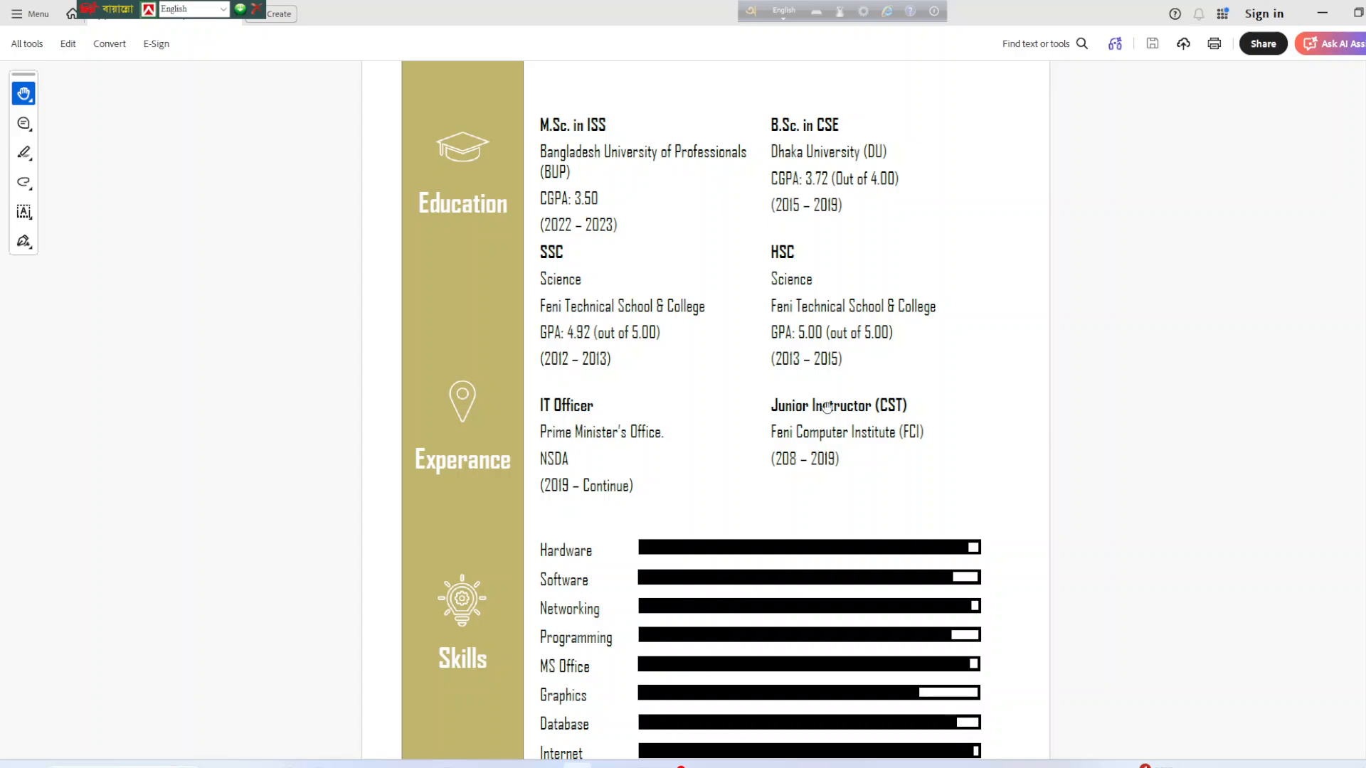
Scroll the Acrobat PDF down to the official letter page, then switch to job1.docx in Word.
scroll(822, 488, down, 7)
scroll(823, 490, down, 1)
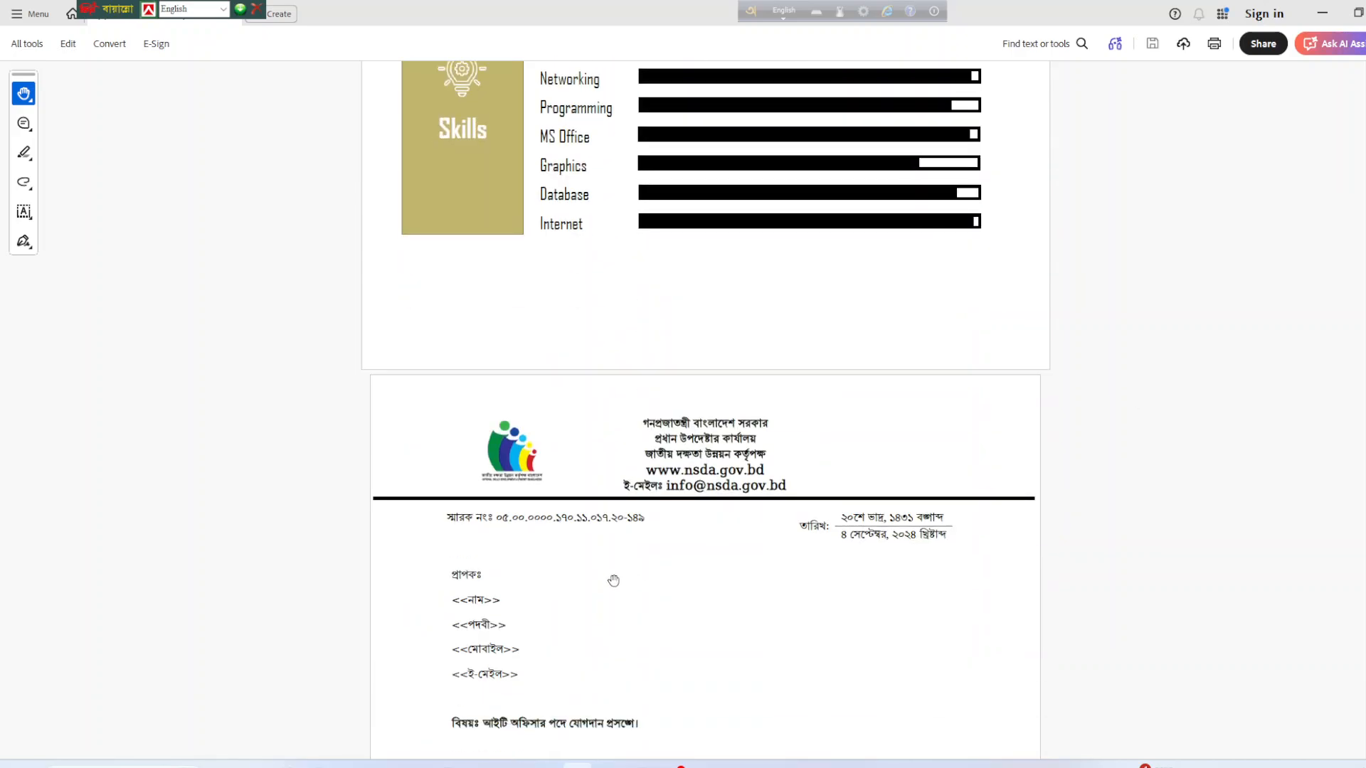
scroll(563, 562, down, 4)
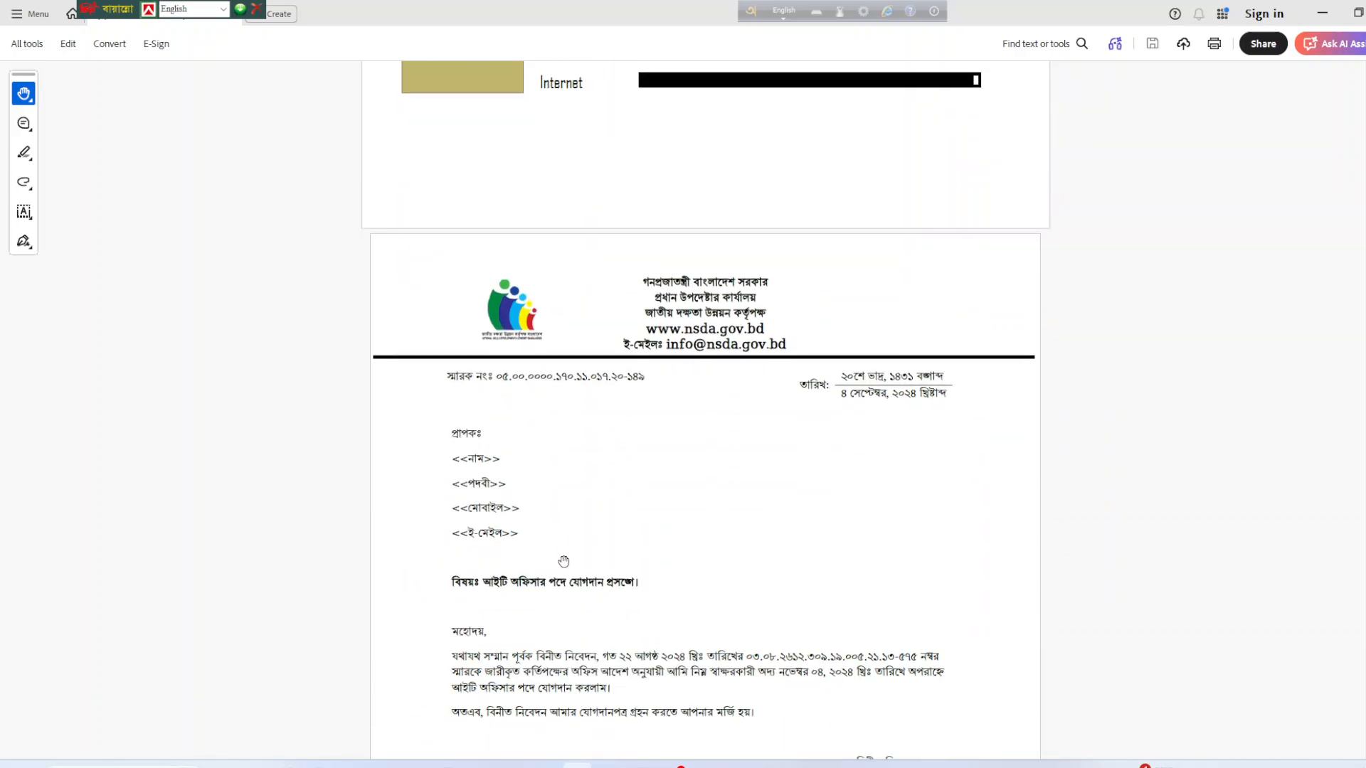
scroll(563, 562, down, 4)
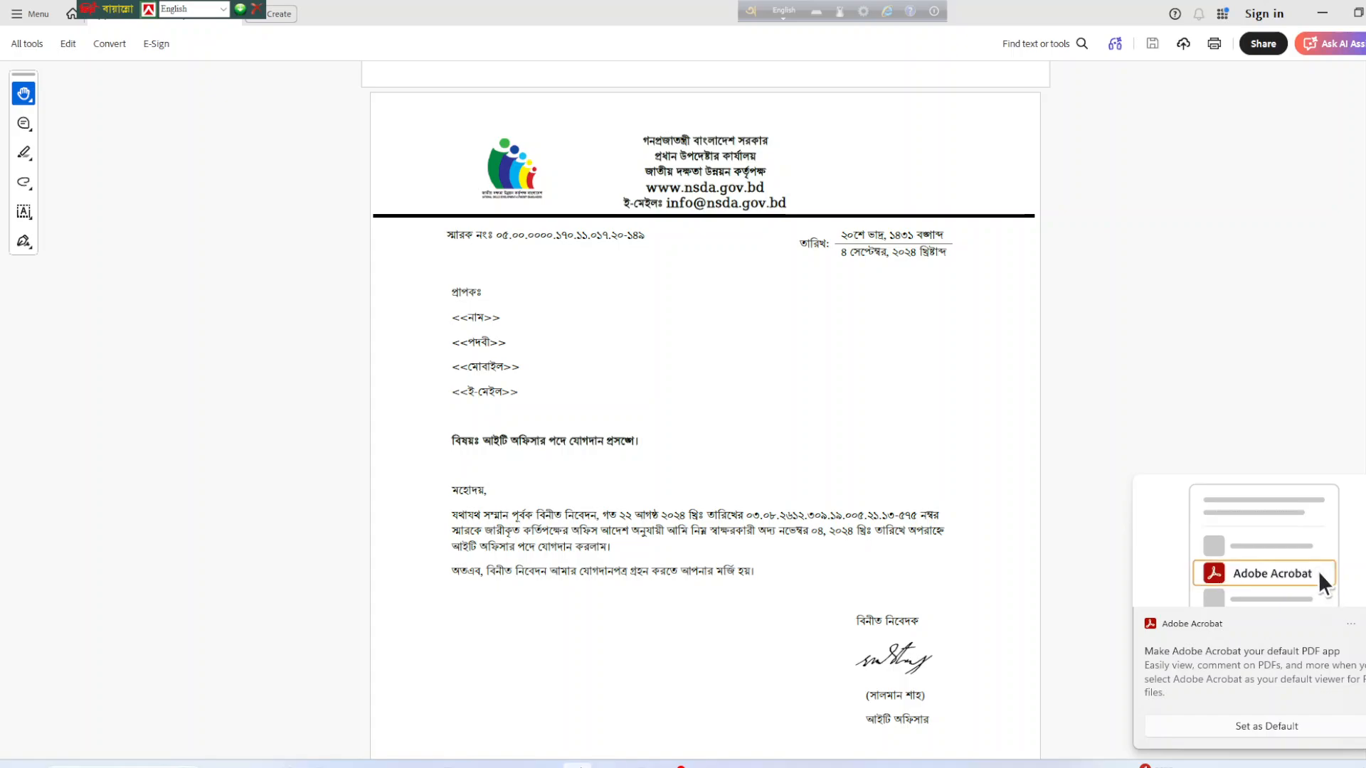
key(alt+Tab)
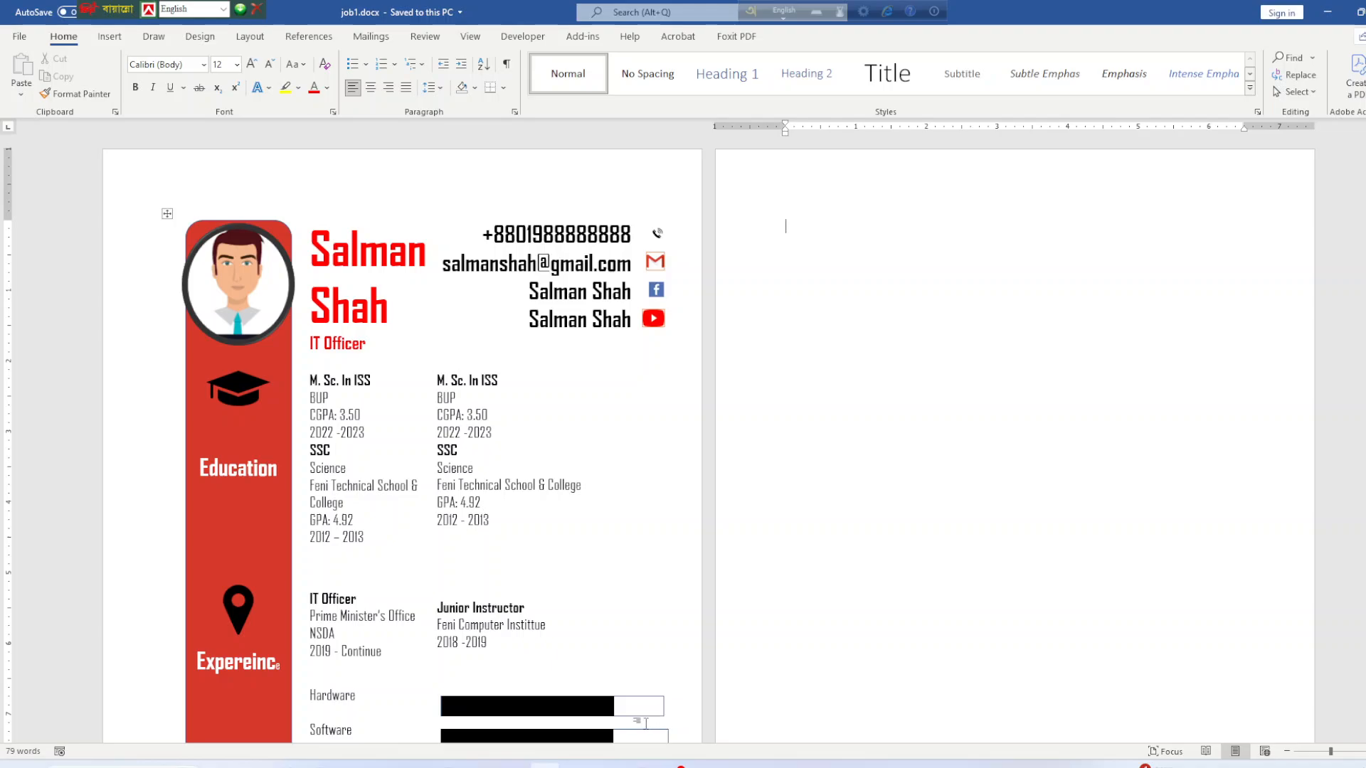
Return to the NSDA joining letter PDF in Acrobat.
click(578, 765)
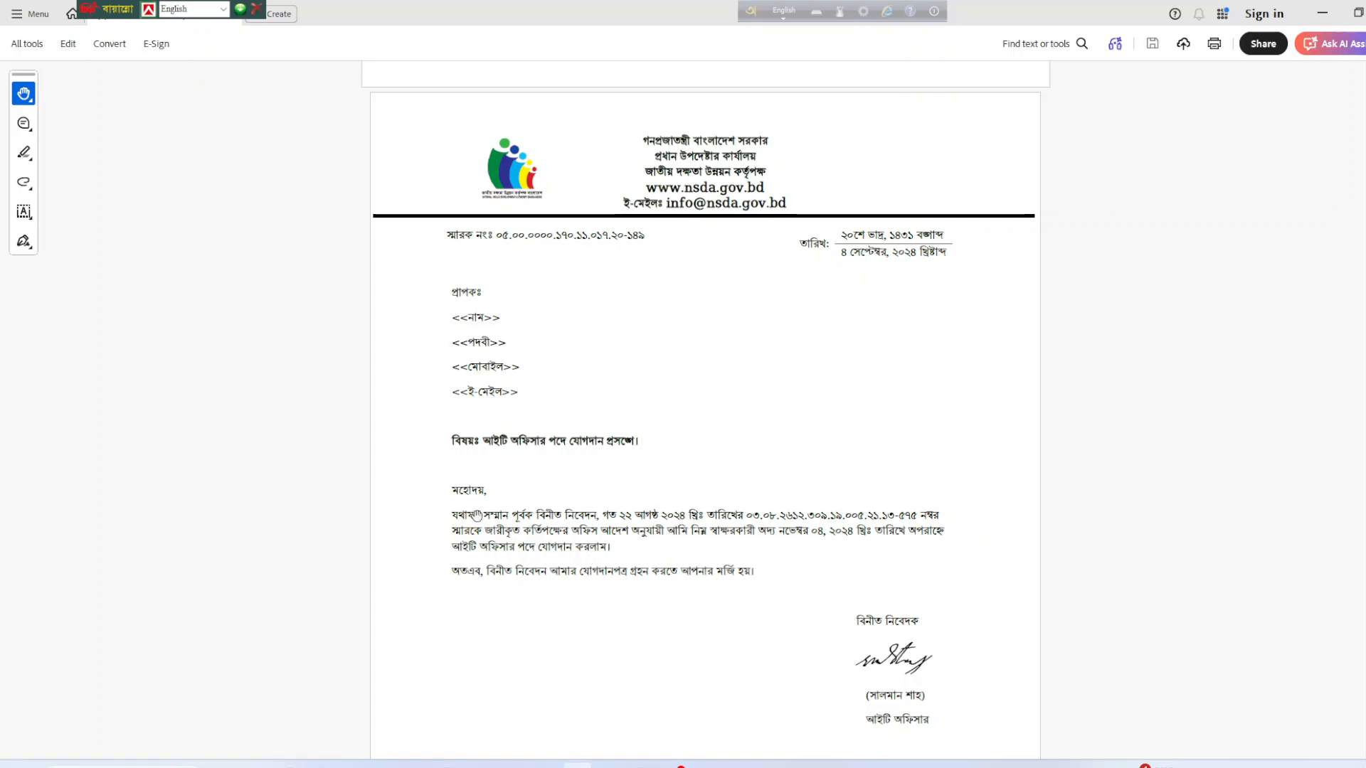
Check the letter's copy list and footer, then go back to job1.docx in Word.
scroll(606, 424, up, 1)
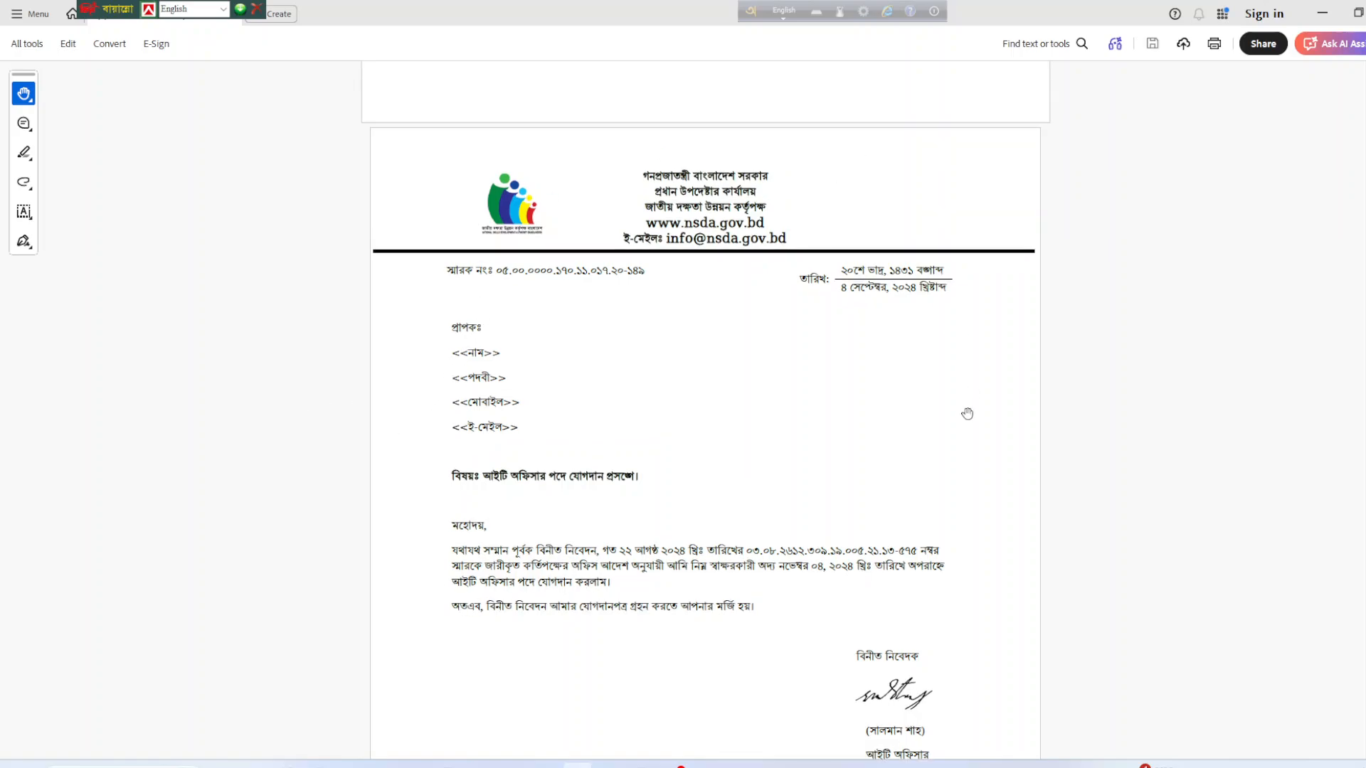
scroll(851, 463, down, 10)
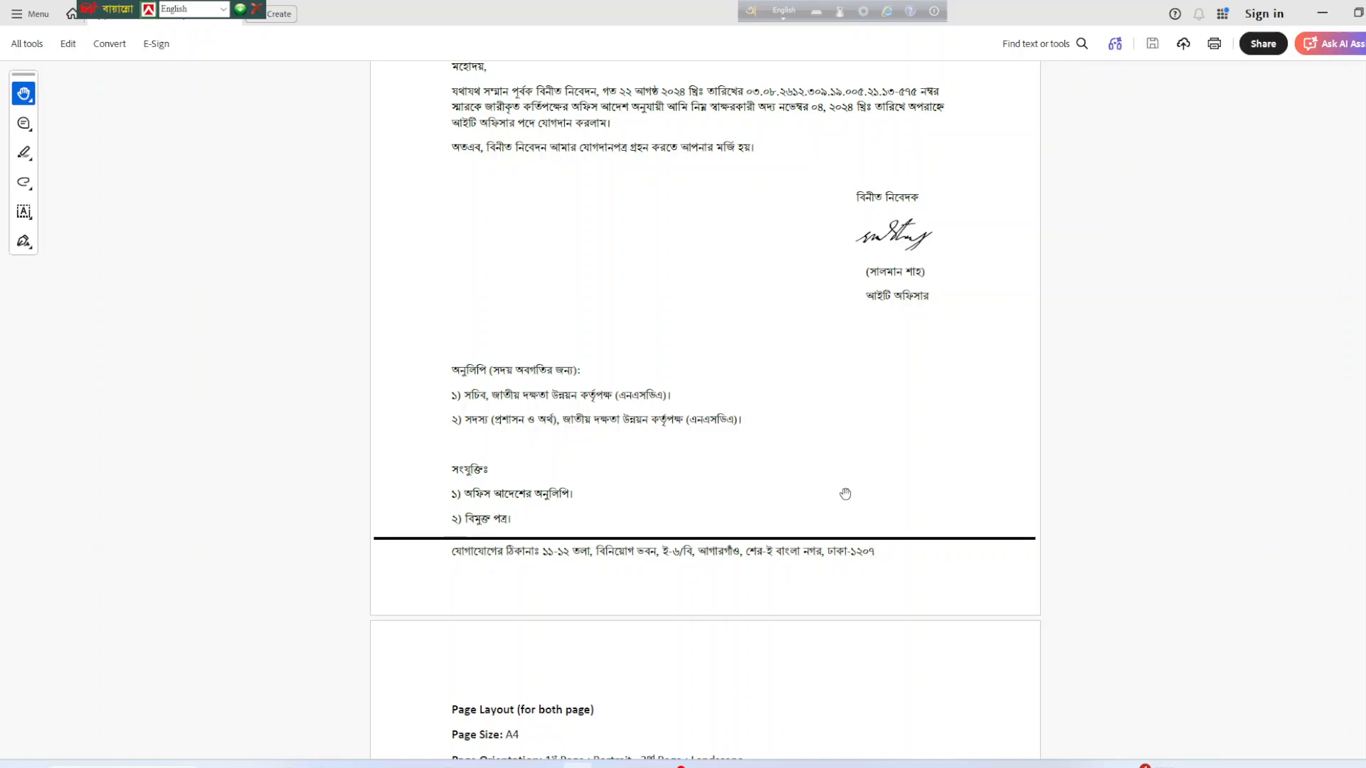
scroll(845, 493, up, 10)
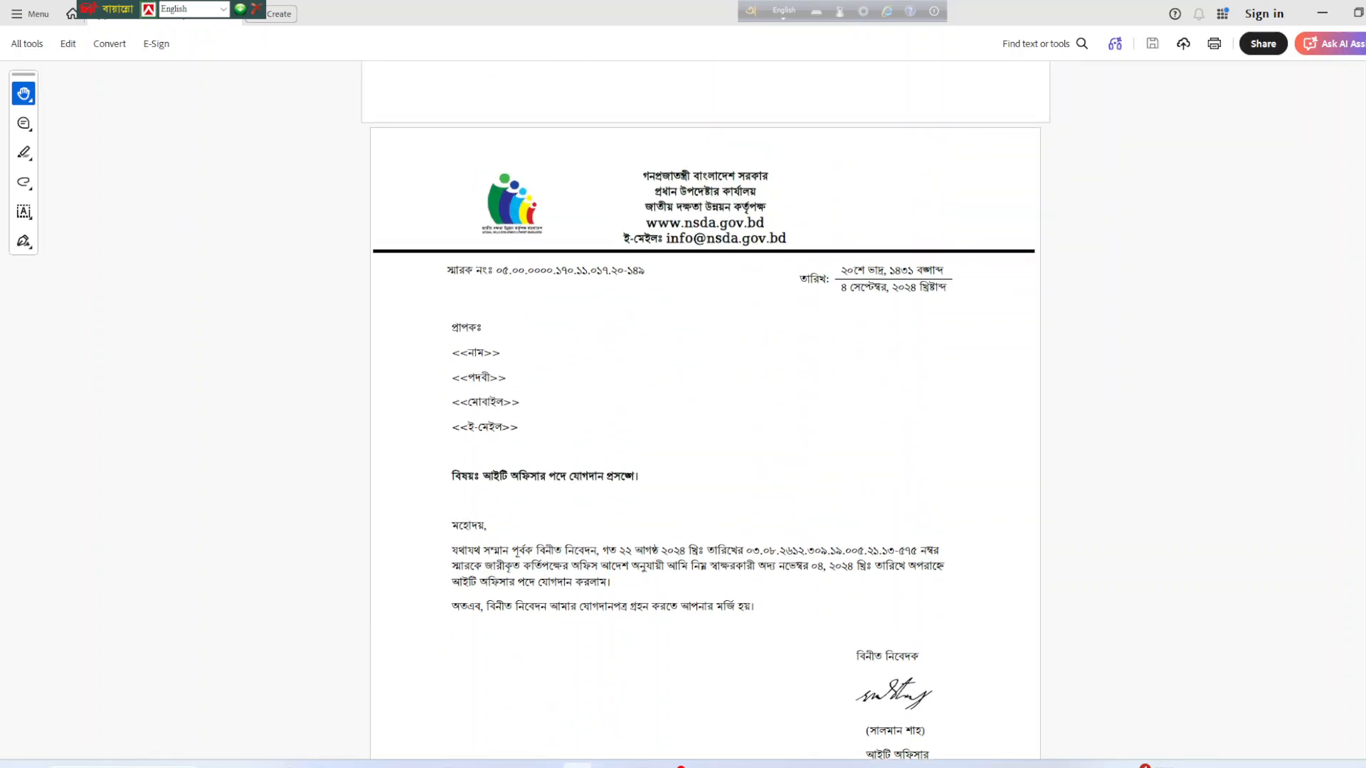
click(577, 765)
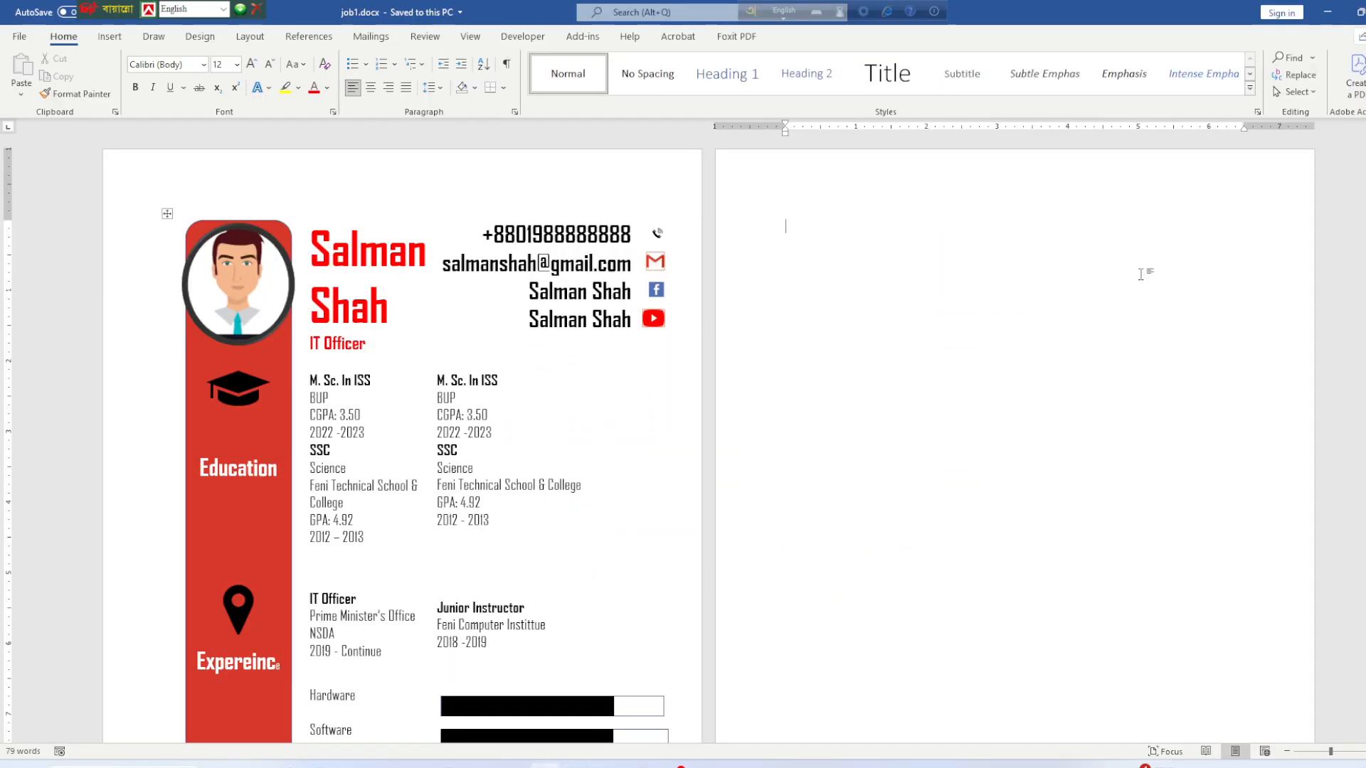
Edit the job1.docx page header and bring up the Insert Pictures source options.
double_click(856, 193)
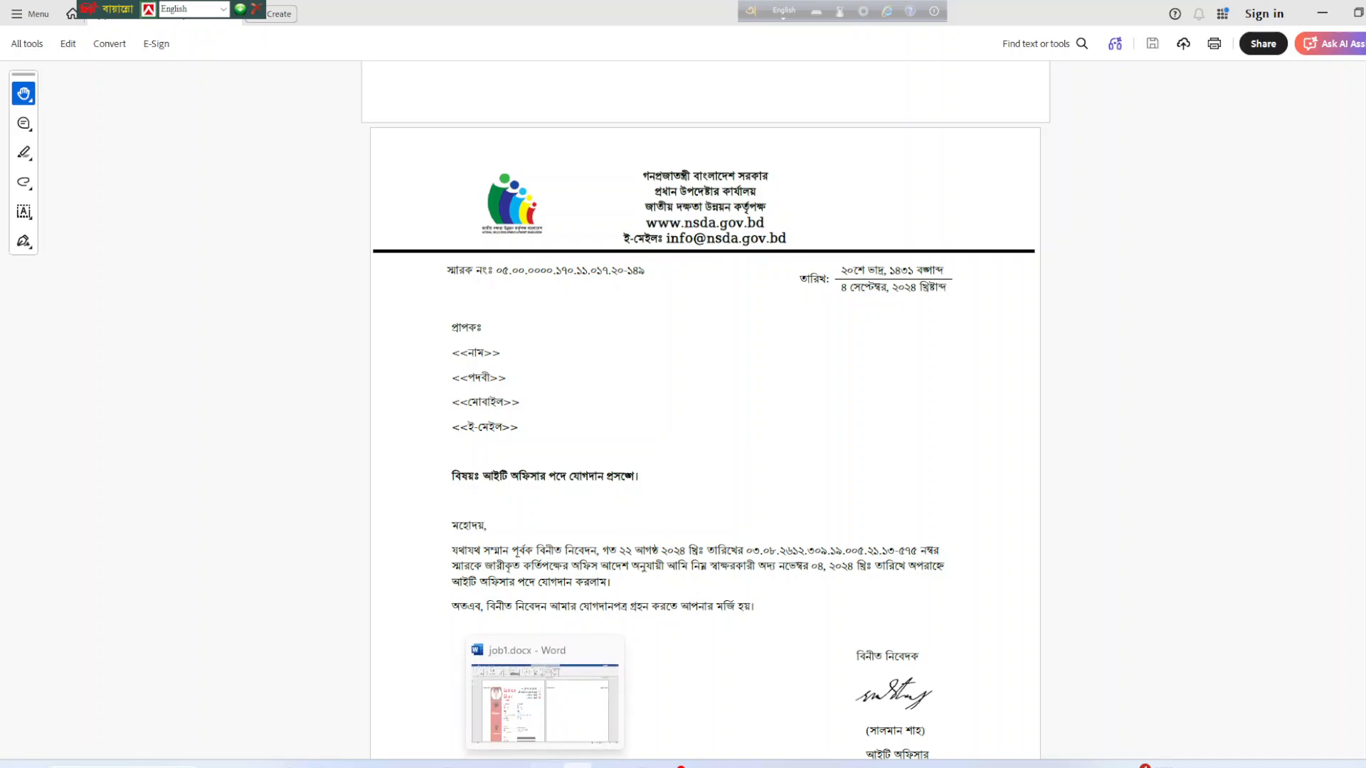
click(545, 765)
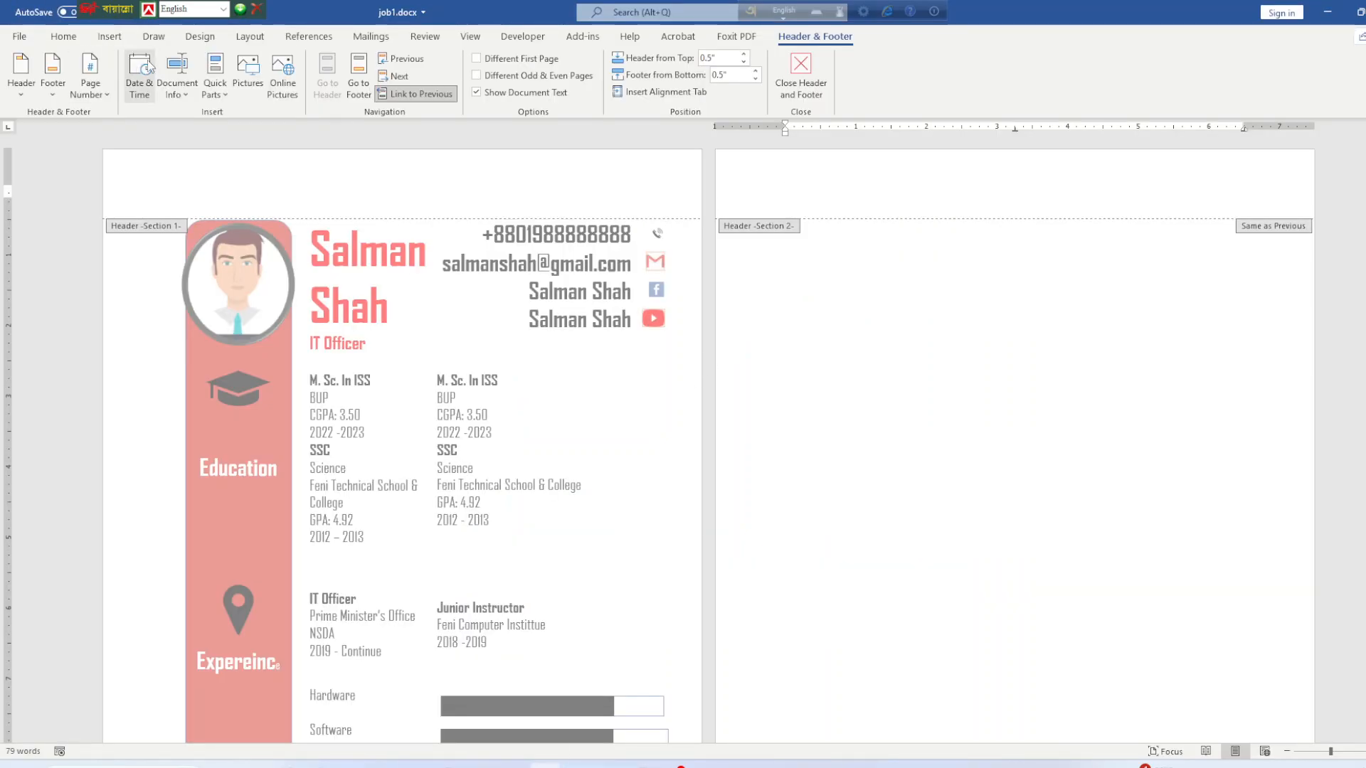
click(64, 36)
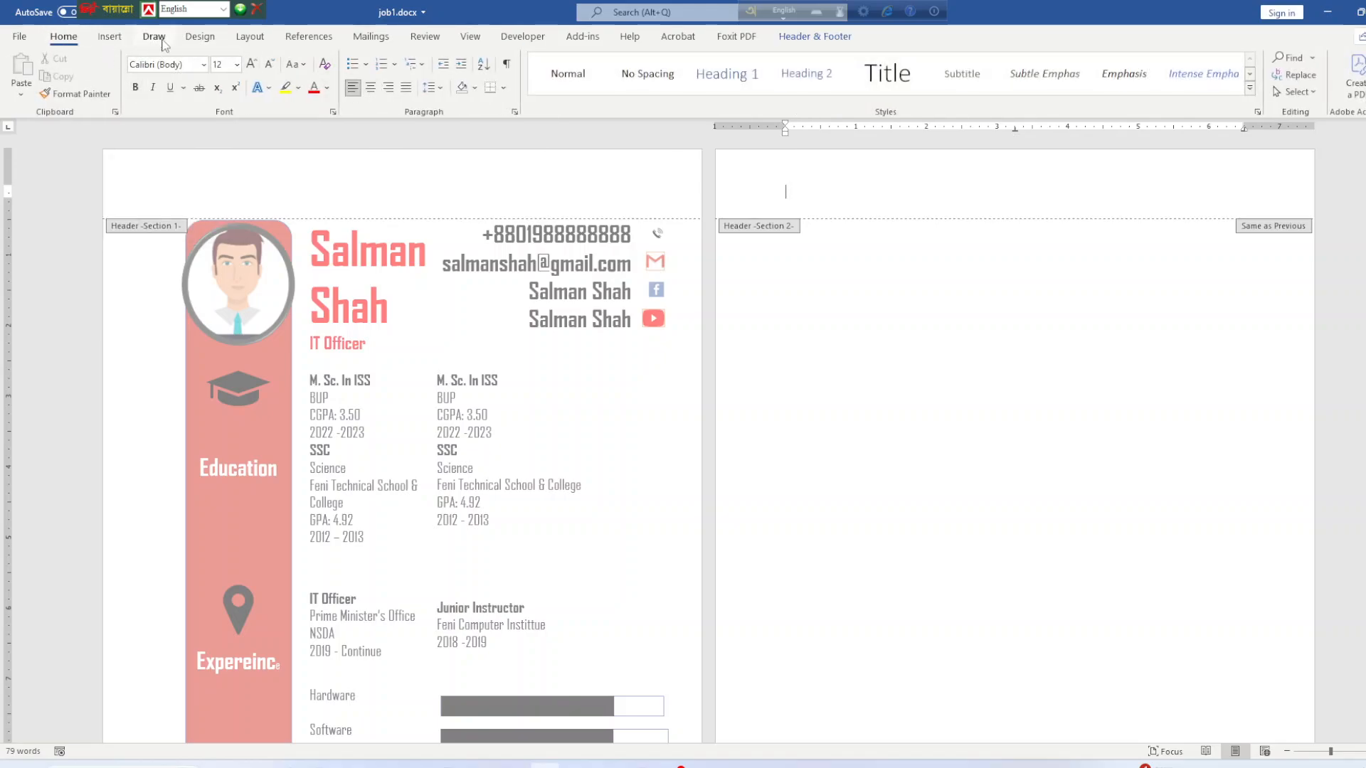
click(249, 36)
click(110, 37)
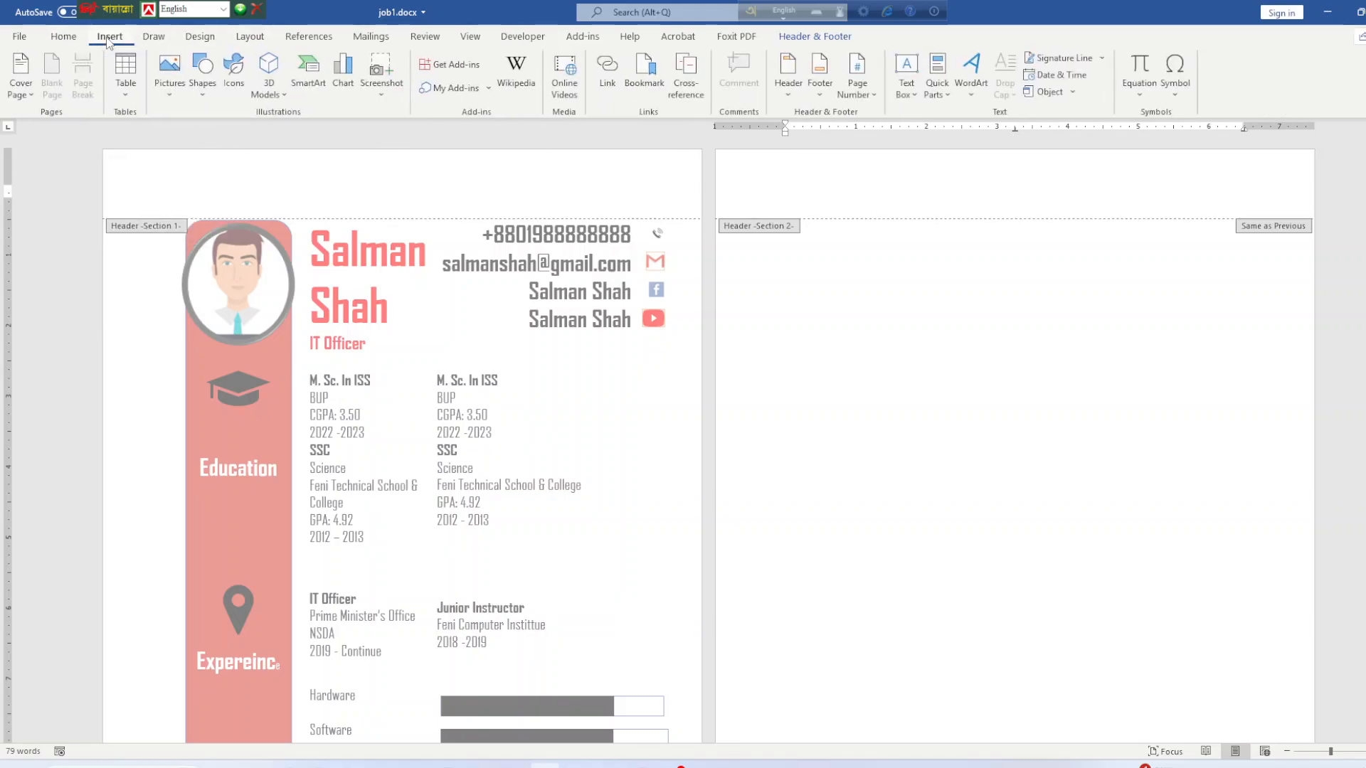
click(169, 71)
Insert NSDA.png from Downloads > Icons > Icons into the page header.
click(206, 136)
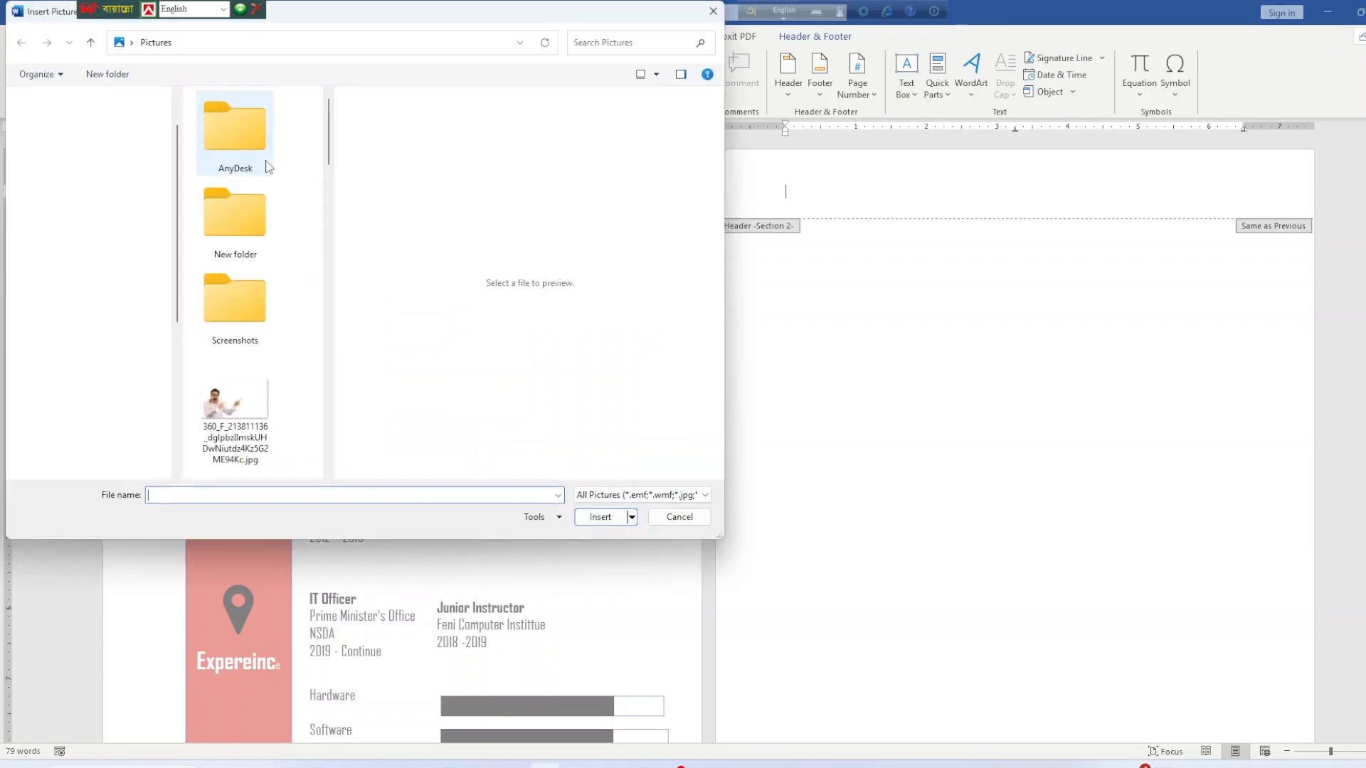
scroll(231, 334, down, 5)
scroll(107, 335, up, 2)
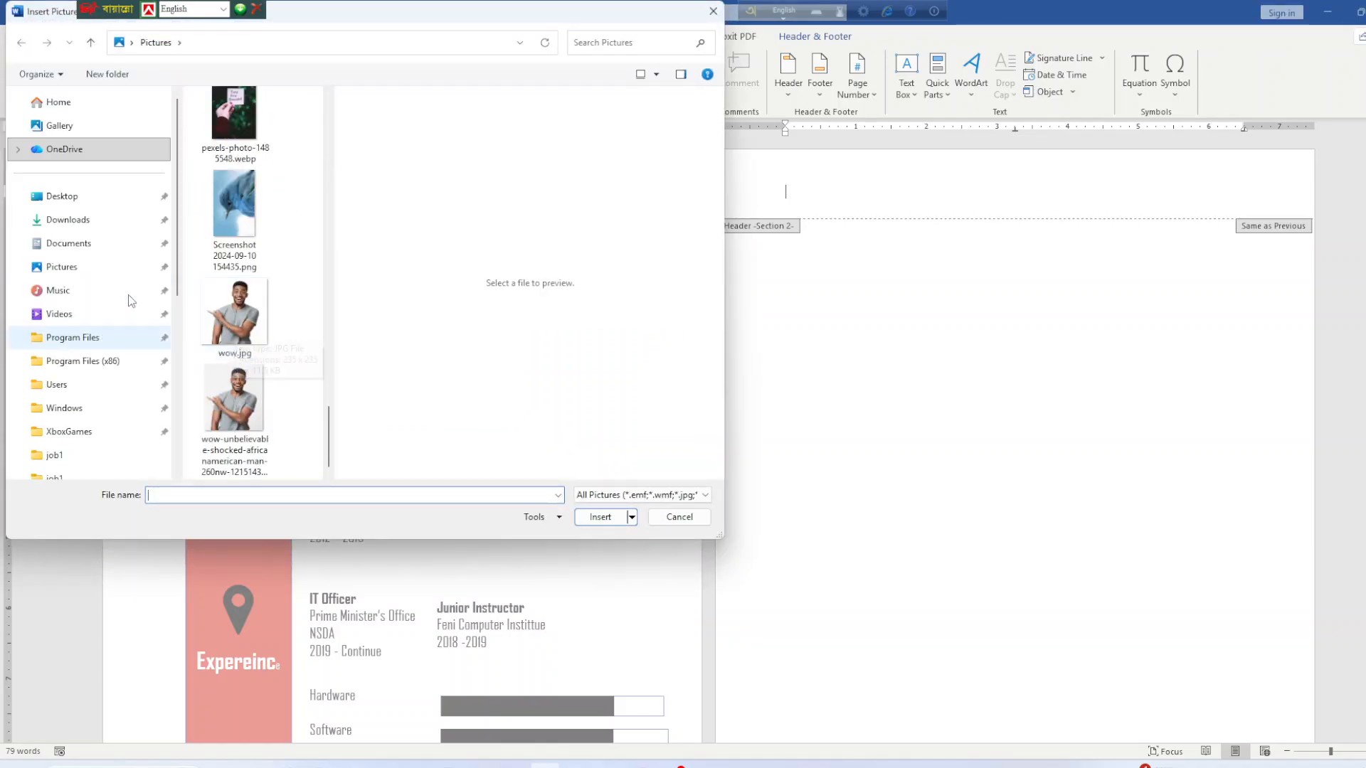
click(69, 220)
scroll(242, 320, down, 6)
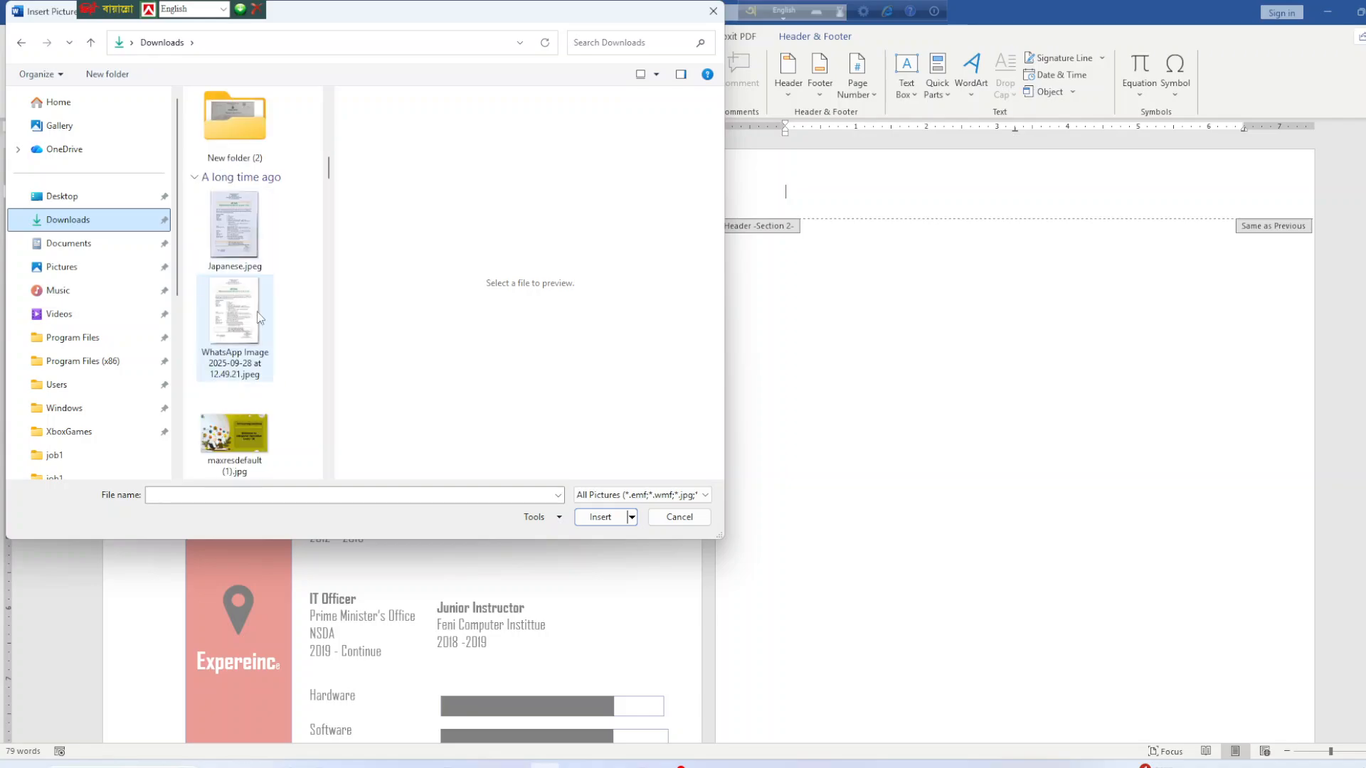
scroll(259, 326, down, 10)
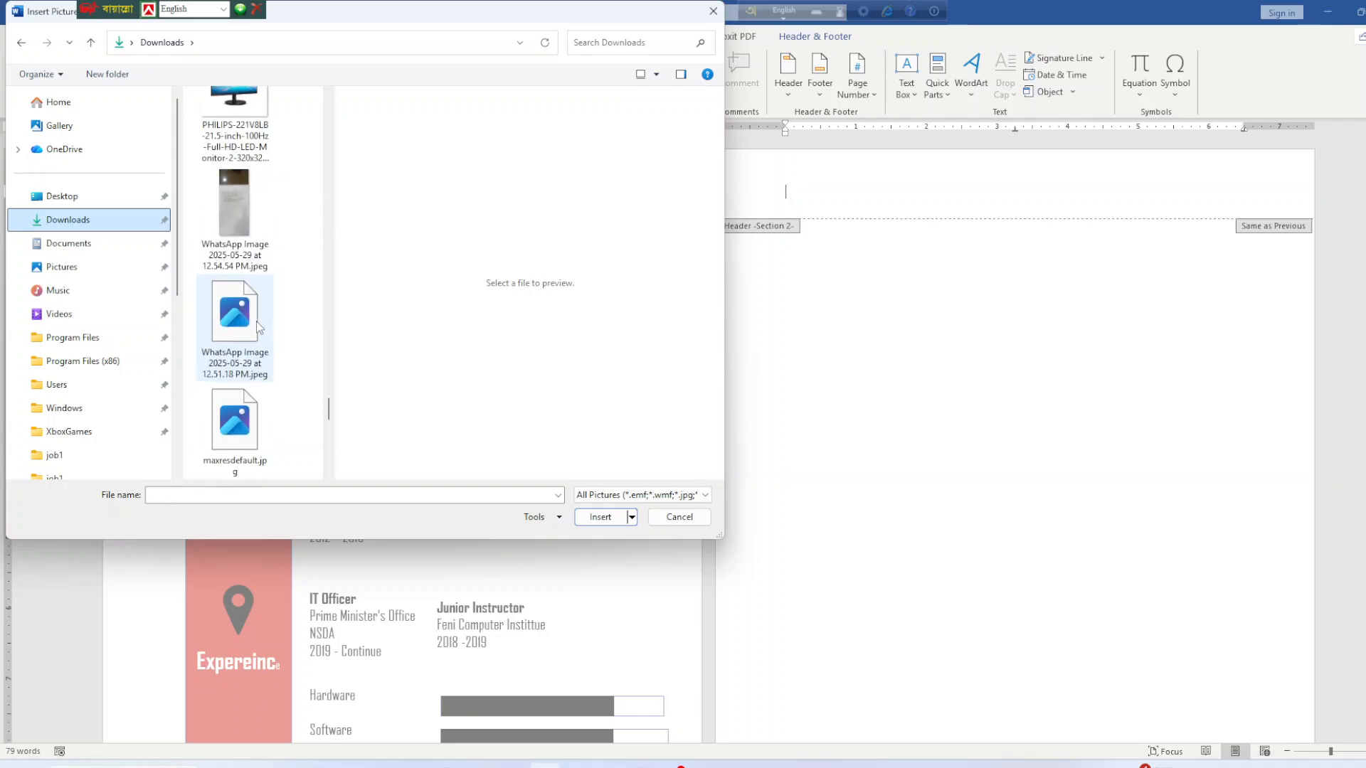
scroll(259, 326, down, 5)
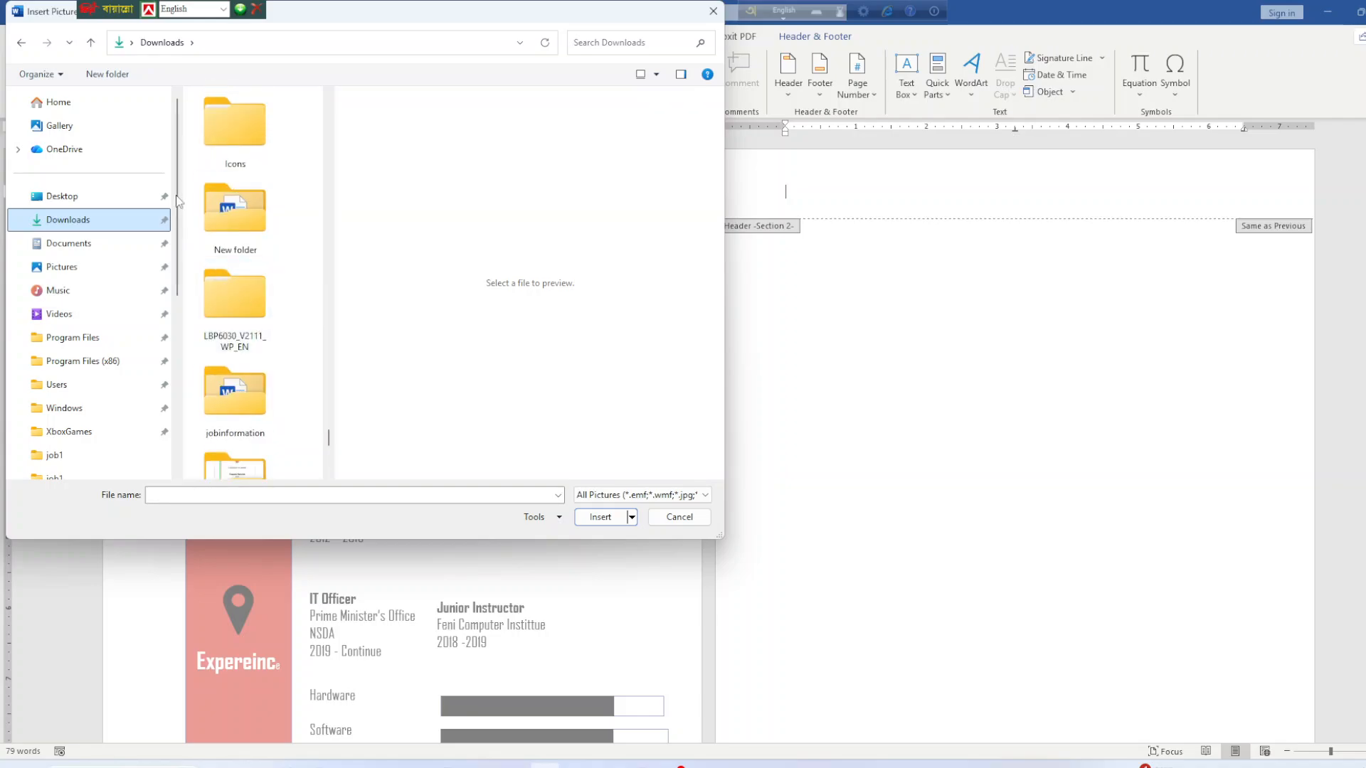
double_click(232, 135)
double_click(233, 138)
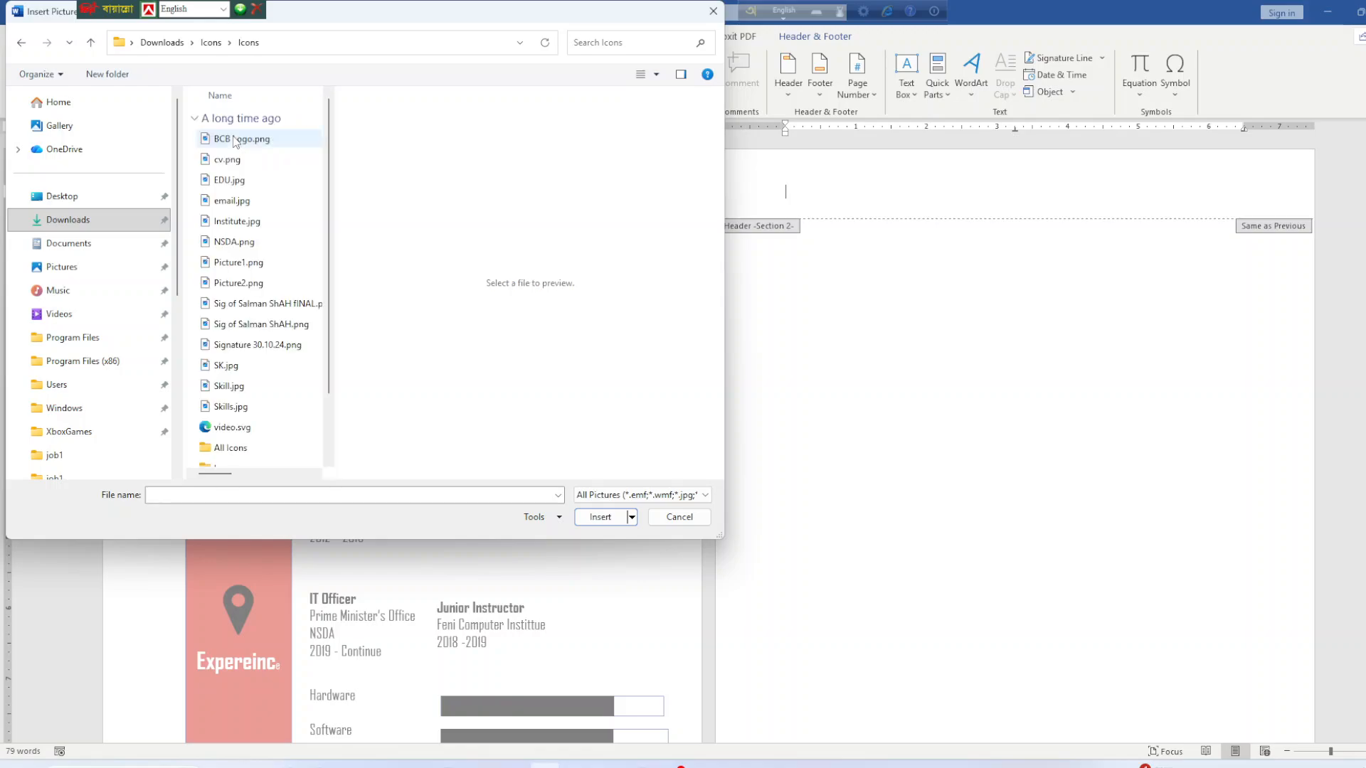
drag(337, 96, 495, 95)
click(241, 242)
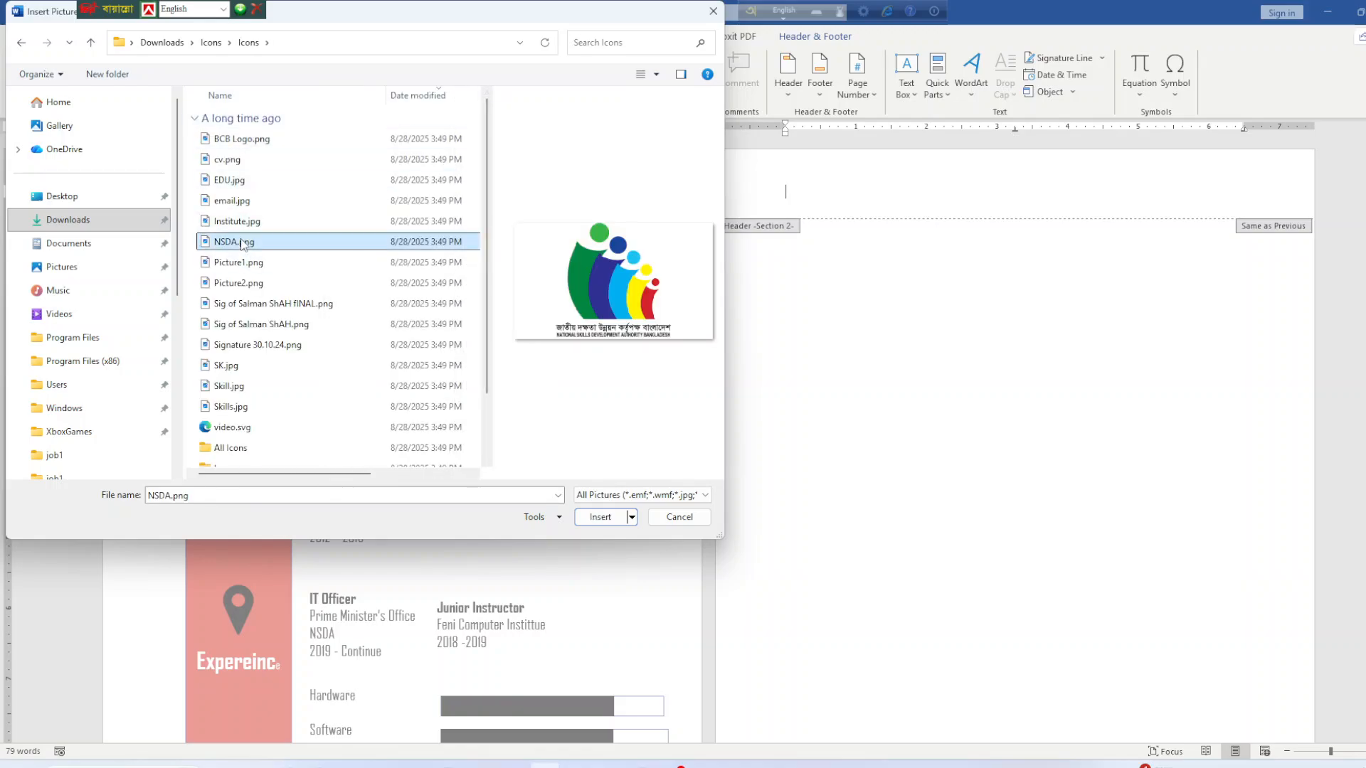
click(593, 515)
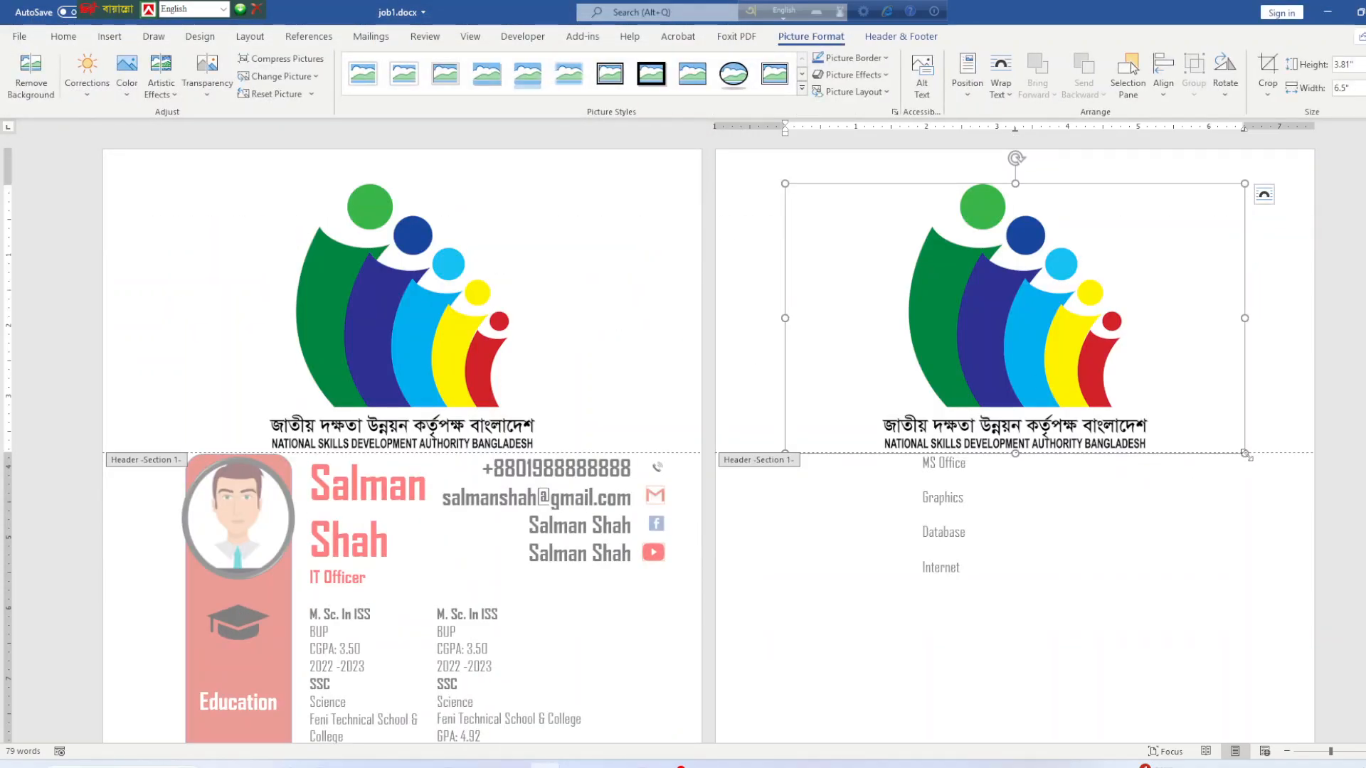
Shrink the header logo step by step down to 1.72 inches wide.
drag(1245, 454, 975, 340)
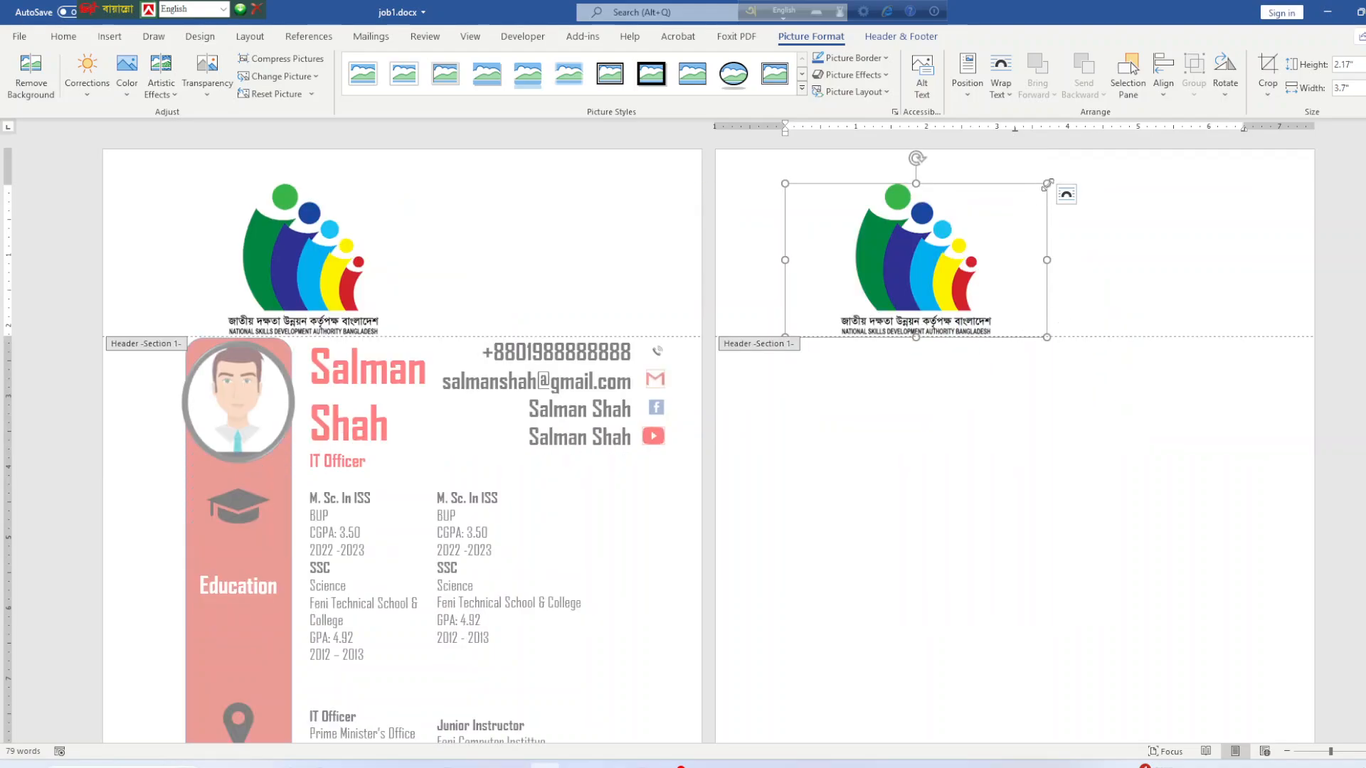
drag(1047, 183, 816, 226)
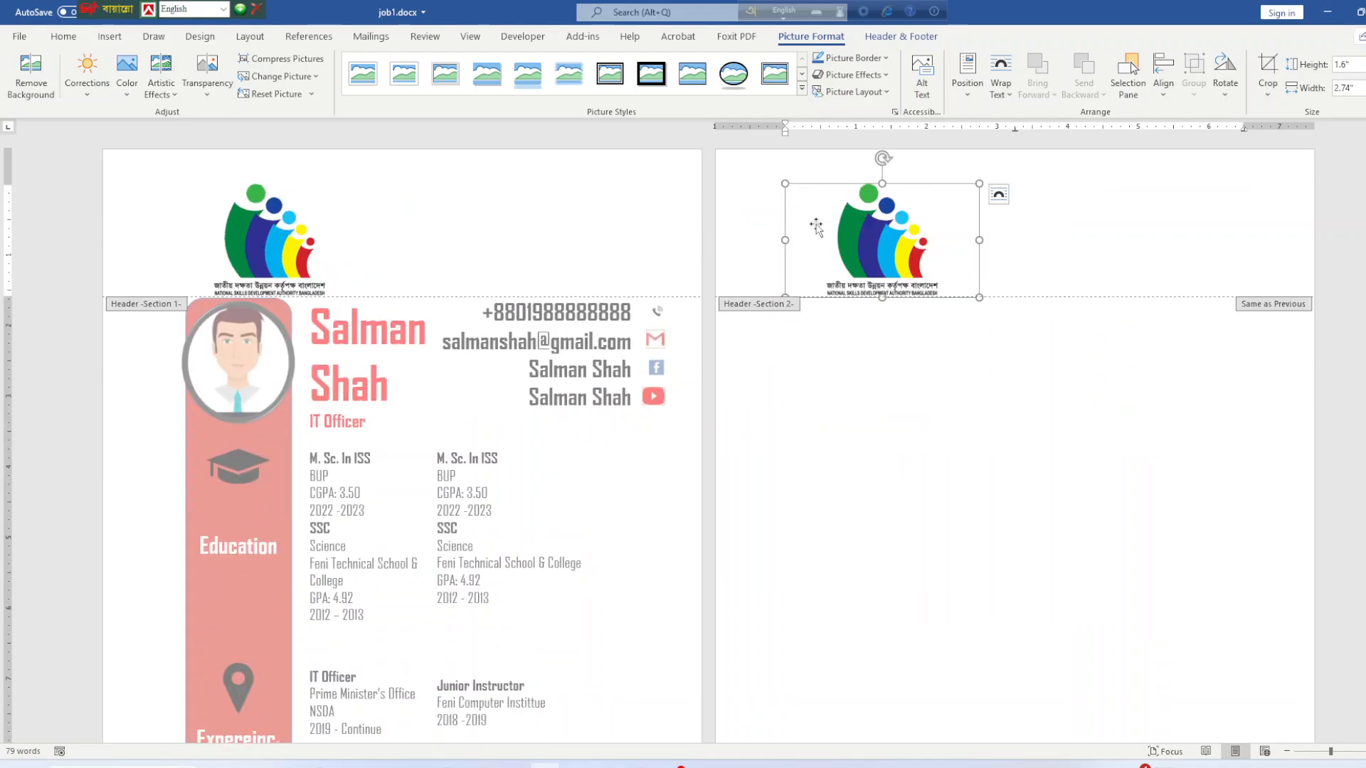
drag(981, 298, 945, 277)
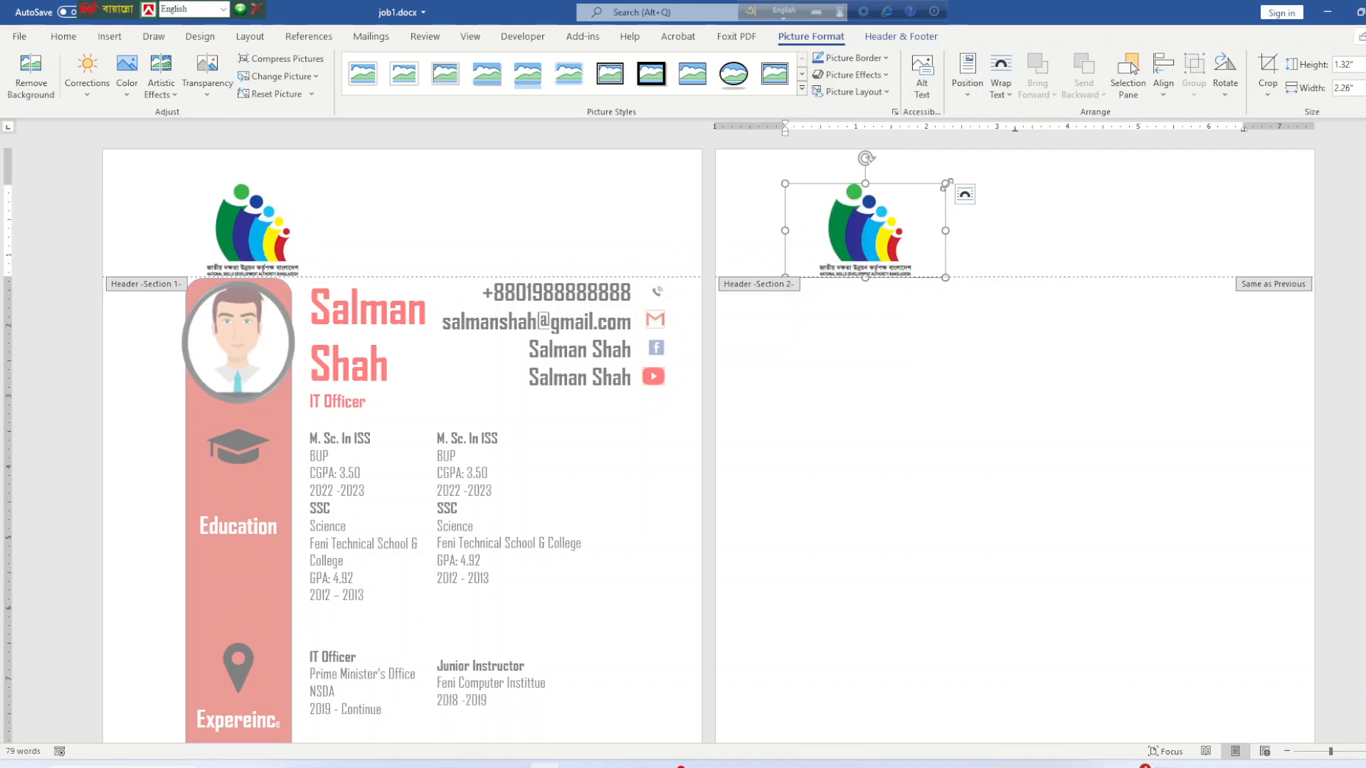
drag(945, 183, 845, 195)
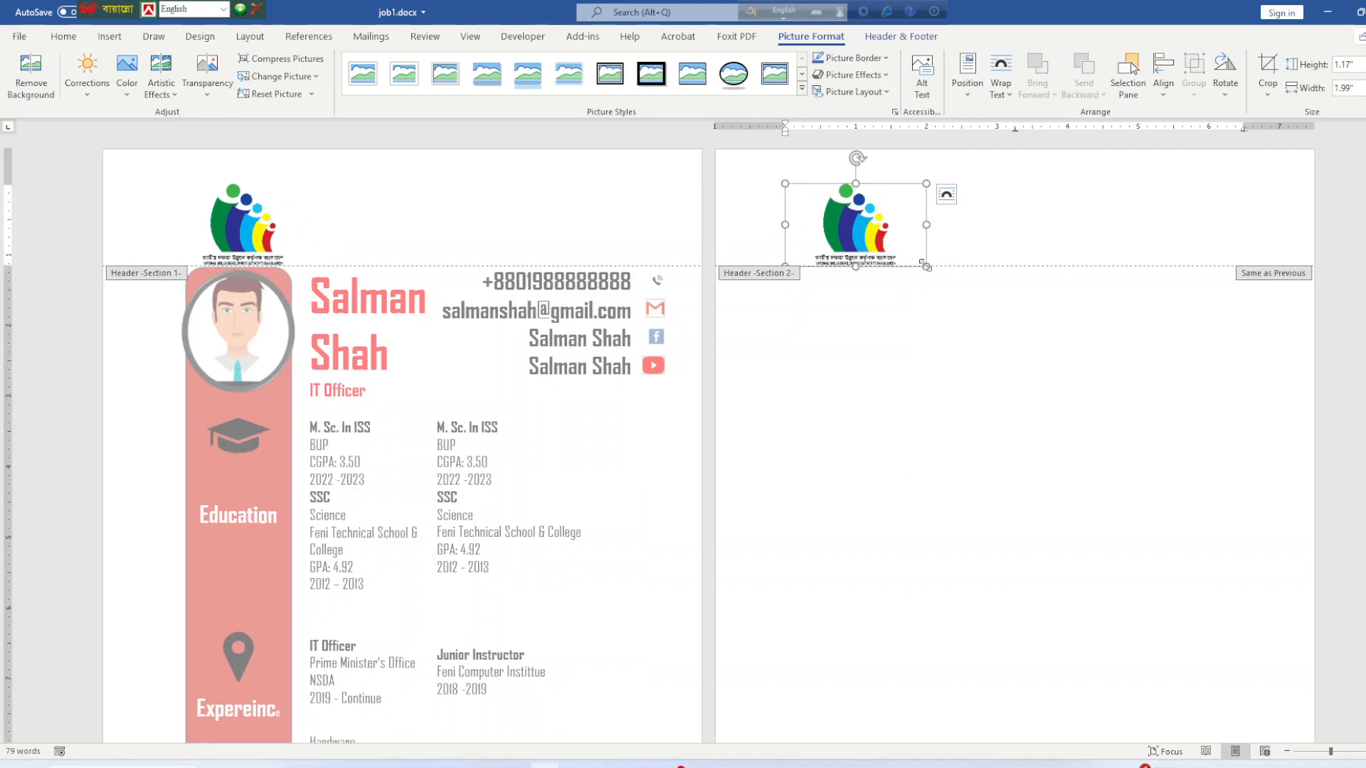
drag(926, 267, 908, 255)
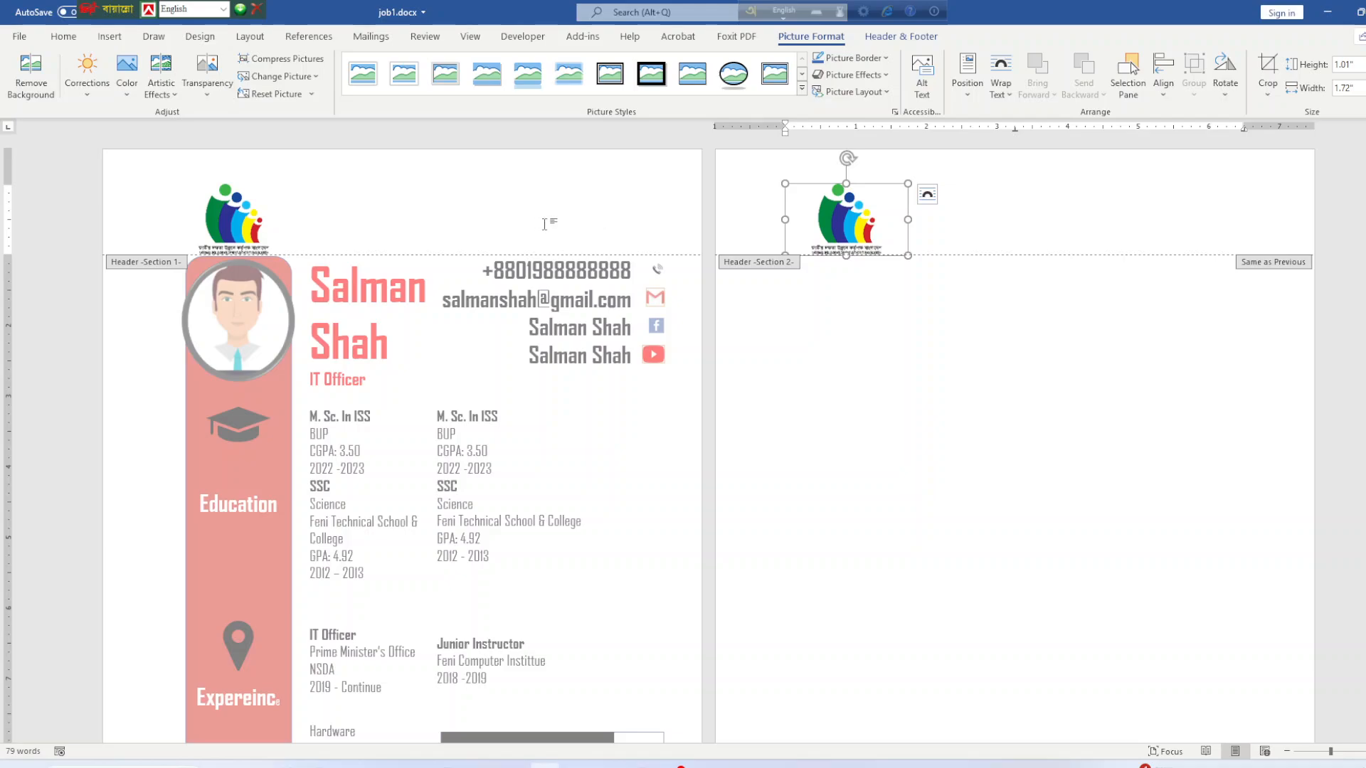
scroll(904, 441, down, 5)
scroll(909, 493, up, 4)
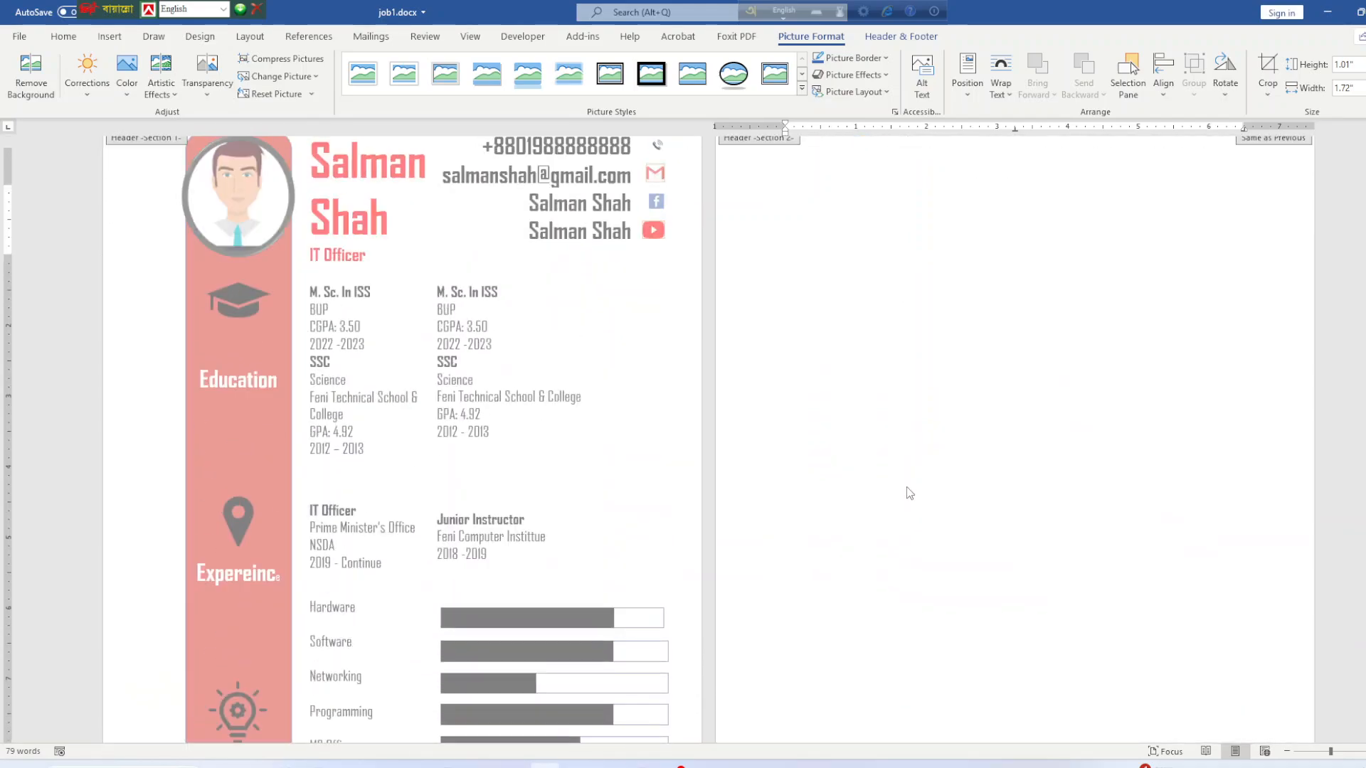
scroll(909, 493, up, 2)
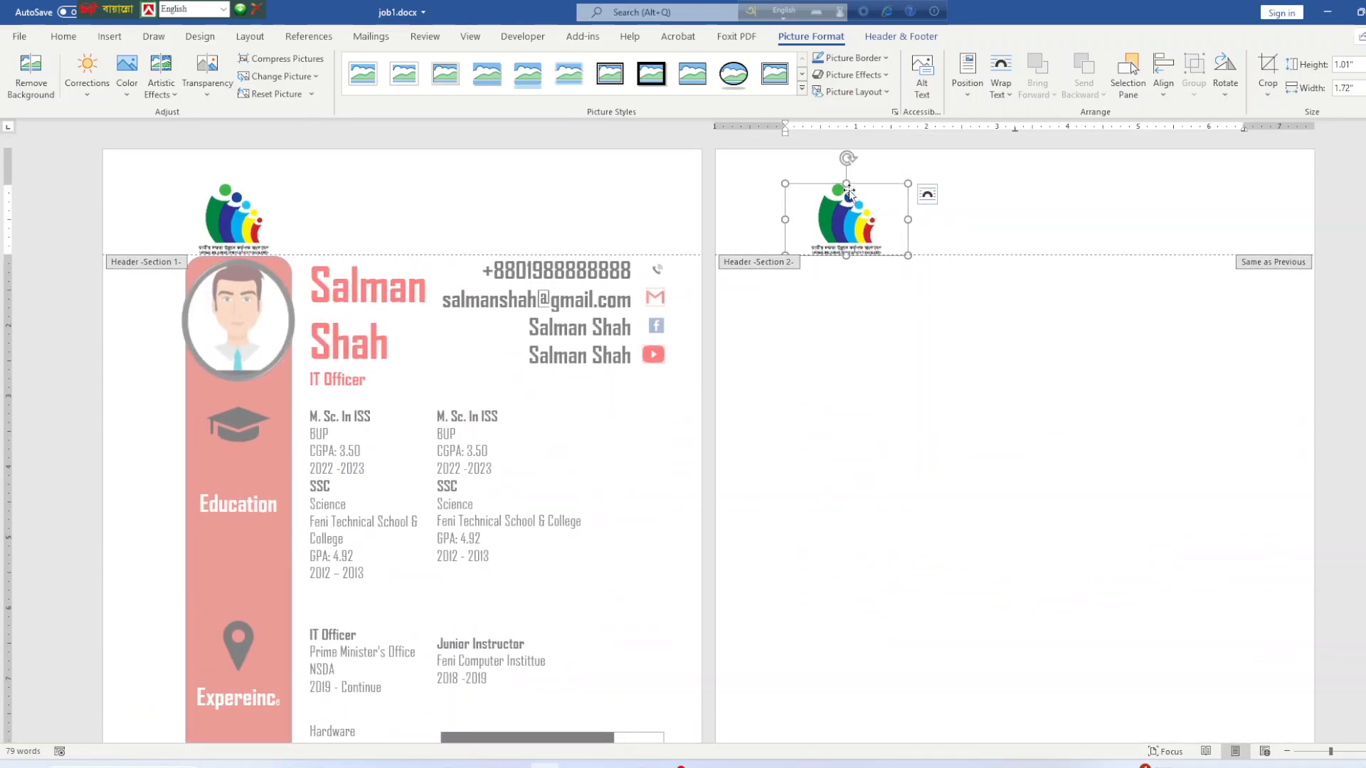
Set the logo's text wrapping to Through, move it up-left, and resize it to 1.28" × 0.75".
right_click(848, 191)
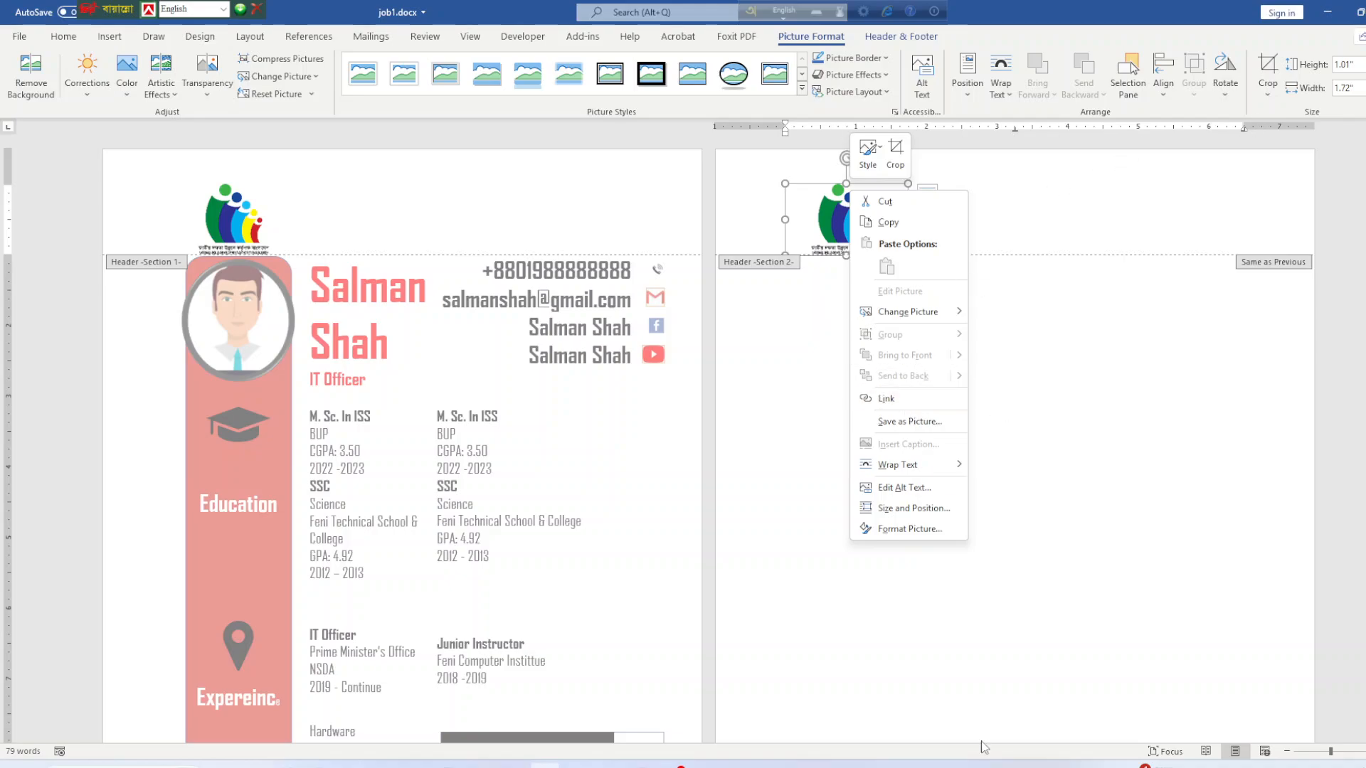
click(1001, 77)
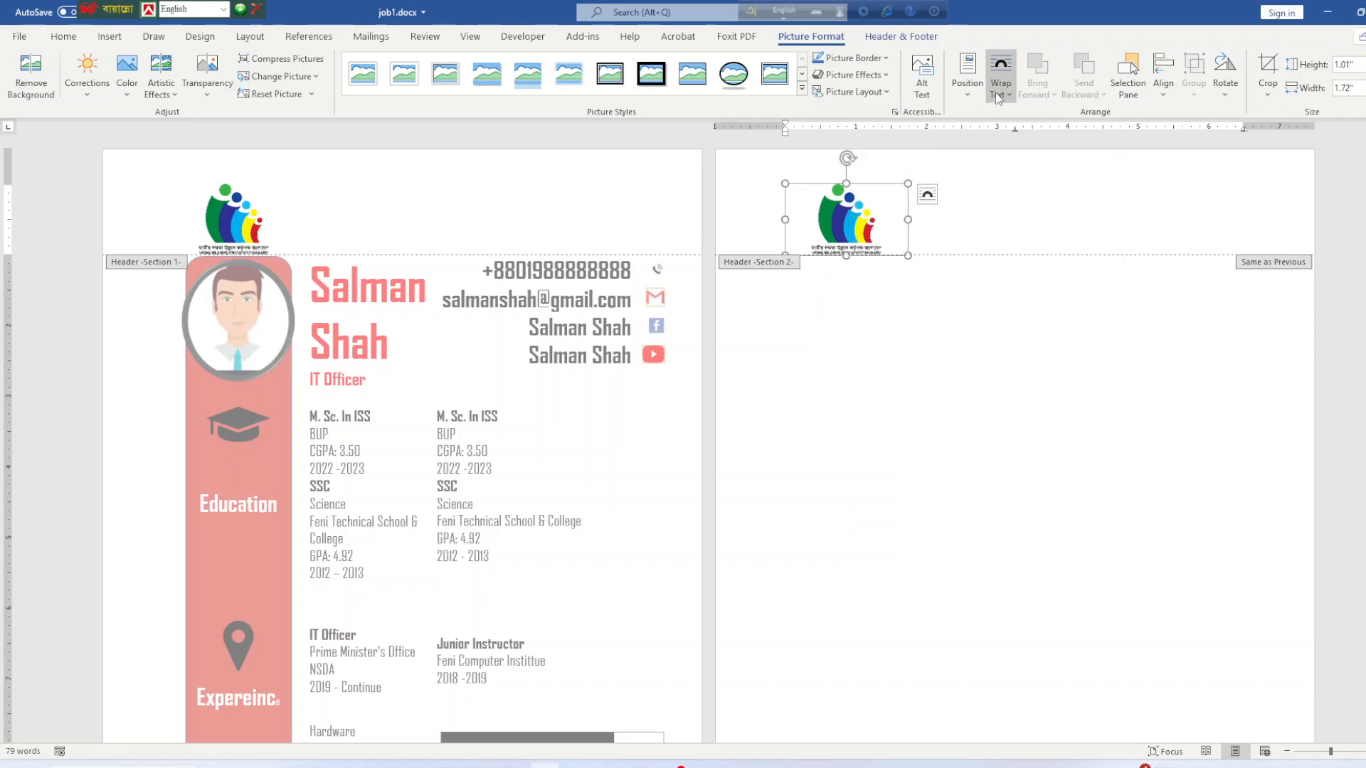
click(1036, 177)
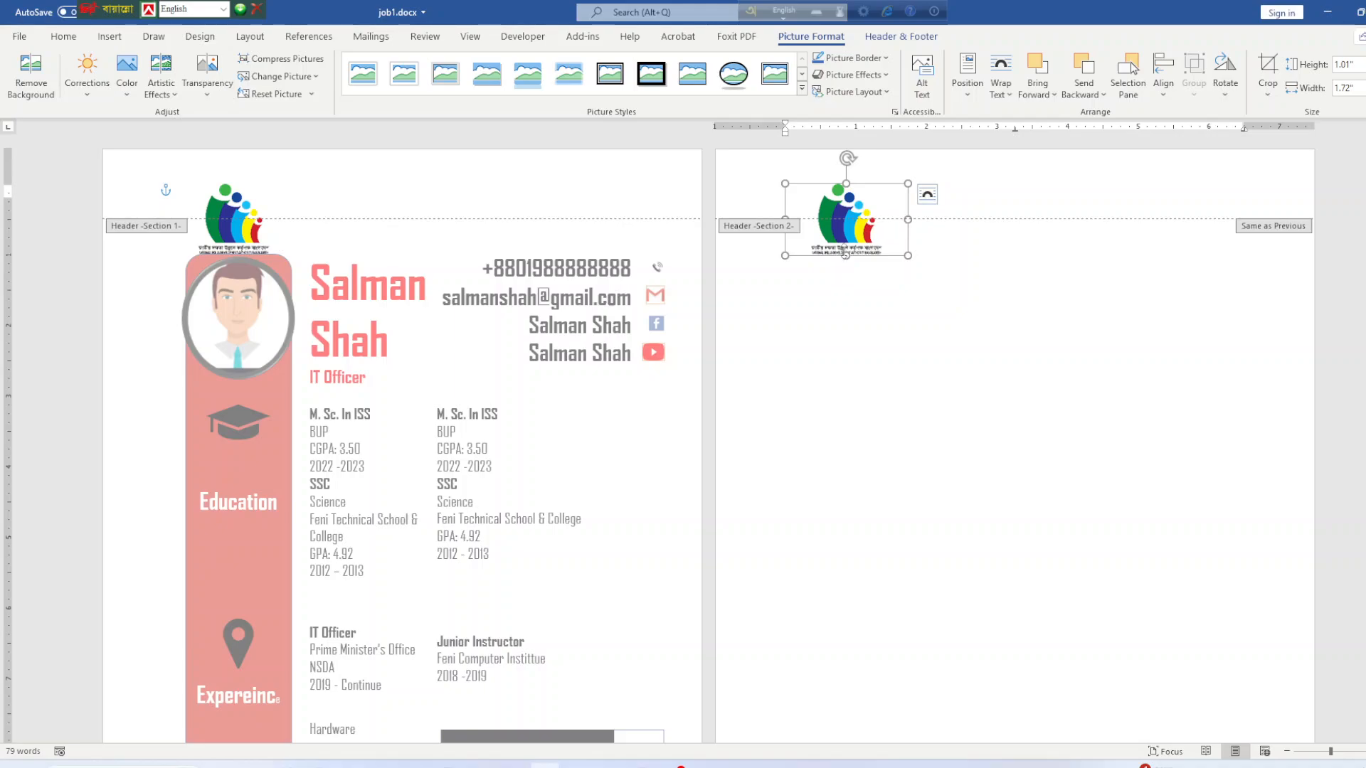
drag(841, 207, 814, 177)
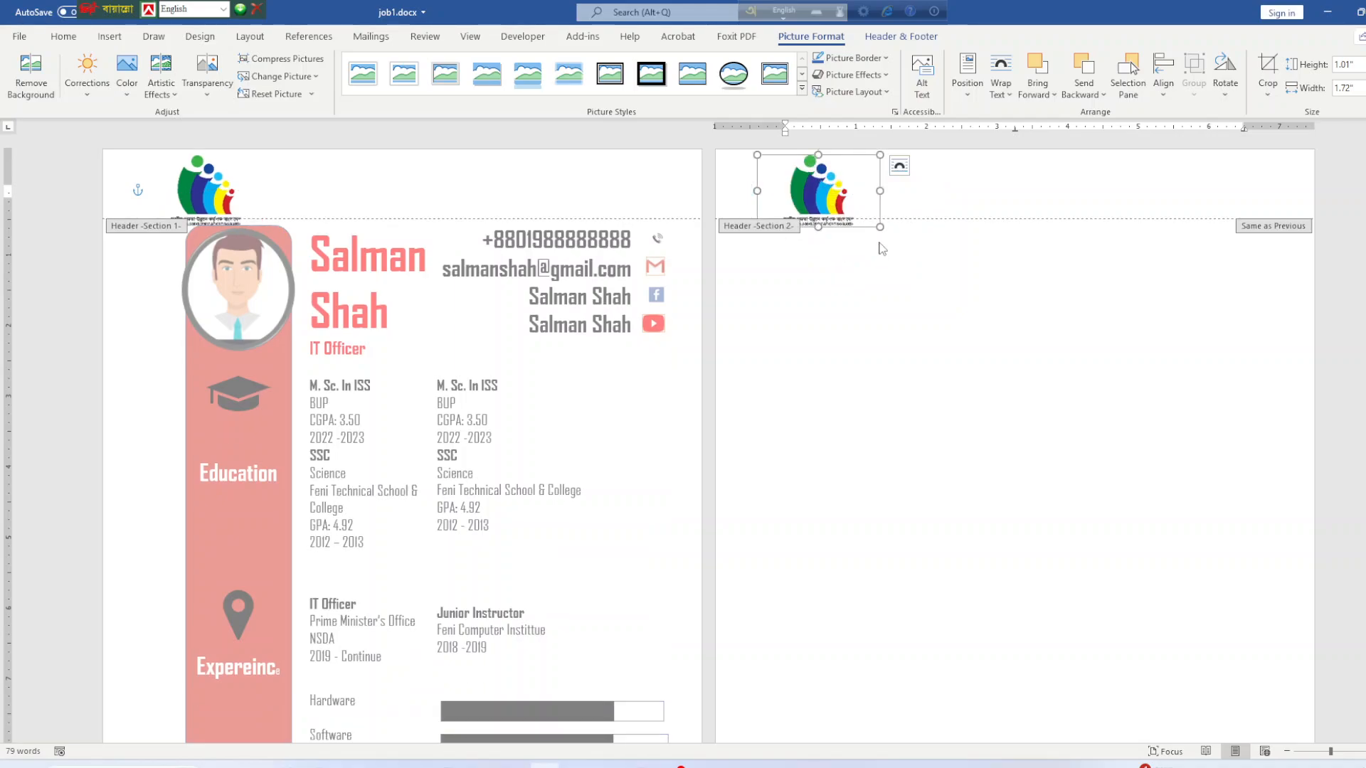
drag(875, 225, 807, 181)
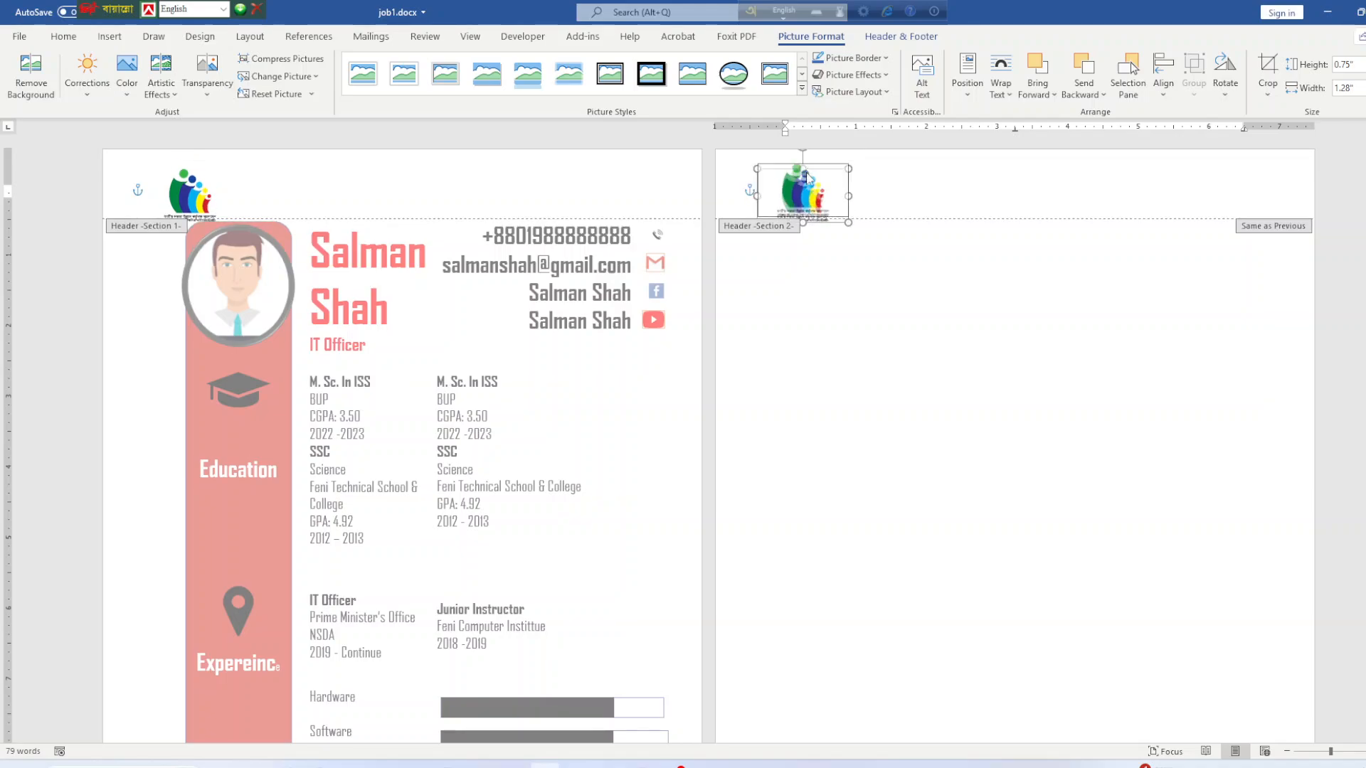
click(984, 203)
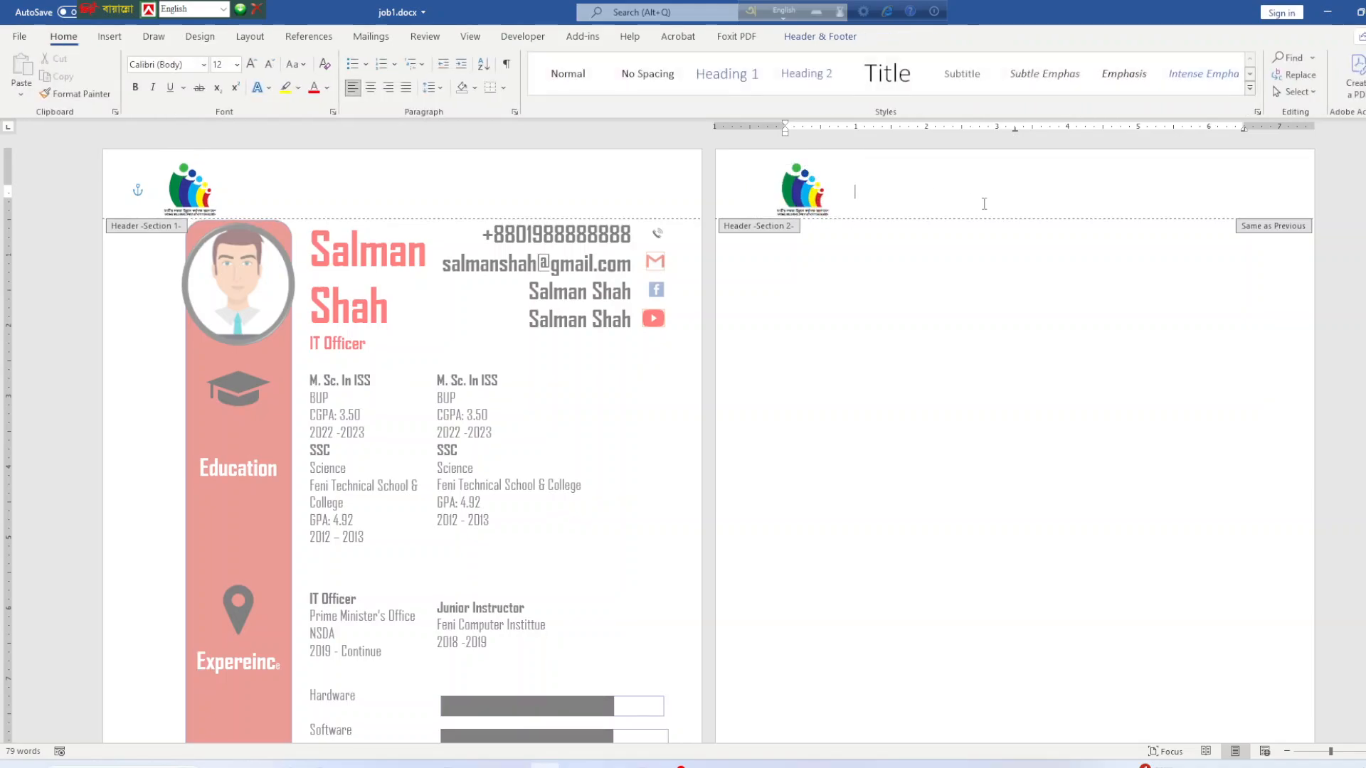
Turn off Link to Previous for page 2's header and delete the logo from page 1's header.
click(811, 192)
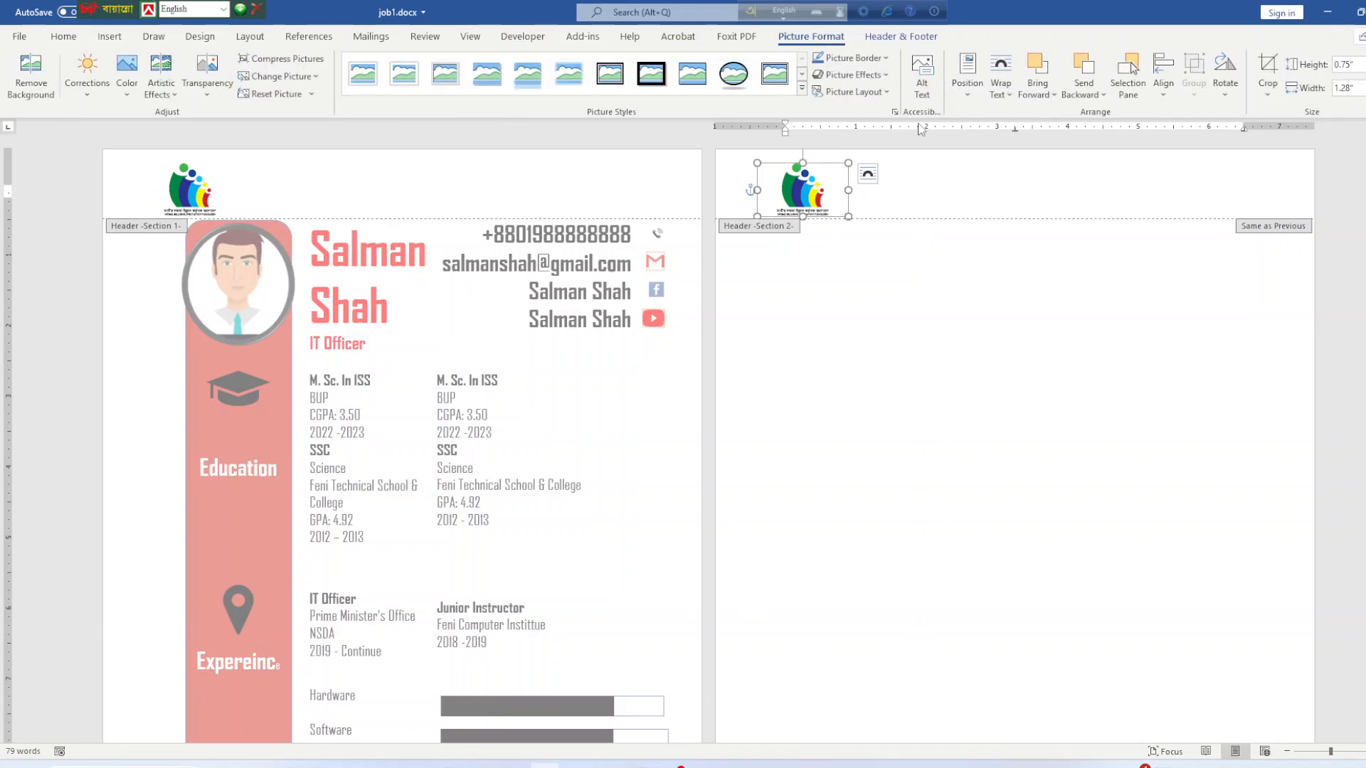
click(902, 36)
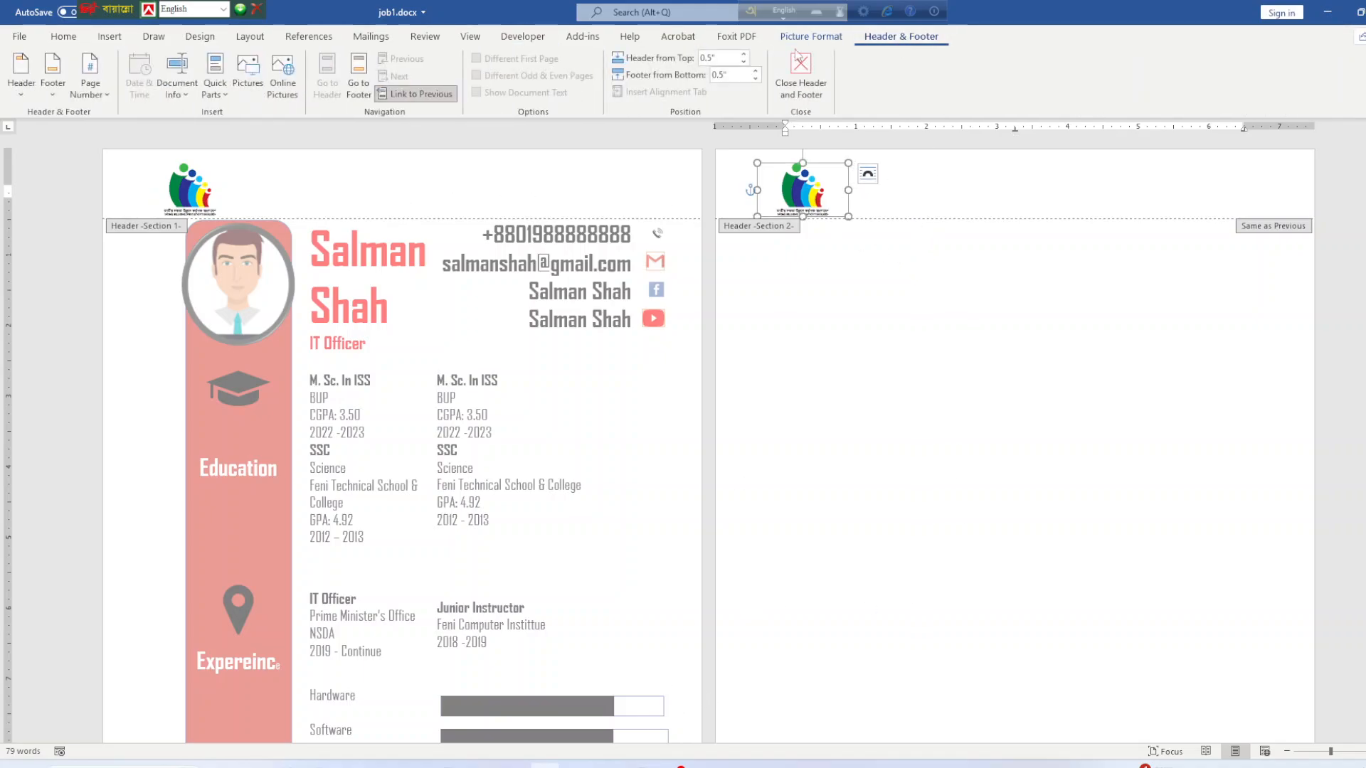
click(964, 185)
click(416, 94)
click(266, 182)
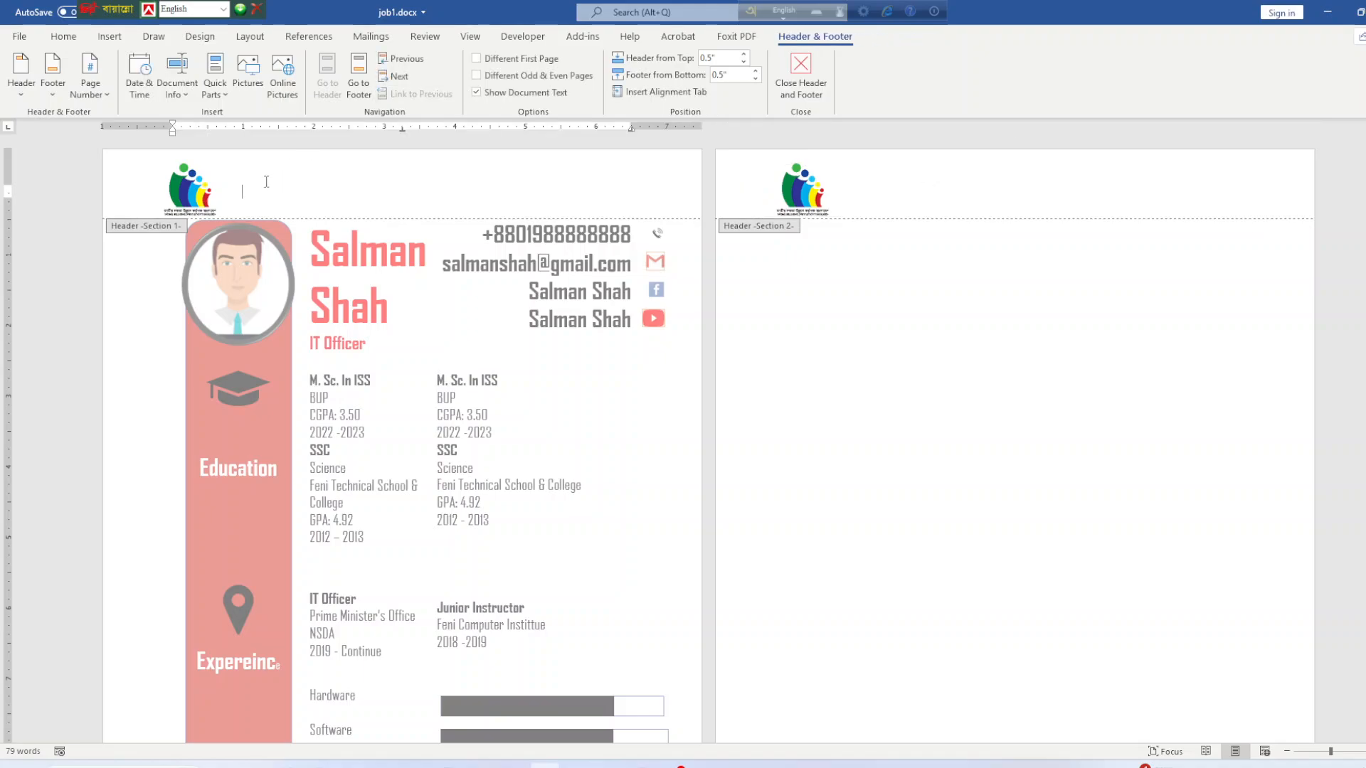
click(189, 186)
key(Delete)
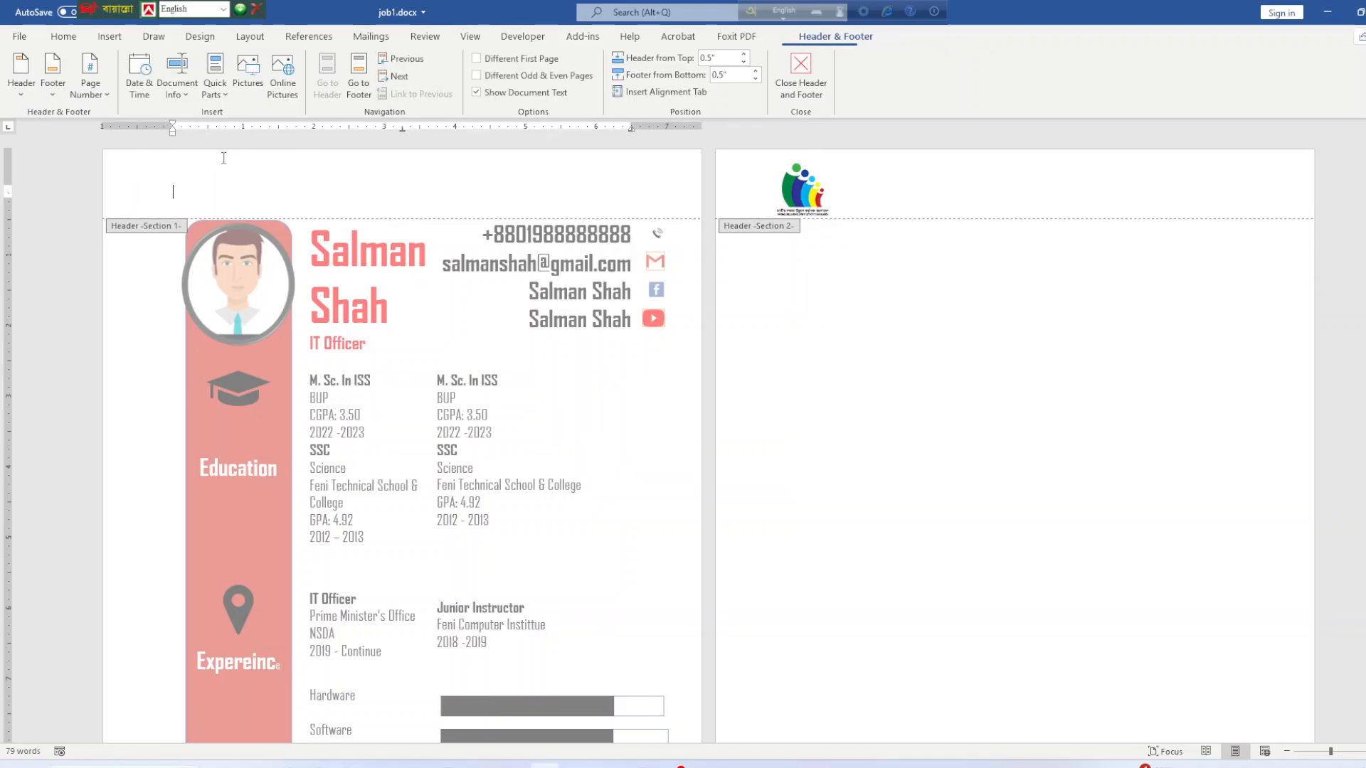
Close header editing, then reopen the page-2 header and go to the Insert commands.
click(895, 192)
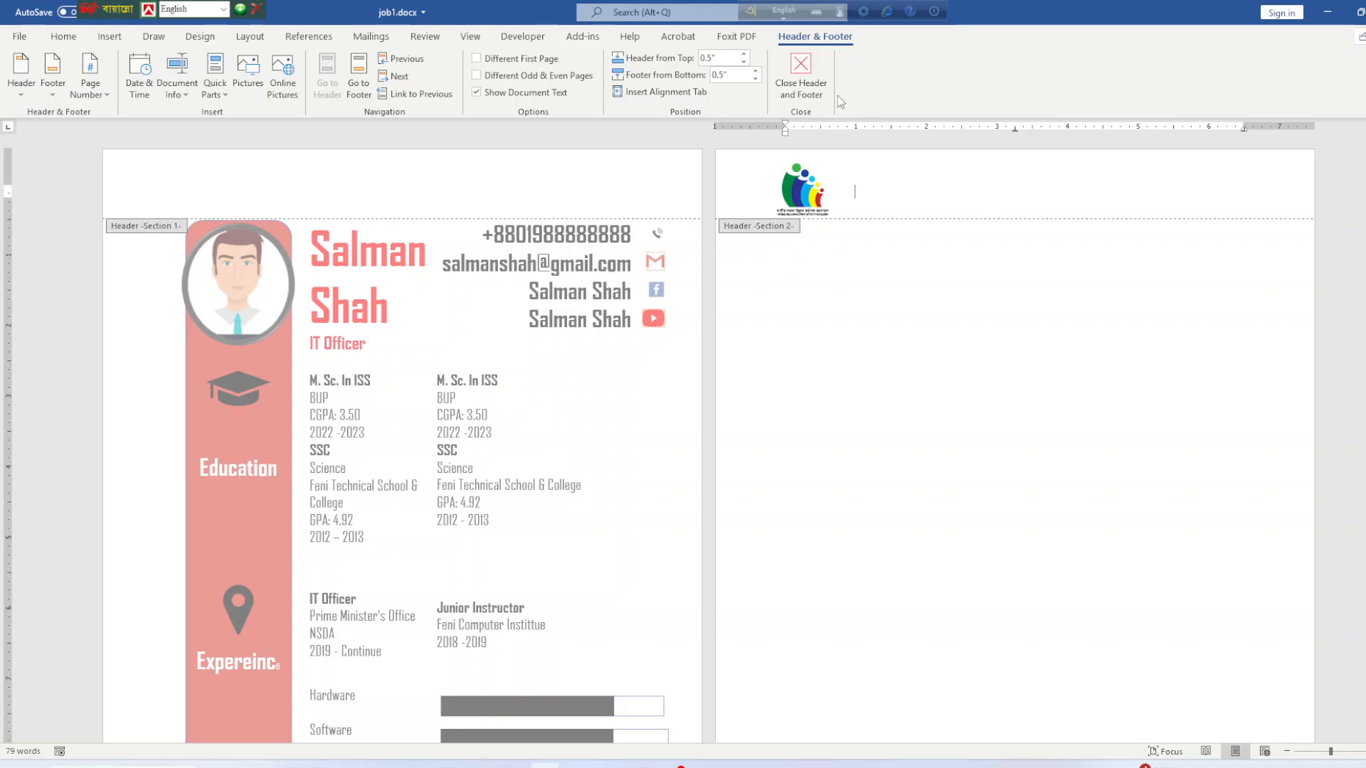
click(800, 78)
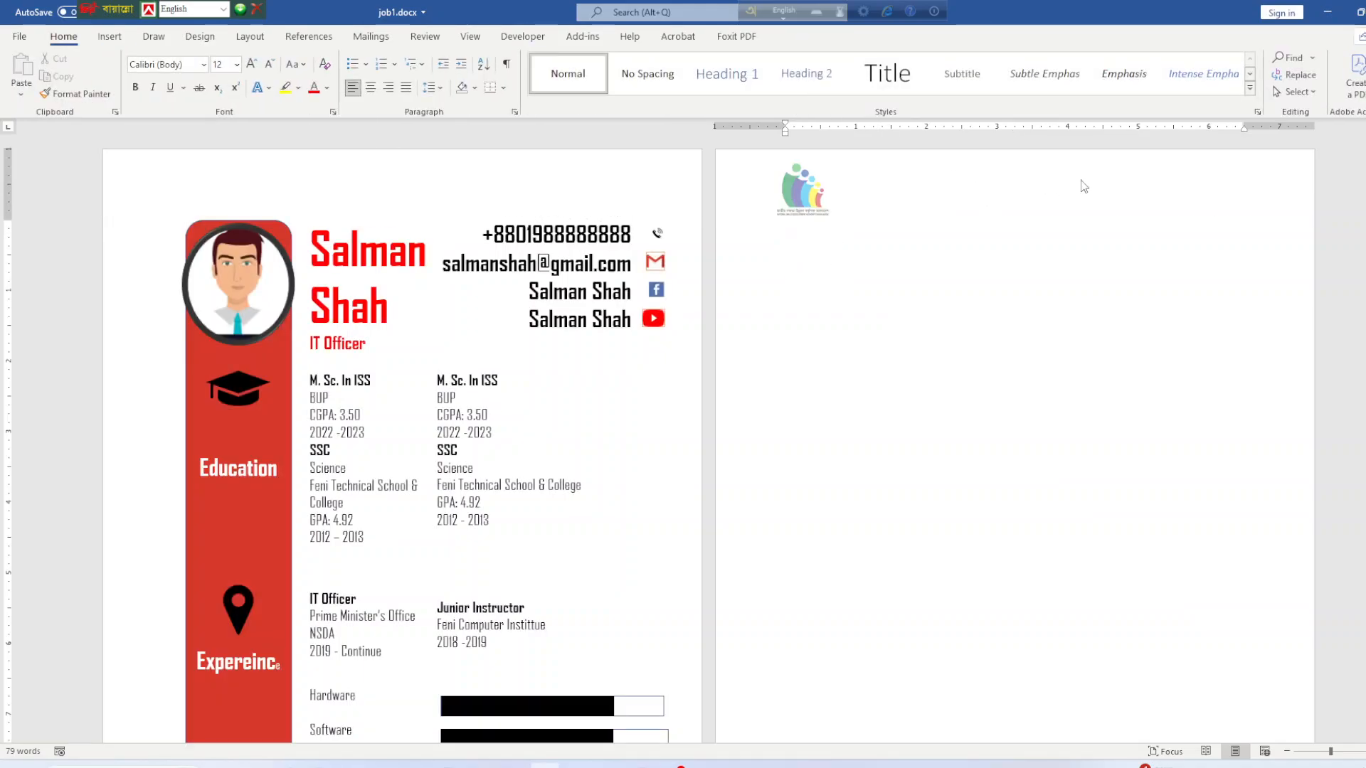
double_click(909, 190)
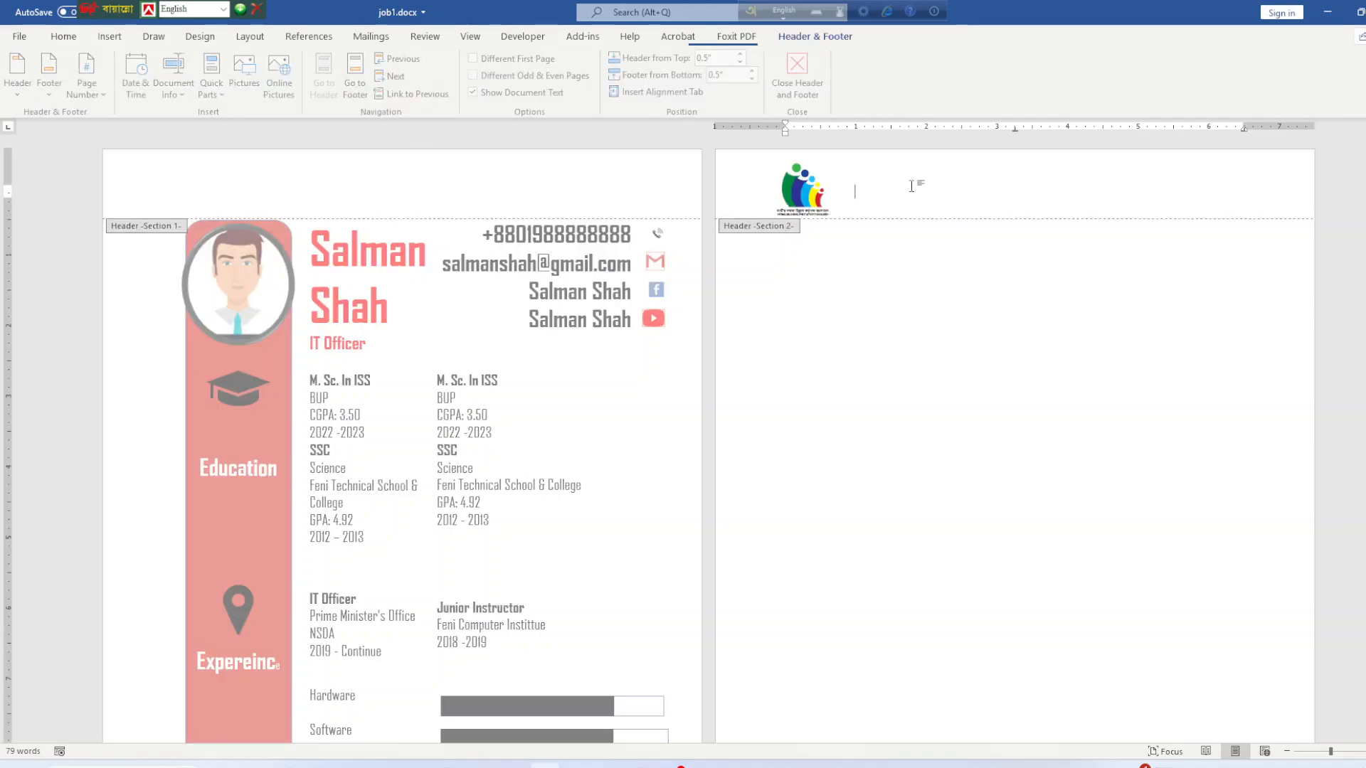
click(108, 39)
Draw a text box in the page-2 header beside the logo.
click(229, 77)
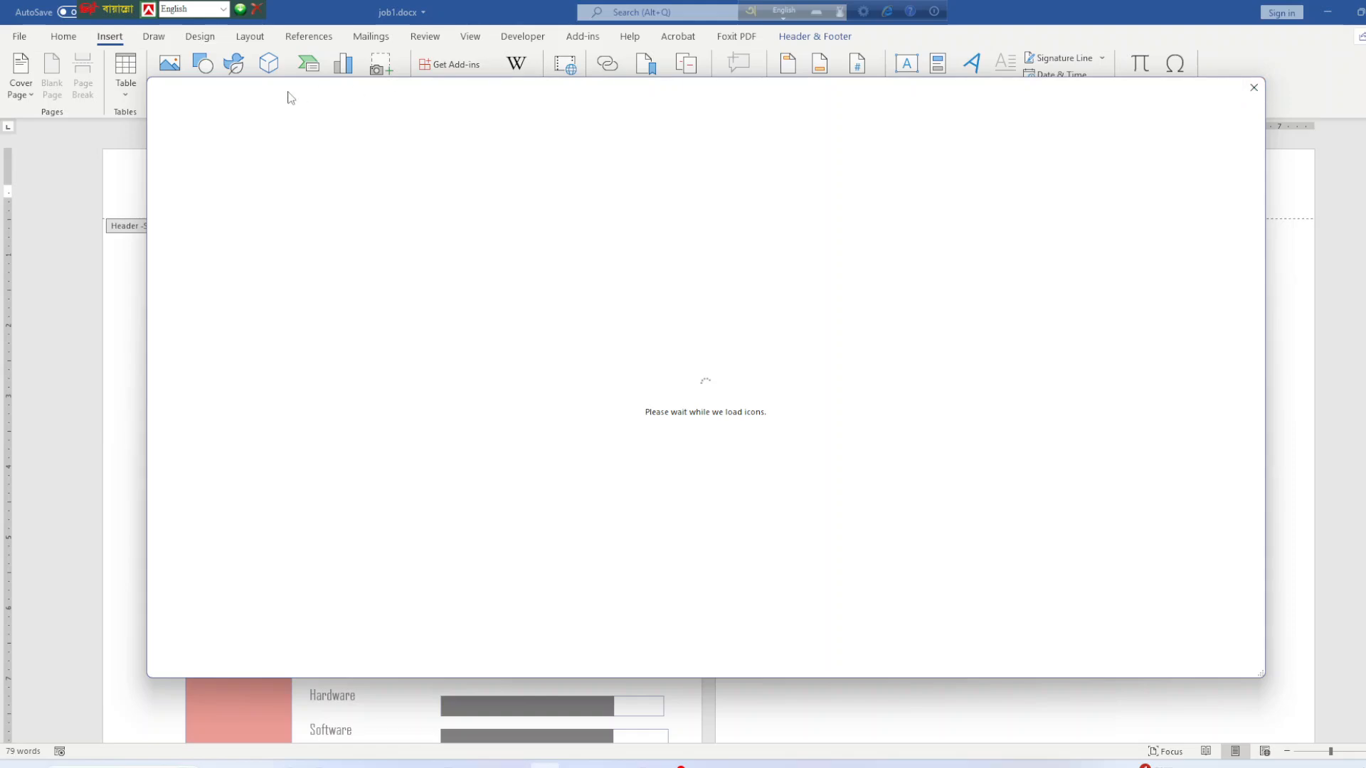
click(1253, 88)
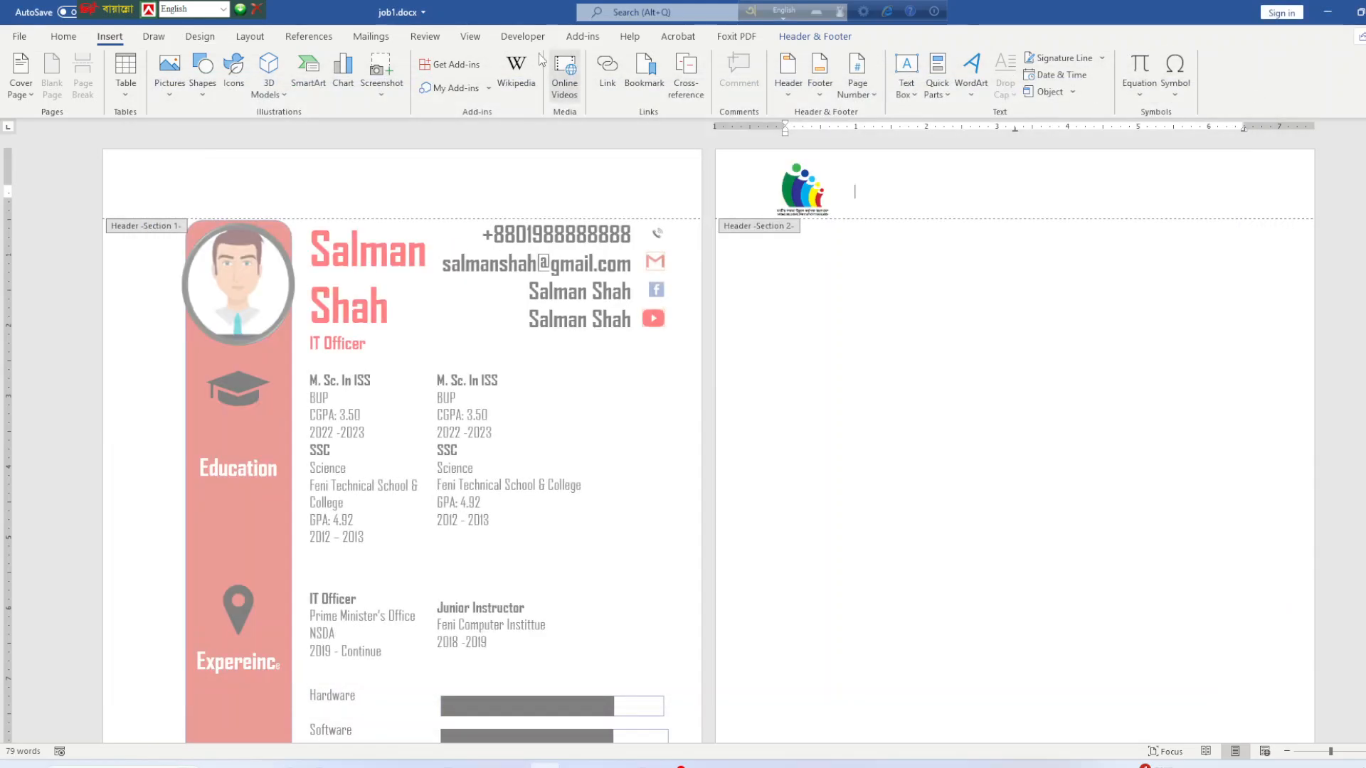
click(202, 84)
click(196, 126)
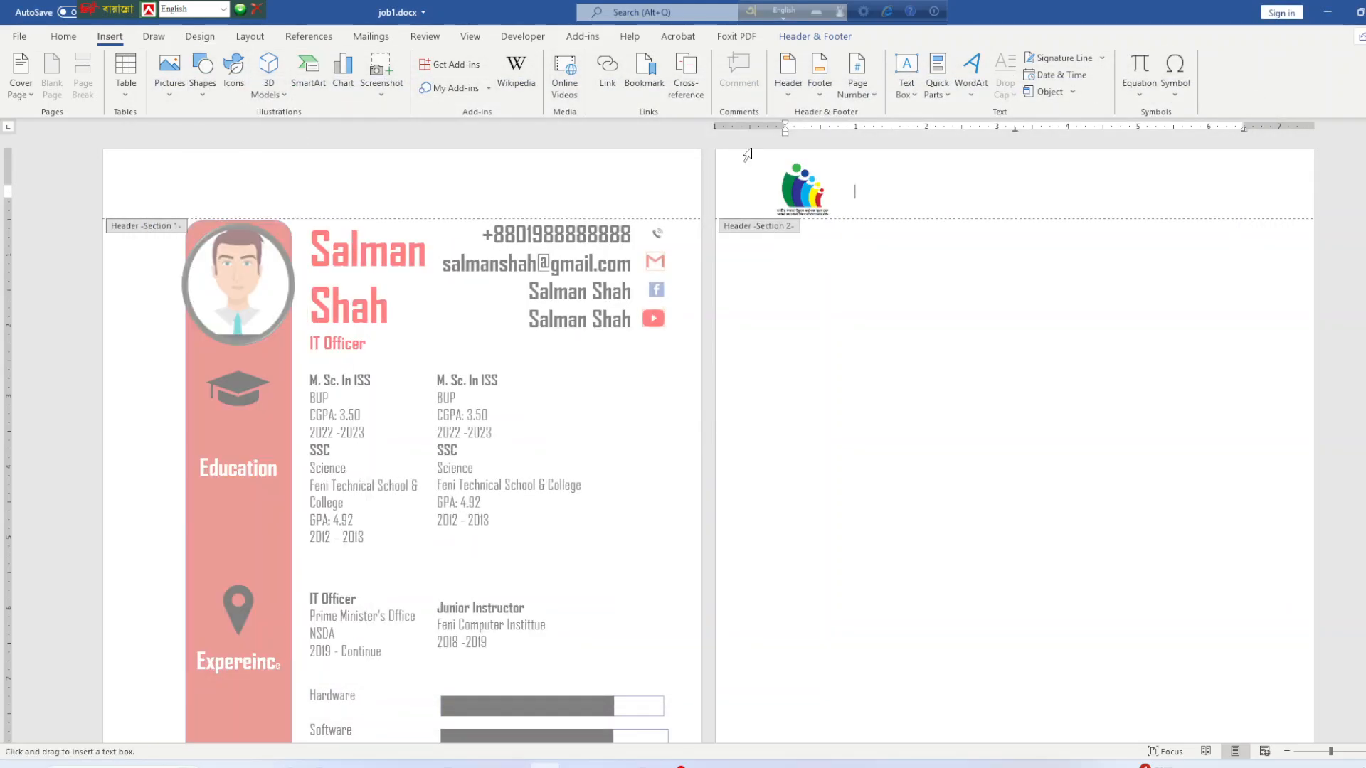
drag(910, 155, 1124, 215)
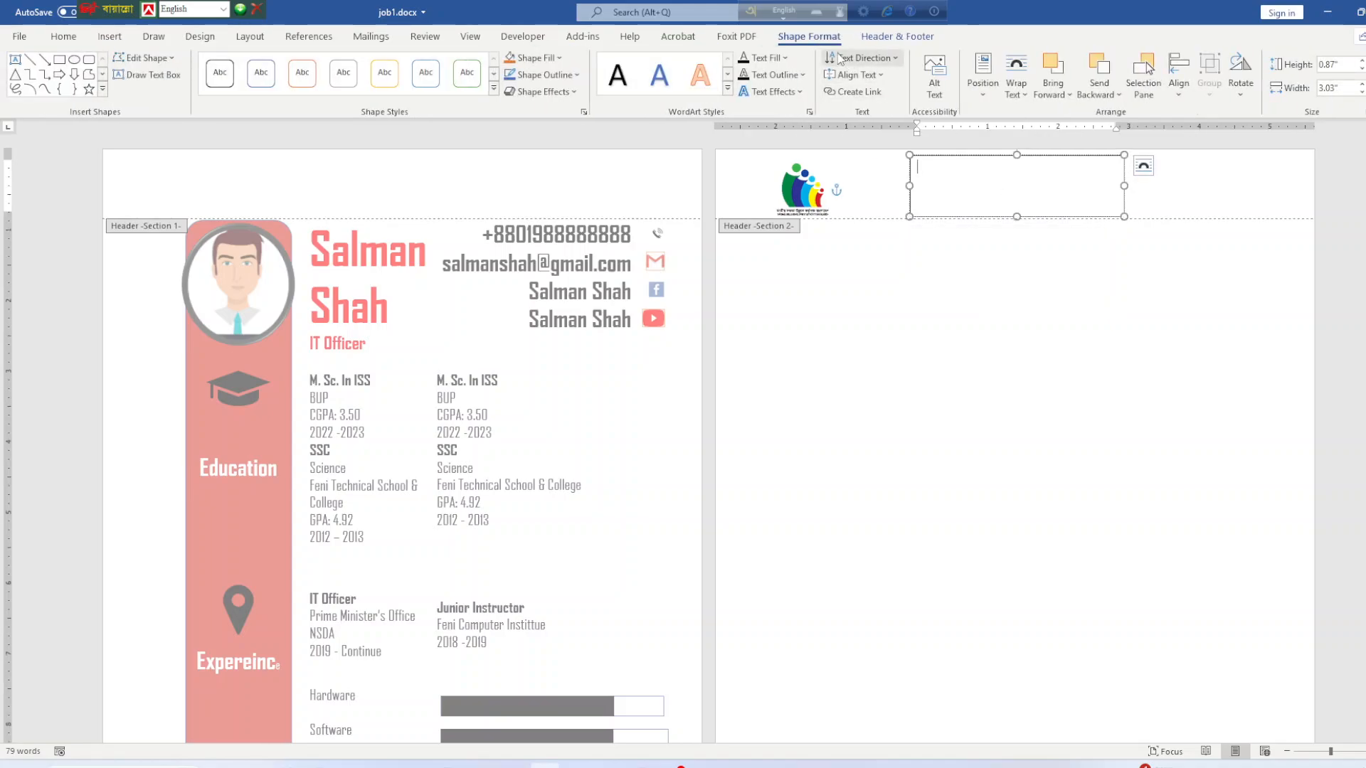
Switch to Bangla phonetic input and set the text box font to Nikosh.
click(788, 12)
click(944, 167)
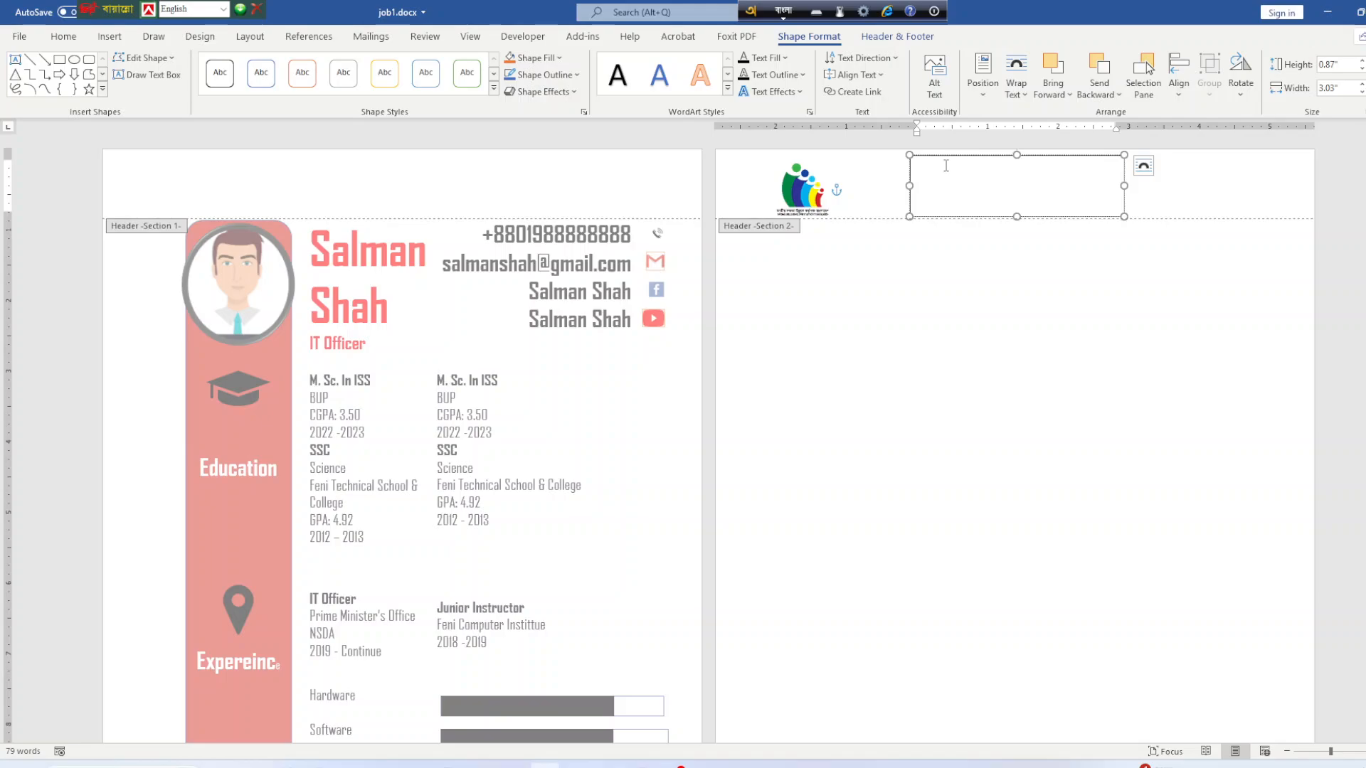
click(64, 37)
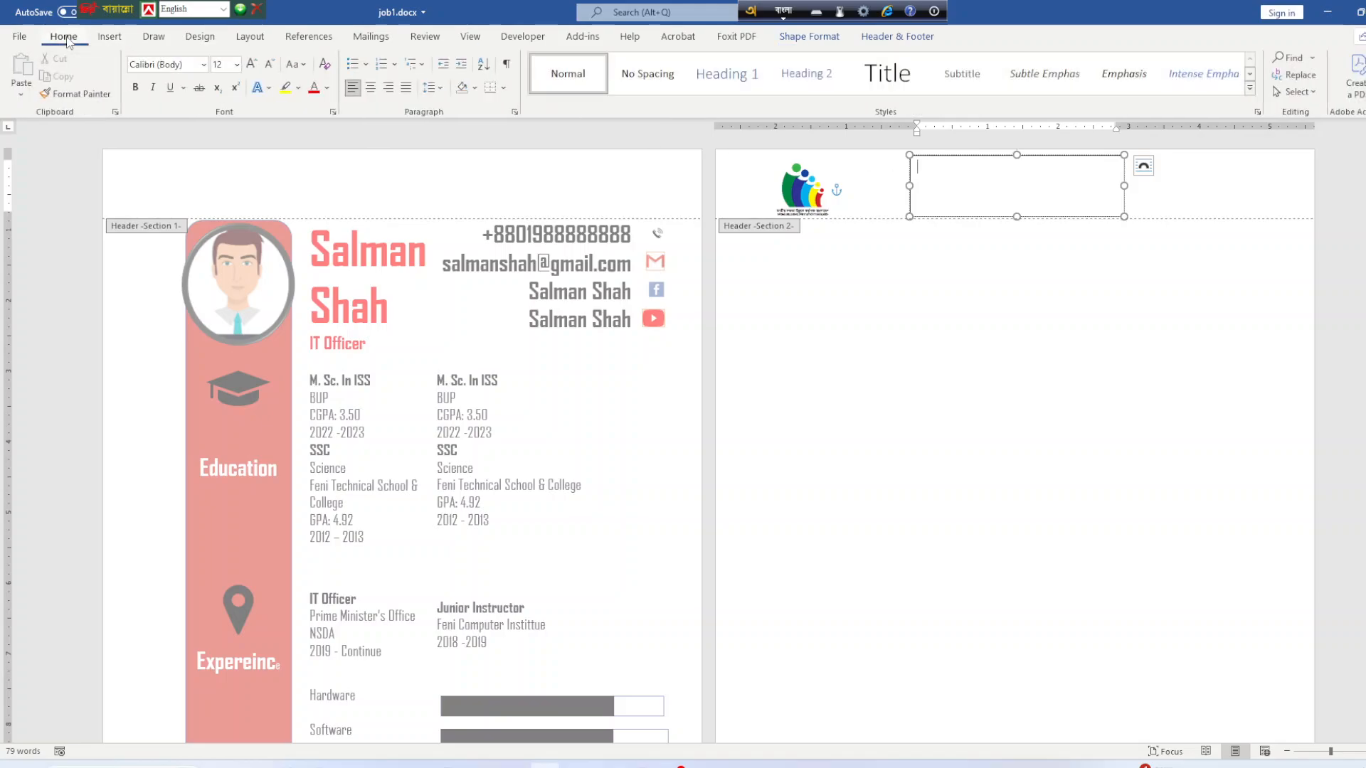
click(202, 65)
click(175, 212)
Type 'জাতীয় দক্ষতা উন্নয়ন কর্তৃপক্ষ' into the text box using Avro suggestions.
text(j)
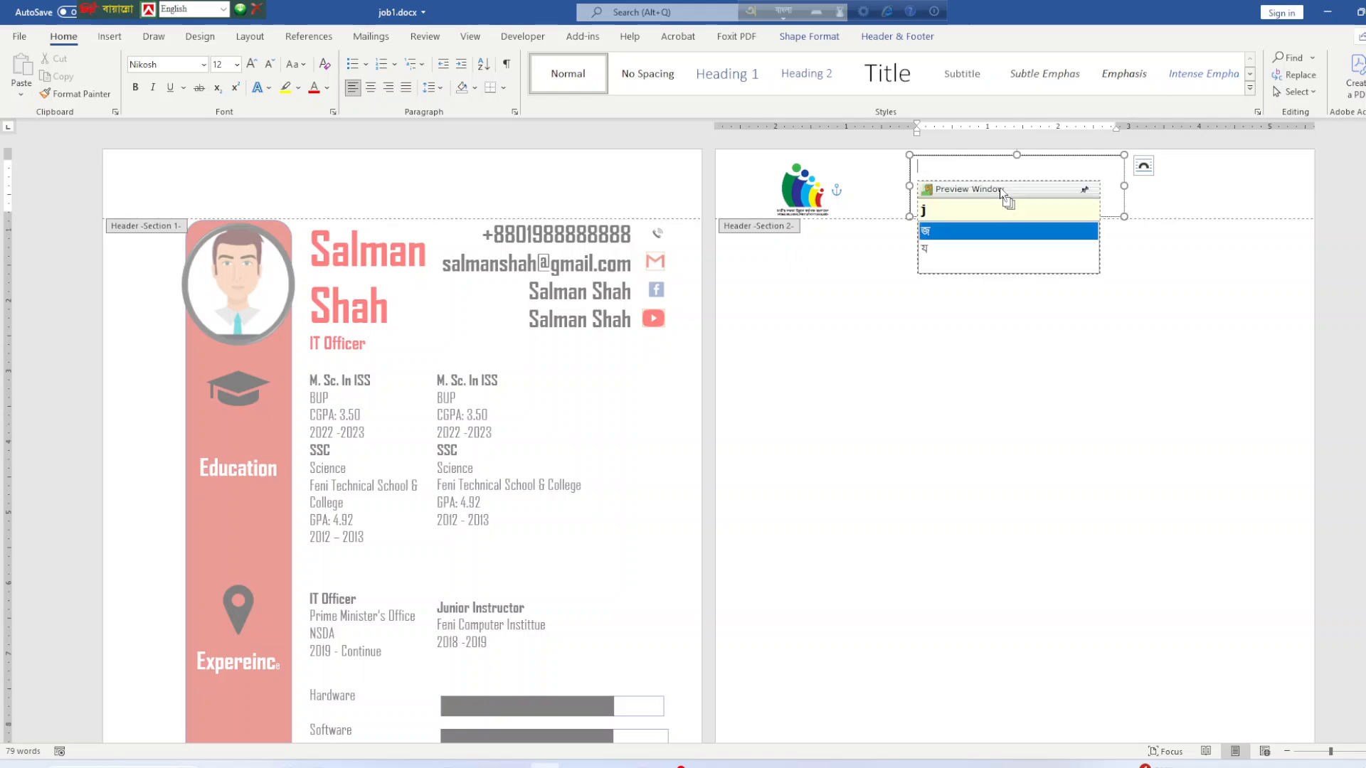
text(a)
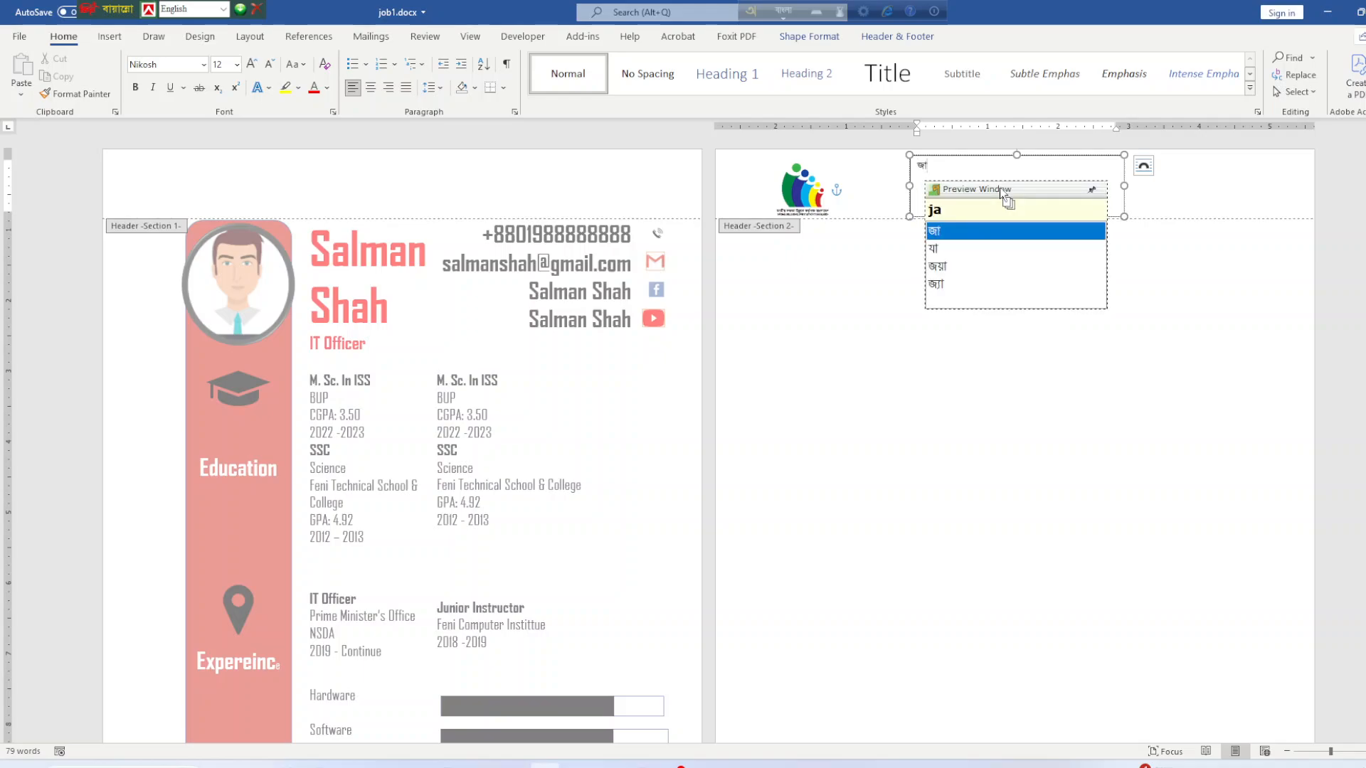
text(tiy)
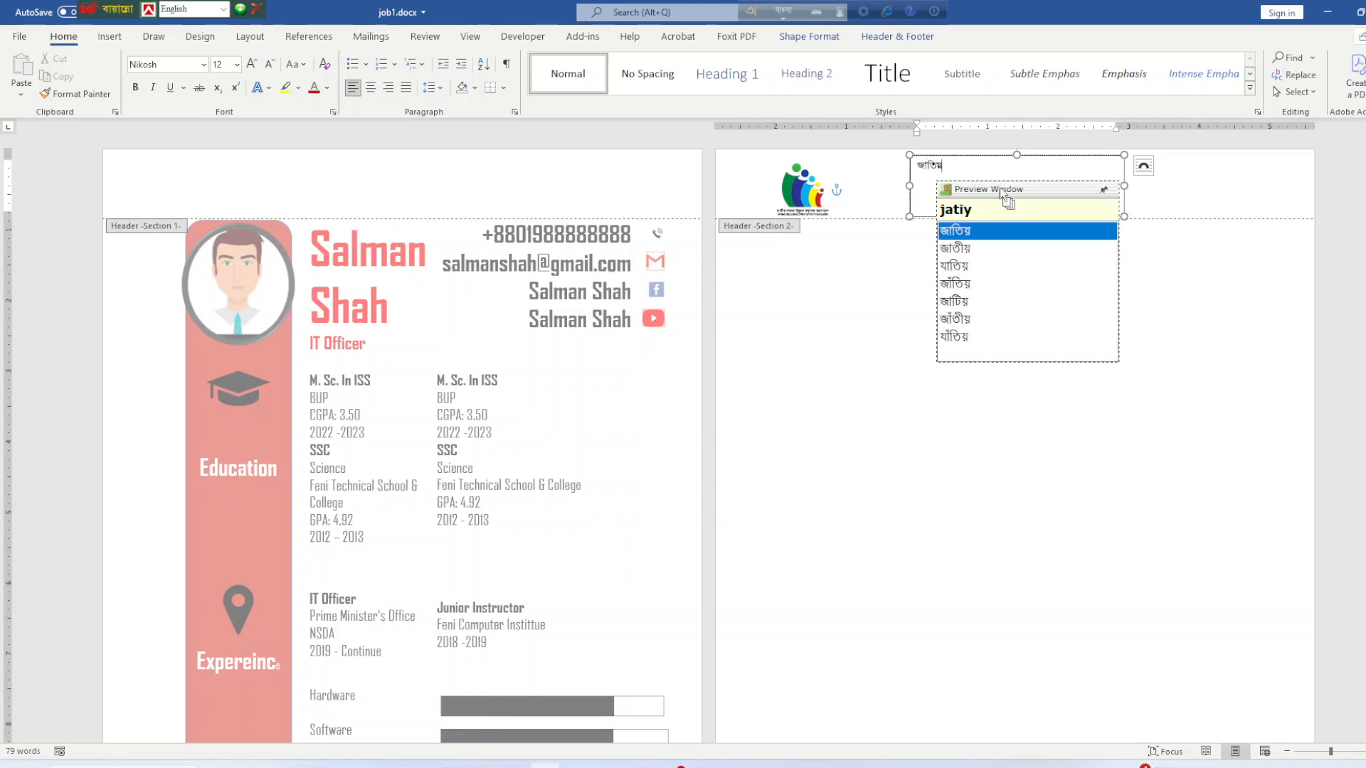
text(o)
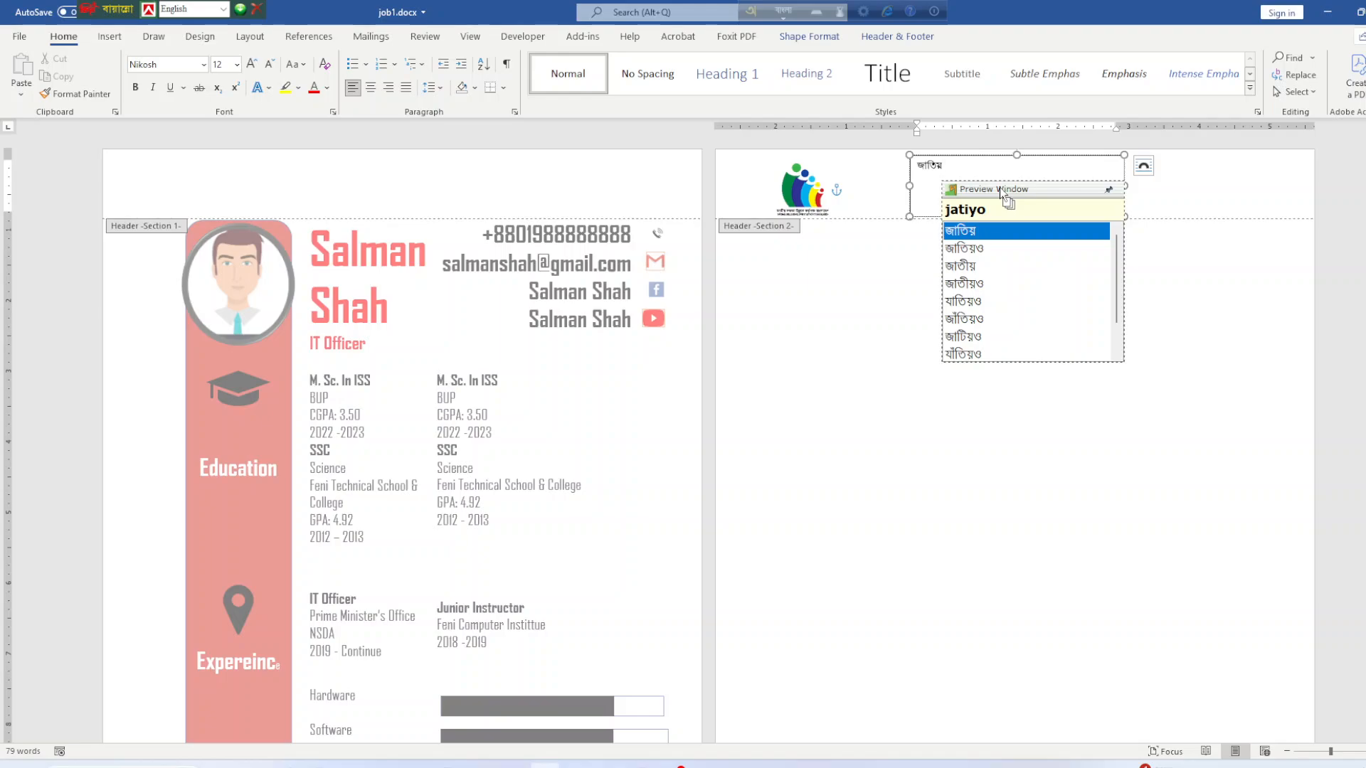
key(Down)
key(Down)
key(space)
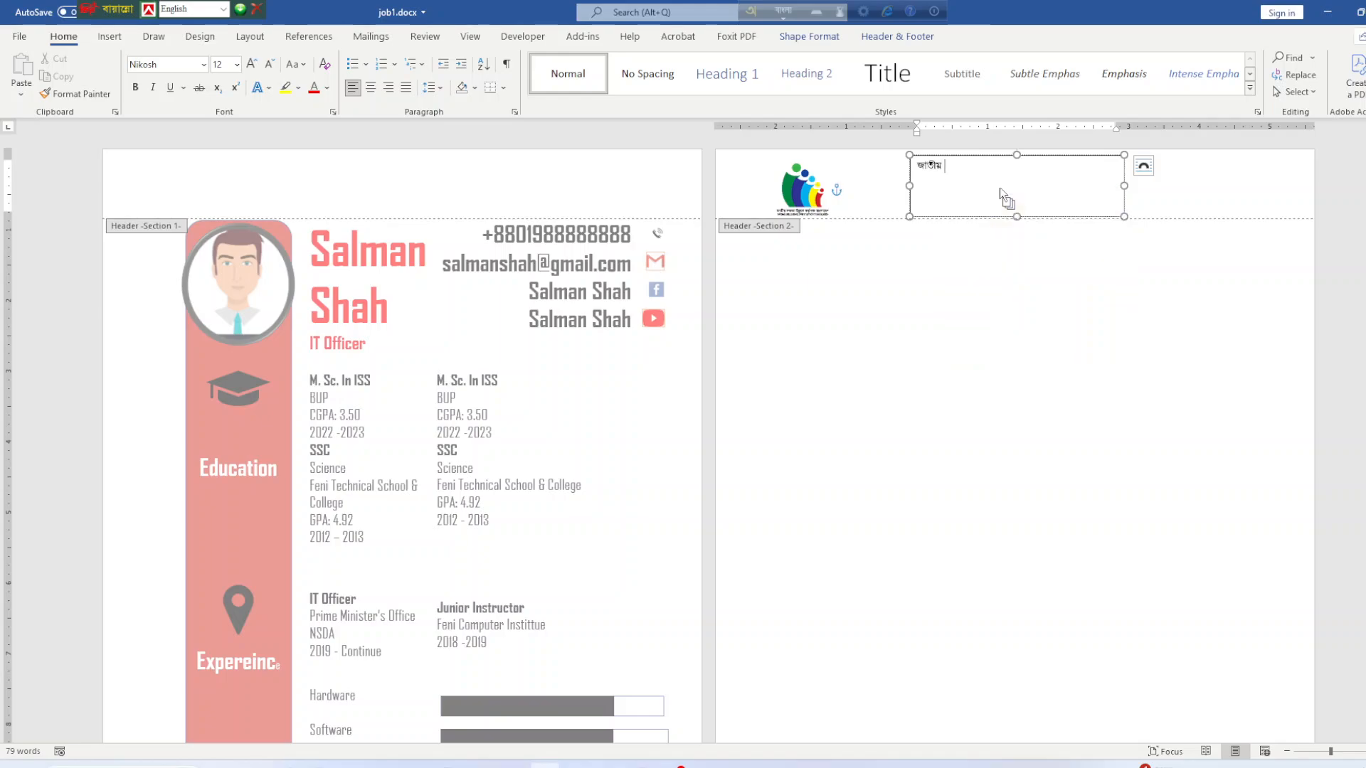
text(dok)
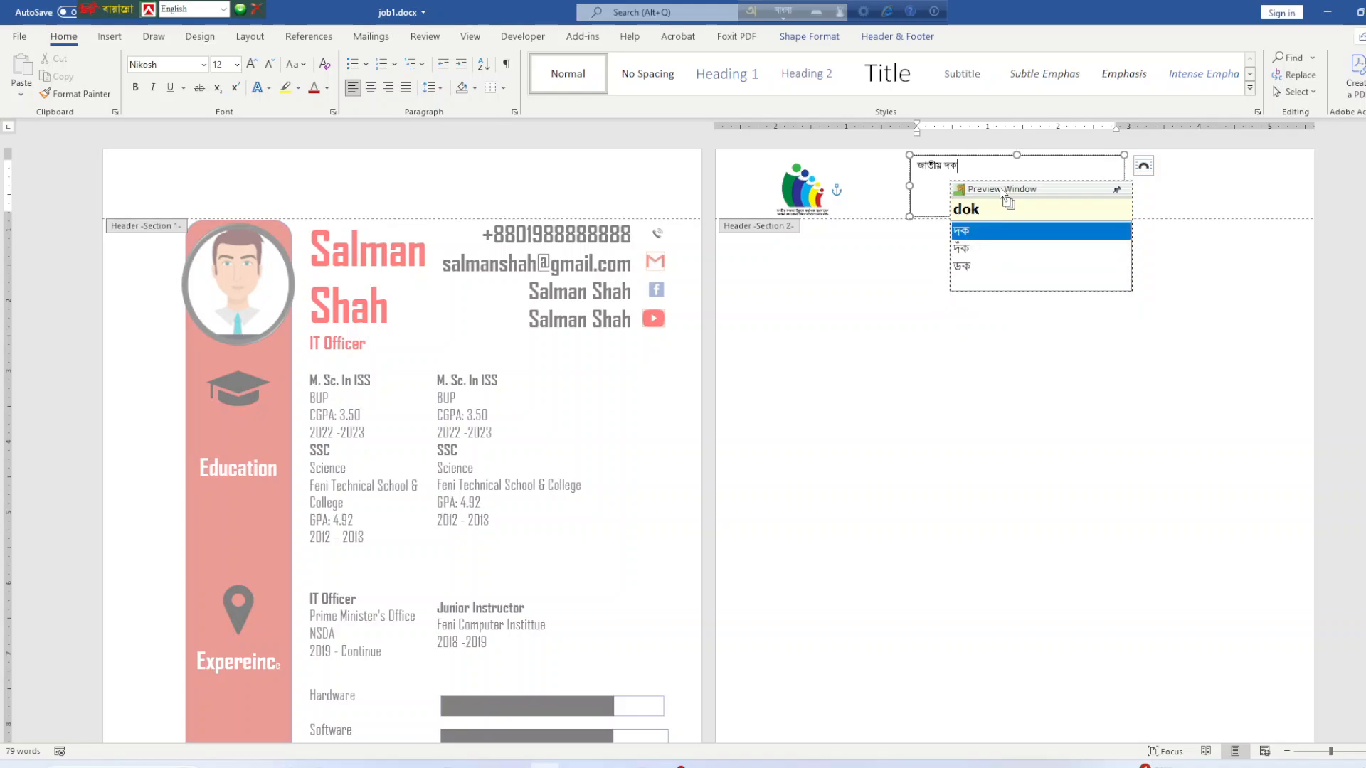
text(hot)
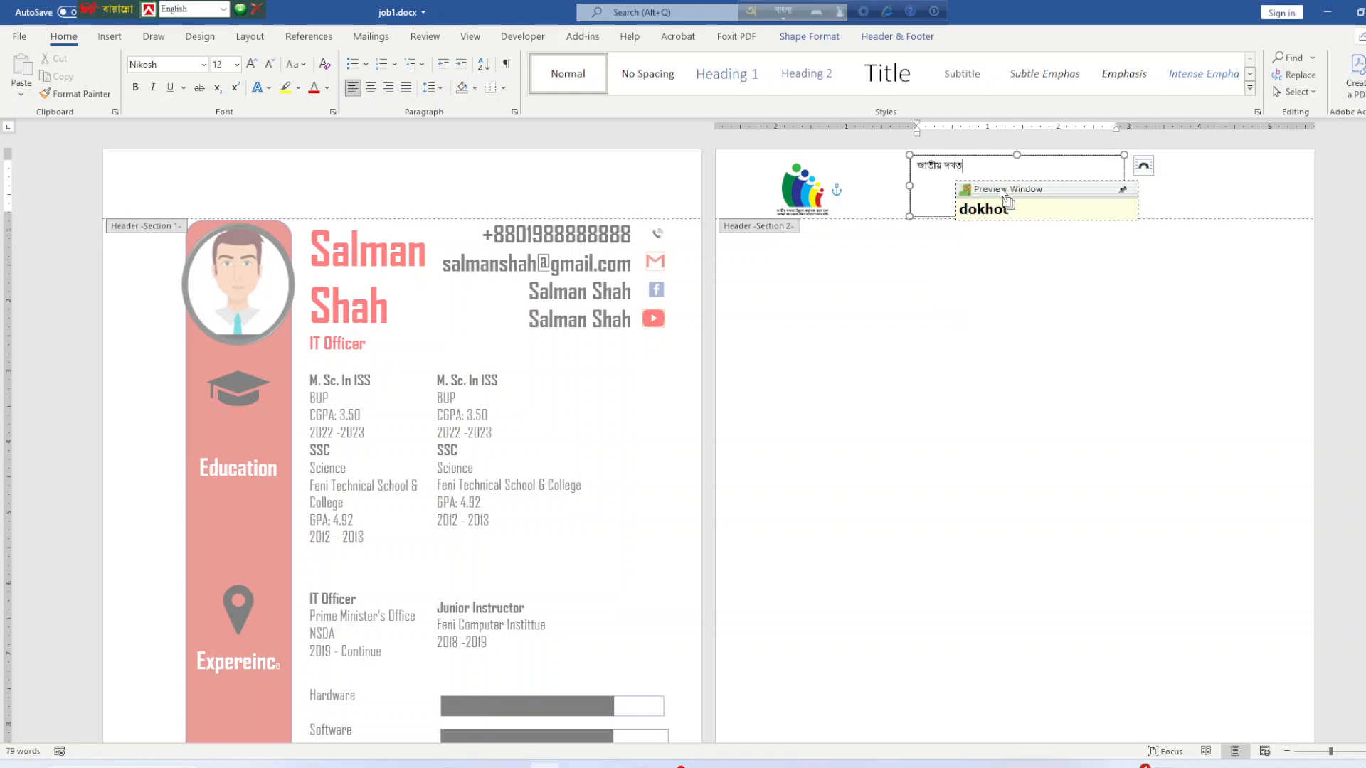
text(a u)
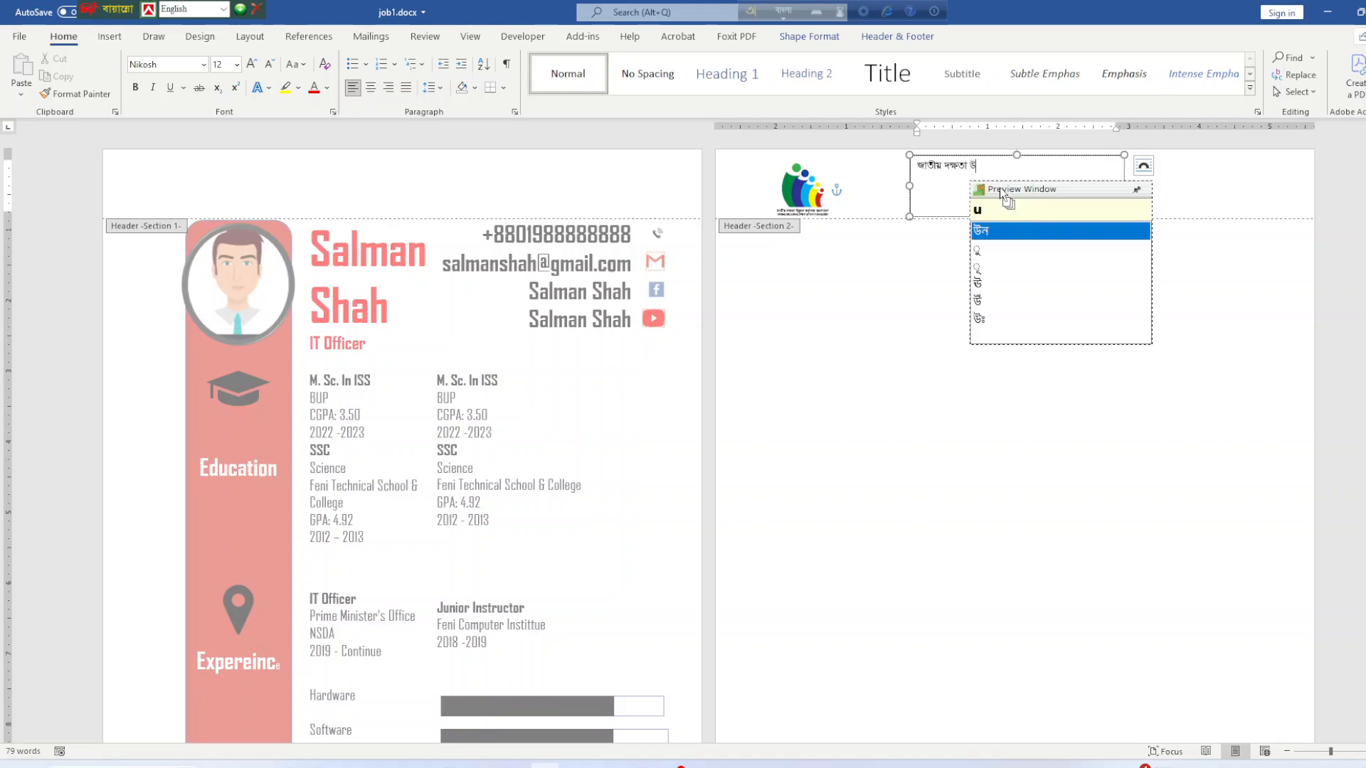
text(nnoun)
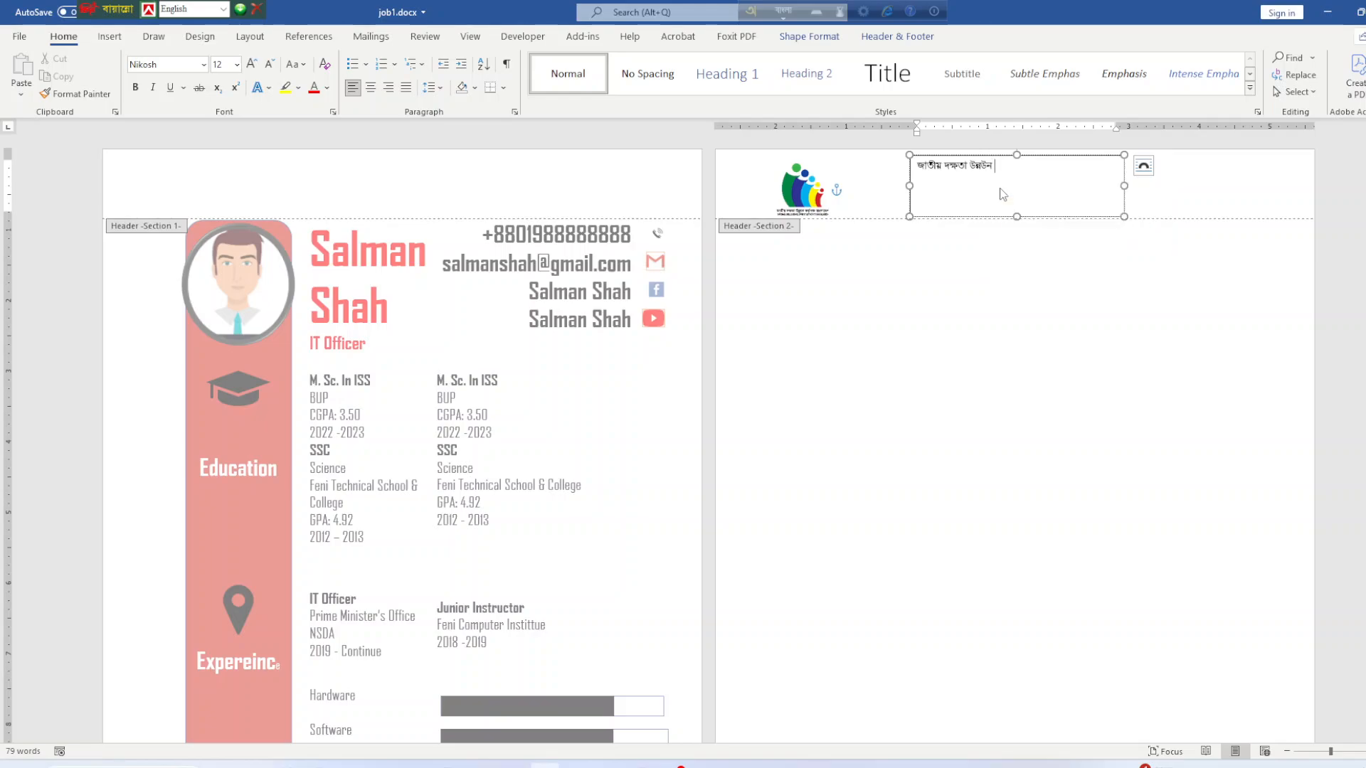
text( yon)
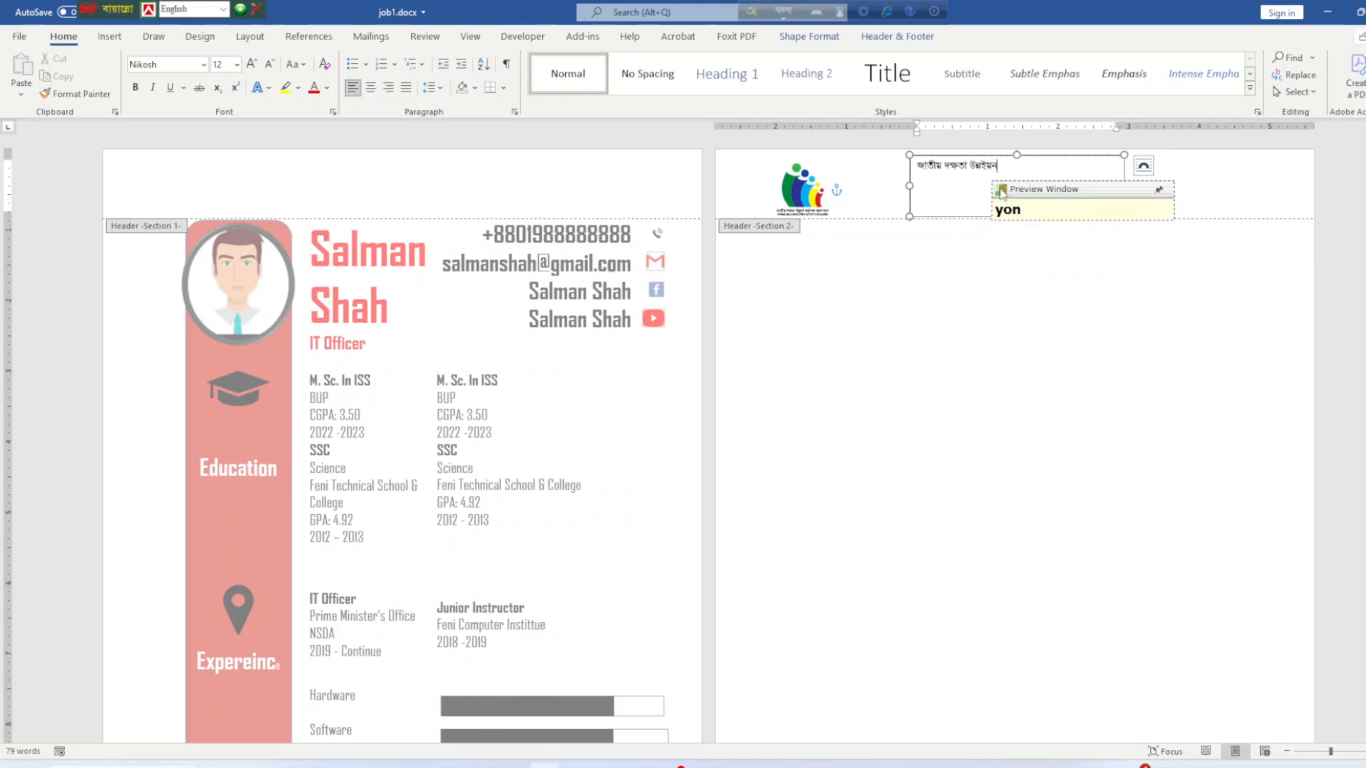
text( kort)
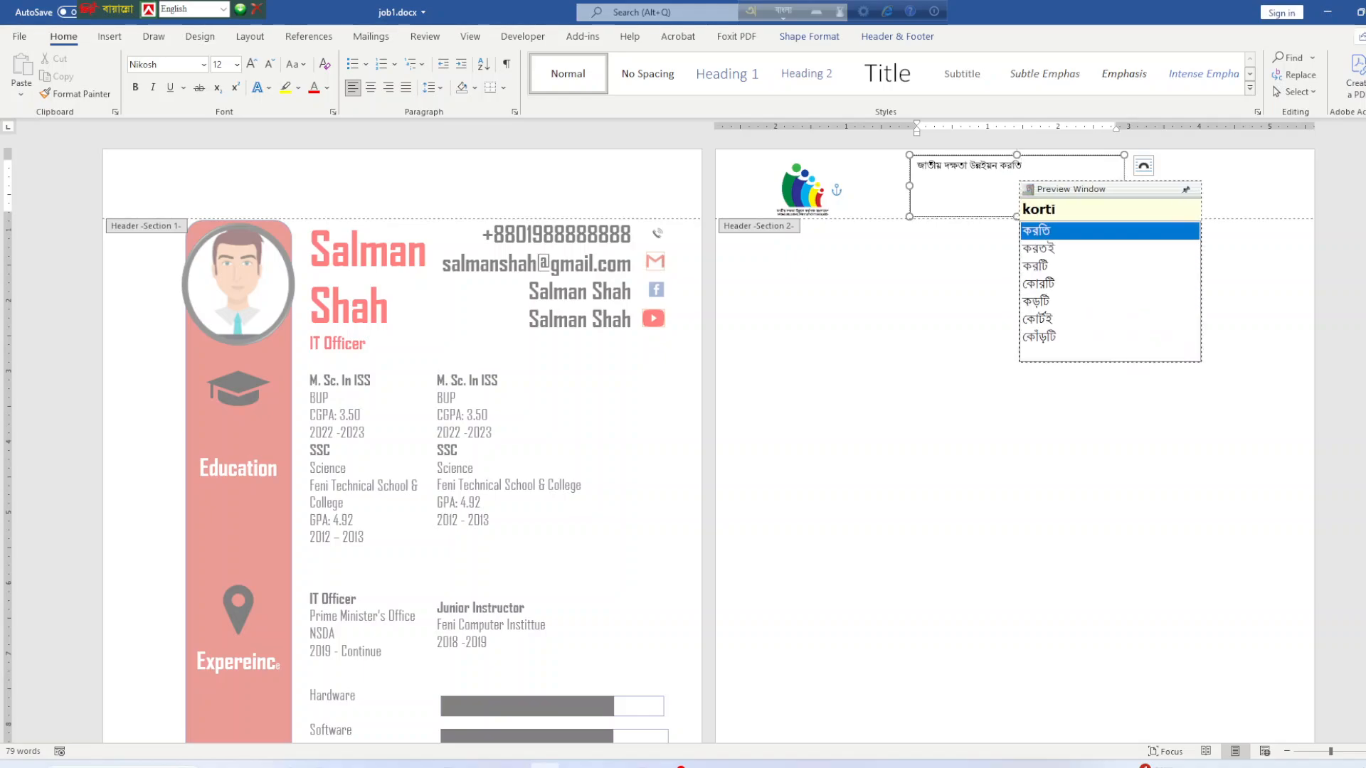
text(pokhho)
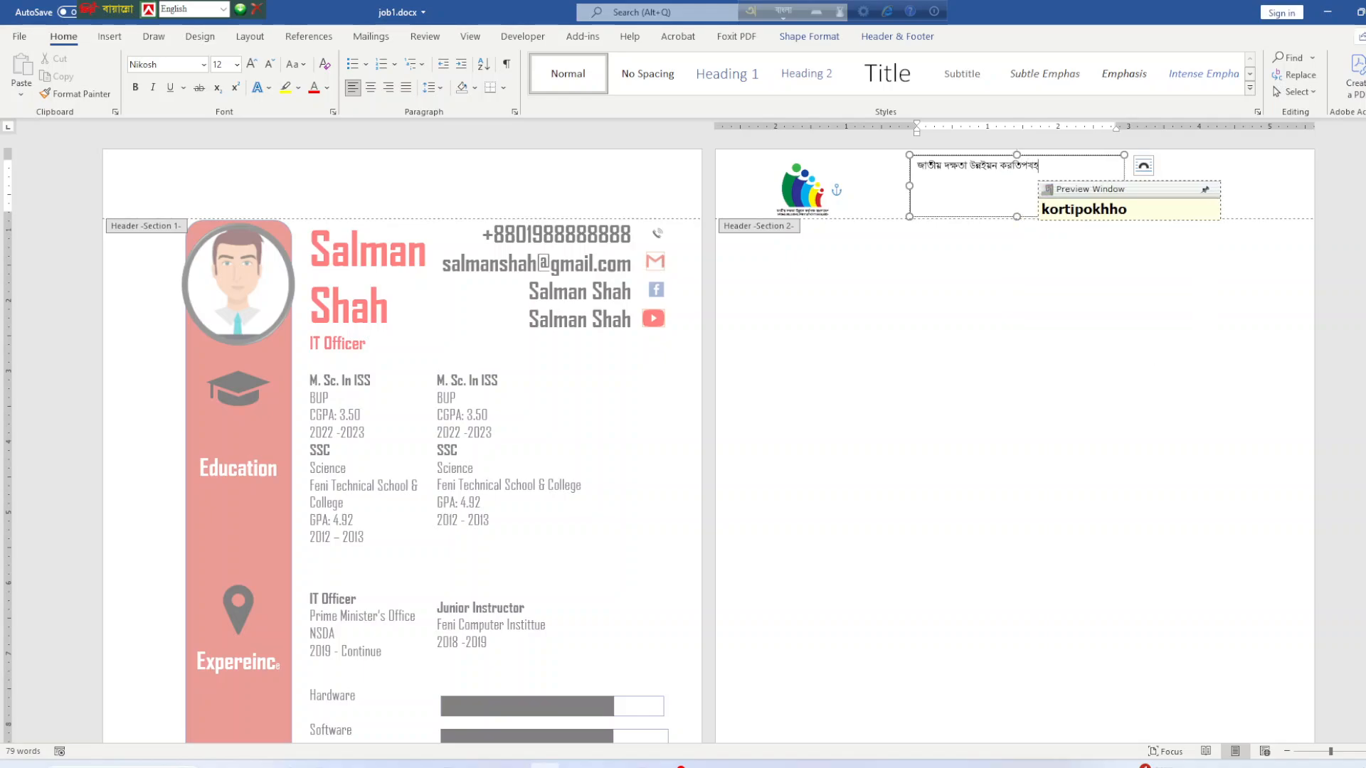
key(BackSpace)
key(BackSpace)
key(BackSpace)
key(BackSpace)
key(BackSpace)
key(BackSpace)
key(BackSpace)
key(BackSpace)
key(BackSpace)
key(BackSpace)
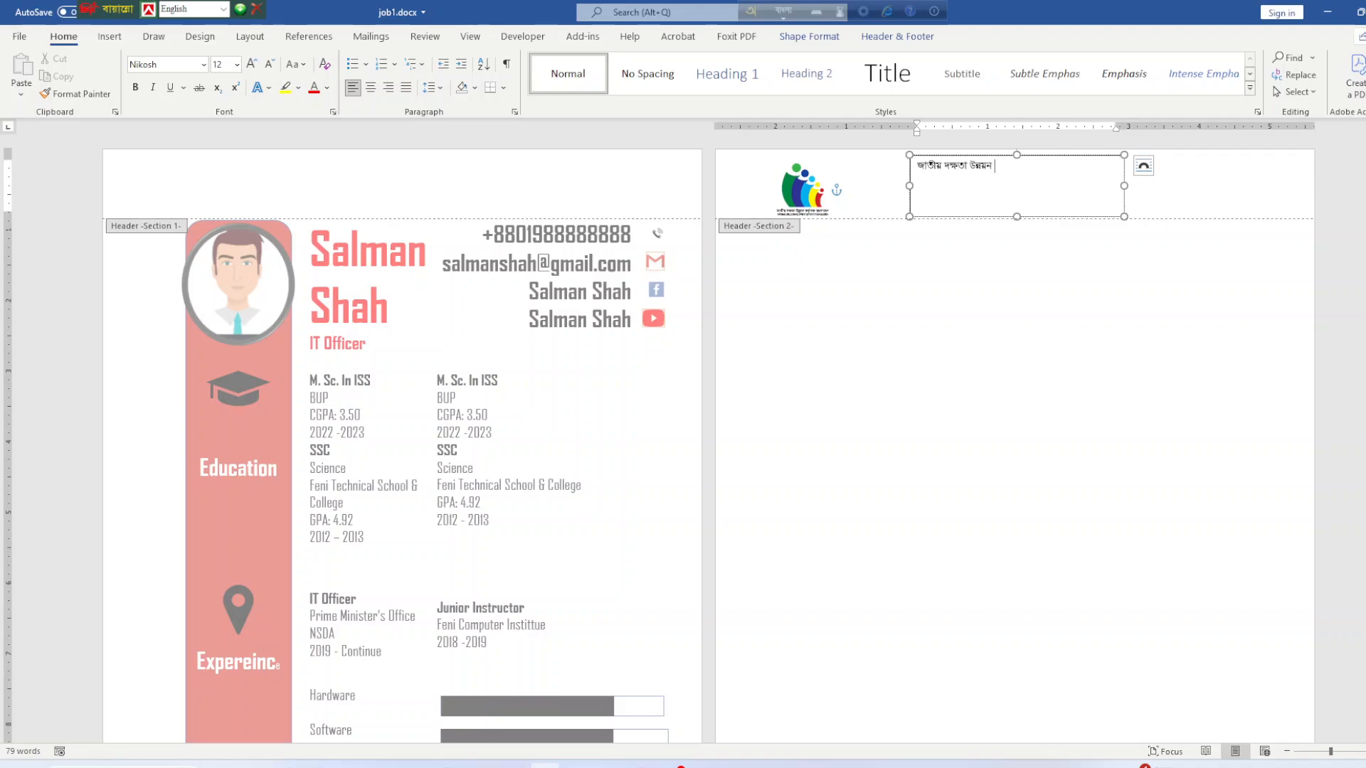
text(korti)
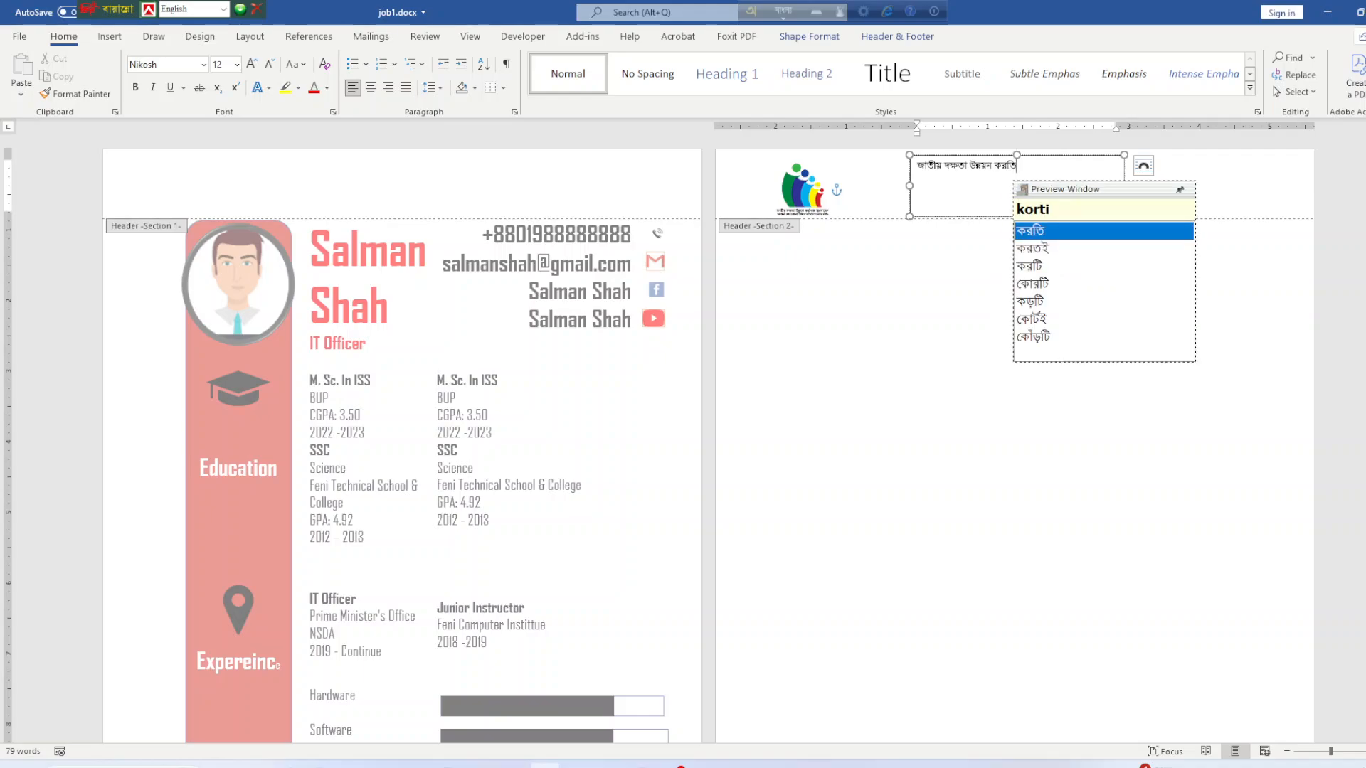
key(BackSpace)
key(BackSpace)
key(BackSpace)
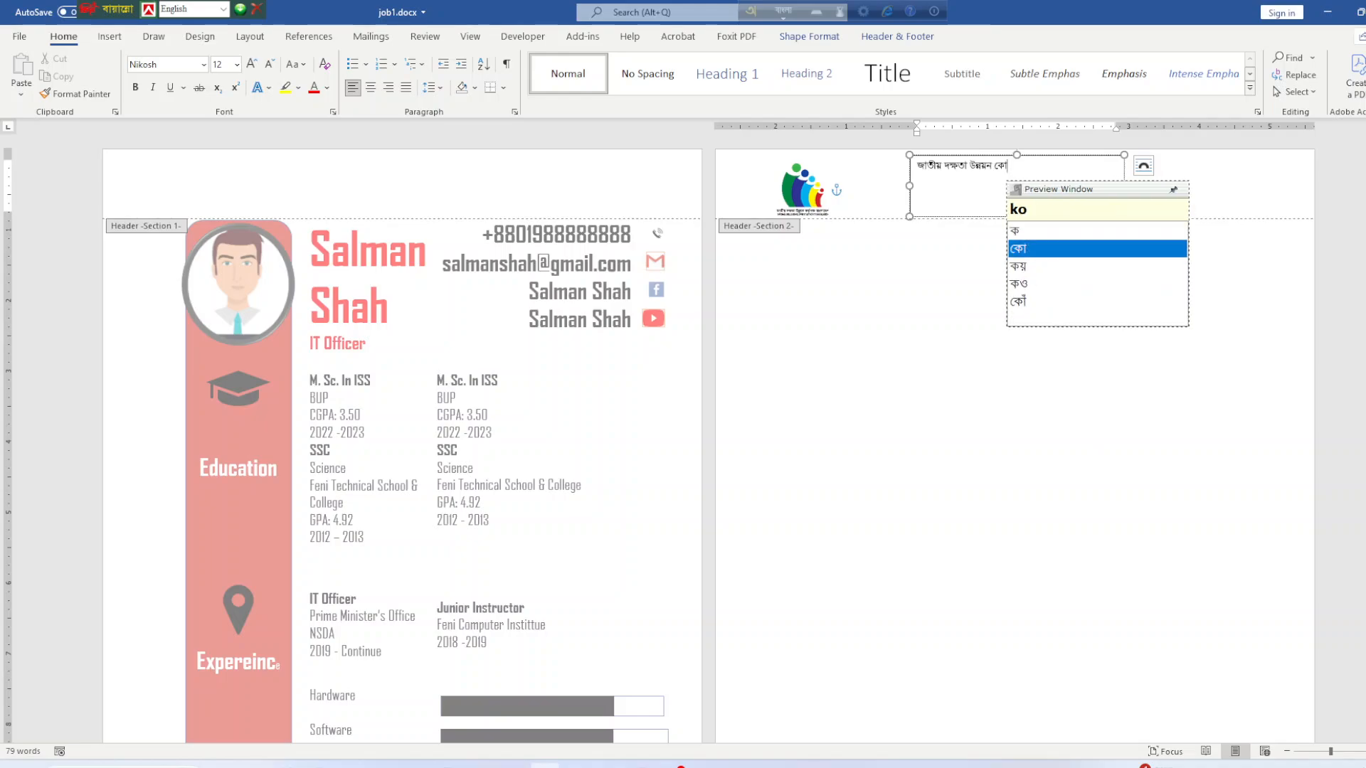
text(r)
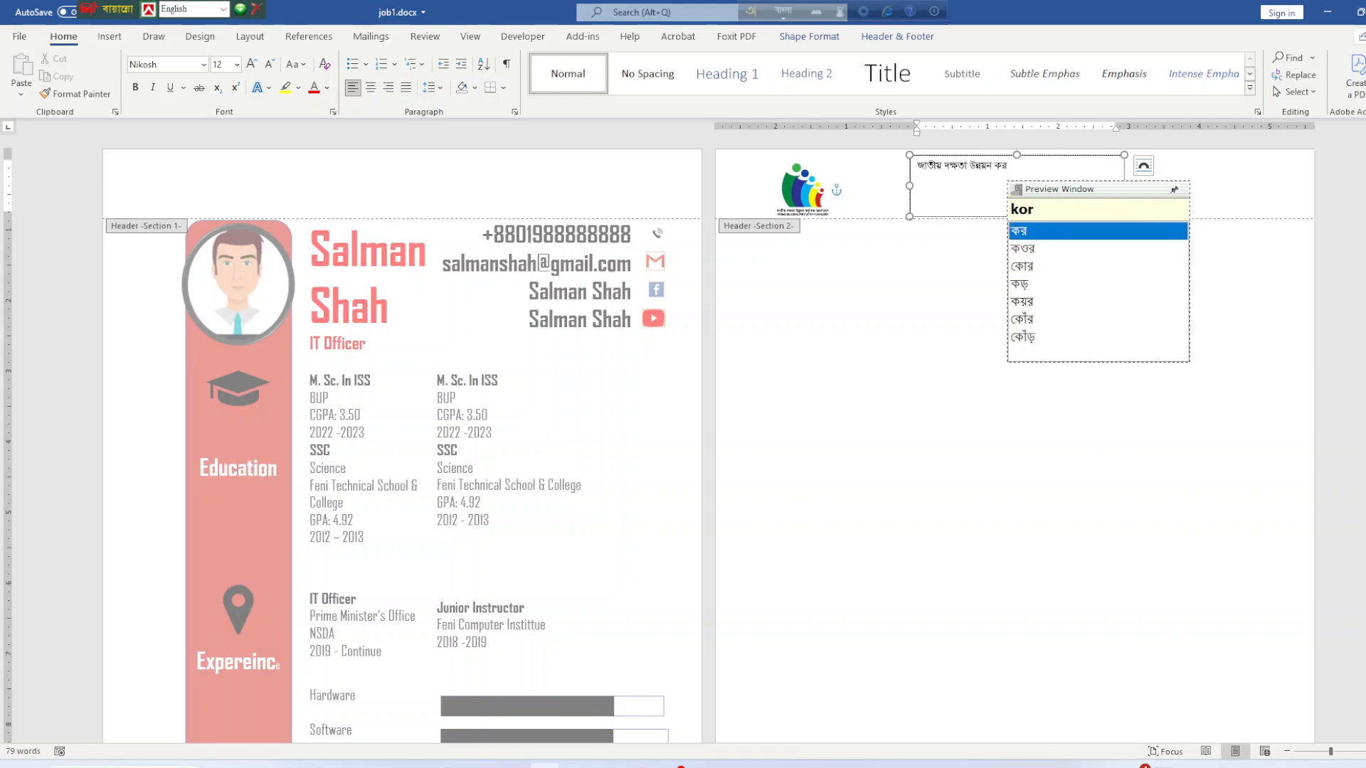
text(tri)
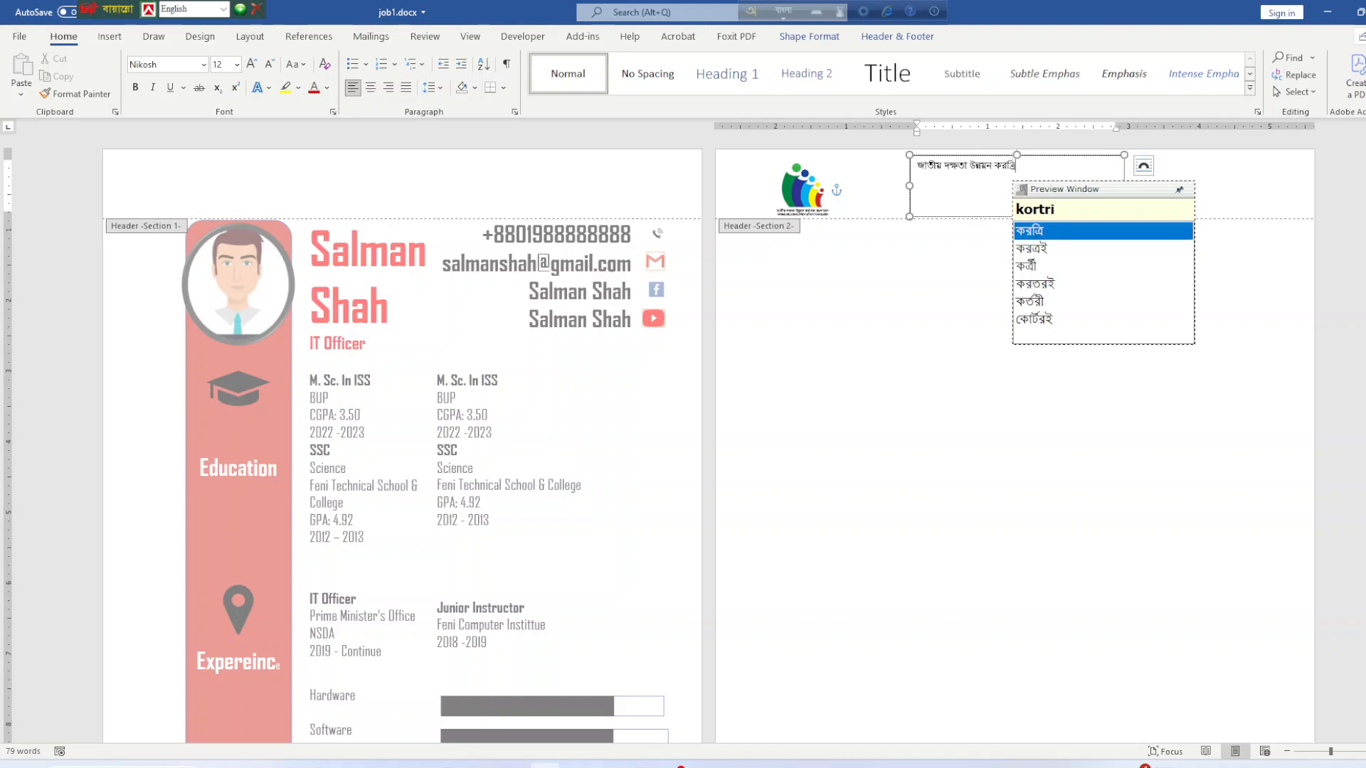
text(pokh)
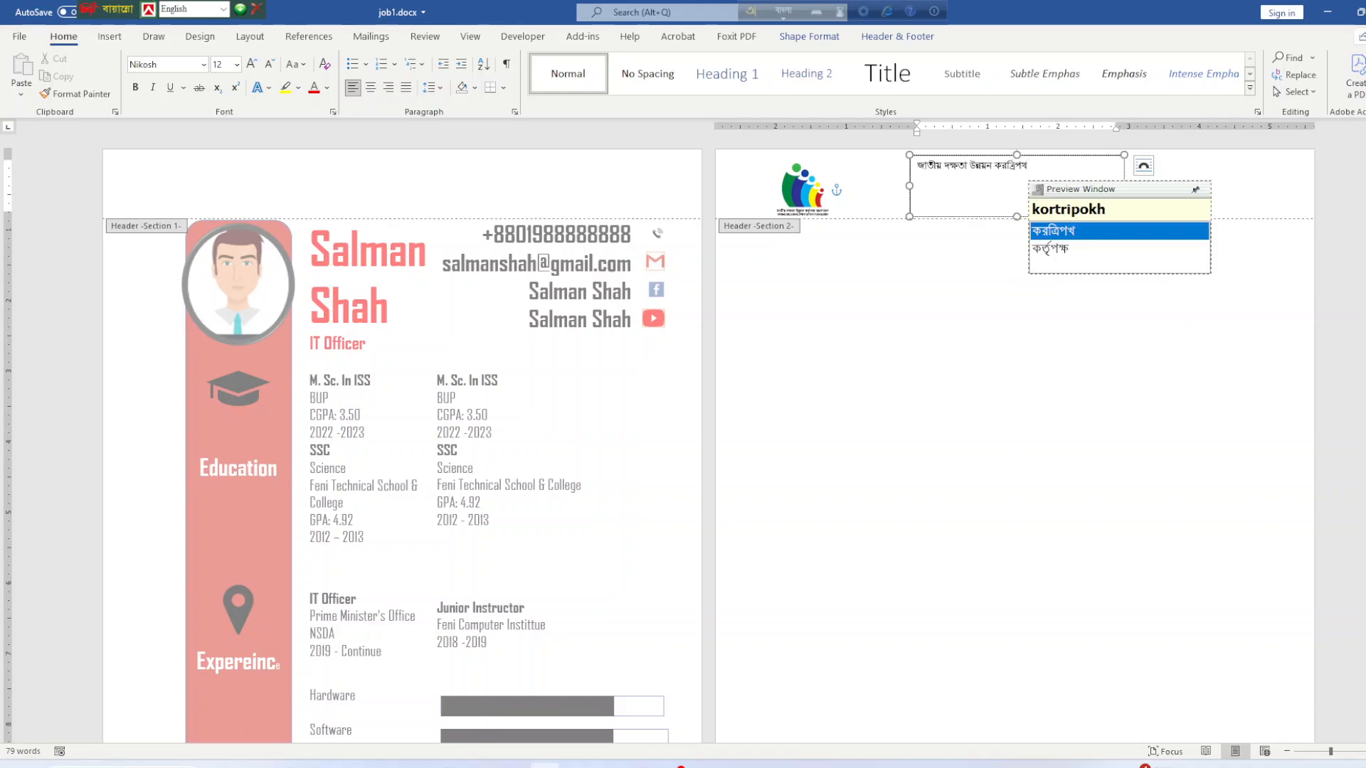
key(Down)
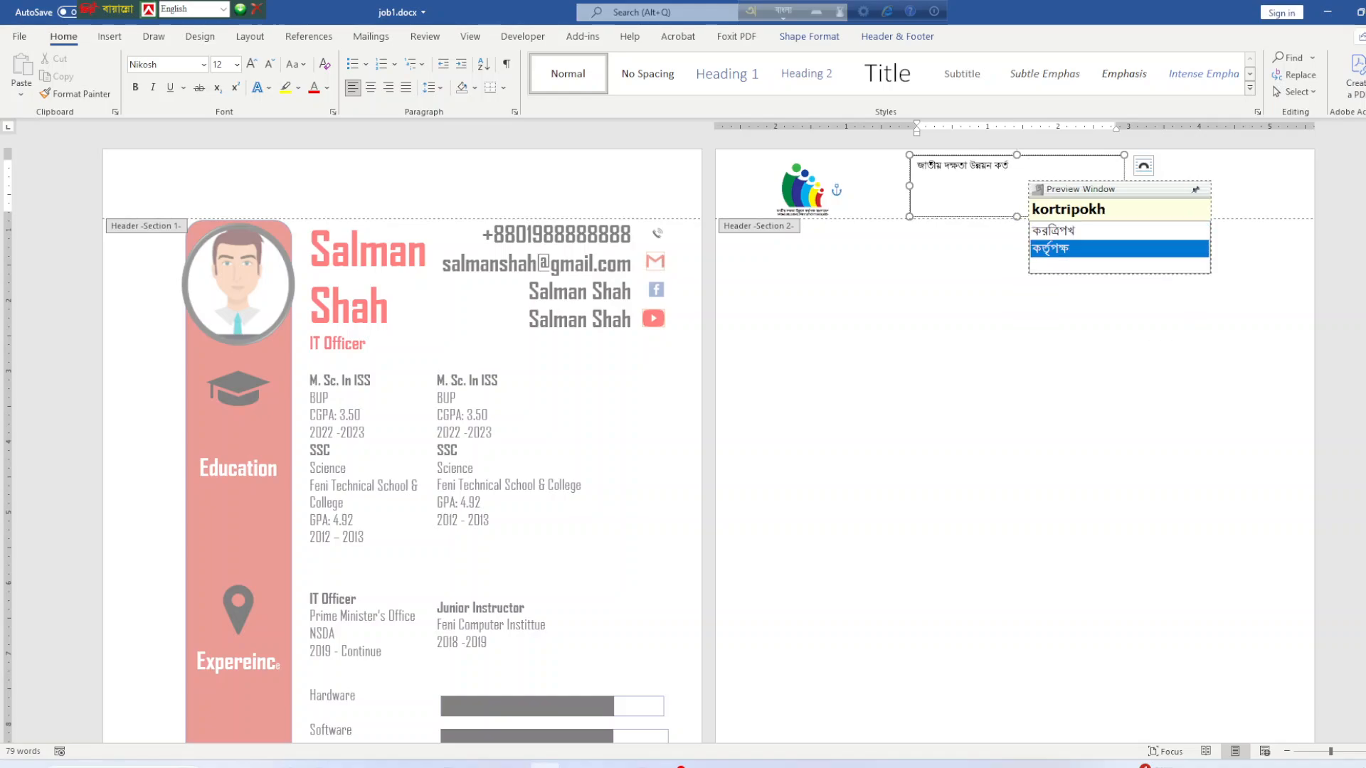
text(`)
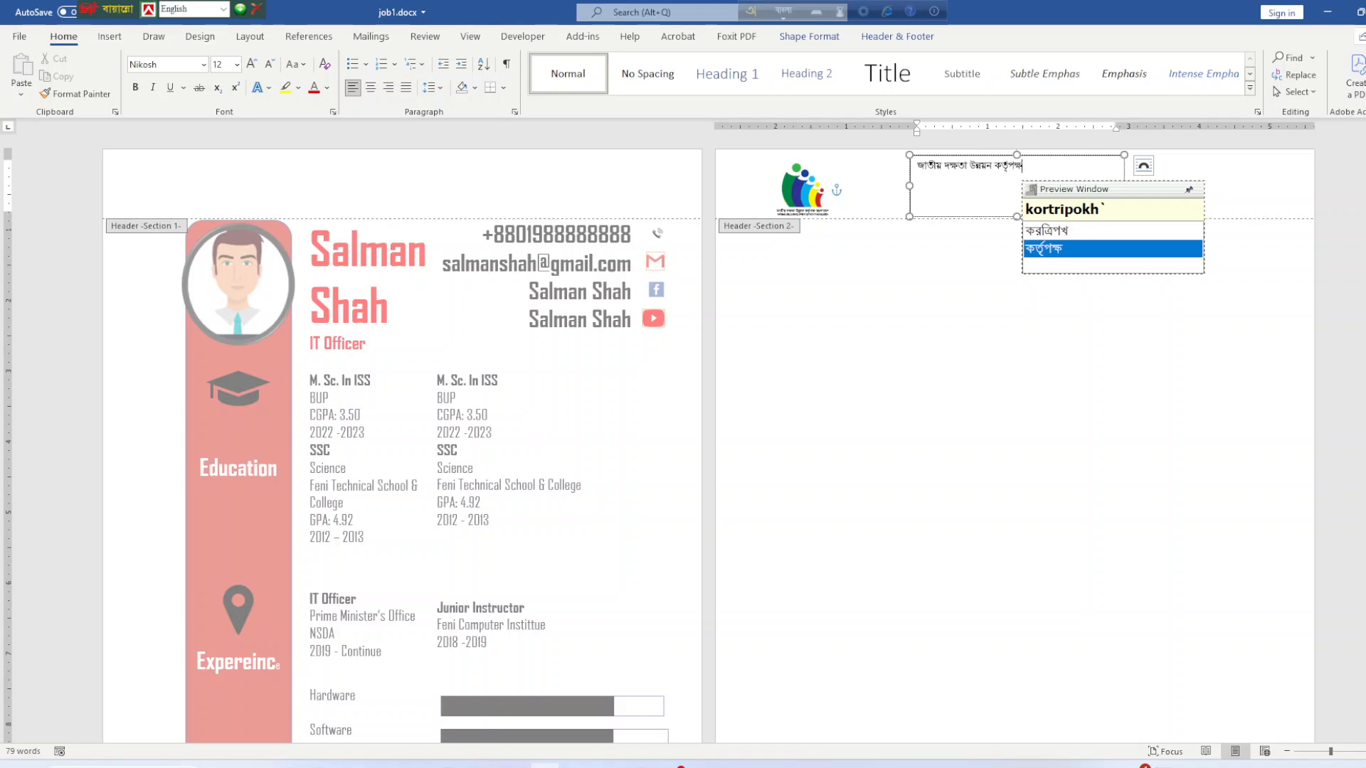
key(Return)
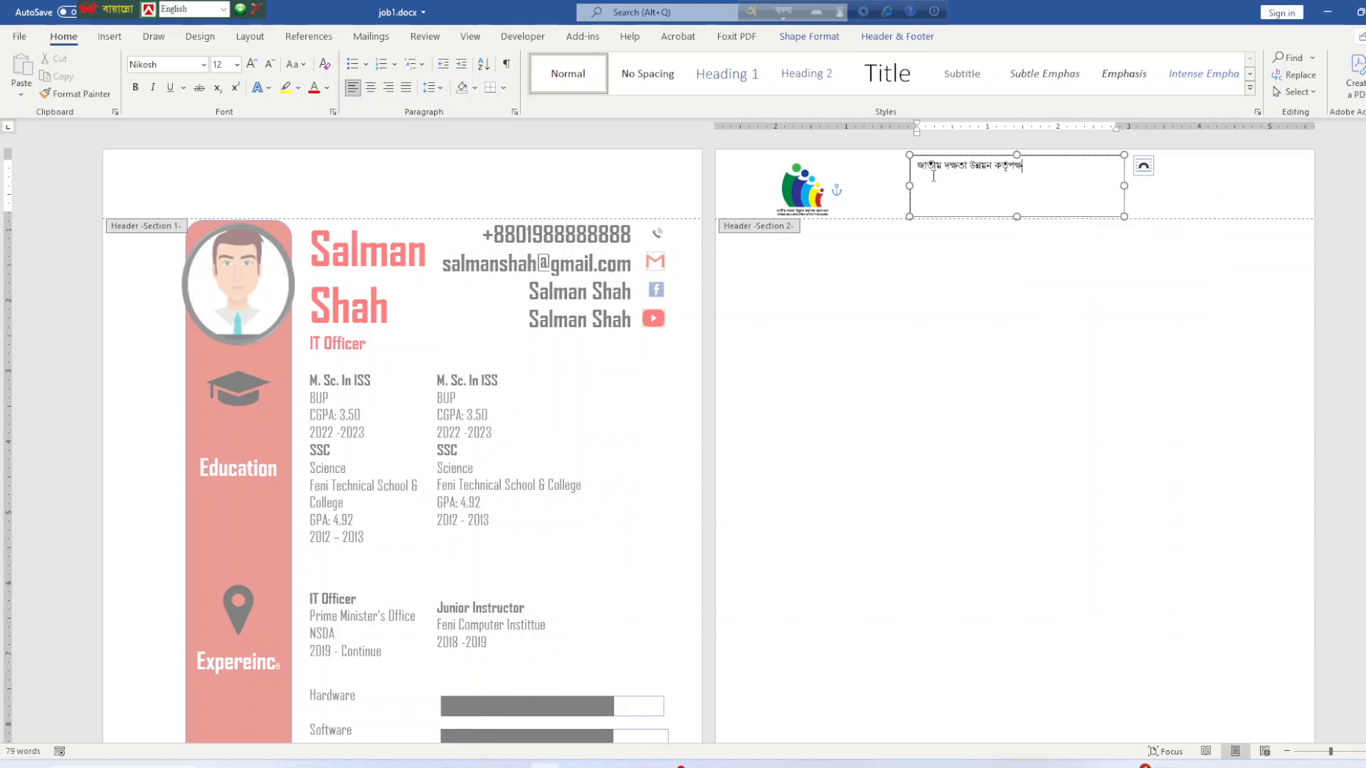
After checking the PDF's header, centre the organisation name and lower it one line.
click(577, 765)
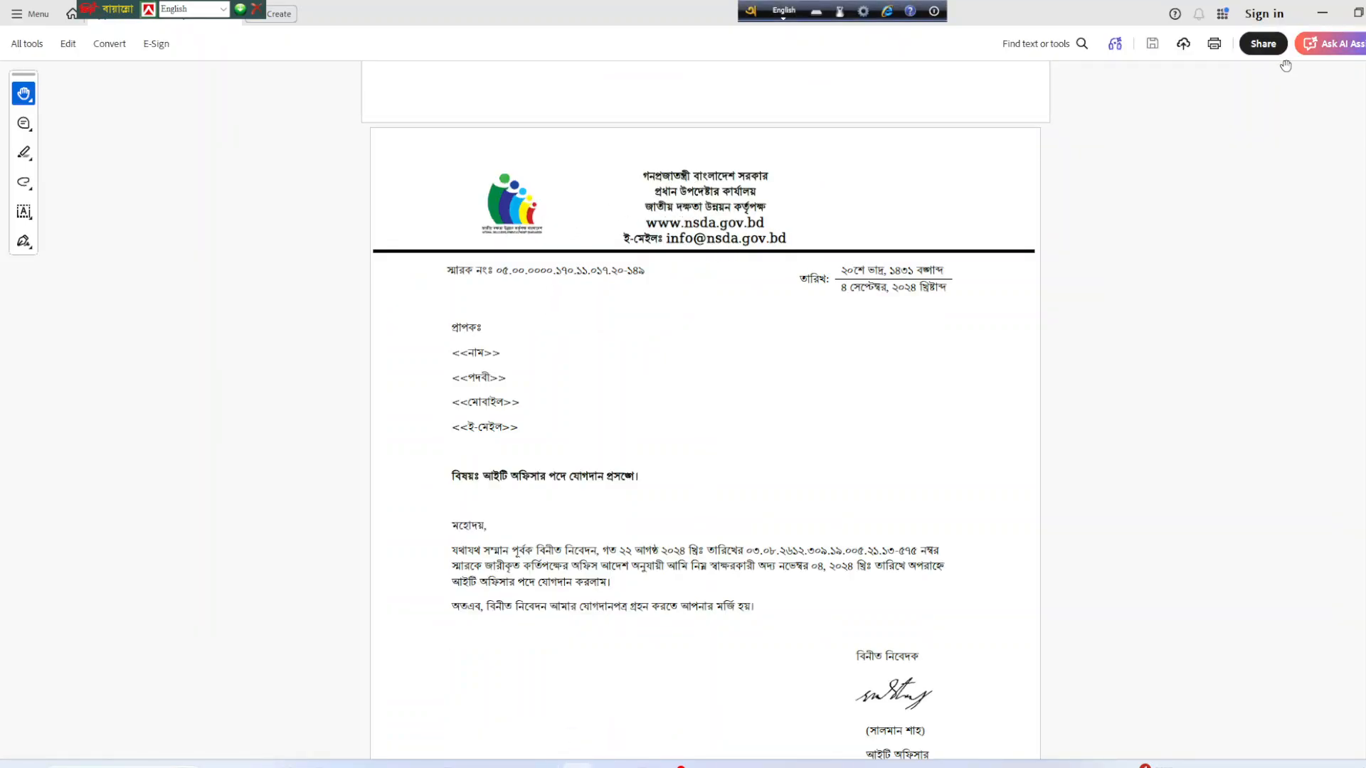
click(1322, 12)
key(ctrl+a)
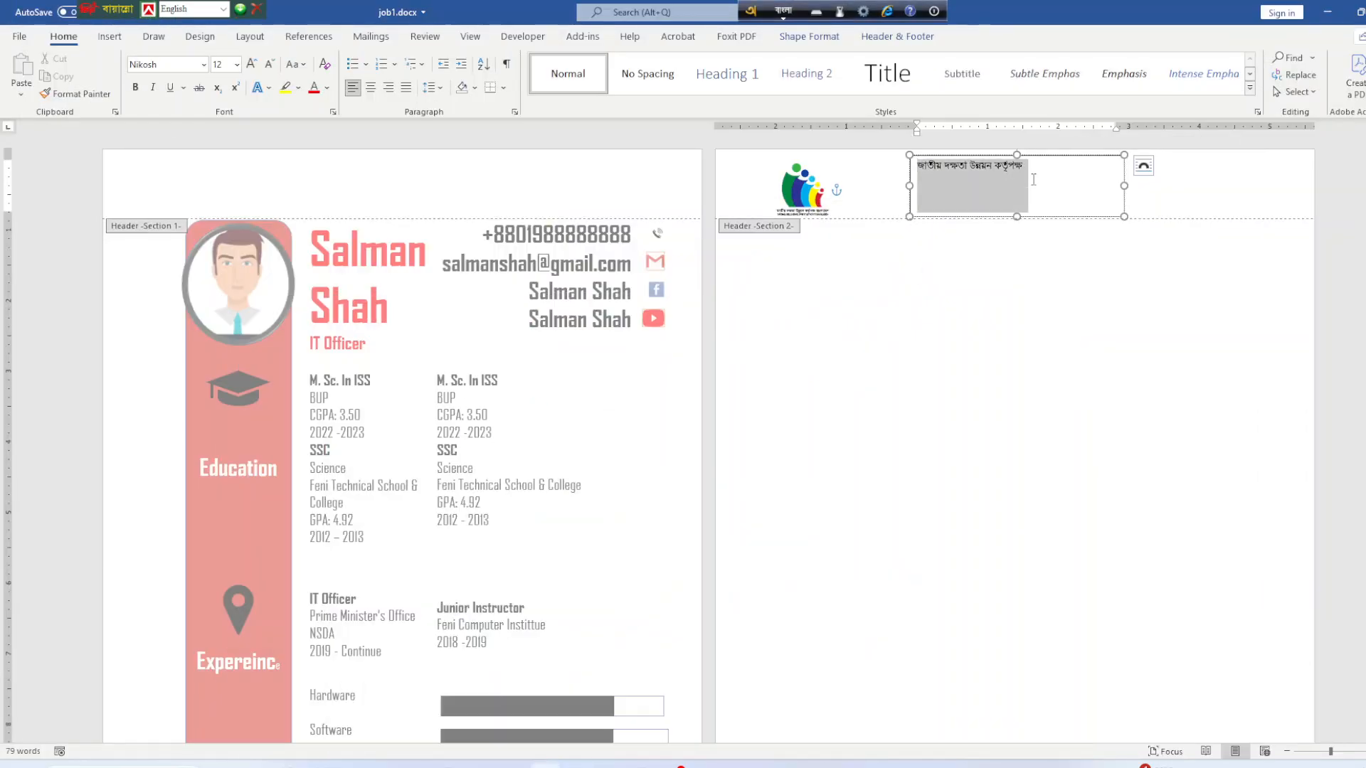
click(370, 87)
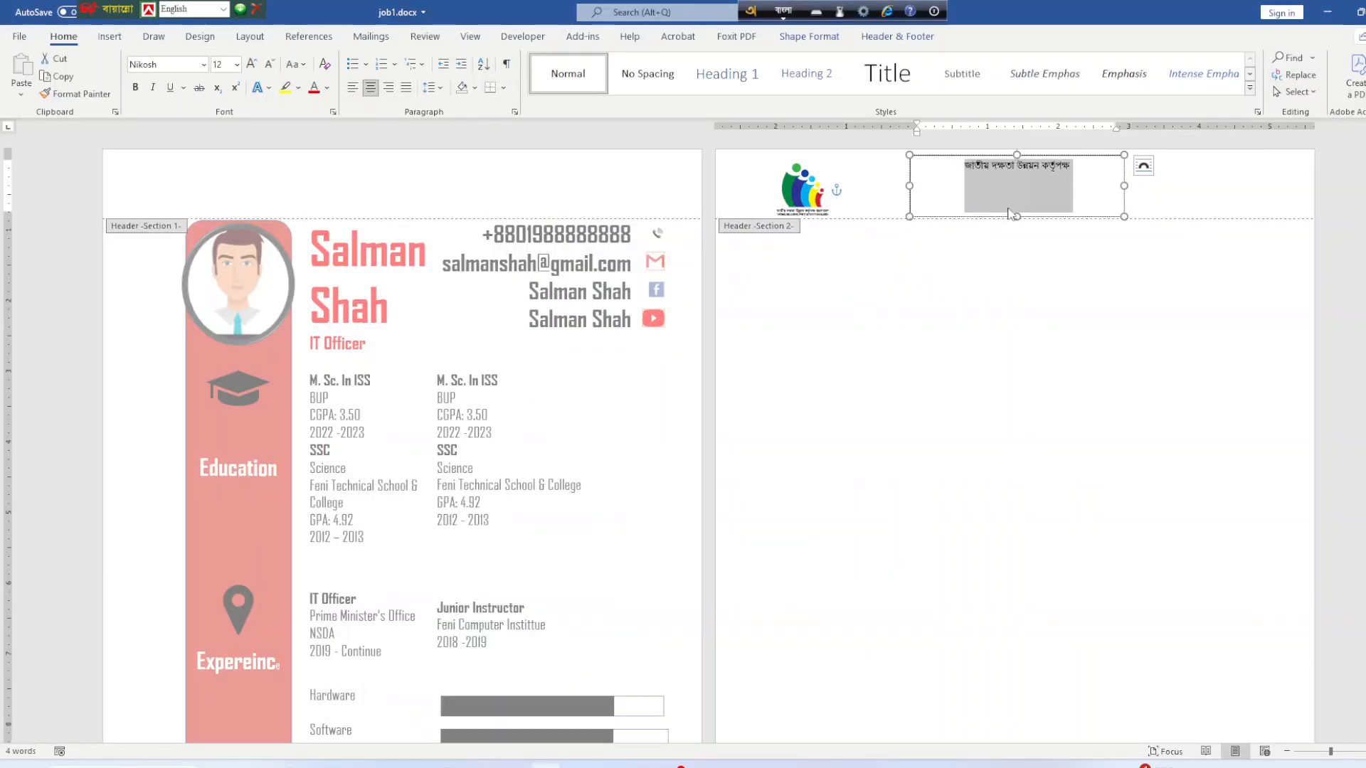
click(1000, 178)
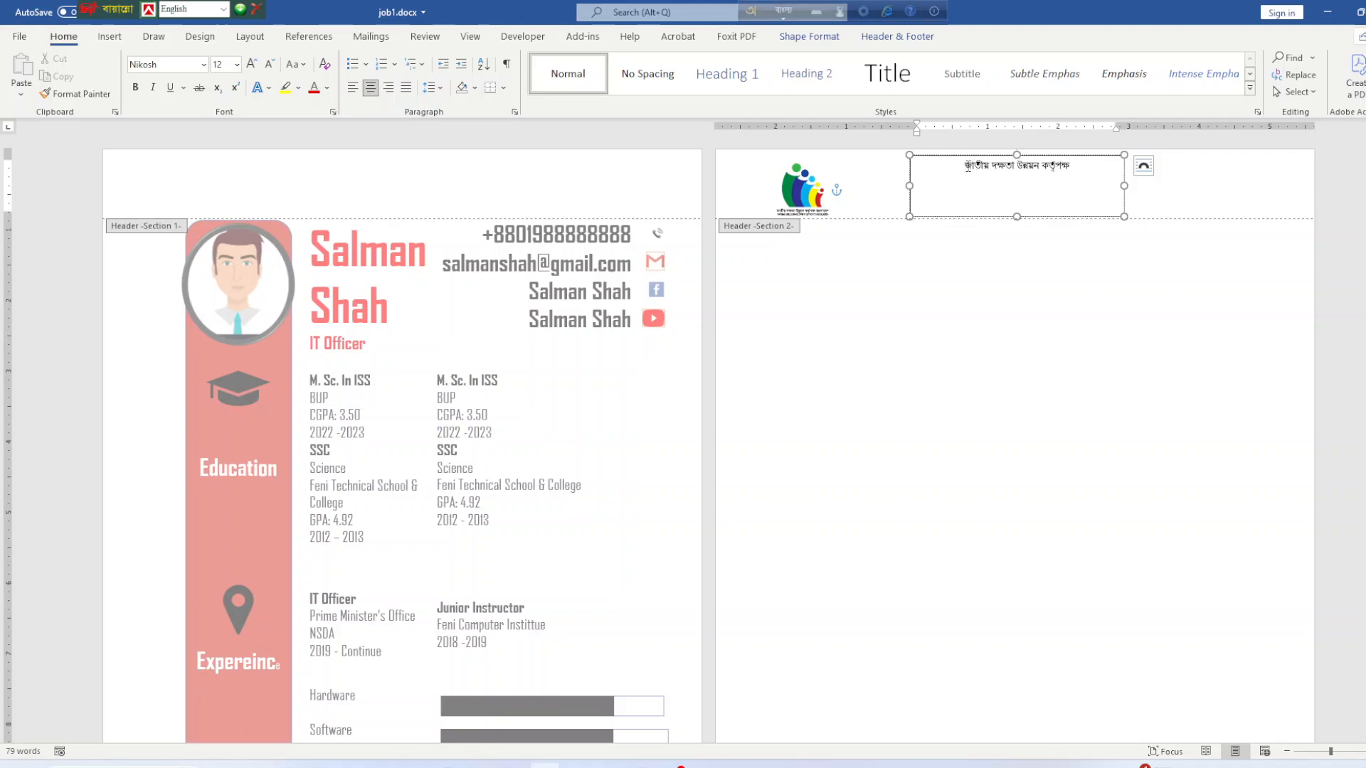
key(Return)
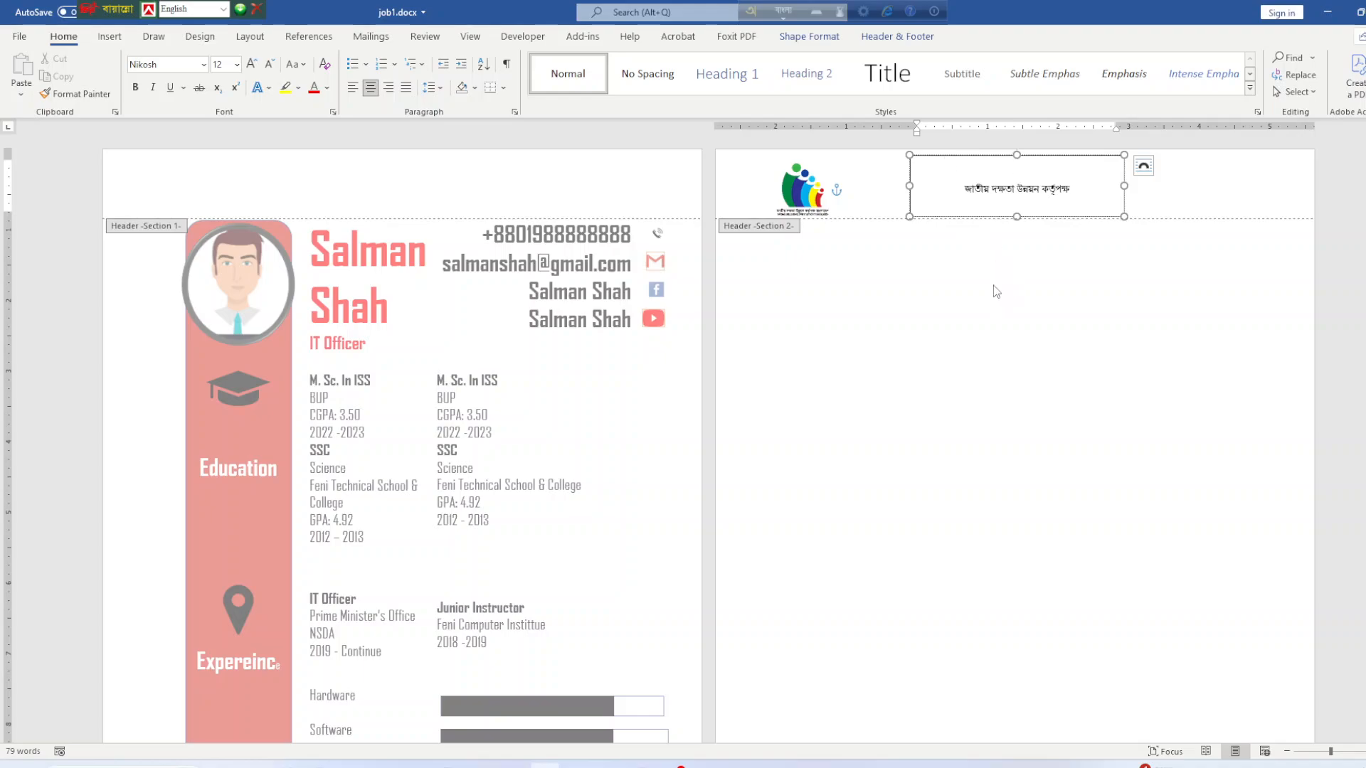
Set the header text box's Shape Outline to No Outline and close header editing.
click(975, 155)
click(830, 40)
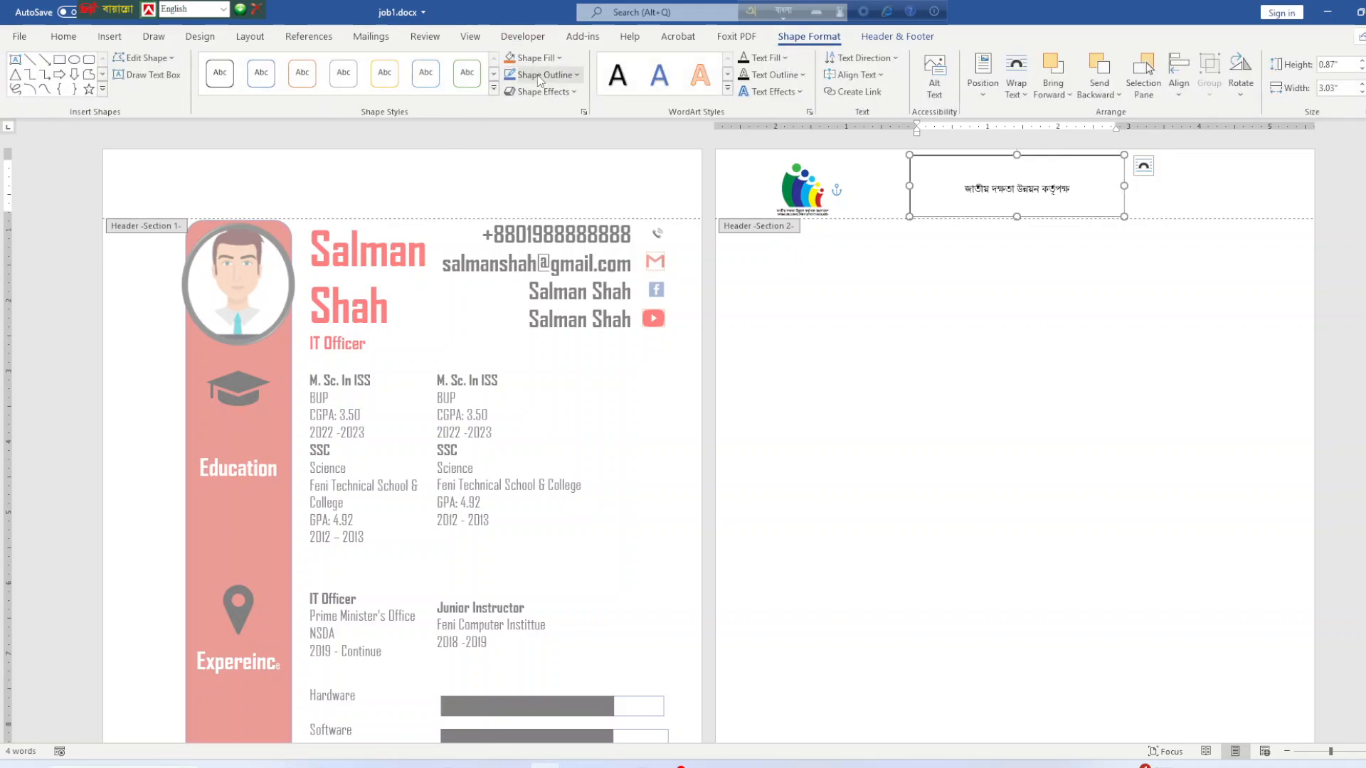
click(542, 75)
click(545, 235)
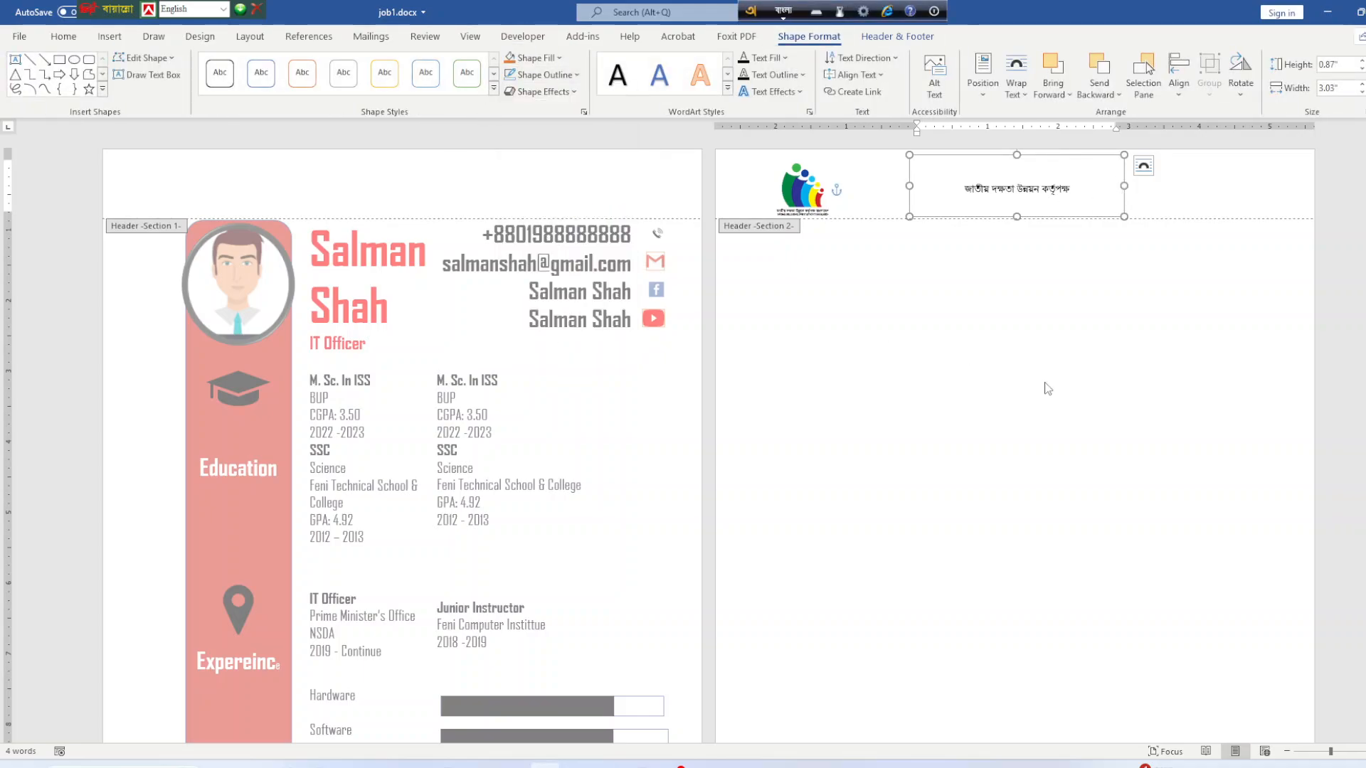
click(897, 36)
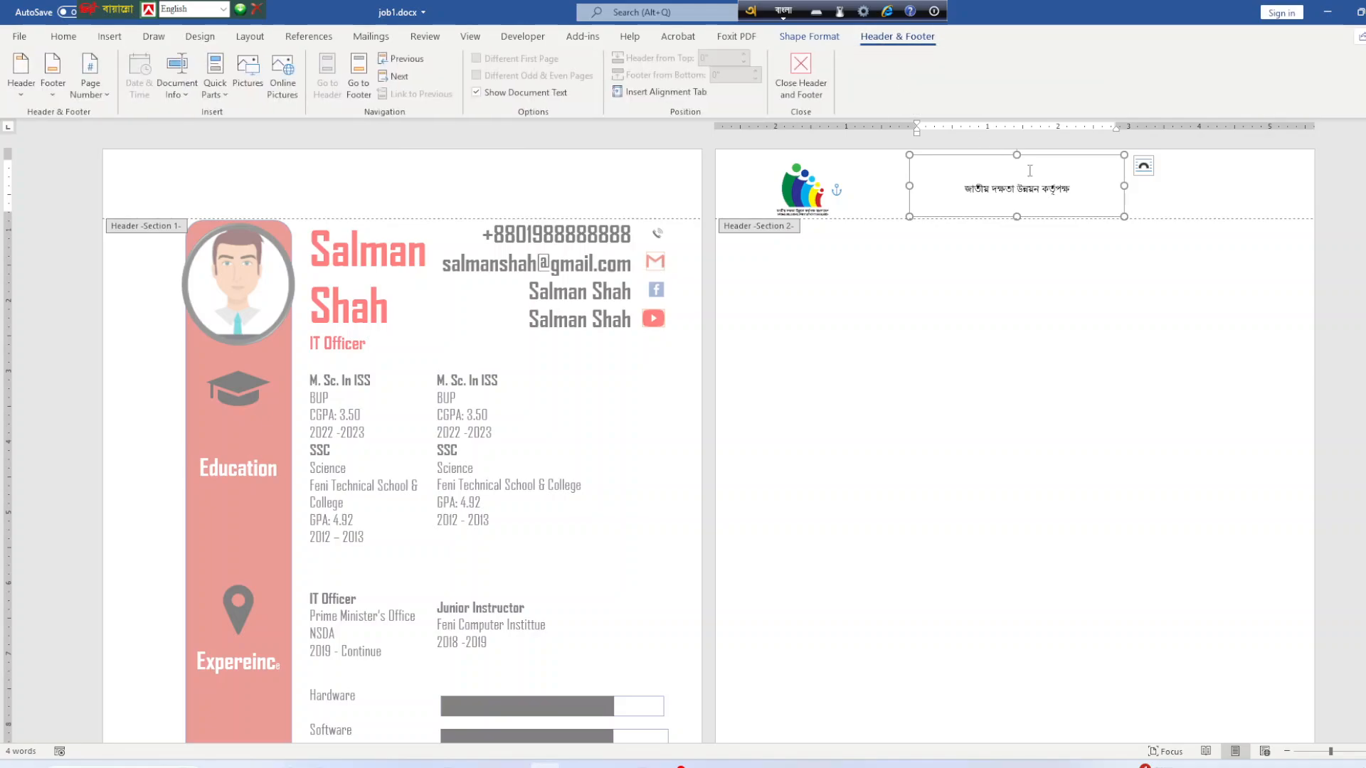
click(800, 71)
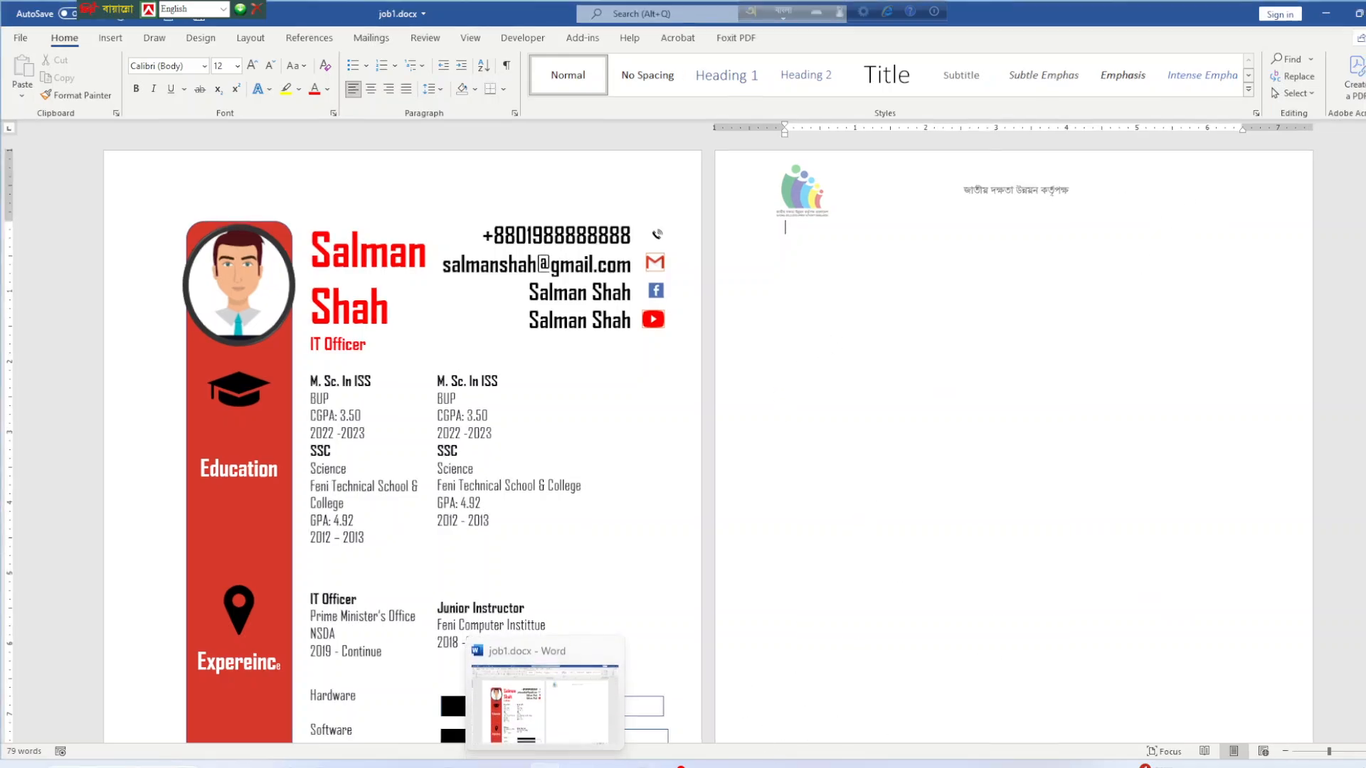
Open footer editing in job1.docx after comparing with the PDF letter's footer.
click(545, 765)
click(544, 765)
scroll(761, 667, down, 3)
scroll(761, 668, down, 5)
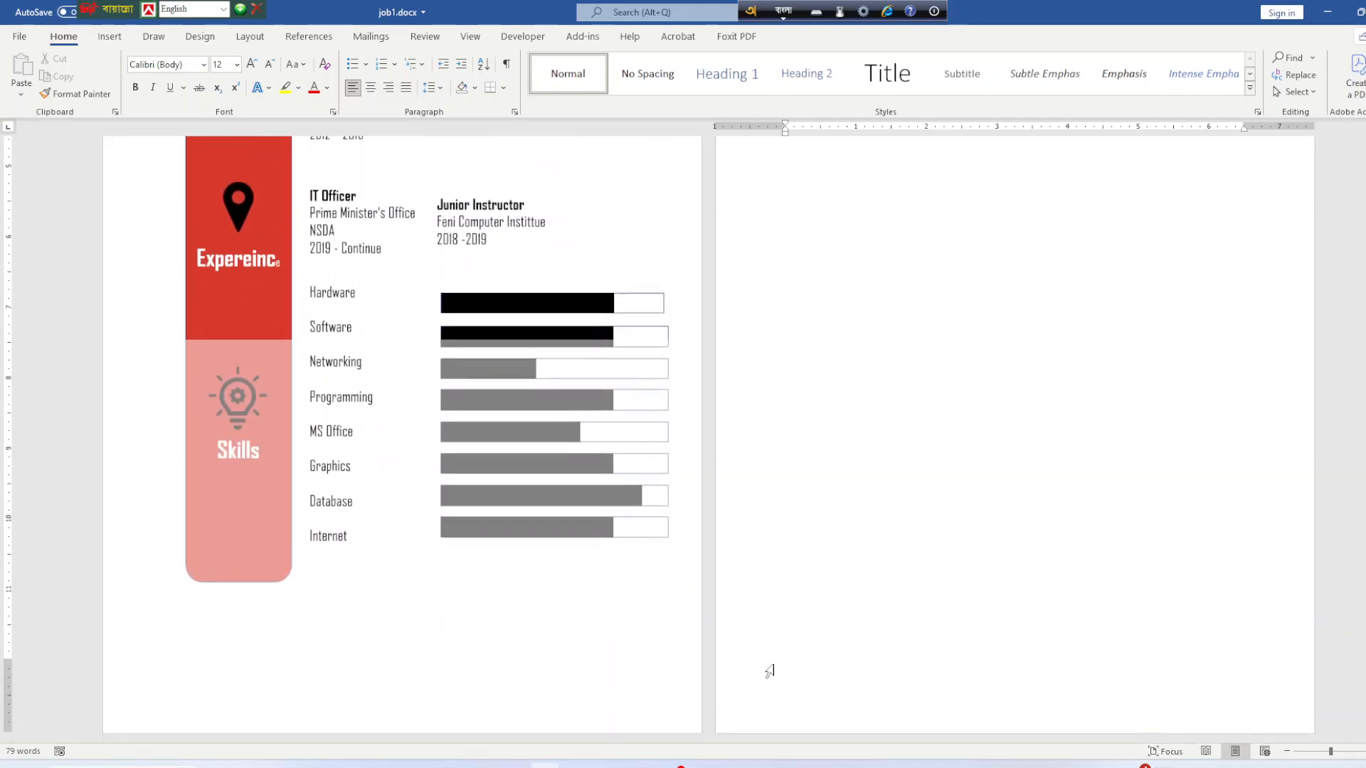
double_click(788, 707)
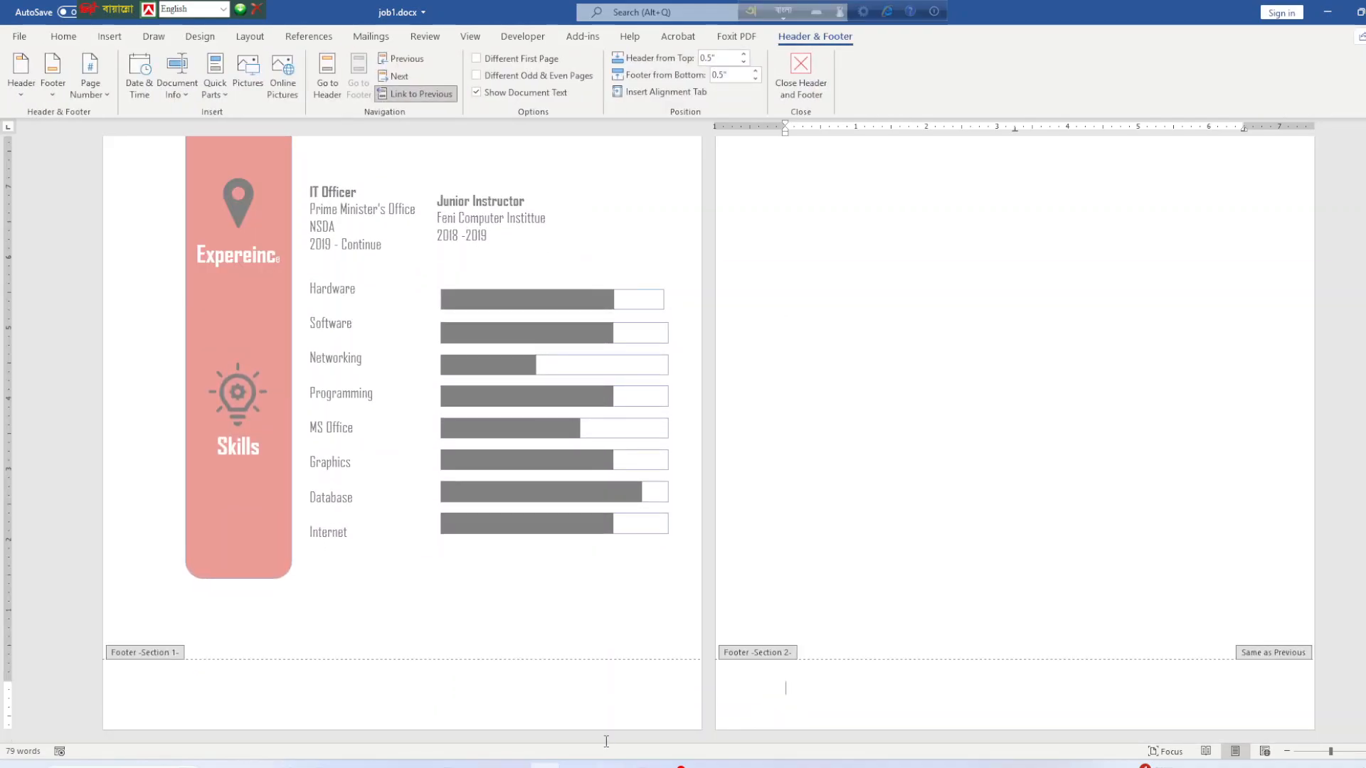
click(578, 765)
scroll(547, 676, down, 6)
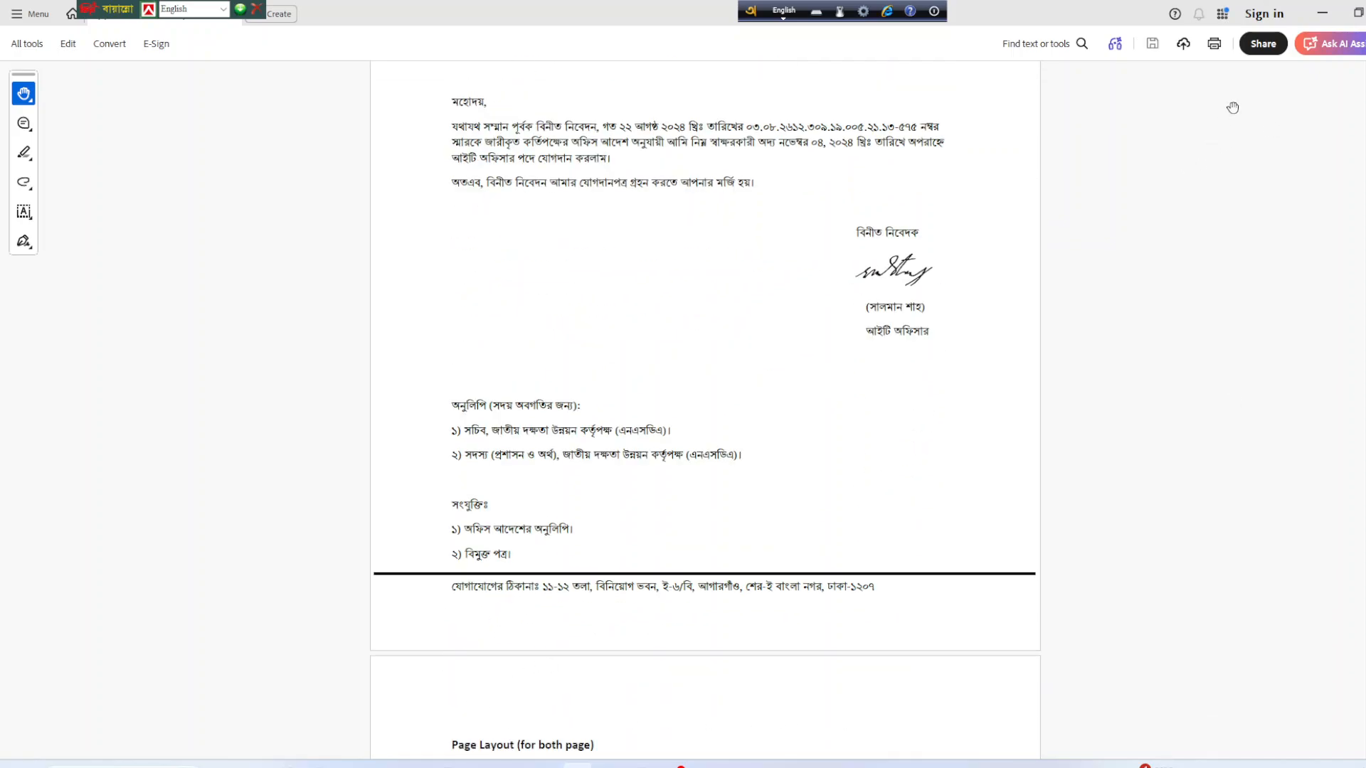
click(1320, 14)
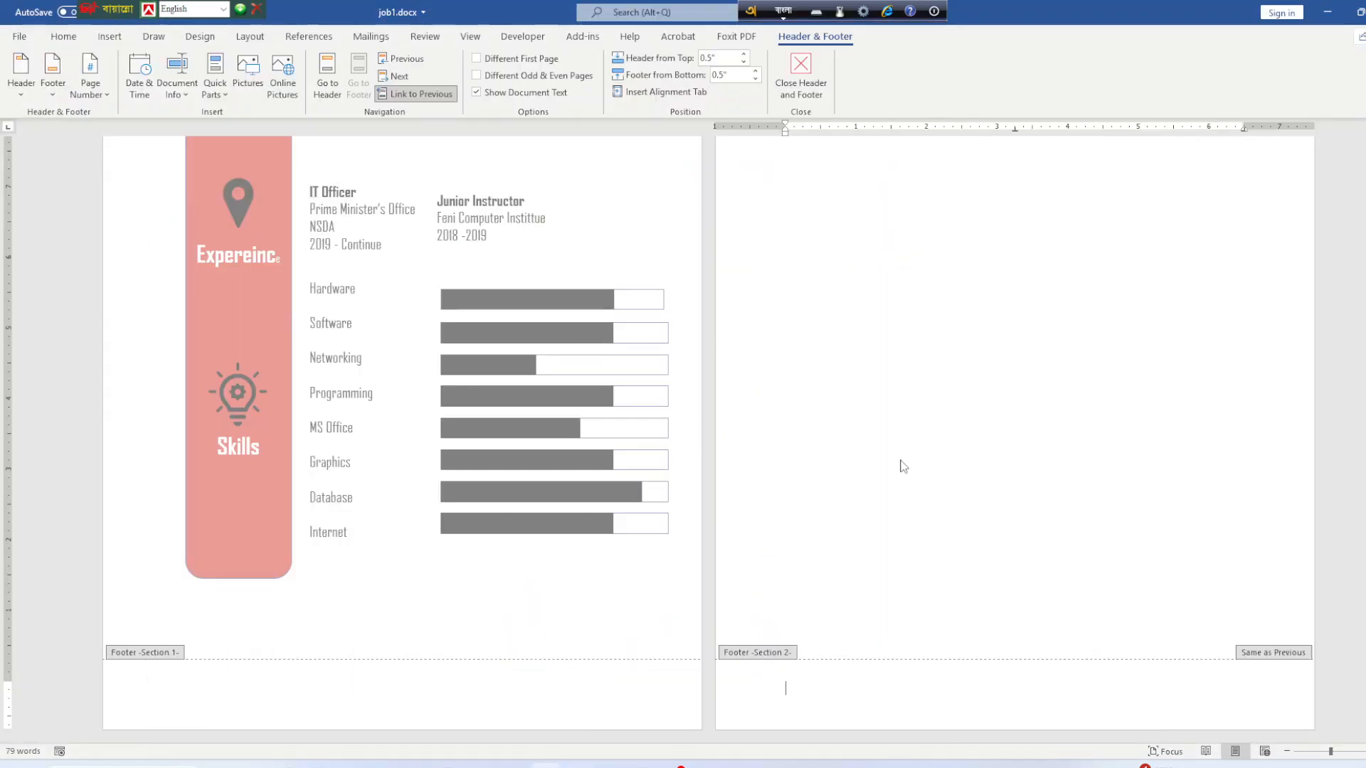
Type 'মহিলা টি টি সি' into the page-2 footer.
click(795, 678)
text(m)
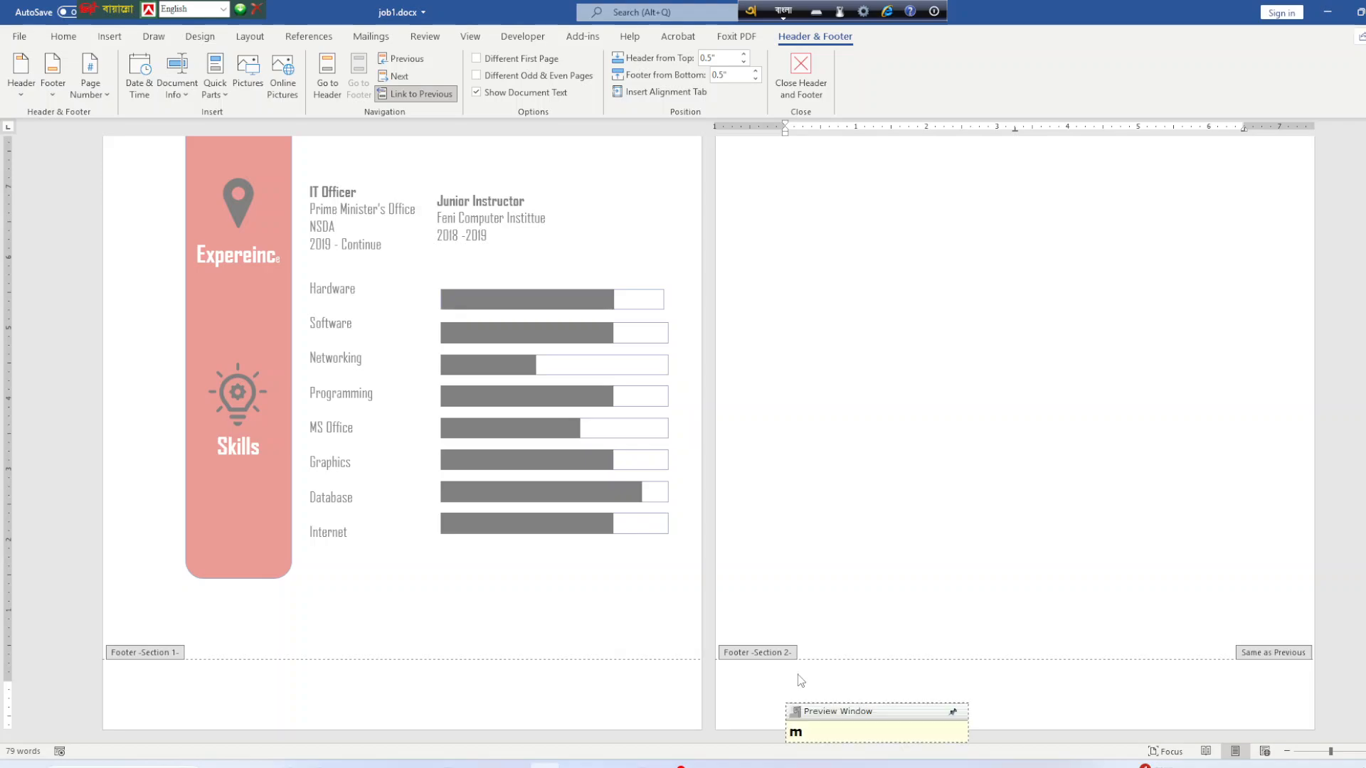
text(ohita)
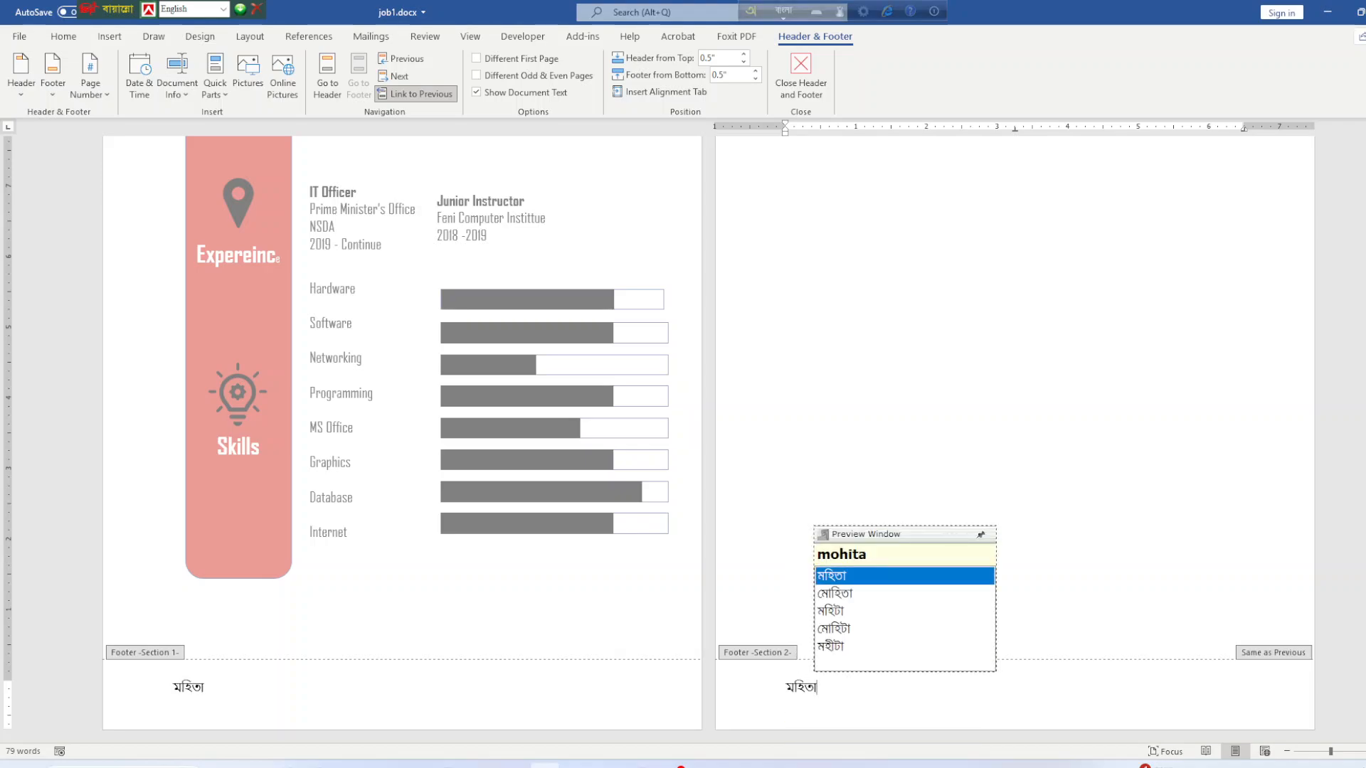
key(BackSpace)
key(BackSpace)
text(l)
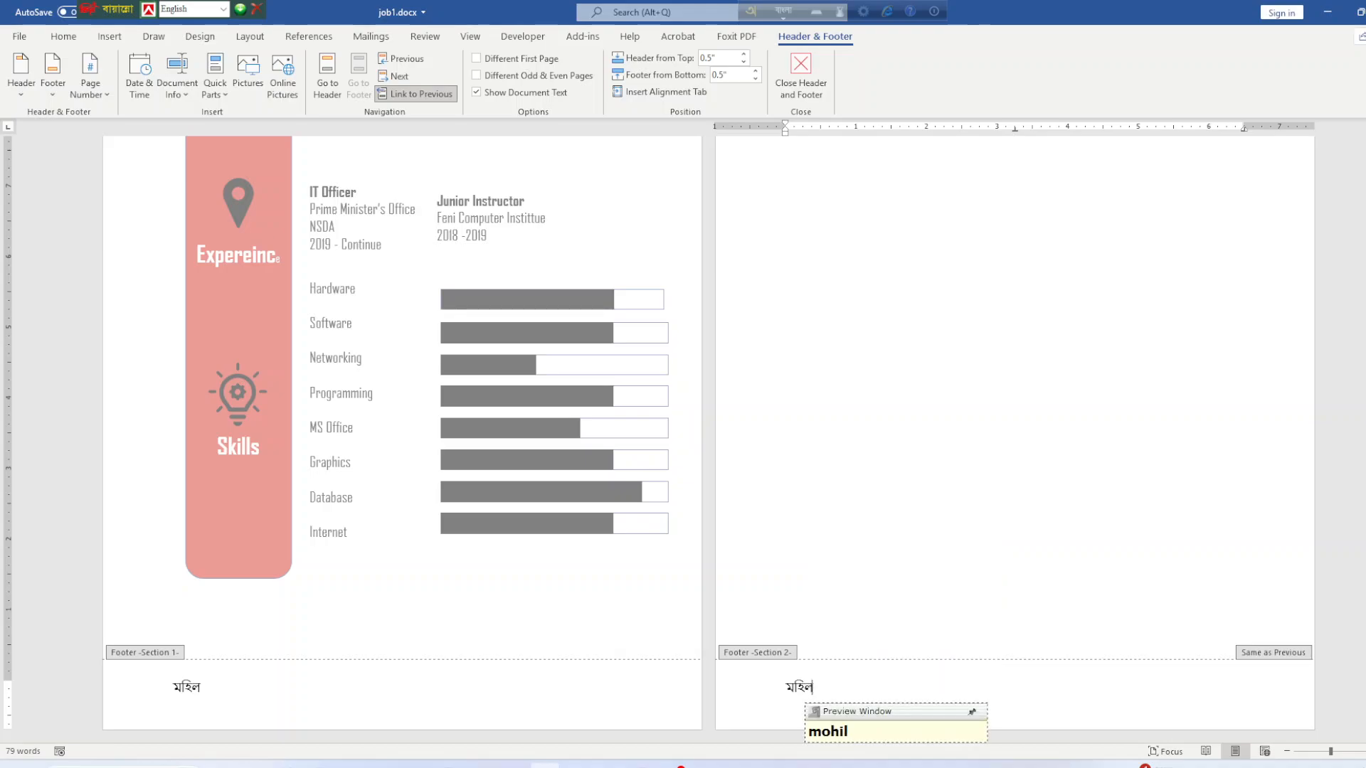
text(a t)
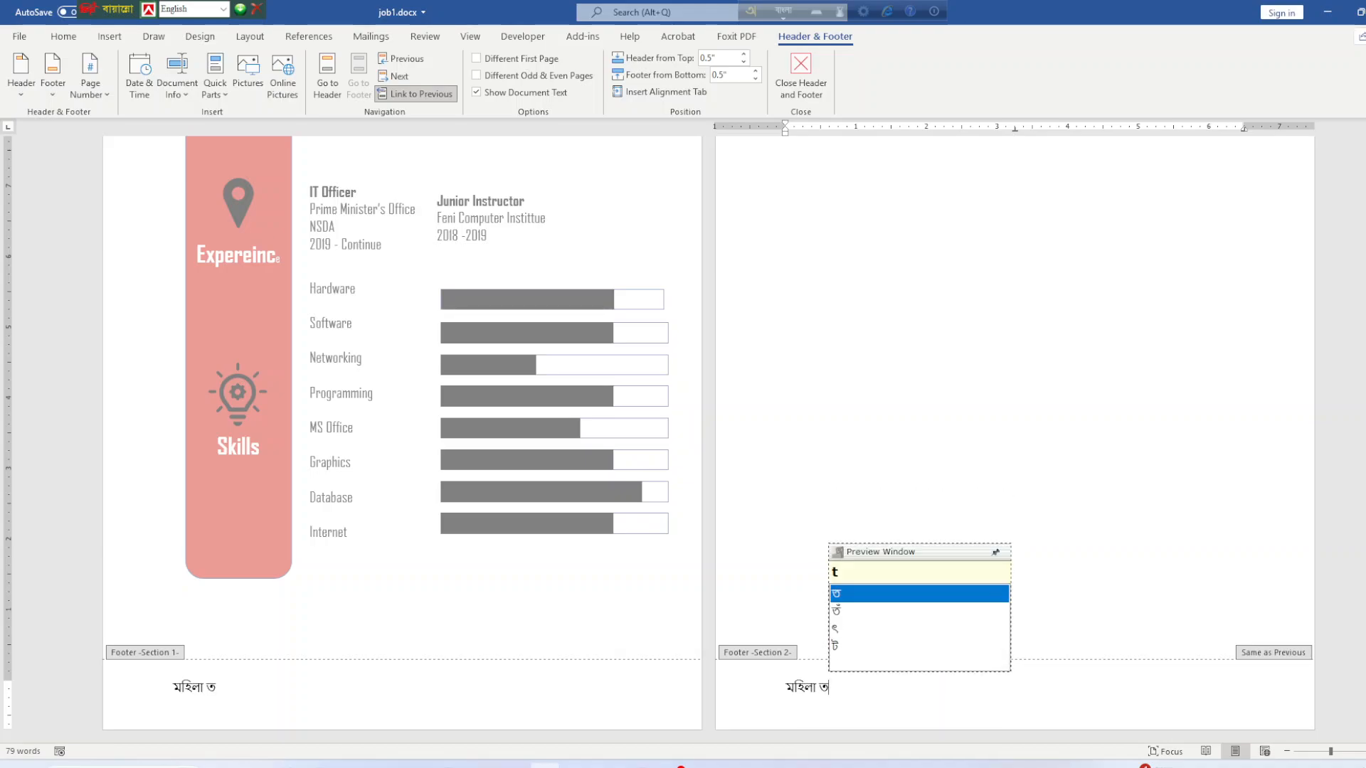
text(ti ti)
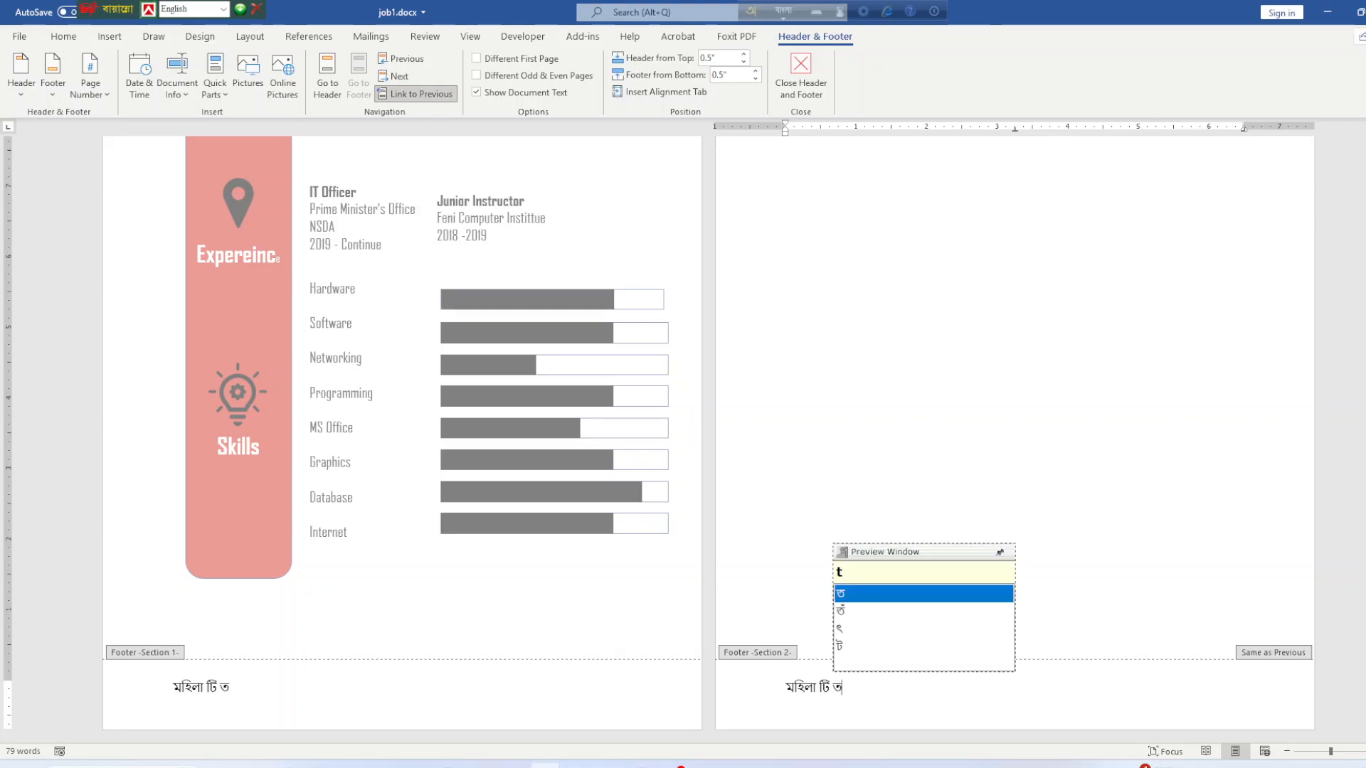
text( si)
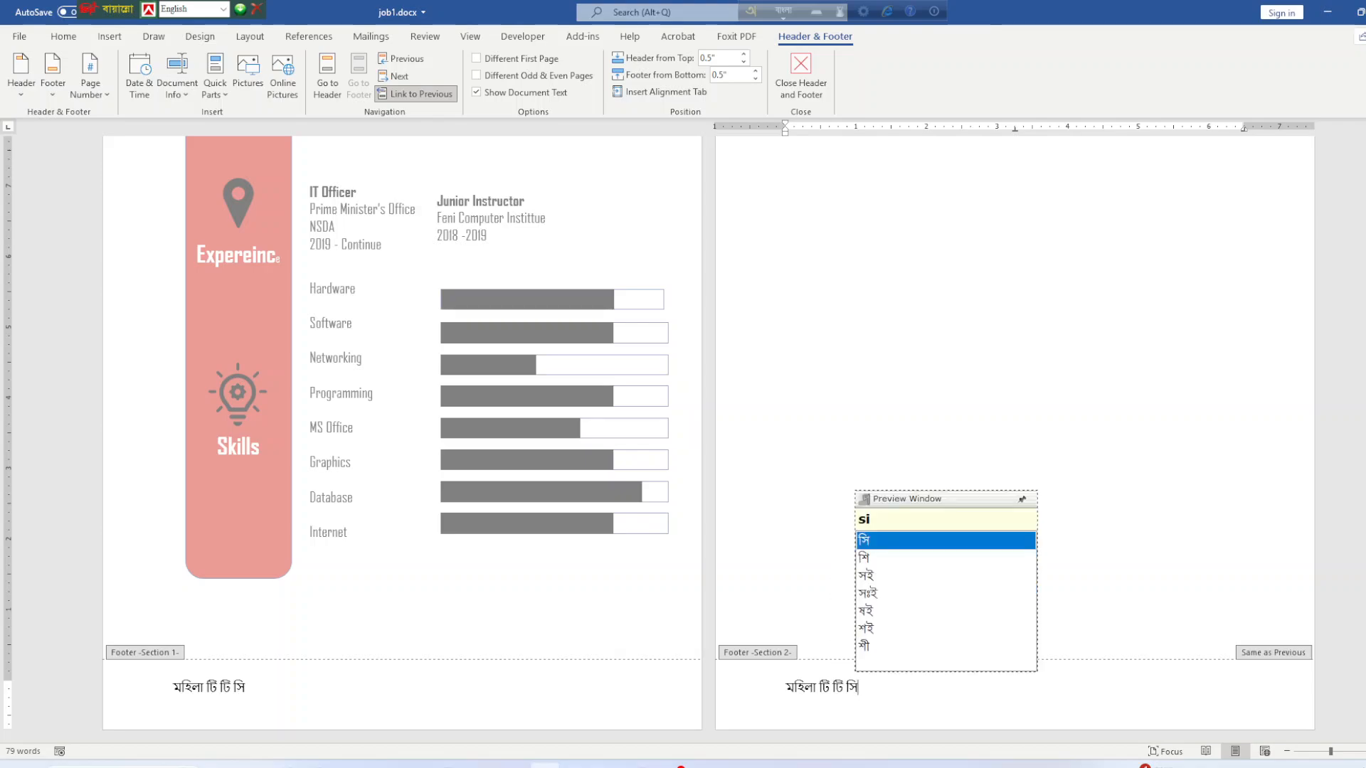
click(782, 696)
click(786, 687)
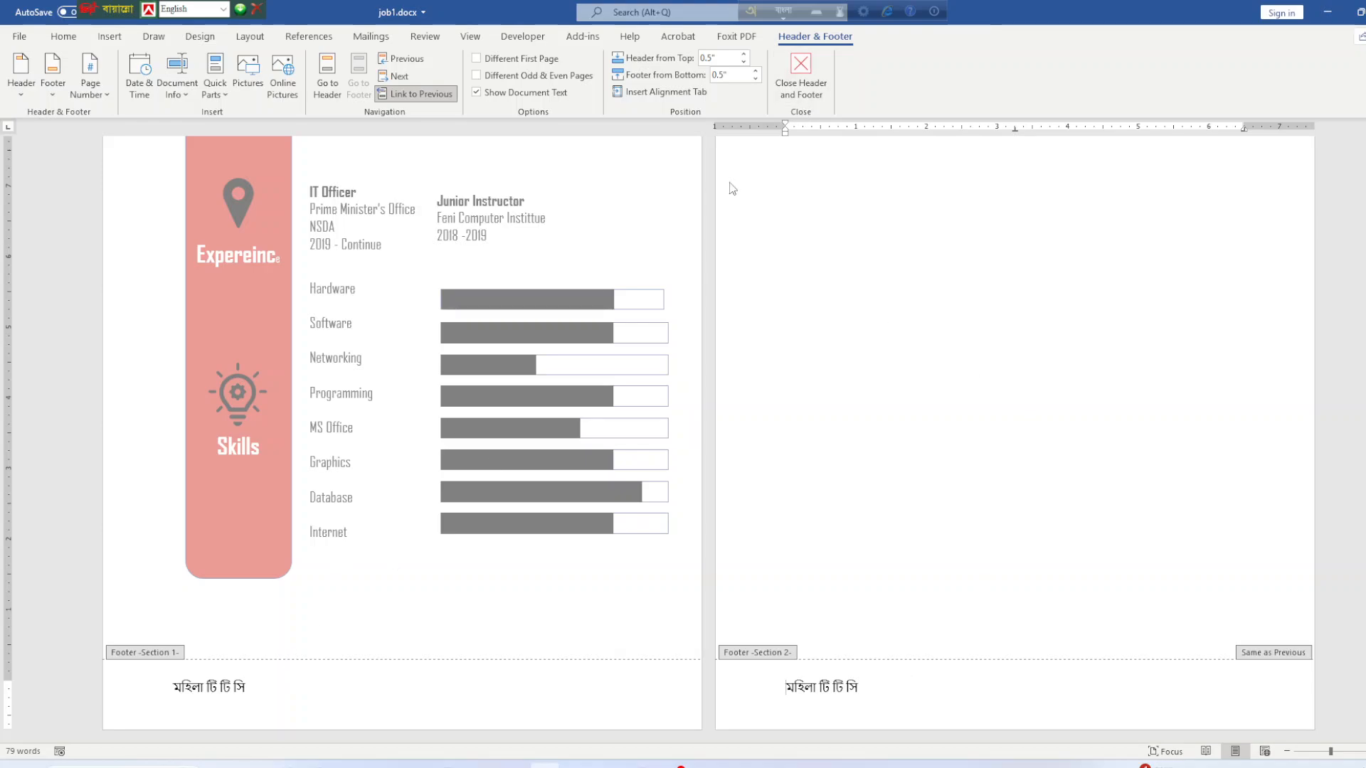
click(902, 672)
Unlink page 2's footer from section 1, clear the section 1 footer, then return to the PDF.
click(400, 97)
click(284, 699)
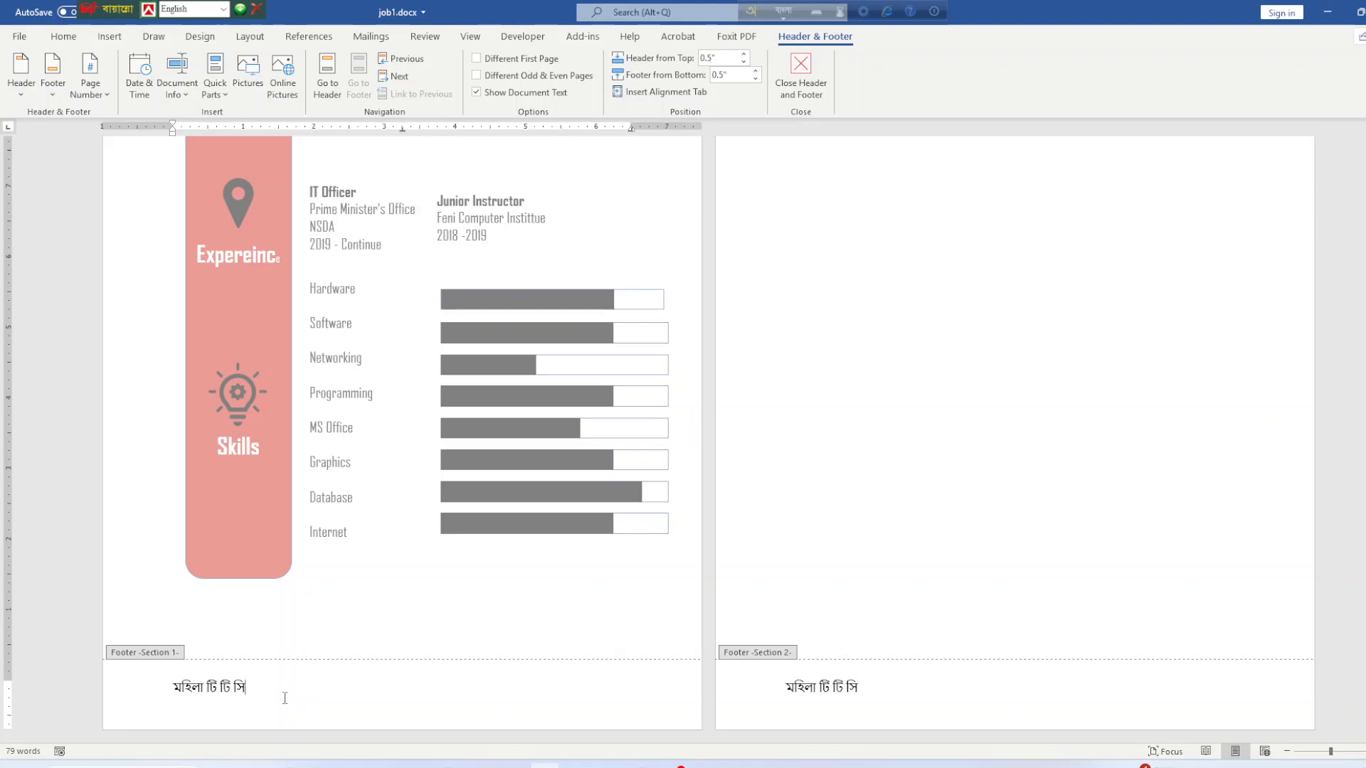
key(BackSpace)
key(BackSpace)
key(BackSpace)
key(BackSpace)
key(BackSpace)
key(BackSpace)
key(BackSpace)
click(801, 76)
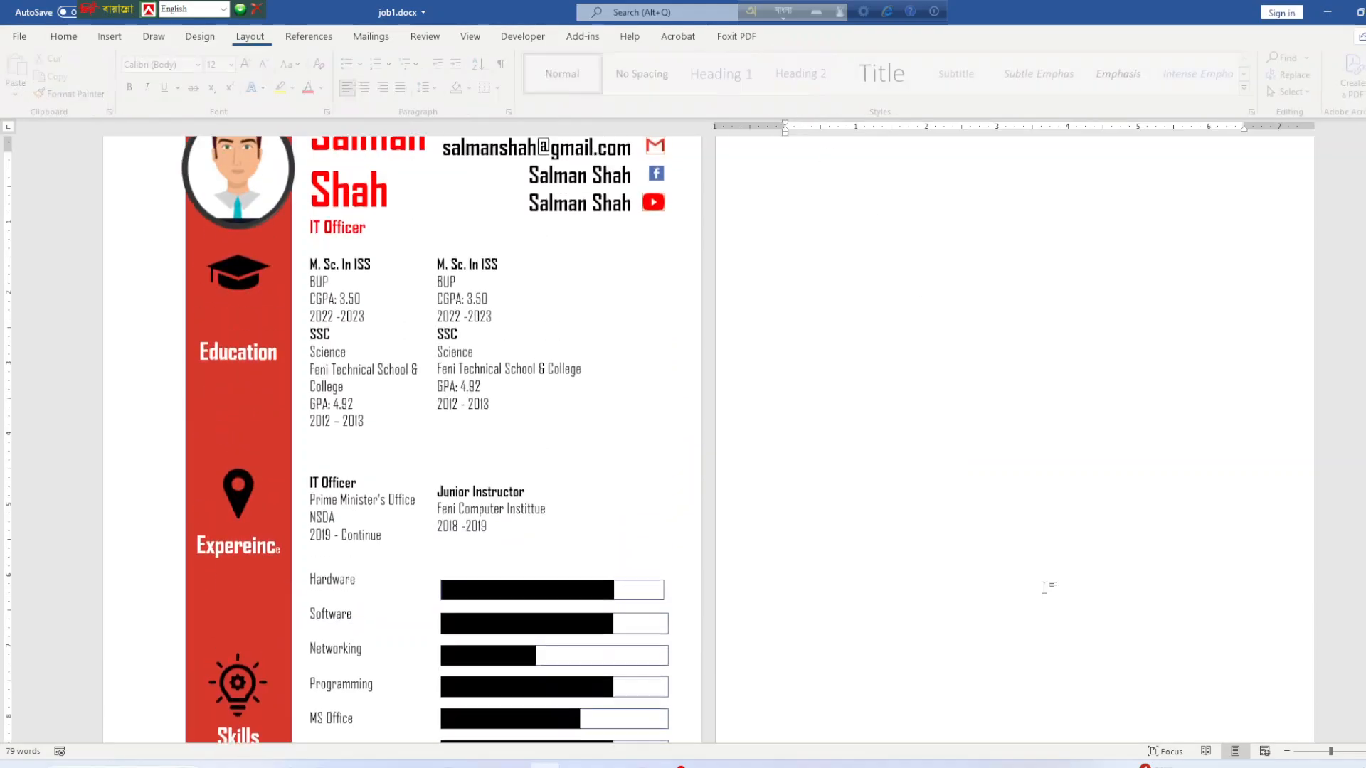
scroll(874, 371, up, 2)
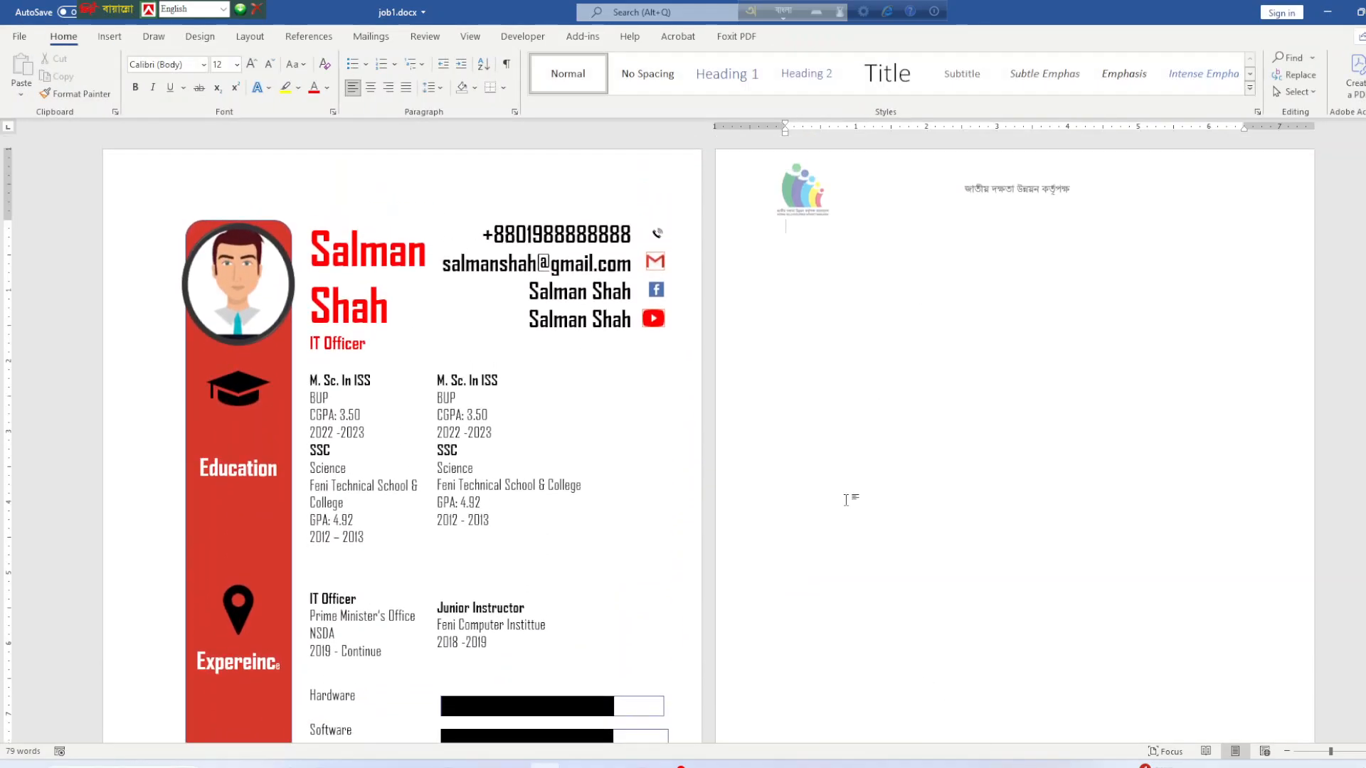
click(577, 766)
Review the Bangla Part header, watermark and mail merge requirements in the PDF, then return to job1.docx.
scroll(600, 475, up, 15)
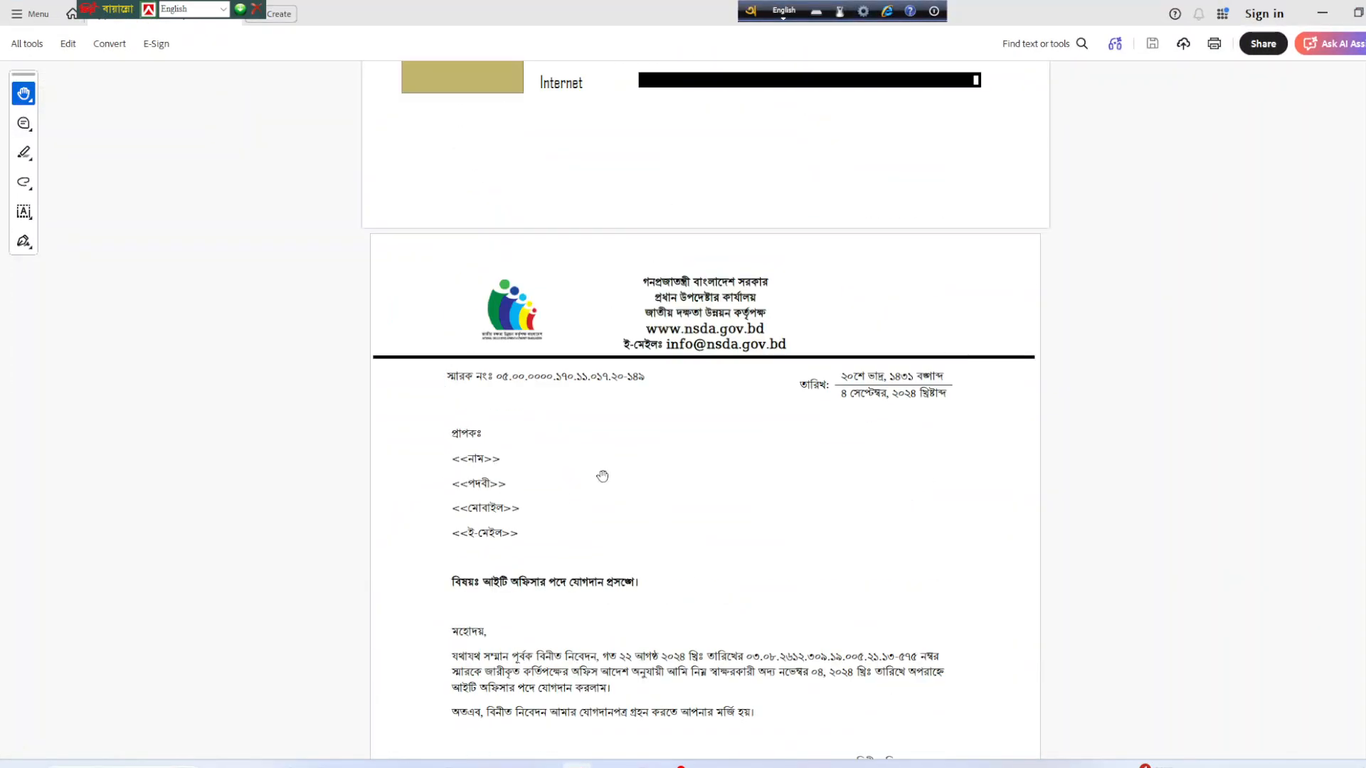
scroll(604, 467, up, 6)
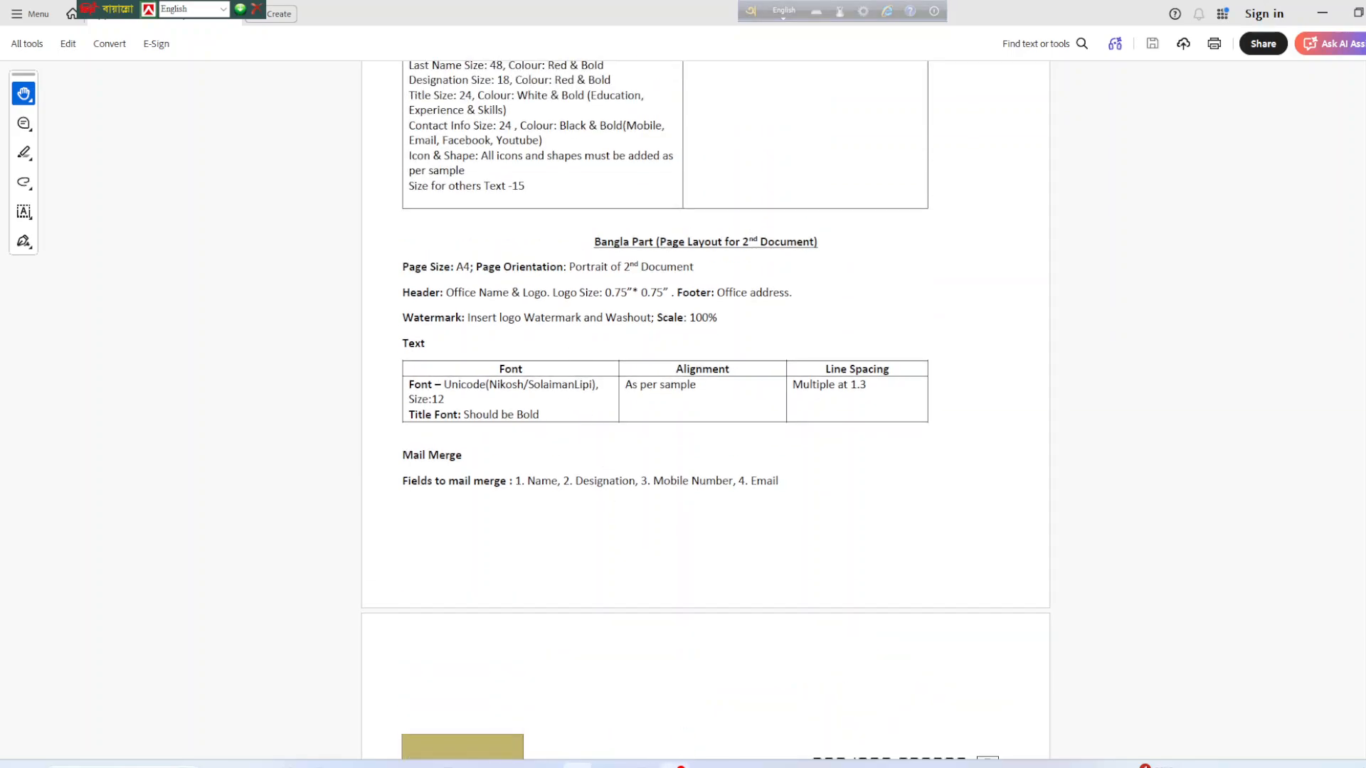
key(alt+Tab)
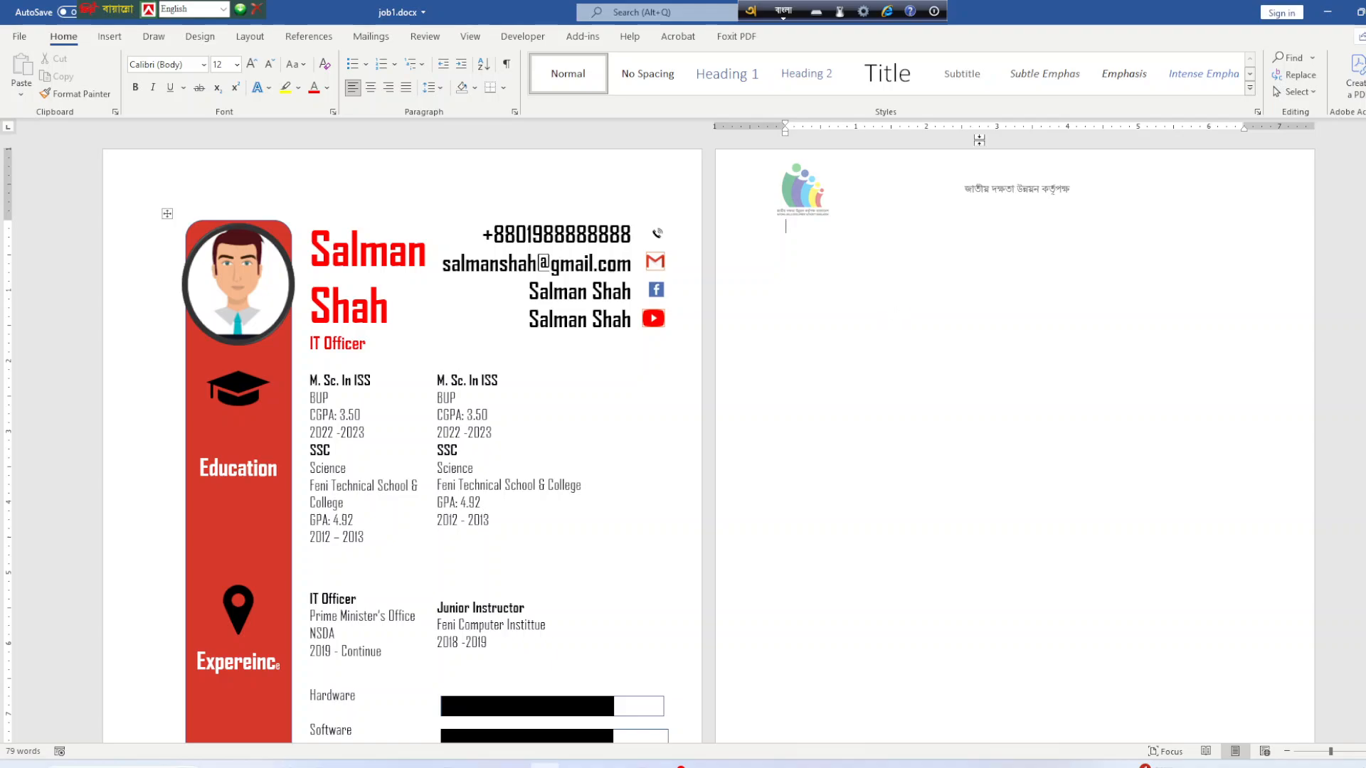
Make the Bengali title in the page 2 header bold.
double_click(978, 192)
triple_click(978, 192)
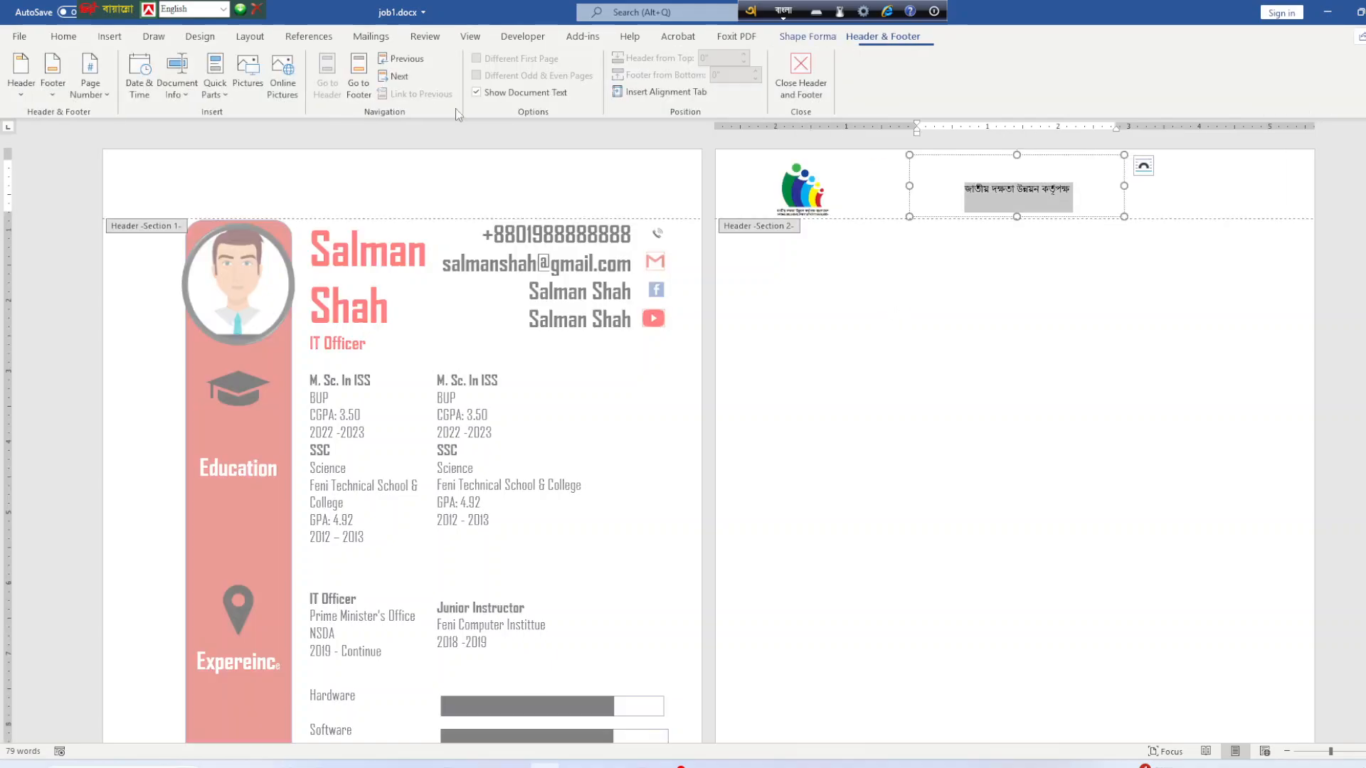
click(68, 39)
click(134, 87)
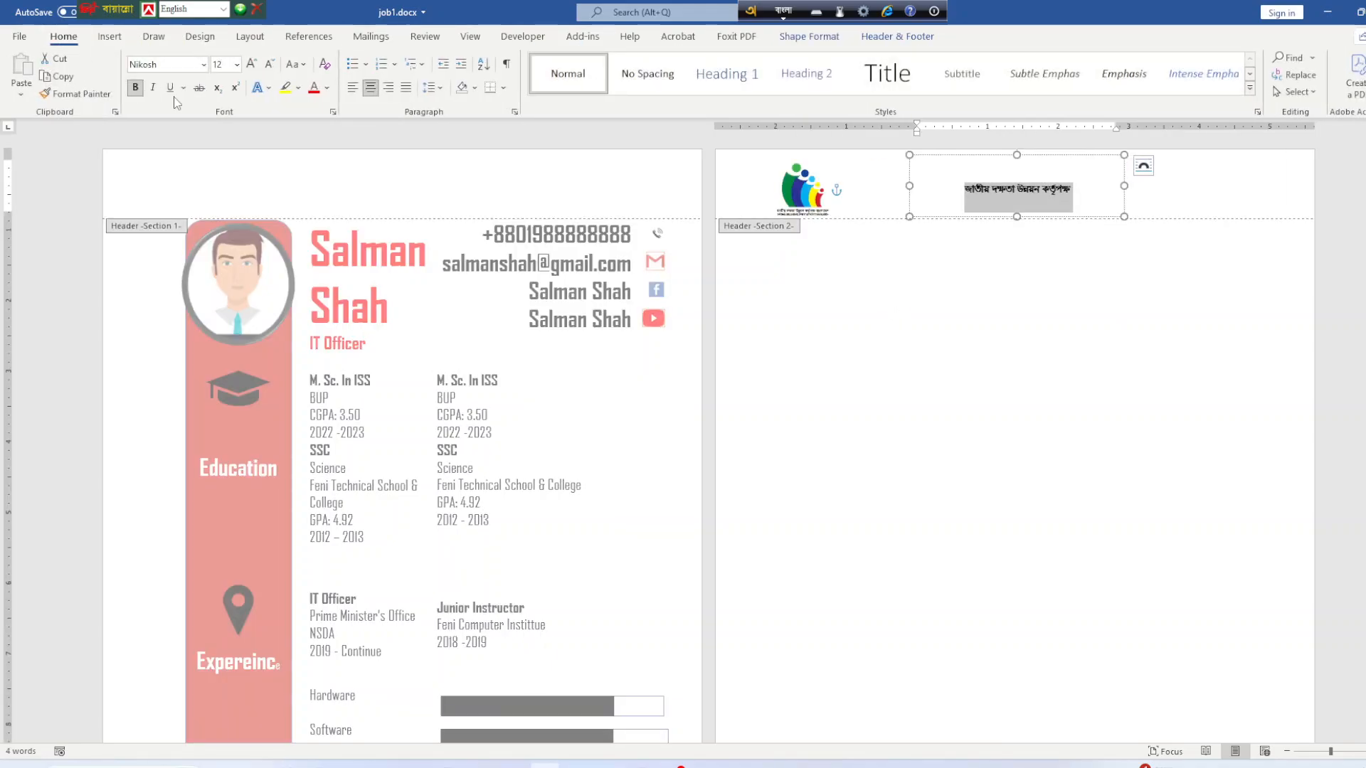
Resize the header logo to 0.75 × 0.75 inches.
click(806, 191)
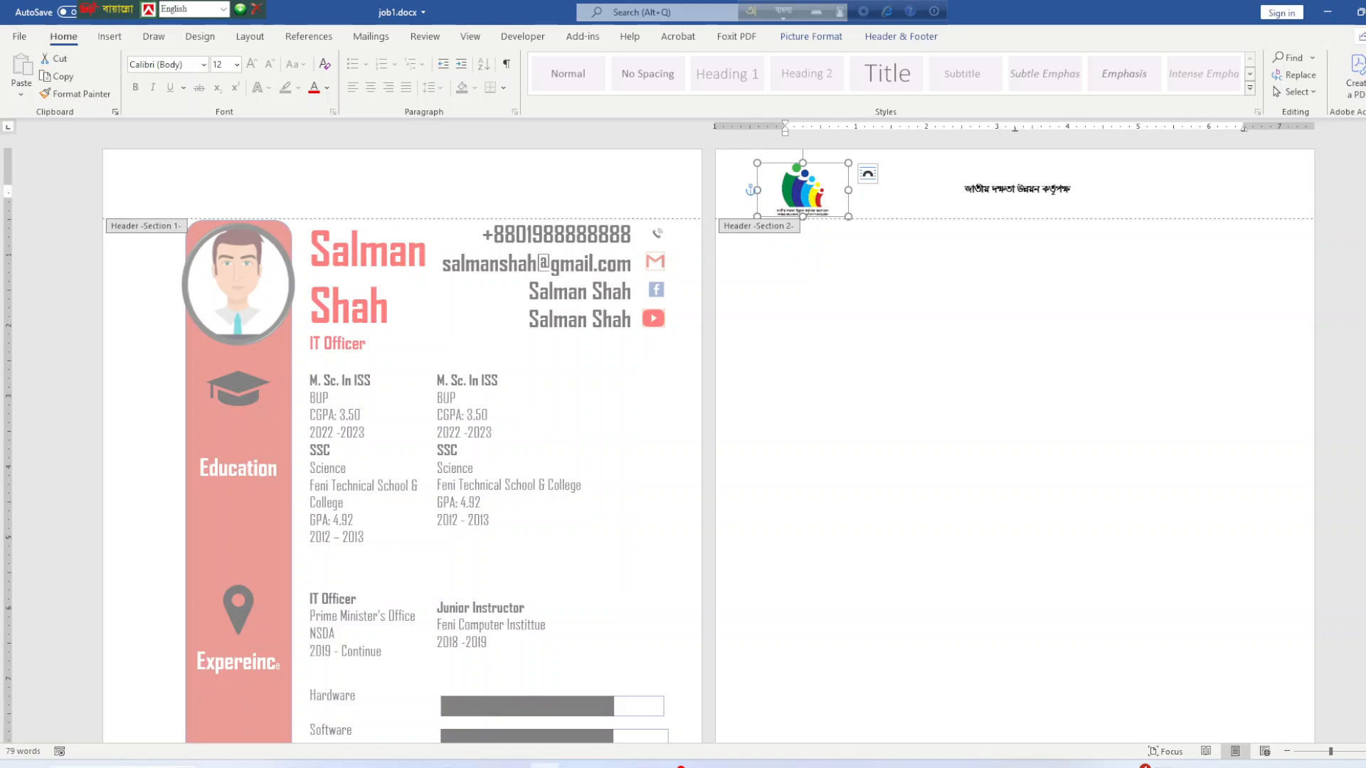
key(alt+Tab)
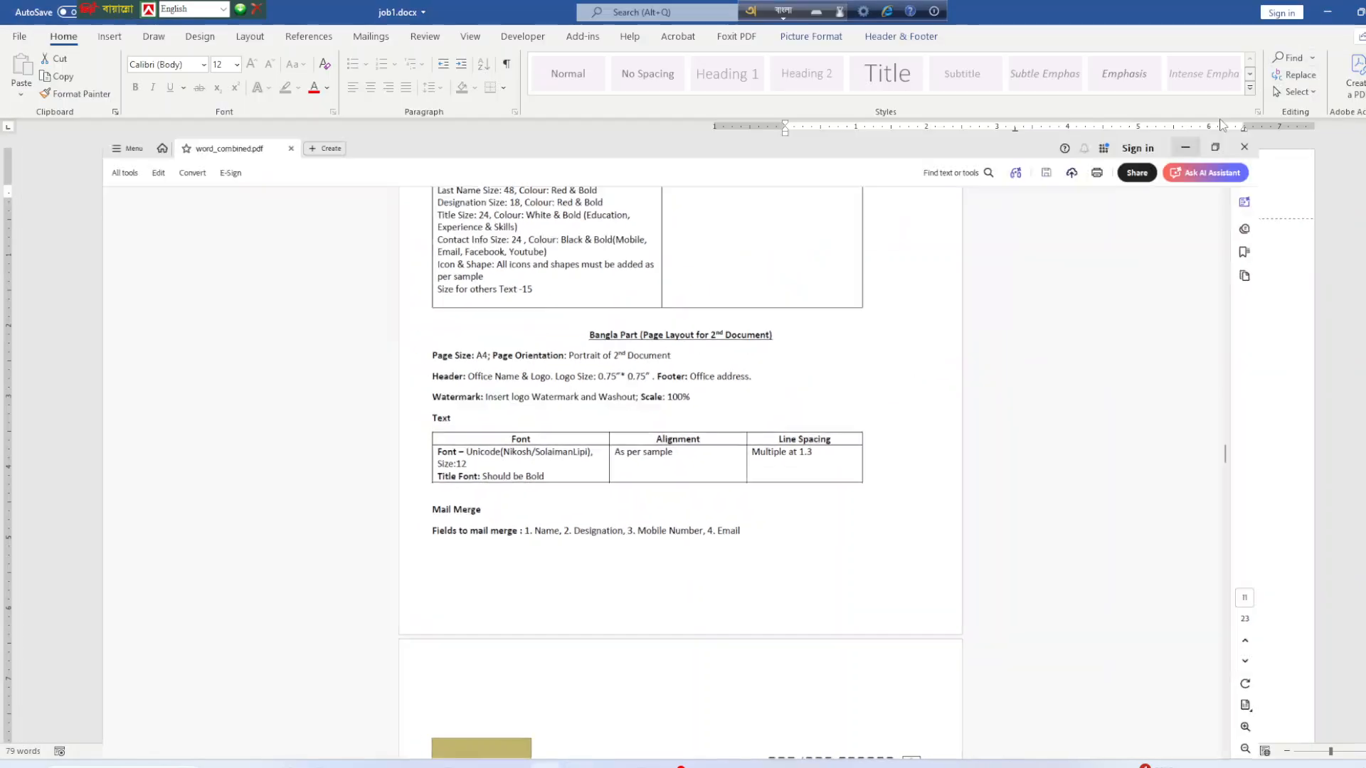
click(1322, 13)
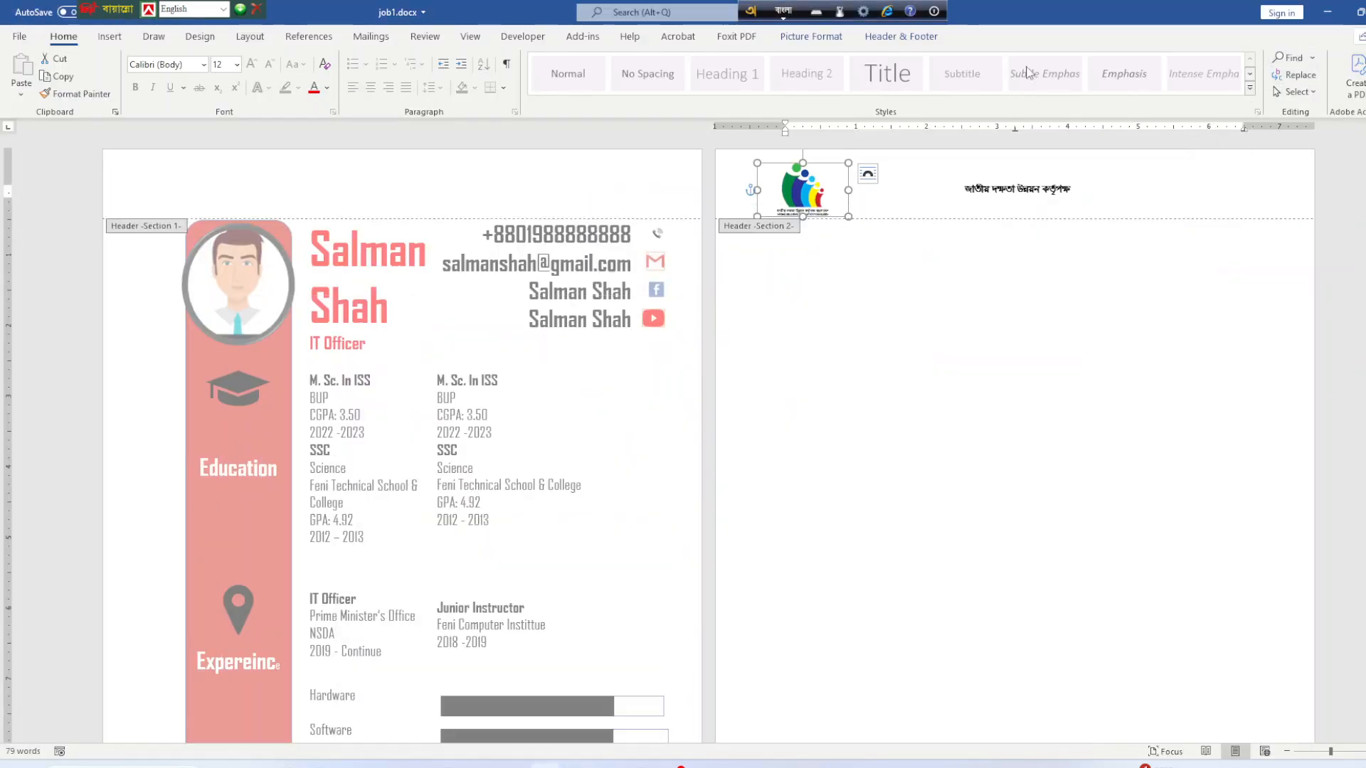
click(920, 37)
click(829, 39)
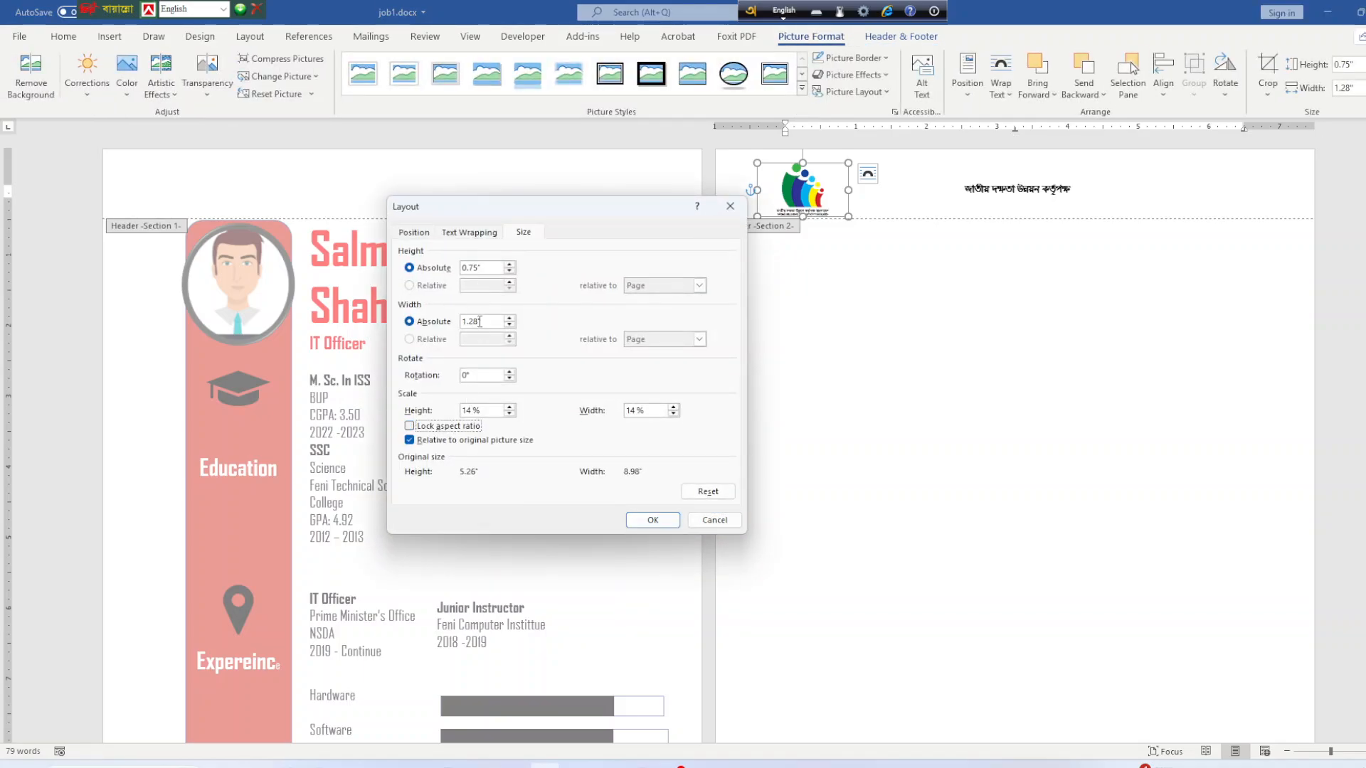
click(479, 321)
key(BackSpace)
key(BackSpace)
key(BackSpace)
key(BackSpace)
text(0.)
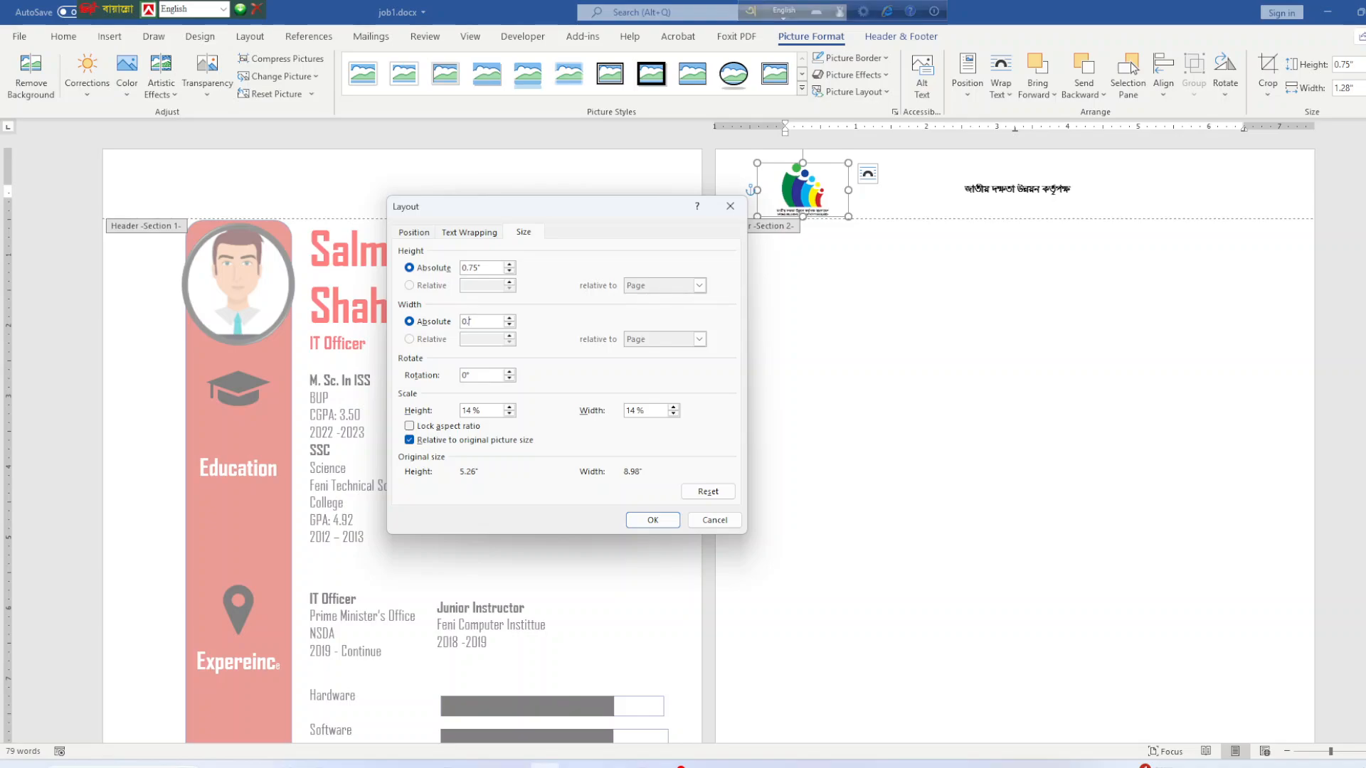
text(75)
click(644, 520)
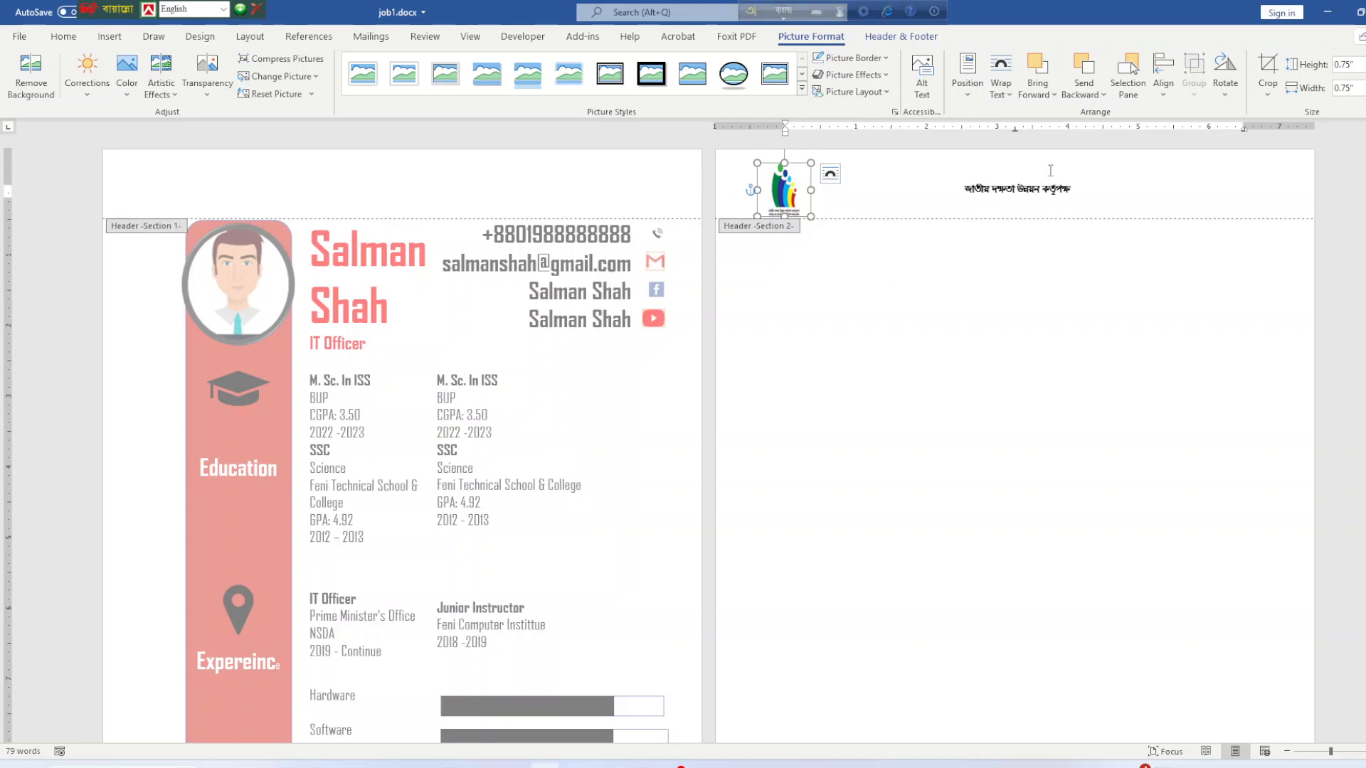
Close header editing and bring the instructions PDF forward.
click(901, 36)
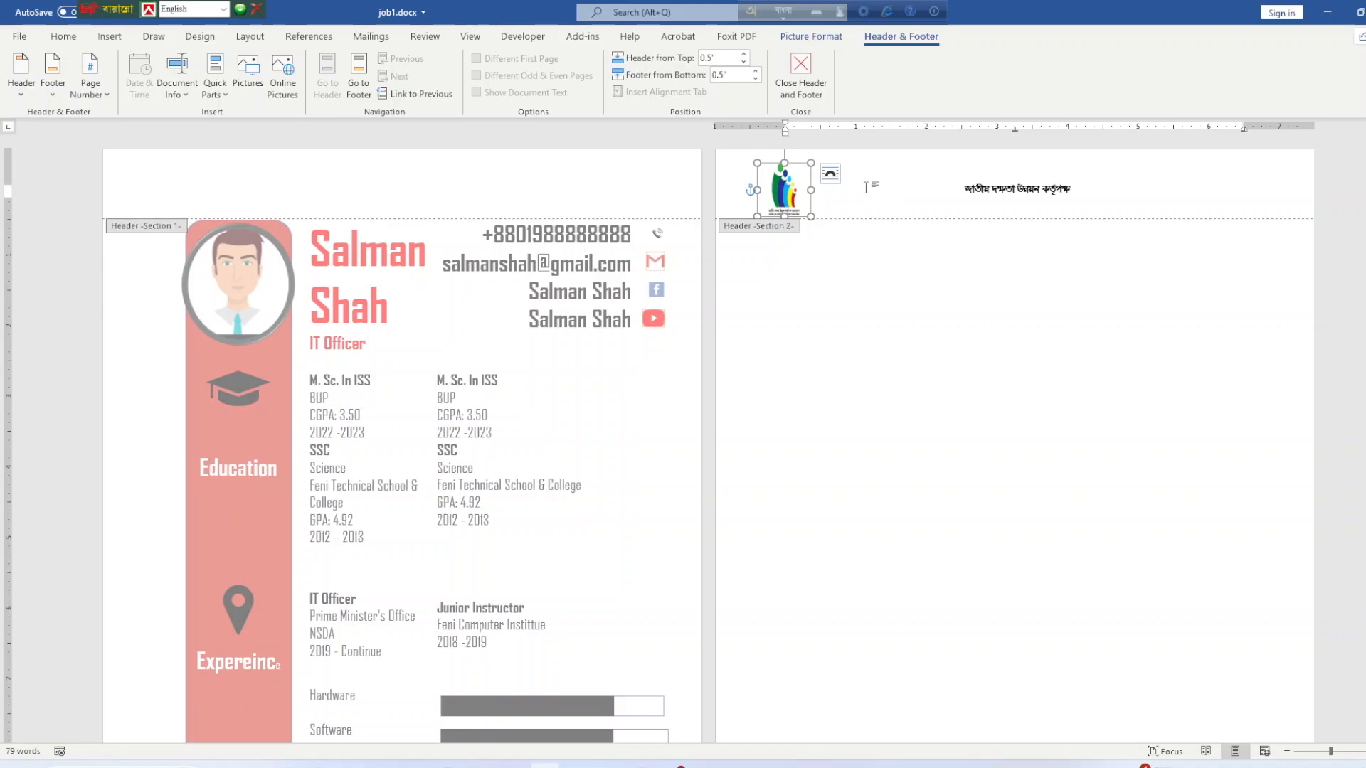
click(800, 88)
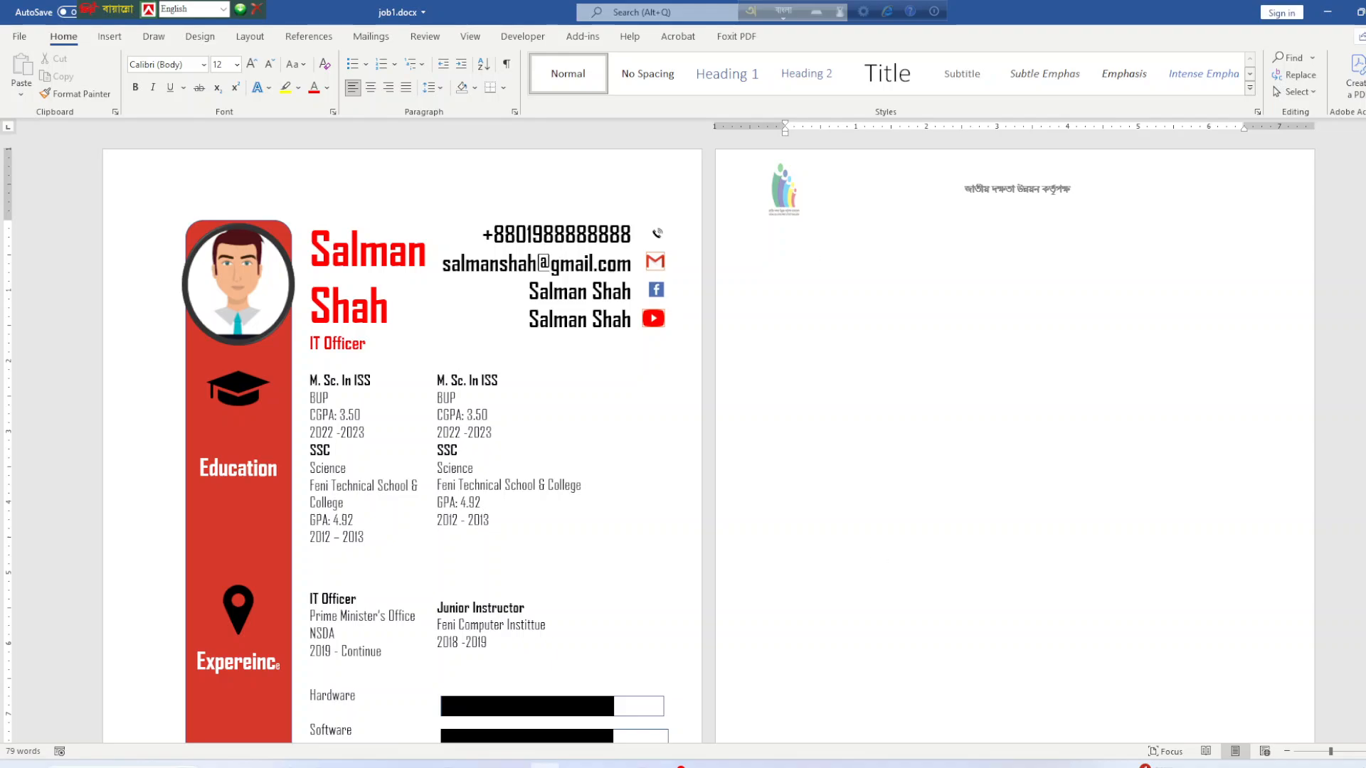
click(580, 766)
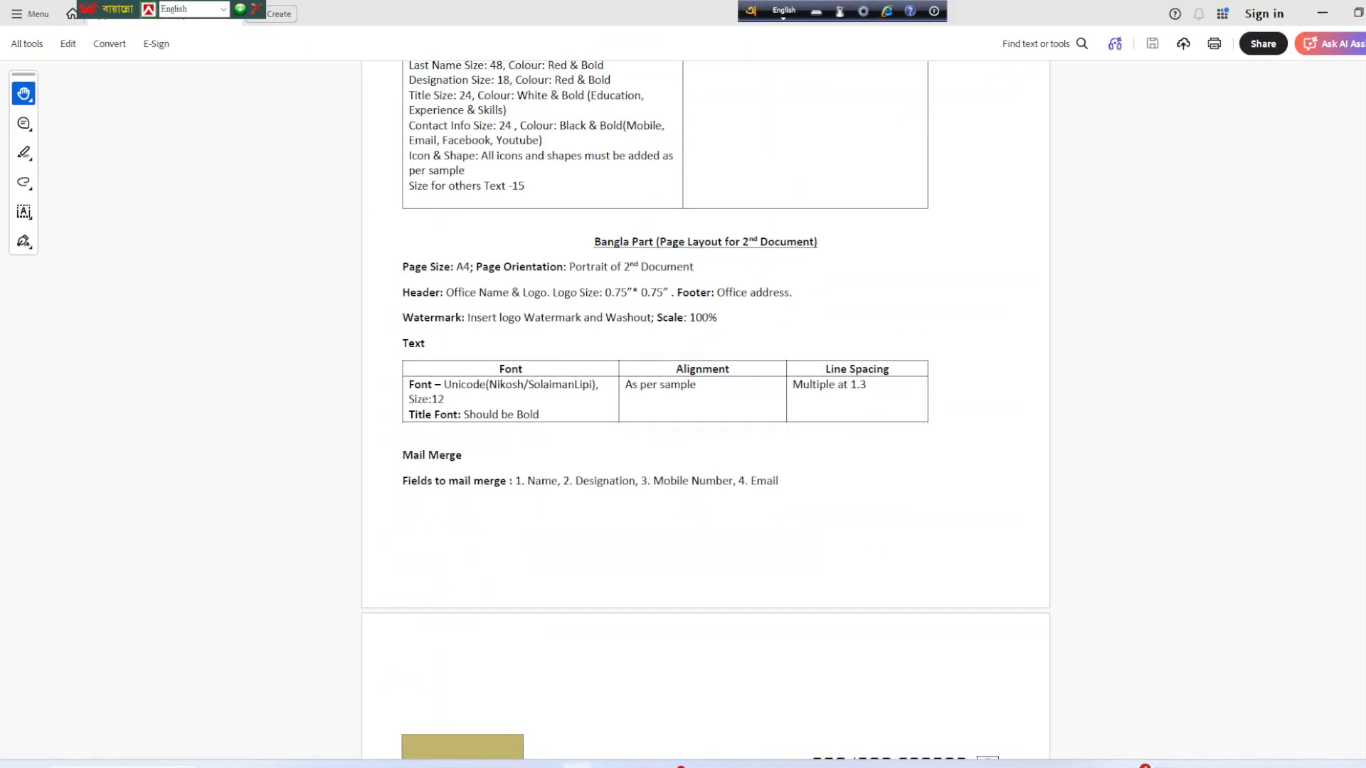
Look over the sample CV's skills and the NSDA letter header in the PDF, then return to job1.docx.
scroll(567, 701, down, 8)
scroll(584, 663, down, 8)
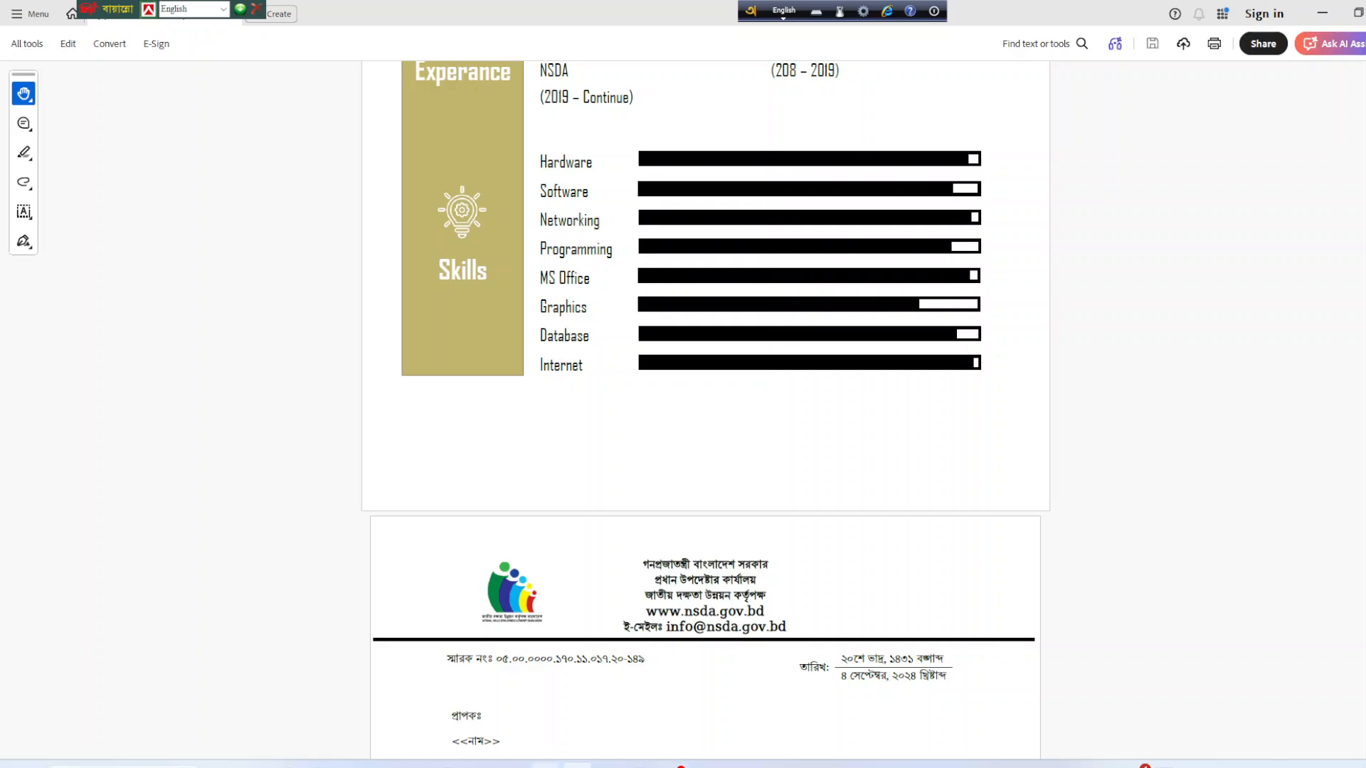
click(546, 766)
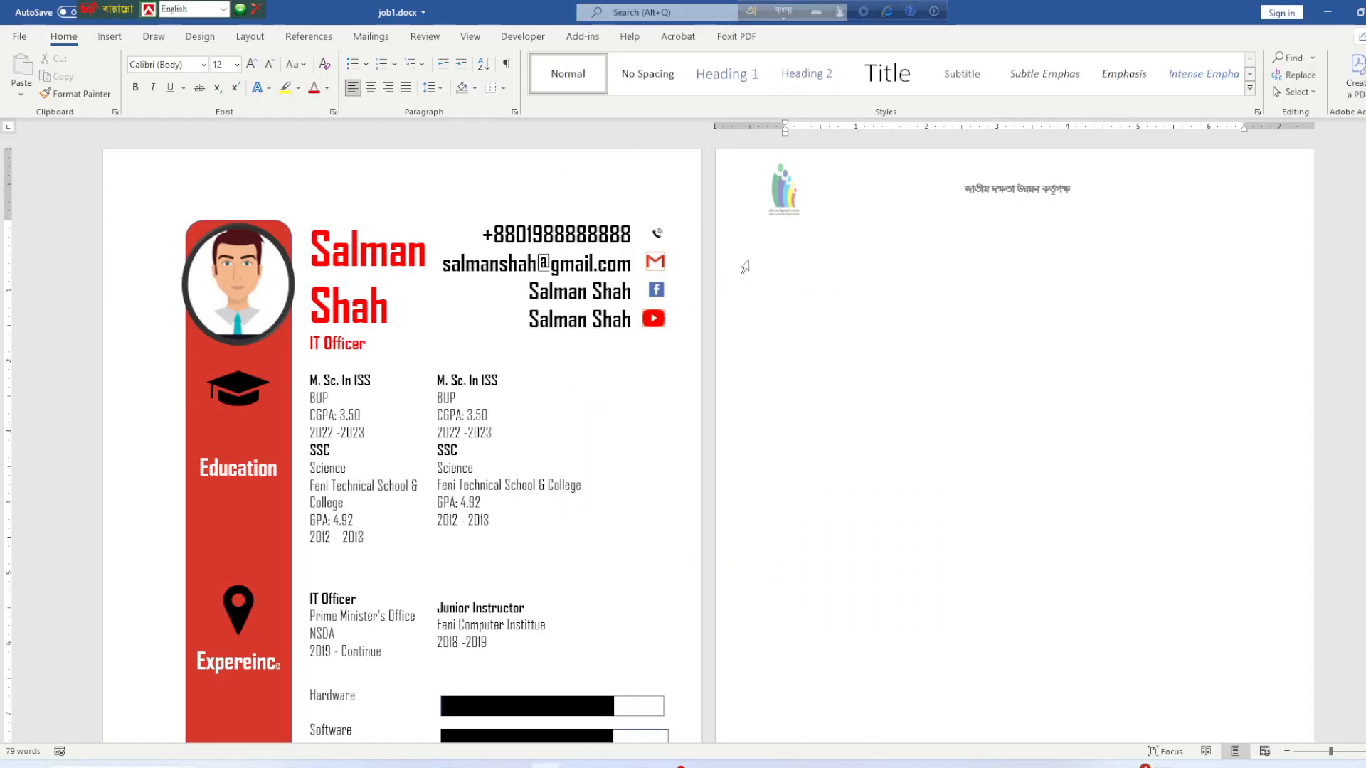
Draw a straight line across the bottom of the page 2 header, below the logo and title.
double_click(1138, 179)
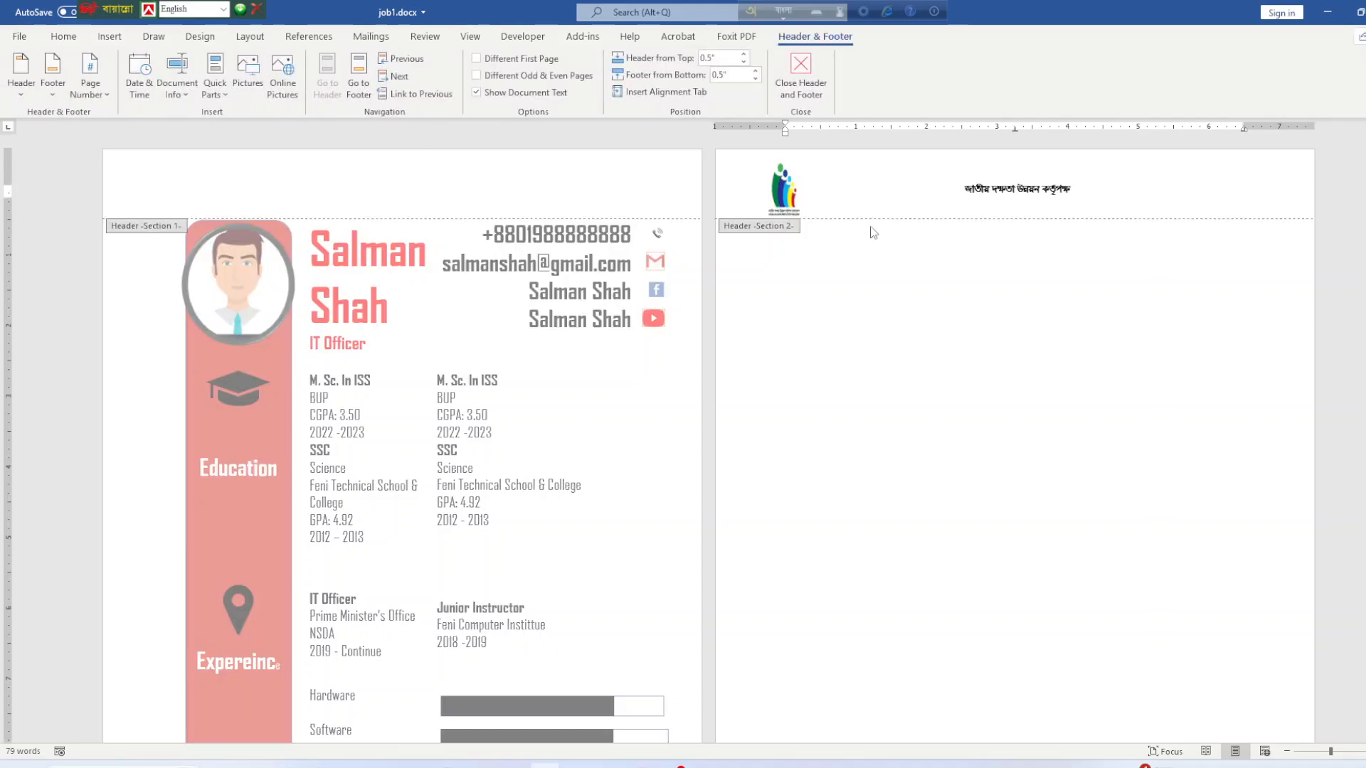
click(784, 196)
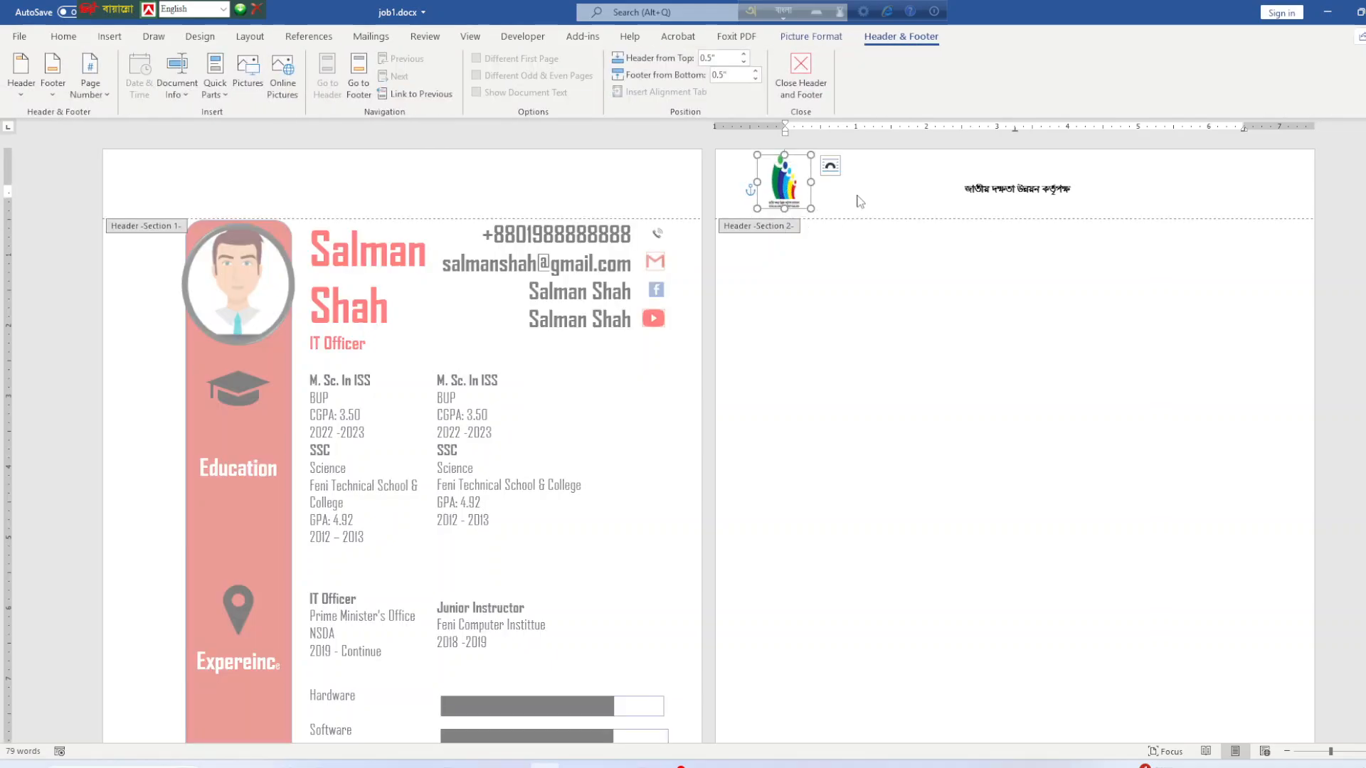
click(811, 211)
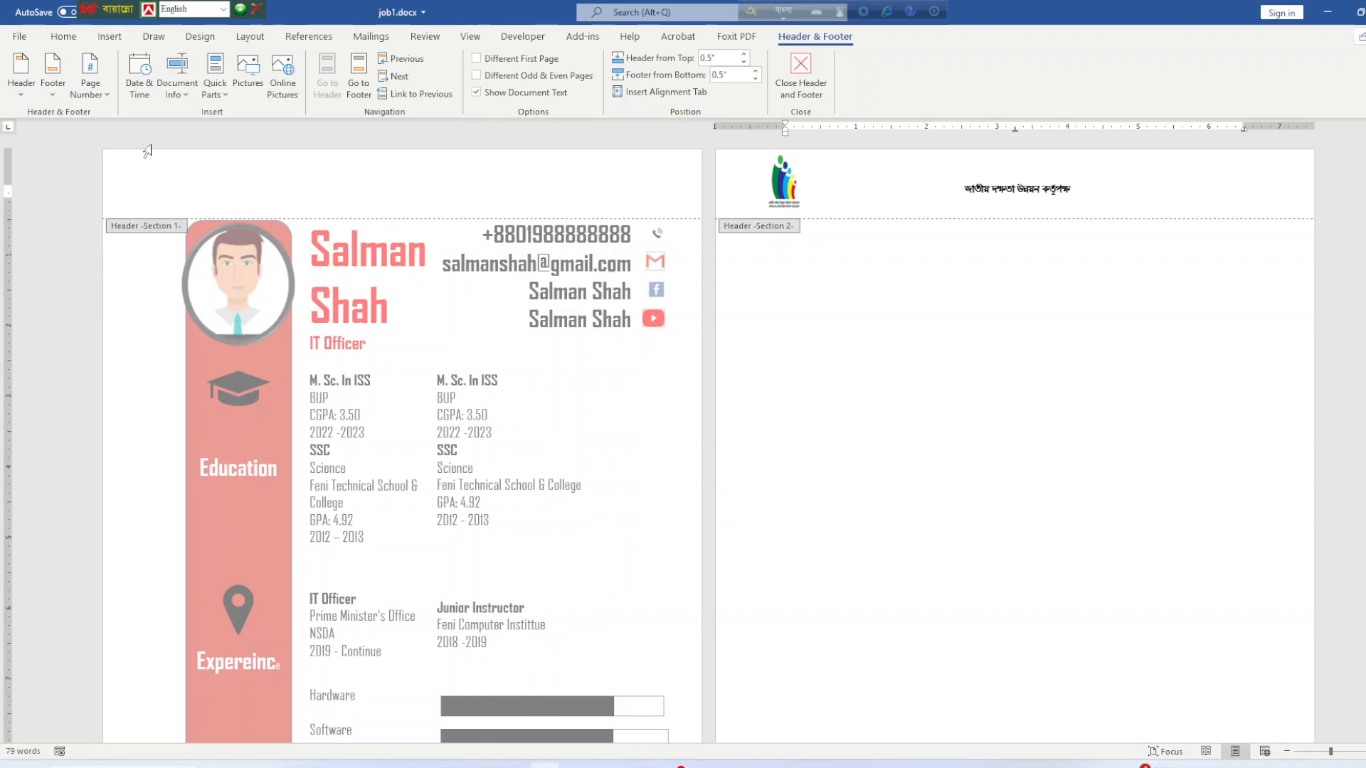
click(110, 37)
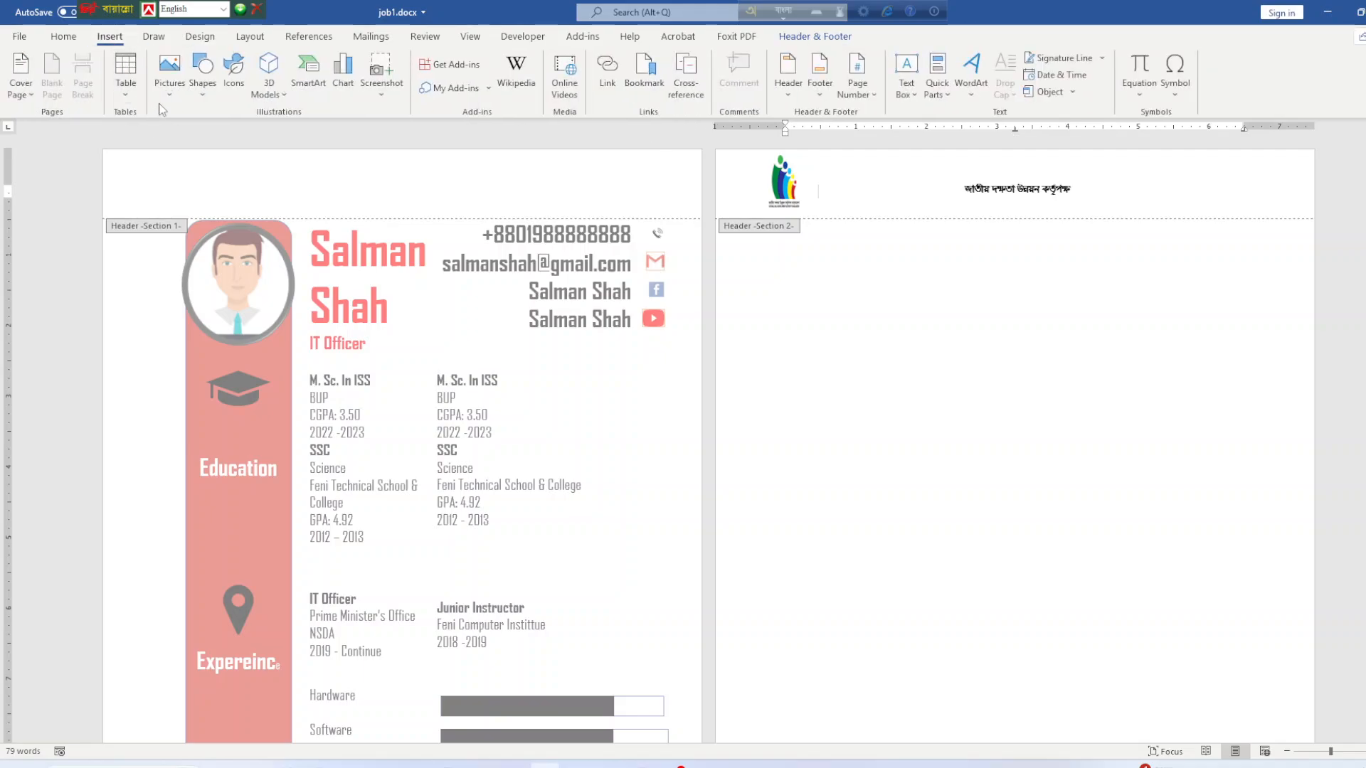
click(170, 75)
click(203, 71)
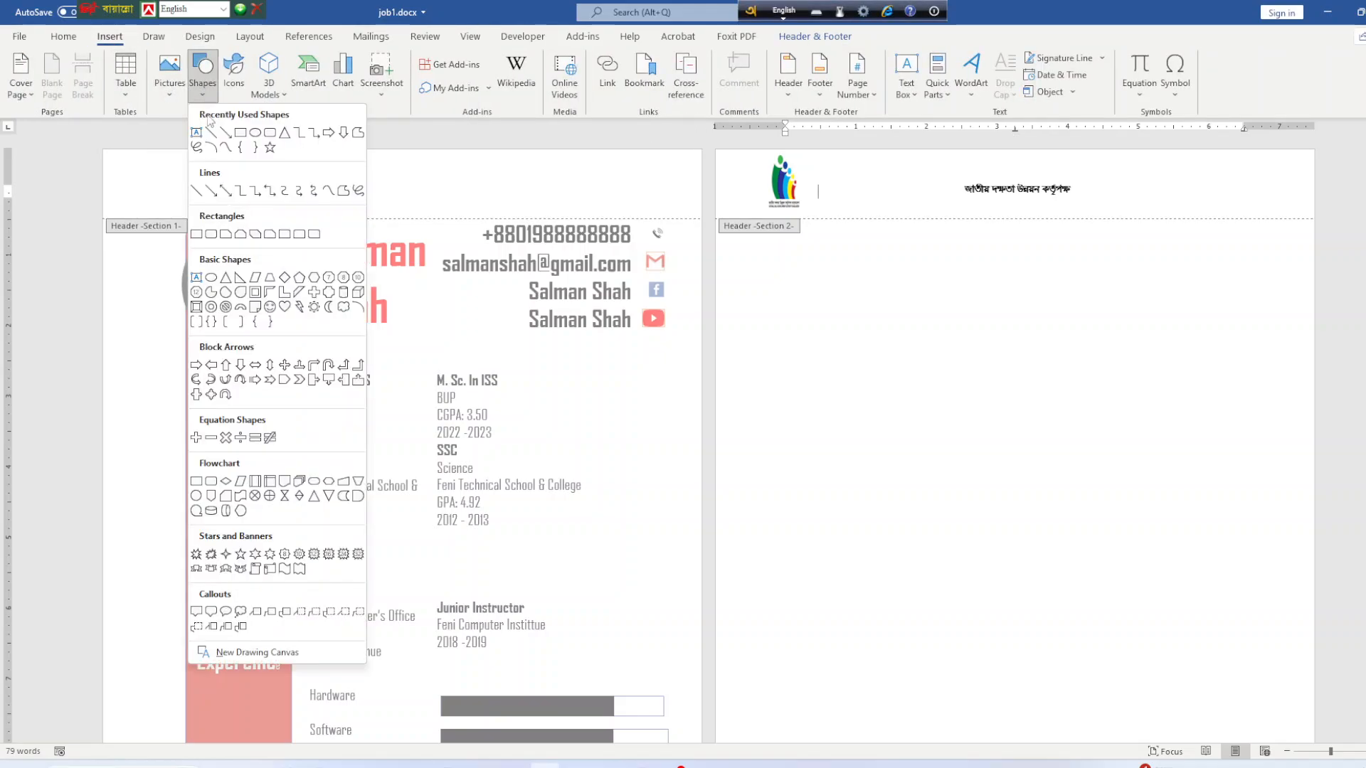
click(228, 143)
drag(716, 211, 1313, 216)
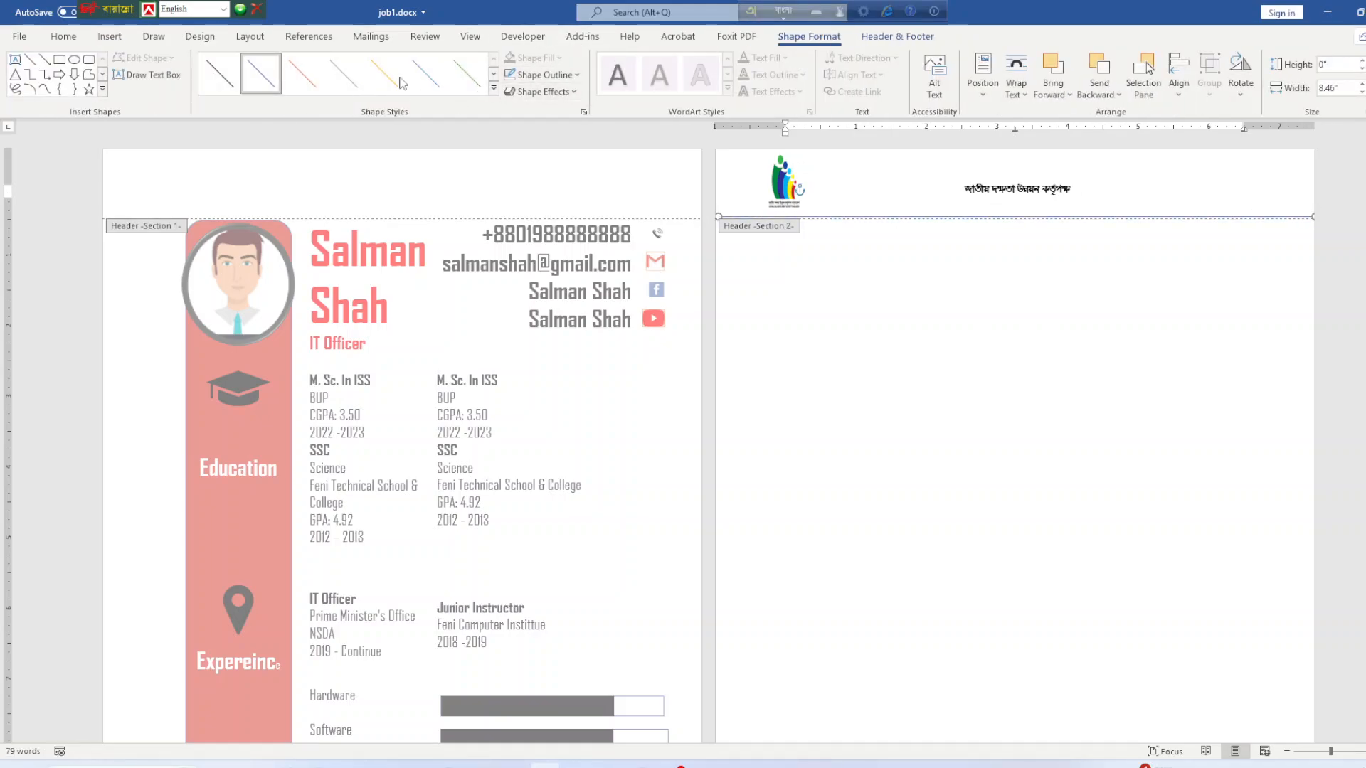
Make the header line solid black at 2¼ pt weight and leave the header.
click(220, 74)
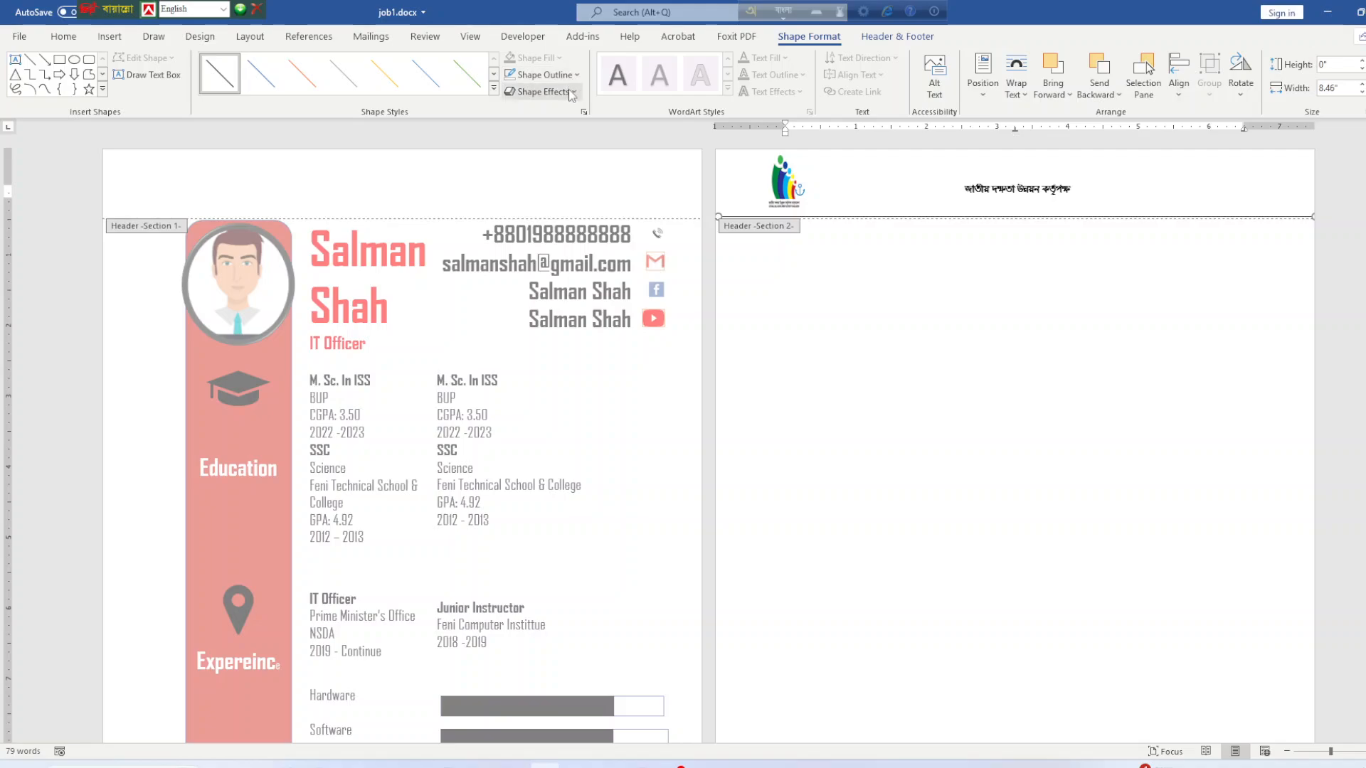
click(573, 92)
click(576, 75)
mouse_move(569, 280)
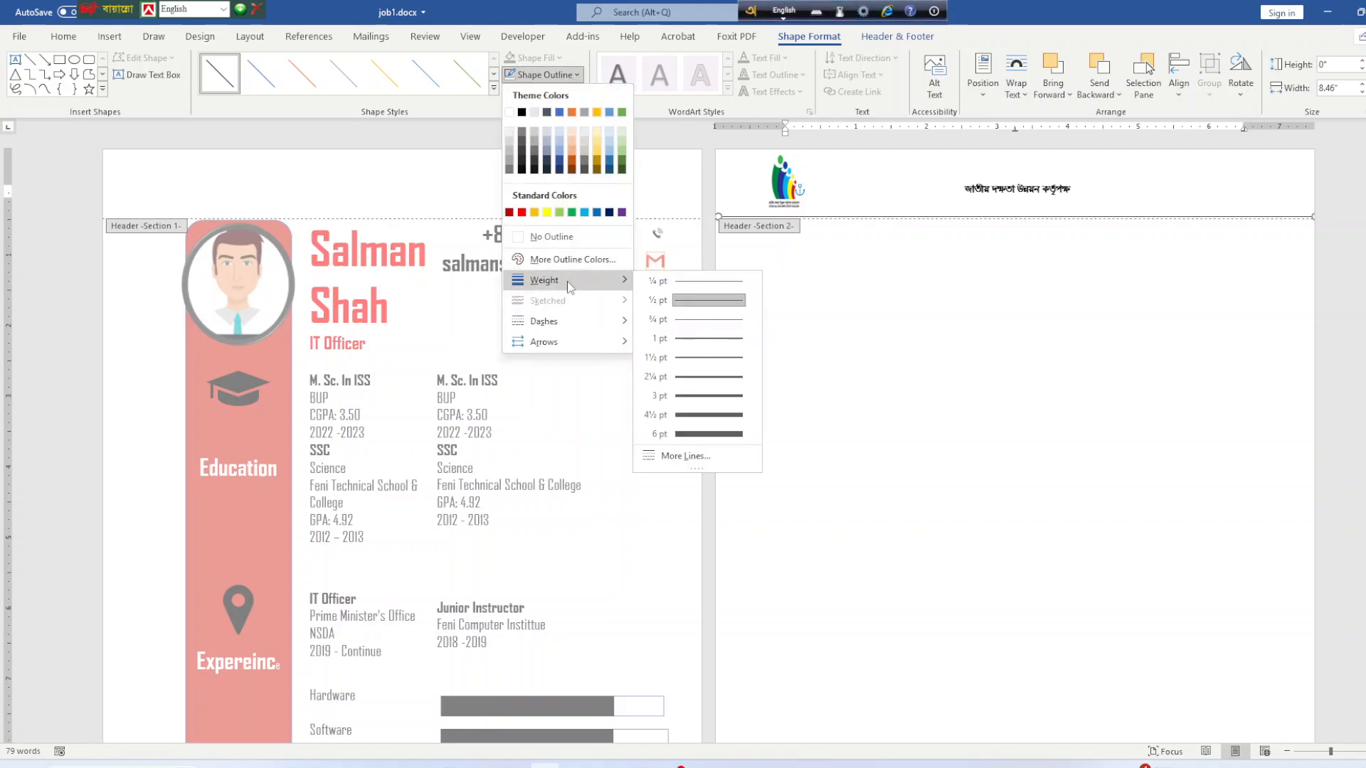
click(717, 379)
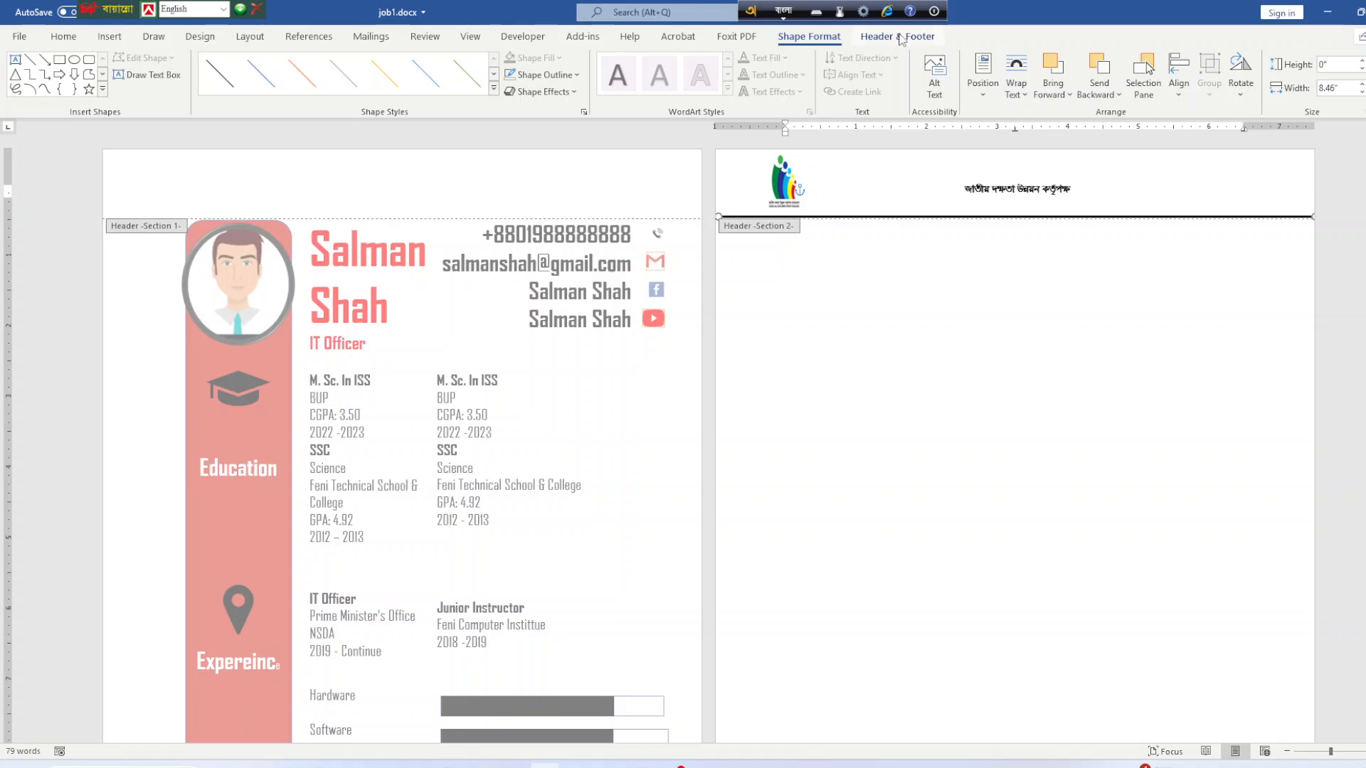
double_click(941, 335)
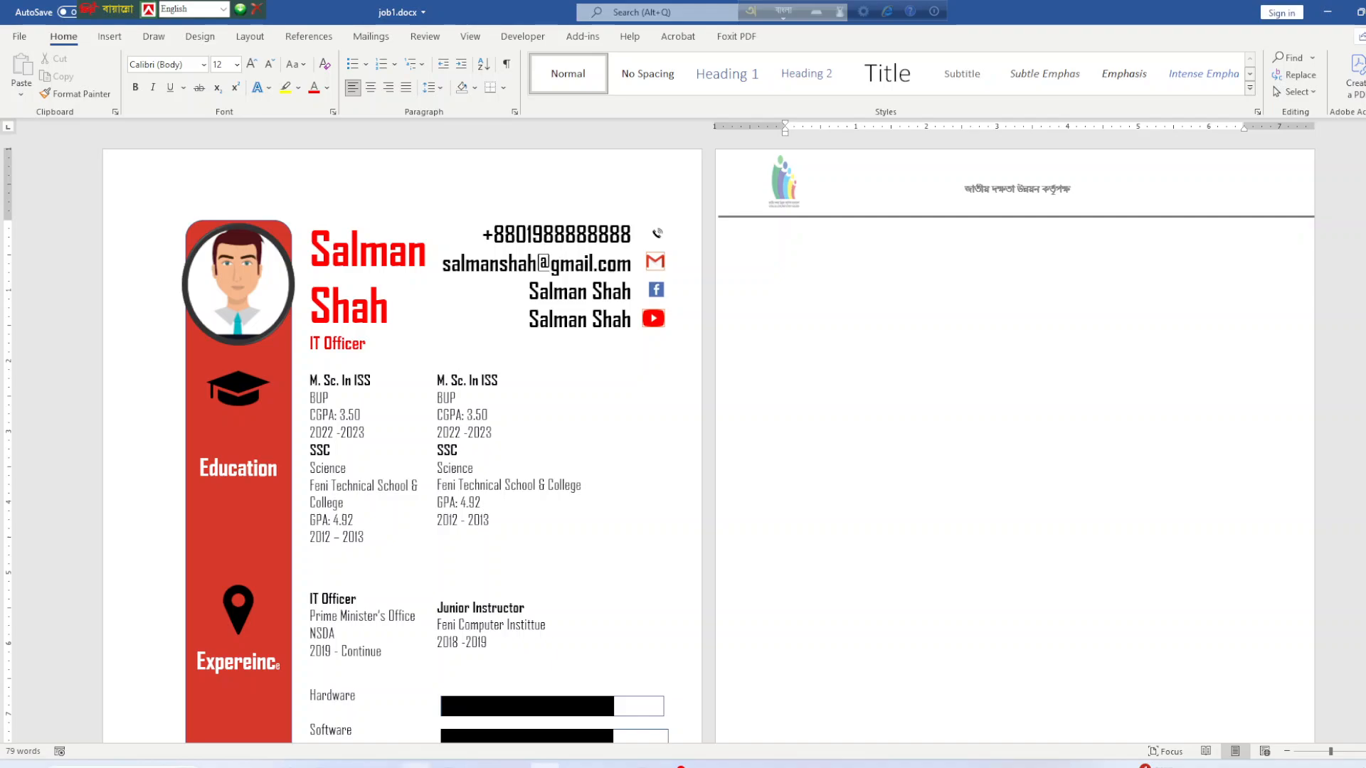
Check the word_combined.pdf instructions and return to job1.docx.
mouse_move(577, 766)
click(580, 706)
scroll(641, 560, down, 3)
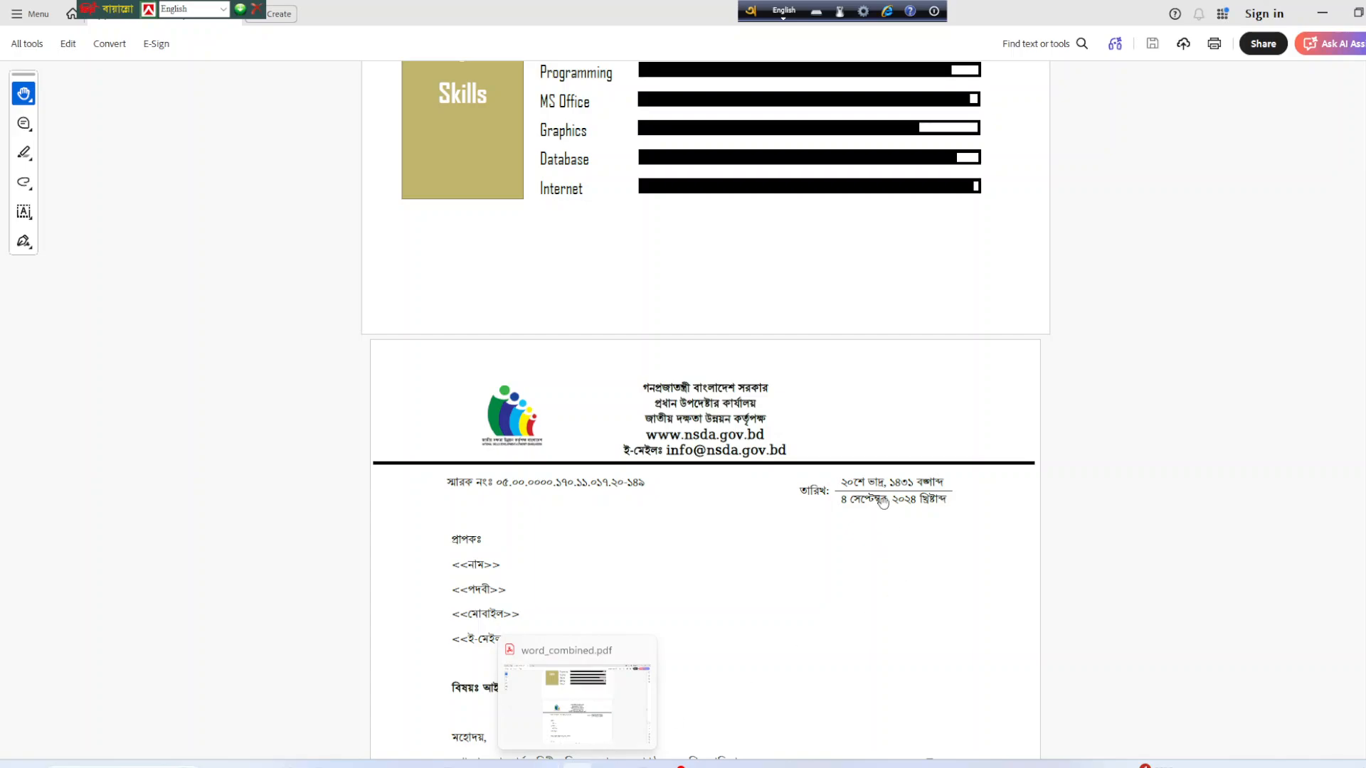
click(548, 765)
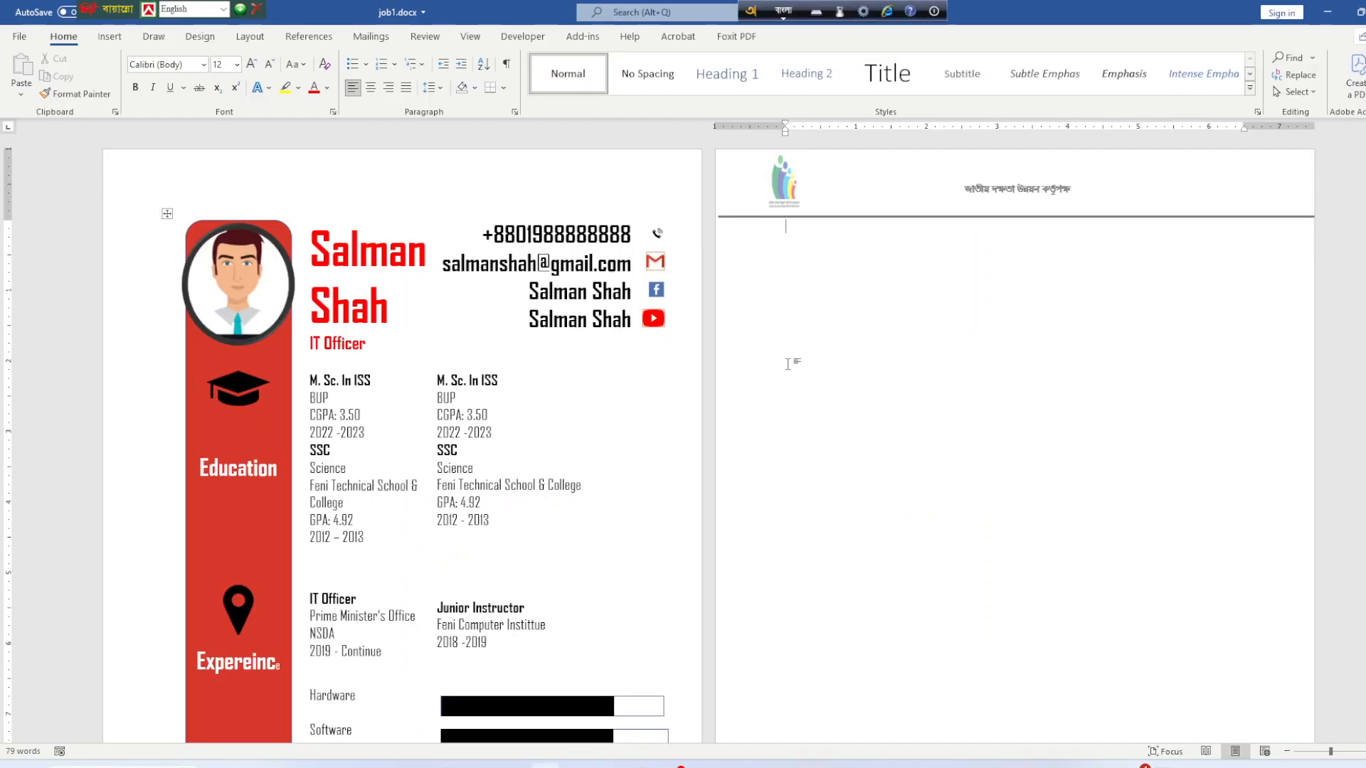
Type the memo label 'স্মারক নংঃ' at the top of page 2's body with a blank line above it.
click(751, 322)
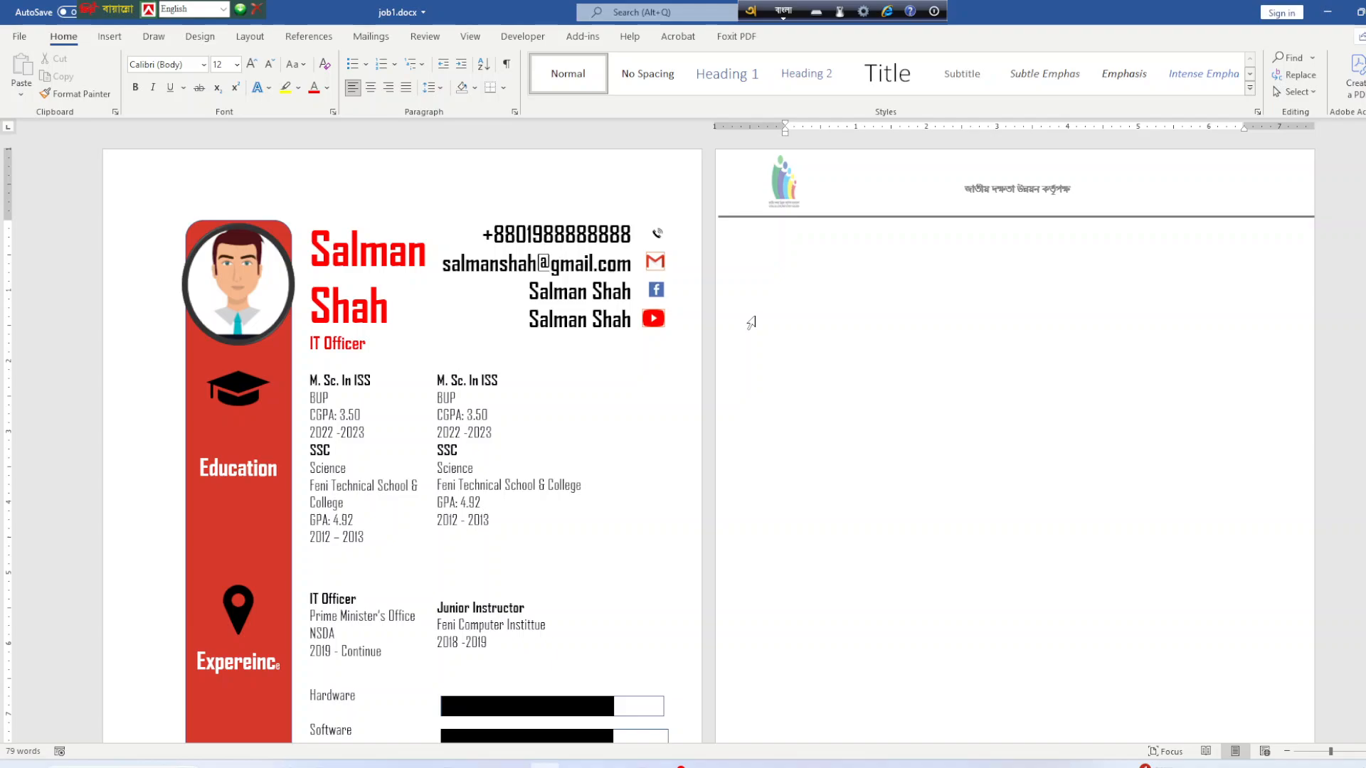
text(sm)
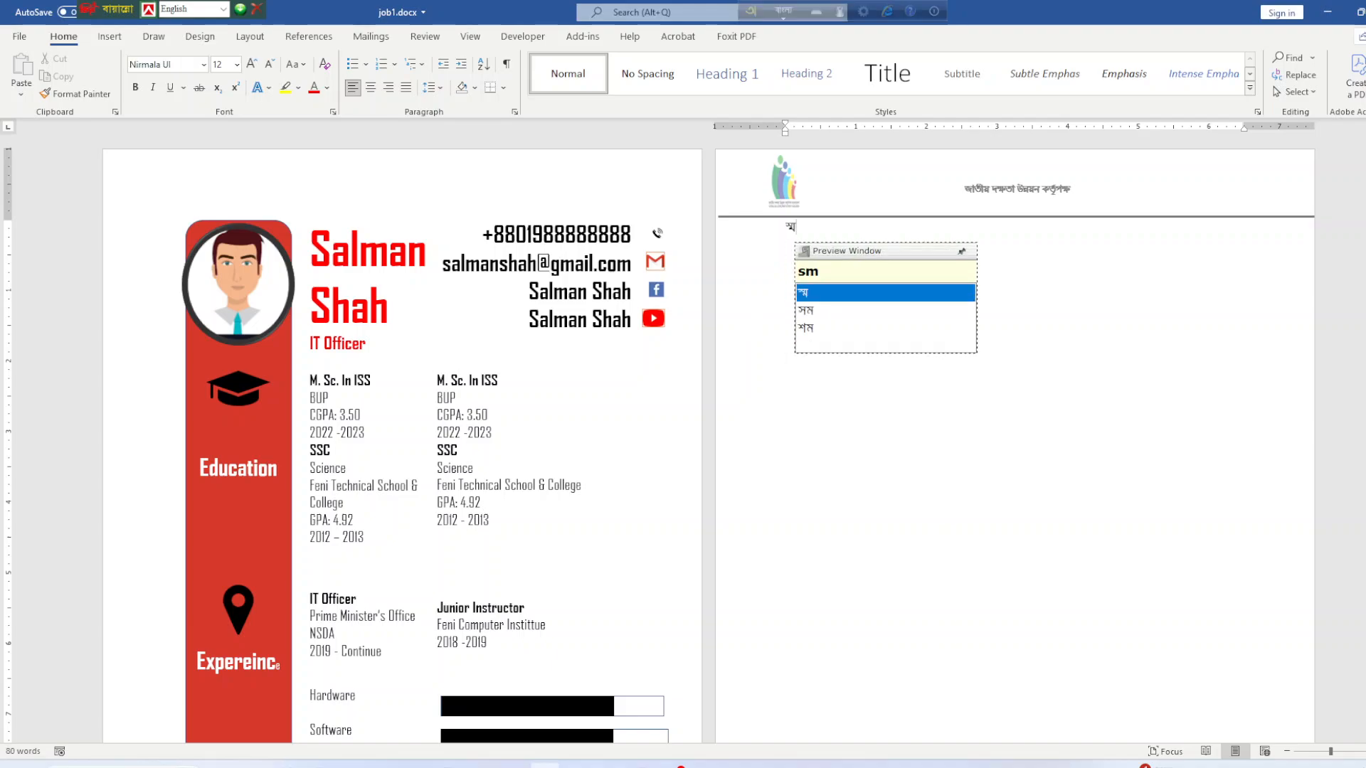
text(arok)
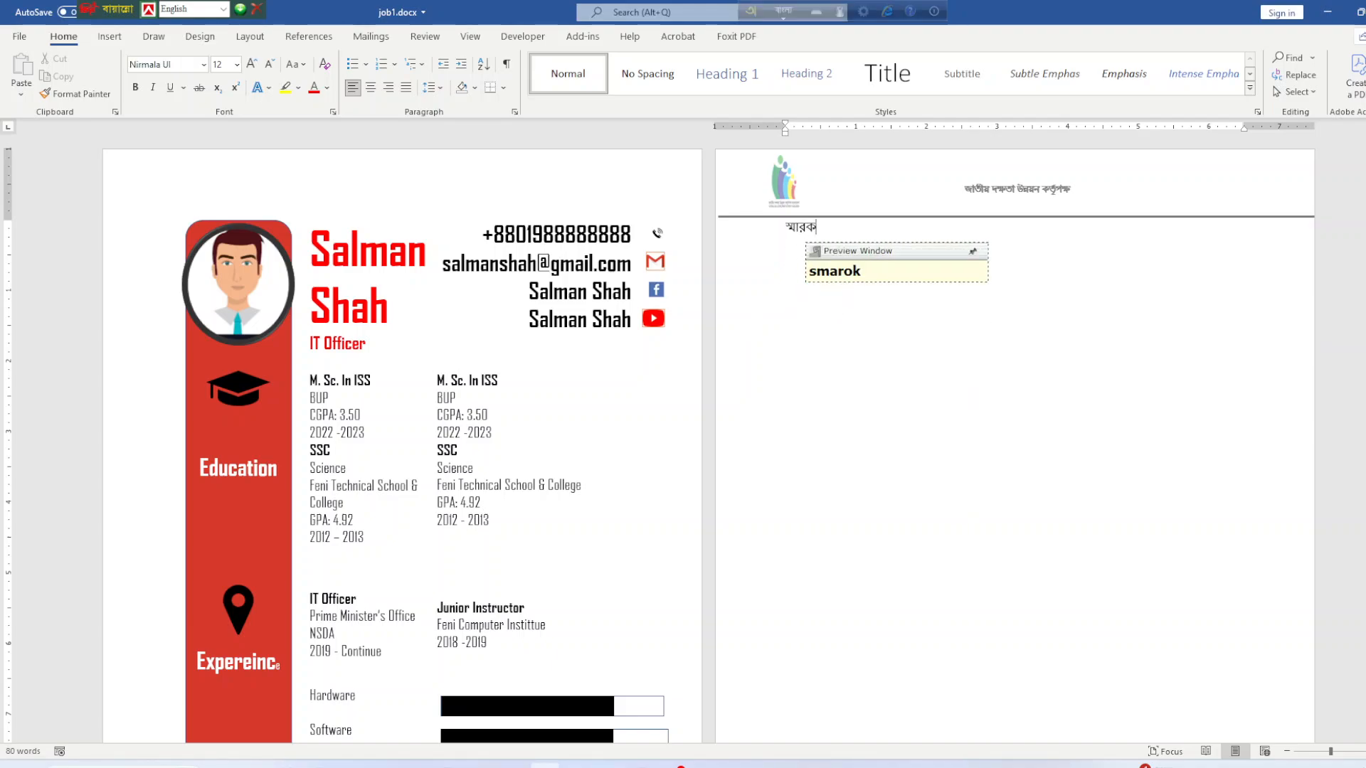
text( no)
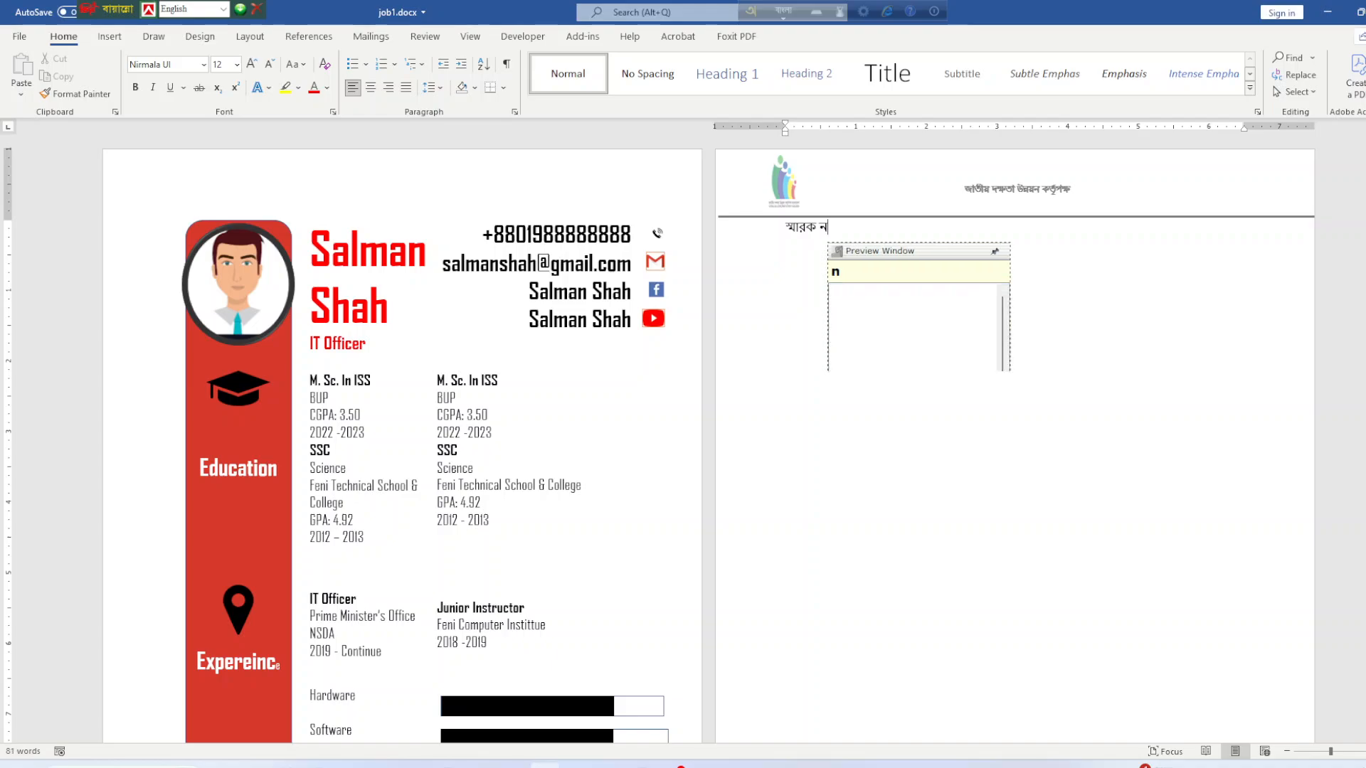
text(g)
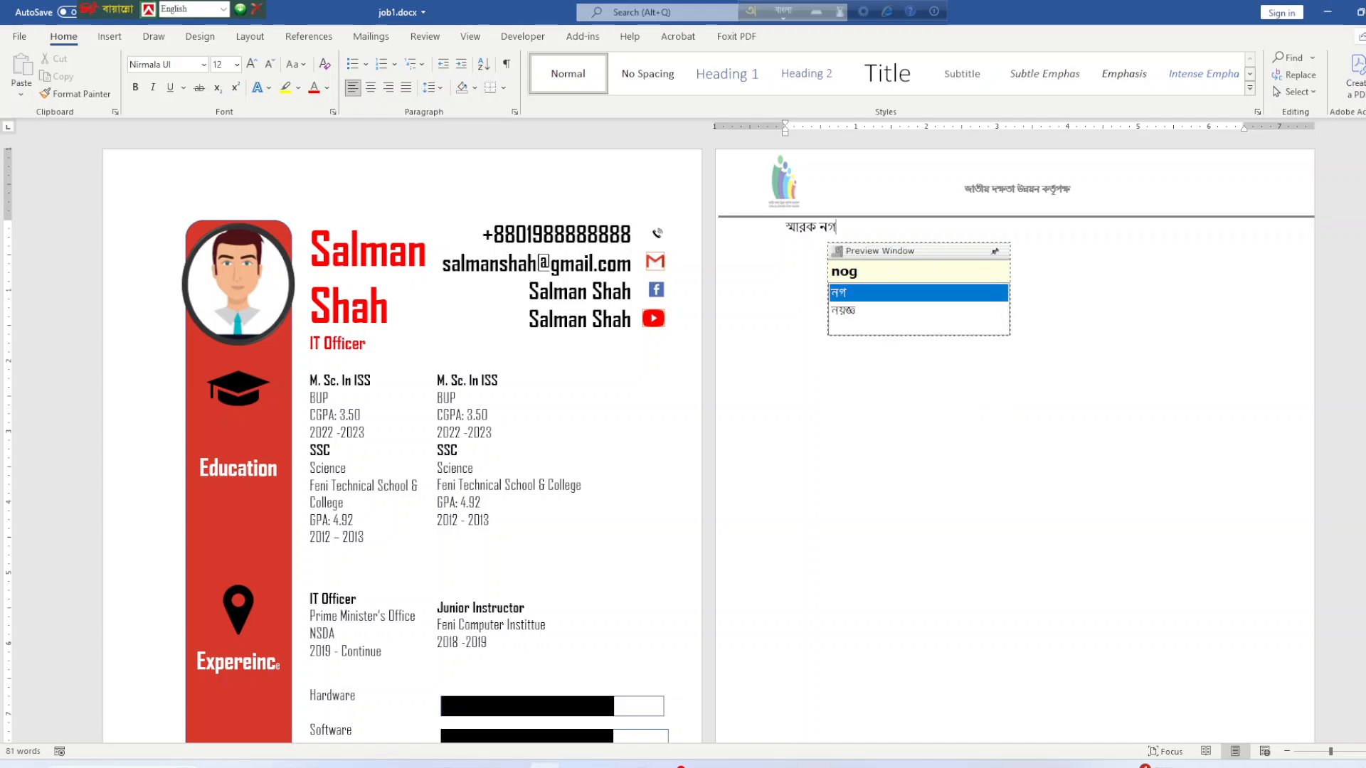
key(BackSpace)
key(BackSpace)
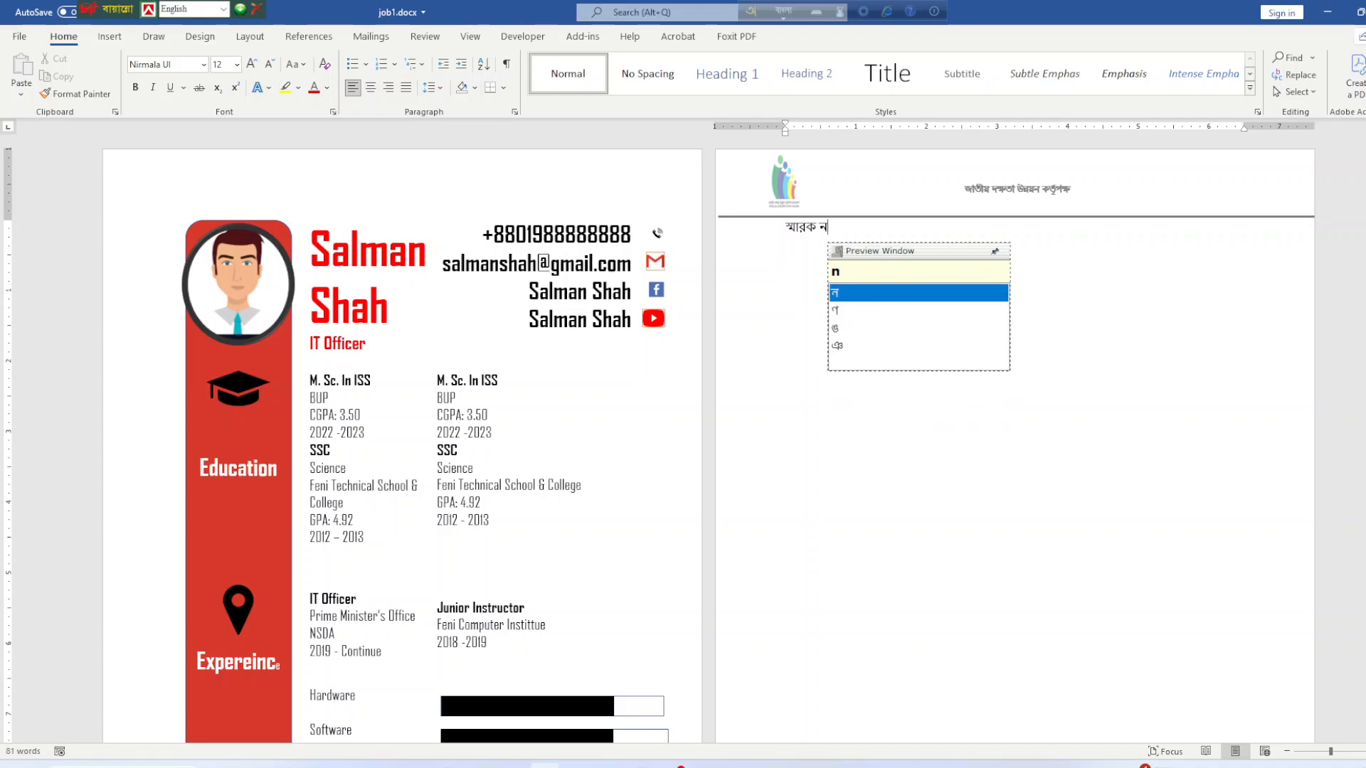
text(g)
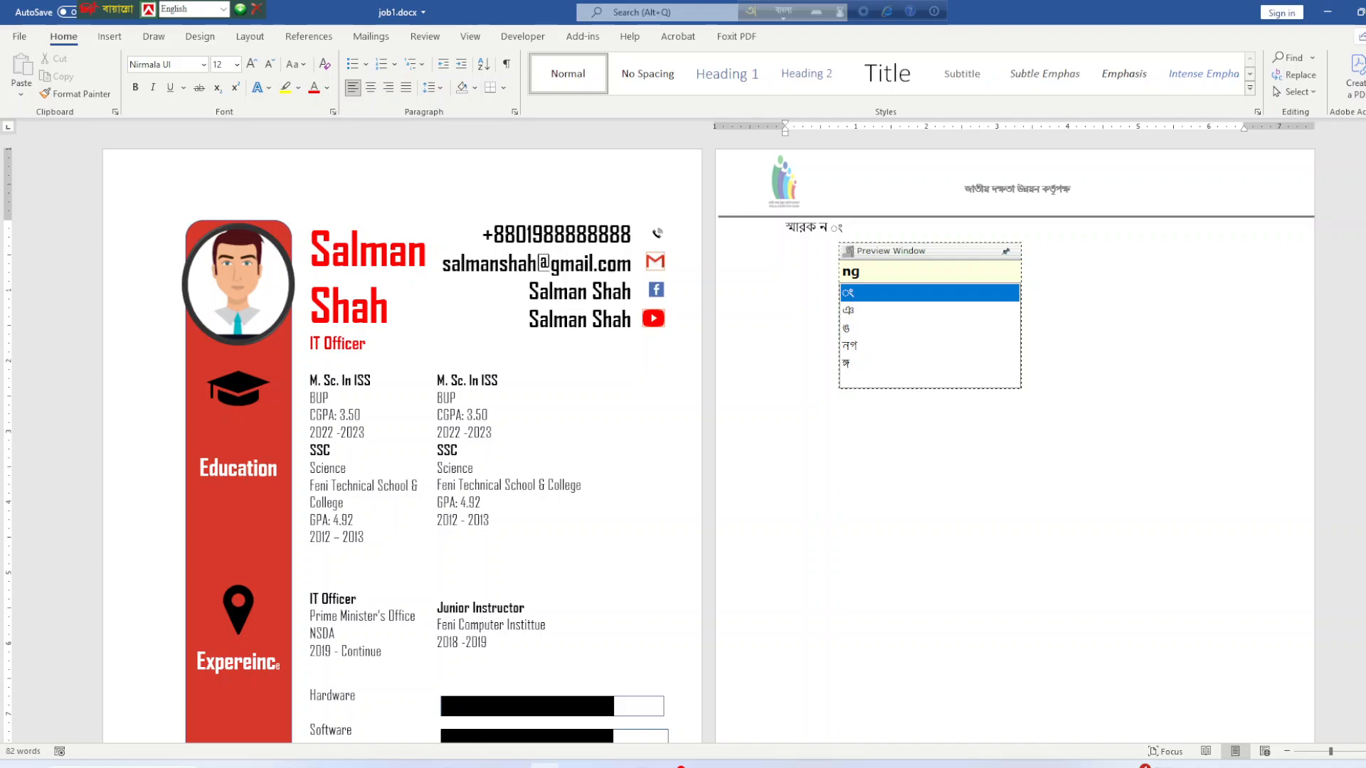
key(Left)
key(BackSpace)
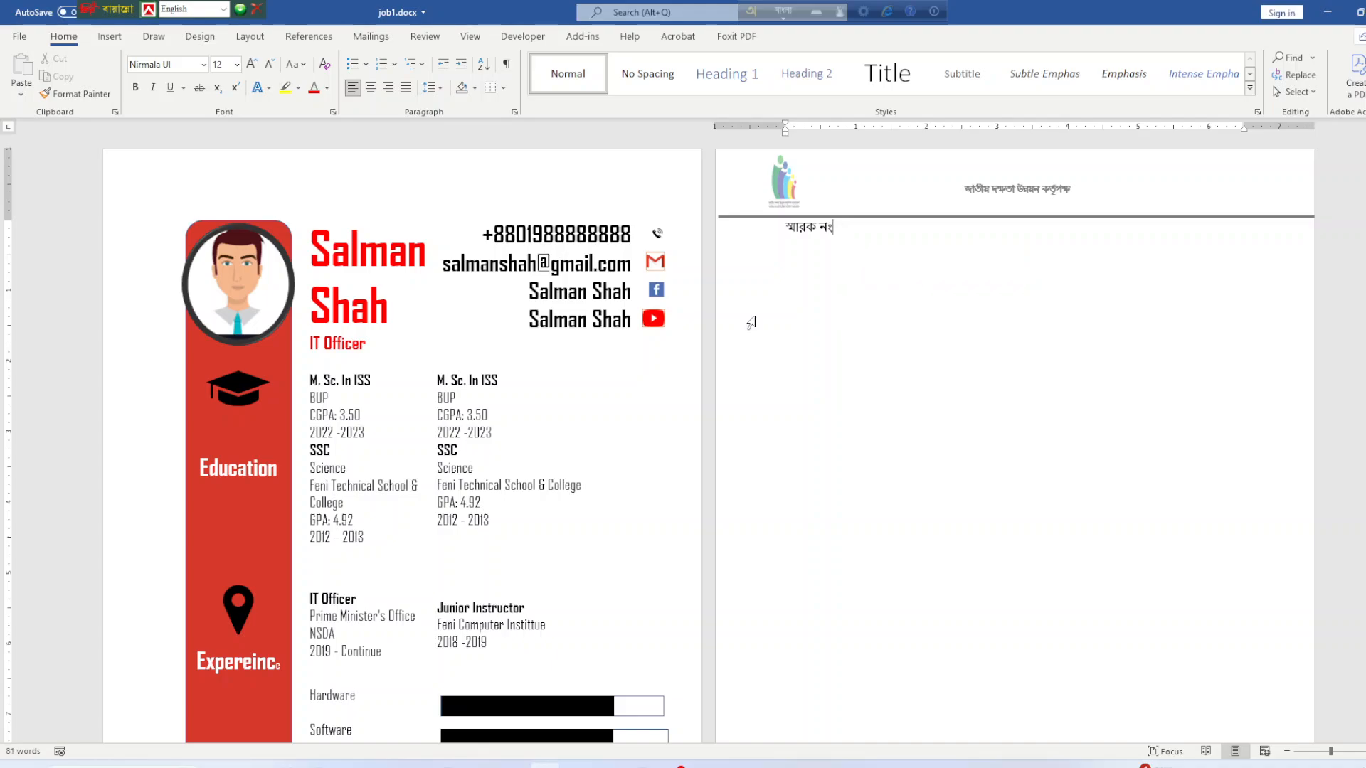
key(Right)
text(:)
key(Return)
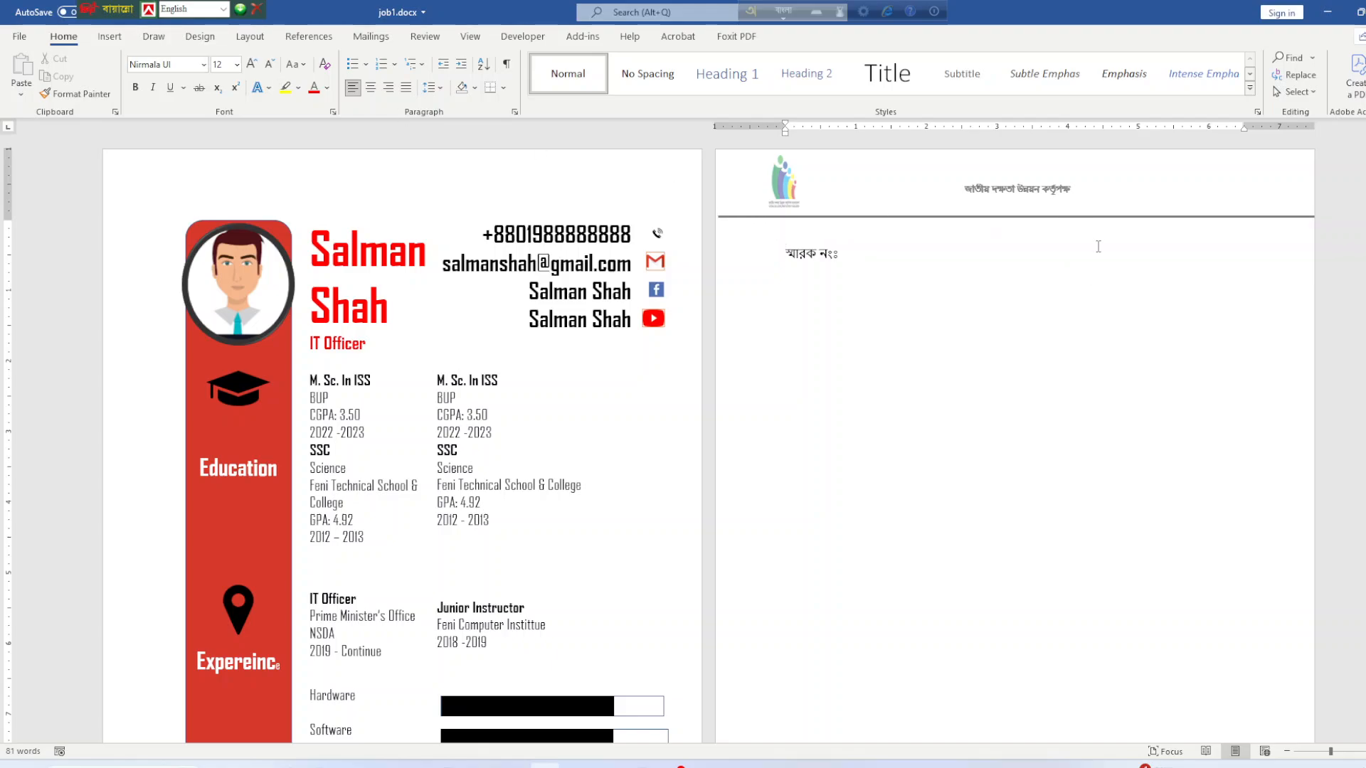
Insert a narrow 2×2 table and move it to the right side of the letter page.
click(110, 36)
click(126, 78)
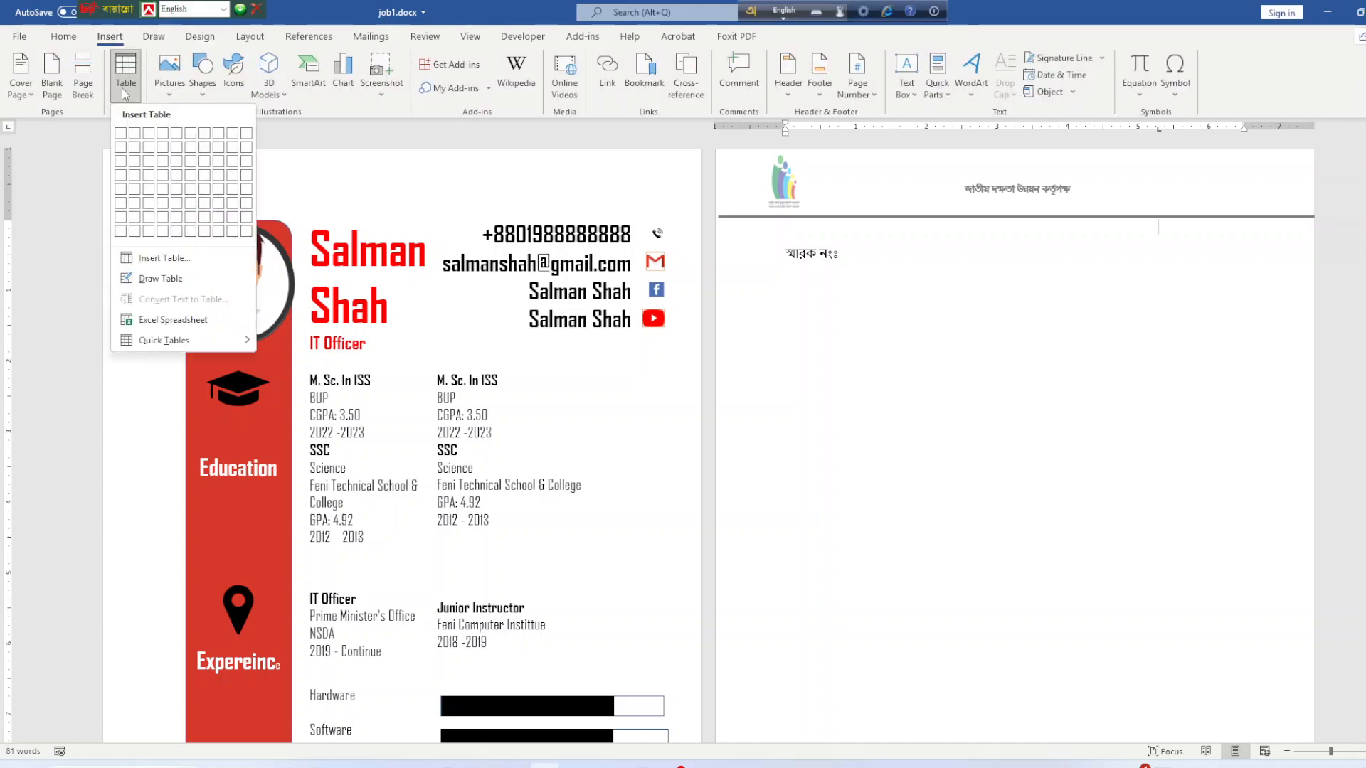
click(133, 148)
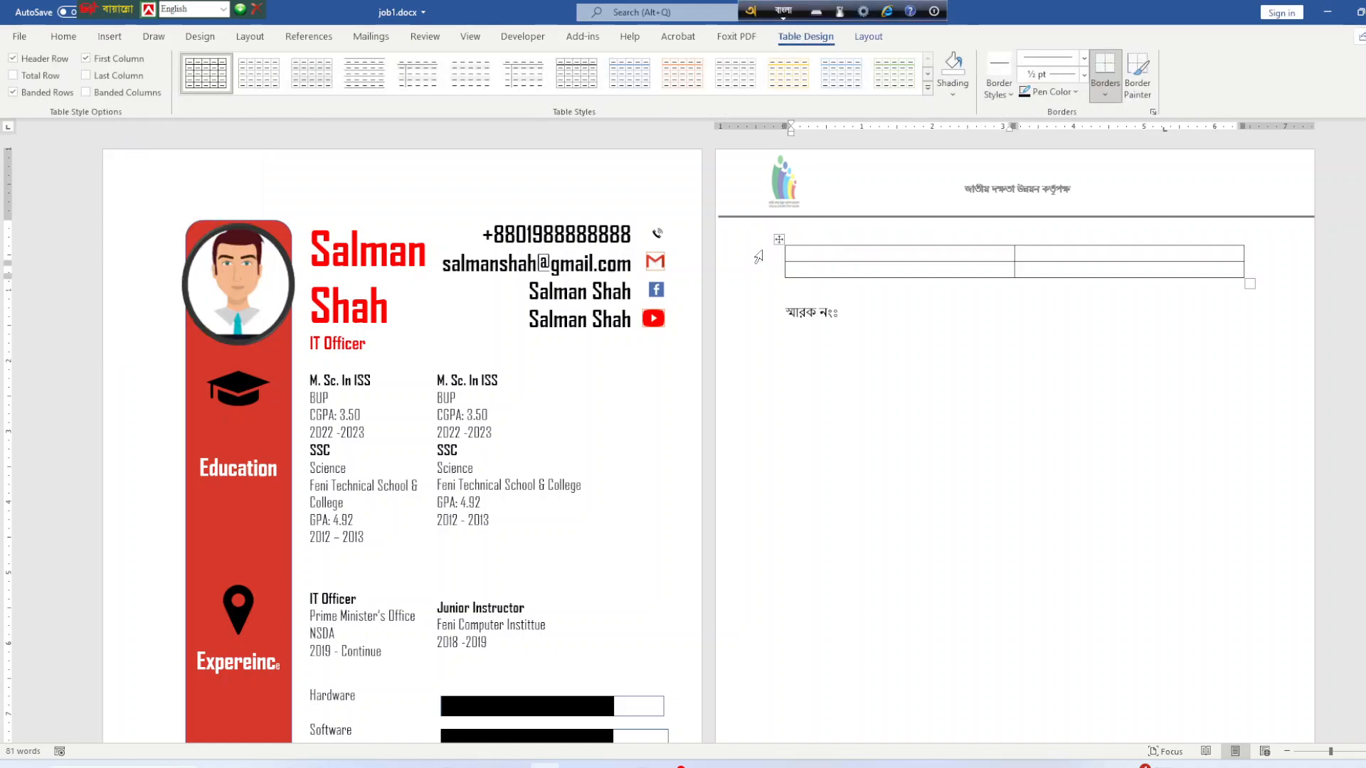
drag(834, 238, 834, 238)
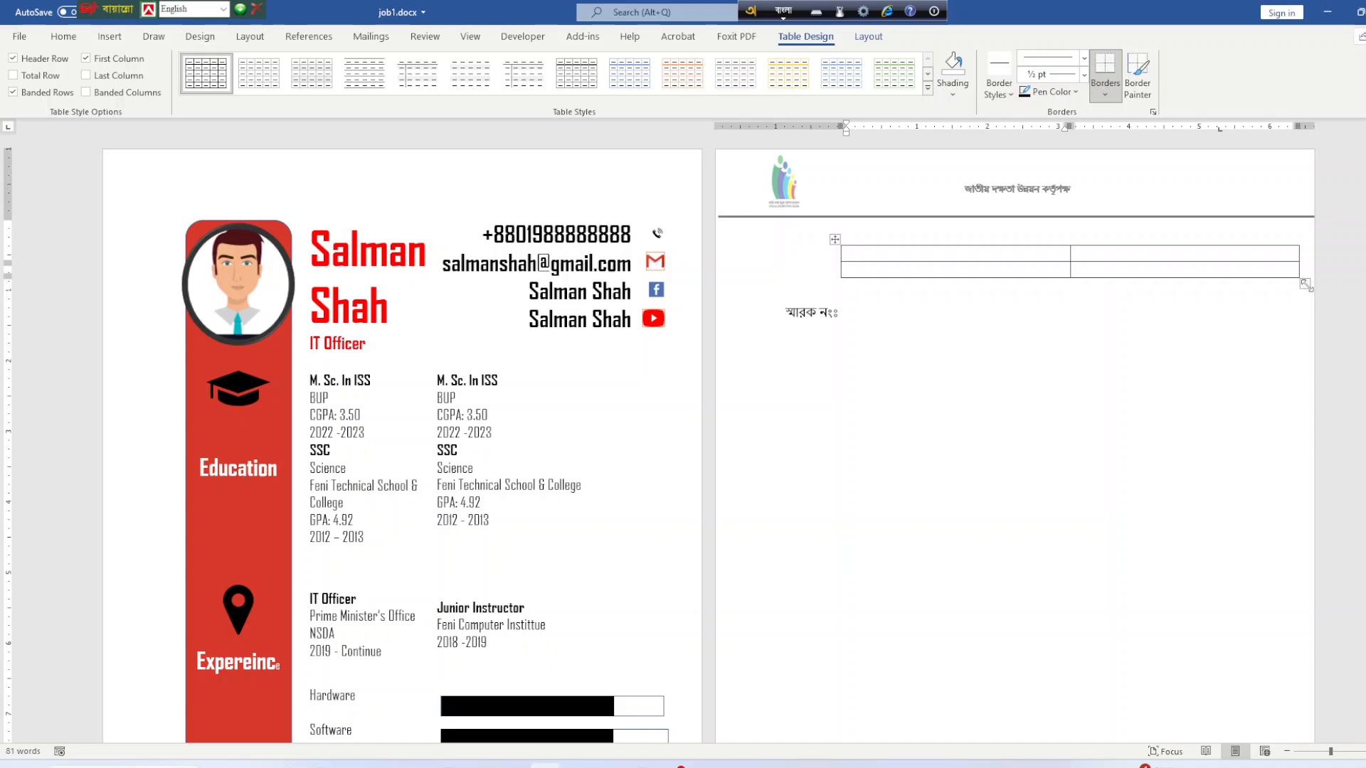
drag(1305, 284, 1062, 279)
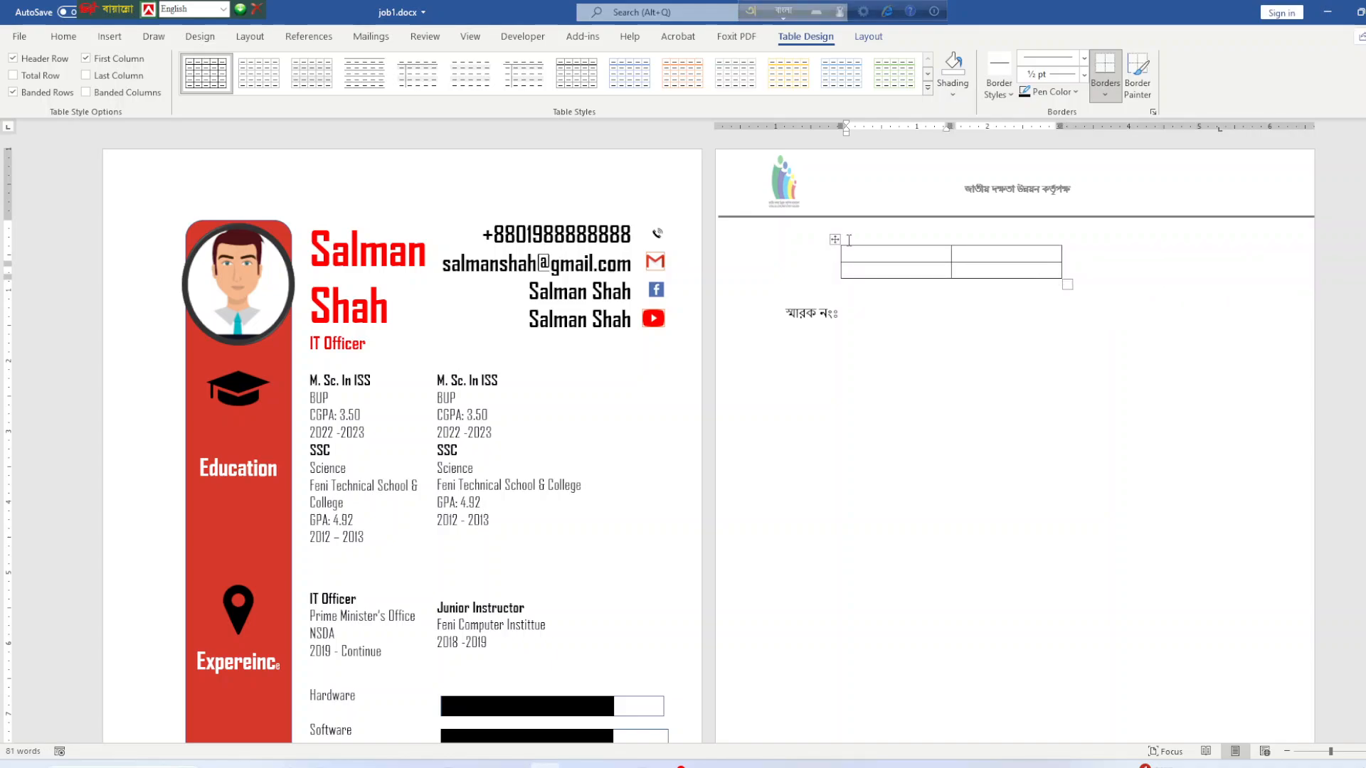
drag(834, 239, 1038, 239)
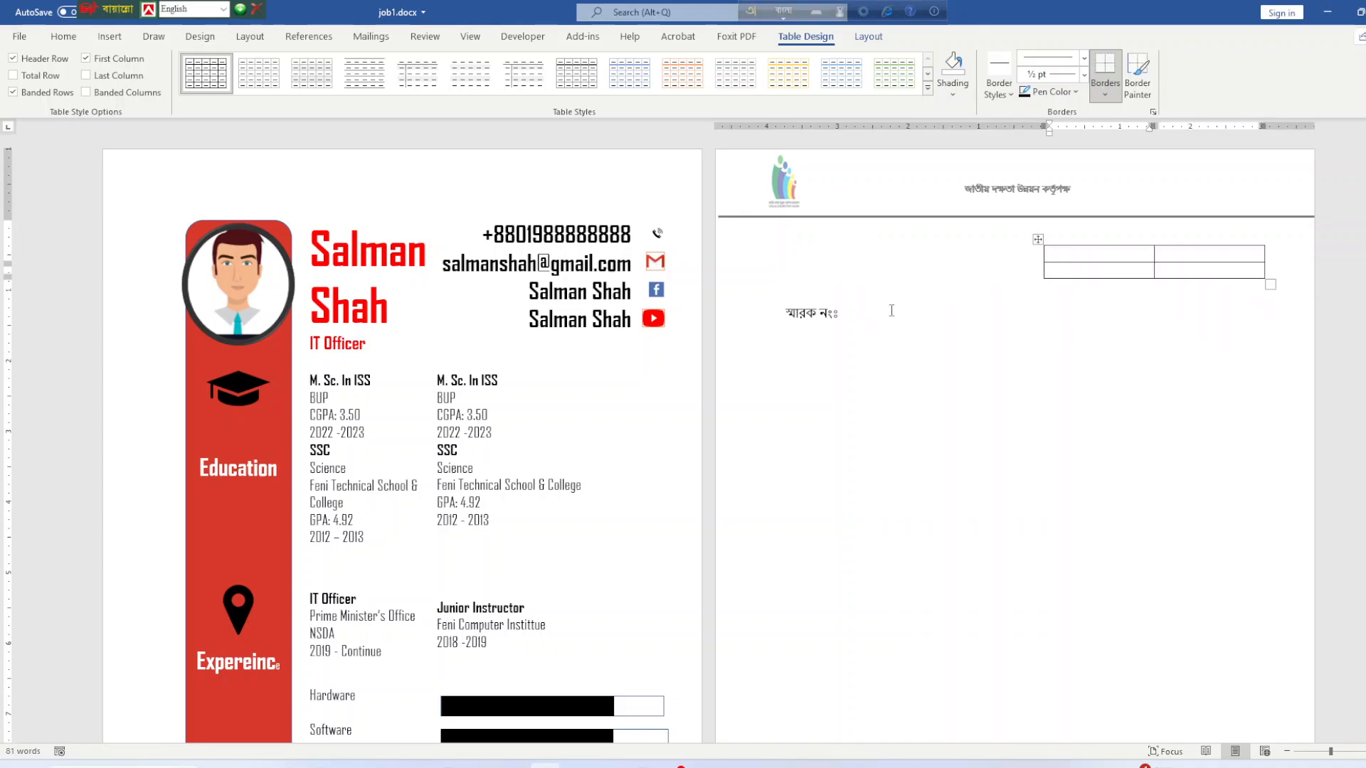
Delete the memo number label line.
click(799, 256)
click(883, 302)
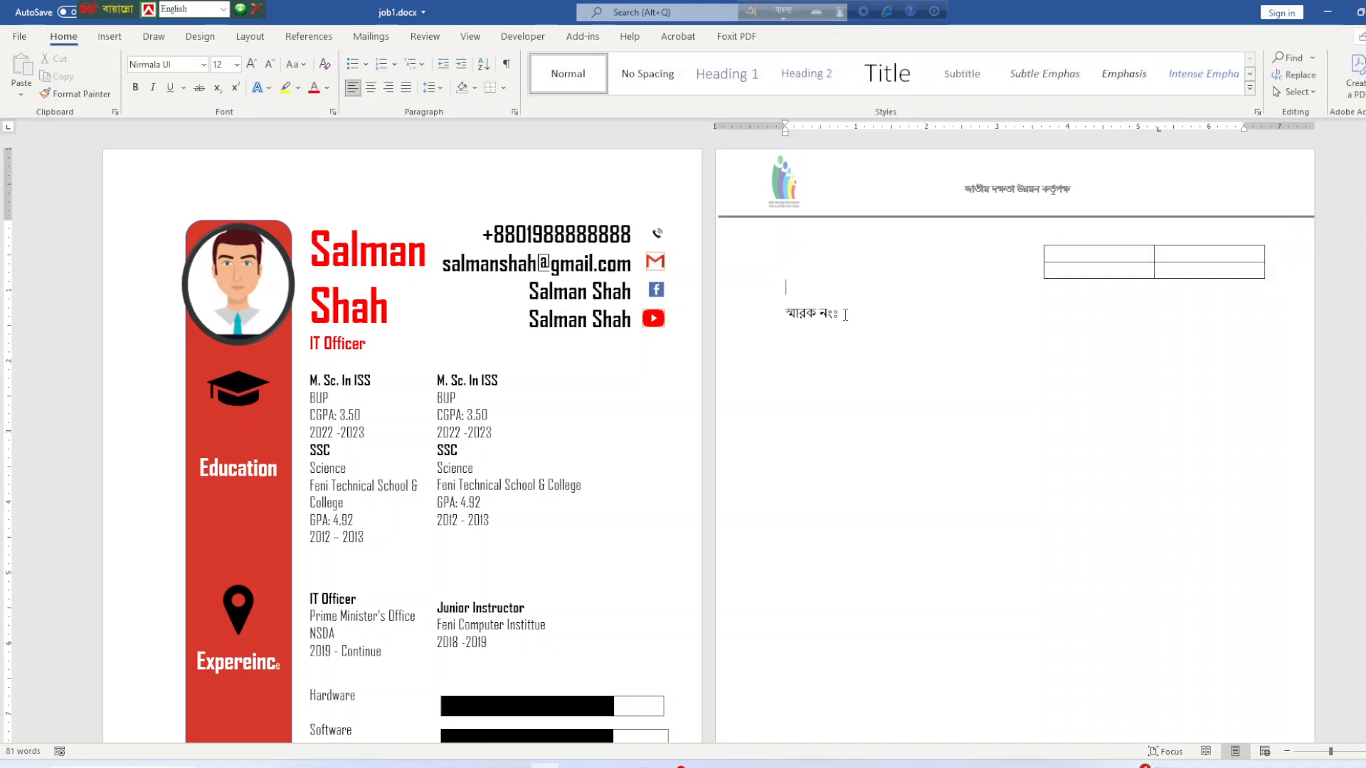
drag(845, 315, 702, 299)
click(889, 314)
key(BackSpace)
key(BackSpace)
key(BackSpace)
key(BackSpace)
key(BackSpace)
key(BackSpace)
key(BackSpace)
key(BackSpace)
key(BackSpace)
Narrow the table further, shift it right, and merge its first-column cells.
click(1037, 239)
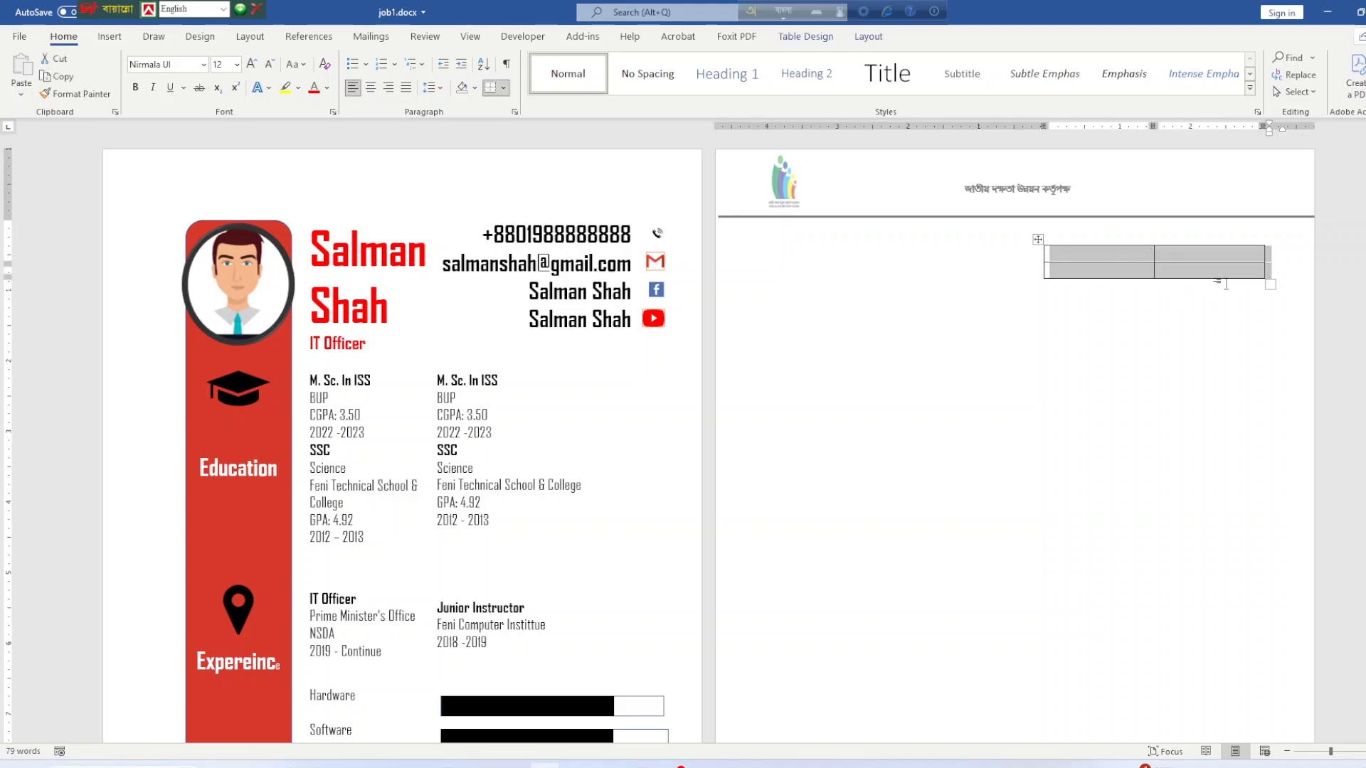
drag(1270, 284, 1204, 283)
click(1093, 257)
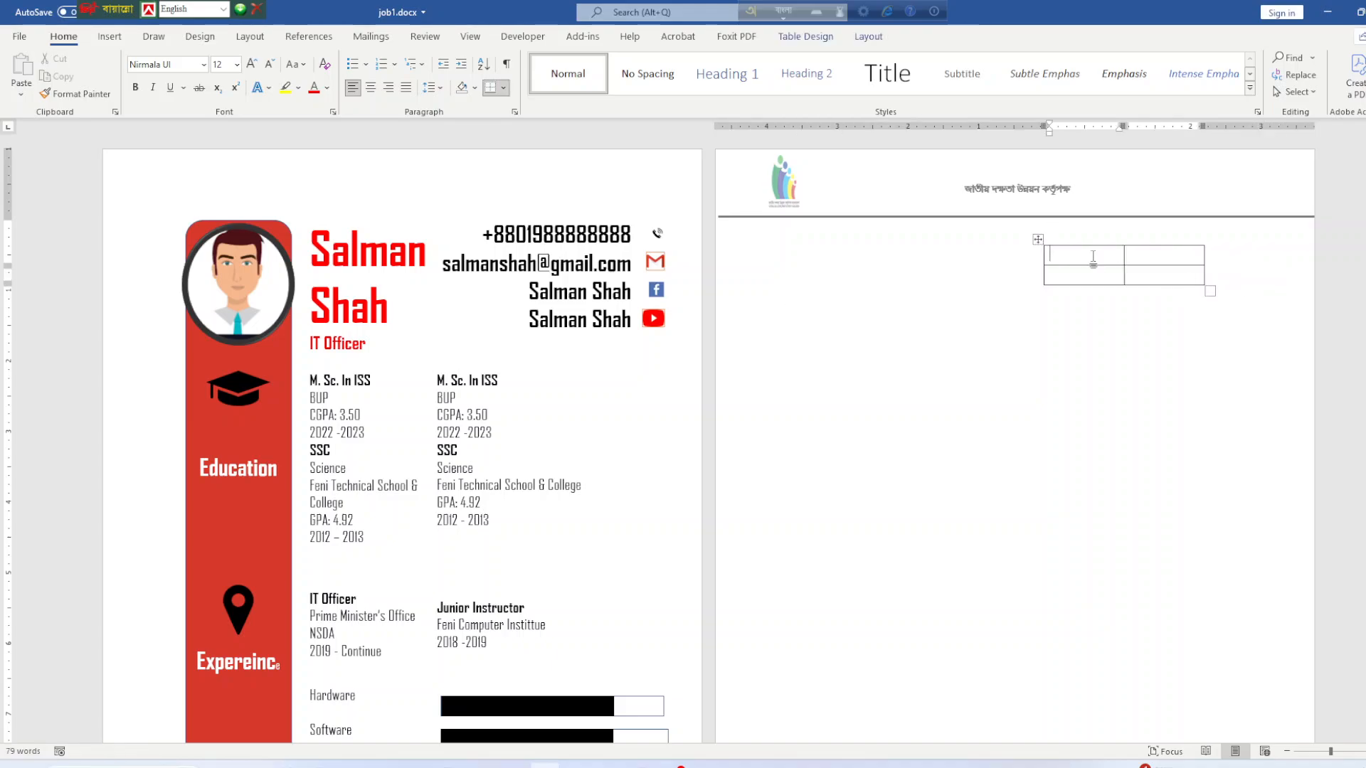
mouse_move(1038, 239)
mouse_down()
mouse_move(1114, 234)
mouse_move(1157, 271)
mouse_up()
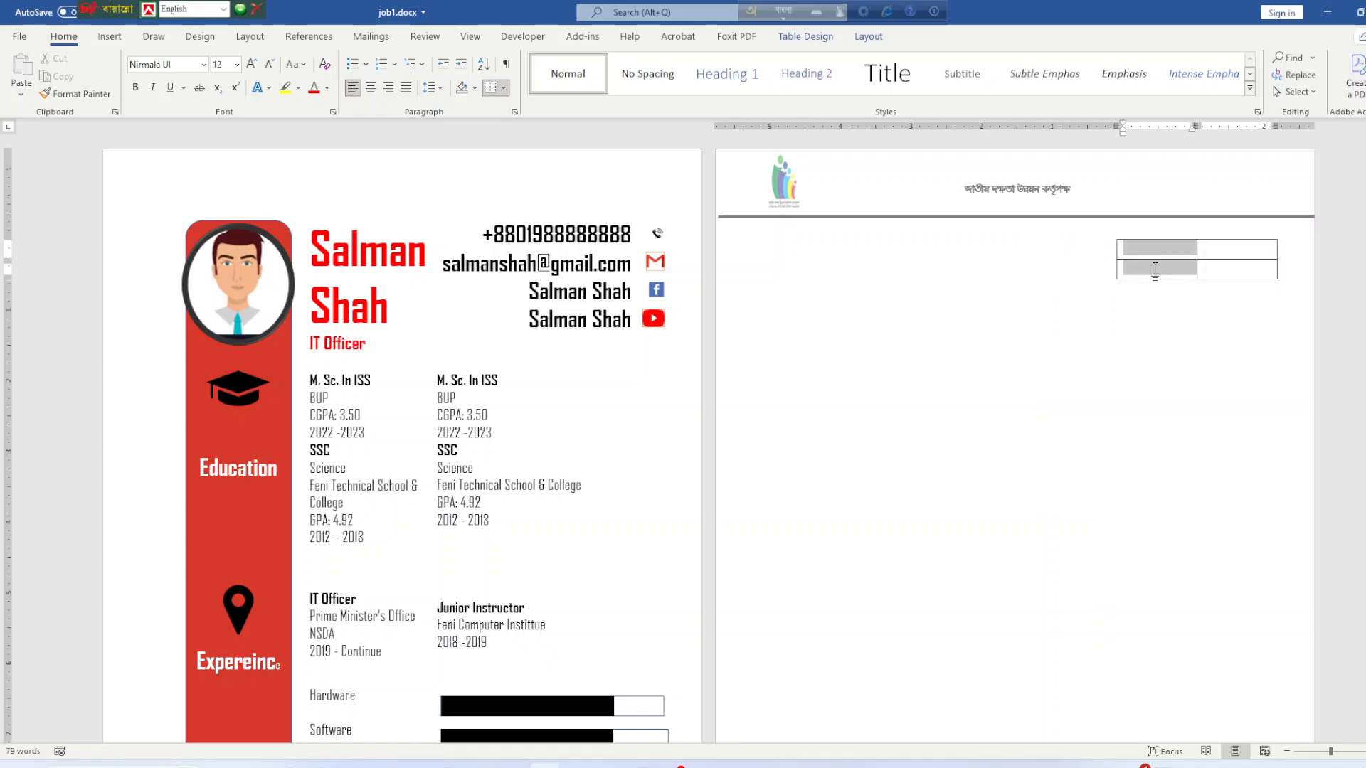
click(809, 38)
click(869, 36)
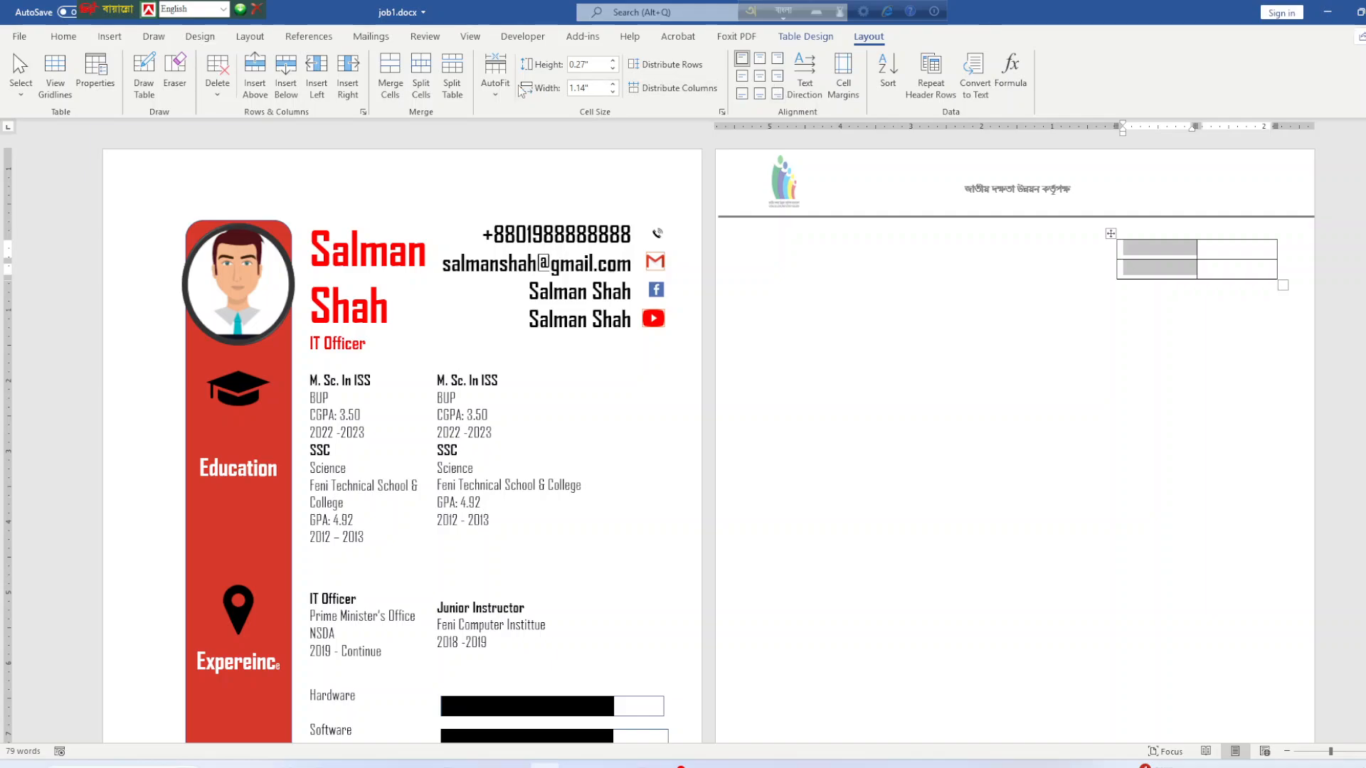
click(392, 92)
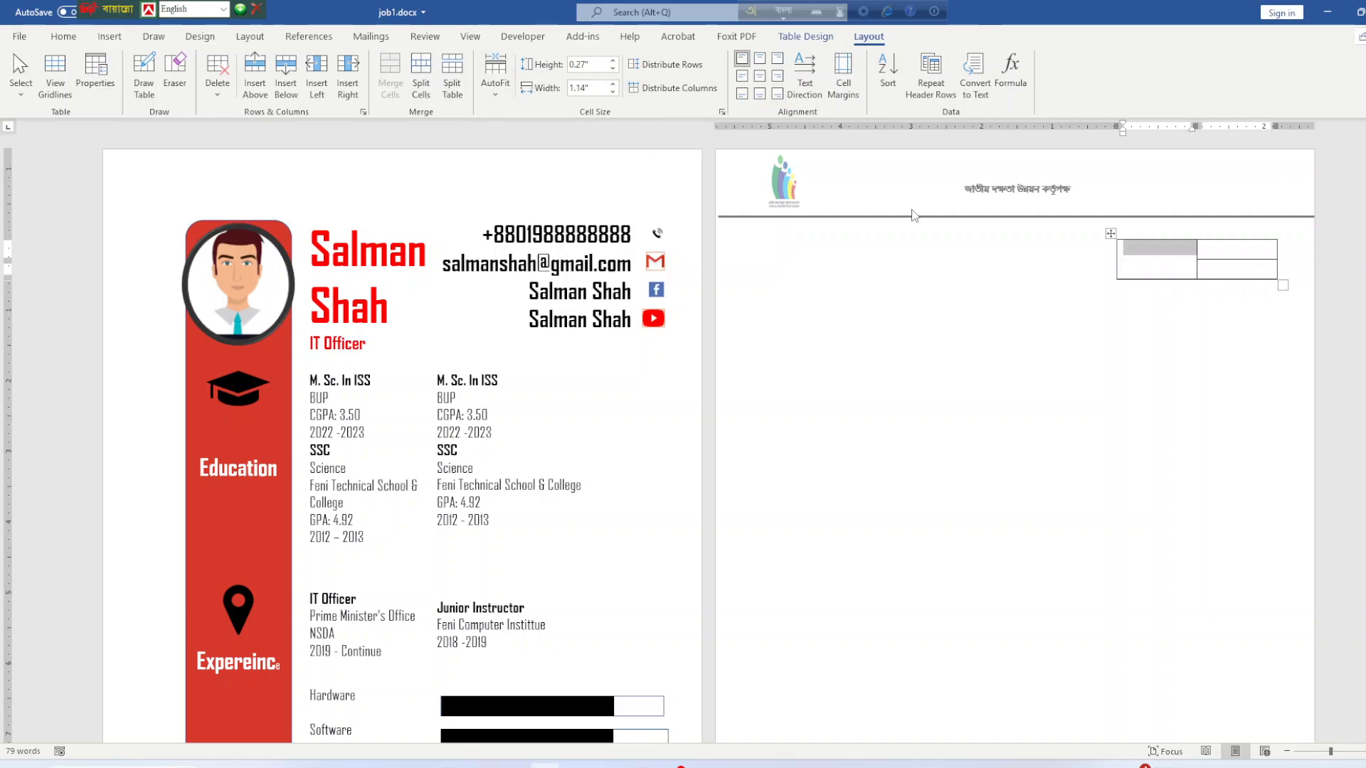
Centre the merged cell's content and type 'তারিখ' in it.
click(1142, 261)
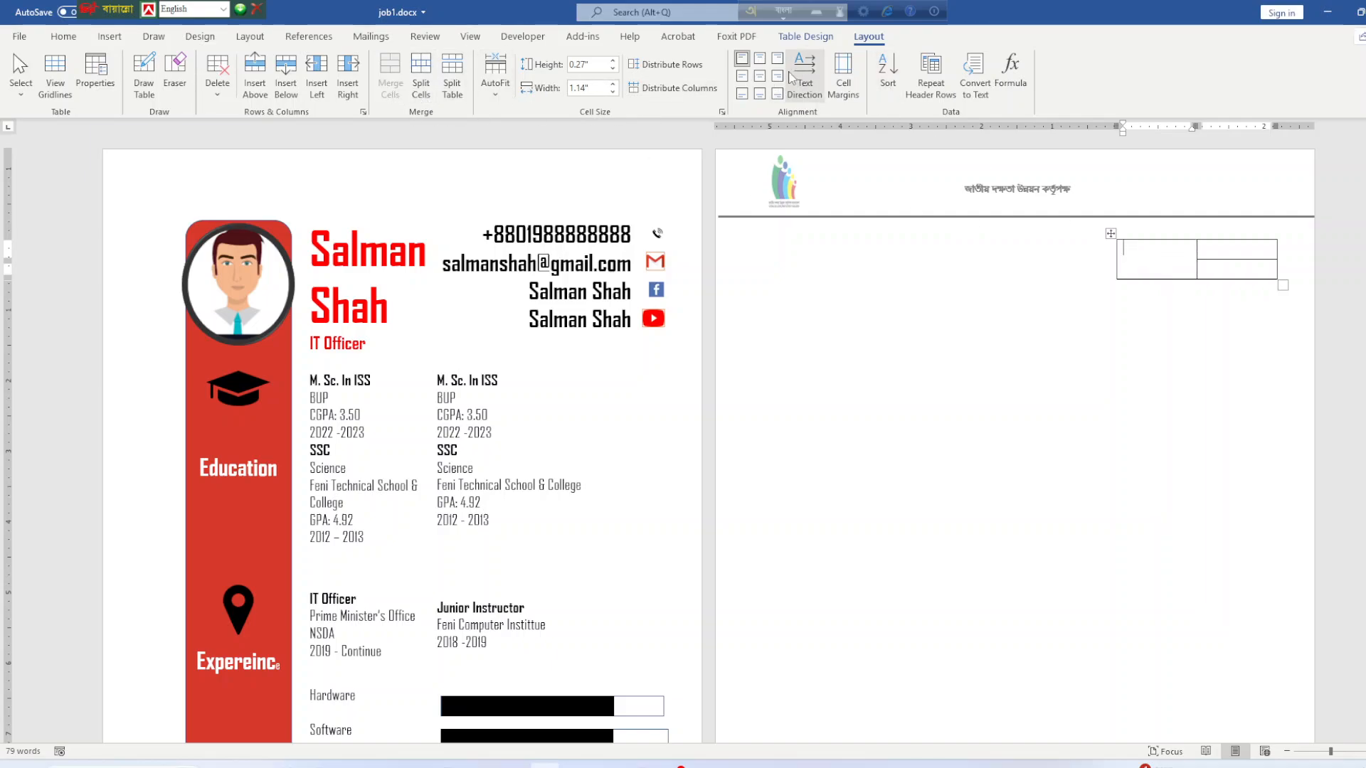
click(759, 76)
click(1196, 276)
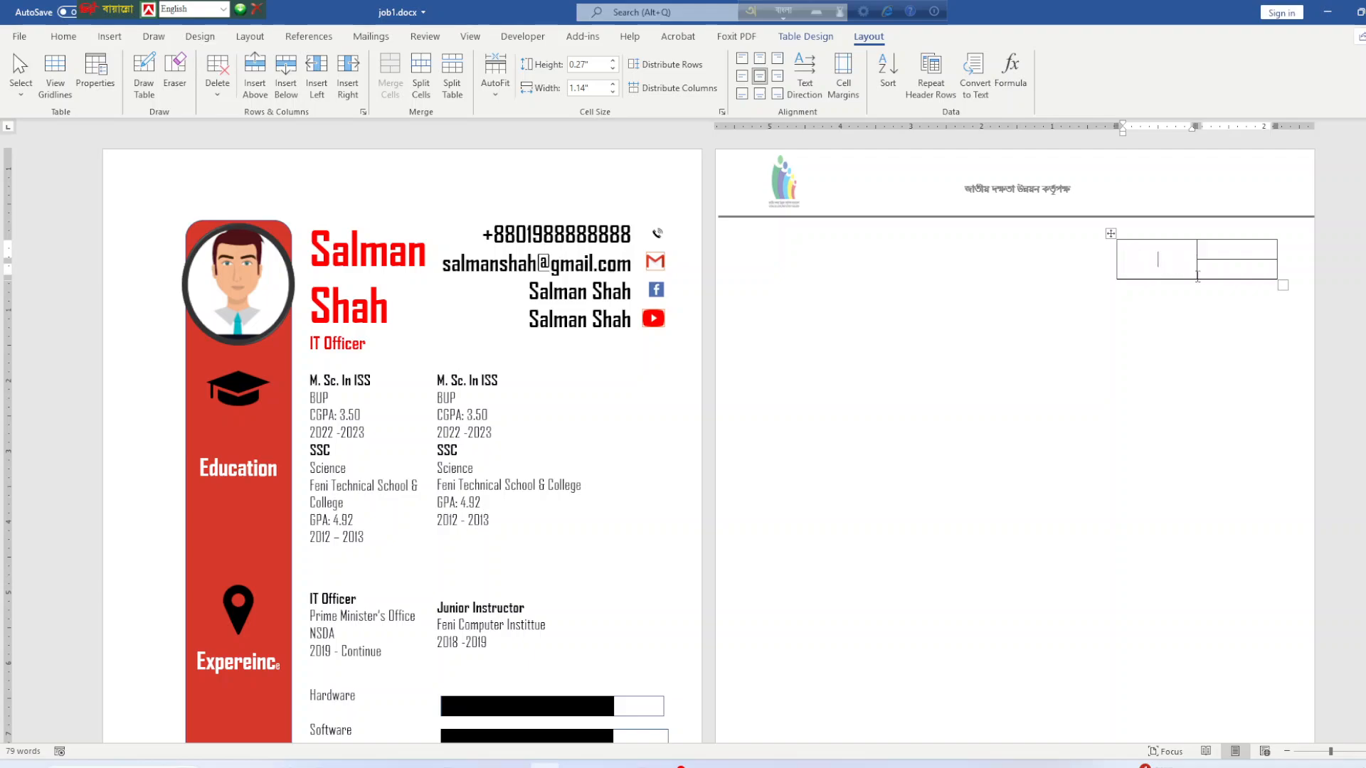
text(tarik)
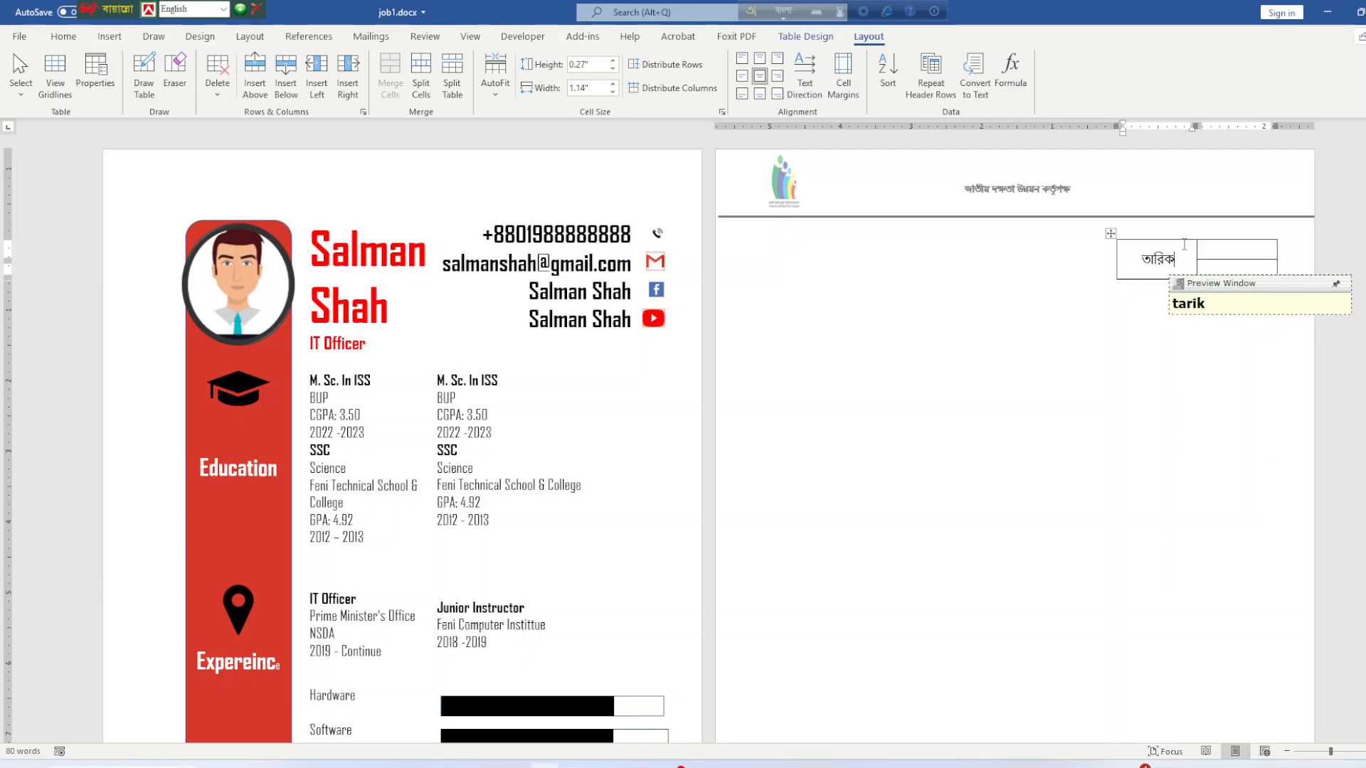
text(h)
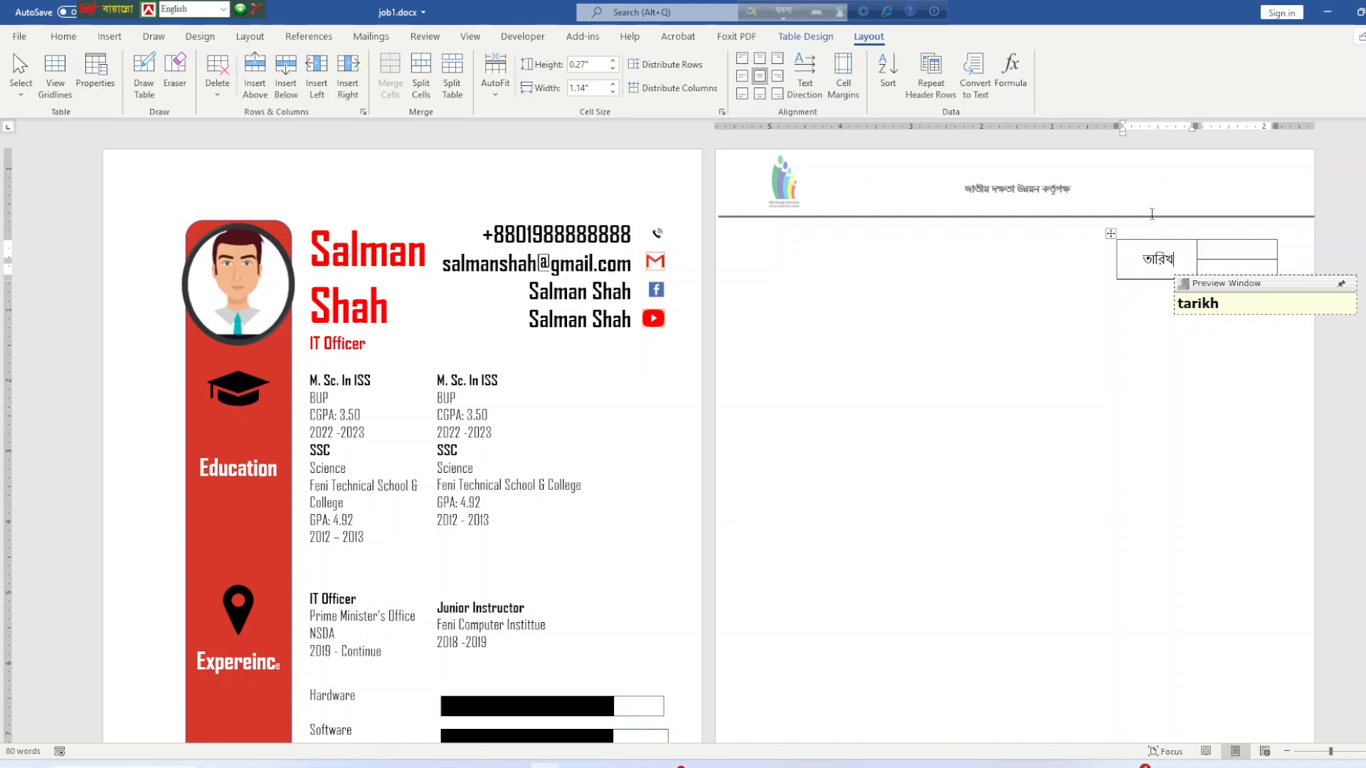
Enter the date '২০ শে ভাদ্র ১৪৩১' in the upper-right cell, widening its column.
click(1235, 247)
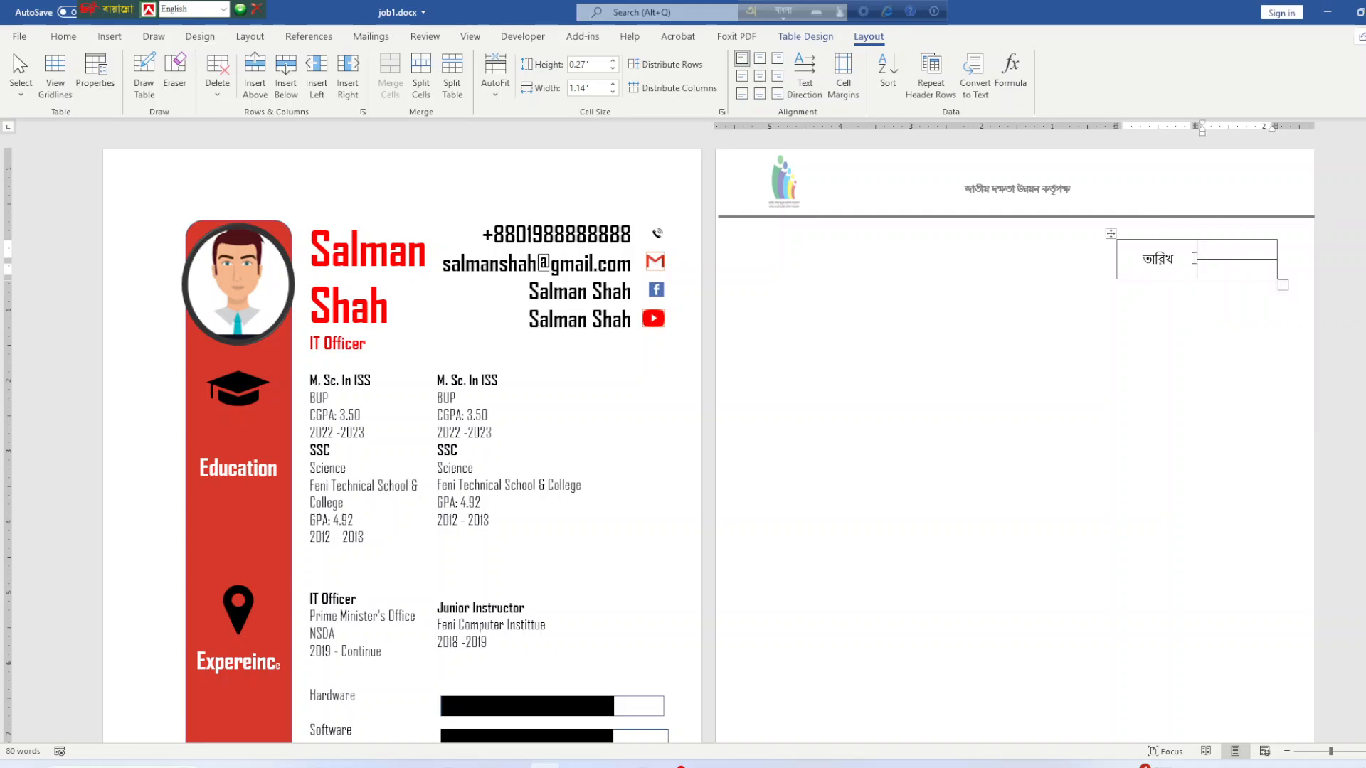
drag(1197, 254, 1179, 258)
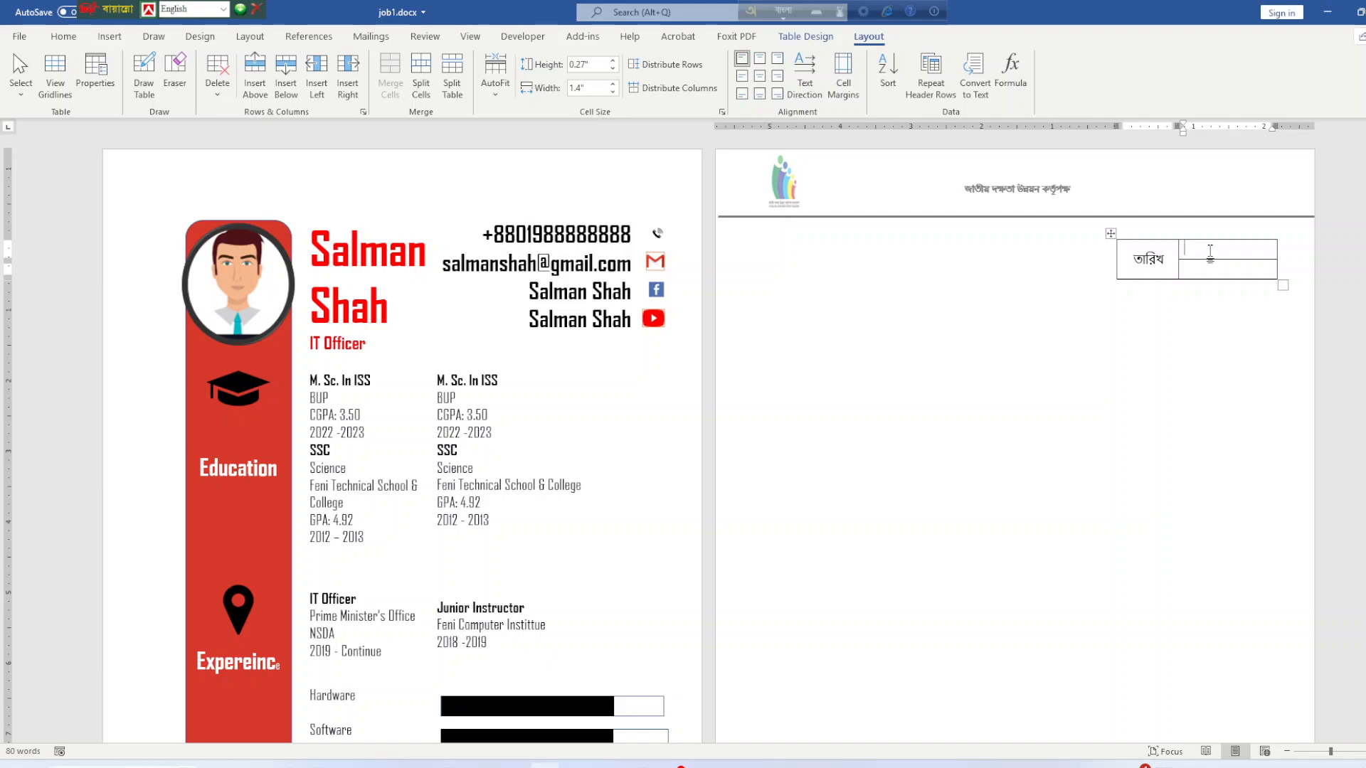
text(1)
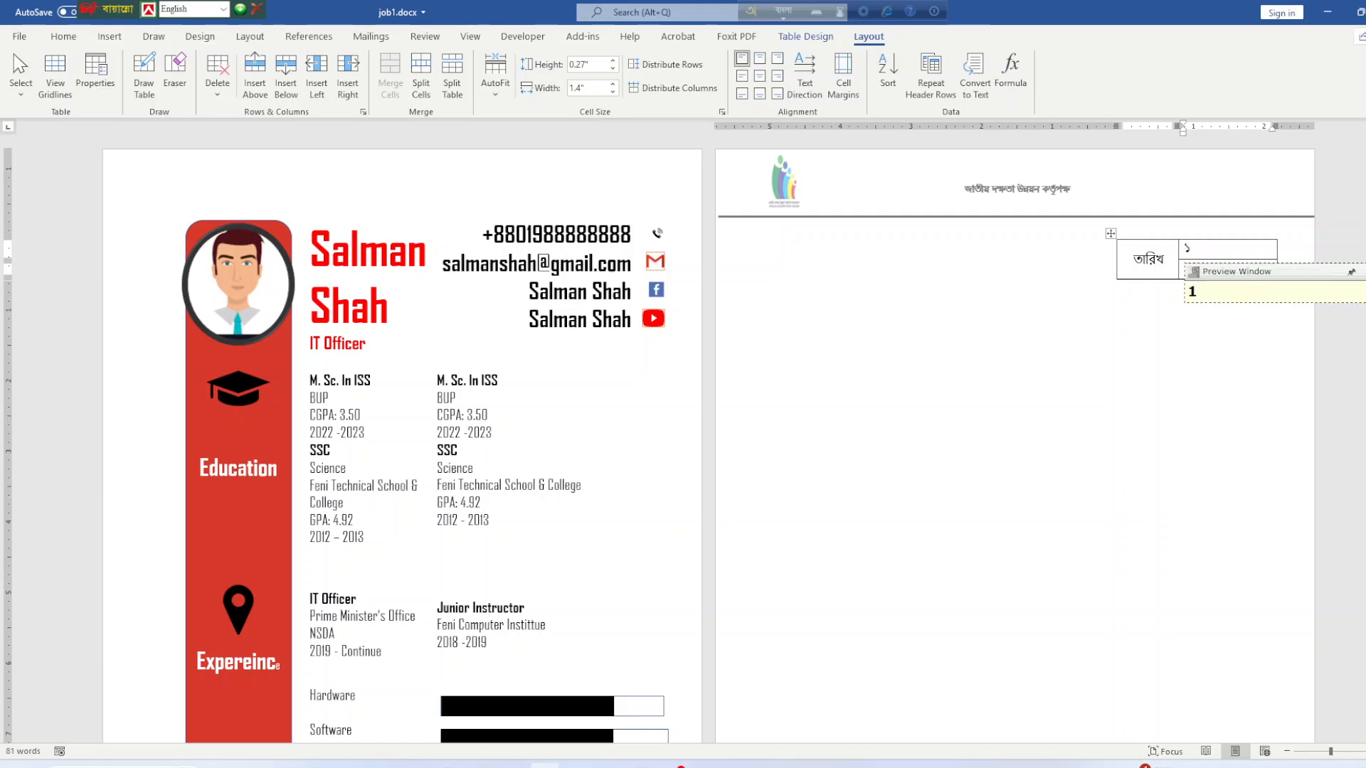
text(2)
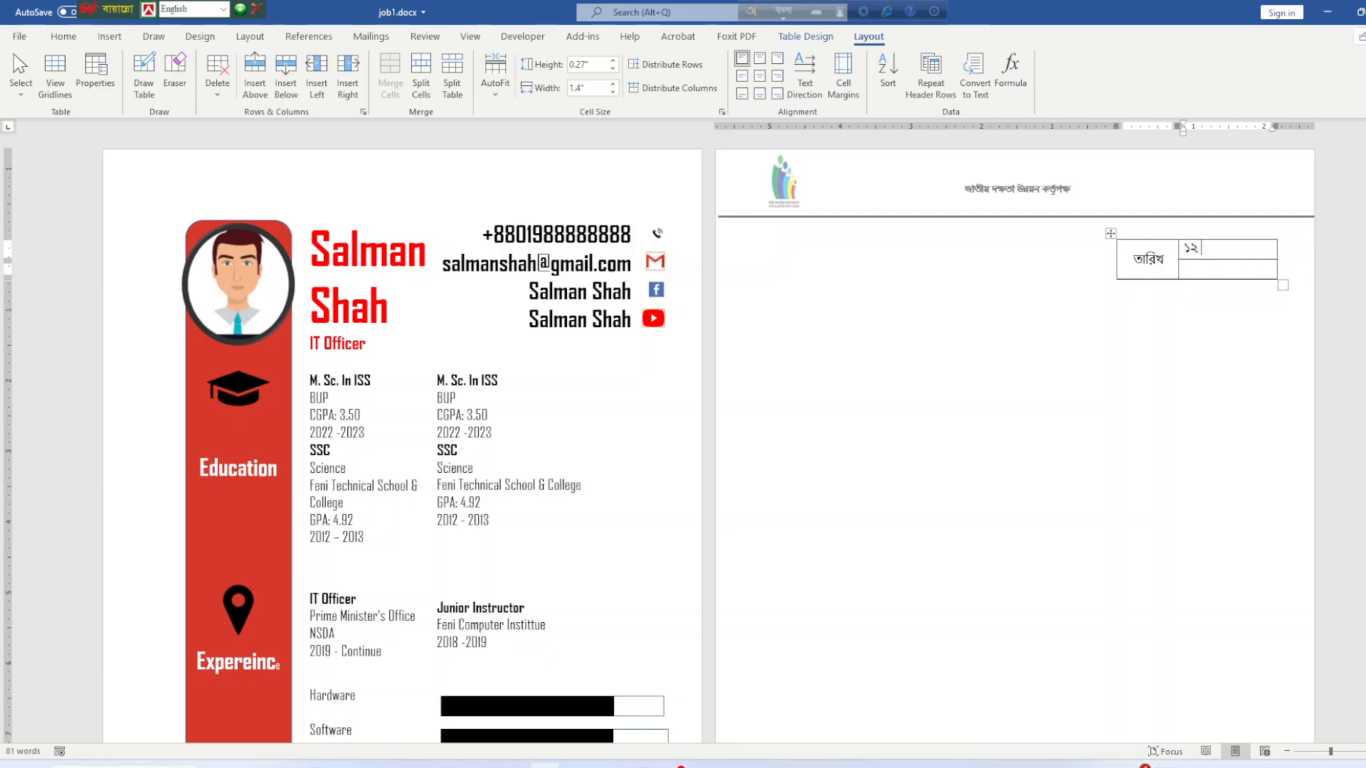
key(BackSpace)
key(BackSpace)
key(BackSpace)
text(20)
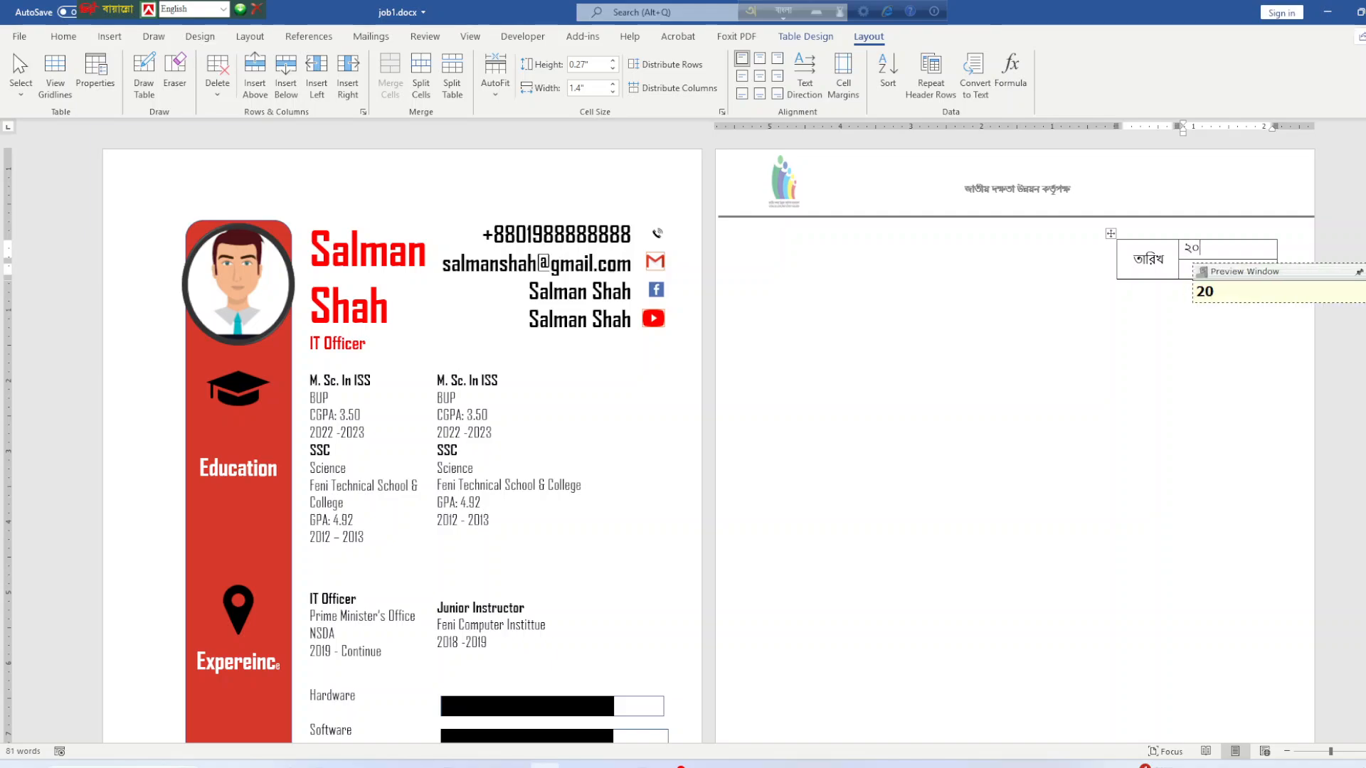
text( she)
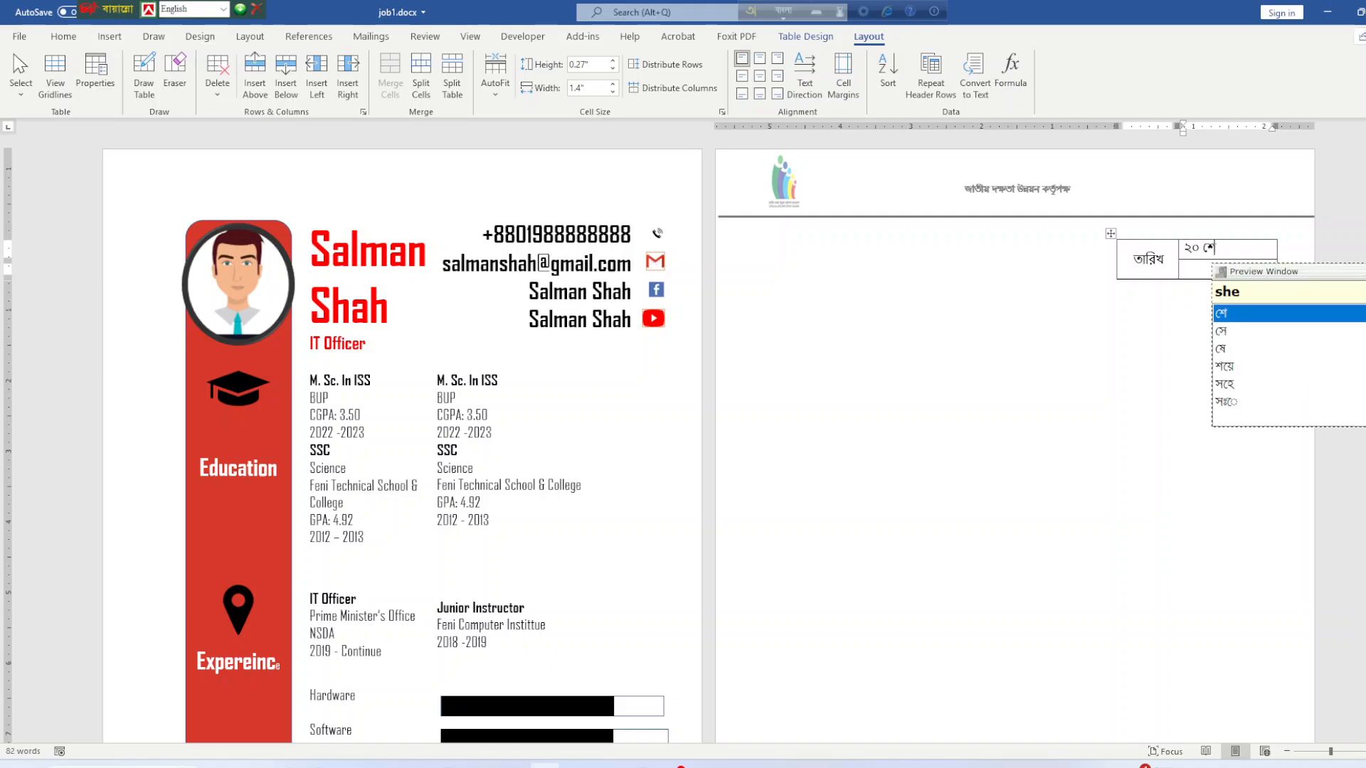
text( vard)
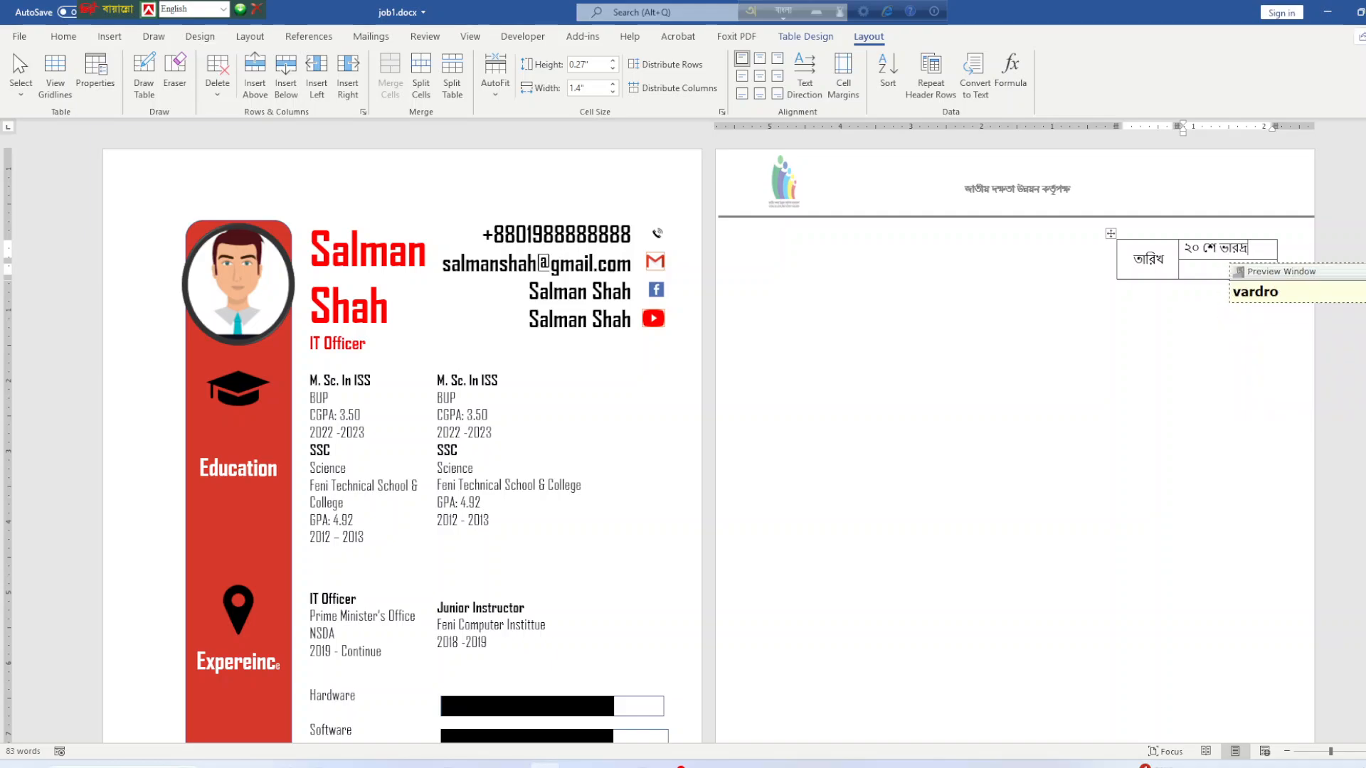
key(Left)
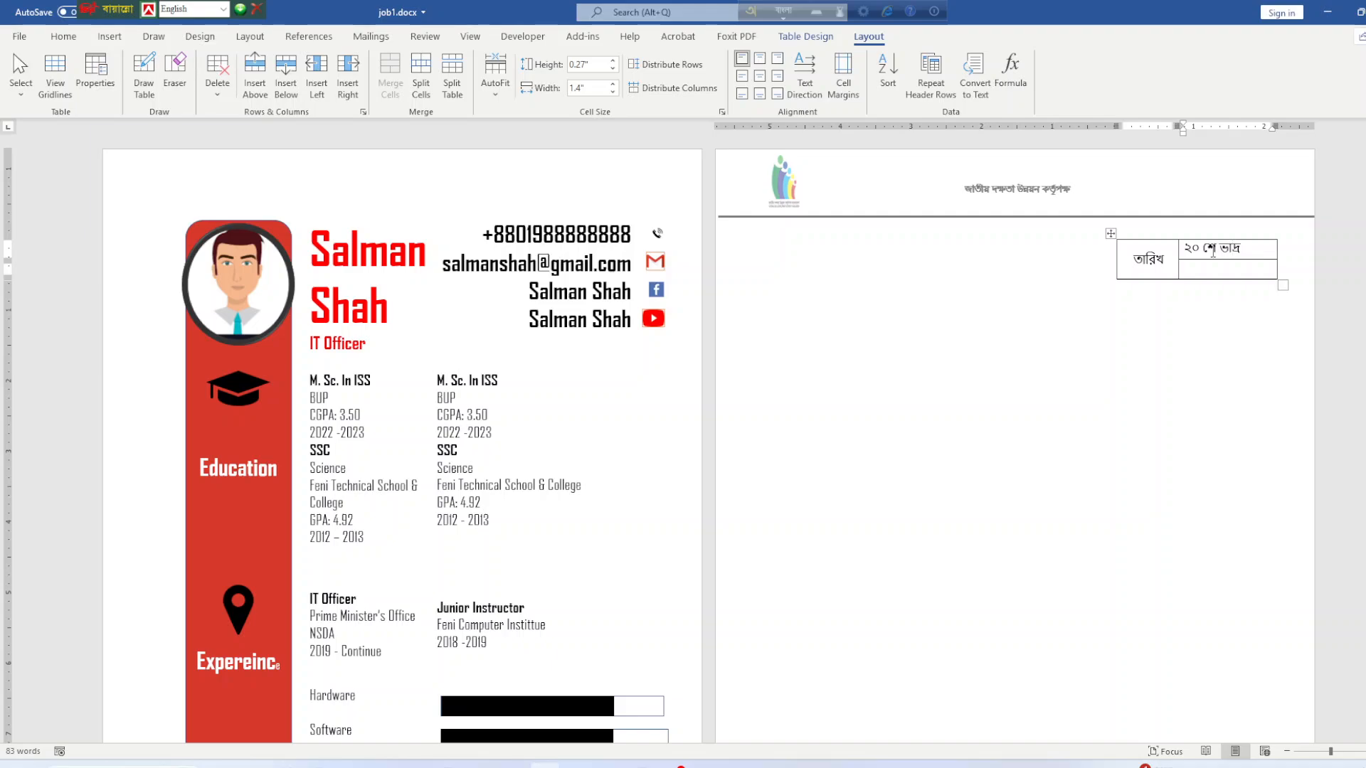
text(14)
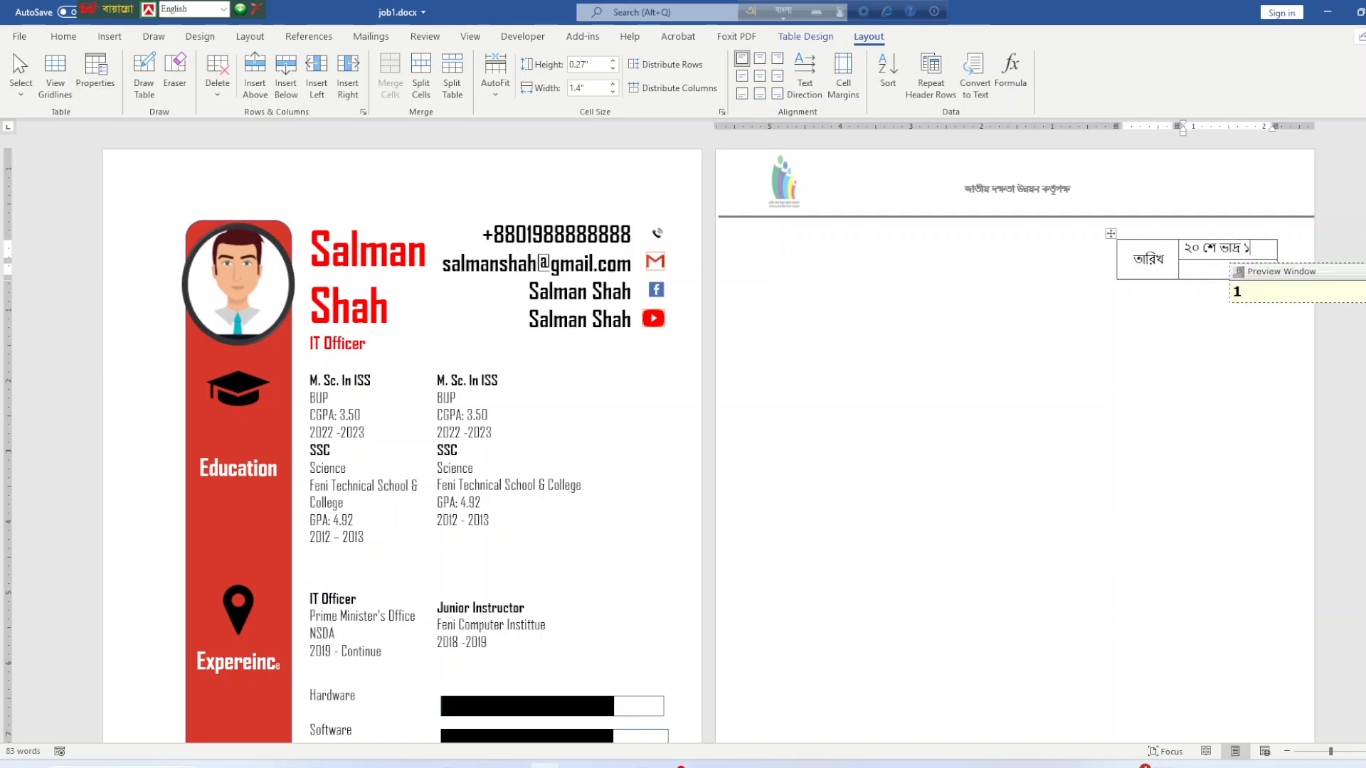
text(31)
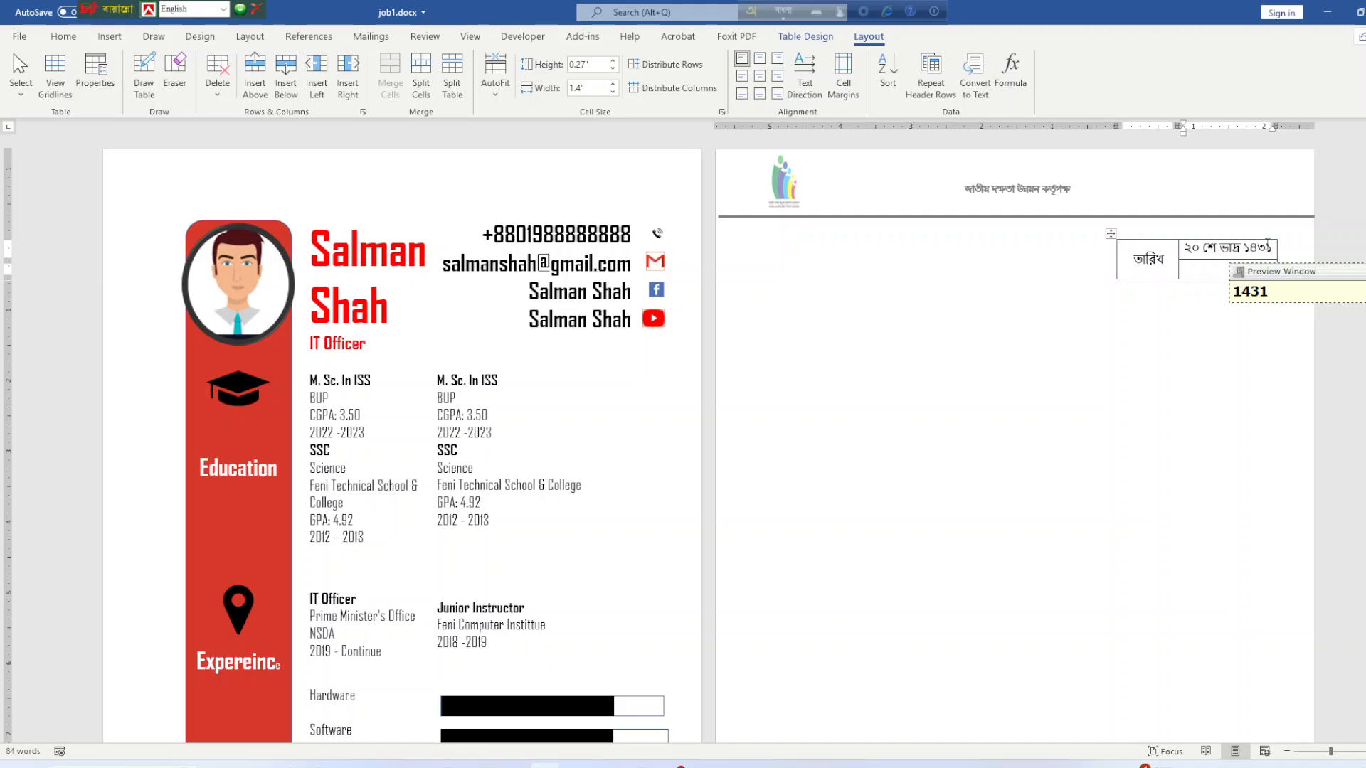
click(1210, 271)
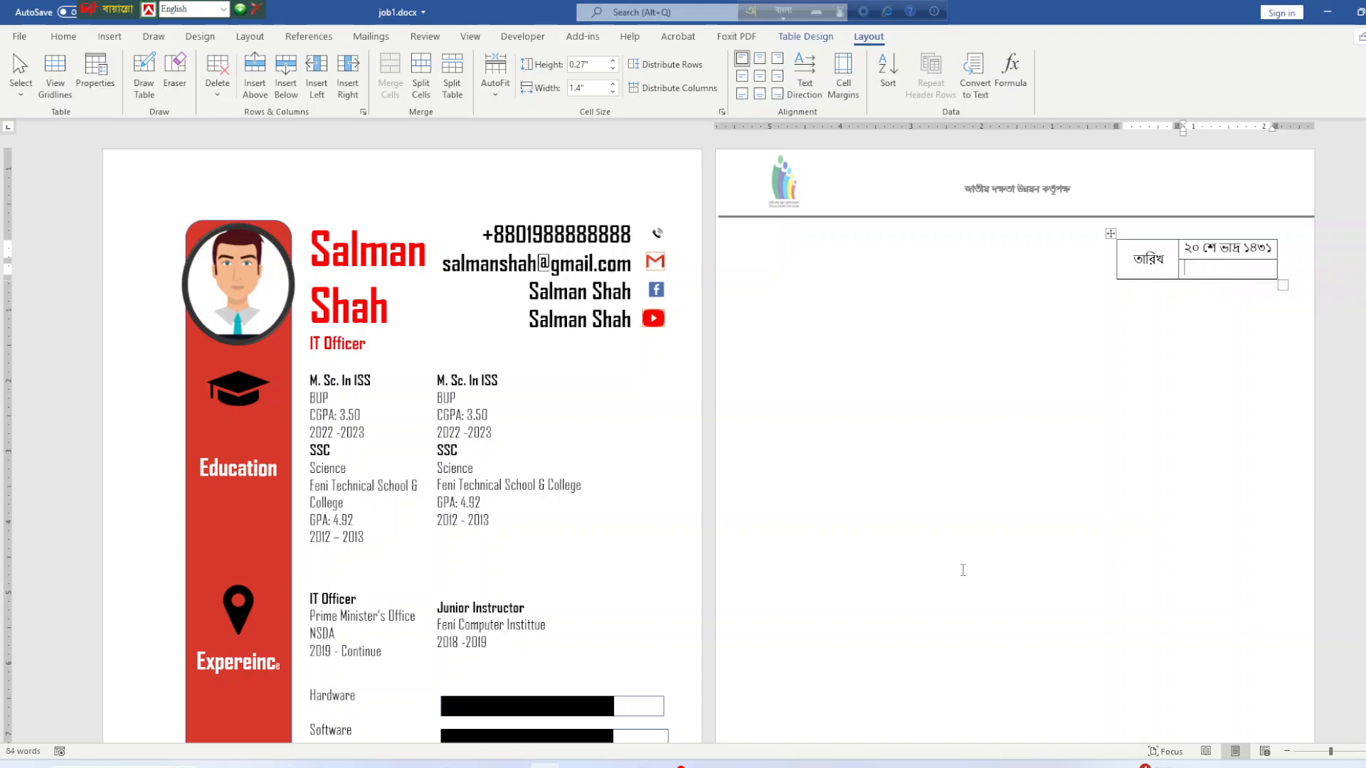
Remove all borders from the date table.
click(1110, 234)
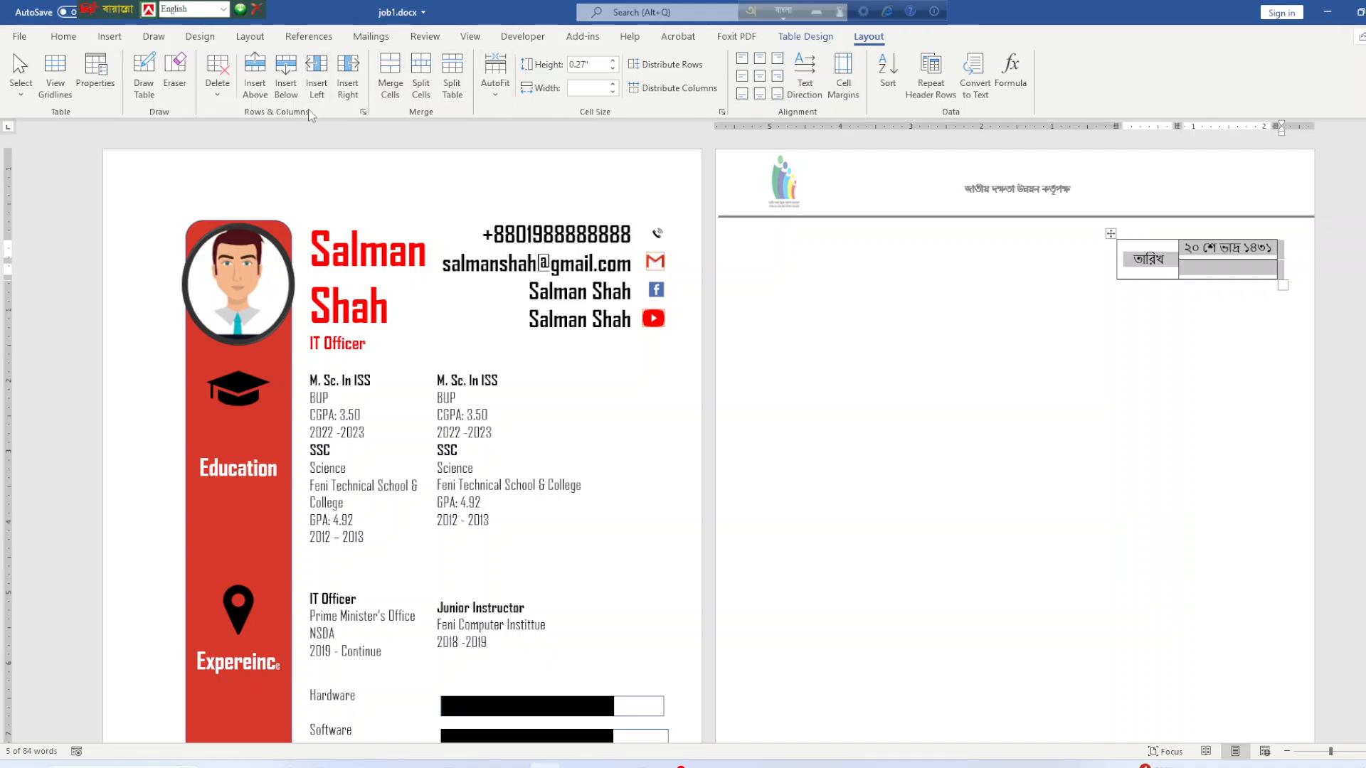
click(805, 37)
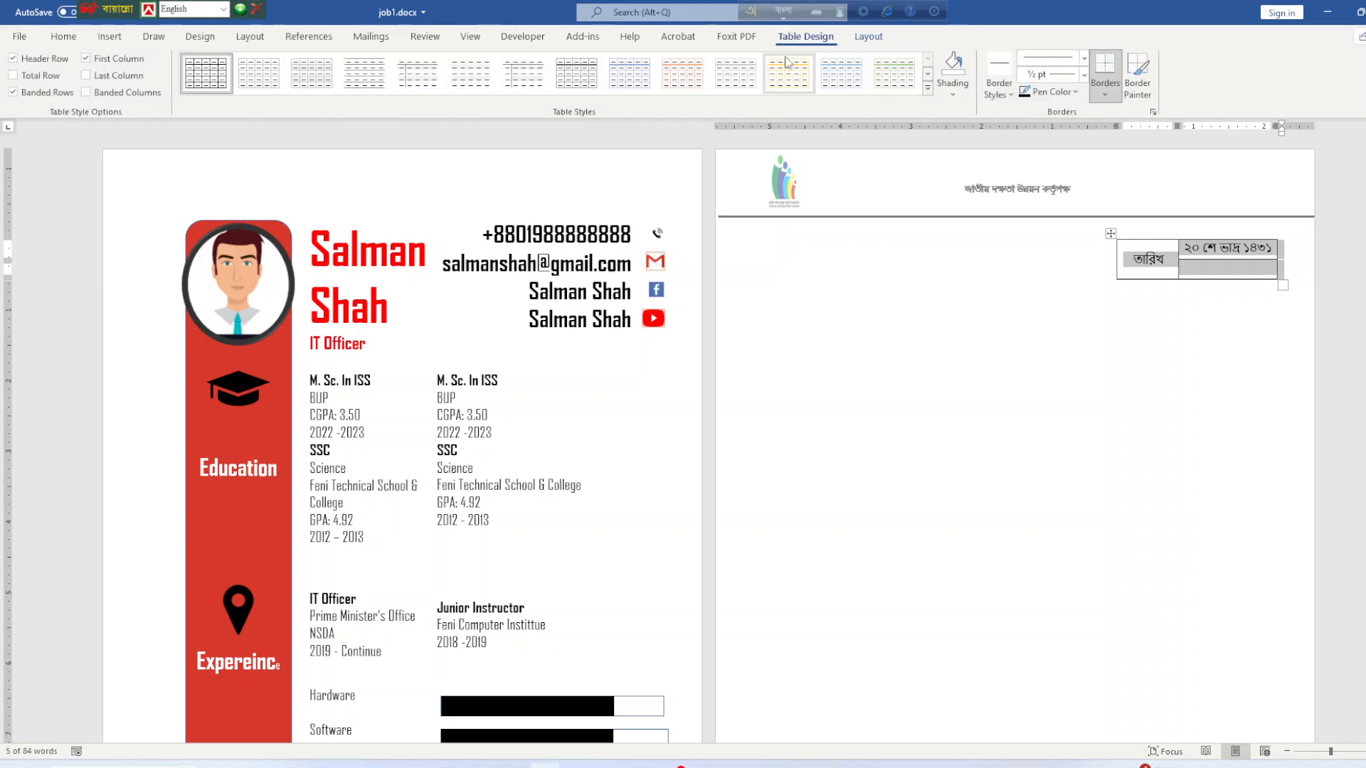
click(1105, 89)
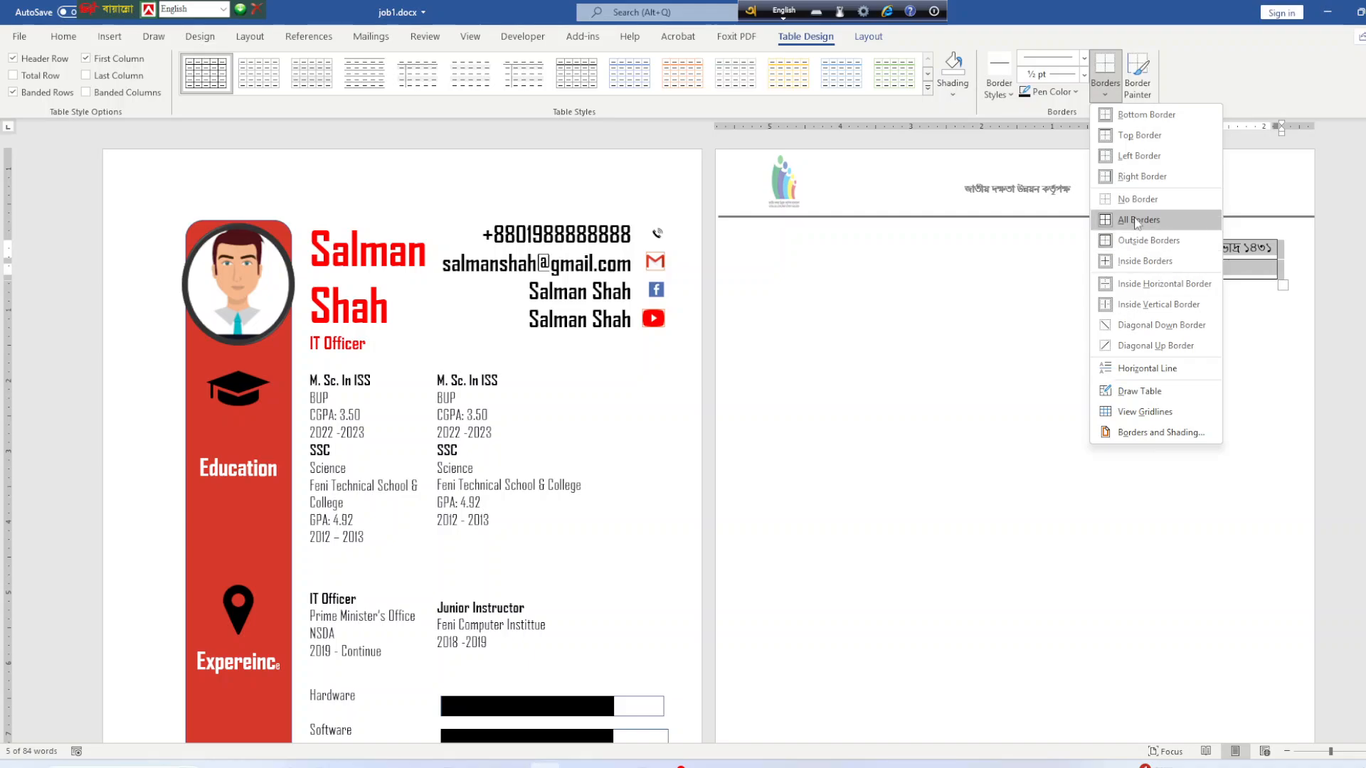
click(1147, 202)
click(1203, 359)
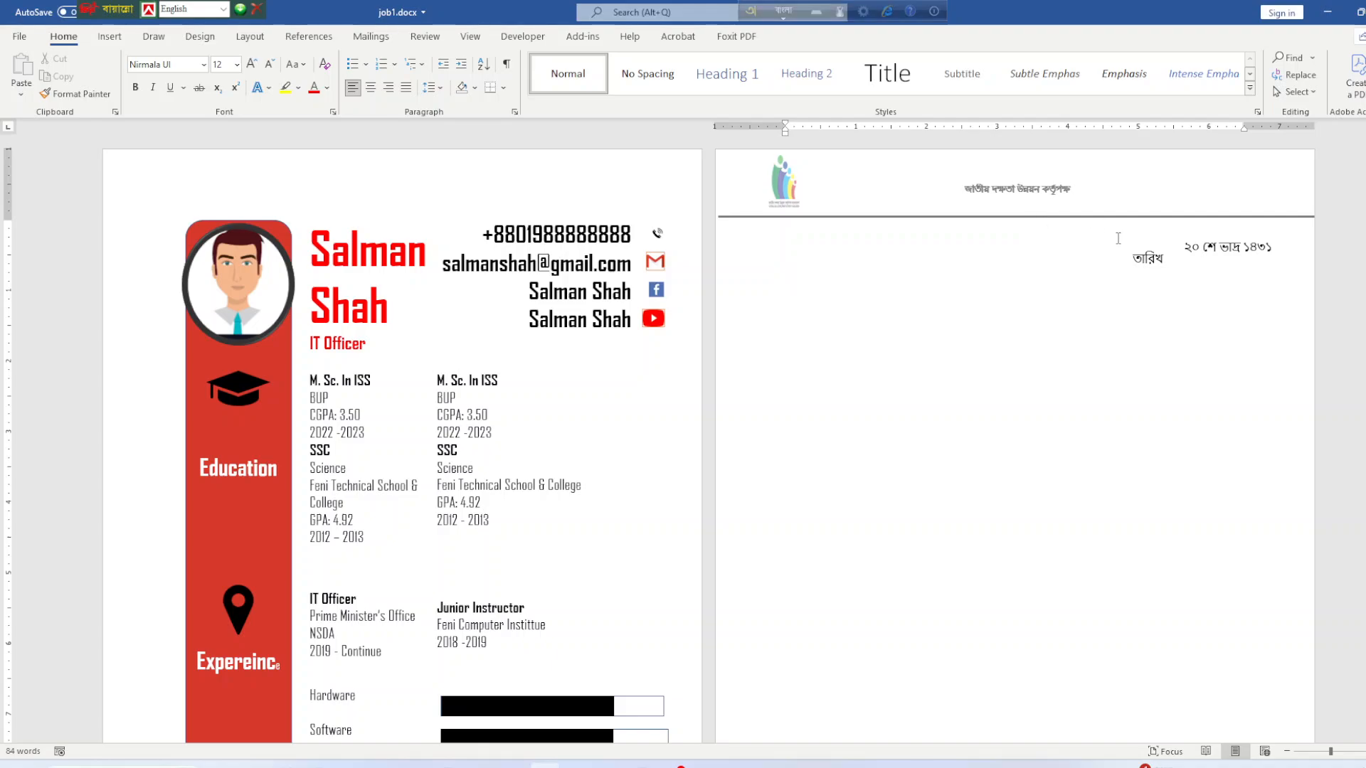
Add a bottom border under the Bengali date cell.
click(1174, 251)
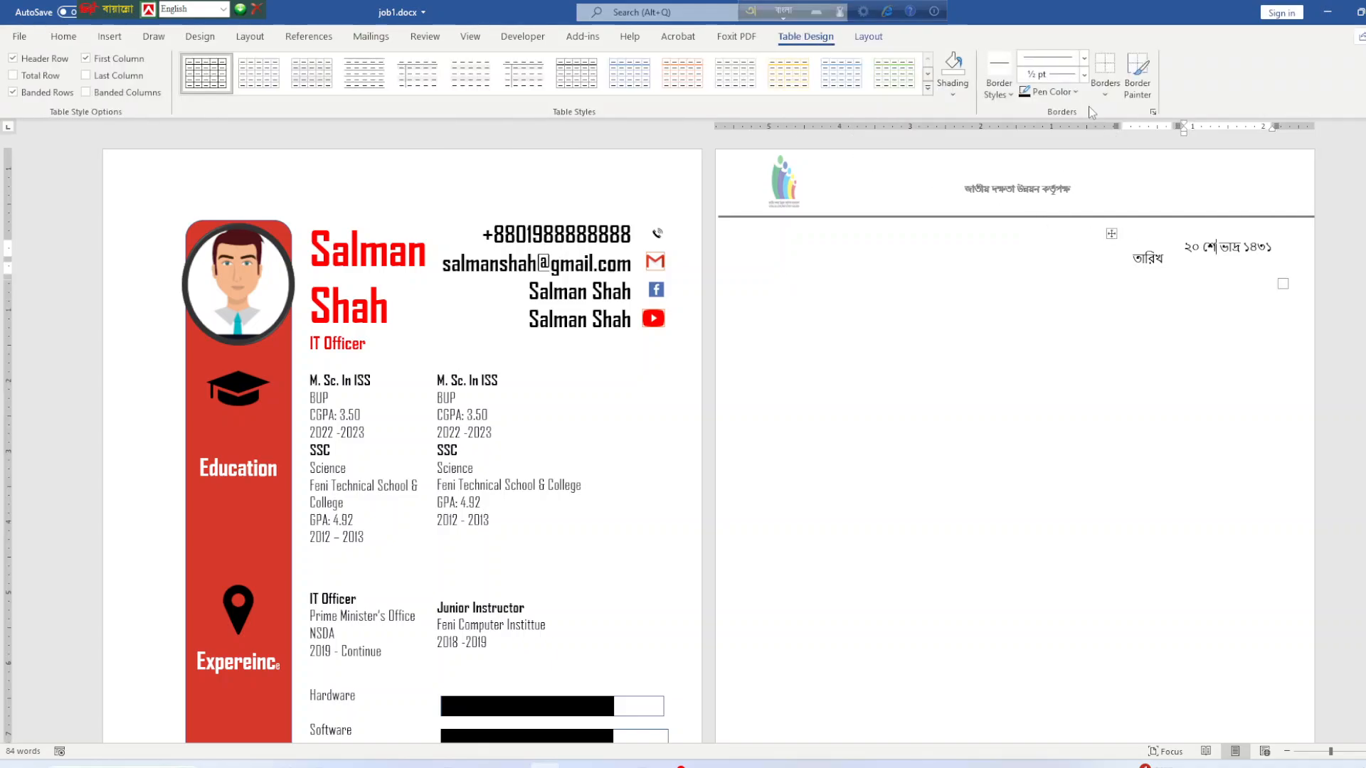
click(1105, 95)
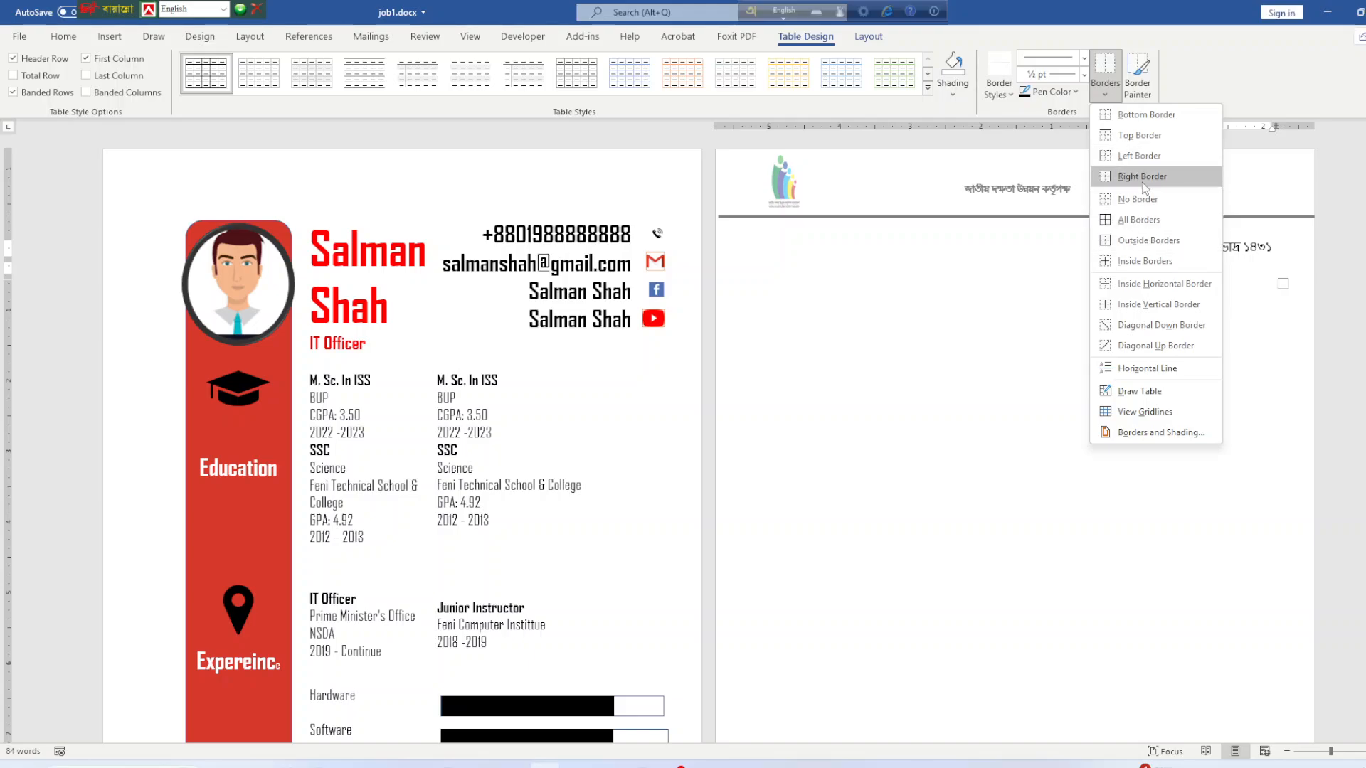
click(1144, 114)
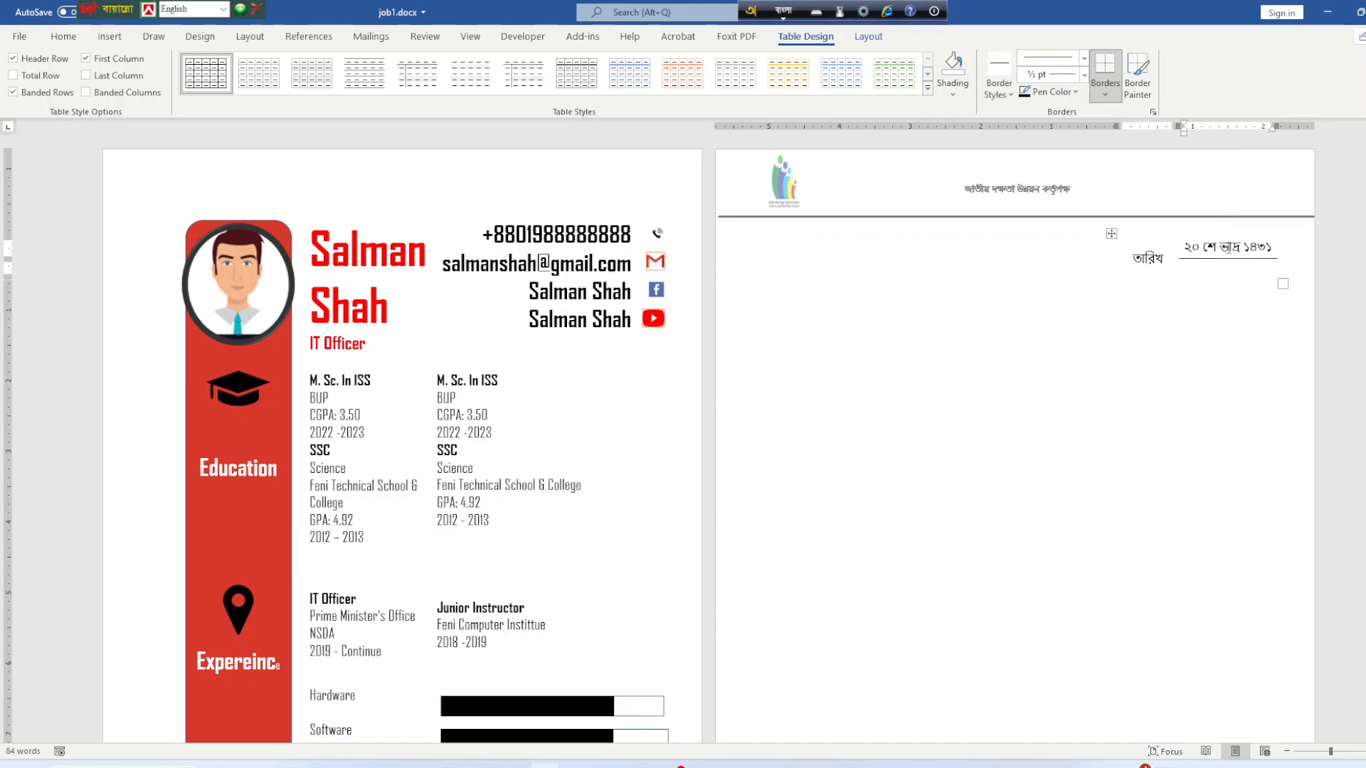
click(1205, 264)
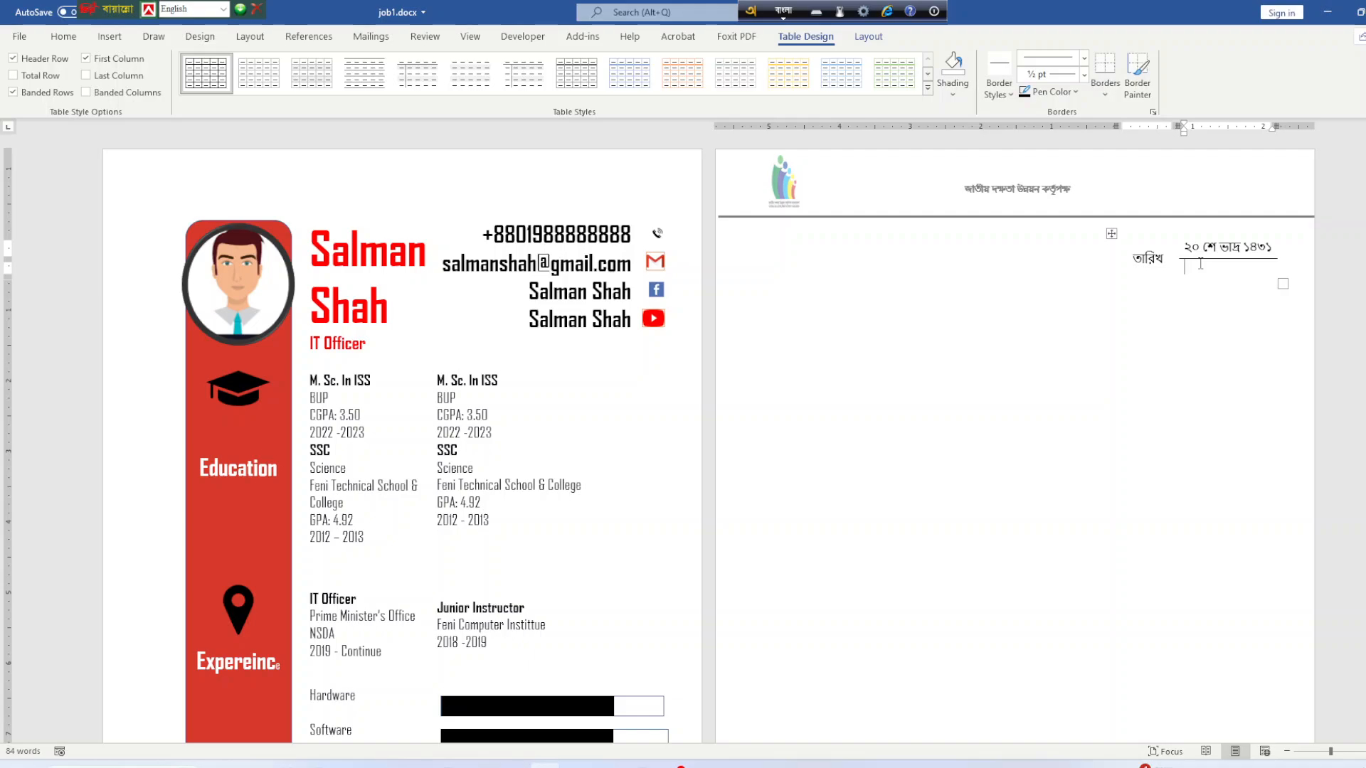
Type '১৪ সেপ্টেম্বর' in the cell below the Bengali date using Avro phonetic.
text(14)
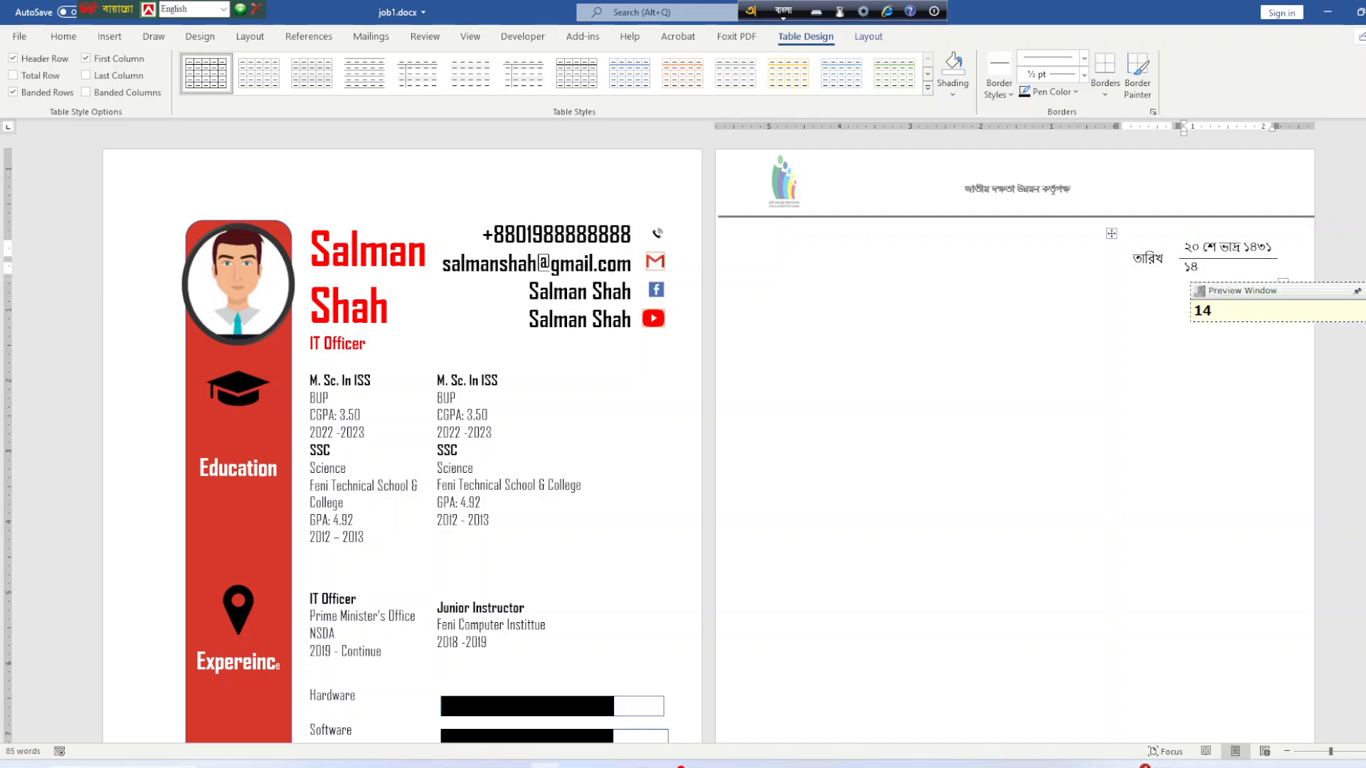
text( se)
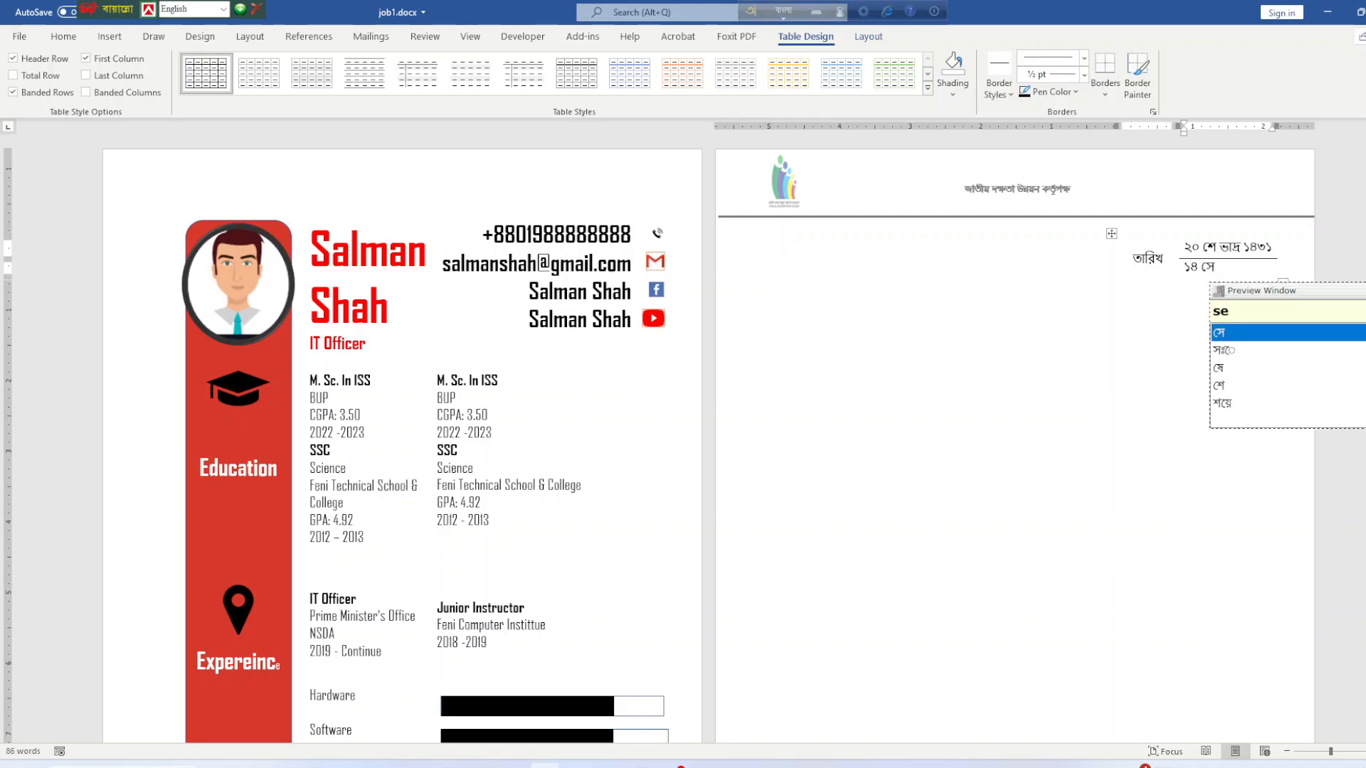
text(ptem)
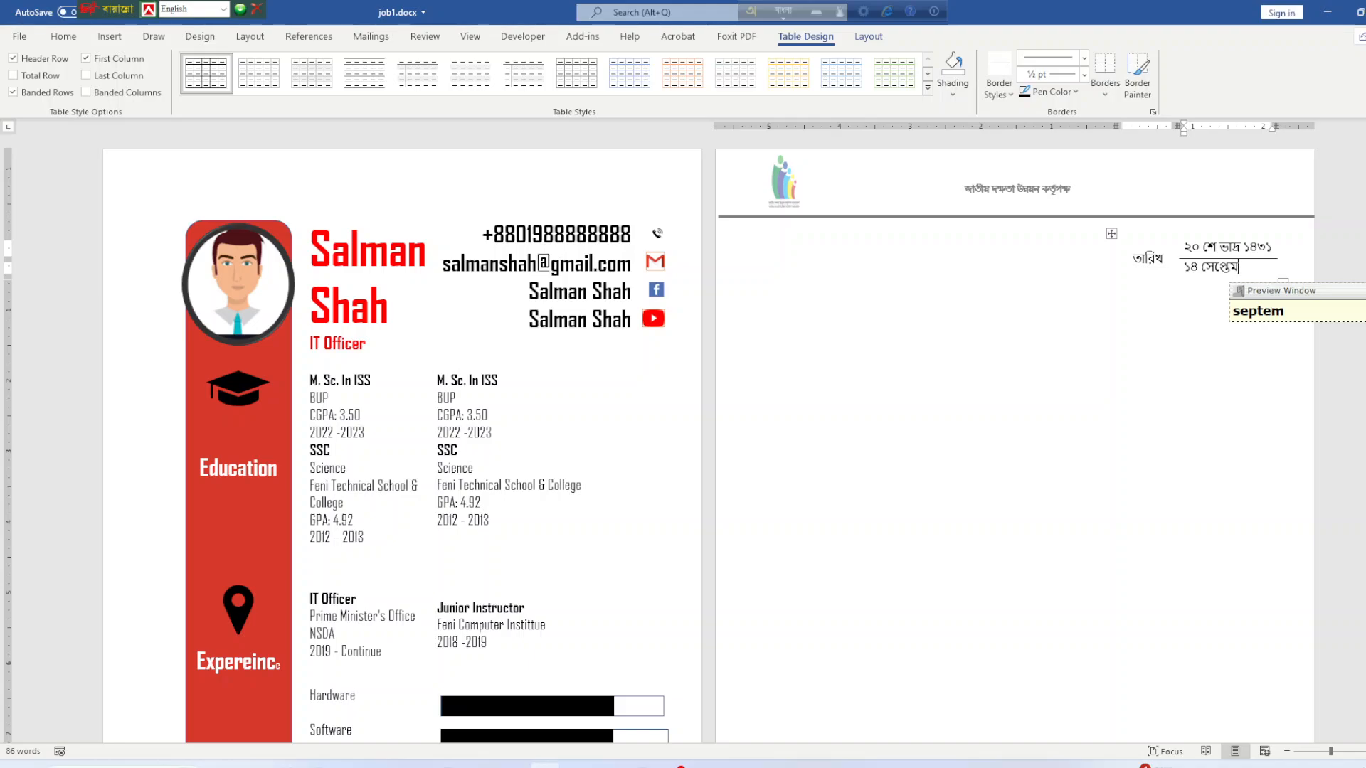
text(bor)
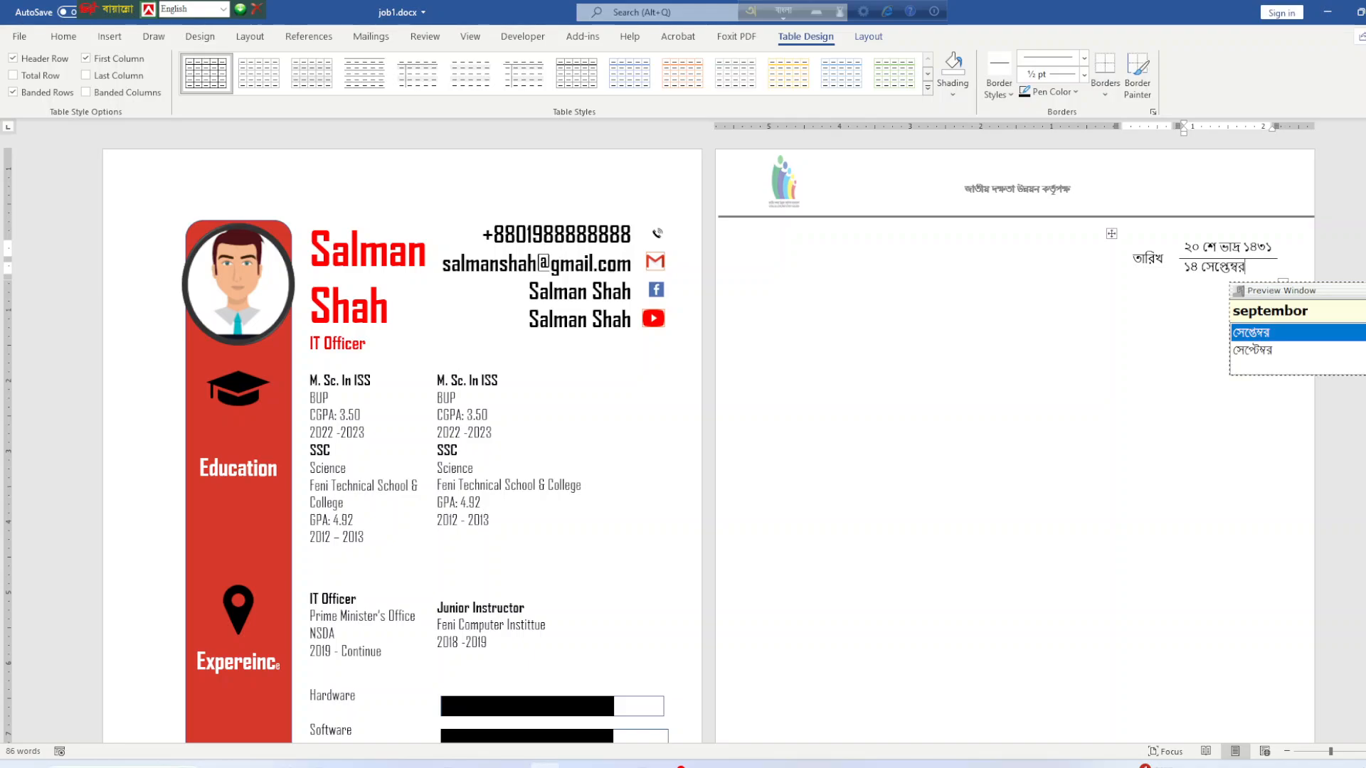
key(Down)
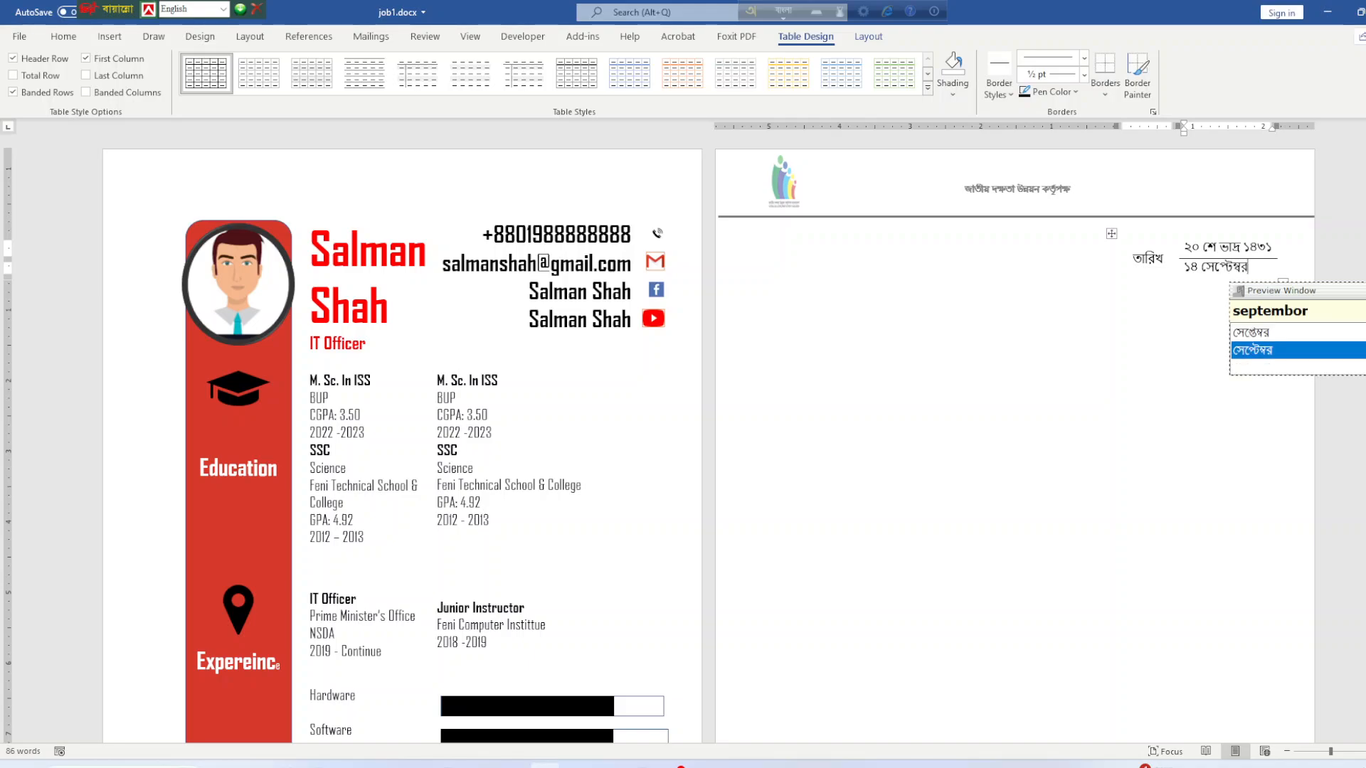
key(space)
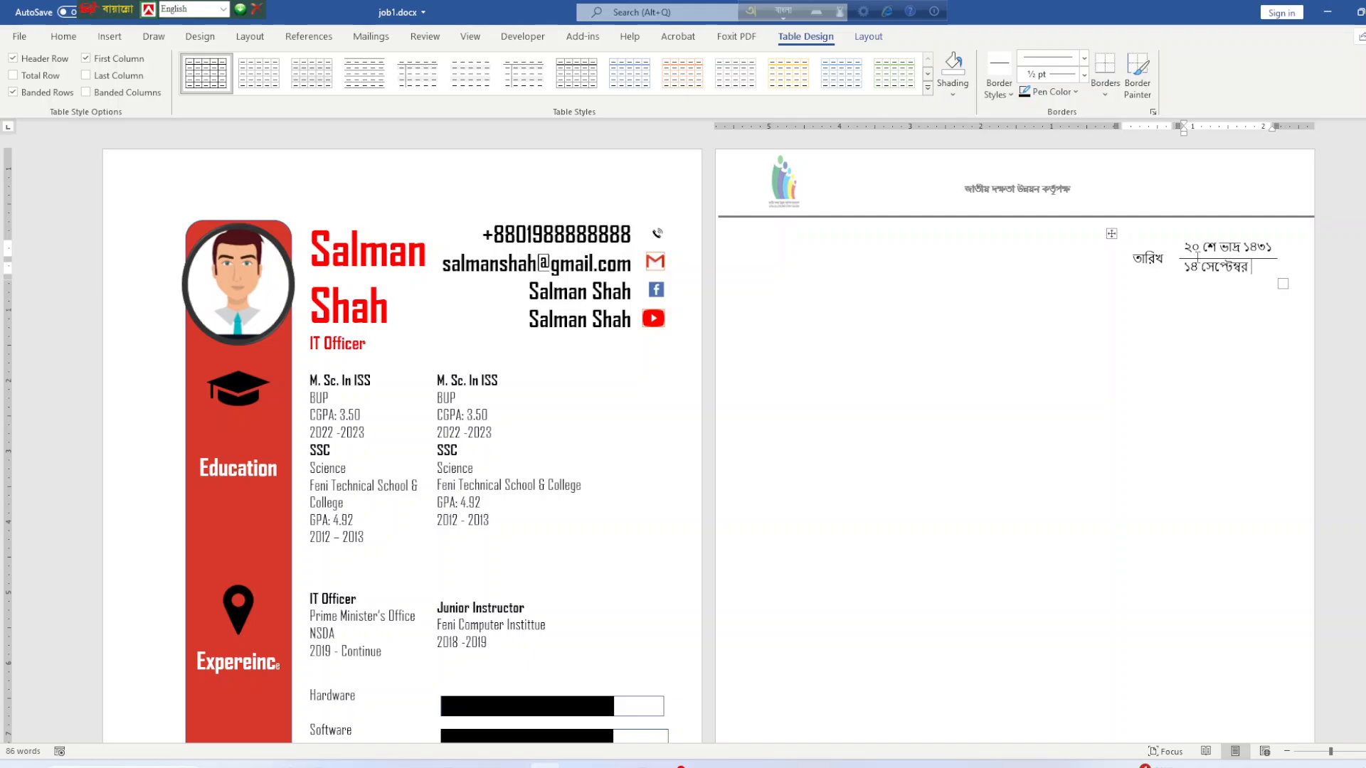
Type the memo label 'স্মারক নংঃ' at the left margin beside the date table.
click(787, 281)
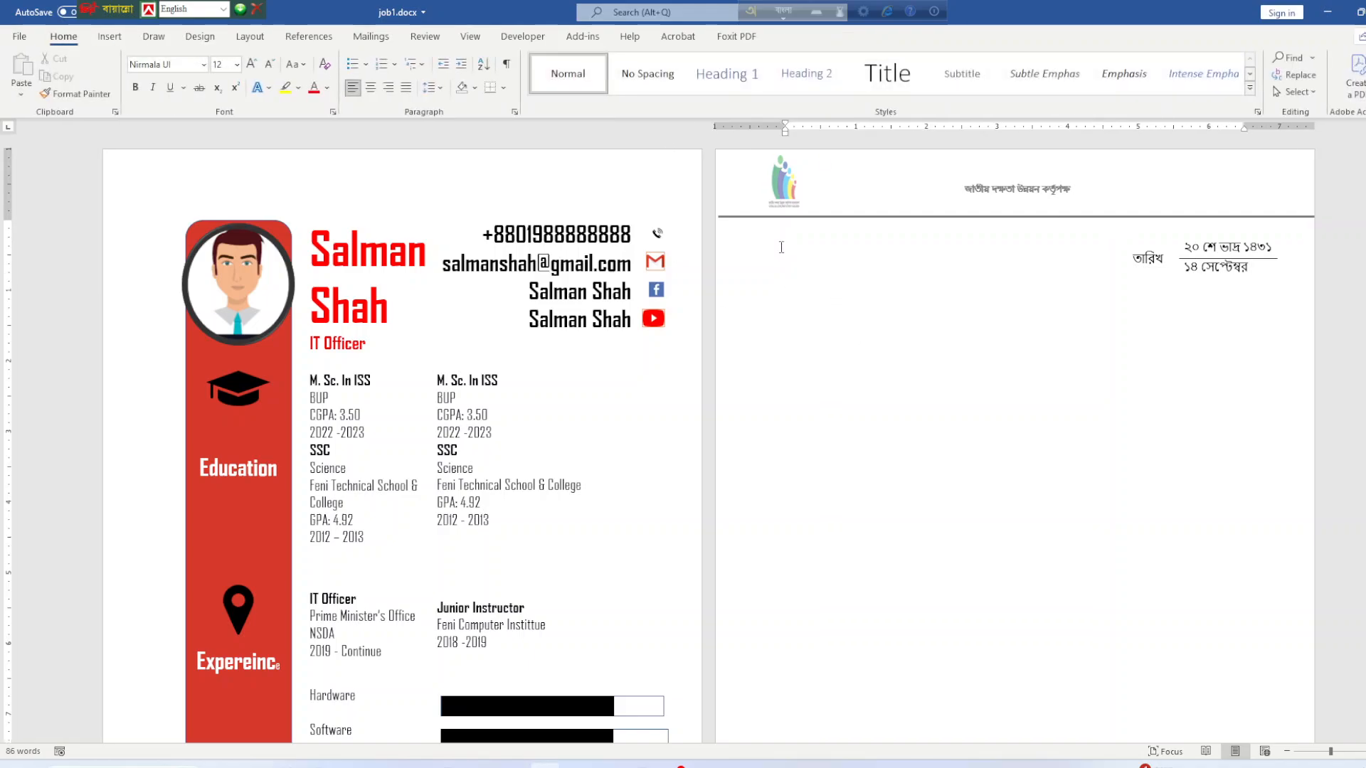
text(sma)
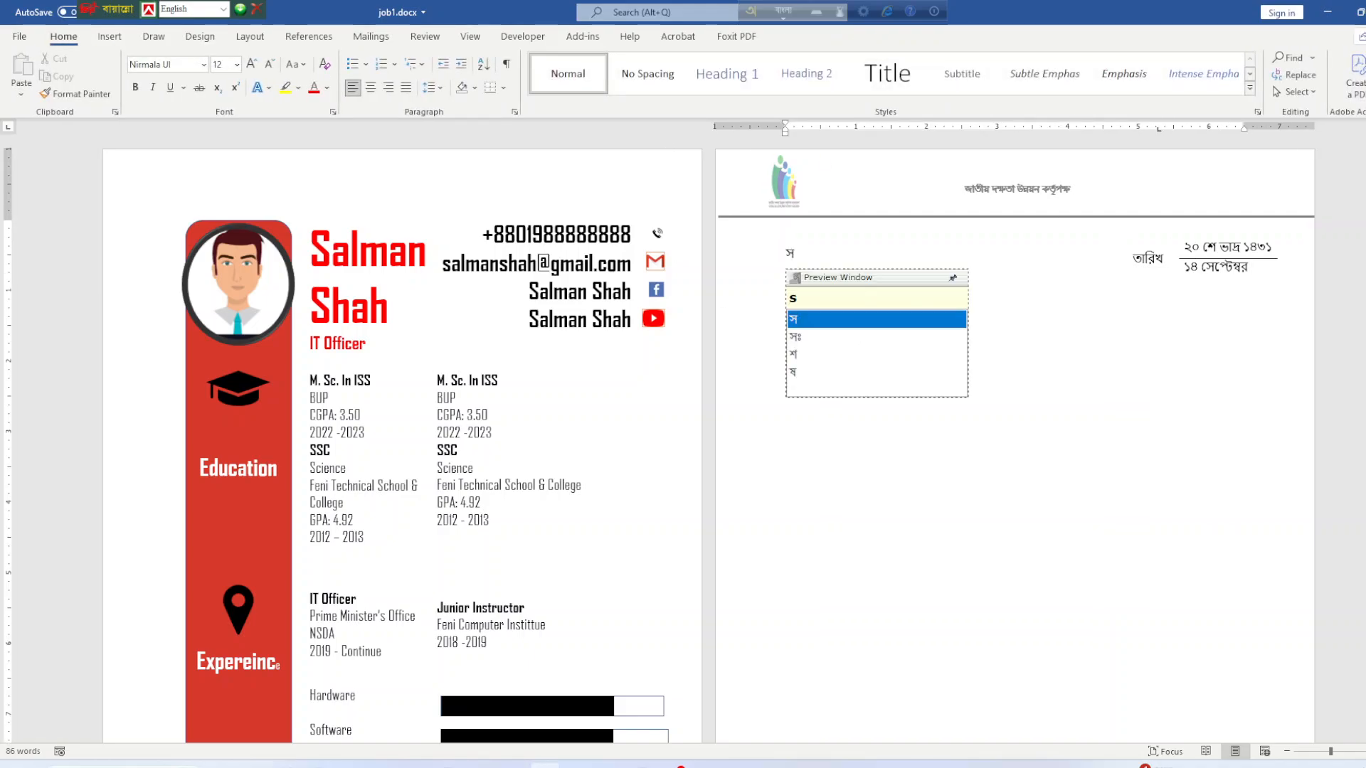
text(rok n)
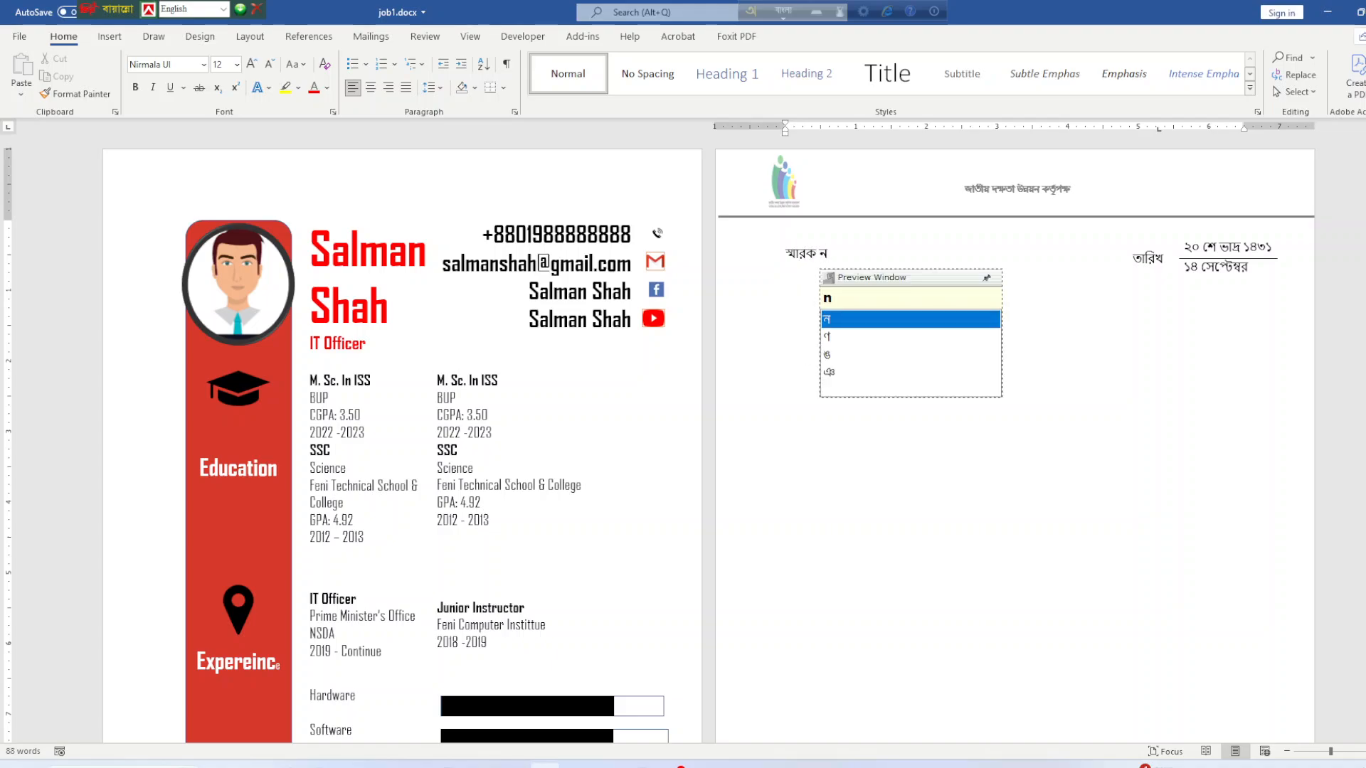
text(ng)
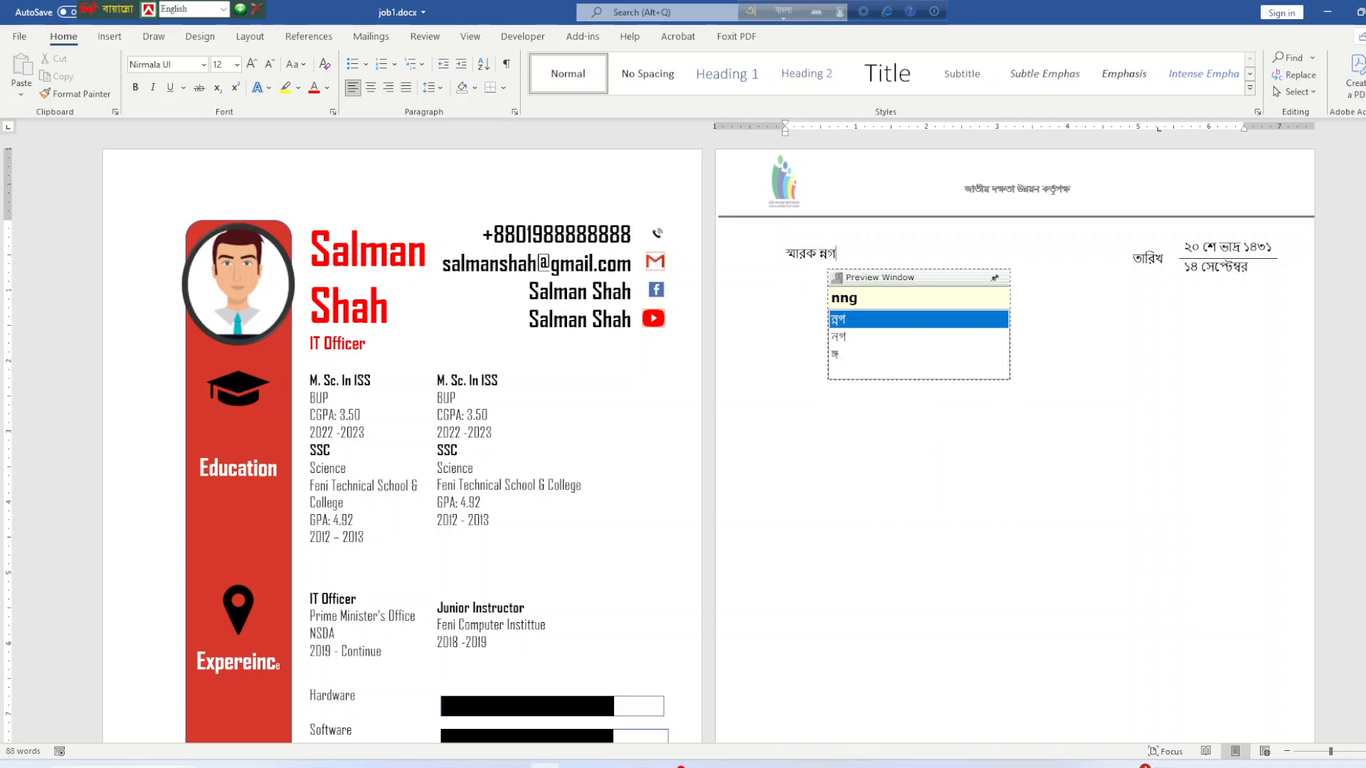
key(BackSpace)
key(BackSpace)
text(n)
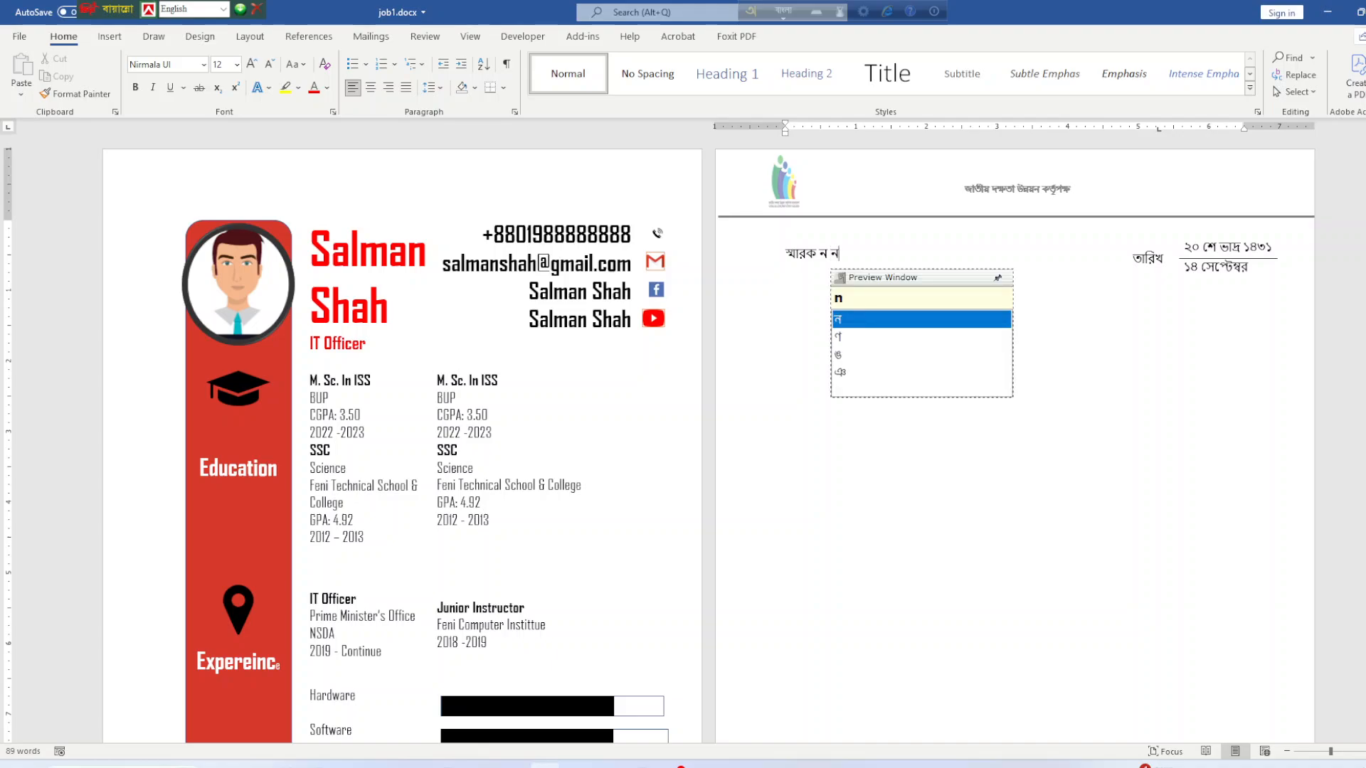
text(g)
key(Left)
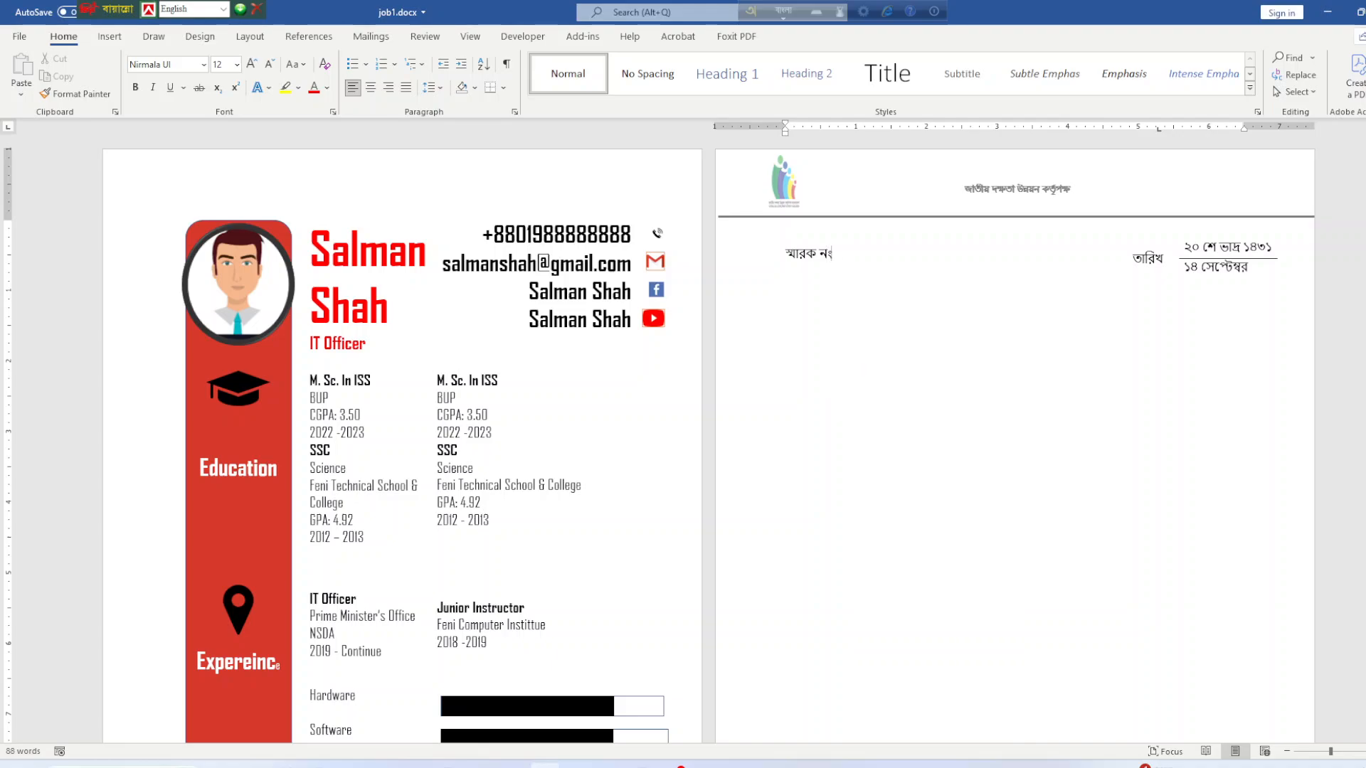
text(:)
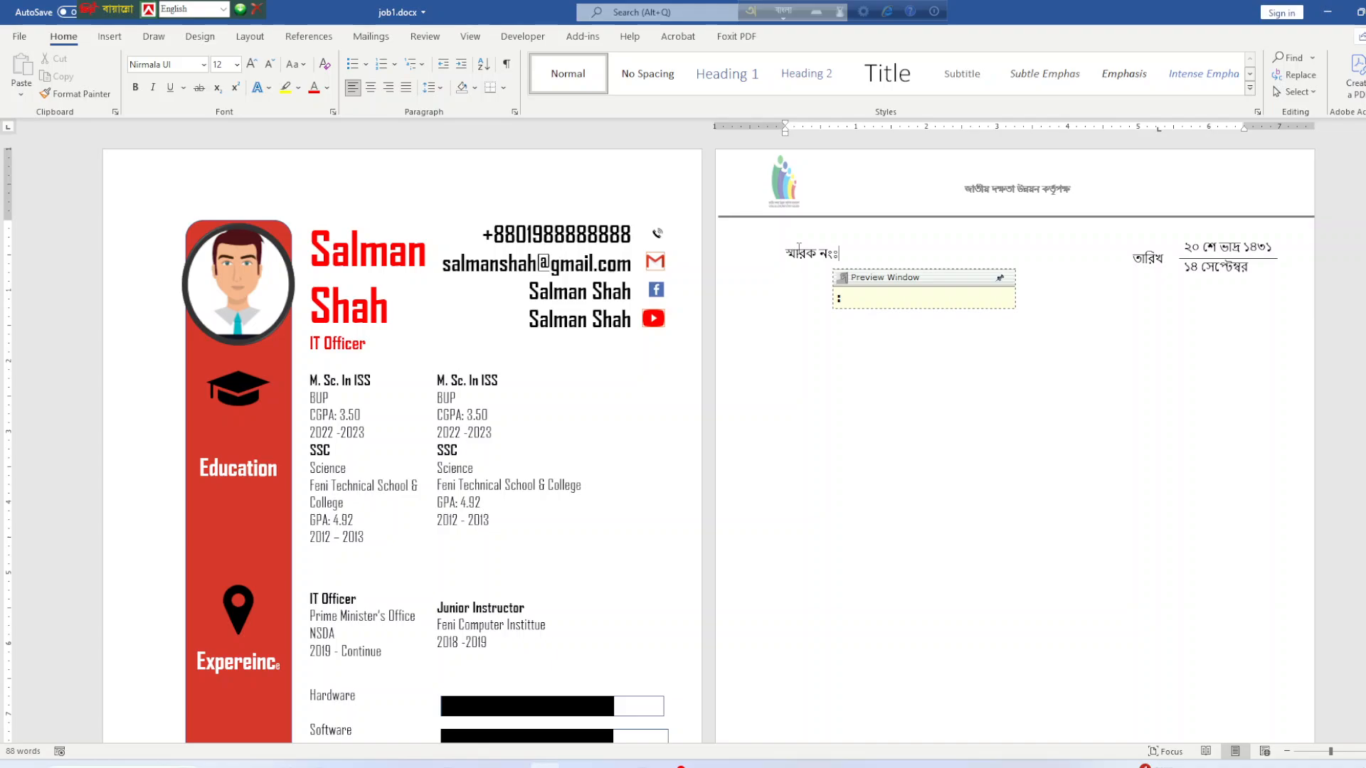
key(Return)
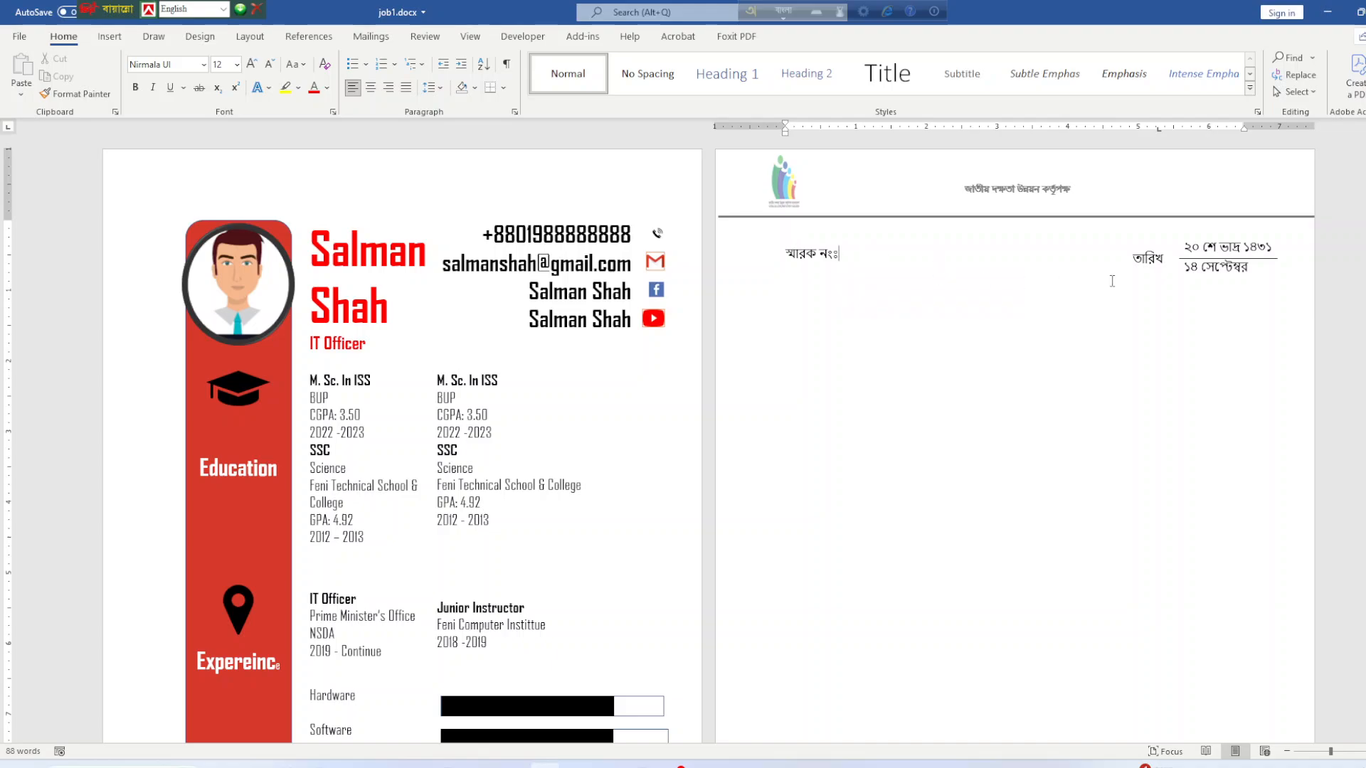
Centre the upper date in its table cell.
drag(1185, 267, 1275, 269)
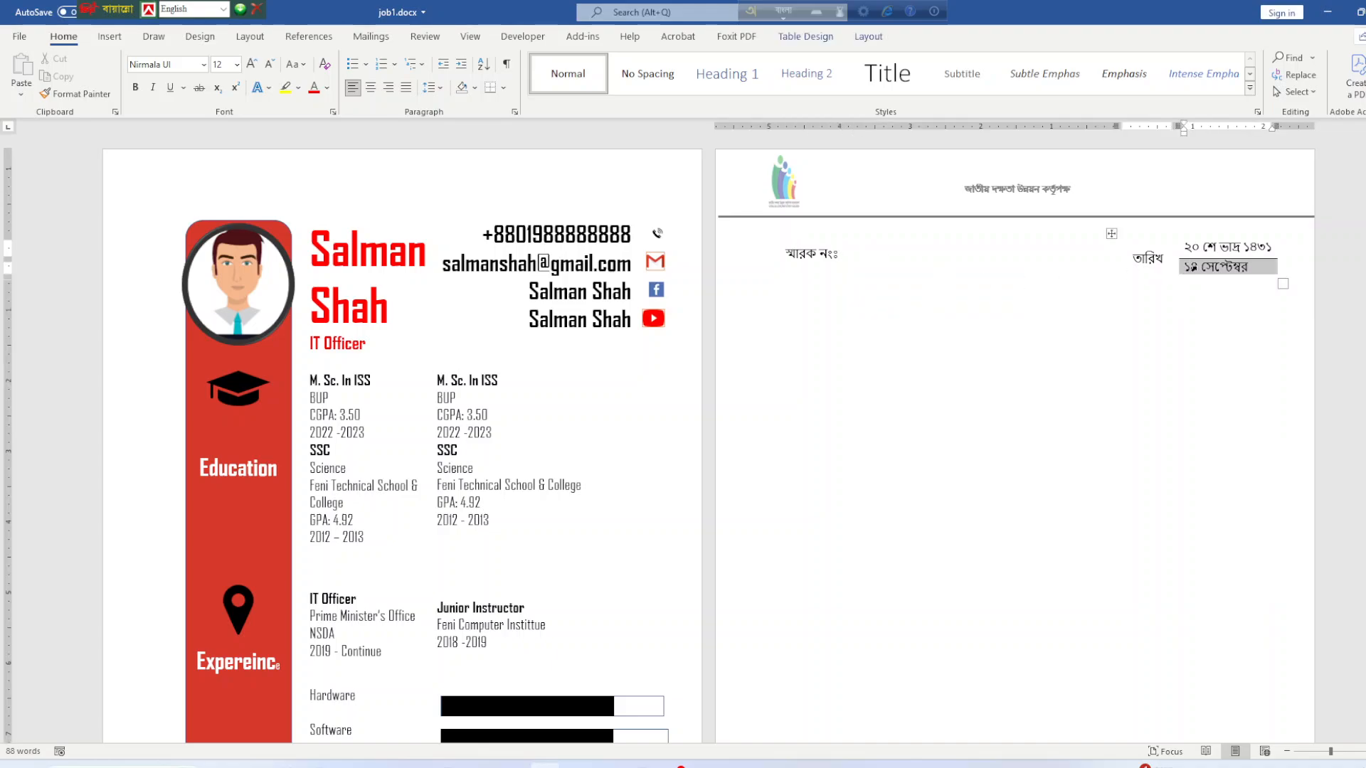
click(1186, 246)
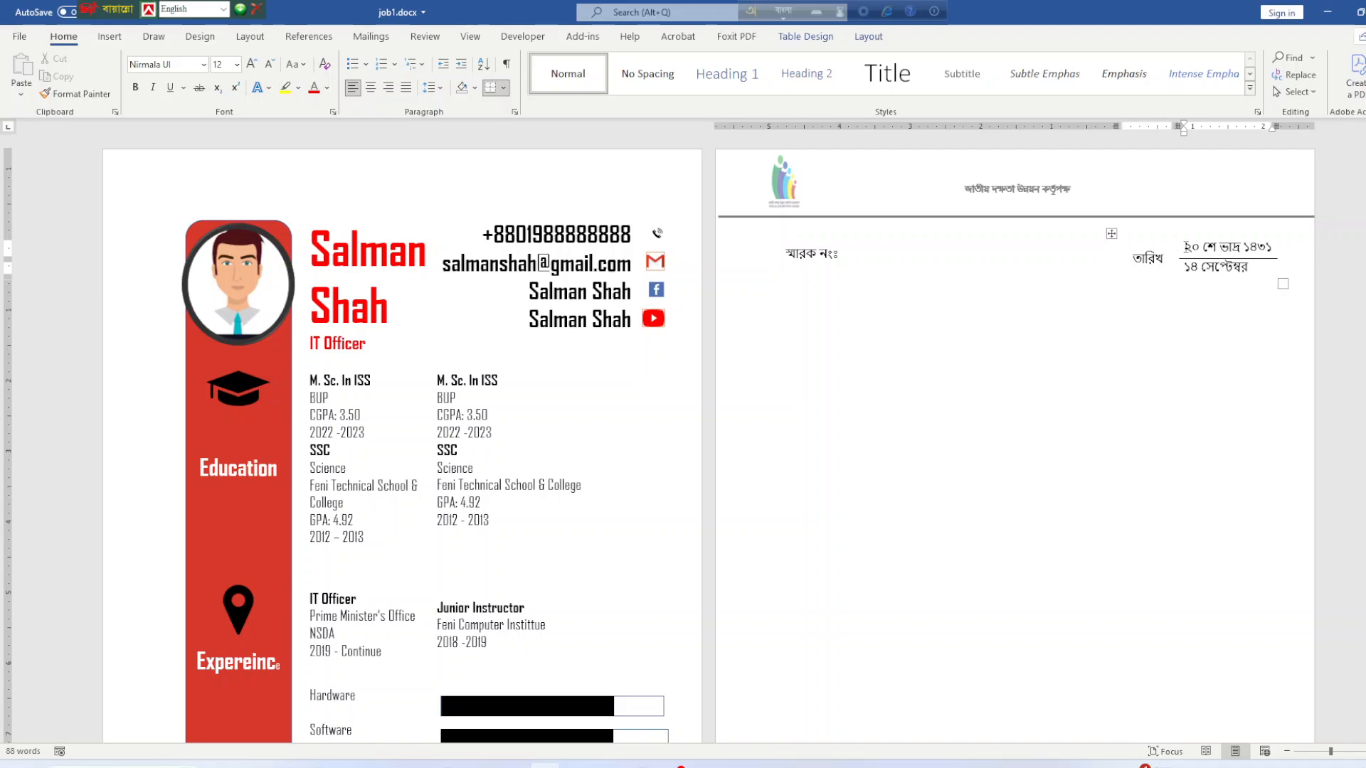
click(805, 37)
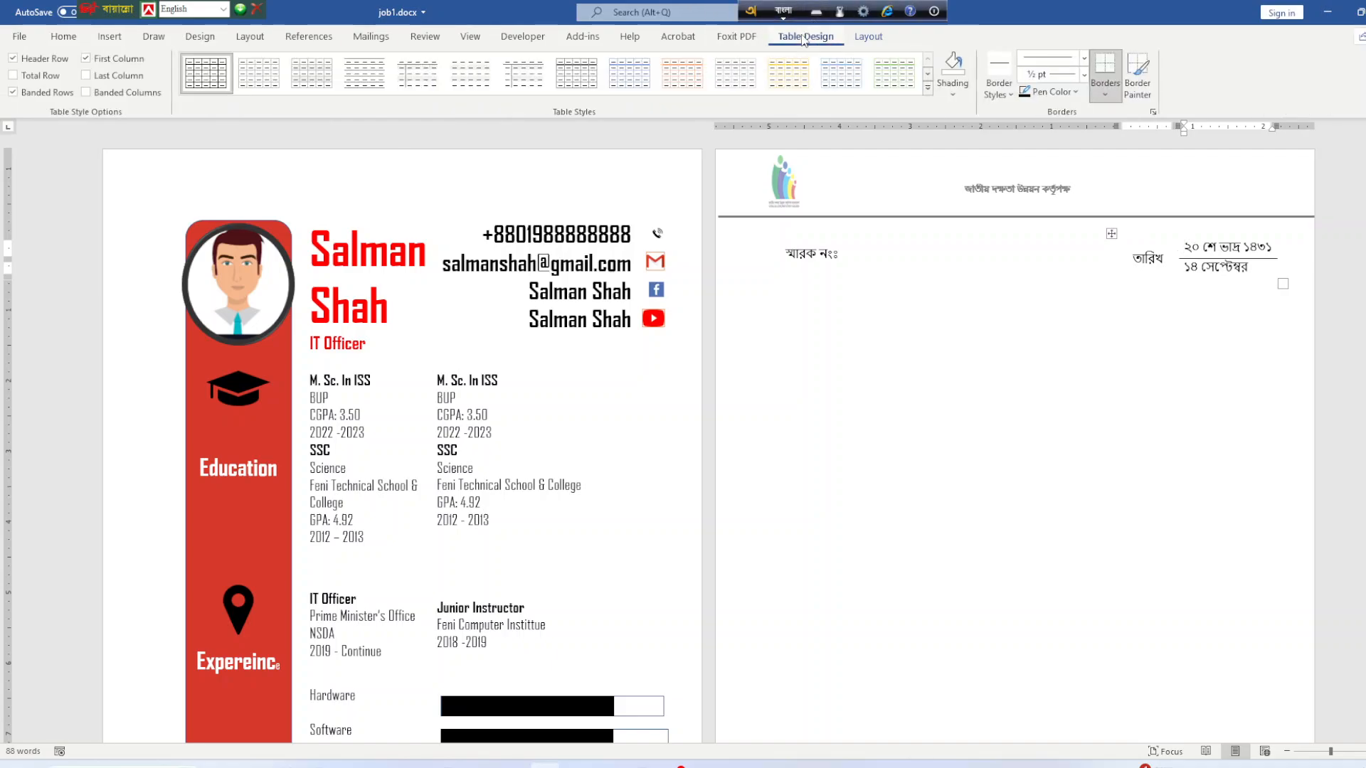
click(873, 43)
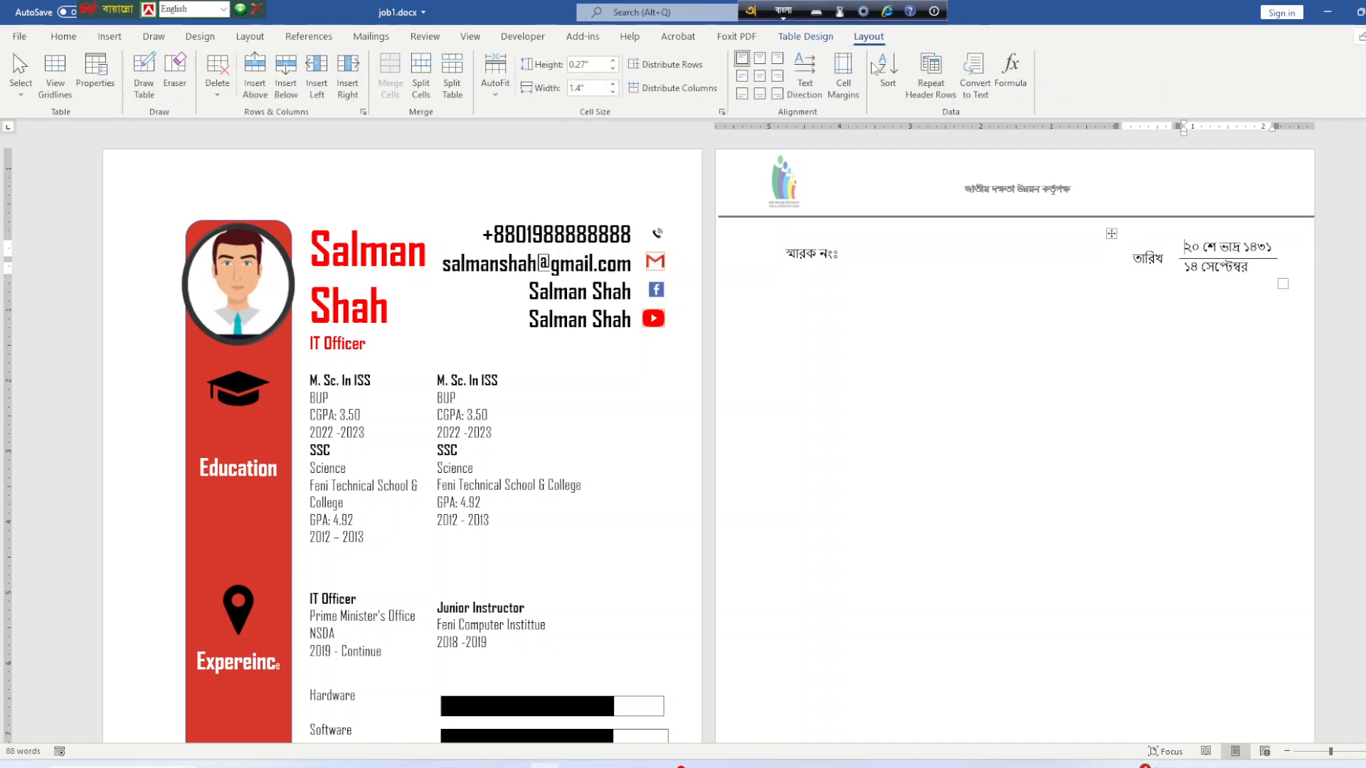
click(742, 75)
Centre the lower date ১৪ সেপ্টেম্বর in its cell and save job1.docx.
click(1186, 269)
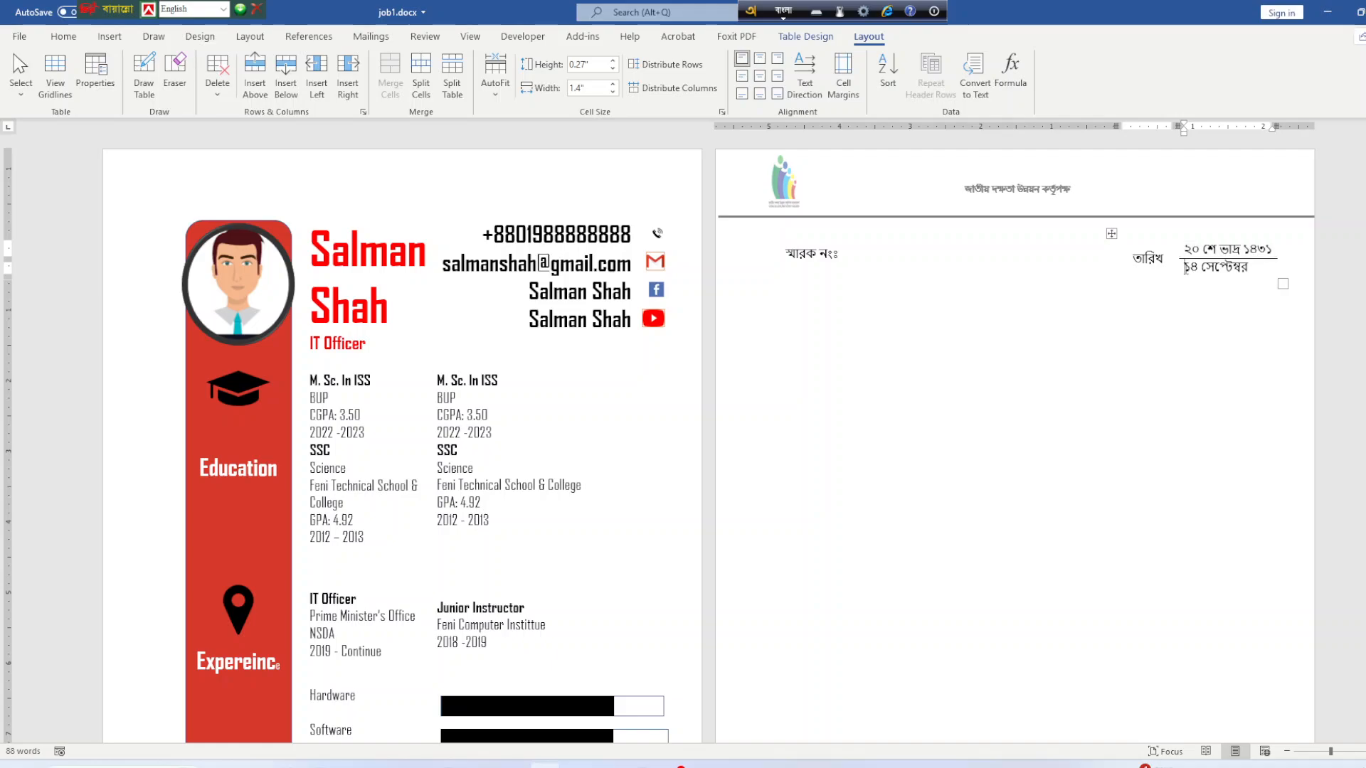
click(744, 82)
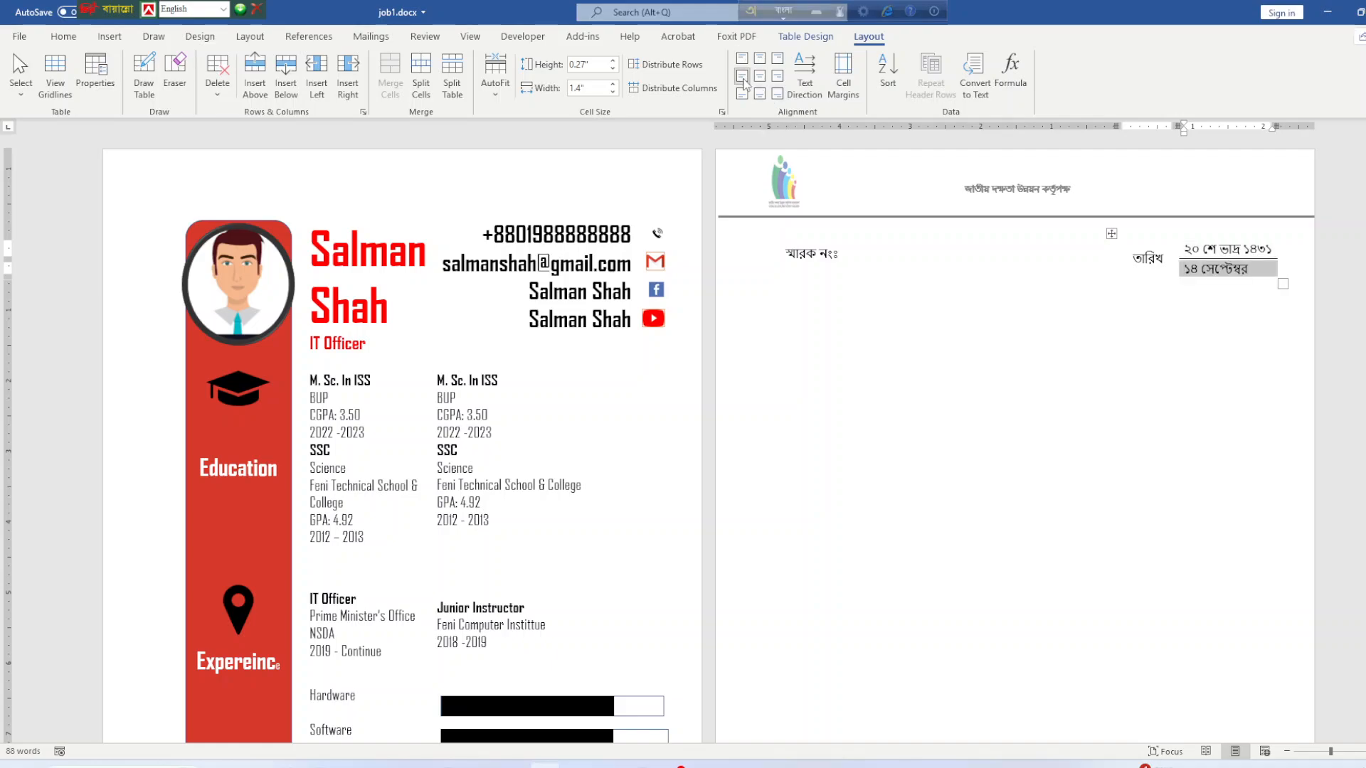
click(759, 76)
click(1159, 266)
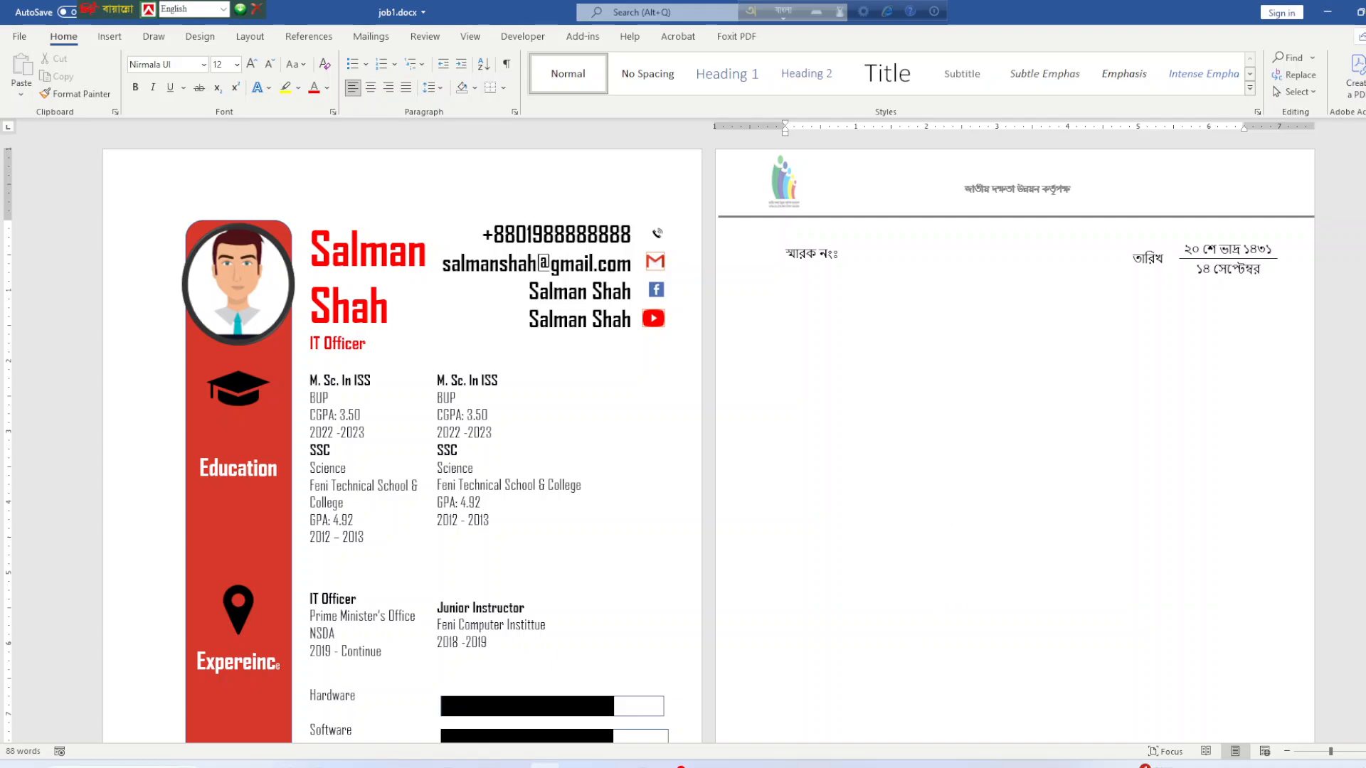
key(ctrl+s)
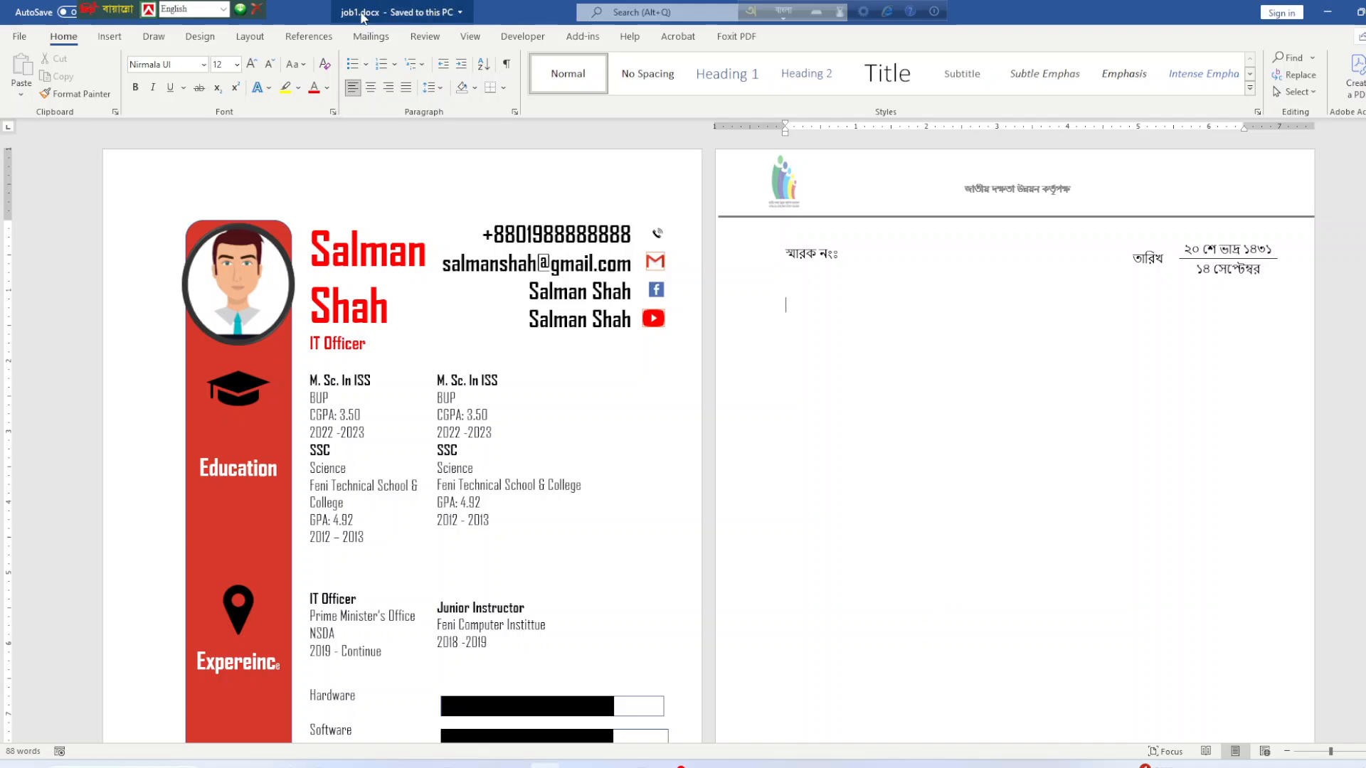
click(371, 37)
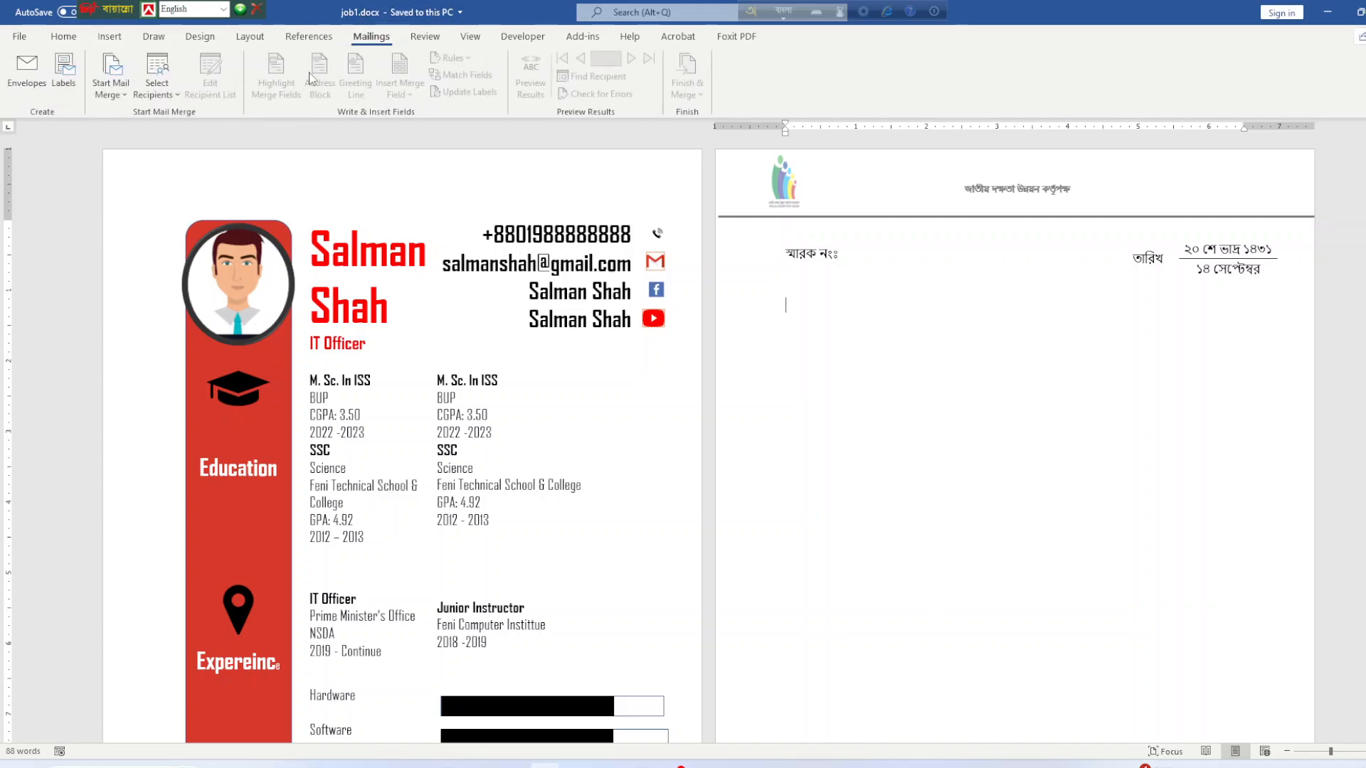
Close the recipient choices without picking one and switch to the job1 folder window.
click(161, 96)
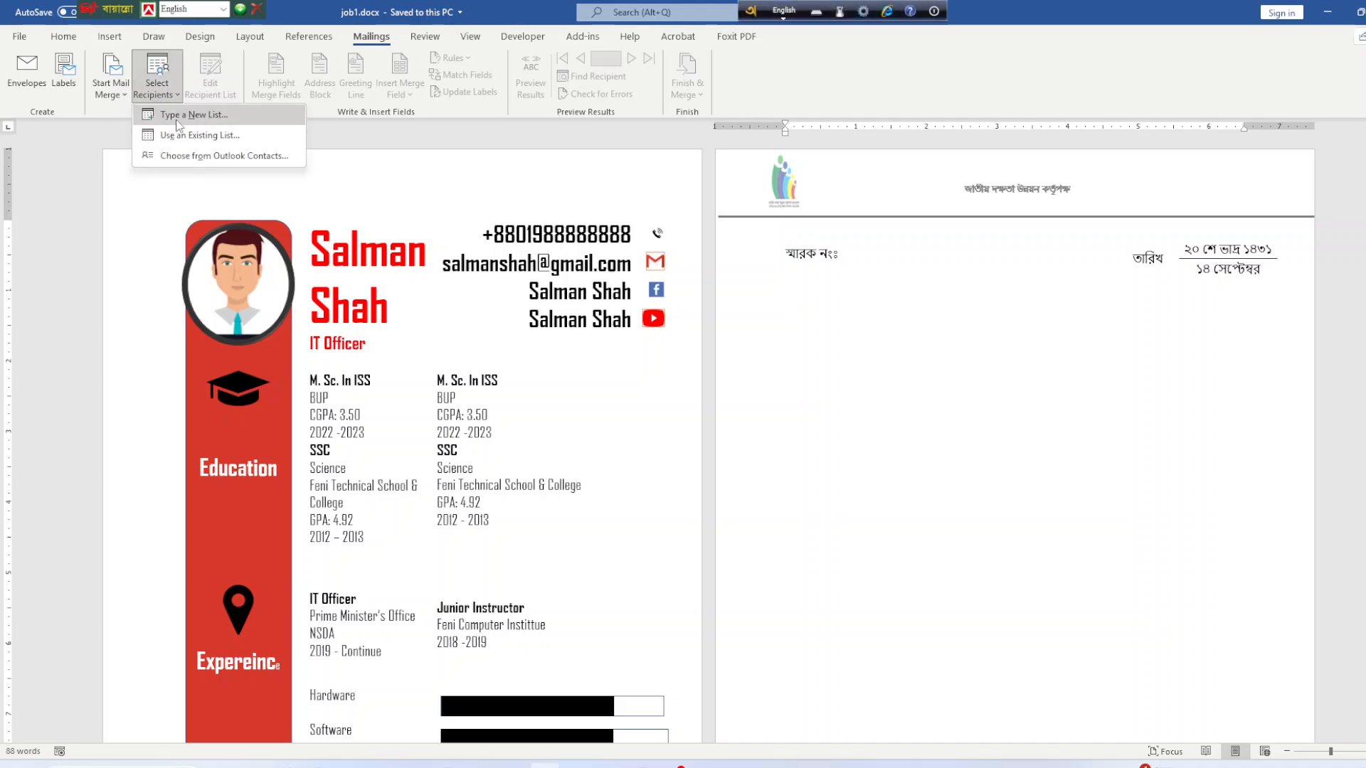
click(950, 390)
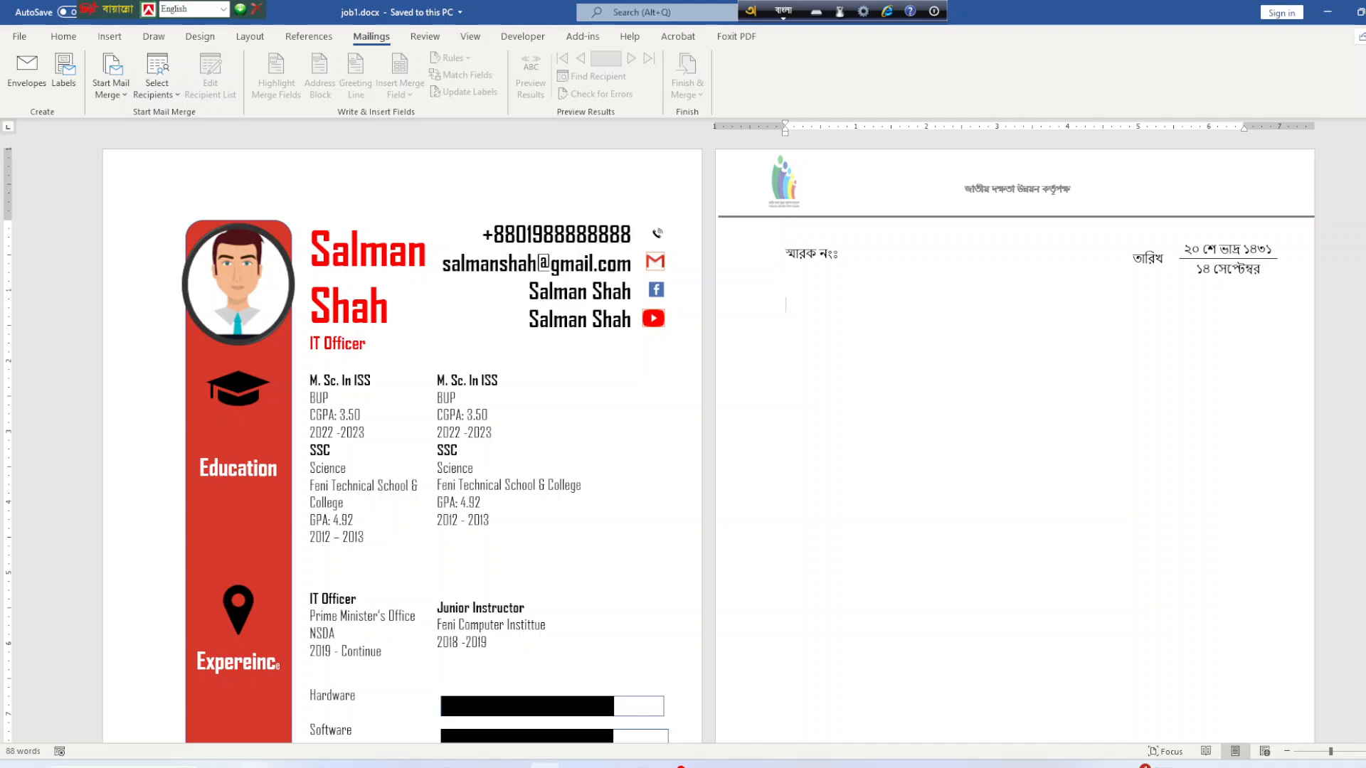
click(254, 765)
Open data.docx and insert a blank table of 4 columns and 3 rows.
double_click(254, 127)
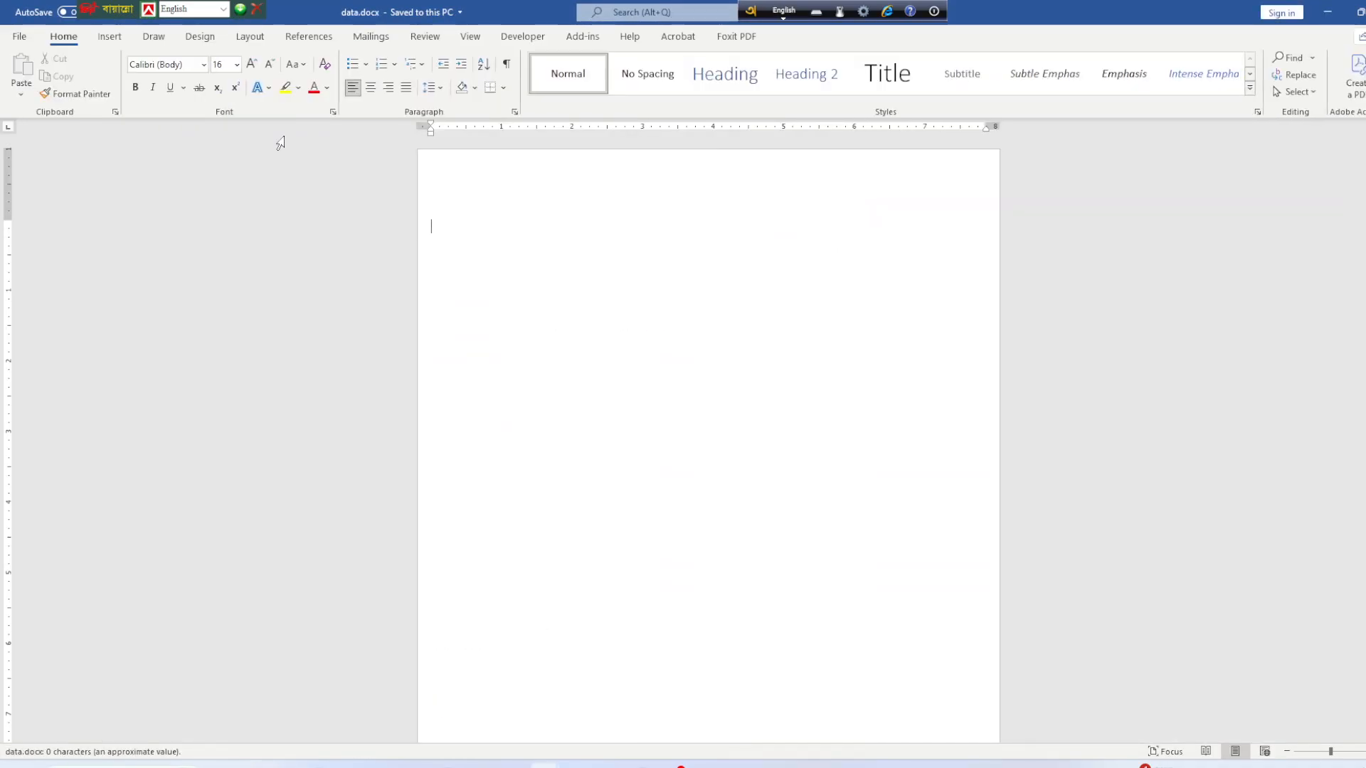
click(111, 43)
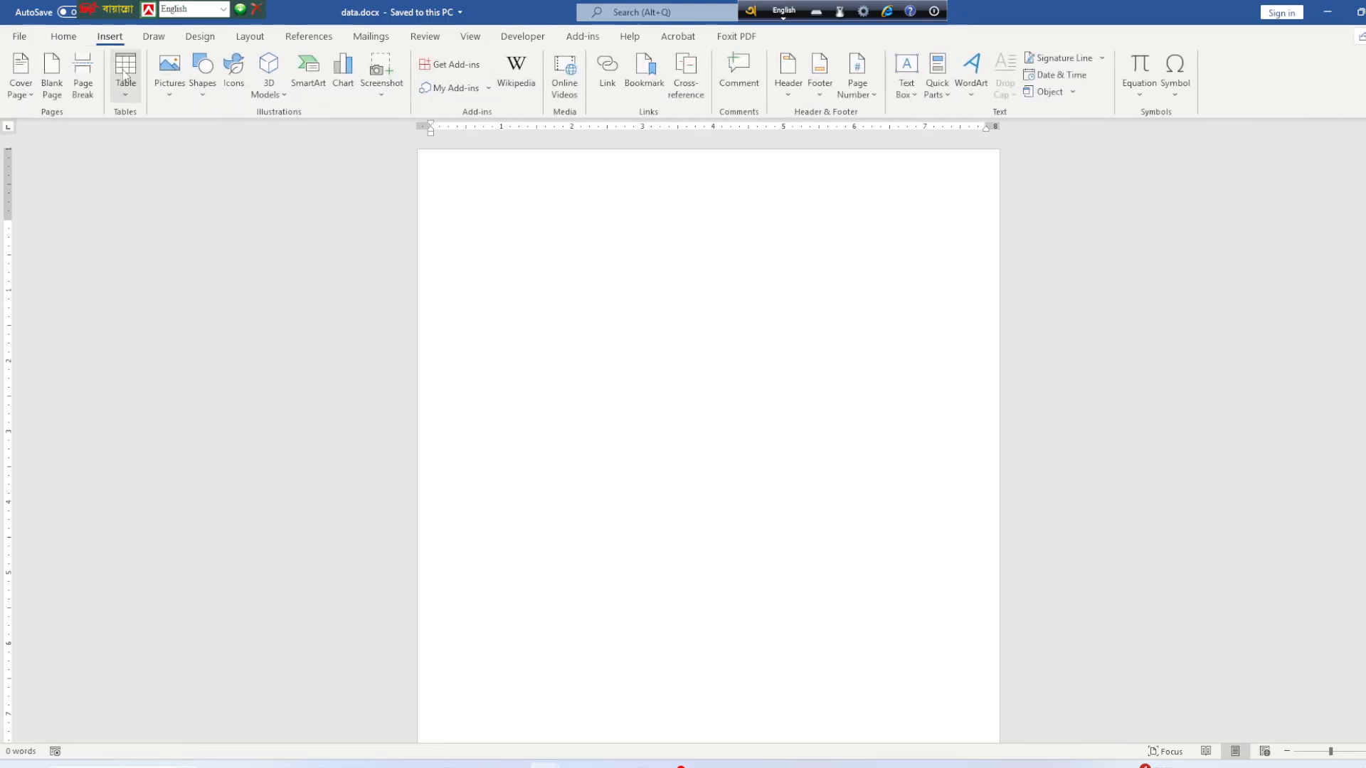
click(125, 95)
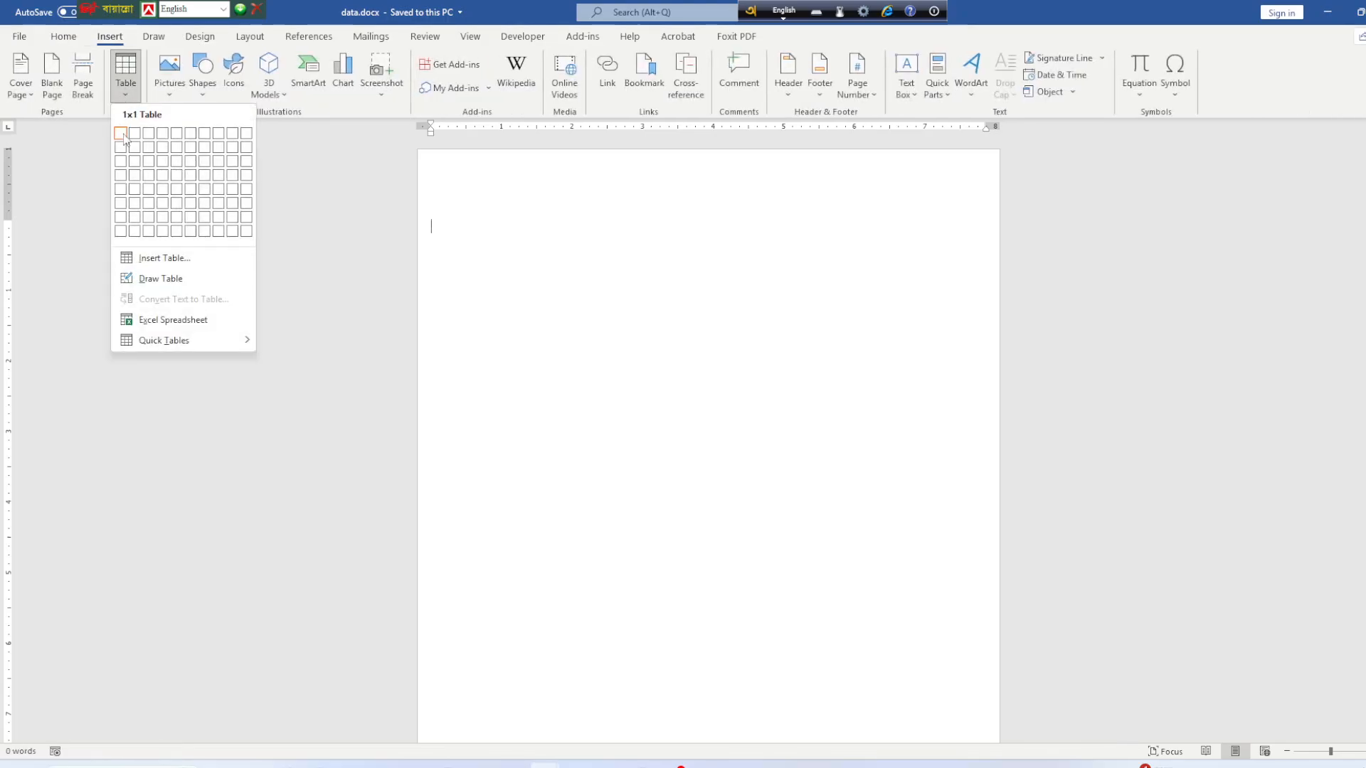
click(170, 159)
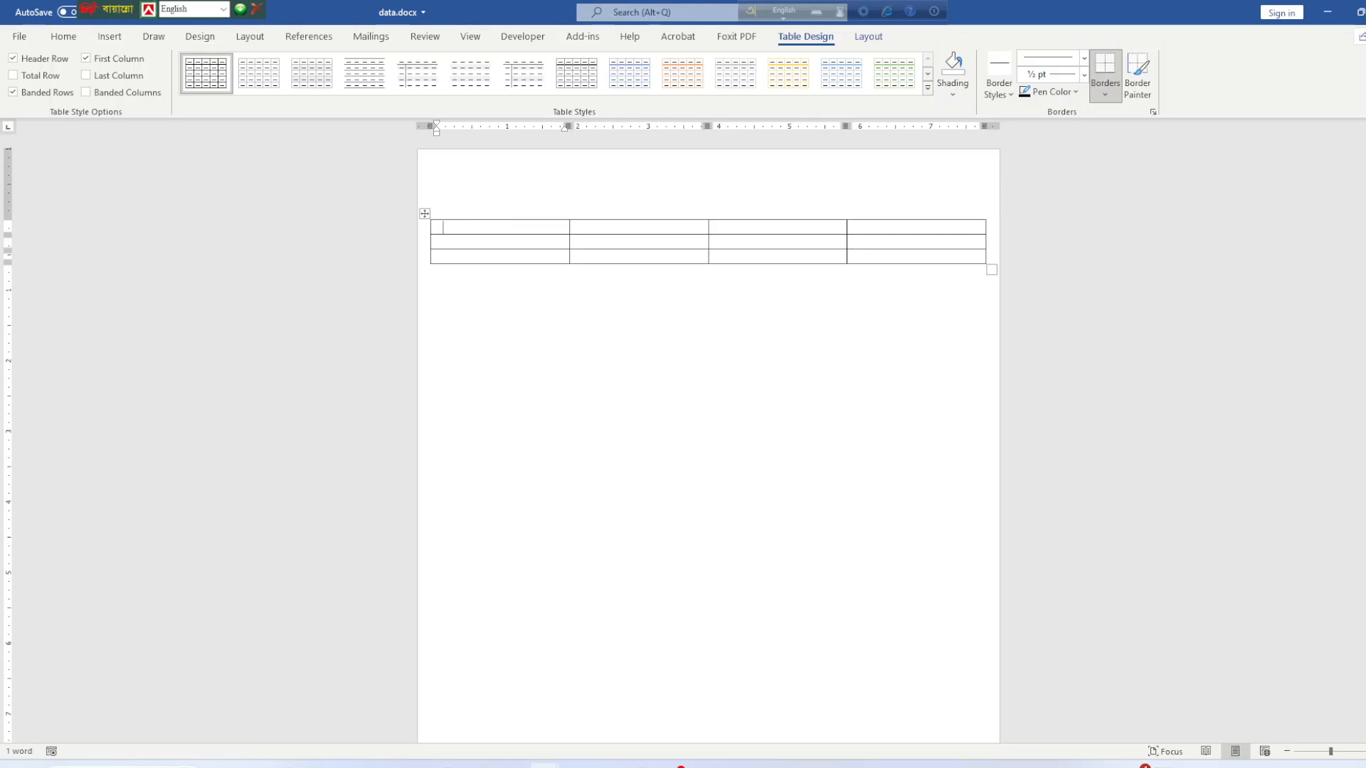
key(BackSpace)
Type the first two Bangla headings নাম and মোবাইল into the table's top row.
click(785, 10)
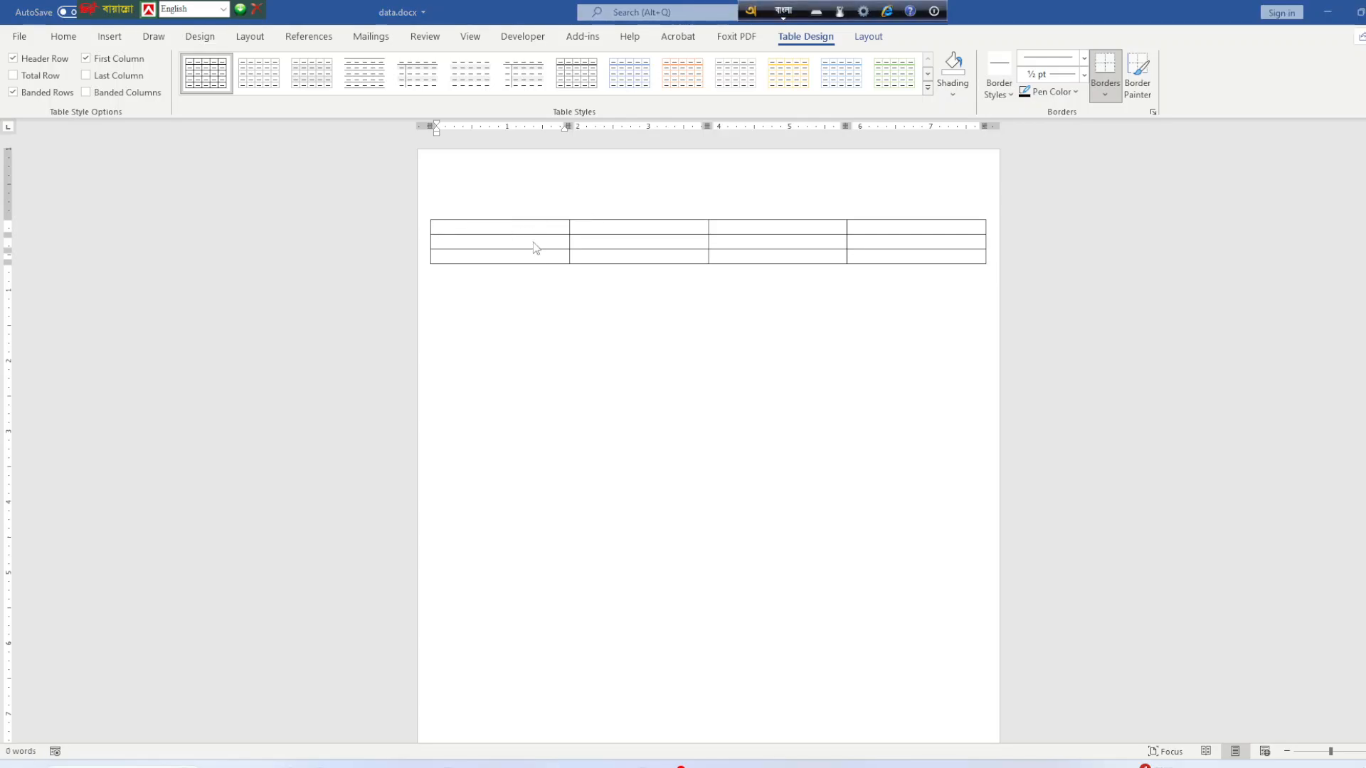
click(516, 228)
text(nam)
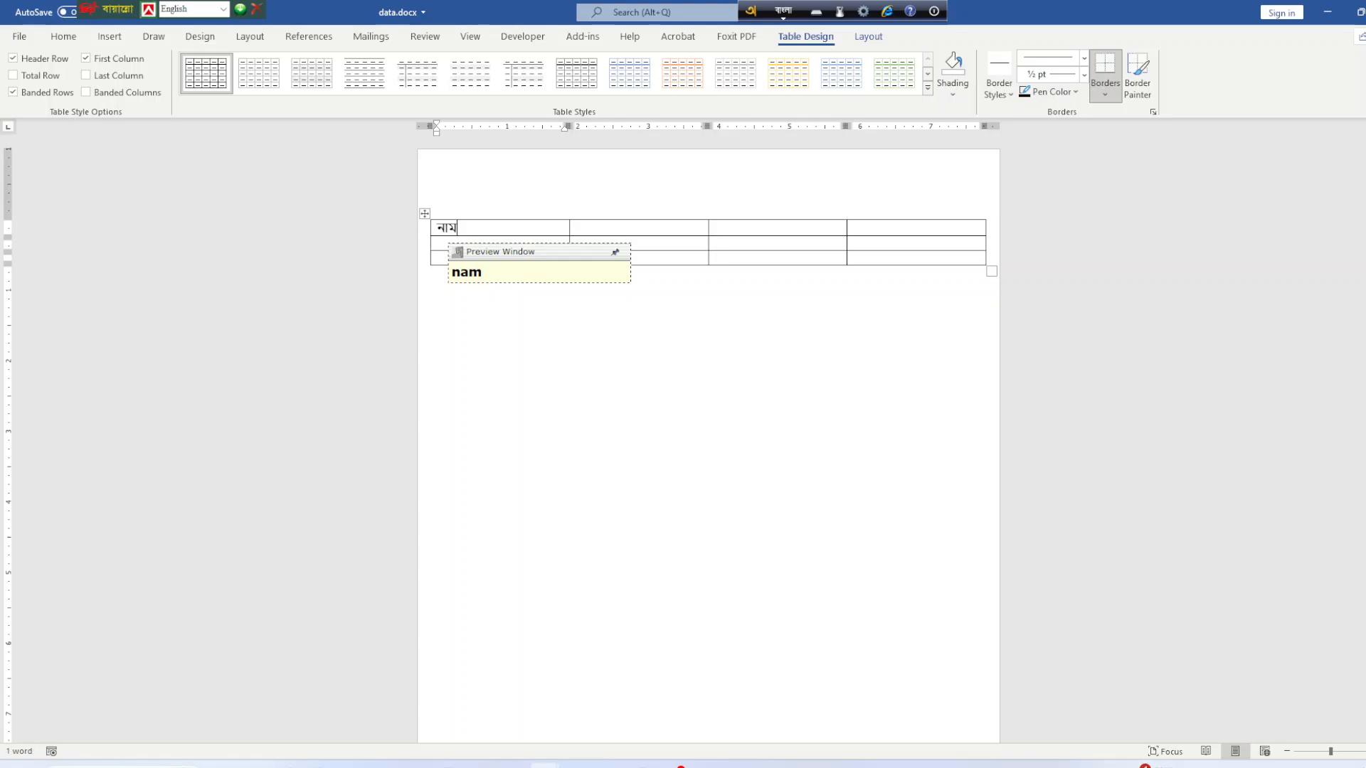
key(Tab)
text(mobik)
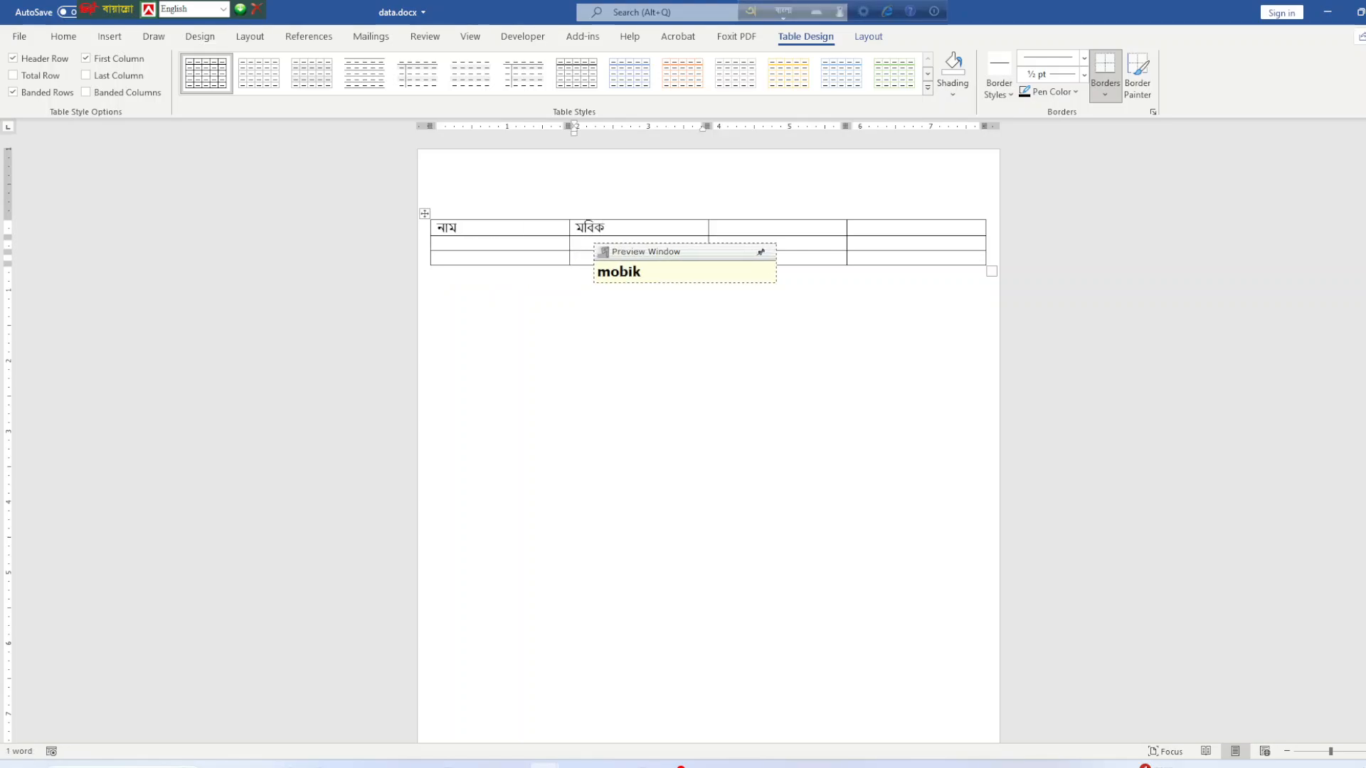
key(BackSpace)
key(BackSpace)
key(BackSpace)
key(BackSpace)
key(BackSpace)
text(m)
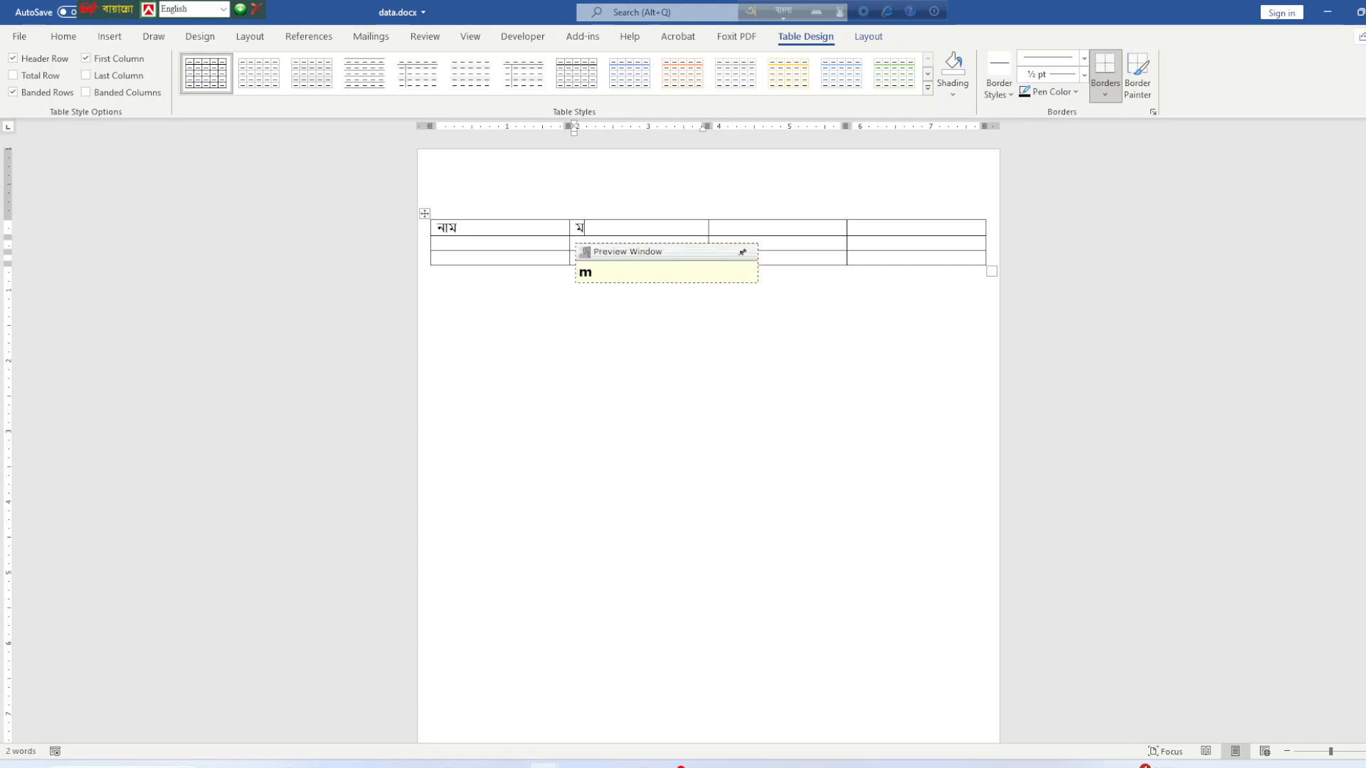
text(obil)
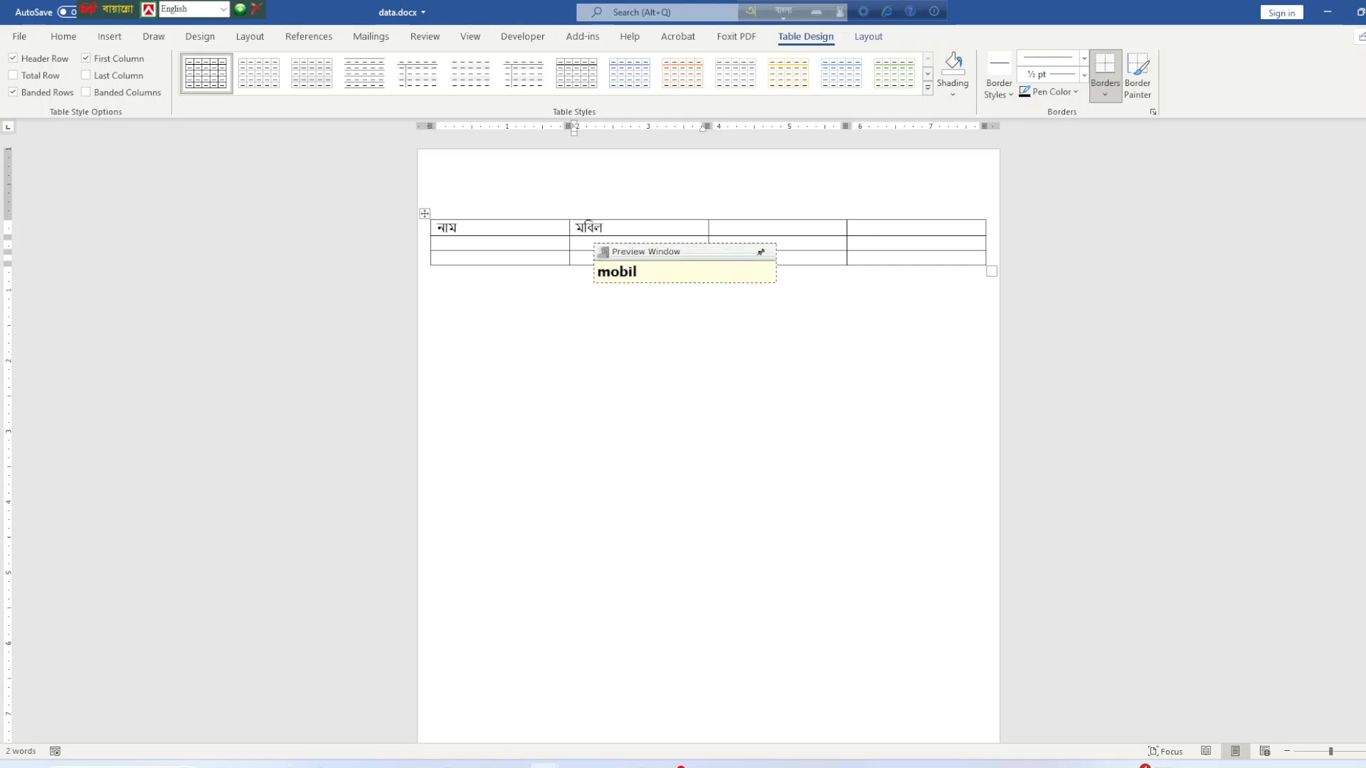
text(y)
key(BackSpace)
key(BackSpace)
key(BackSpace)
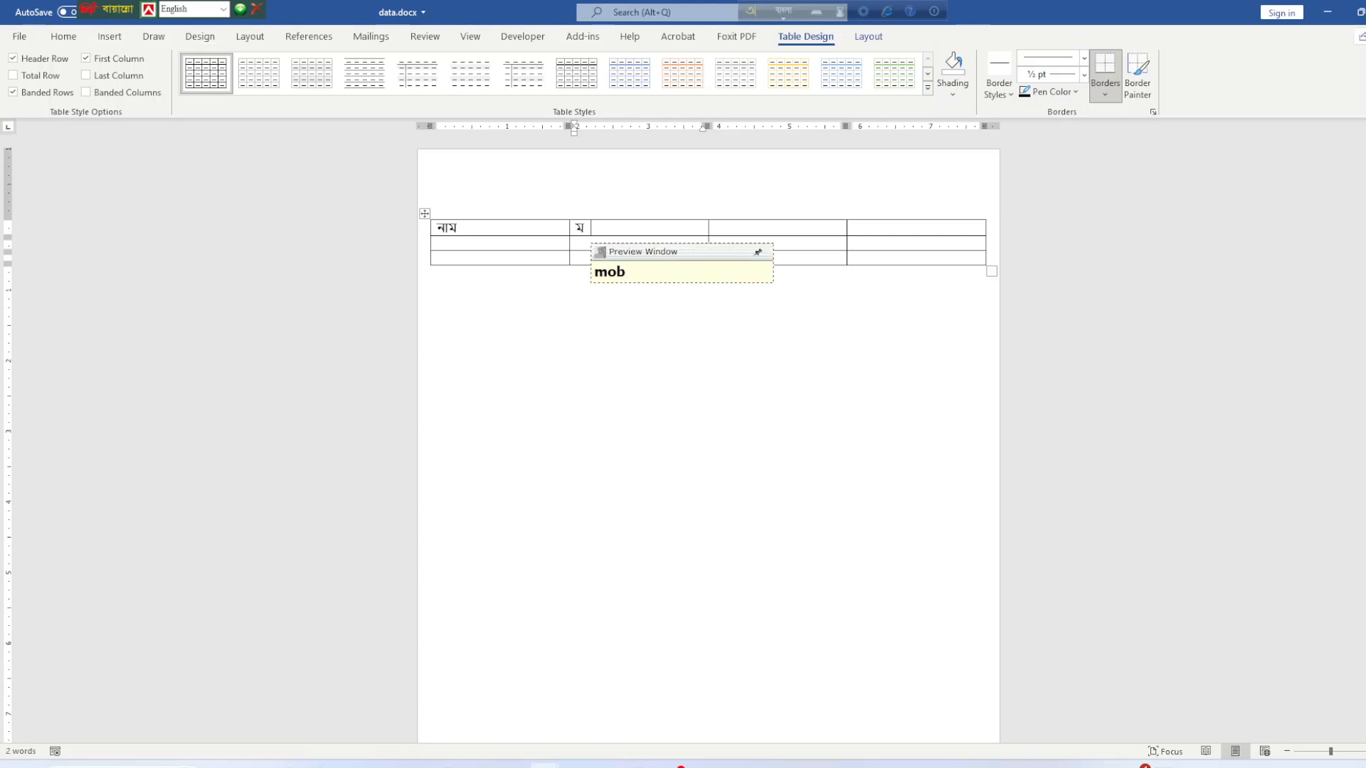
key(BackSpace)
key(BackSpace)
key(BackSpace)
text(mo)
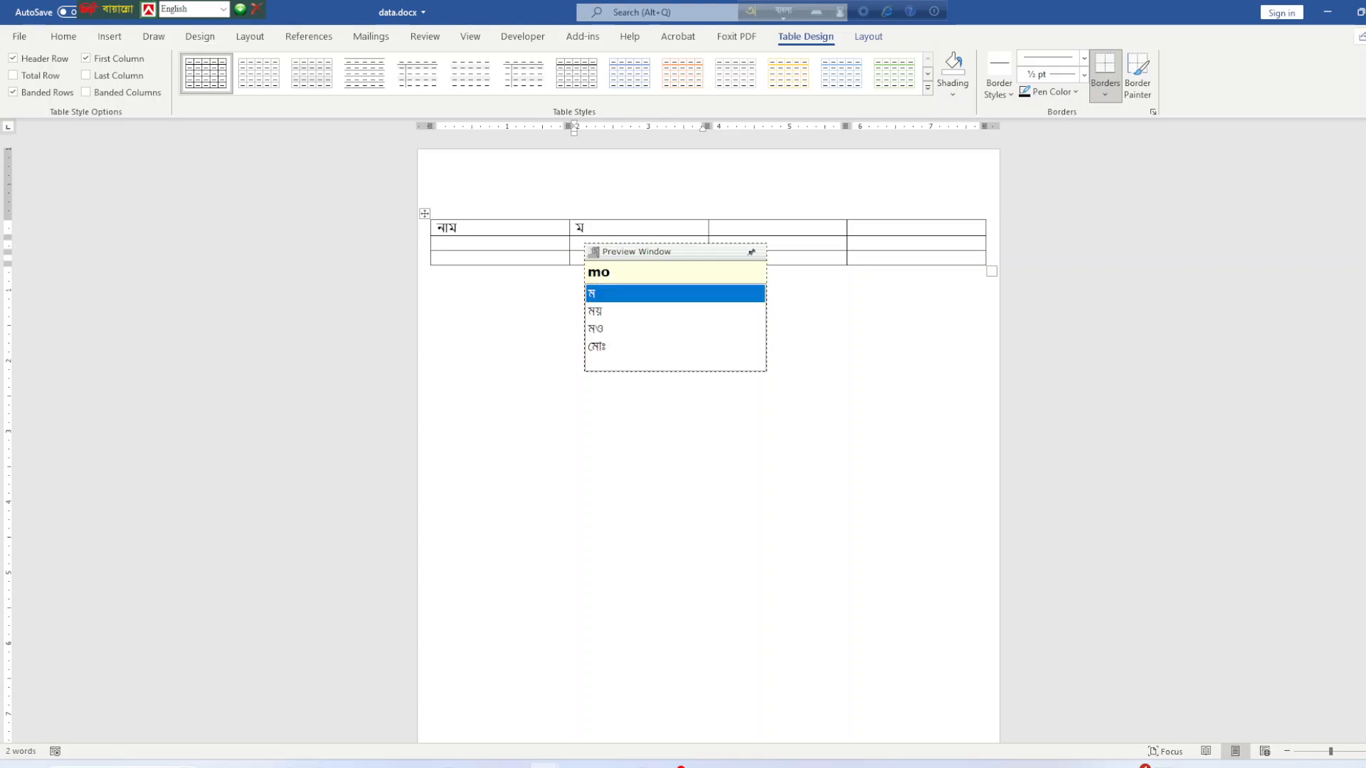
text(biyl)
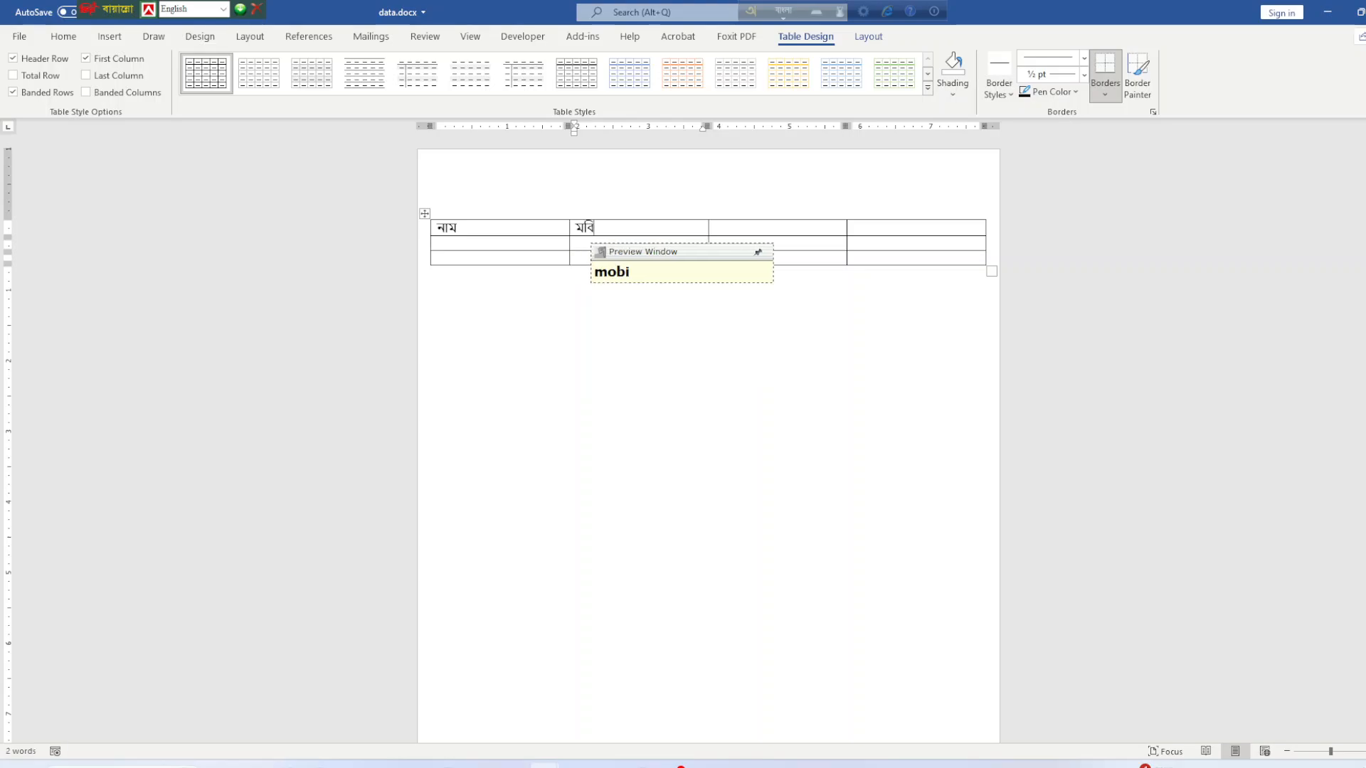
key(BackSpace)
key(BackSpace)
key(BackSpace)
key(BackSpace)
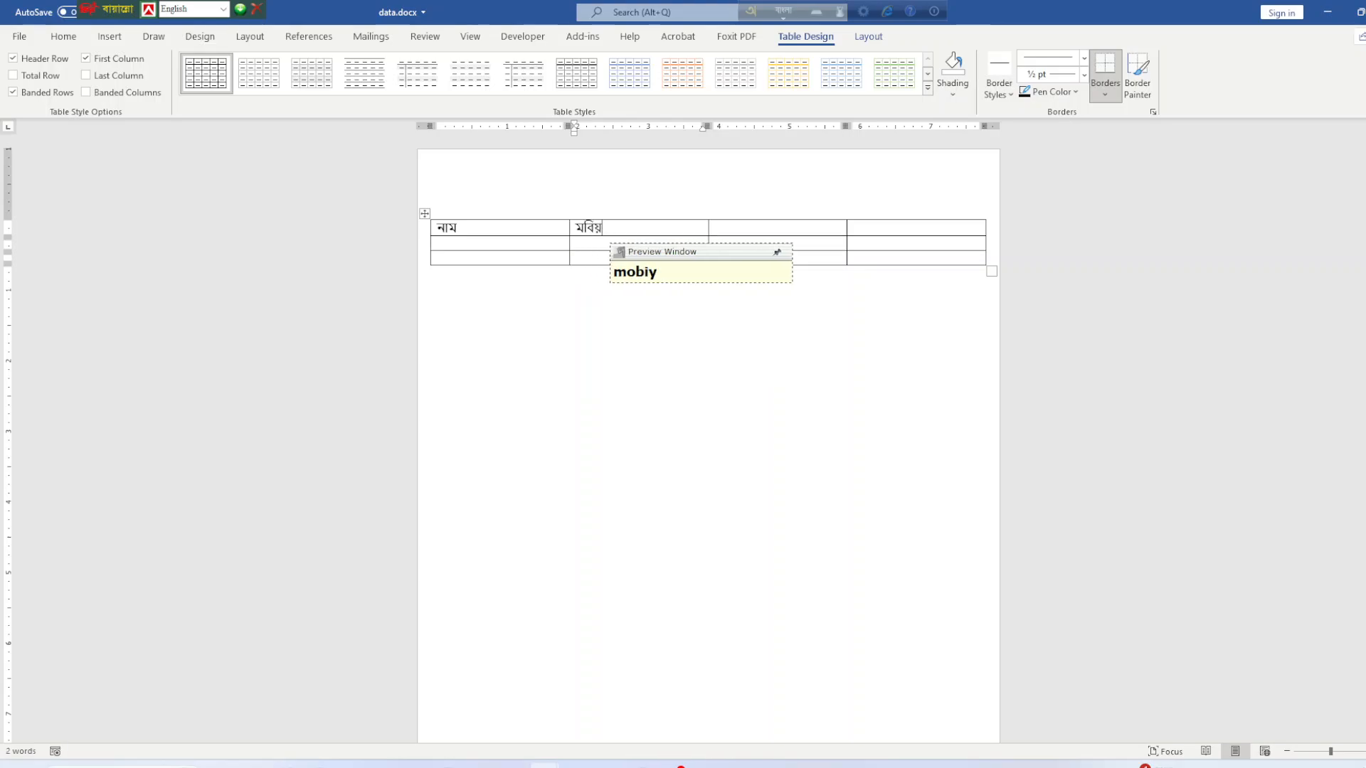
key(BackSpace)
key(BackSpace)
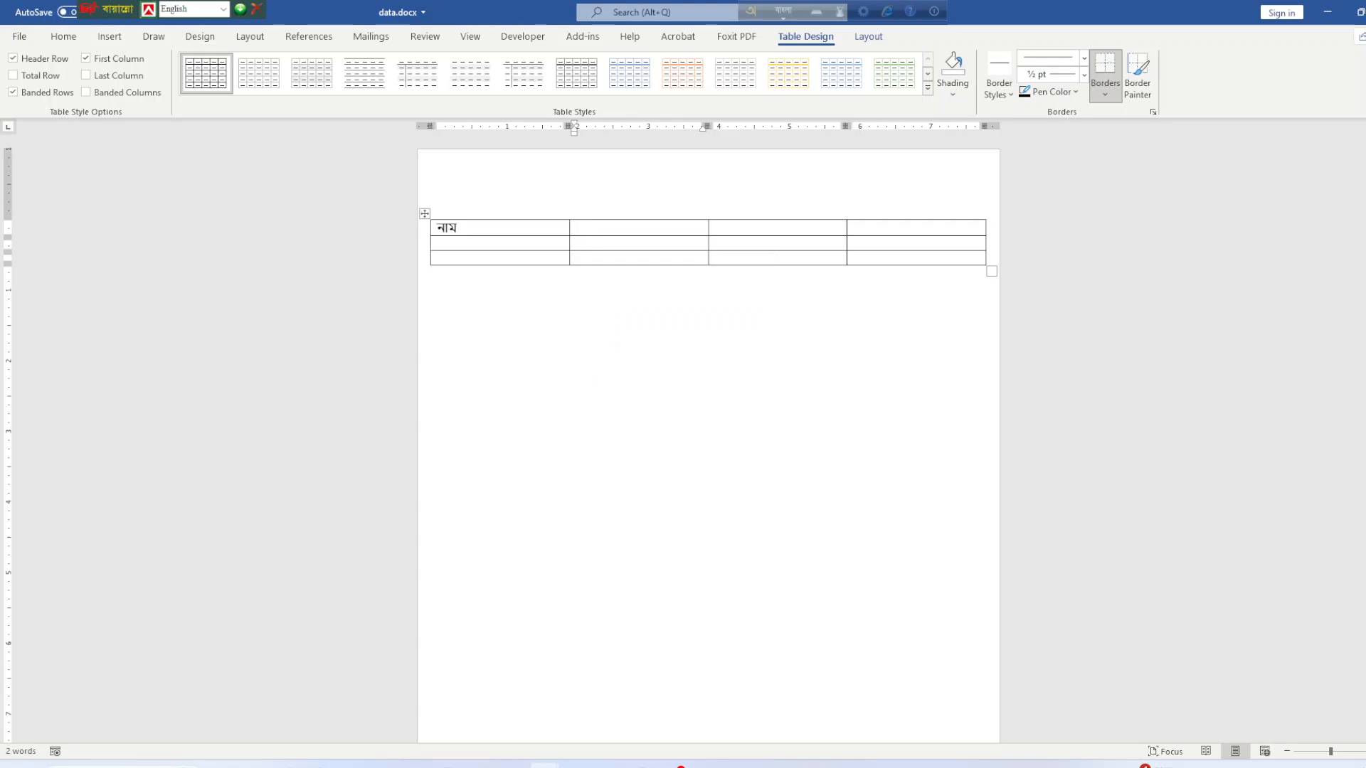
text(mo)
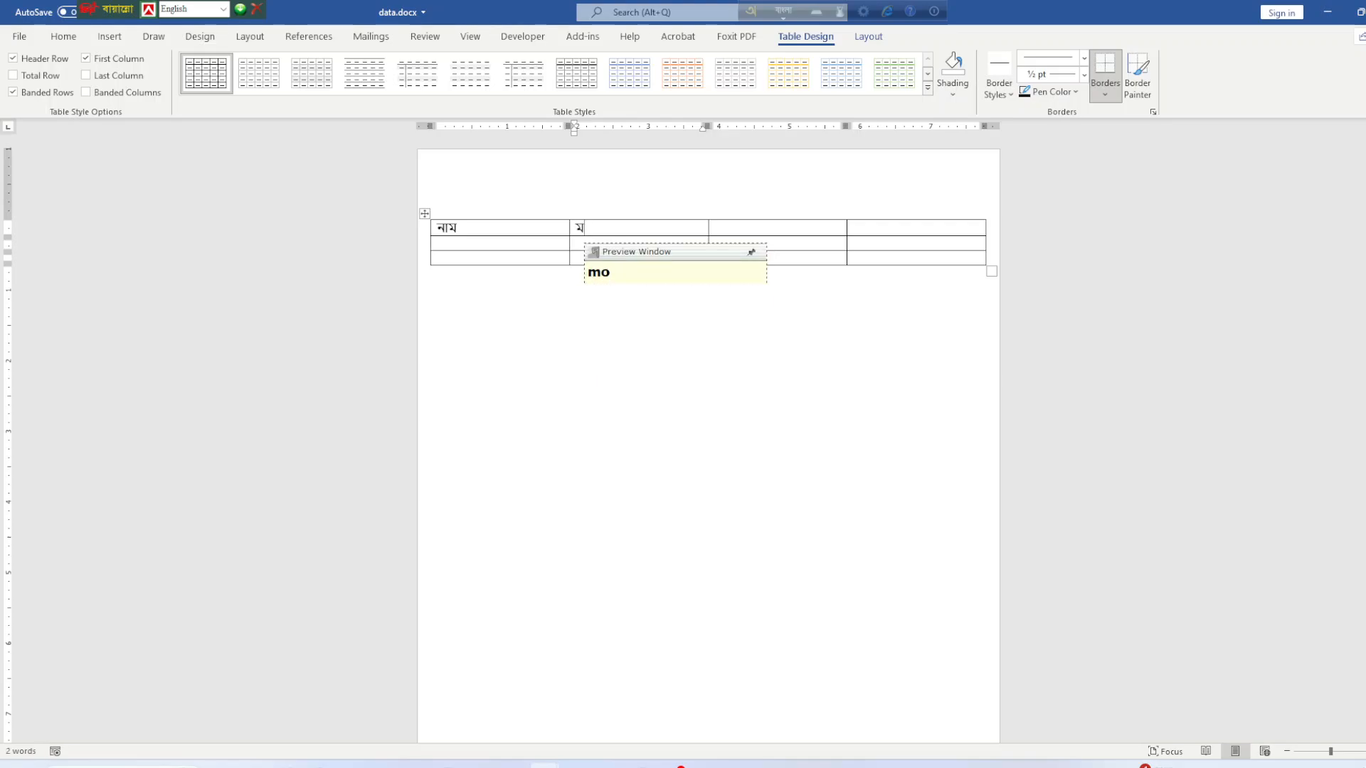
text(bail)
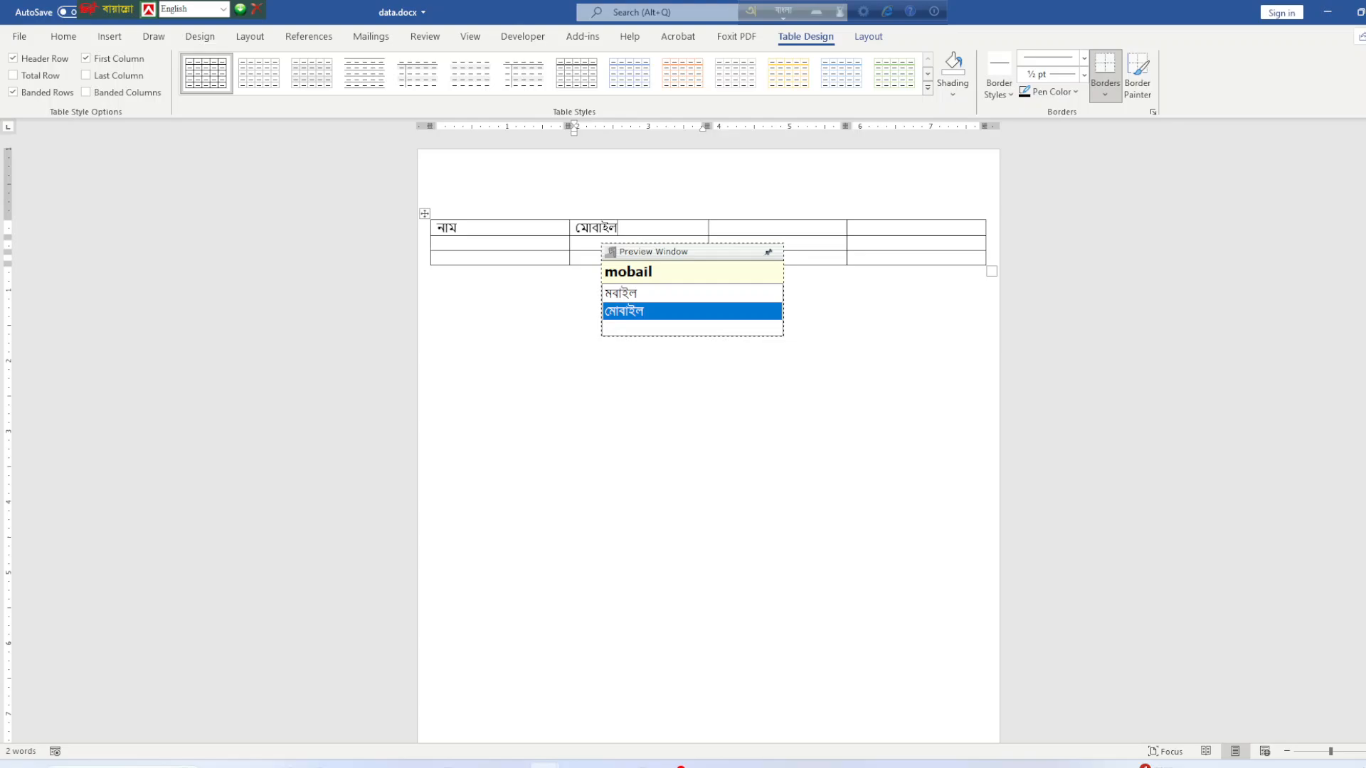
key(Return)
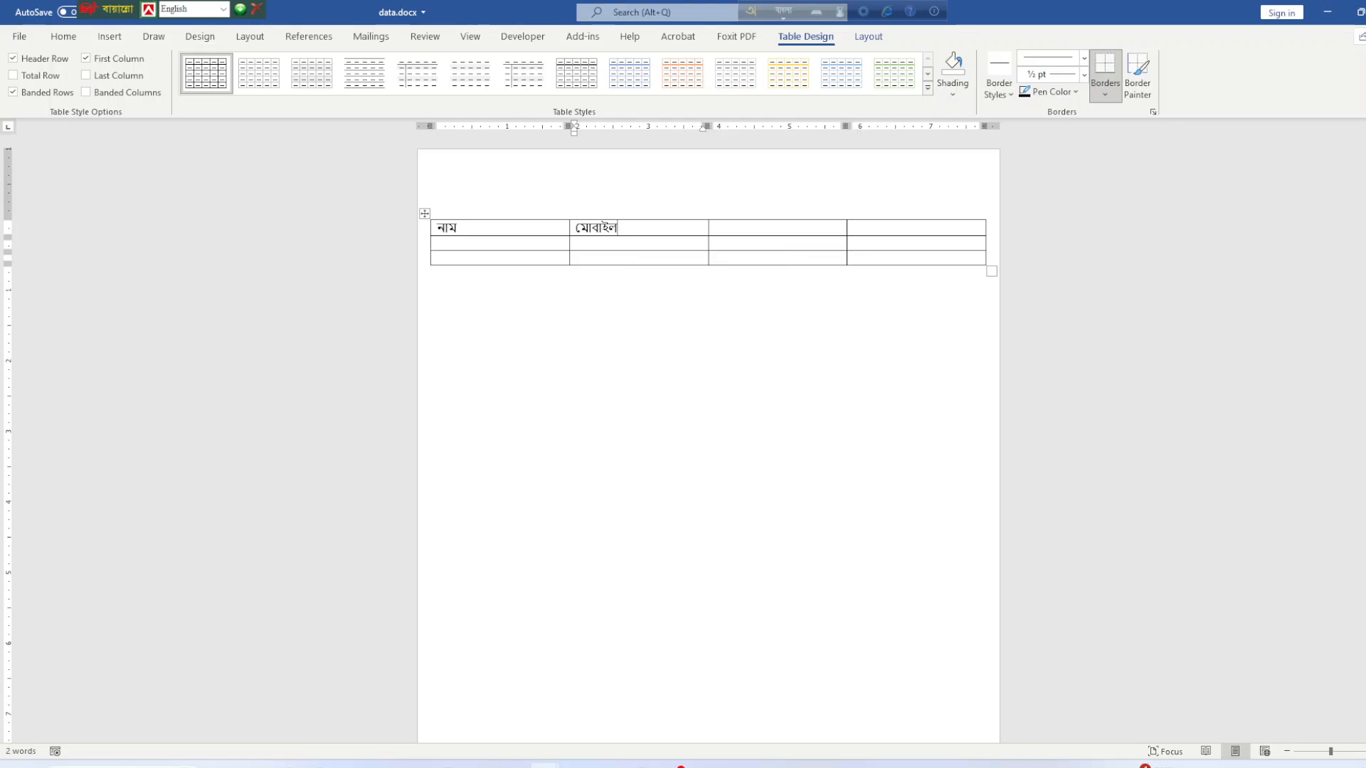
Add the headings জেলা and পদবি in the third and fourth header cells.
click(713, 227)
text(jhela)
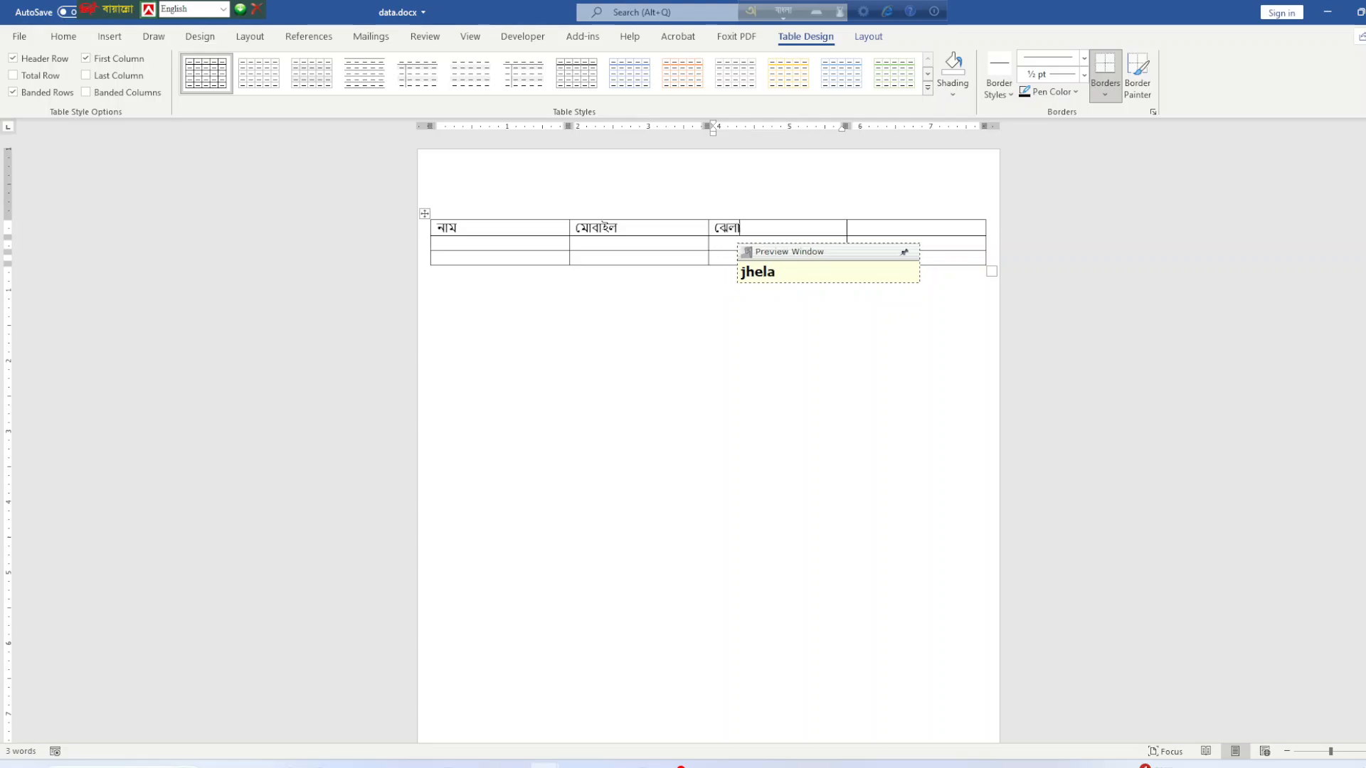
key(BackSpace)
key(BackSpace)
key(BackSpace)
key(BackSpace)
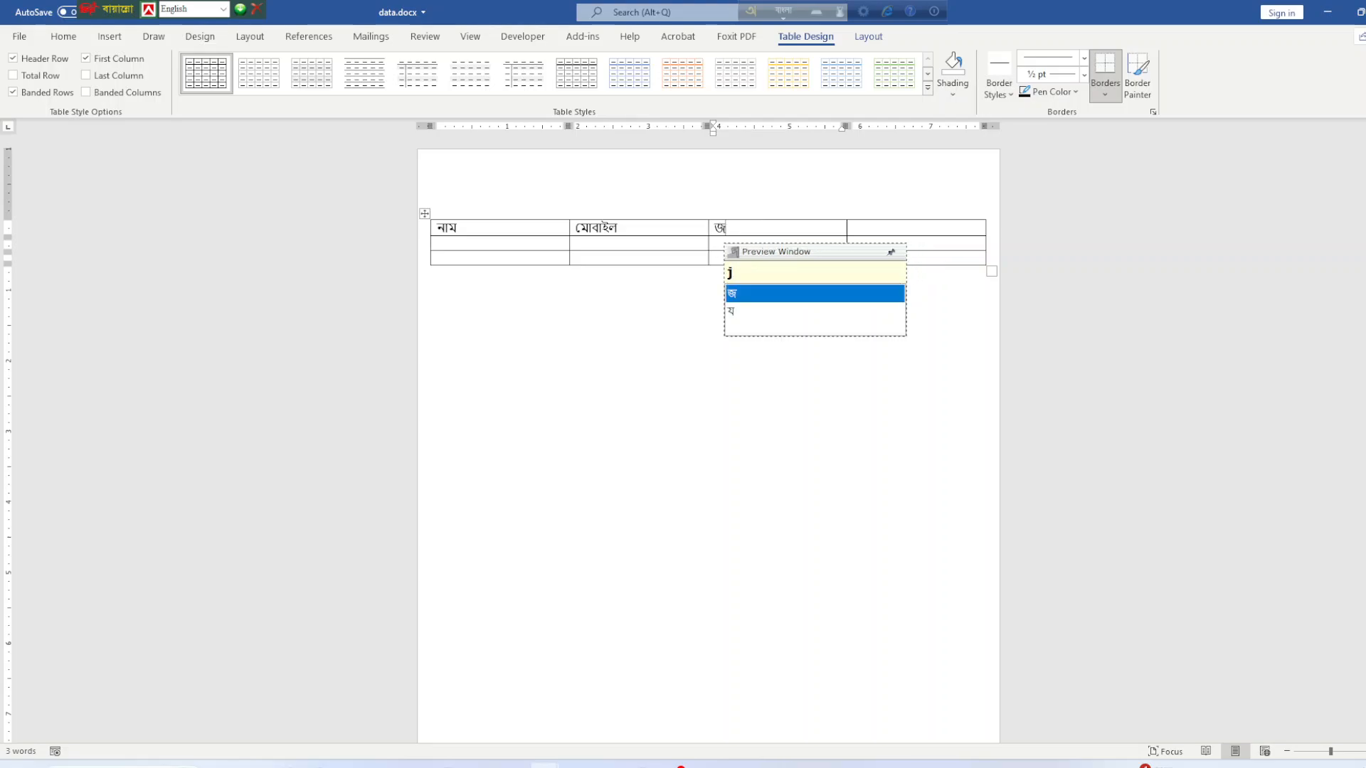
text(ela)
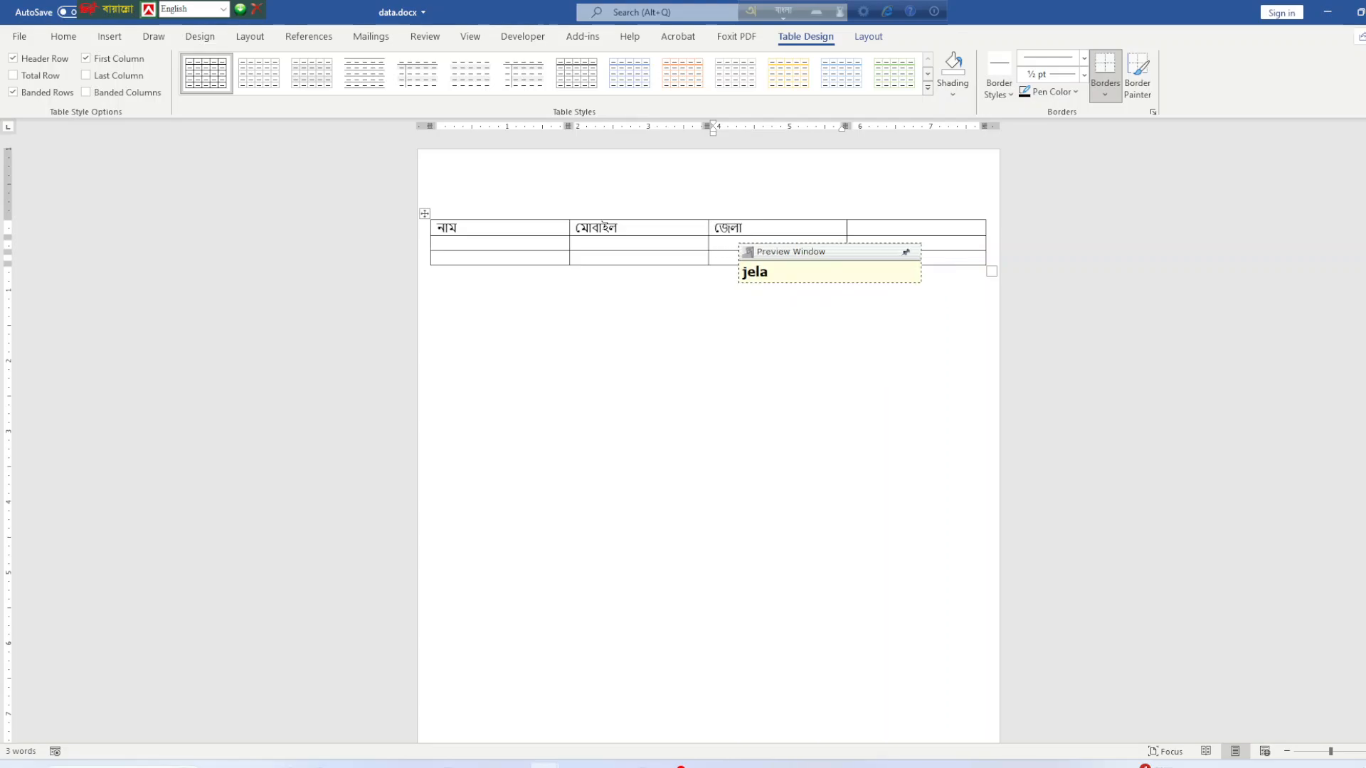
text(`)
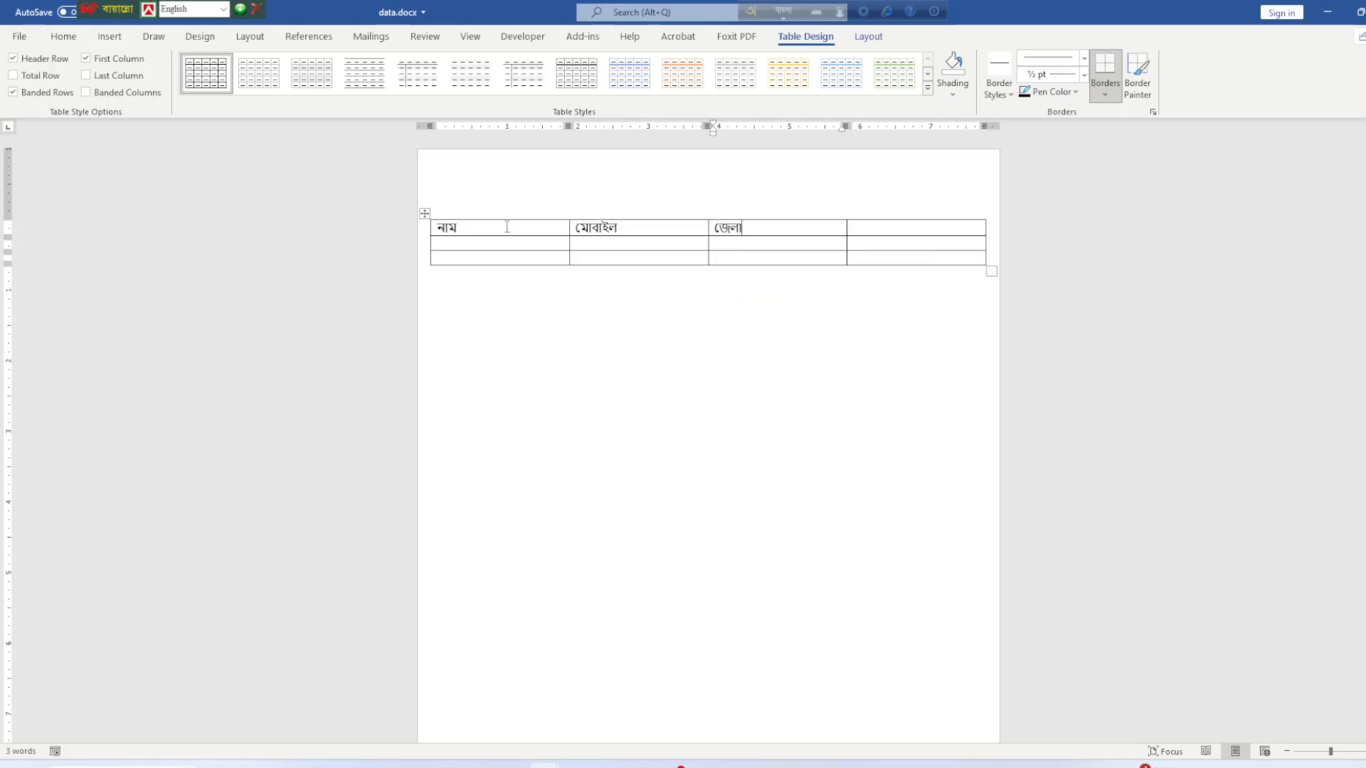
click(858, 228)
text(podo)
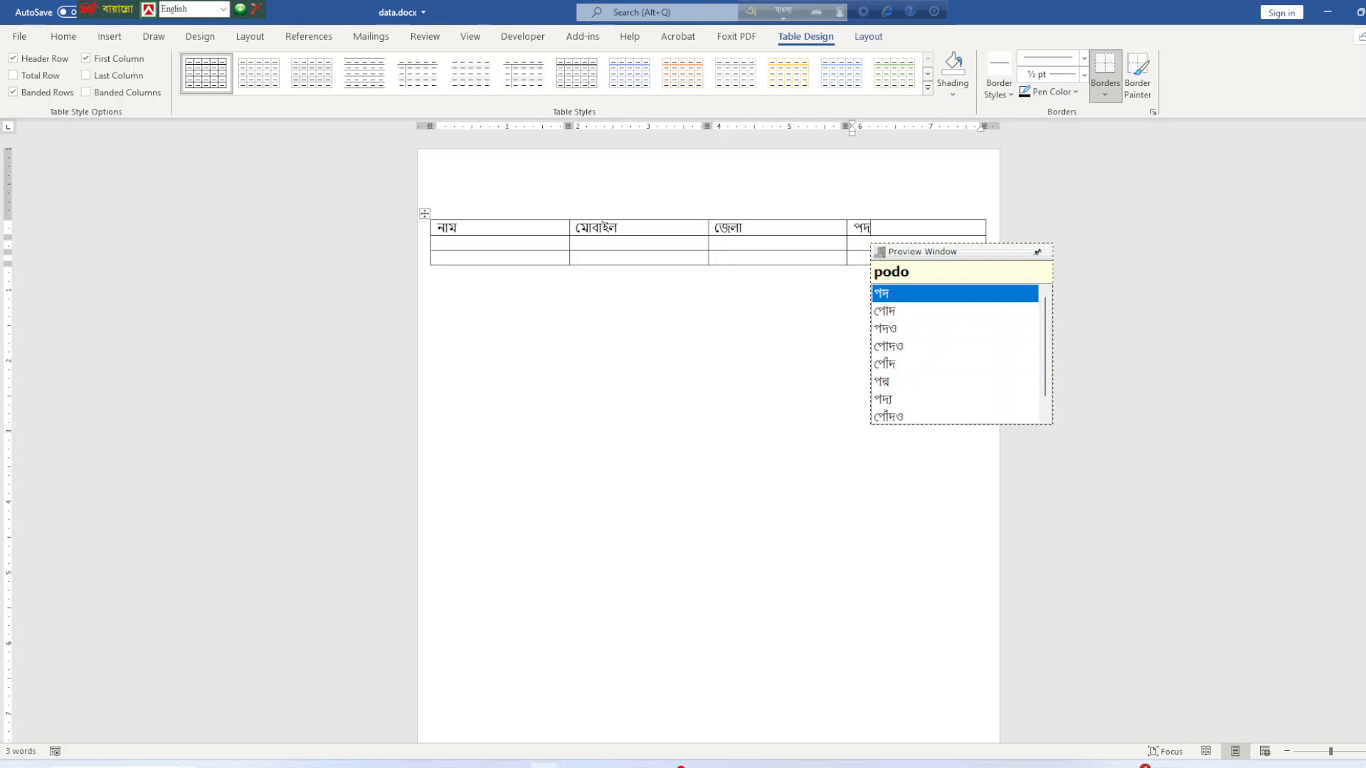
text(bi)
key(space)
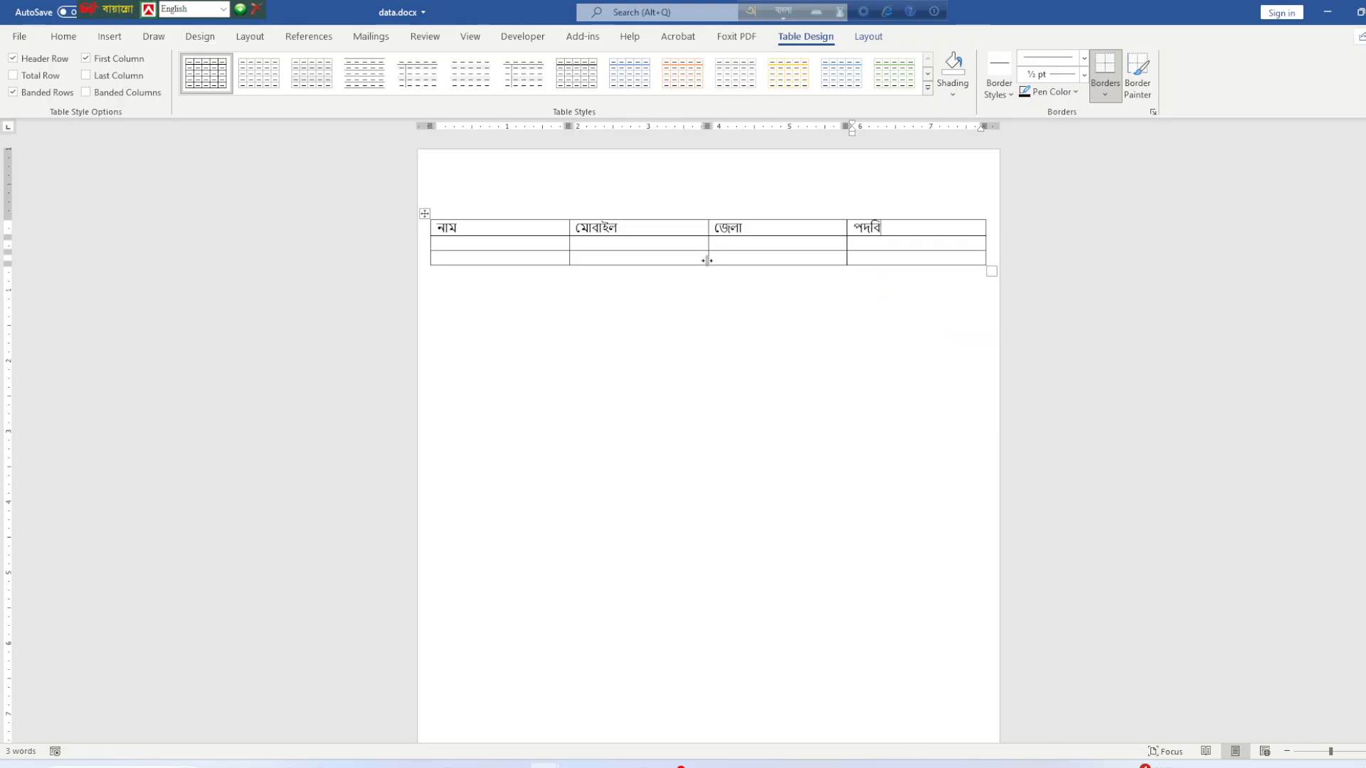
Enter the first recipient's name, mobile number and district ঢাকা in row 2.
click(496, 245)
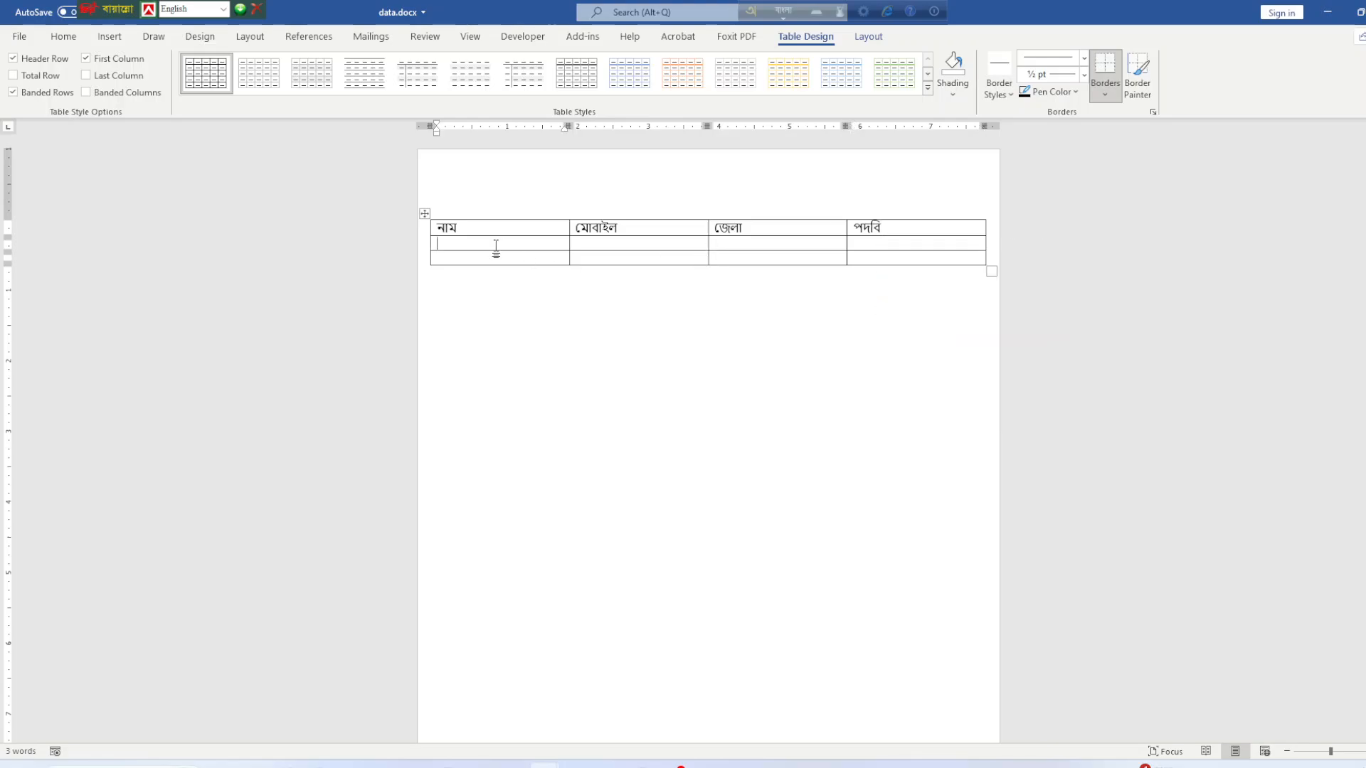
text(korim)
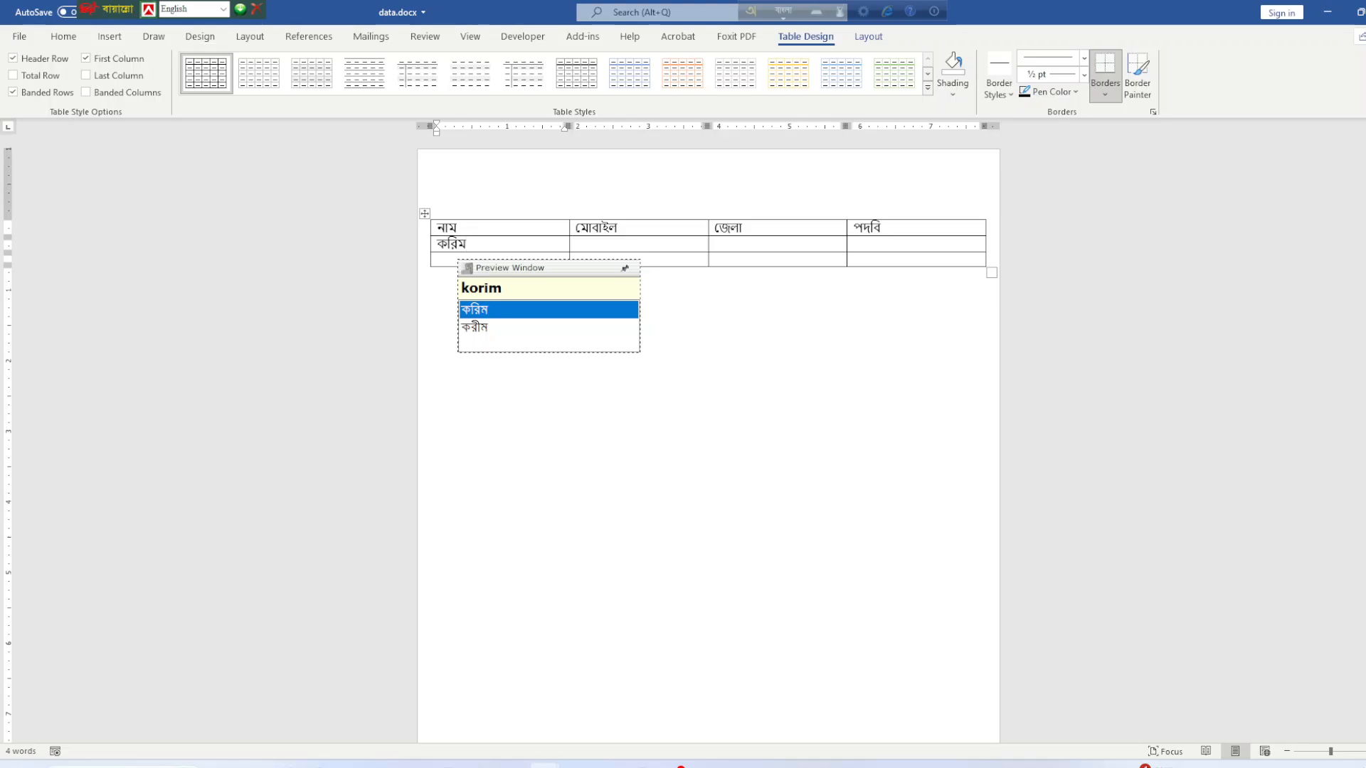
key(space)
key(Tab)
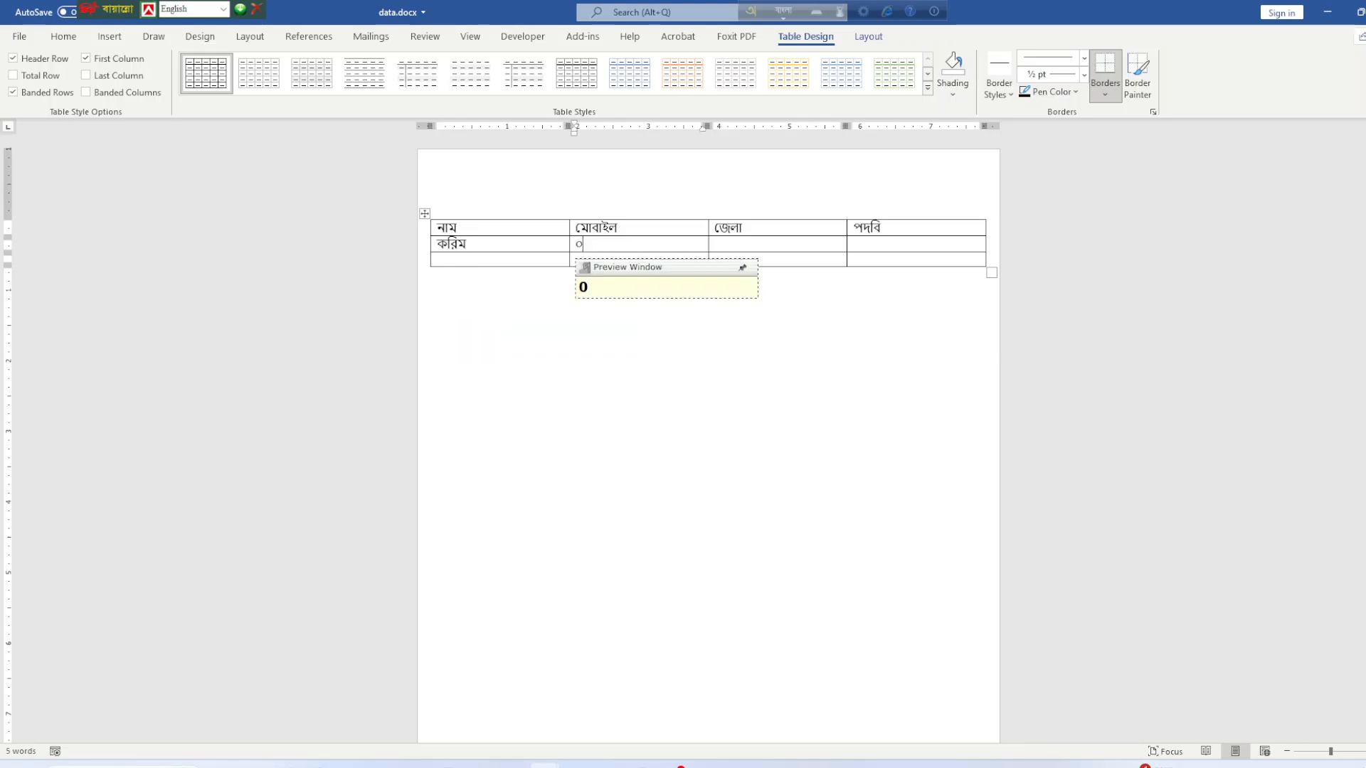
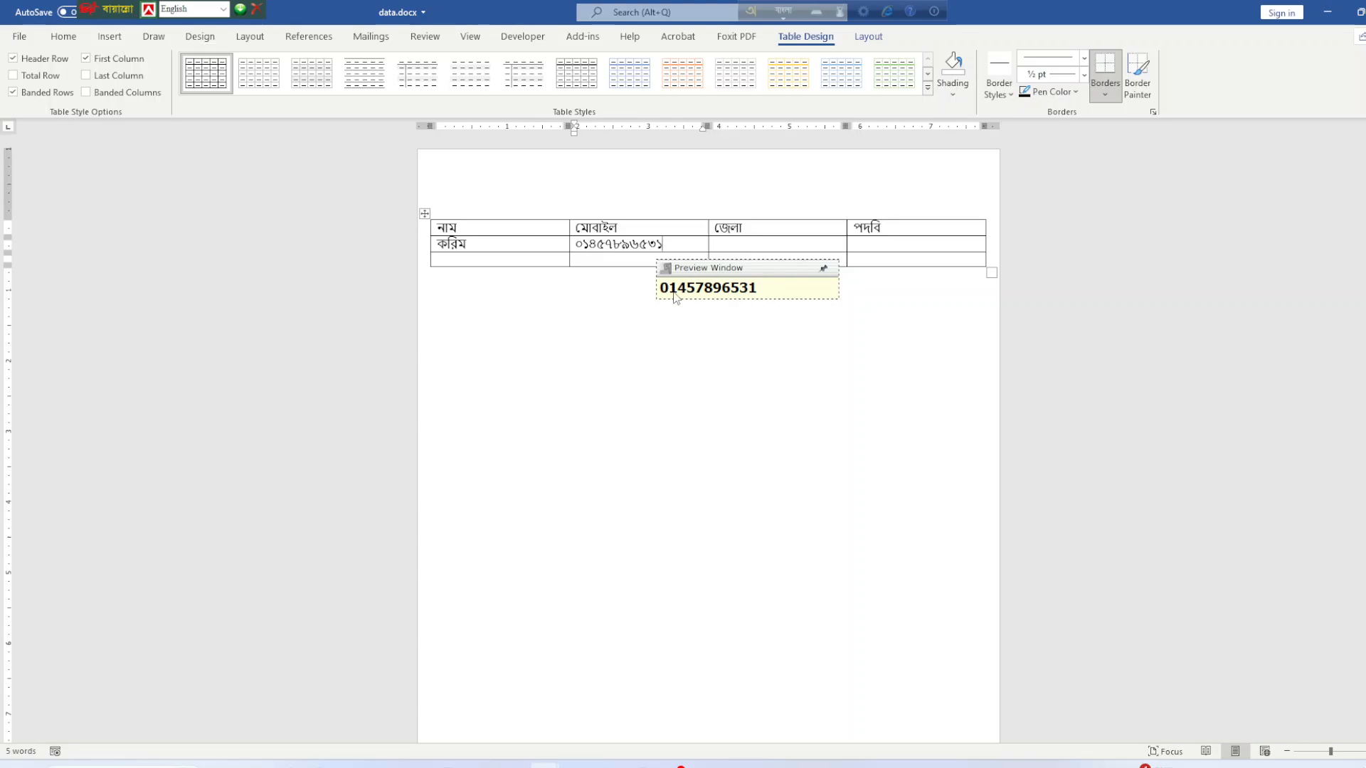
click(742, 247)
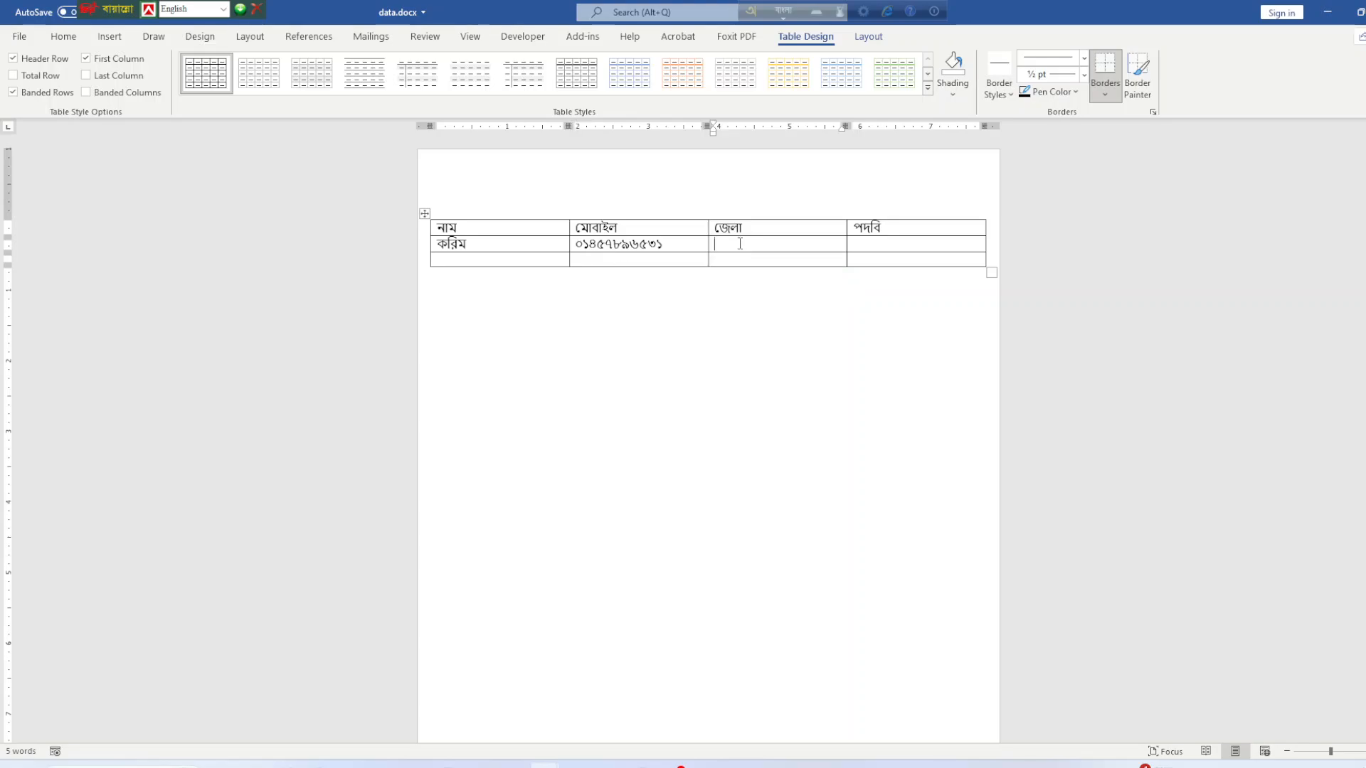
text(dhaka)
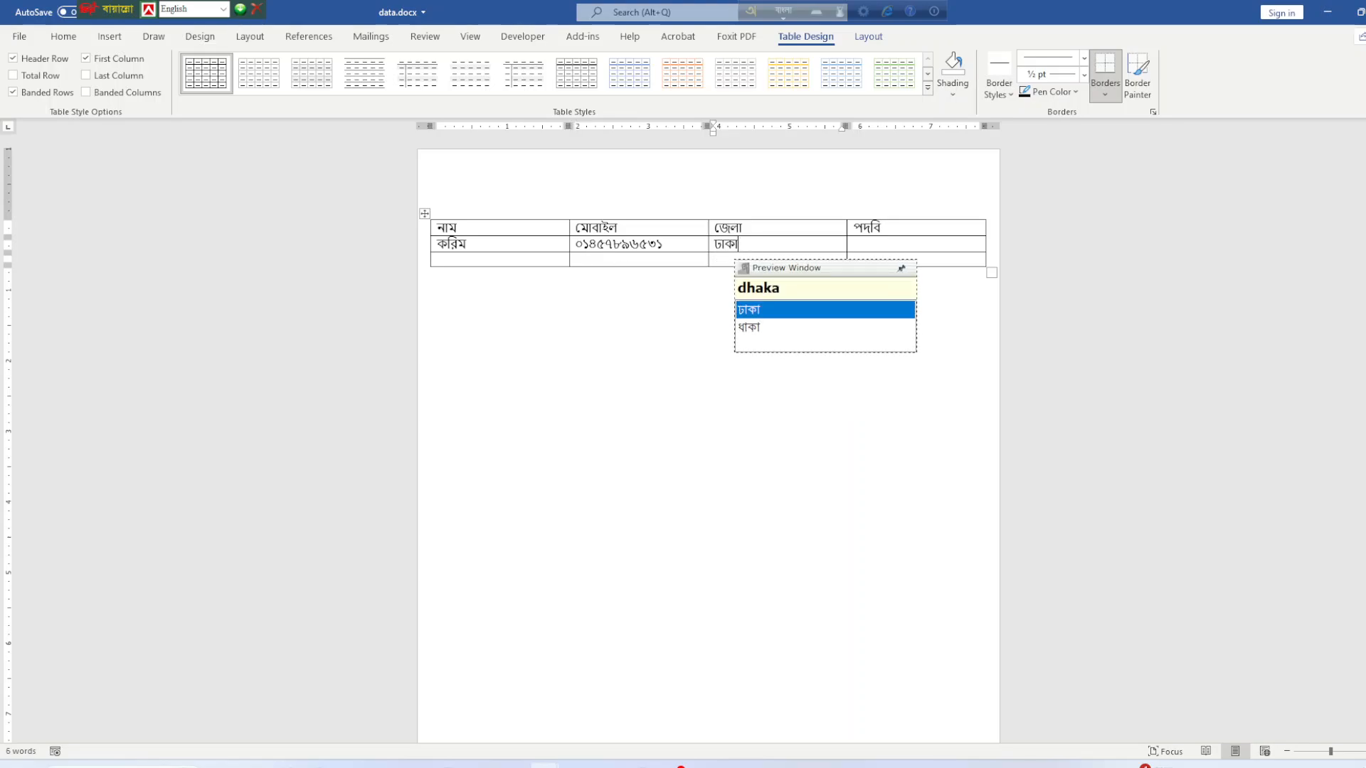
key(Tab)
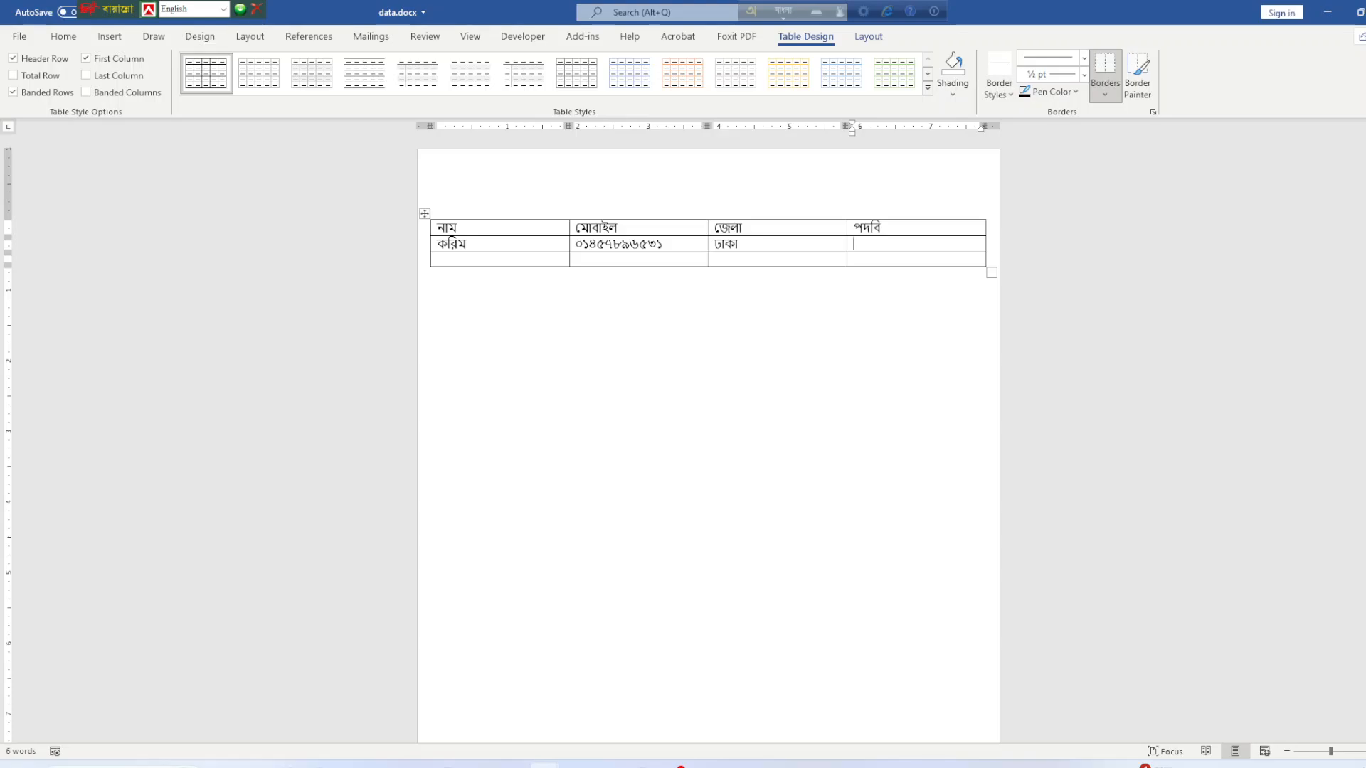
Type the designation আইটি অফিসার into row 2's পদবি cell.
text(oit)
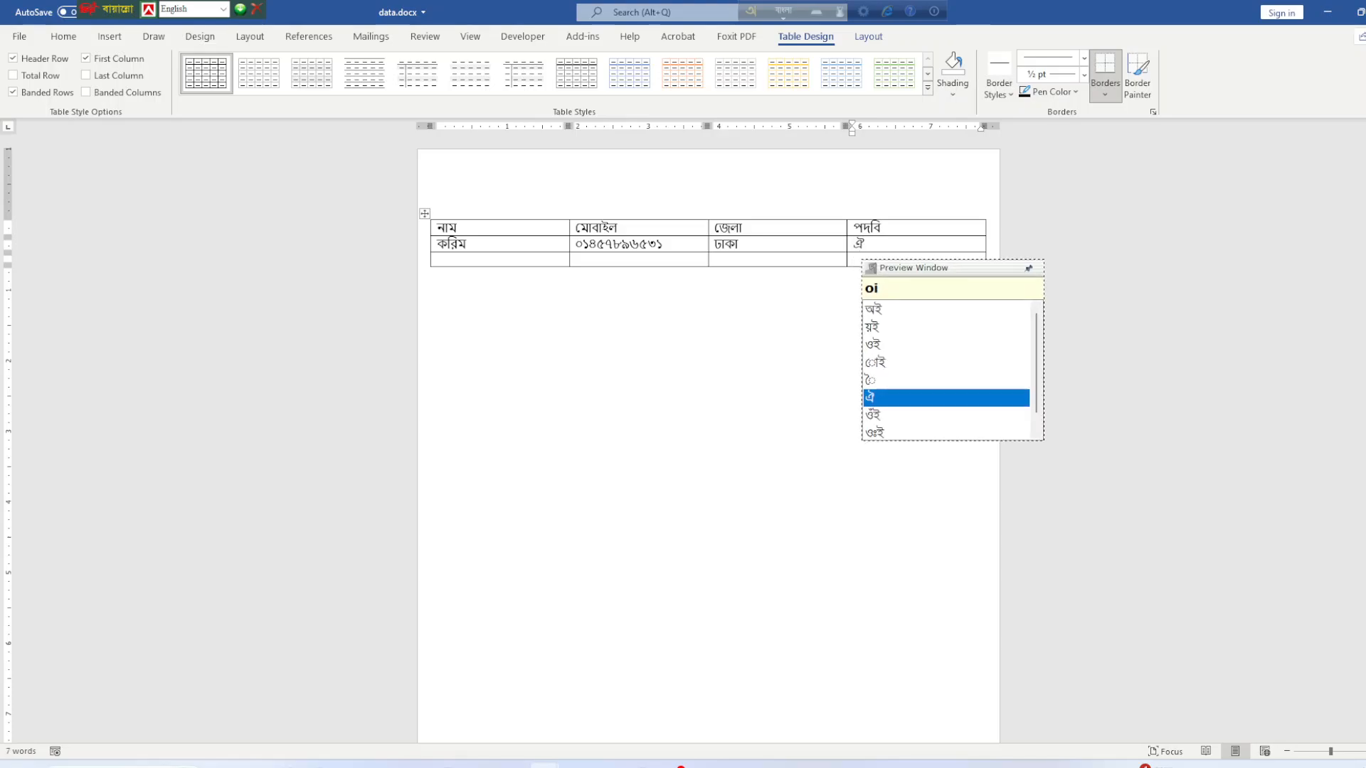
key(BackSpace)
key(BackSpace)
key(BackSpace)
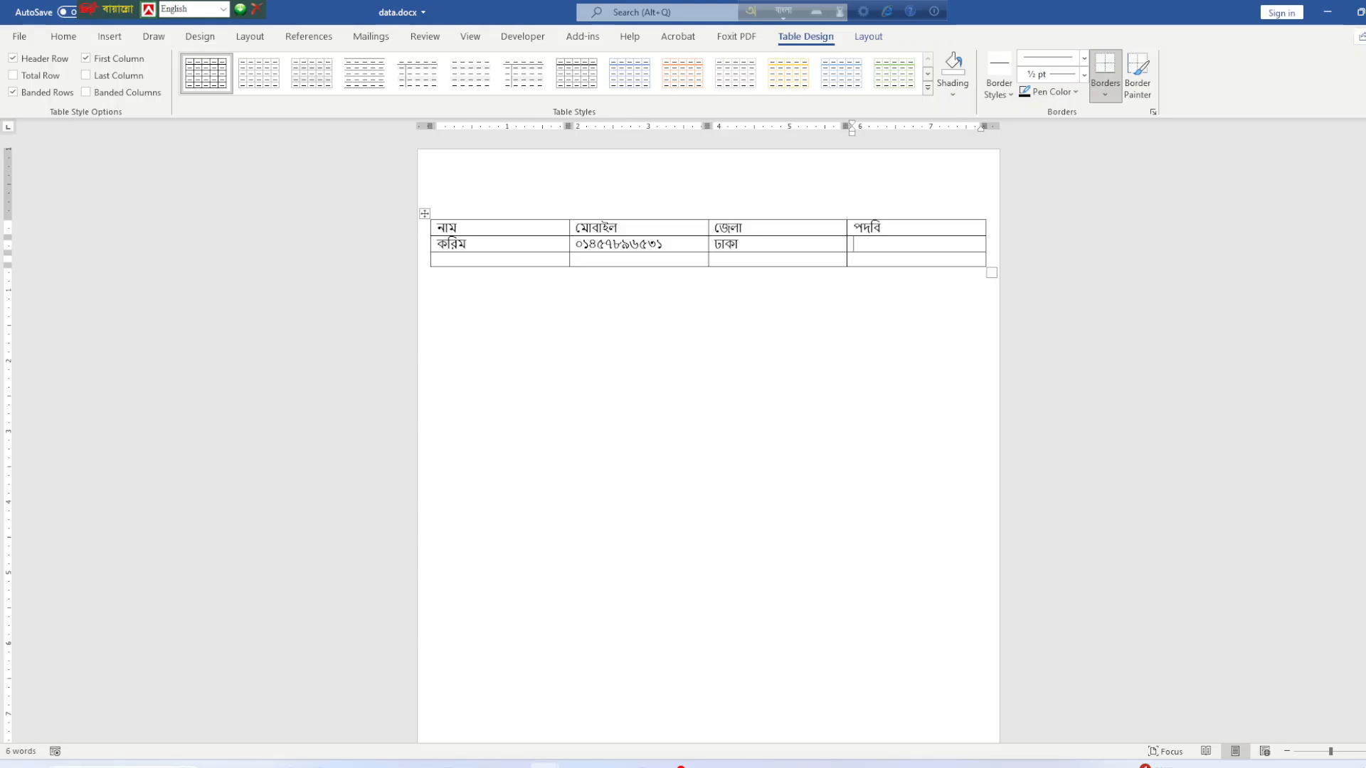
text(ait)
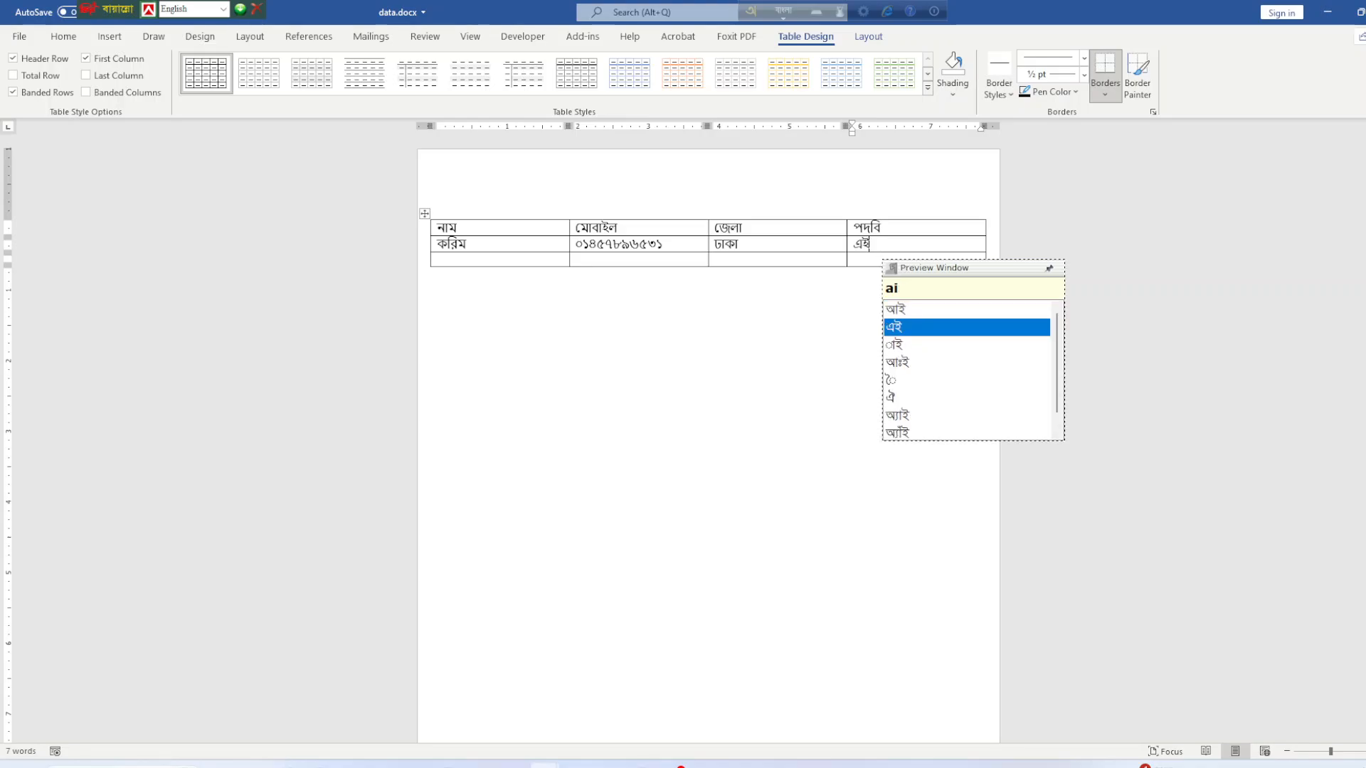
text(i)
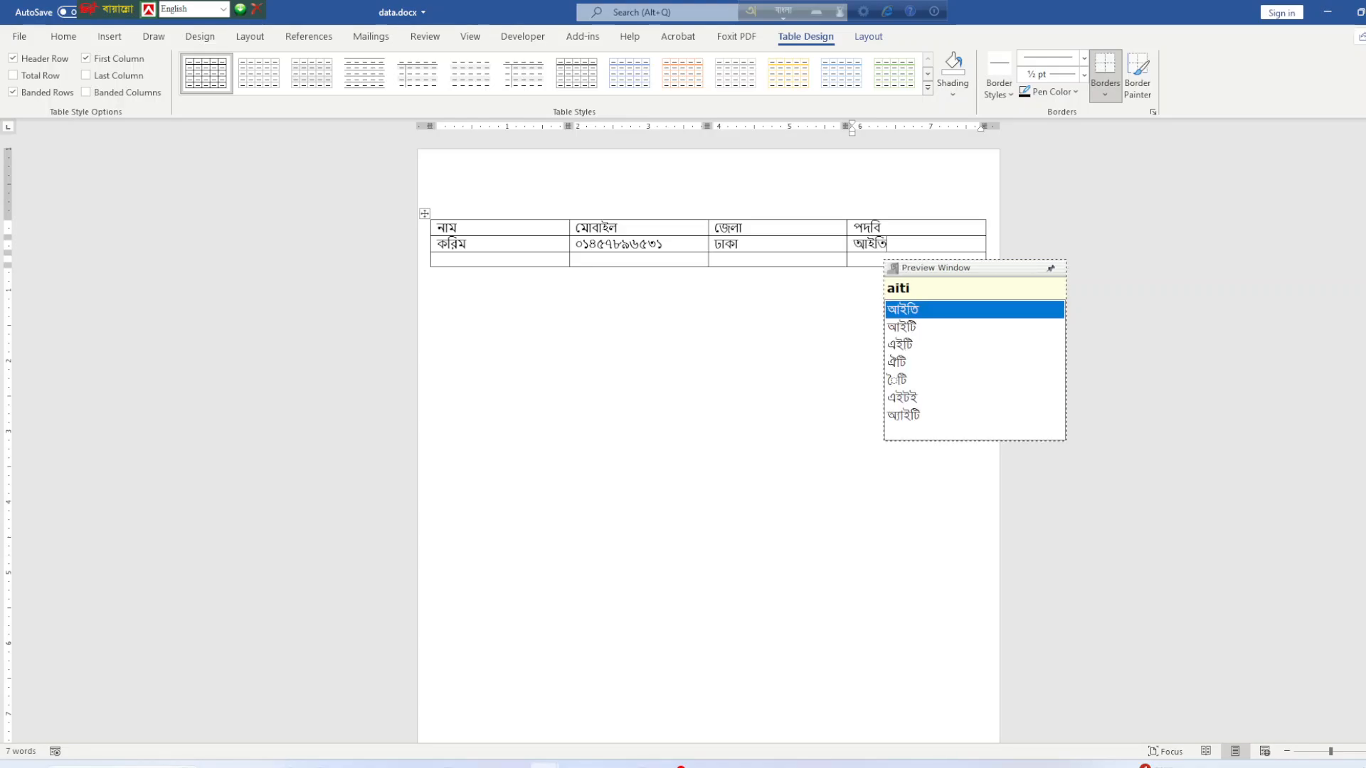
key(Down)
key(Return)
text(ofiser)
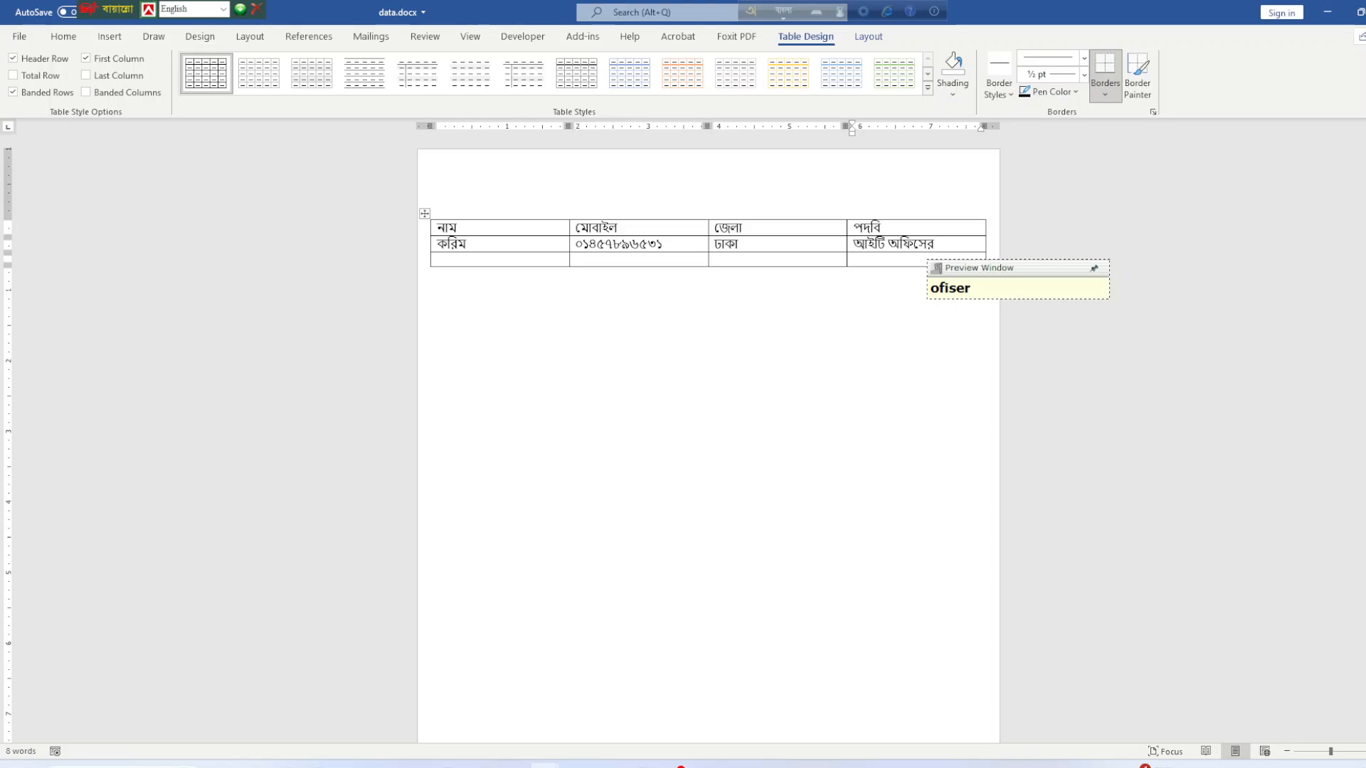
key(BackSpace)
key(BackSpace)
key(BackSpace)
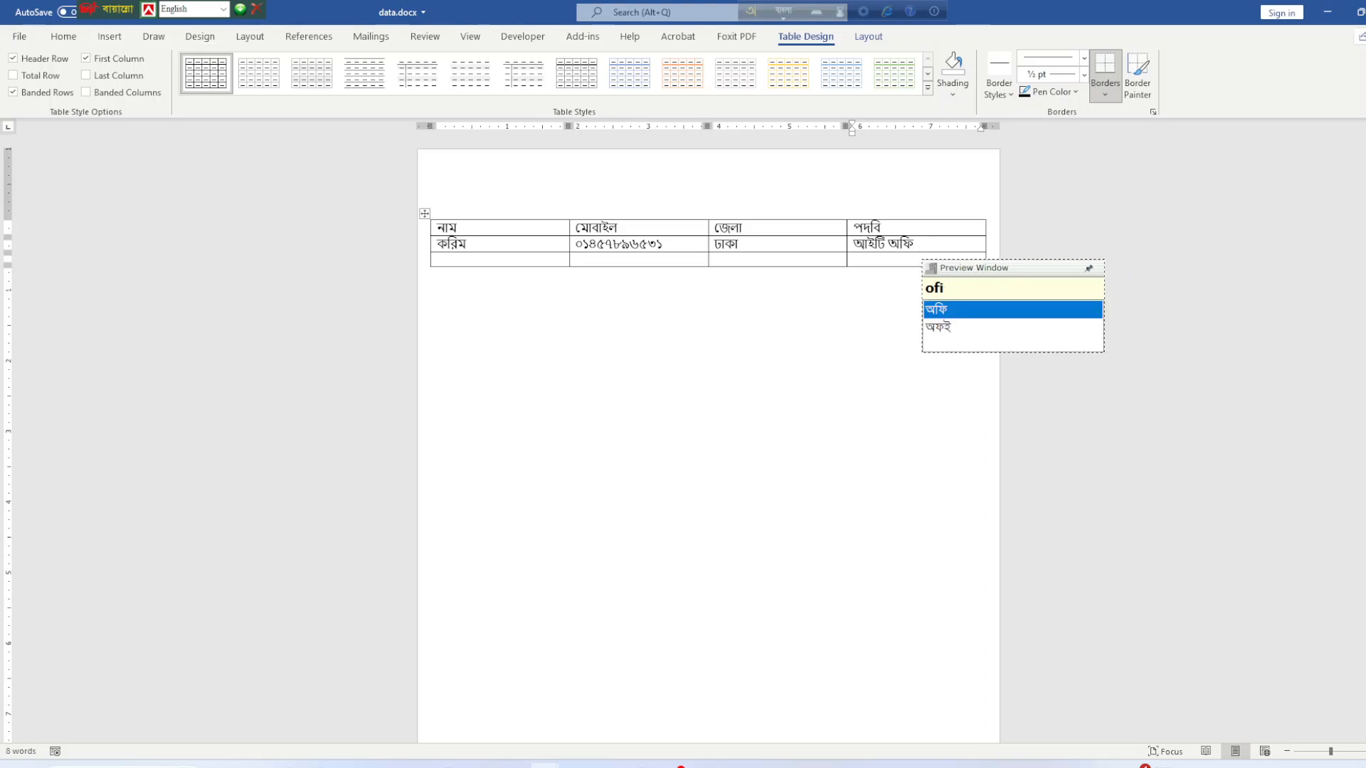
text(ce)
key(BackSpace)
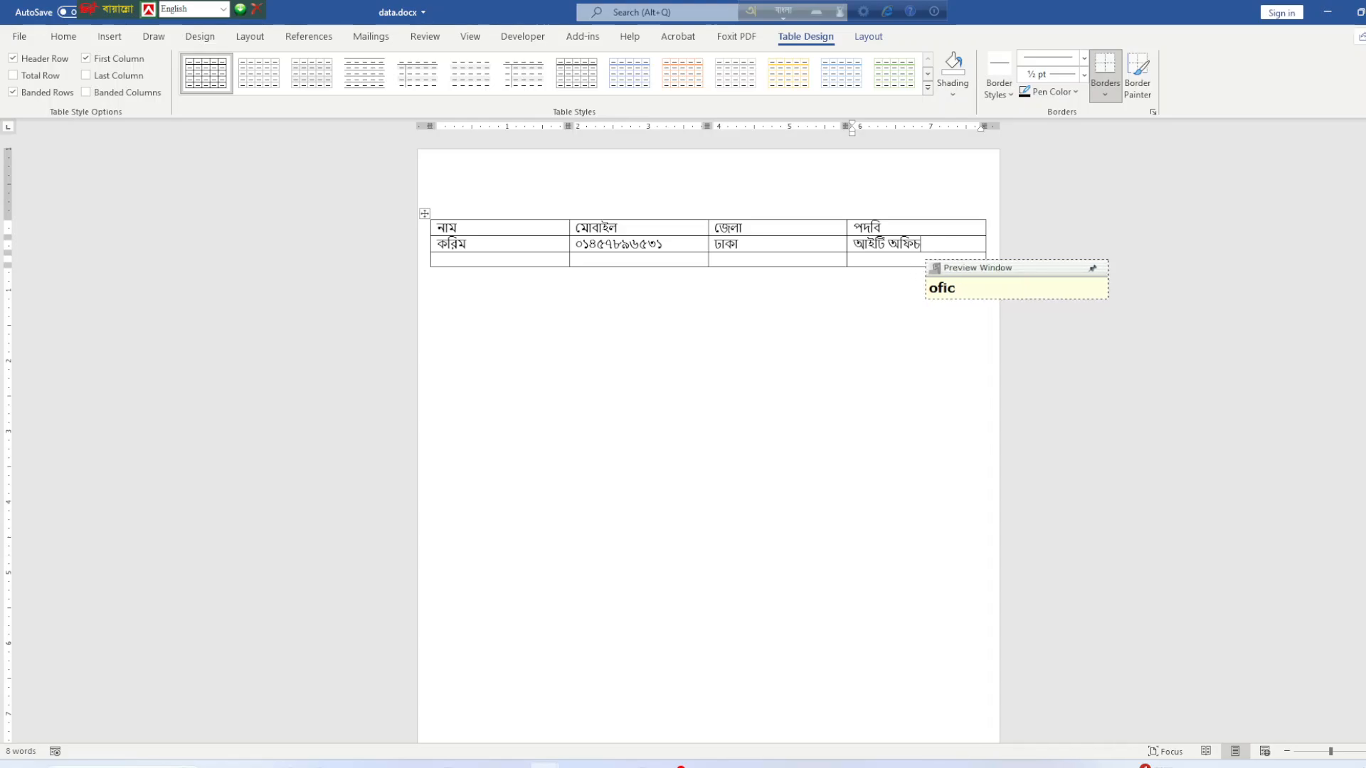
key(BackSpace)
text(se)
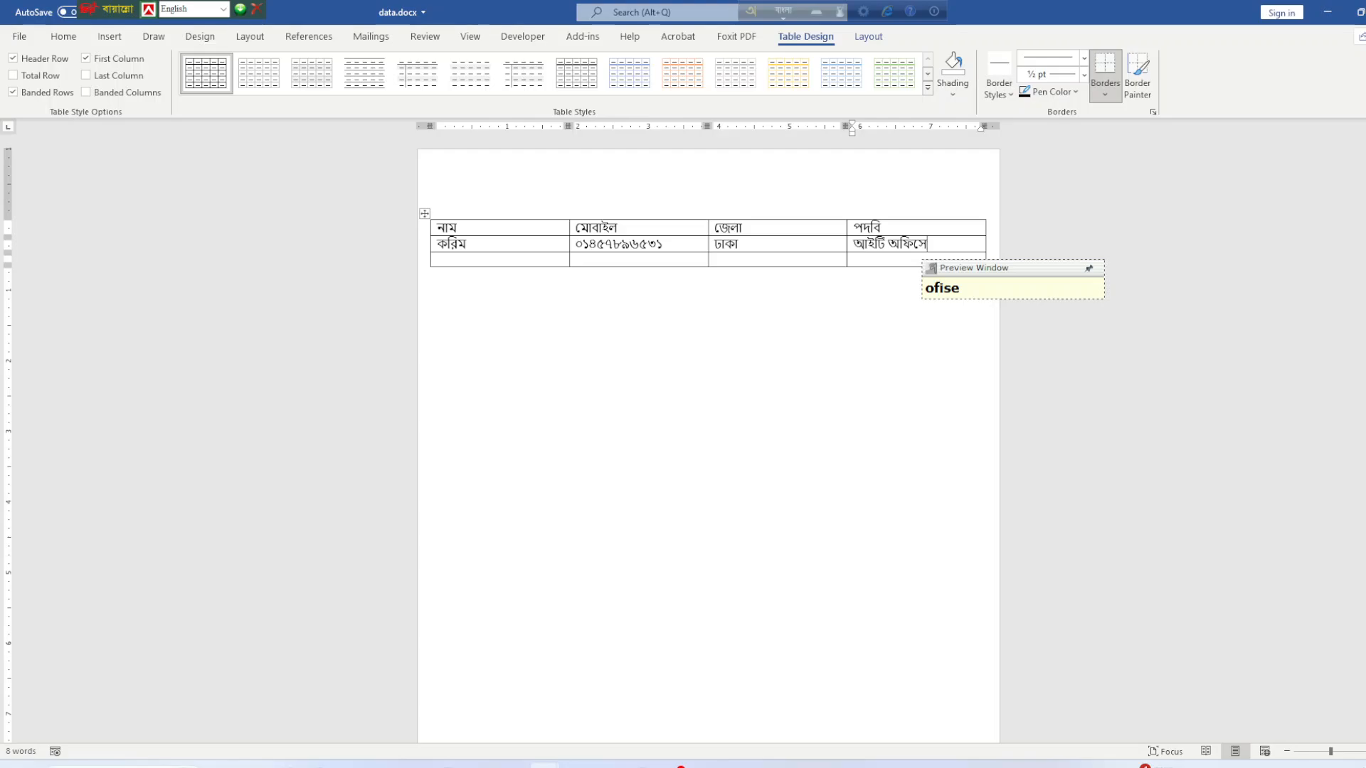
key(BackSpace)
text(ar)
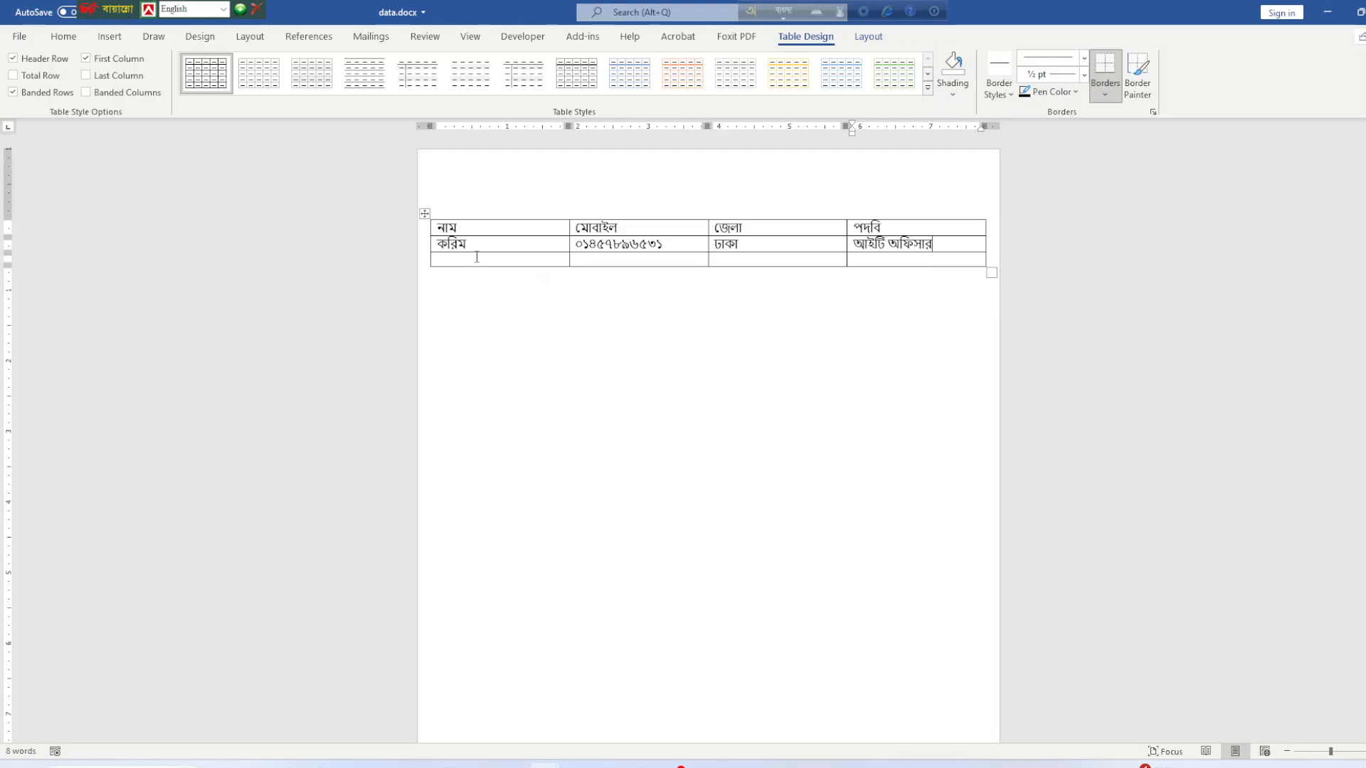
Copy row 2's mobile number, district ঢাকা and designation আইটি অফিসার into row 3.
drag(476, 247, 432, 245)
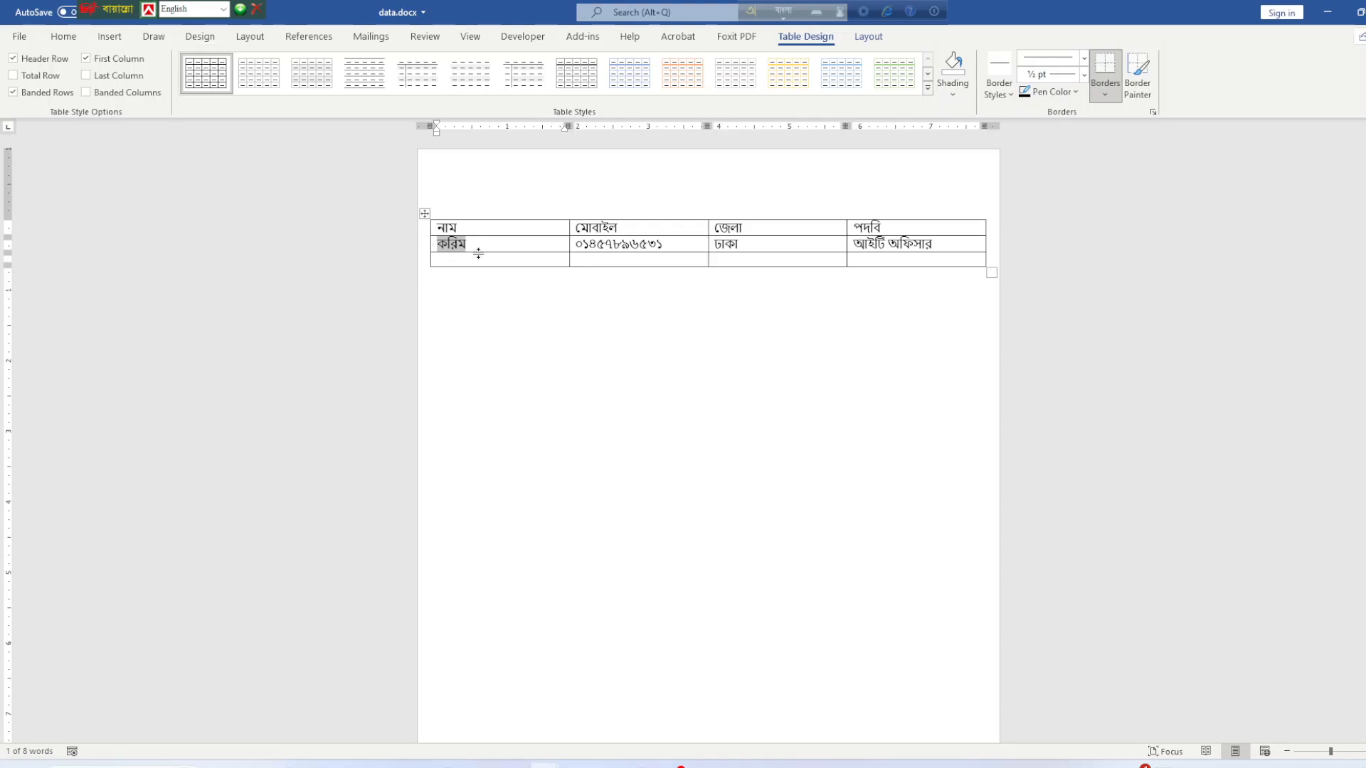
click(509, 281)
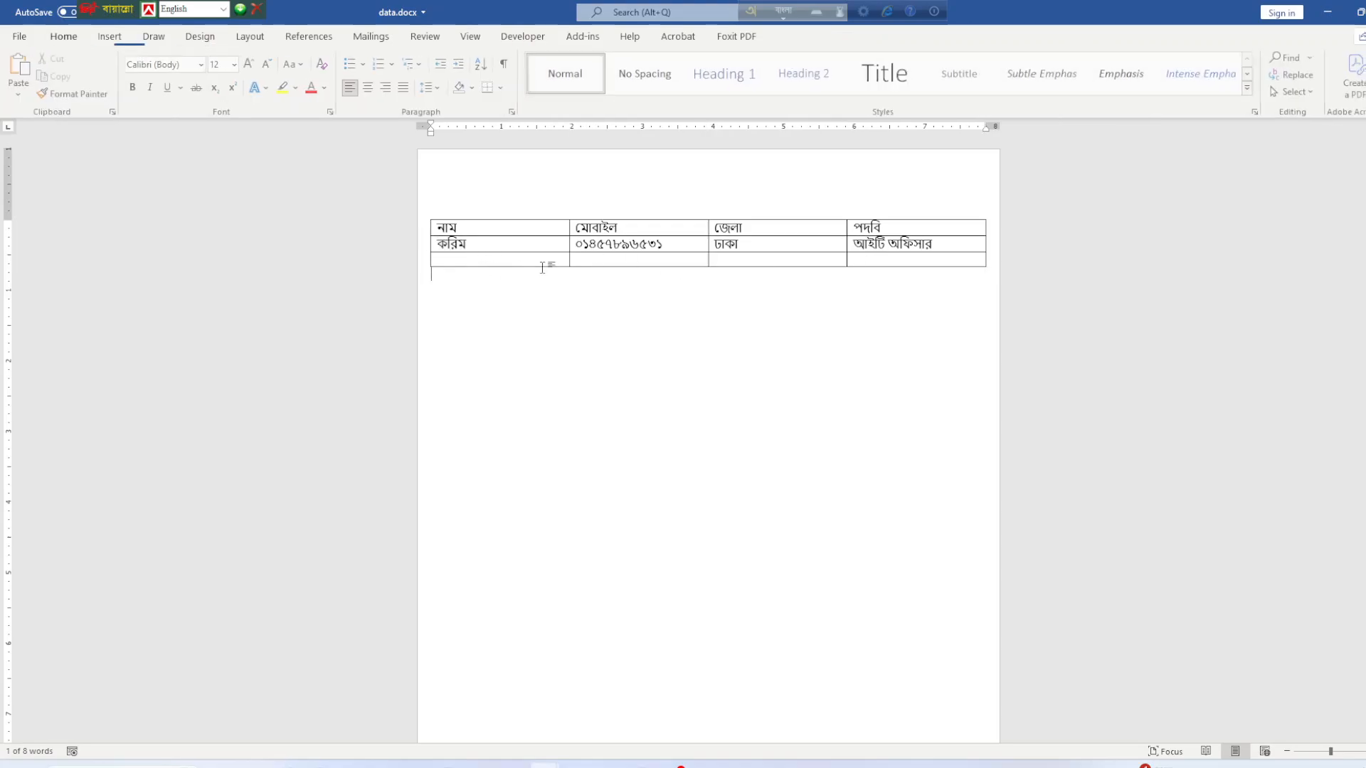
click(571, 246)
drag(572, 245, 661, 249)
key(ctrl+c)
click(651, 269)
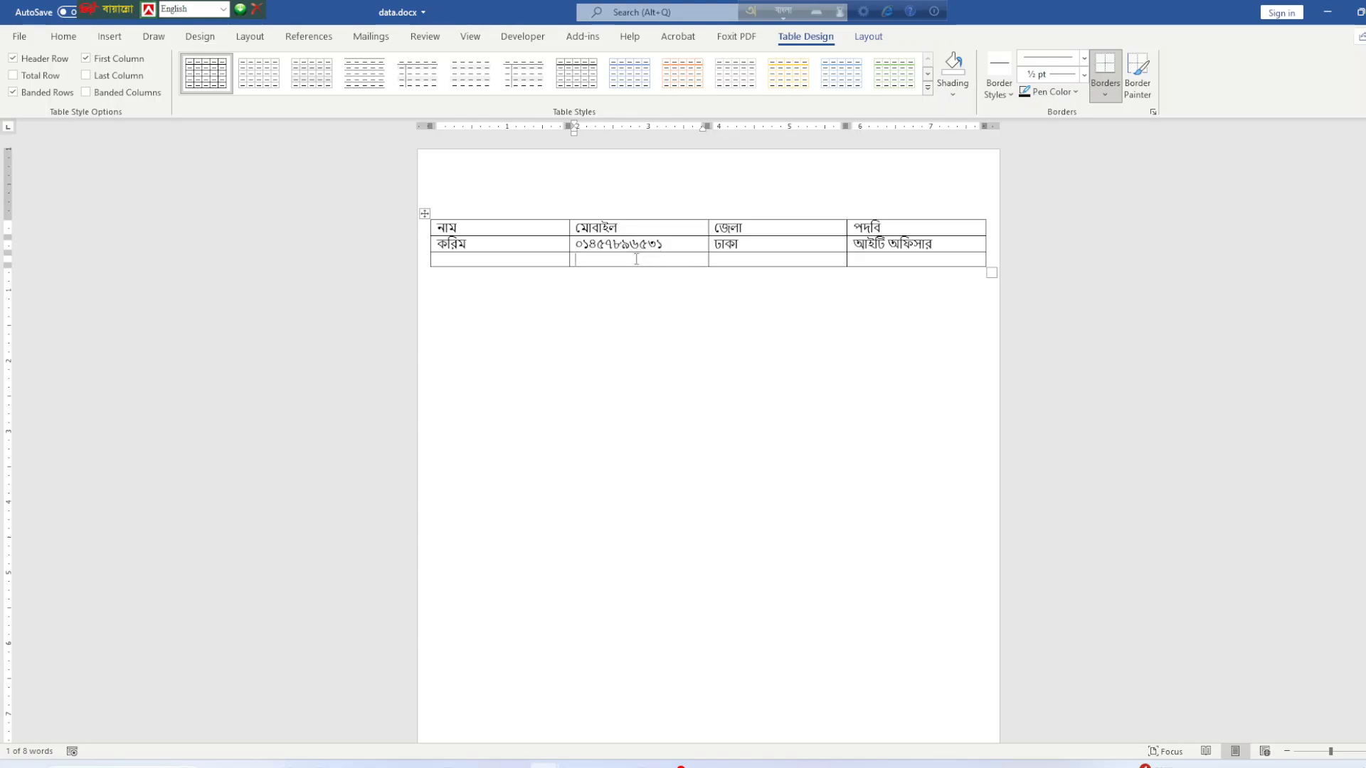
key(ctrl+v)
drag(740, 244, 938, 245)
click(726, 247)
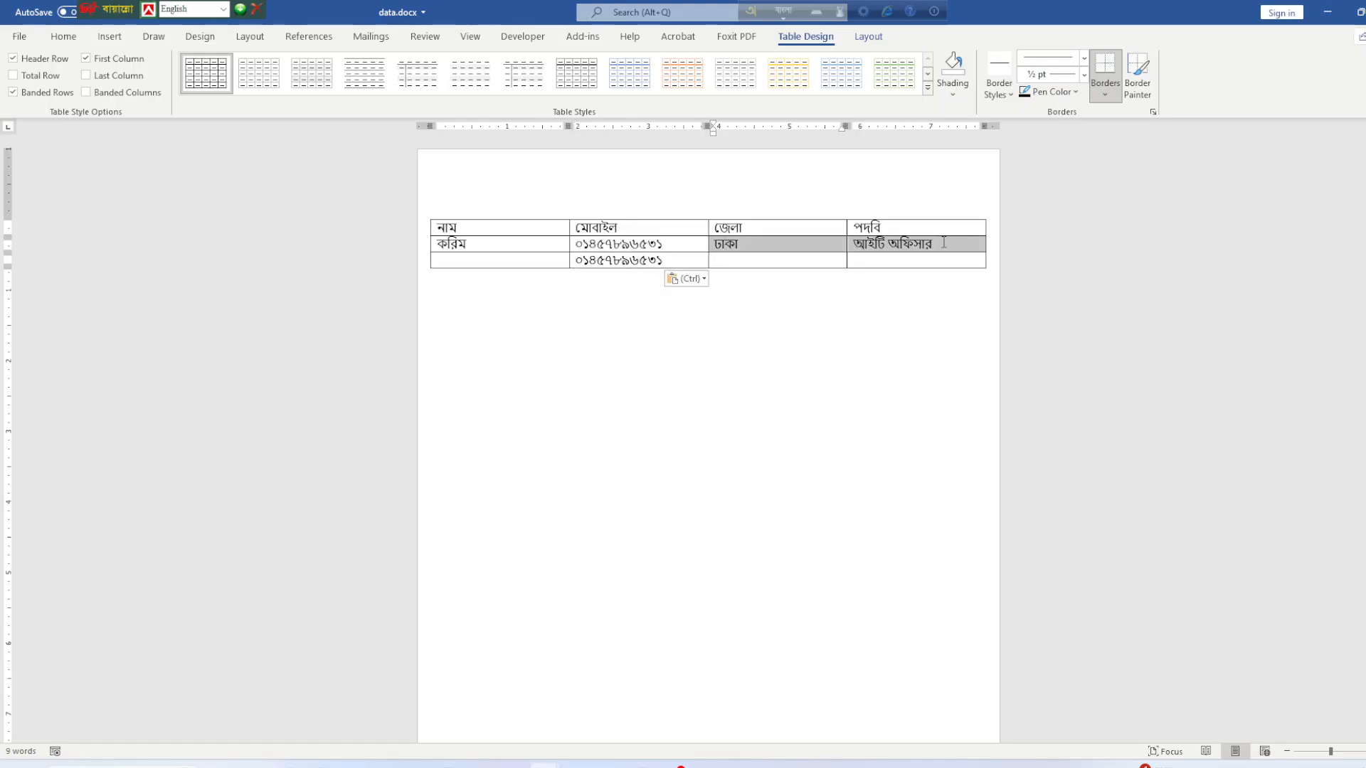
key(ctrl+c)
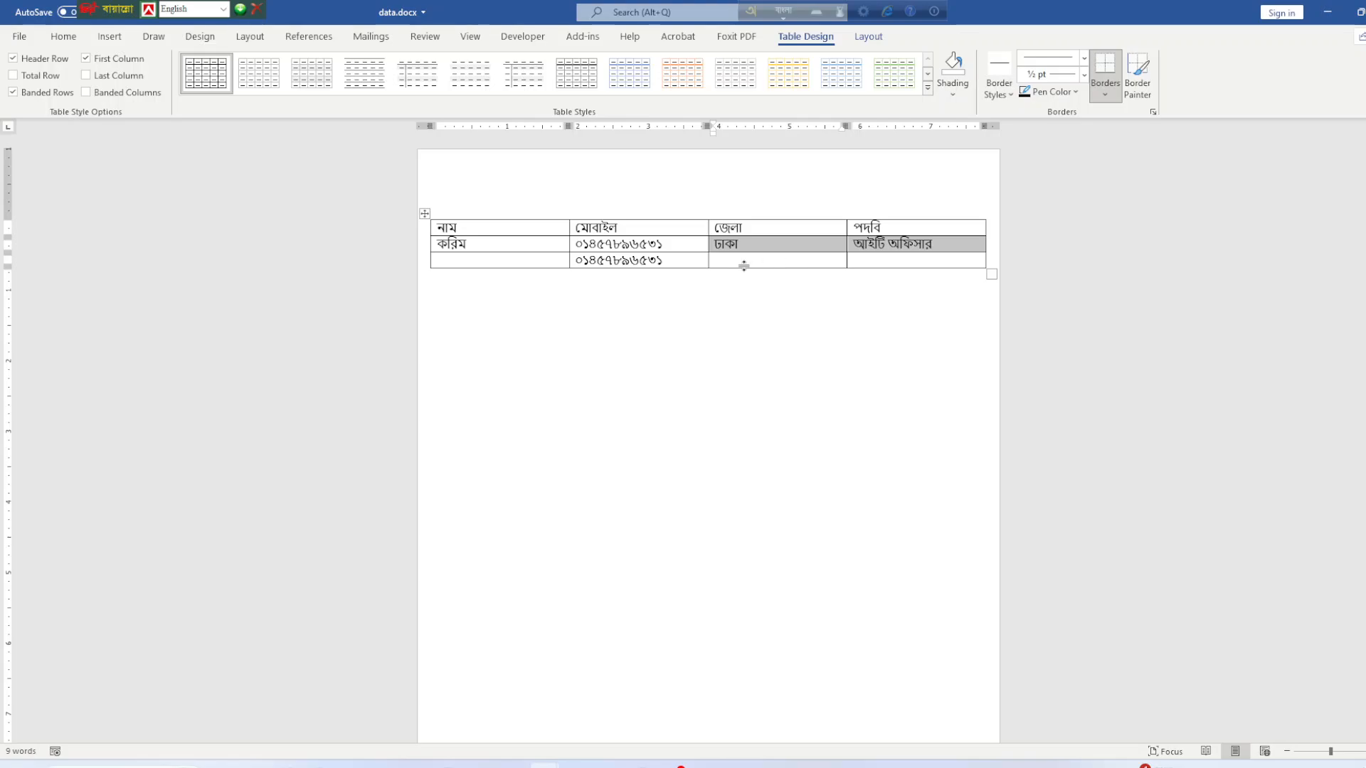
click(726, 262)
key(ctrl+v)
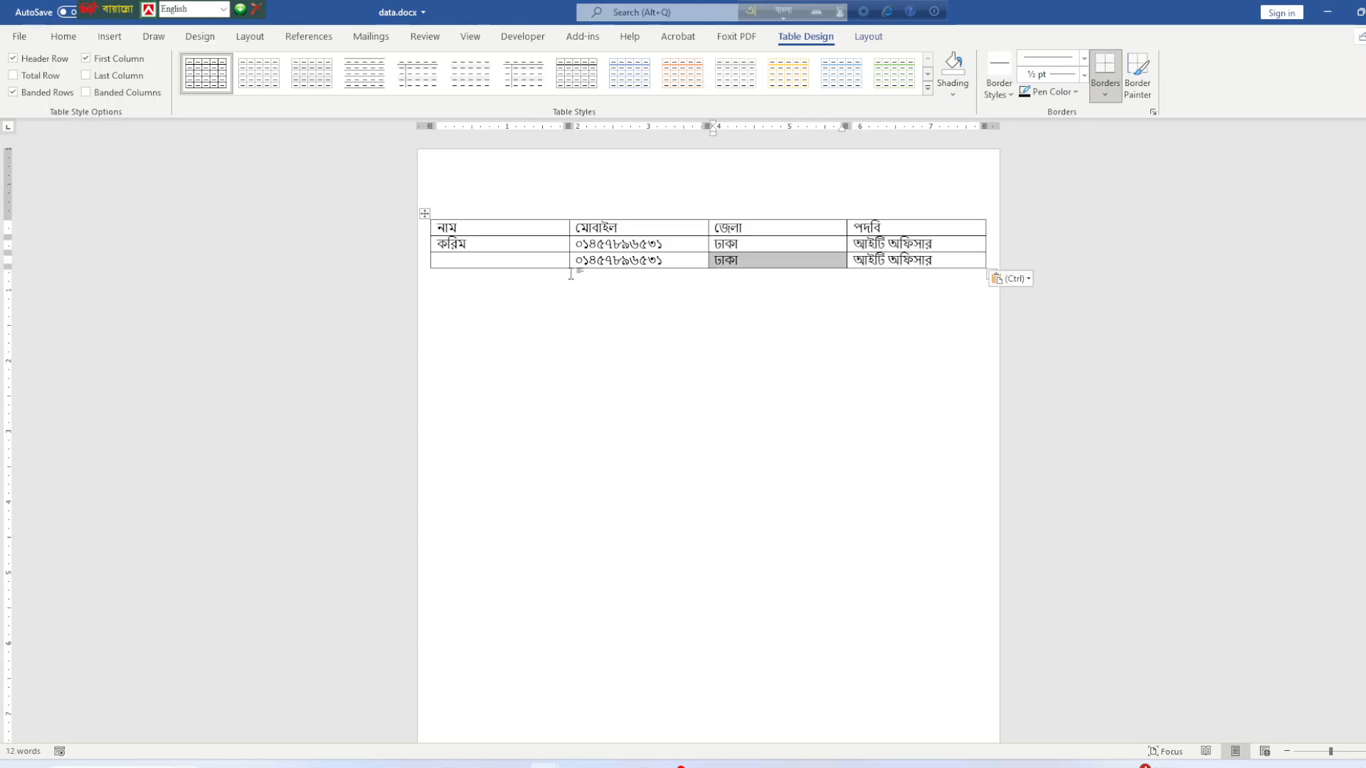
Enter the second recipient's name in row 3 and save data.docx.
click(488, 264)
text(r)
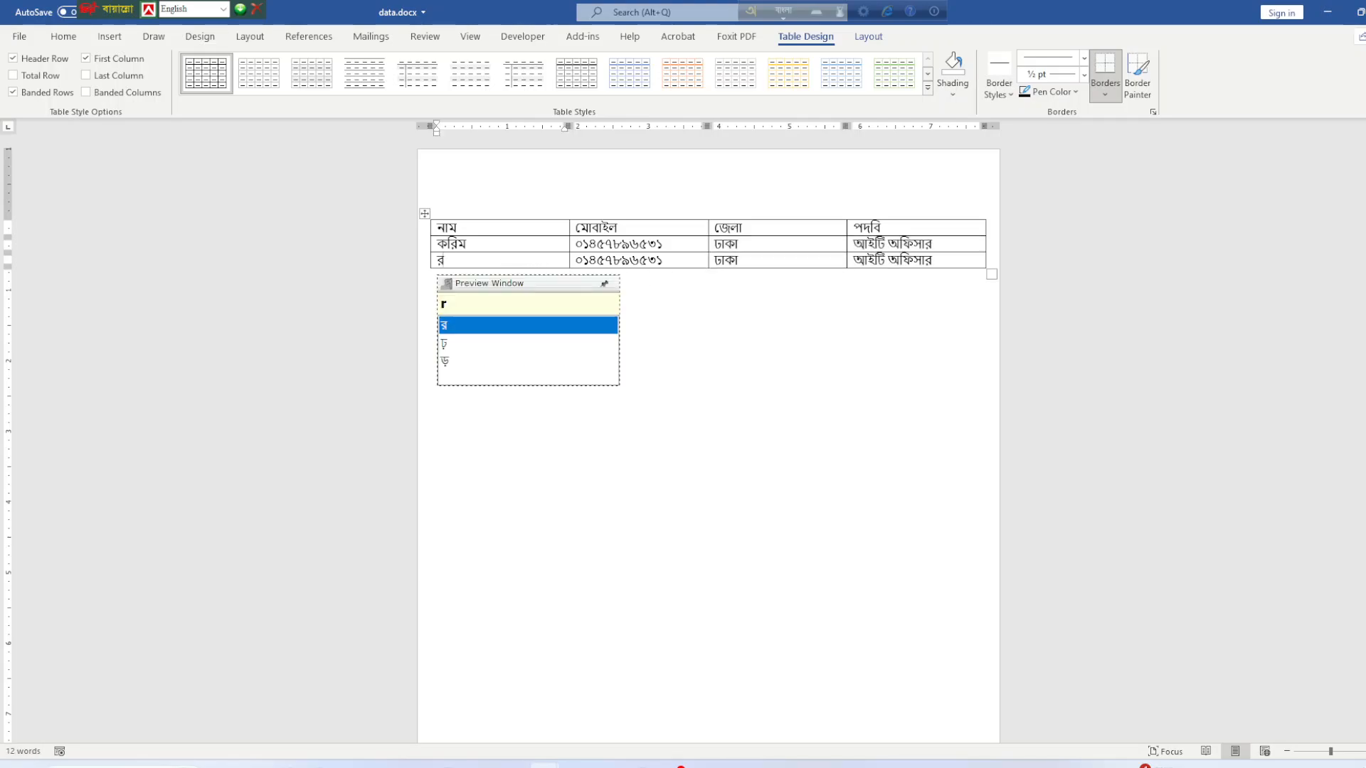
text(ohim)
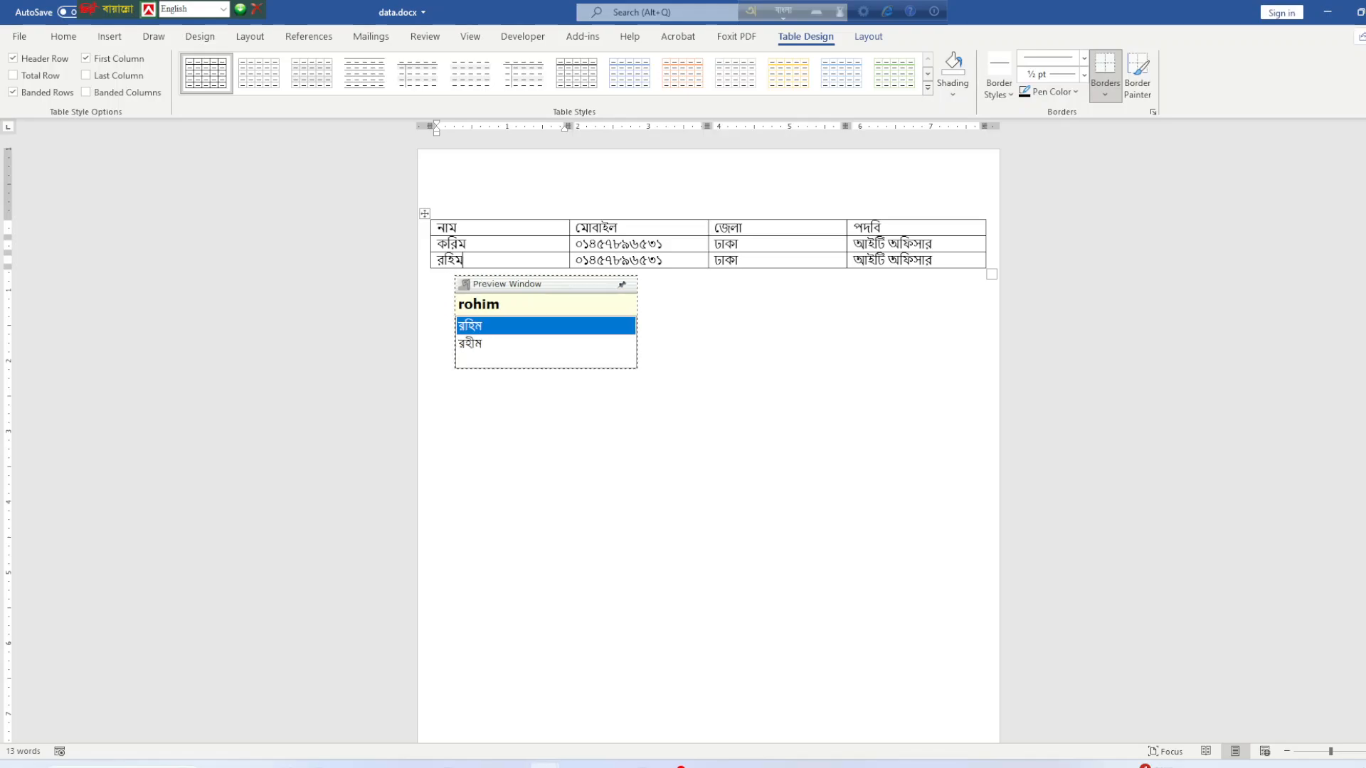
click(752, 438)
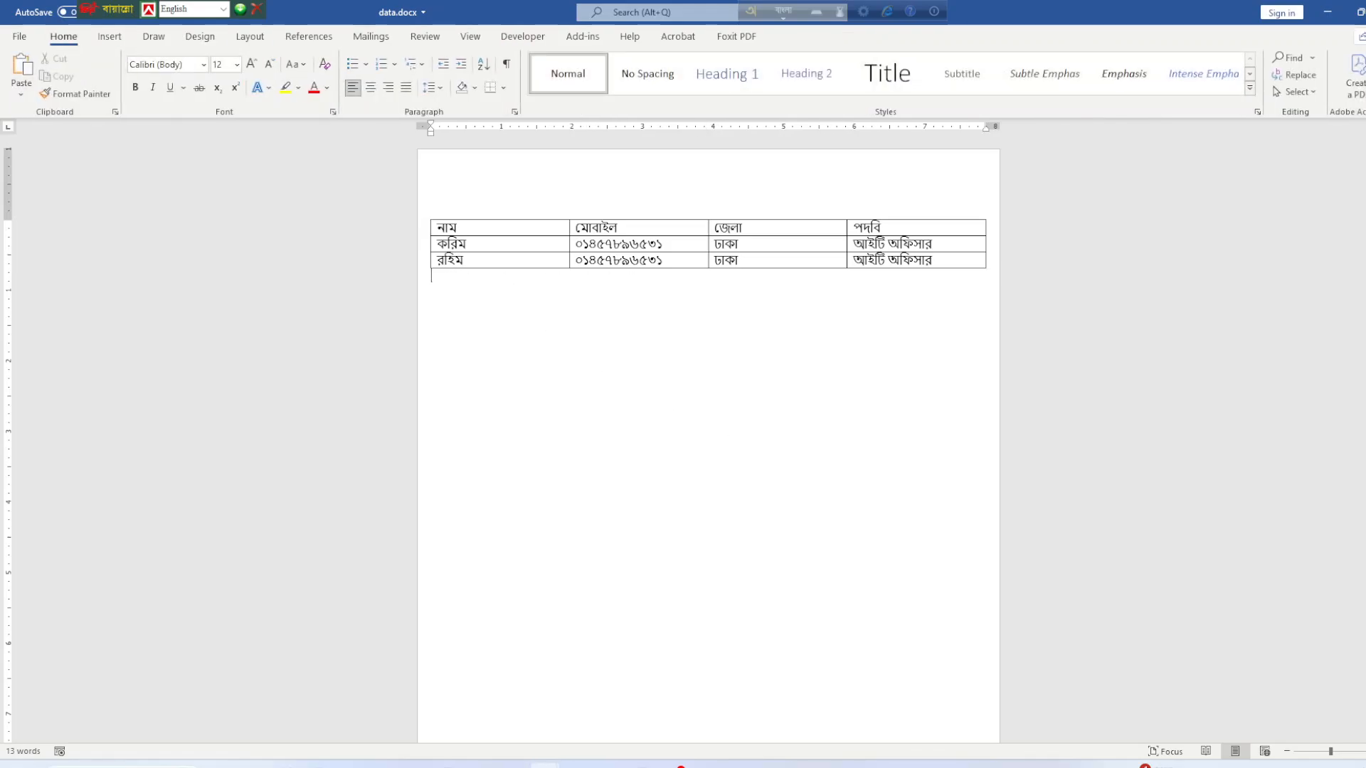
key(ctrl+s)
Set the whole table in the Nikosh font and save data.docx again.
click(111, 37)
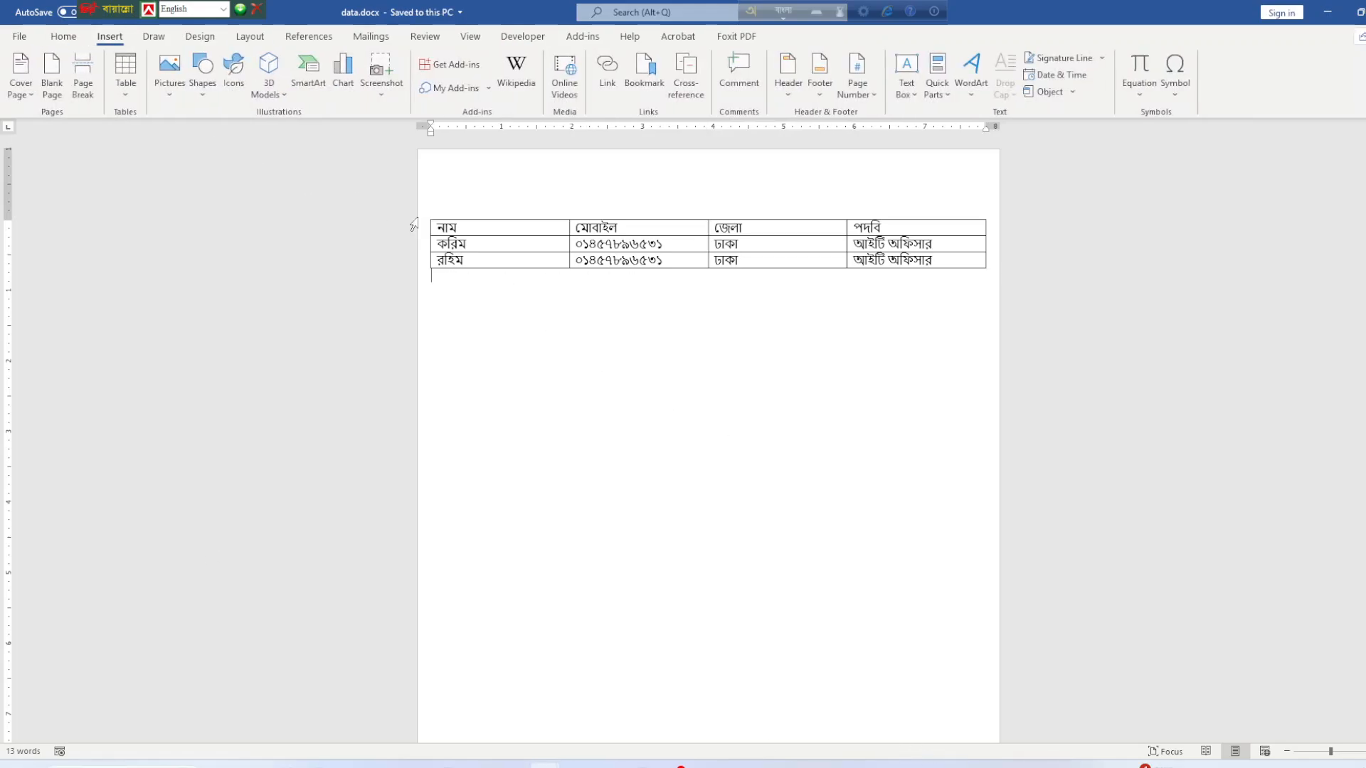
click(418, 228)
click(424, 214)
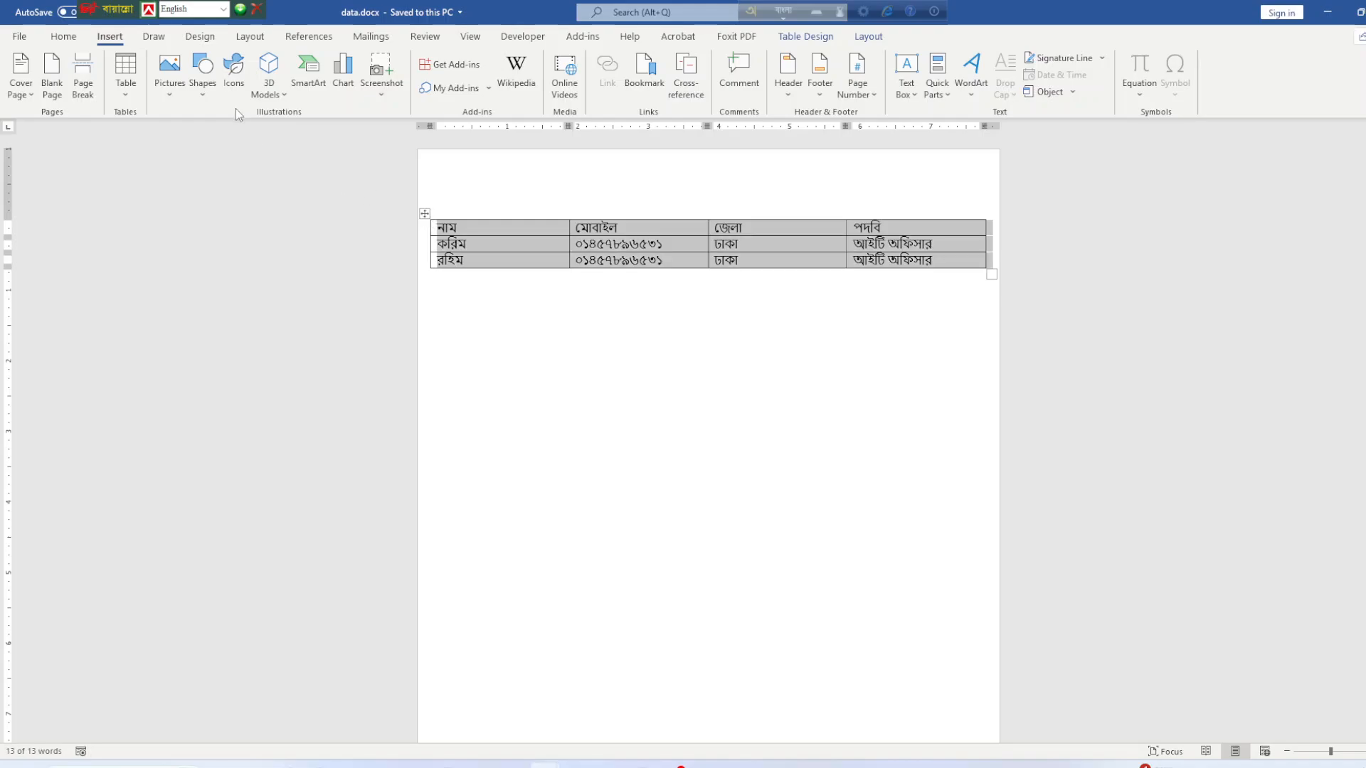
click(74, 39)
click(203, 65)
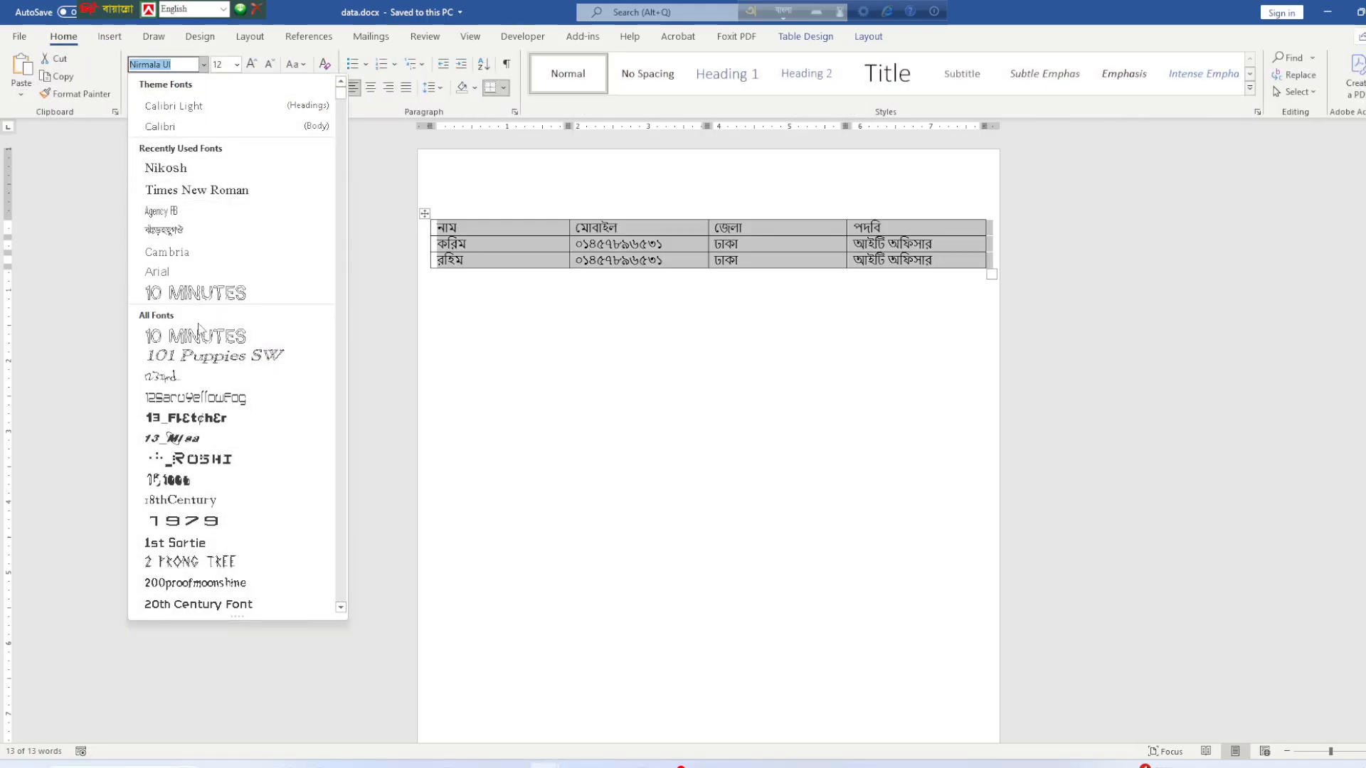
click(171, 169)
click(695, 348)
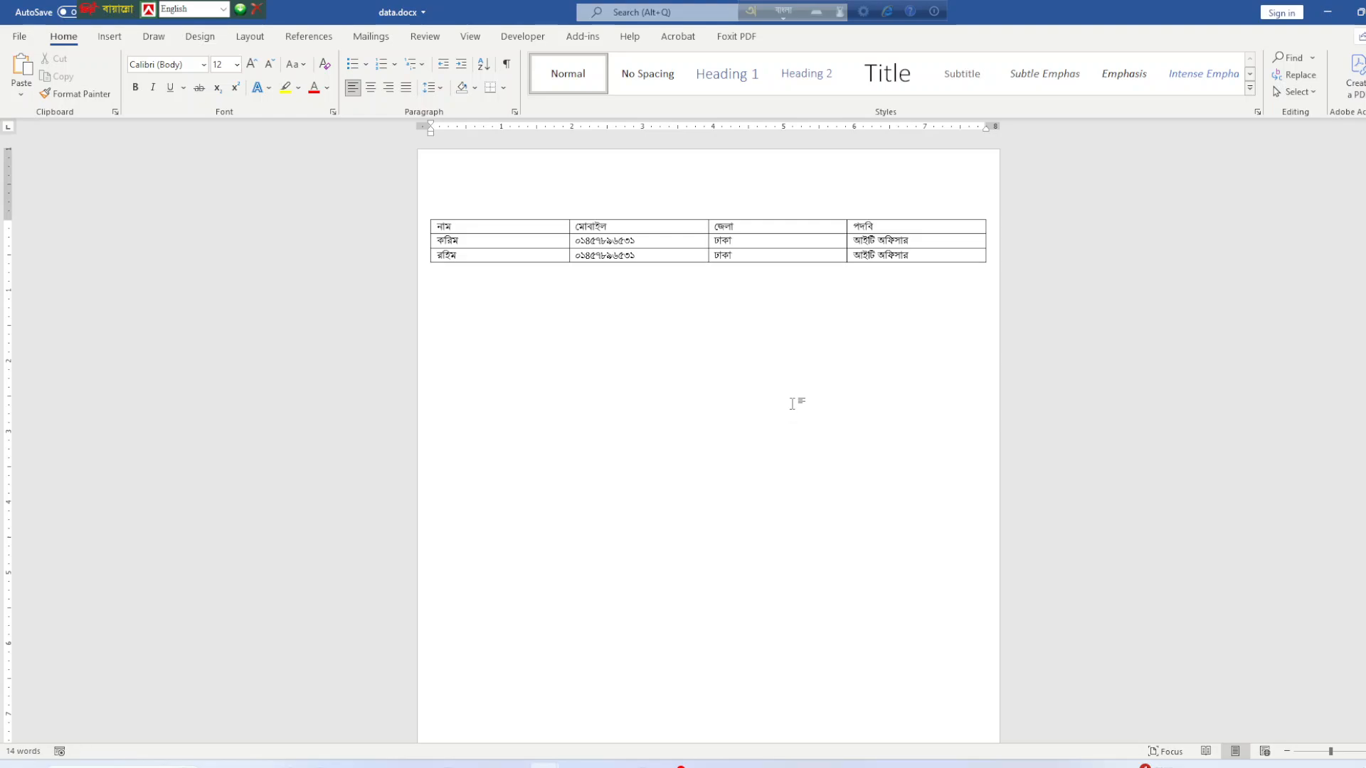
key(ctrl+s)
Glance at the Acrobat PDF, then bring the job1.docx letter in Word to the front.
click(578, 765)
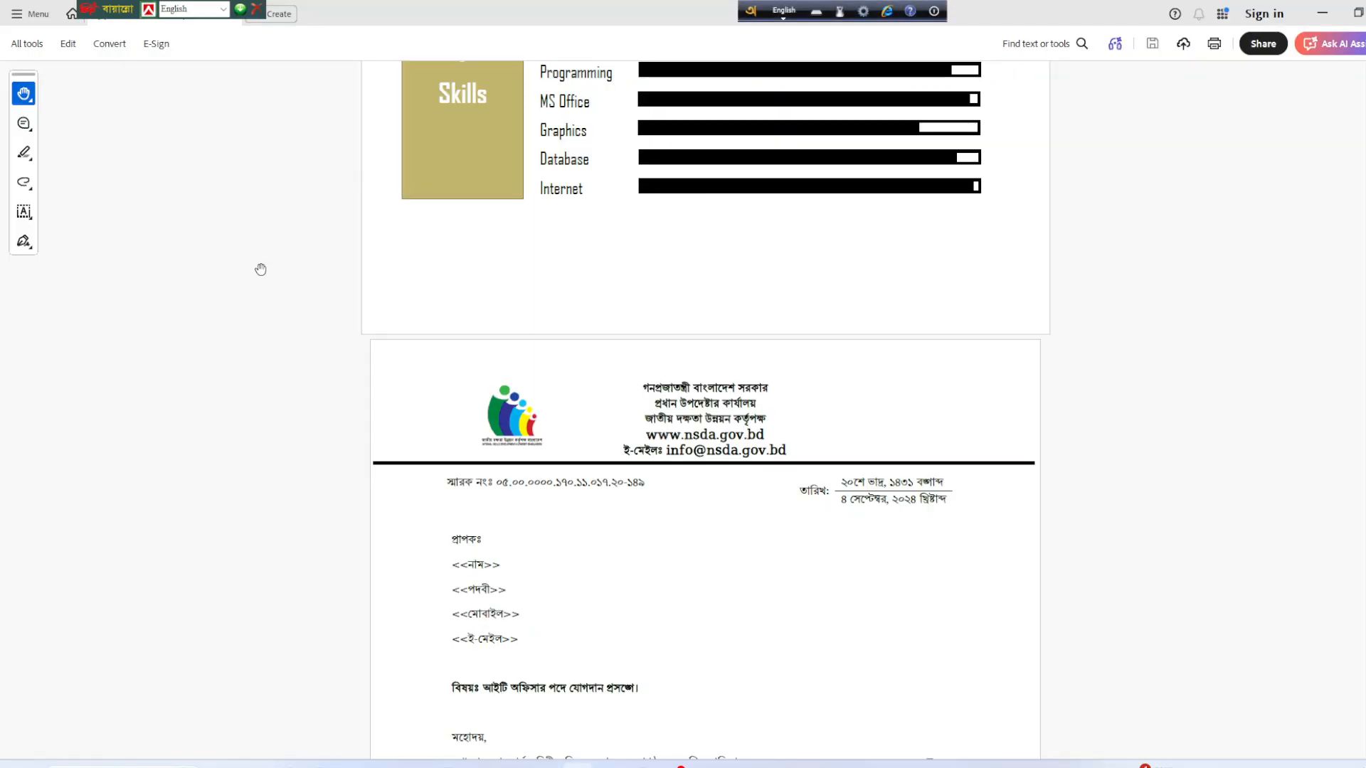
mouse_move(545, 766)
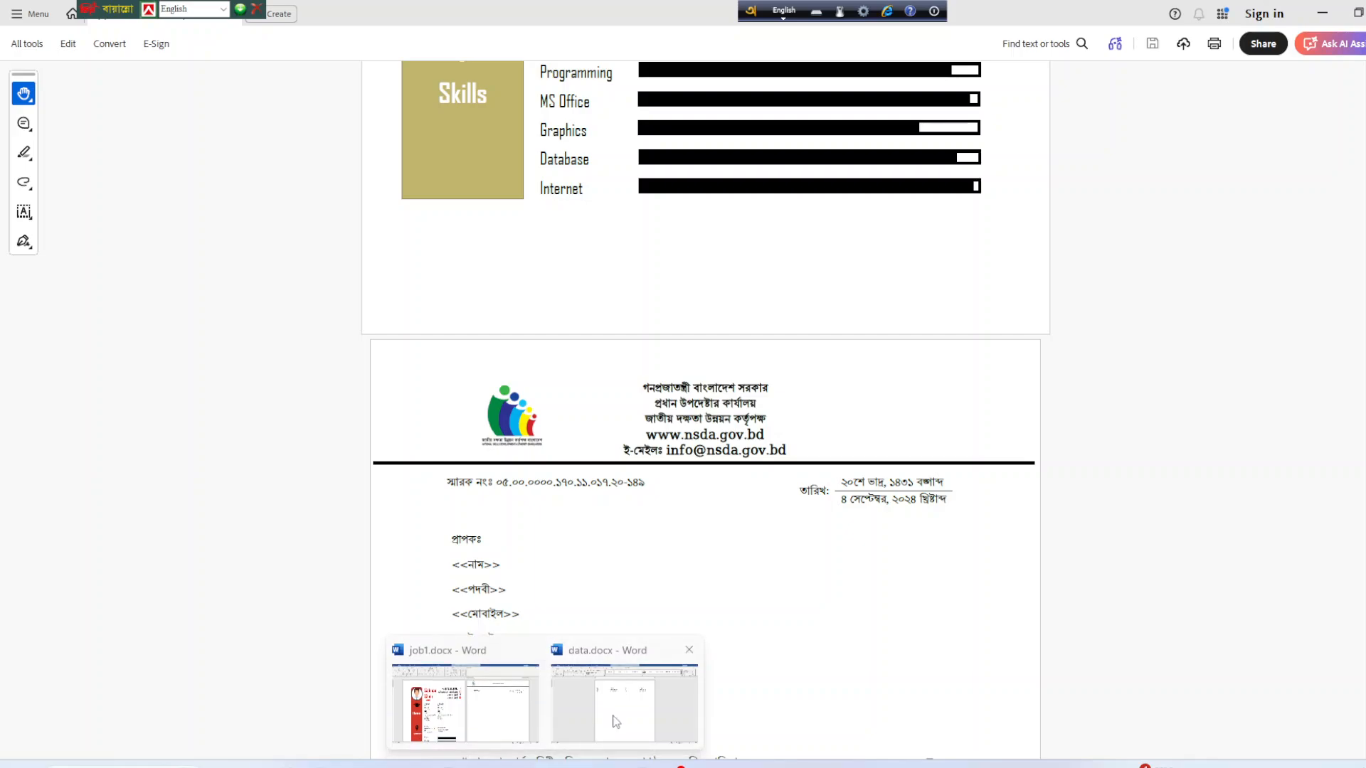
click(618, 720)
click(577, 766)
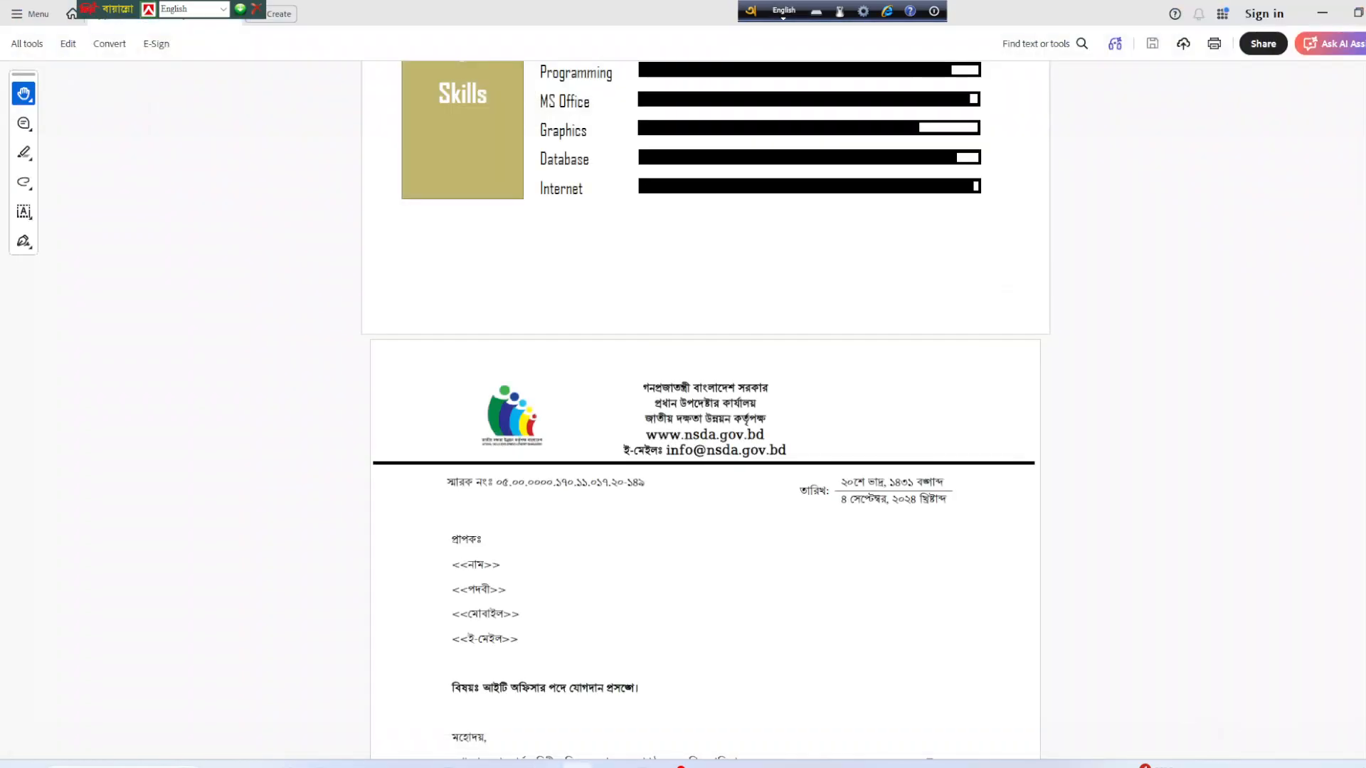
click(533, 735)
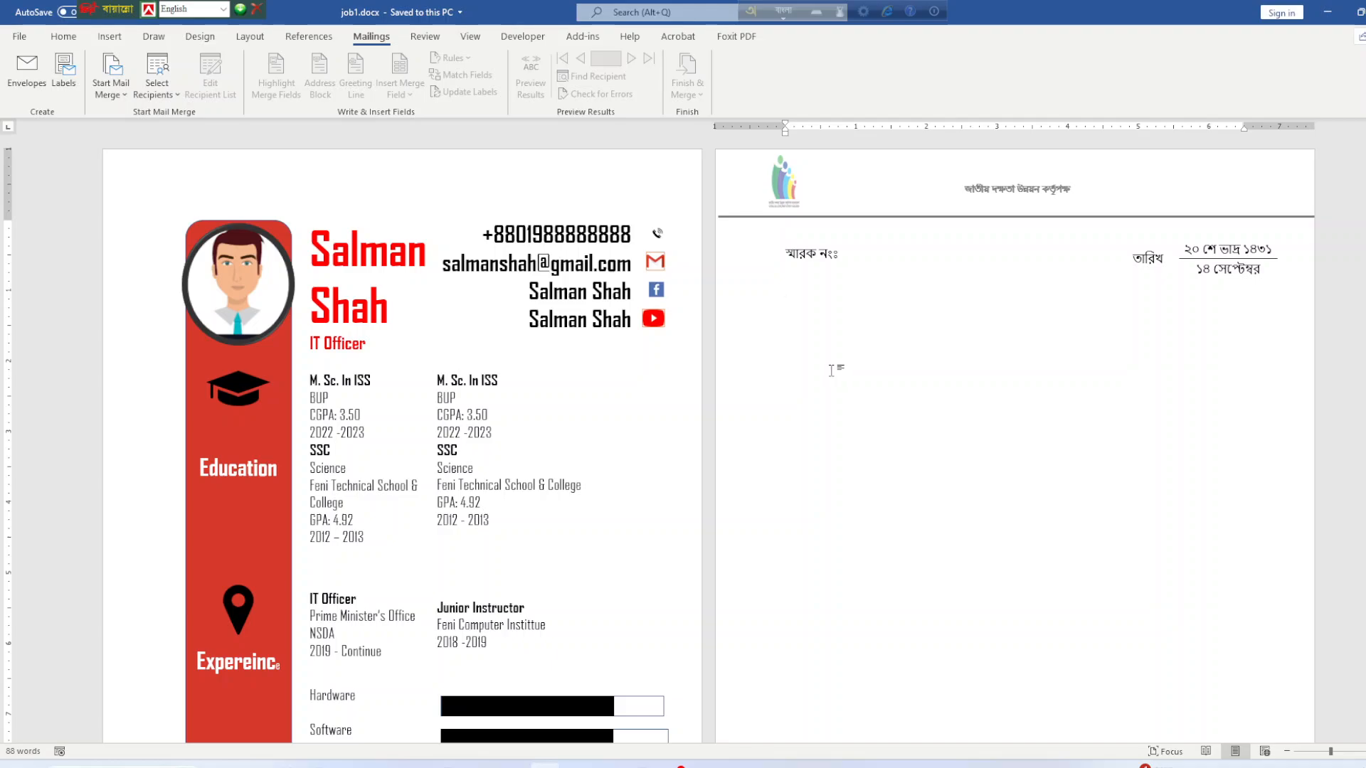
Choose to use an existing recipient list and browse to drive G:.
click(151, 88)
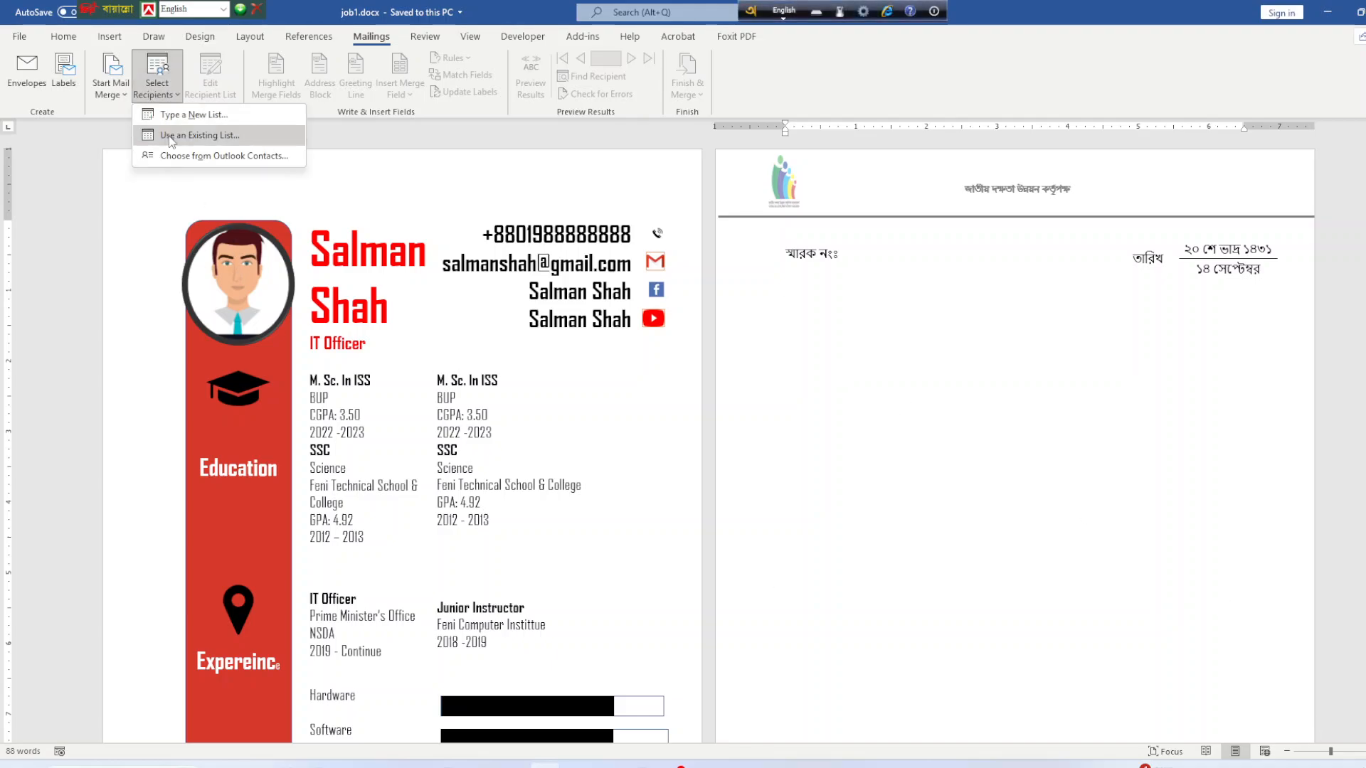
click(182, 136)
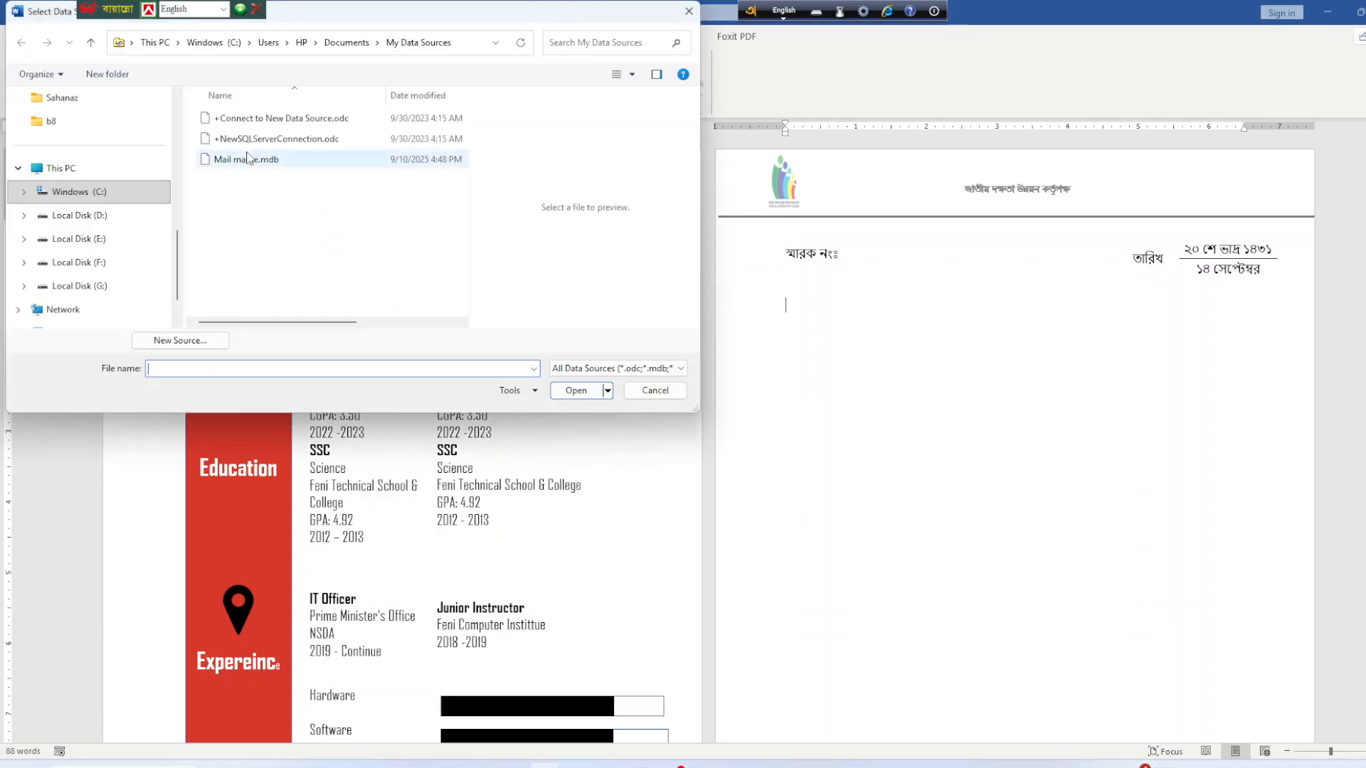
scroll(80, 220, up, 5)
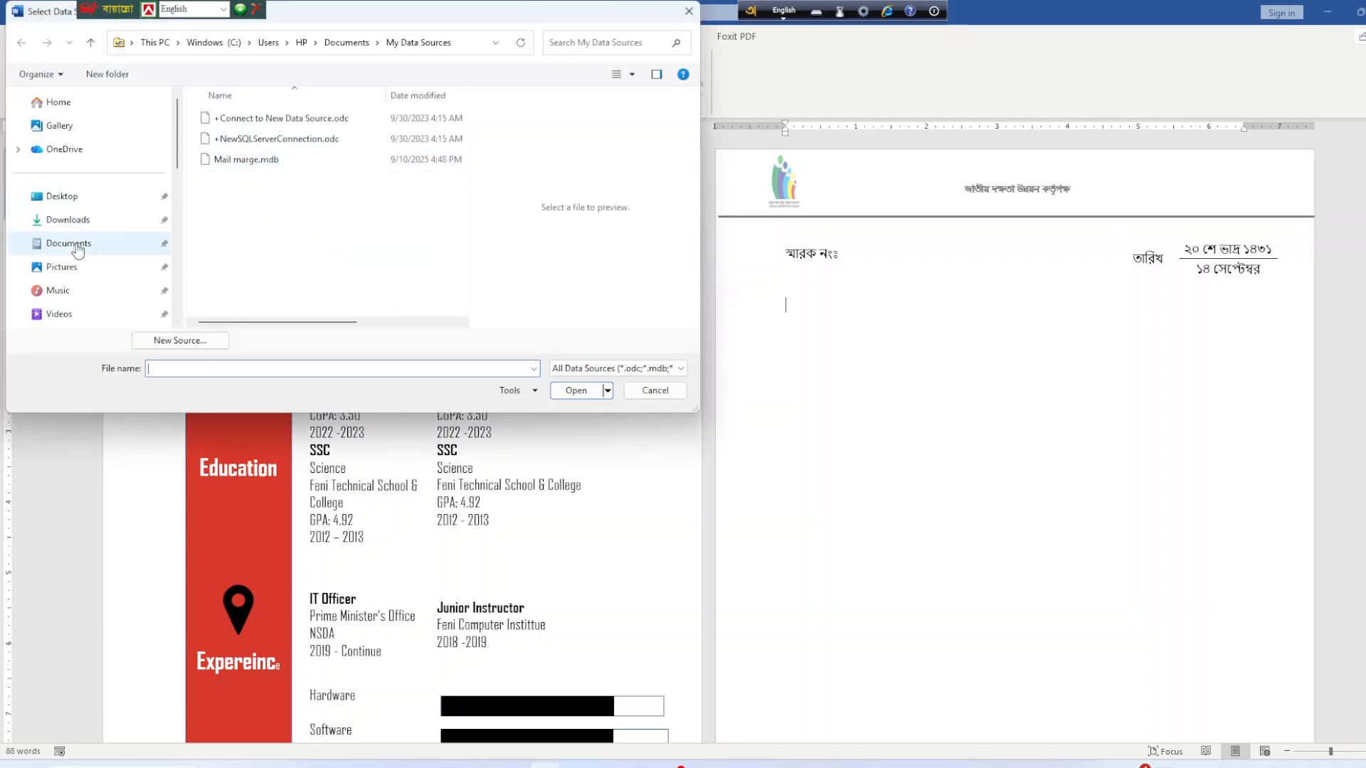
scroll(79, 245, down, 5)
click(80, 222)
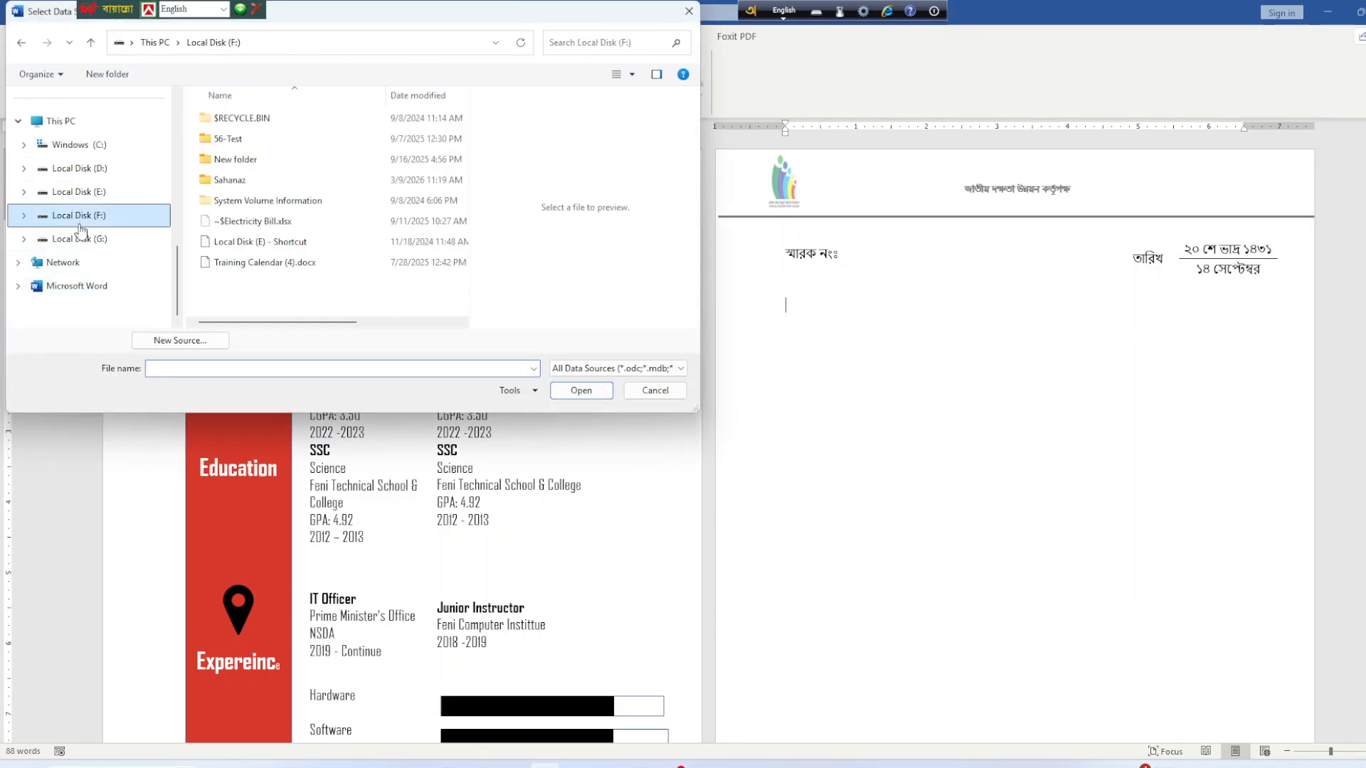
click(80, 239)
Open data.docx from MTTC_dhaka > b8 > 04-03-26 > job1 as the recipient list.
double_click(227, 161)
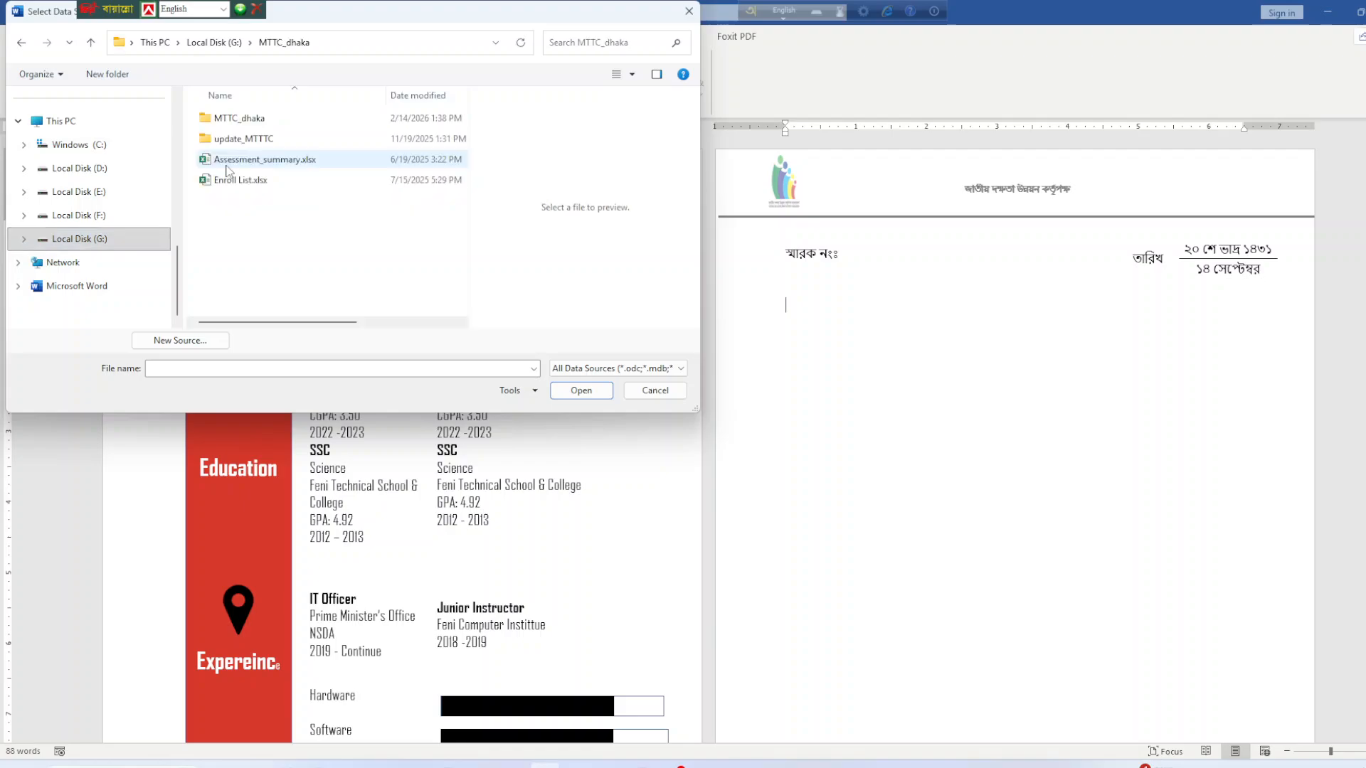
double_click(234, 118)
click(235, 180)
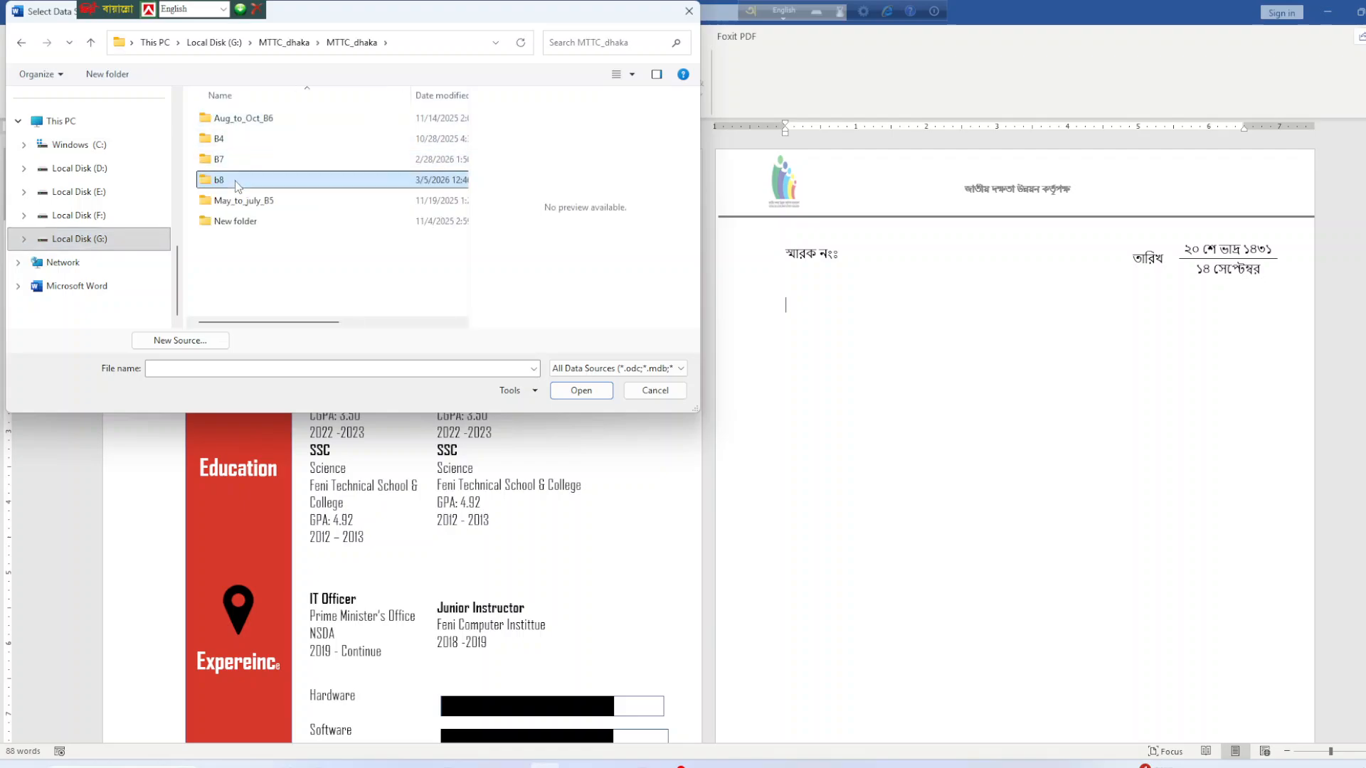
double_click(234, 181)
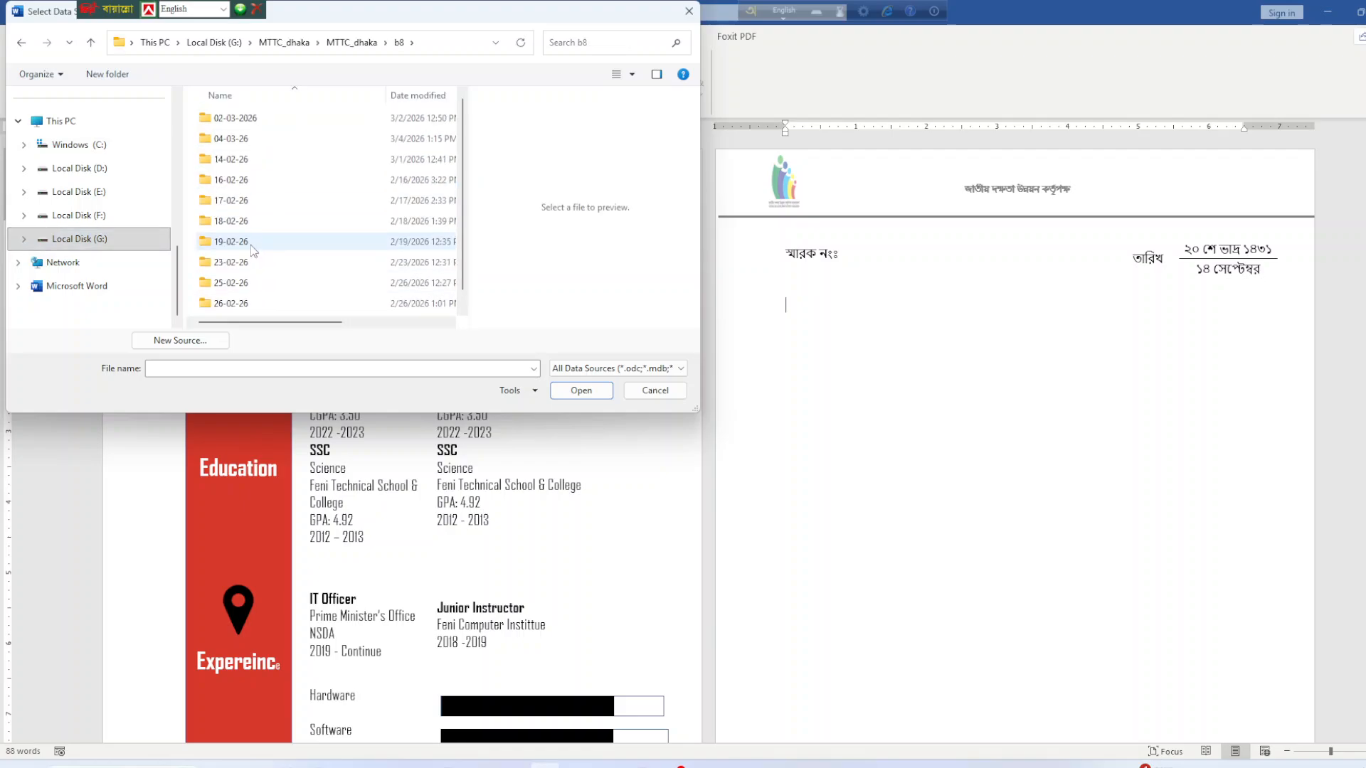
double_click(226, 139)
double_click(226, 118)
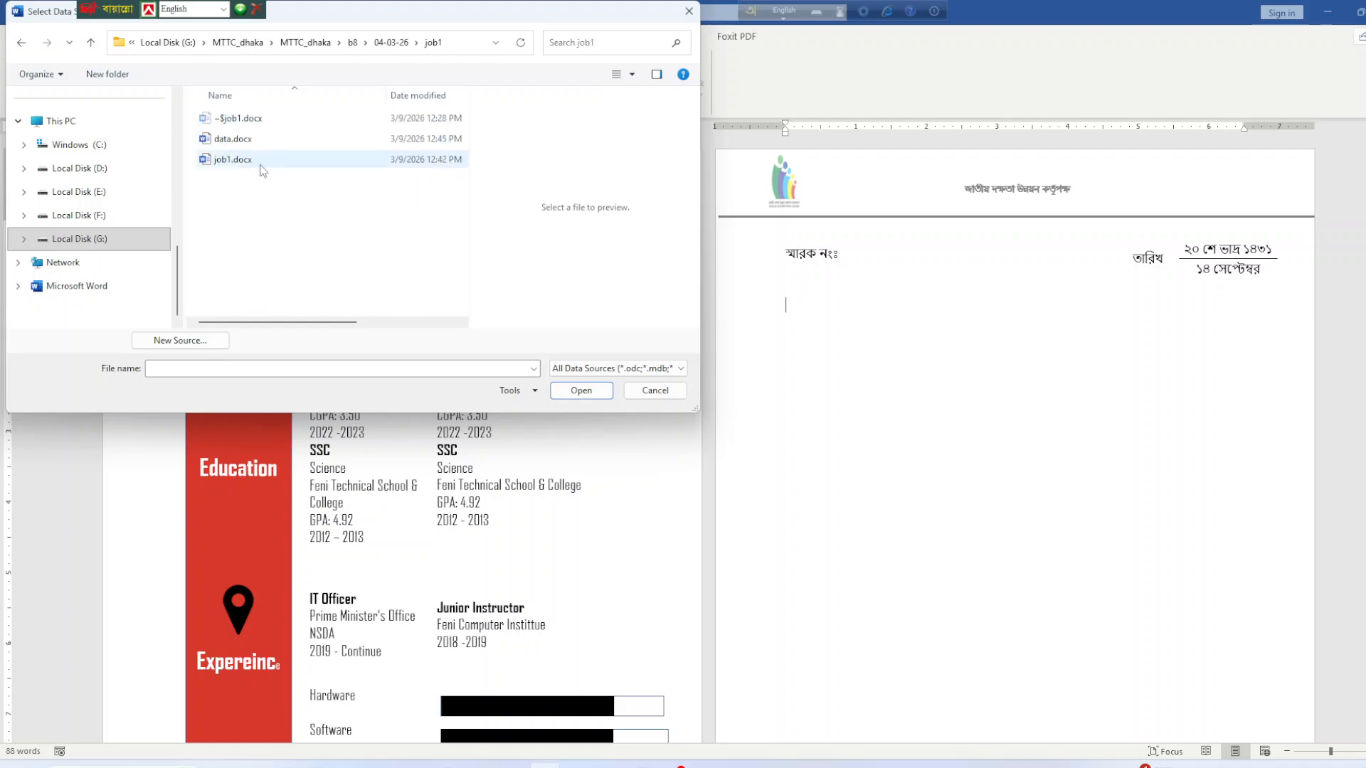
click(235, 138)
click(554, 396)
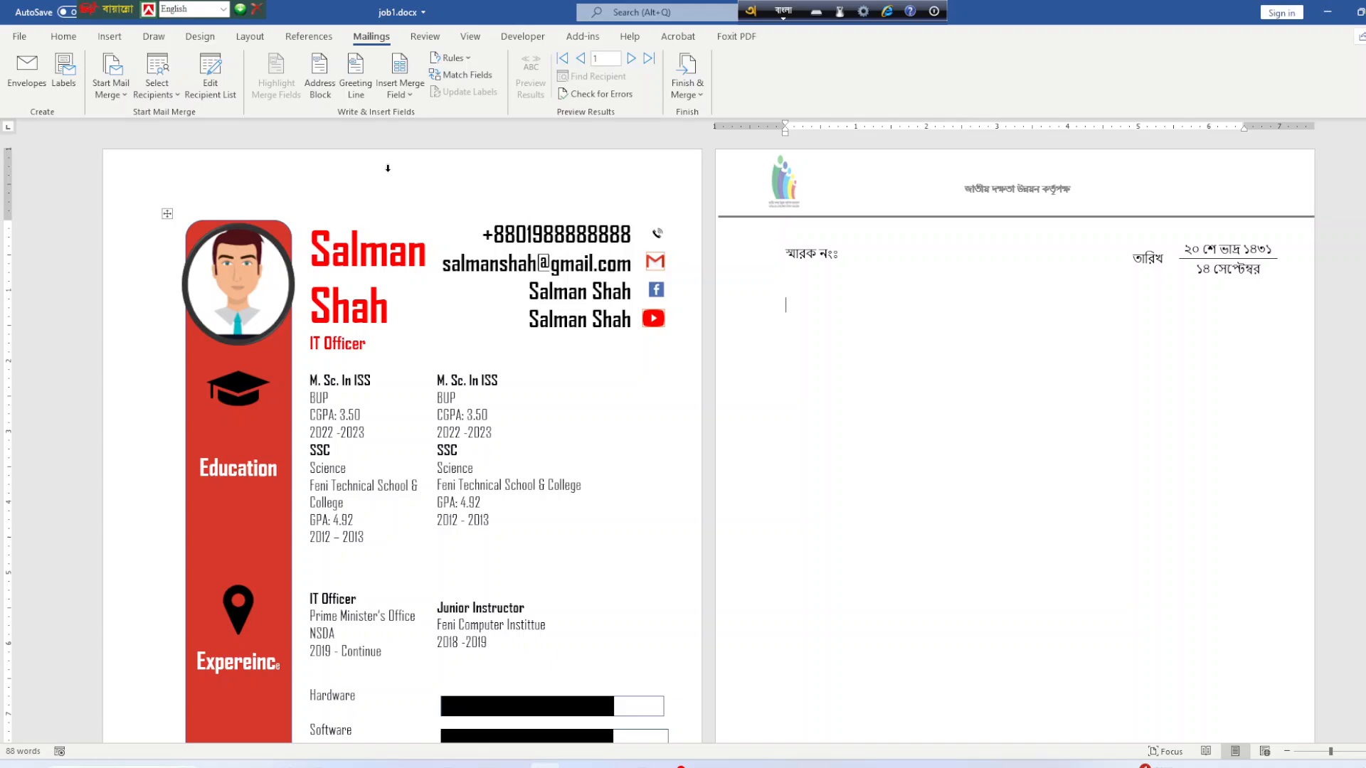
Insert the নাম, মোবাইল, জেলা and পদবি merge fields on separate lines.
click(400, 89)
click(409, 130)
key(Return)
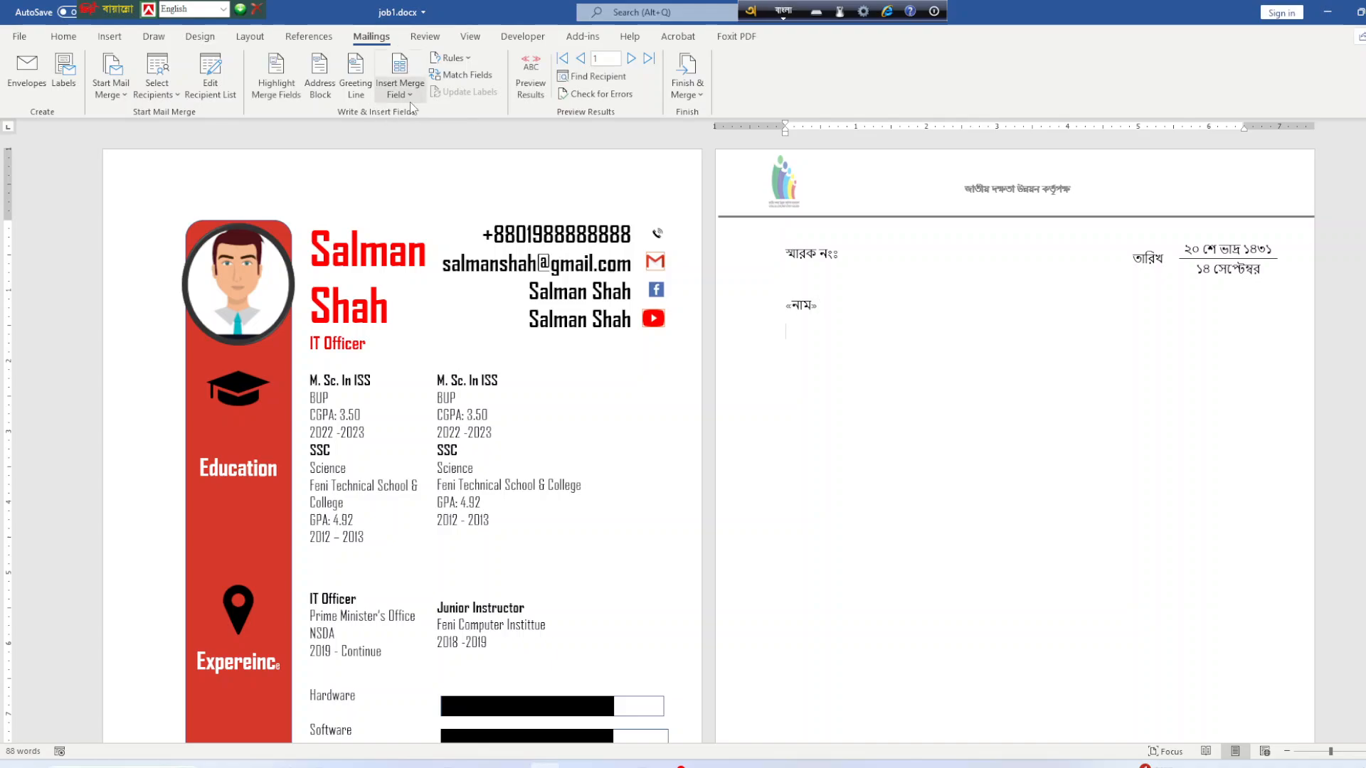
click(410, 100)
click(412, 151)
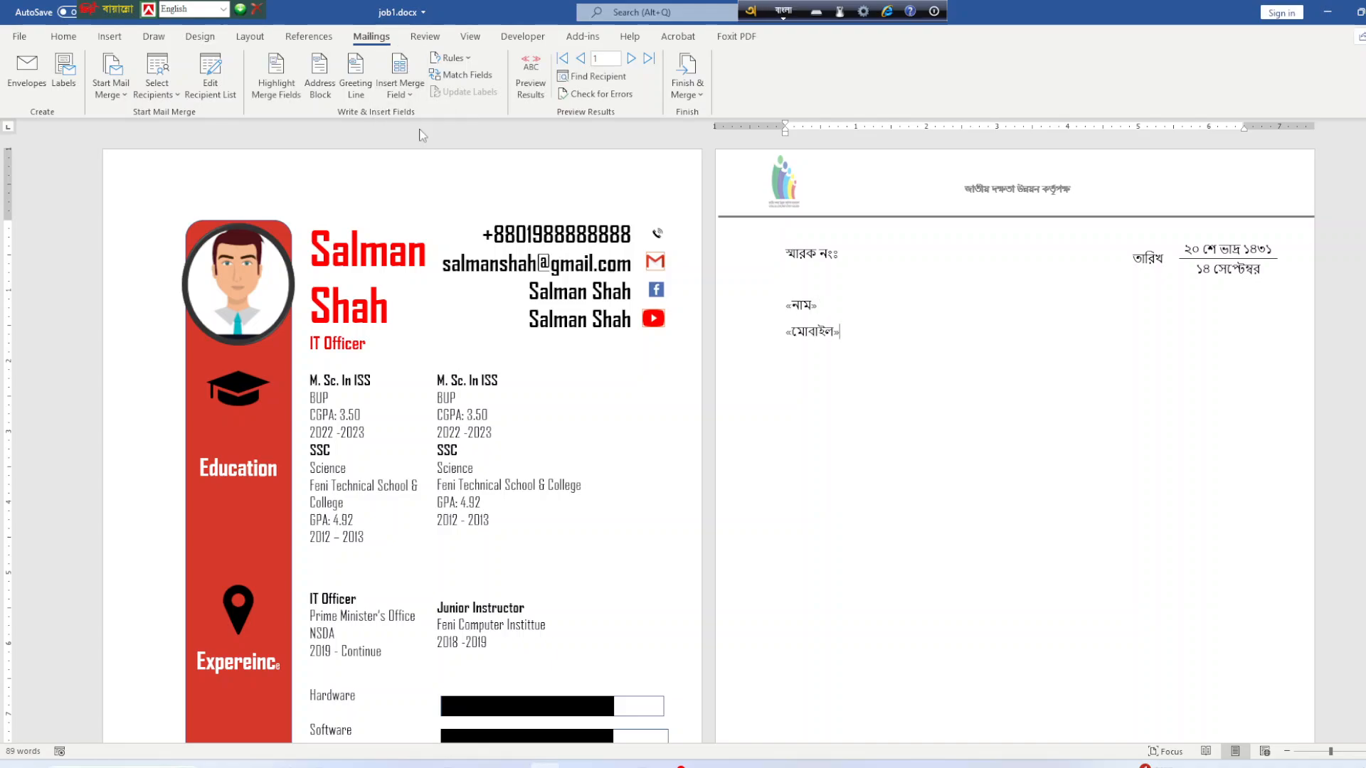
click(400, 91)
click(413, 171)
key(Return)
click(400, 89)
click(439, 178)
key(Return)
Preview the merged letter with the second recipient's record, then switch to the Acrobat PDF.
click(531, 78)
click(629, 61)
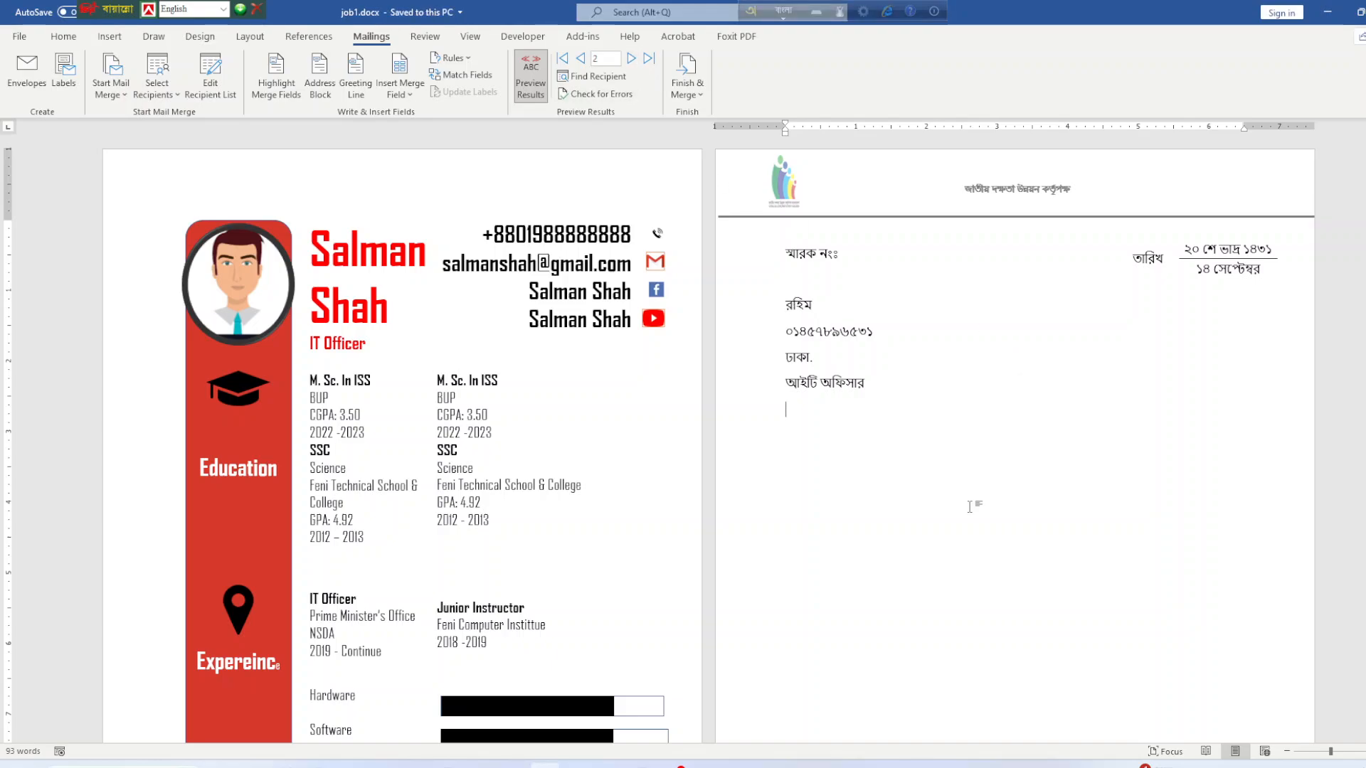
scroll(920, 491, down, 5)
scroll(920, 491, down, 1)
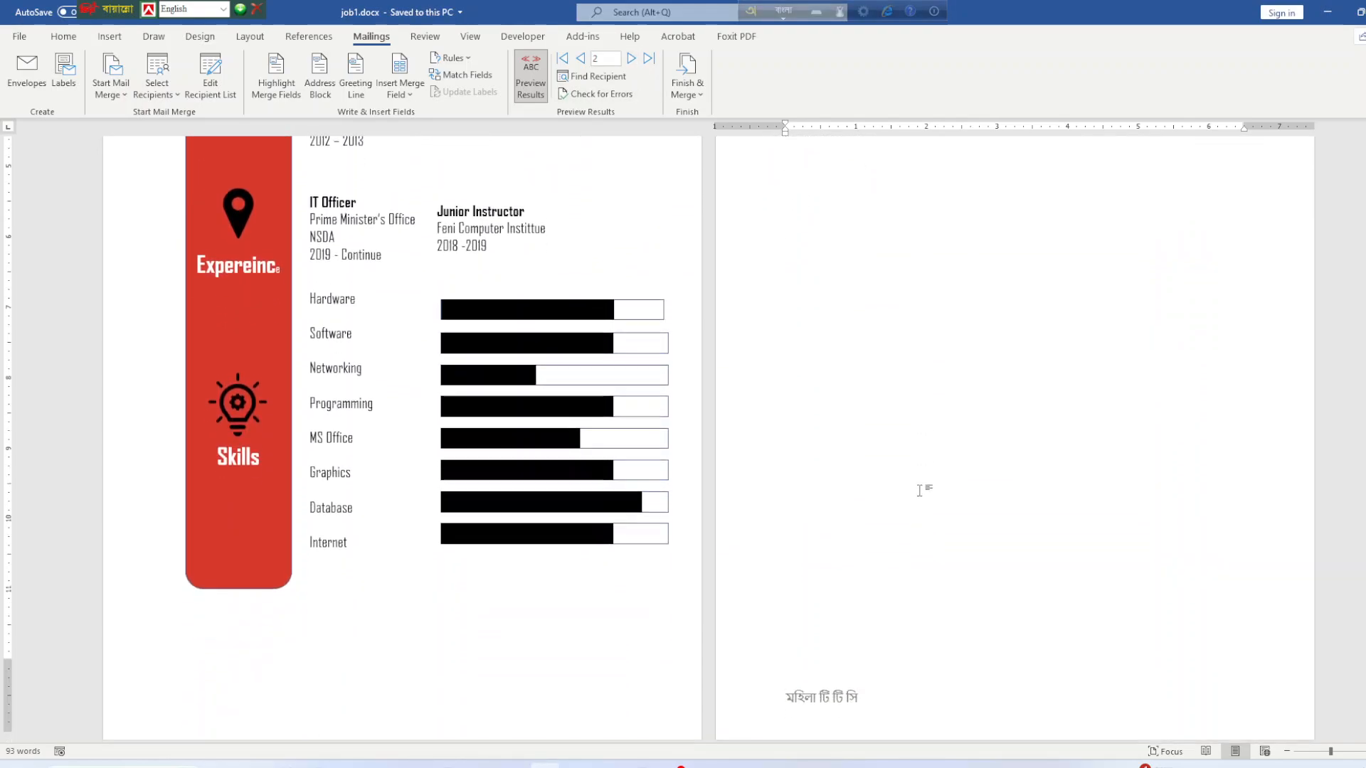
scroll(922, 490, up, 5)
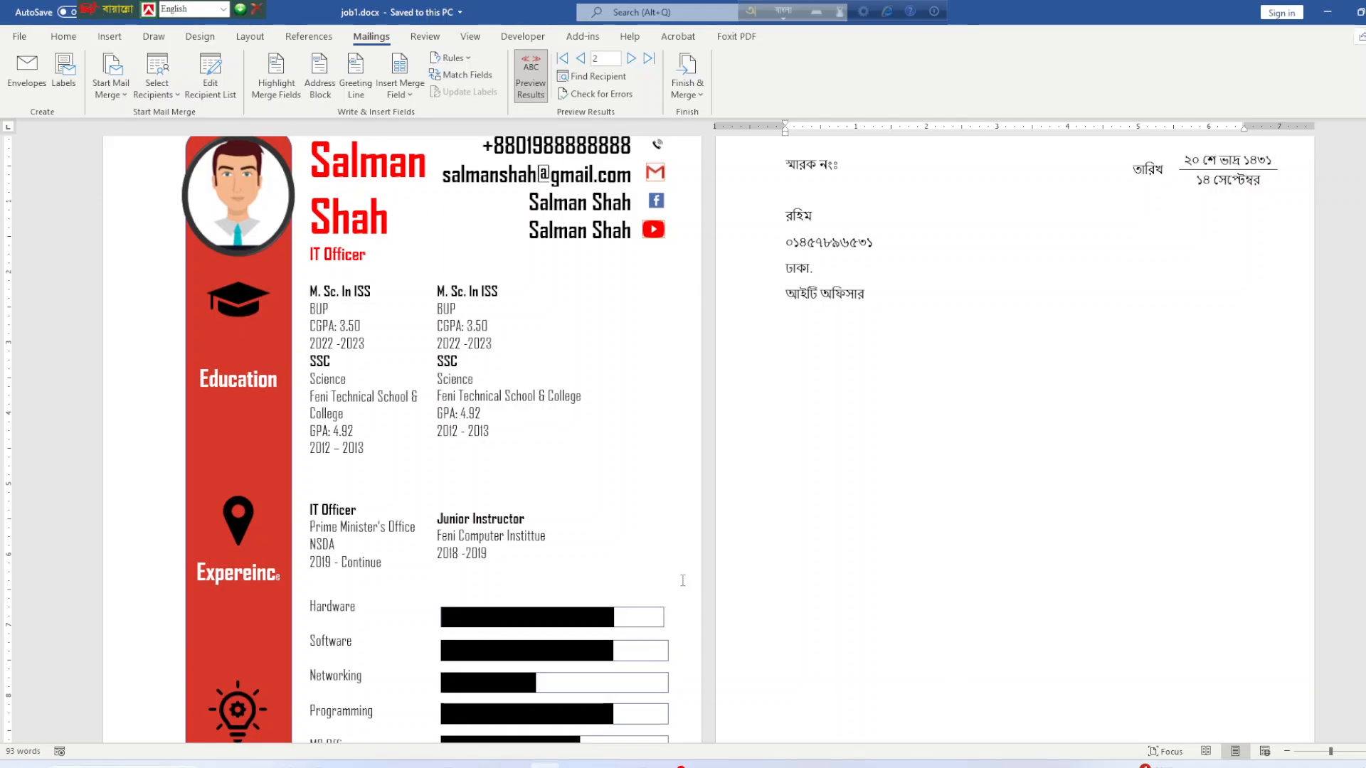
key(alt+Tab)
scroll(710, 505, down, 6)
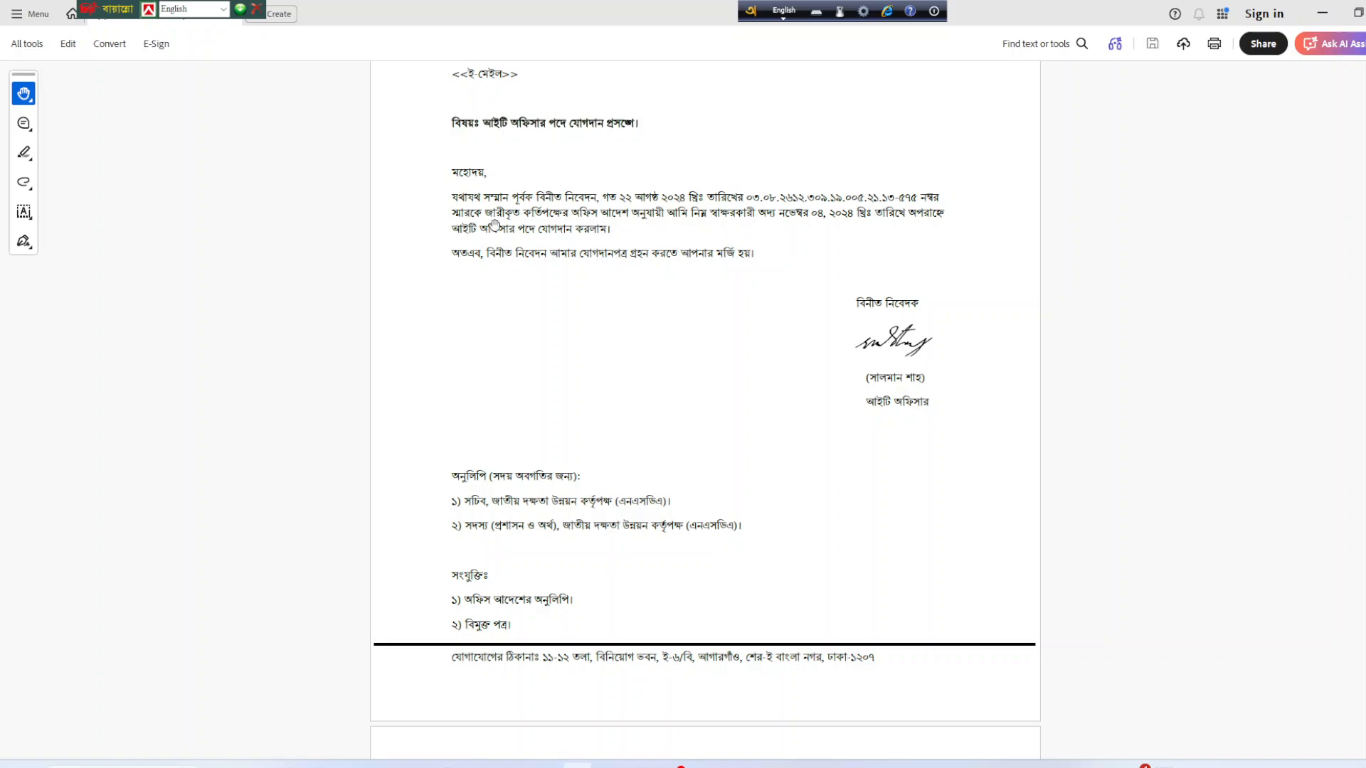
Scroll through the PDF's sample letter, CV and mail merge instructions, then return to job1.docx.
scroll(638, 540, down, 3)
scroll(633, 526, up, 8)
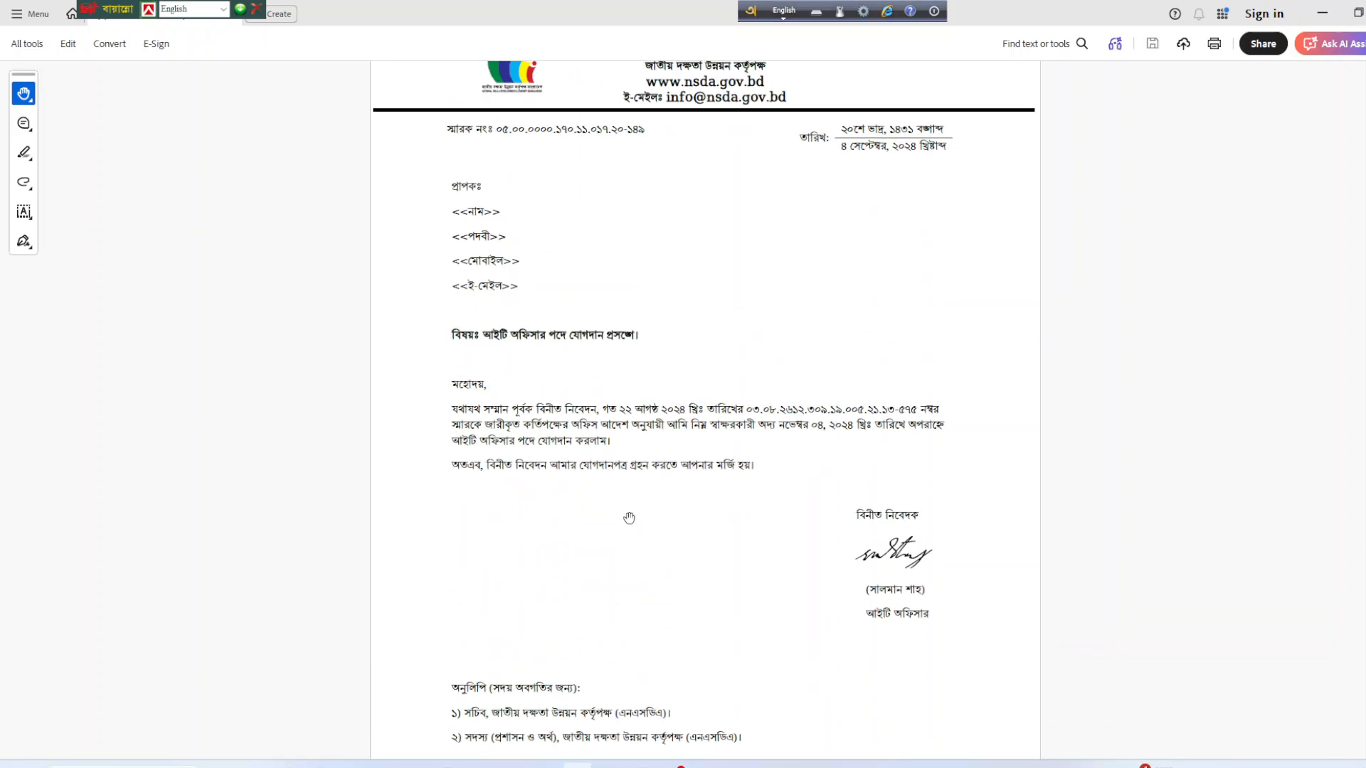
scroll(630, 508, up, 15)
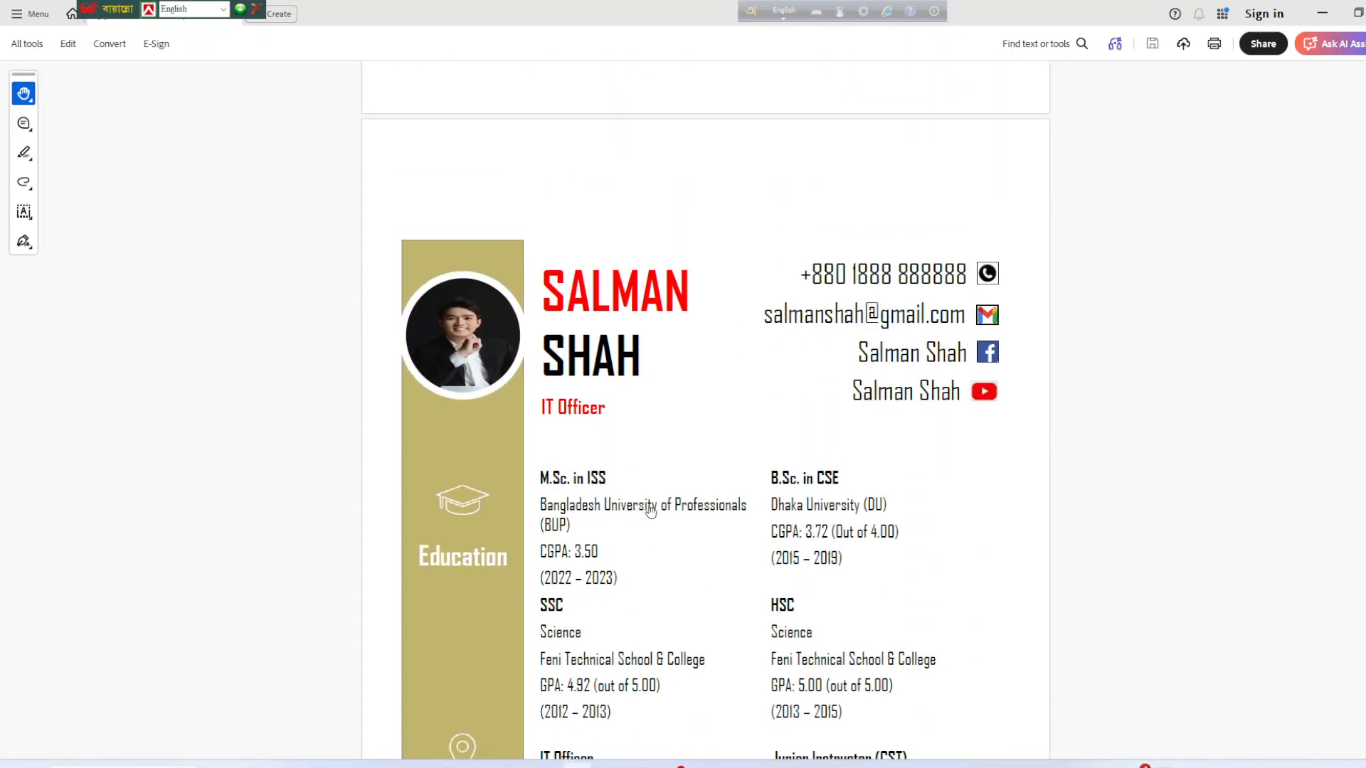
scroll(652, 513, up, 1)
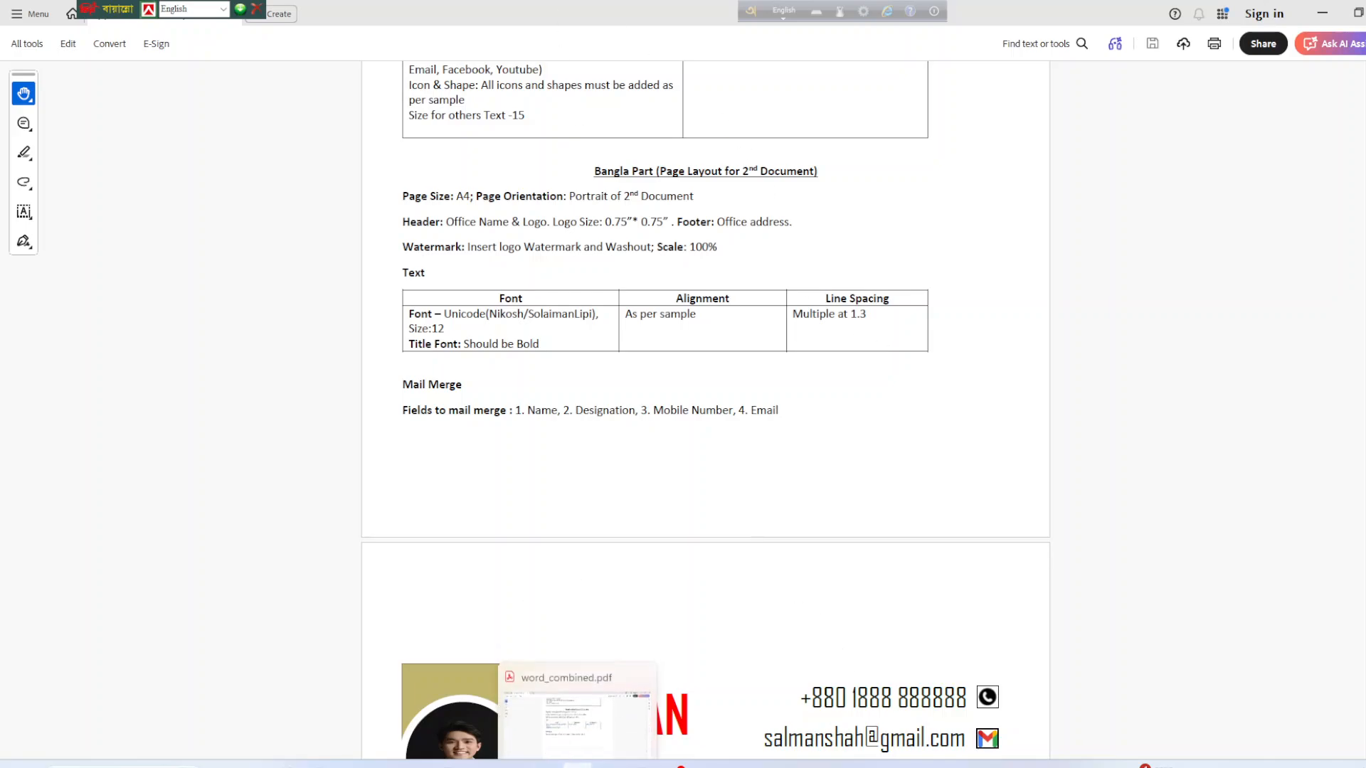
click(578, 765)
scroll(448, 191, up, 2)
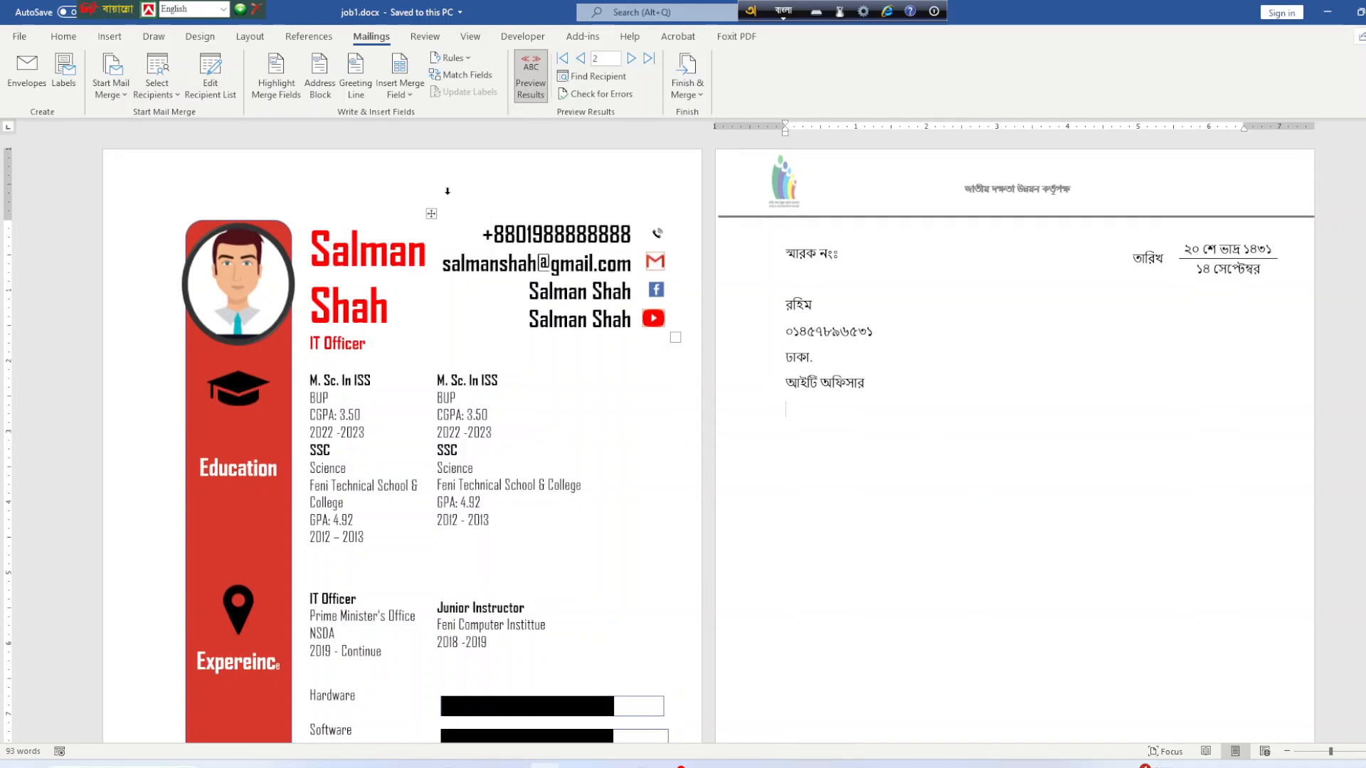
Browse the Home, View, Review and Insert ribbons, settling on the Design ribbon with the Watermark and page background options.
click(68, 37)
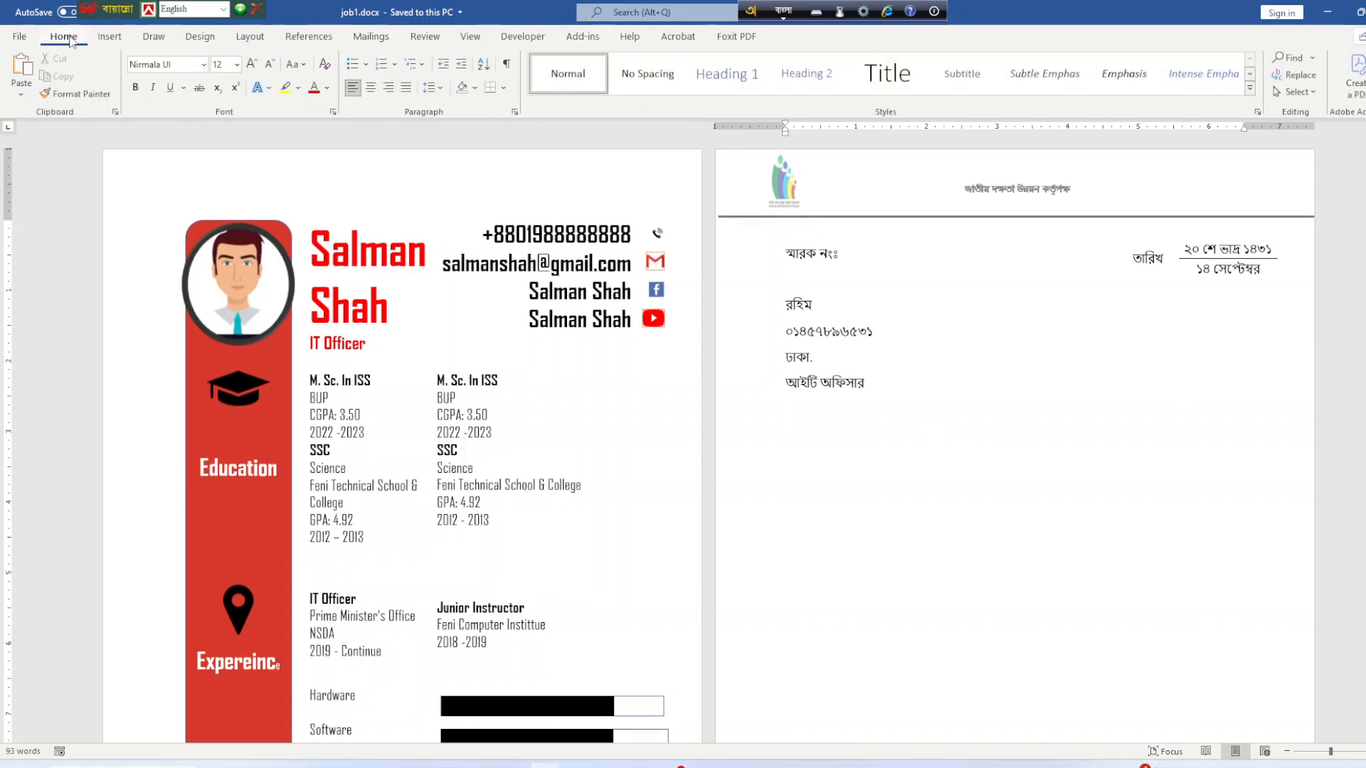
click(471, 38)
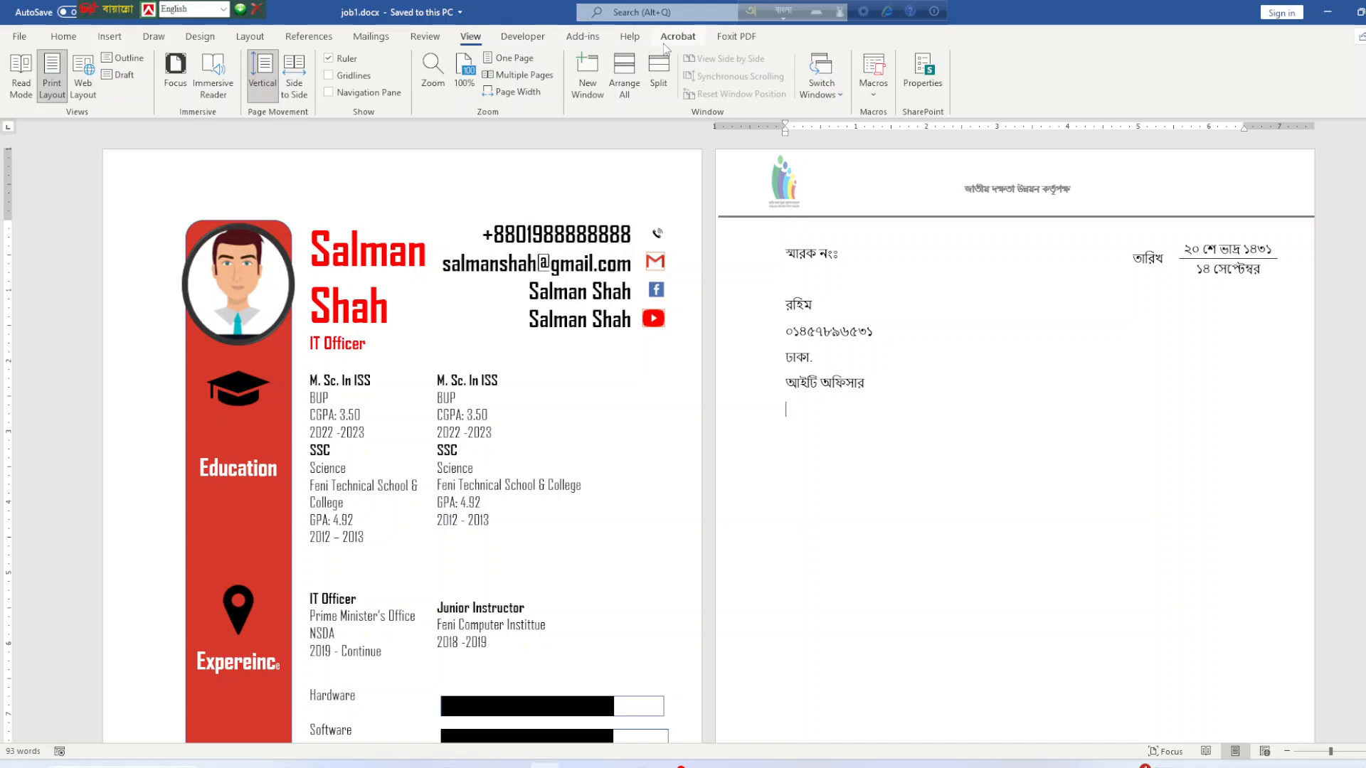
click(416, 39)
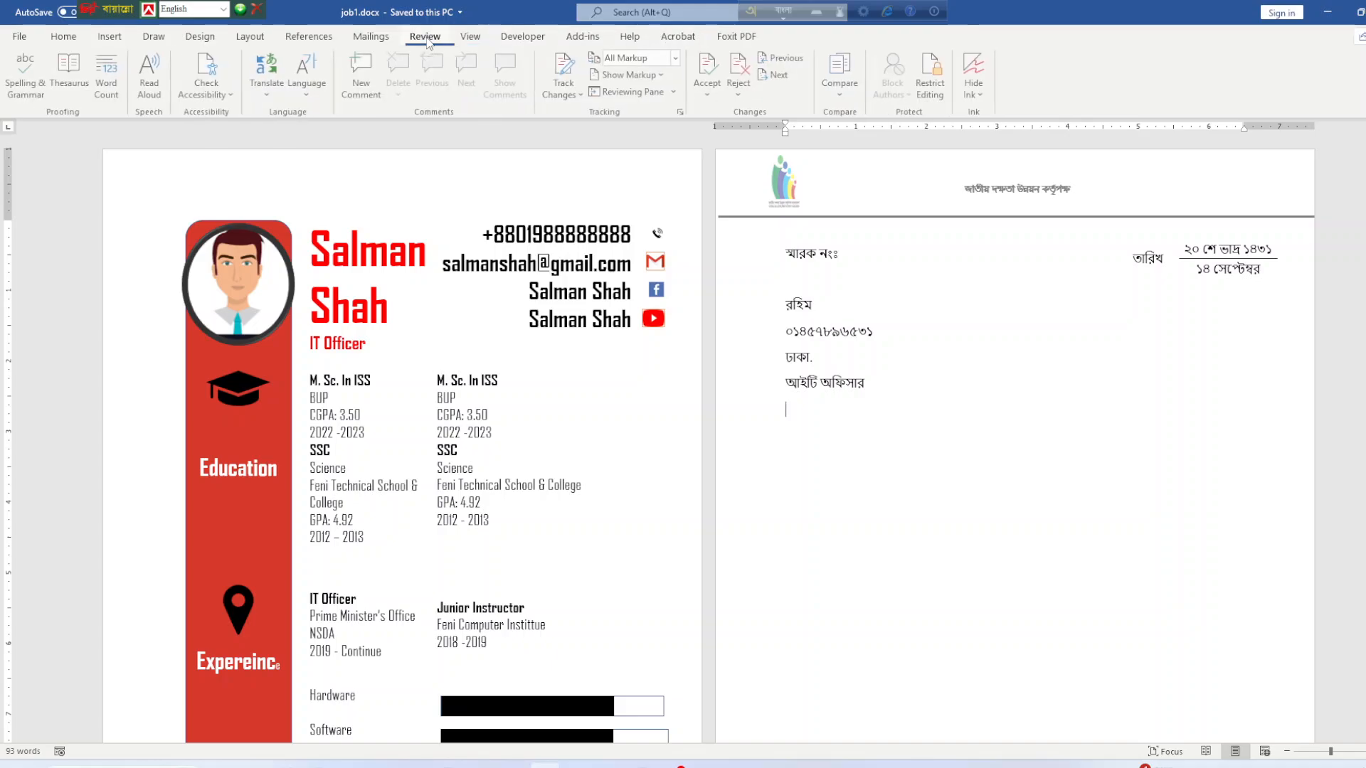
click(114, 41)
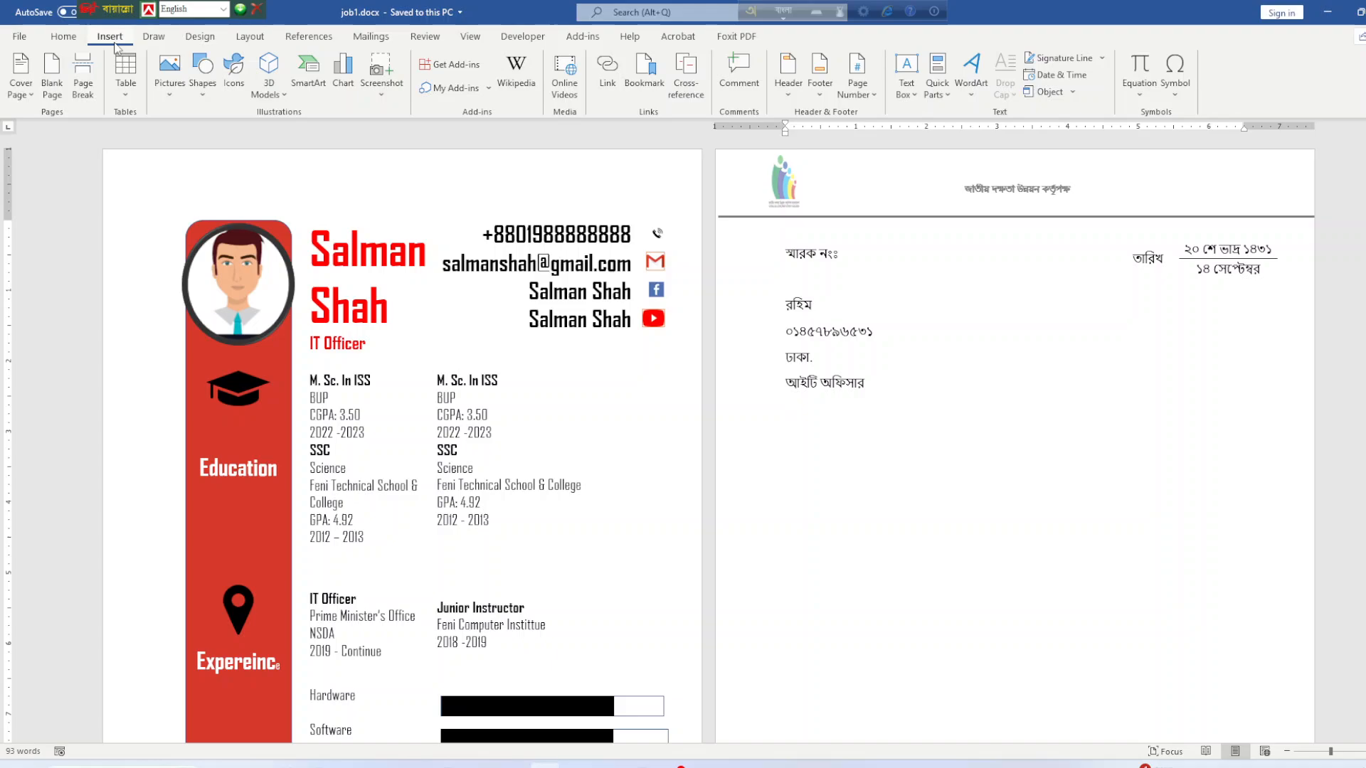
click(201, 37)
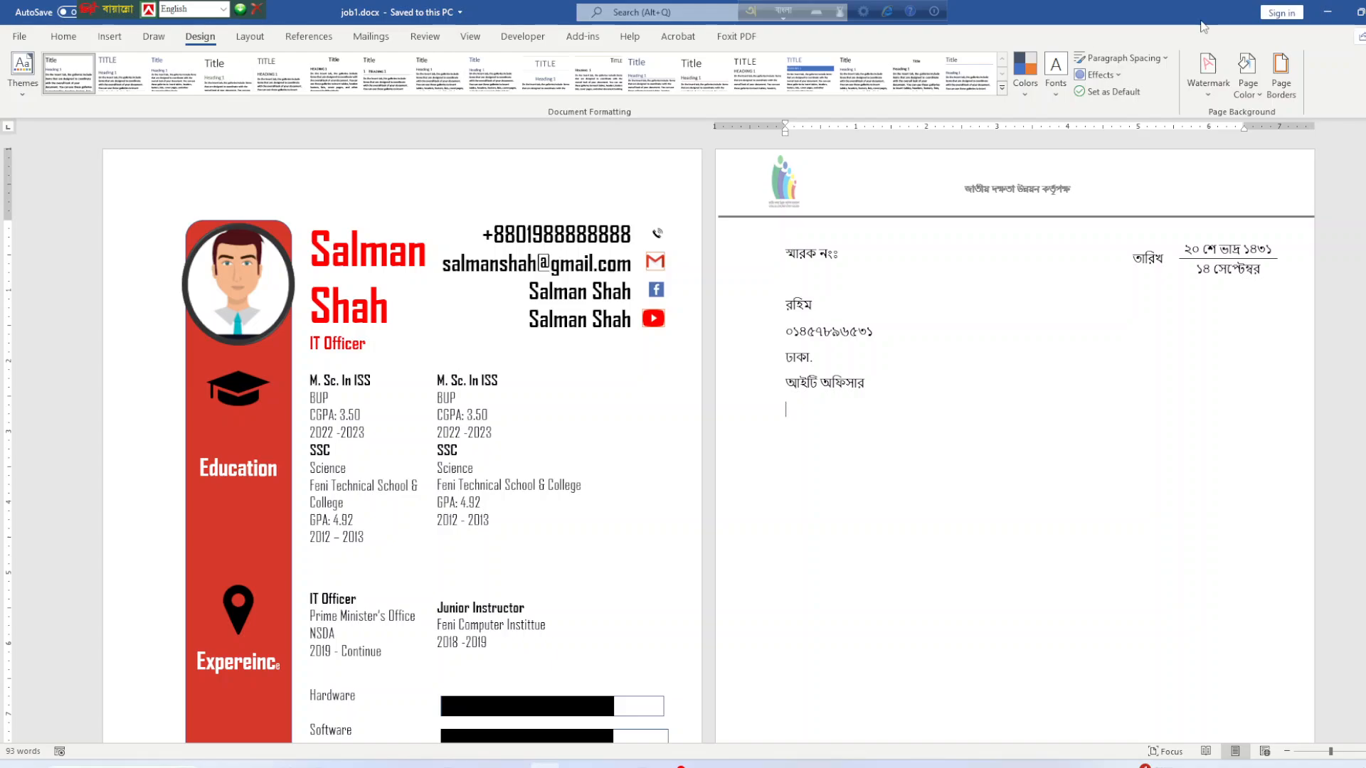
Apply the diagonal CONFIDENTIAL 1 watermark to the letter pages.
click(1209, 79)
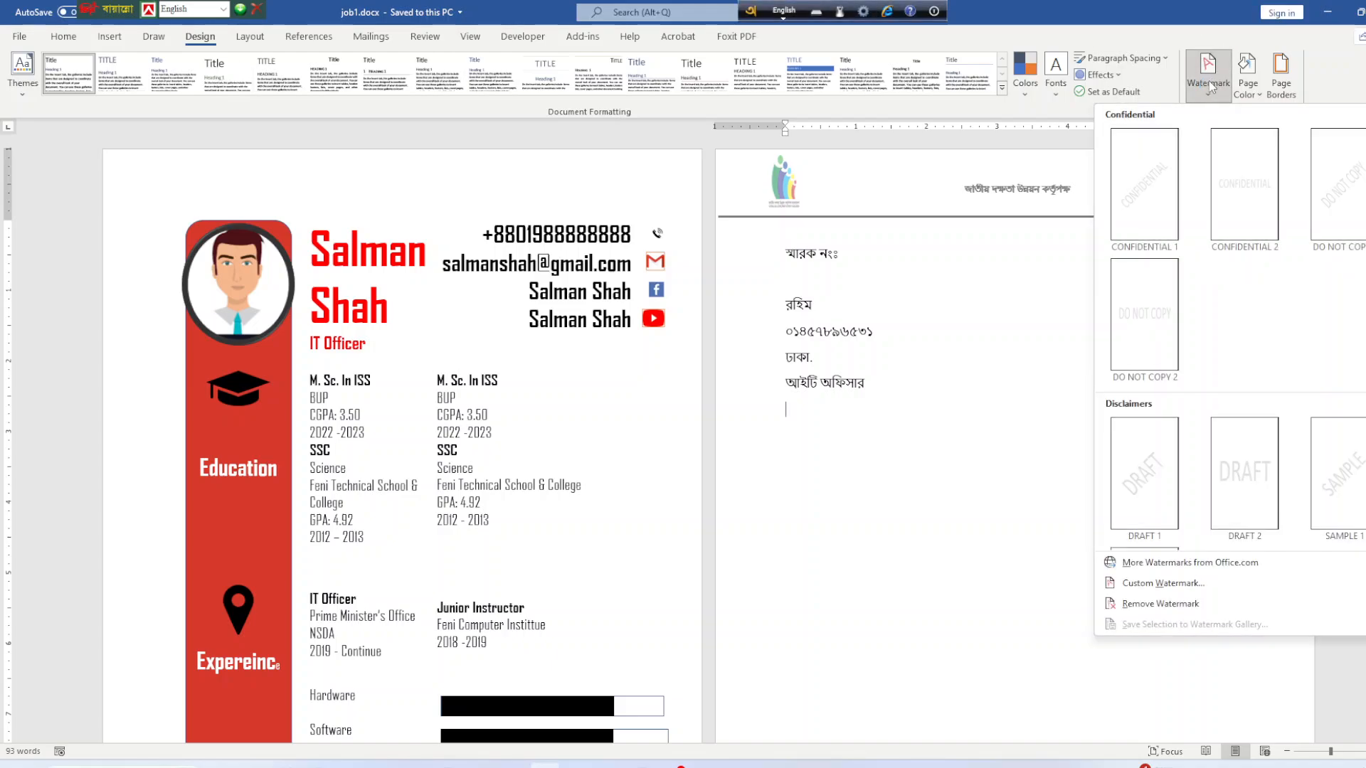
click(1142, 206)
scroll(572, 461, down, 6)
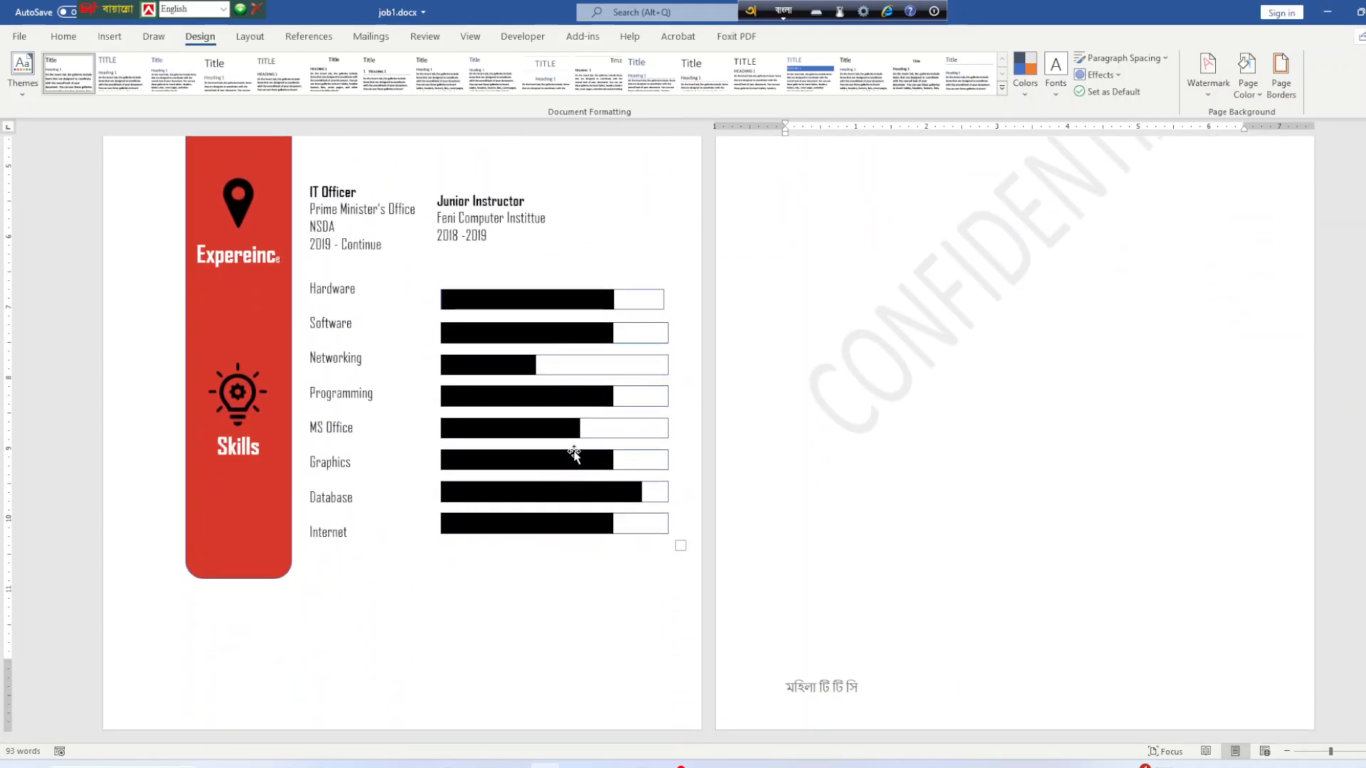
scroll(573, 461, up, 6)
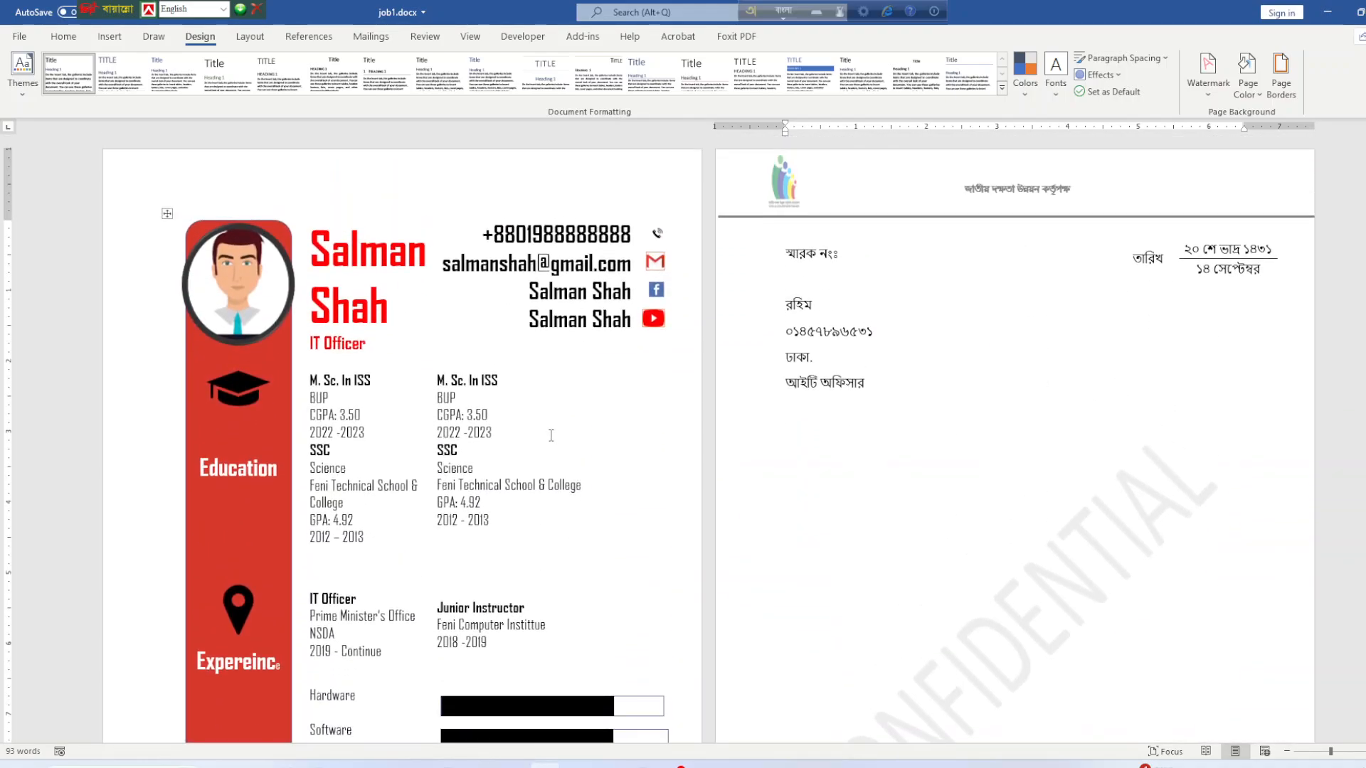
Bring up the Printed Watermark dialog via Custom Watermark.
click(1195, 99)
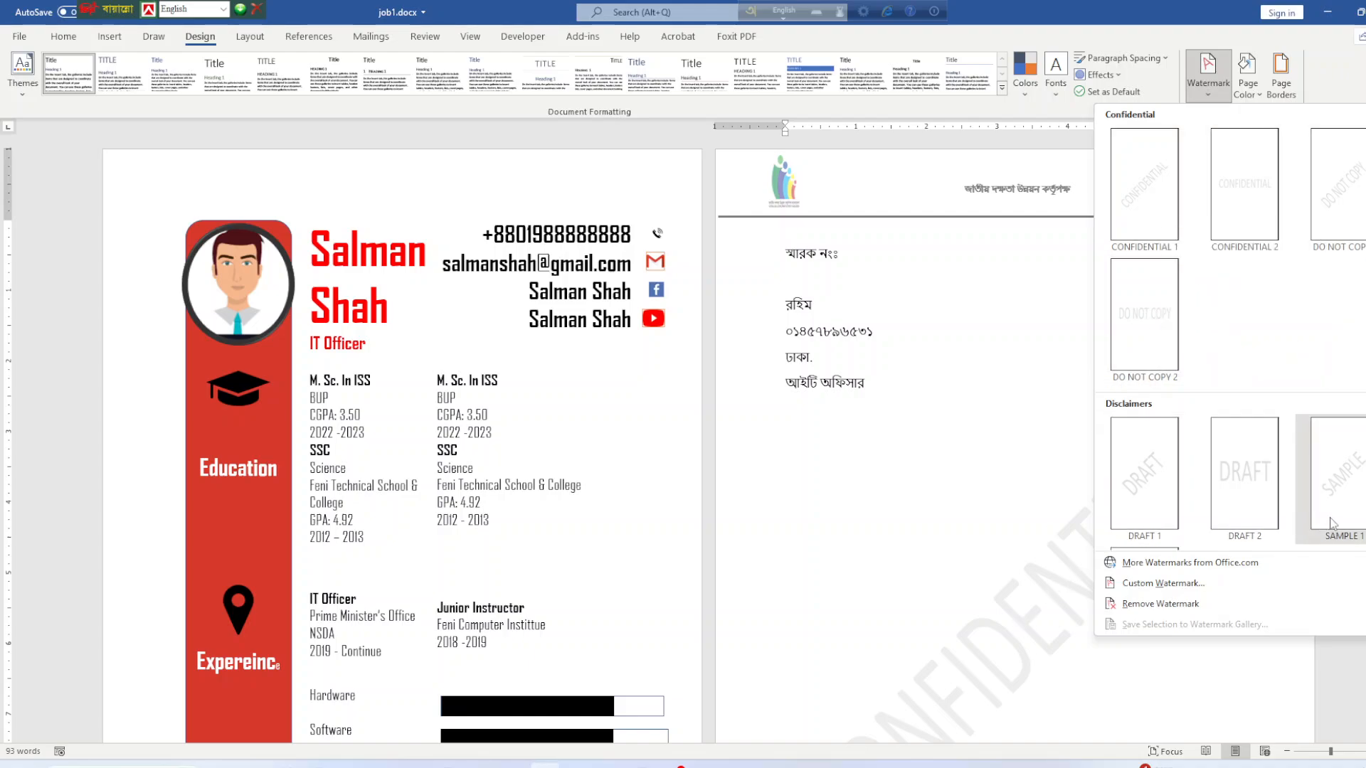
scroll(1181, 501, down, 3)
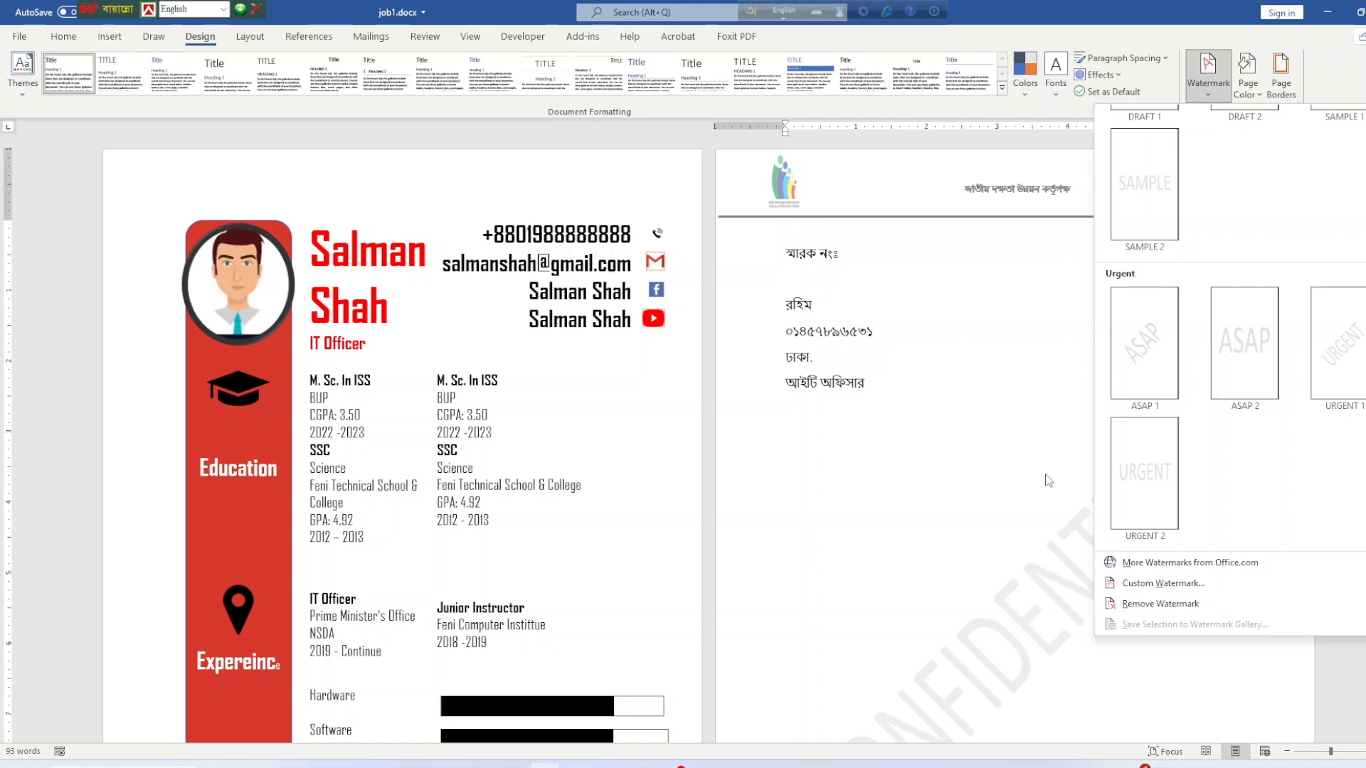
click(1148, 583)
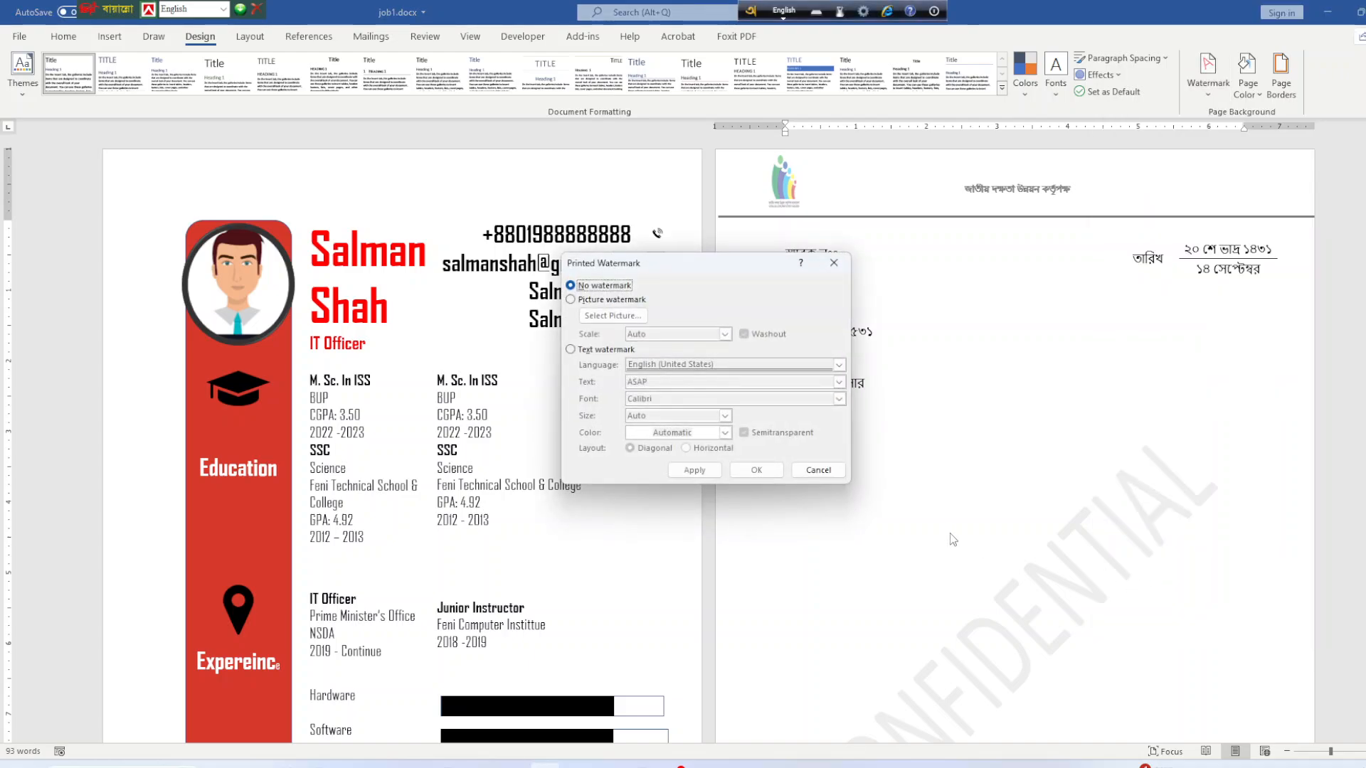
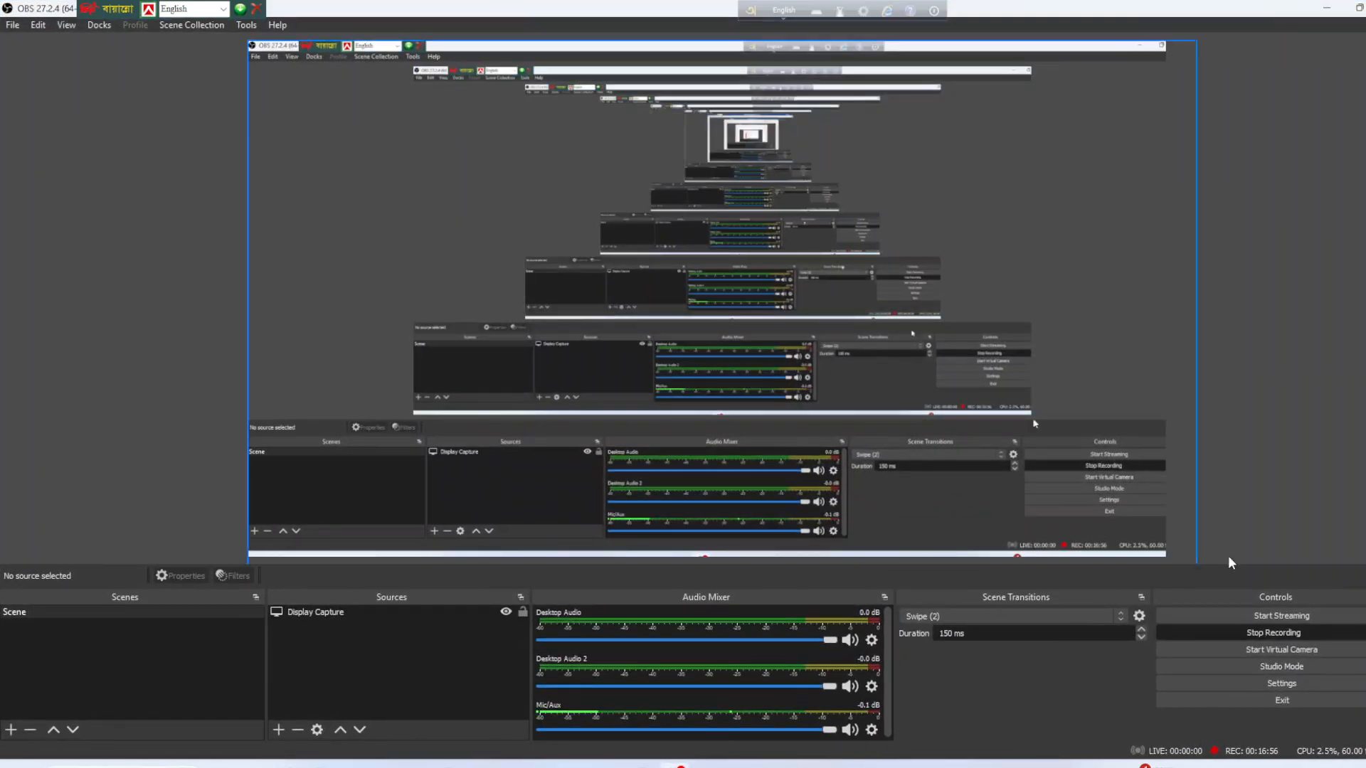
Return to job1.docx and bring up the Custom Watermark settings from the Design ribbon.
click(1327, 9)
scroll(1033, 351, up, 6)
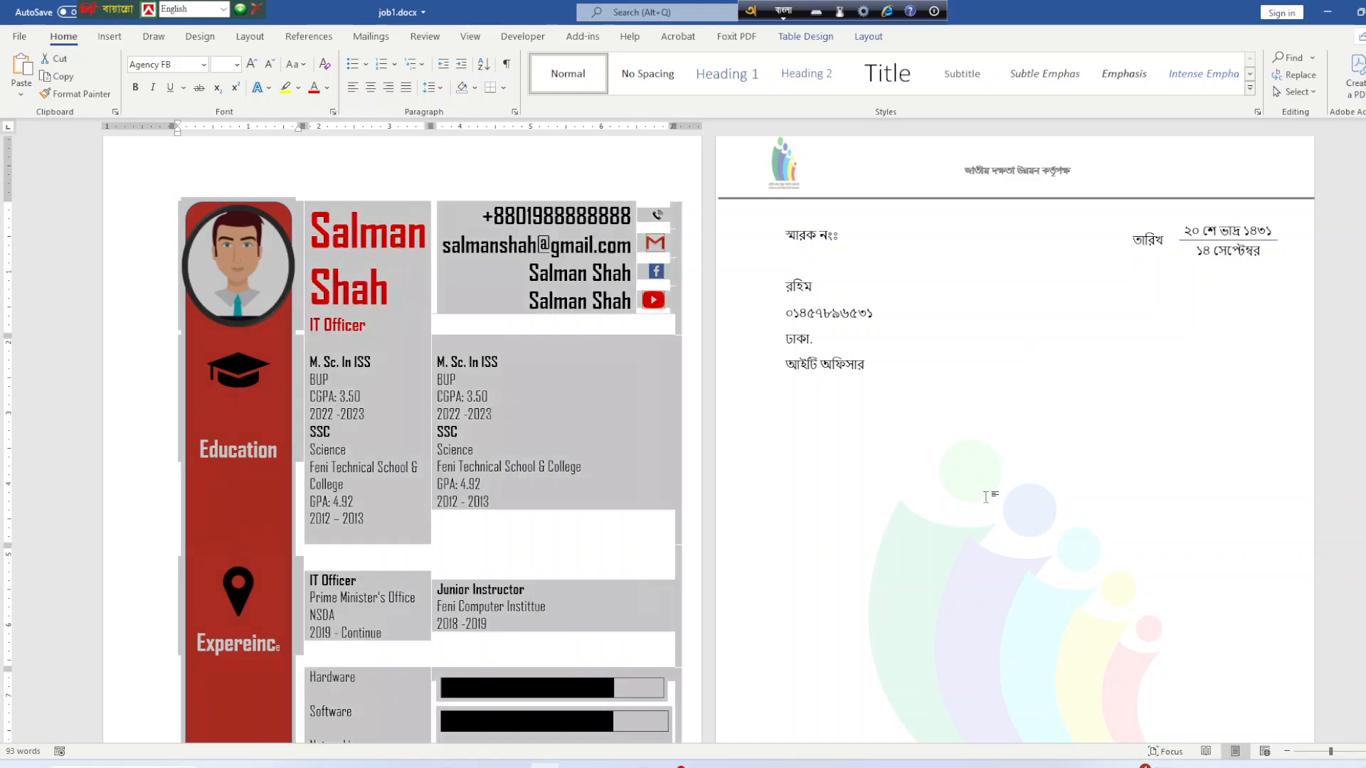
click(986, 494)
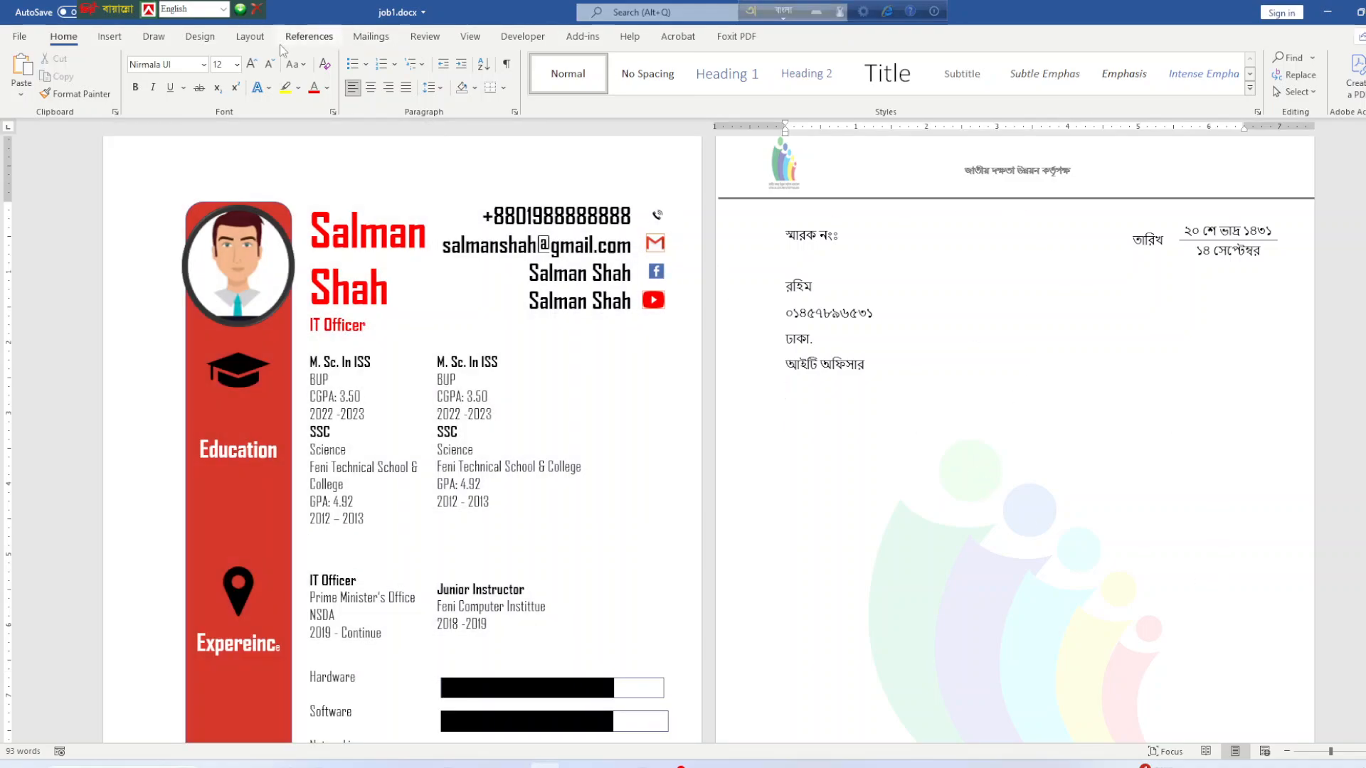
click(200, 37)
click(1209, 91)
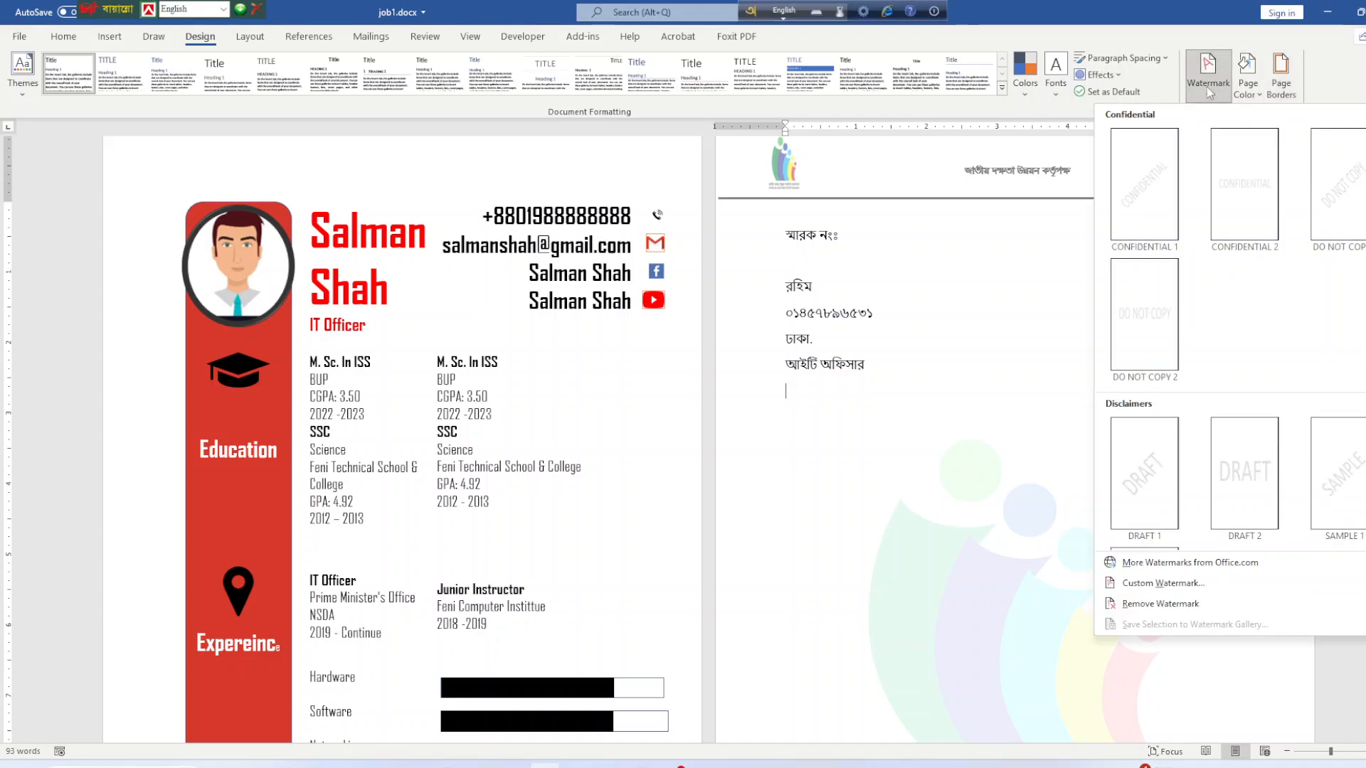
click(1162, 583)
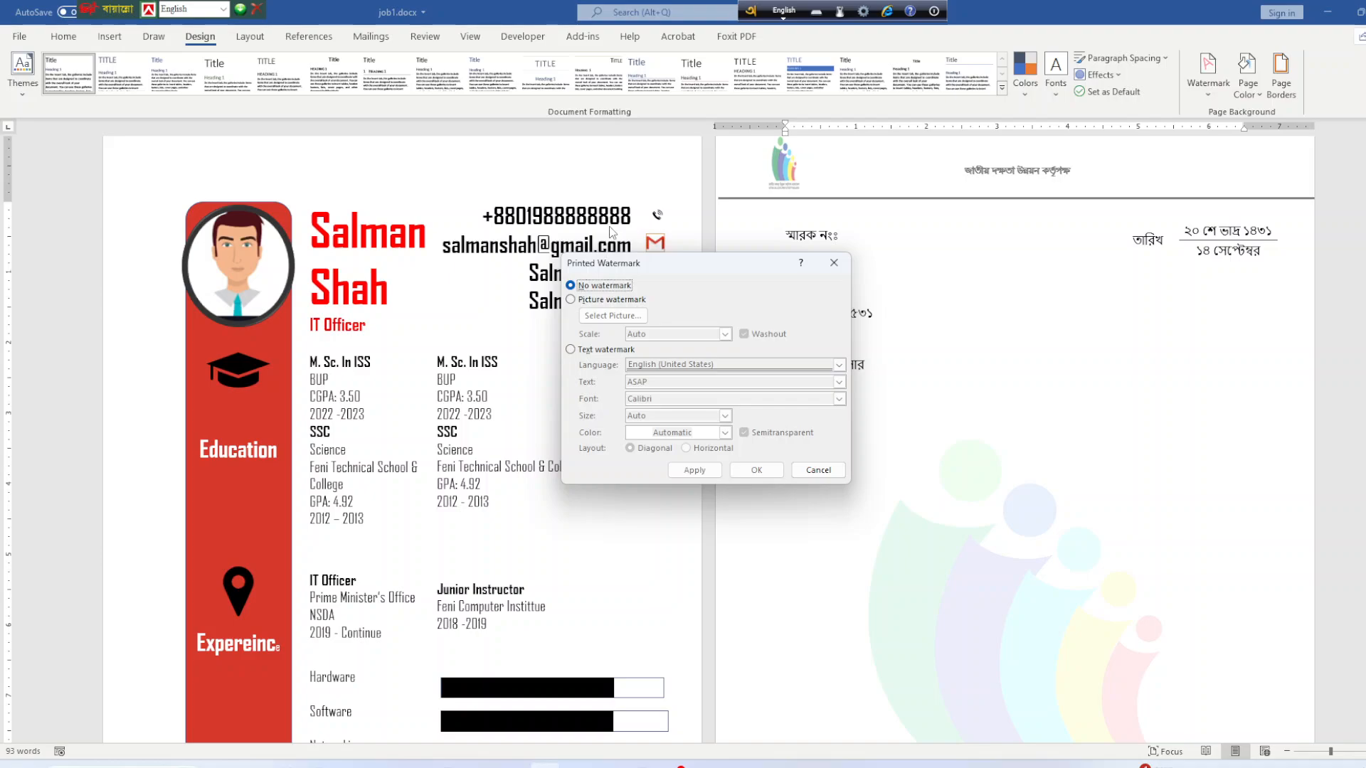
Make it a picture watermark using NSDA.png from this computer.
click(606, 350)
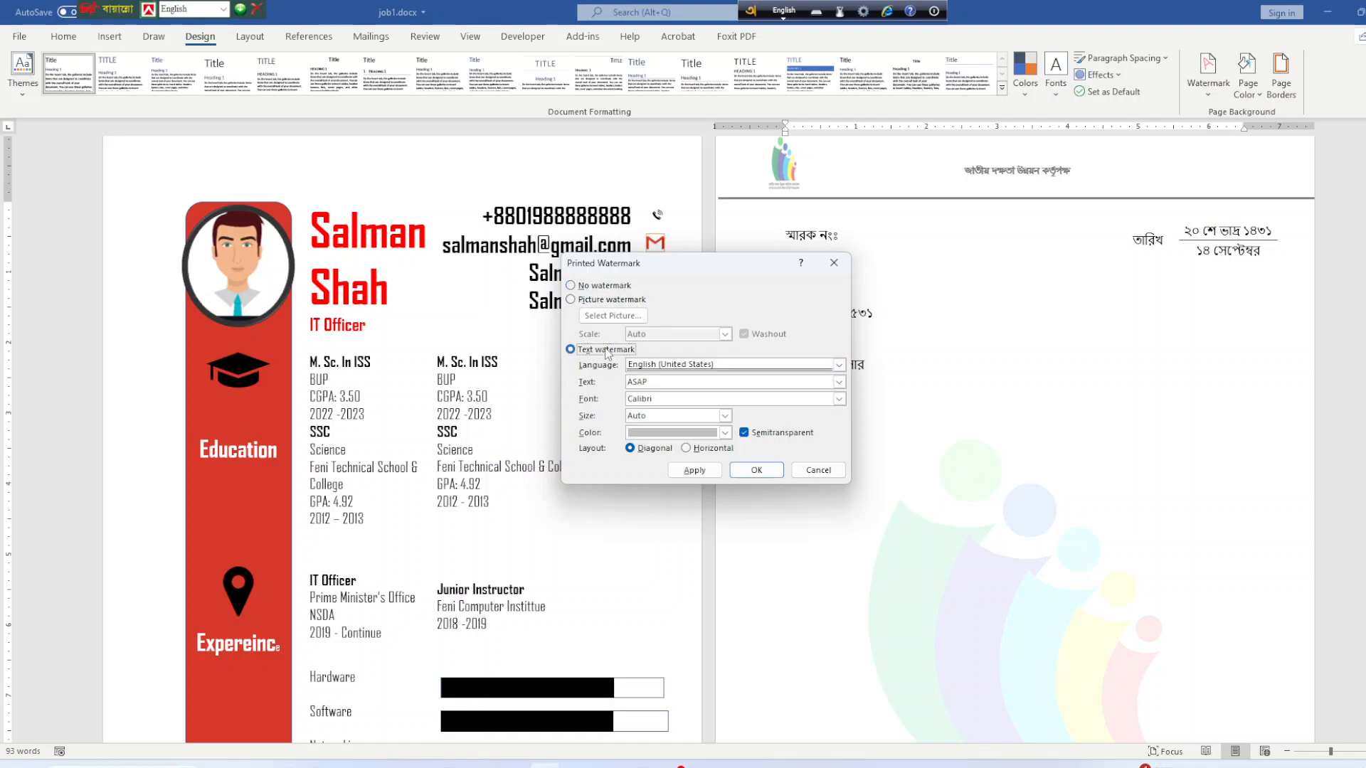
click(605, 300)
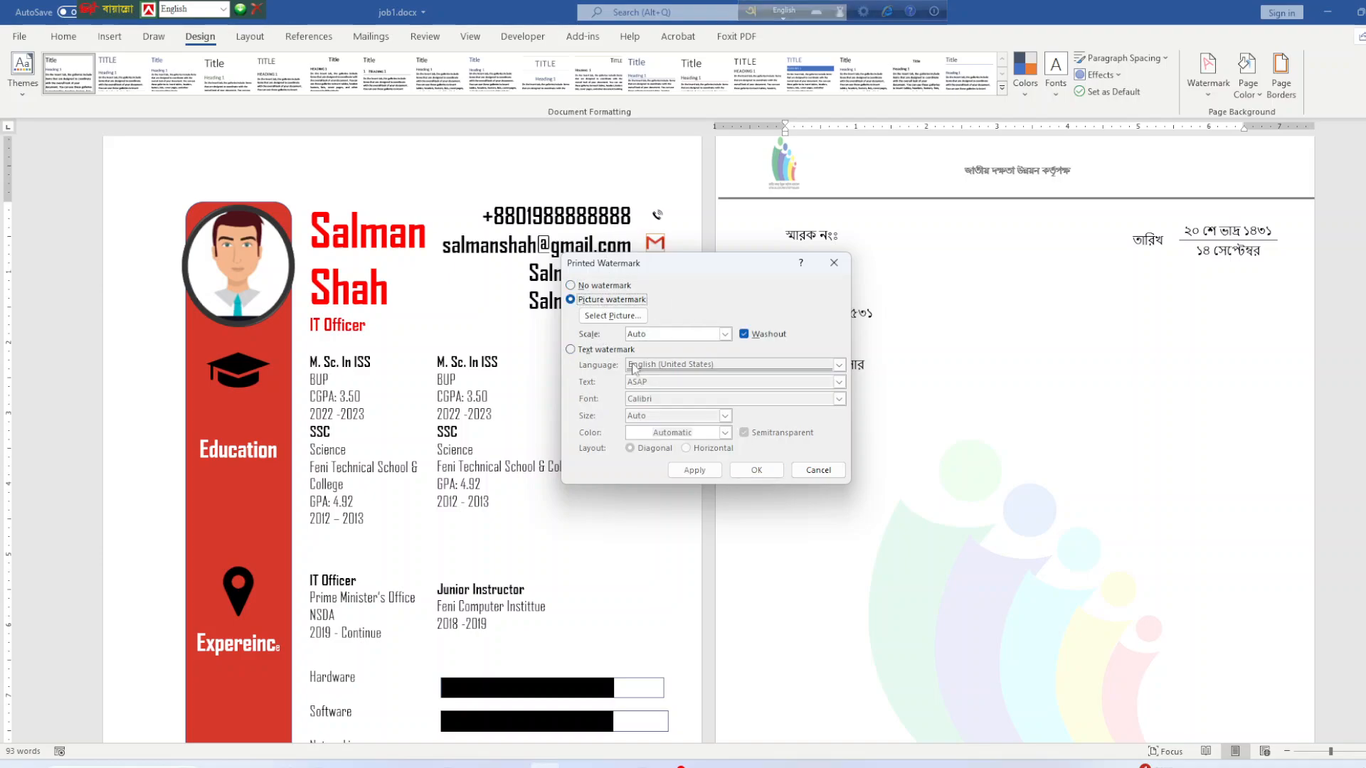
click(581, 352)
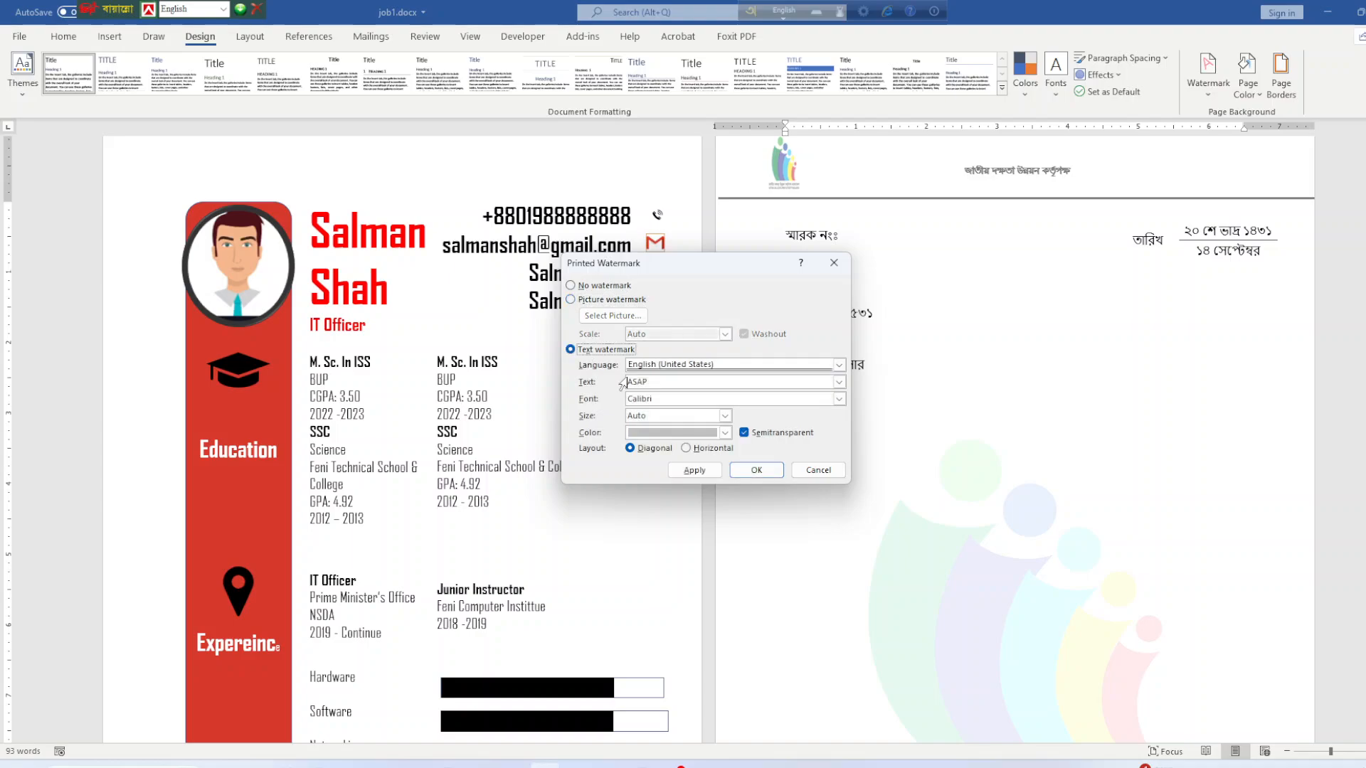
click(653, 382)
click(603, 301)
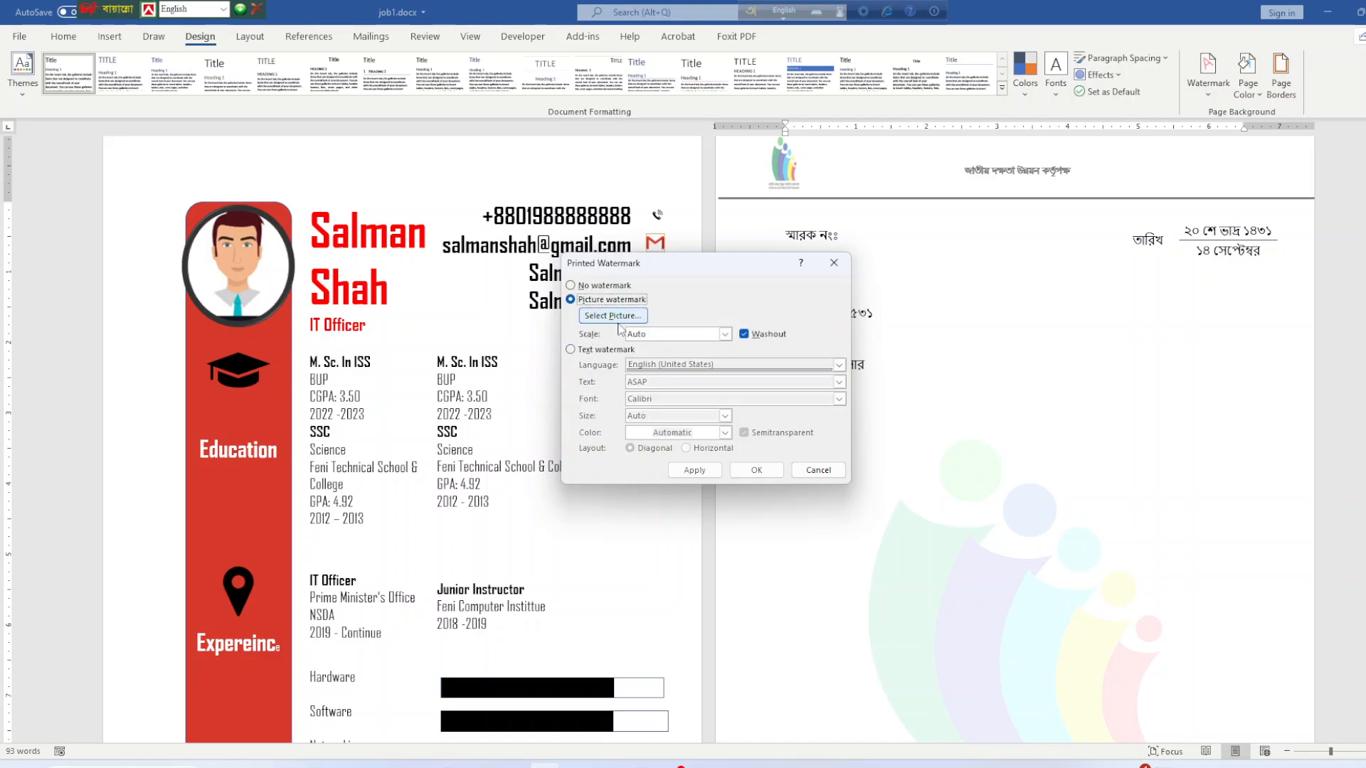
click(614, 317)
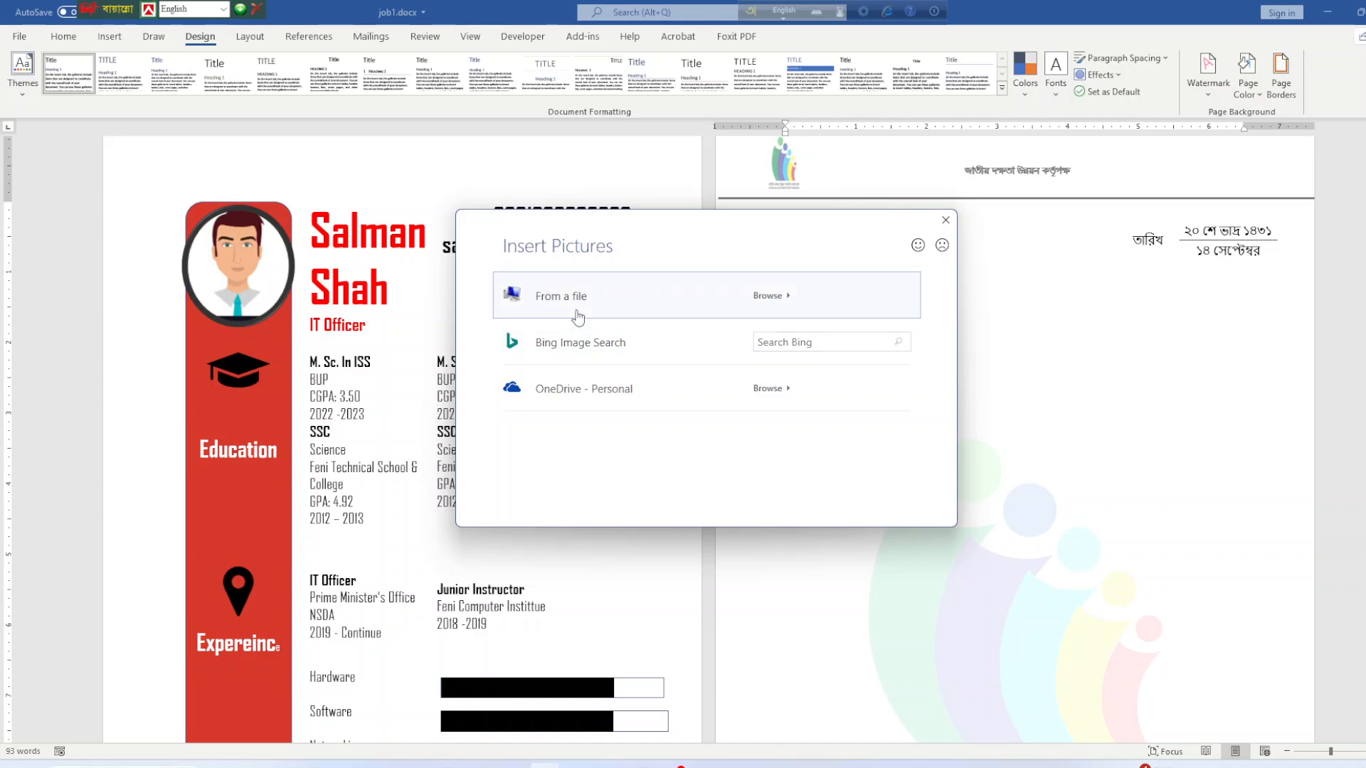
click(562, 296)
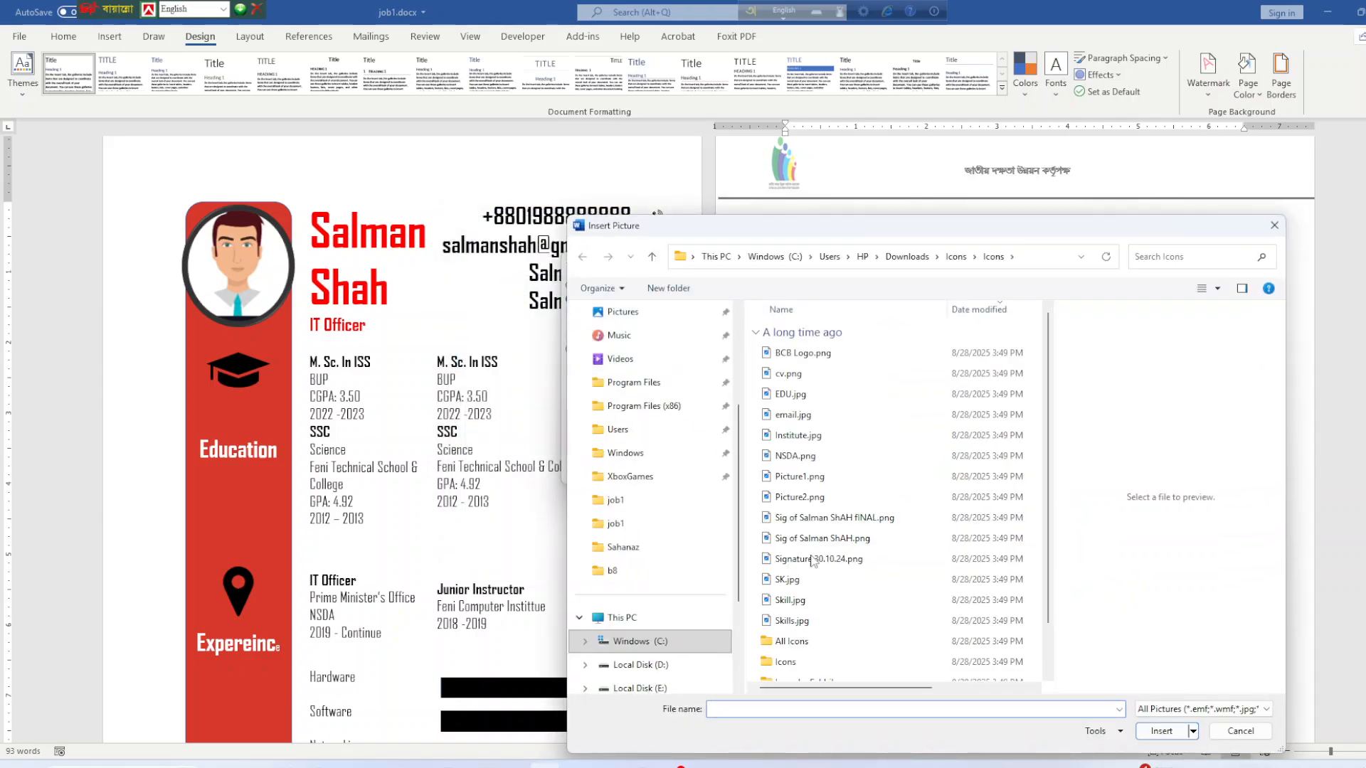
click(795, 456)
click(1141, 728)
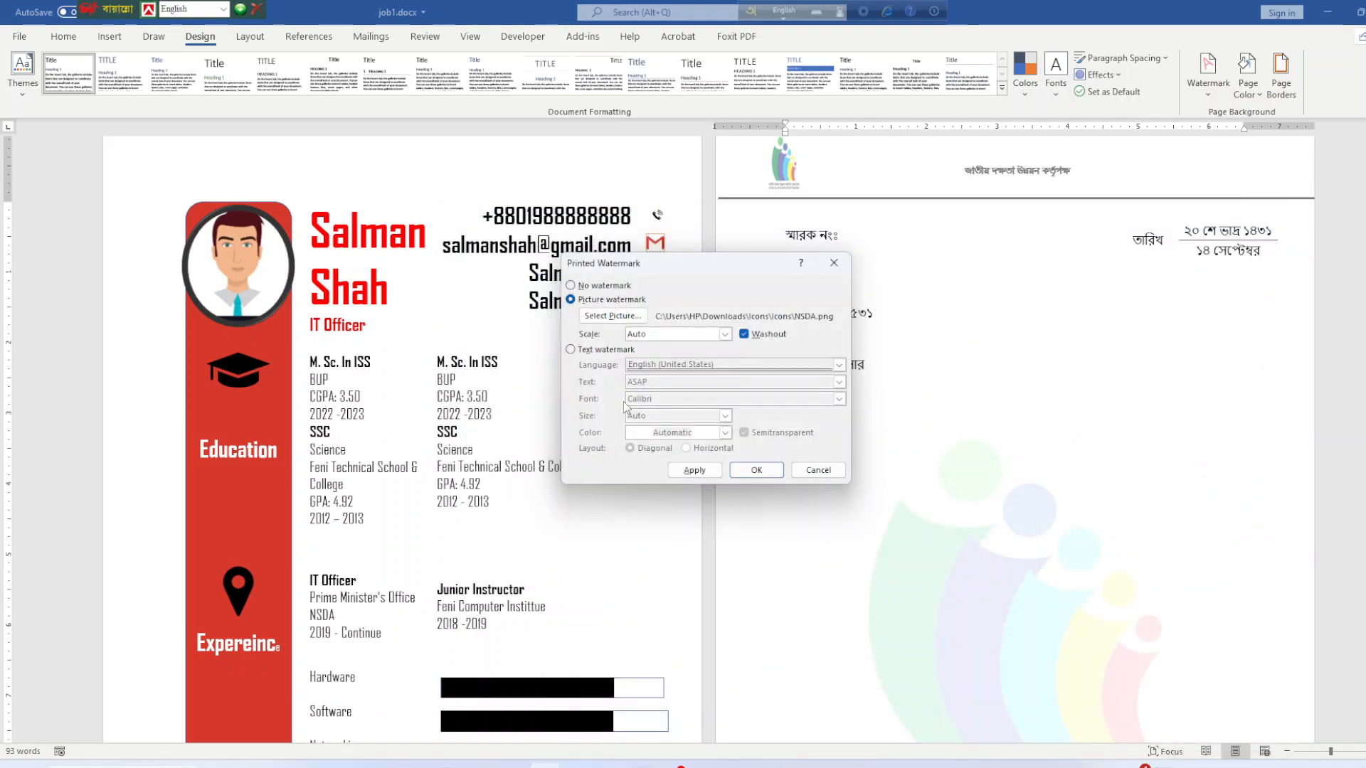
Set the watermark scale to 100% with Washout kept on, then apply it.
click(725, 334)
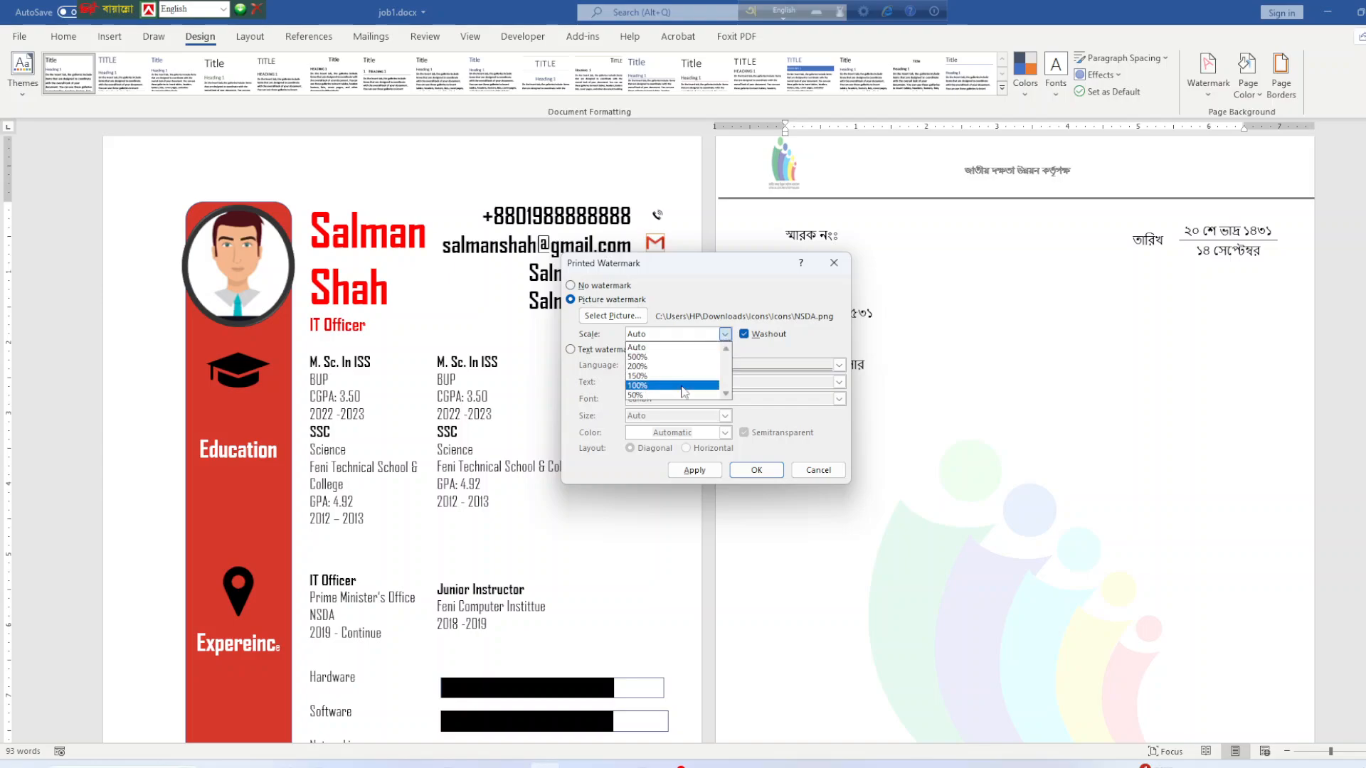
click(652, 385)
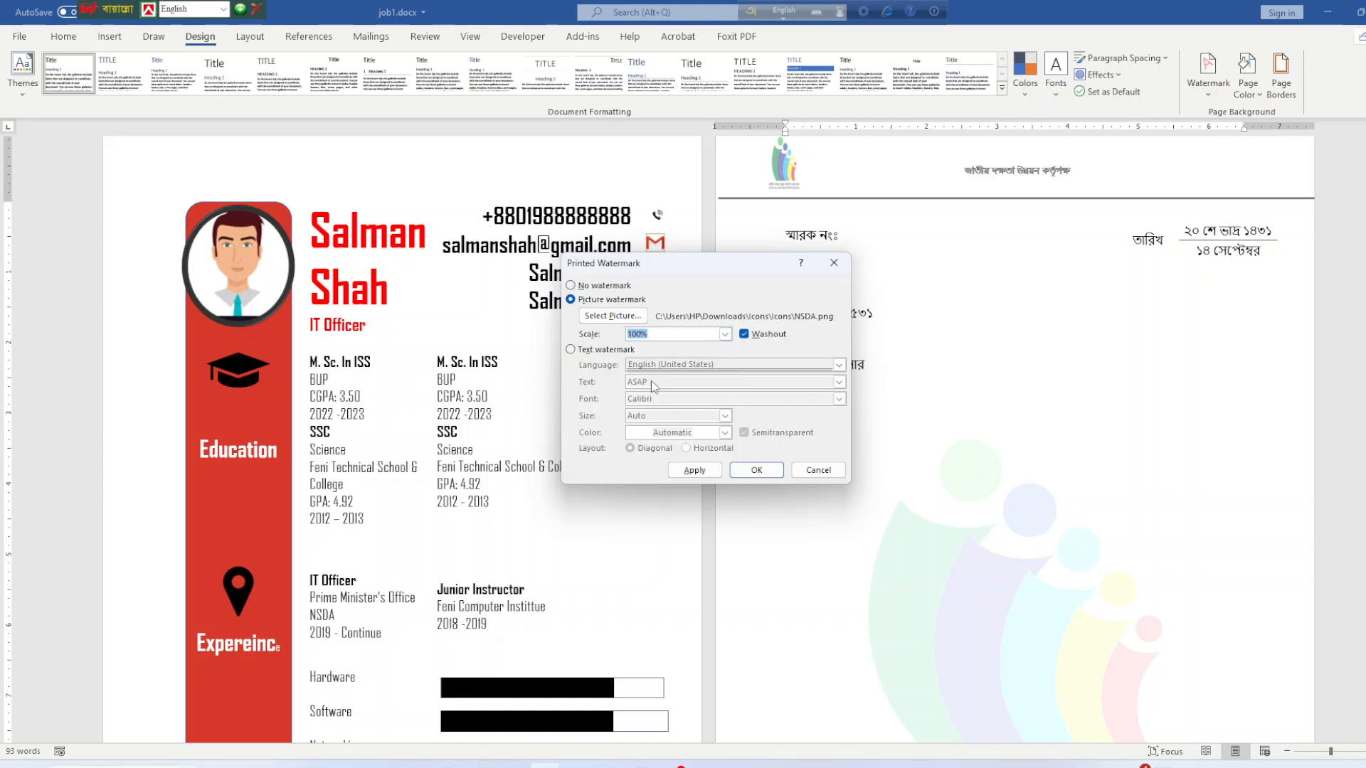
click(768, 337)
click(769, 337)
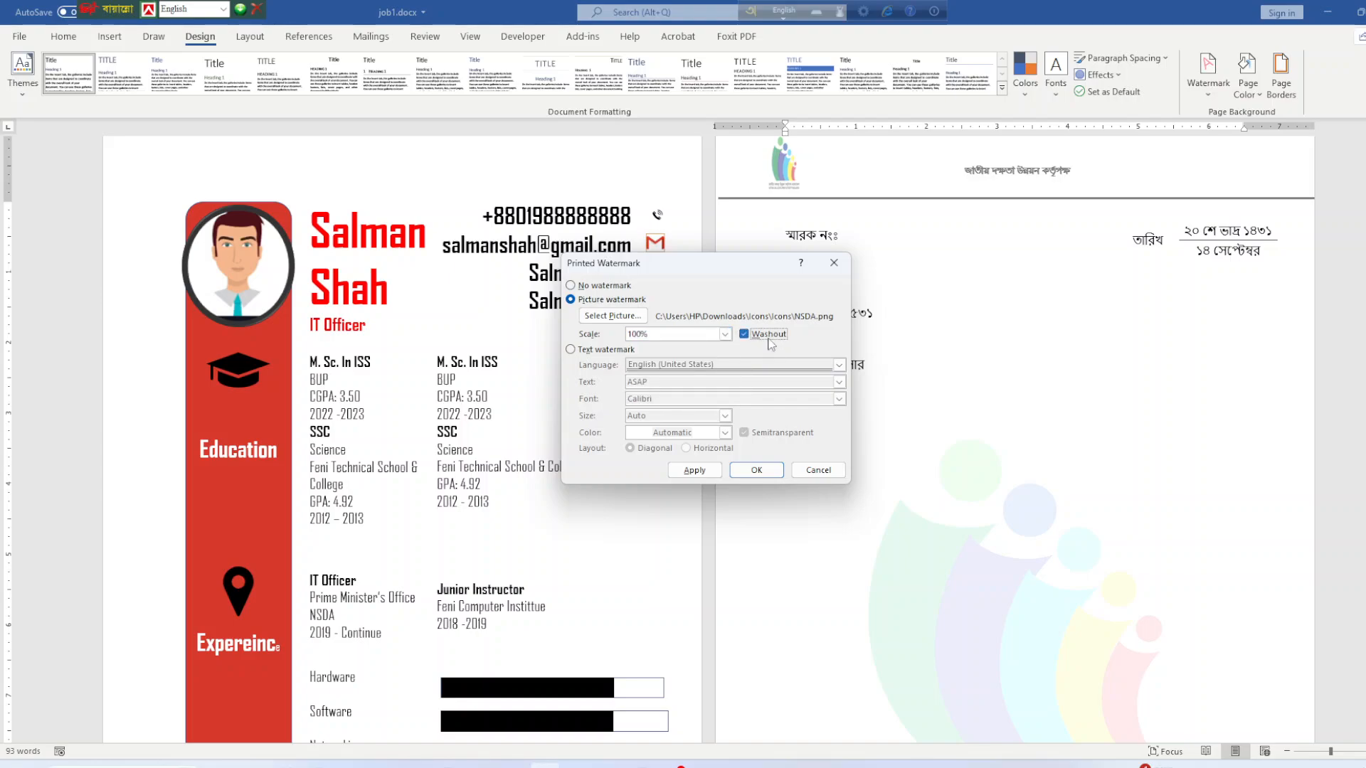
click(694, 473)
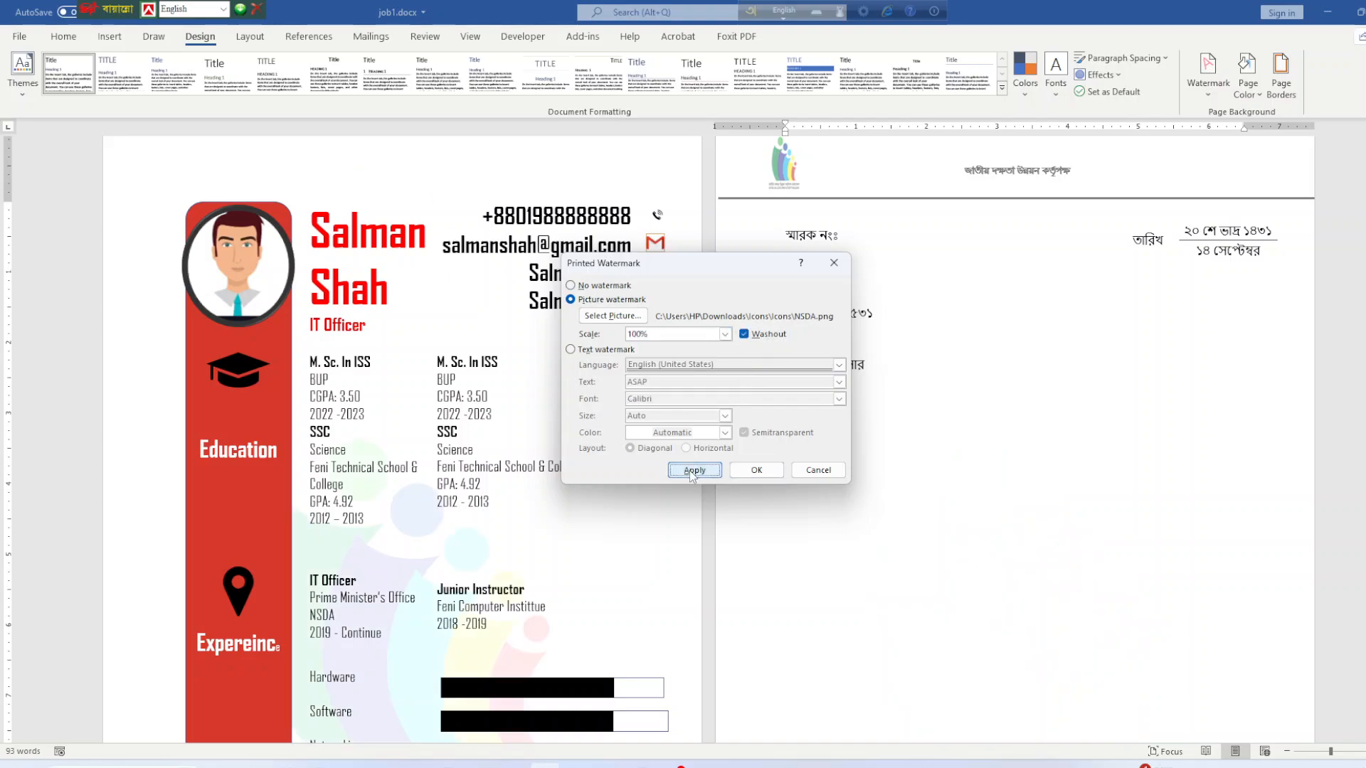
click(819, 471)
scroll(1030, 560, down, 5)
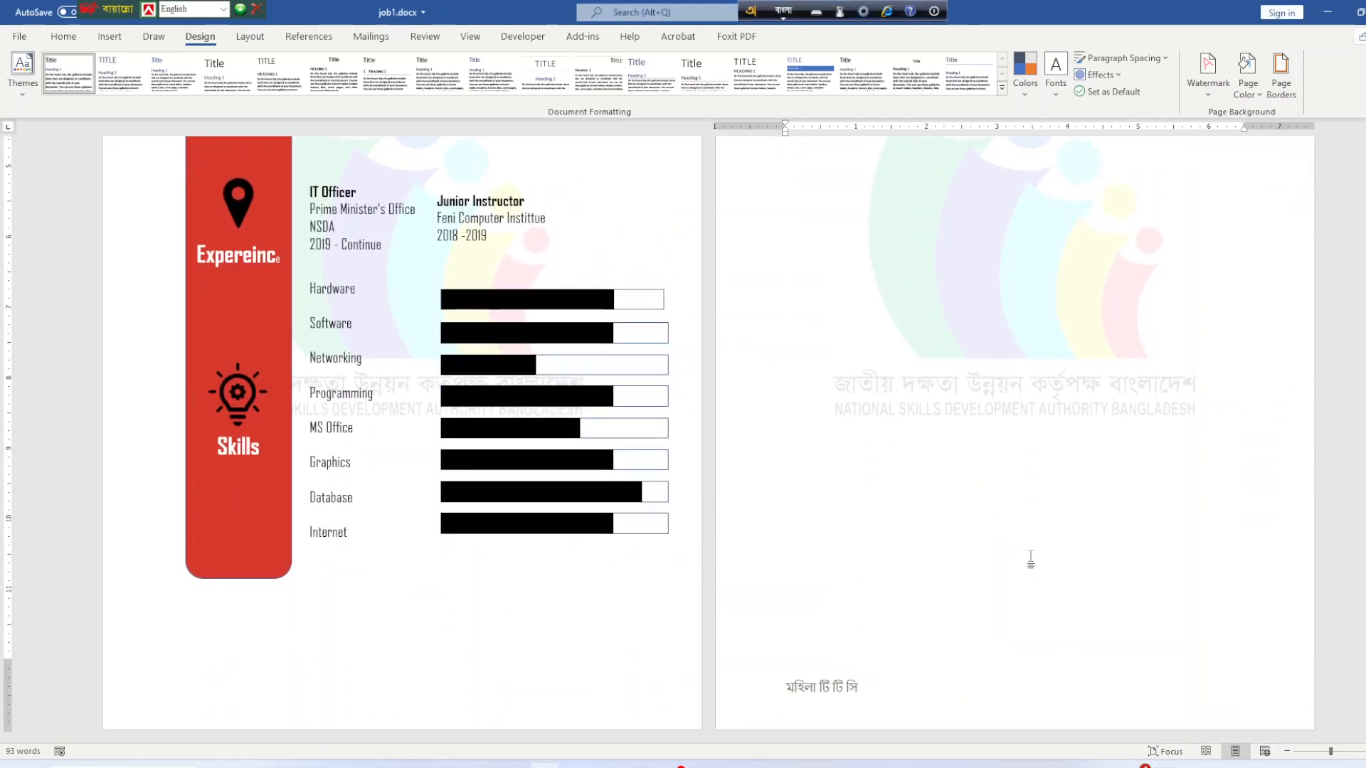
Delete the NSDA watermark from page 1's header so only the letter page keeps it, and save.
scroll(1030, 560, up, 6)
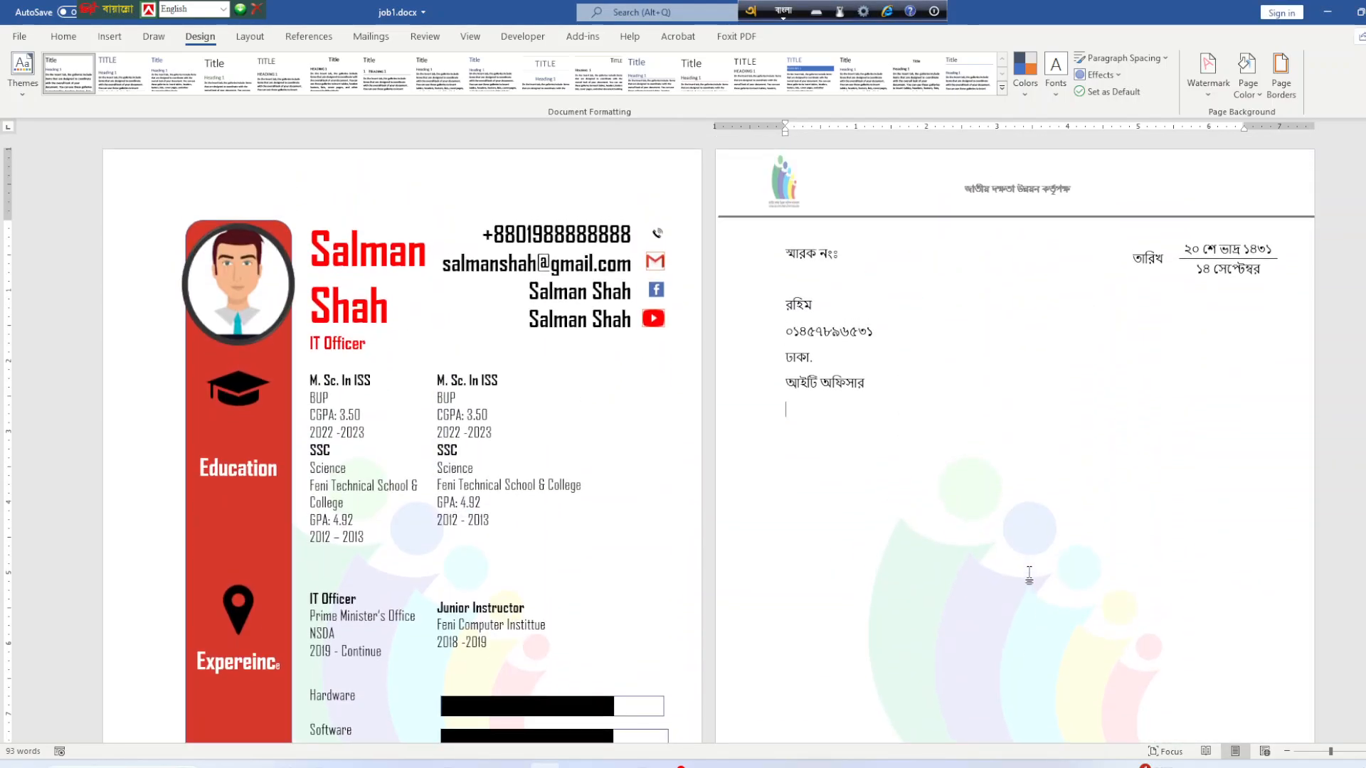
double_click(209, 177)
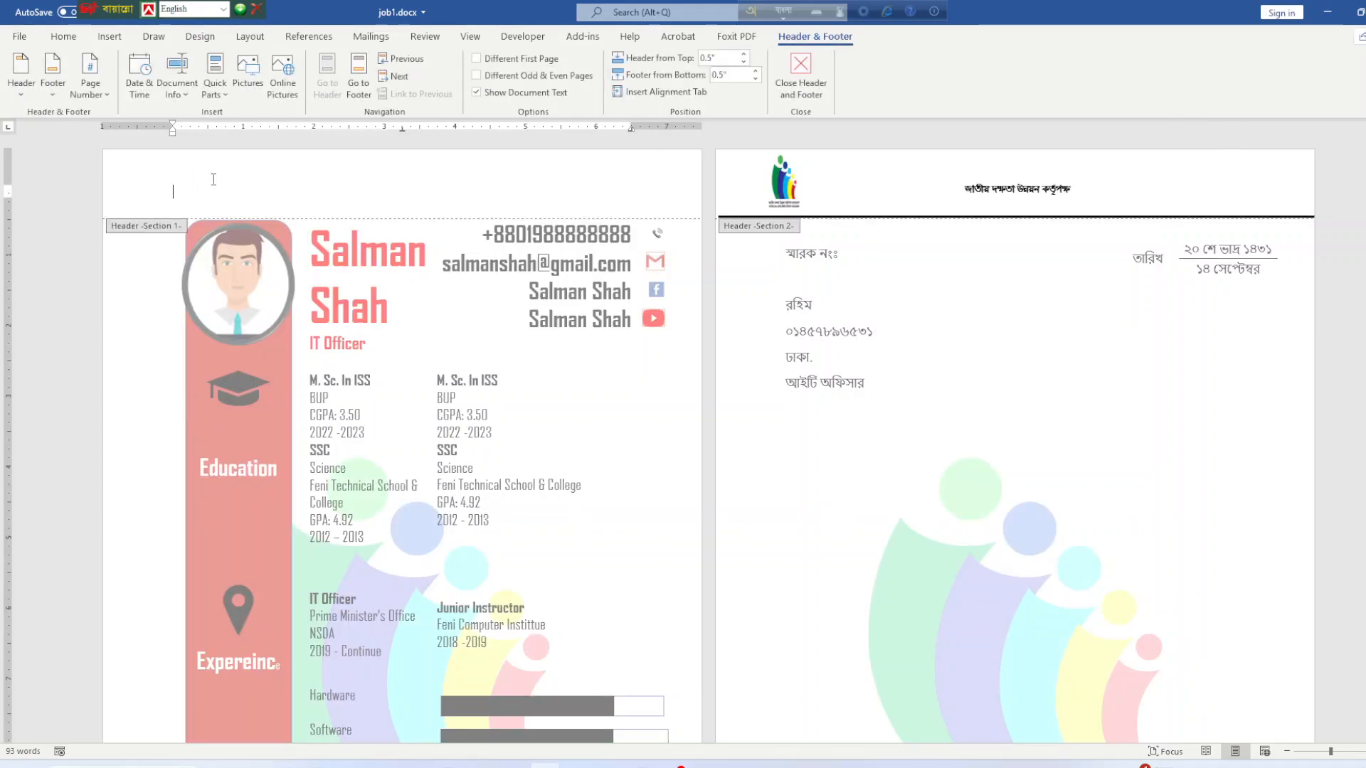
click(407, 596)
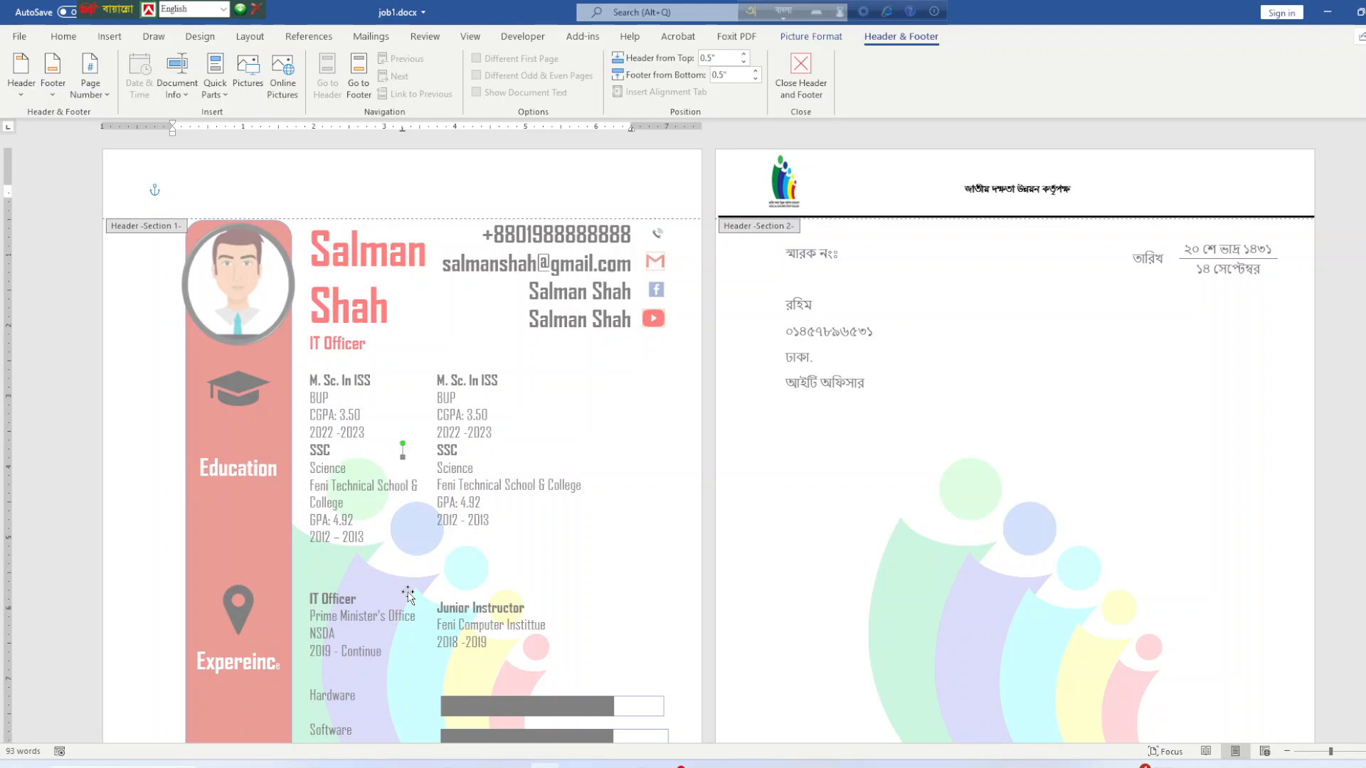
key(Delete)
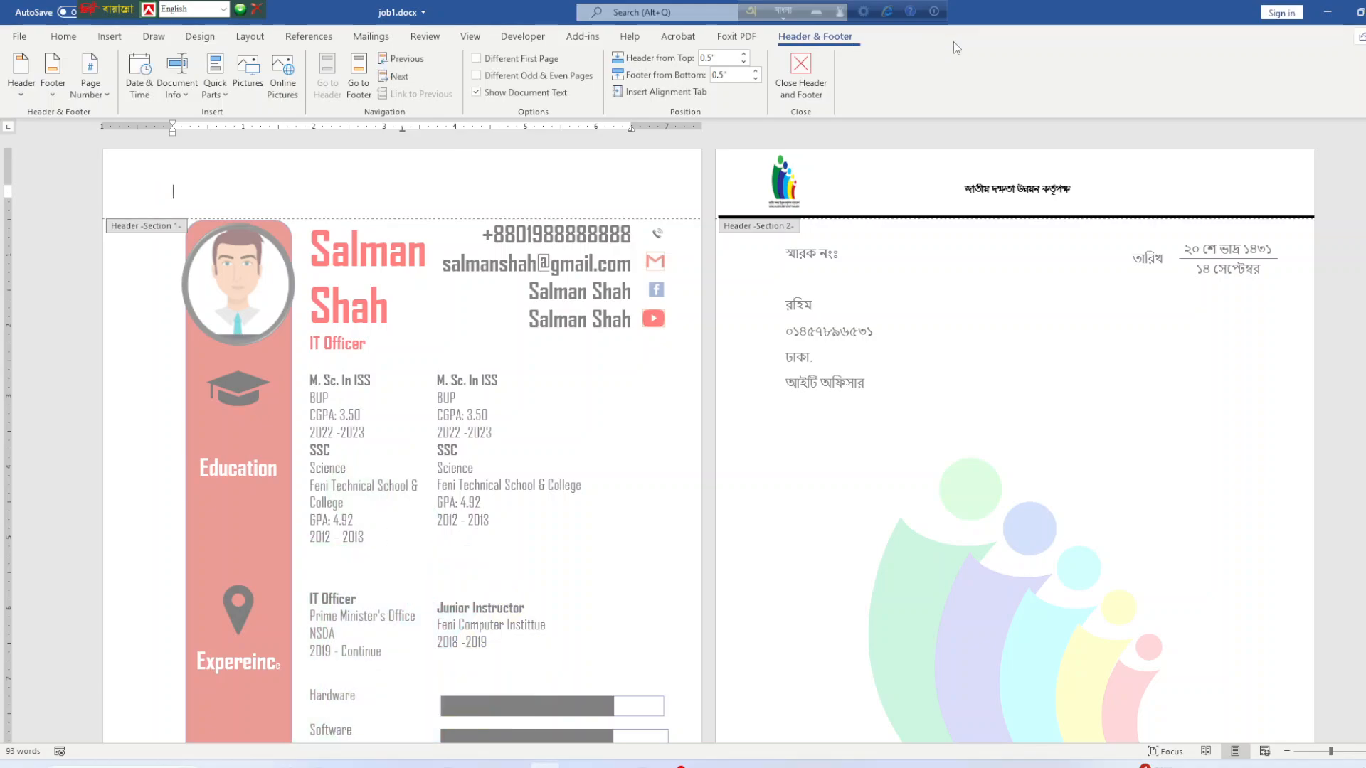
click(804, 71)
scroll(926, 504, down, 3)
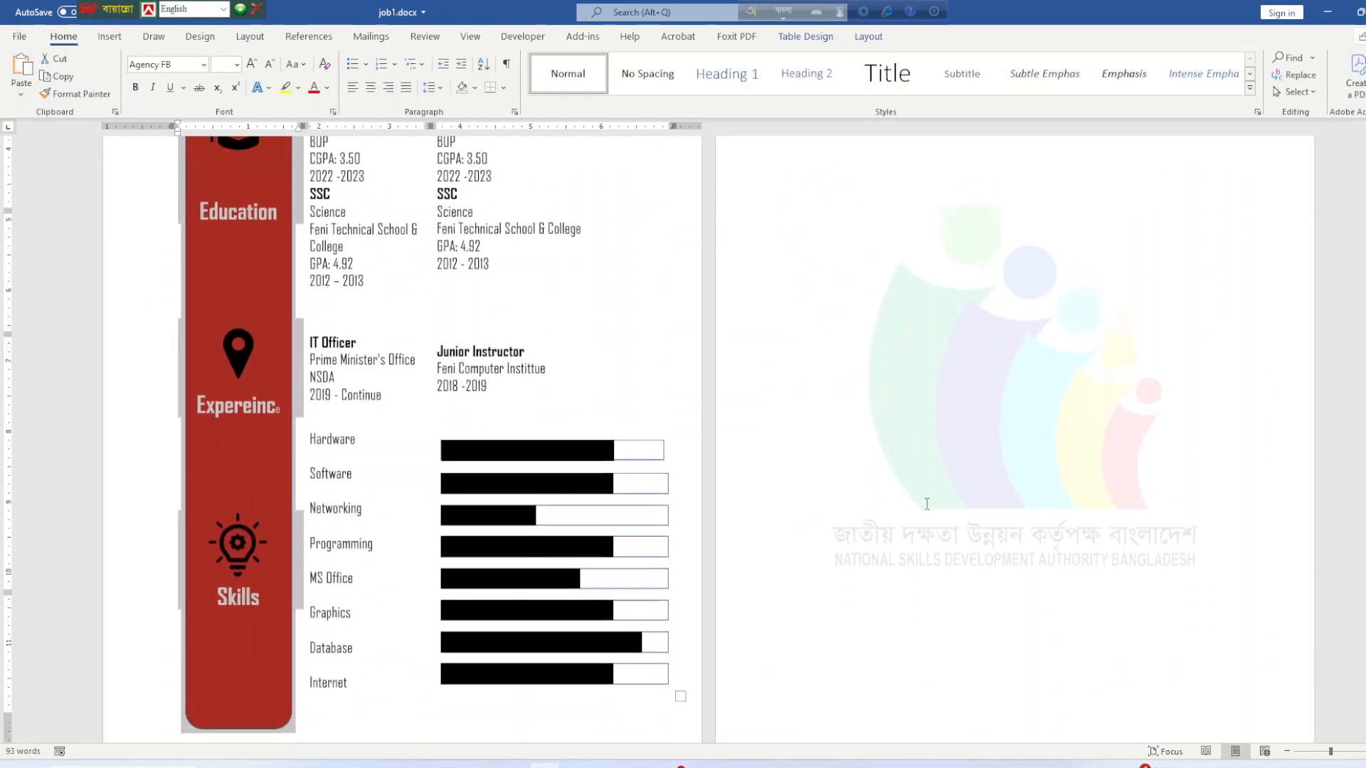
scroll(556, 317, down, 3)
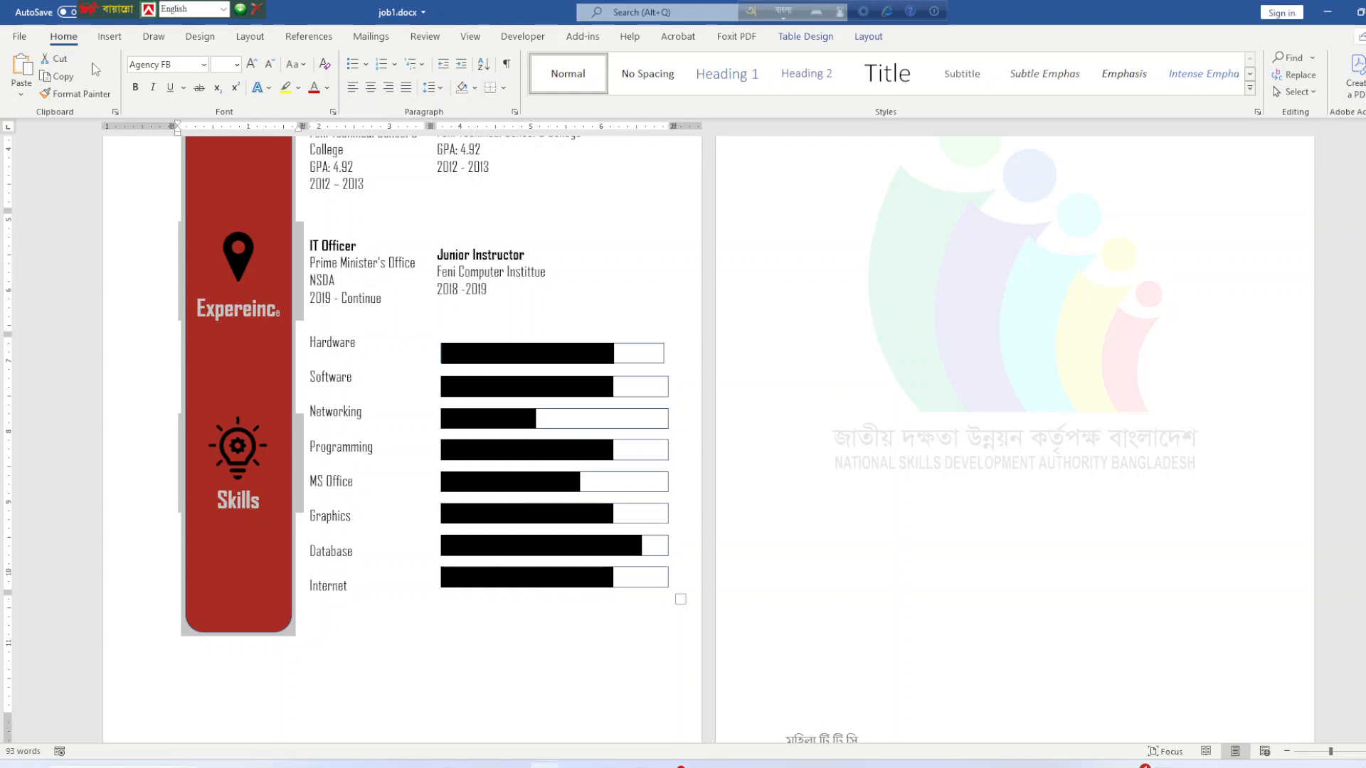
key(ctrl+s)
click(111, 35)
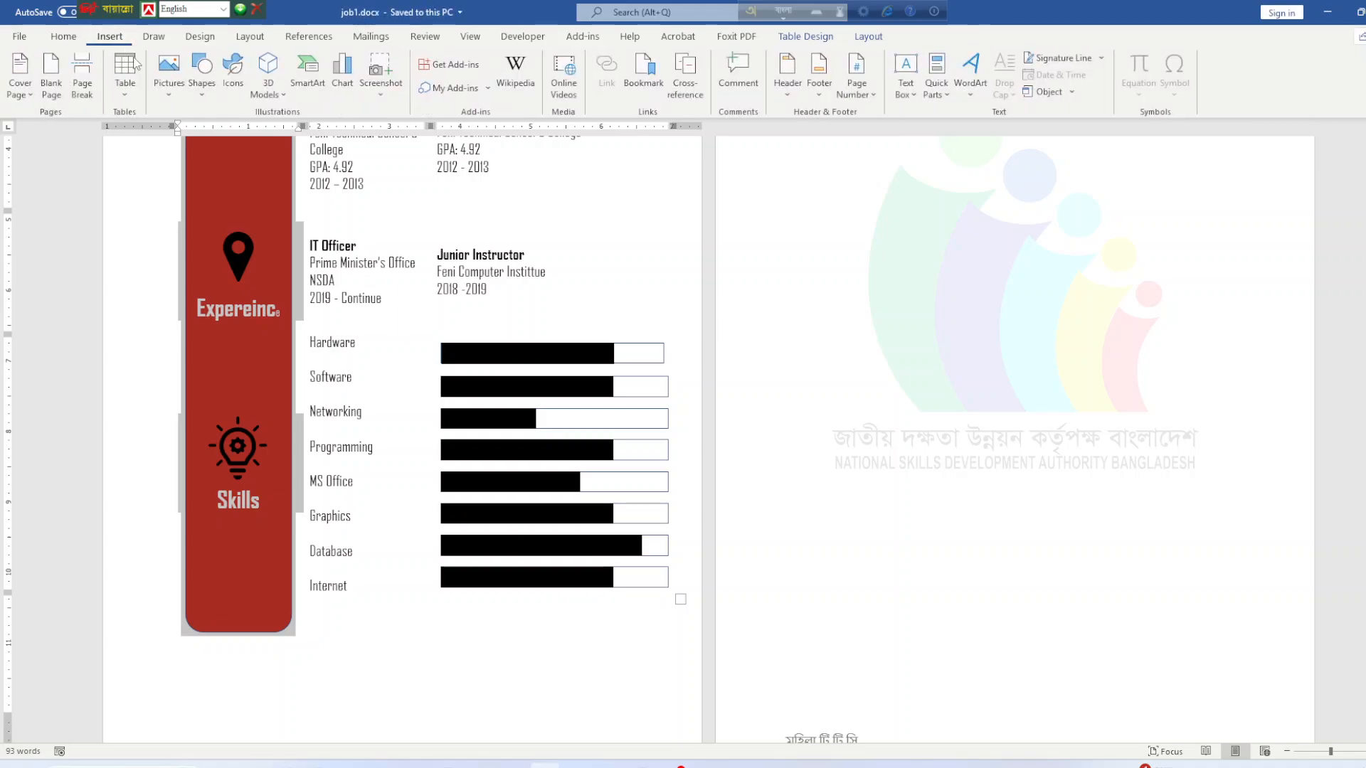
Draw a trial freehand scribble over the letter page's logo, then delete it.
click(170, 100)
click(174, 102)
click(198, 98)
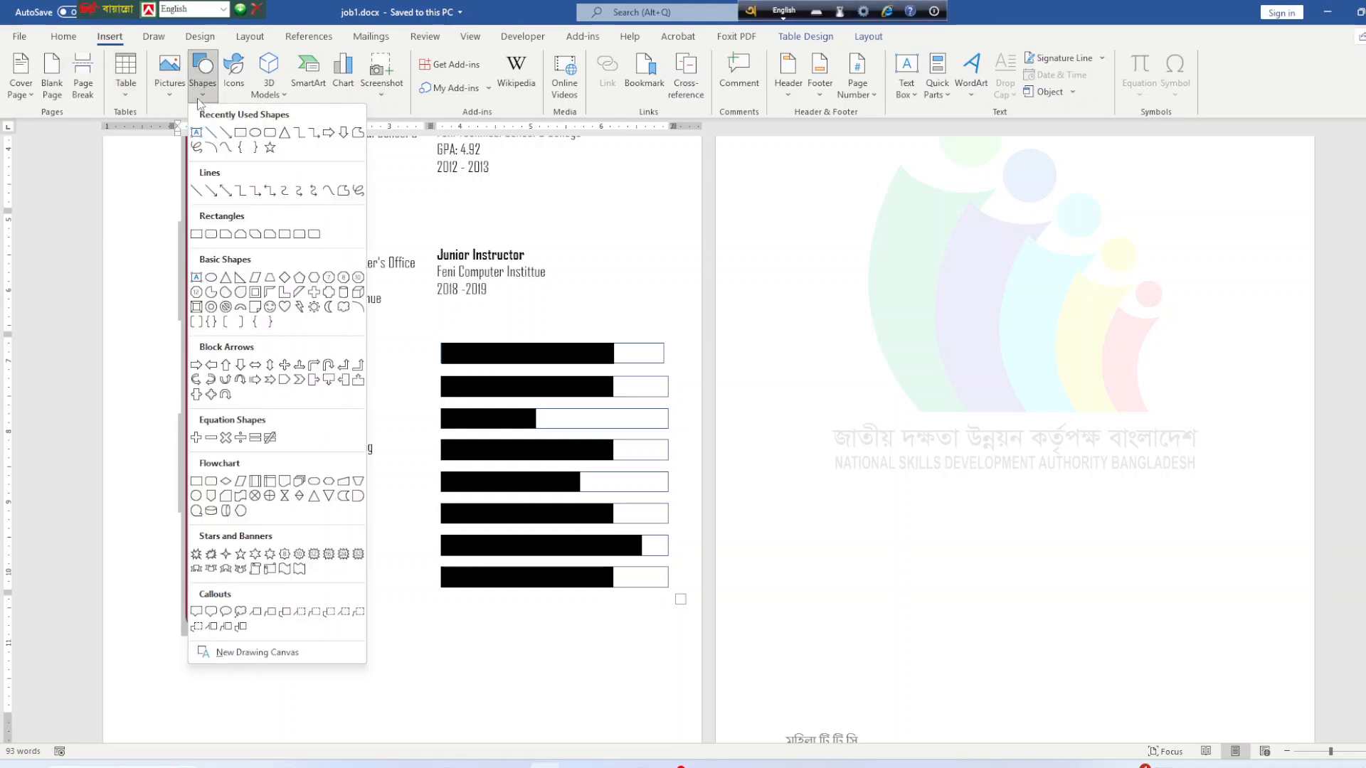
click(196, 147)
mouse_move(939, 585)
mouse_down()
mouse_move(917, 449)
mouse_move(1023, 432)
mouse_move(914, 483)
mouse_move(909, 532)
mouse_move(1045, 513)
mouse_up()
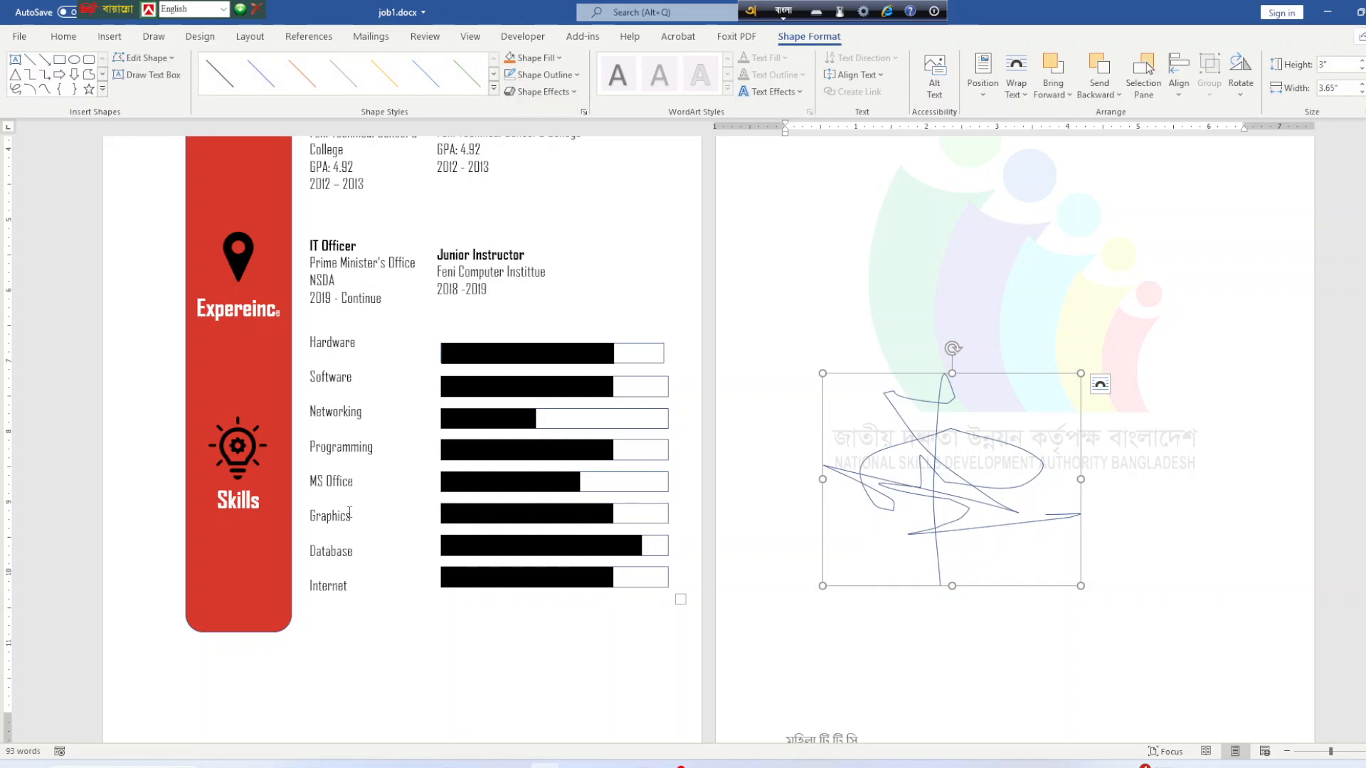
key(Delete)
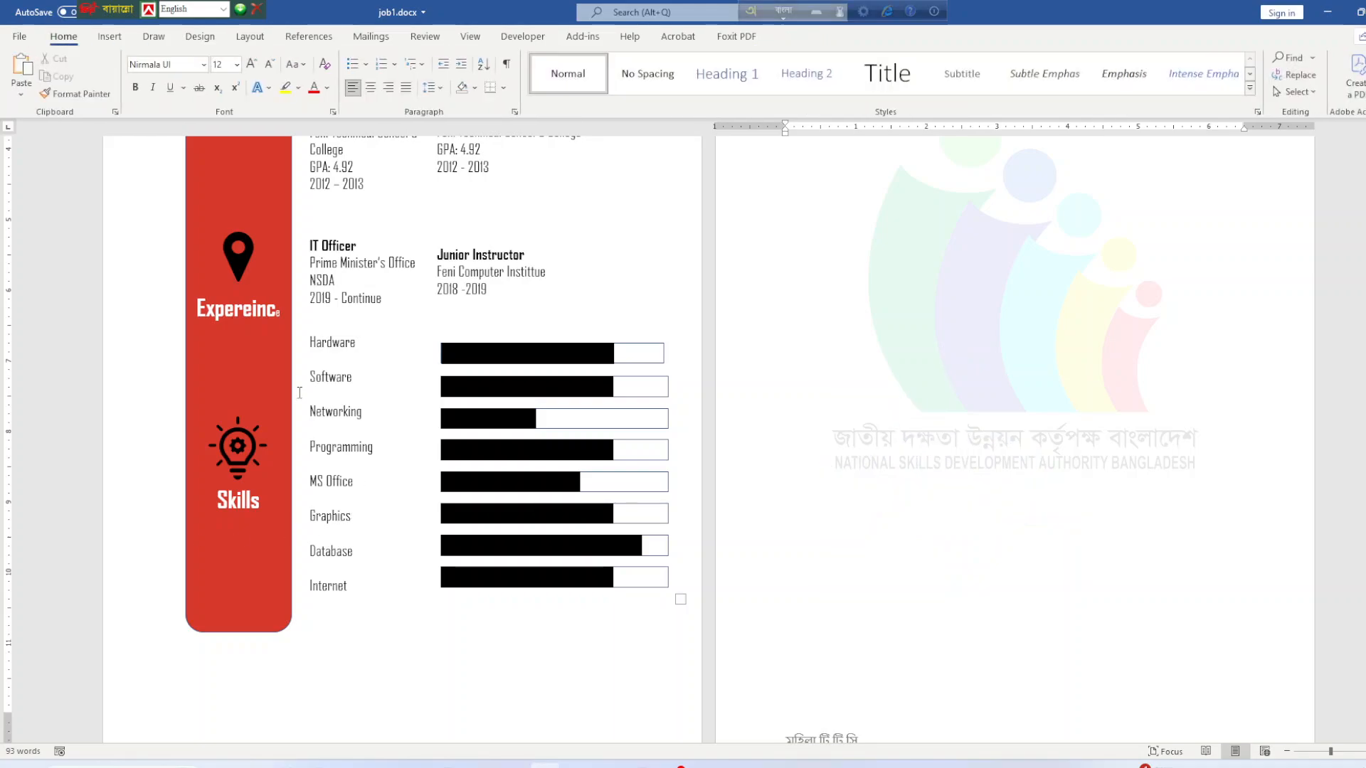
Scribble a freehand signature above the letter page's logo text, save job1.docx and switch to OBS.
click(103, 38)
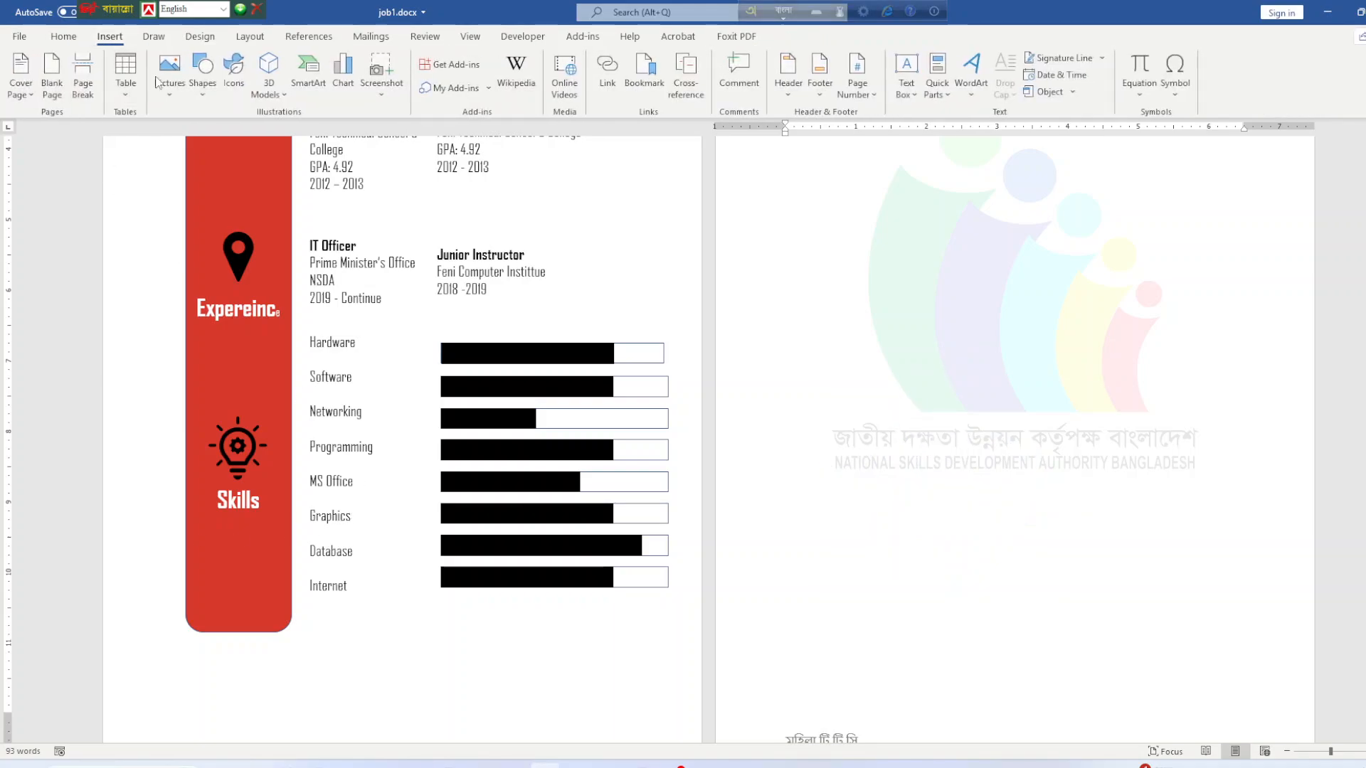
click(202, 71)
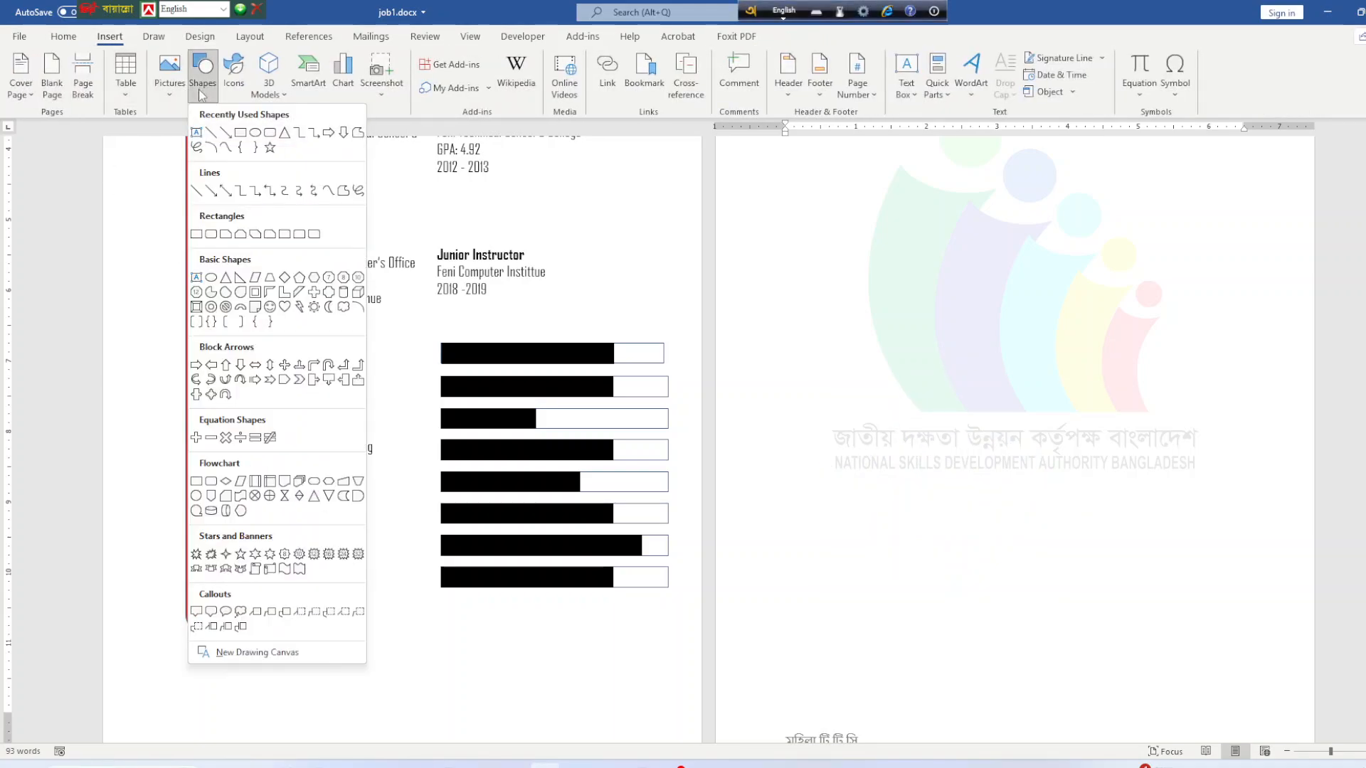
click(197, 148)
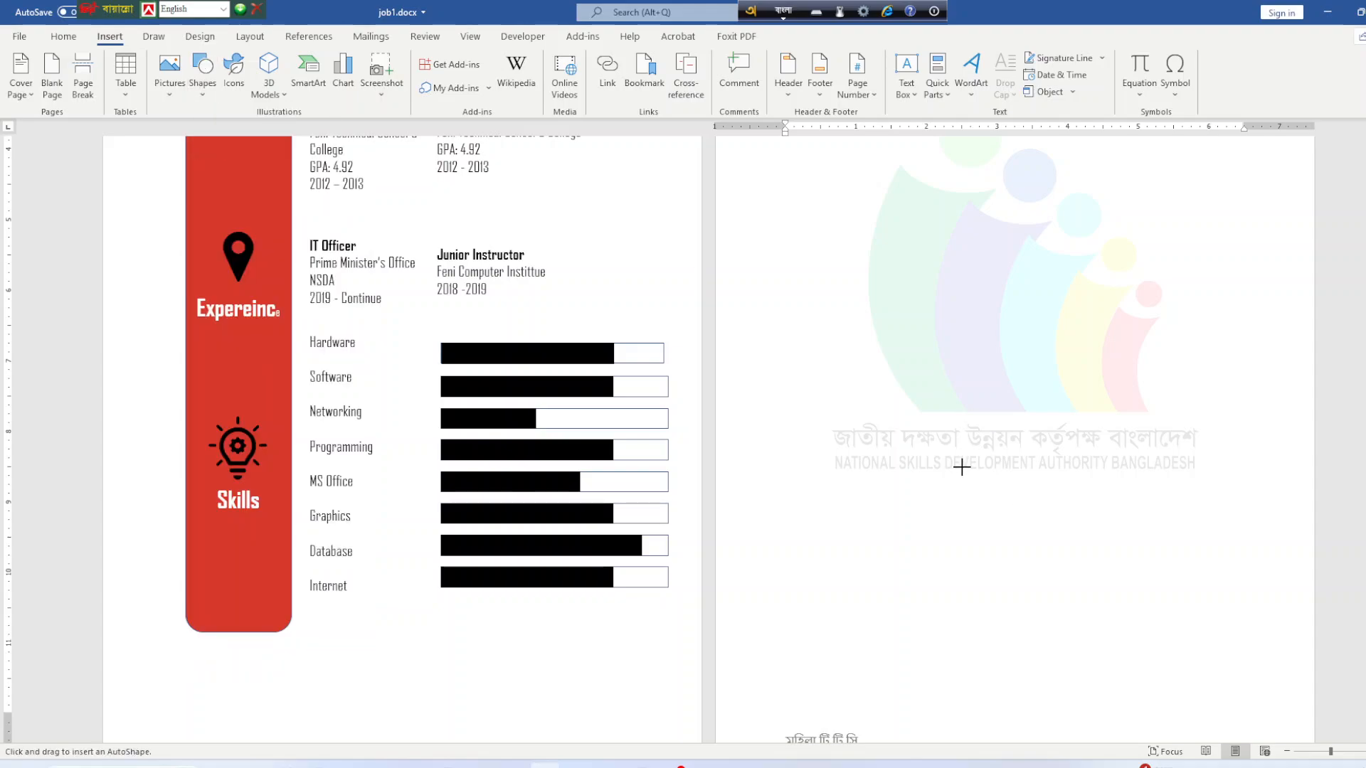
mouse_move(991, 406)
mouse_down()
mouse_move(1001, 461)
mouse_move(960, 427)
mouse_move(996, 434)
mouse_move(966, 345)
mouse_move(984, 442)
mouse_up()
click(1050, 535)
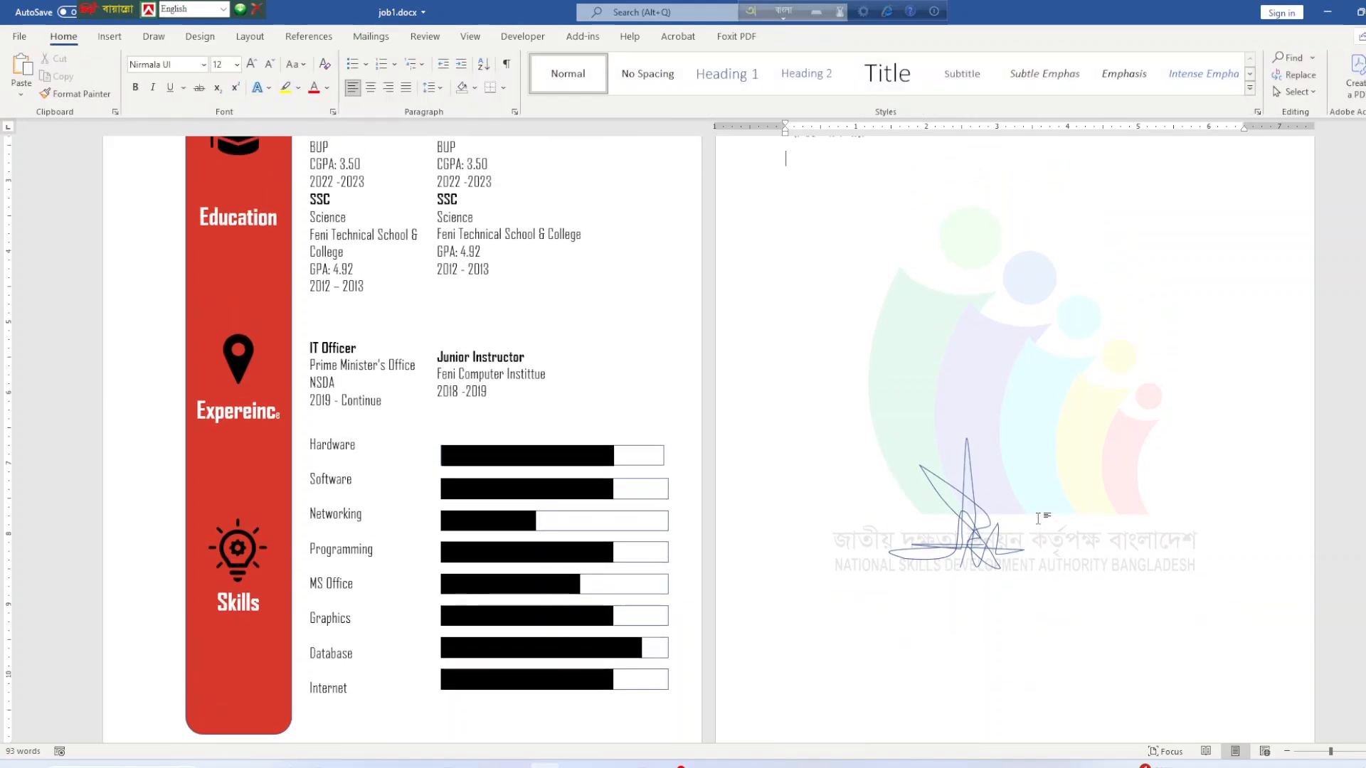
key(ctrl+s)
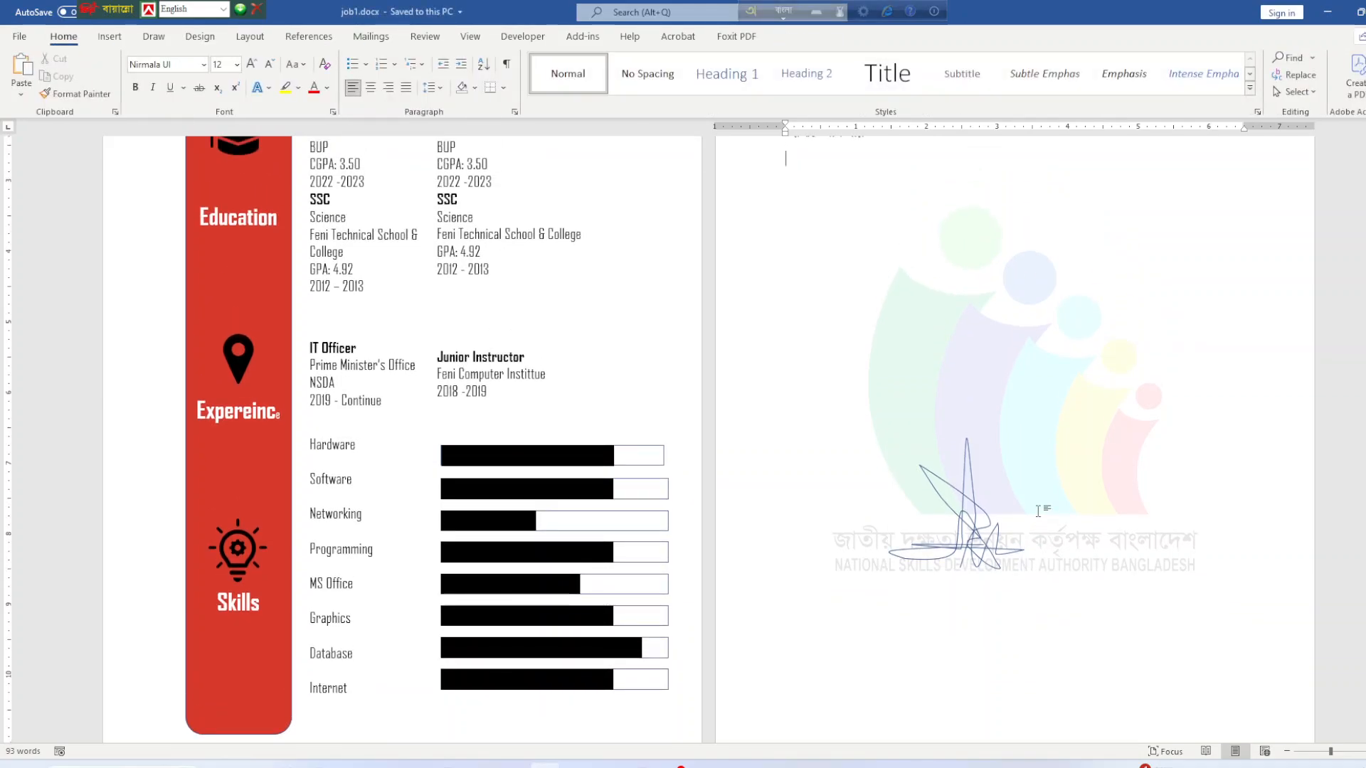
click(713, 766)
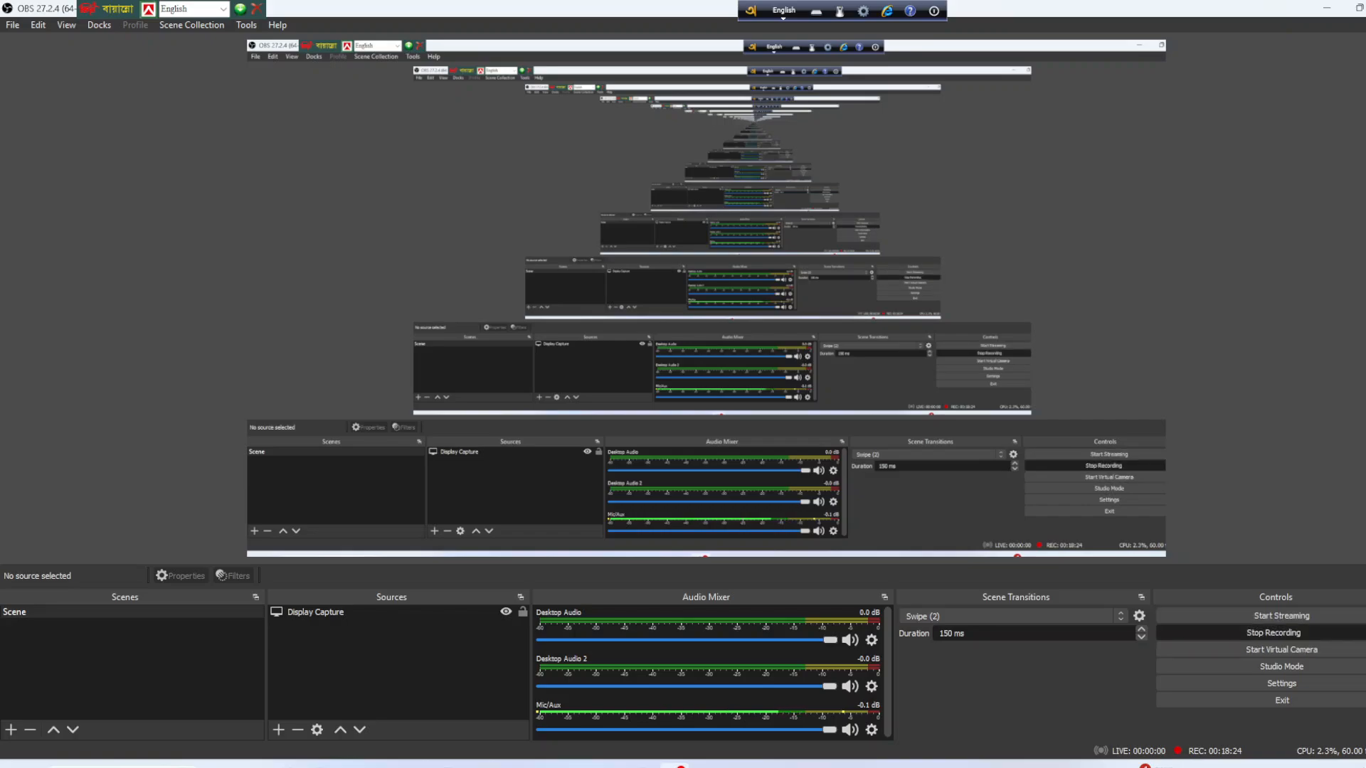
Download the Icons folder from Asset_B8_MTTC_Dhaka as a zip, then switch to File Explorer.
click(1327, 8)
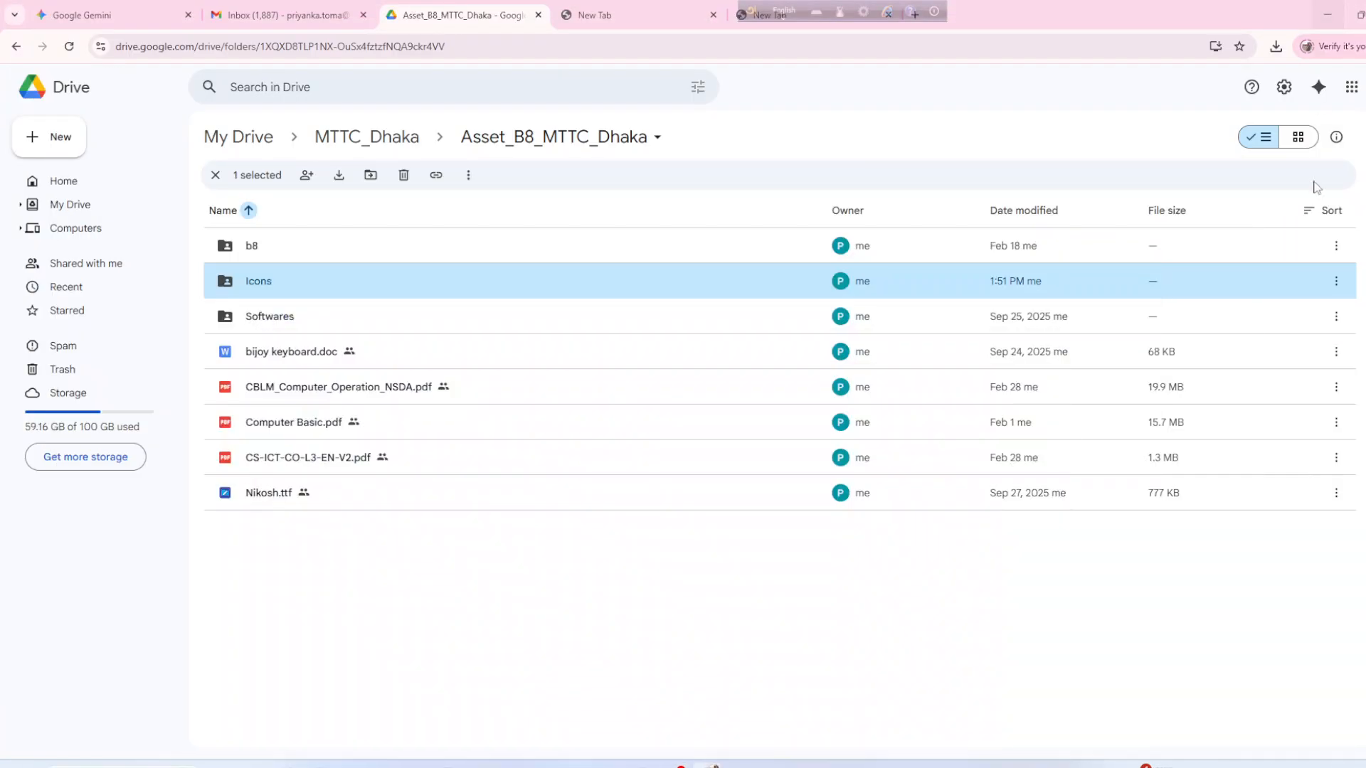
click(1340, 284)
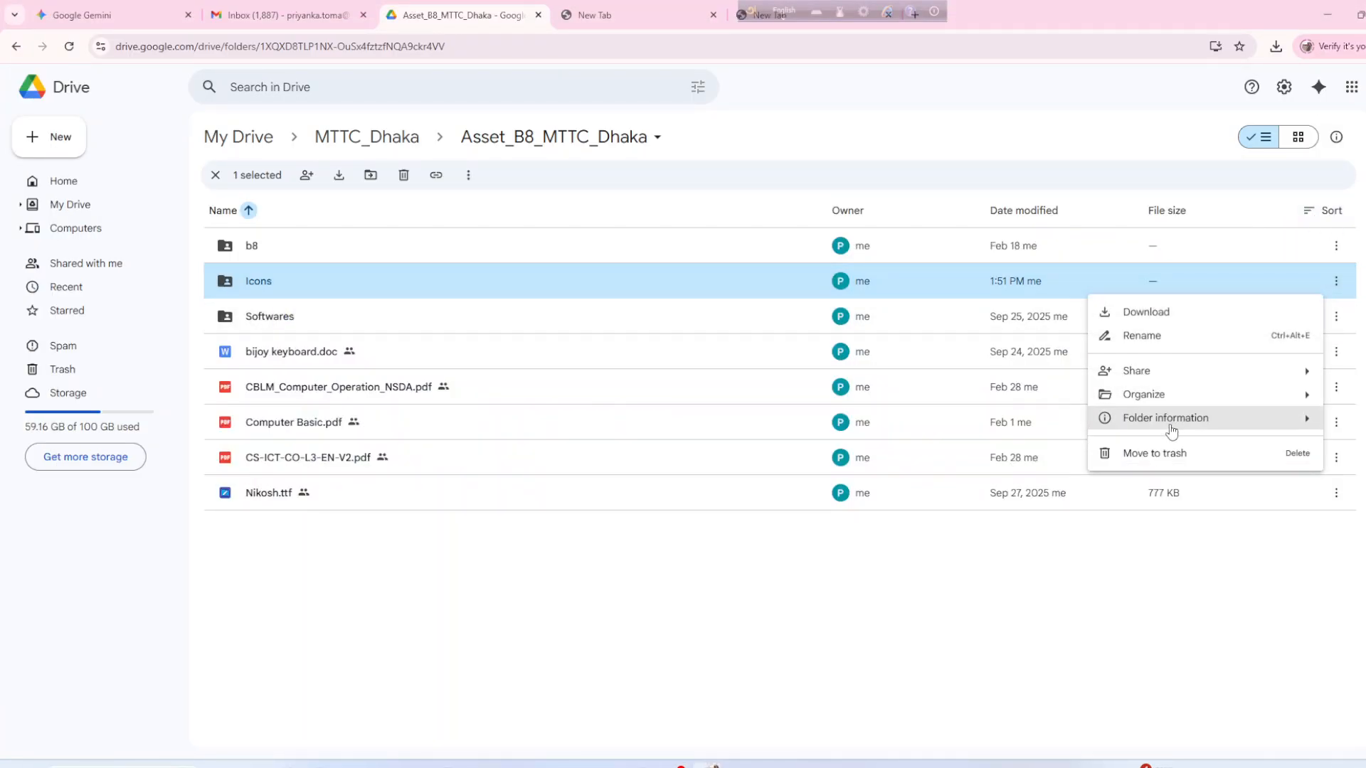
click(1148, 303)
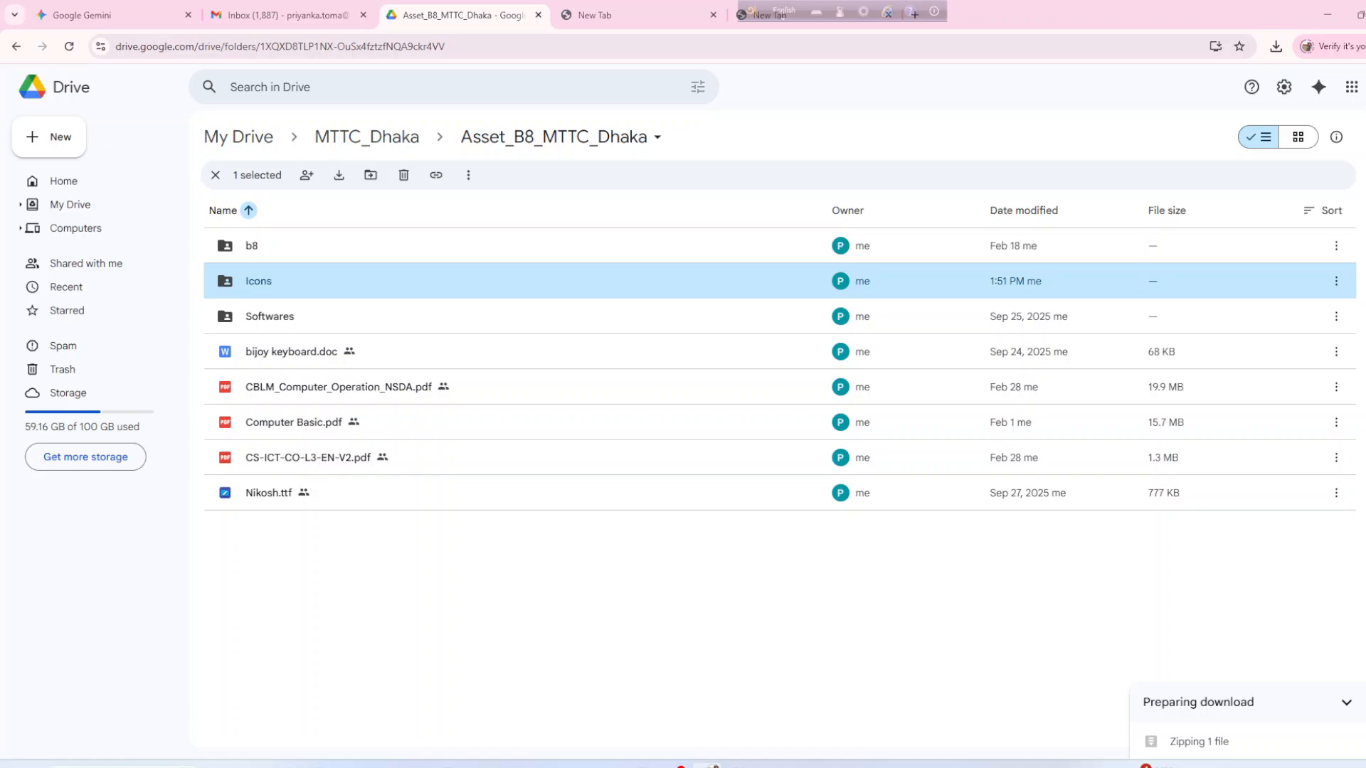
click(1365, 47)
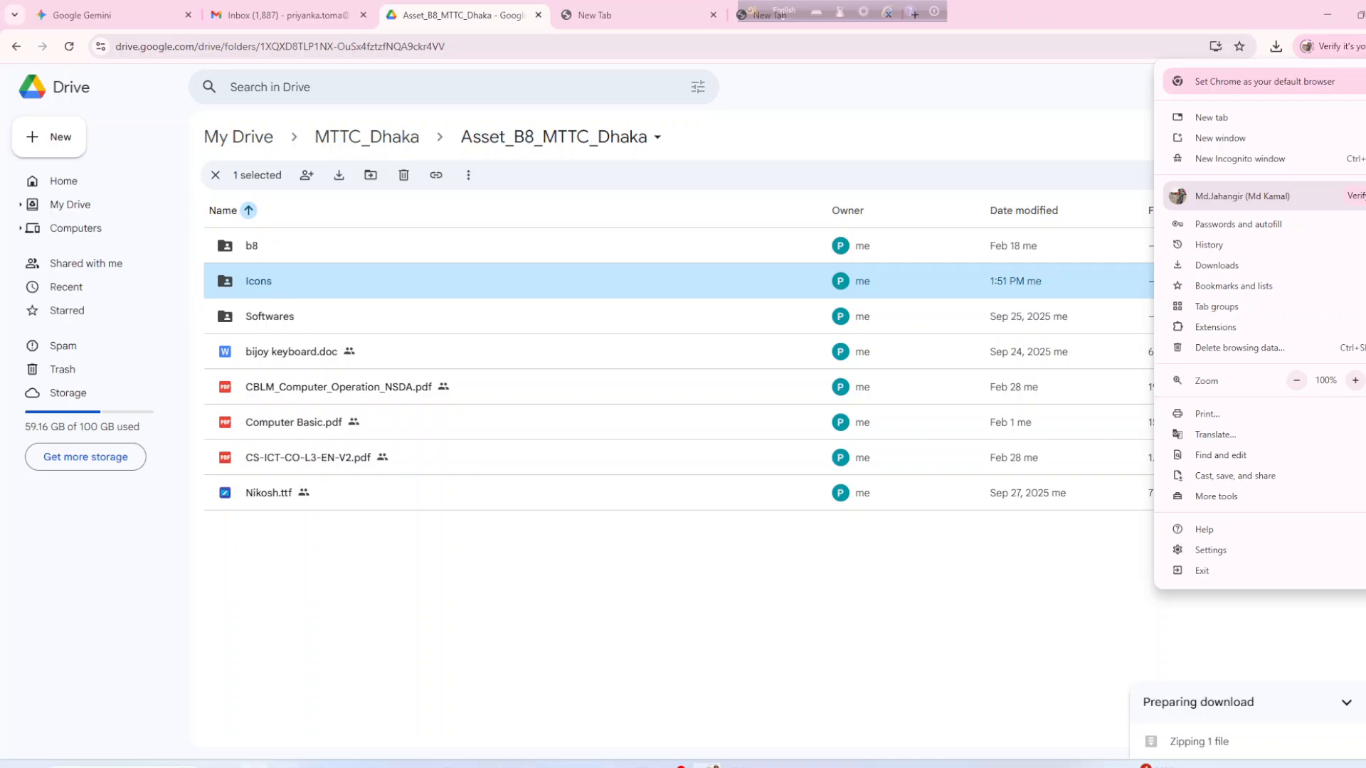
click(255, 766)
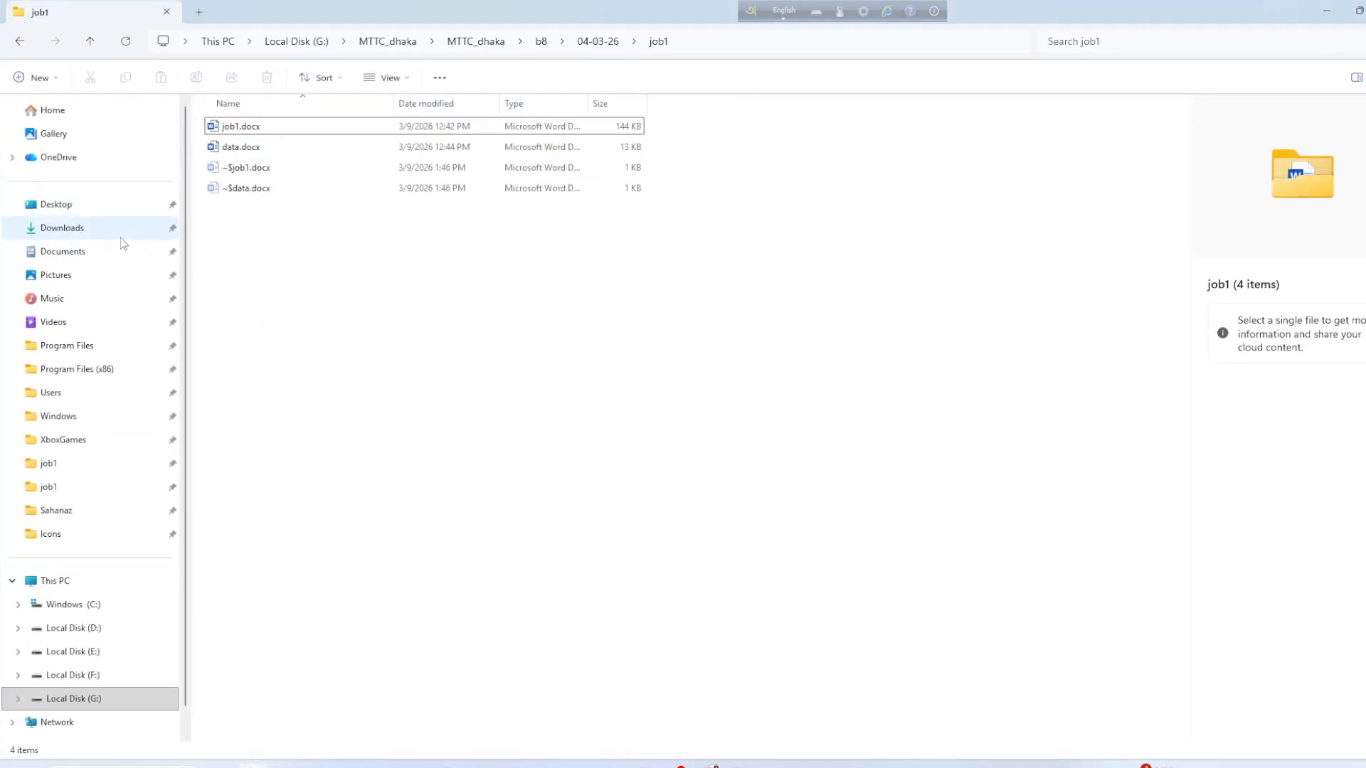
Open Downloads and select the Microsoft Office Pro 2021 zip among the older files.
click(107, 228)
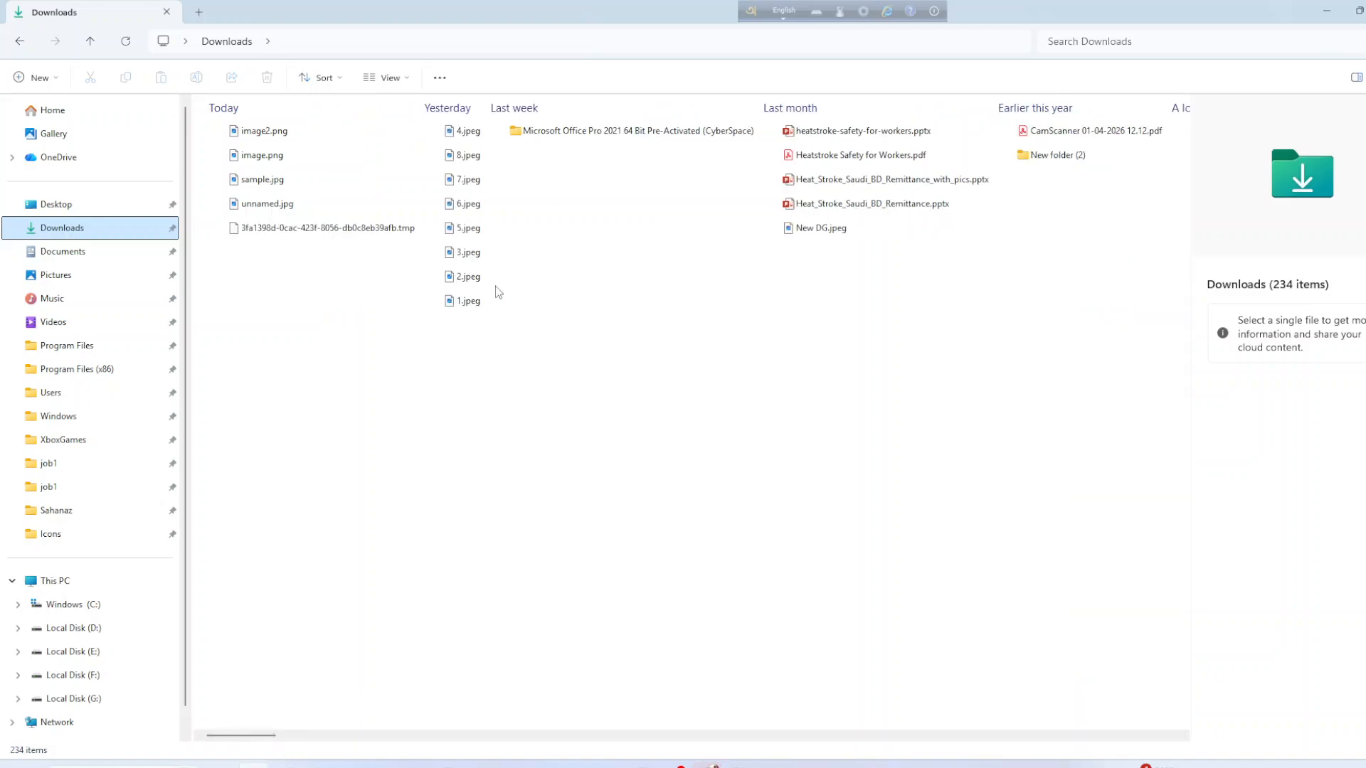
drag(256, 736, 910, 749)
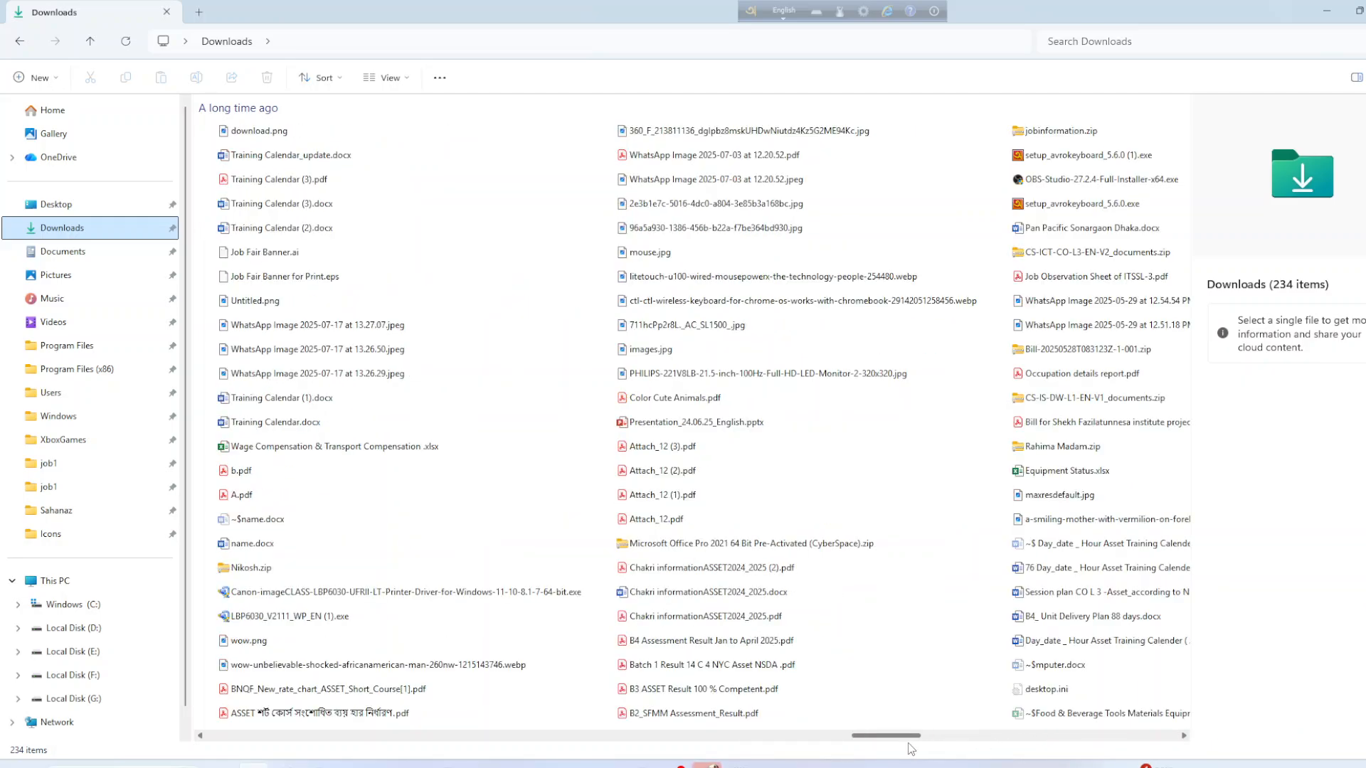
click(743, 543)
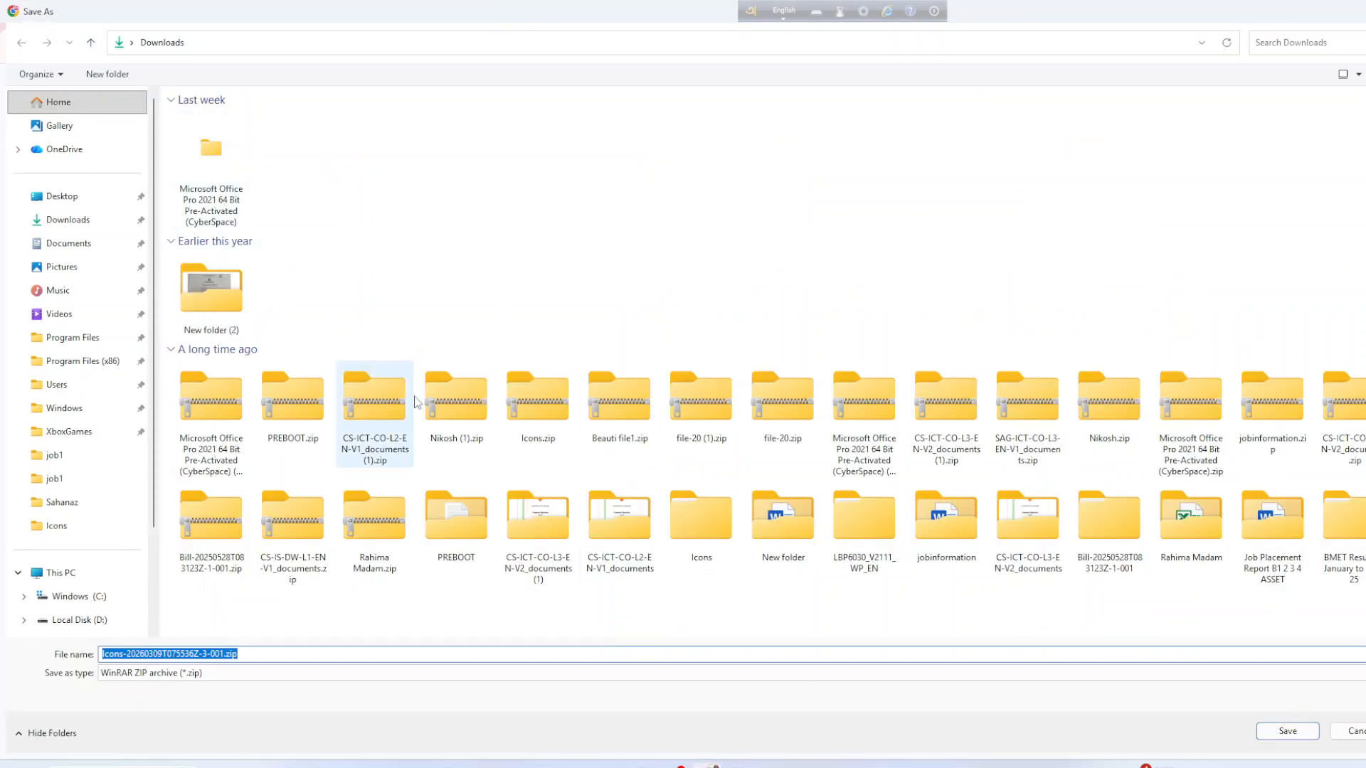
Save the download as Icons-20260309T075536Z-3-001.zip in Downloads.
click(1287, 732)
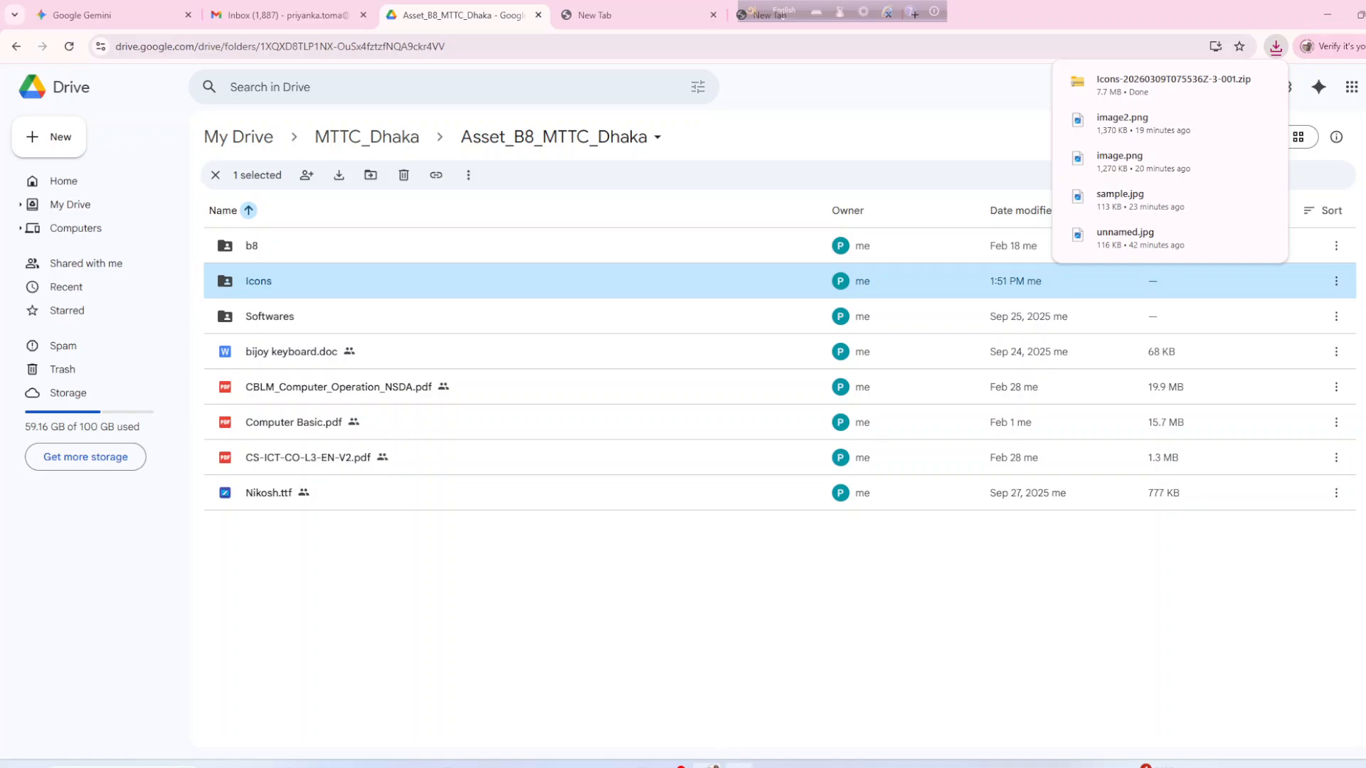
Switch Downloads to Large icons and select the new 7.71 MB Icons zip under Today.
click(253, 766)
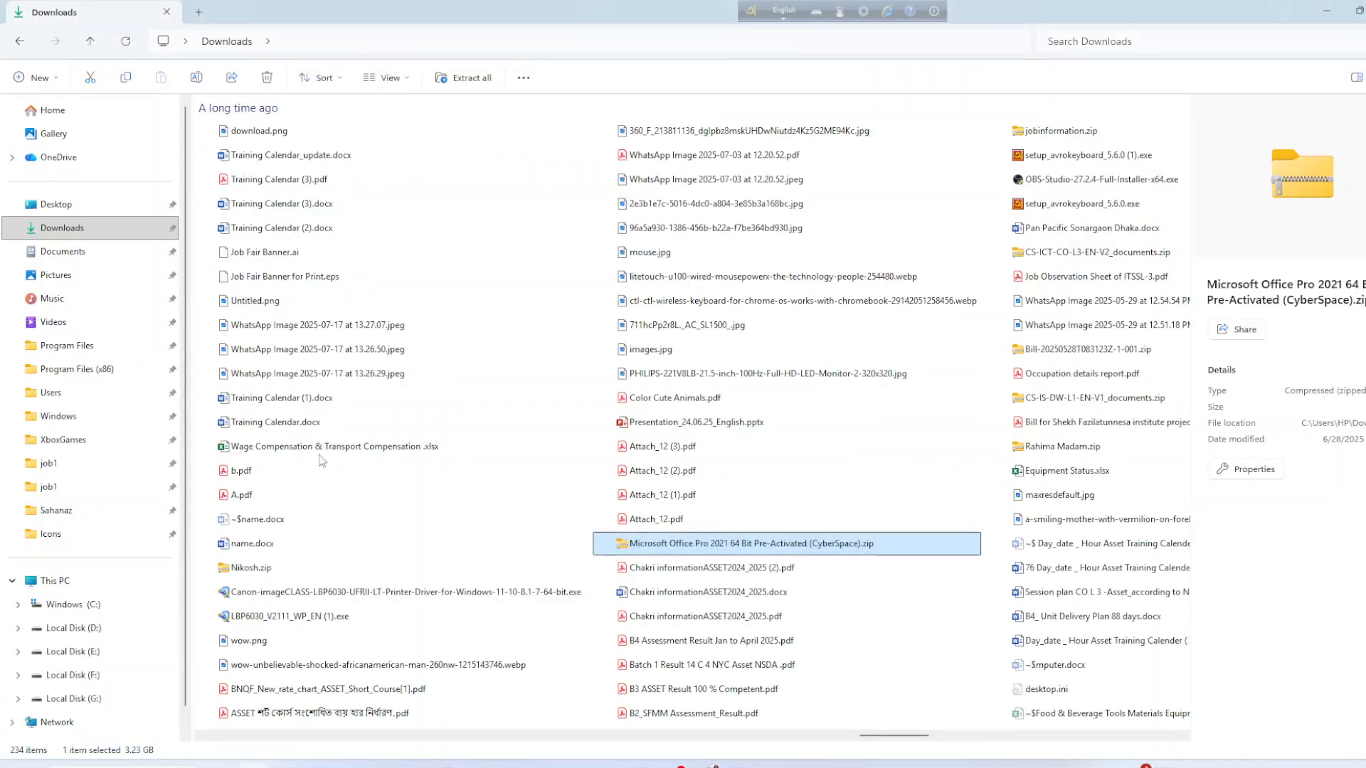
scroll(363, 666, up, 8)
click(279, 233)
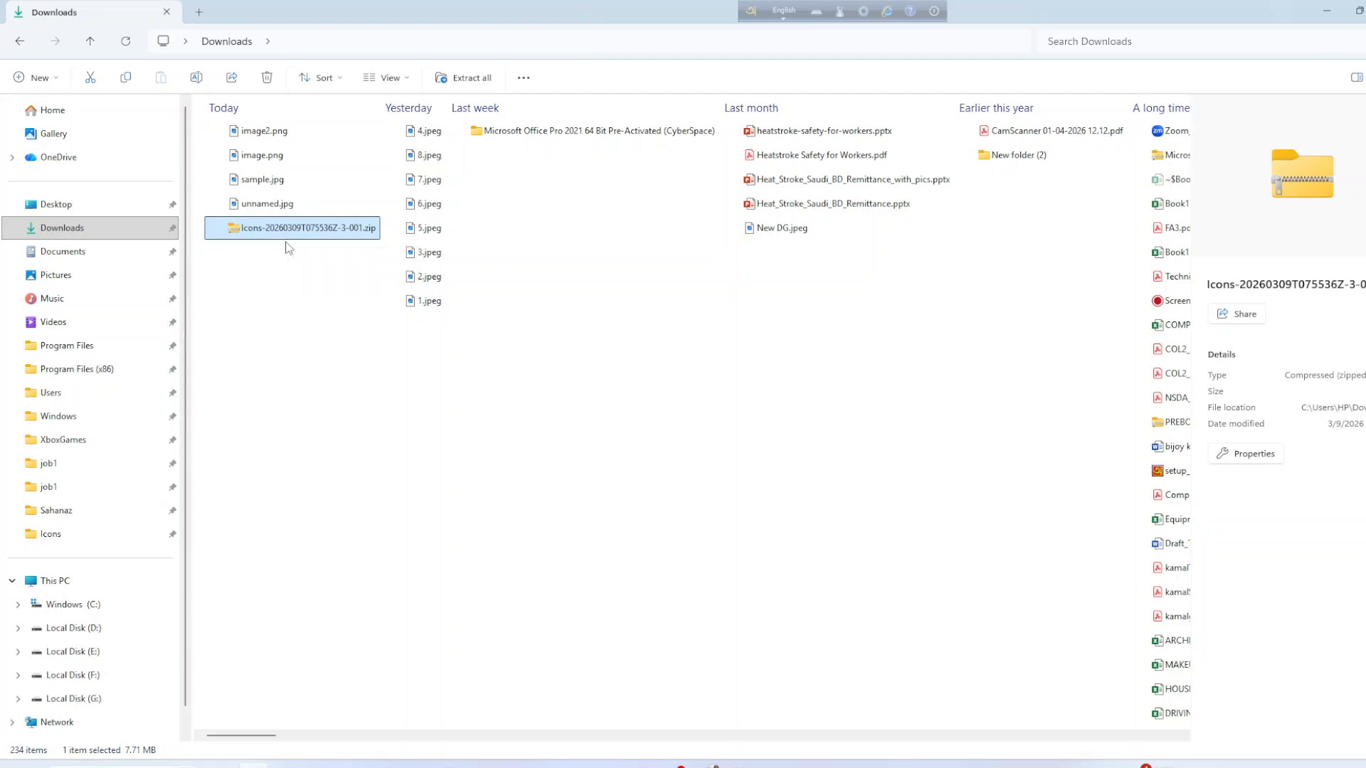
click(399, 80)
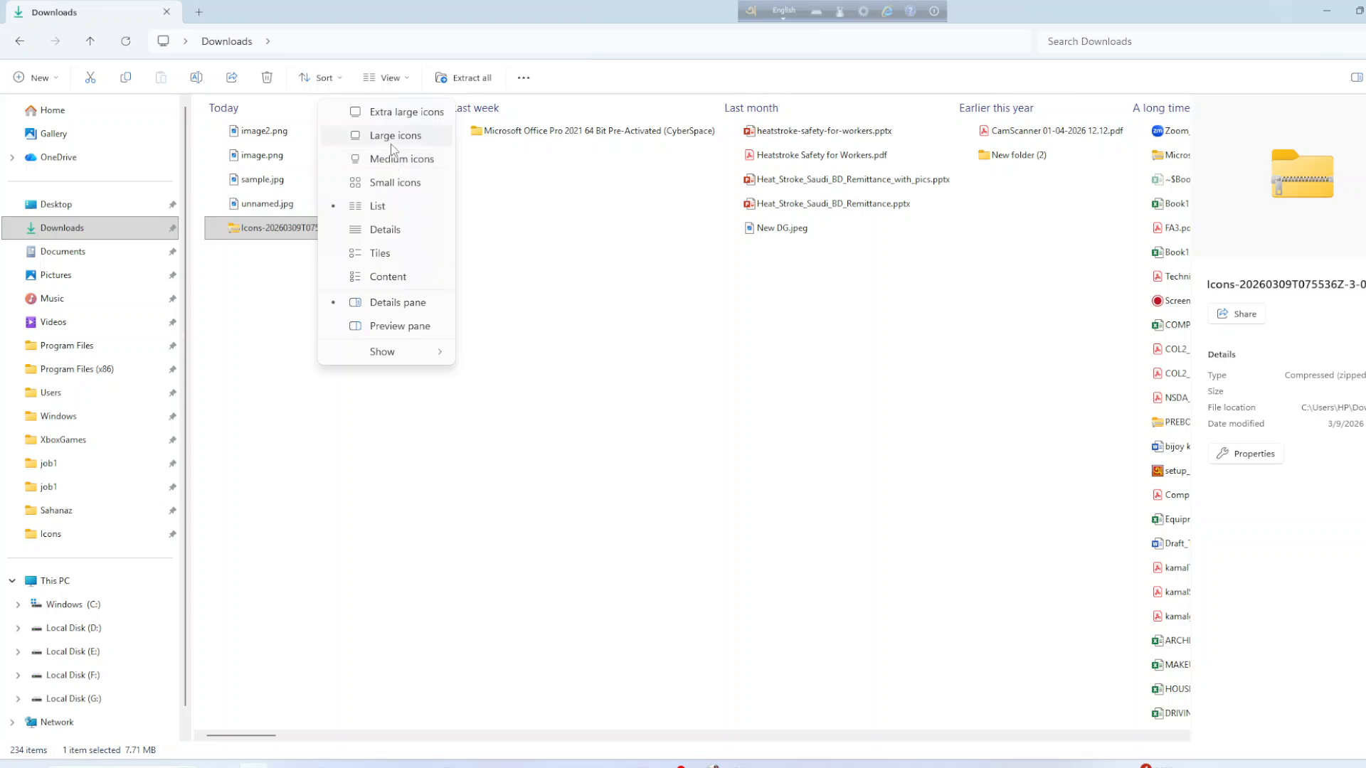
click(391, 135)
click(549, 187)
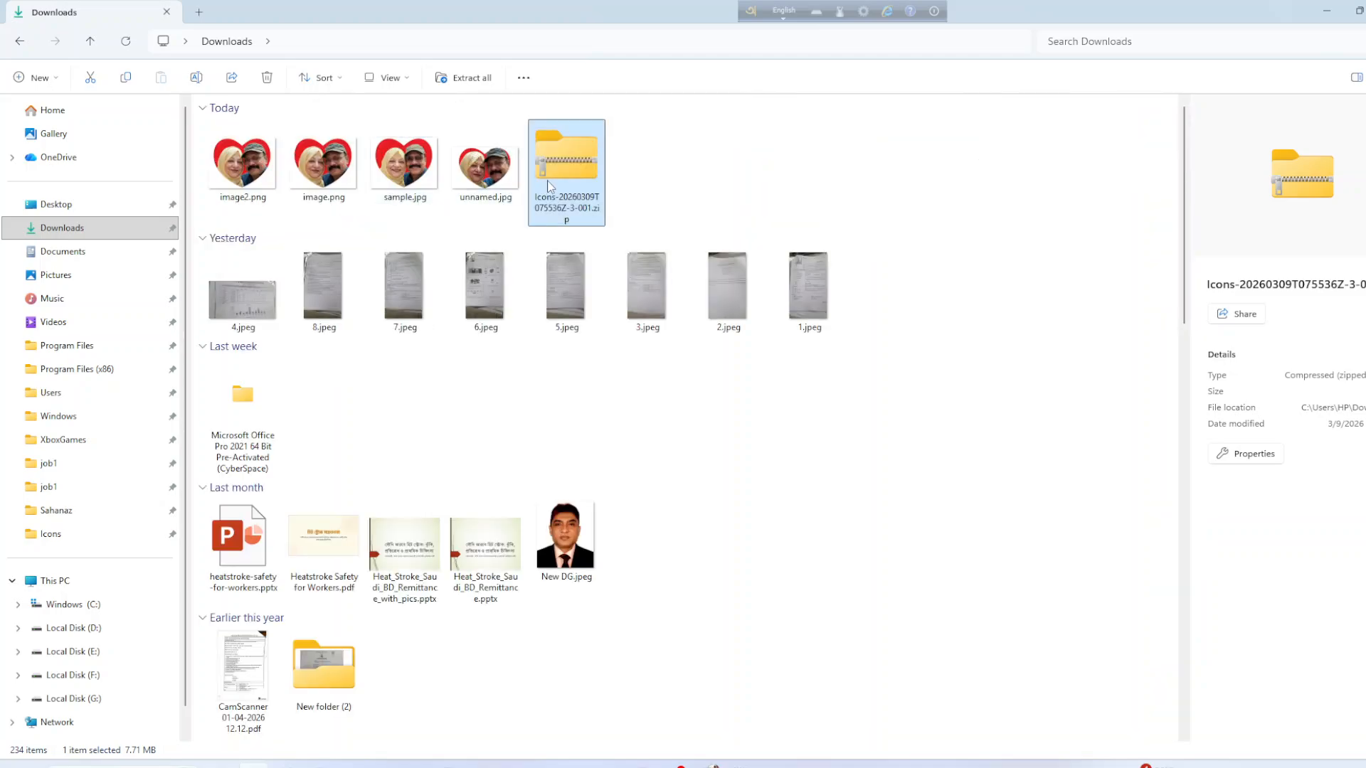
Extract All from the Icons zip into Downloads, creating the Icons-20260309T075536Z-3-001 folder.
right_click(552, 187)
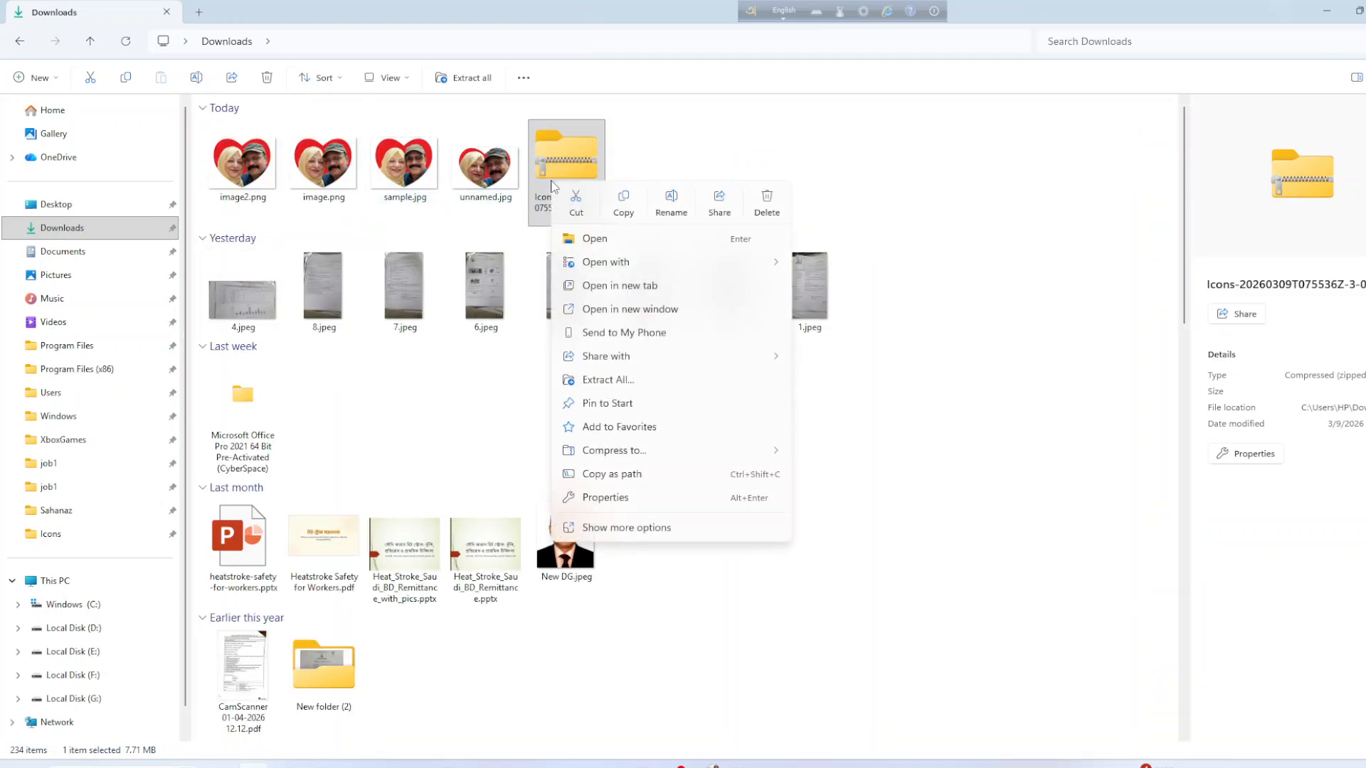
click(608, 380)
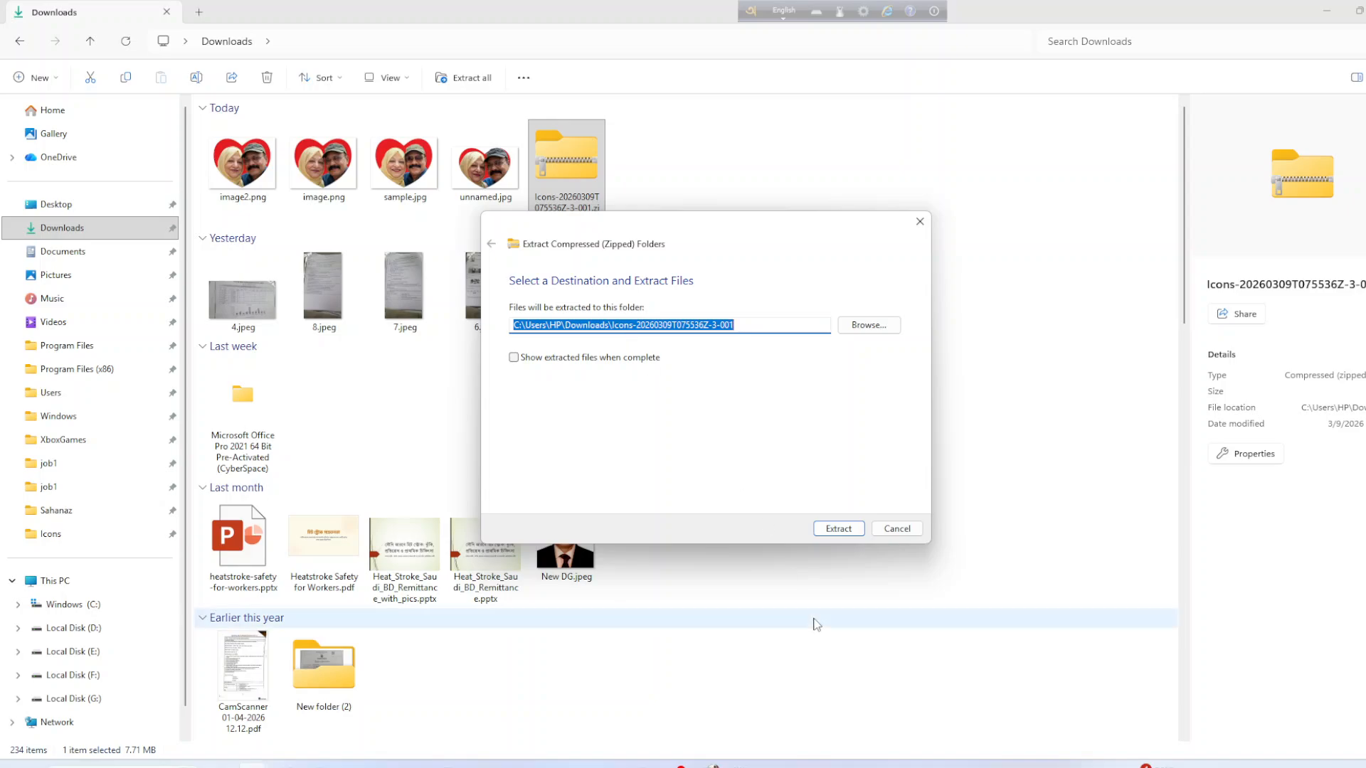
click(836, 534)
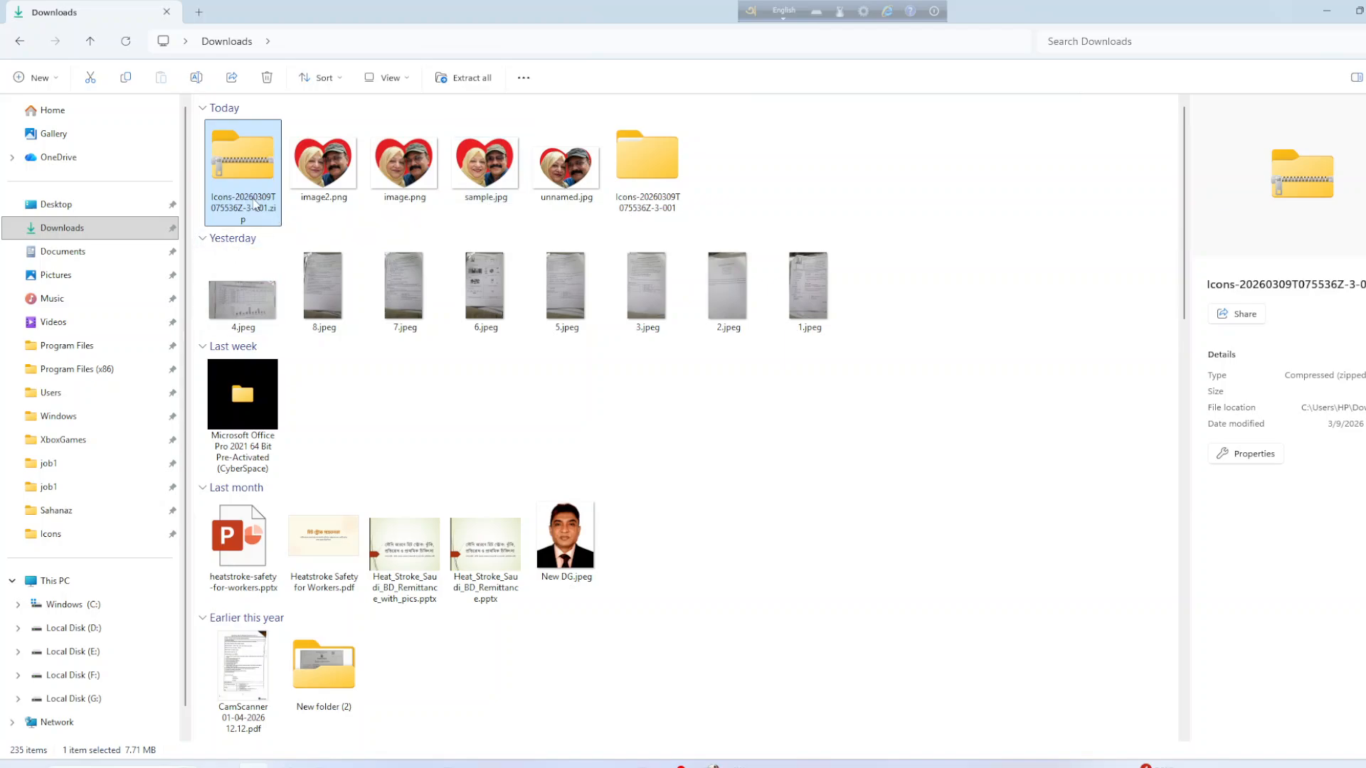
click(732, 196)
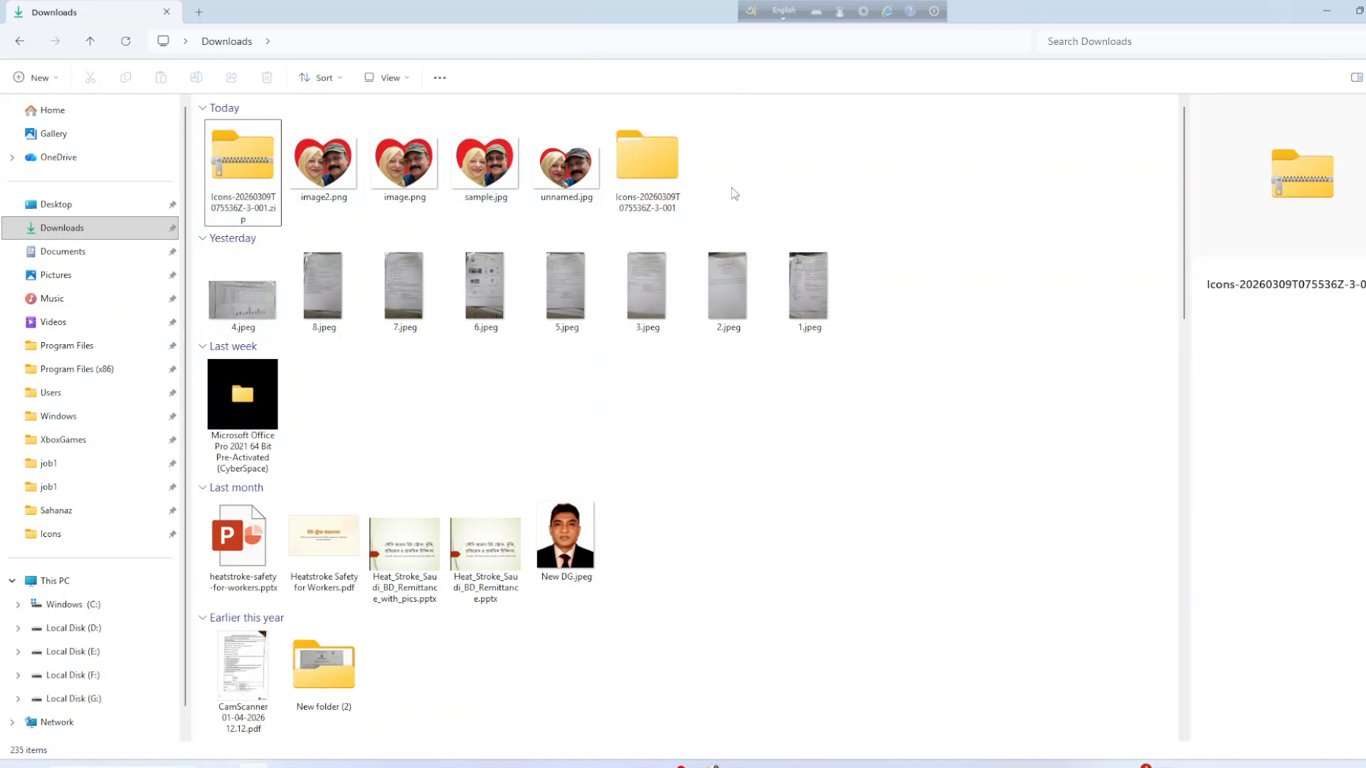
Browse into the extracted folder's nested Icons subfolders, then go back to Downloads.
double_click(664, 173)
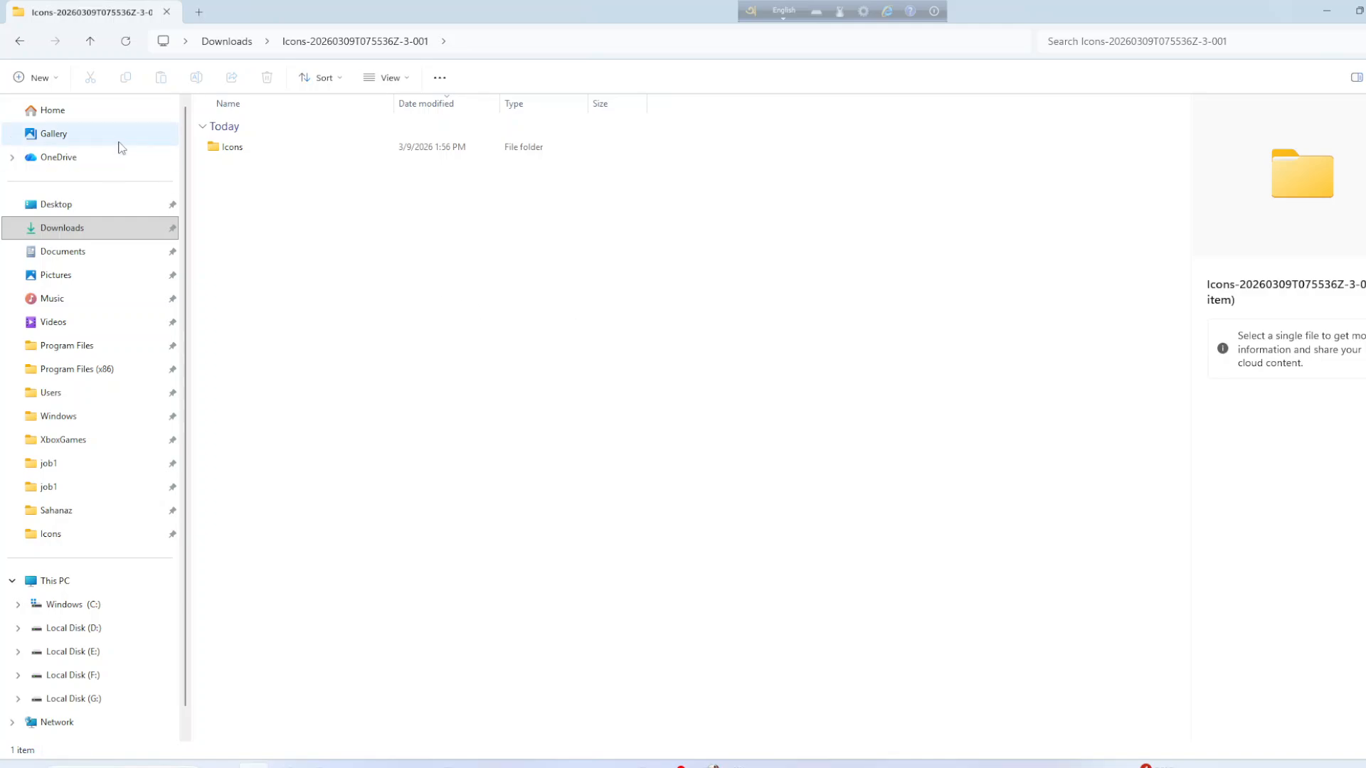
double_click(232, 146)
double_click(232, 146)
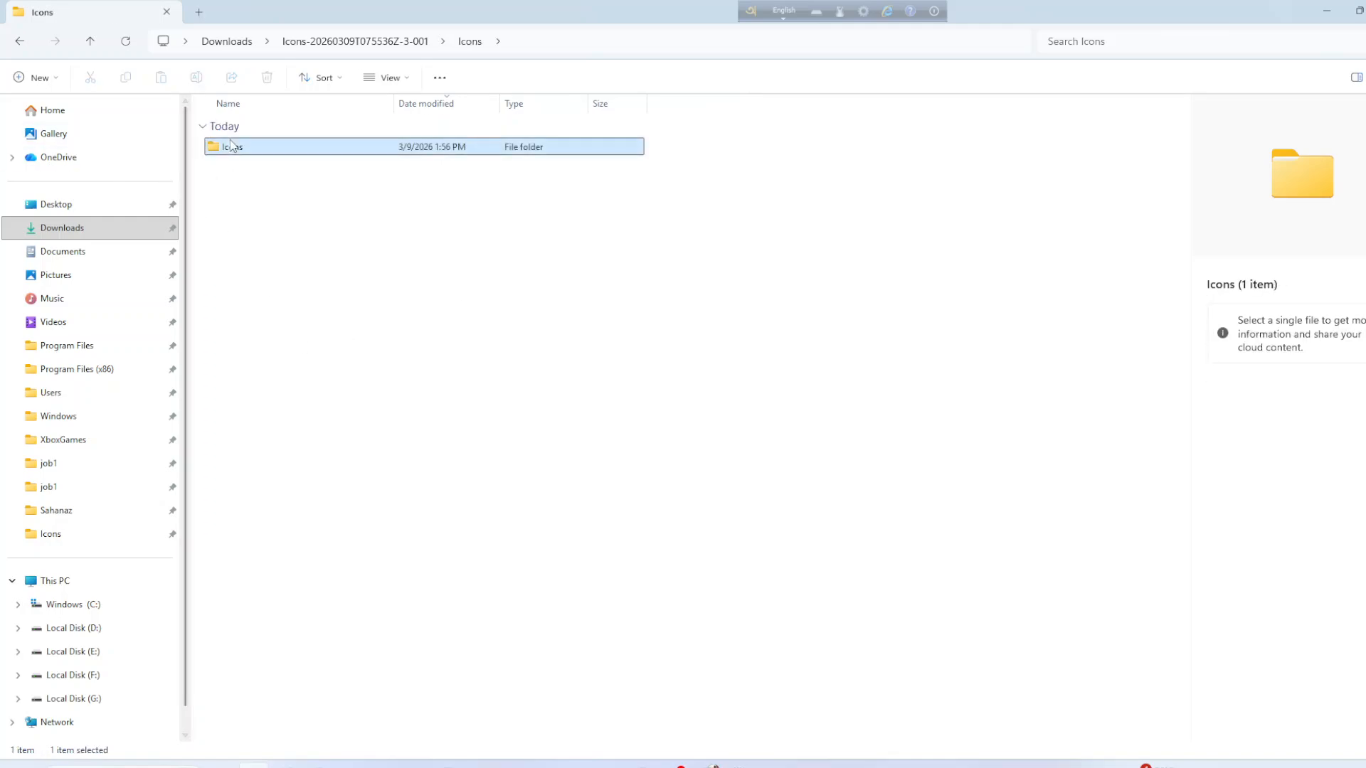
click(226, 40)
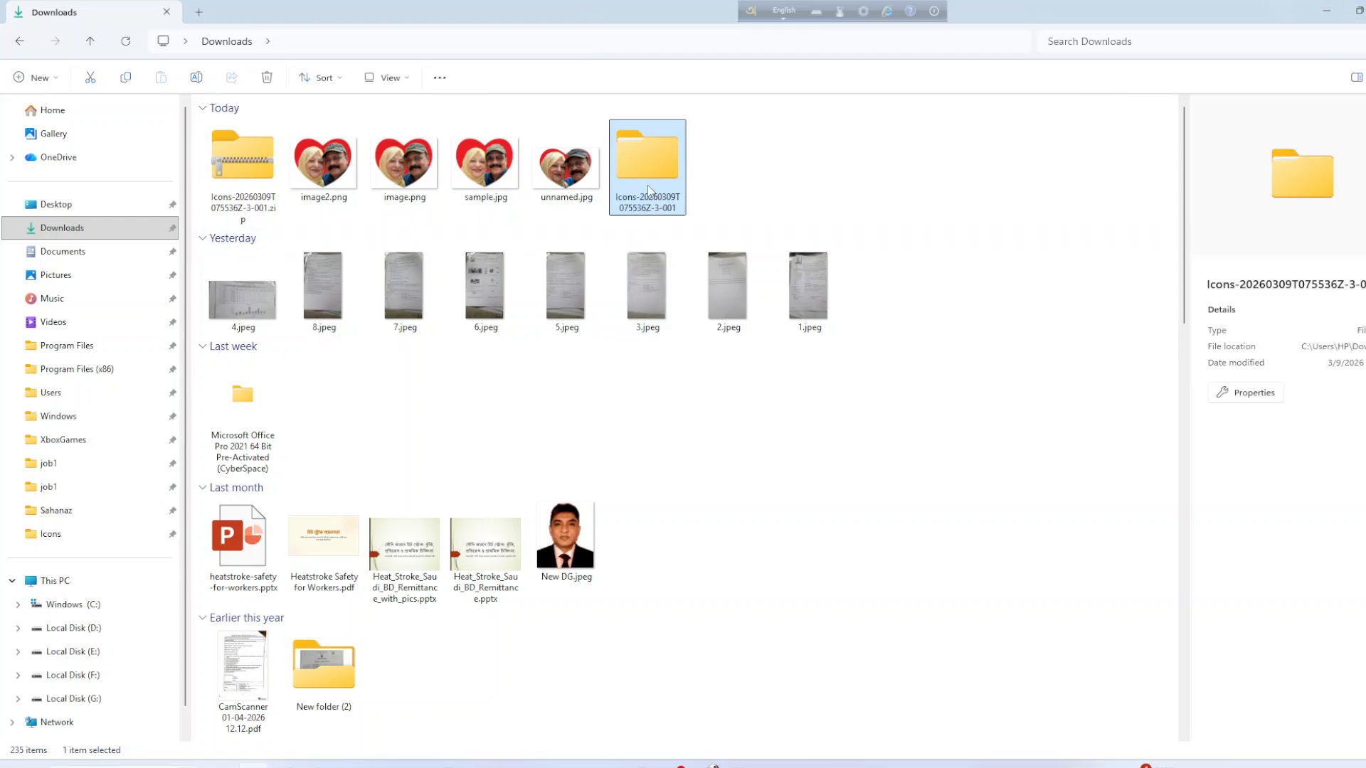
Delete the extracted Icons folder and the Icons zip from Downloads, leaving 233 items.
key(Delete)
click(226, 208)
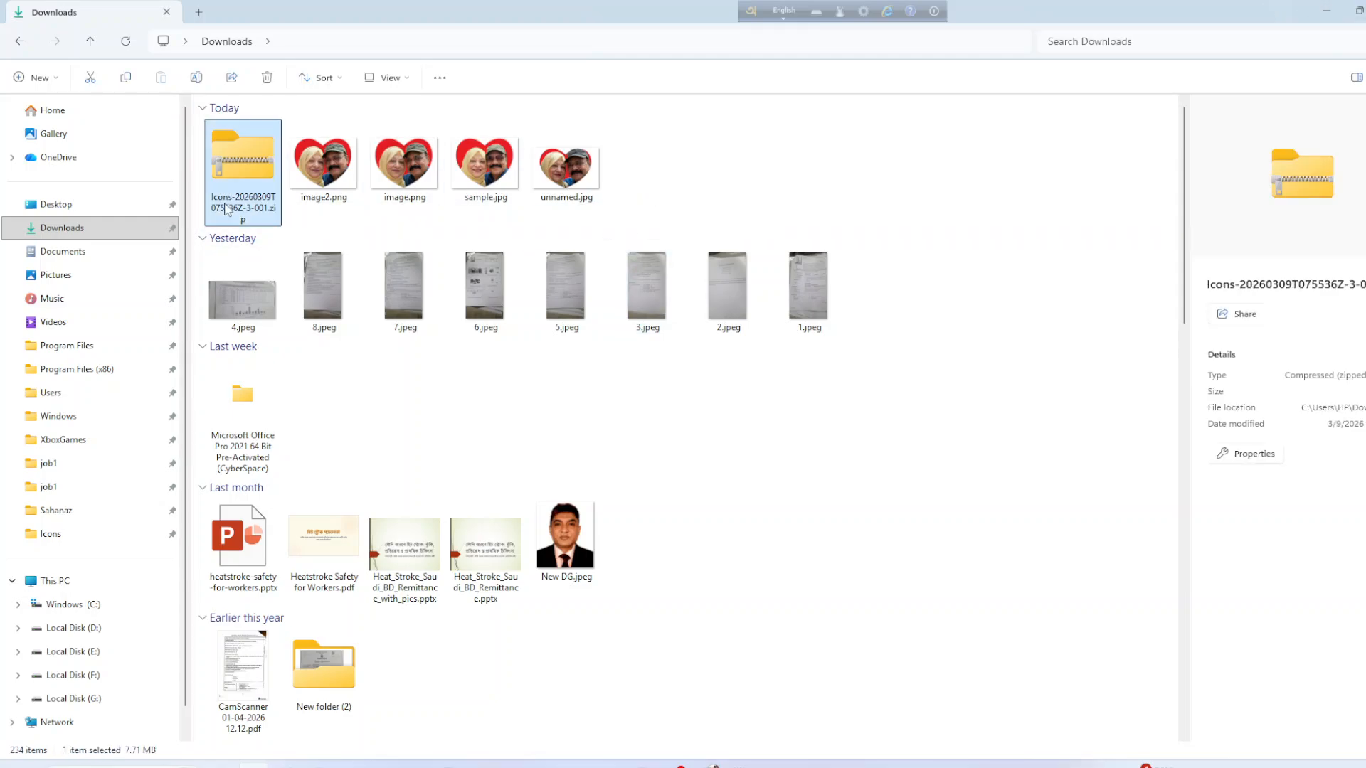
key(Delete)
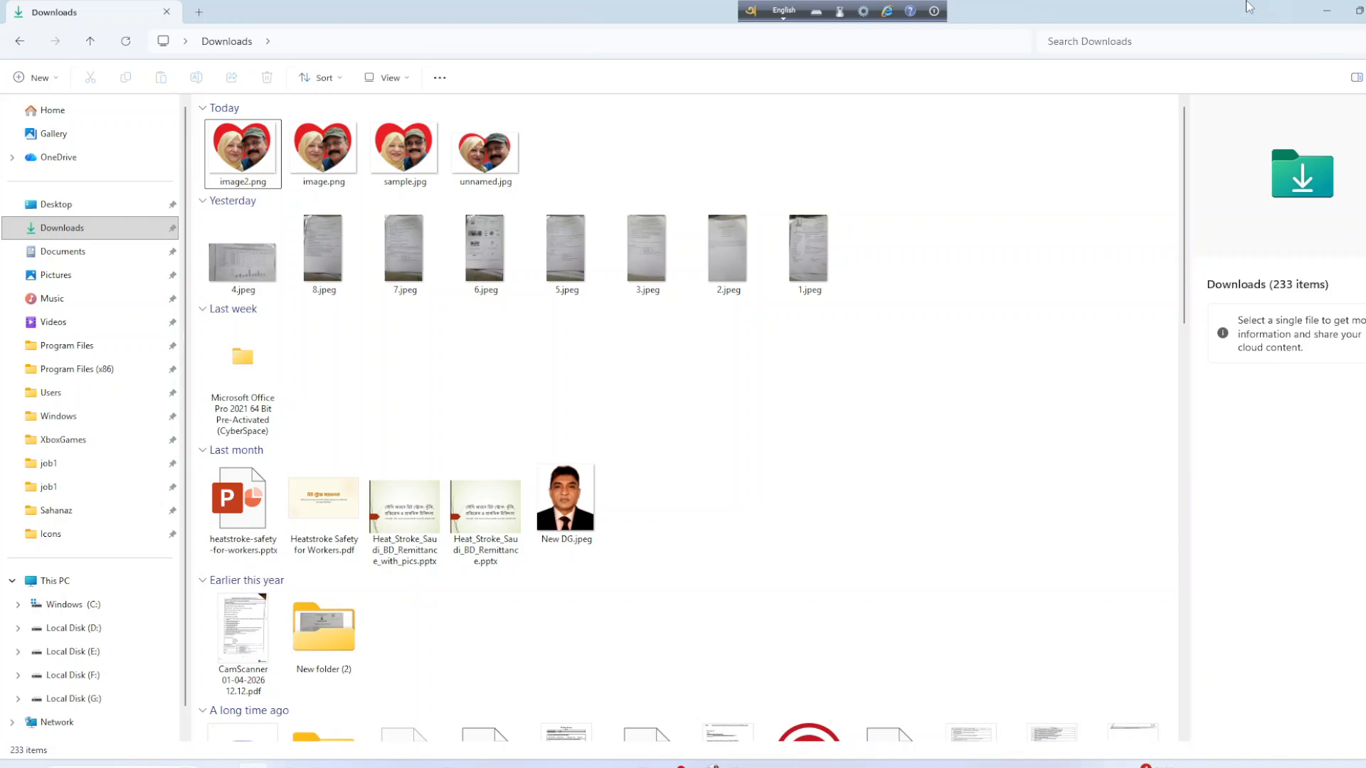
click(1326, 10)
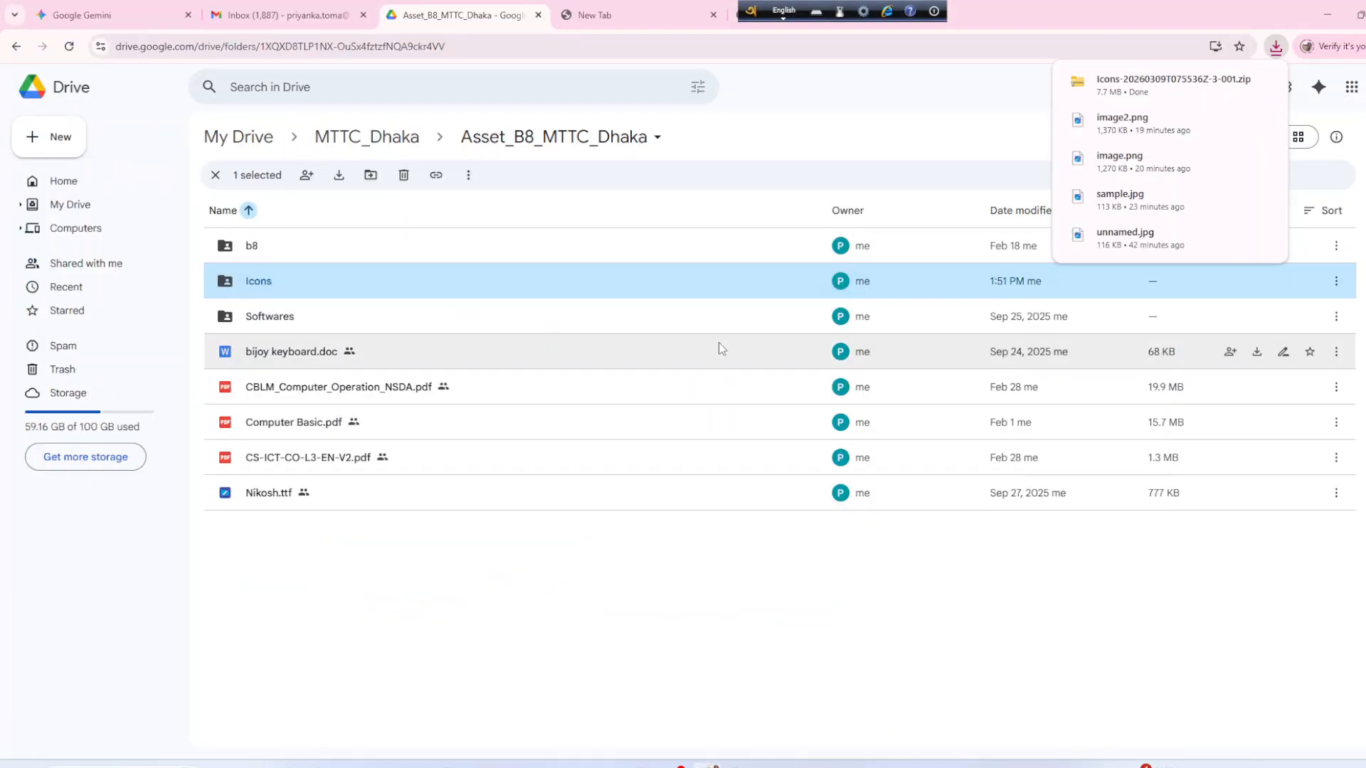
In the Softwares folder, download the 3.23 GB Microsoft Office Pro 2021 zip despite the virus-scan warning.
double_click(292, 316)
click(502, 313)
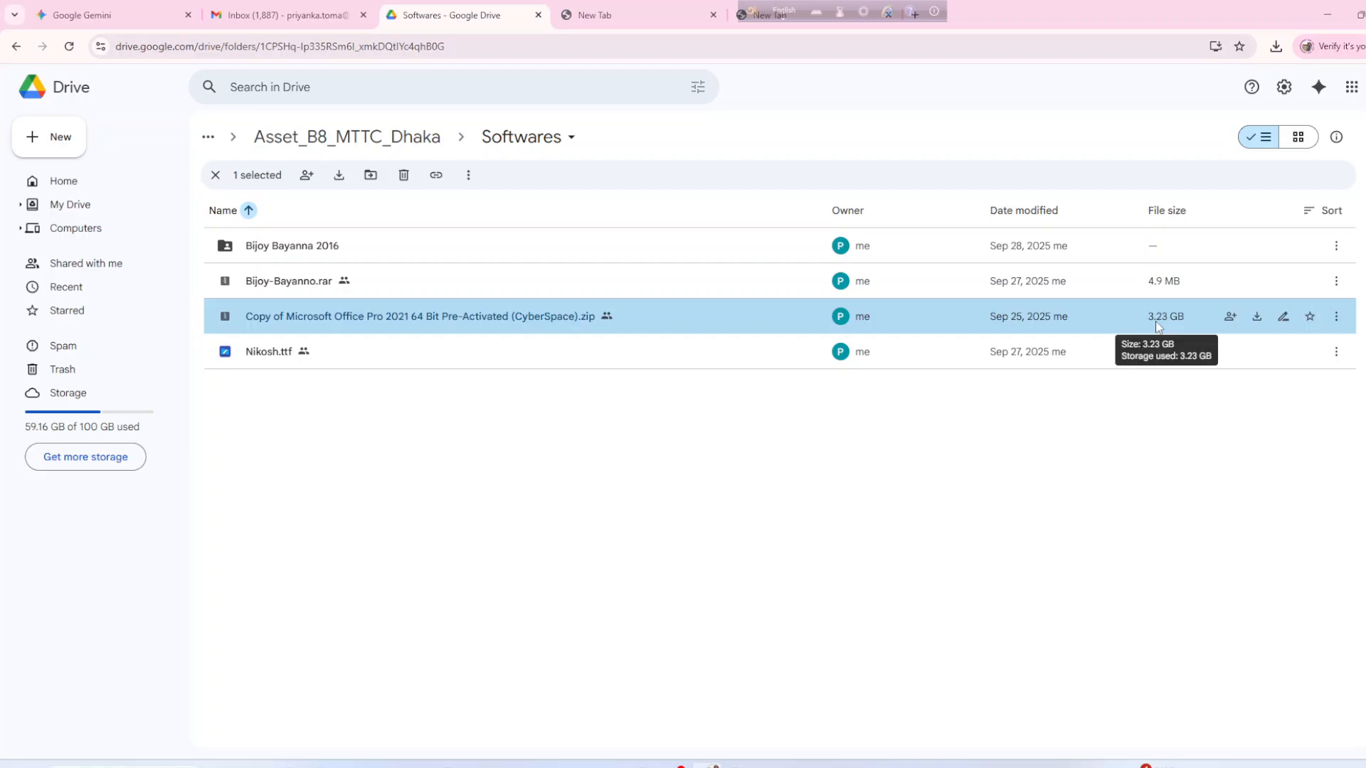
click(1336, 318)
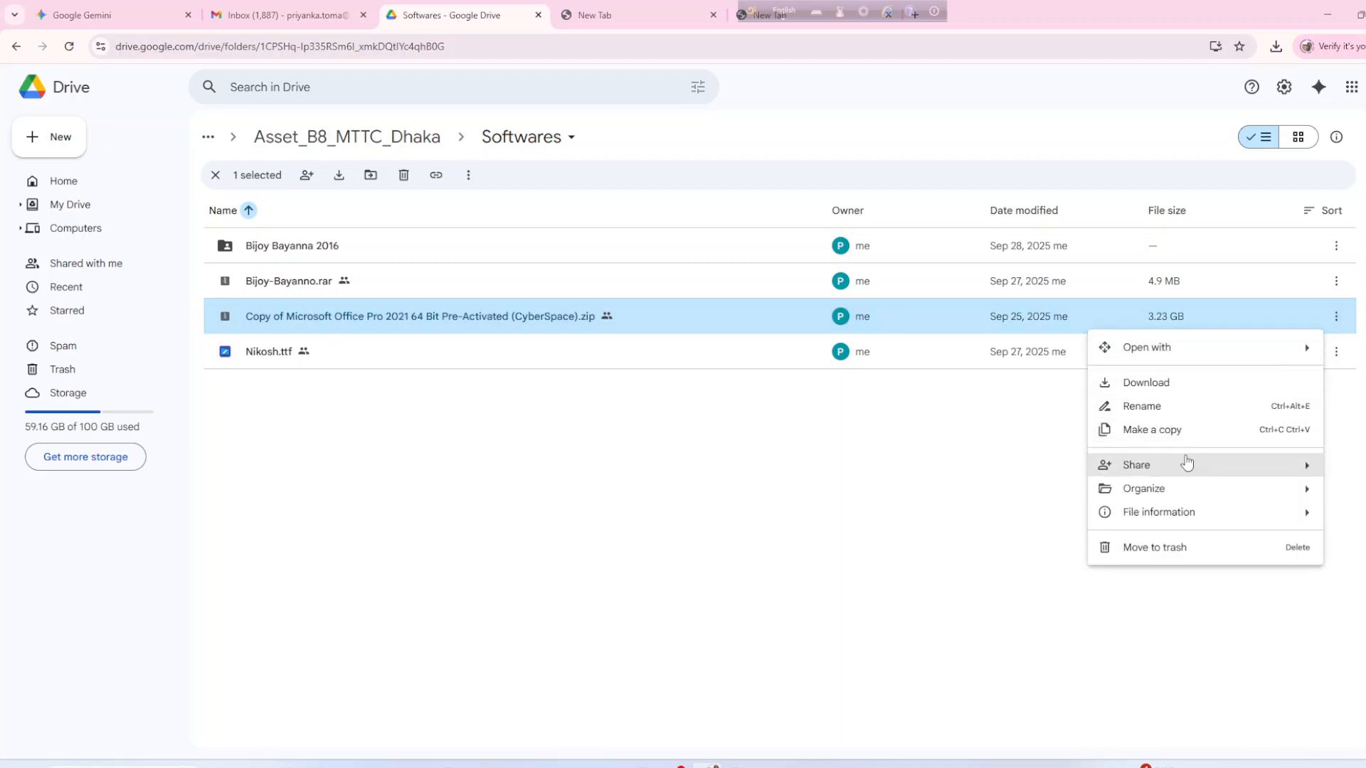
click(1166, 387)
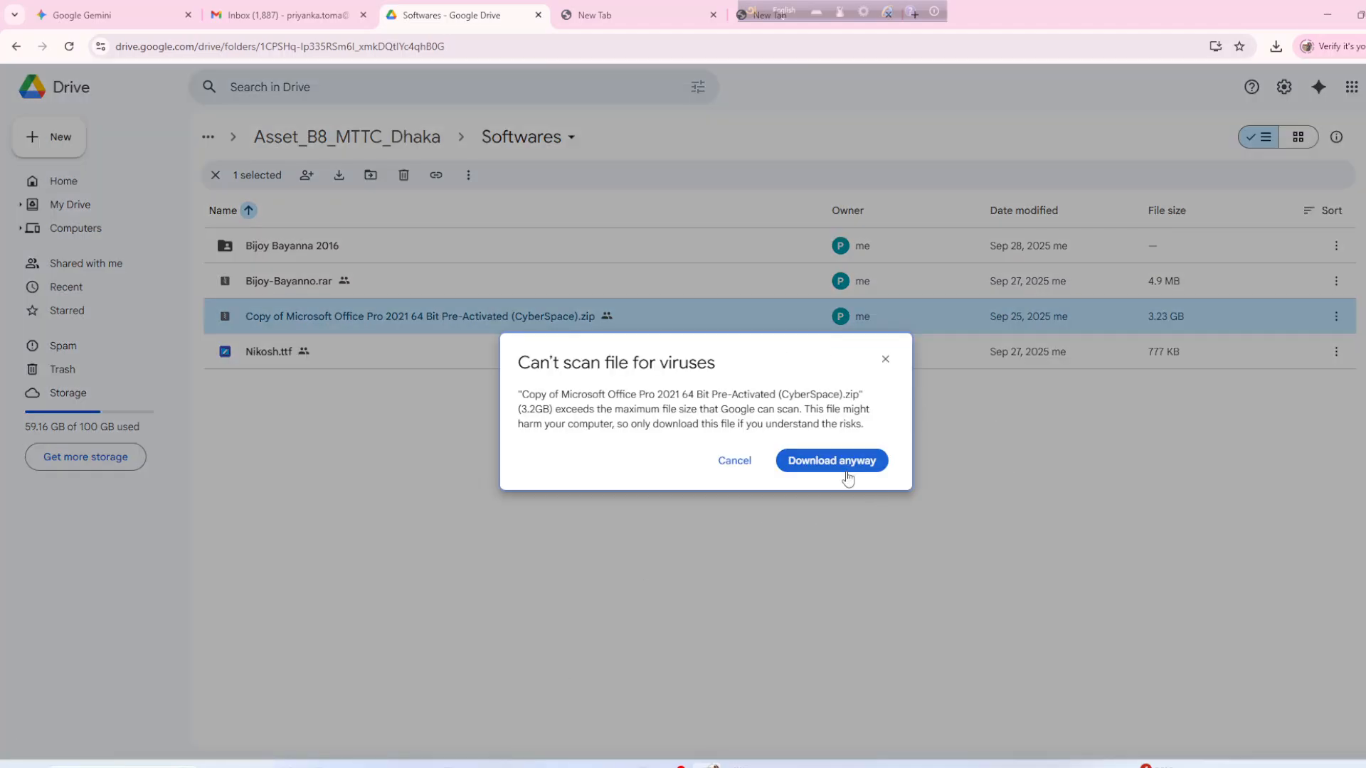
click(885, 359)
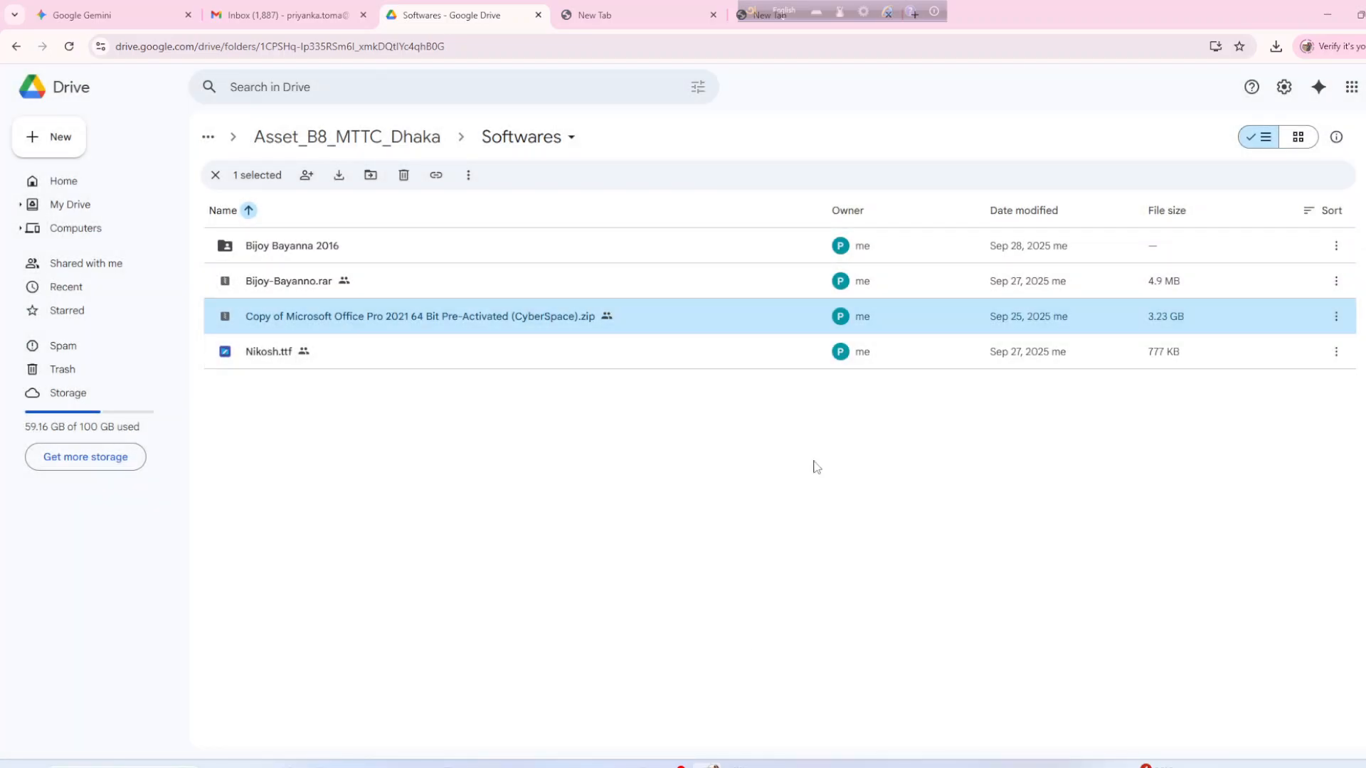
Delete the duplicate Microsoft Office Pro 2021 zip from Downloads after cancelling an extraction attempt.
click(253, 766)
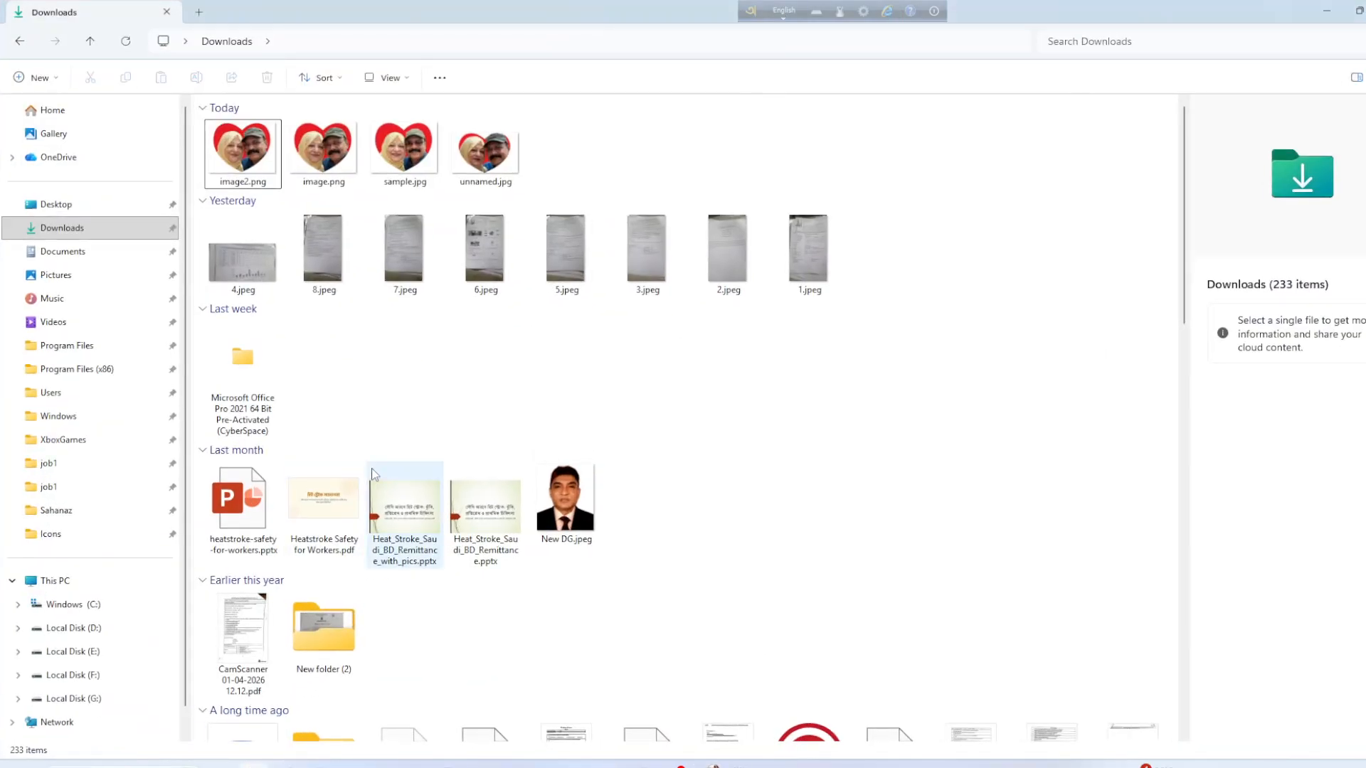
scroll(381, 475, down, 8)
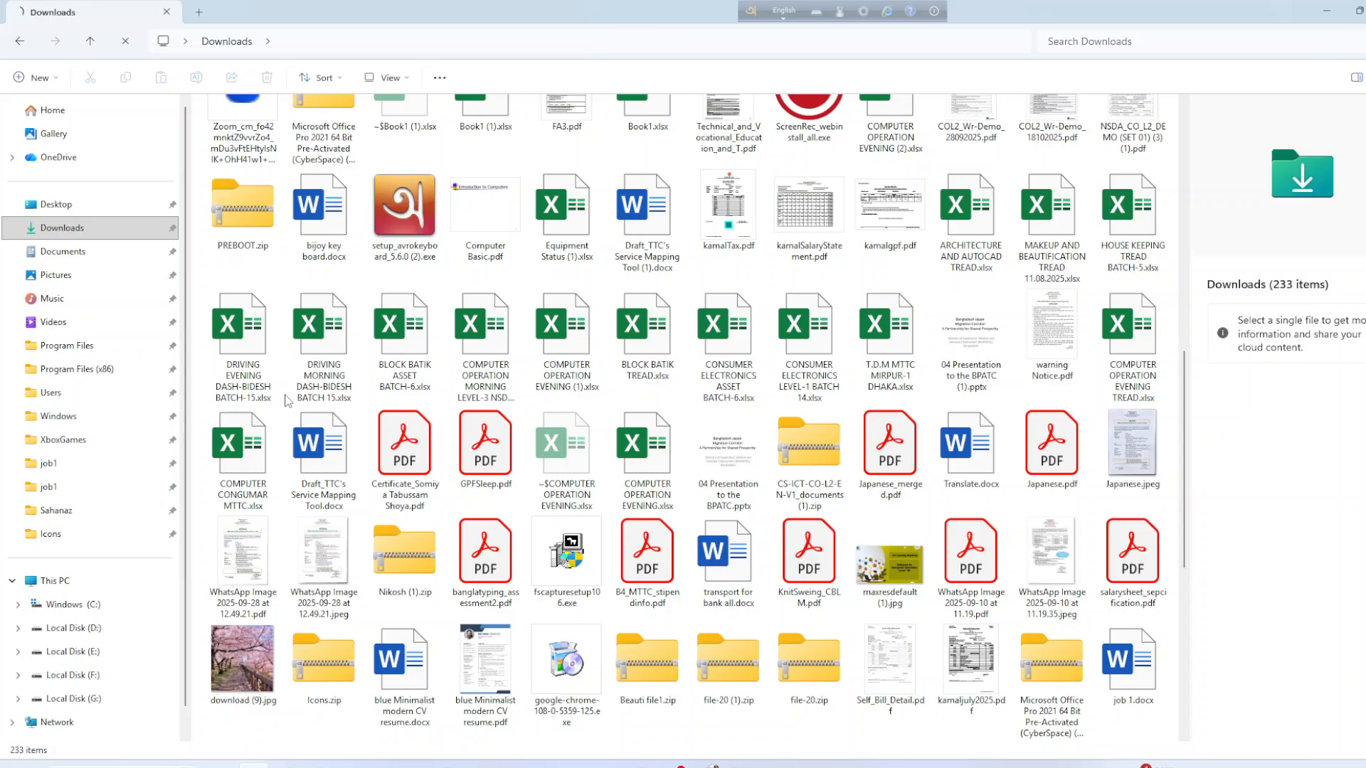
scroll(286, 400, down, 5)
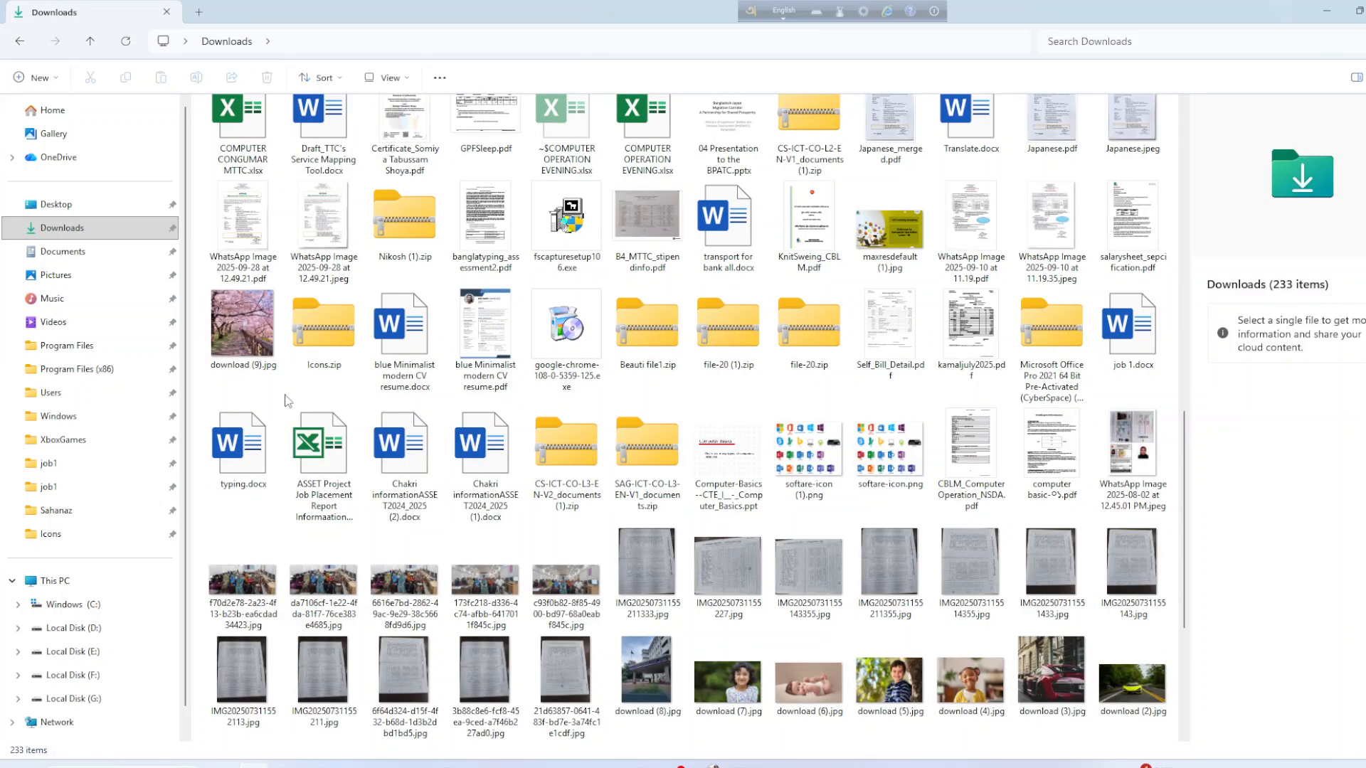
click(1042, 356)
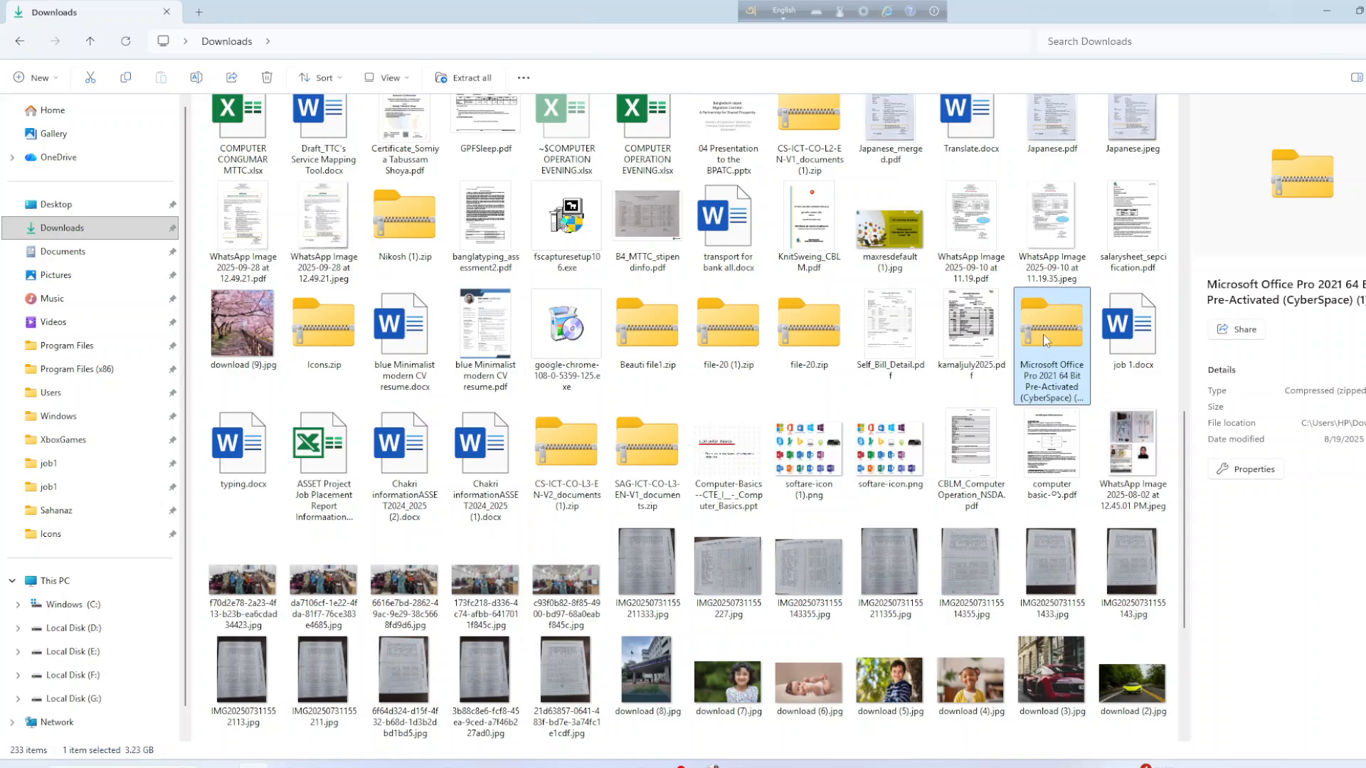
right_click(1043, 335)
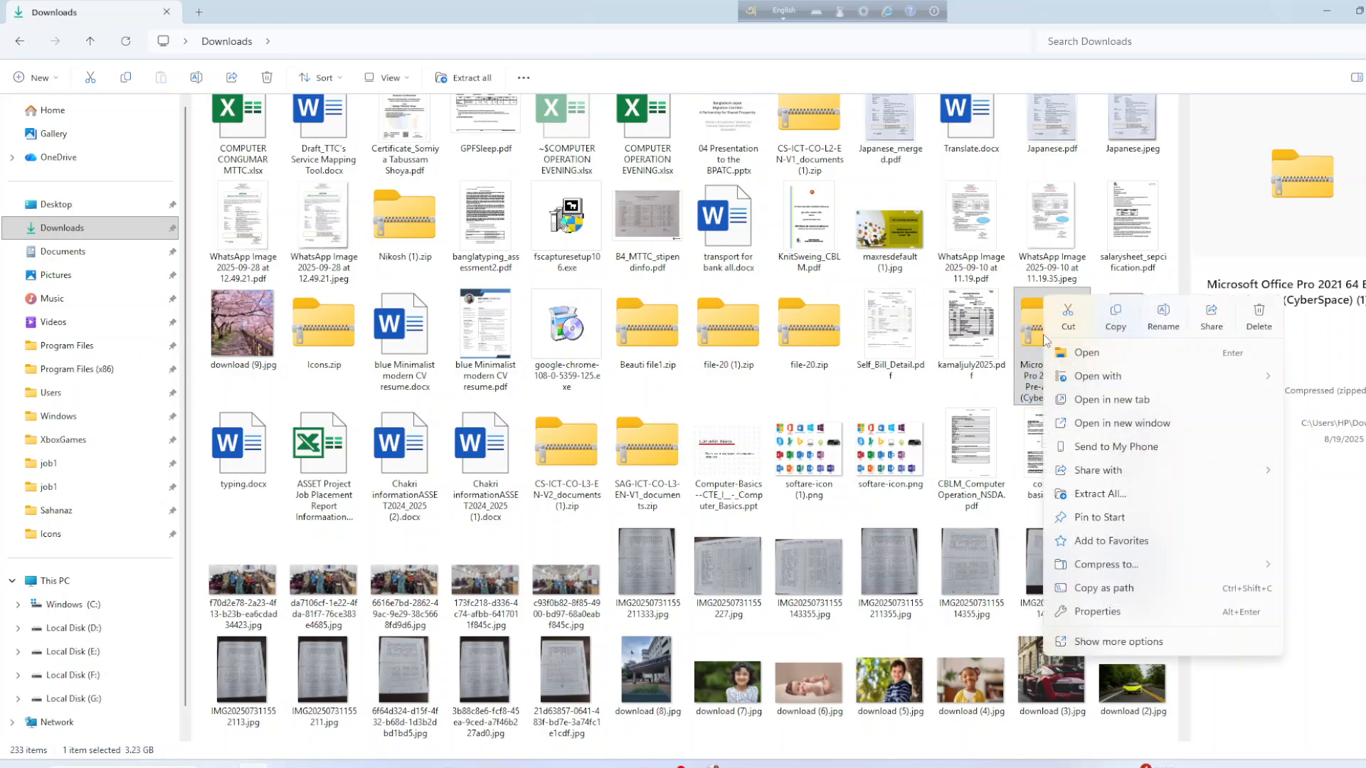
click(1099, 494)
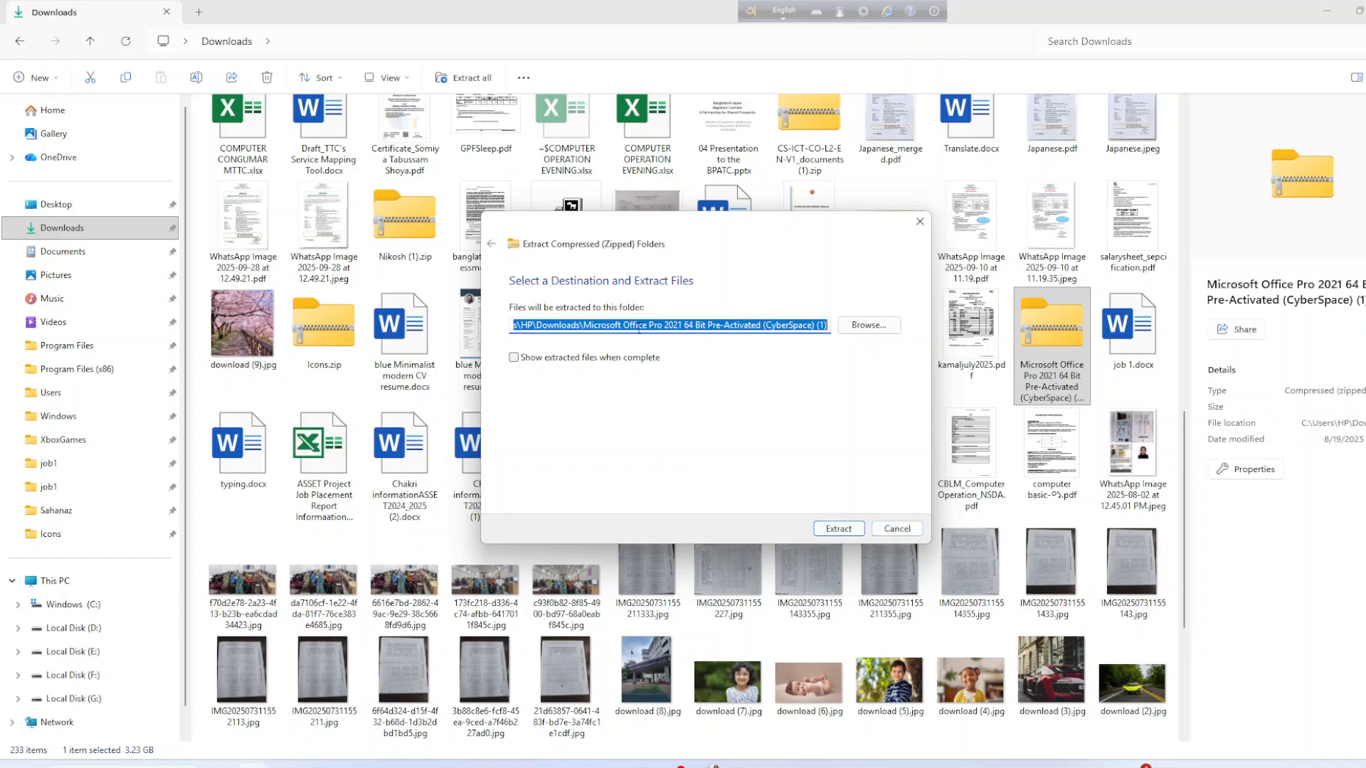
click(897, 529)
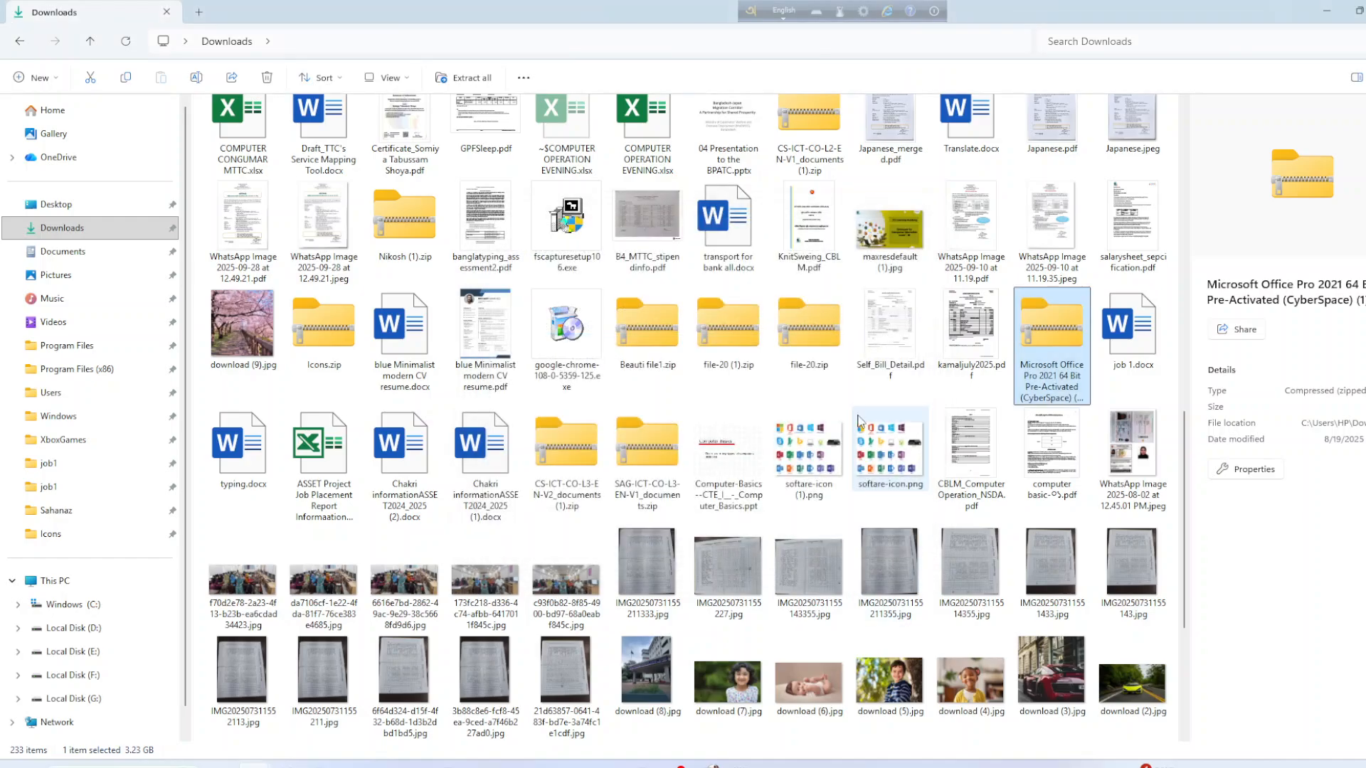
scroll(865, 423, down, 10)
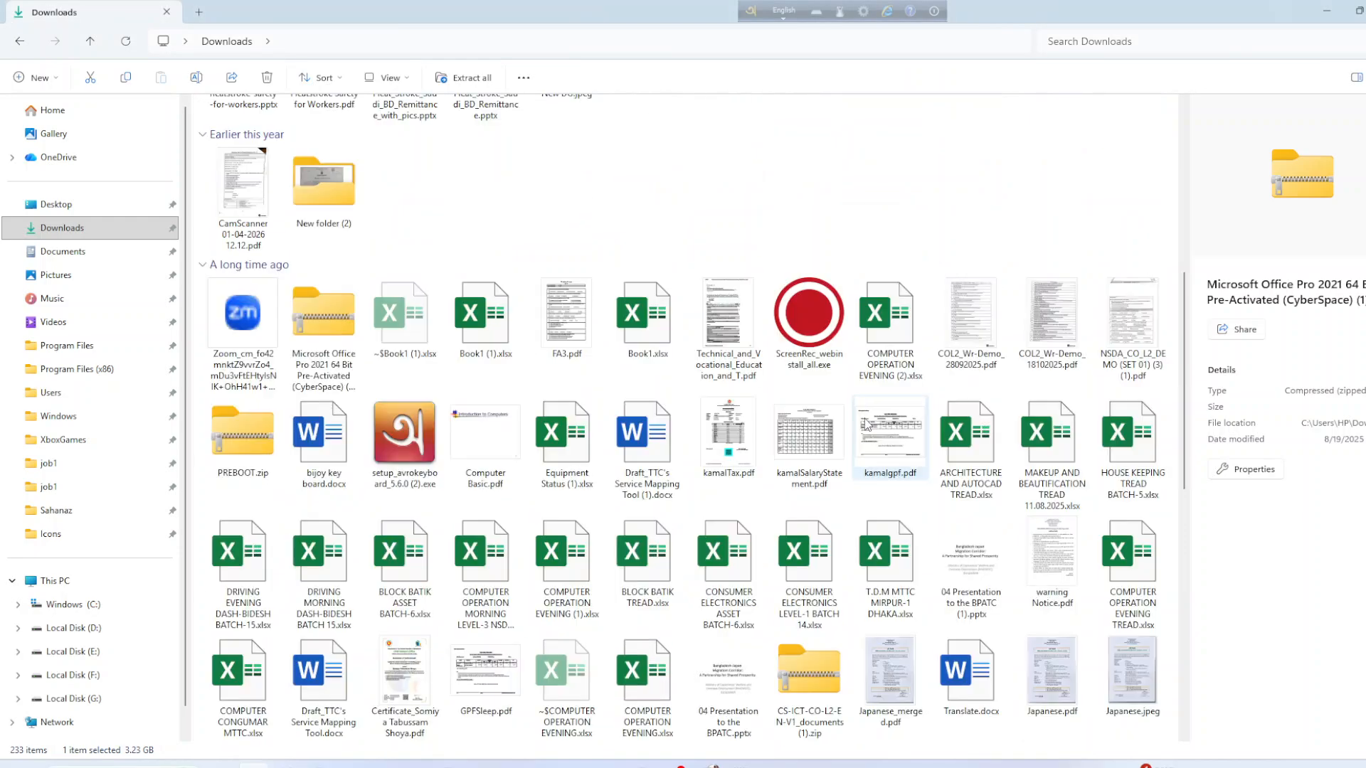
scroll(868, 427, up, 5)
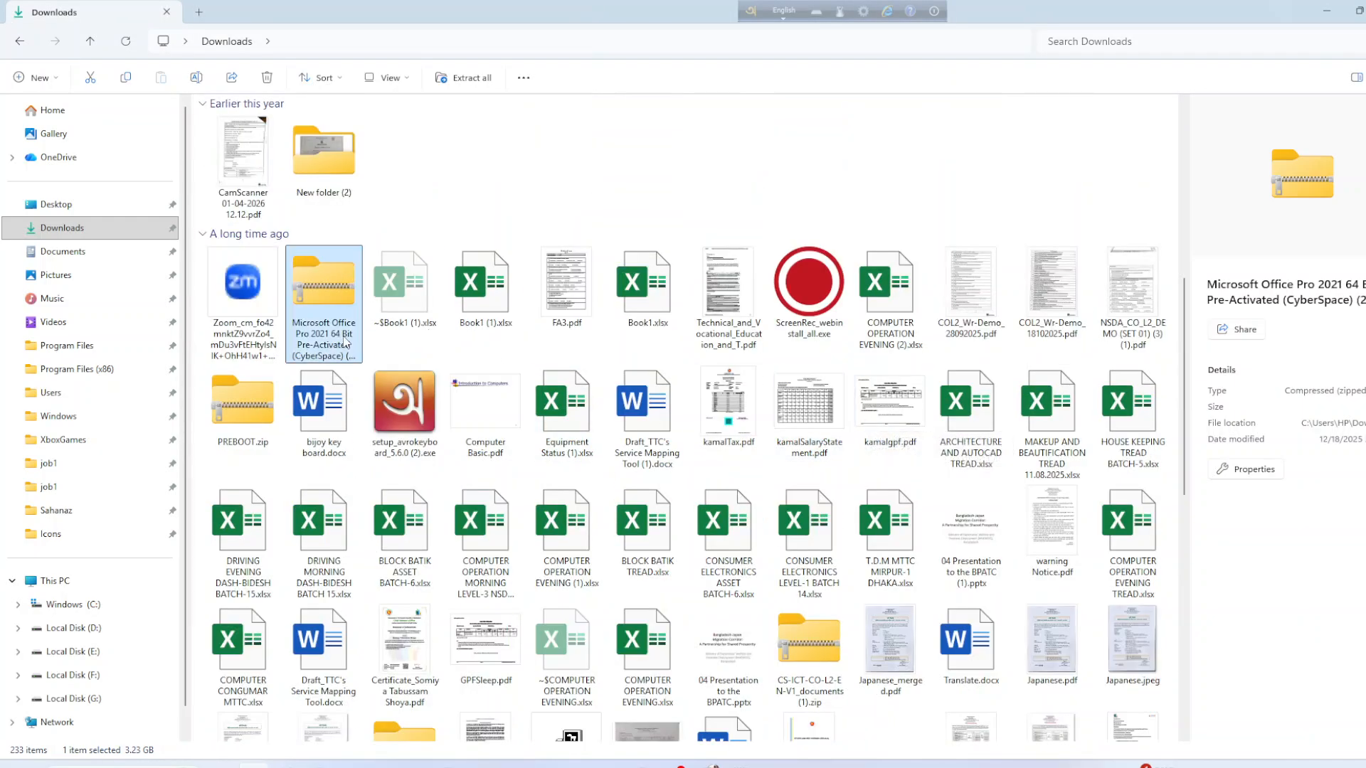
key(Delete)
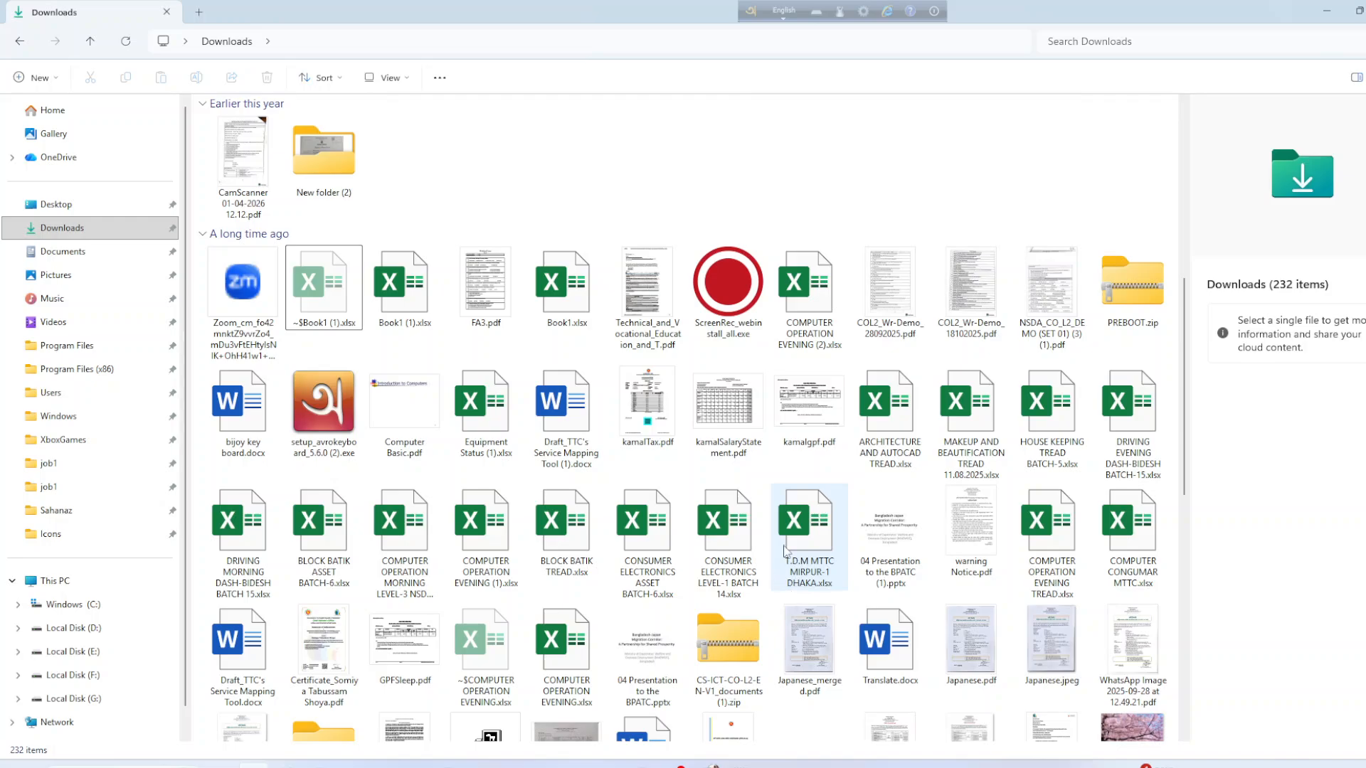
Select the remaining Office Pro 2021 zip and bring up the folder's layout options.
scroll(1022, 419, down, 3)
scroll(1022, 473, down, 15)
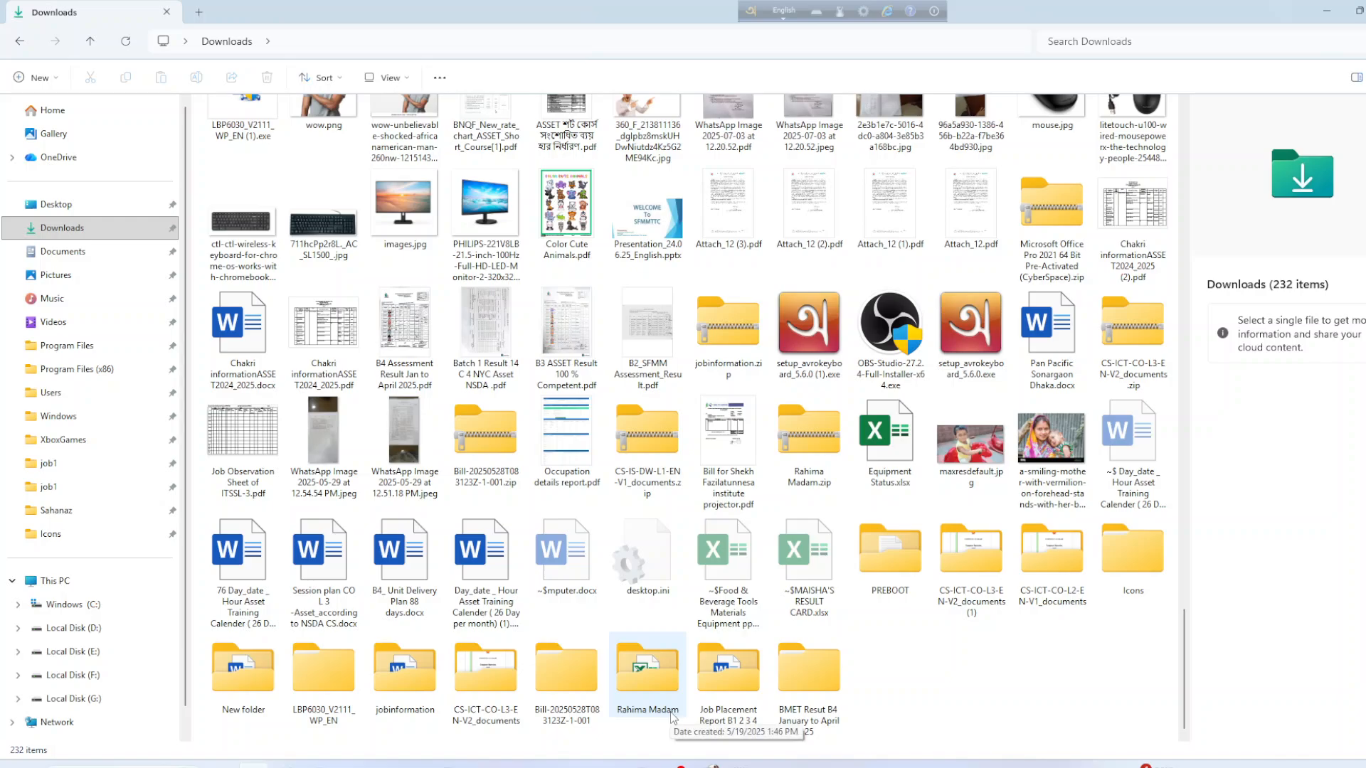
scroll(681, 694, up, 7)
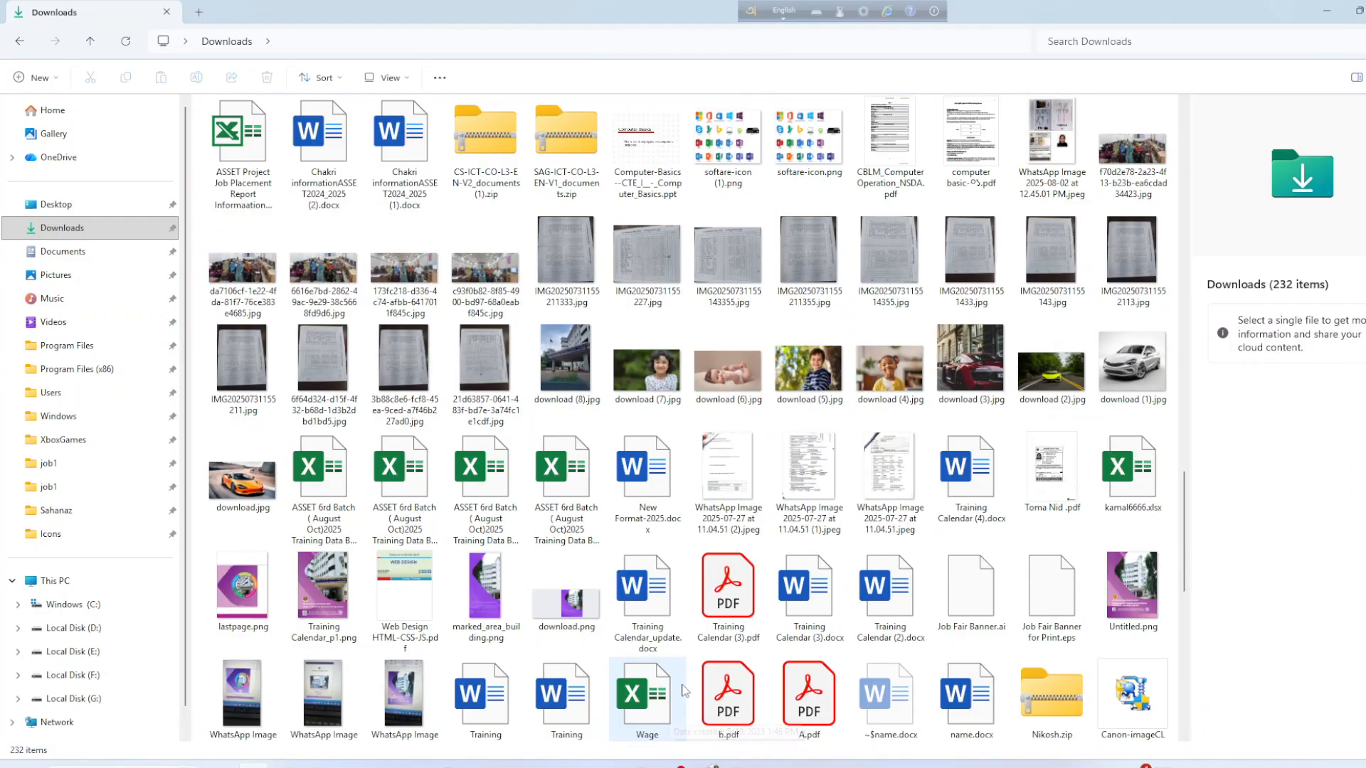
scroll(681, 695, down, 7)
click(1049, 245)
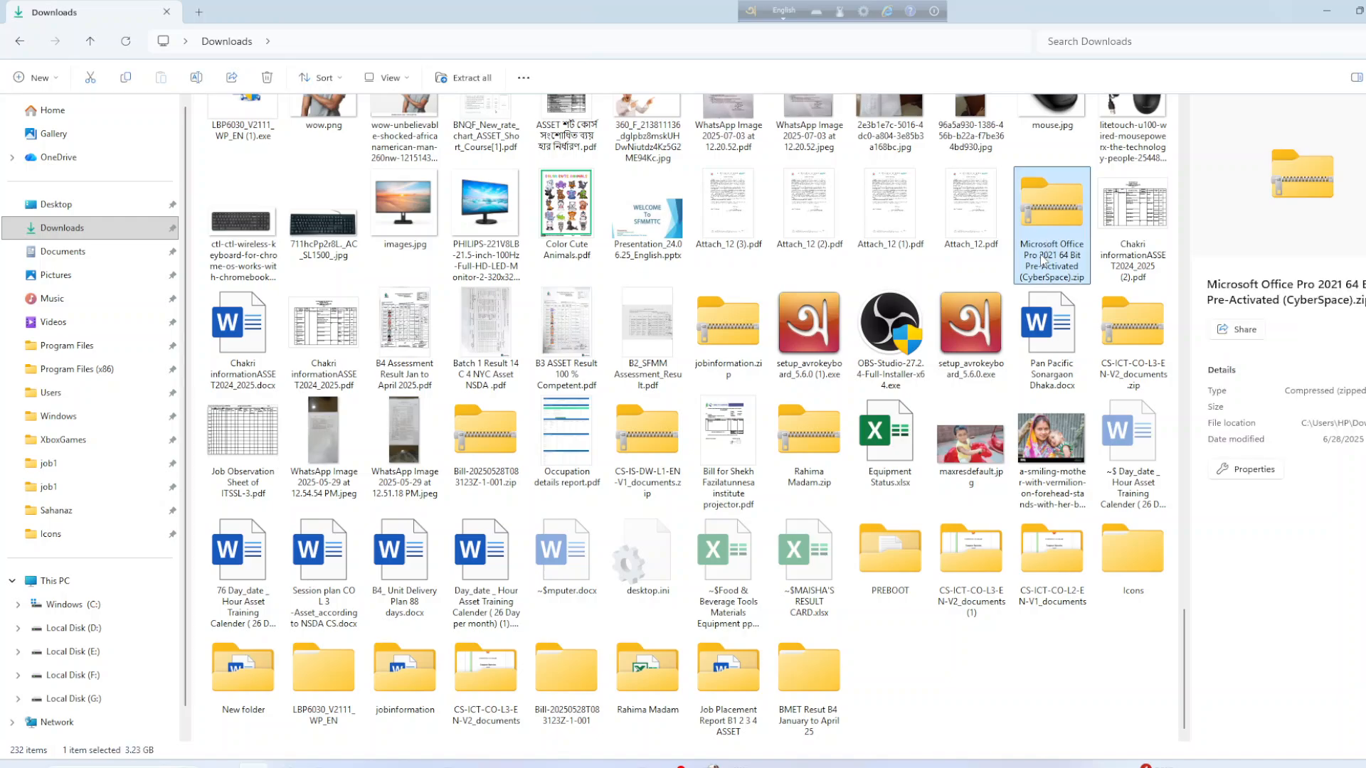
click(376, 83)
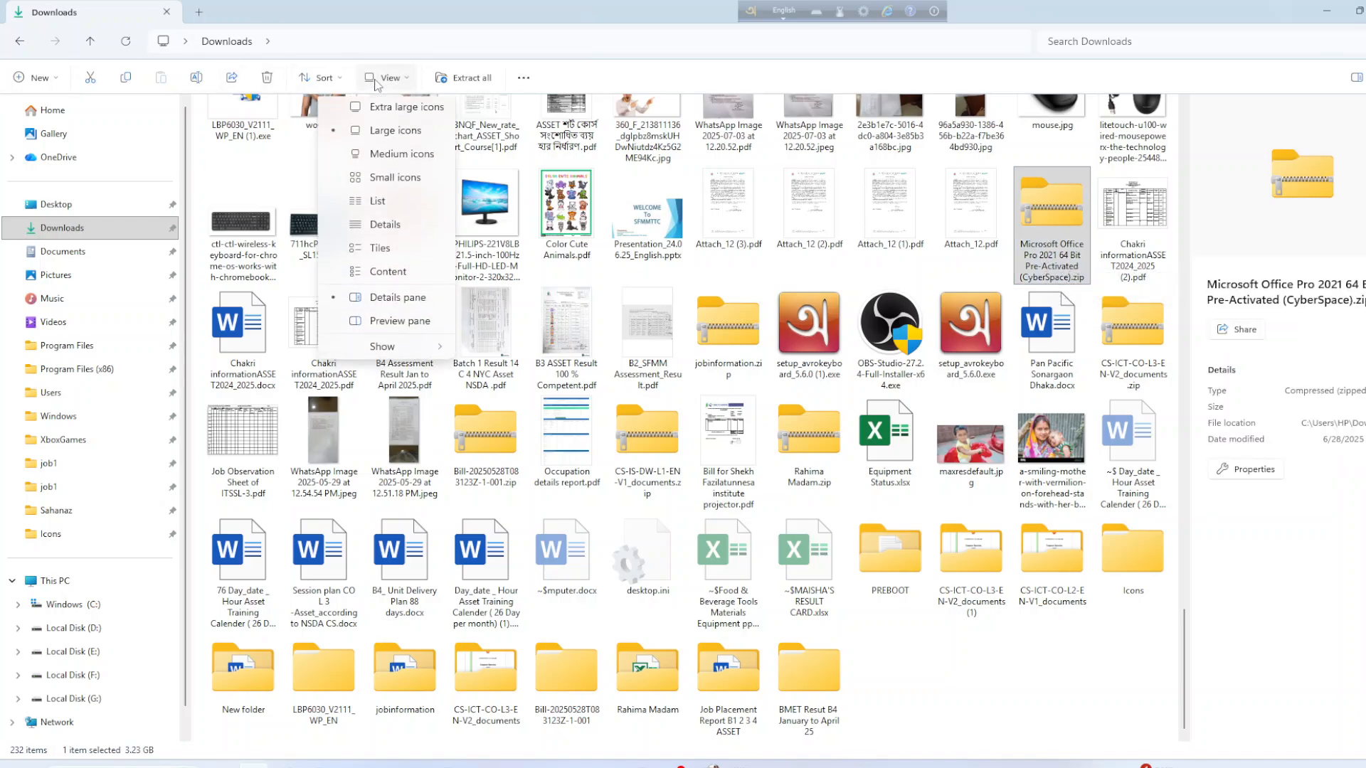
Show Downloads as a List and inspect the setup application inside the extracted Office Pro 2021 folder.
click(384, 204)
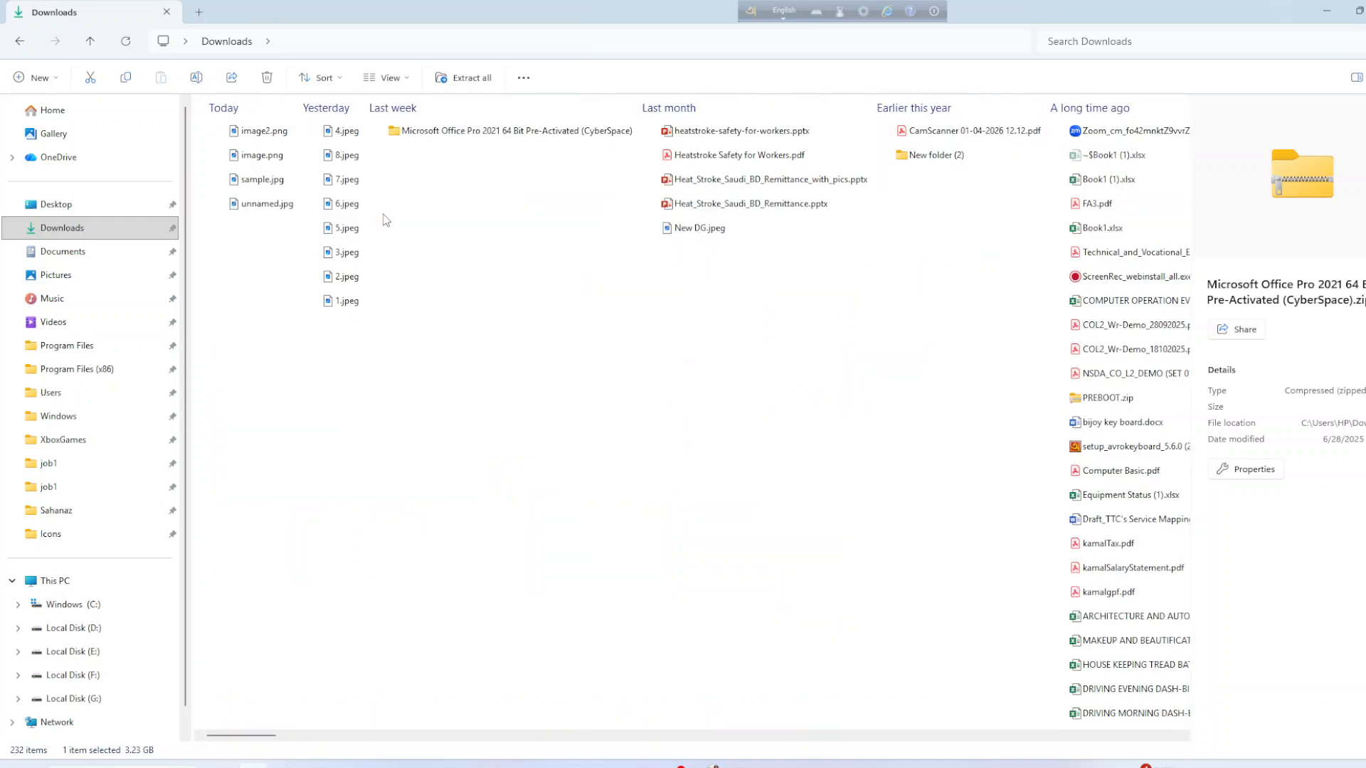
click(556, 138)
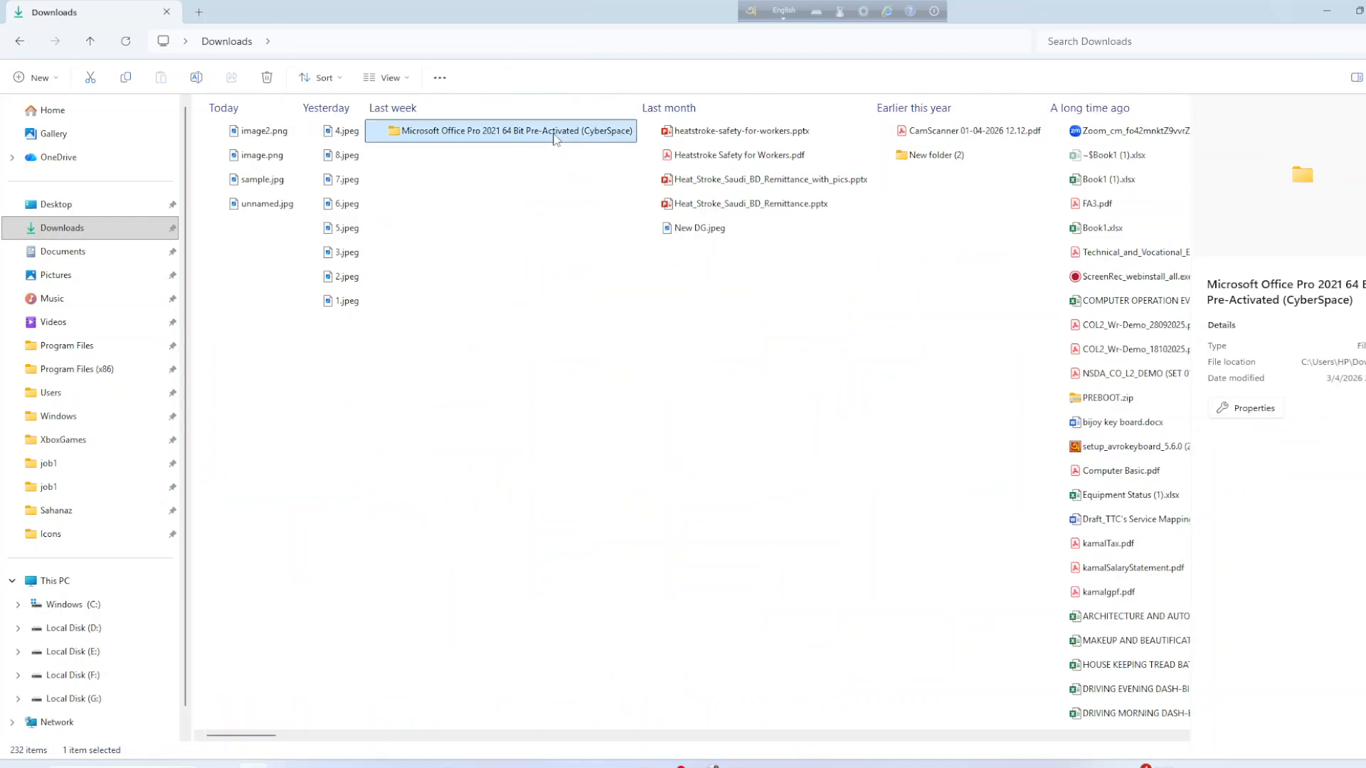
double_click(555, 137)
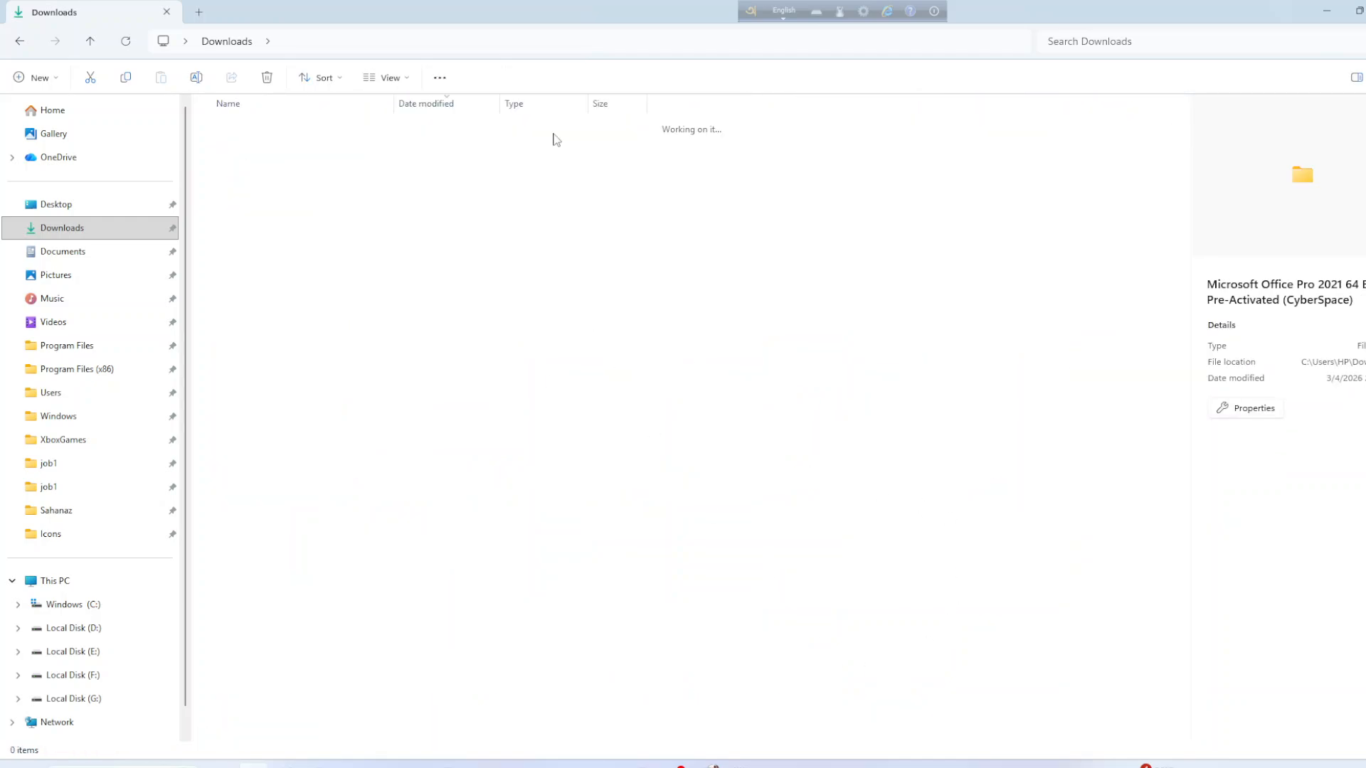
drag(392, 106, 664, 106)
double_click(446, 145)
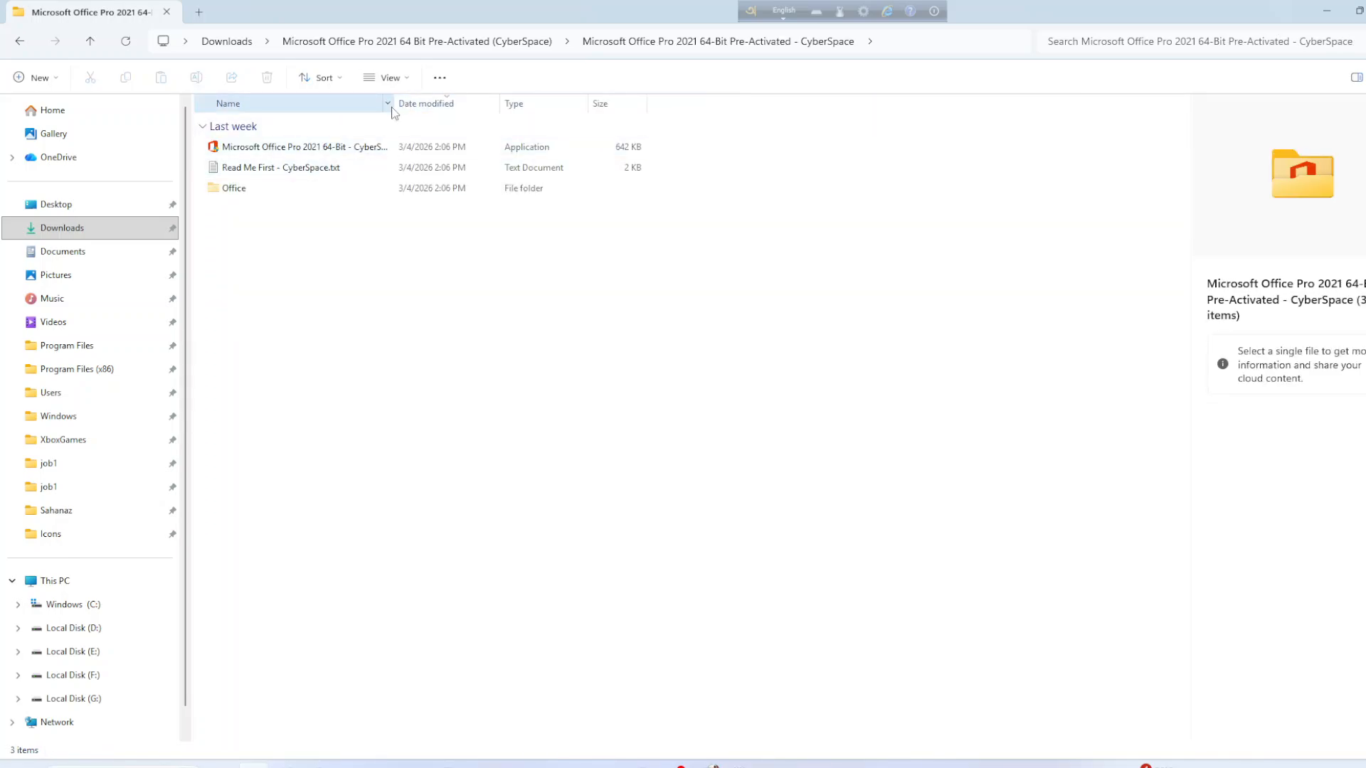
click(509, 155)
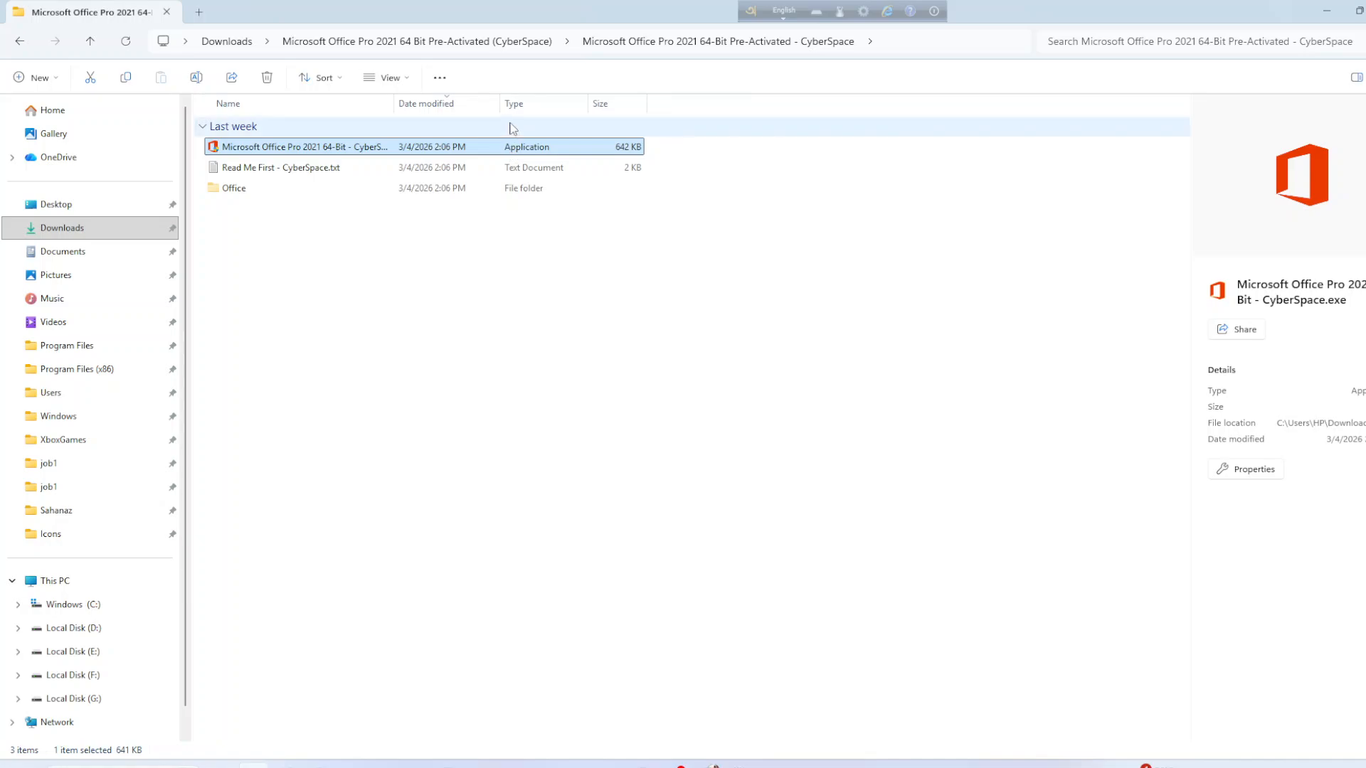
drag(394, 103, 546, 103)
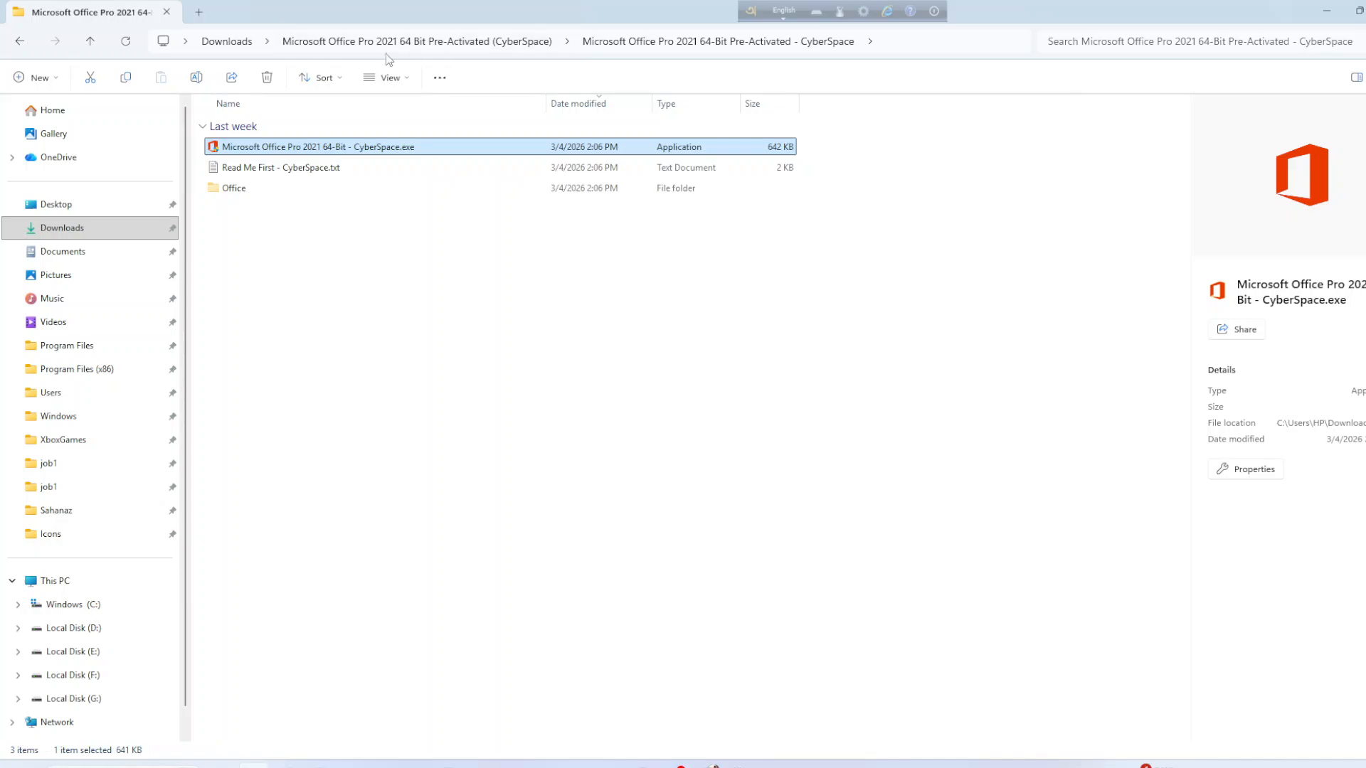
Go back to Downloads, then bring Chrome's Google Drive Softwares folder to the front.
click(228, 48)
click(497, 358)
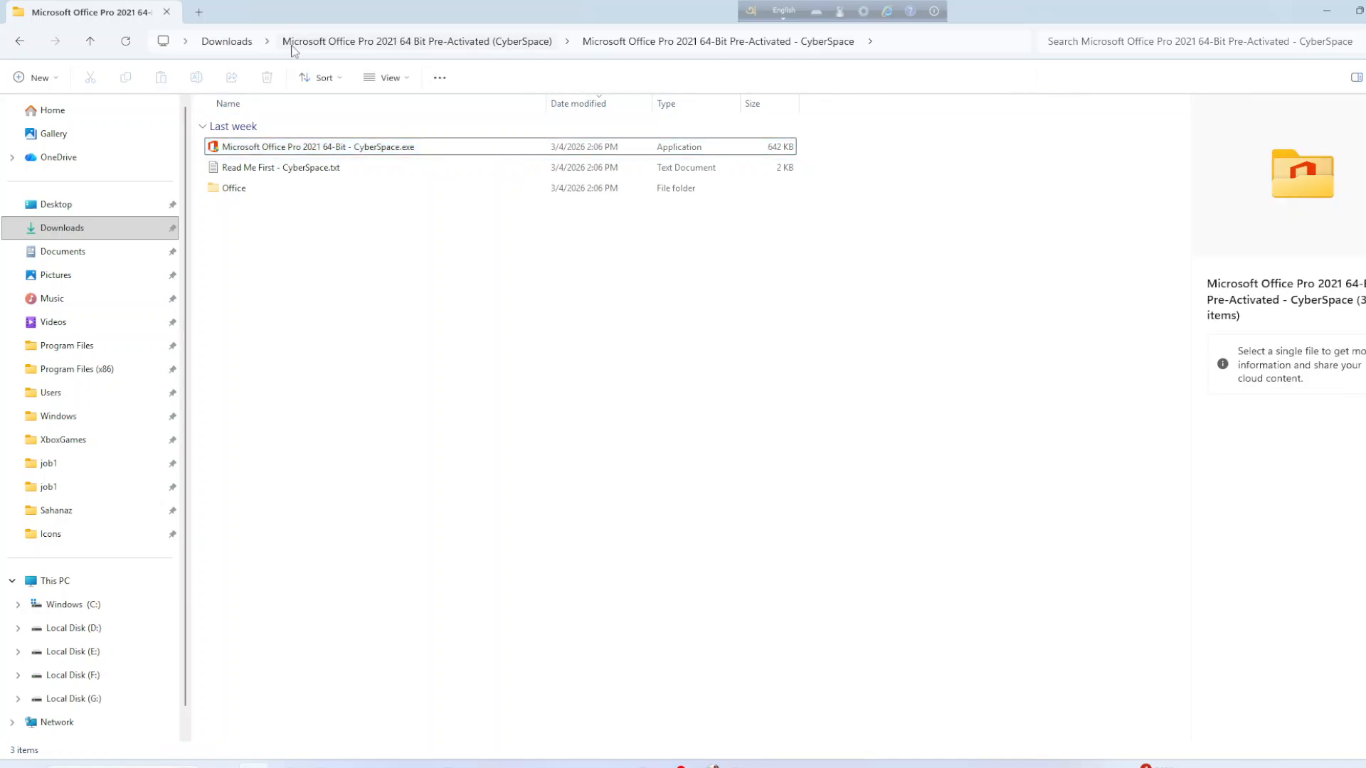
click(231, 43)
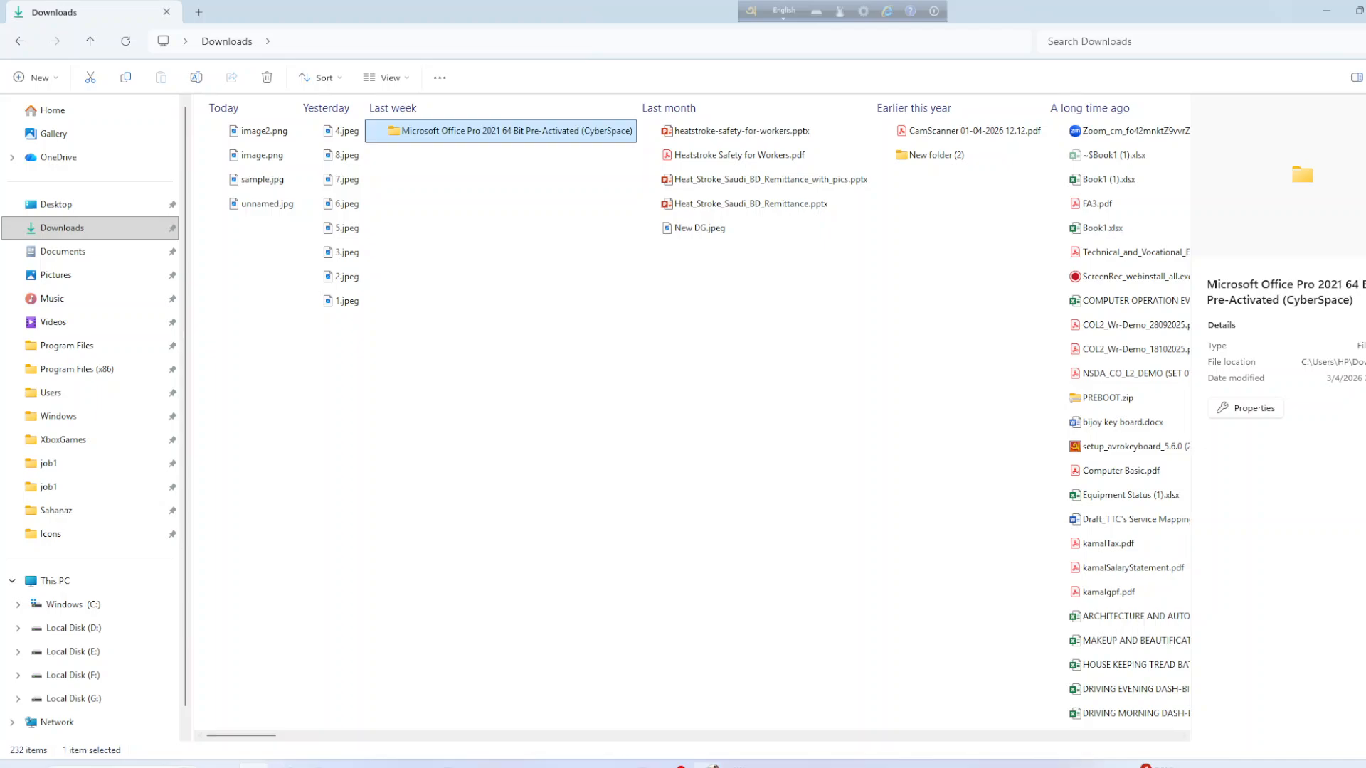
click(707, 767)
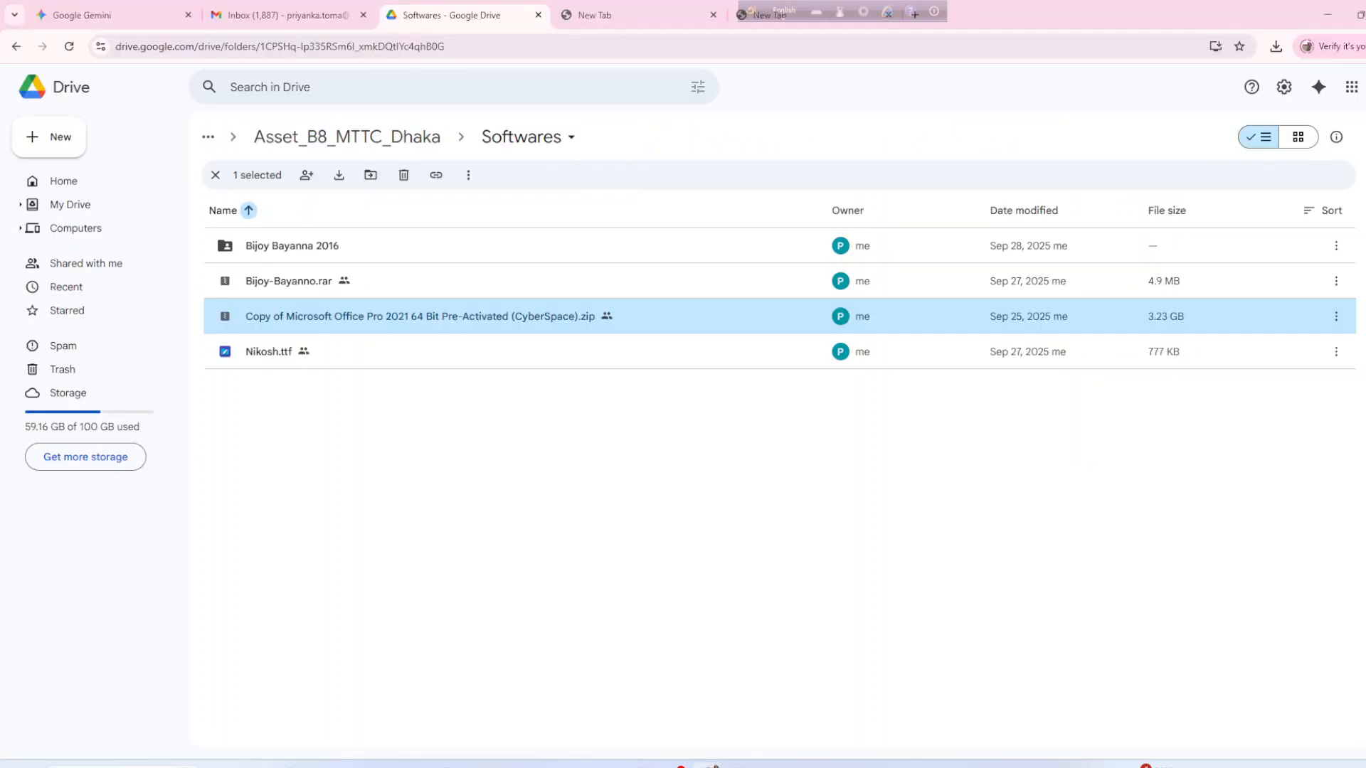
Check the Google Gemini chat, then minimize Chrome to reveal File Explorer's Downloads folder.
click(147, 14)
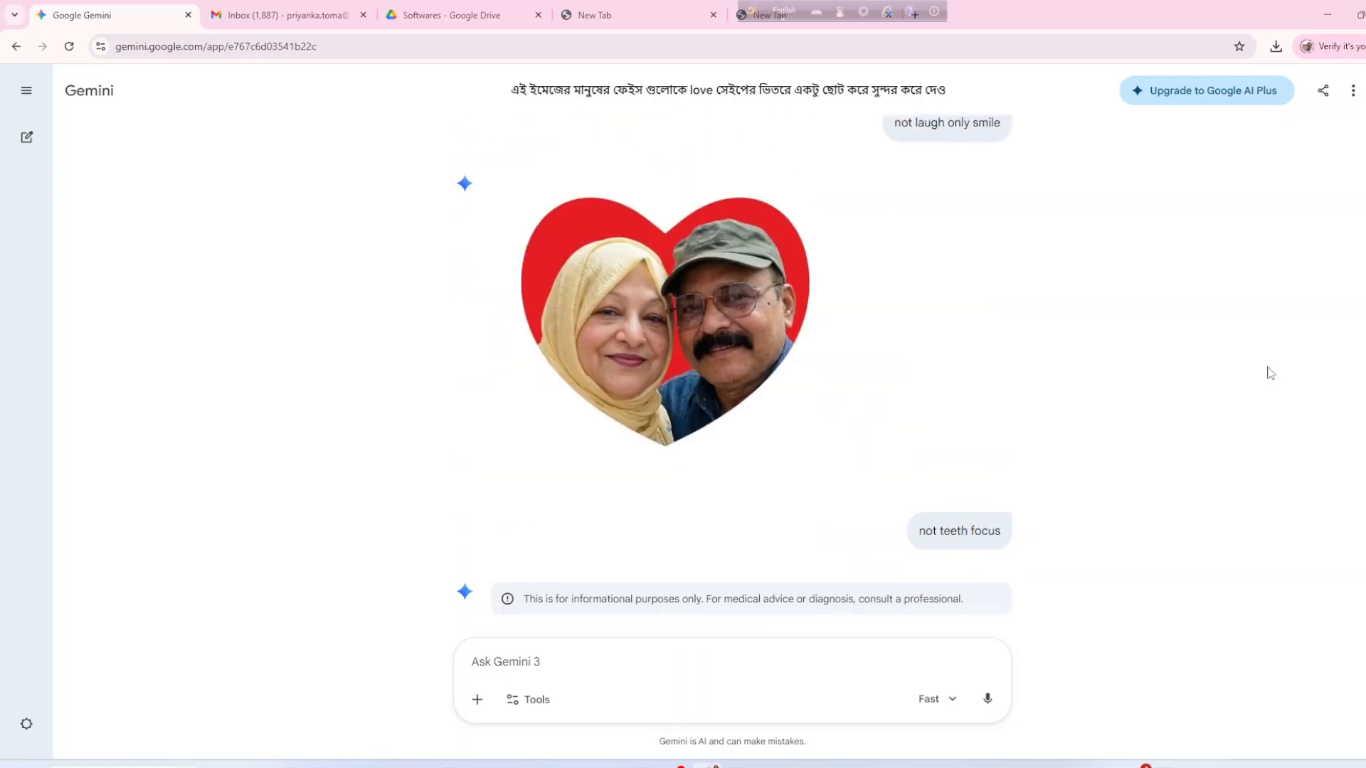
click(1328, 14)
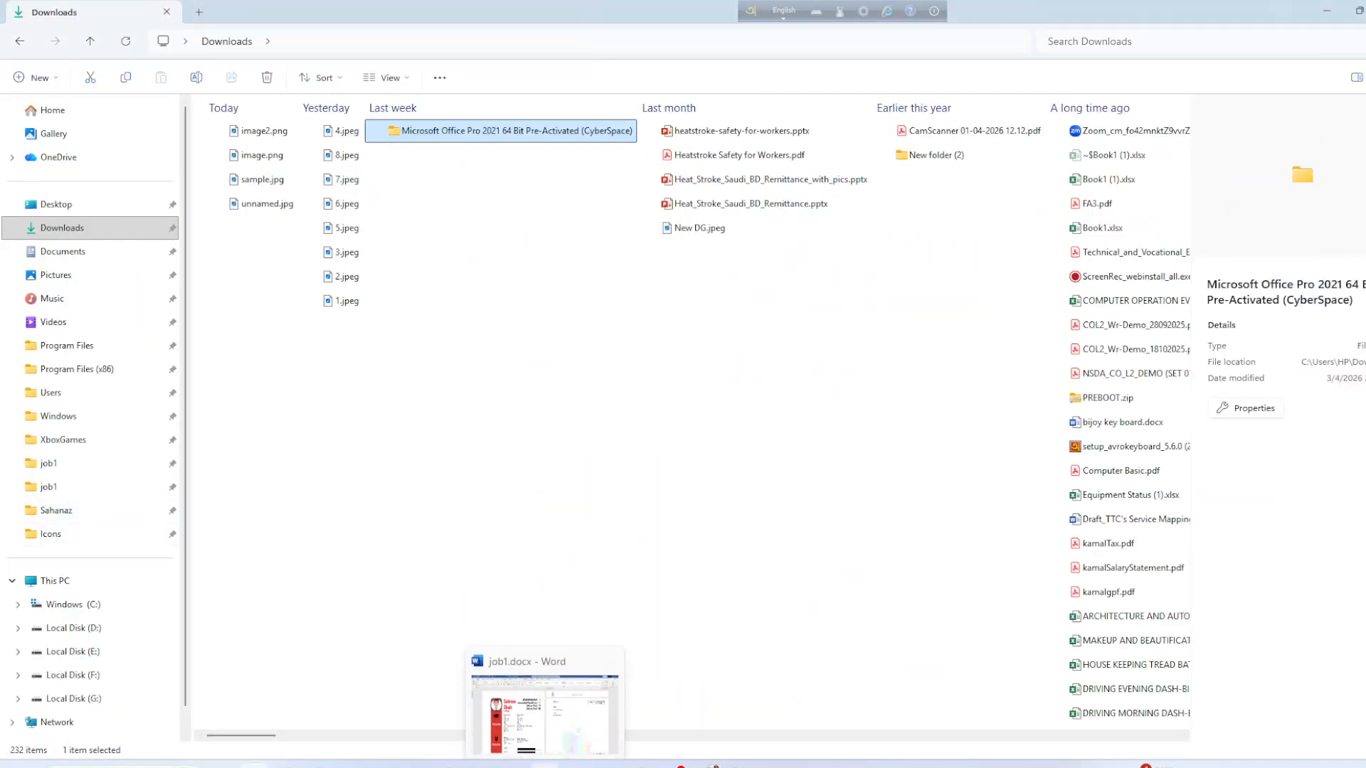
click(622, 687)
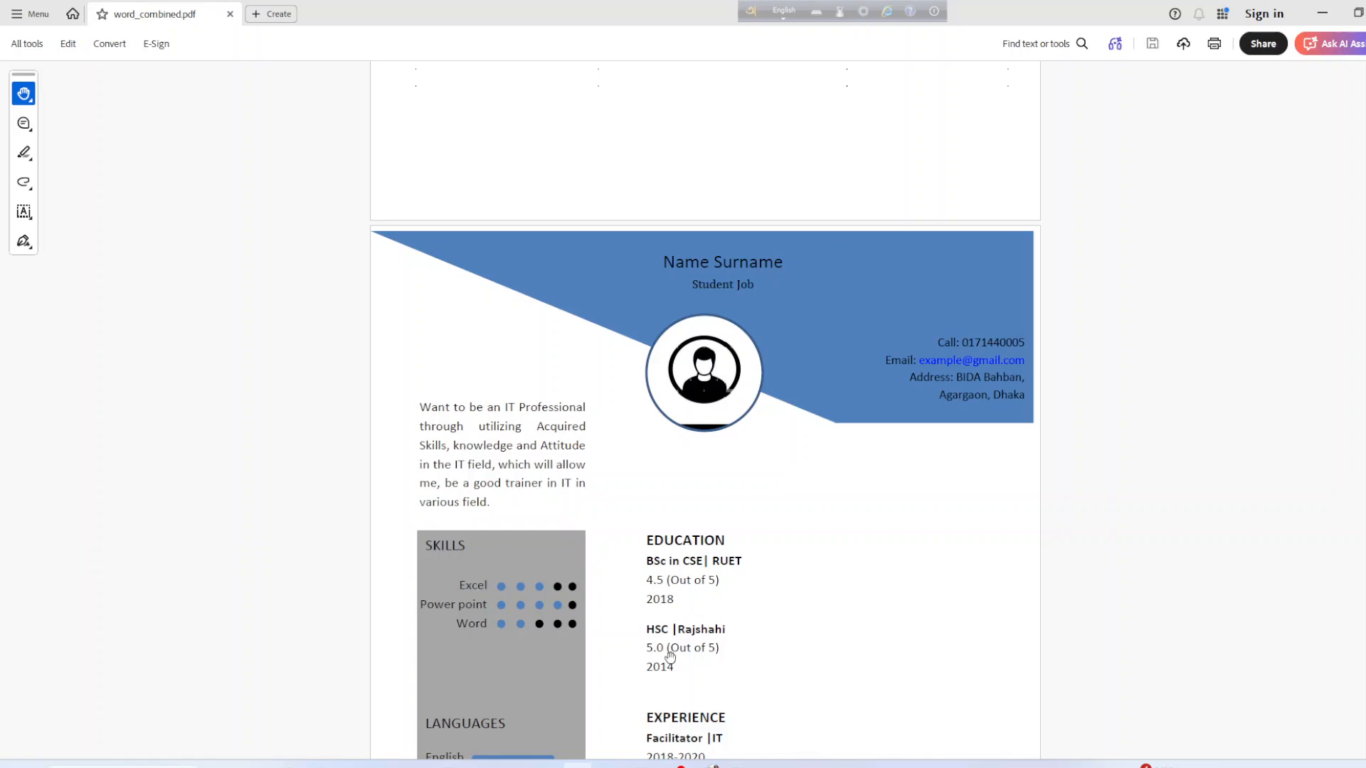
scroll(684, 555, down, 5)
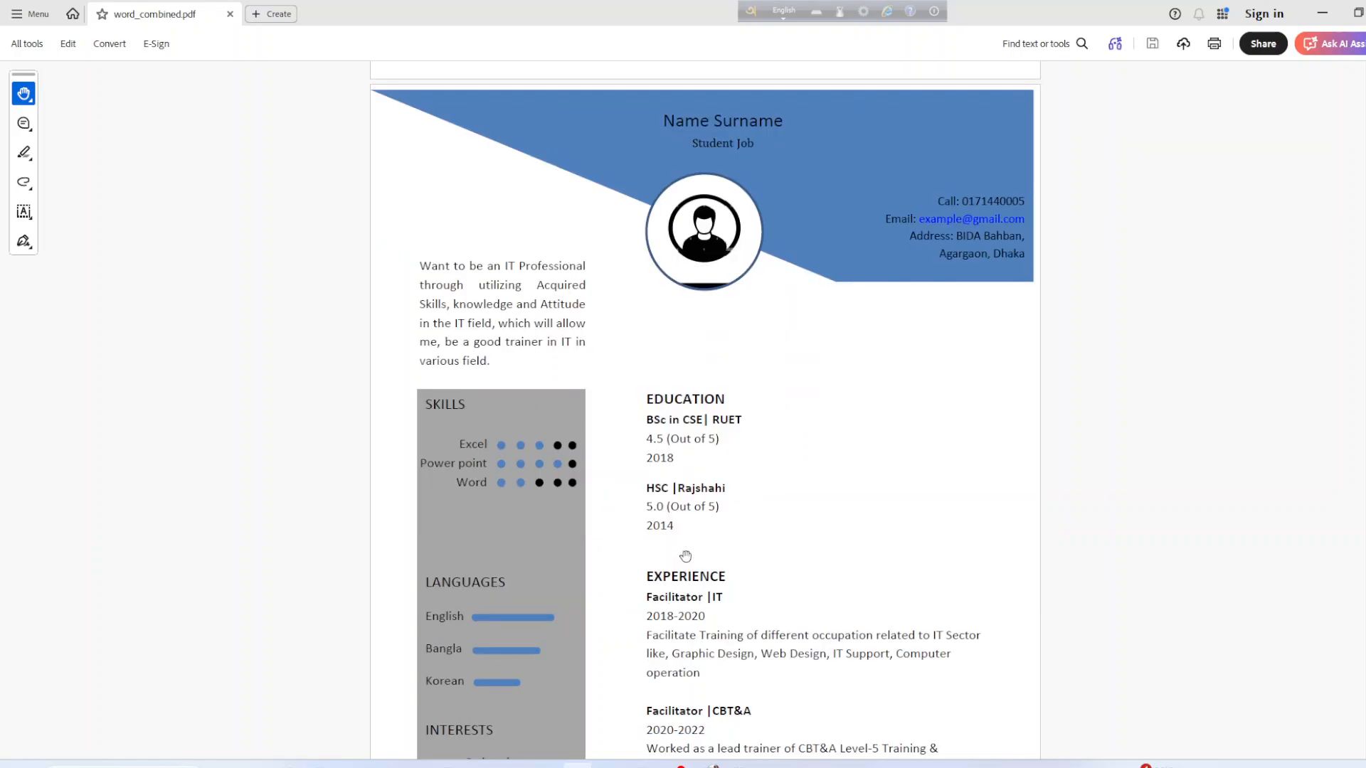
scroll(686, 556, down, 3)
scroll(685, 558, up, 9)
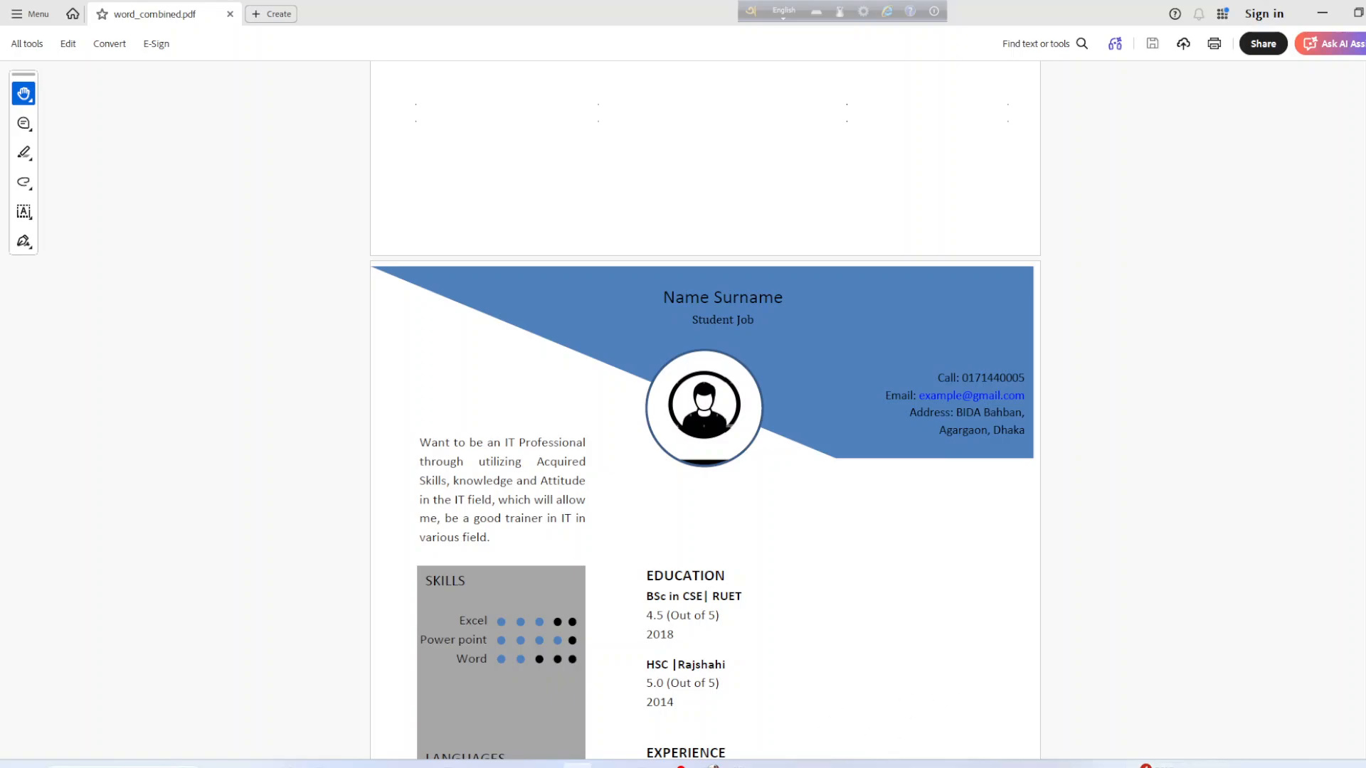
click(545, 766)
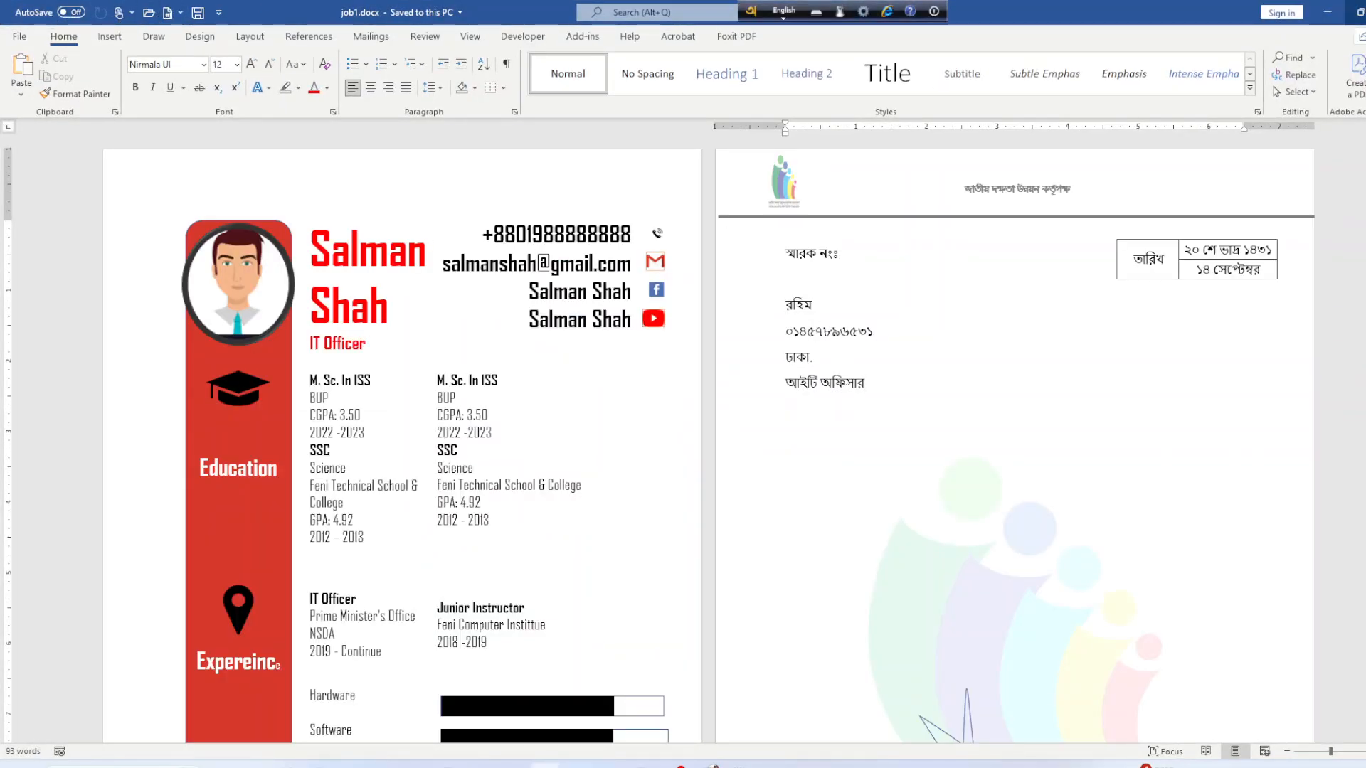
click(1365, 12)
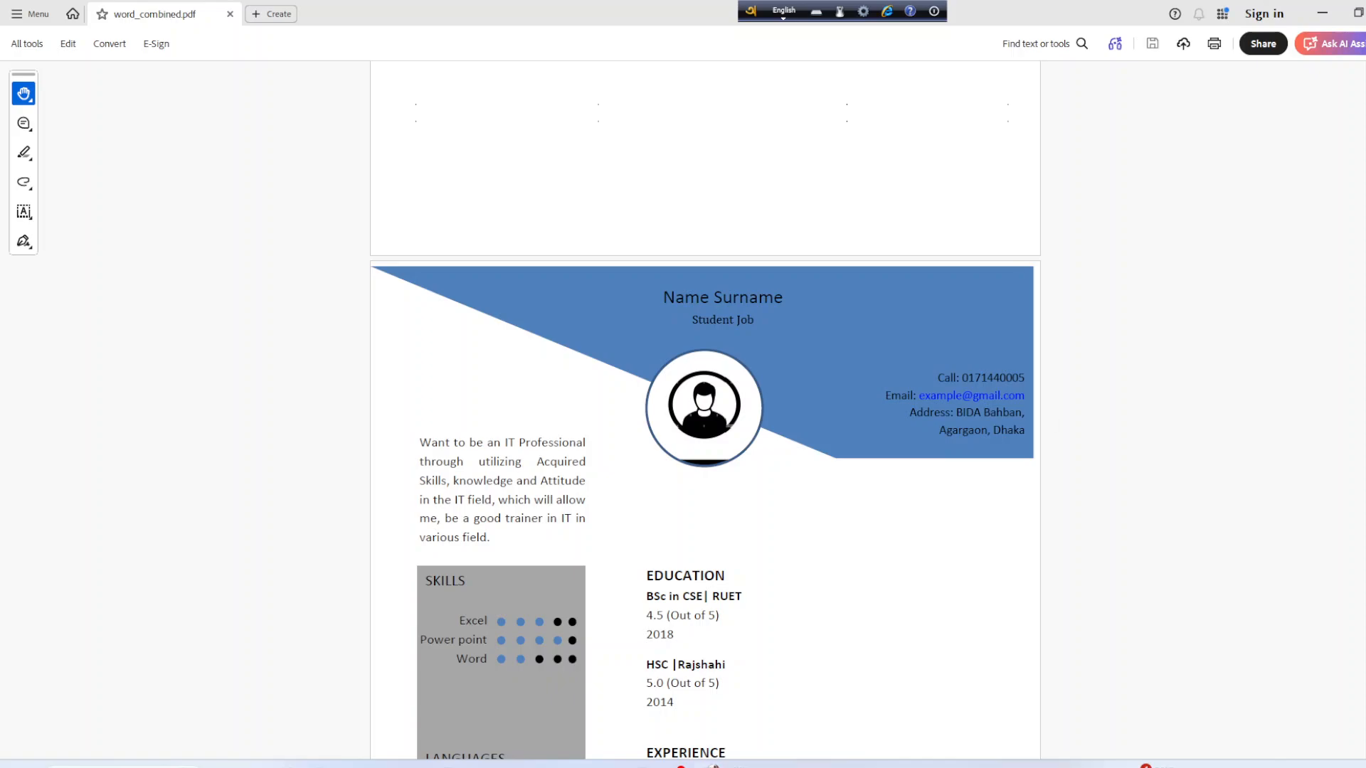
click(260, 765)
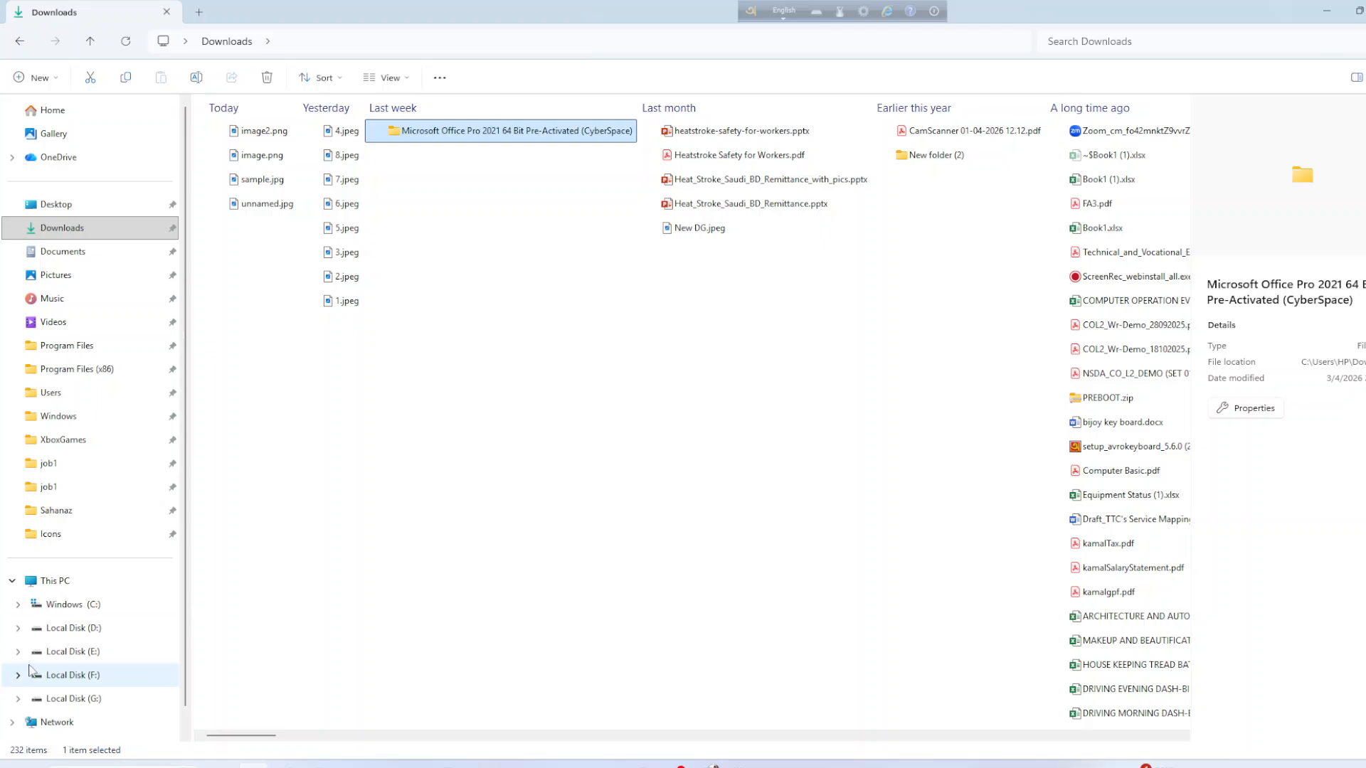
Navigate to the b8 folder under MTTC_dhaka on Local Disk (G:).
scroll(93, 676, down, 1)
click(74, 671)
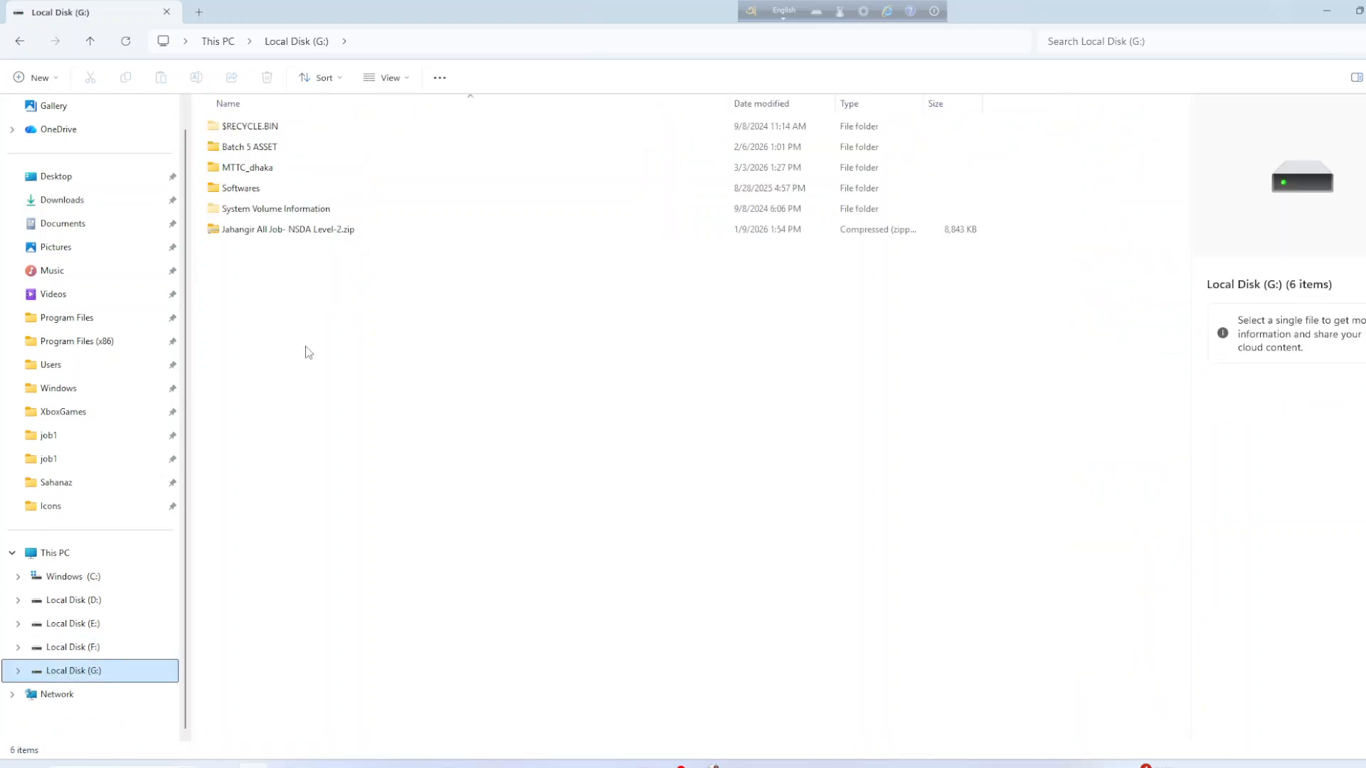
double_click(248, 168)
double_click(248, 127)
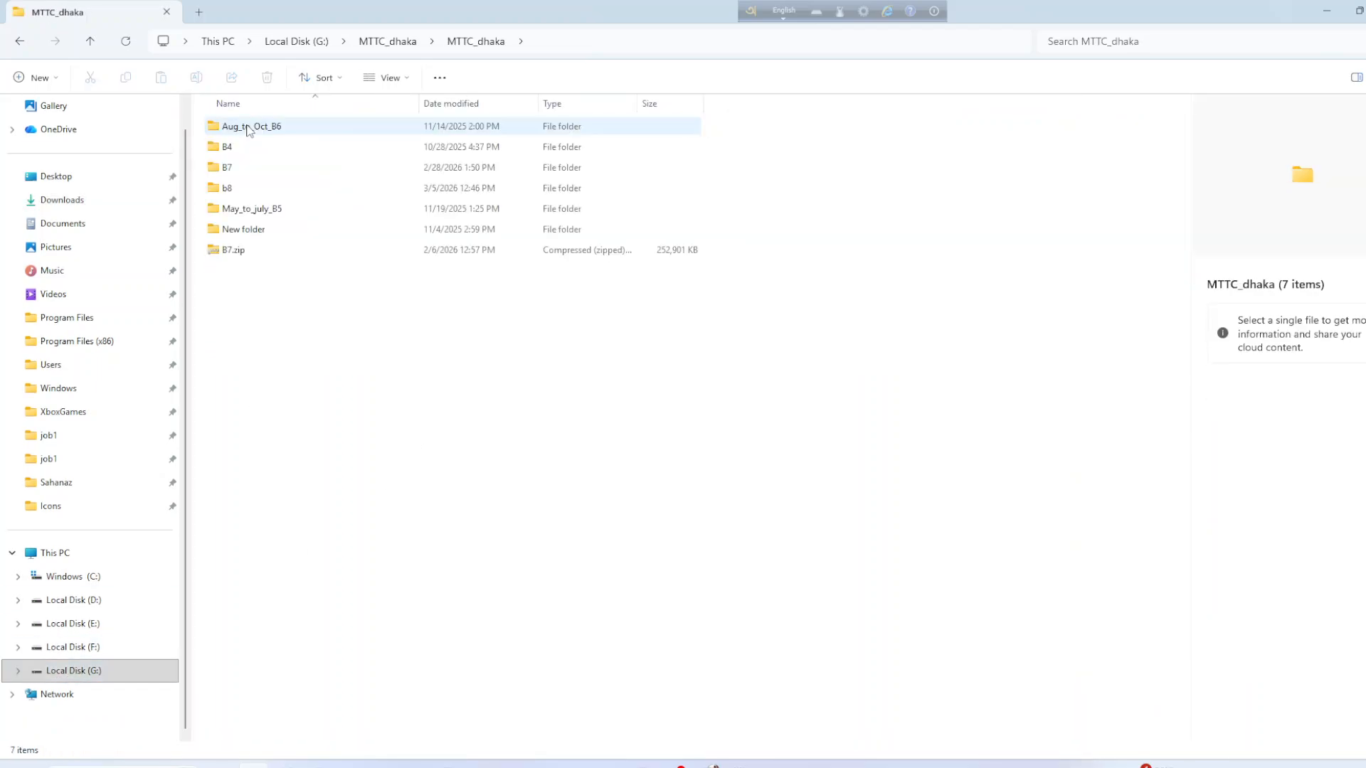
double_click(220, 189)
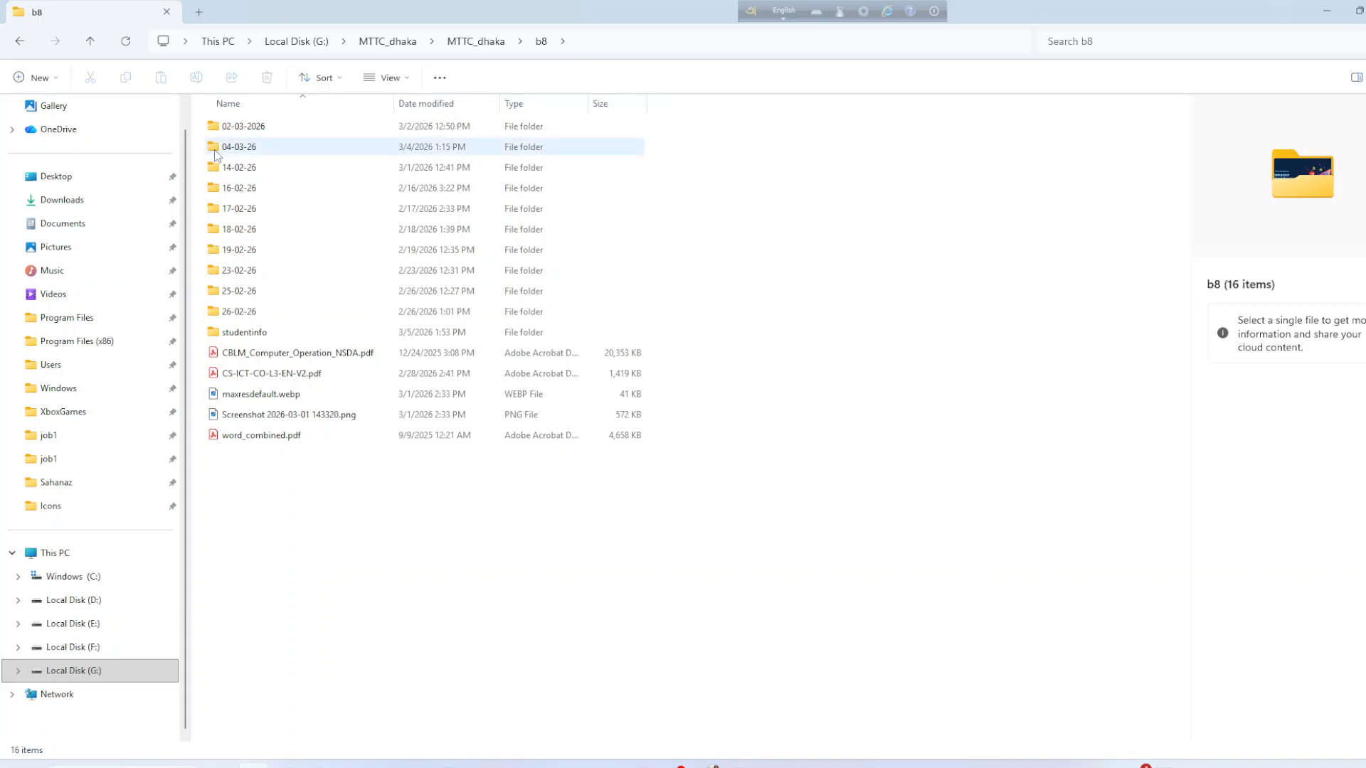
Create a new folder named 09-03-2025 in b8 and open it.
right_click(290, 533)
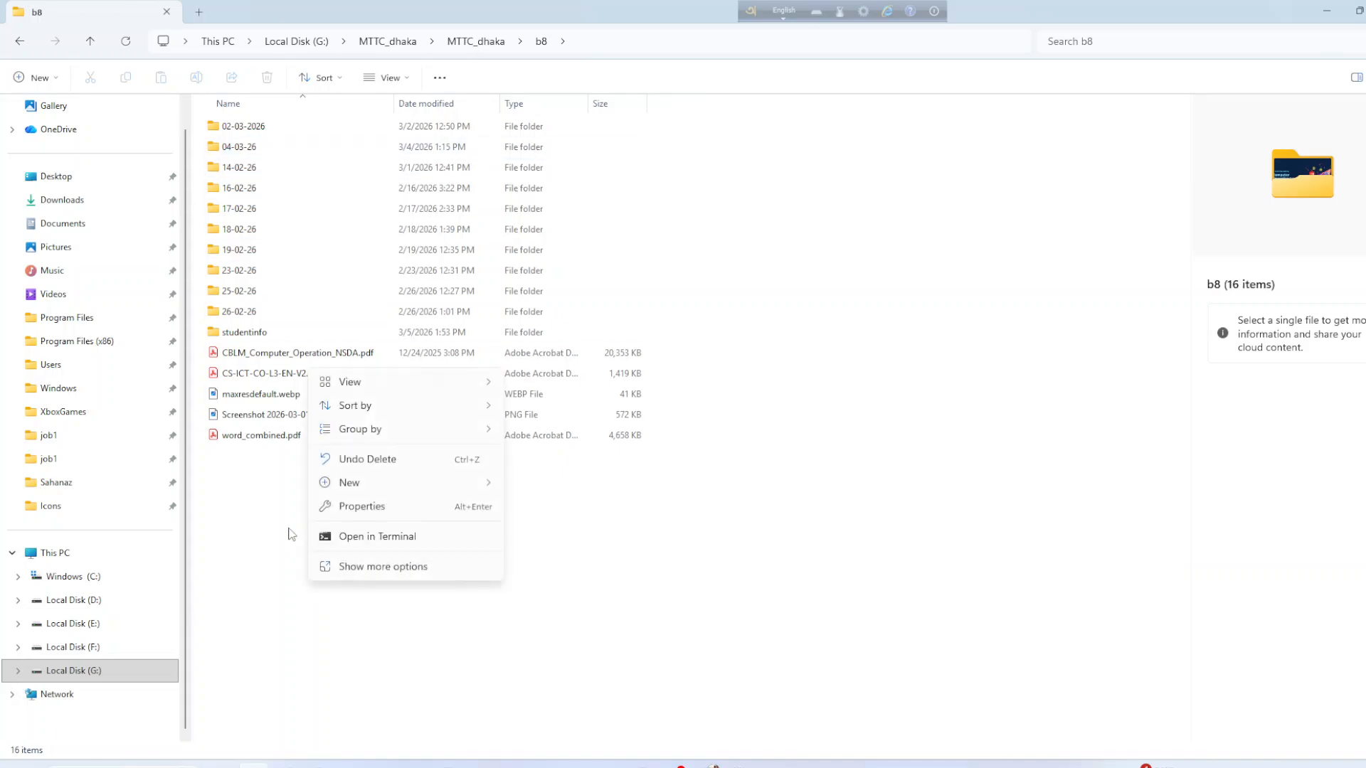
click(340, 486)
click(544, 485)
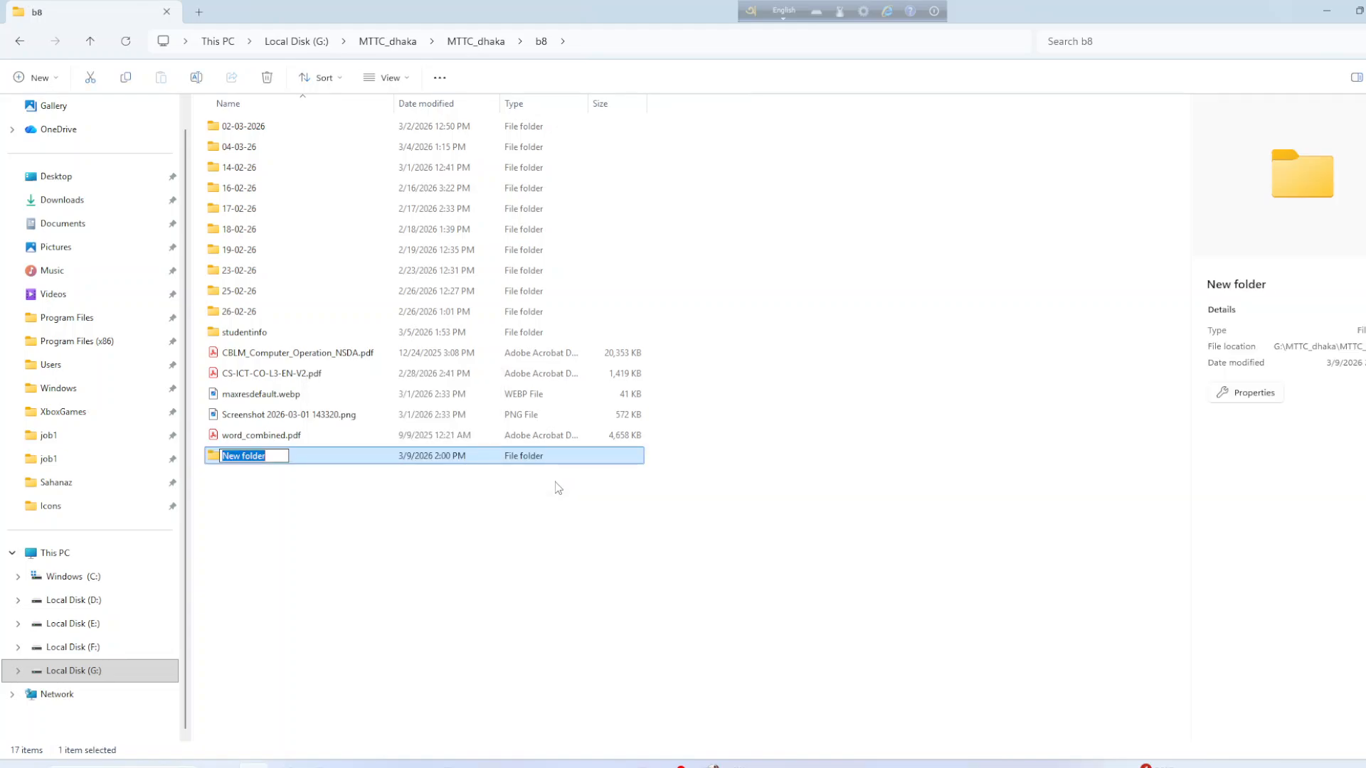
text(09-03-2025)
key(Return)
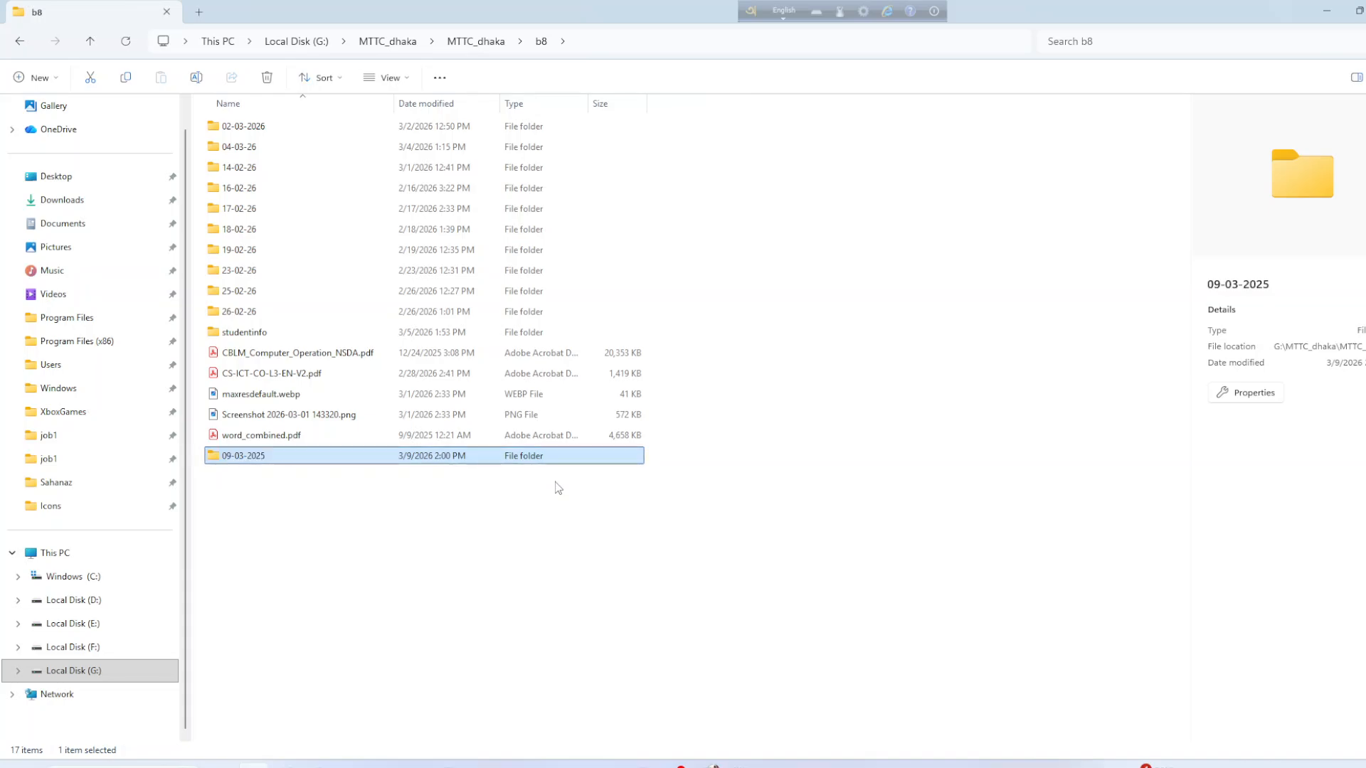
double_click(255, 464)
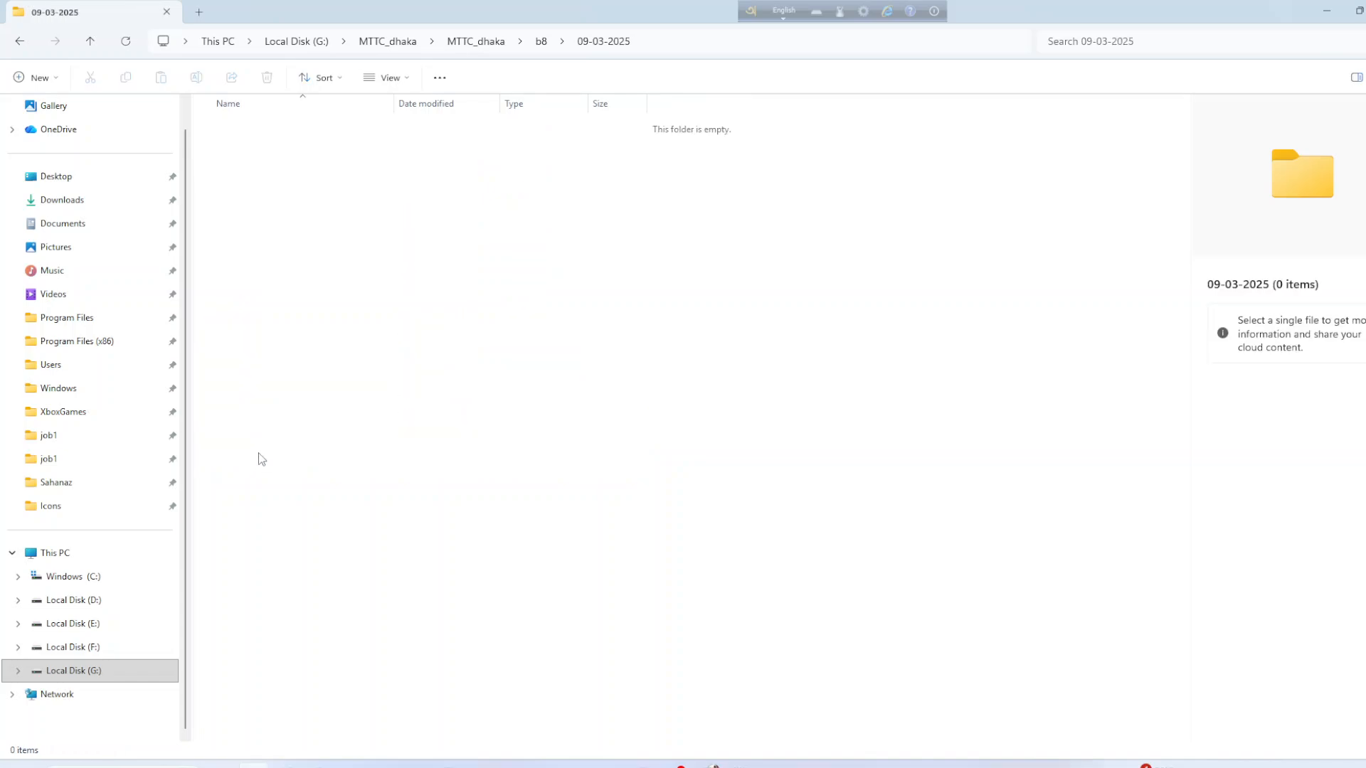
right_click(351, 140)
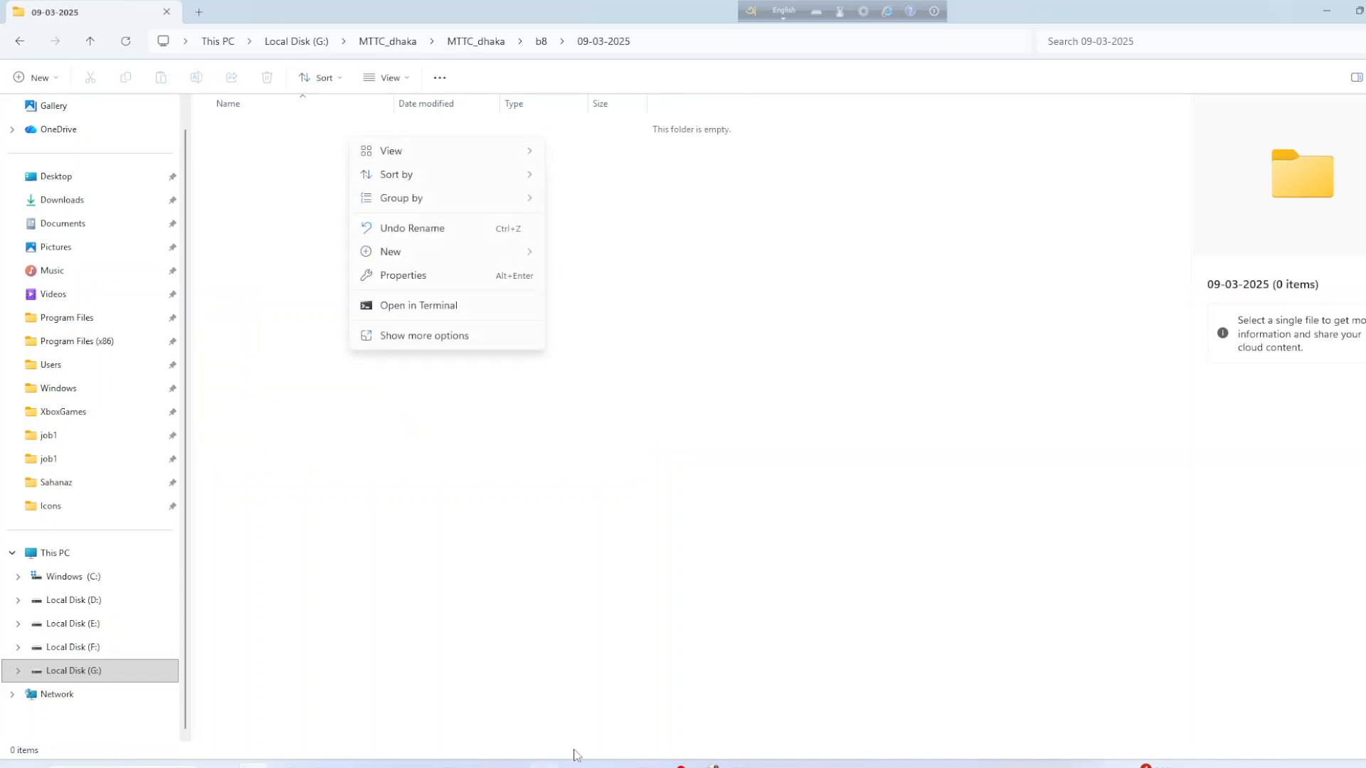
Review the job conditions in word_combined.pdf, then minimize Acrobat.
mouse_move(577, 762)
click(577, 705)
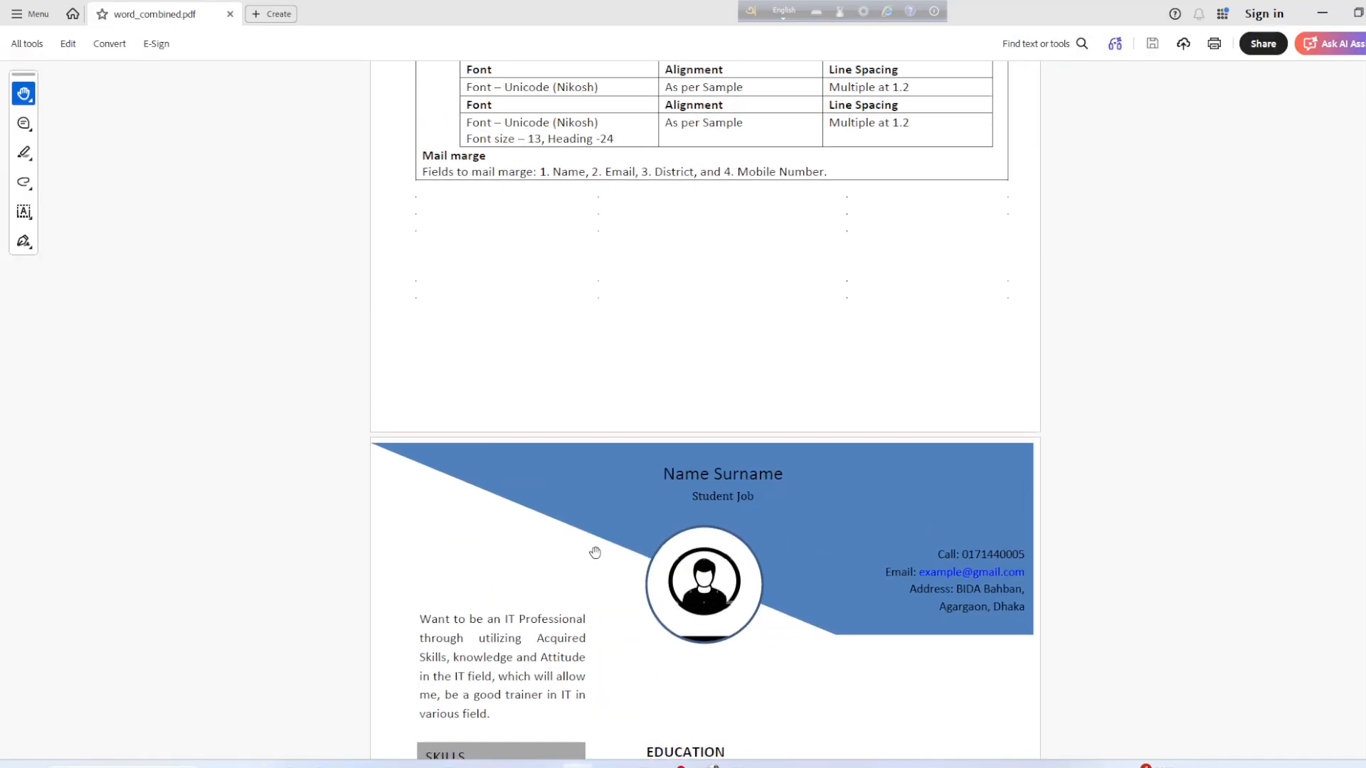
scroll(595, 548, up, 10)
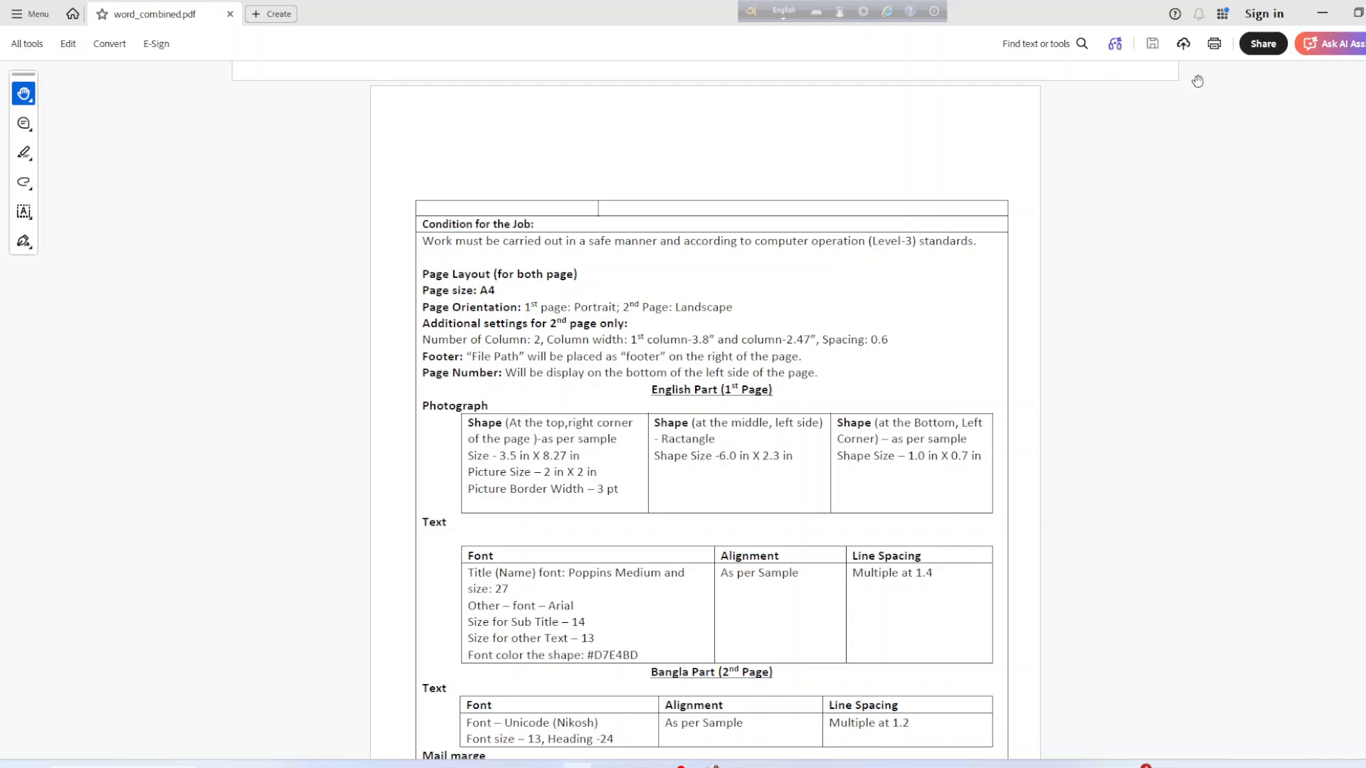
click(1322, 13)
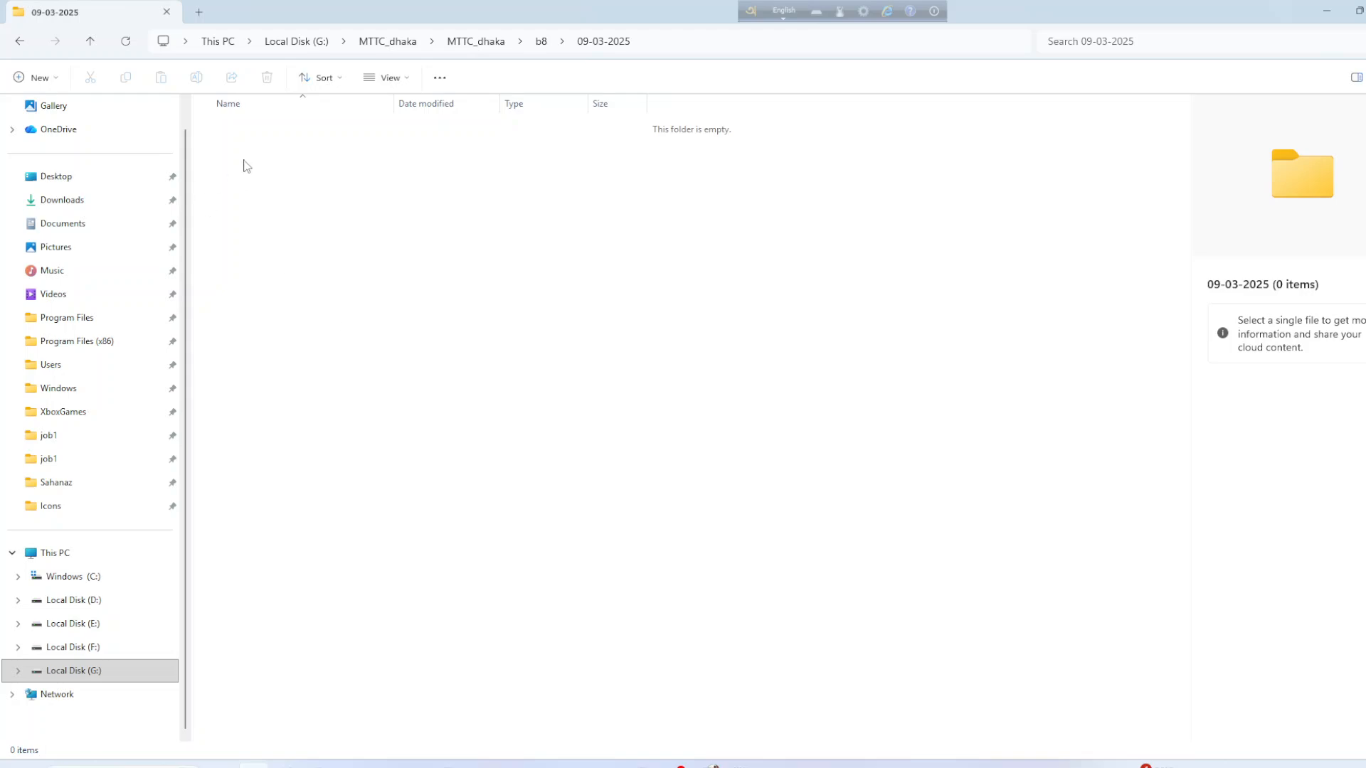
Create a folder named job1 inside 09-03-2025 and open it.
right_click(246, 166)
mouse_move(288, 276)
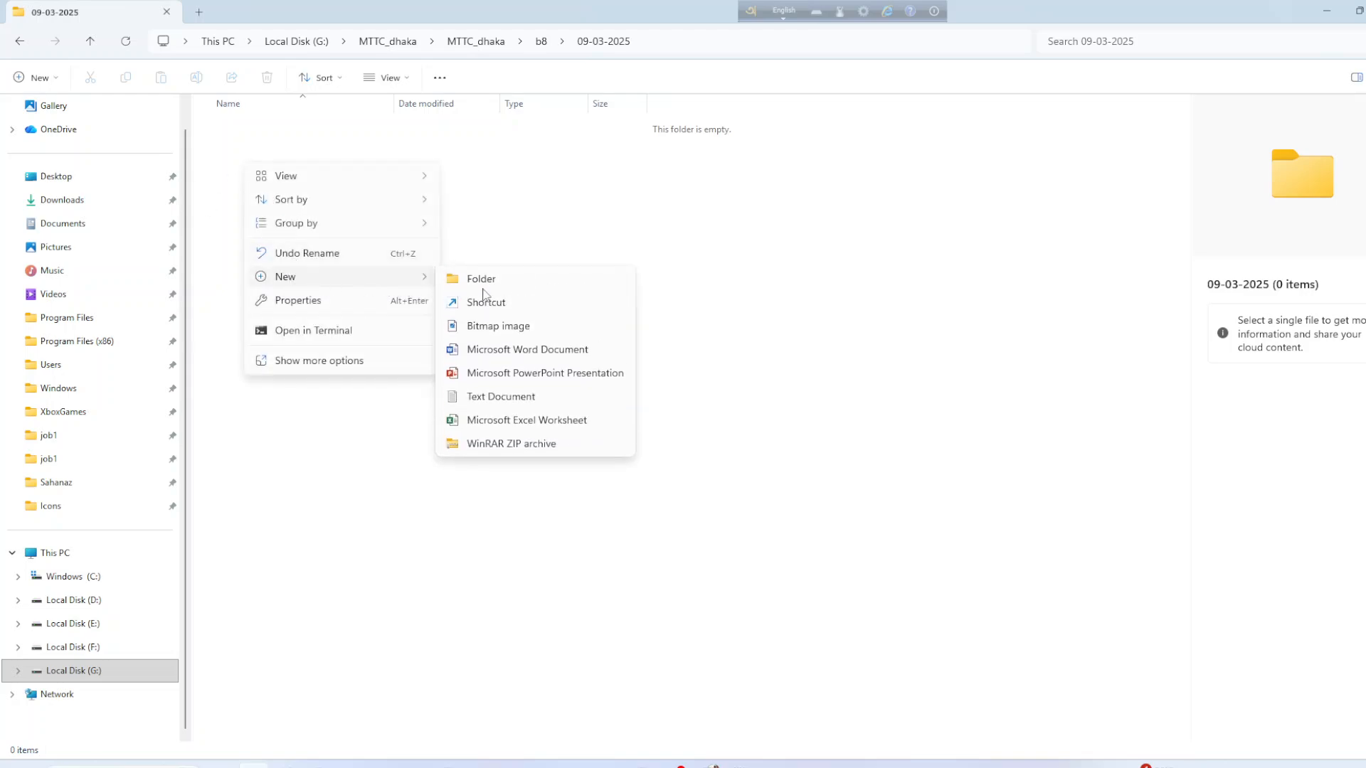
click(483, 282)
text(job1)
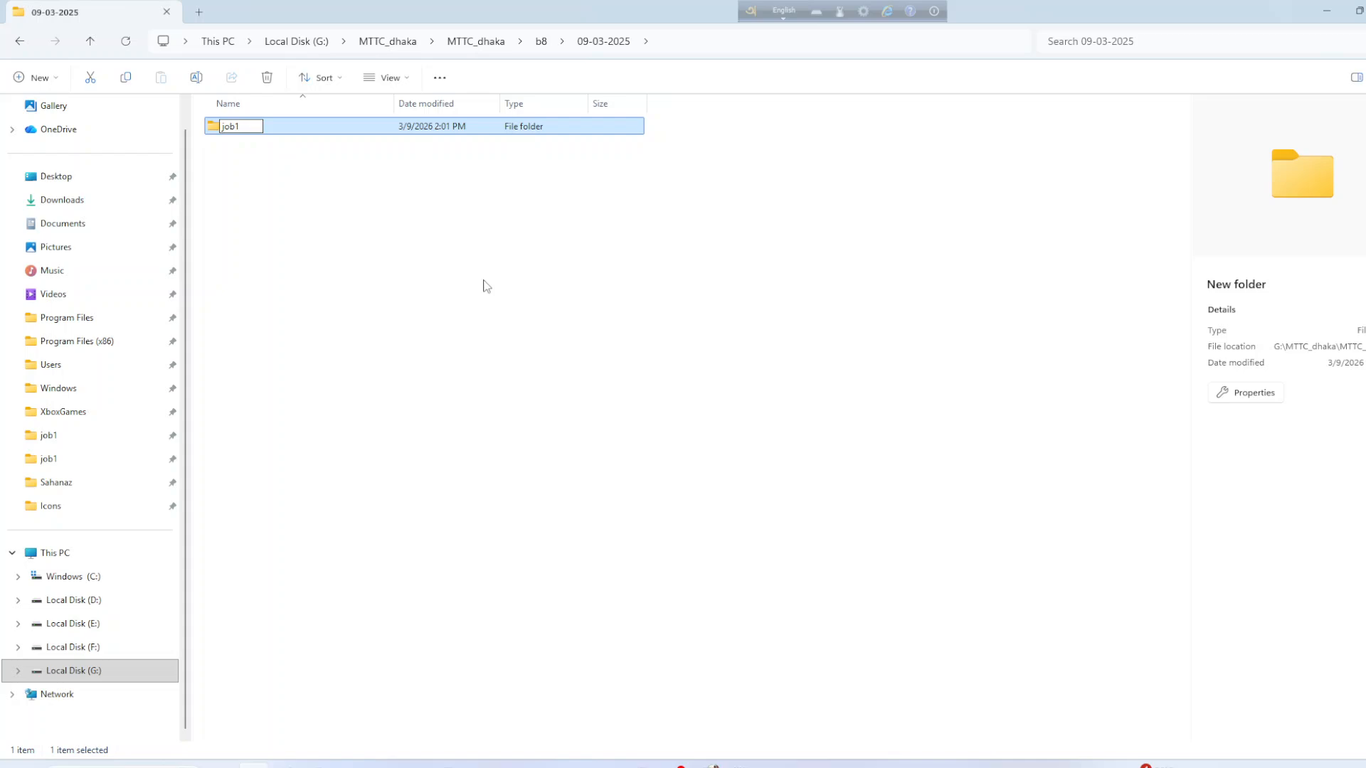
key(Return)
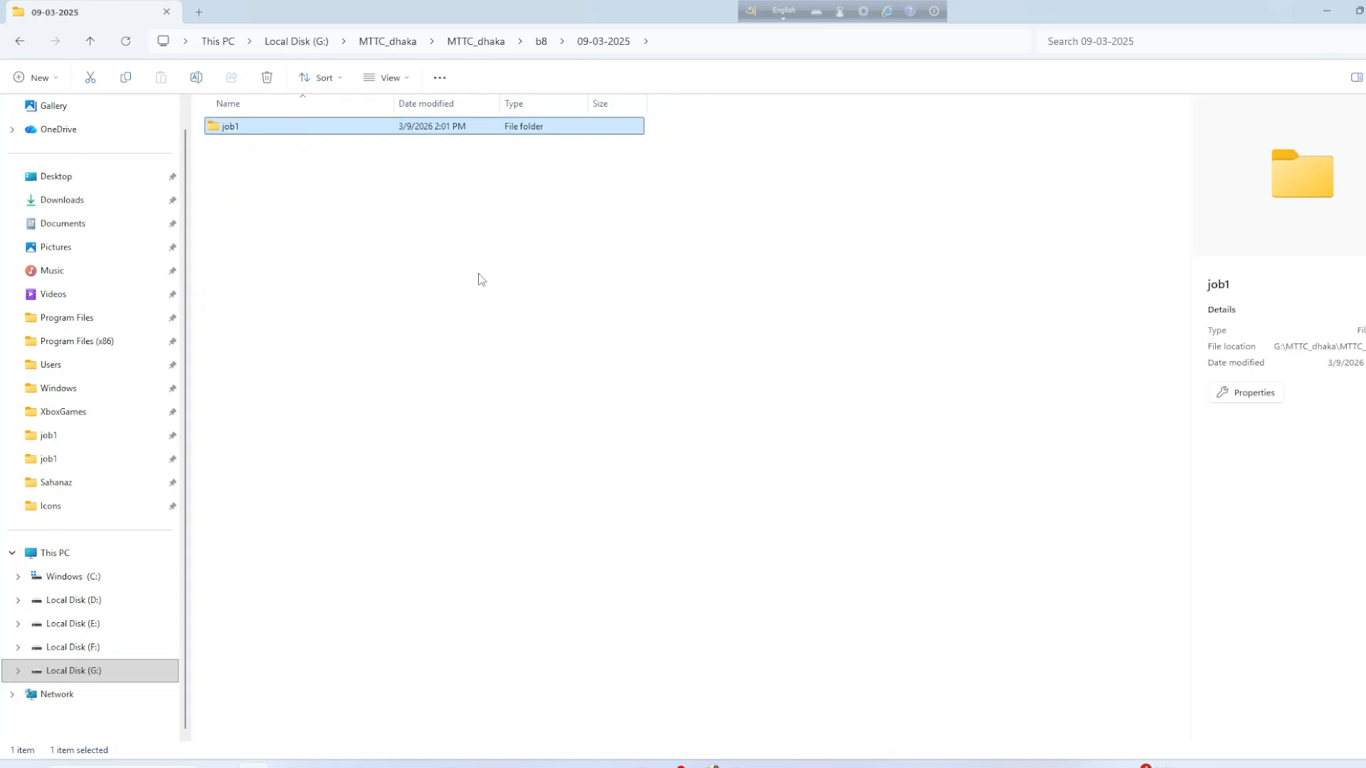
double_click(278, 128)
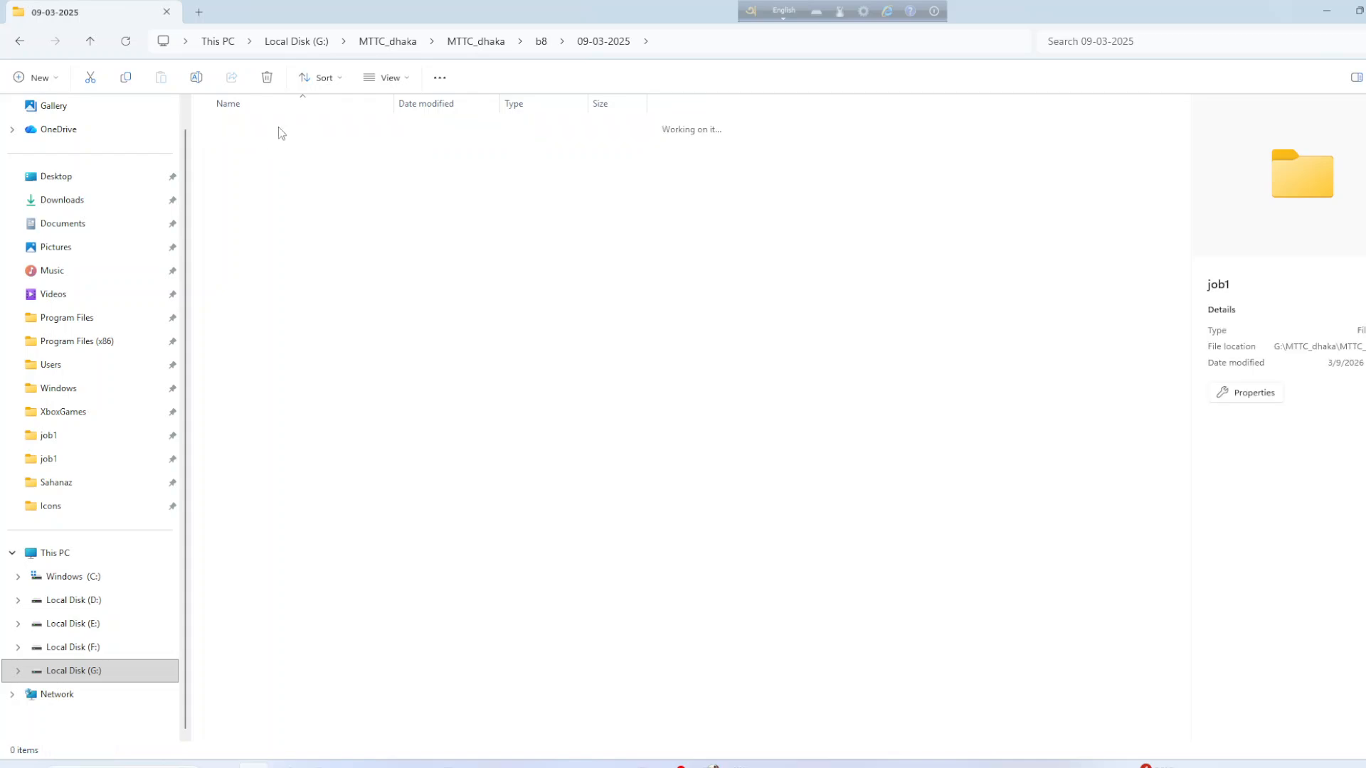
Create a new Word document named job1.docx in job1 and open it in Word.
right_click(262, 175)
mouse_move(329, 298)
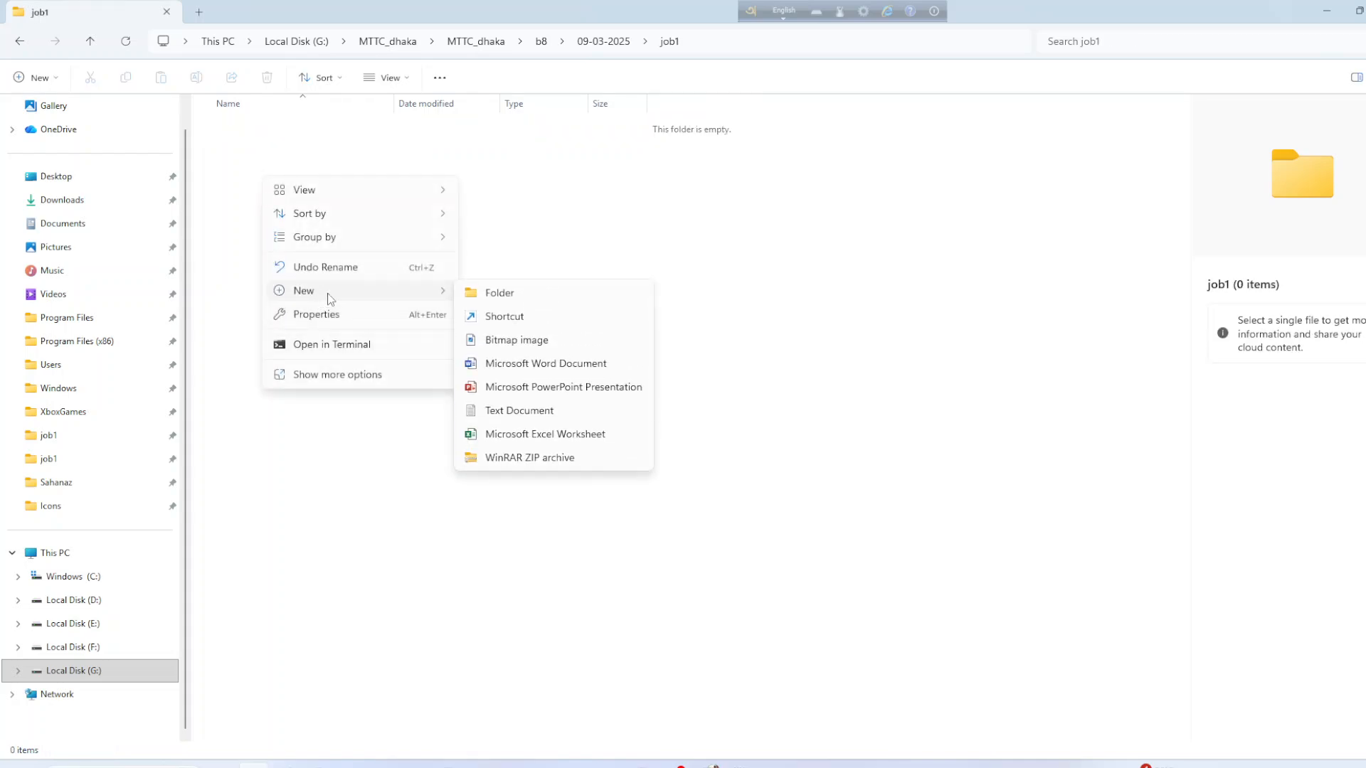
click(519, 364)
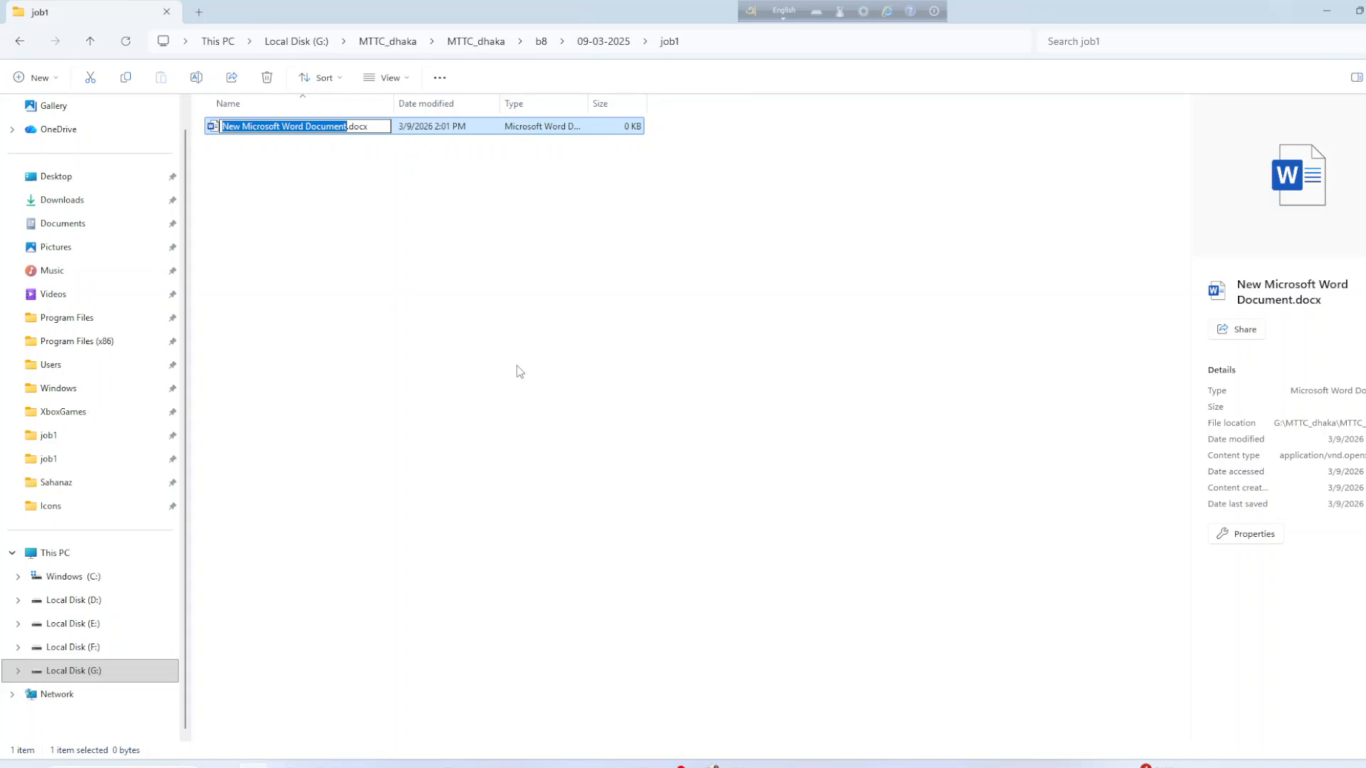
text(job1)
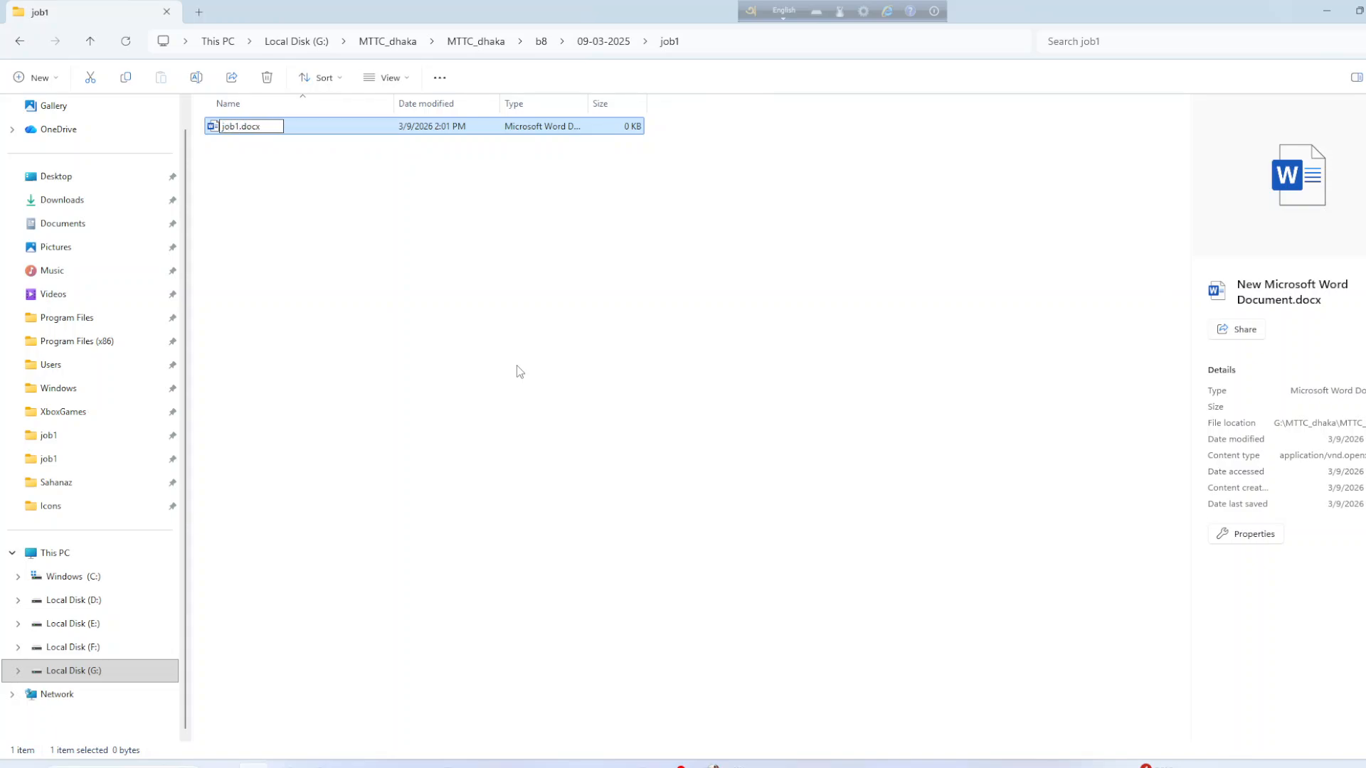
key(Return)
click(212, 165)
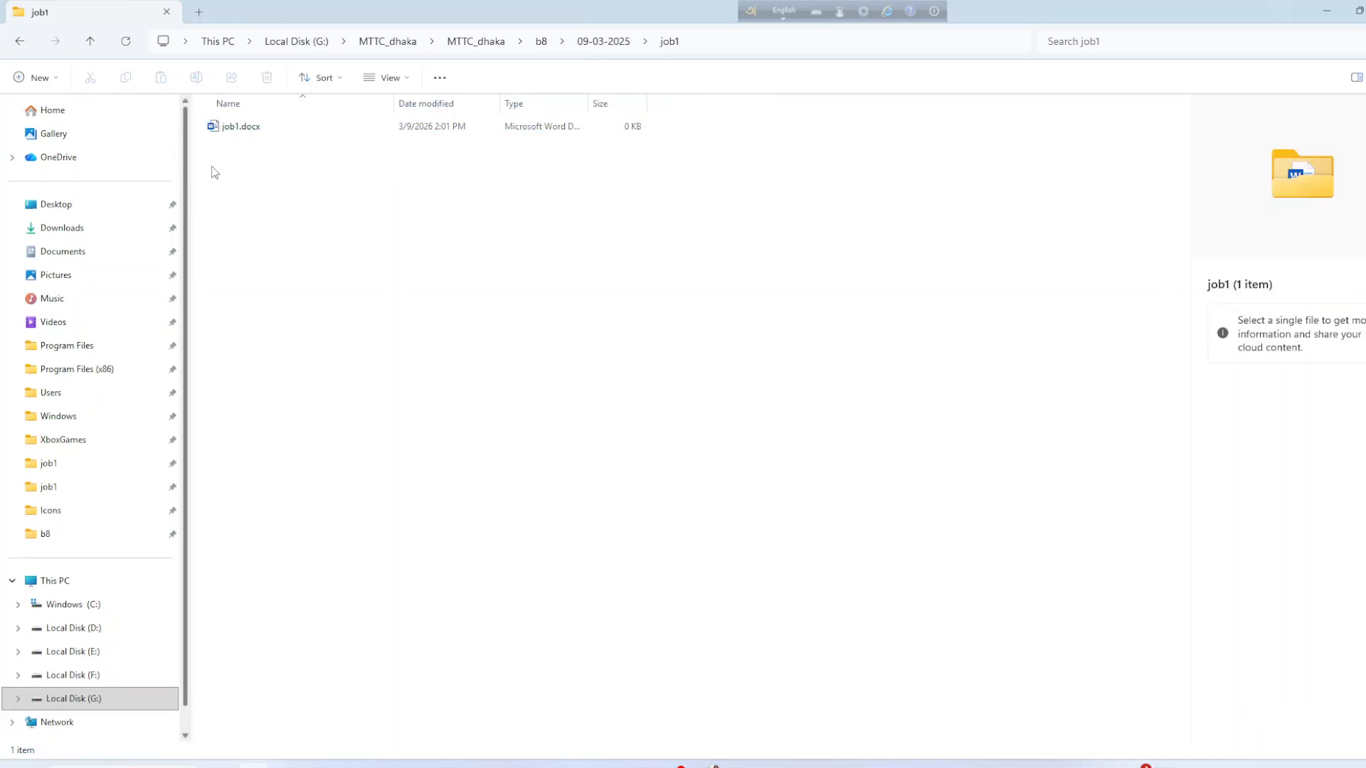
double_click(237, 127)
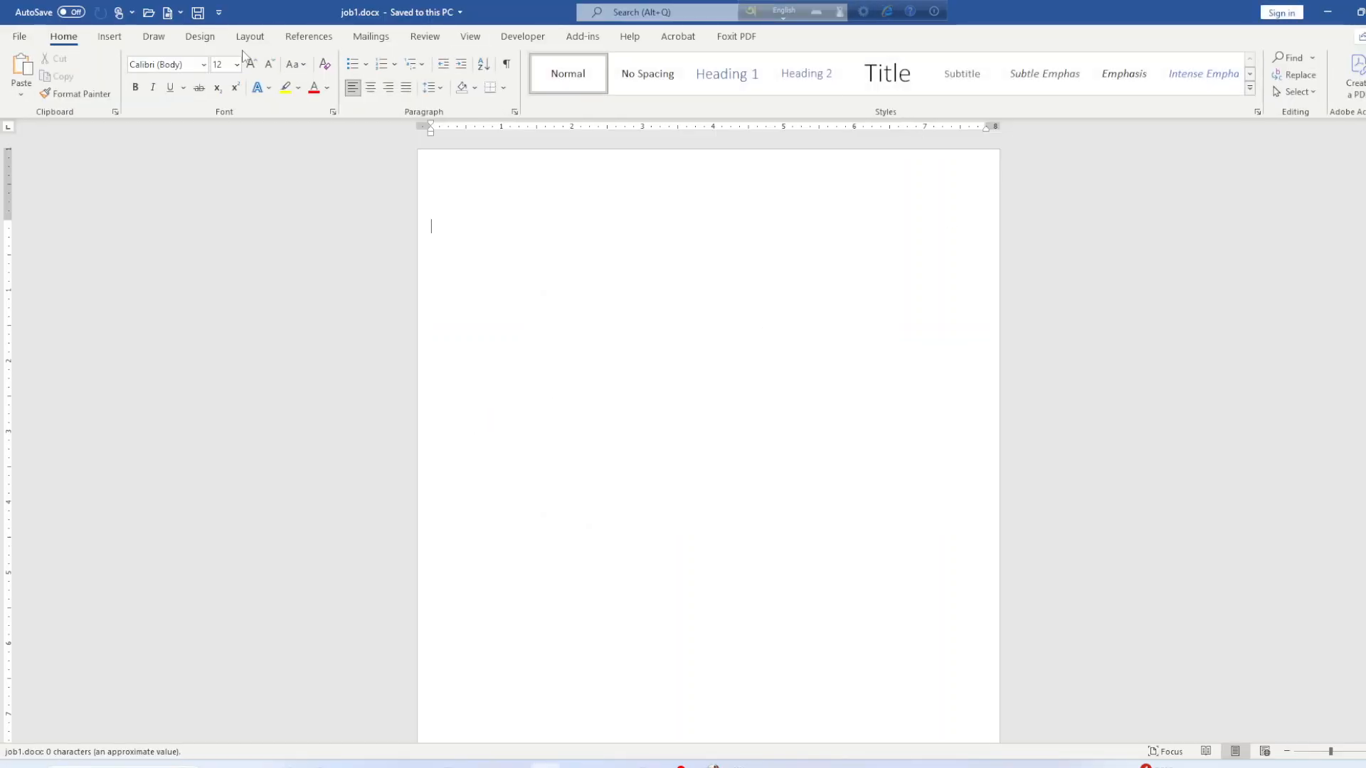
Give job1.docx an A4 portrait page with Normal 1-inch margins, then return to Acrobat.
click(253, 36)
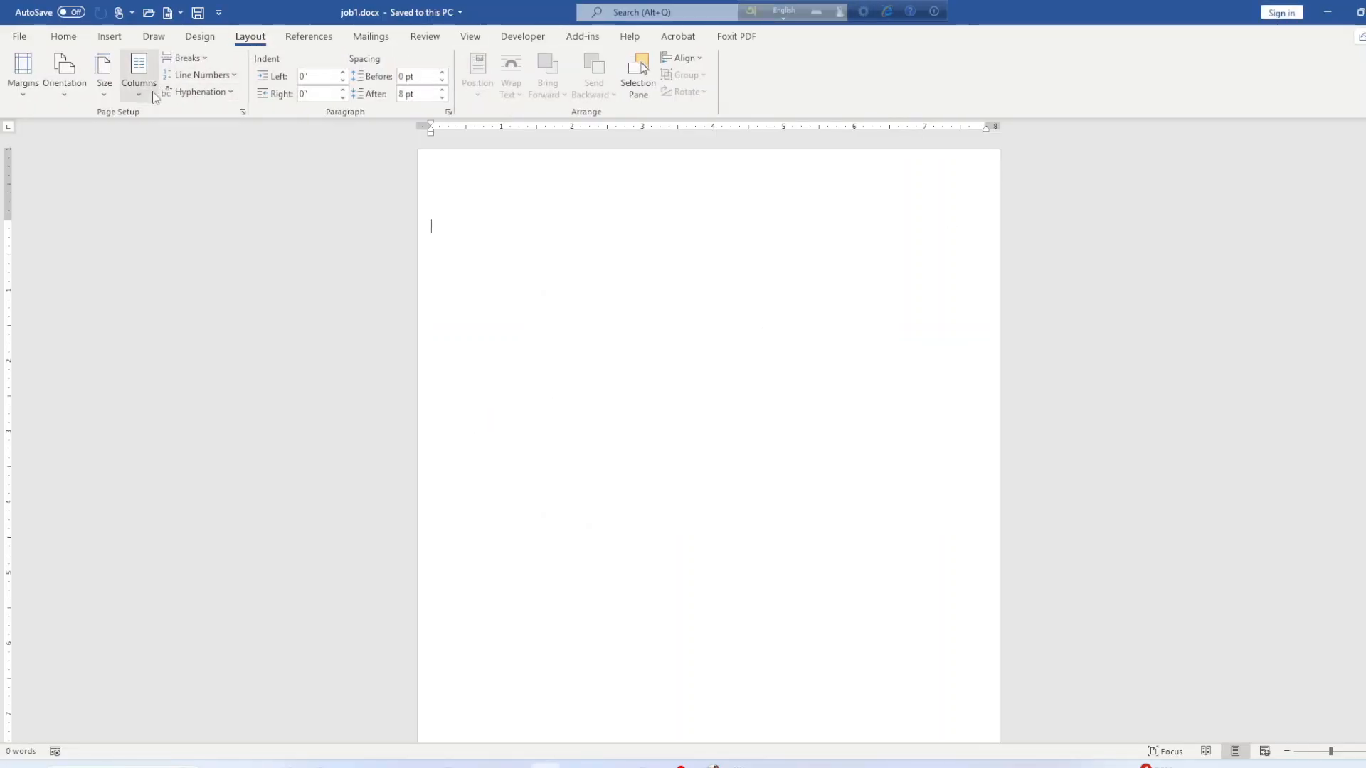
click(103, 77)
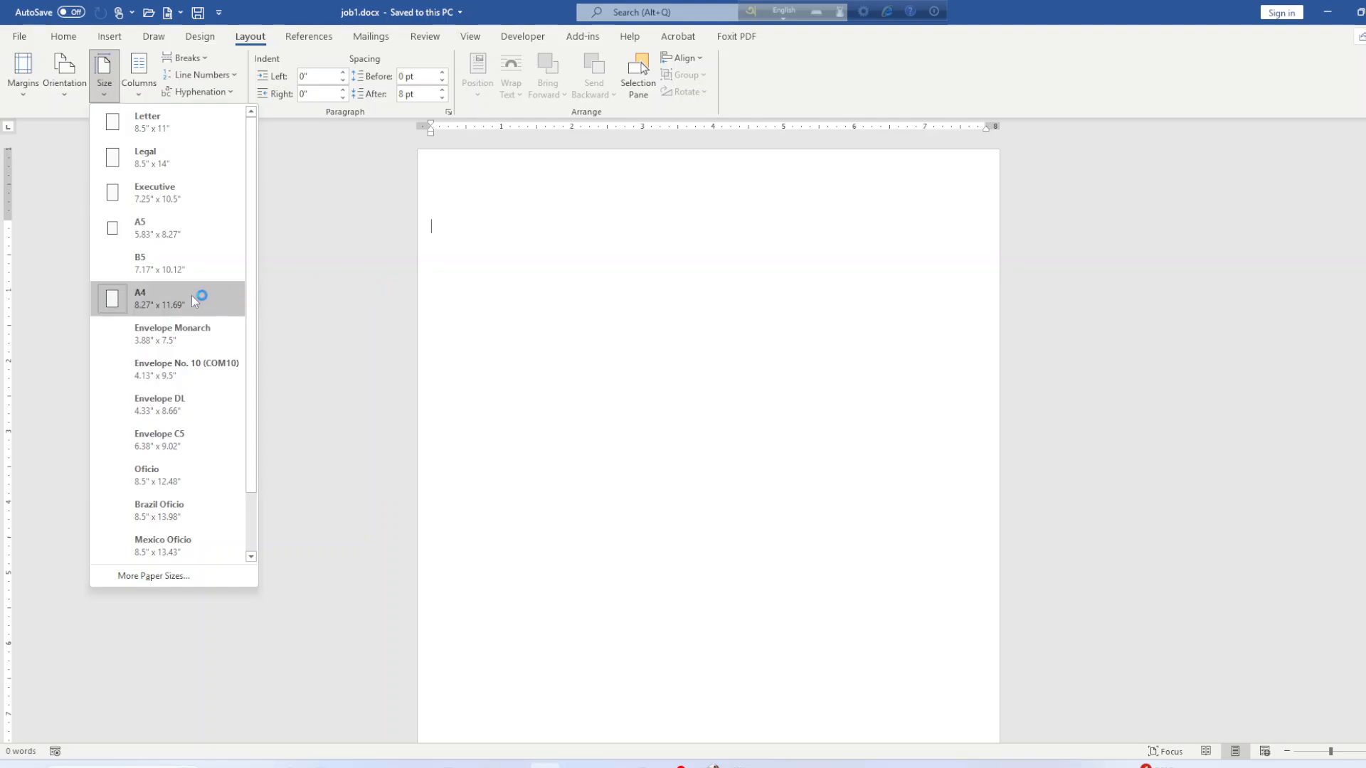
click(157, 299)
click(71, 84)
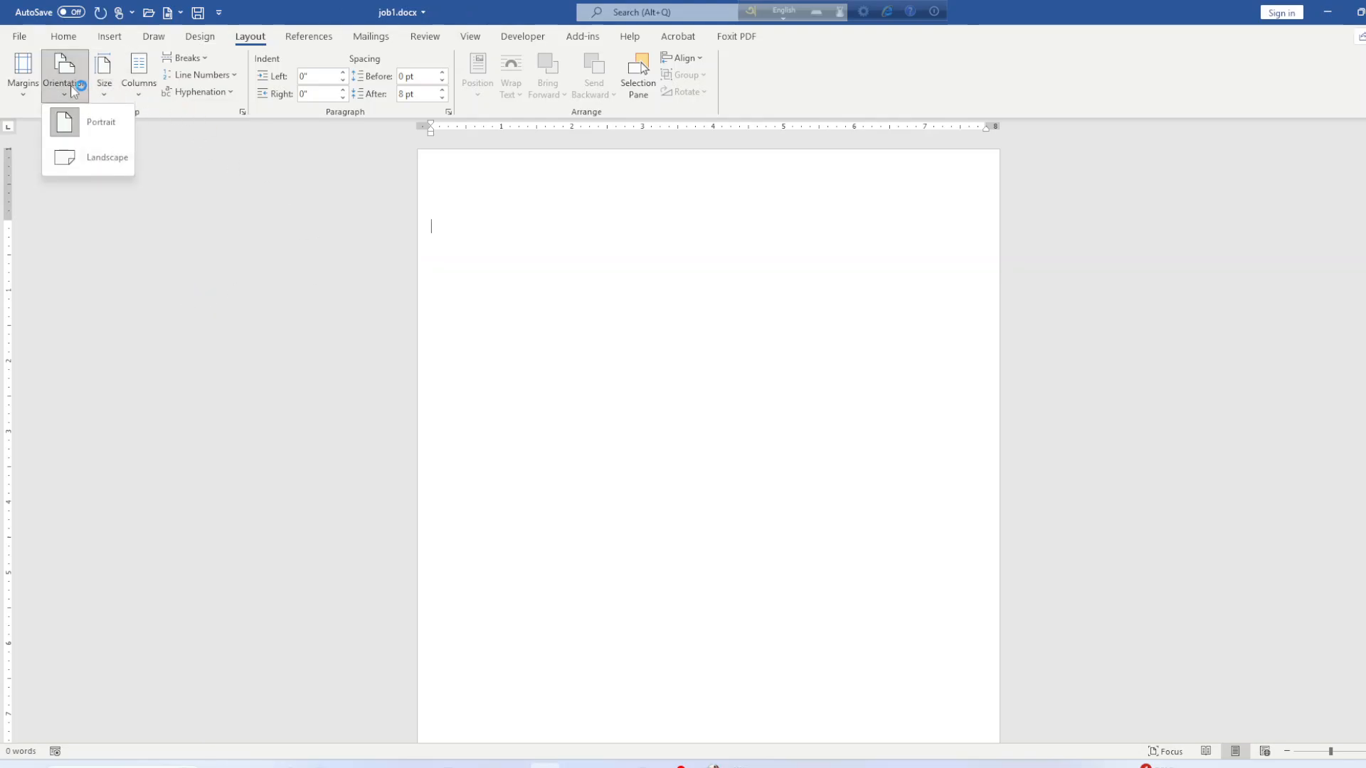
click(99, 129)
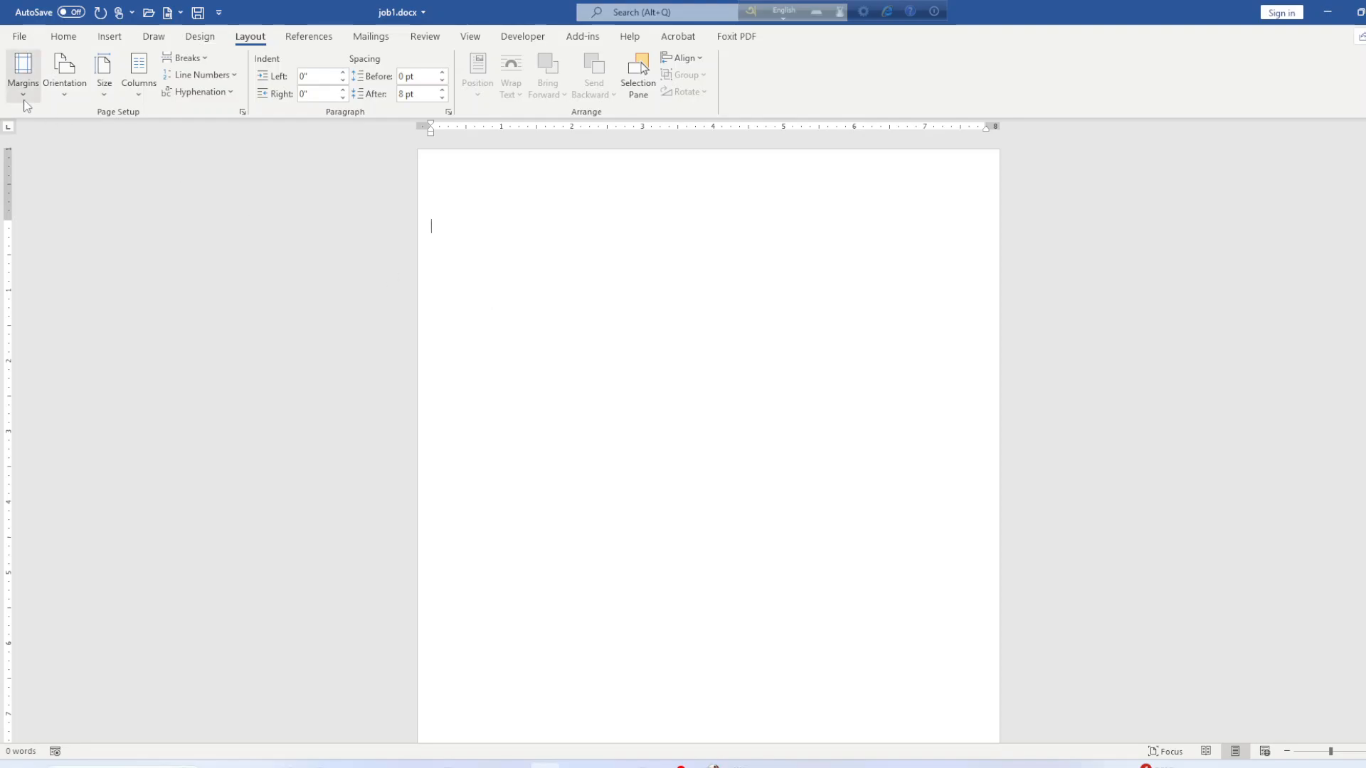
click(22, 71)
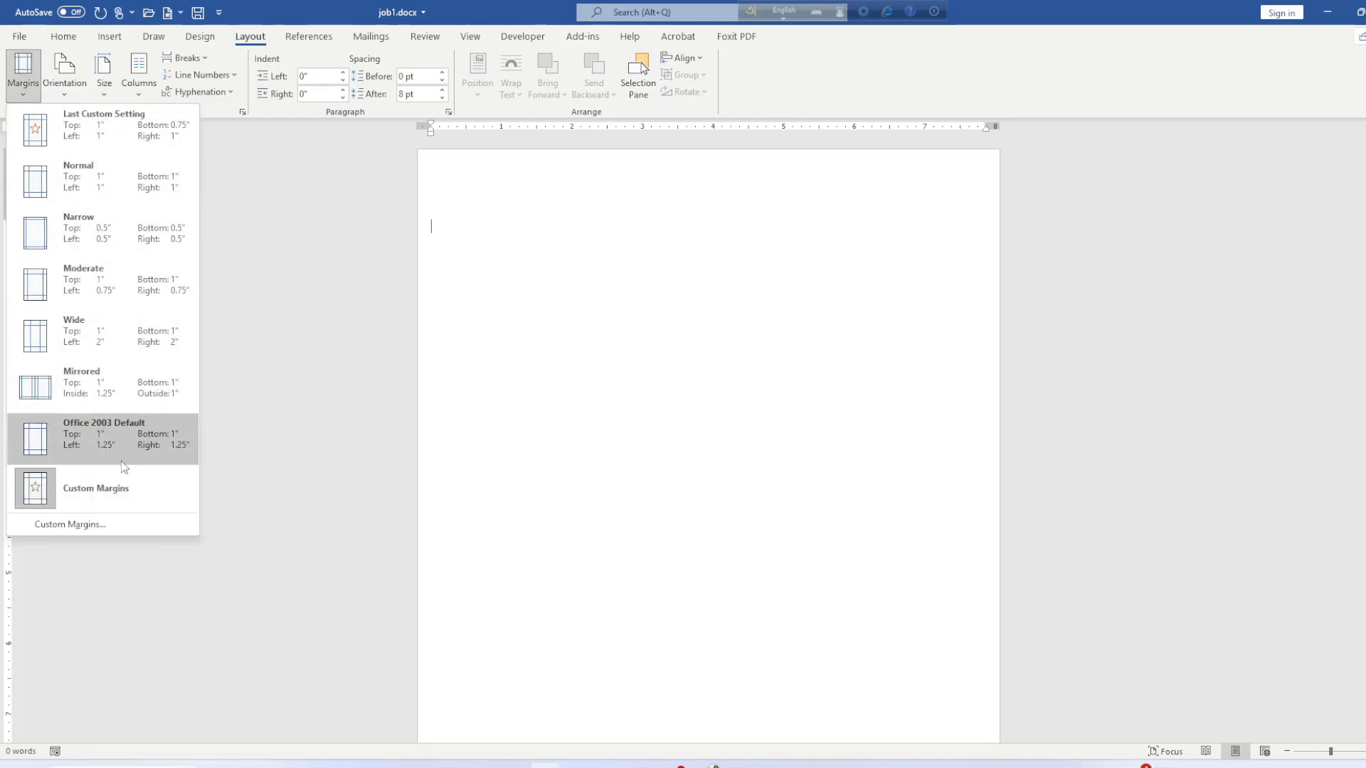
click(114, 213)
click(23, 79)
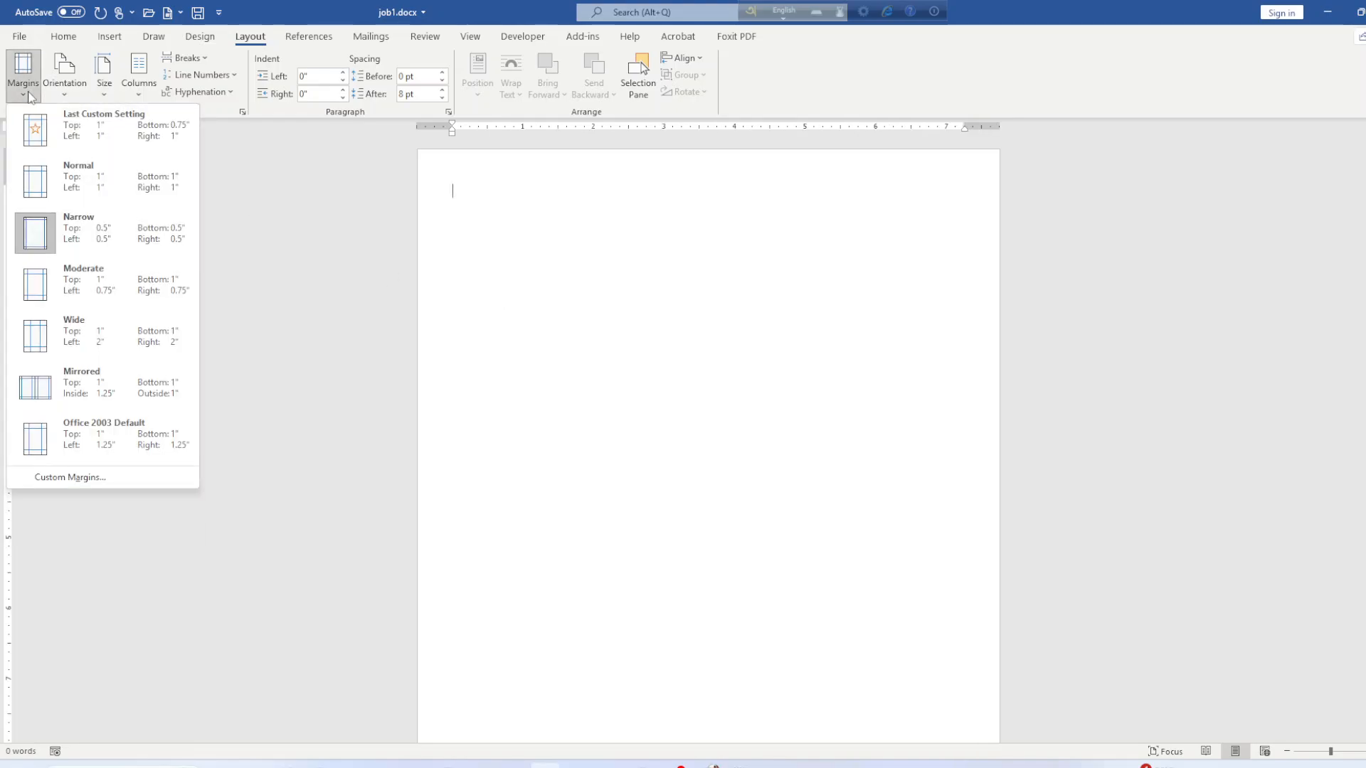
click(78, 171)
key(alt+Tab)
Scroll through the sample résumé and job conditions in word_combined.pdf, then return to job1.docx.
scroll(498, 448, up, 2)
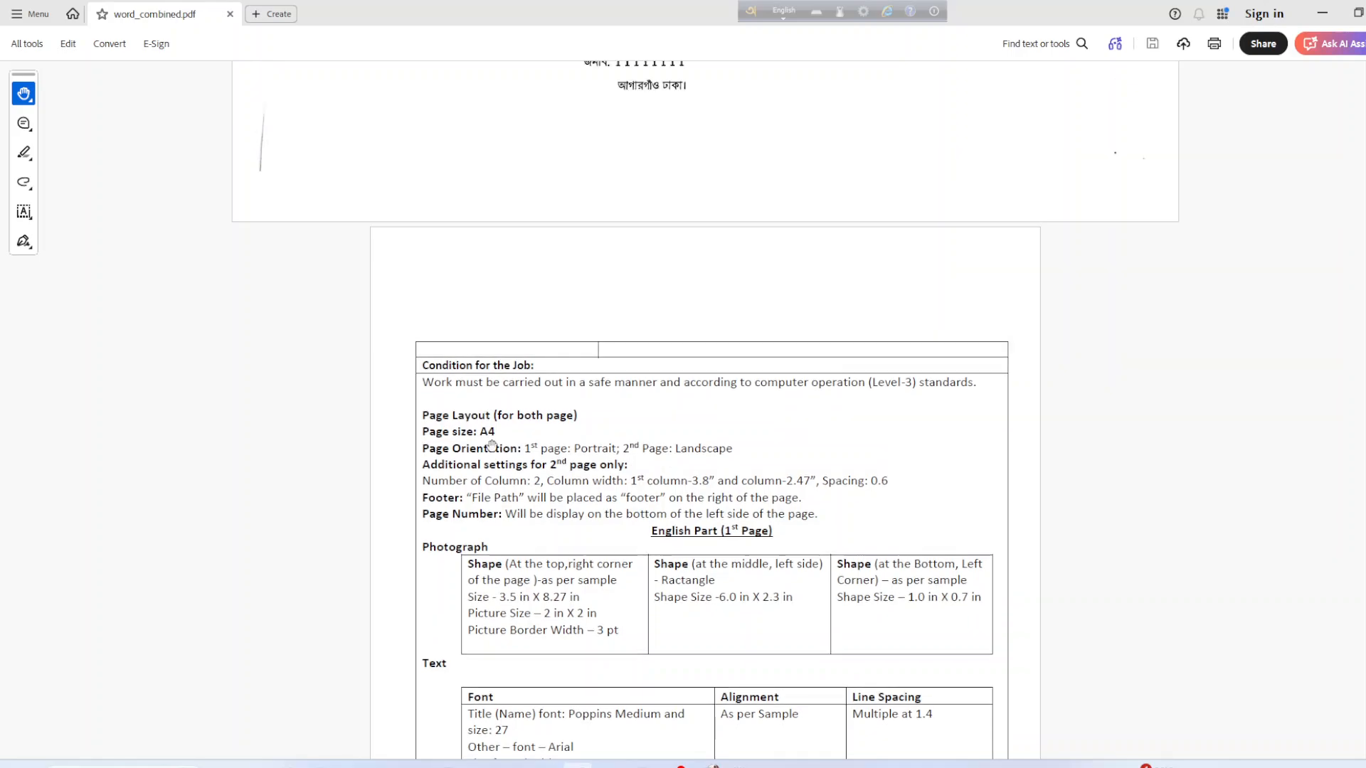
scroll(740, 694, down, 12)
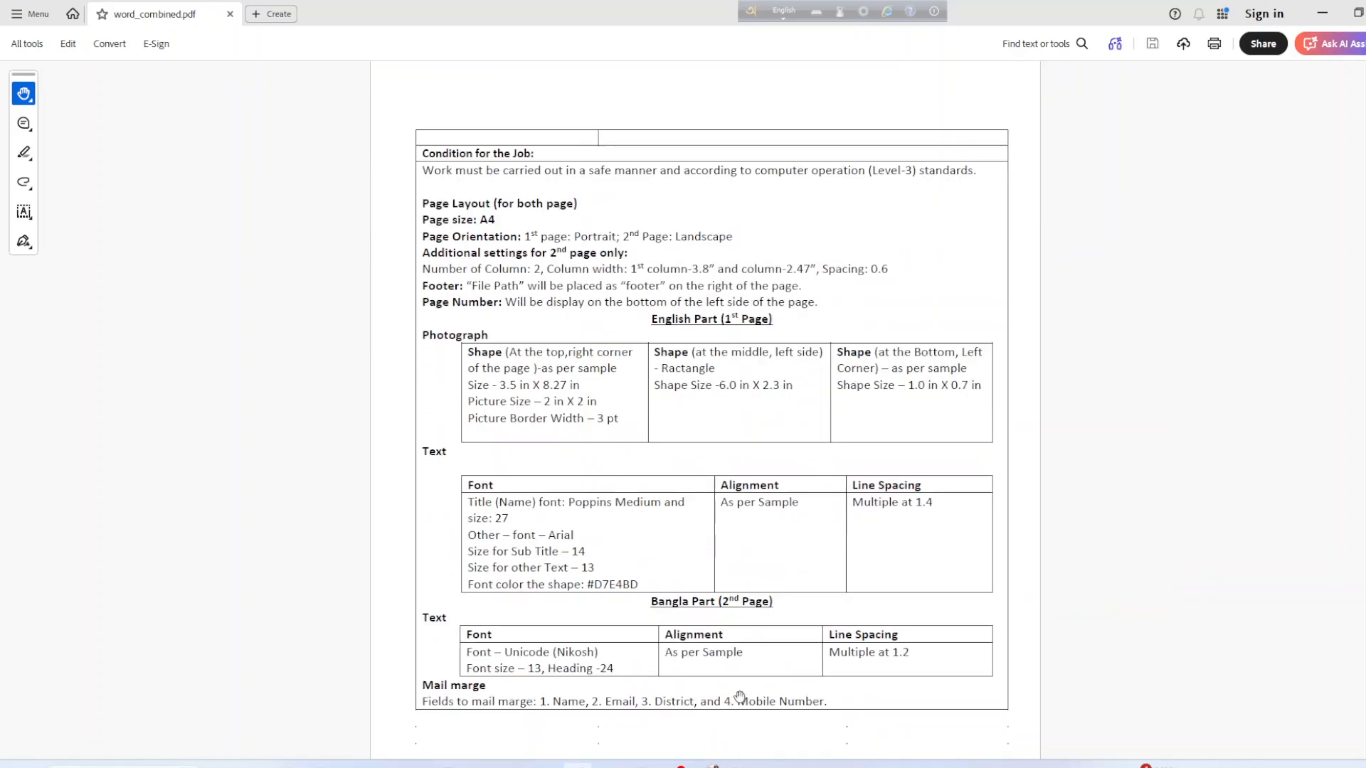
scroll(740, 705, down, 10)
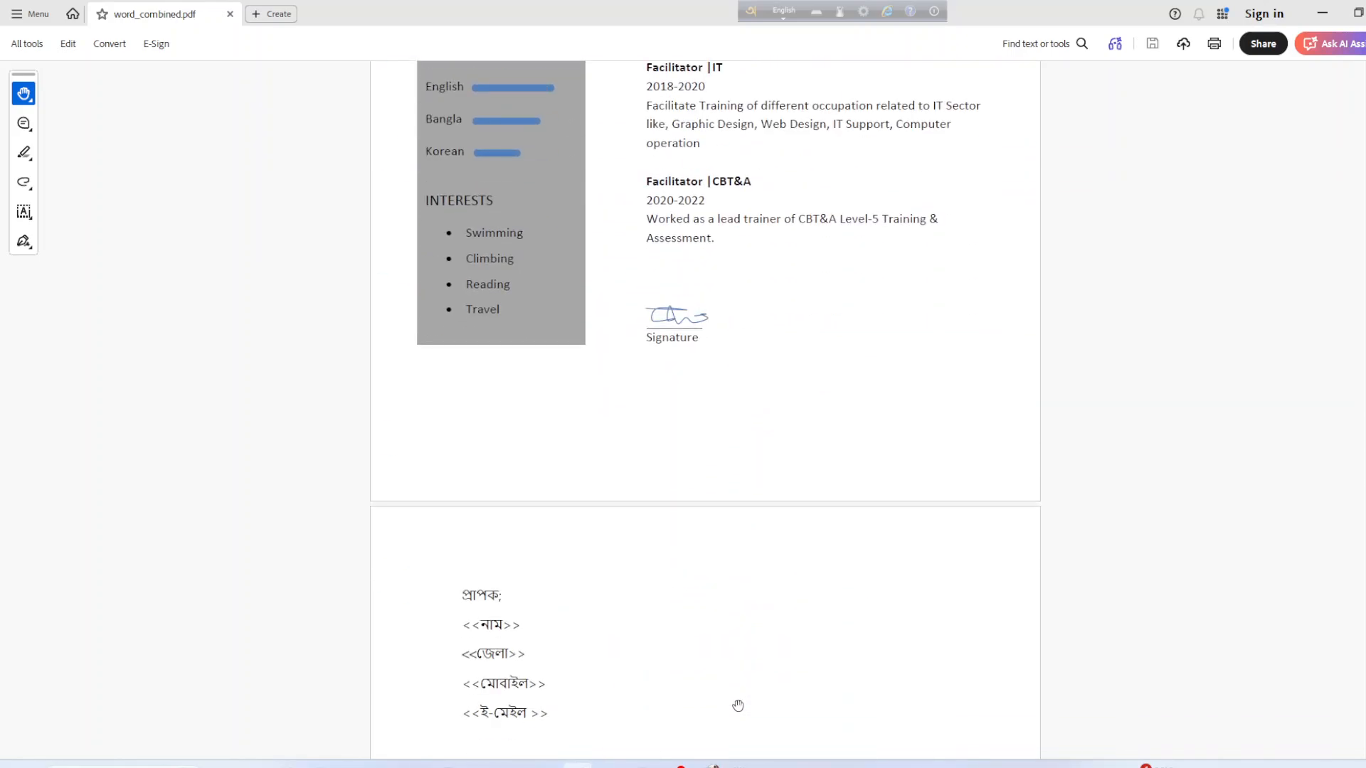
scroll(713, 656, up, 20)
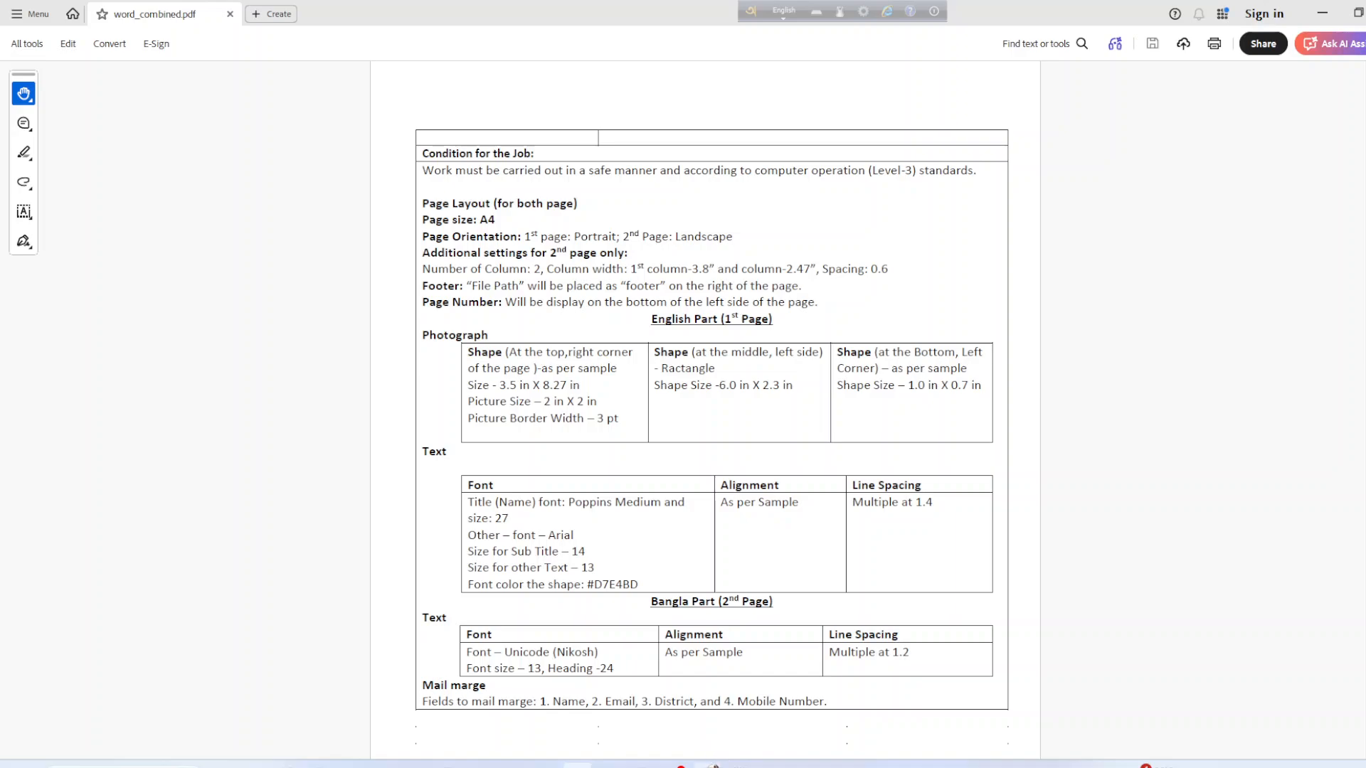
mouse_move(714, 766)
click(544, 765)
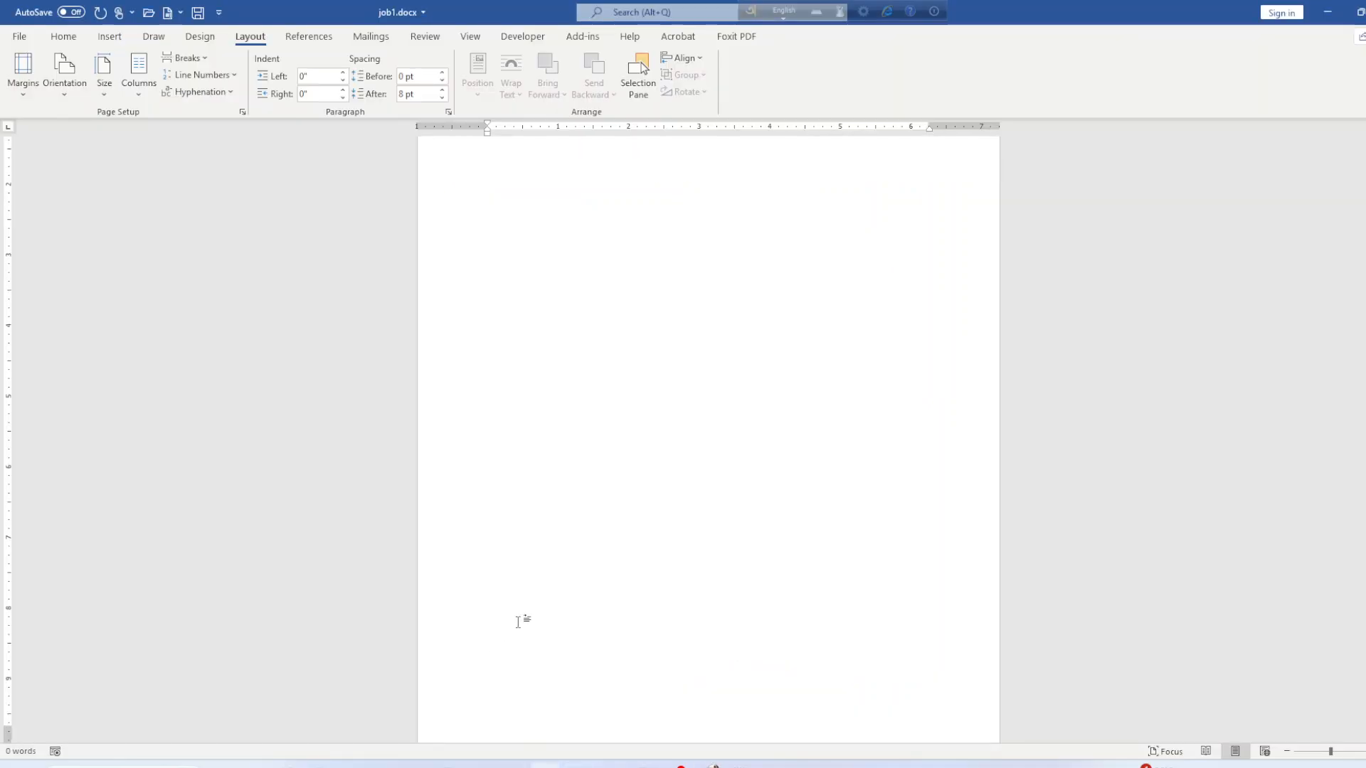
Insert a break to start a second page and save job1.docx.
click(185, 57)
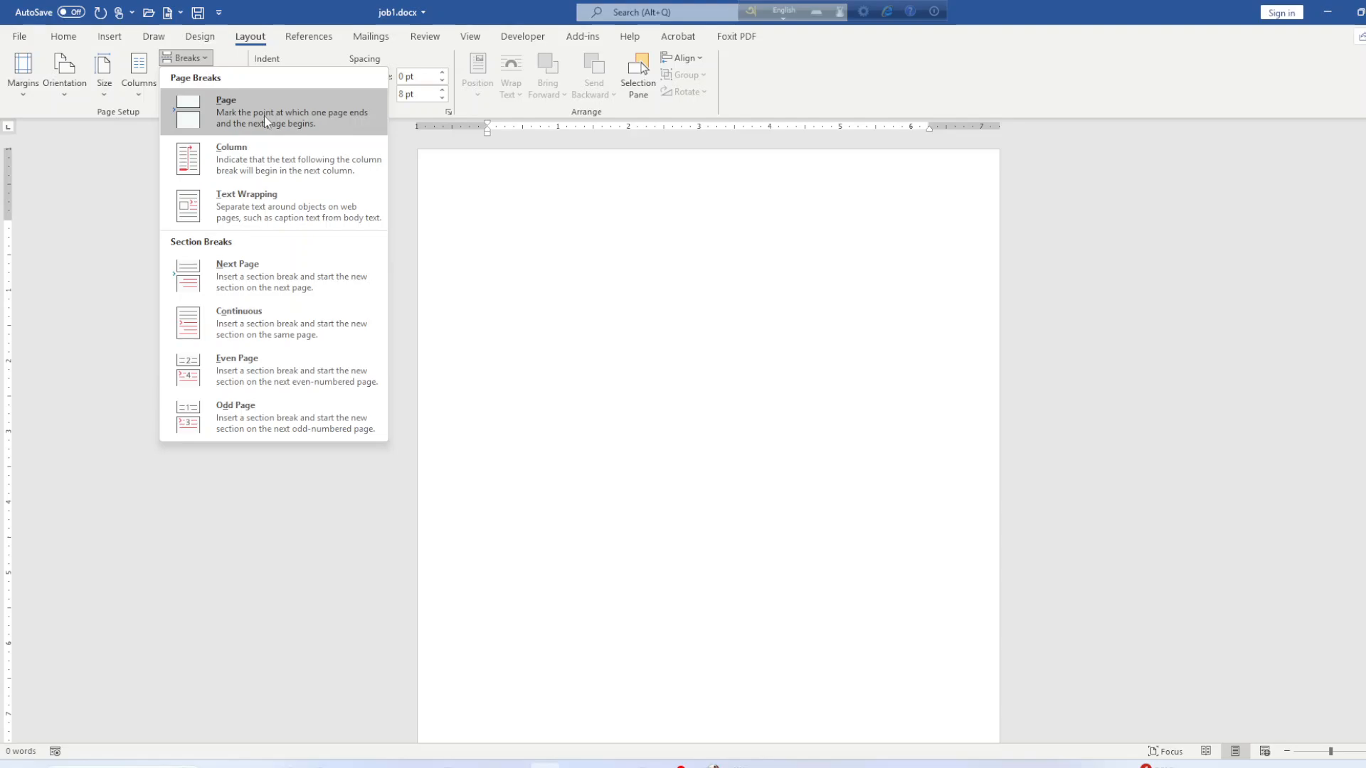
click(244, 274)
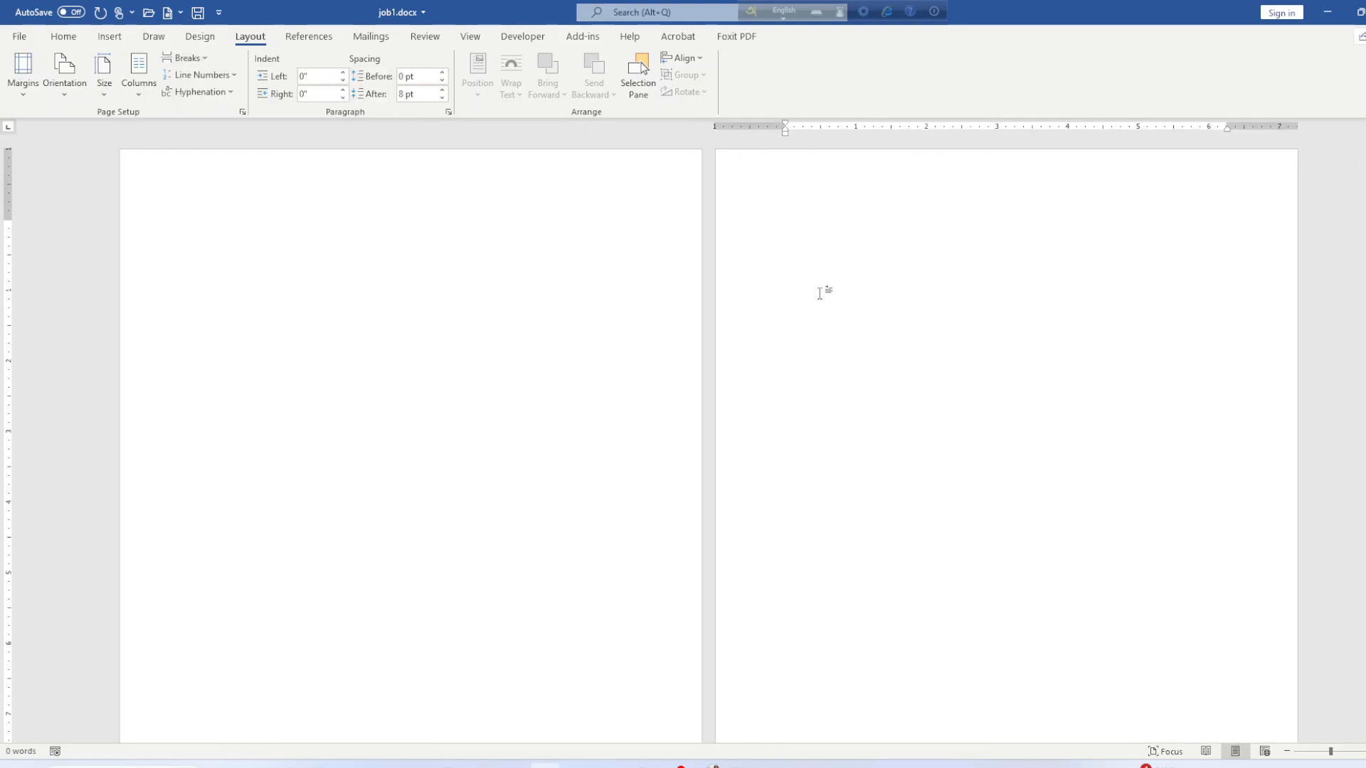
key(ctrl+s)
Turn the second page to landscape and save the document.
click(64, 71)
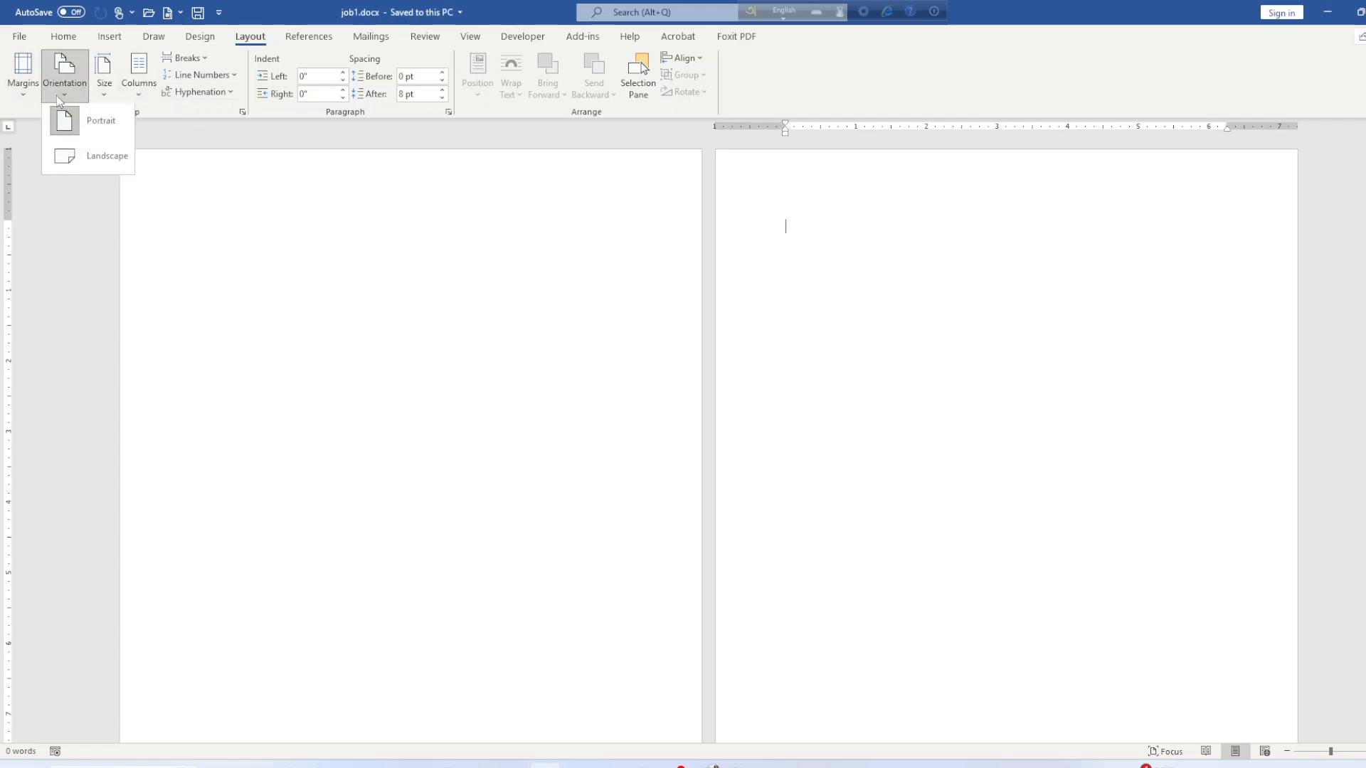
click(79, 153)
scroll(315, 339, down, 5)
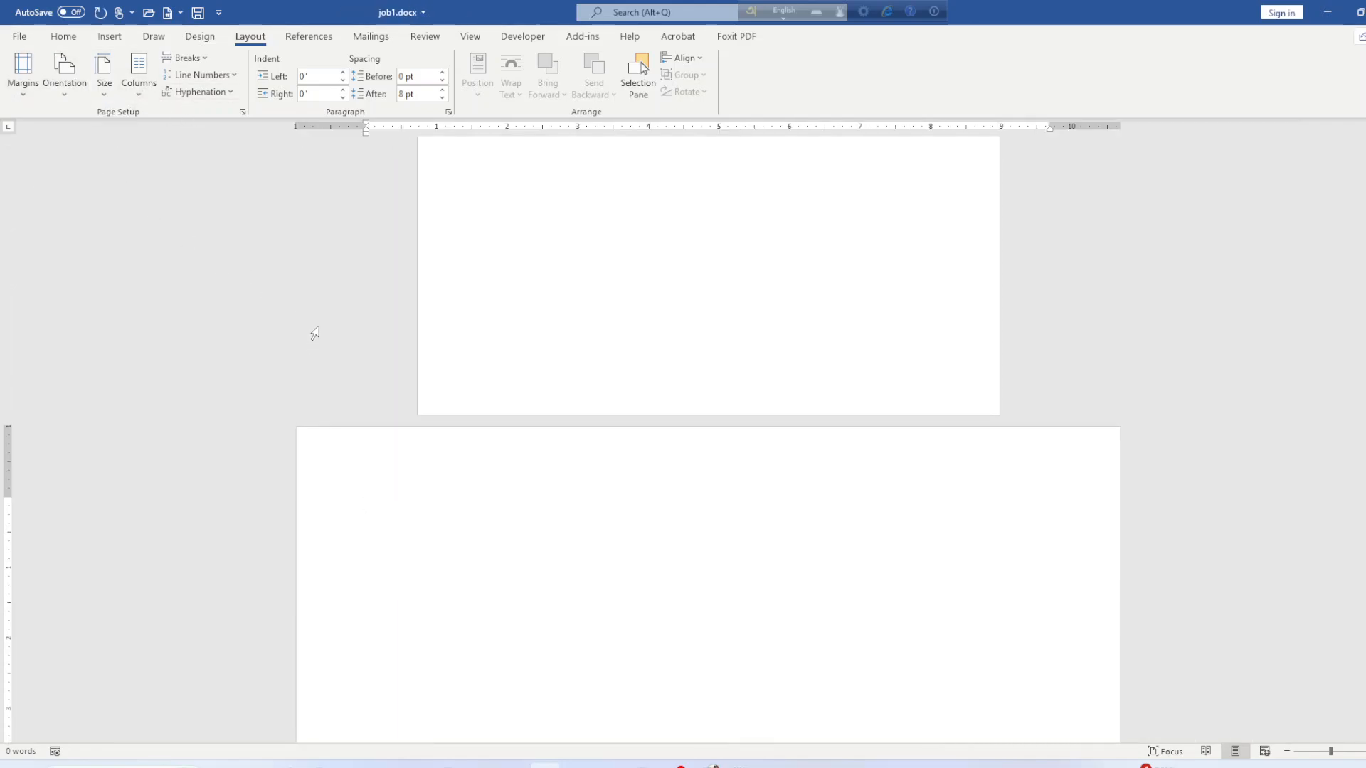
key(ctrl+s)
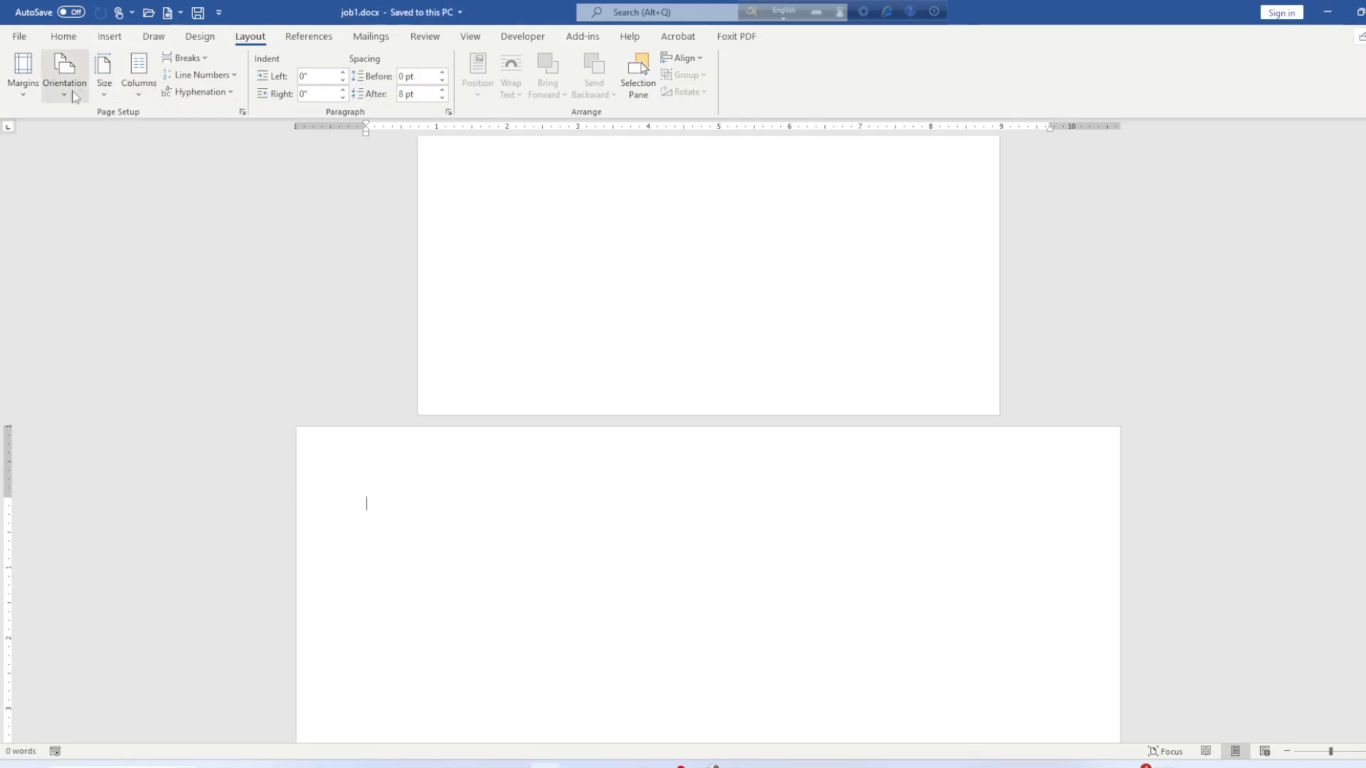
click(74, 97)
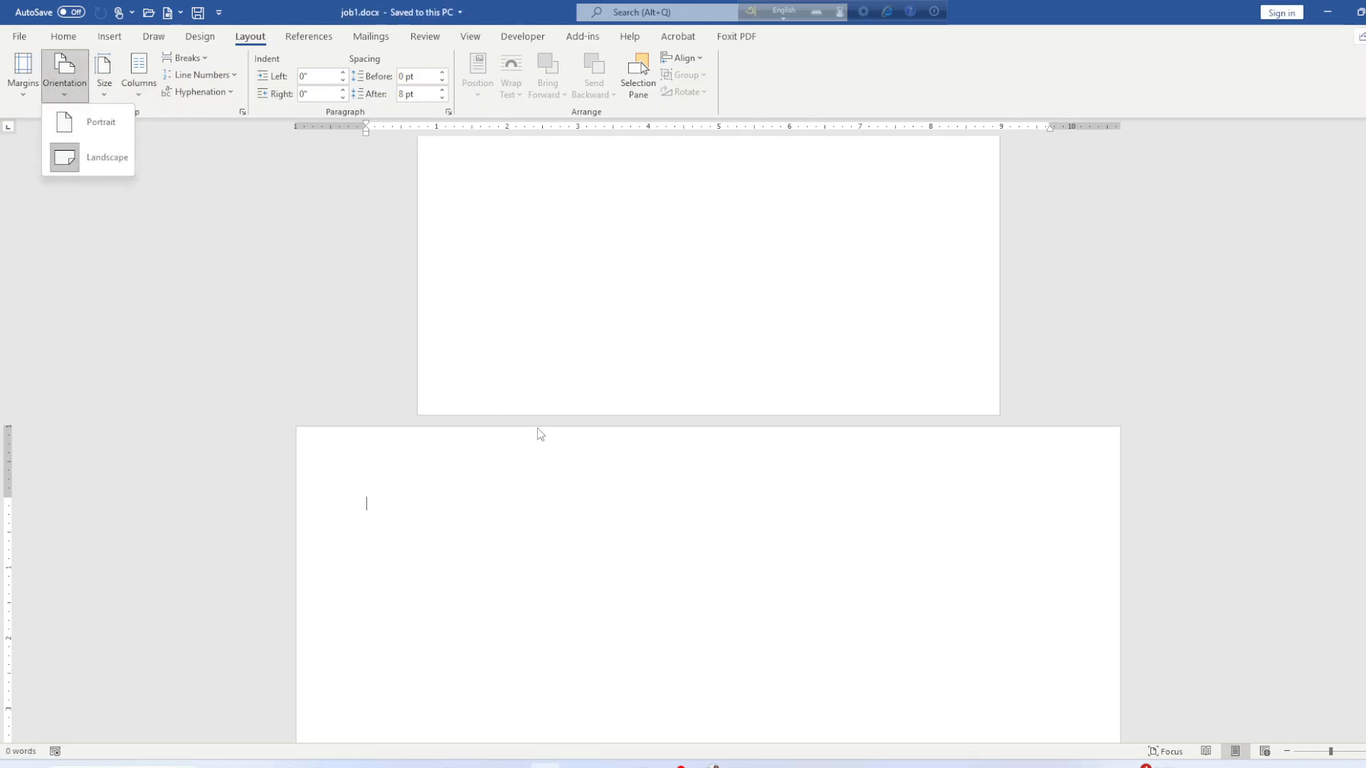
scroll(555, 427, up, 10)
click(608, 348)
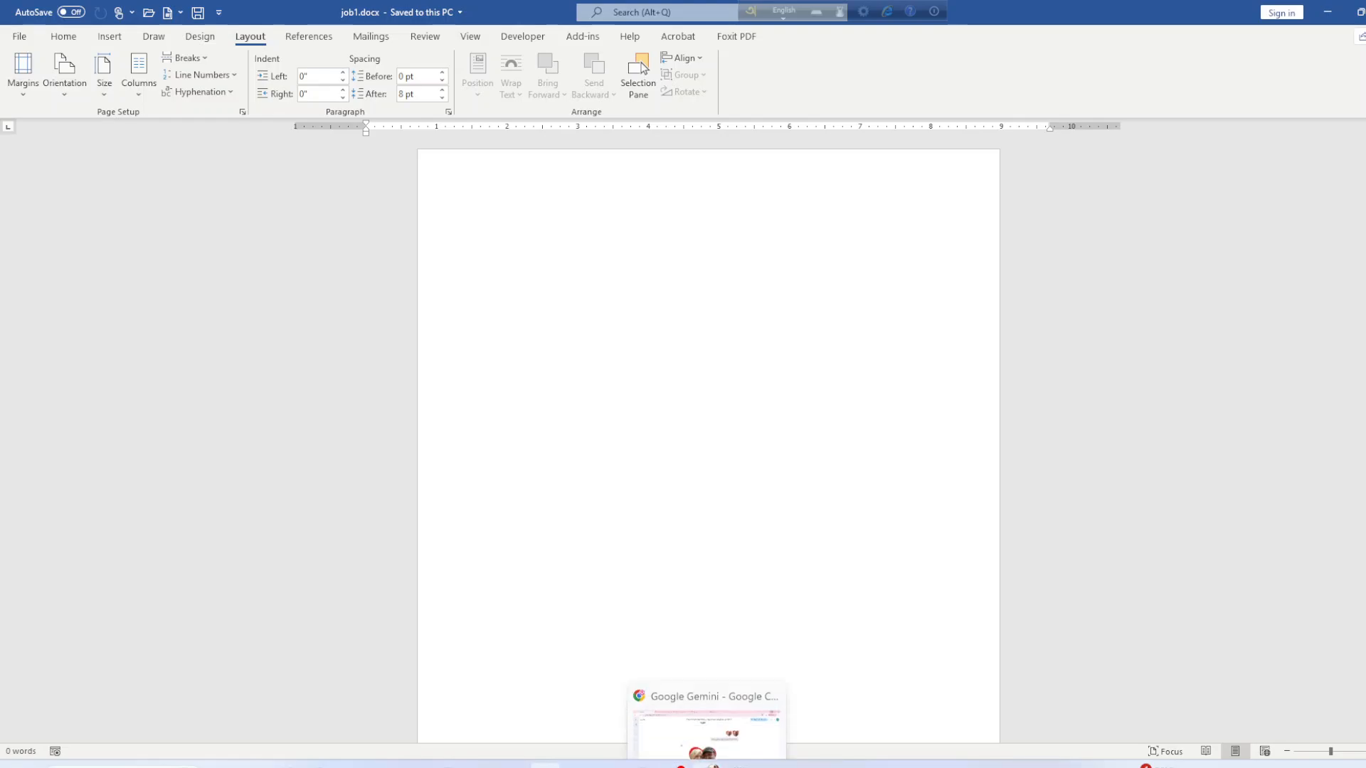
Read through the job requirements and sample résumé in word_combined.pdf, then return to job1.docx.
click(577, 764)
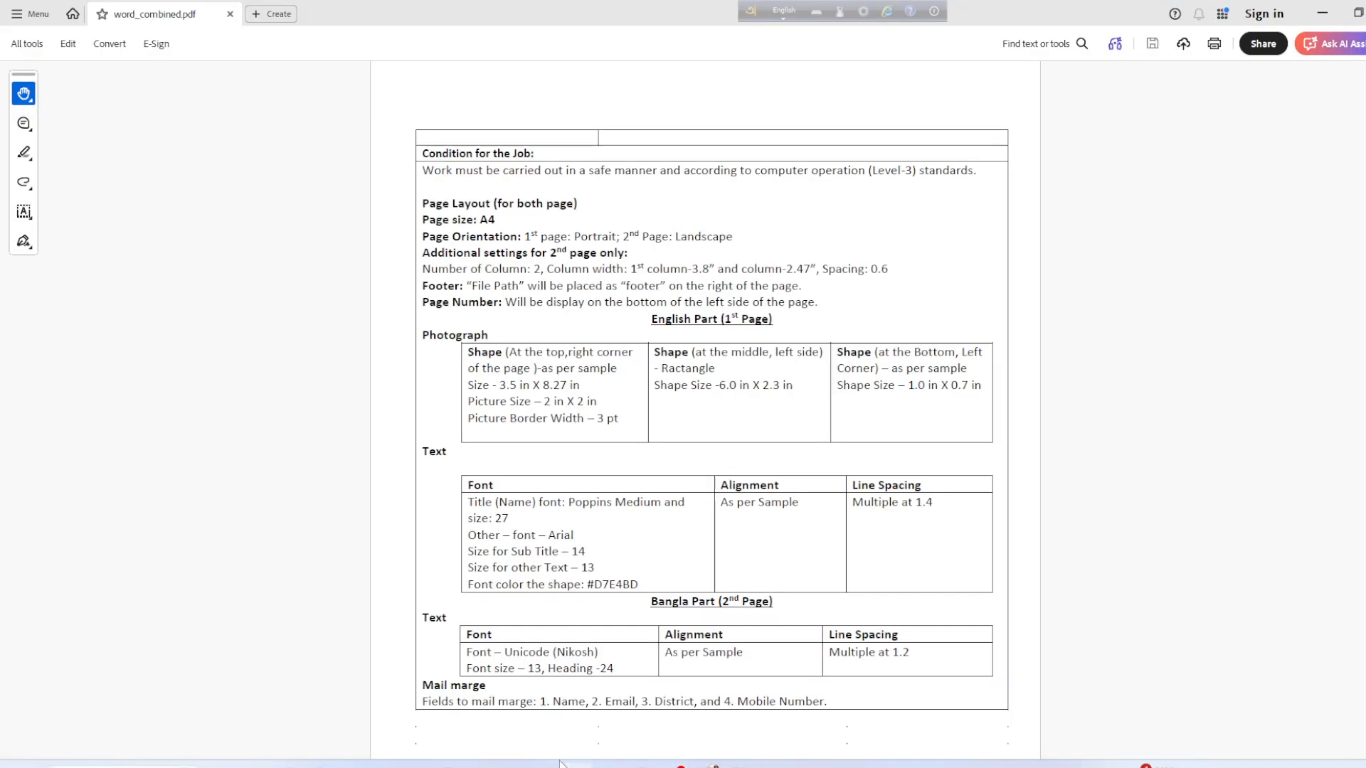
scroll(523, 469, up, 3)
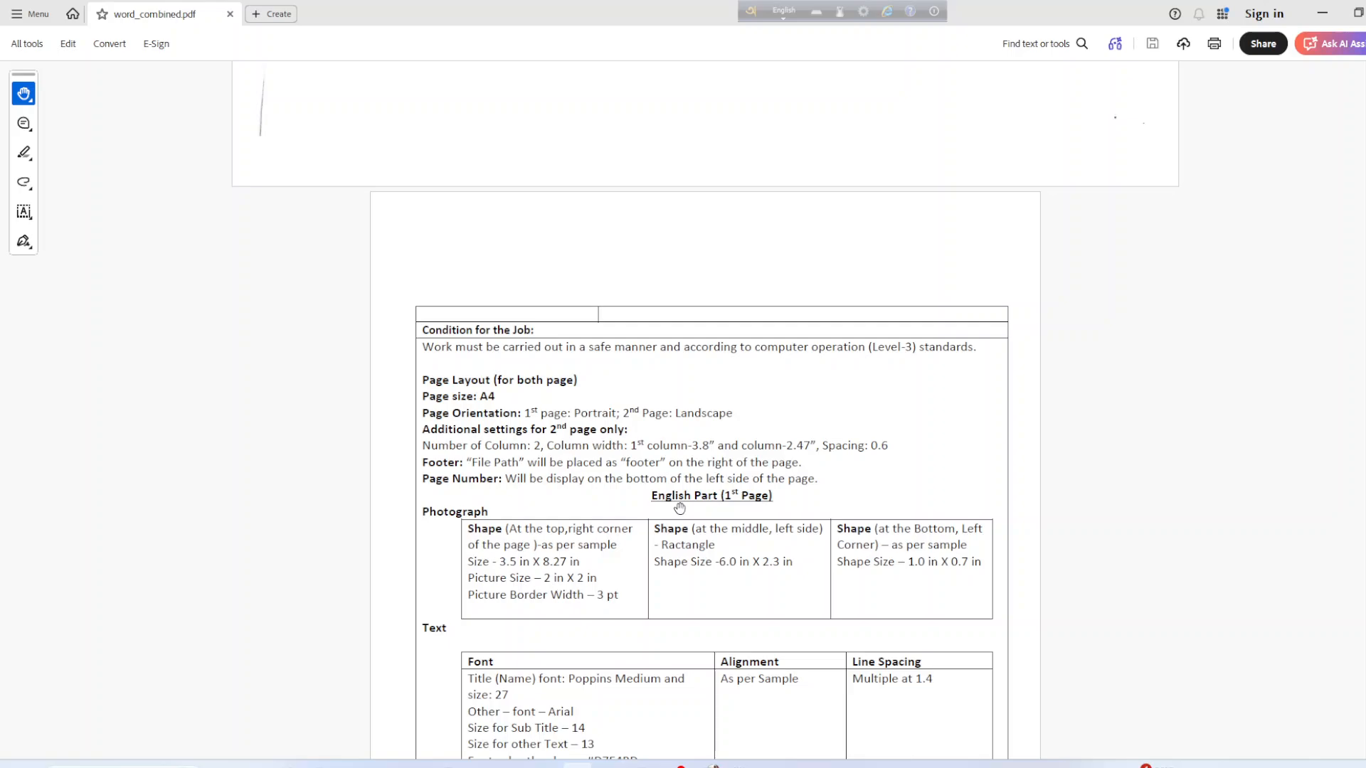
scroll(476, 429, down, 2)
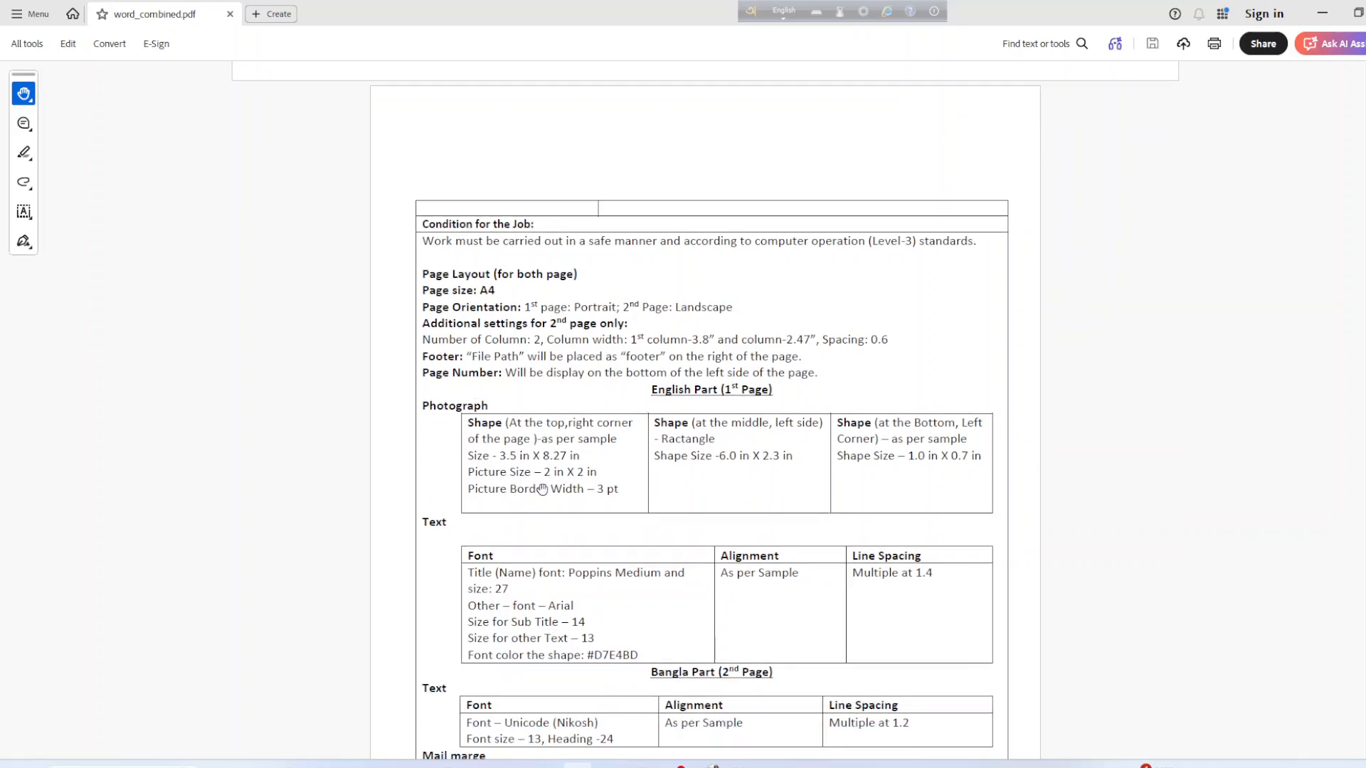
scroll(542, 490, down, 2)
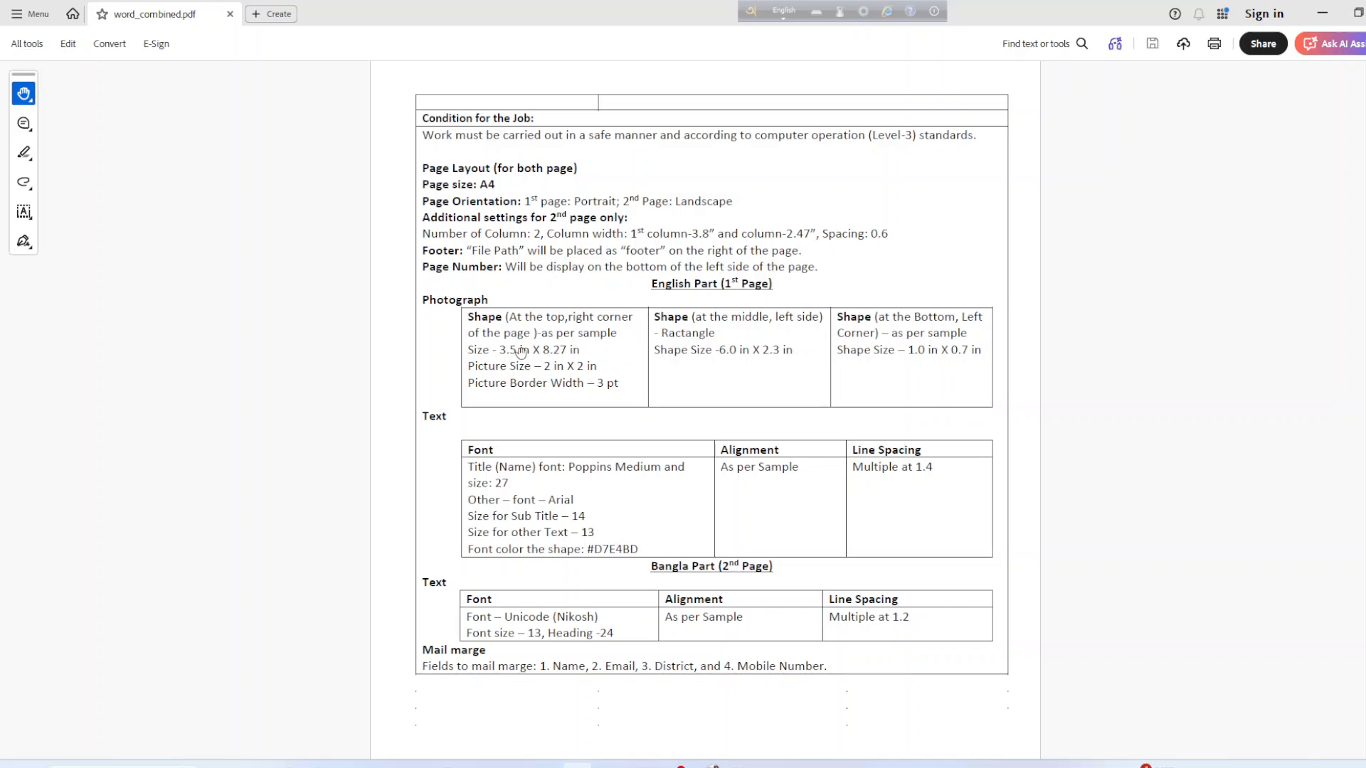
scroll(560, 702, down, 7)
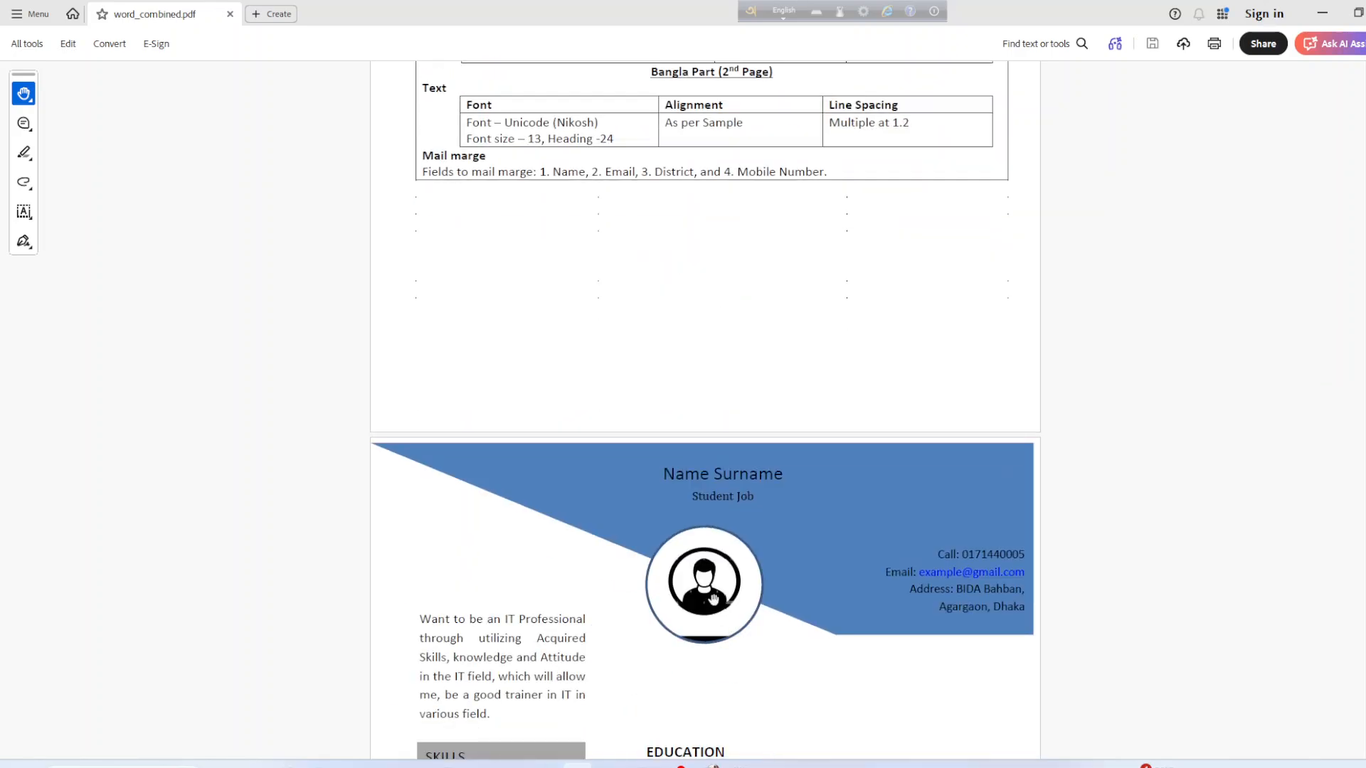
scroll(715, 610, up, 3)
scroll(715, 610, up, 3)
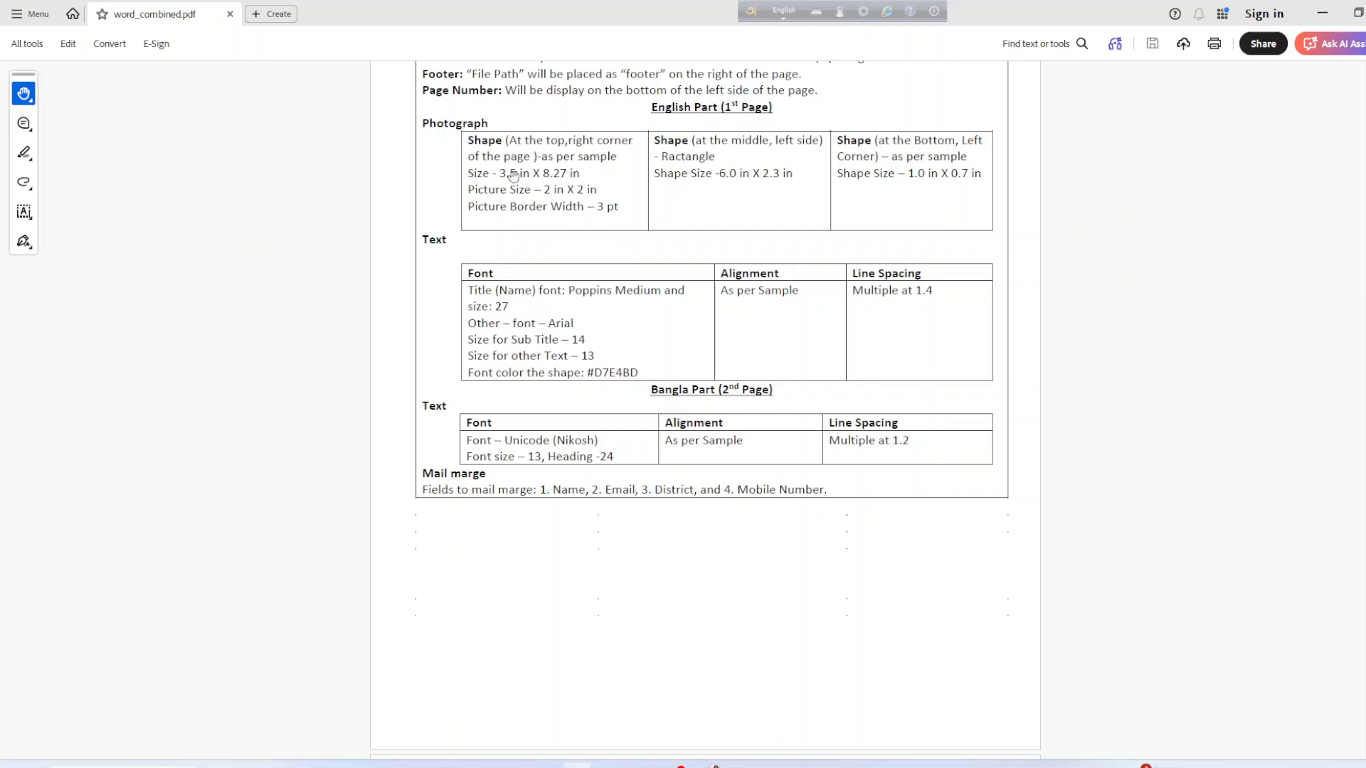
scroll(668, 500, down, 4)
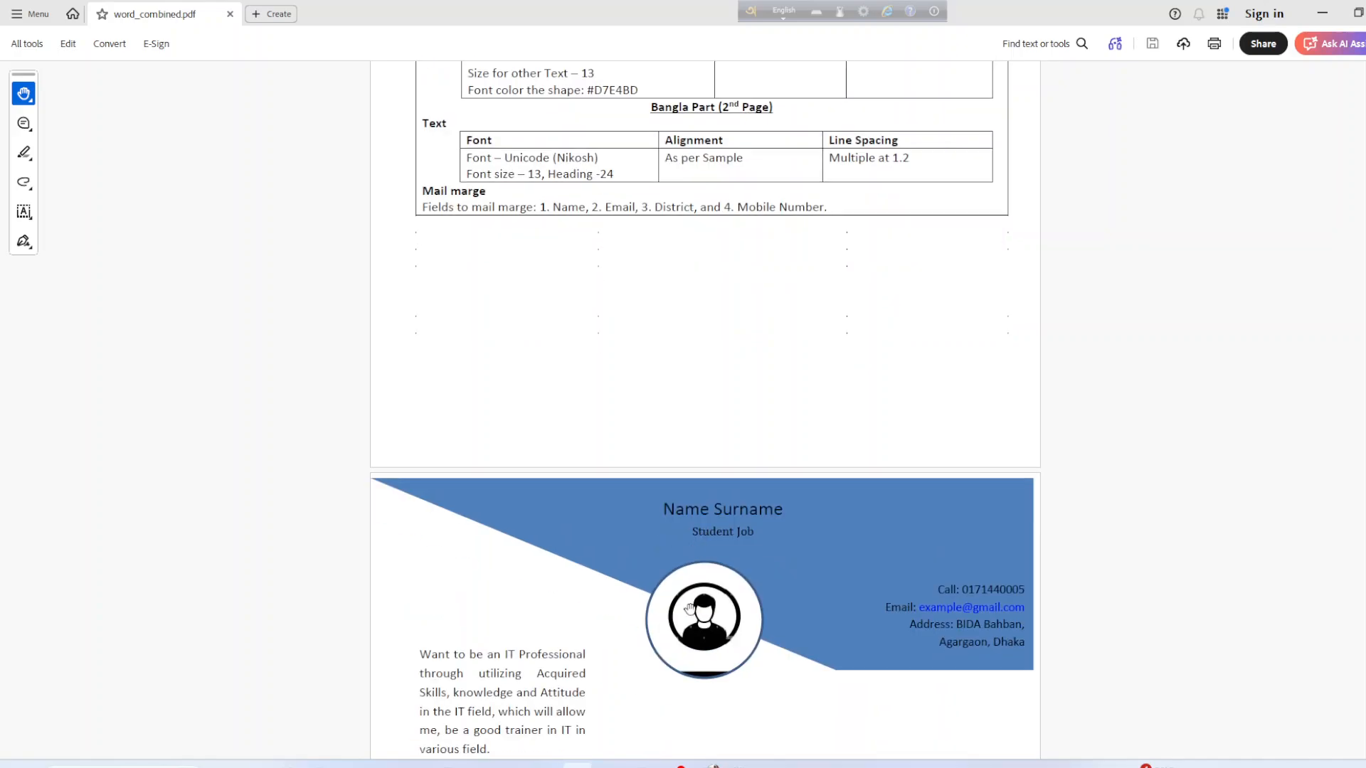
scroll(681, 606, up, 5)
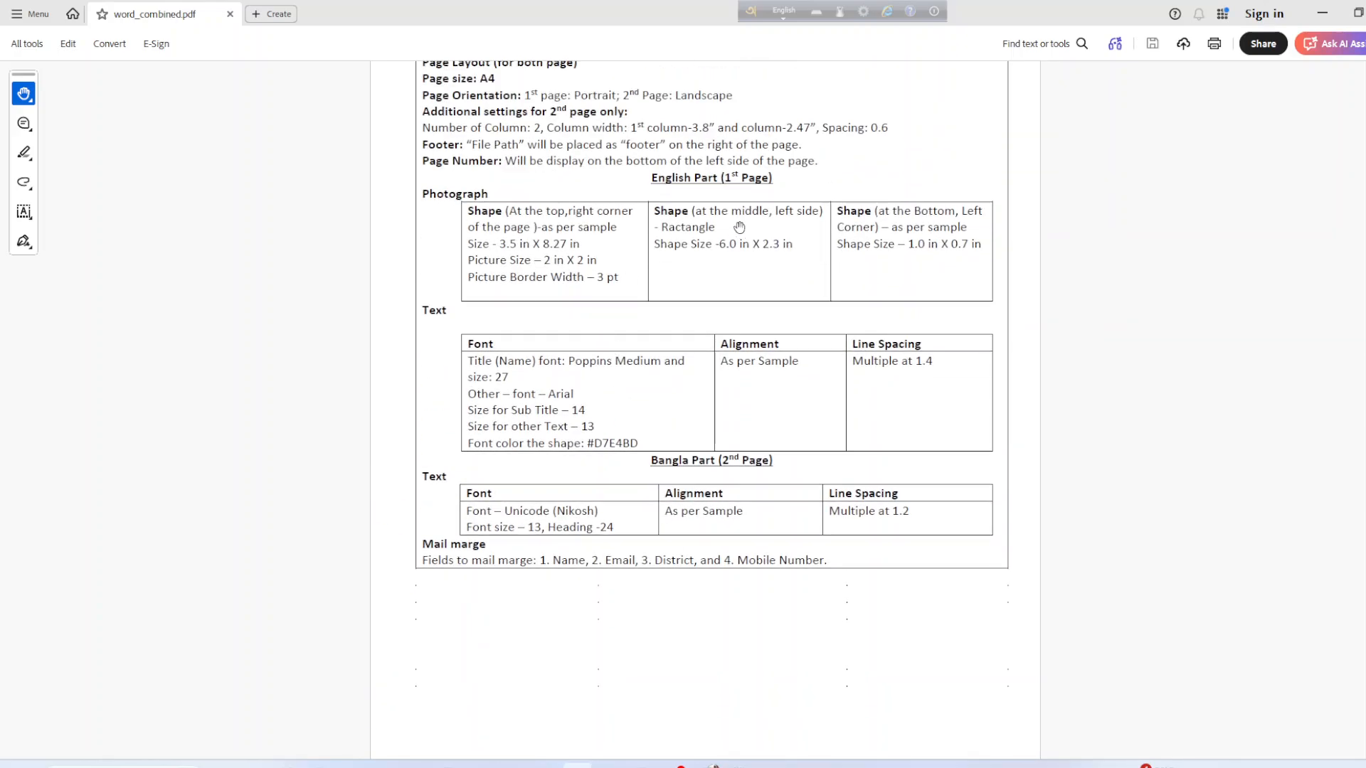
scroll(821, 226, down, 5)
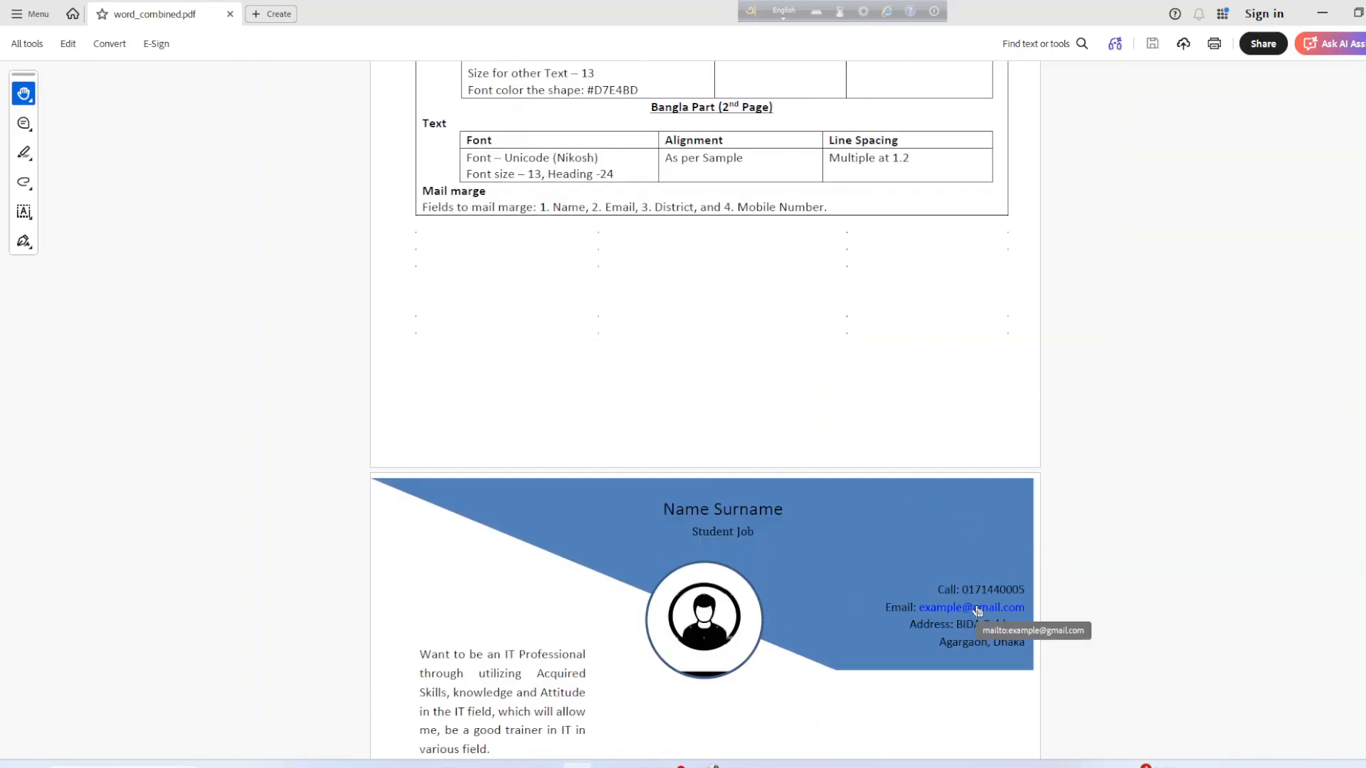
scroll(982, 591, down, 3)
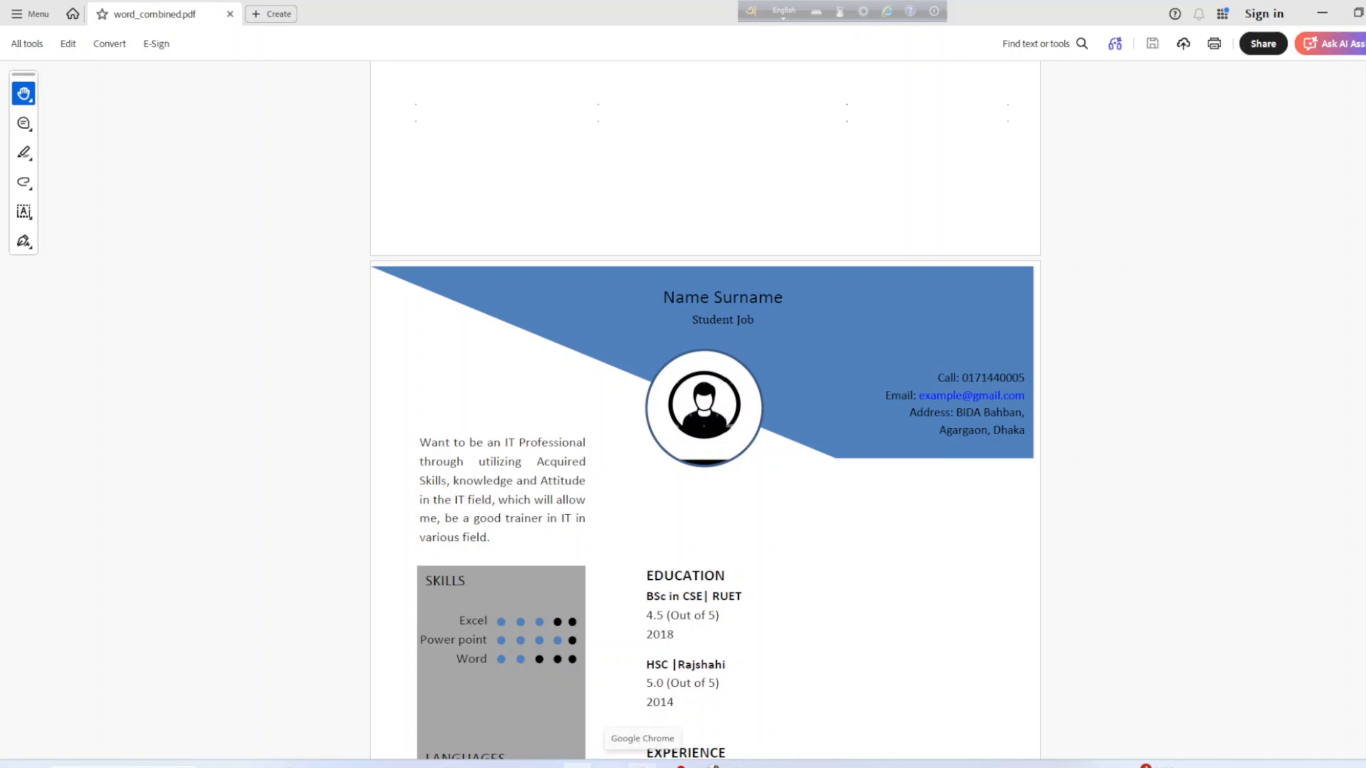
click(643, 766)
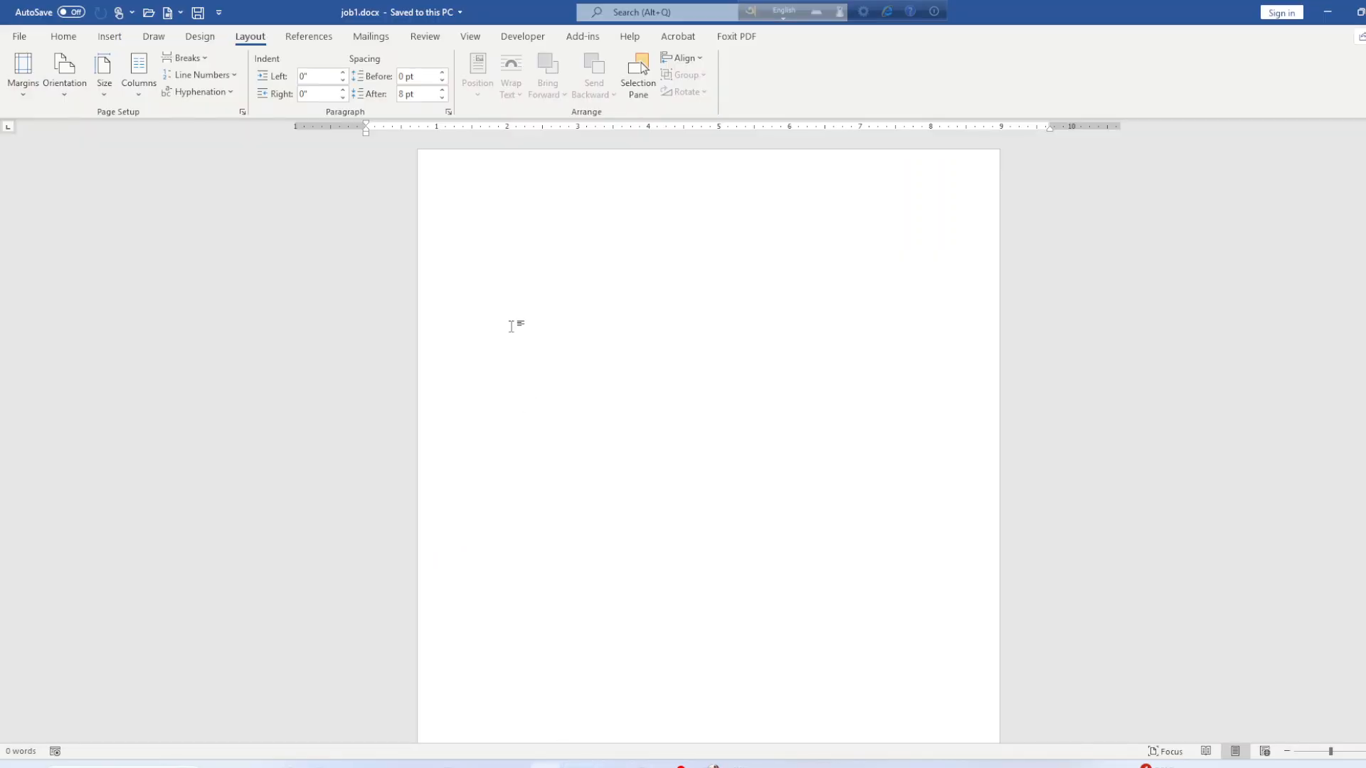
click(109, 37)
click(171, 92)
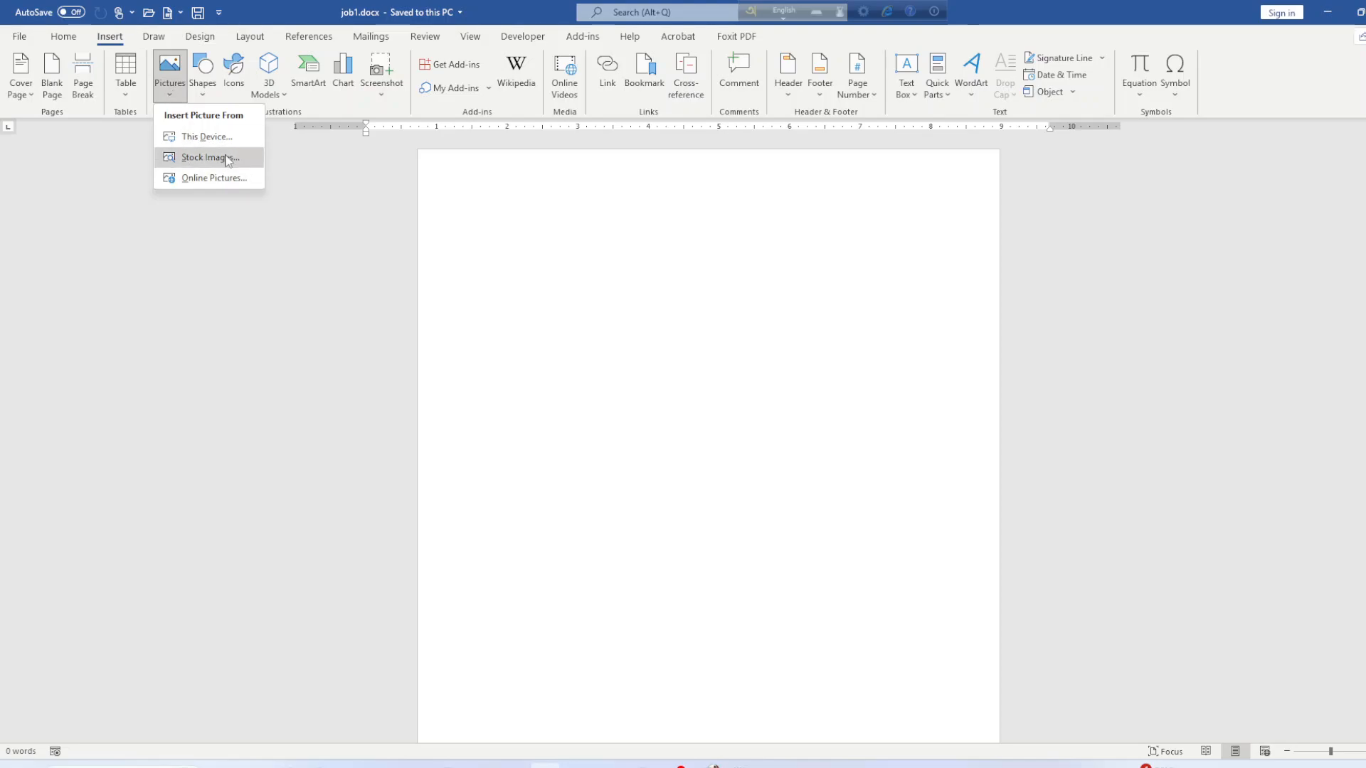
click(229, 141)
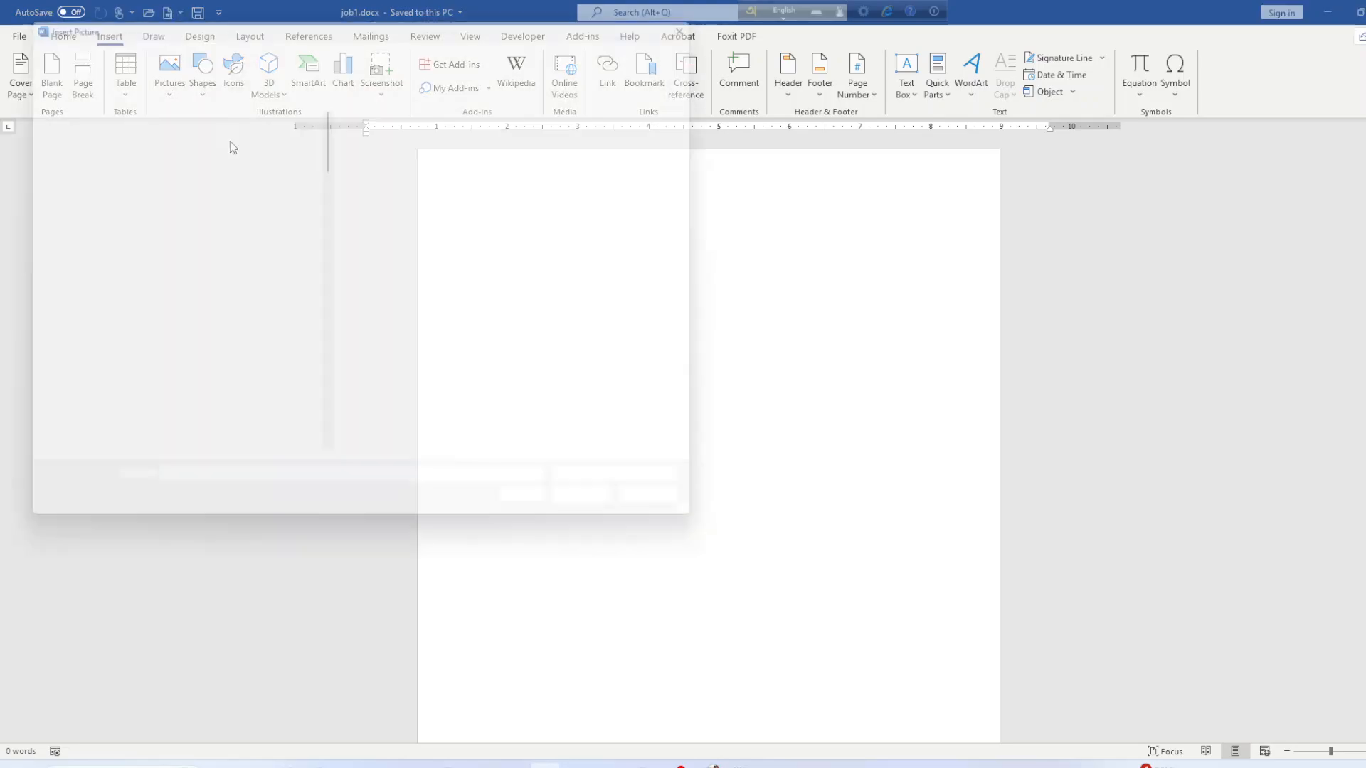
scroll(254, 366, up, 6)
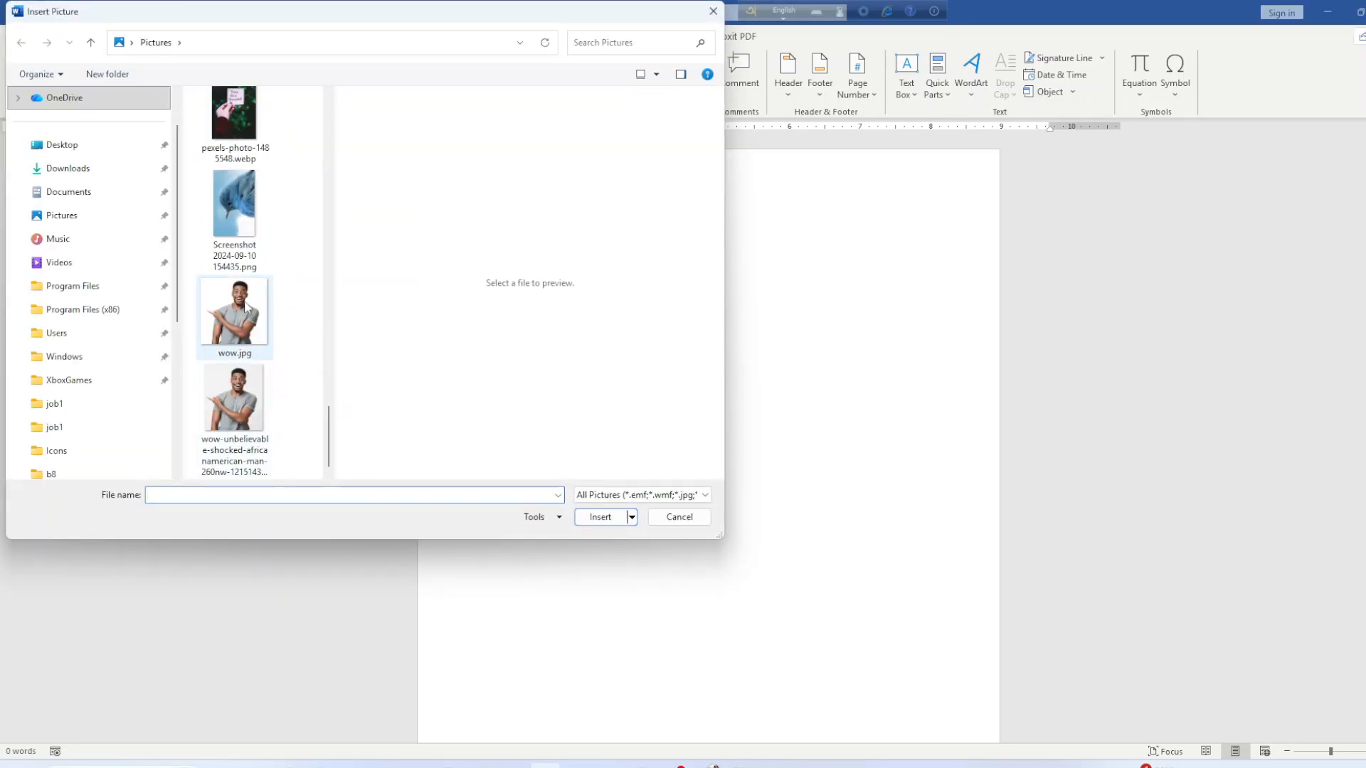
scroll(243, 311, down, 6)
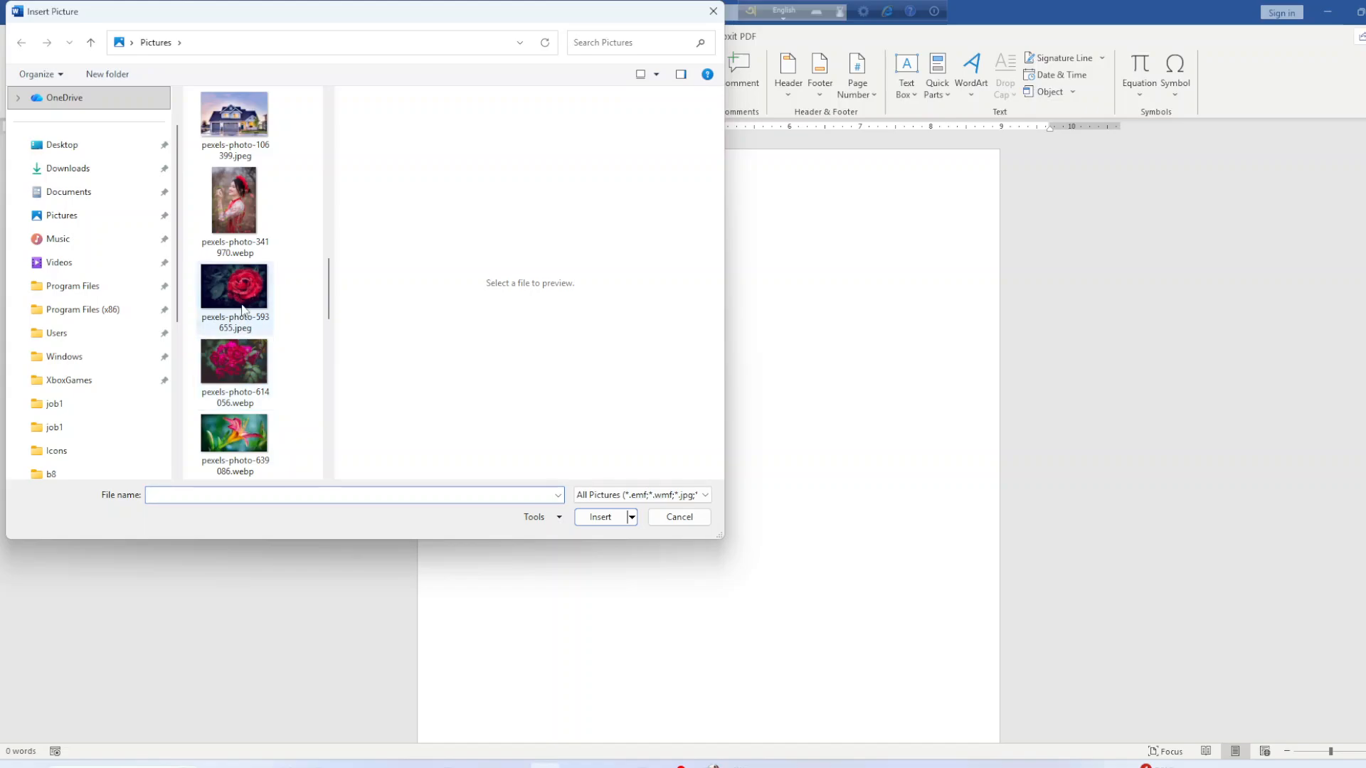
click(222, 271)
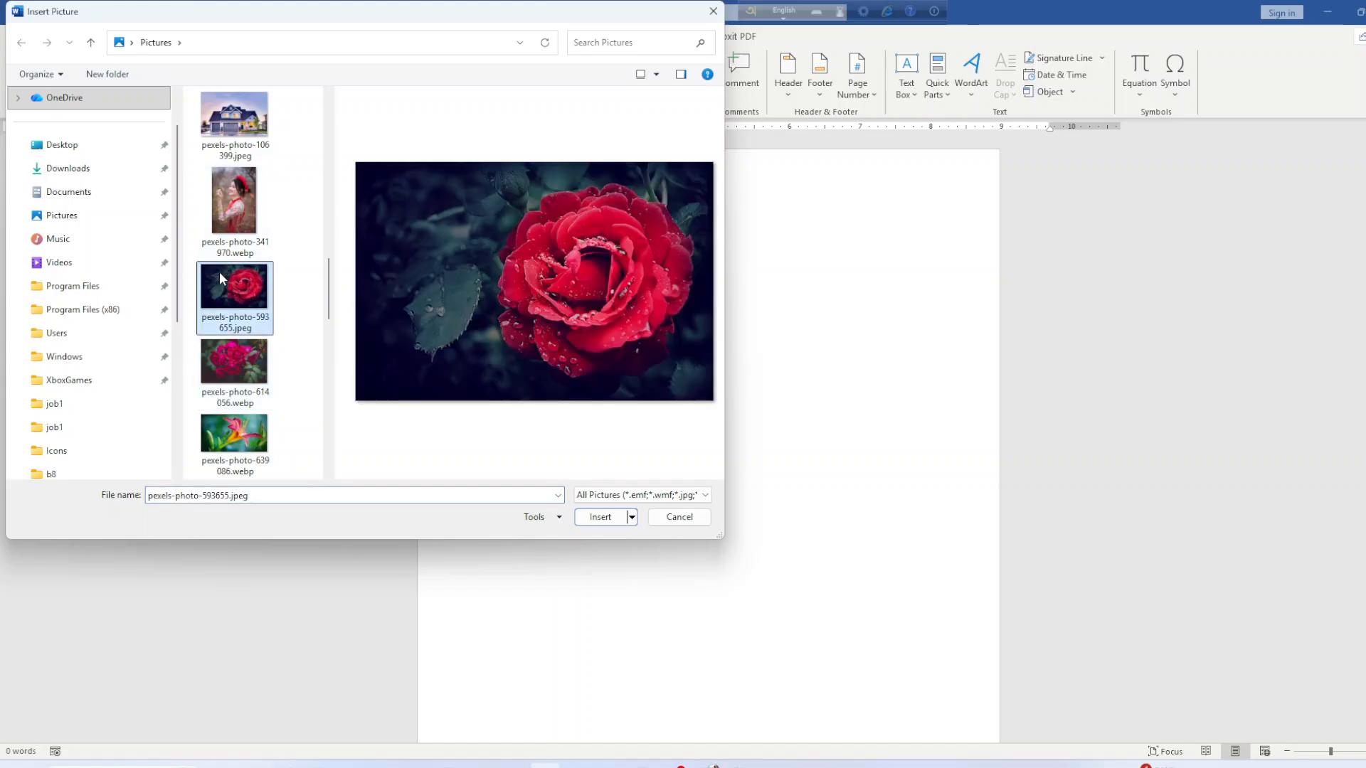
click(596, 518)
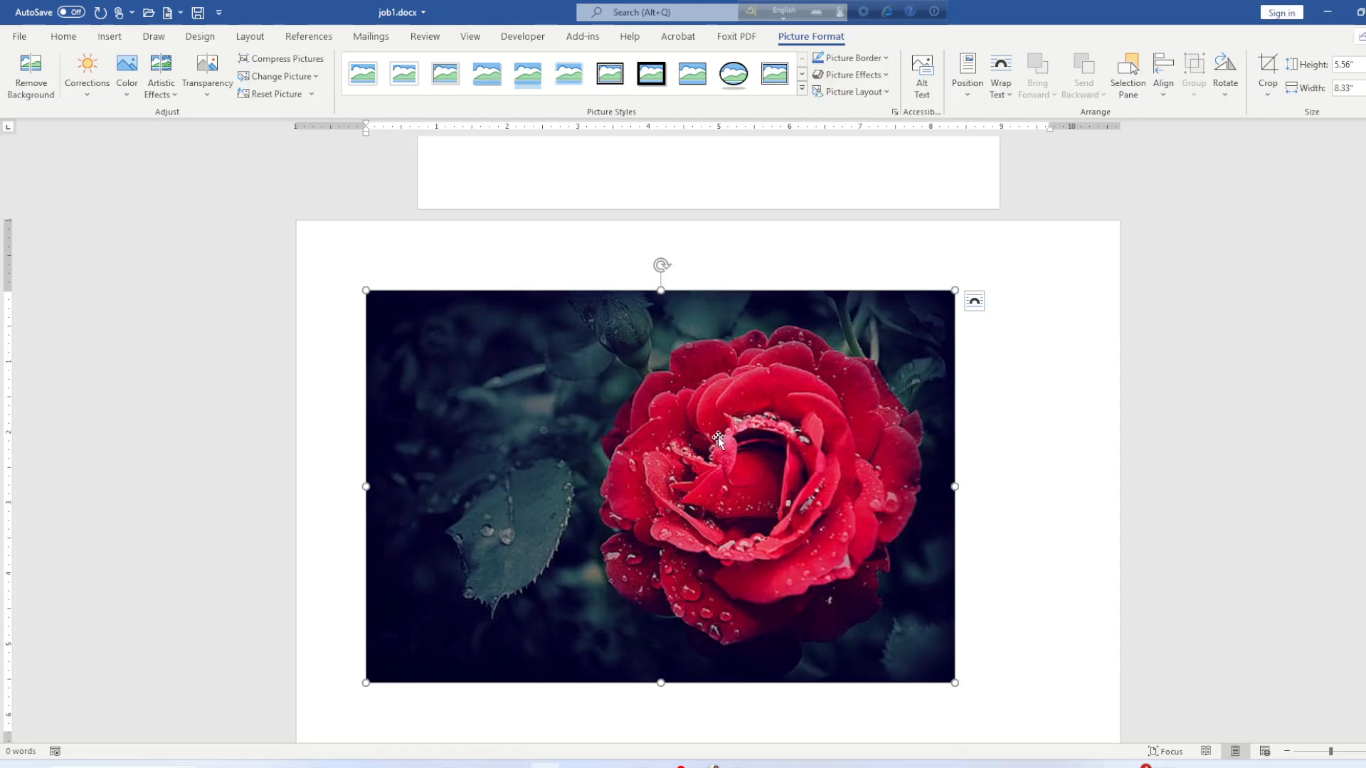
key(ctrl+z)
scroll(719, 452, up, 10)
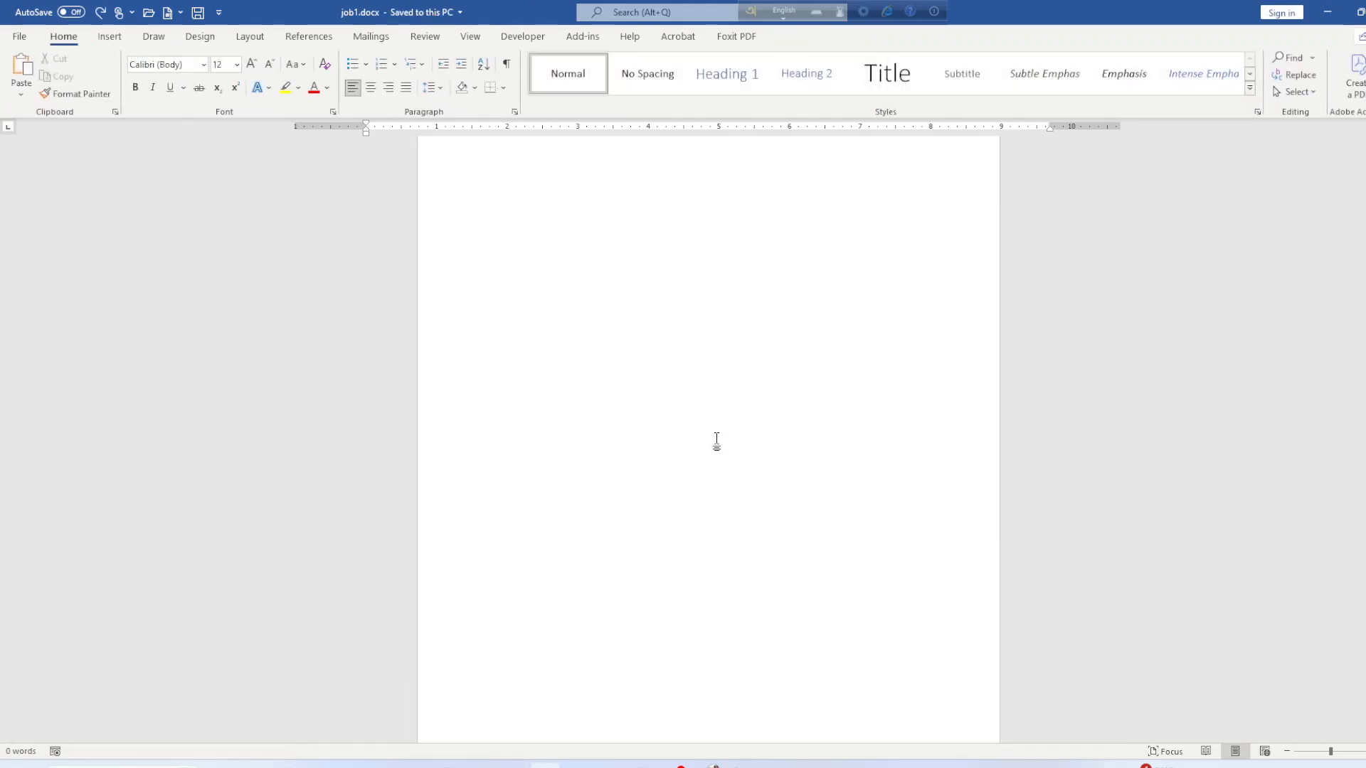
click(110, 36)
click(170, 84)
click(207, 137)
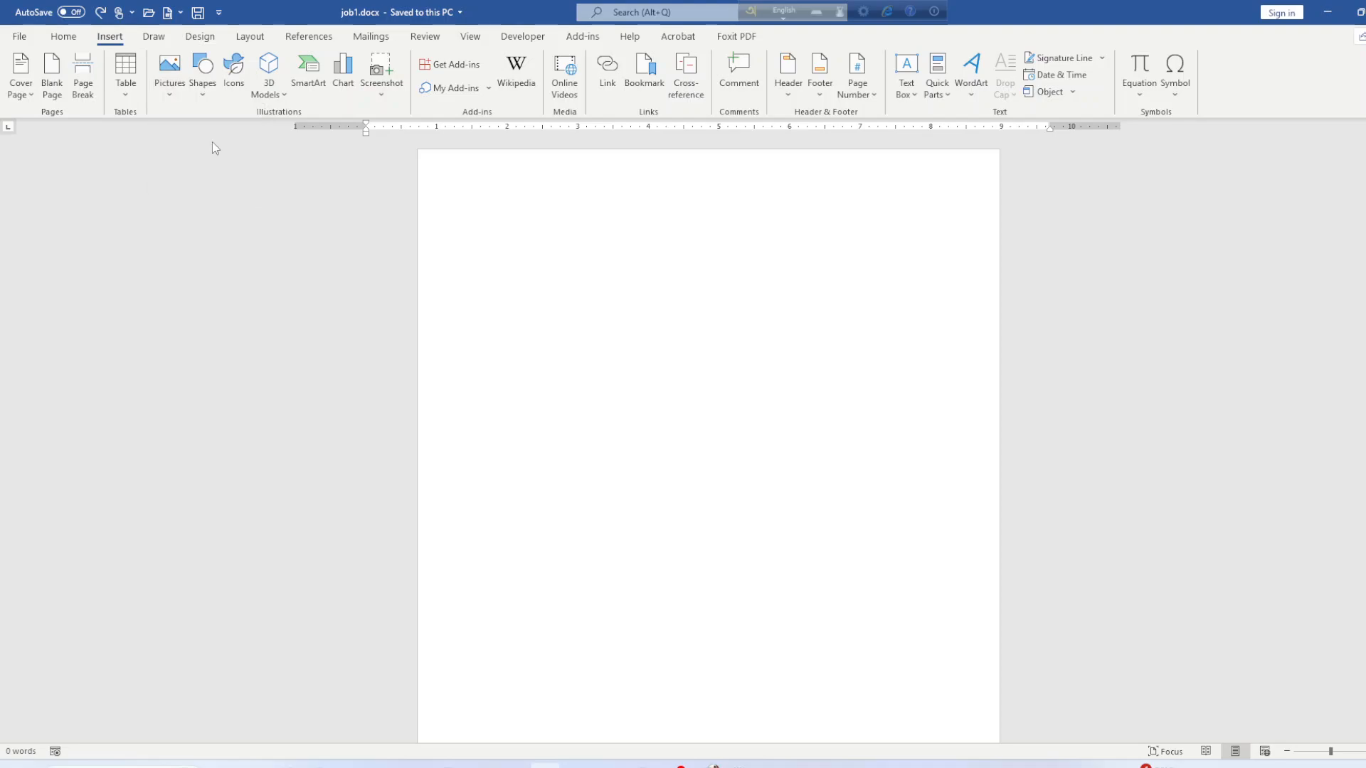
scroll(269, 383, down, 5)
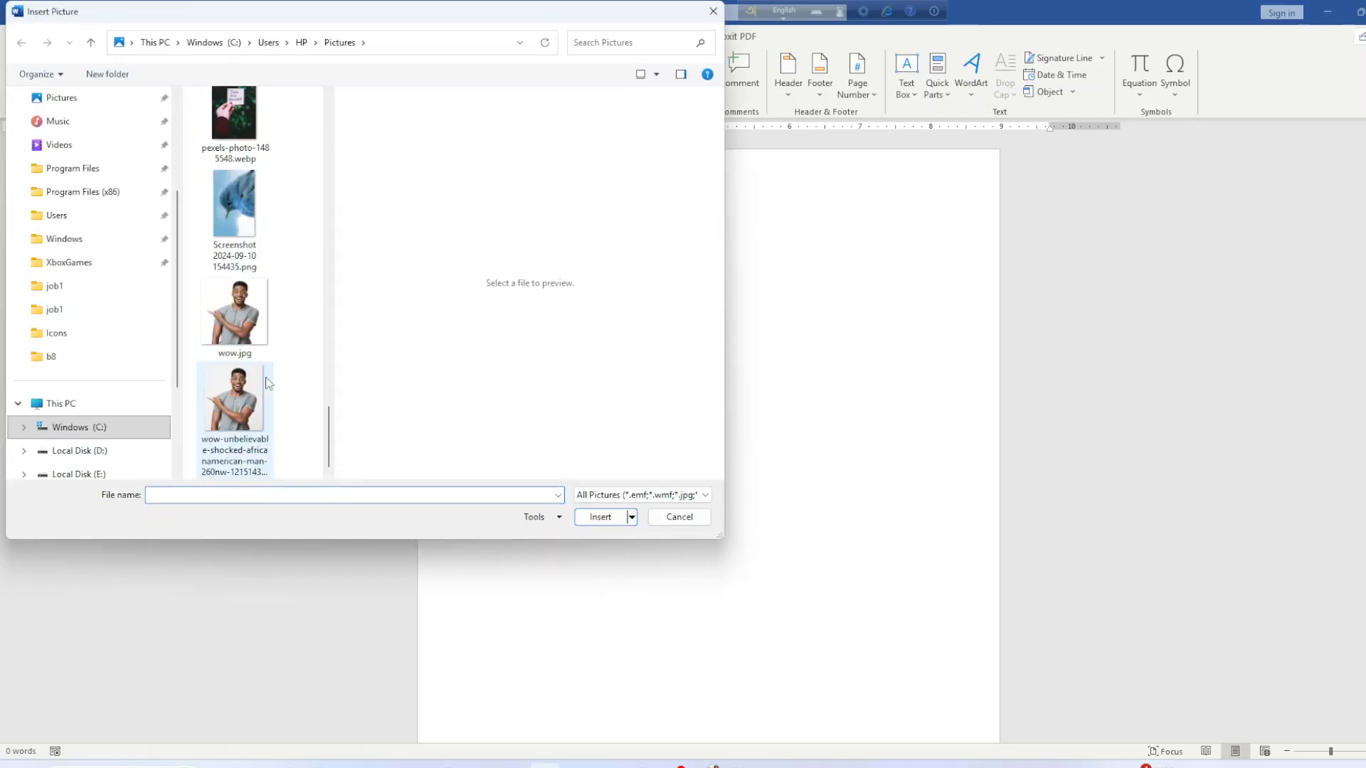
scroll(269, 382, up, 5)
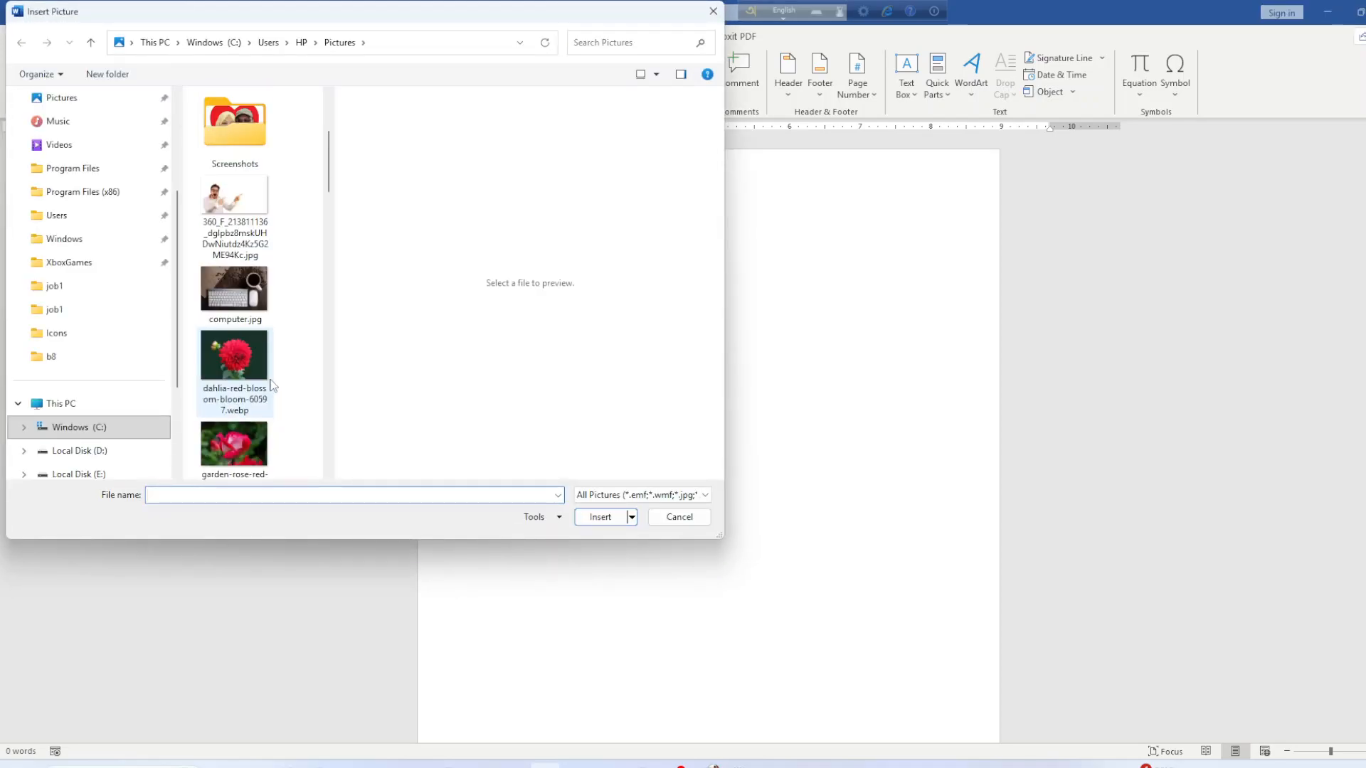
click(216, 360)
click(600, 517)
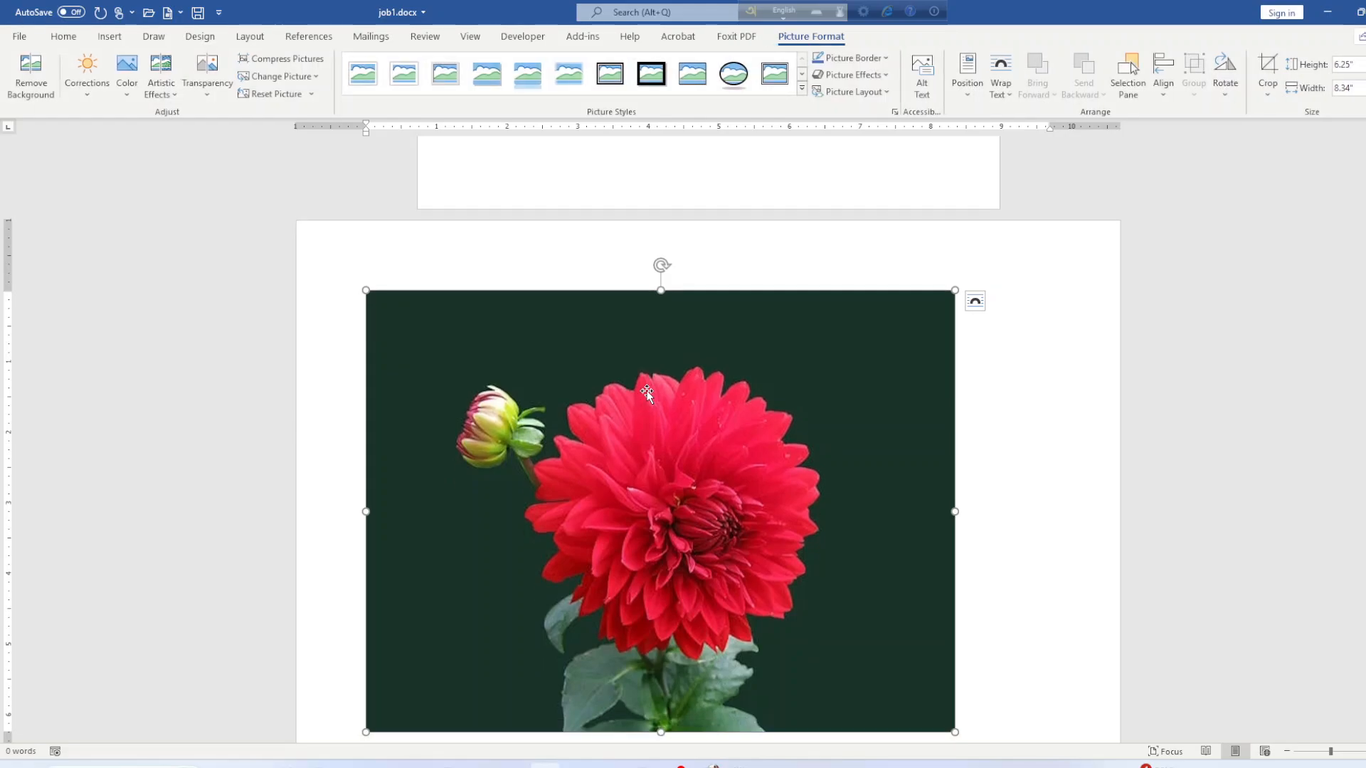
key(ctrl+z)
scroll(651, 372, up, 8)
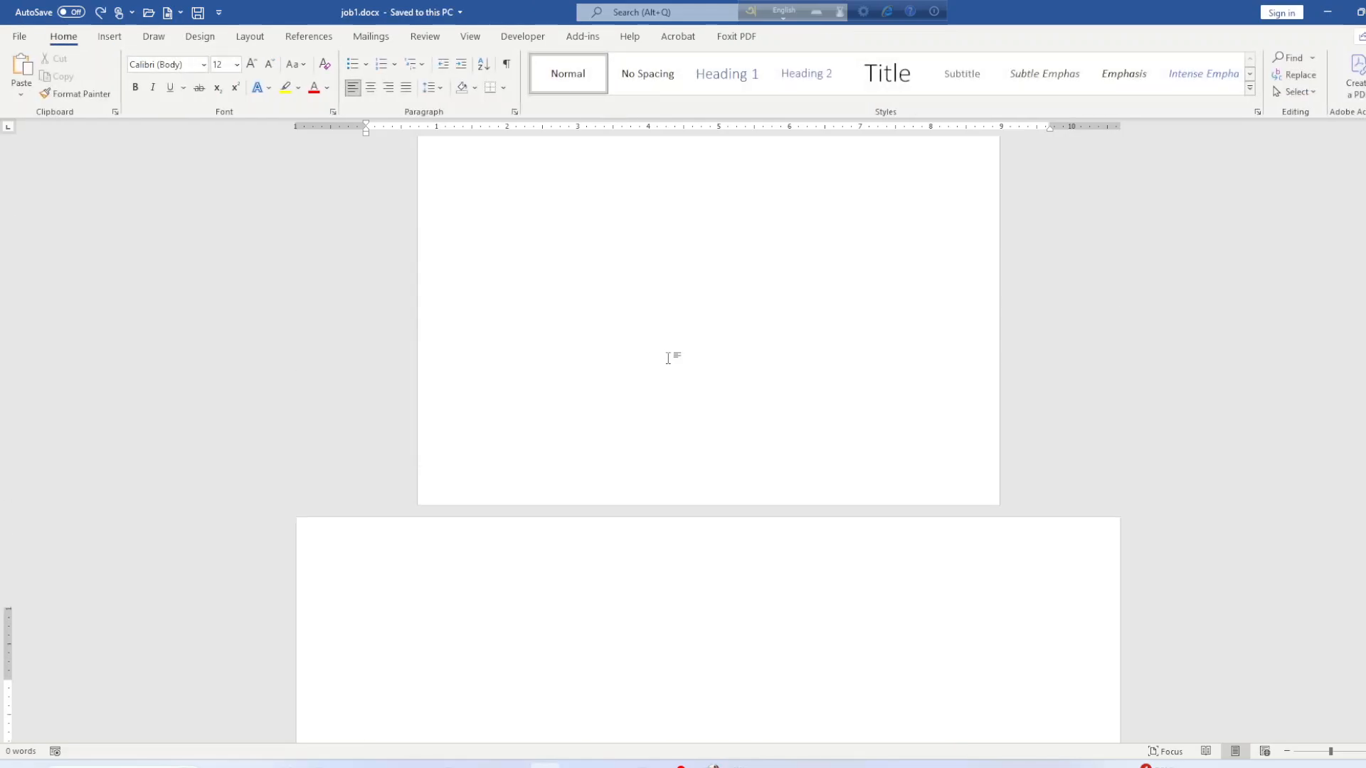
click(557, 265)
Insert the red rose photo from this computer near the top of page one.
double_click(537, 261)
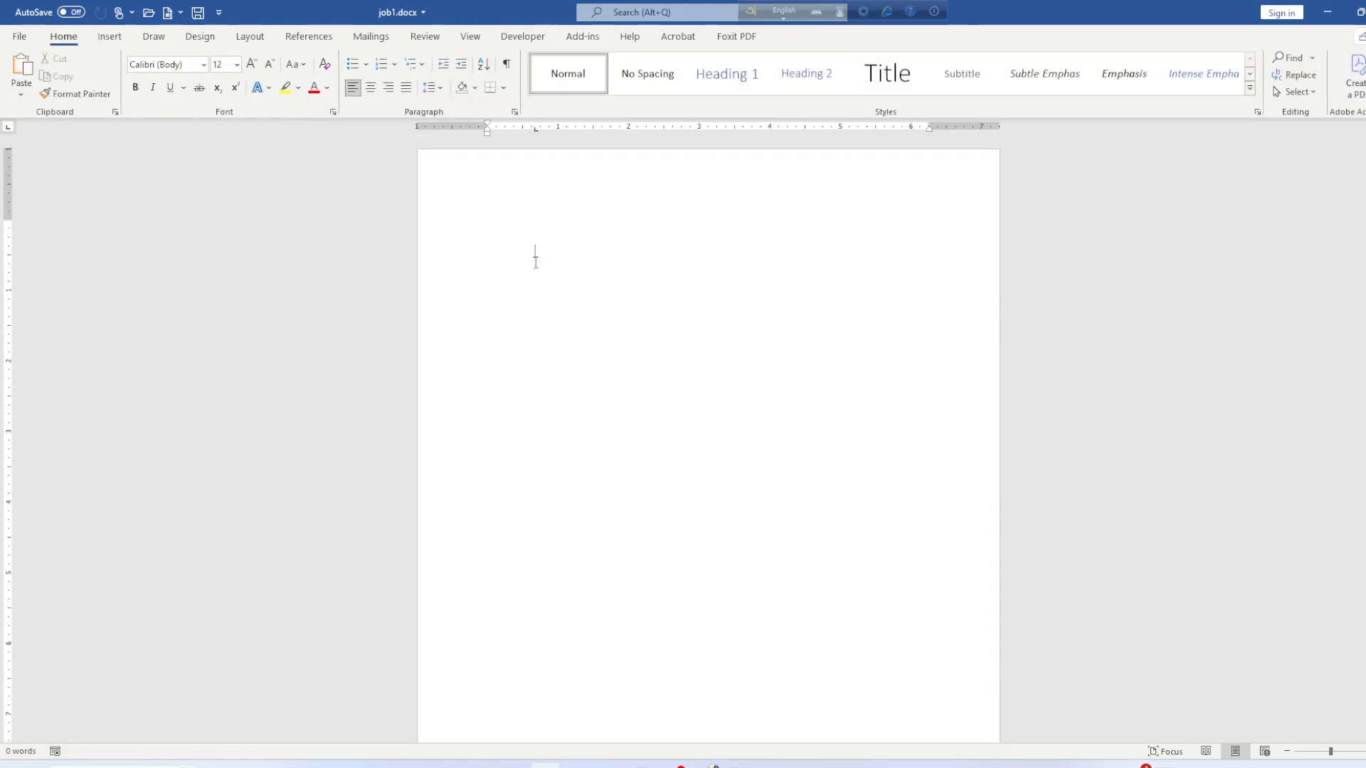
click(109, 36)
click(170, 72)
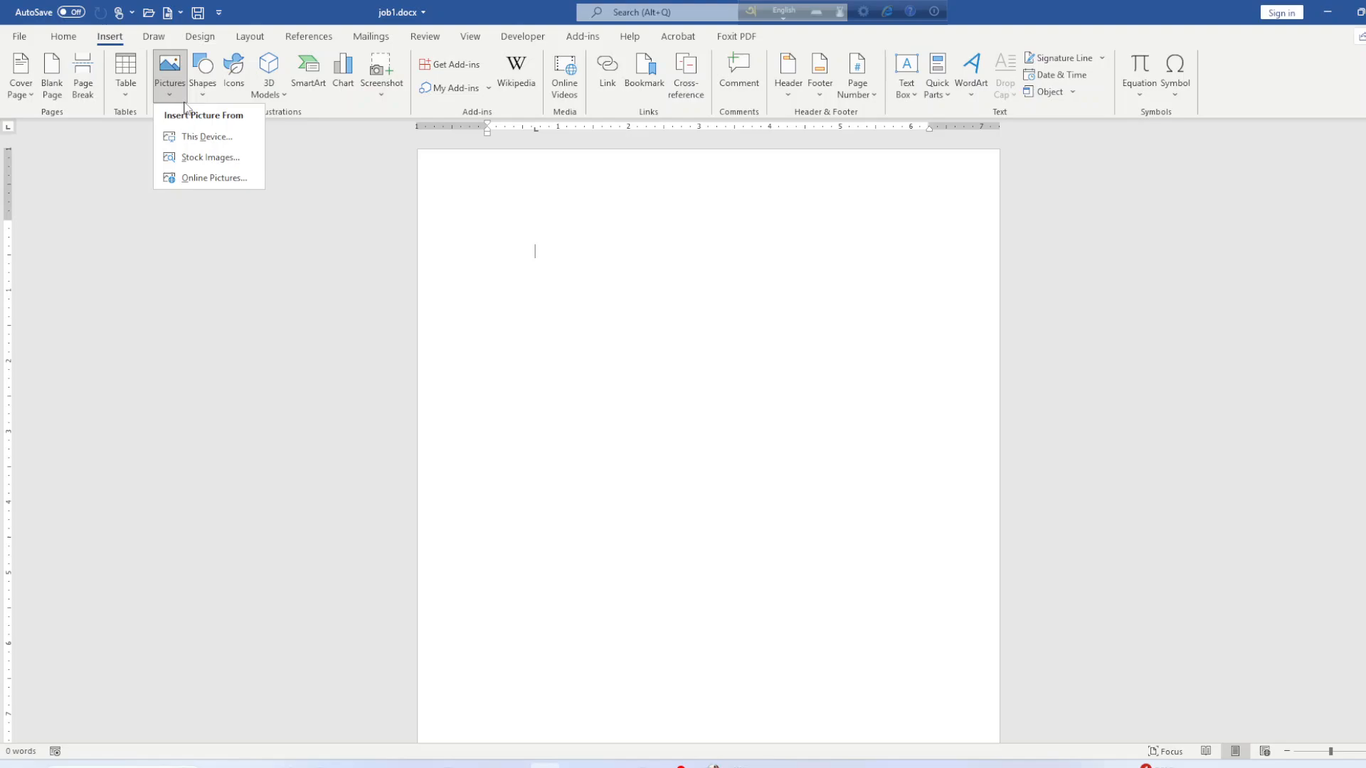
click(194, 149)
scroll(235, 377, down, 5)
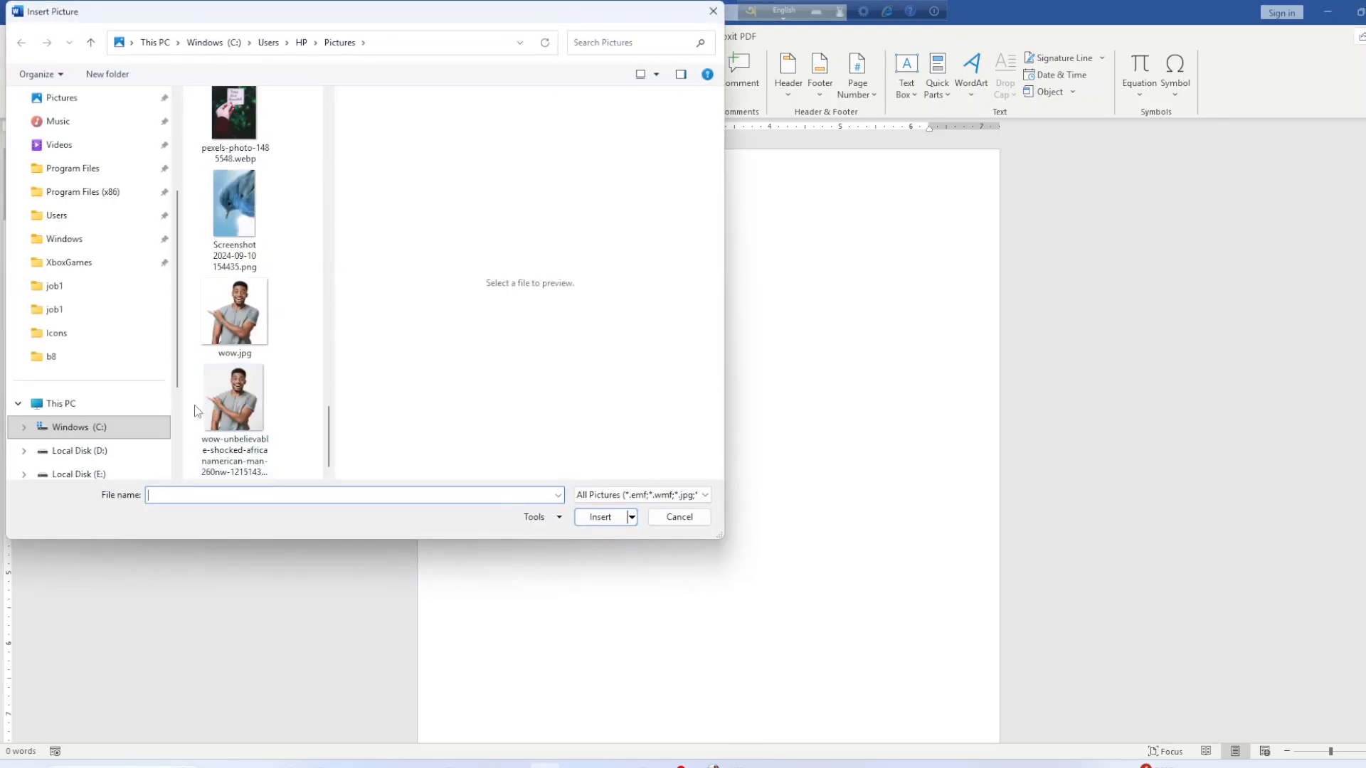
scroll(237, 363, up, 5)
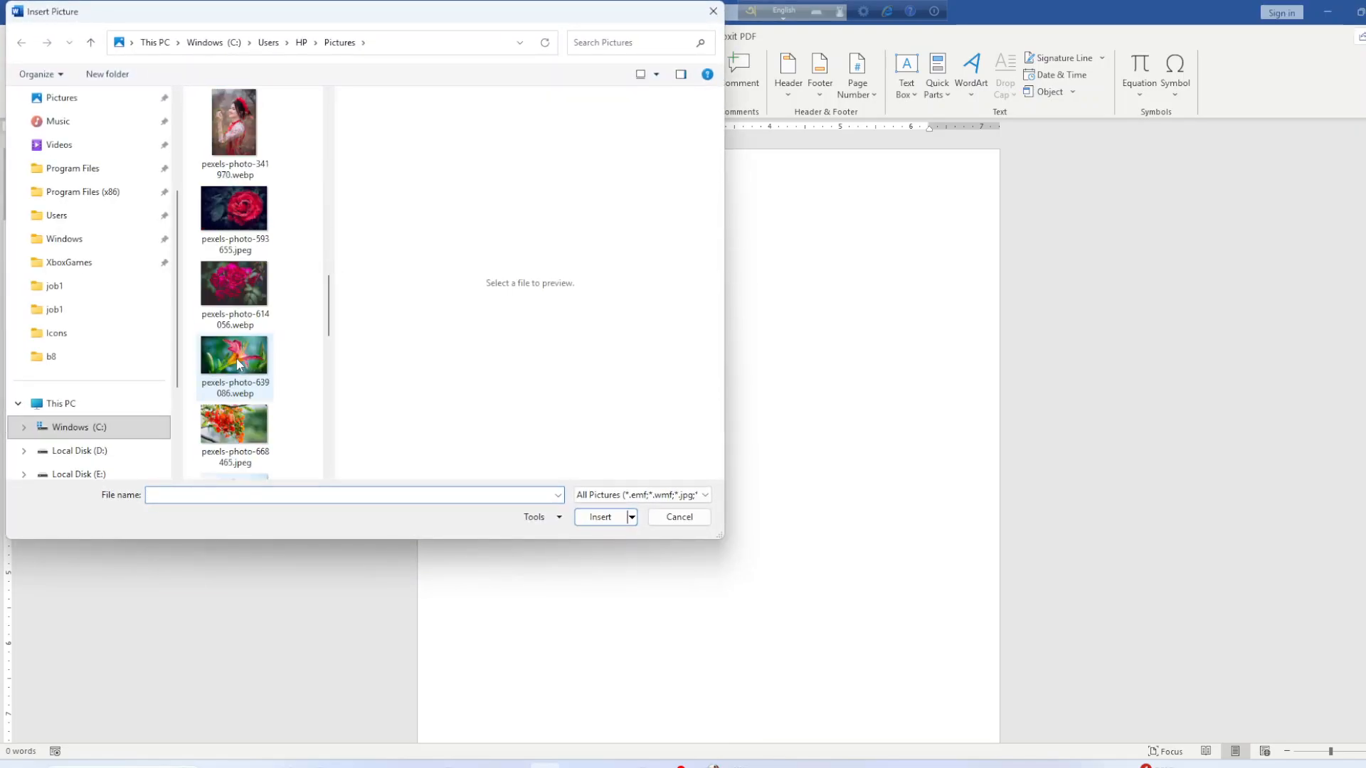
click(225, 228)
click(601, 517)
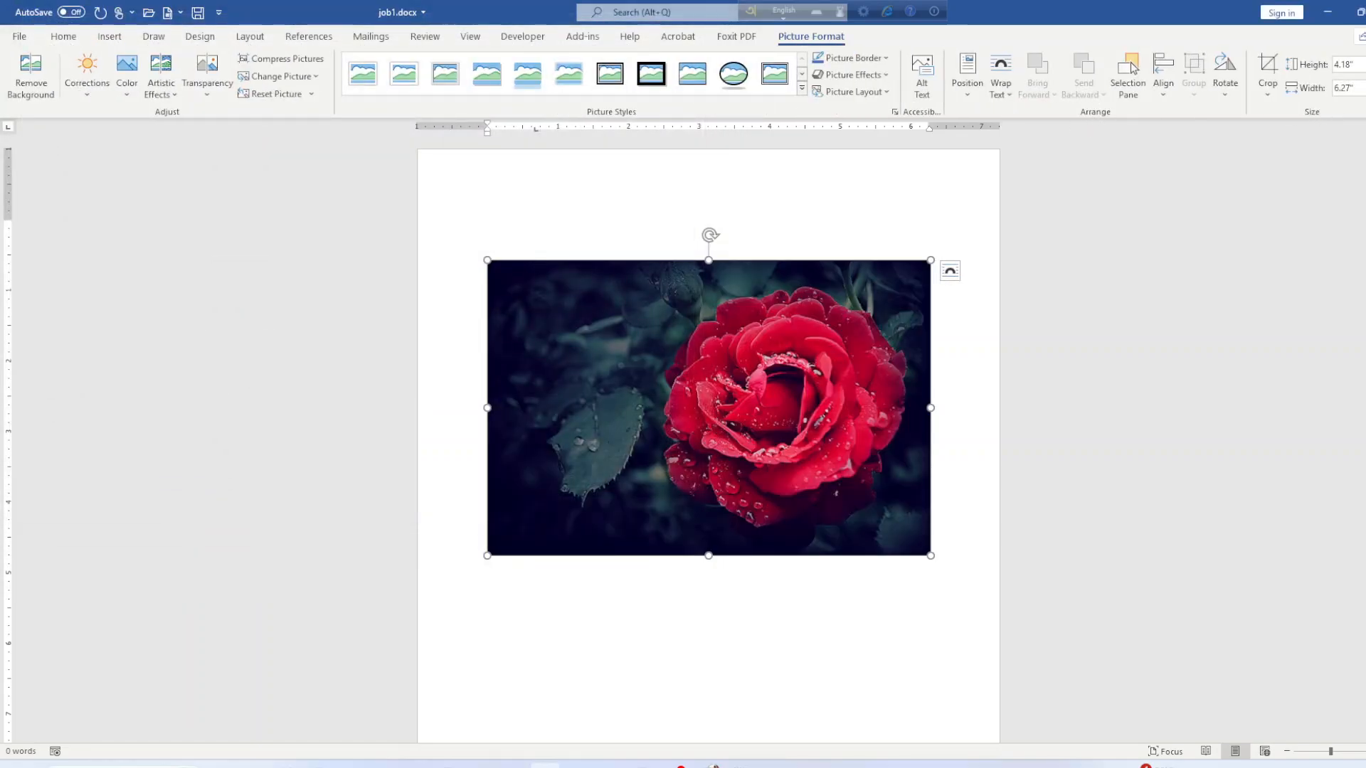
Unlock the aspect ratio, resize the rose to 2" by 2", and apply the oval picture style.
click(1364, 111)
click(409, 427)
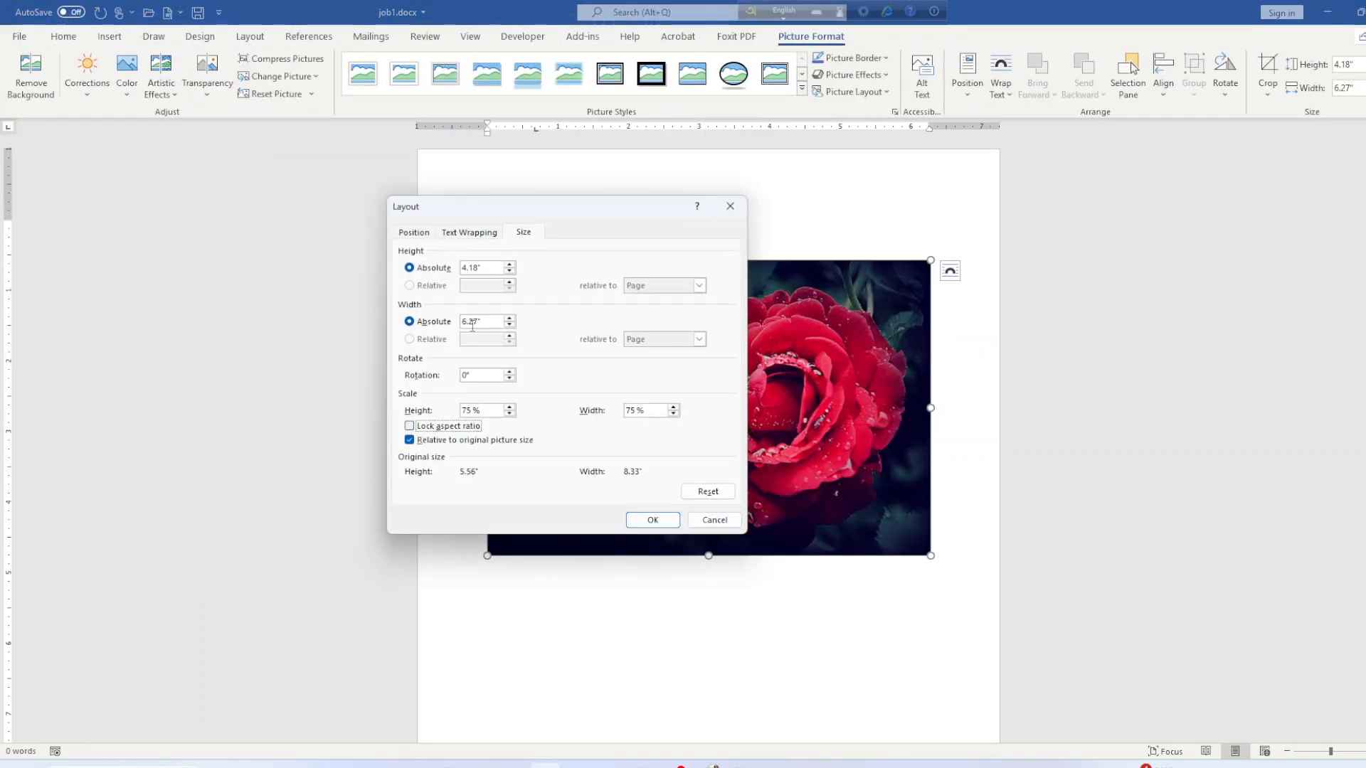
click(479, 270)
key(BackSpace)
key(BackSpace)
key(BackSpace)
key(BackSpace)
key(BackSpace)
key(BackSpace)
key(BackSpace)
key(BackSpace)
click(652, 520)
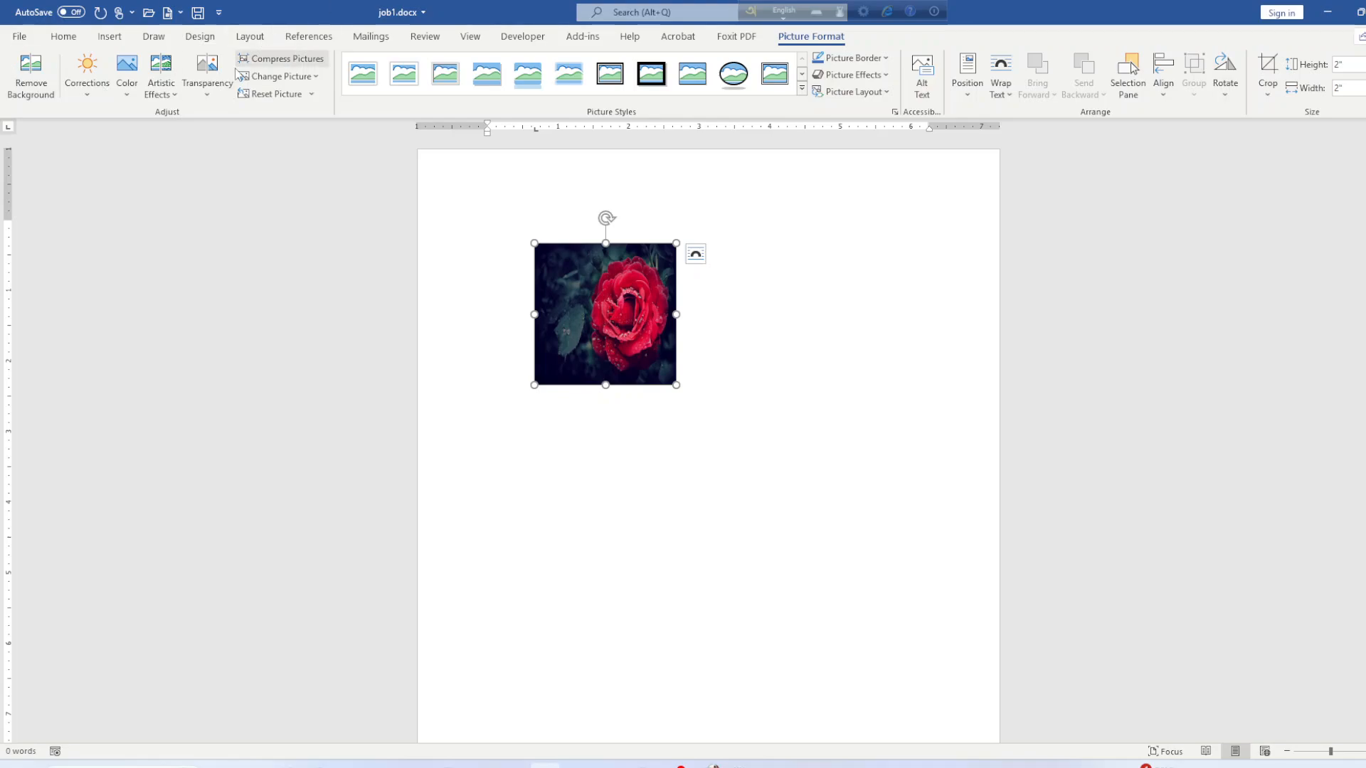
click(733, 74)
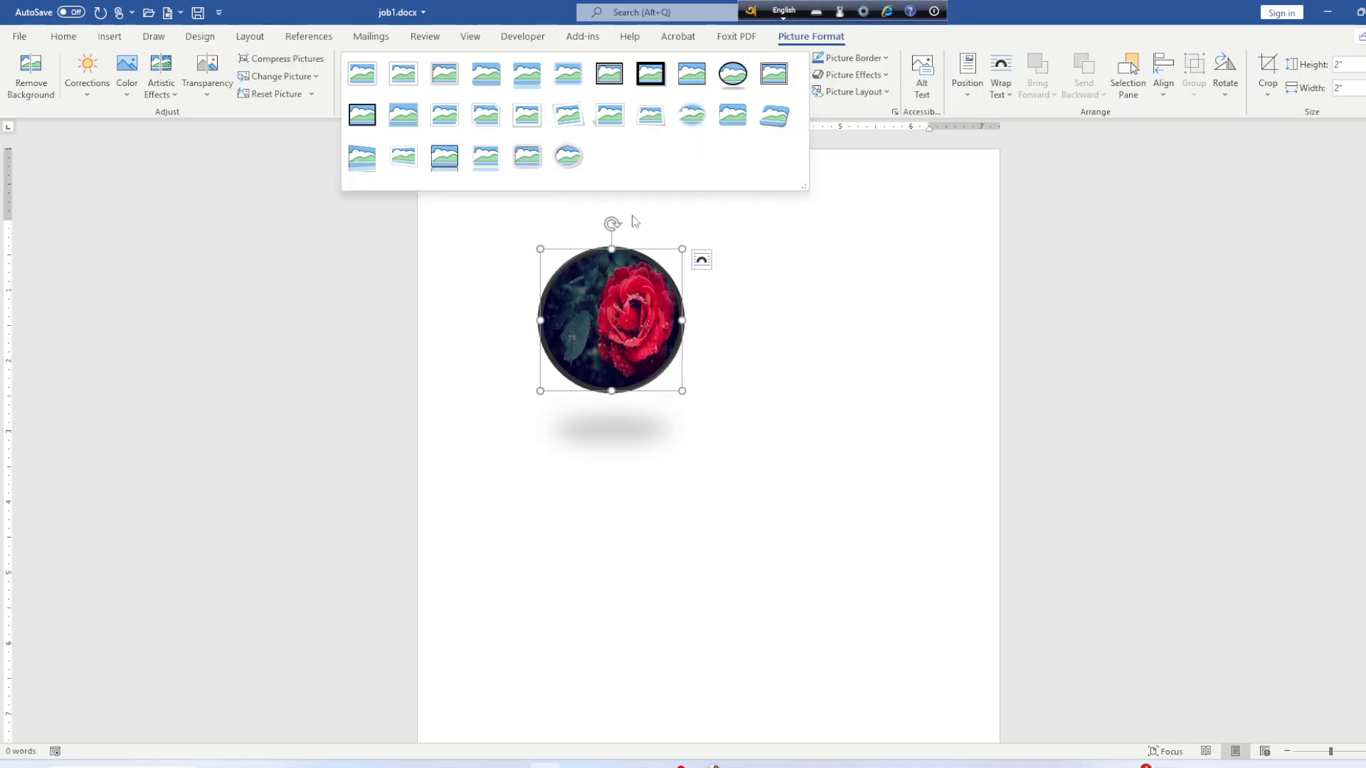
Remove the rose photo's shadow and give it a 3 pt border.
click(828, 153)
click(886, 78)
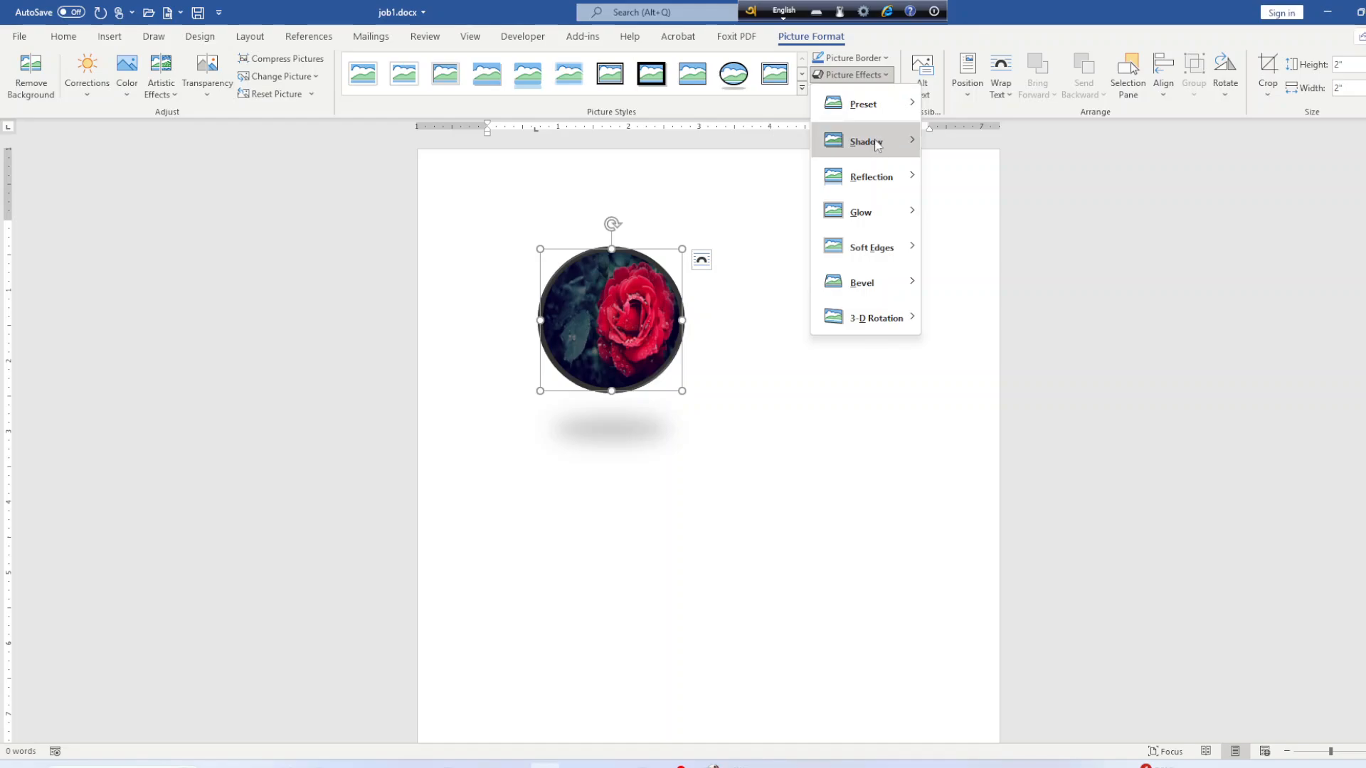
mouse_move(871, 141)
click(968, 173)
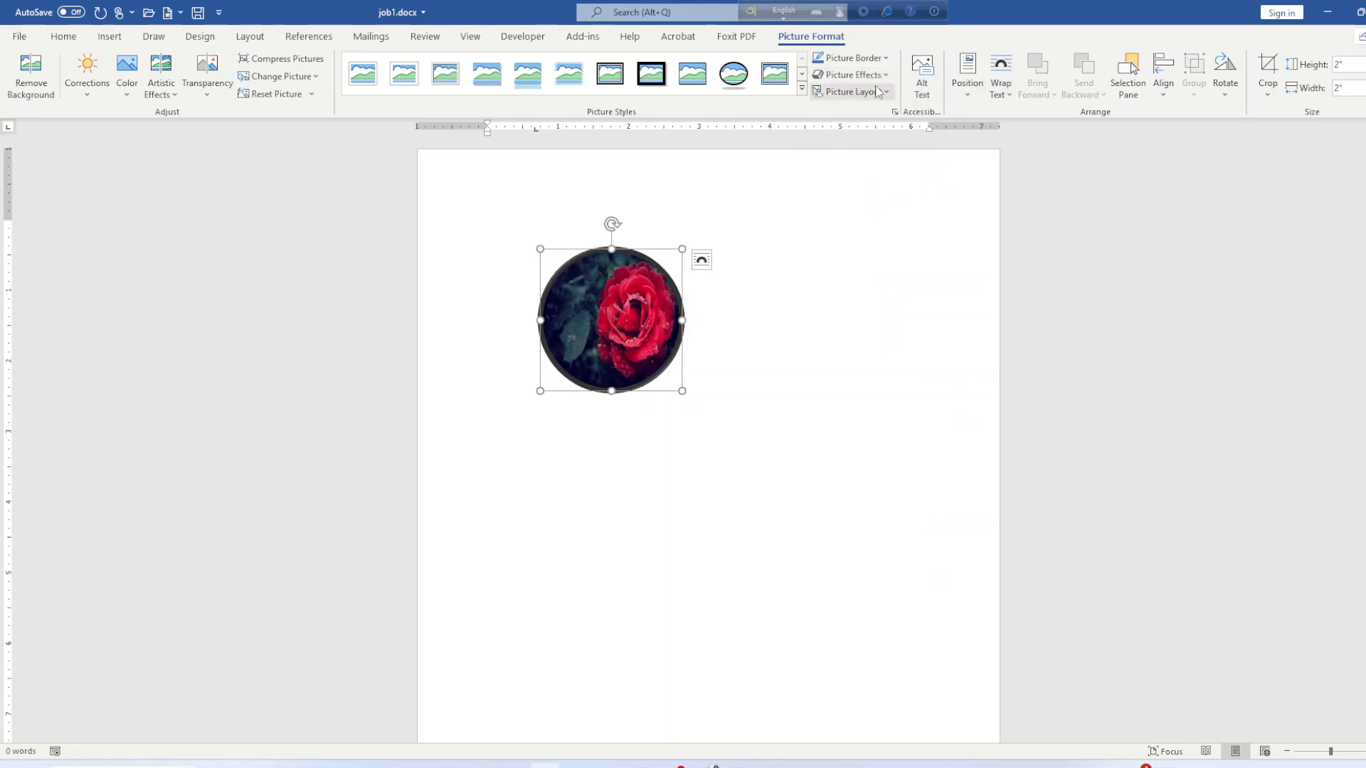
click(882, 76)
click(879, 61)
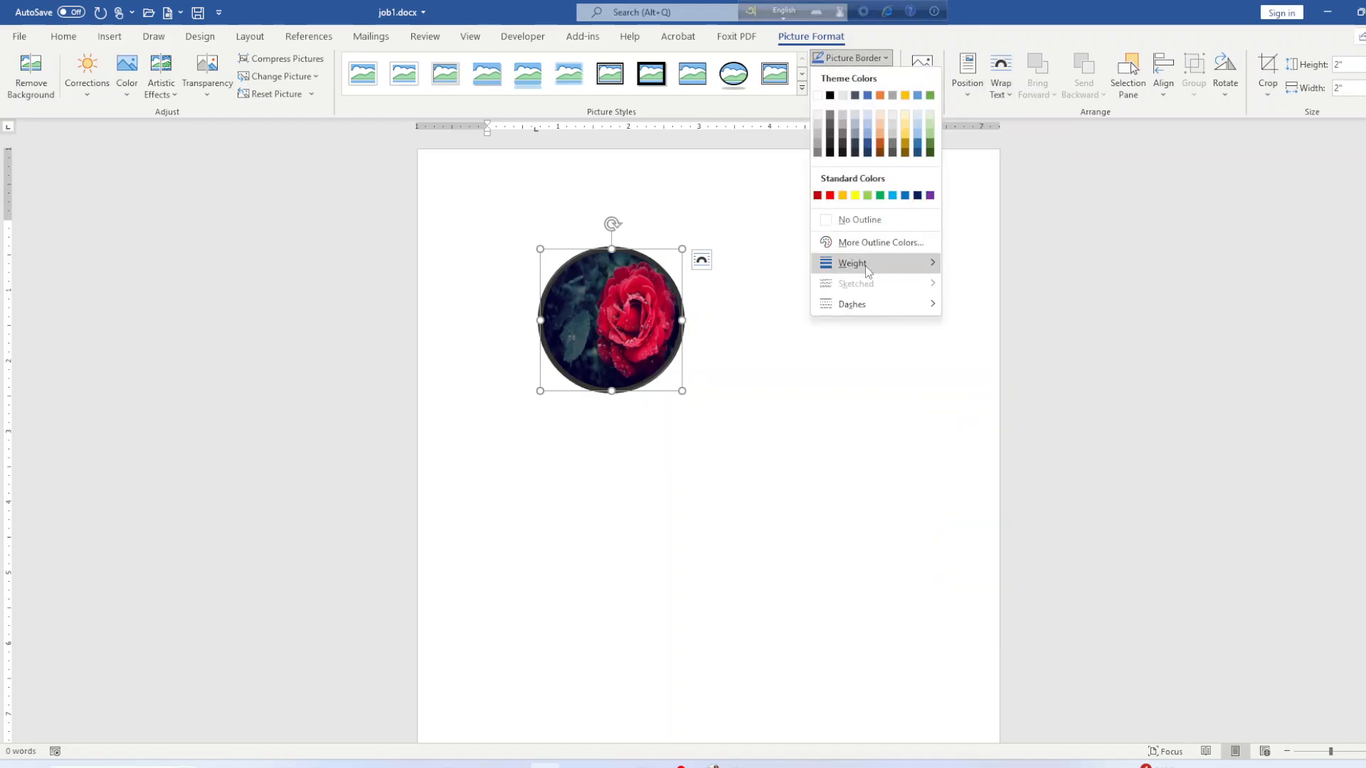
mouse_move(871, 266)
click(994, 379)
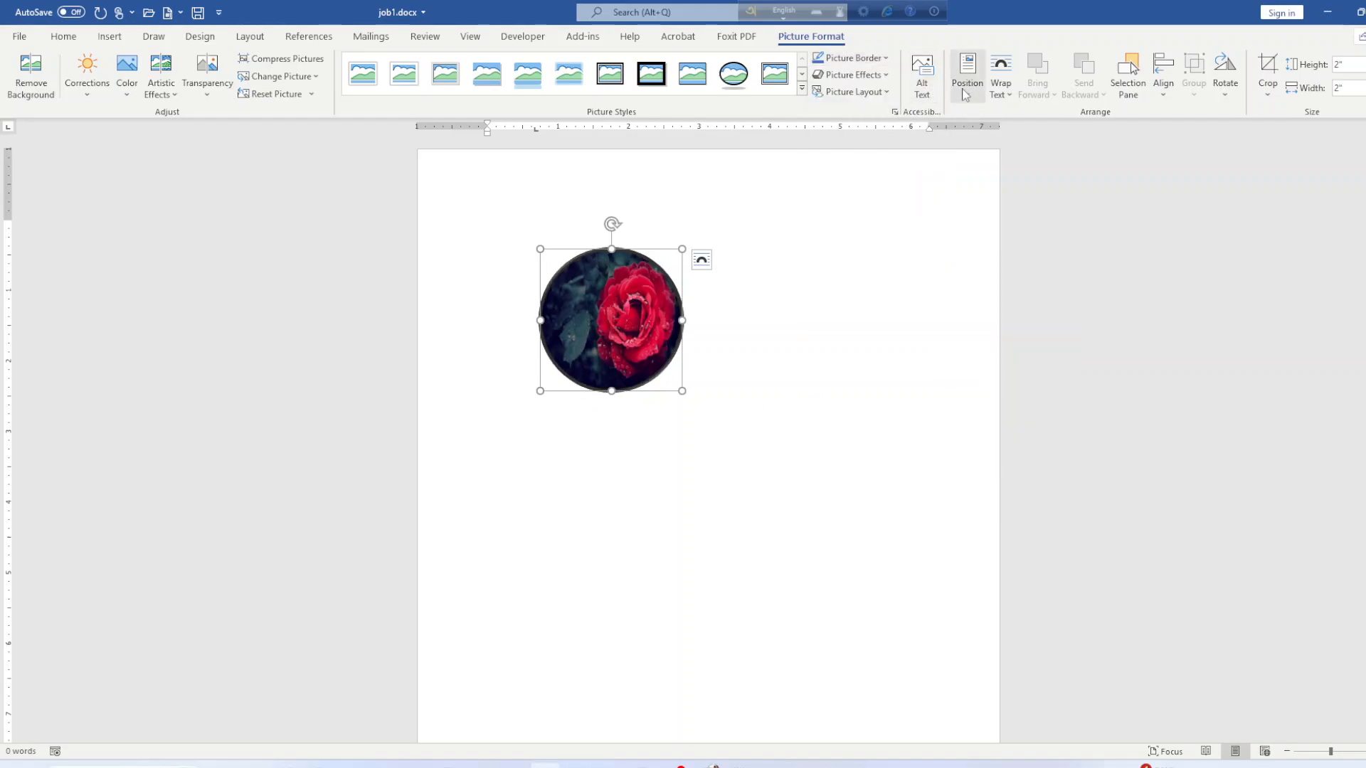
Set the rose to wrap Through text and drag it up near the page top.
click(1000, 76)
click(1060, 177)
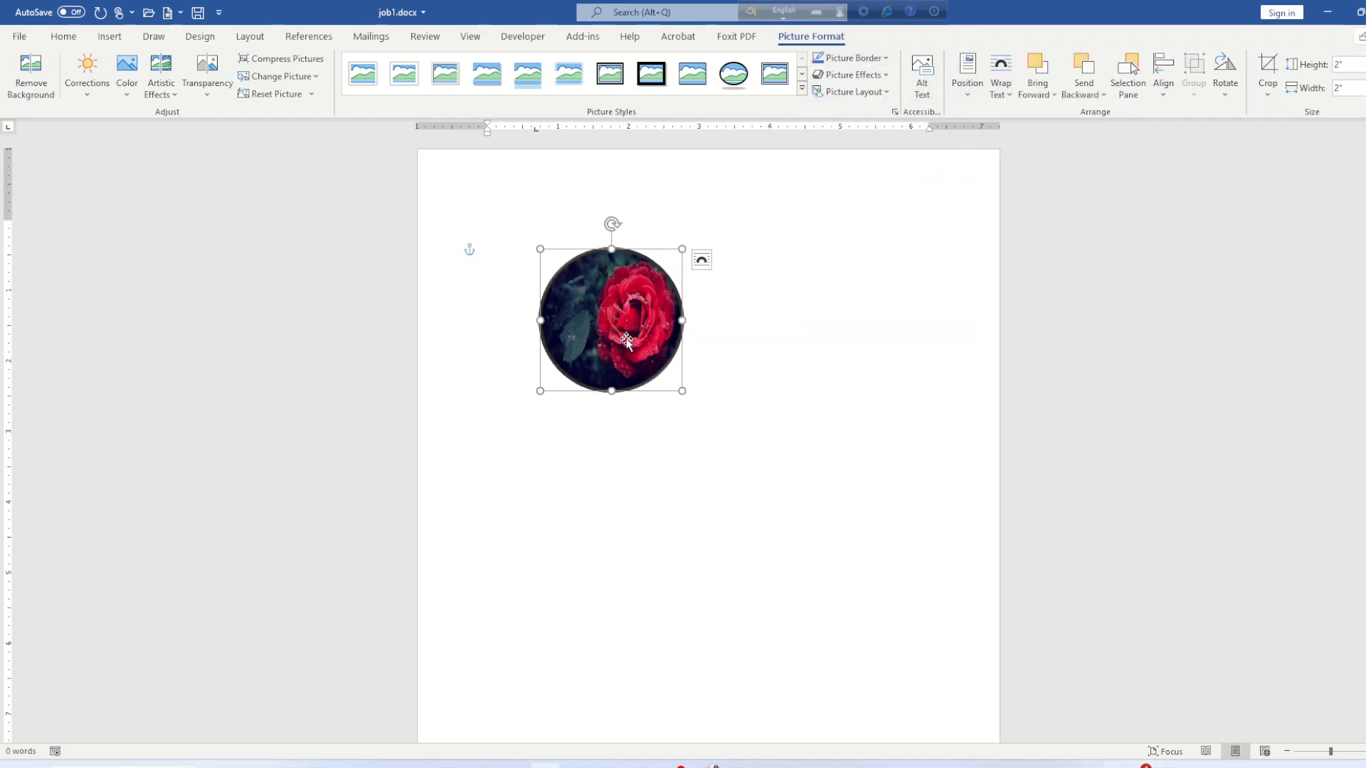
drag(624, 370, 718, 391)
click(863, 404)
click(802, 391)
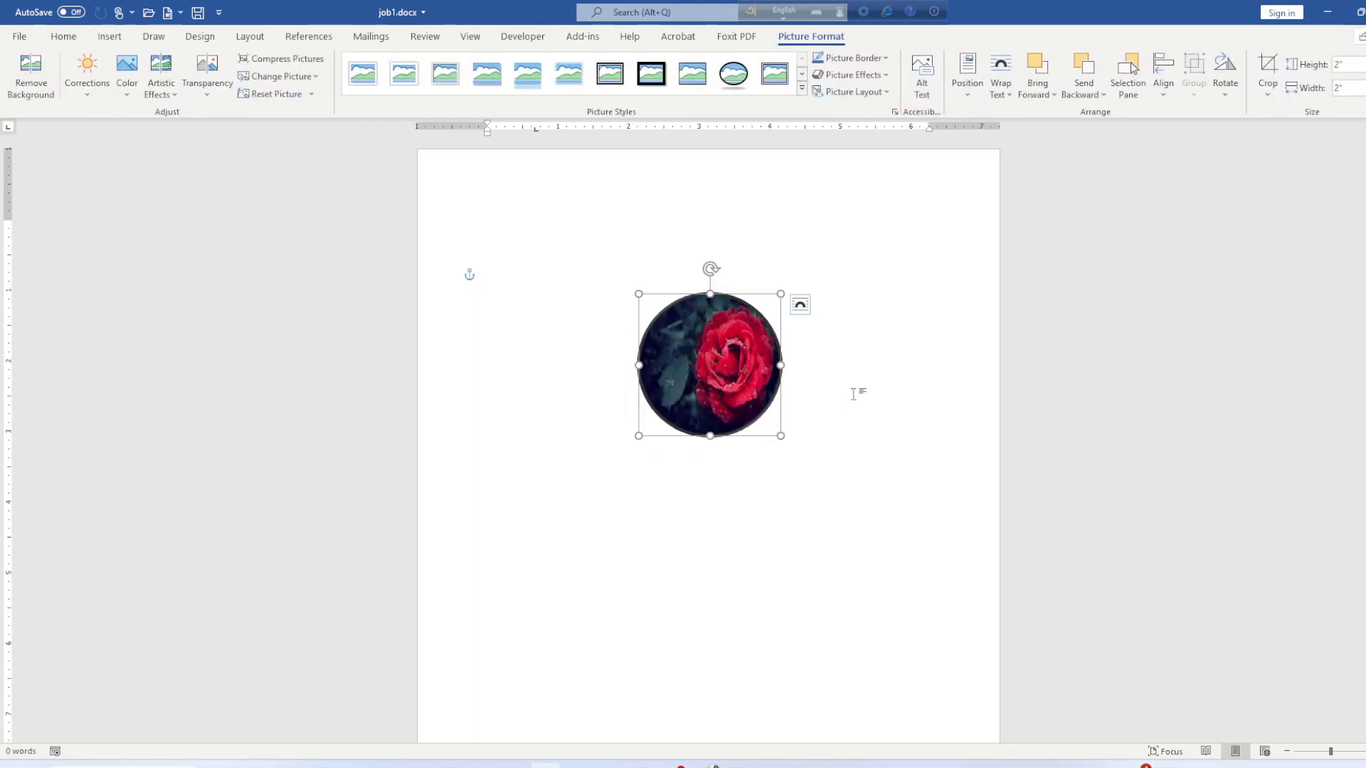
click(854, 390)
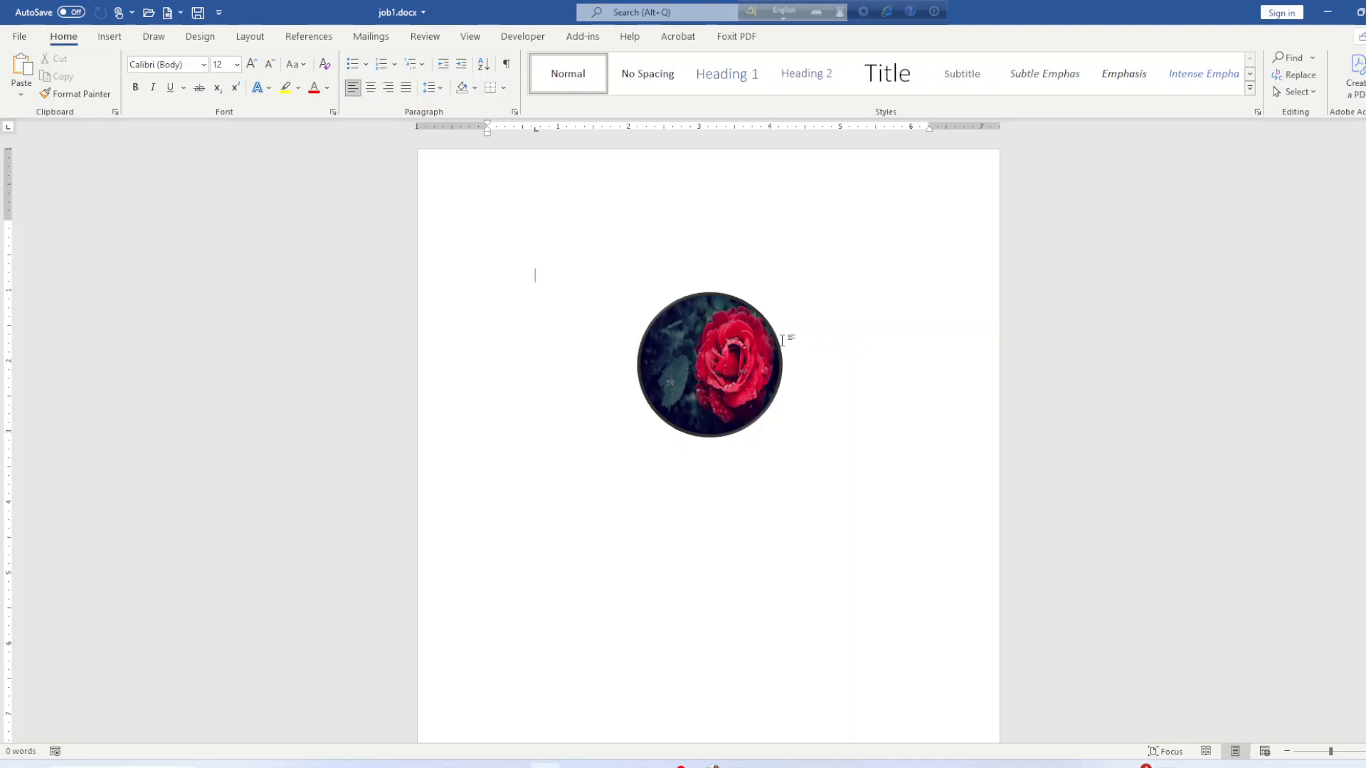
click(701, 372)
drag(711, 366, 735, 321)
Nudge the round rose photo into its final spot near the top centre of the page.
click(671, 460)
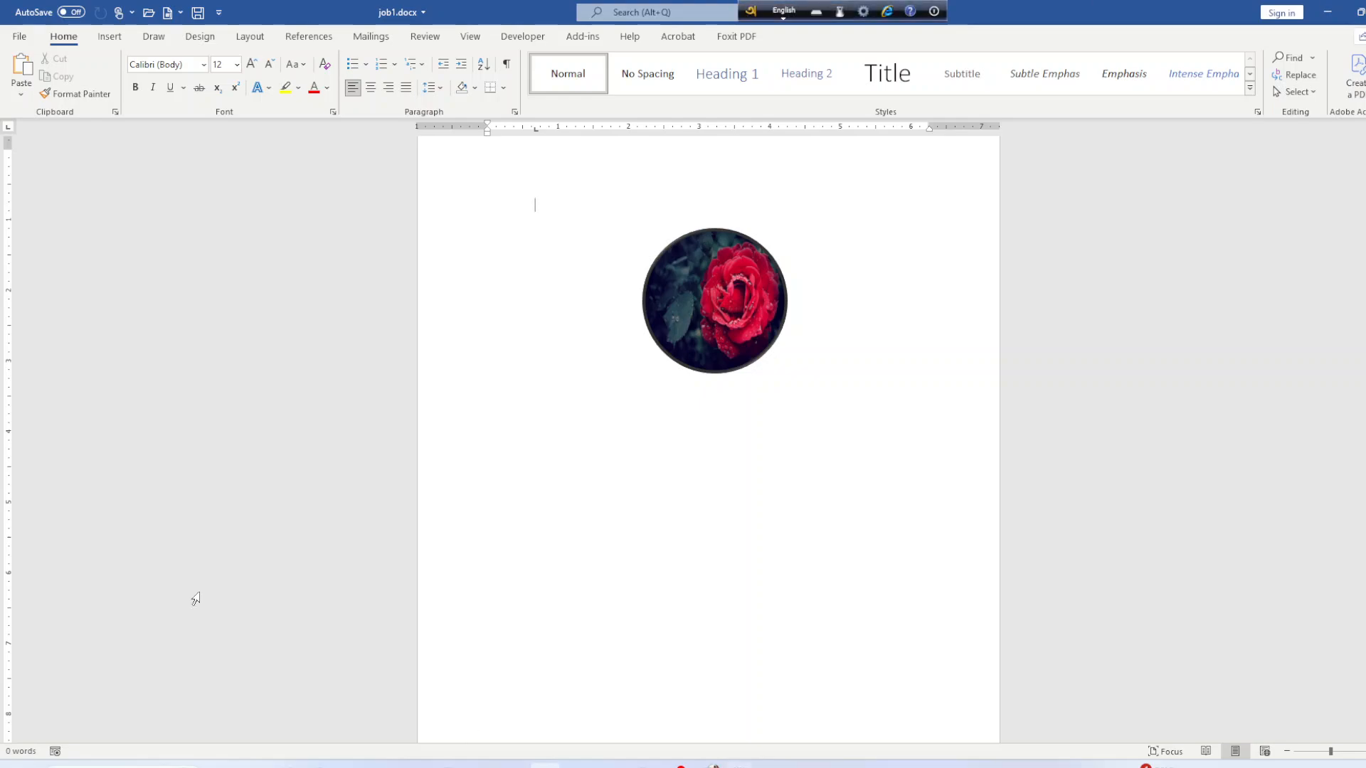
drag(747, 308, 712, 371)
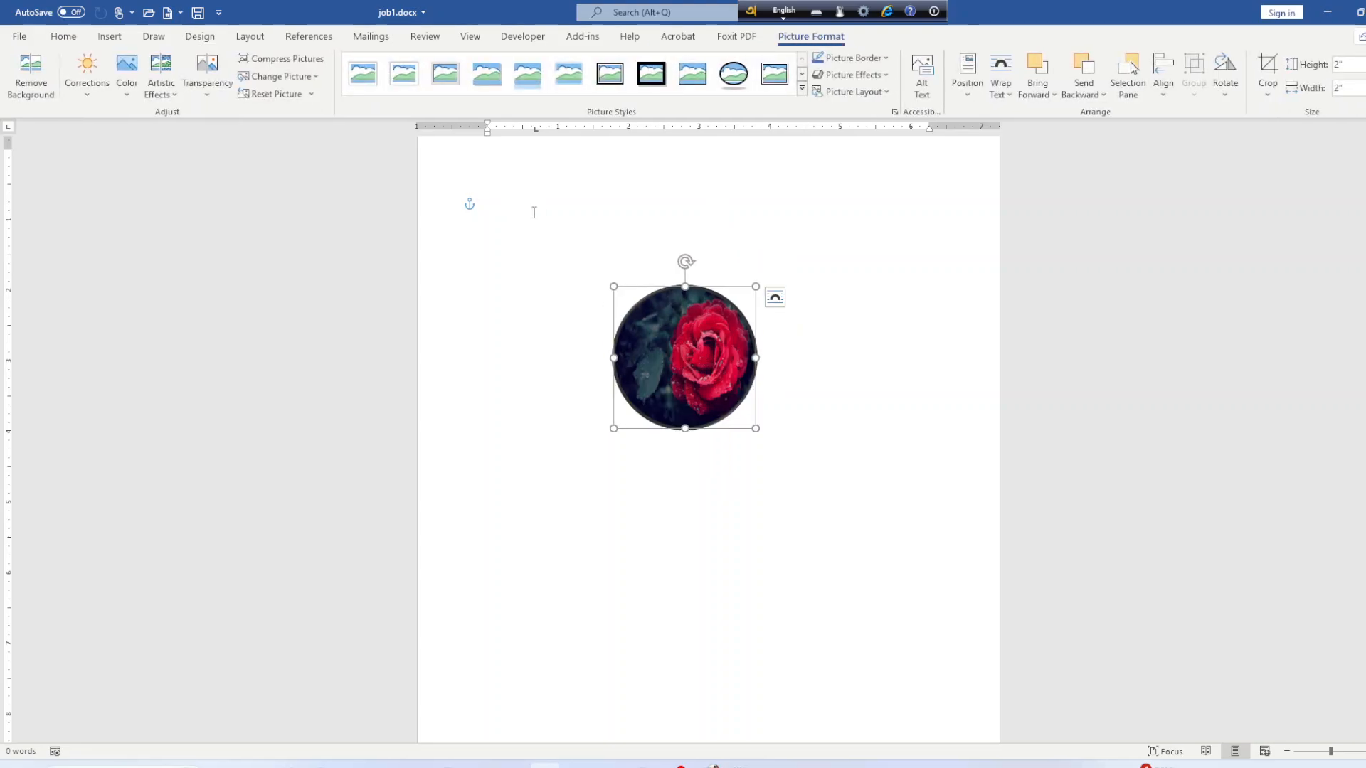
click(525, 479)
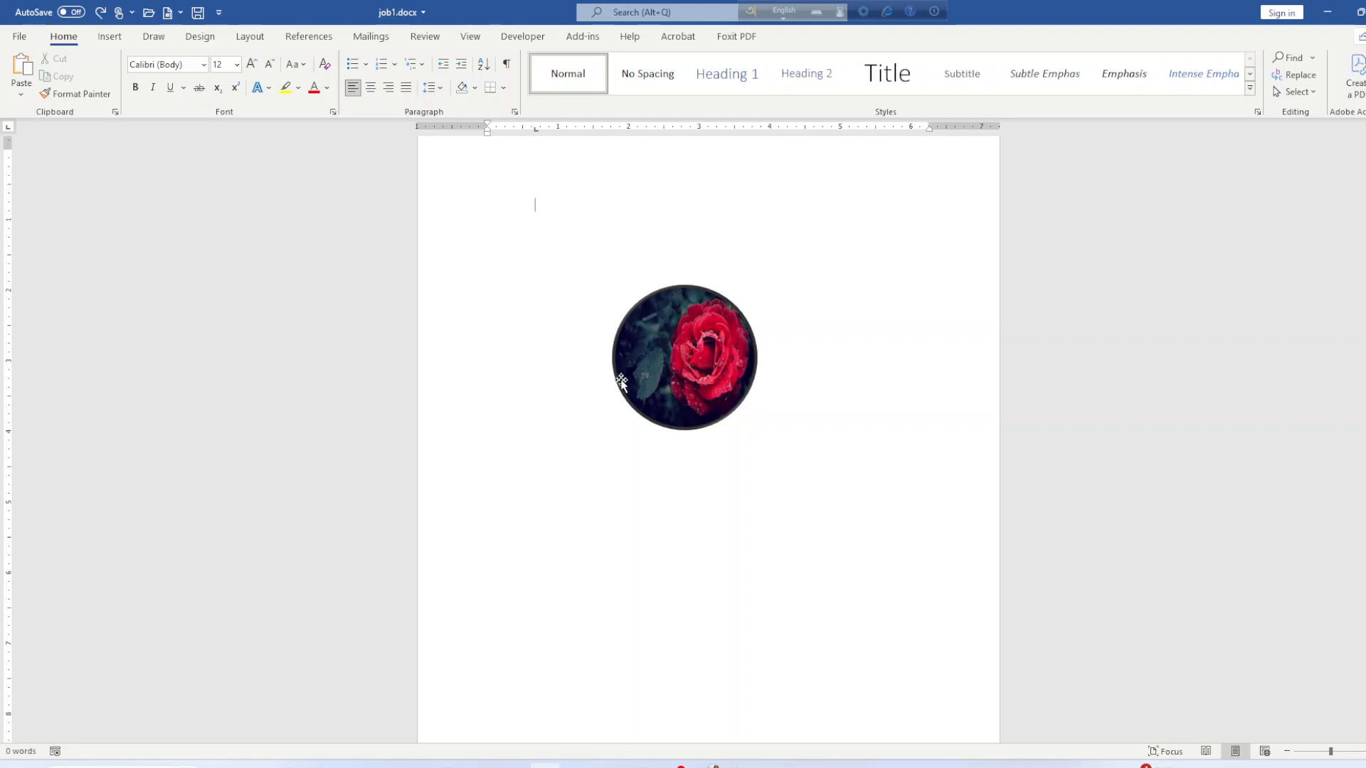
drag(646, 359, 652, 305)
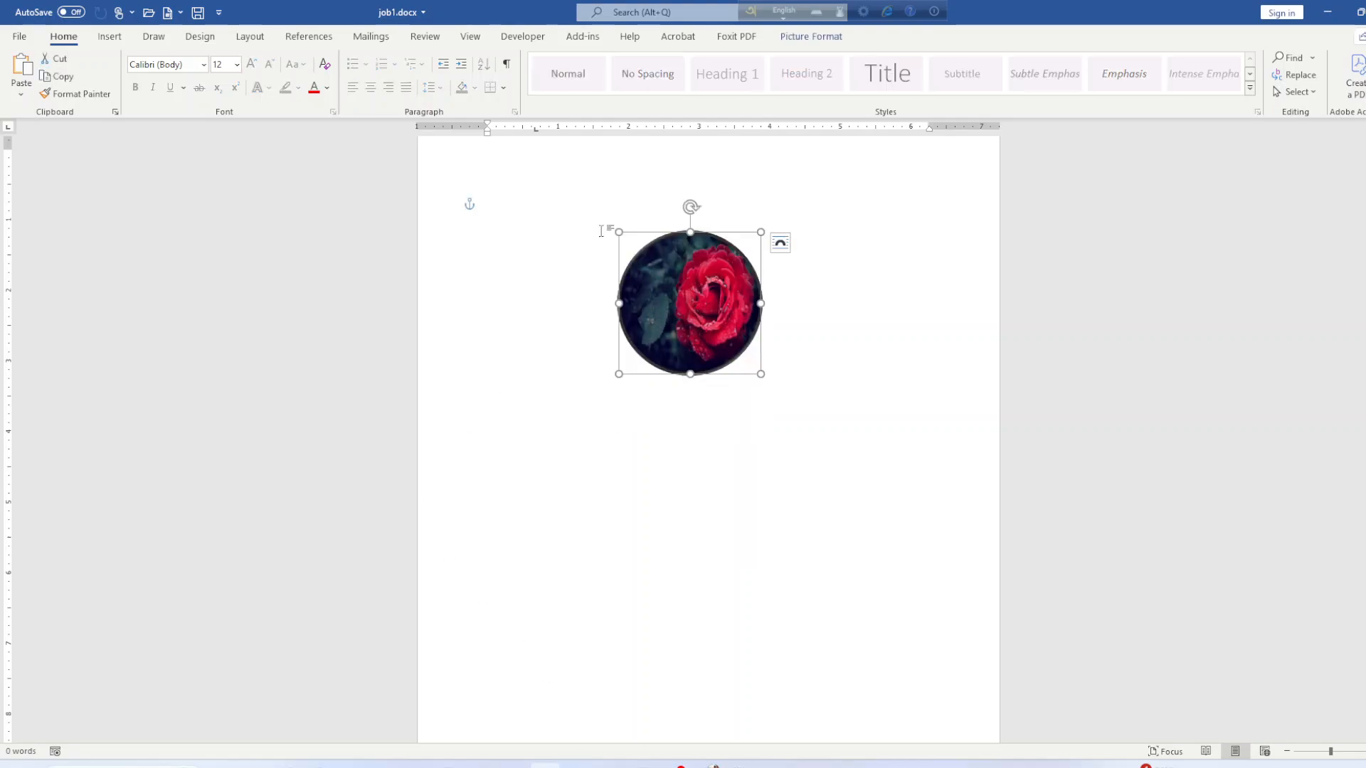
click(590, 165)
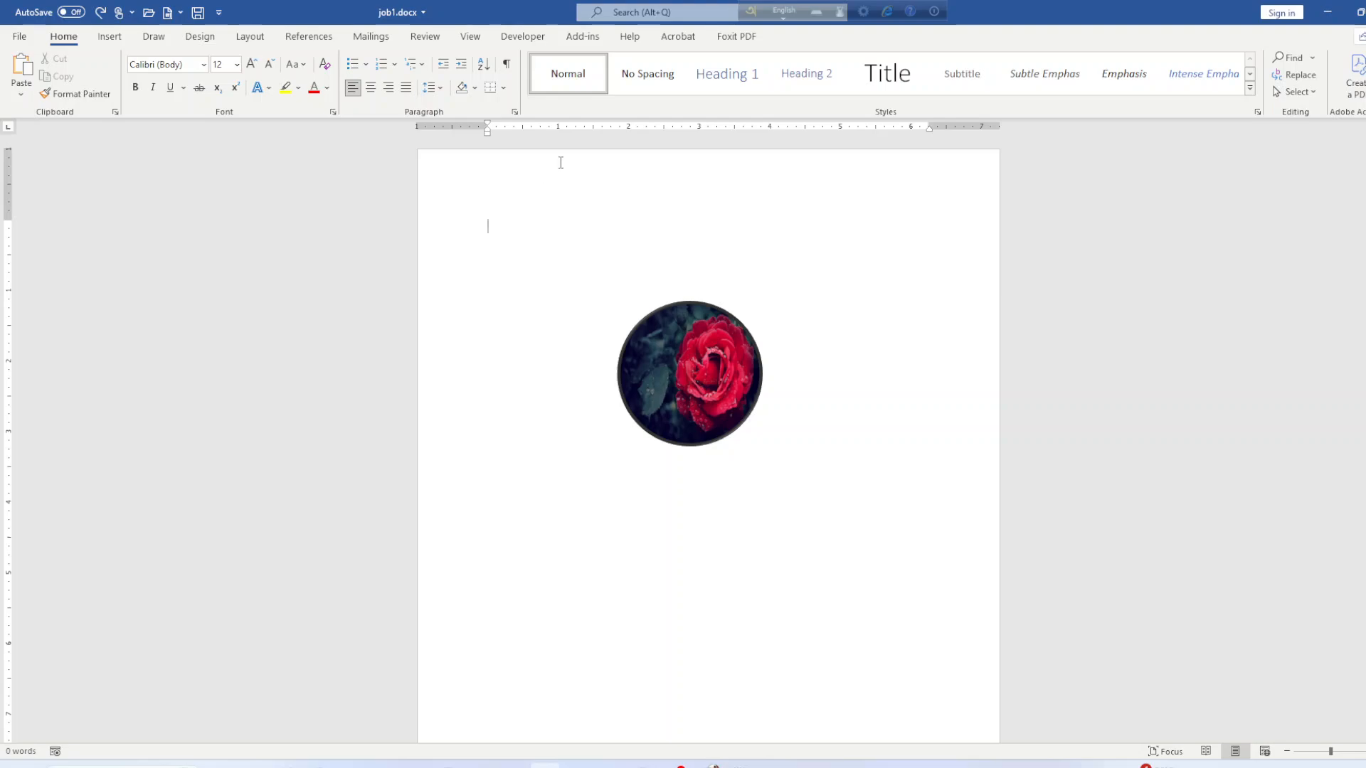
double_click(559, 160)
click(798, 71)
drag(699, 360, 709, 328)
click(723, 435)
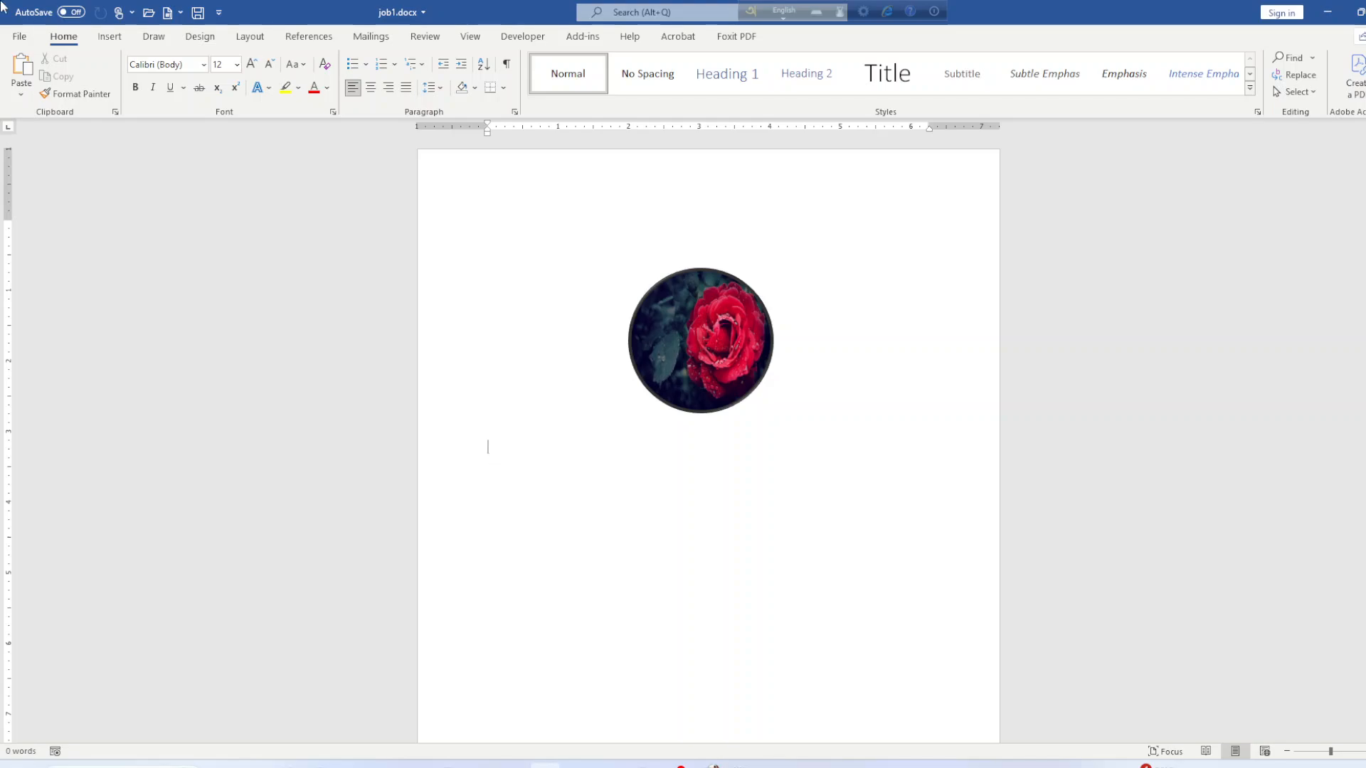
click(110, 36)
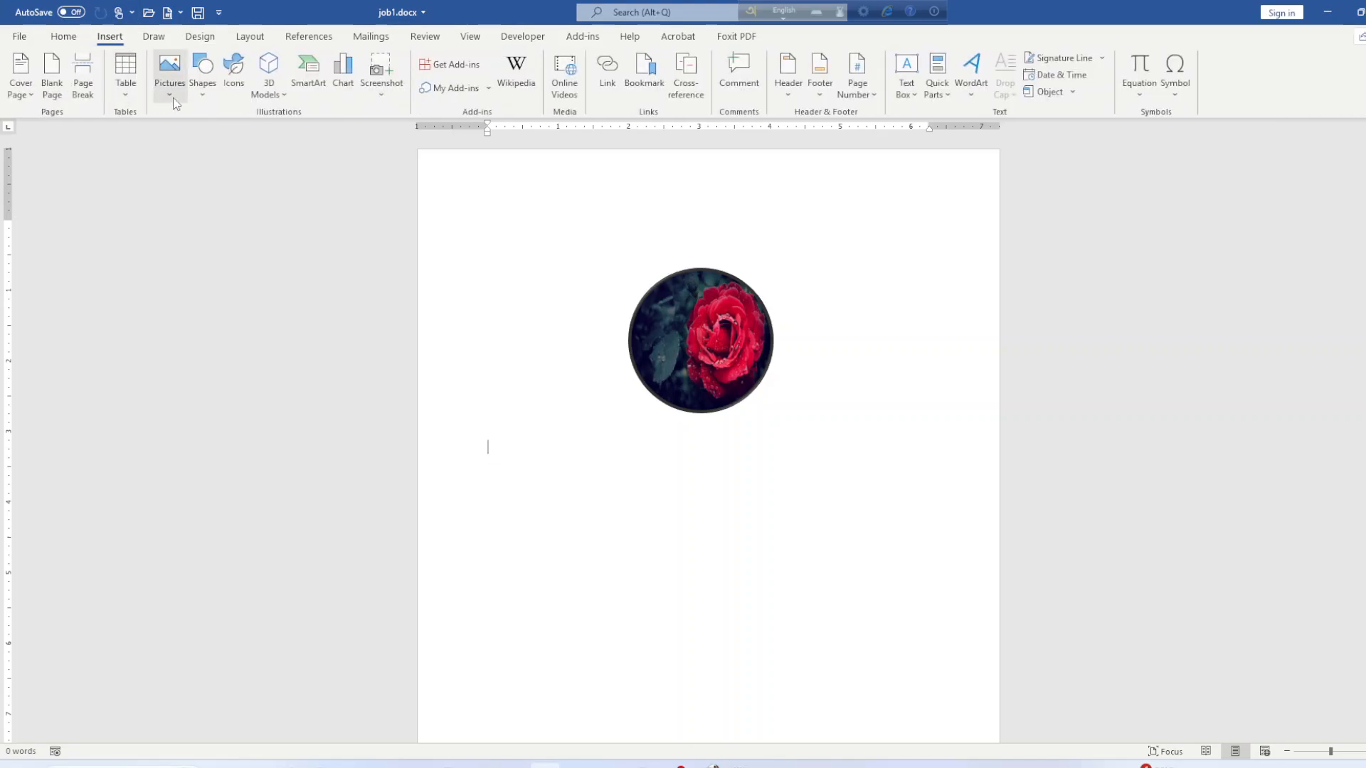
Review word_combined.pdf's sample résumé and photo size specs in Acrobat, then return to Word.
key(alt+Tab)
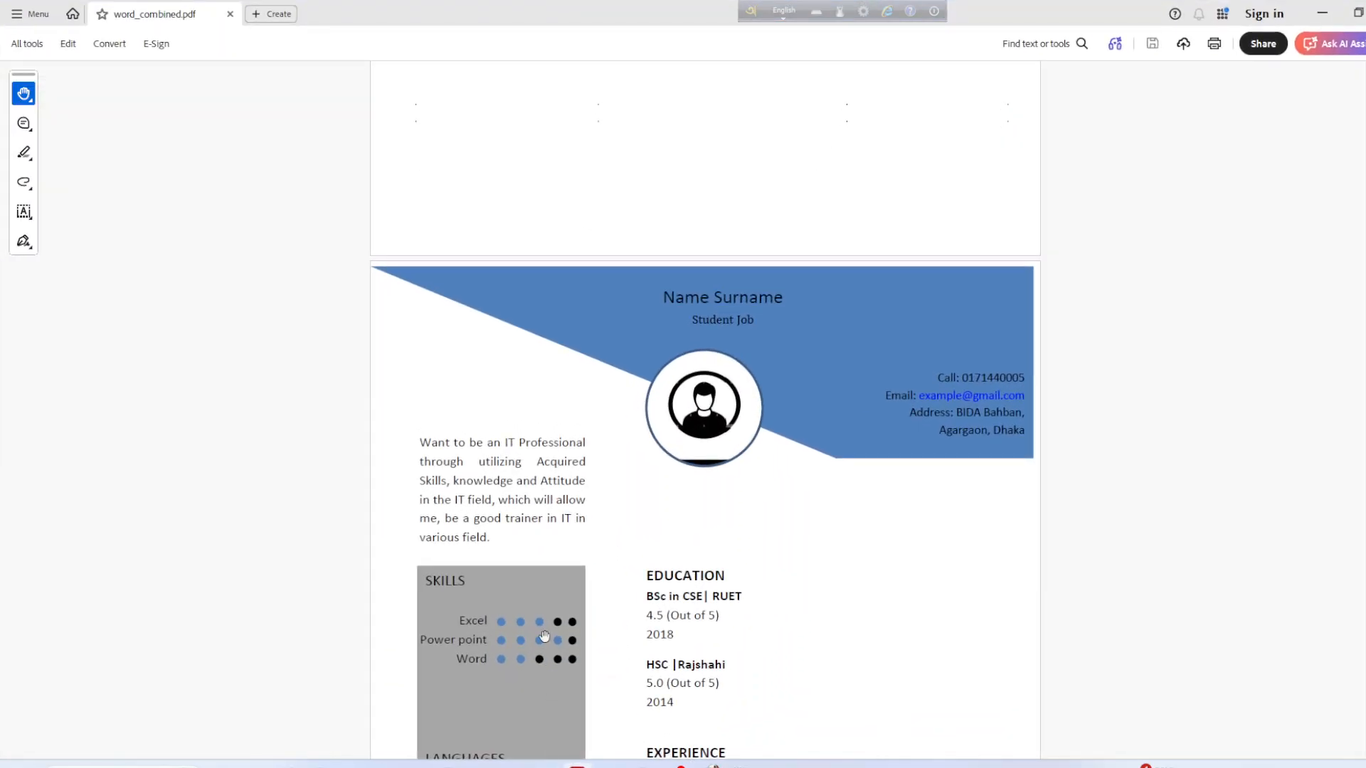
scroll(536, 624, up, 10)
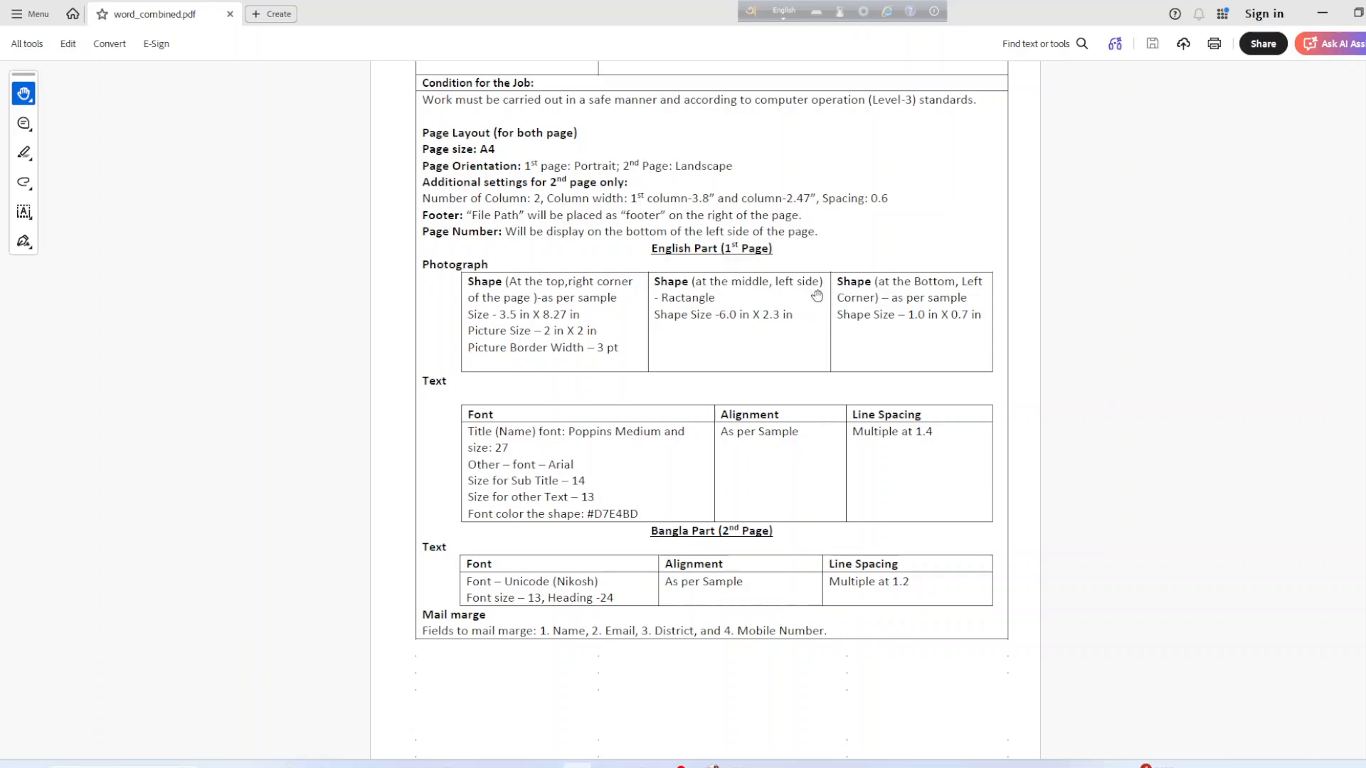
scroll(701, 558, down, 10)
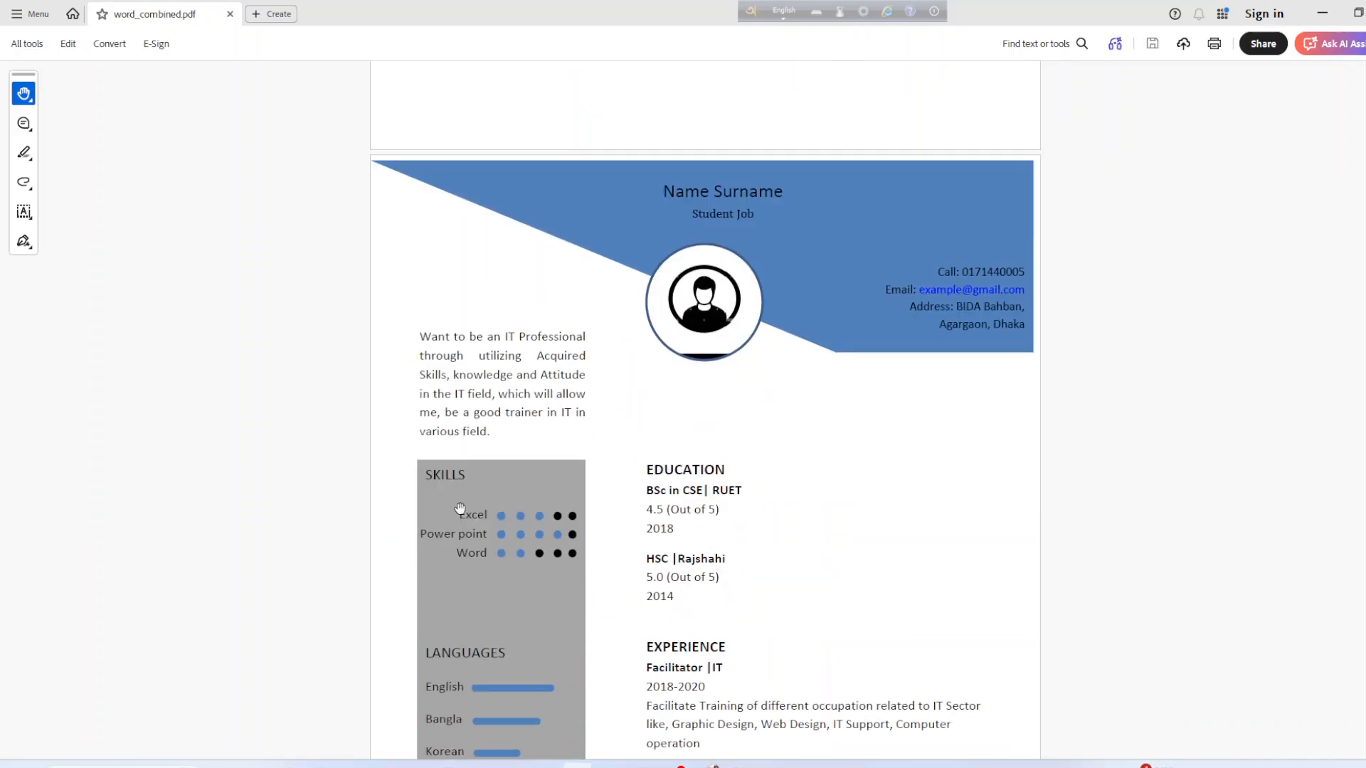
scroll(469, 508, up, 8)
scroll(553, 585, up, 3)
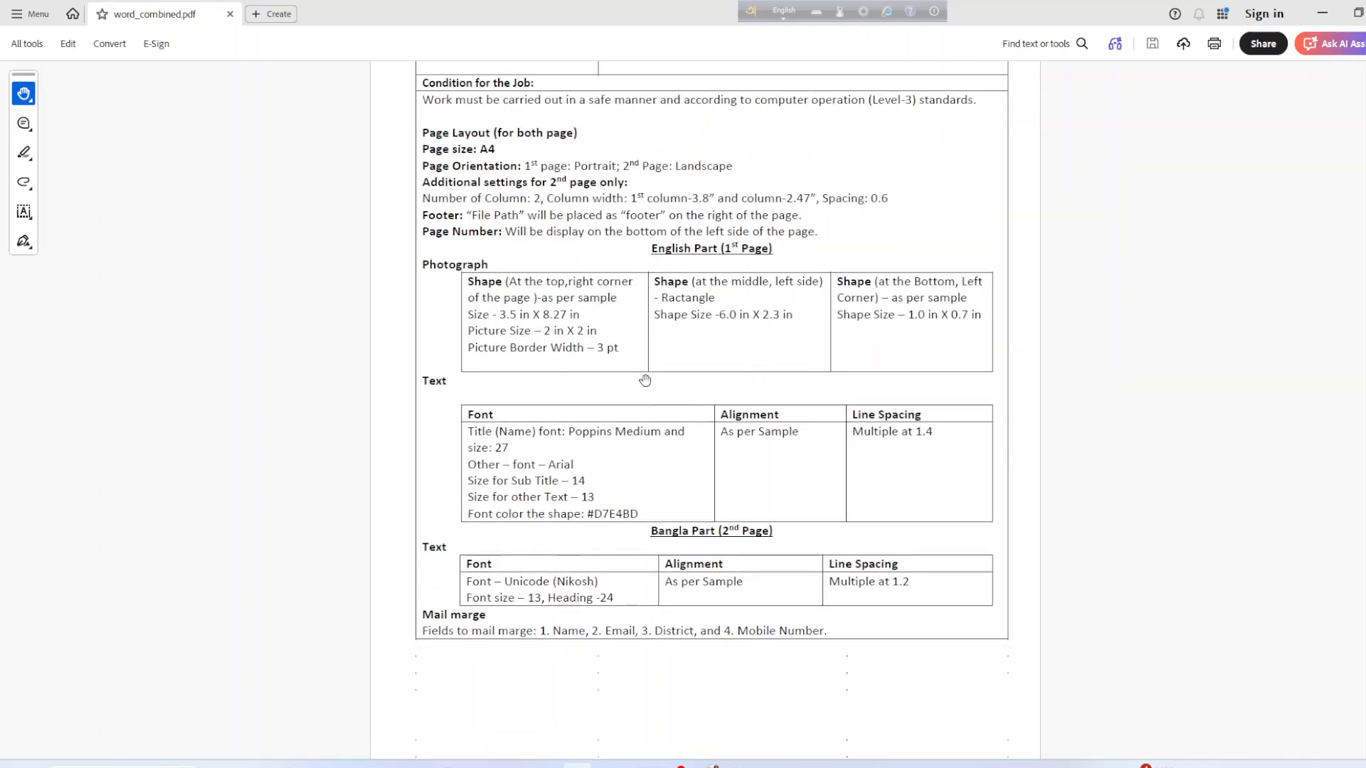
click(1323, 14)
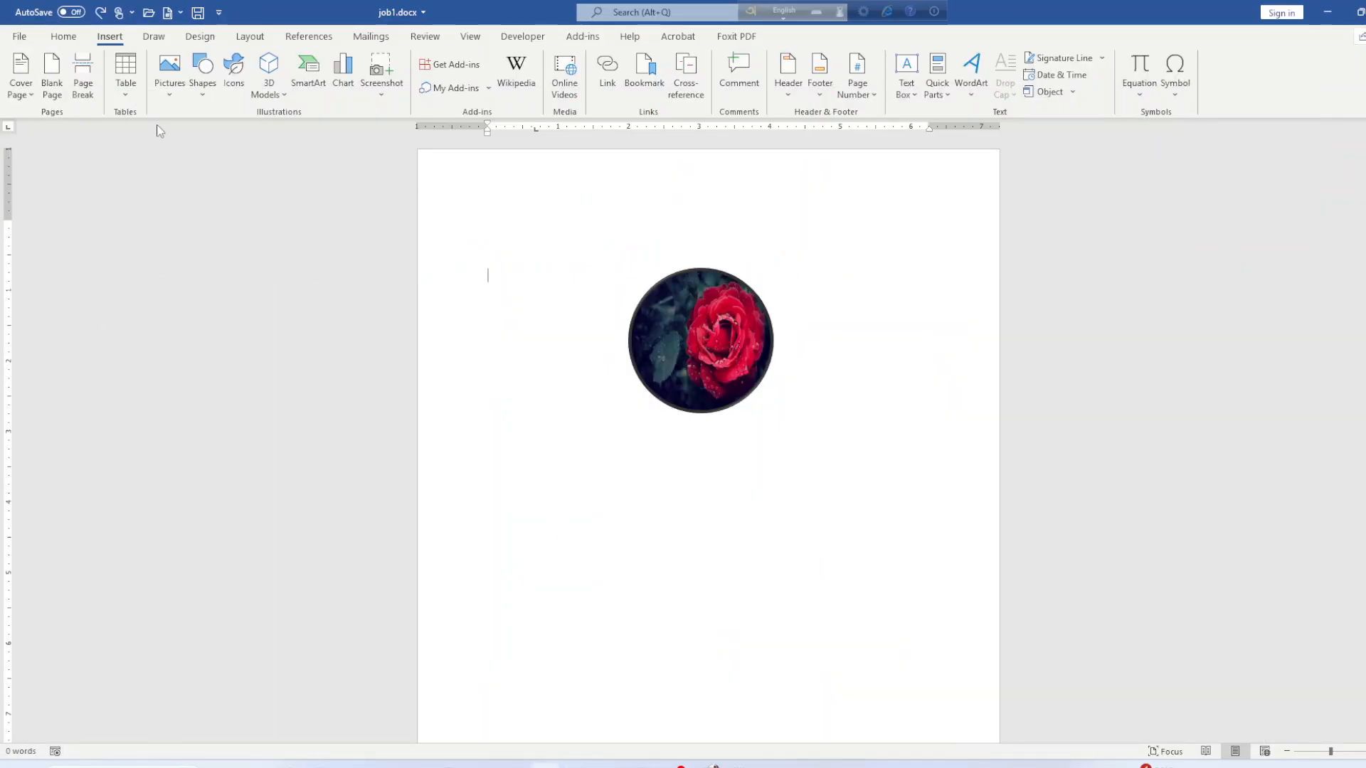
Draw a rectangle on the left of the page below the rose photo.
click(169, 72)
click(203, 71)
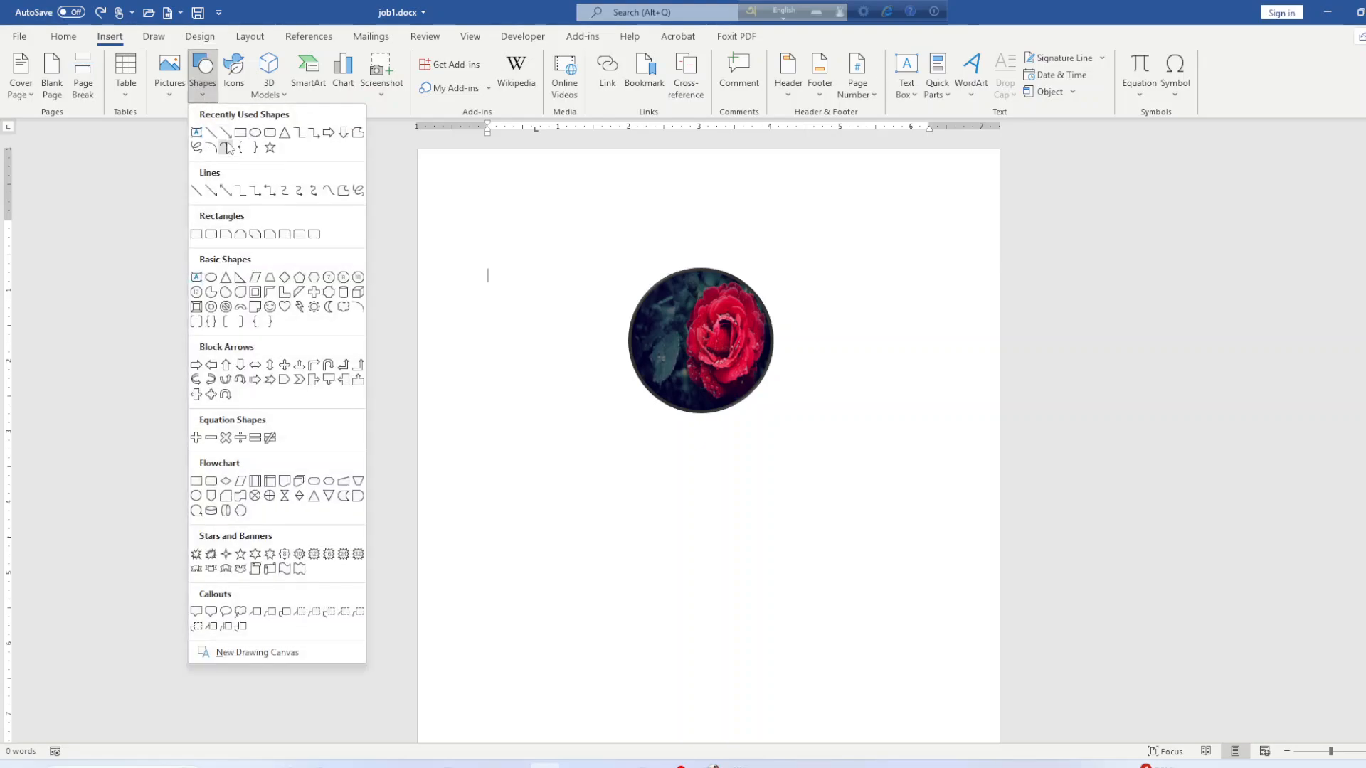
click(241, 132)
drag(466, 406, 634, 696)
scroll(582, 498, down, 2)
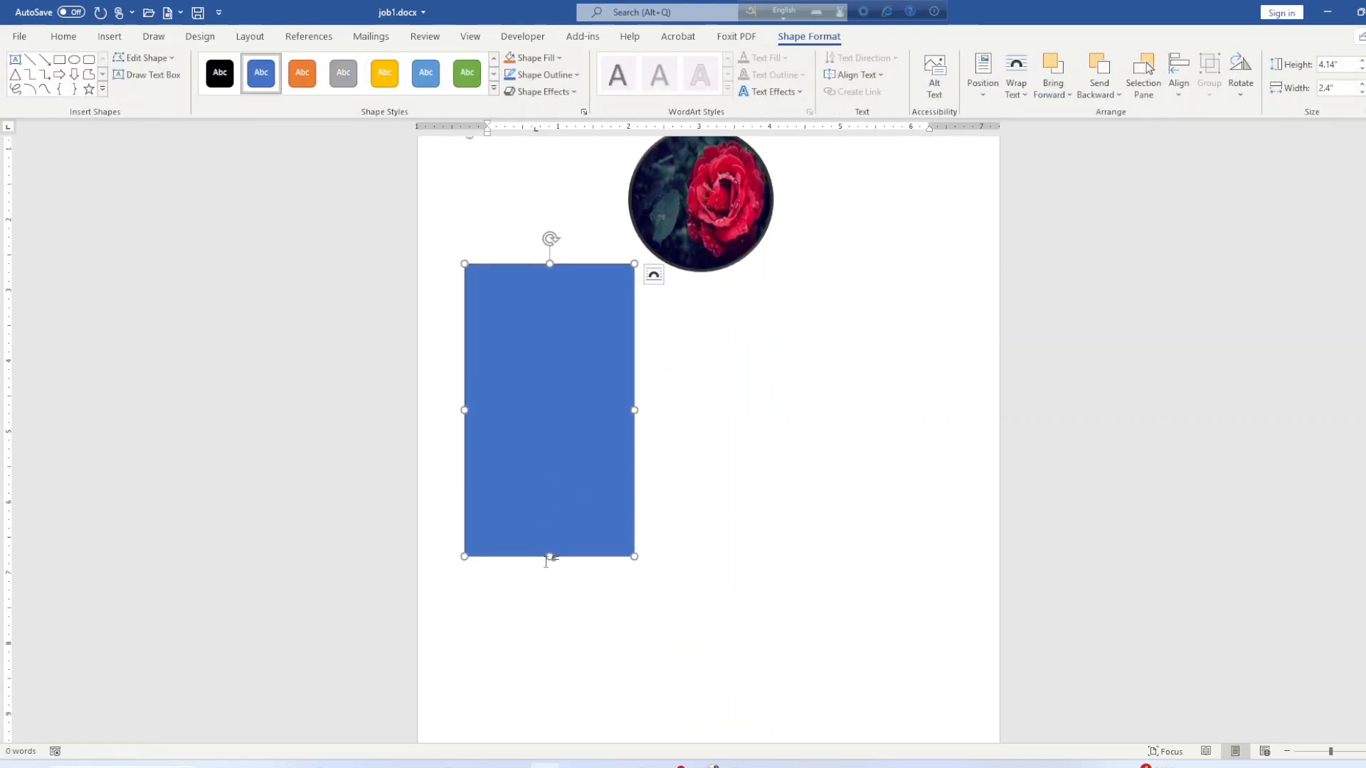
drag(549, 560, 553, 673)
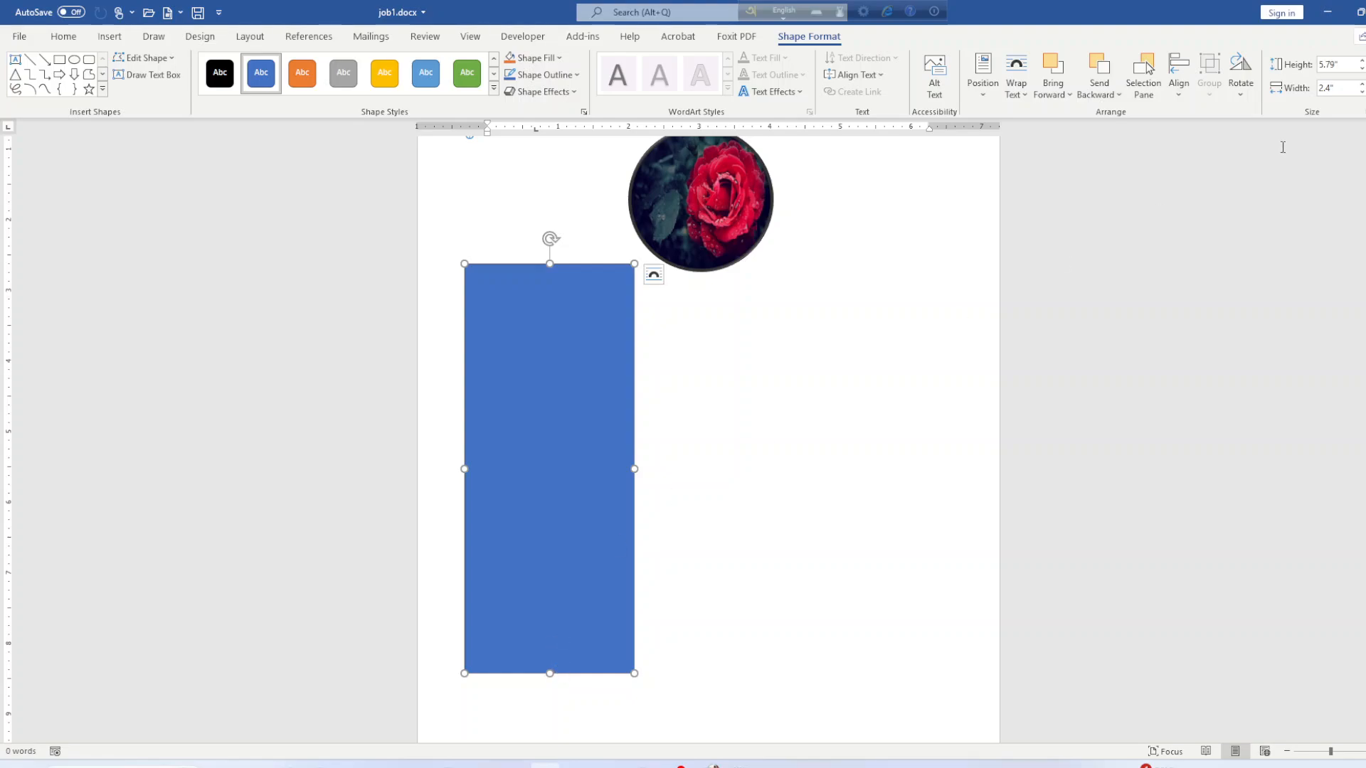
Size the rectangle to 6" tall by 2.3" wide and move it into position.
click(1360, 114)
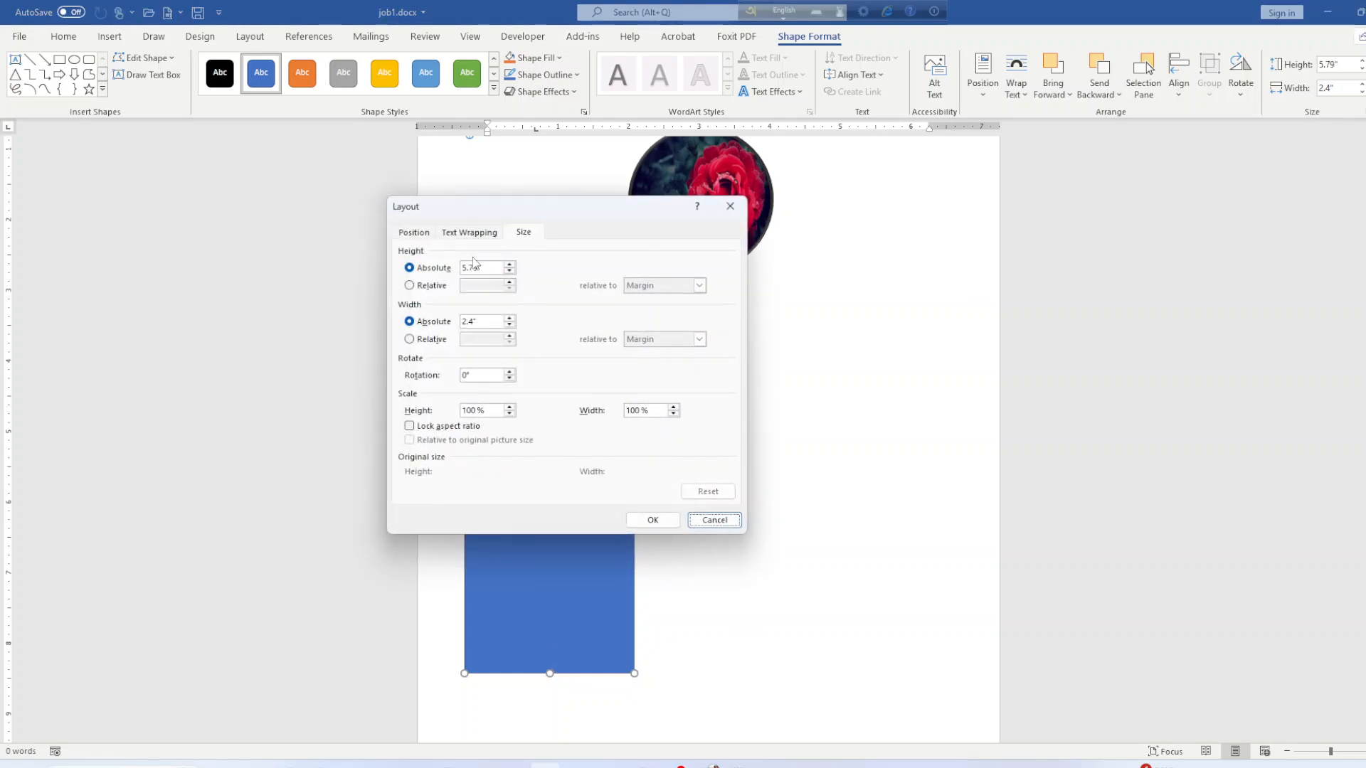
click(510, 266)
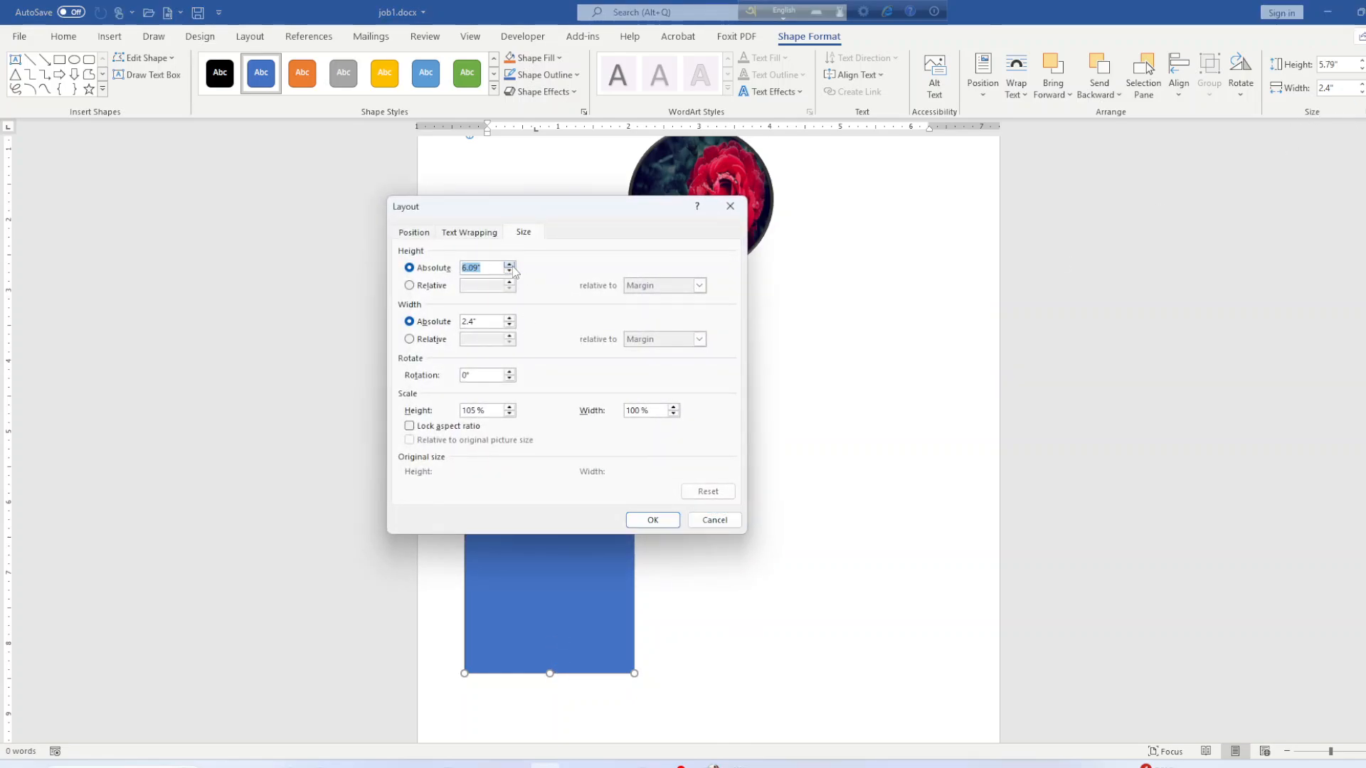
click(472, 270)
click(675, 518)
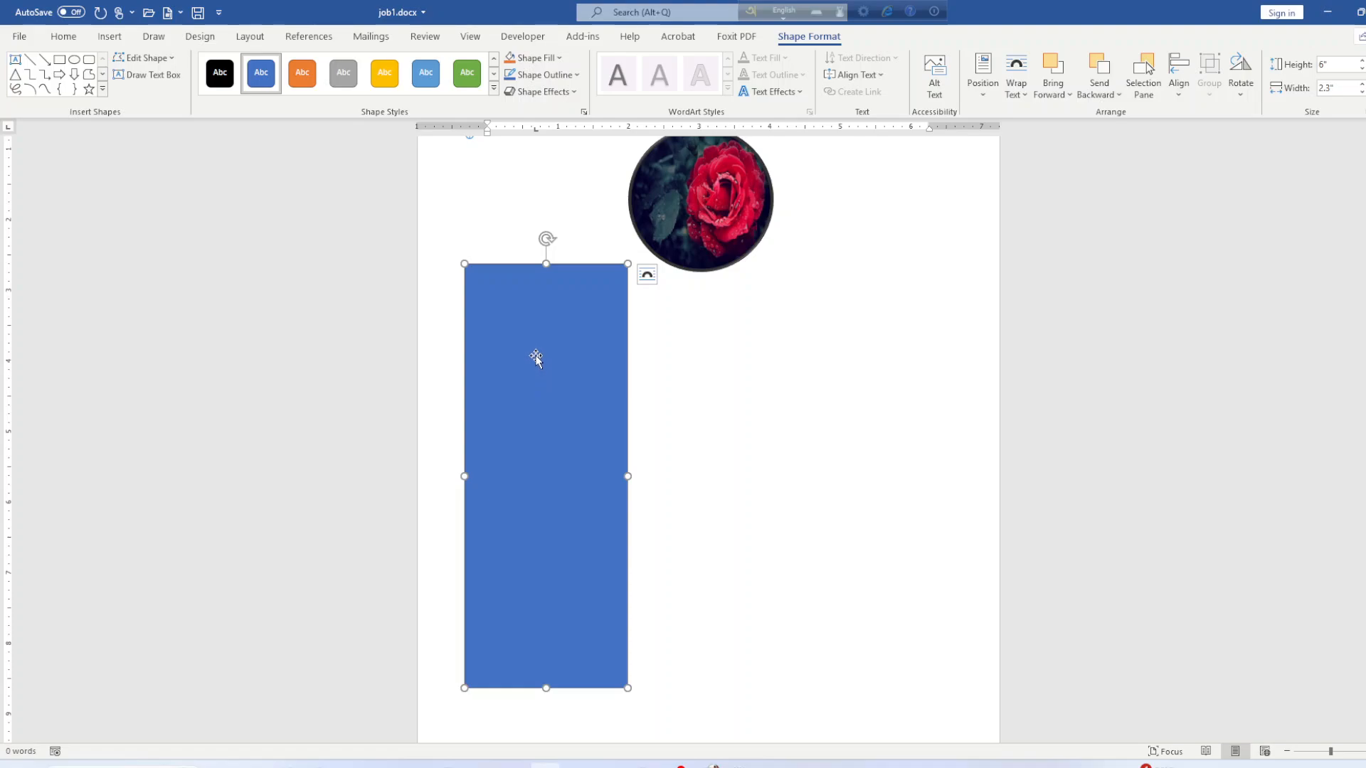
drag(536, 358, 505, 349)
click(707, 372)
Add text to the blue rectangle and align it to the rectangle's top.
click(518, 340)
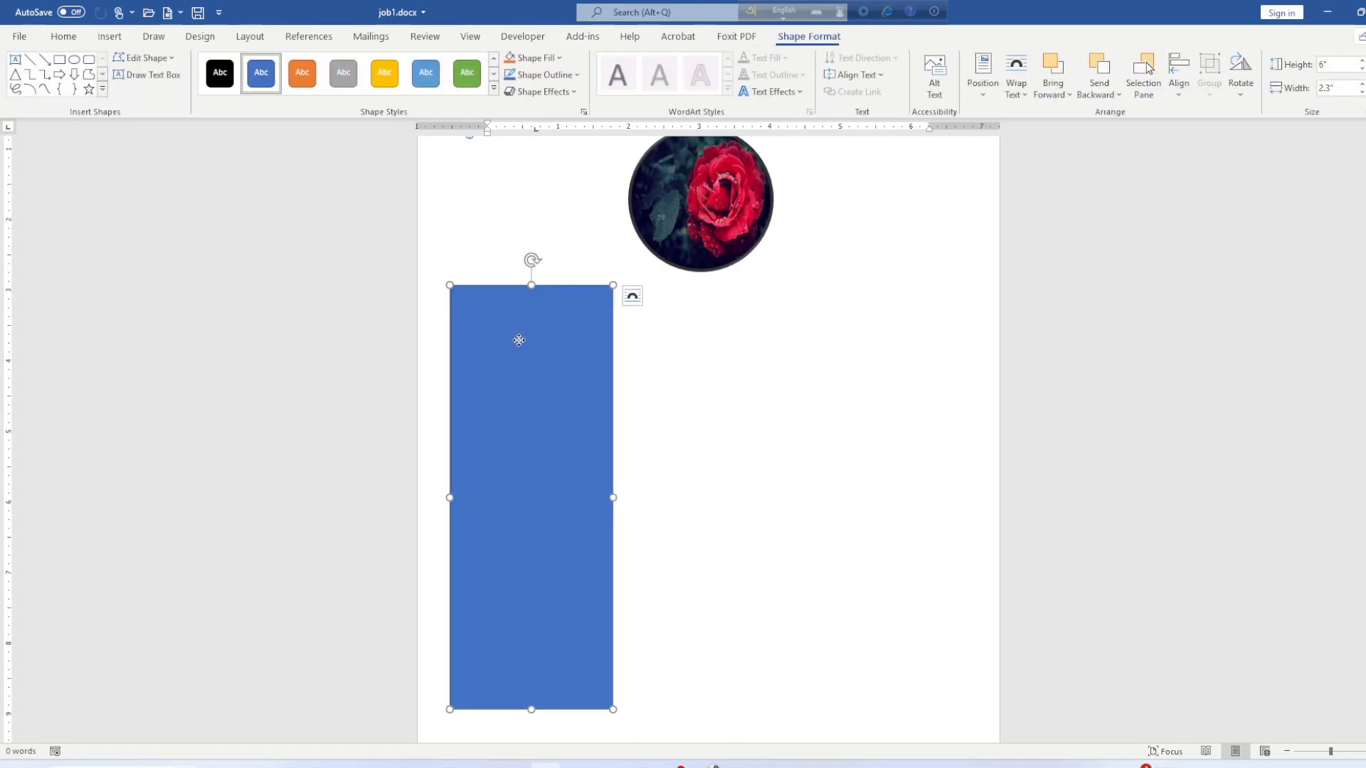
right_click(518, 340)
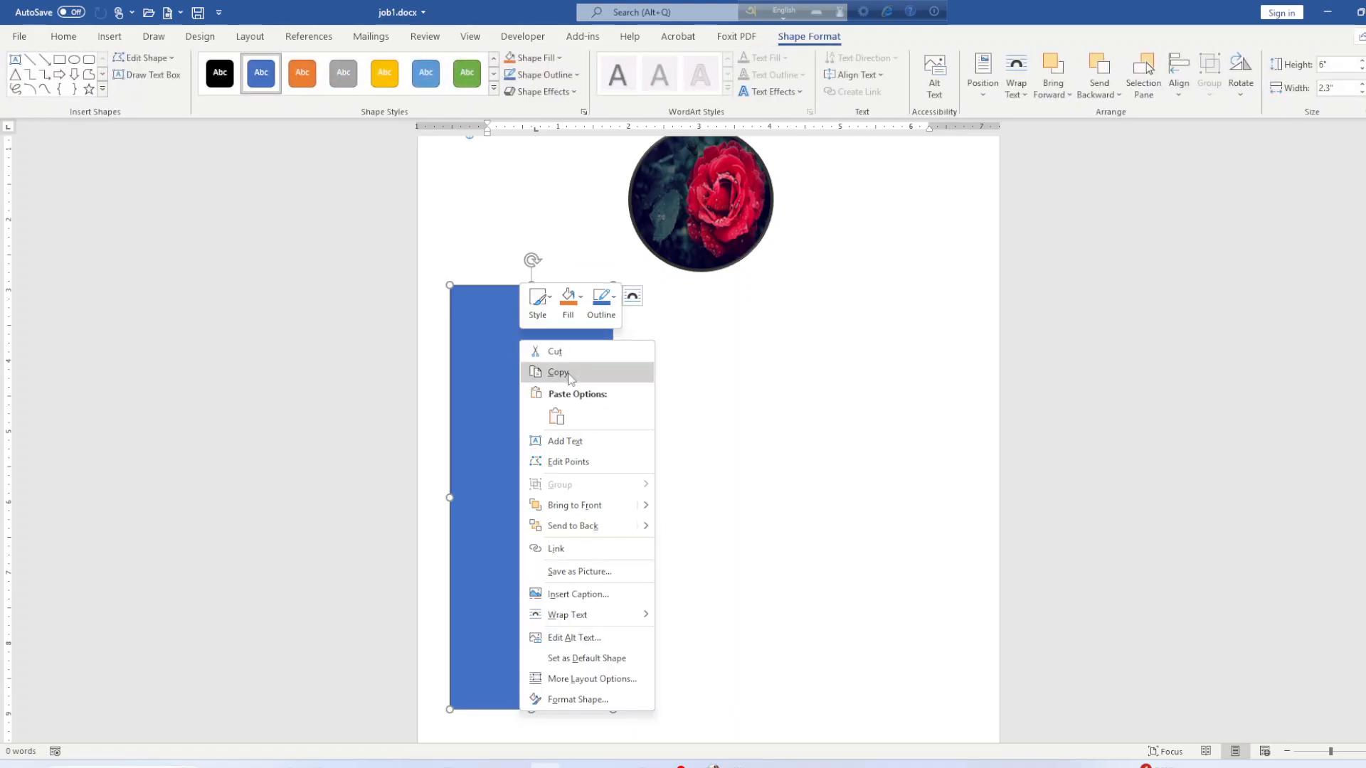
click(549, 442)
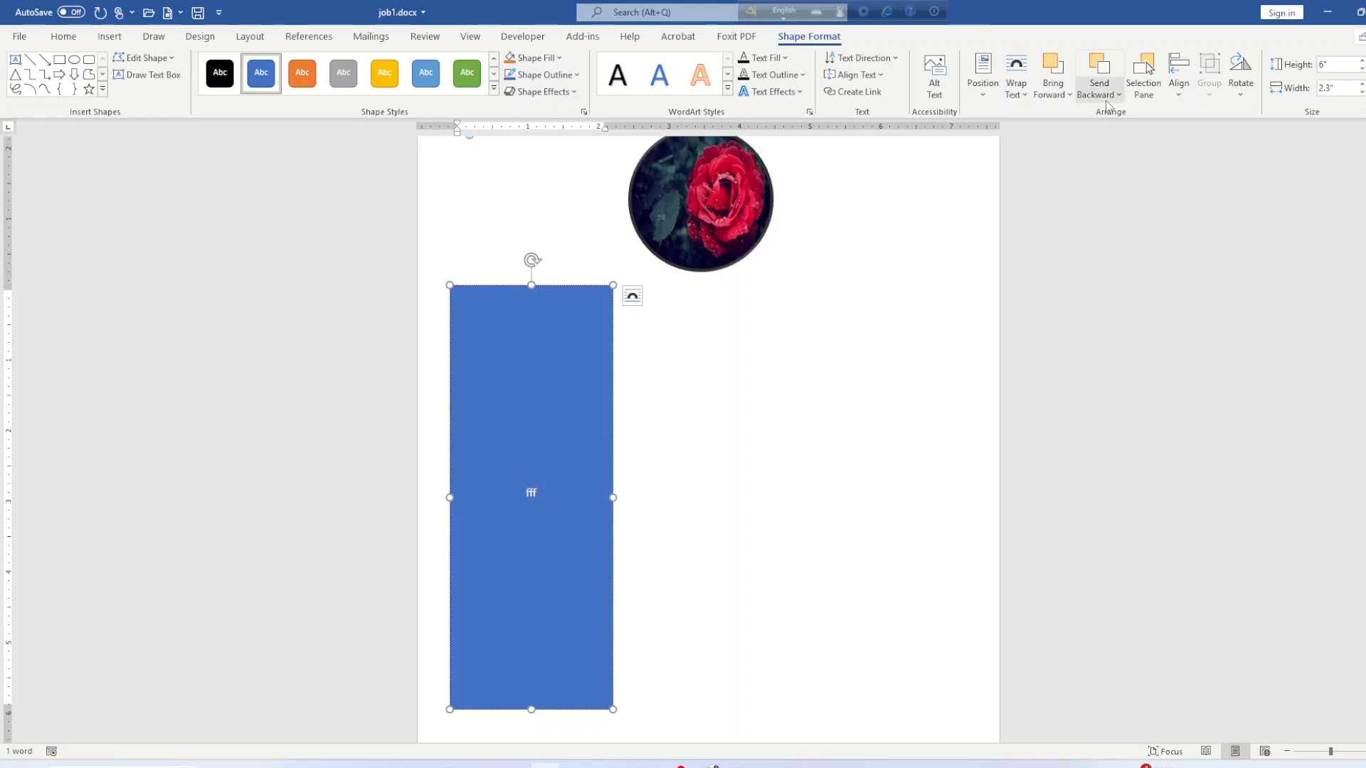
click(1184, 100)
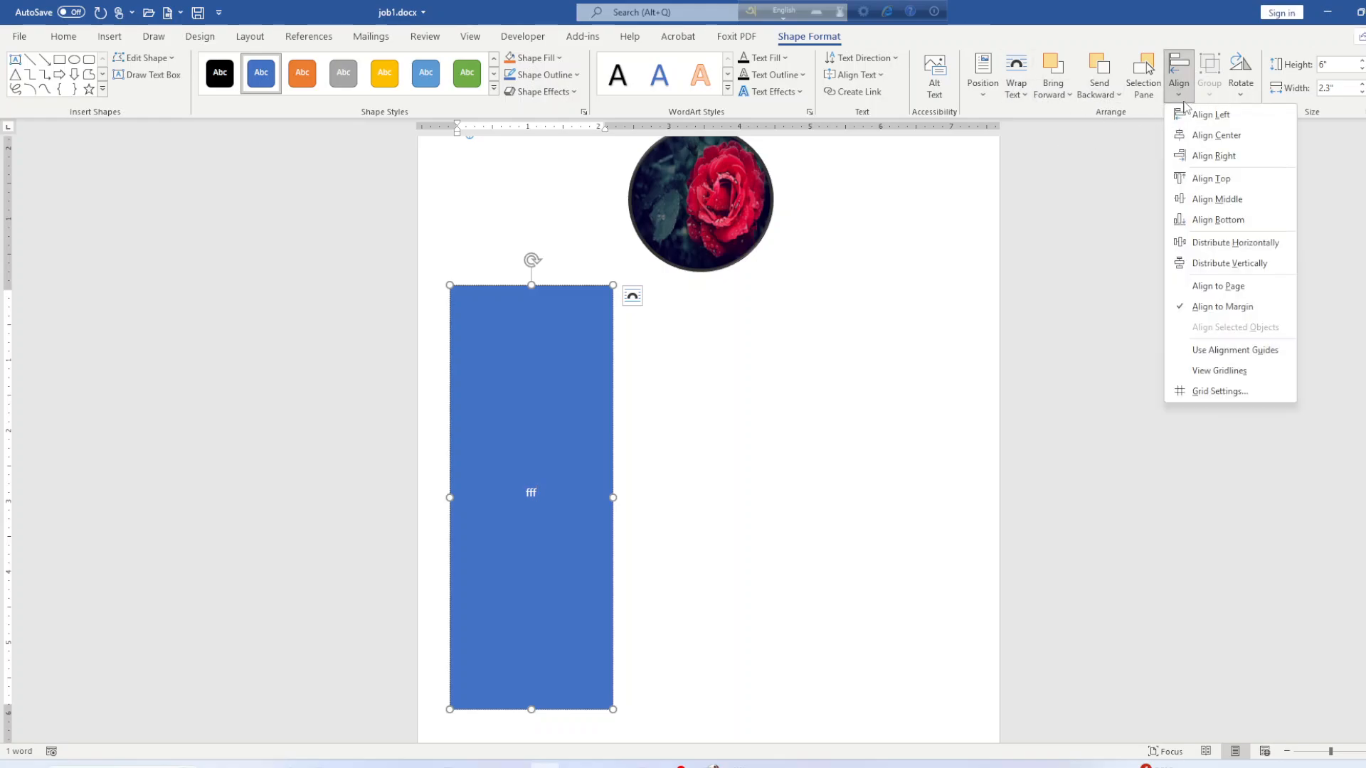
click(1184, 99)
click(858, 75)
click(874, 113)
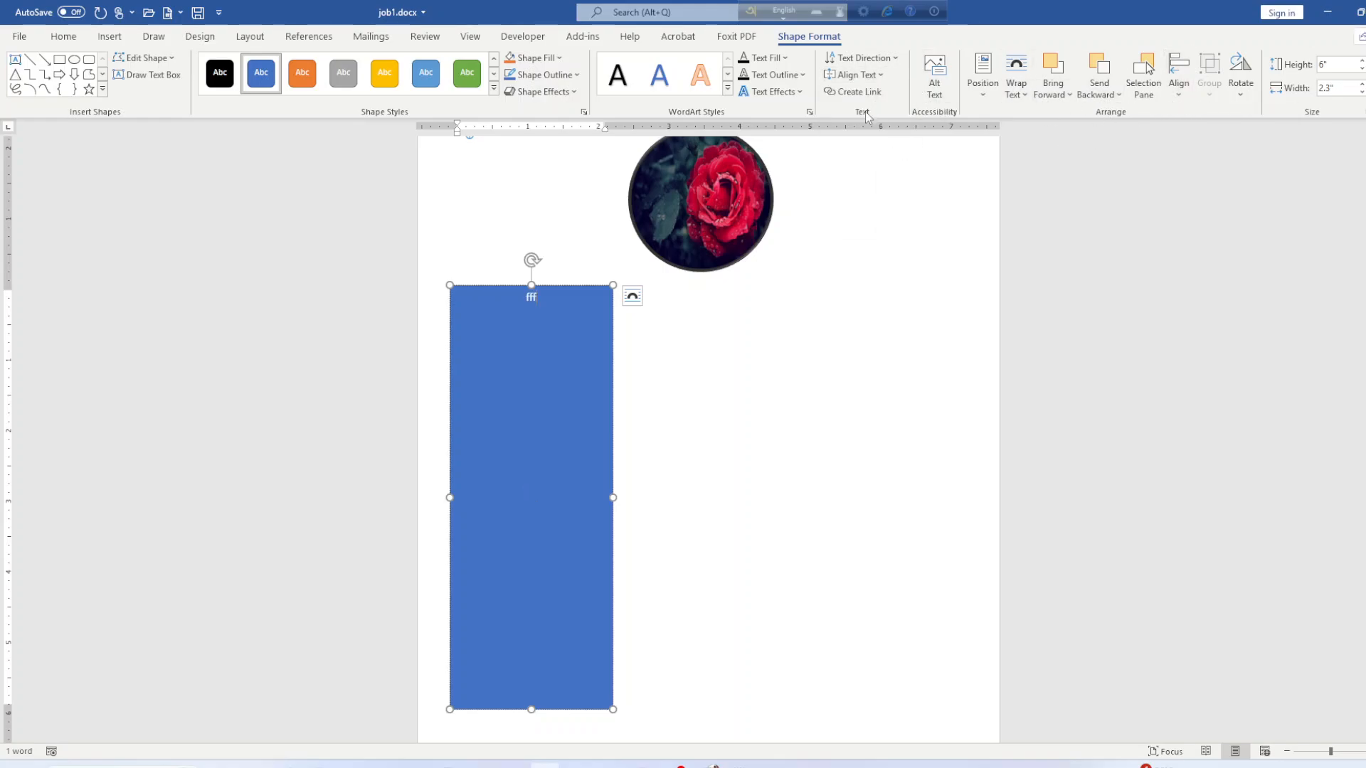
Replace the placeholder text with the heading 'Skills' followed by a new line.
key(BackSpace)
key(BackSpace)
key(BackSpace)
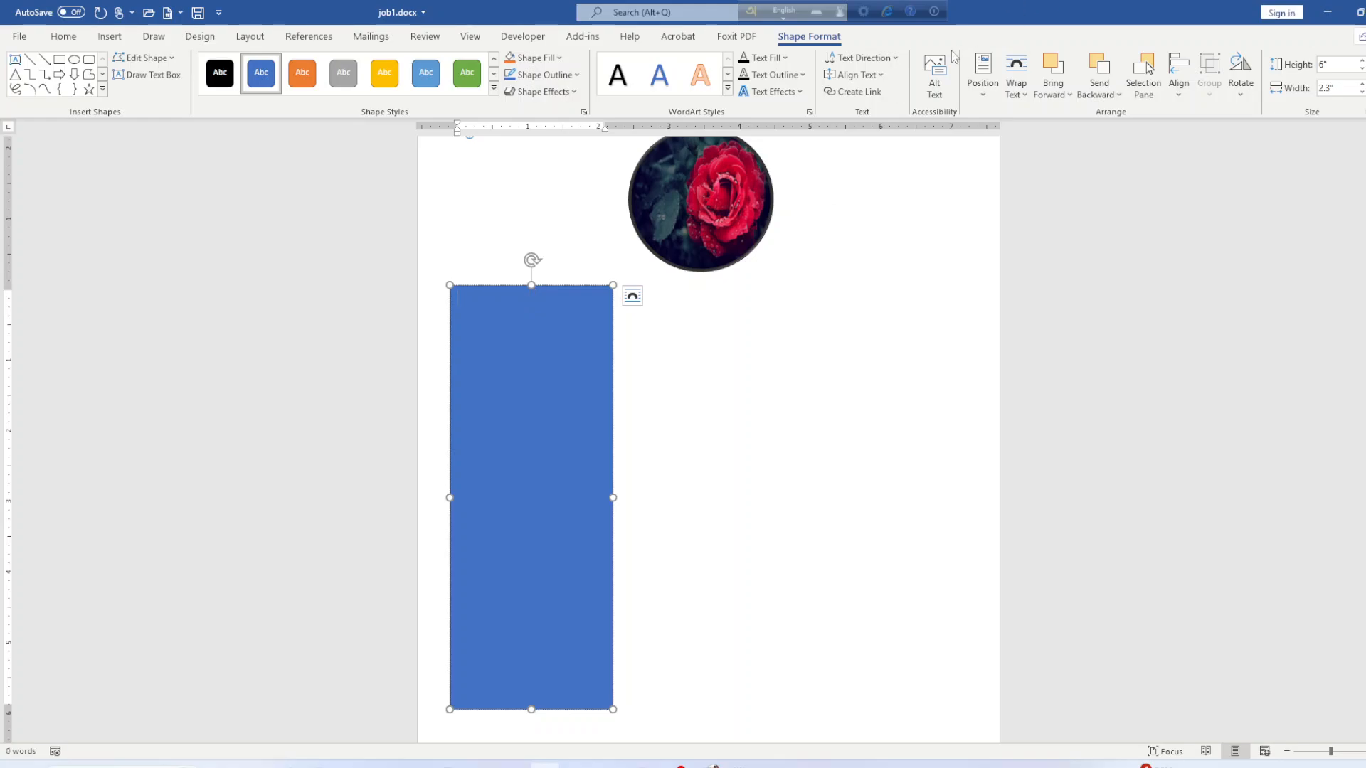
click(63, 36)
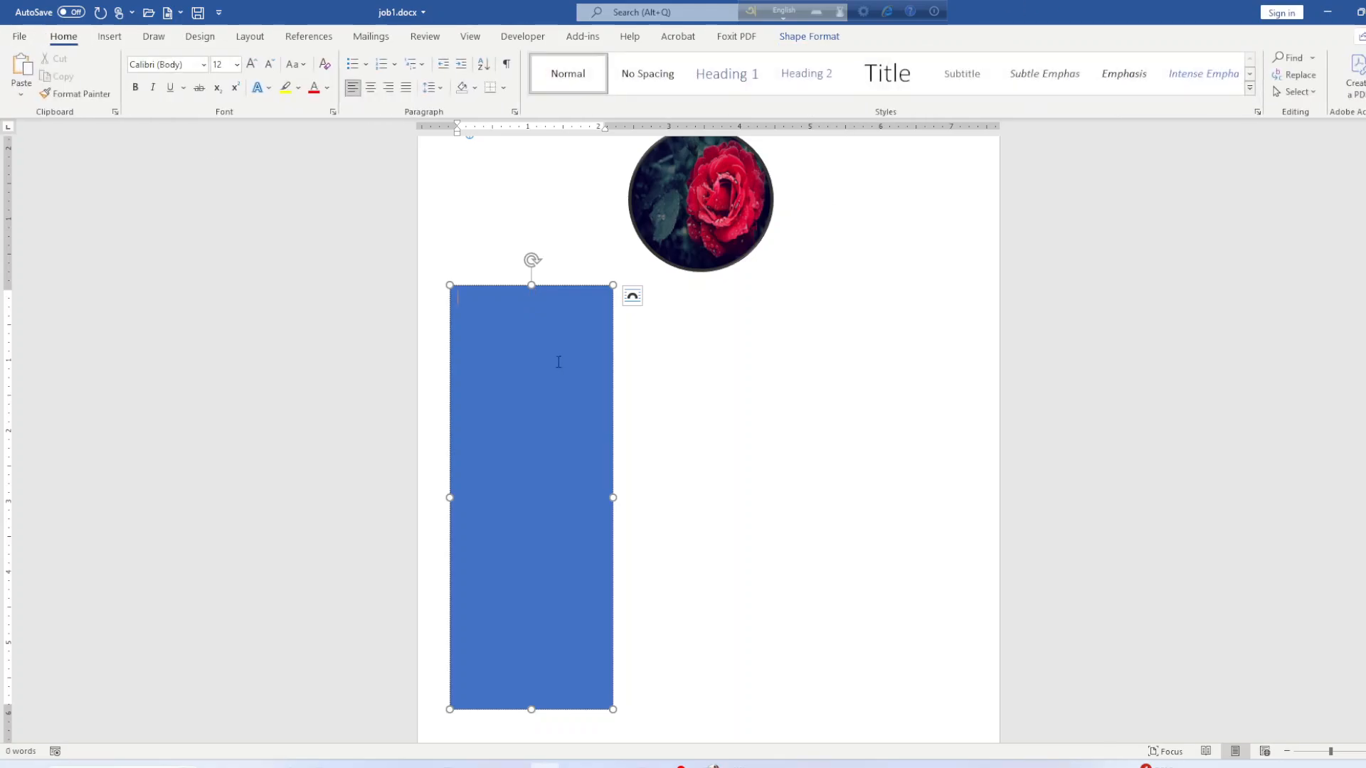
text(dfff)
key(BackSpace)
key(BackSpace)
text(Skills)
key(Return)
key(Return)
Glance through the reference résumé PDF, then return to Word.
mouse_move(577, 764)
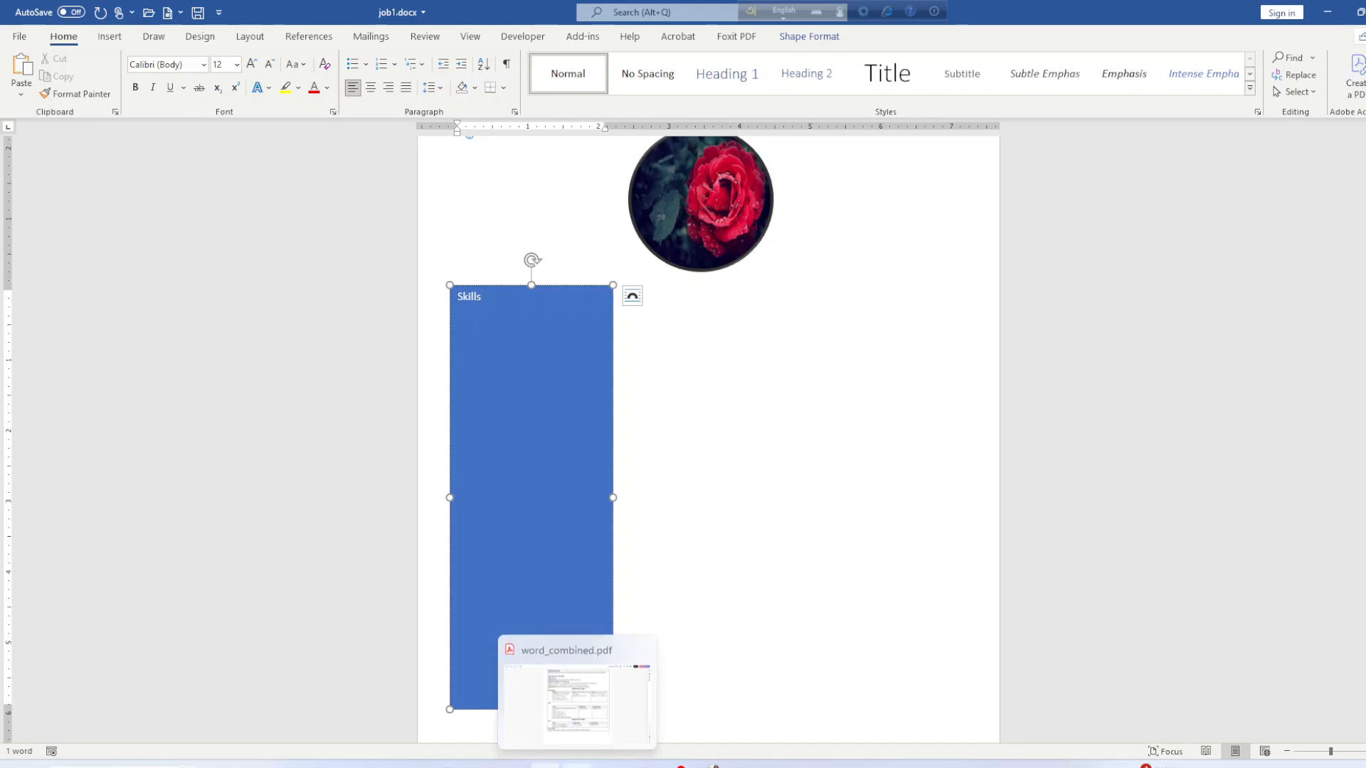
click(562, 701)
scroll(518, 562, down, 7)
scroll(517, 561, down, 3)
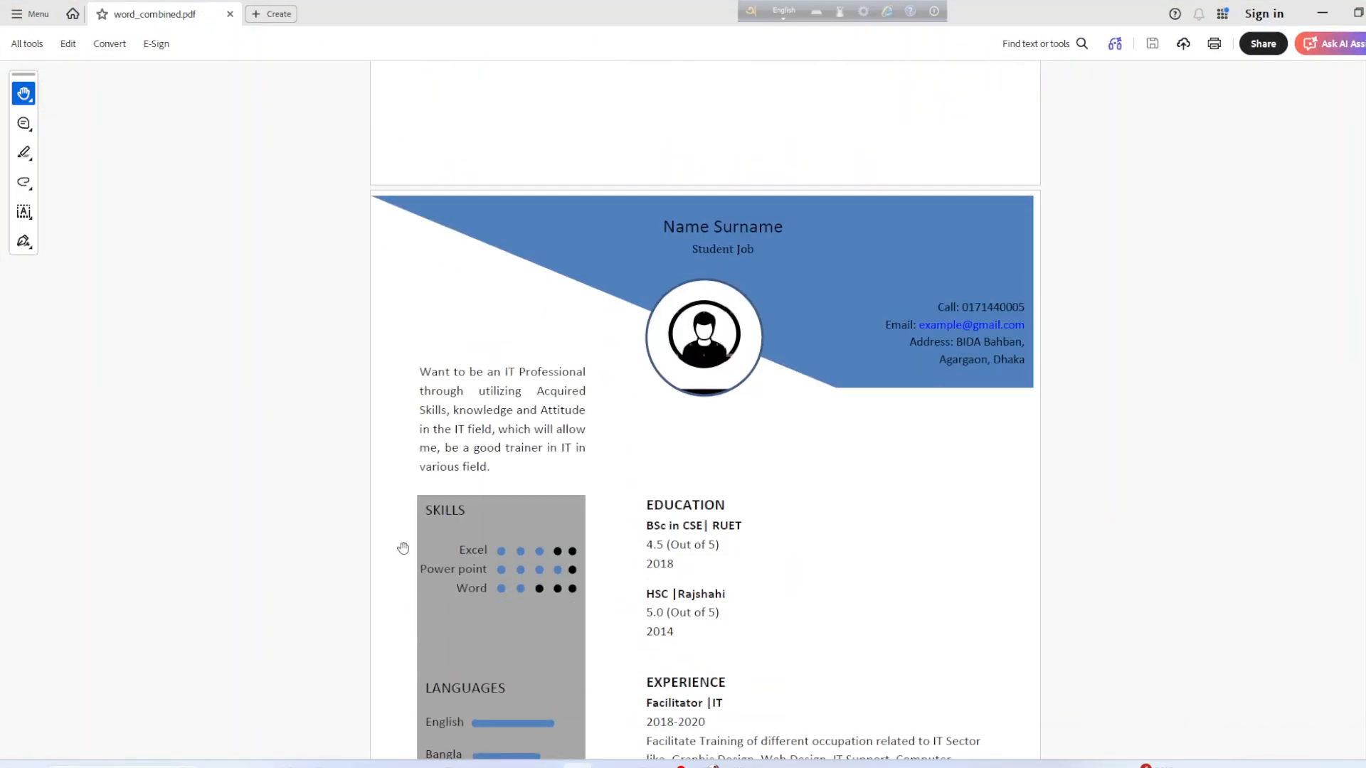
click(1322, 14)
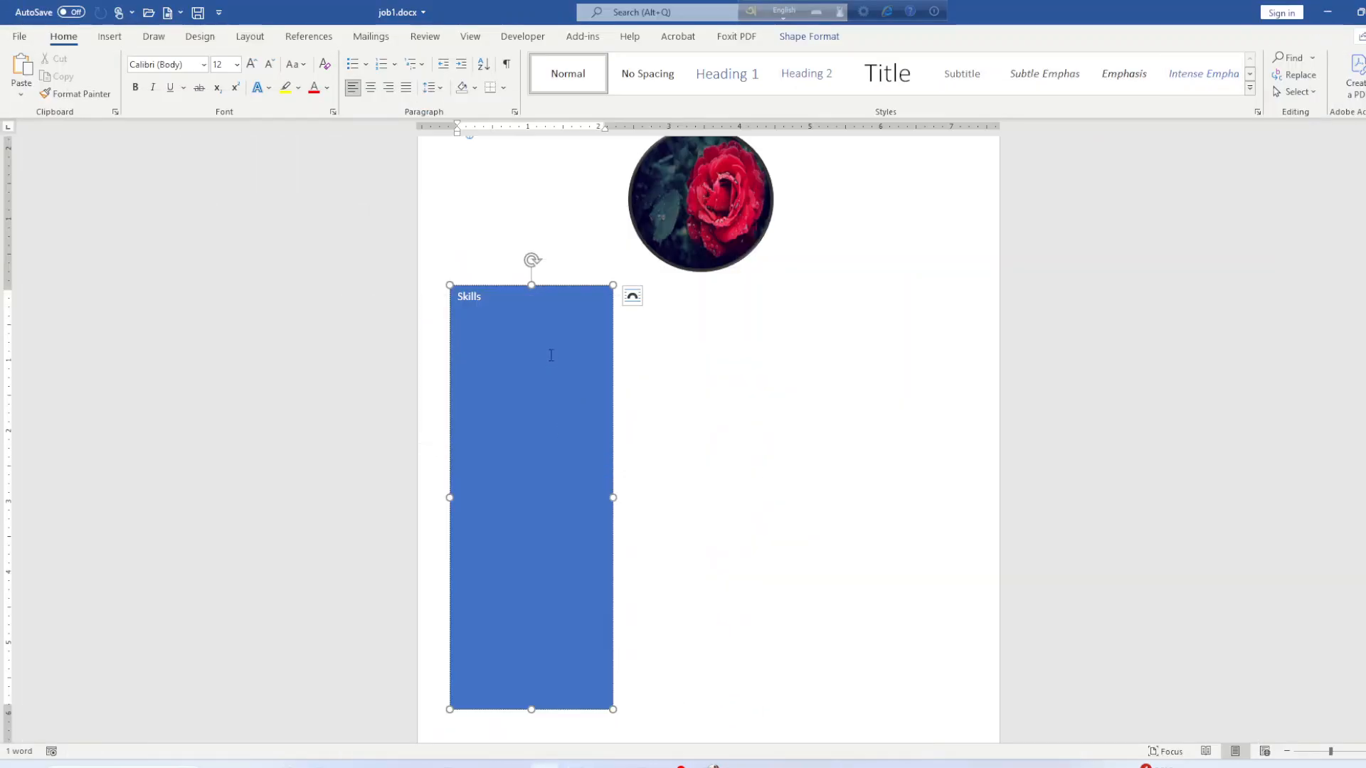
Save the résumé document with Ctrl+S.
click(724, 350)
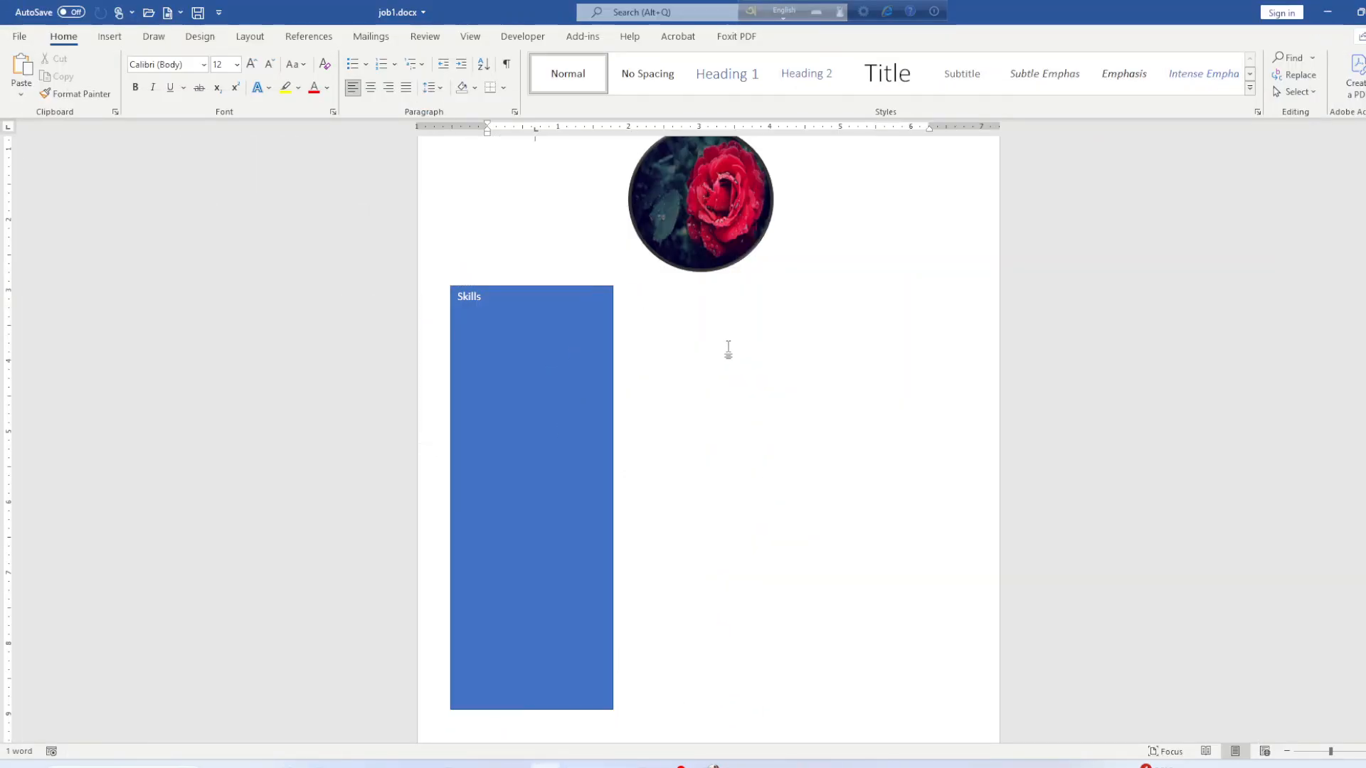
click(486, 309)
click(762, 368)
key(ctrl+s)
Draw a small oval right of the Skills rectangle and duplicate it four times.
click(110, 36)
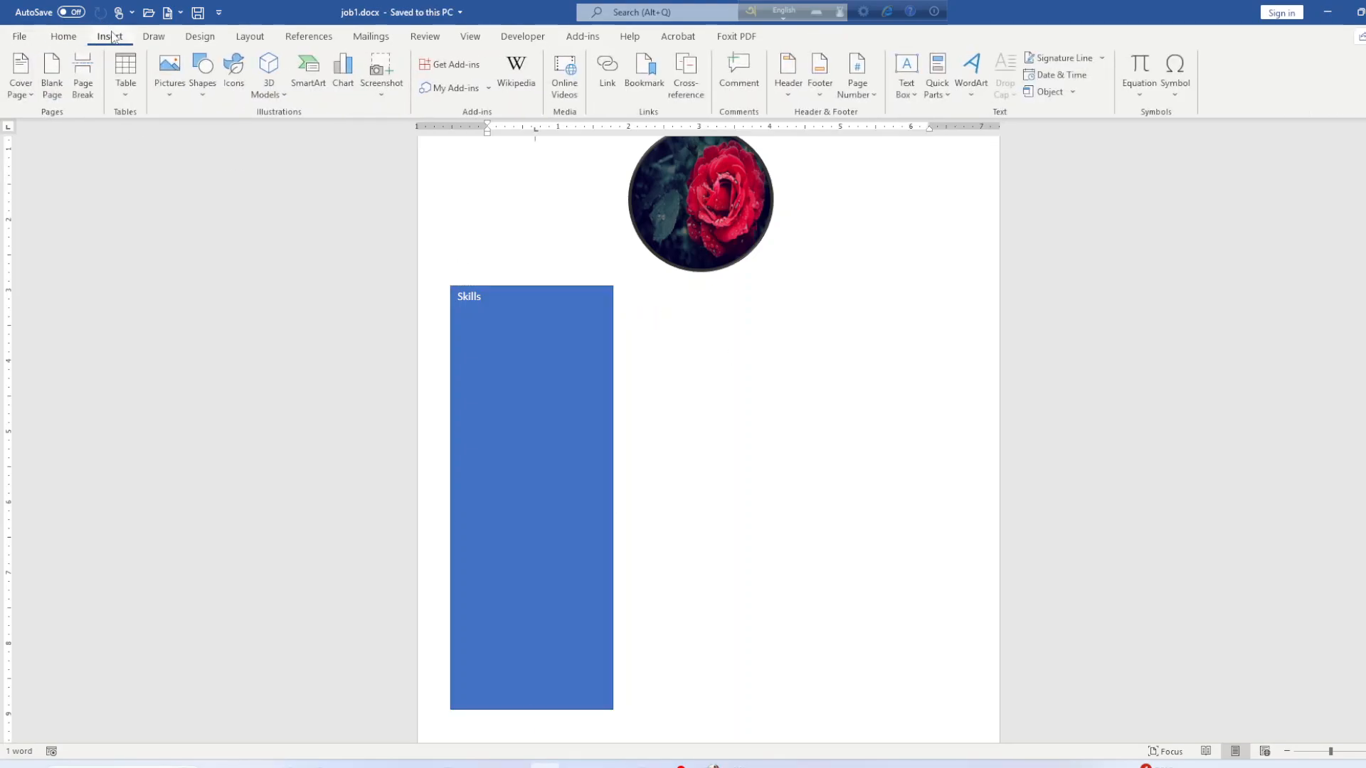
click(203, 98)
click(254, 133)
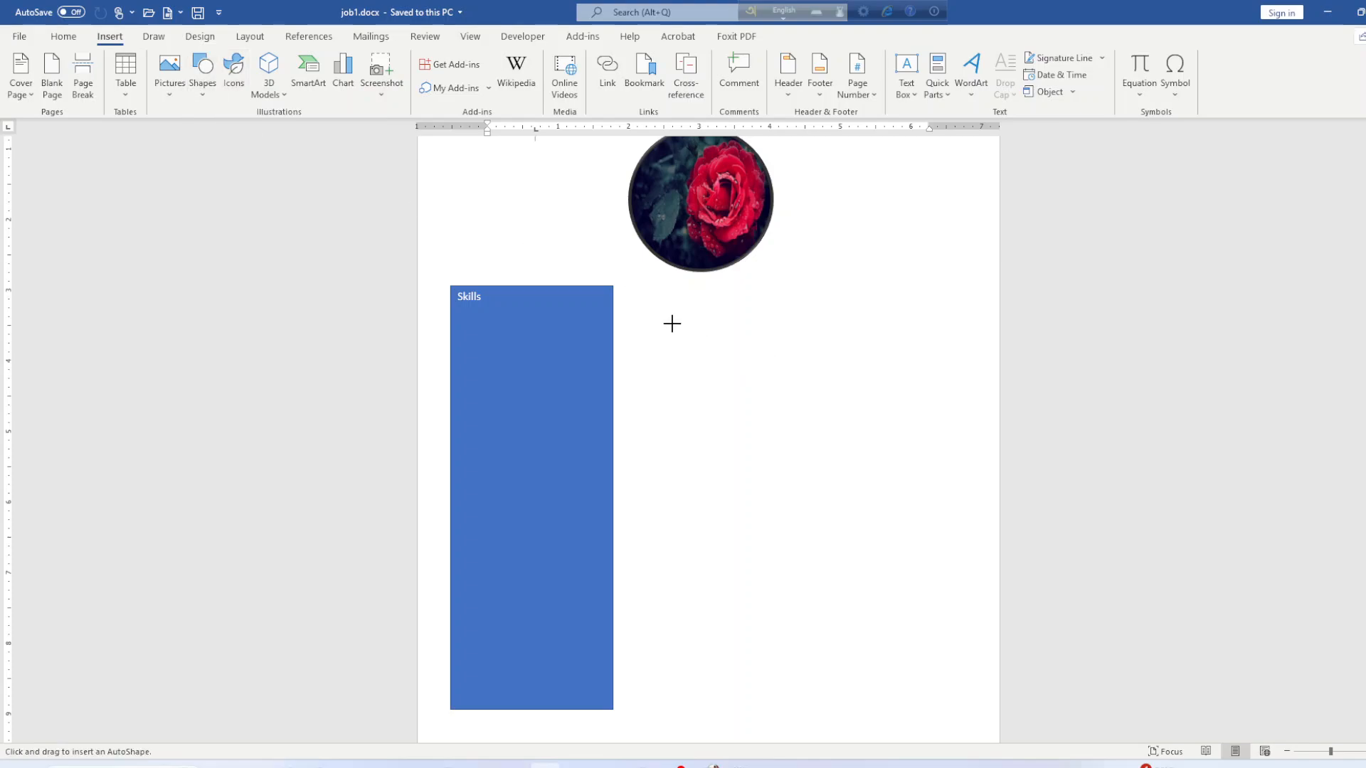
drag(685, 329, 689, 340)
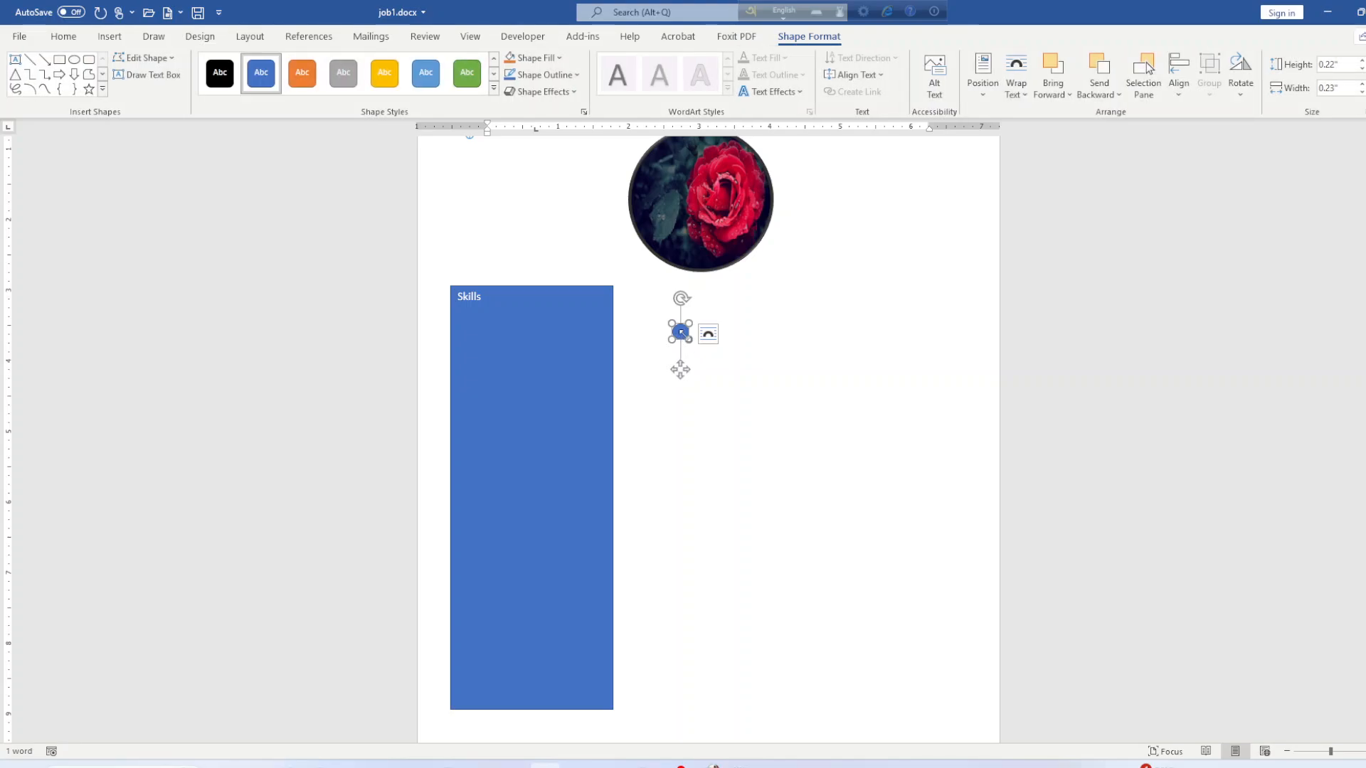
key(ctrl+d)
key(ctrl+d)
key(ctrl+d)
key(ctrl+d)
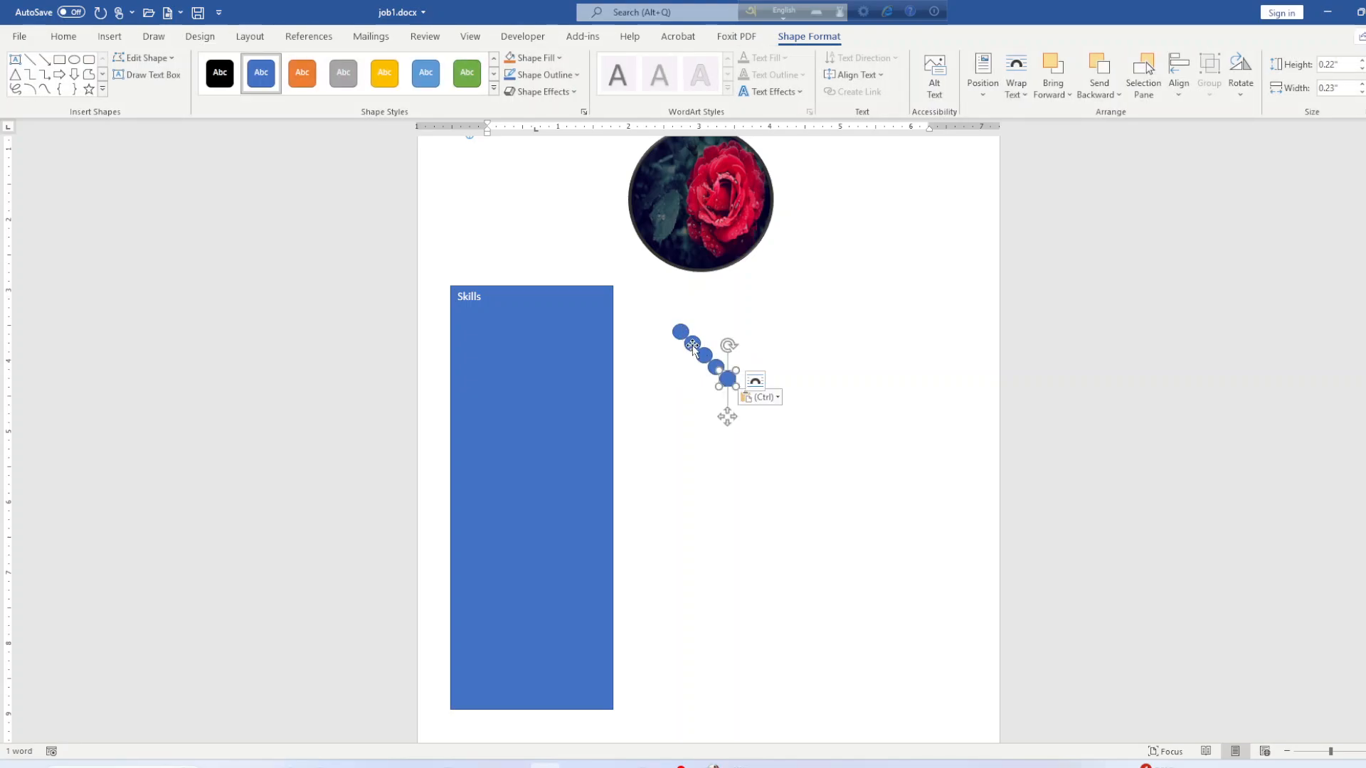
Drag the circle copies into a single row of five beside the Skills rectangle.
drag(692, 345, 744, 335)
click(762, 393)
click(709, 393)
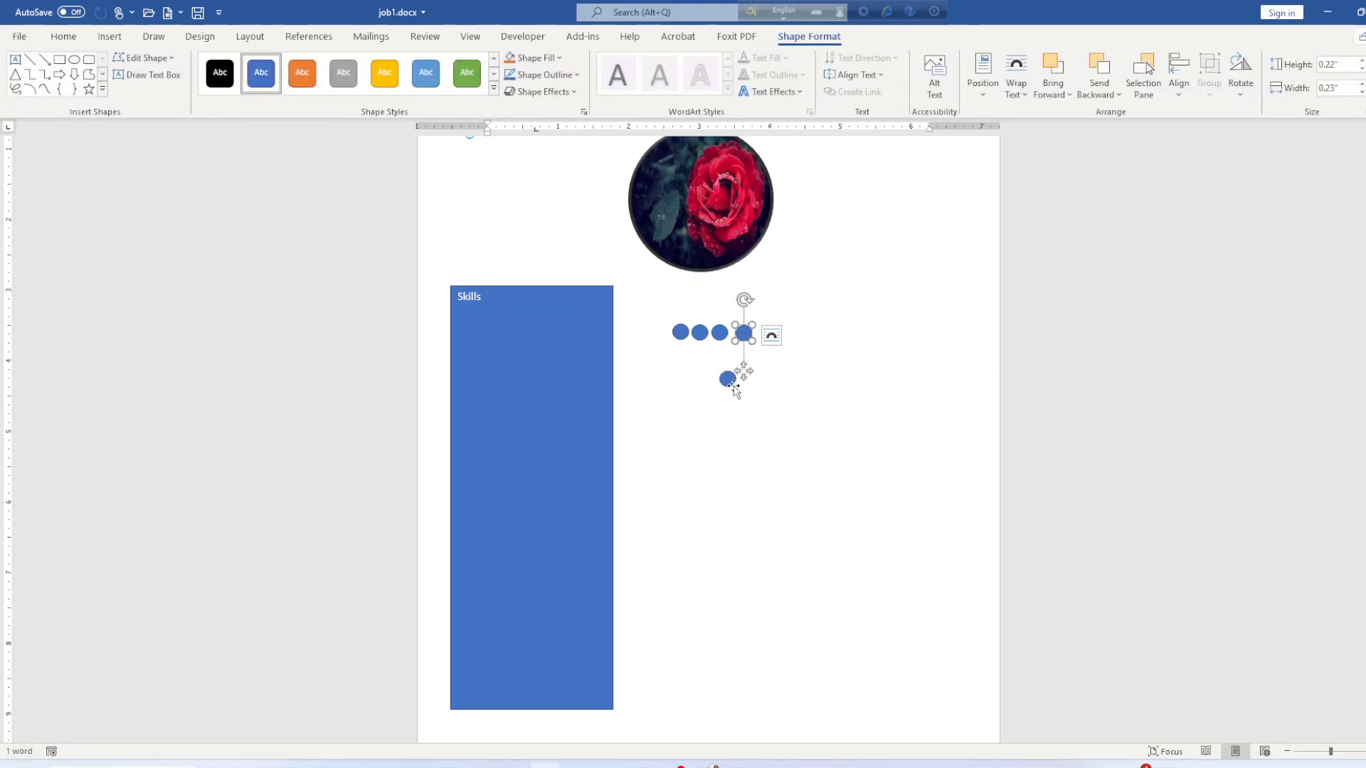
drag(732, 384, 772, 339)
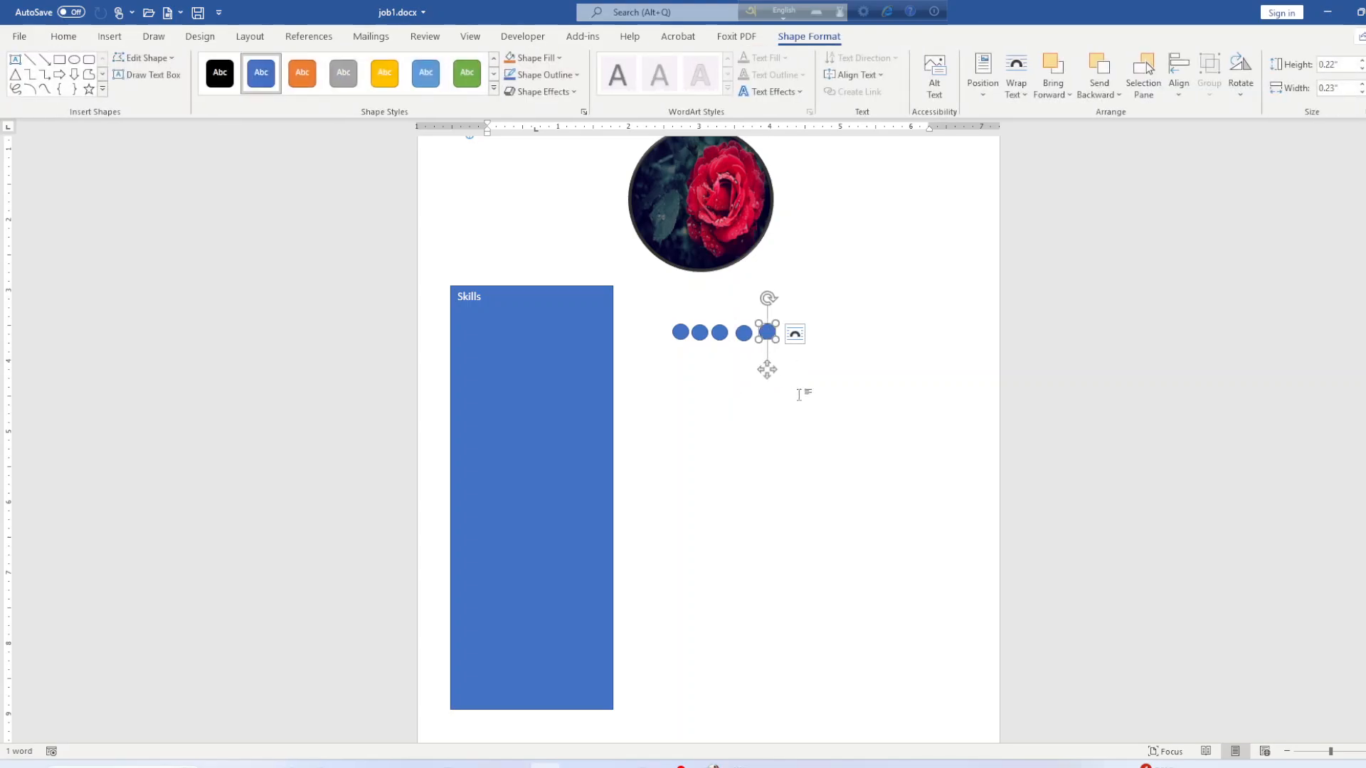
click(799, 395)
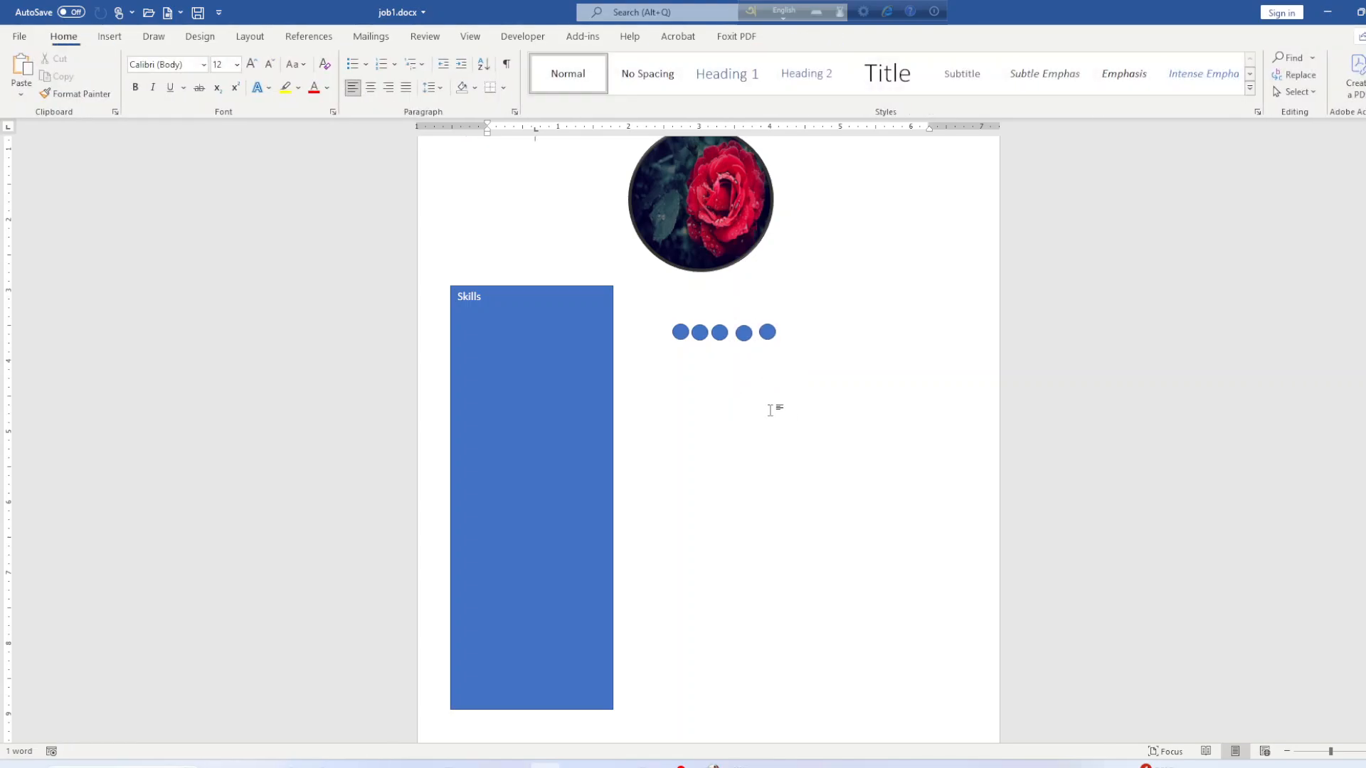
click(681, 334)
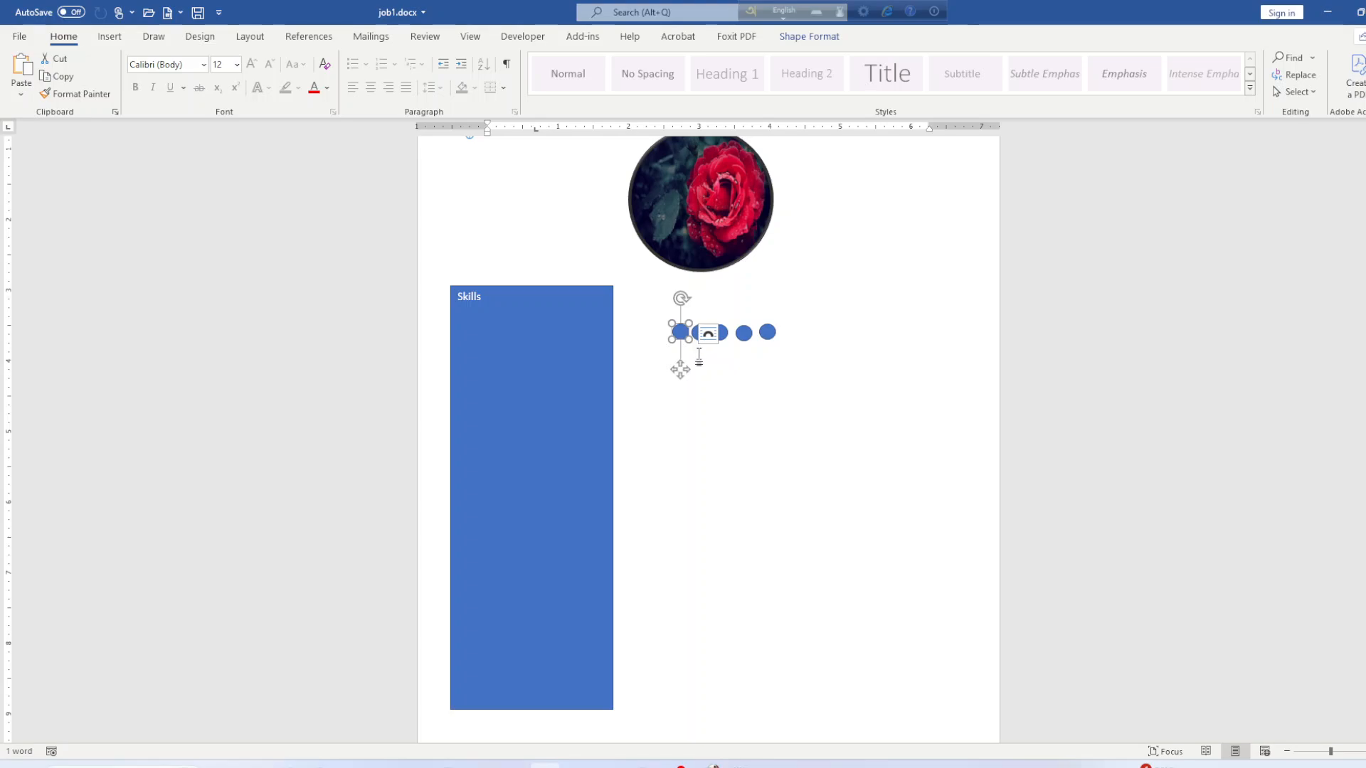
Select the circles and distribute them evenly horizontally.
shift+click(773, 334)
shift+click(747, 337)
shift+click(701, 335)
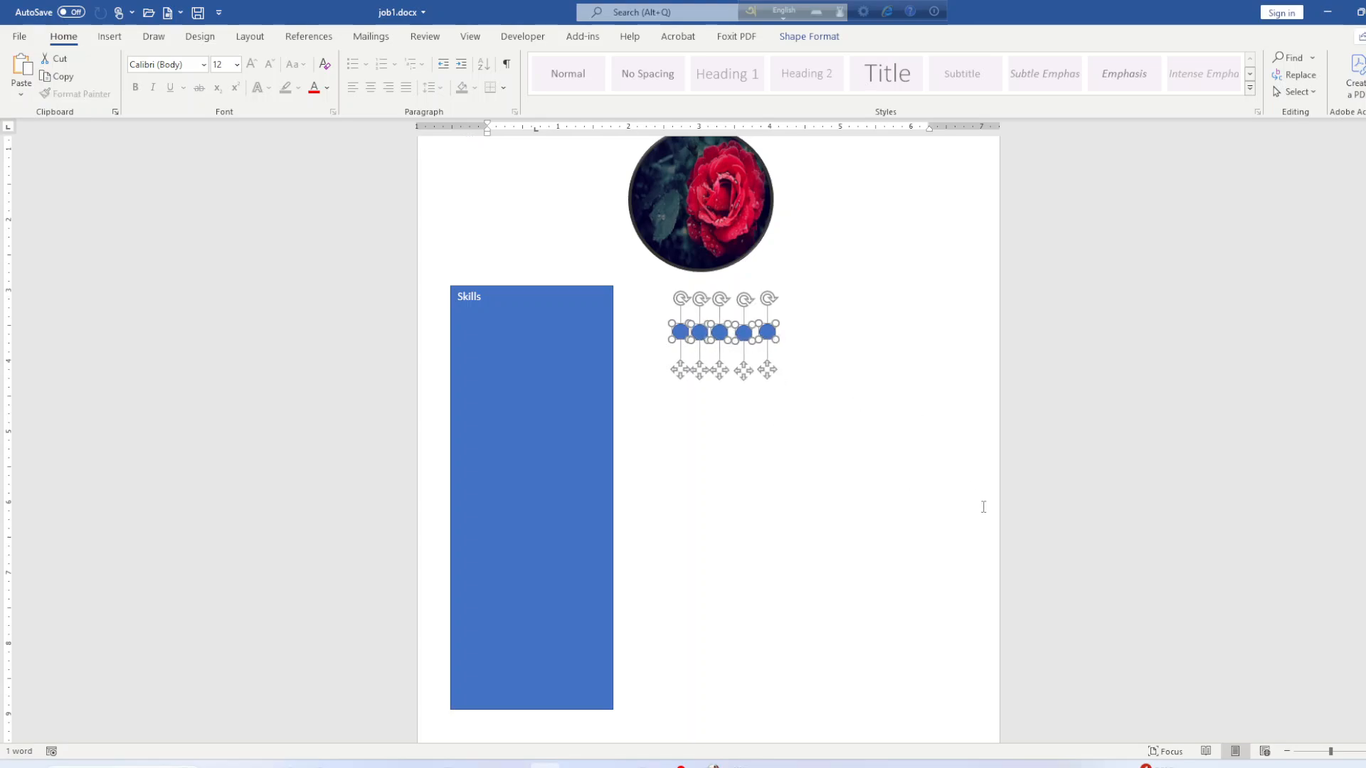
click(809, 36)
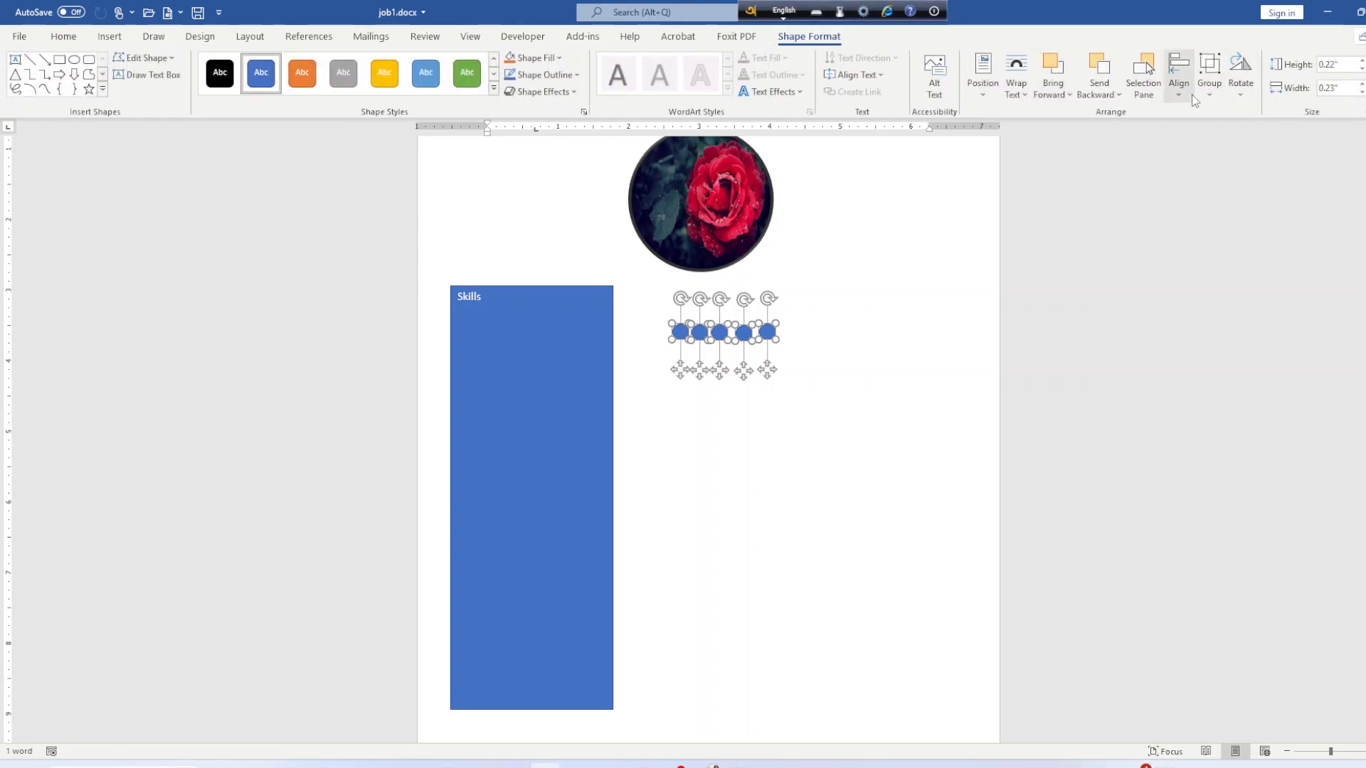
click(1179, 96)
click(1217, 242)
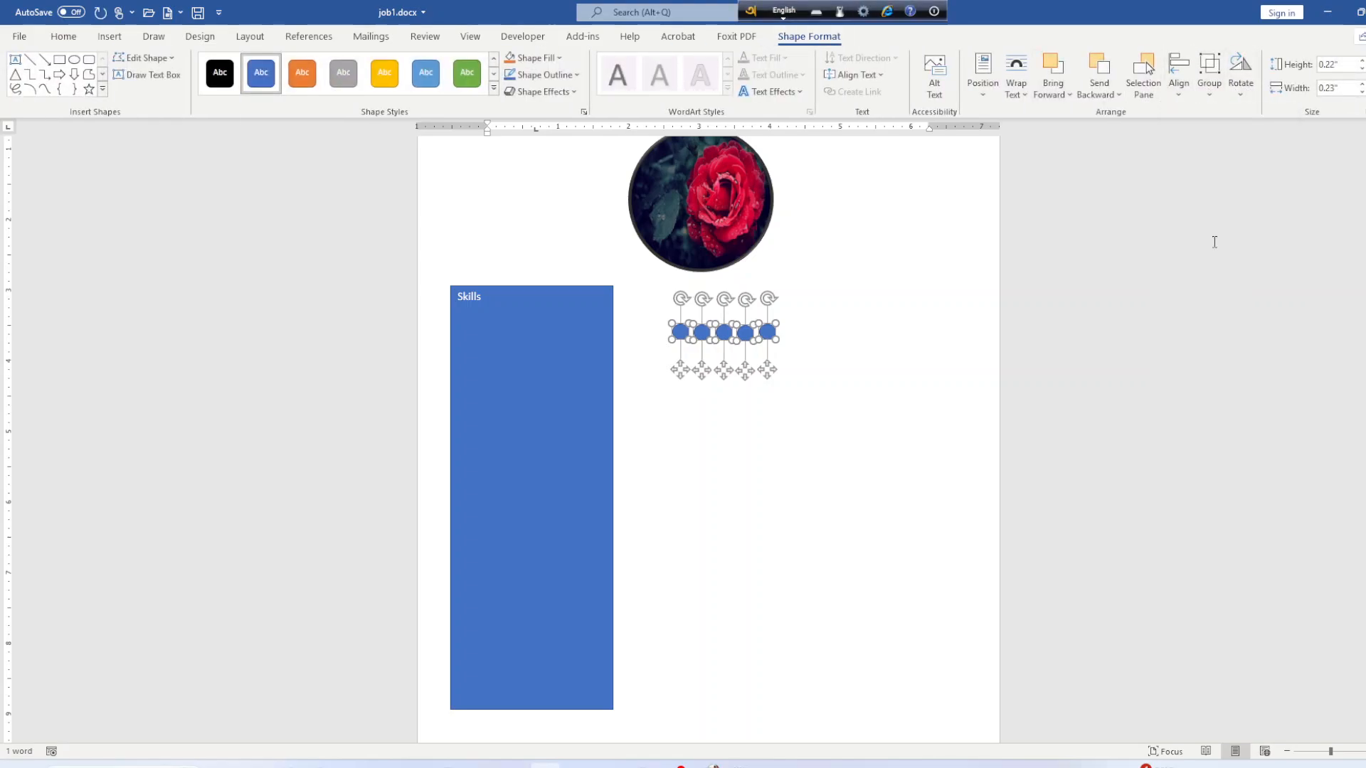
click(1207, 96)
click(1207, 96)
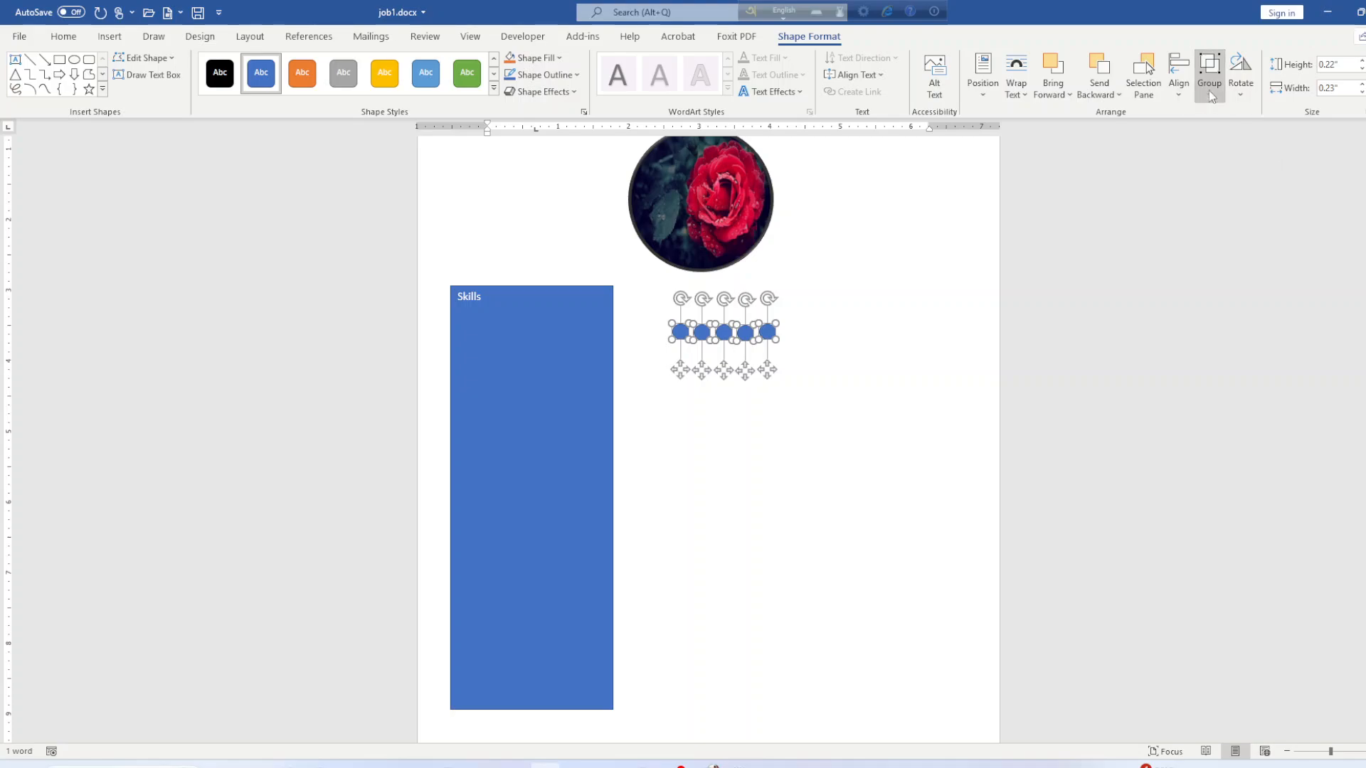
click(1179, 89)
click(1212, 244)
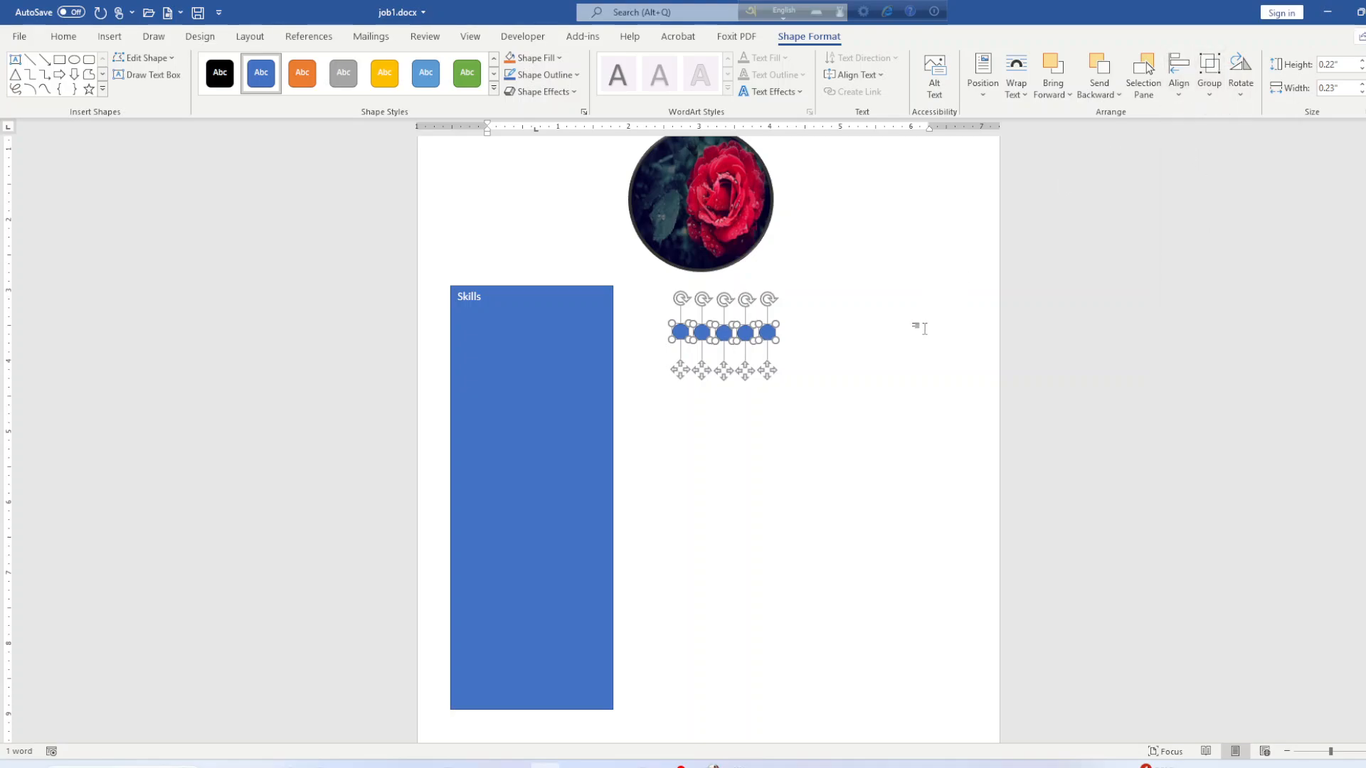
click(908, 360)
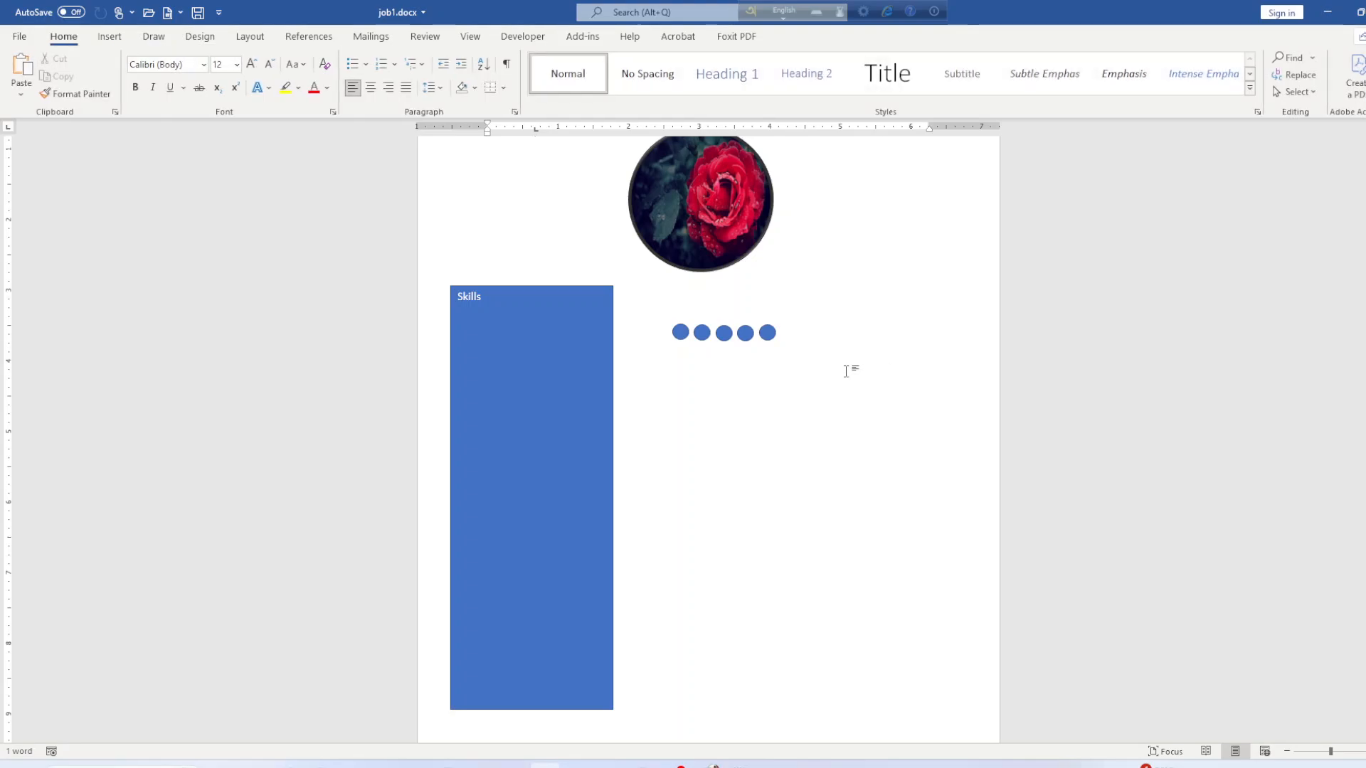
Select all five circles and group them into one object.
click(680, 333)
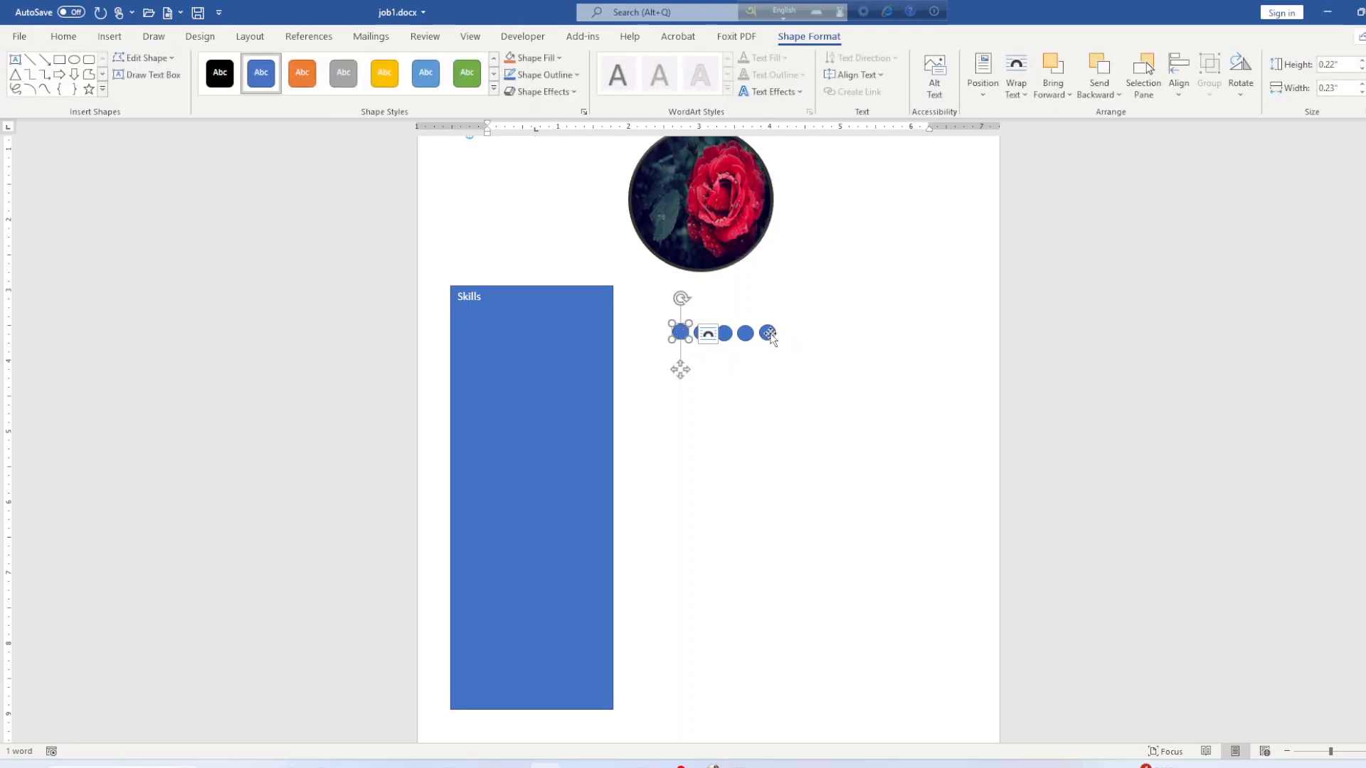
shift+click(768, 333)
shift+click(745, 333)
shift+click(725, 333)
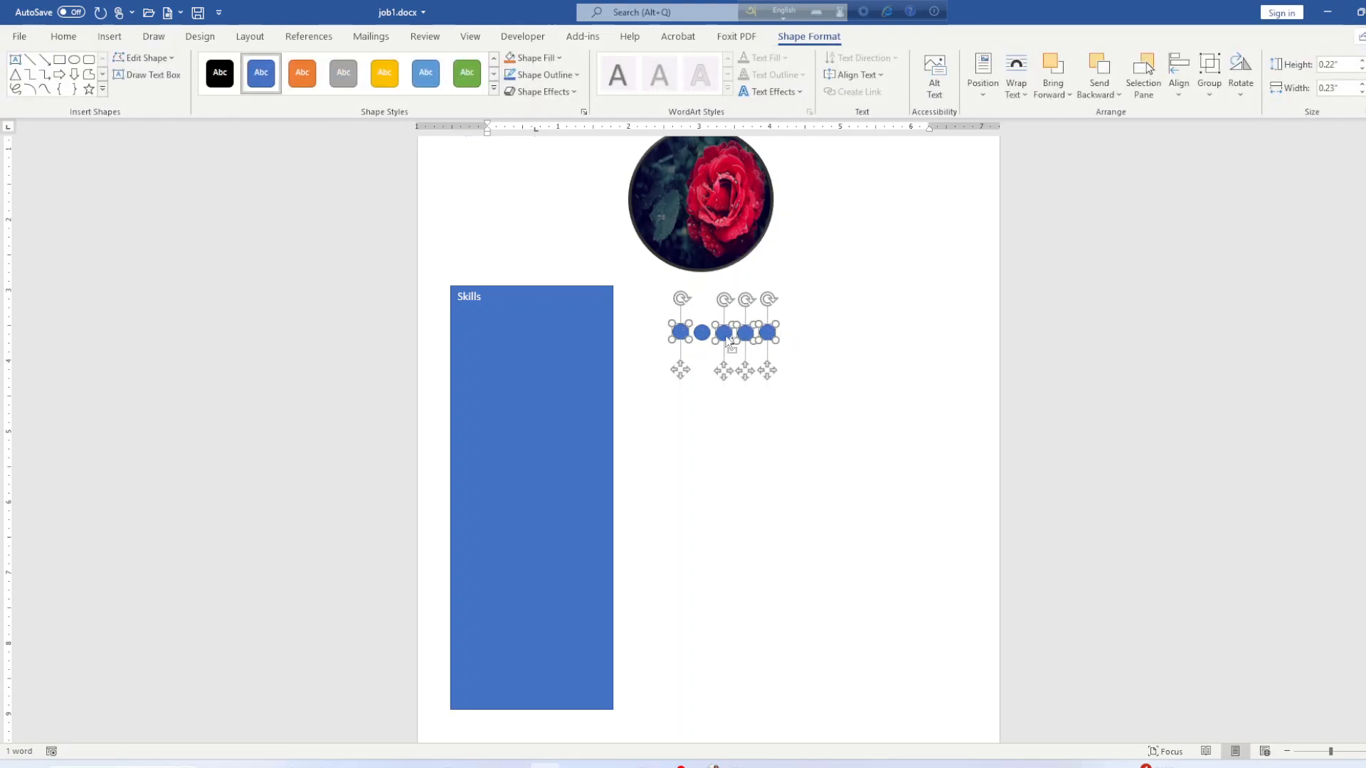
shift+click(702, 333)
click(1211, 104)
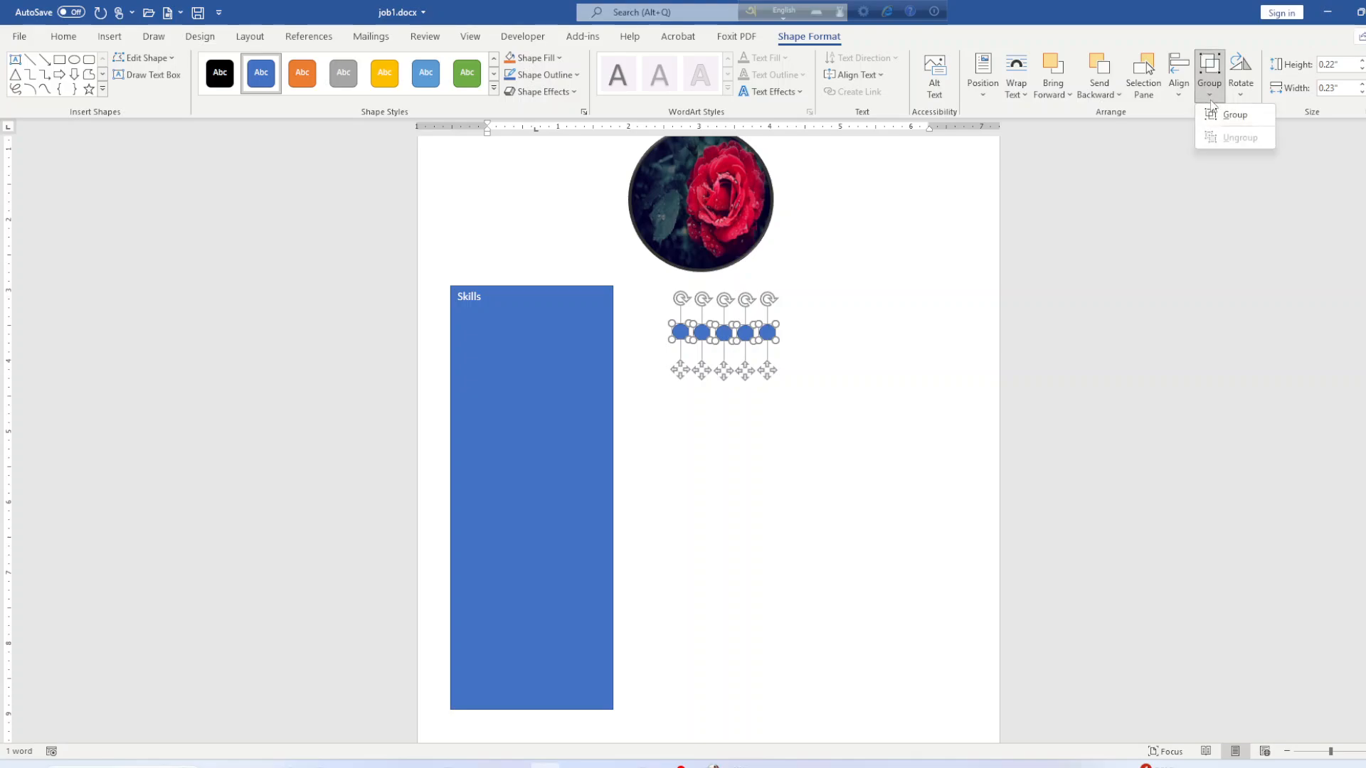
click(1230, 115)
click(880, 416)
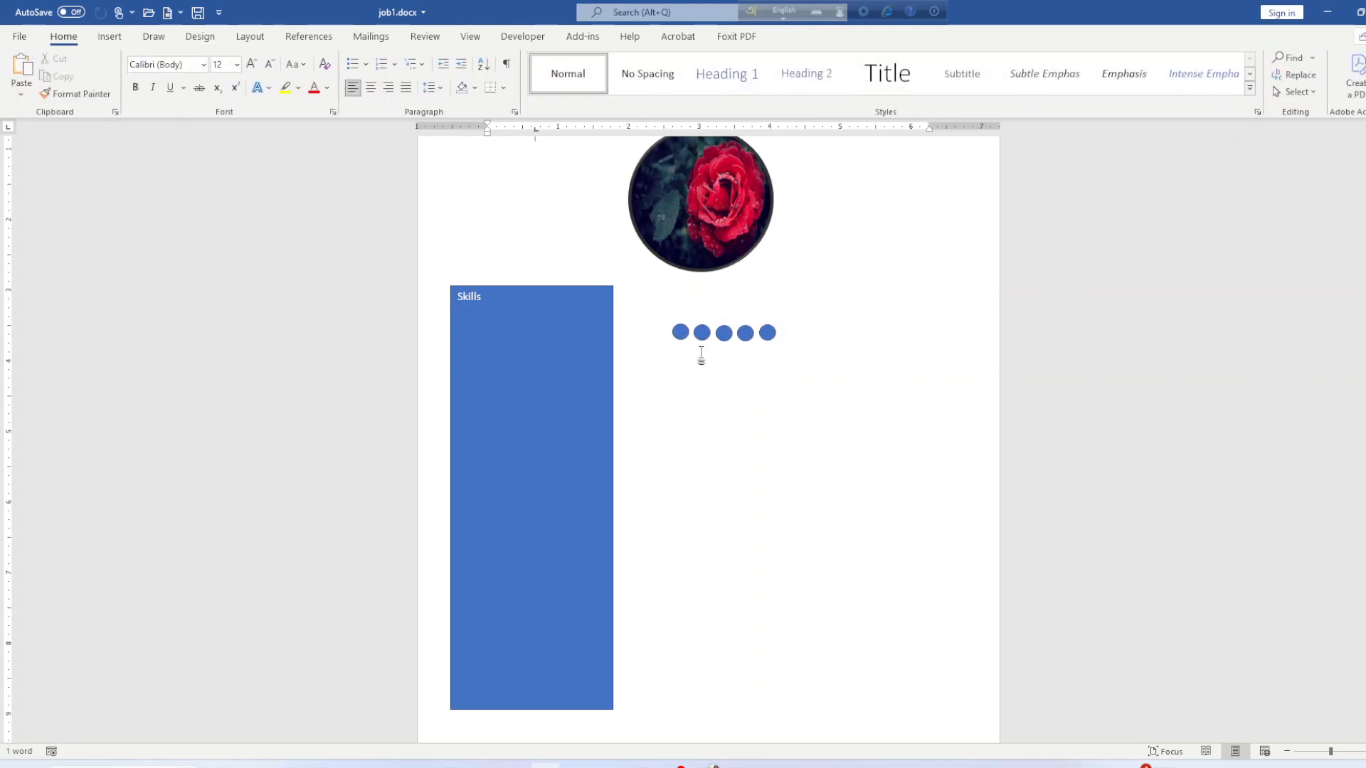
click(708, 330)
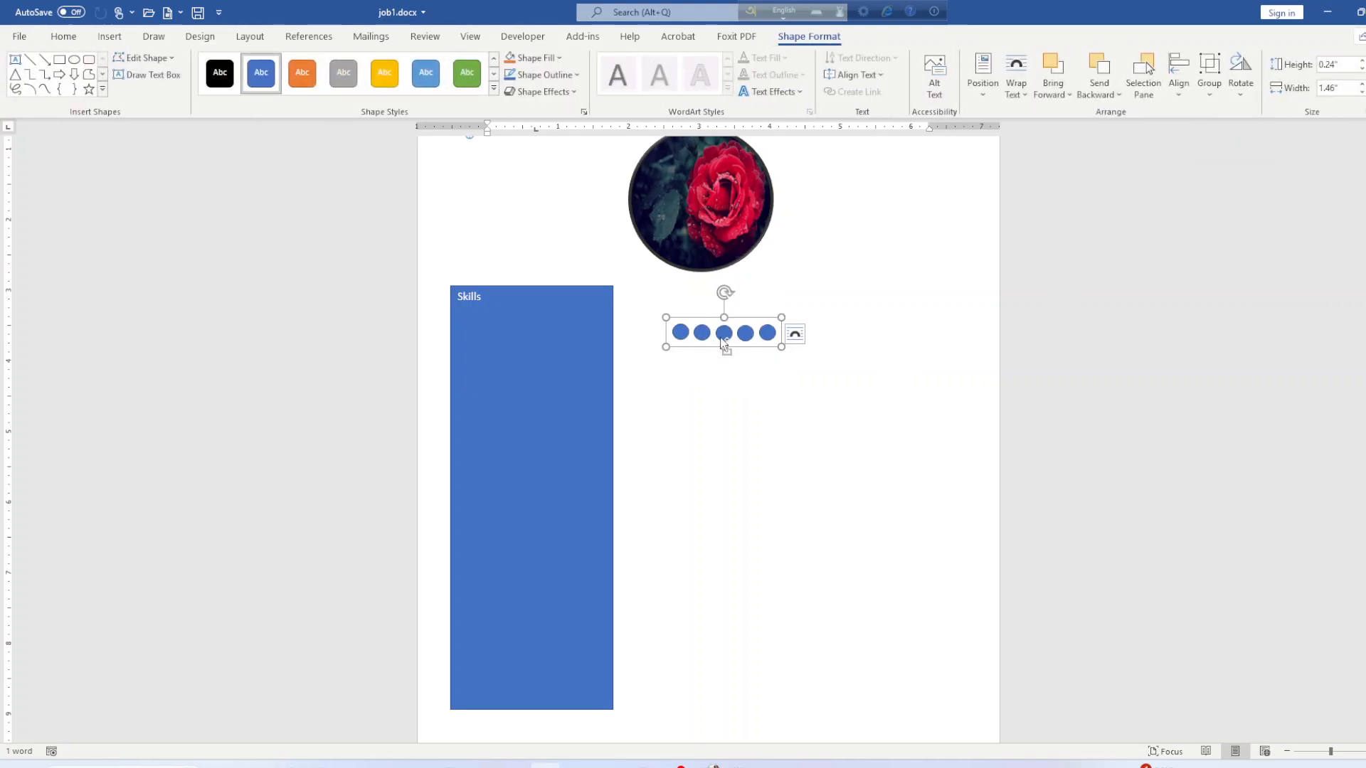
Paste two copies of the circle row and stack them below the first row.
key(ctrl+v)
drag(725, 350, 715, 369)
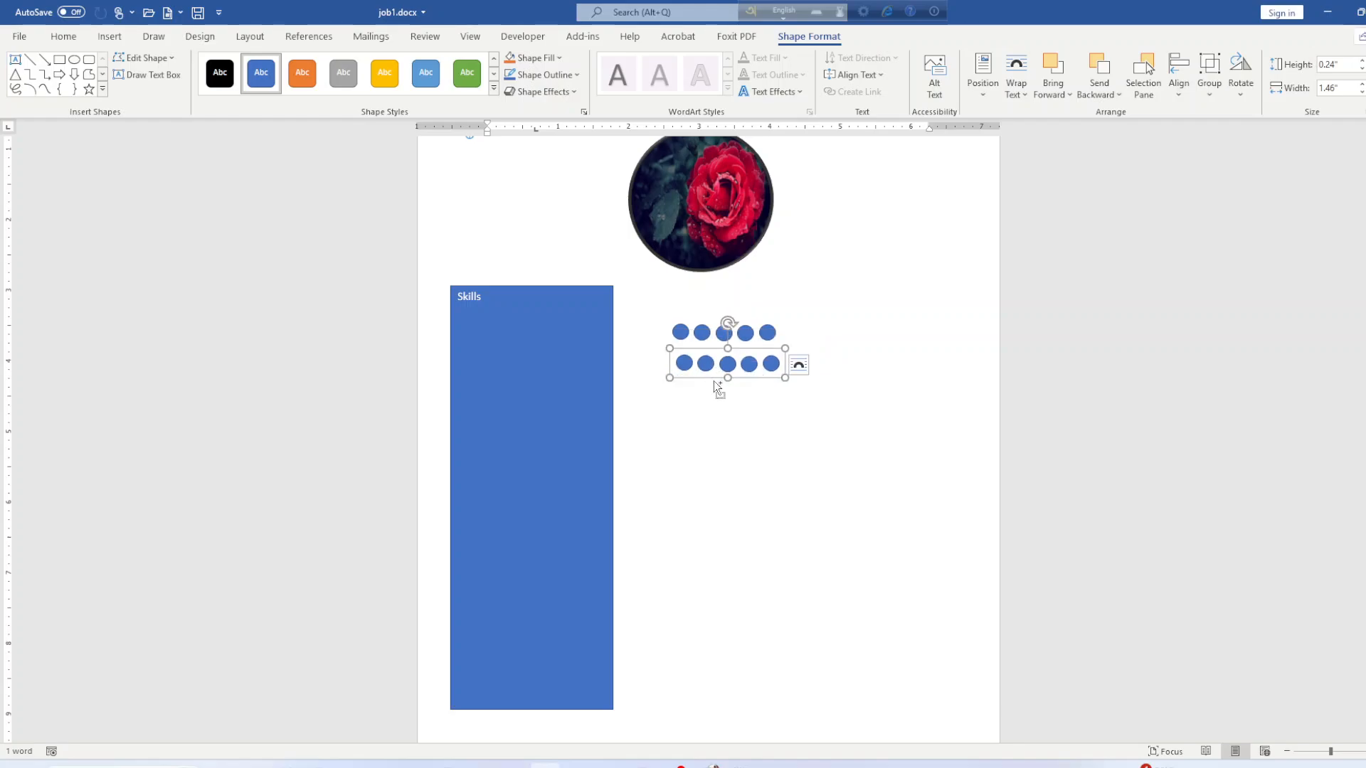
key(ctrl+v)
click(722, 401)
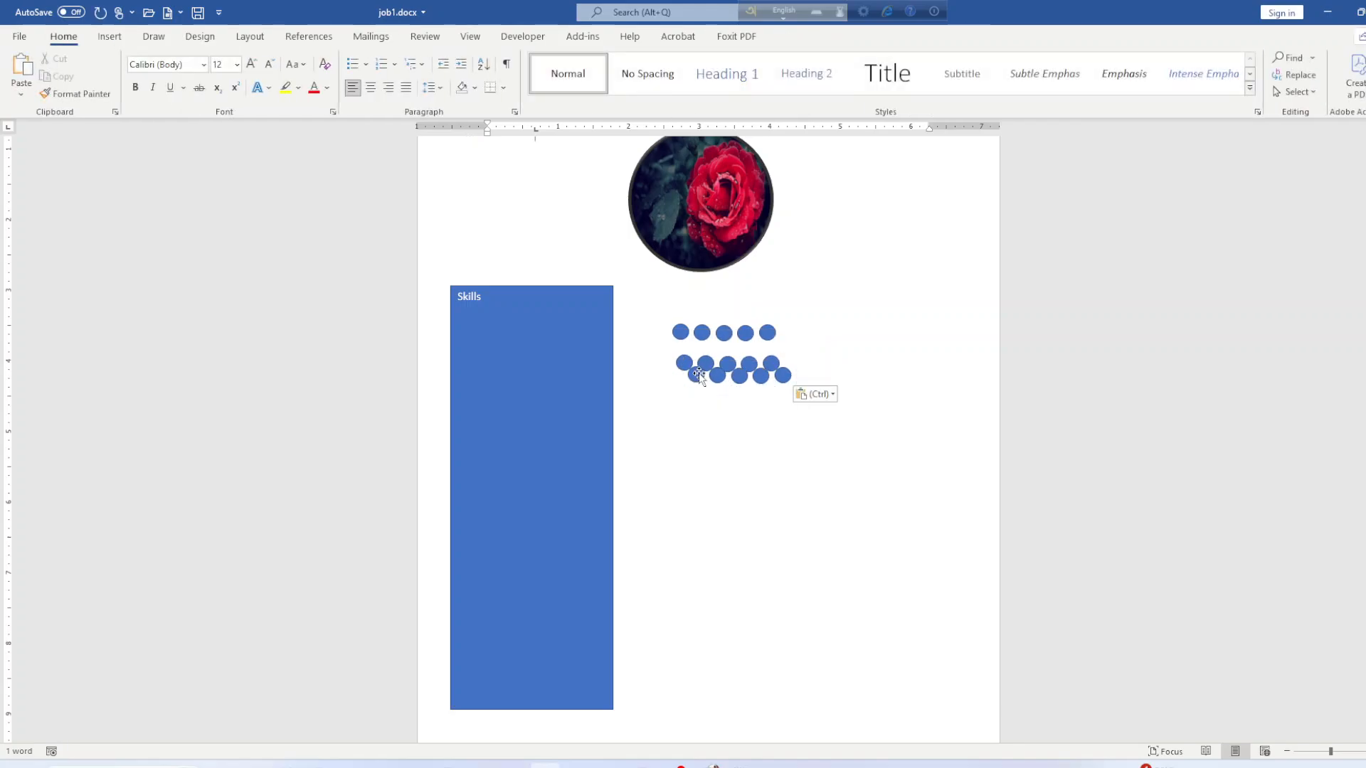
drag(698, 374, 692, 396)
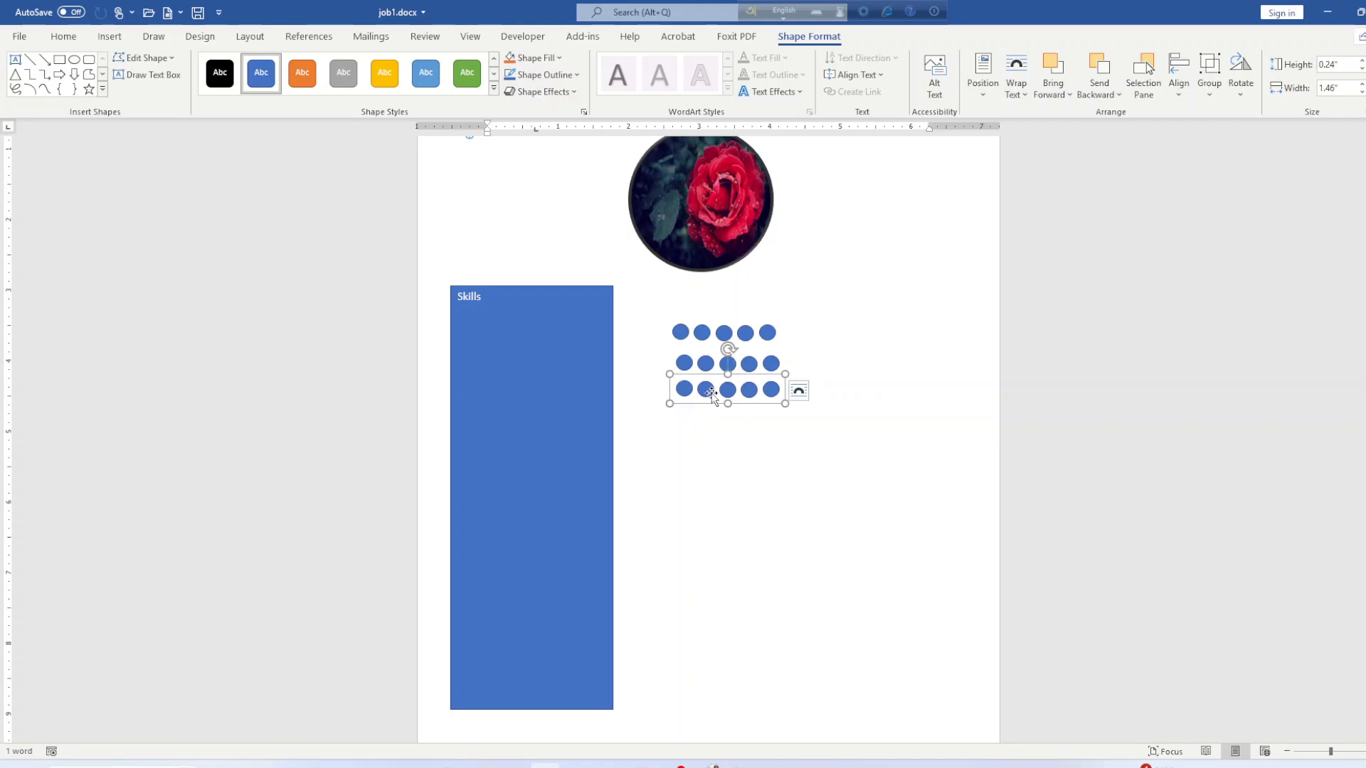
Select all three rows and distribute them horizontally and vertically with left edges aligned.
click(826, 363)
drag(766, 340, 764, 342)
click(799, 359)
shift+click(765, 338)
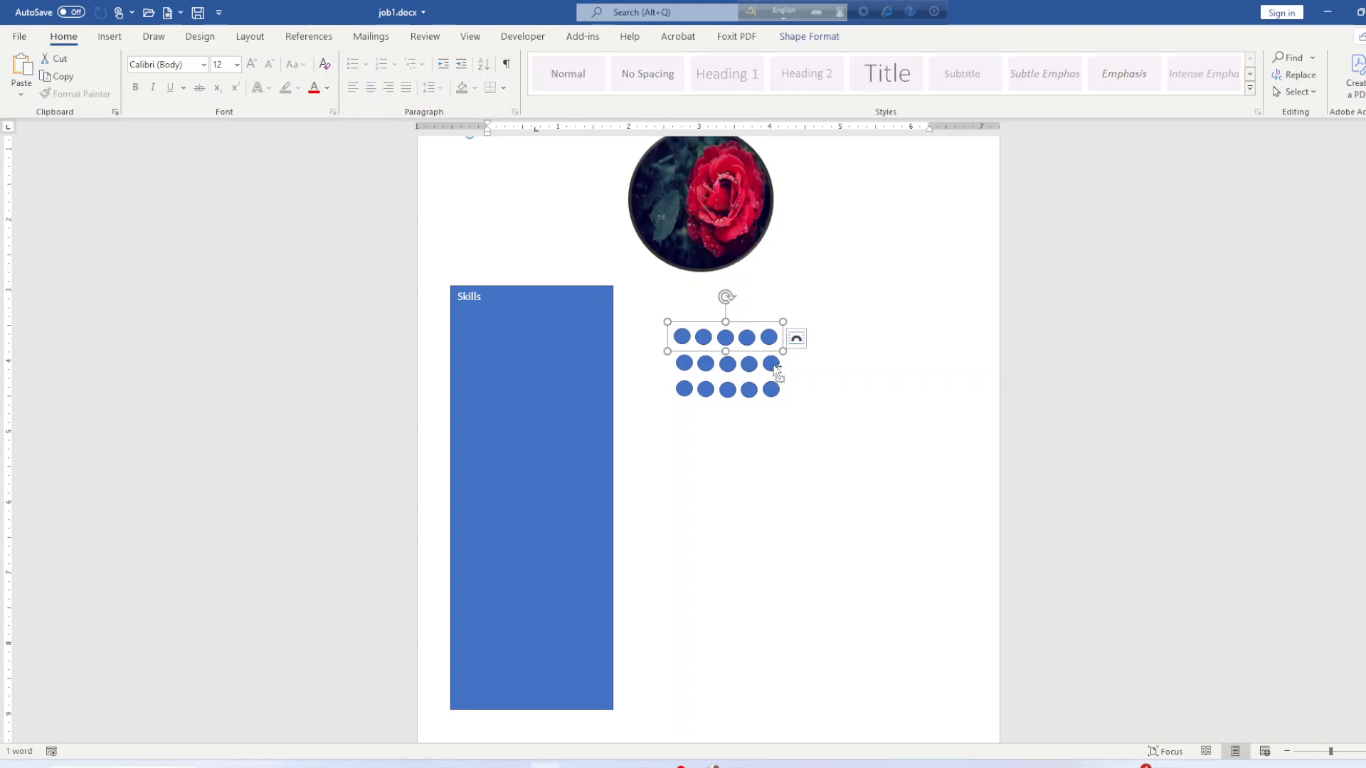
shift+click(776, 368)
shift+click(782, 393)
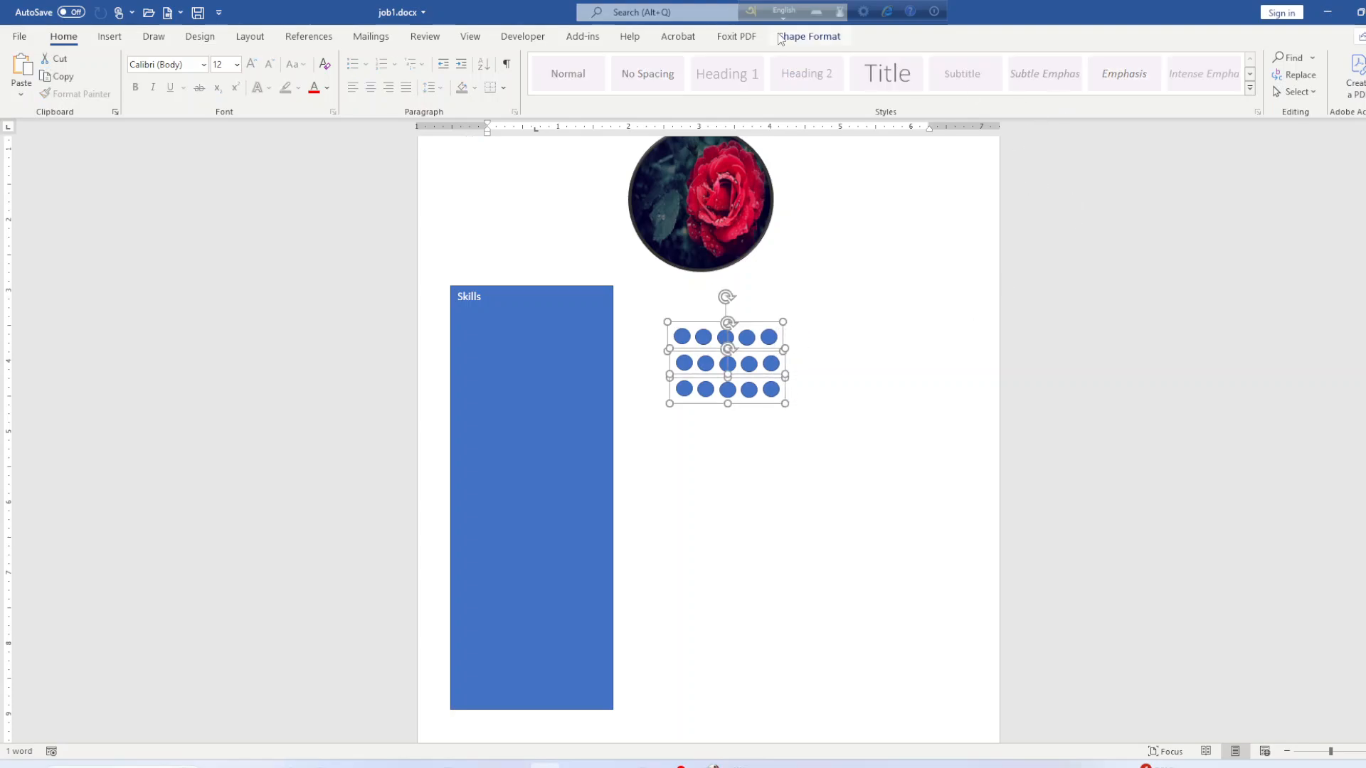
click(804, 37)
click(1180, 100)
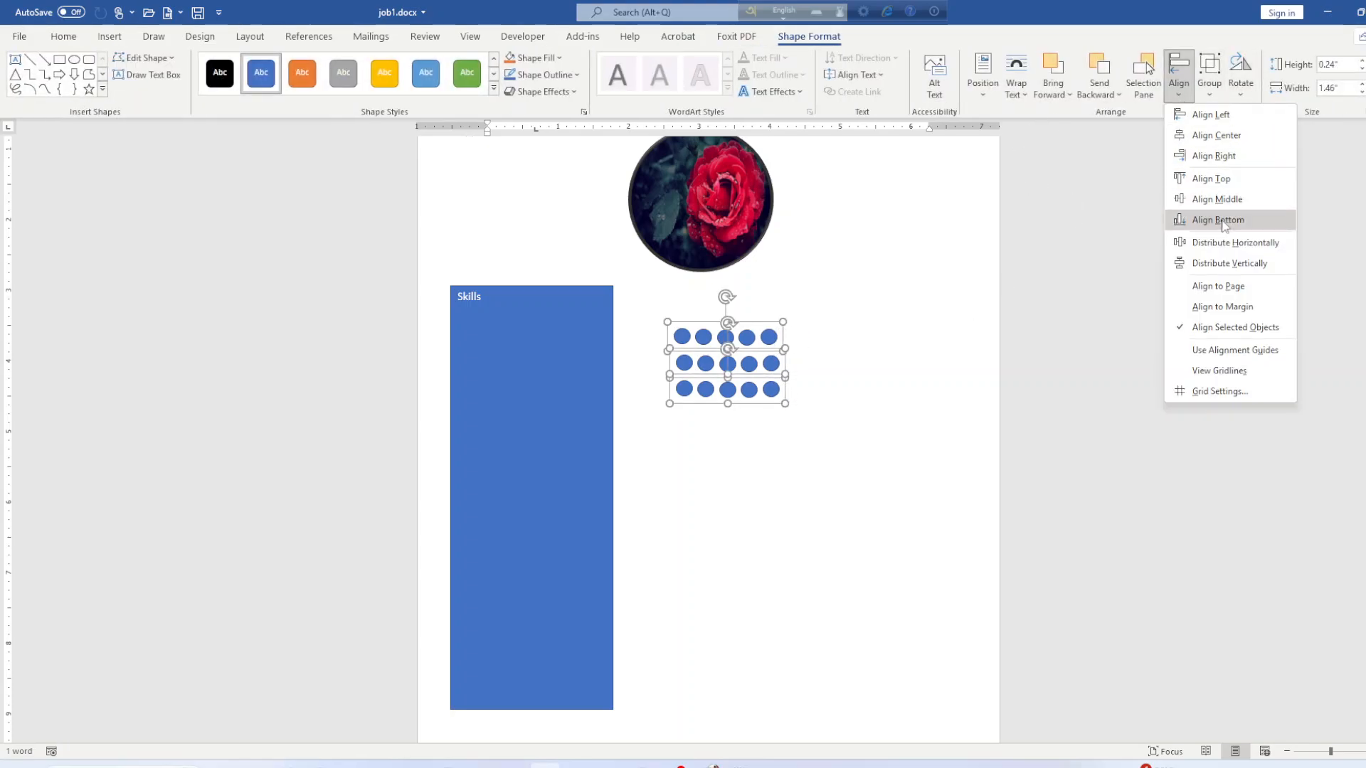
click(1218, 246)
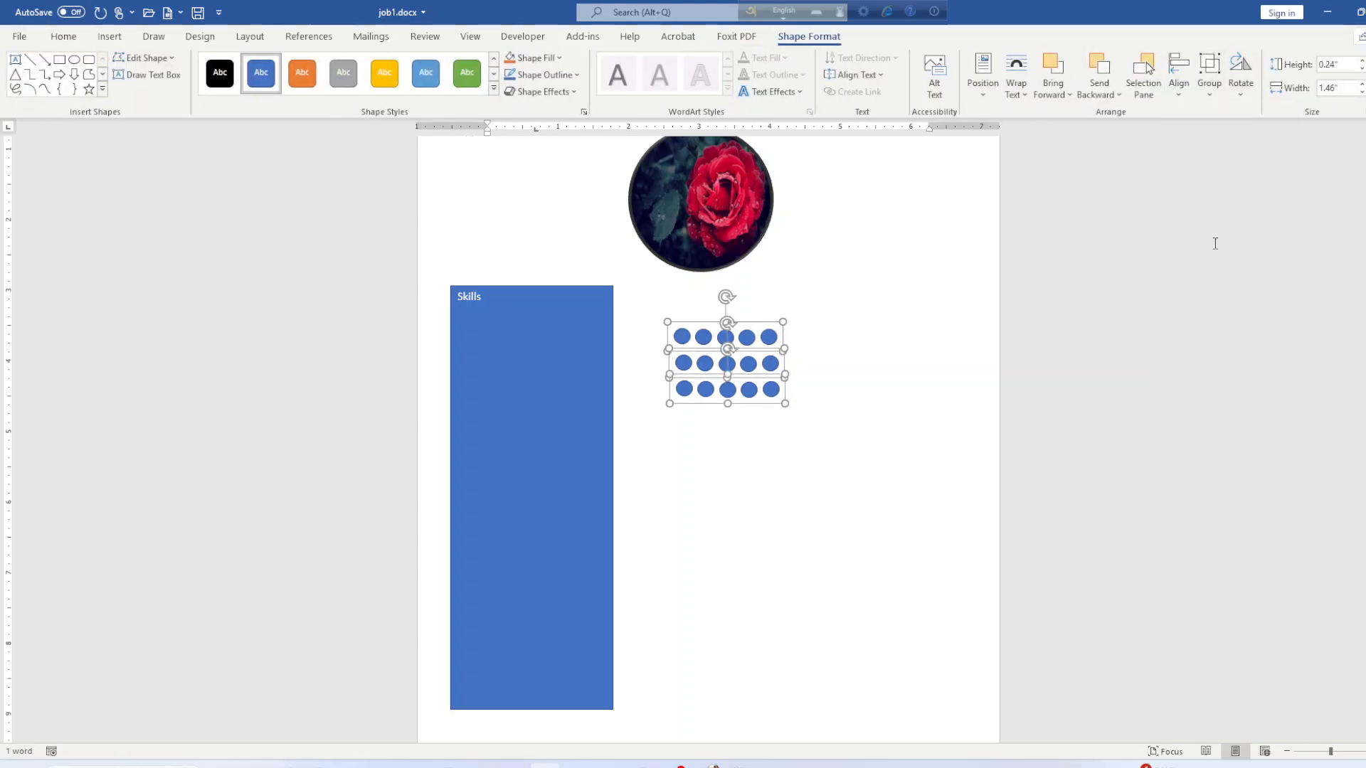
click(1178, 91)
click(1218, 262)
click(1179, 92)
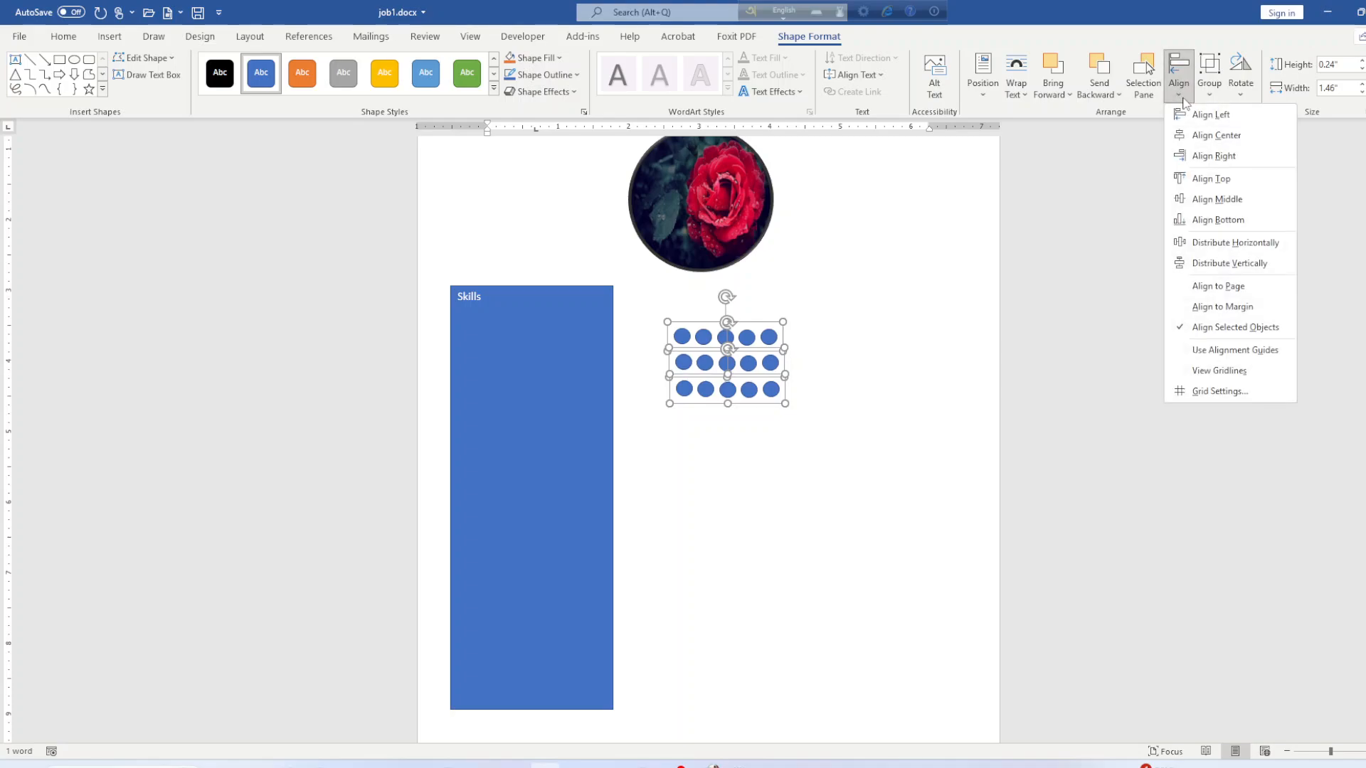
click(1228, 121)
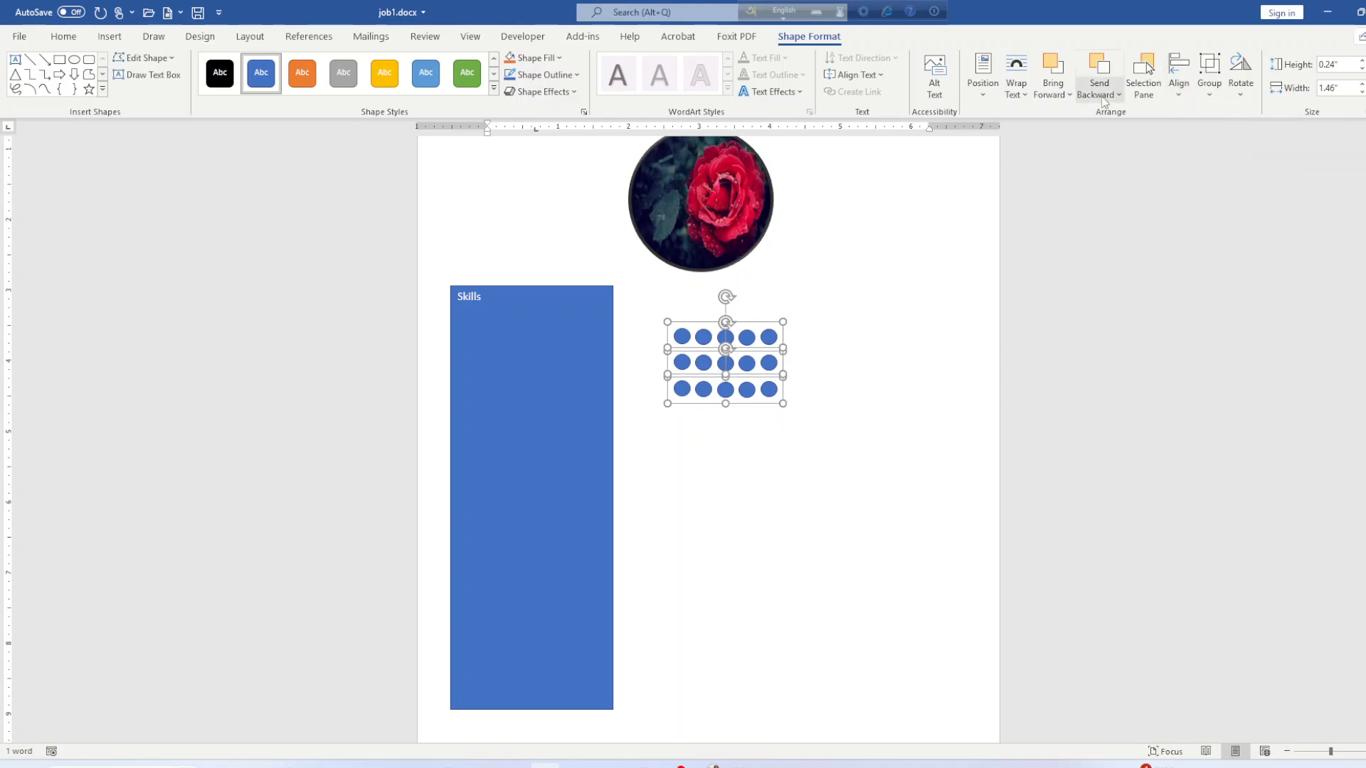
Group the three circle rows into one object.
click(1210, 79)
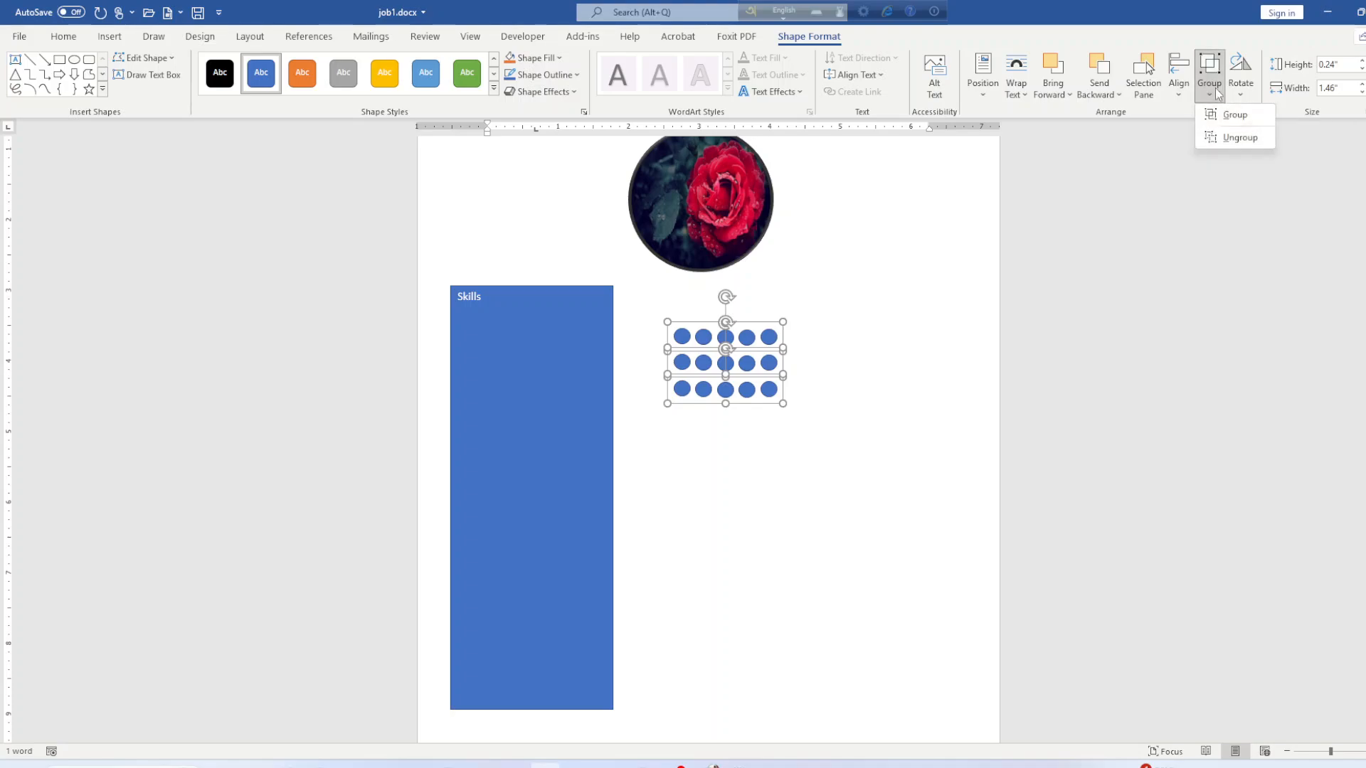
click(1227, 118)
click(795, 366)
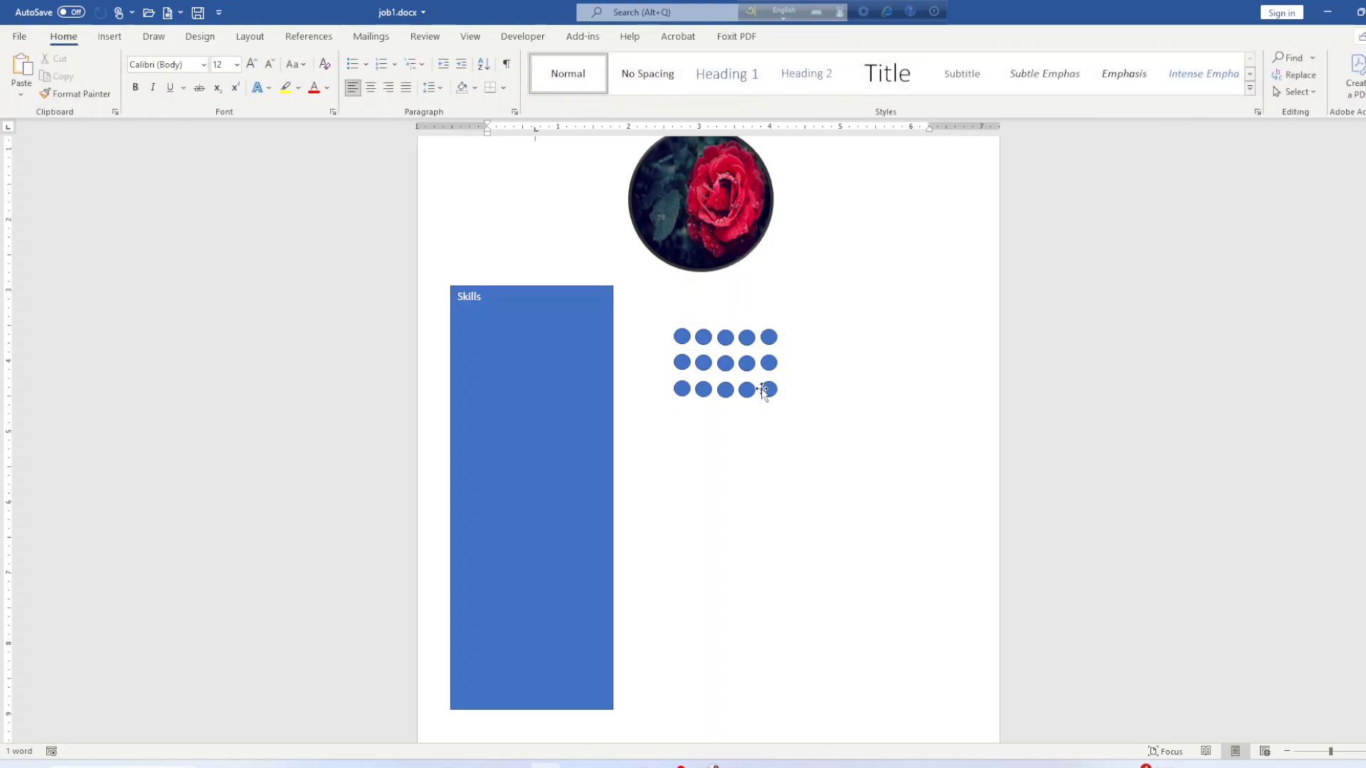
click(768, 390)
Set the bottom row's fourth dot to No Fill.
click(768, 389)
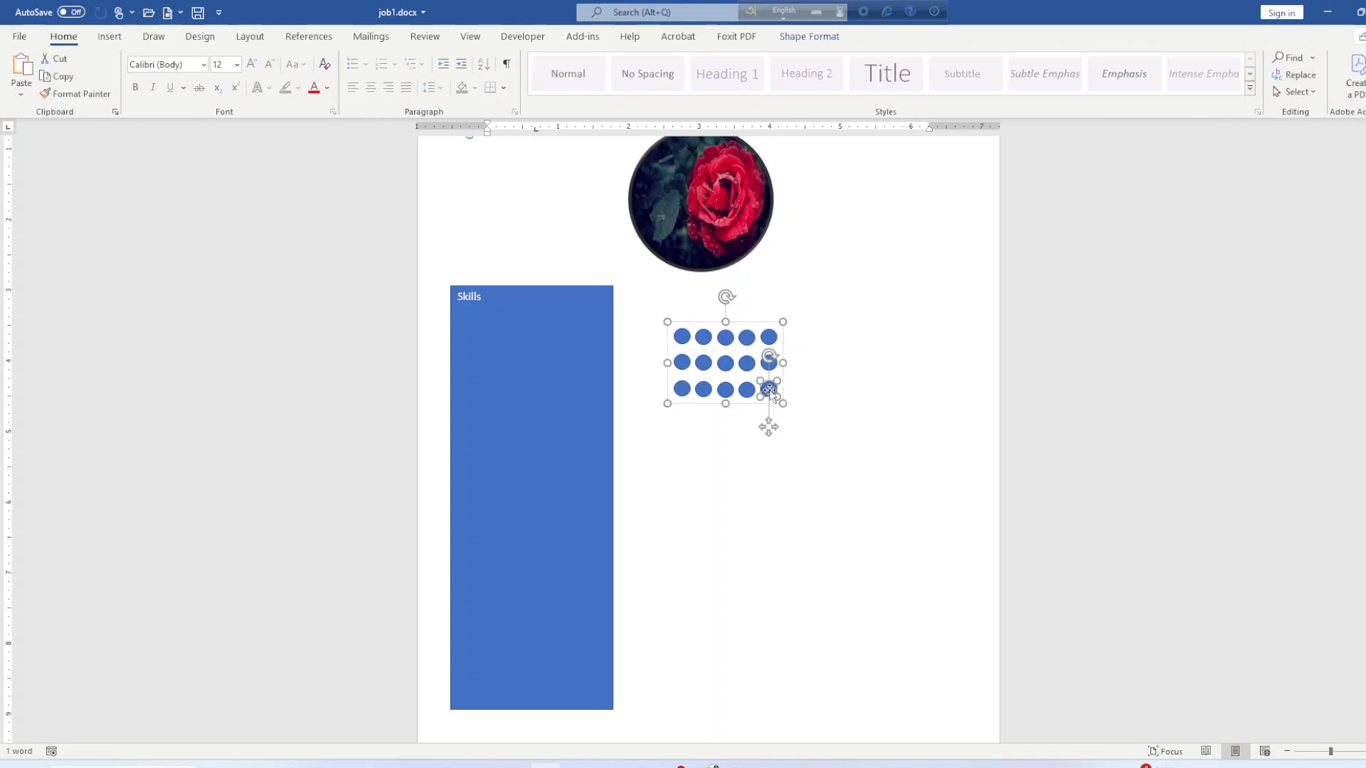
click(745, 390)
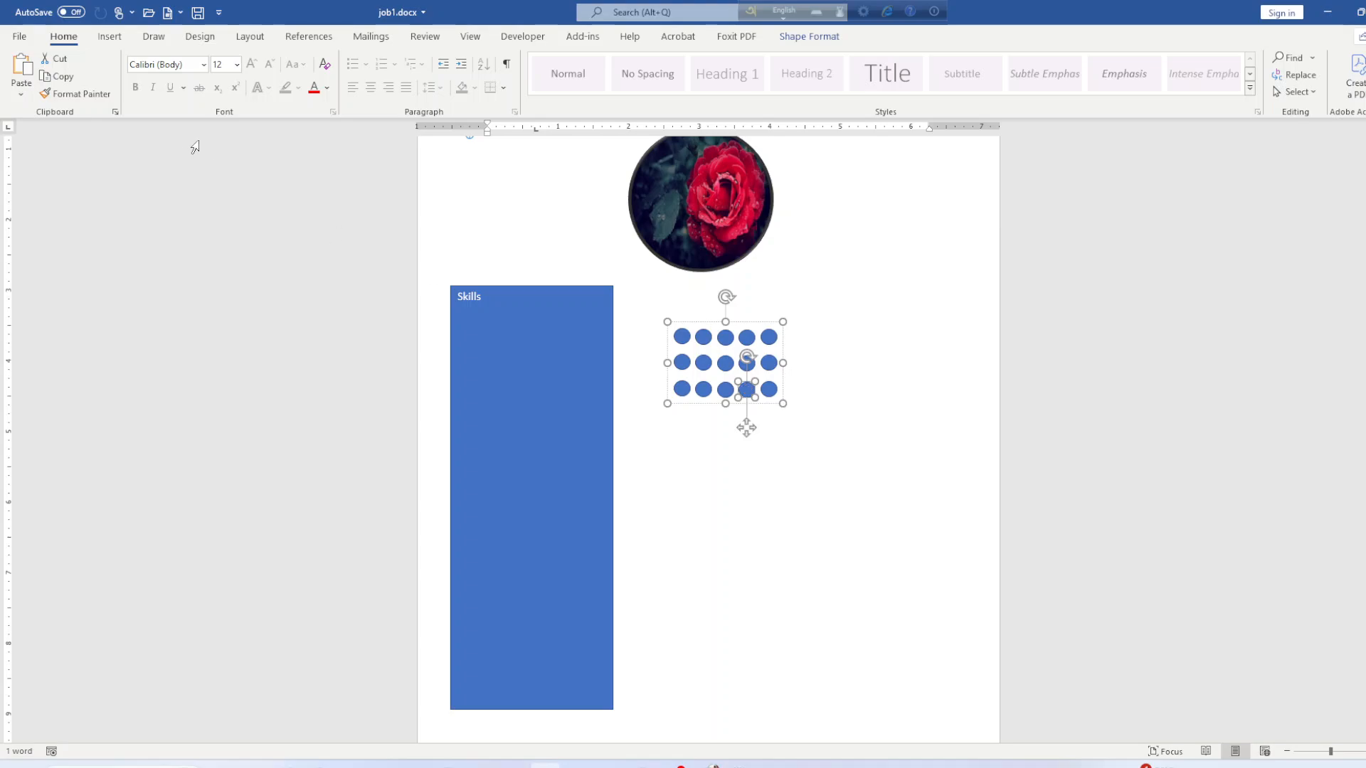
click(800, 37)
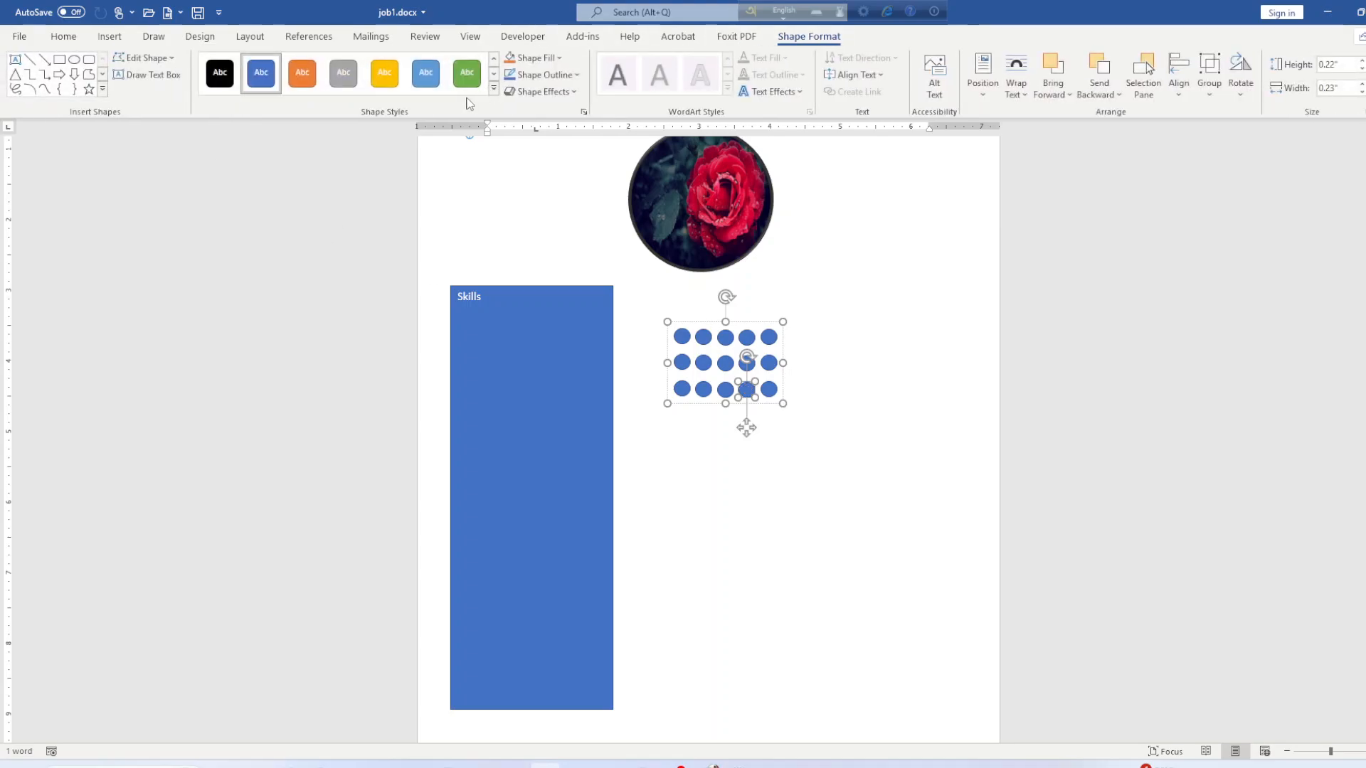
click(531, 59)
click(518, 219)
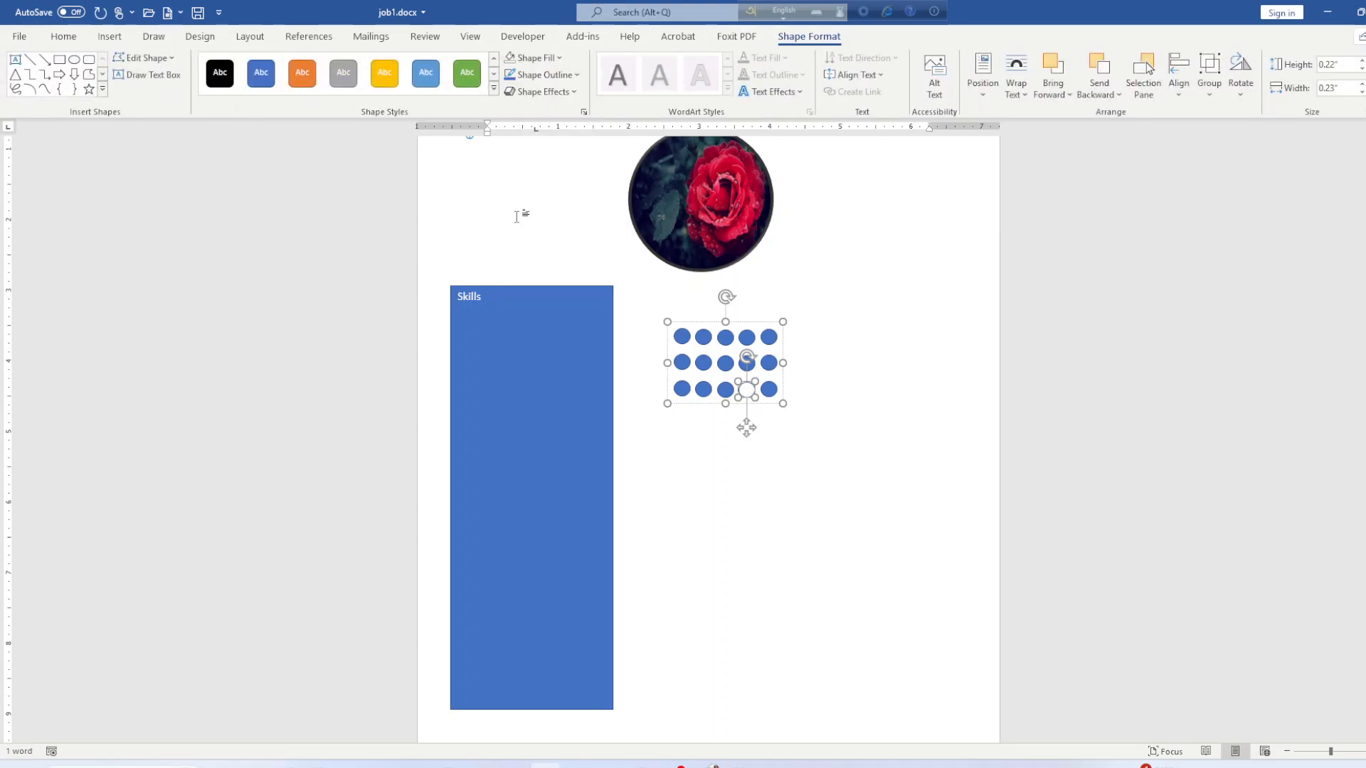
click(767, 389)
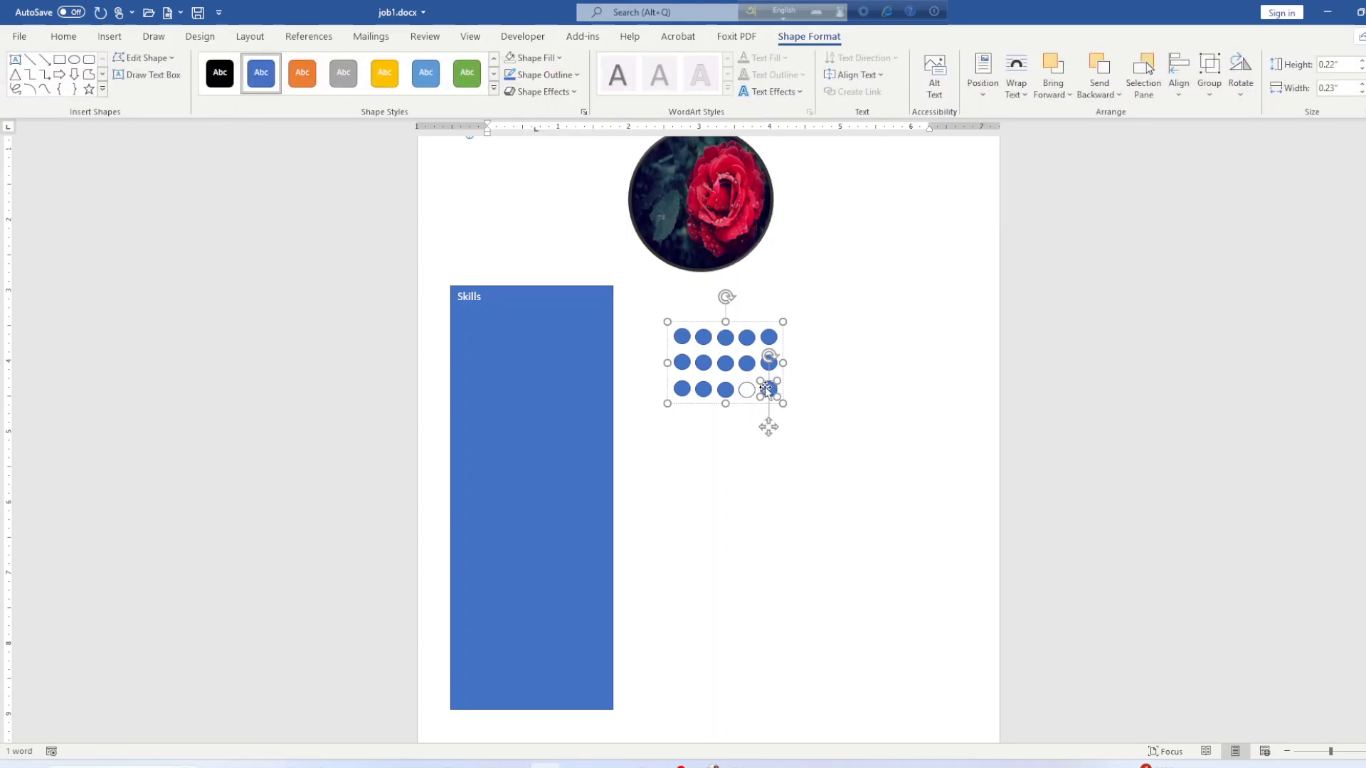
Set No Fill on the bottom row's fifth dot and the middle row's fourth and fifth dots.
click(534, 58)
click(525, 221)
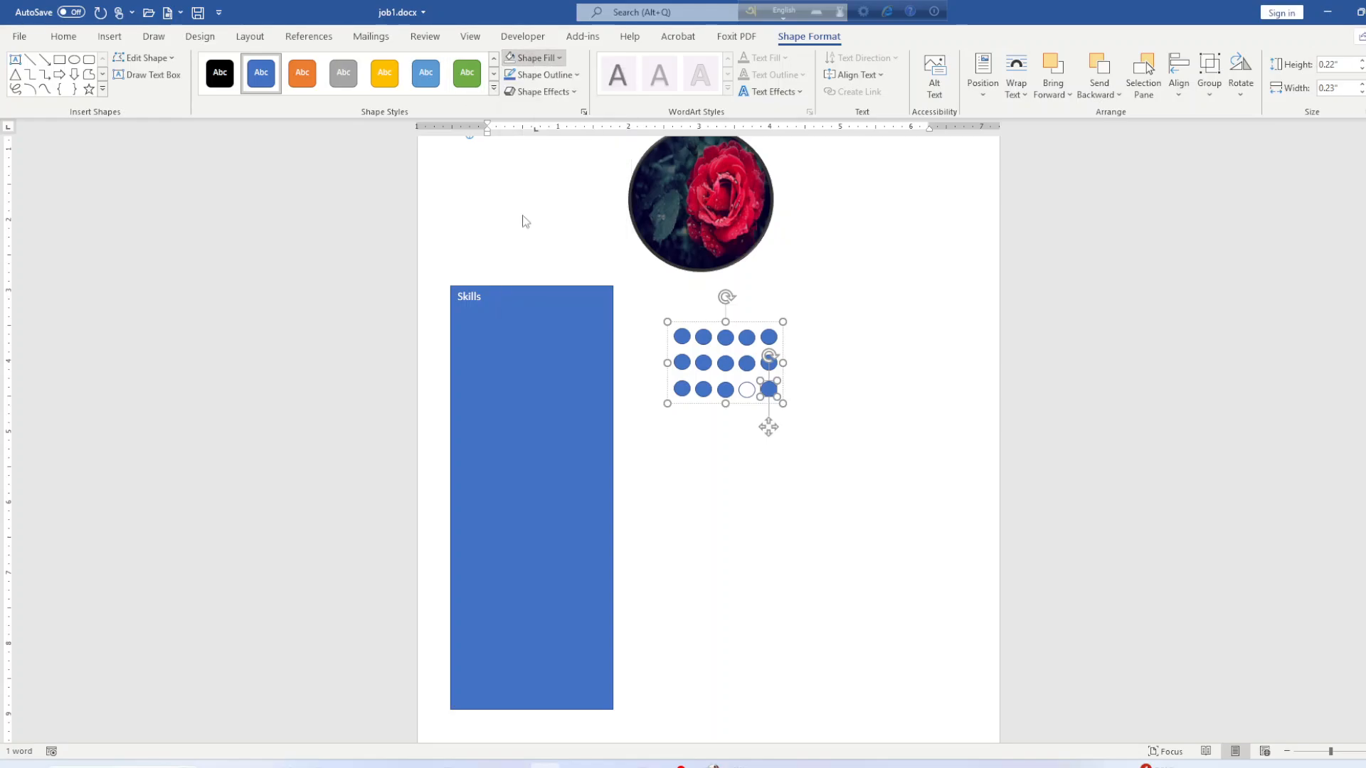
click(728, 361)
click(746, 363)
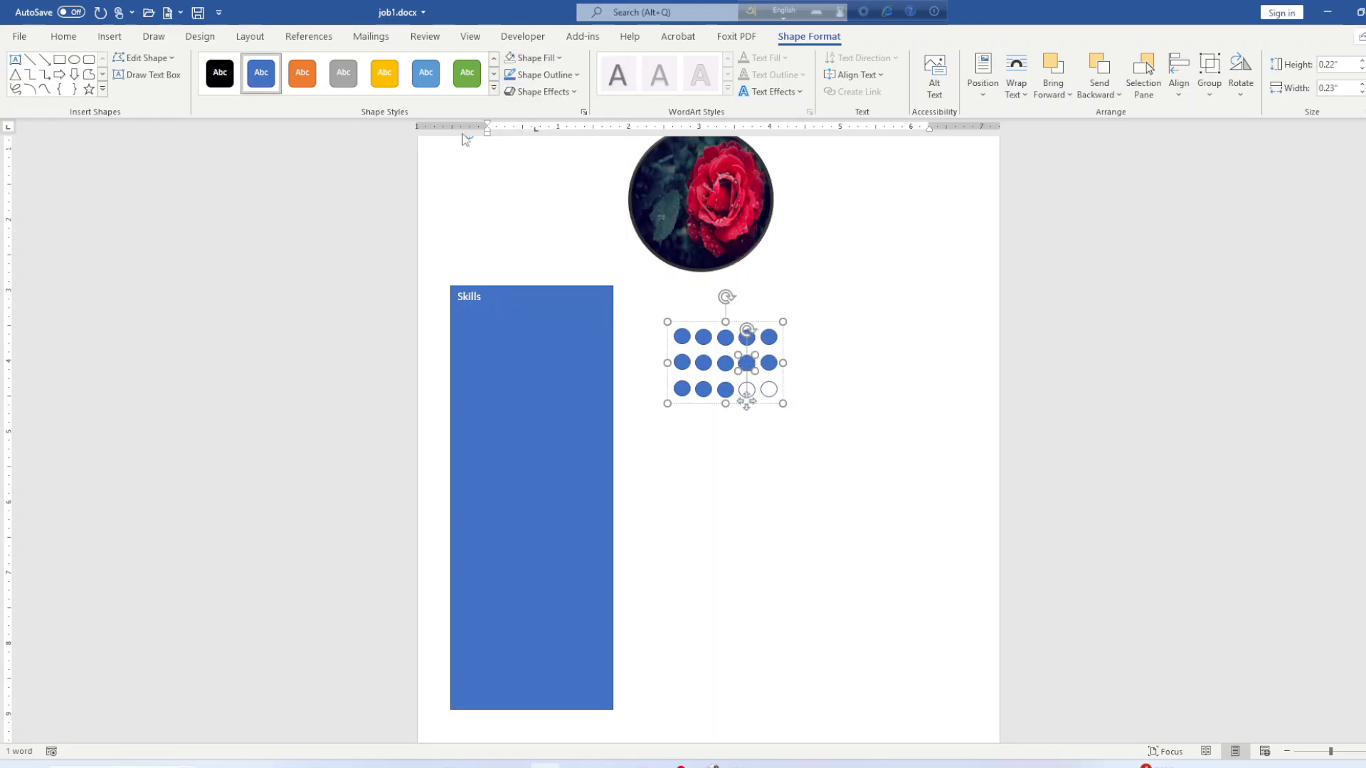
click(536, 59)
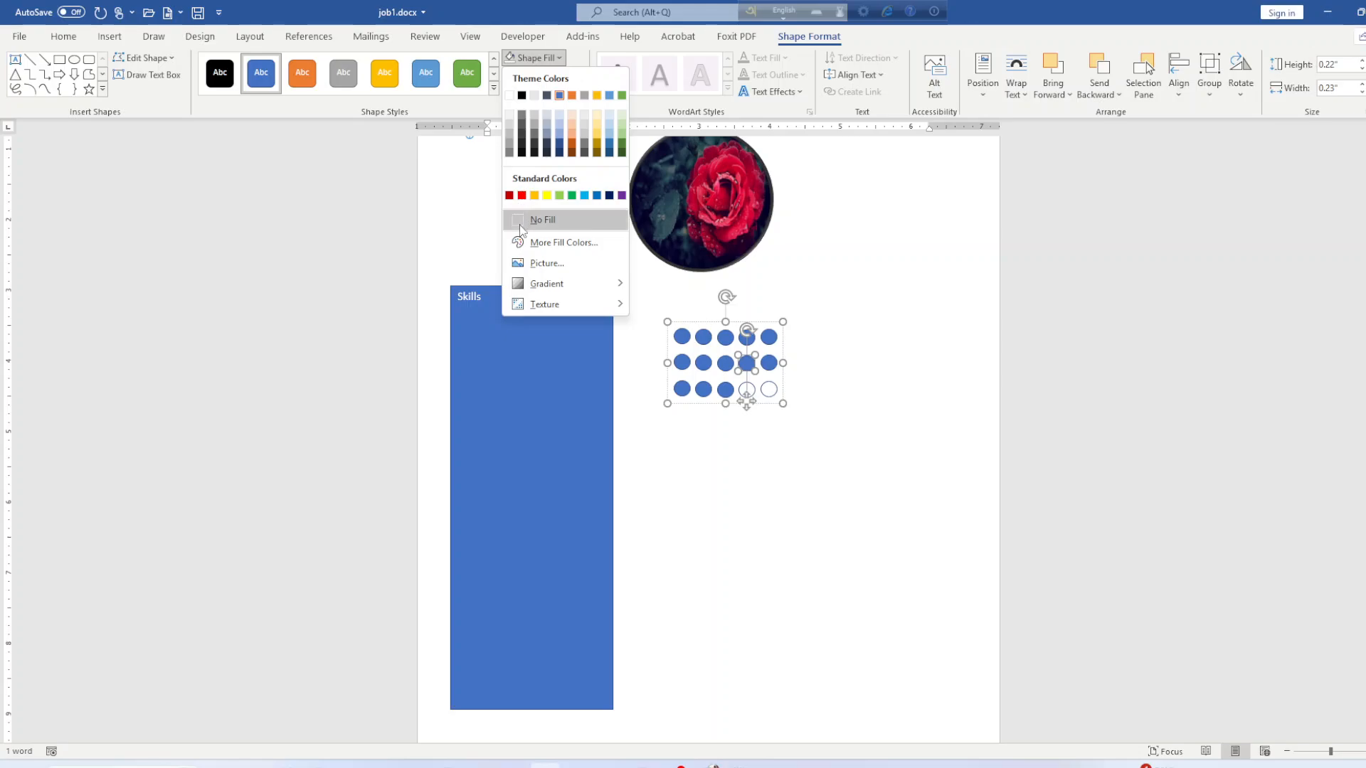
click(542, 220)
click(769, 363)
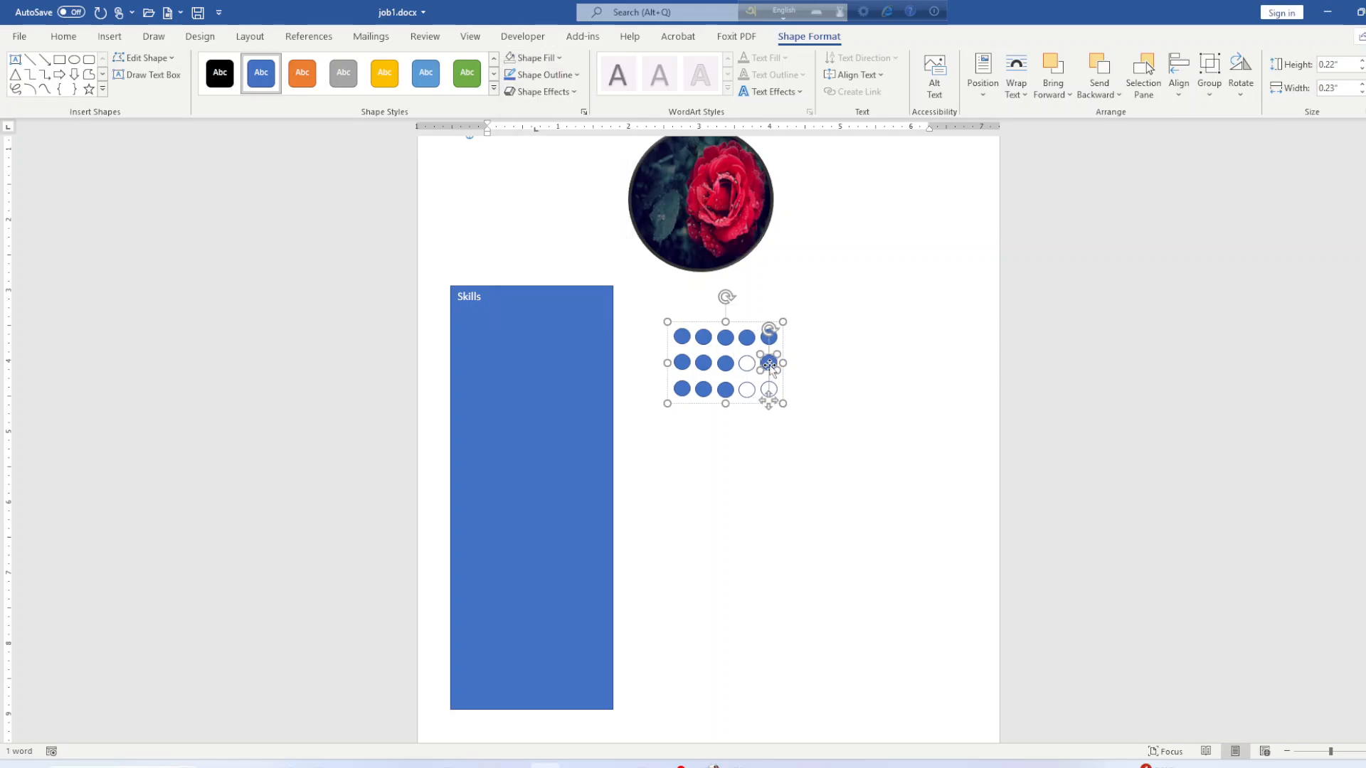
click(518, 63)
key(Escape)
key(Escape)
click(701, 366)
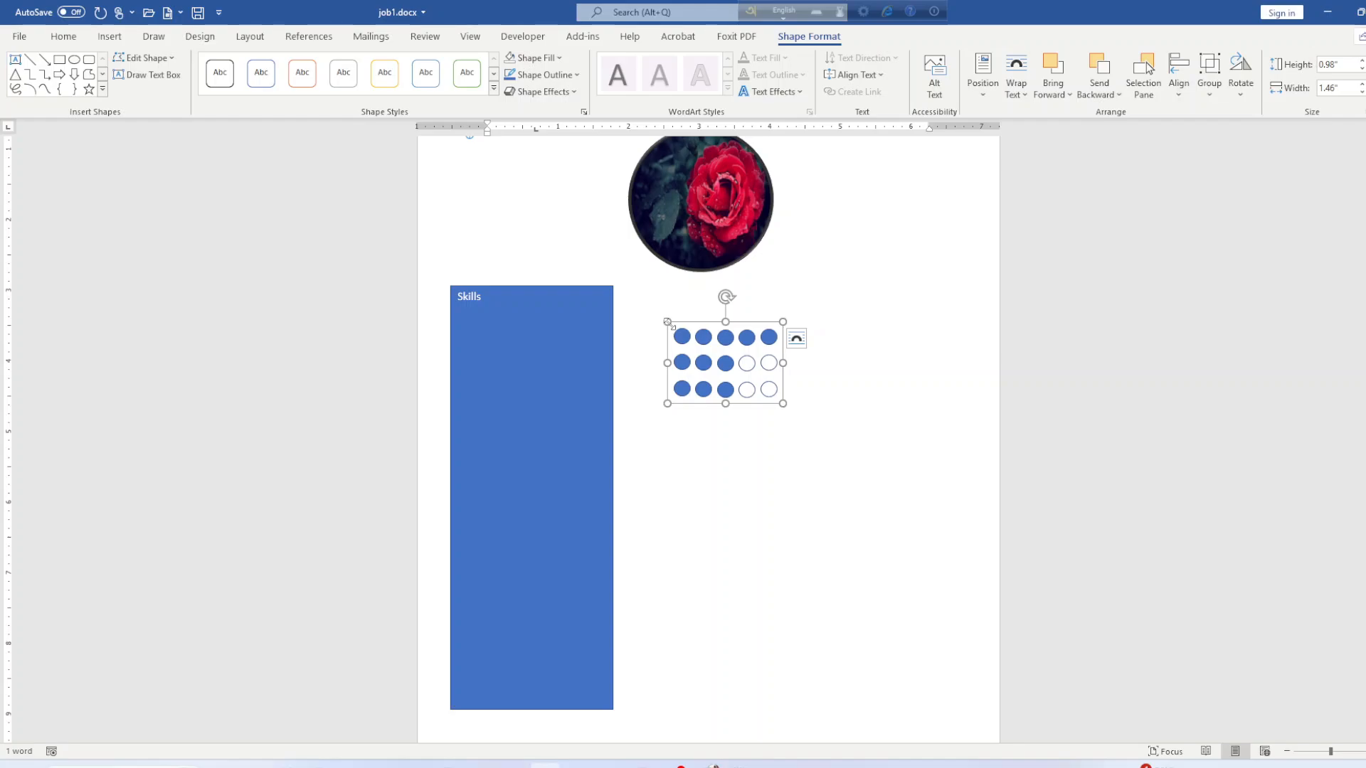
click(477, 308)
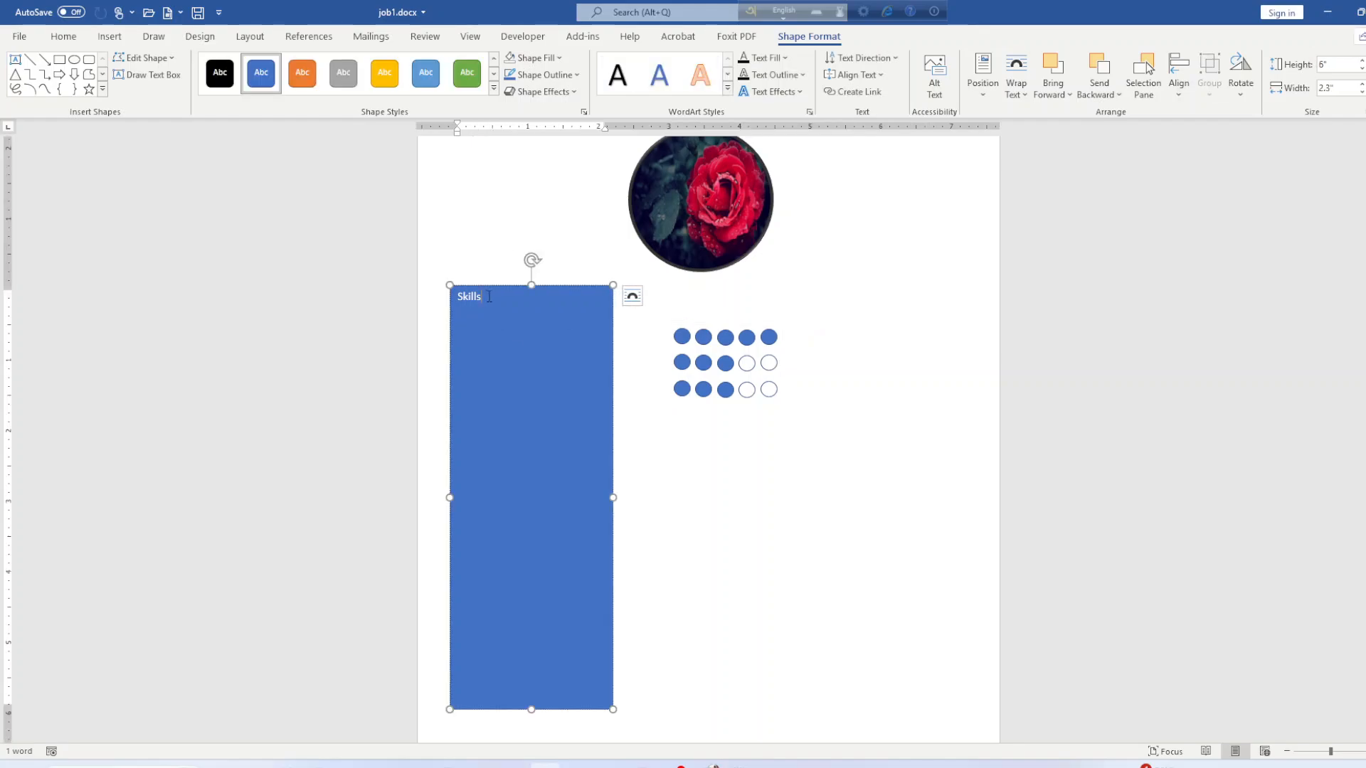
On a new line under Skills, type Powerpoint and begin typing Excel.
key(Return)
text(Power)
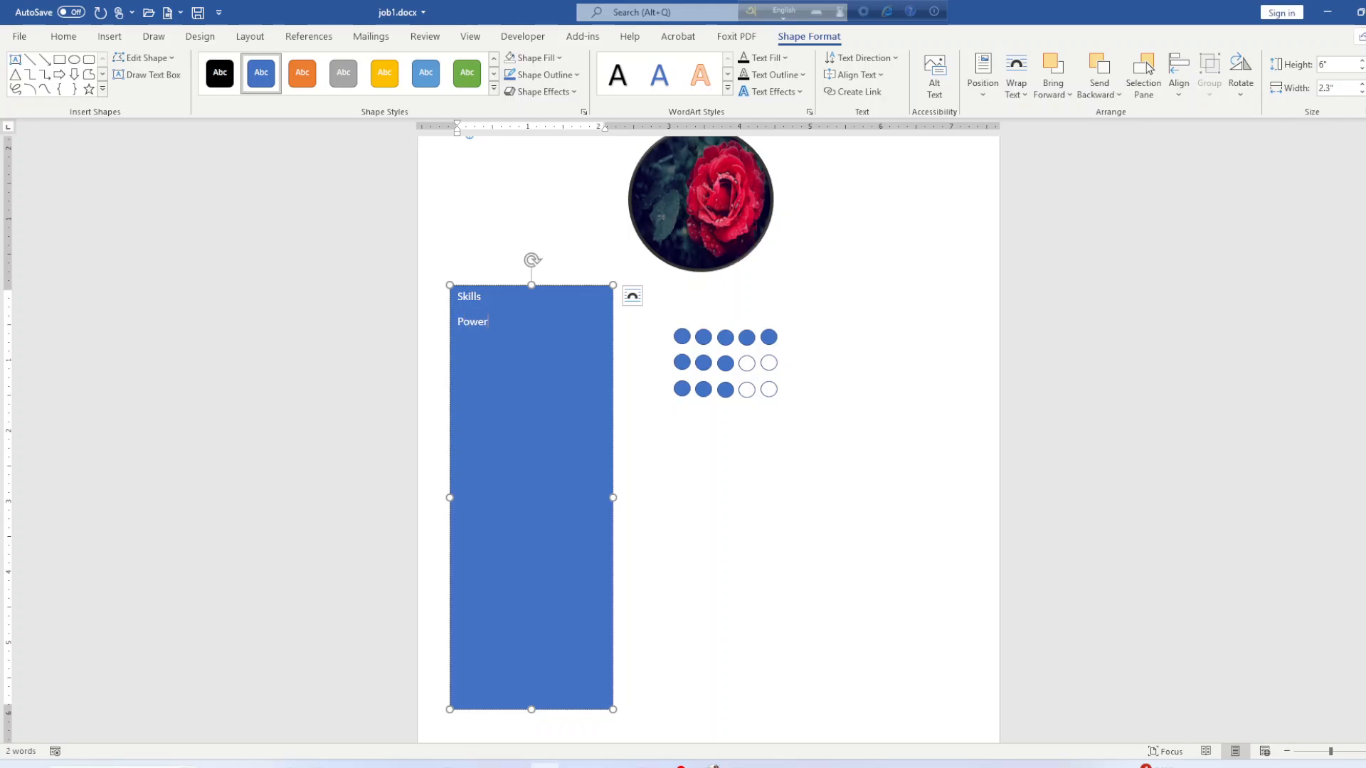
text(point )
text(Excel)
Shrink the dot rating group and move it into the sidebar beside the skill names.
click(722, 363)
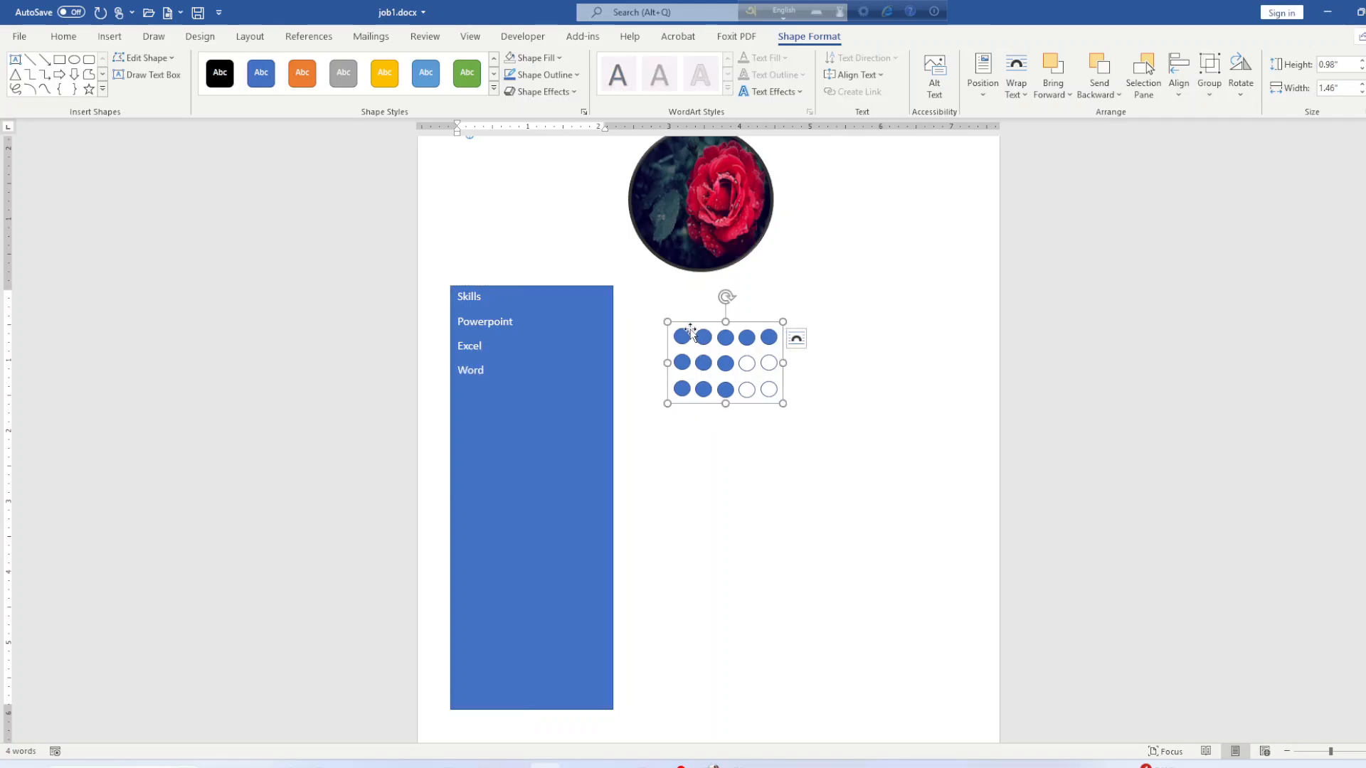
drag(667, 324, 562, 341)
click(539, 340)
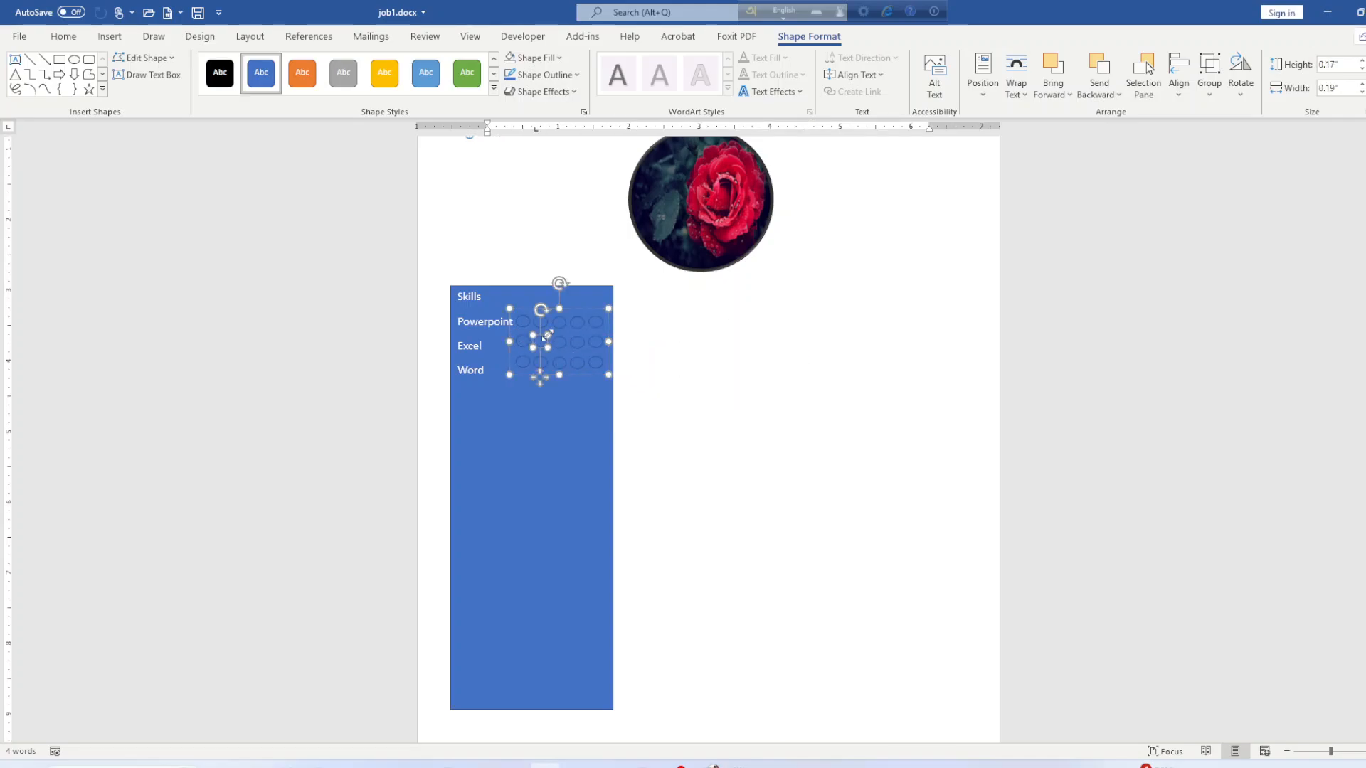
click(747, 338)
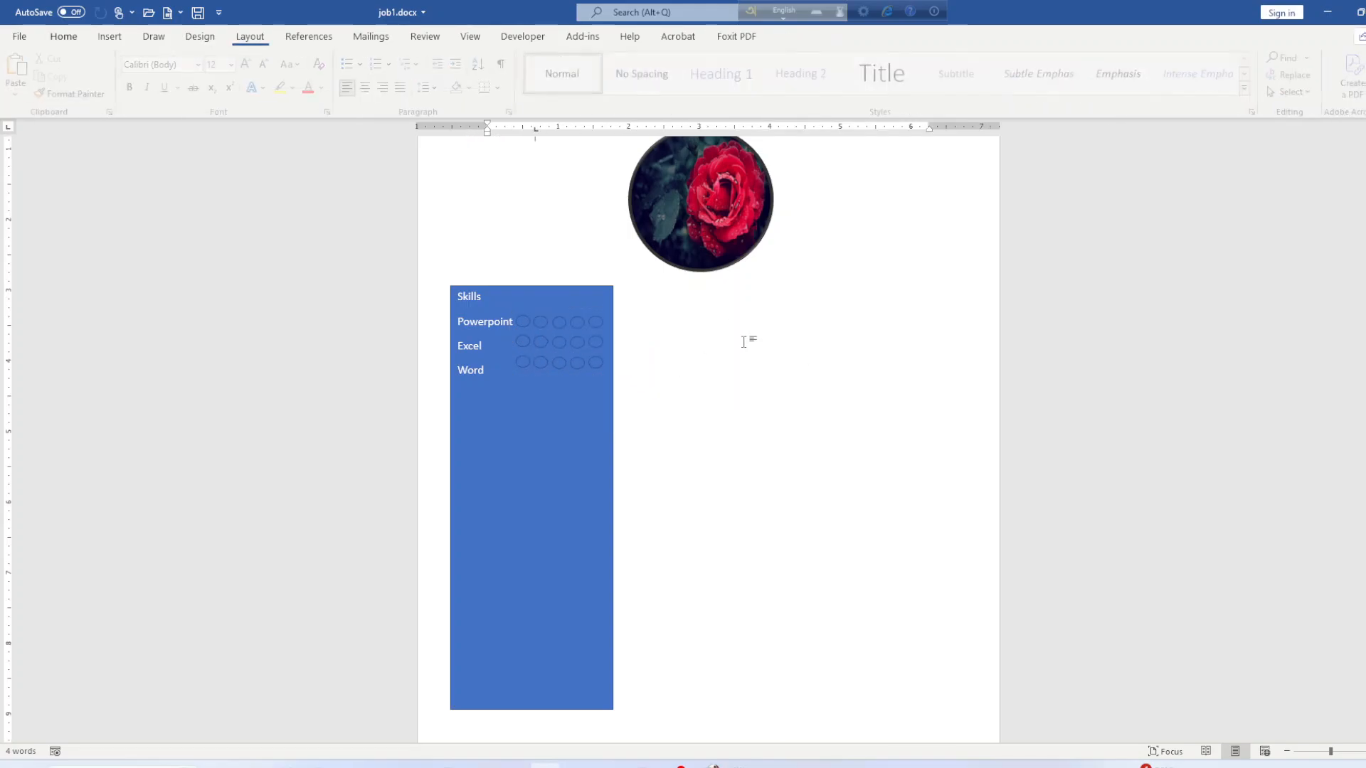
Fill all the rating dots black.
click(567, 367)
click(519, 61)
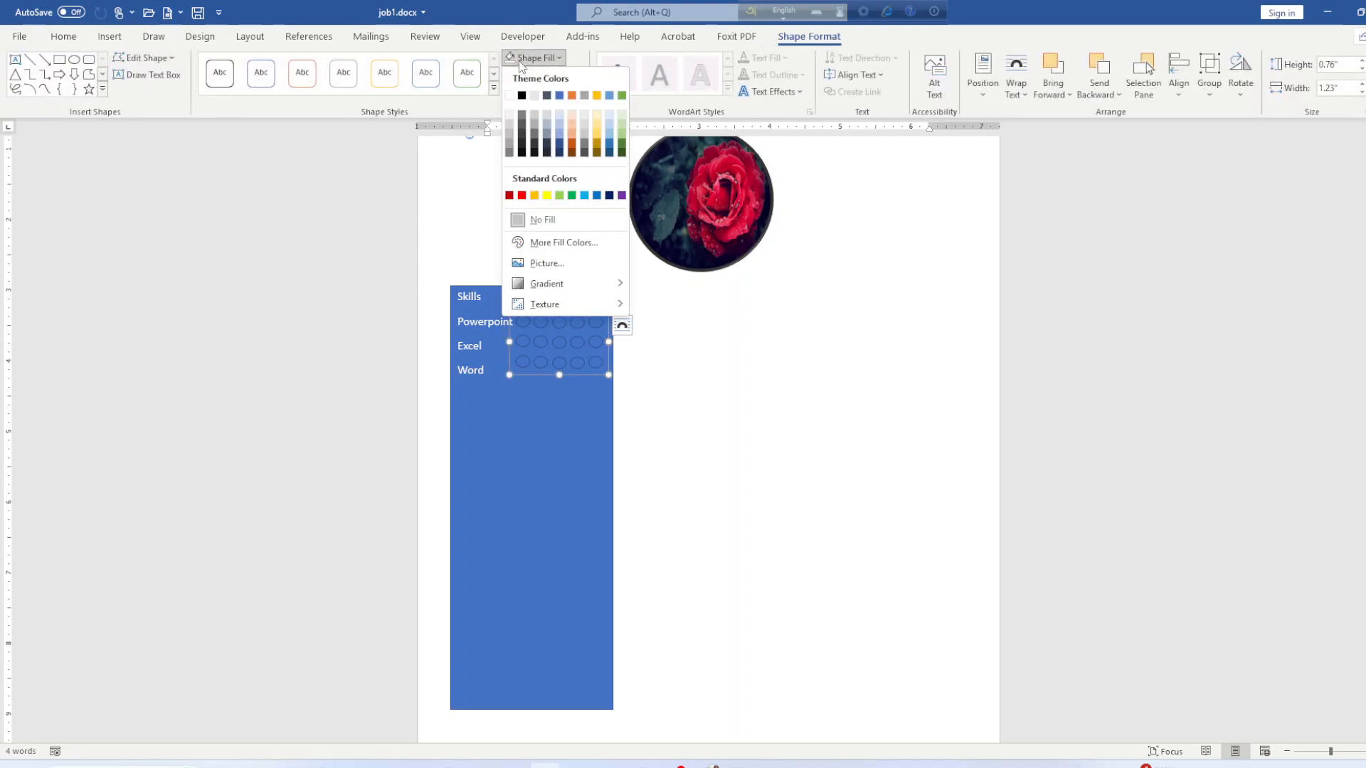
click(522, 96)
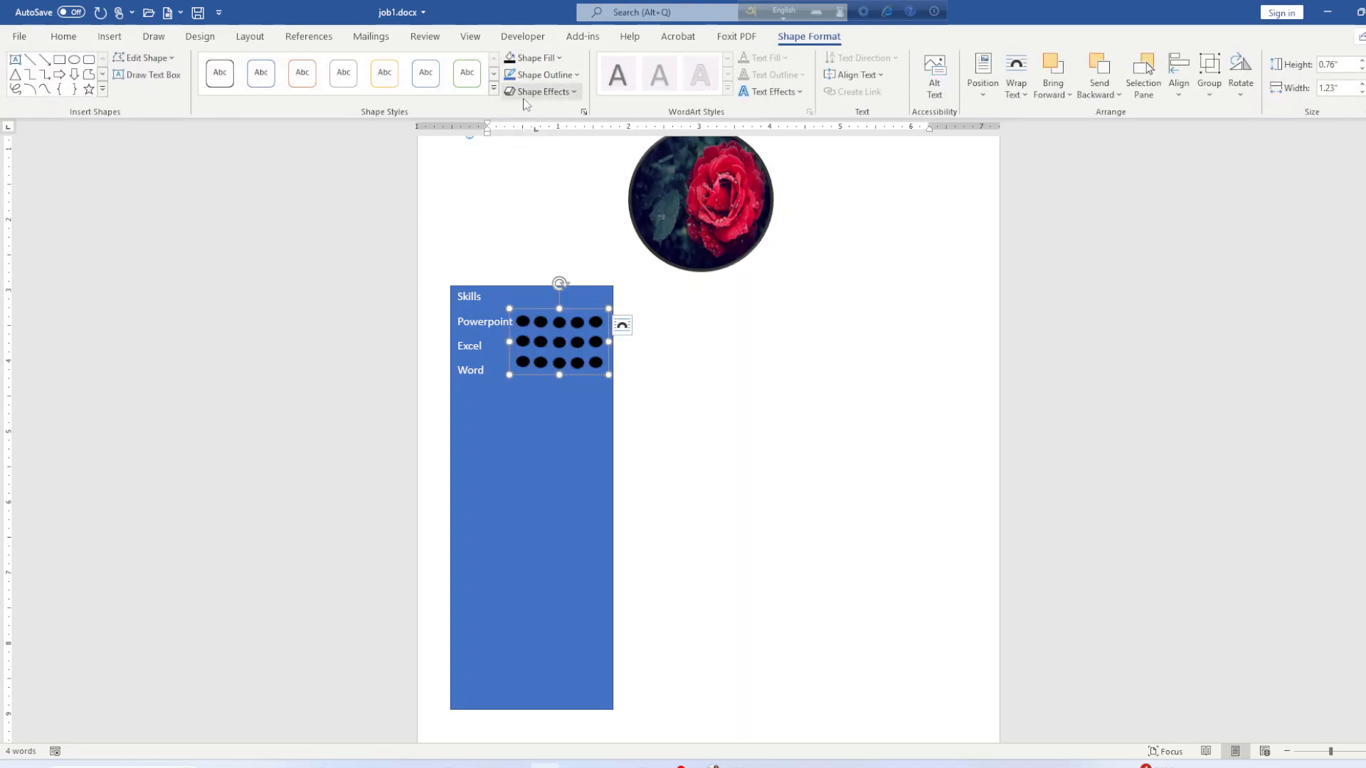
click(725, 367)
Nudge the dot group so its rows line up with the Powerpoint, Excel and Word labels.
click(543, 325)
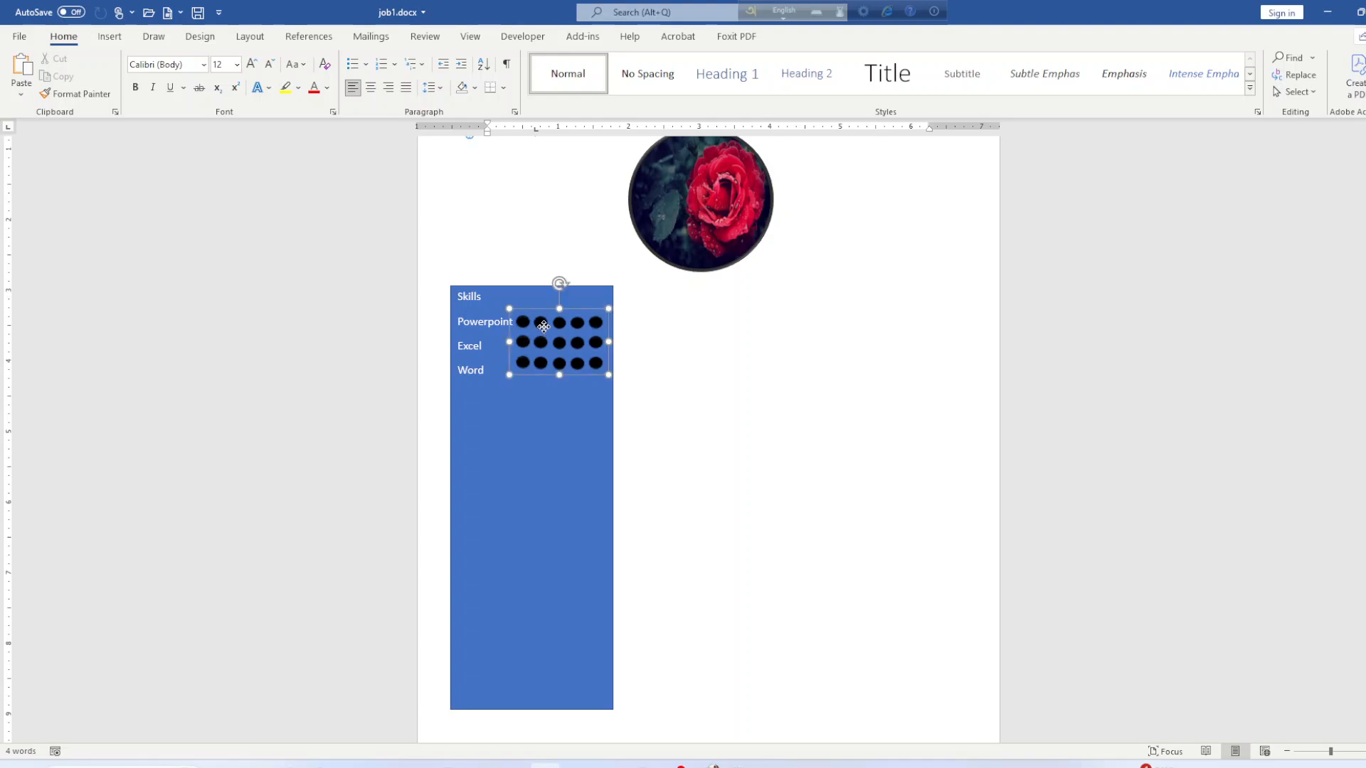
drag(543, 326, 544, 333)
click(674, 357)
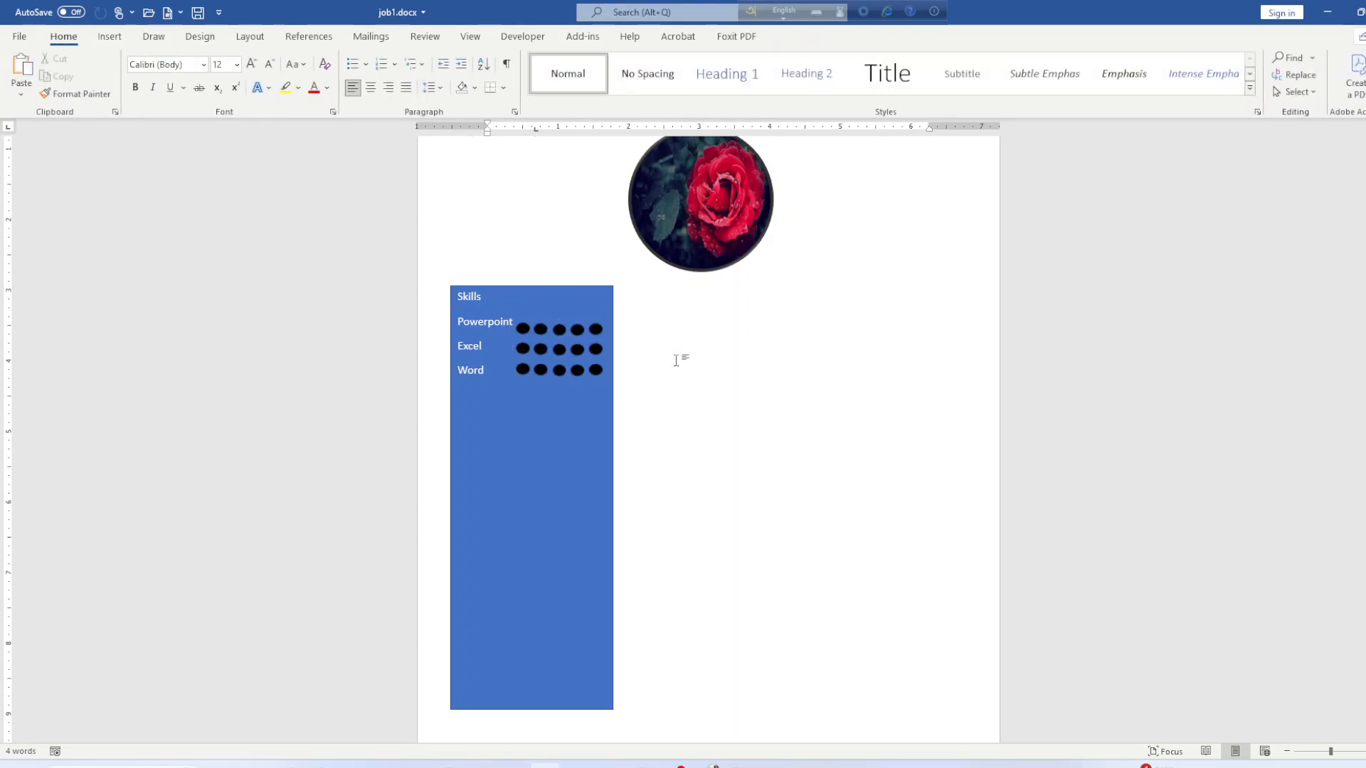
click(567, 326)
drag(516, 319, 517, 317)
click(782, 393)
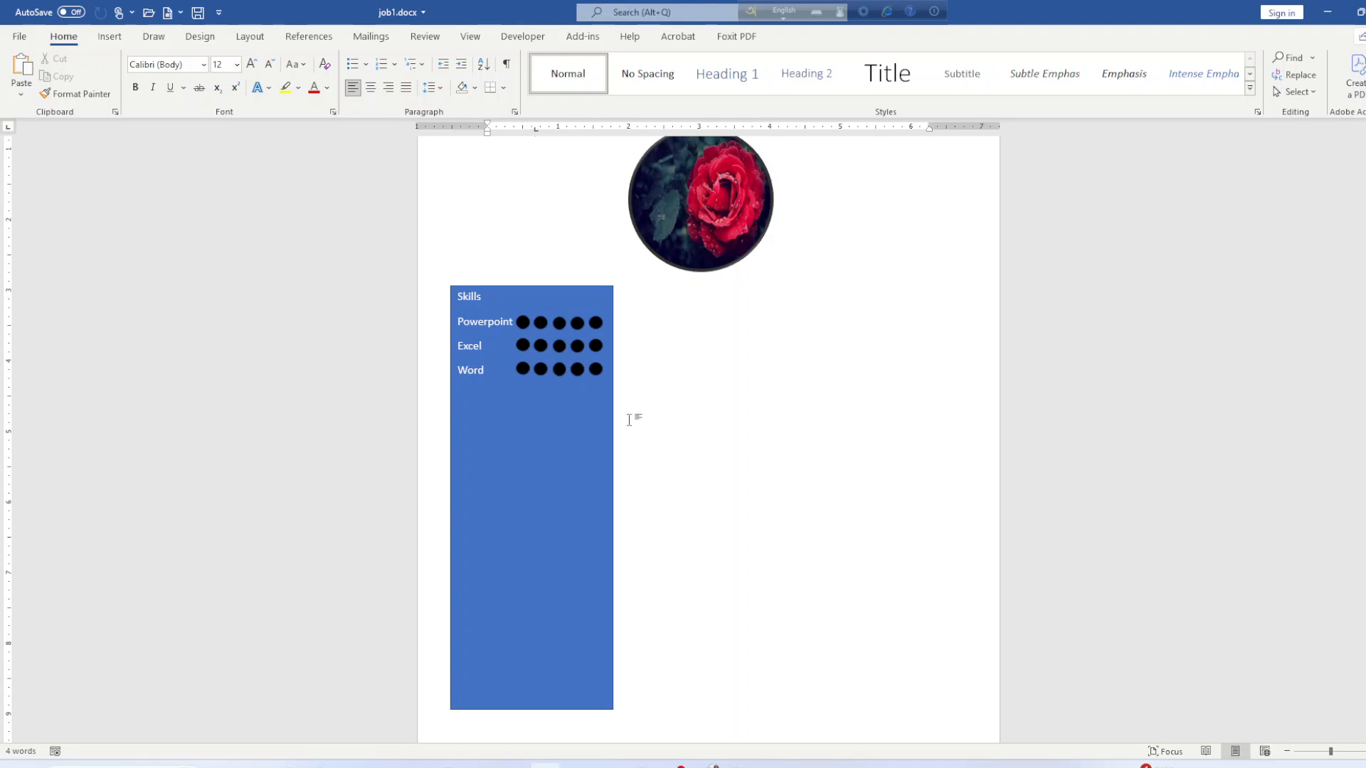
Make the Word row's last dot No Fill, then fill it white.
click(601, 375)
click(599, 371)
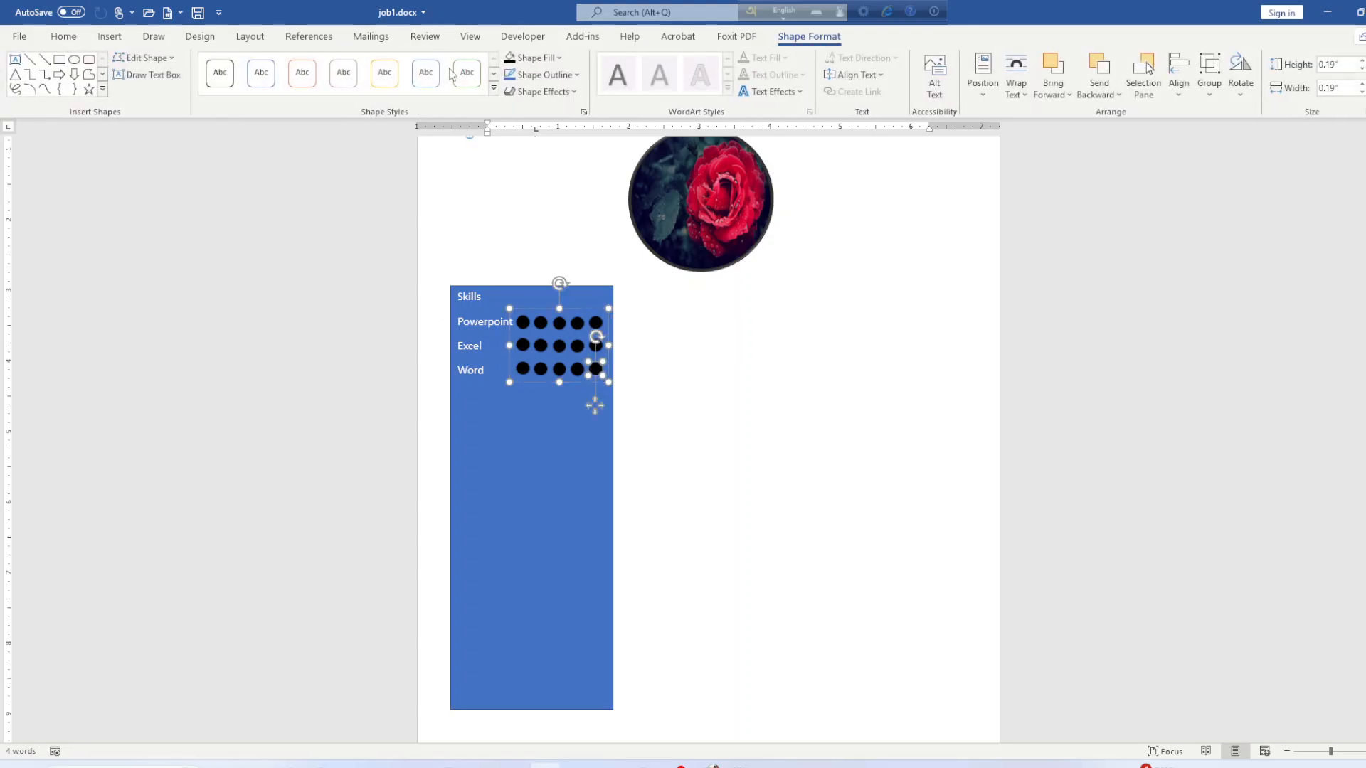
click(534, 57)
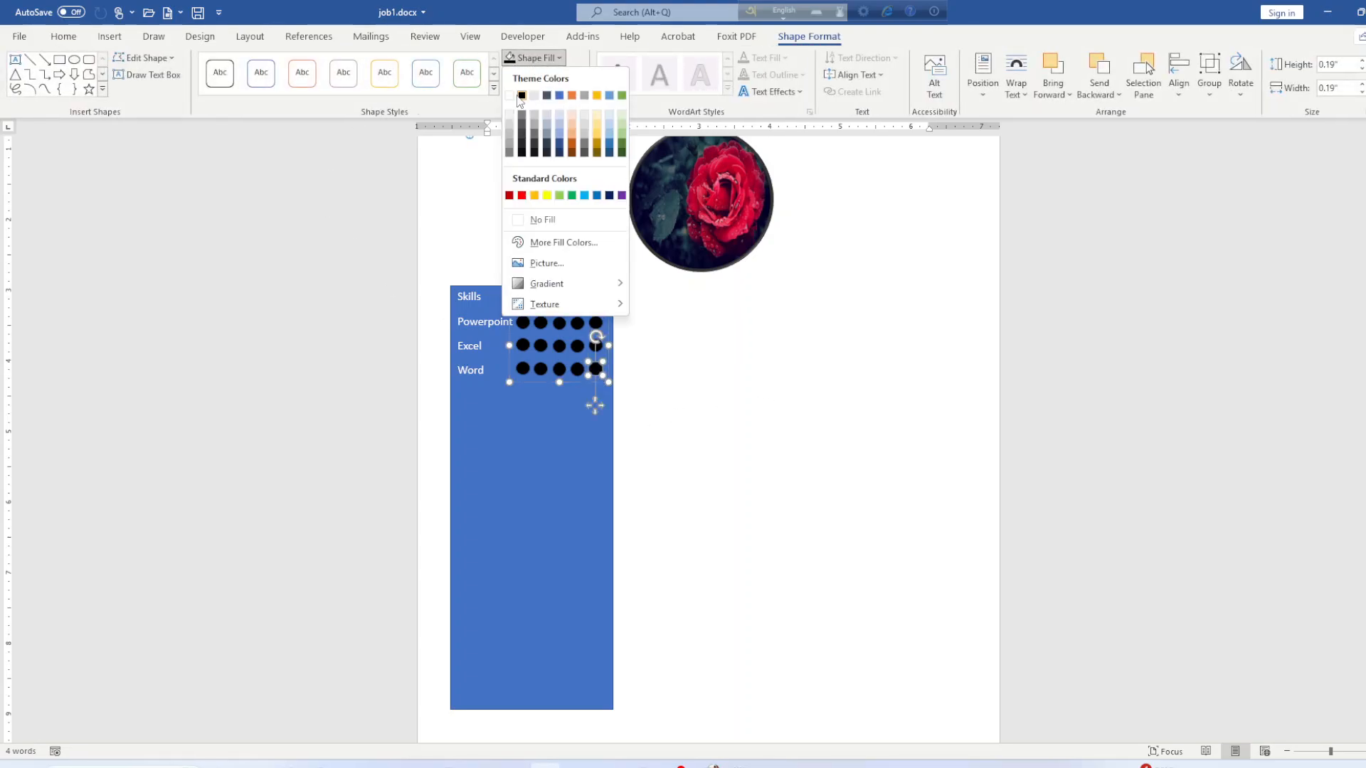
click(519, 218)
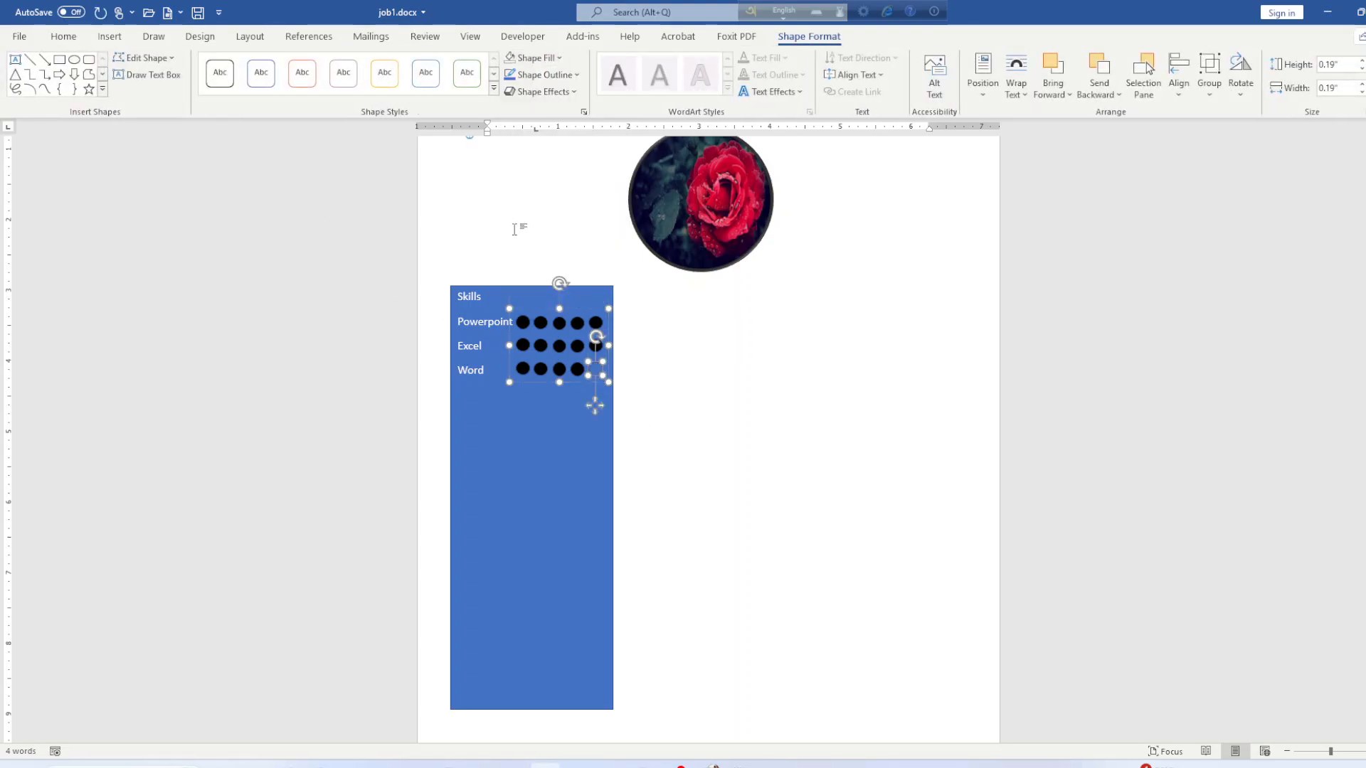
click(524, 60)
click(509, 96)
click(735, 424)
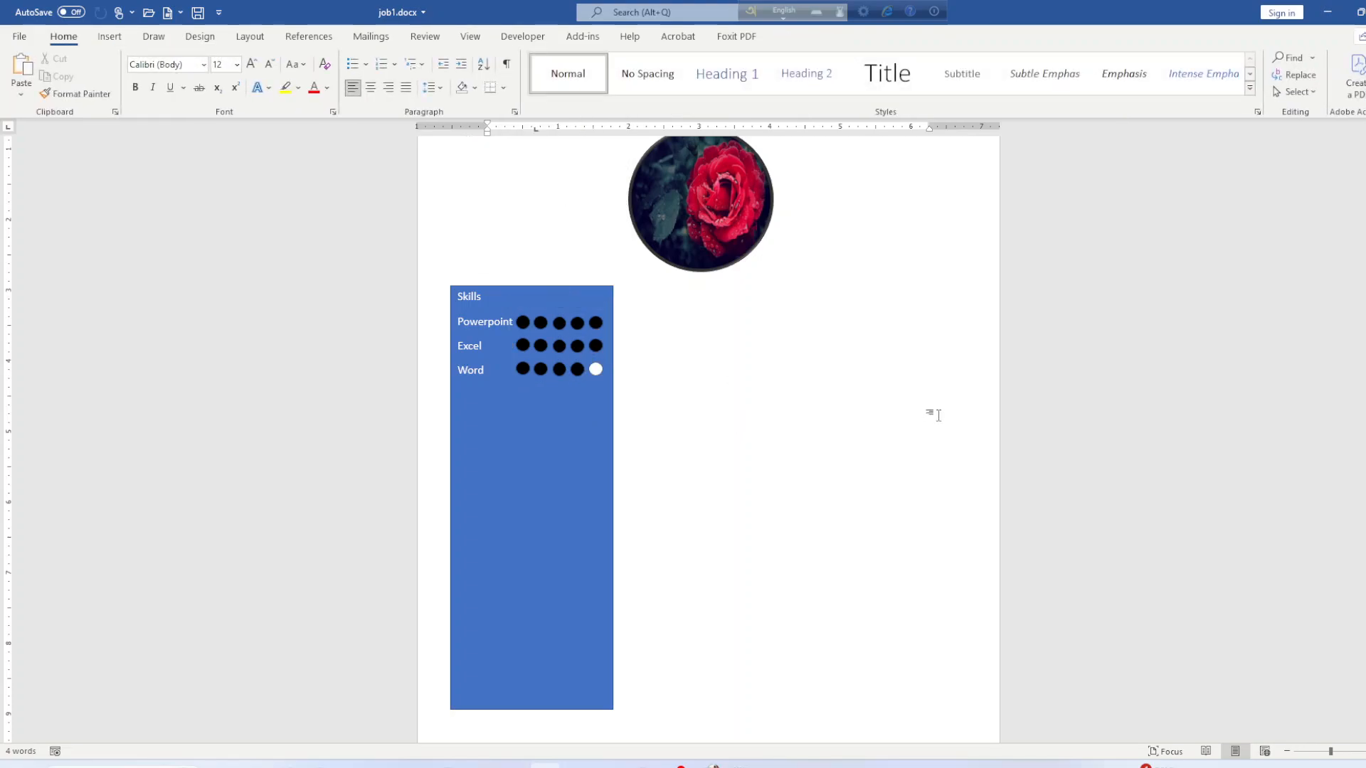
mouse_move(577, 765)
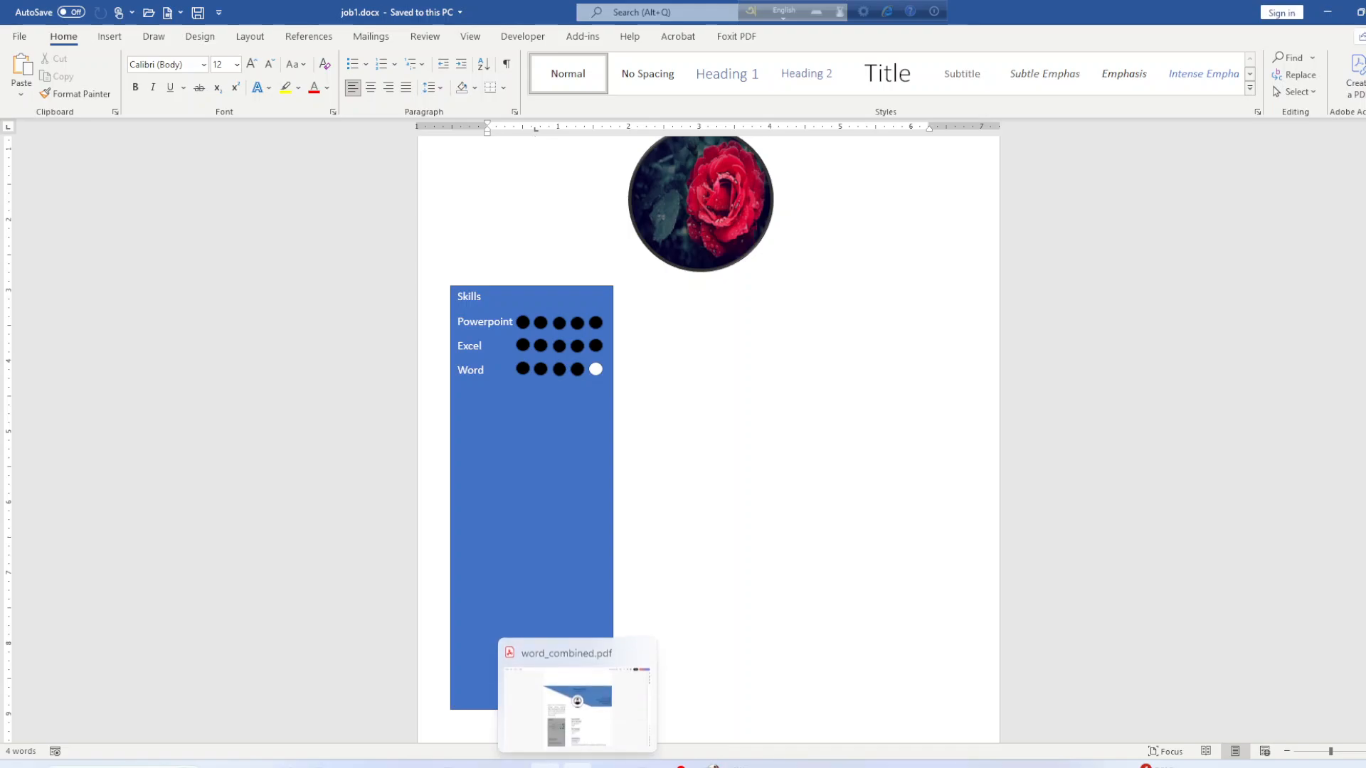
click(573, 676)
scroll(565, 614, down, 5)
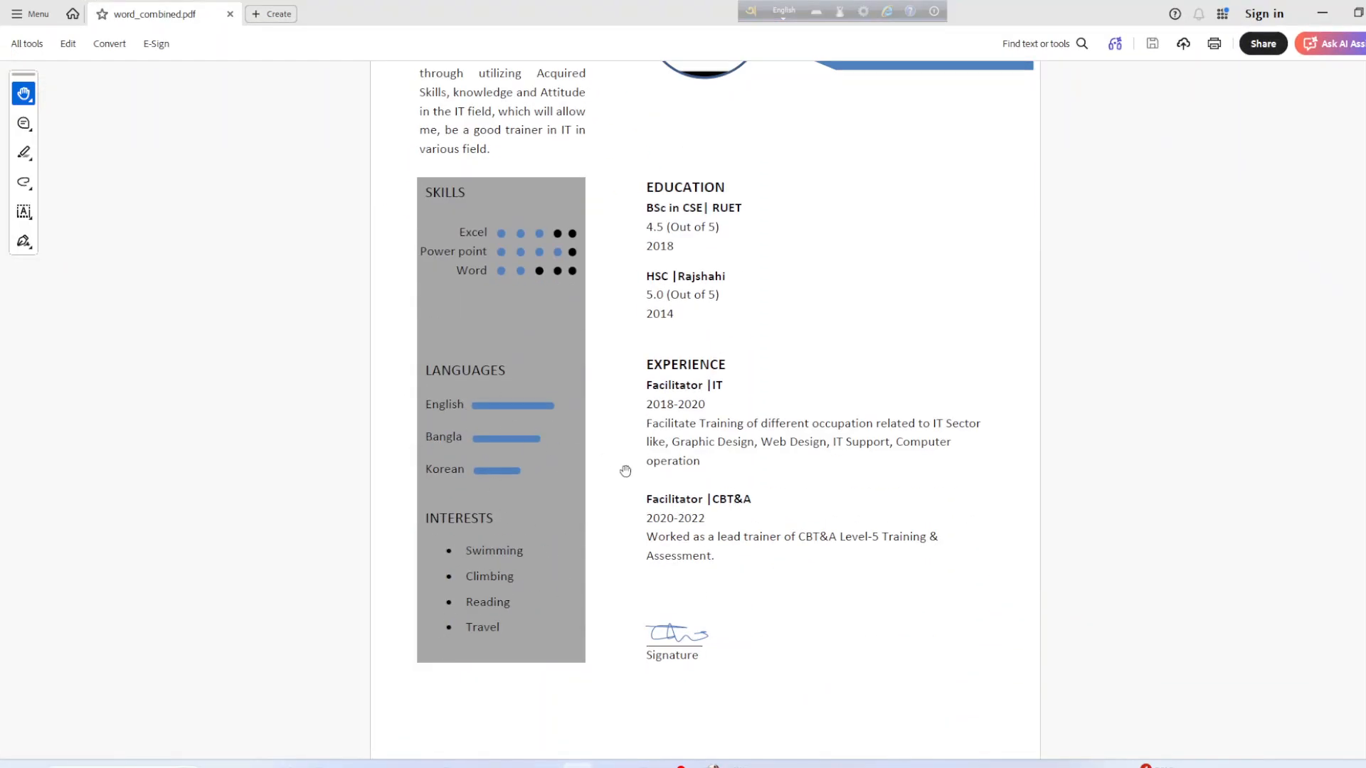
scroll(634, 475, up, 3)
scroll(640, 491, down, 2)
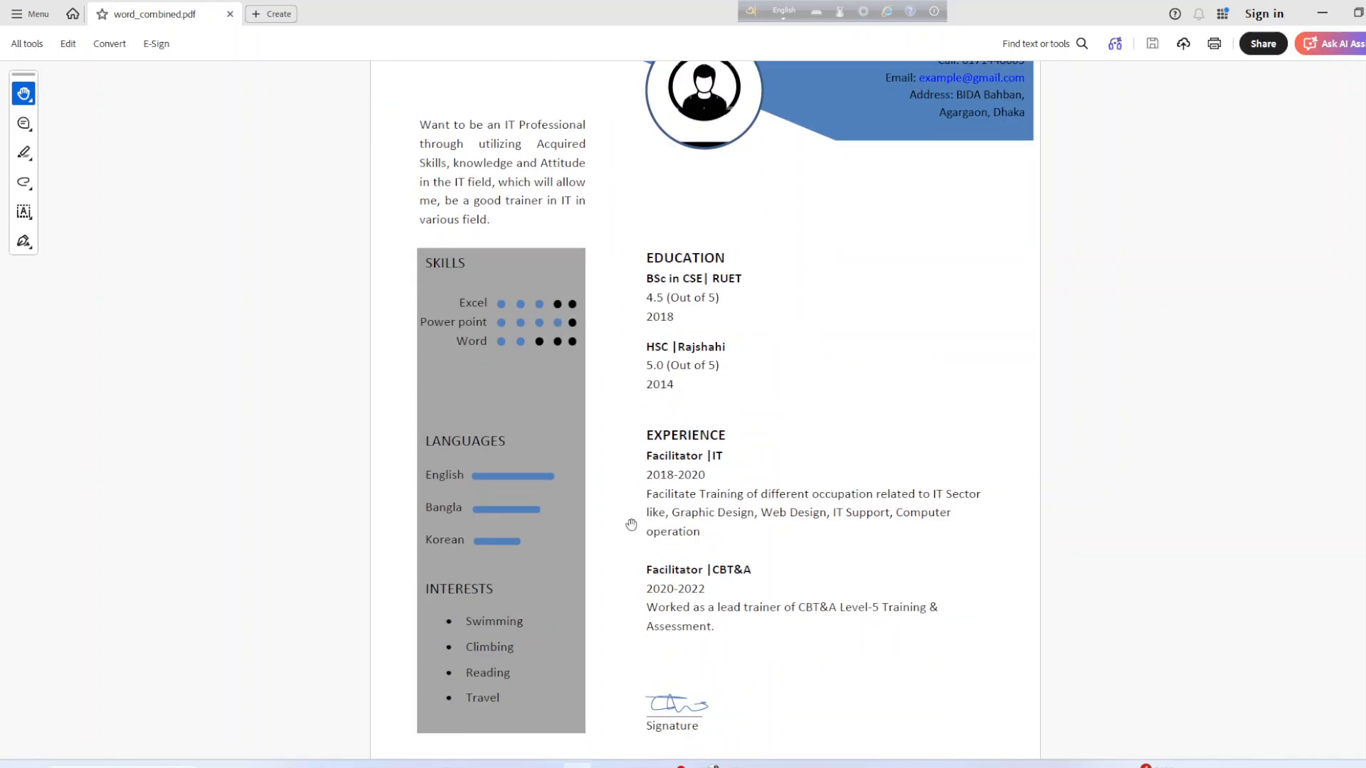
click(1322, 13)
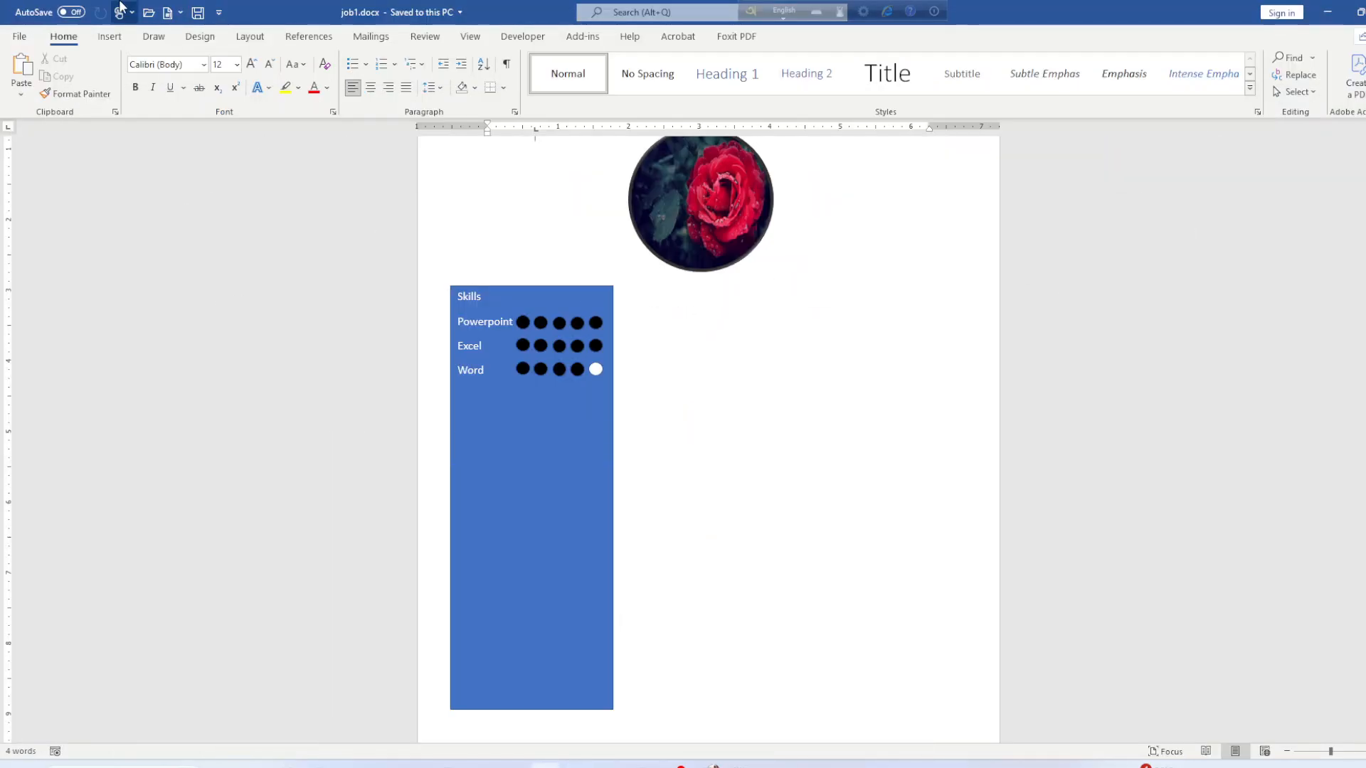
Draw a 6" by 4.68" text box right of the Skills sidebar and save job1.docx.
click(110, 36)
click(200, 94)
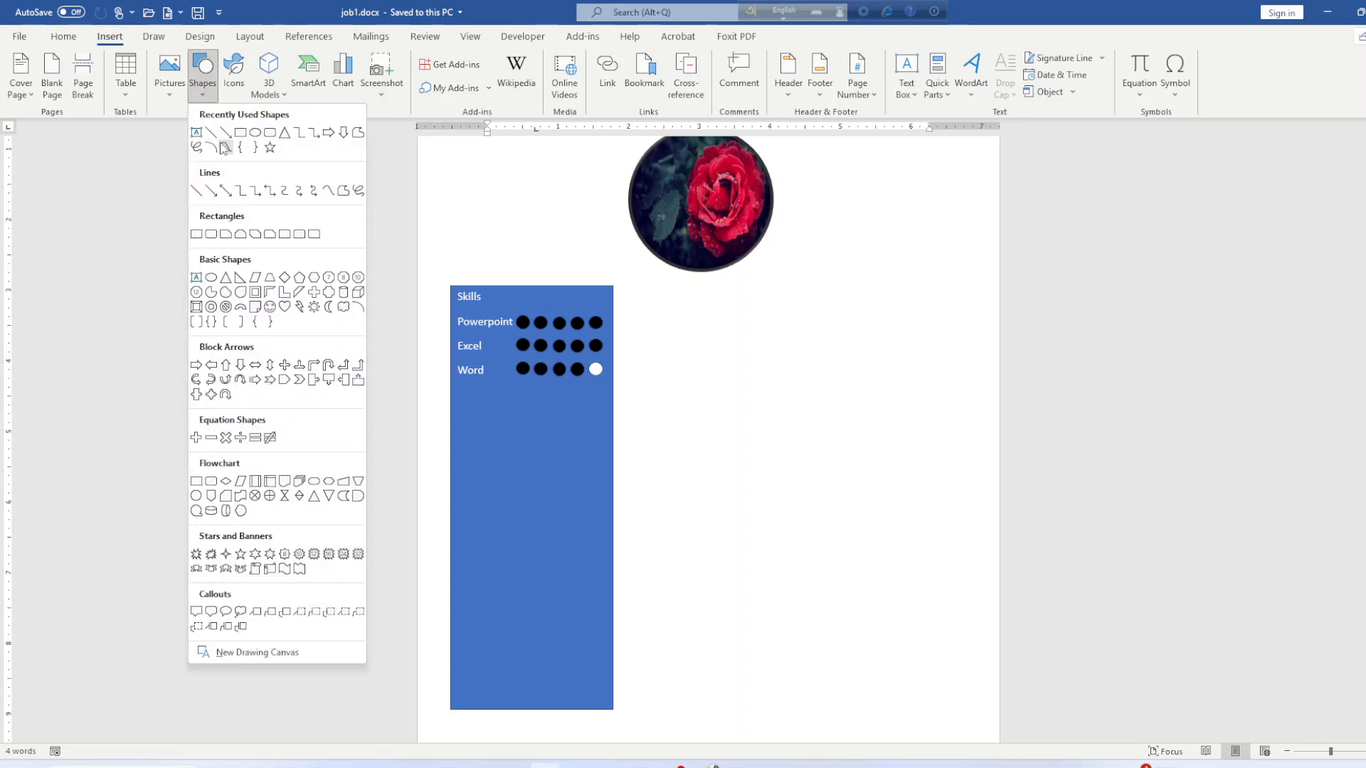
click(199, 137)
drag(626, 290, 956, 708)
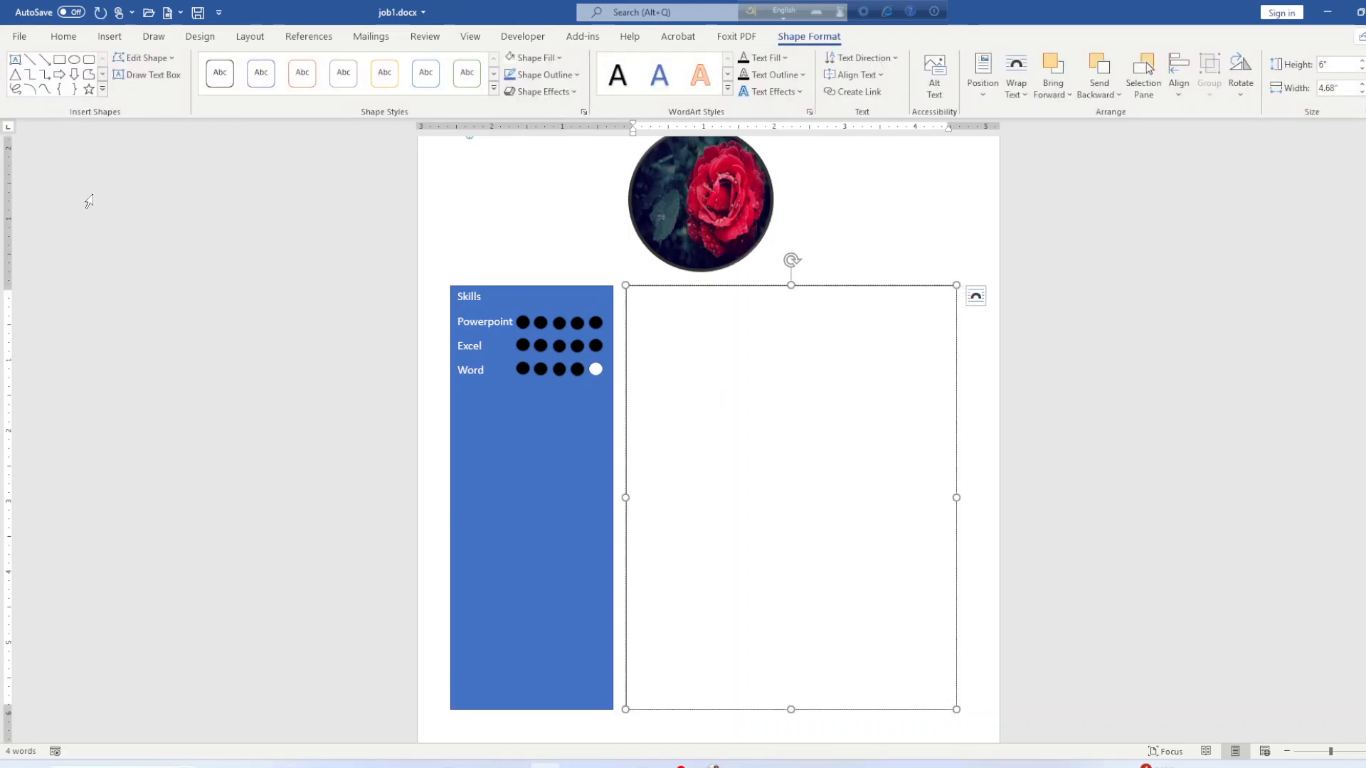
key(ctrl+s)
key(alt+Tab)
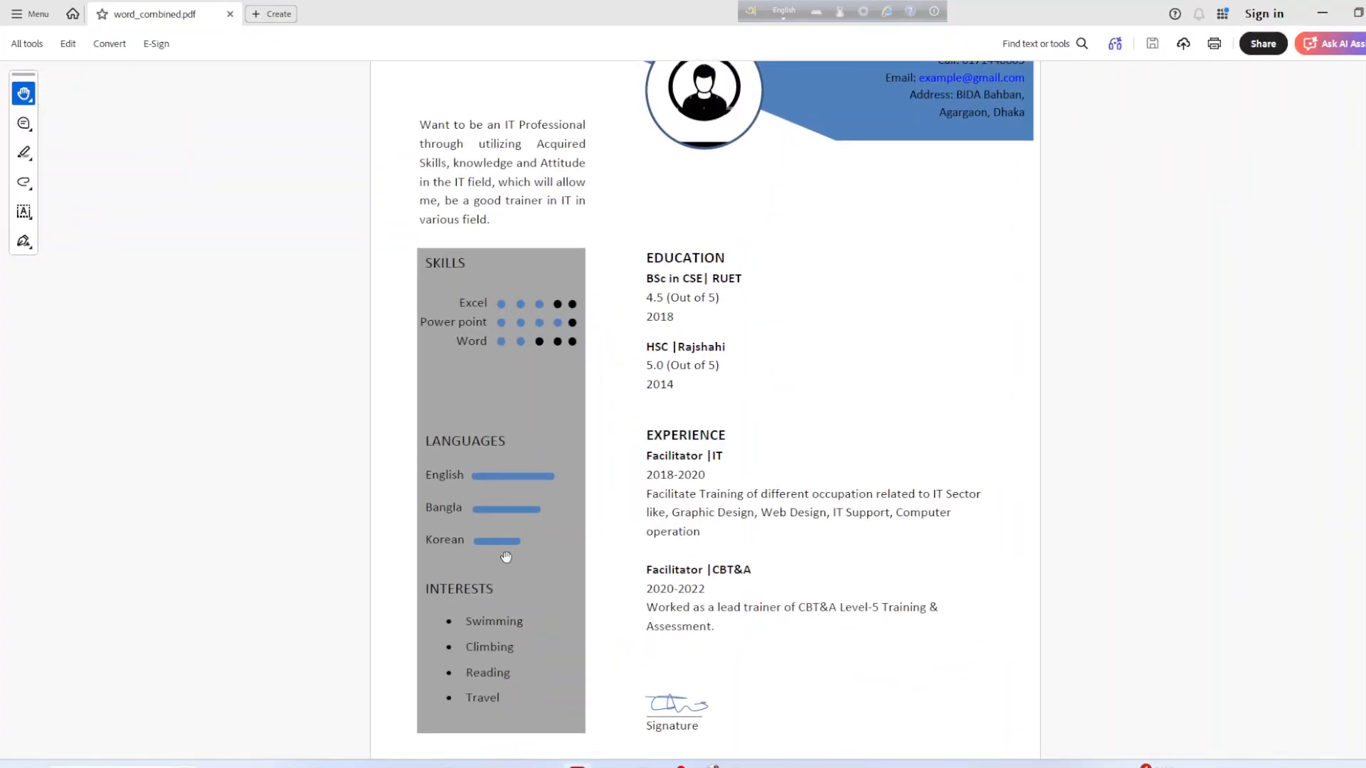
scroll(509, 552, up, 10)
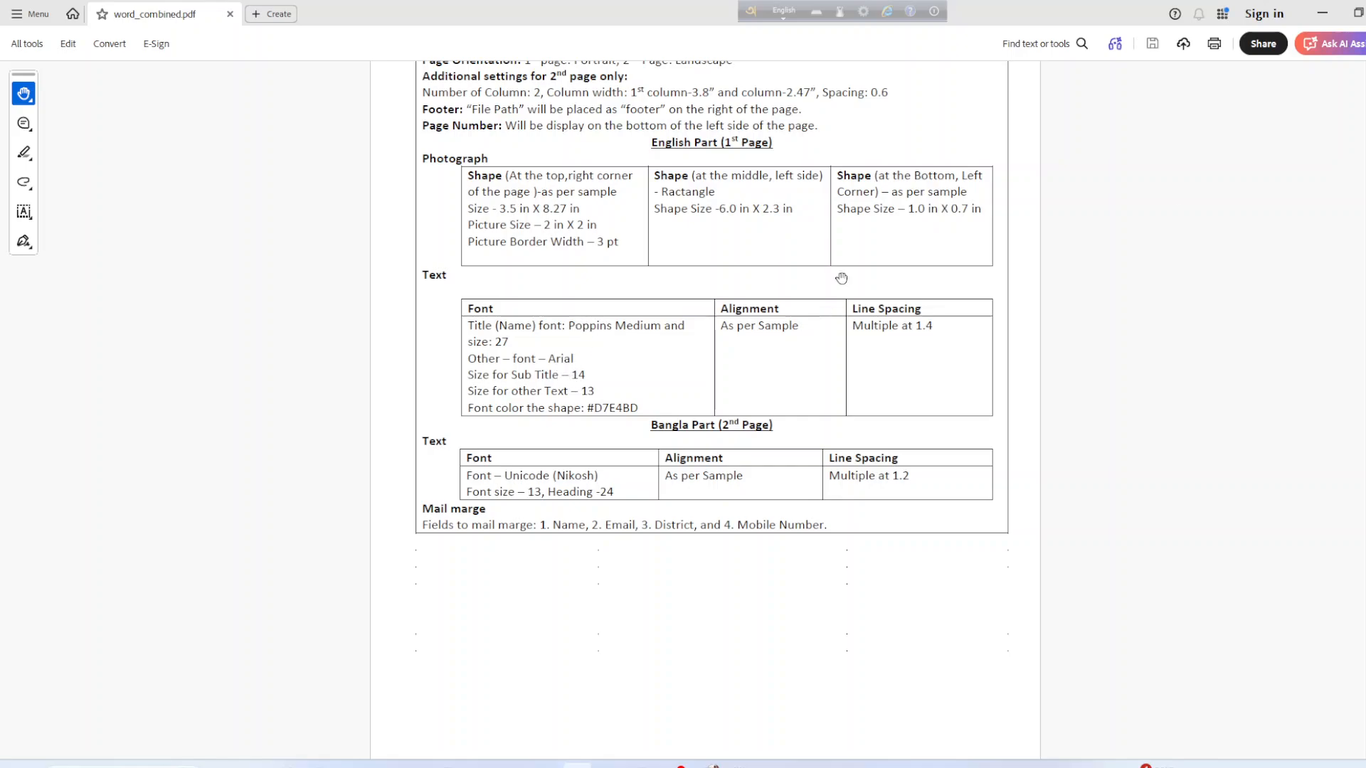
click(1321, 13)
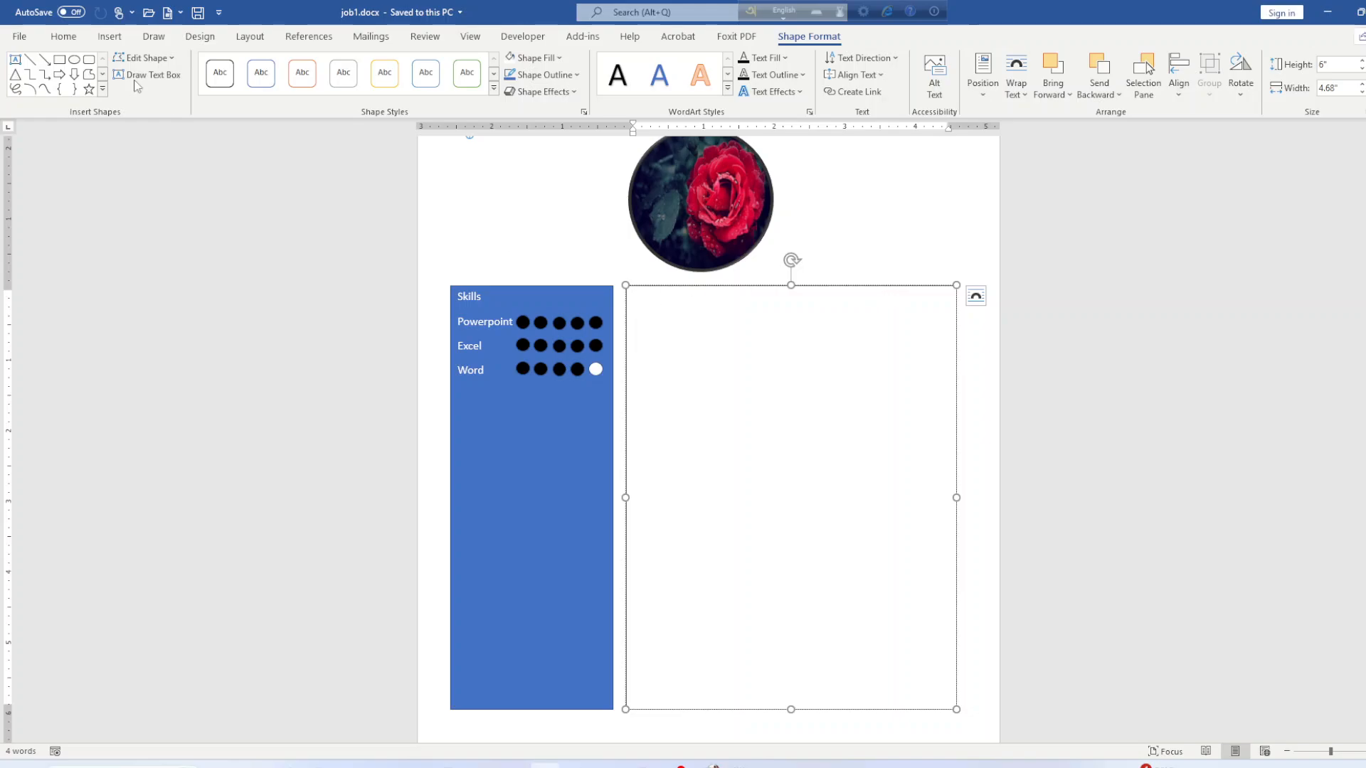
Choose Arial as the font for the new text box.
click(63, 36)
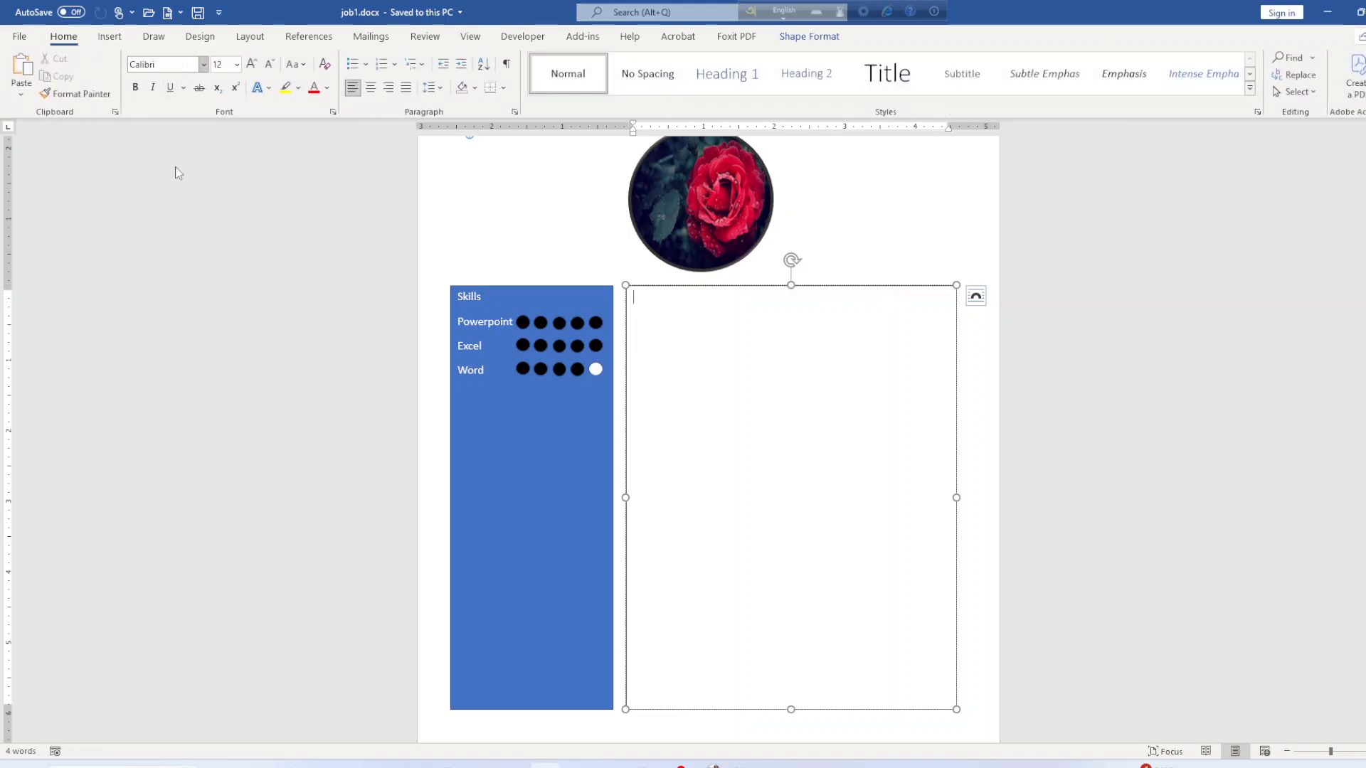
click(203, 64)
click(158, 272)
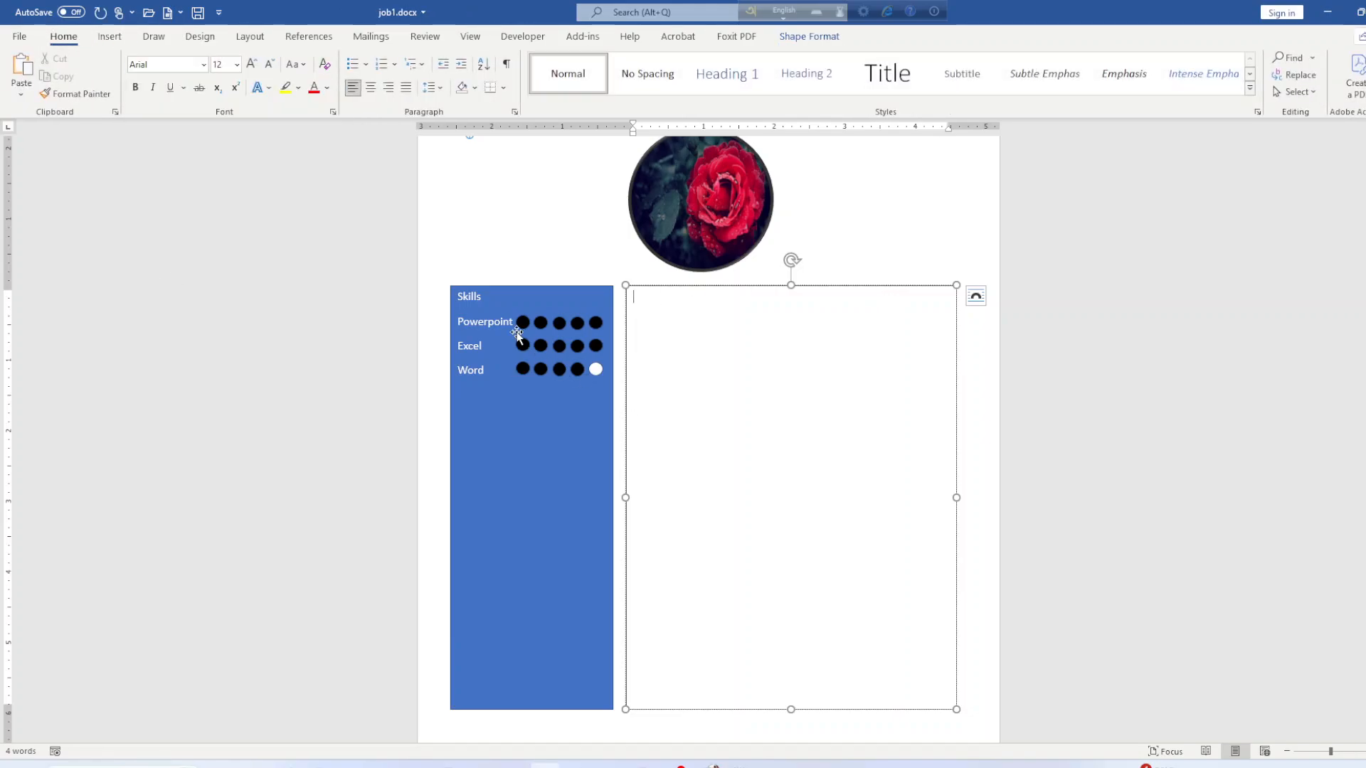
Change the Skills sidebar labels to Arial, then bring up the reference résumé PDF.
drag(489, 301, 496, 365)
click(204, 64)
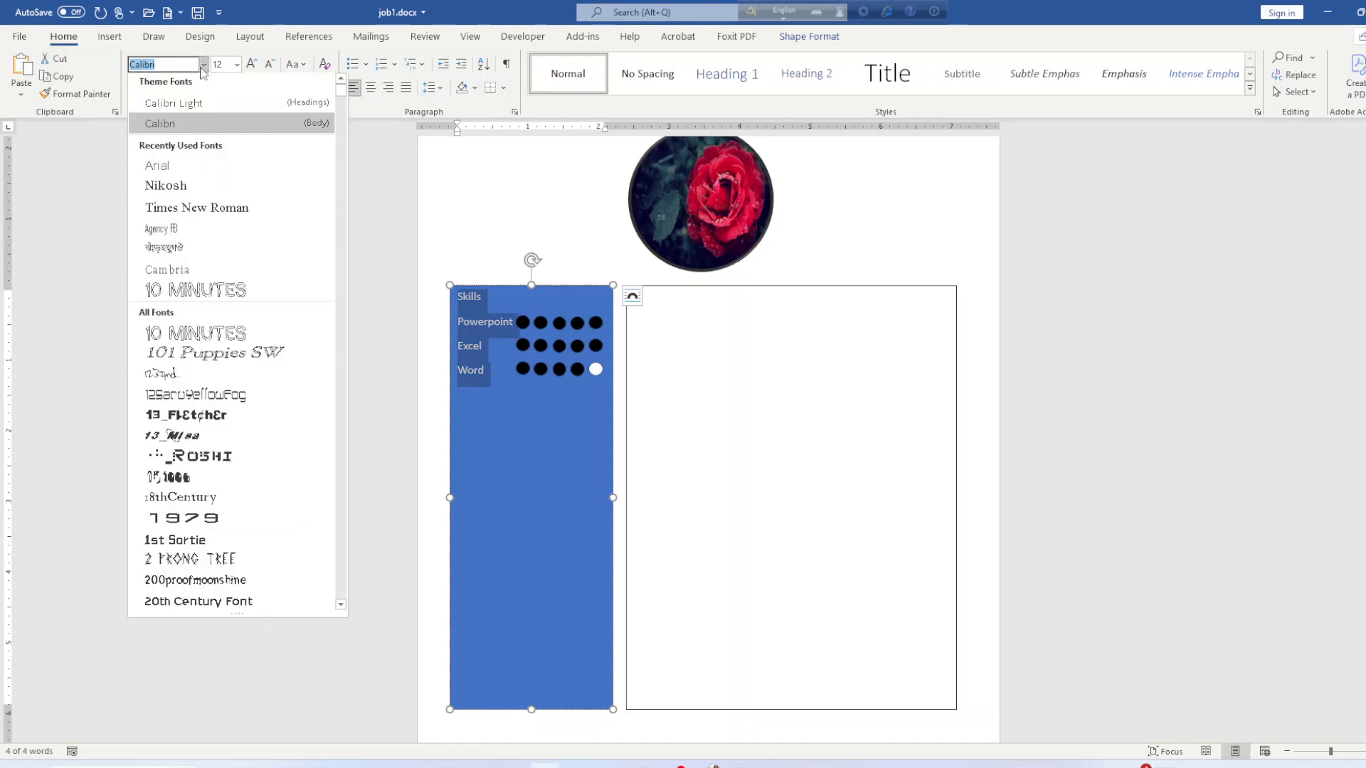
click(157, 169)
click(559, 438)
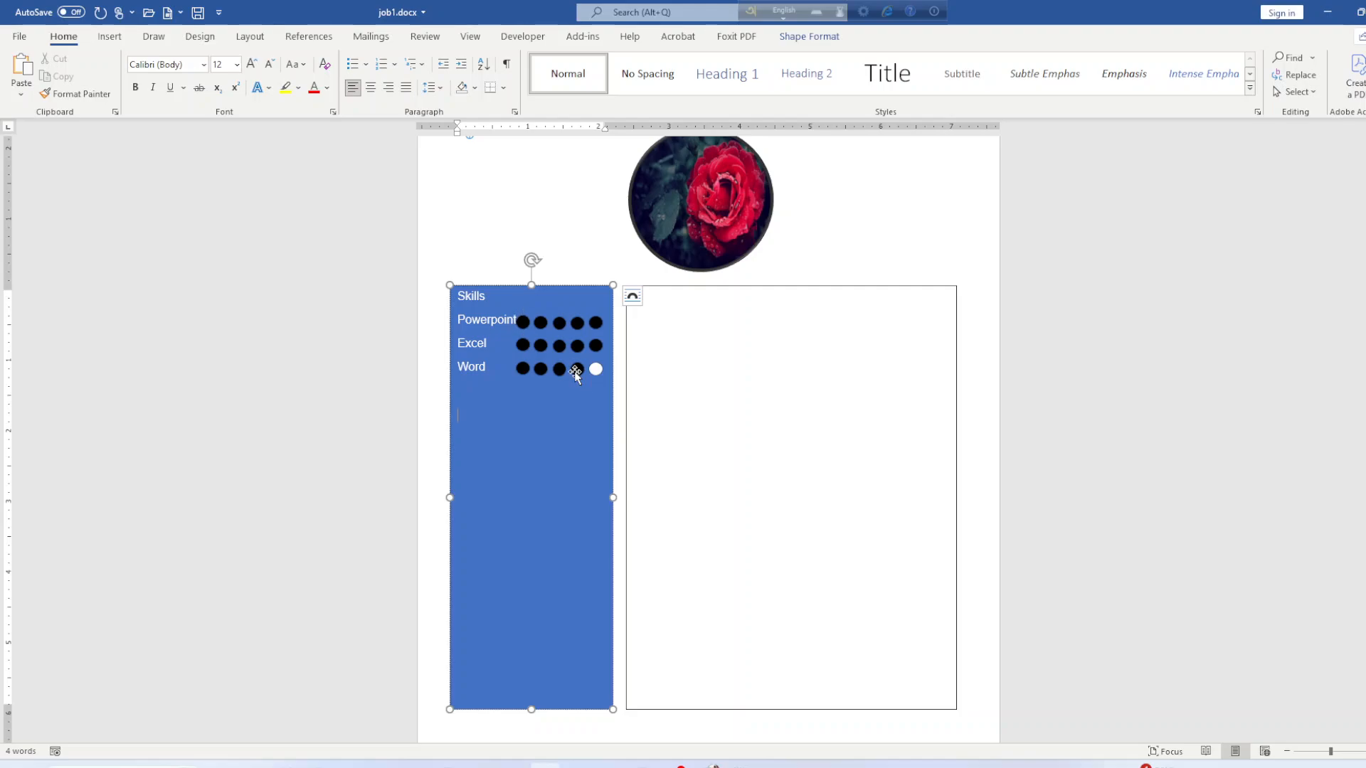
click(703, 349)
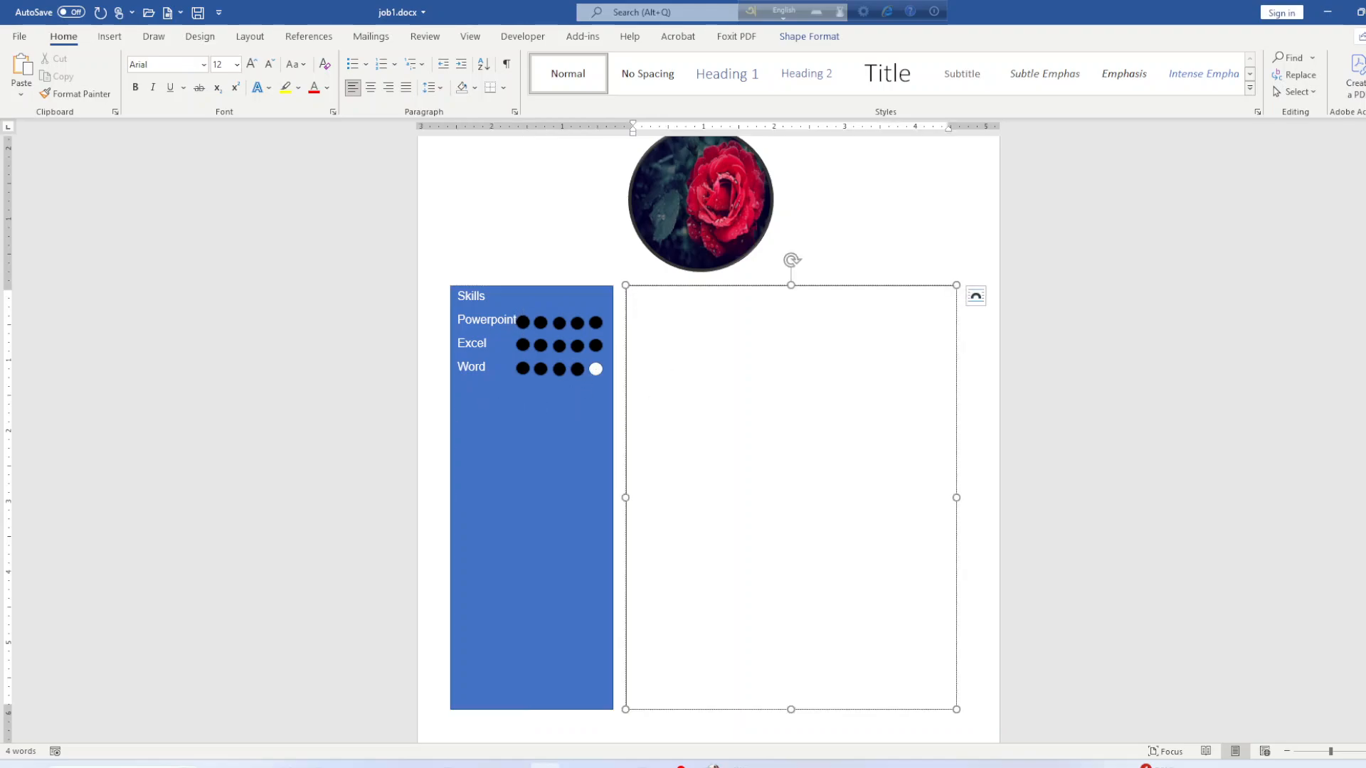
click(576, 766)
Back in Word, head the right text box 'Education' and begin a new line below it.
scroll(553, 623, down, 3)
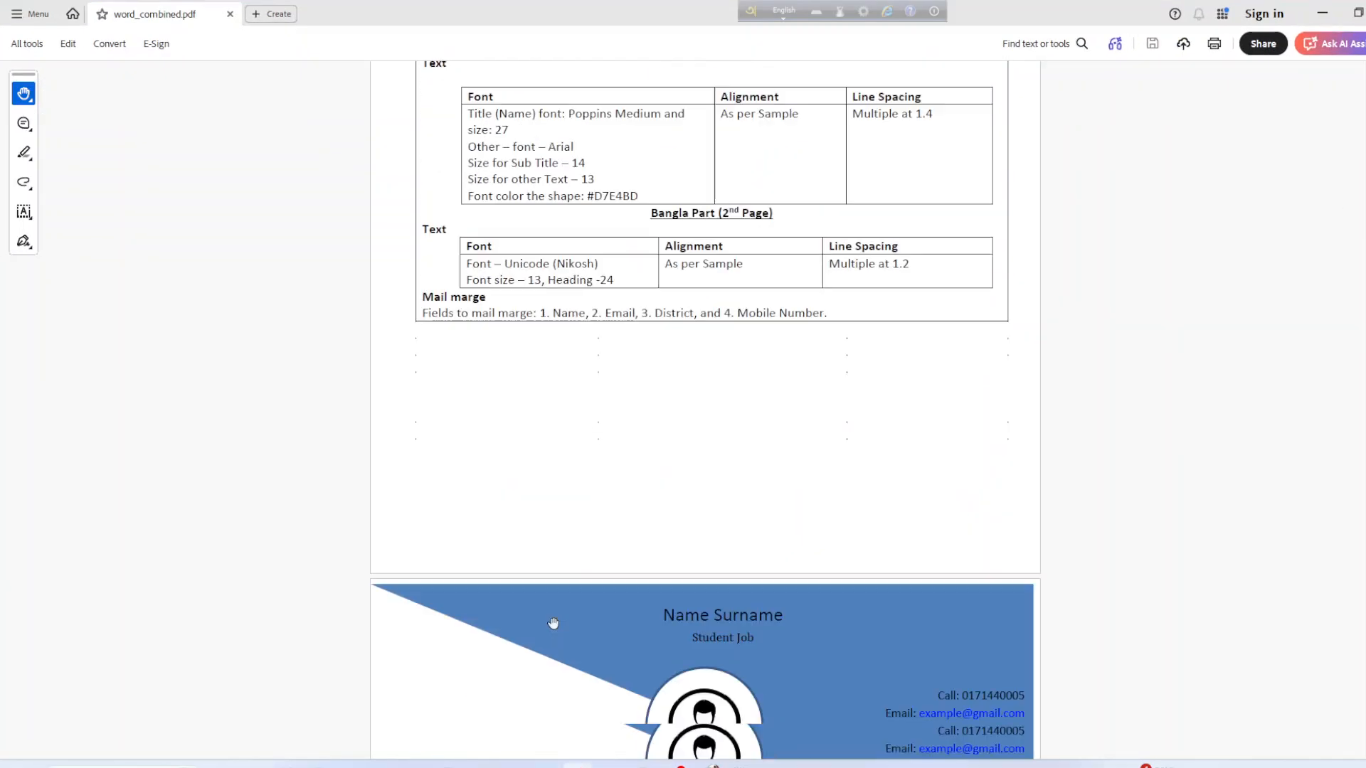
scroll(553, 623, down, 5)
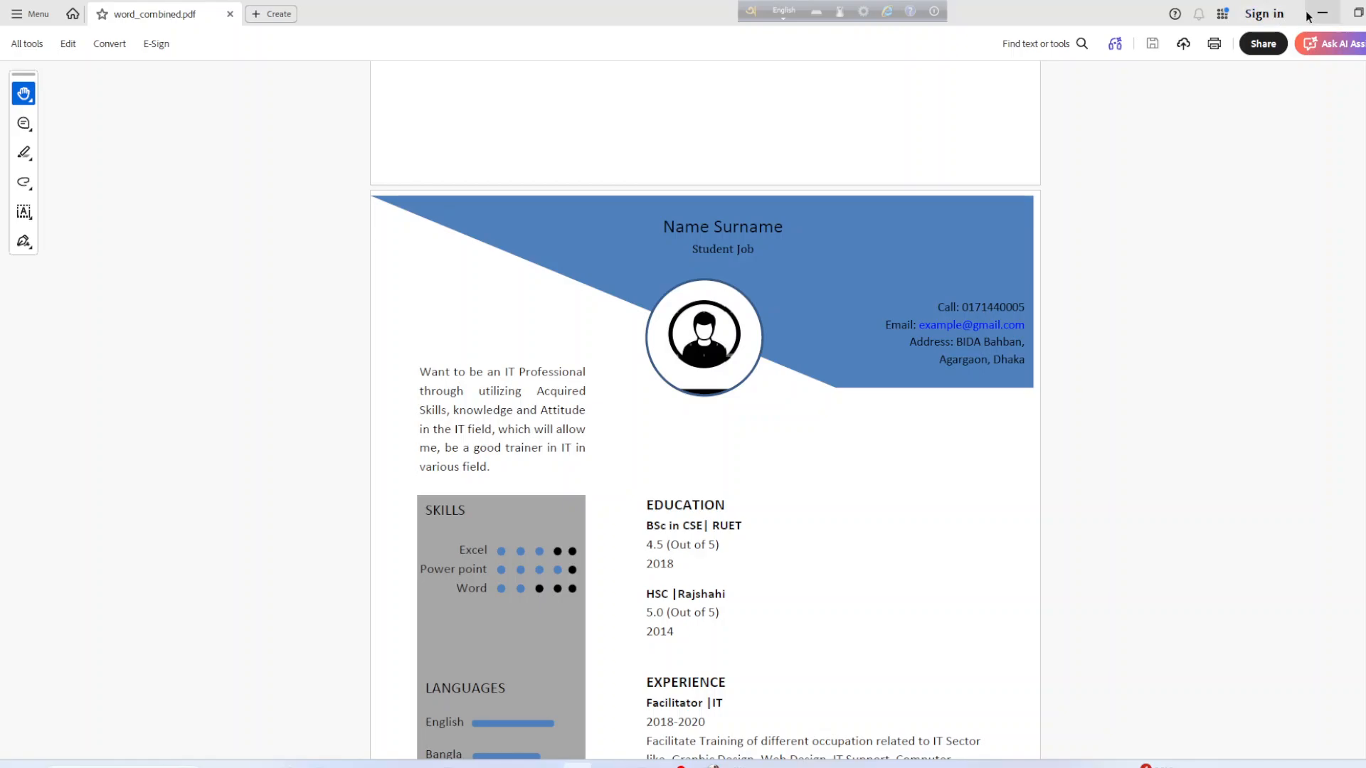
key(alt+Tab)
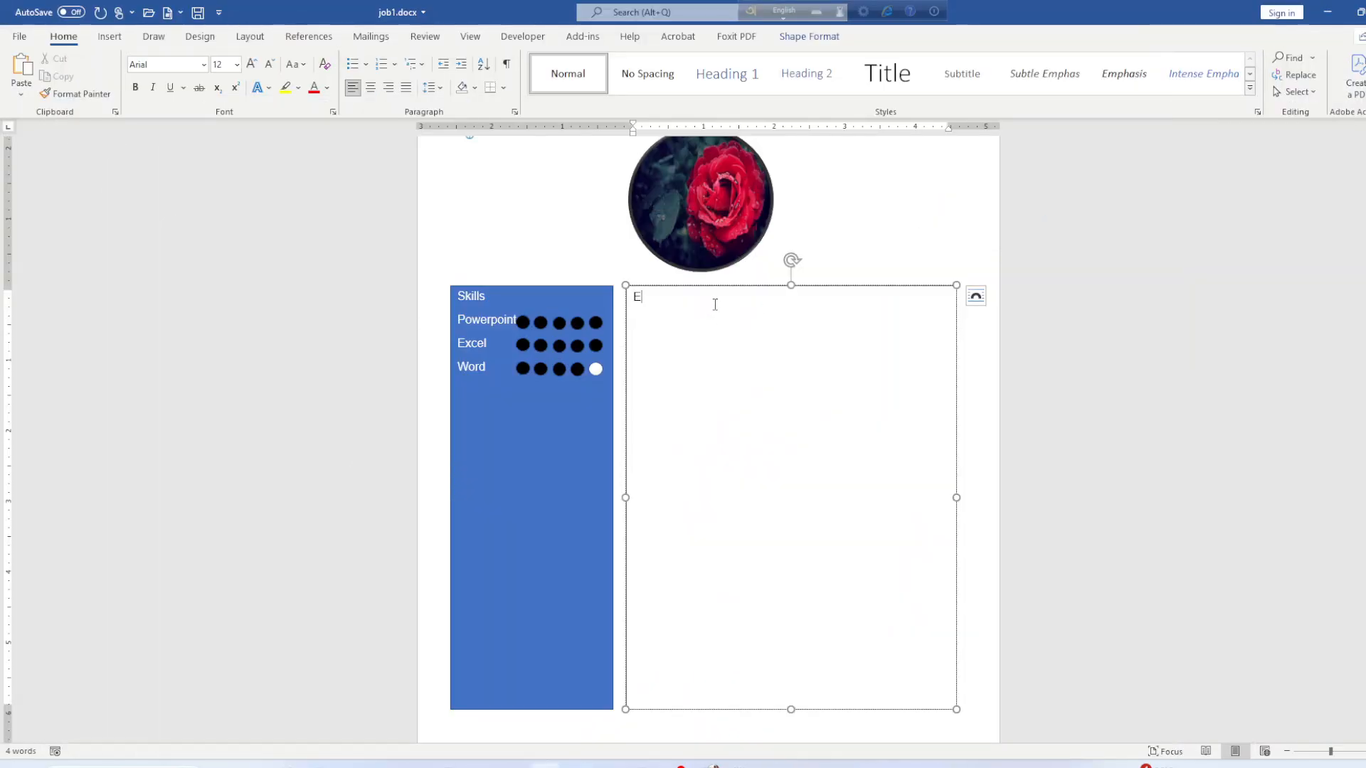
text(ducation)
key(Return)
click(578, 766)
scroll(590, 622, down, 3)
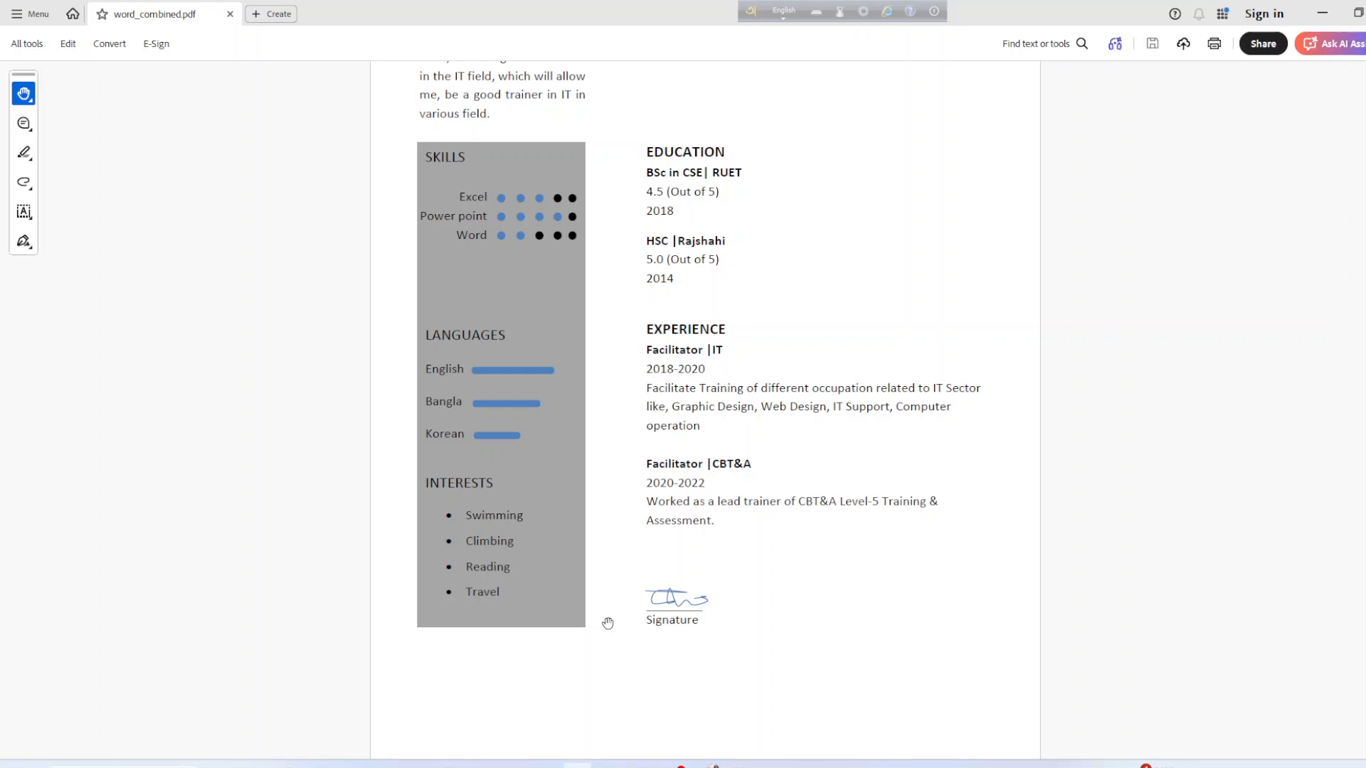
scroll(635, 640, down, 3)
scroll(662, 589, up, 10)
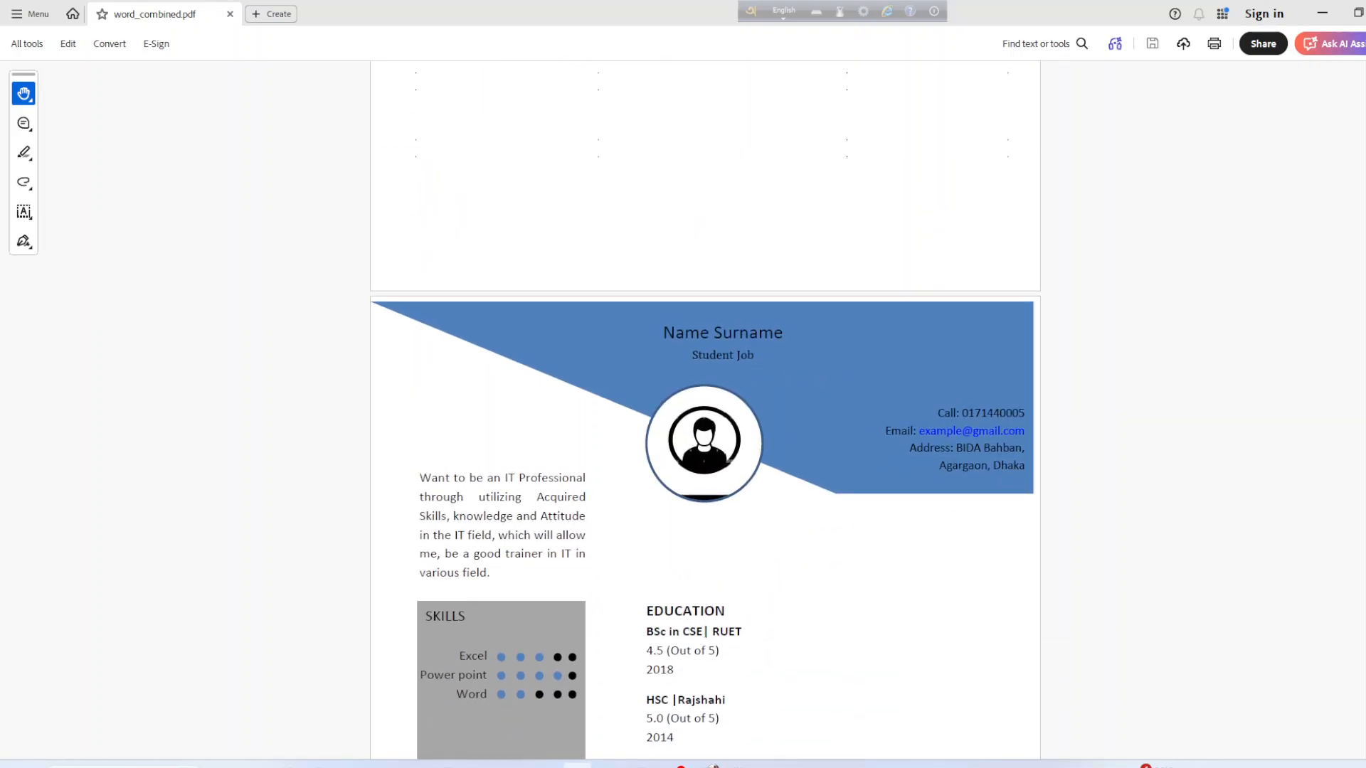
click(1323, 13)
Draw a wide rectangle across the top of the page over the rose photo.
scroll(754, 558, up, 3)
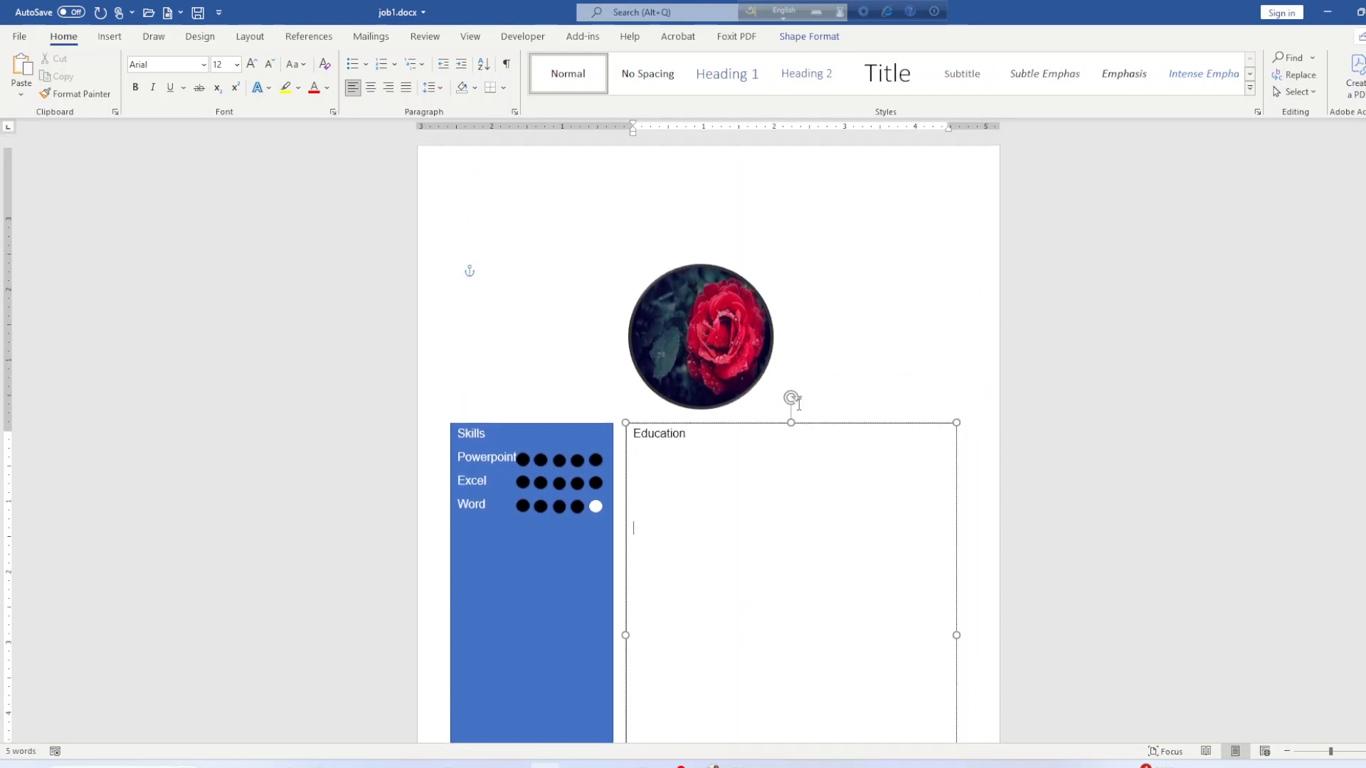
click(110, 37)
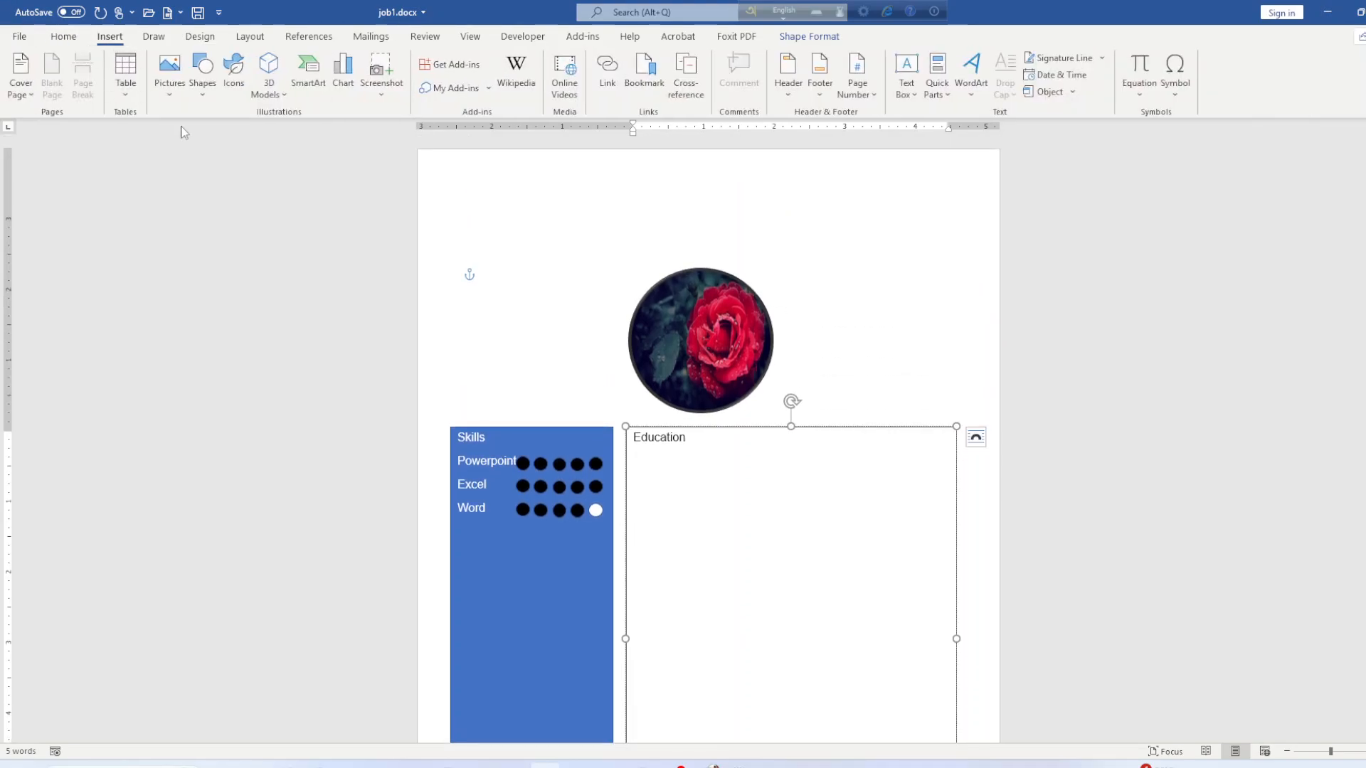
click(203, 98)
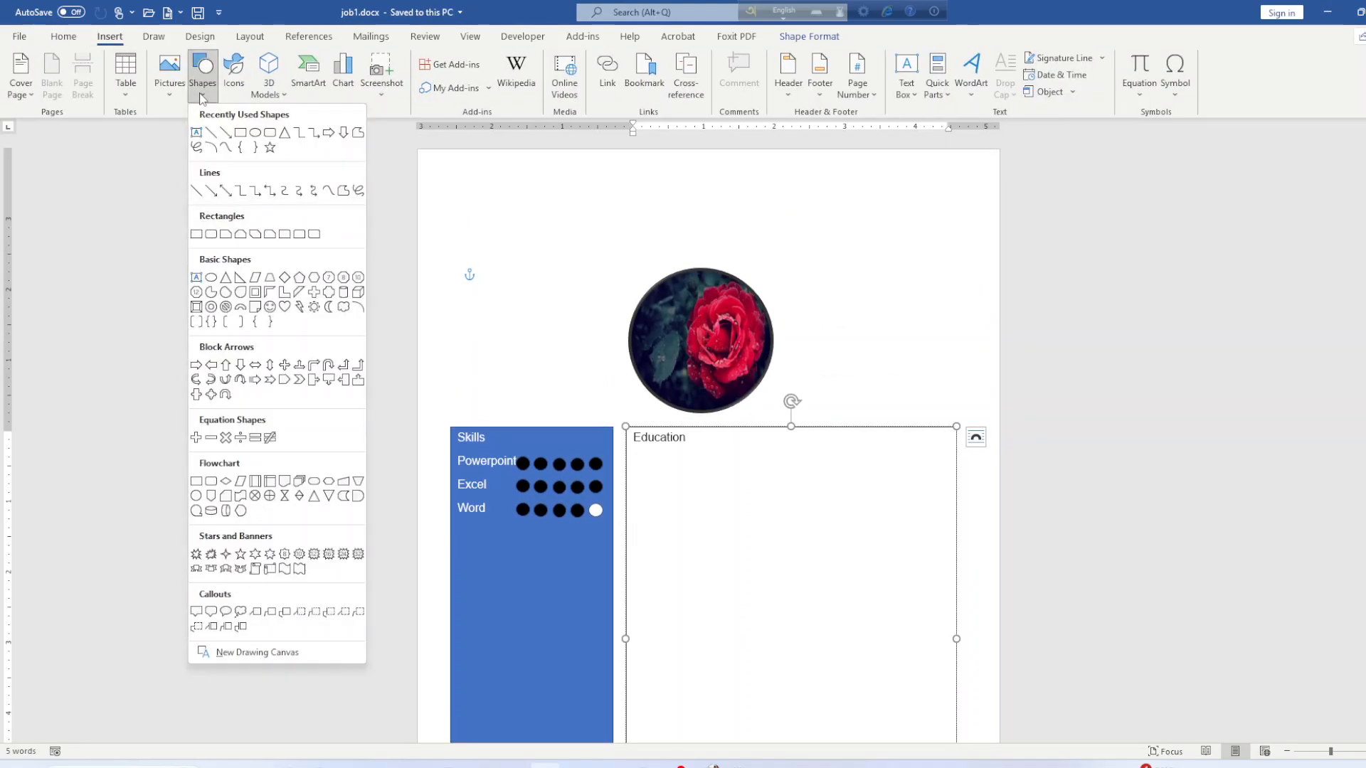
click(240, 132)
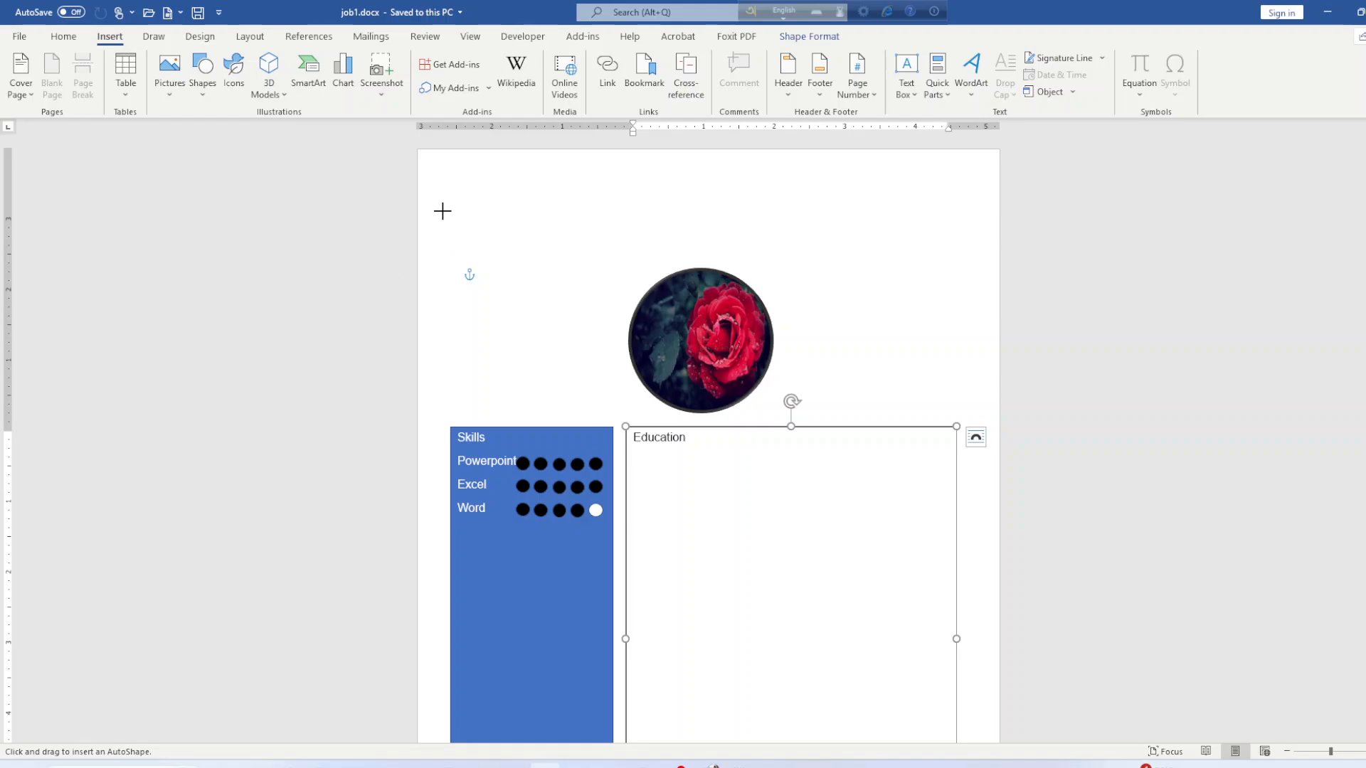
mouse_move(450, 224)
mouse_down()
mouse_move(979, 413)
mouse_move(964, 411)
mouse_up()
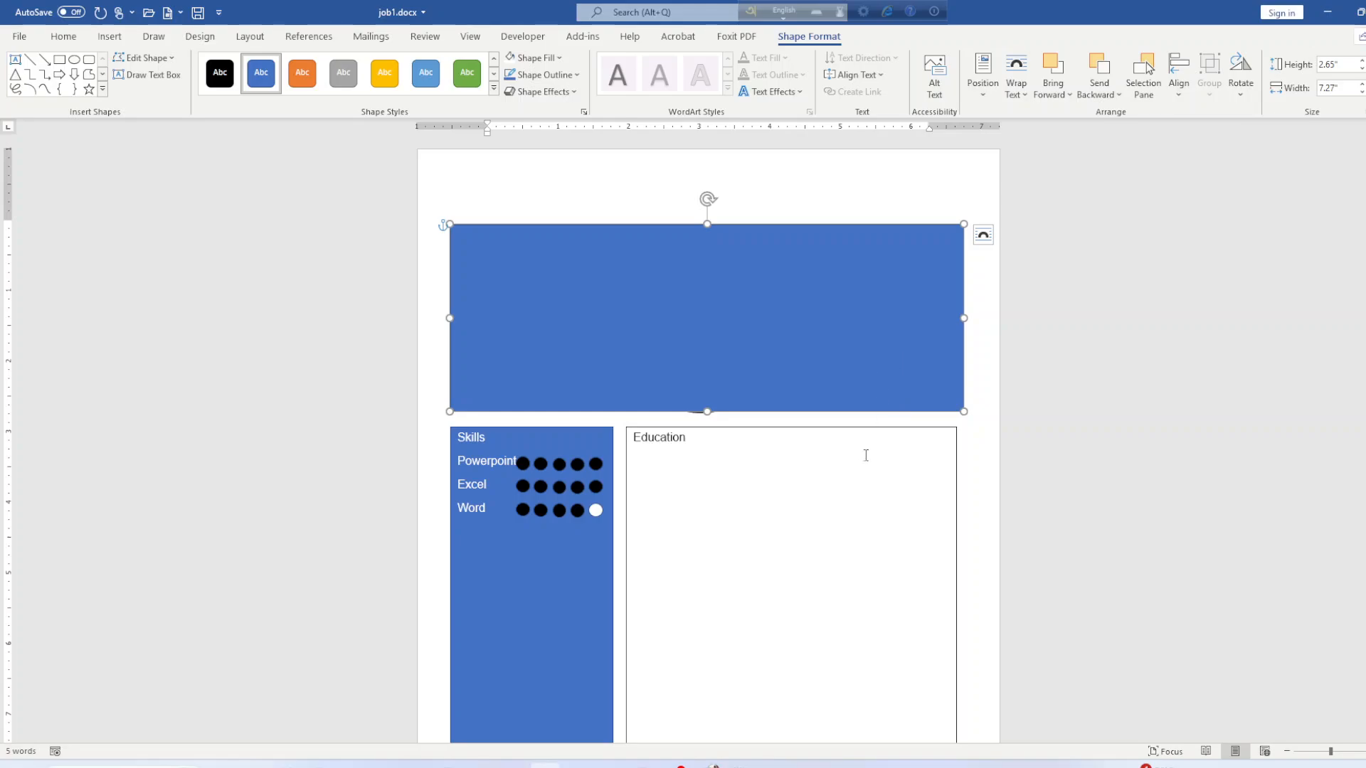
Open the rectangle's Size settings, then bring the instructions PDF to the front.
click(1355, 106)
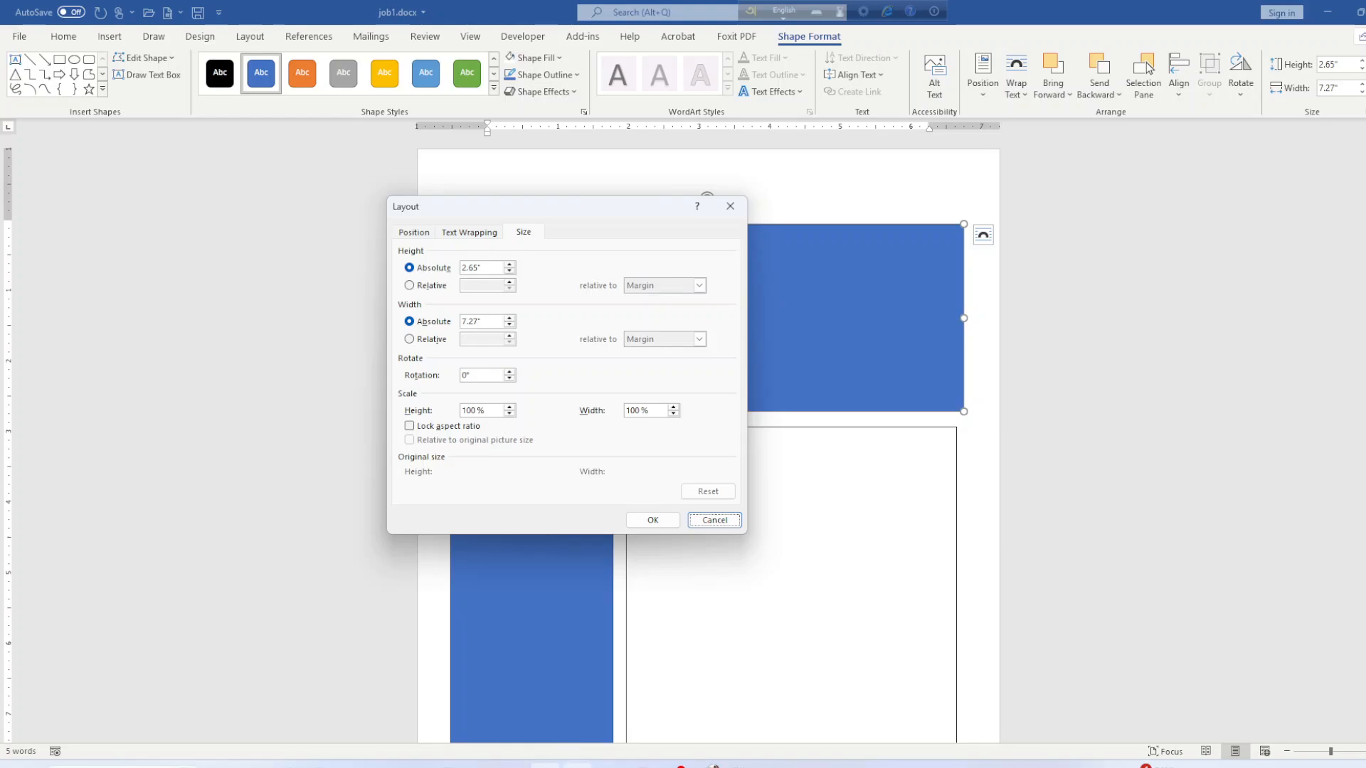
mouse_move(577, 764)
click(577, 697)
scroll(493, 484, up, 6)
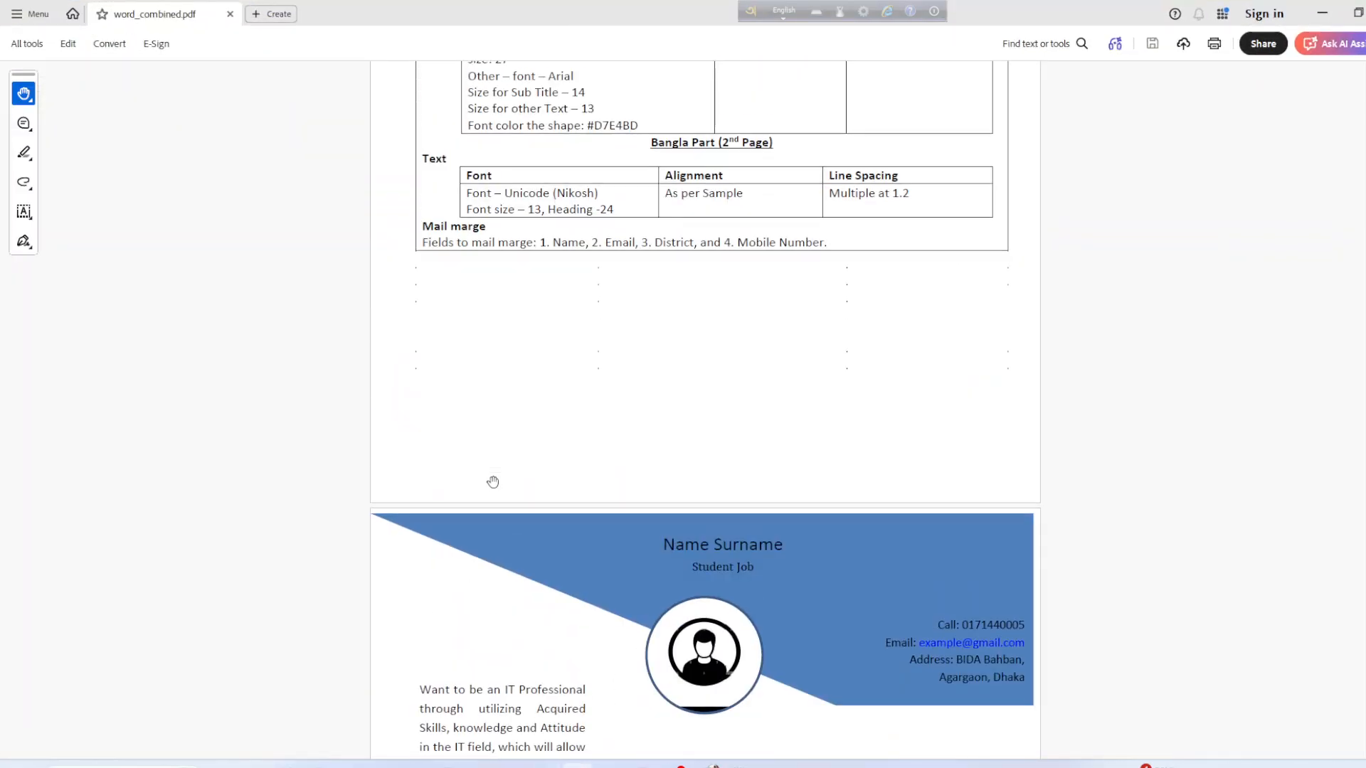
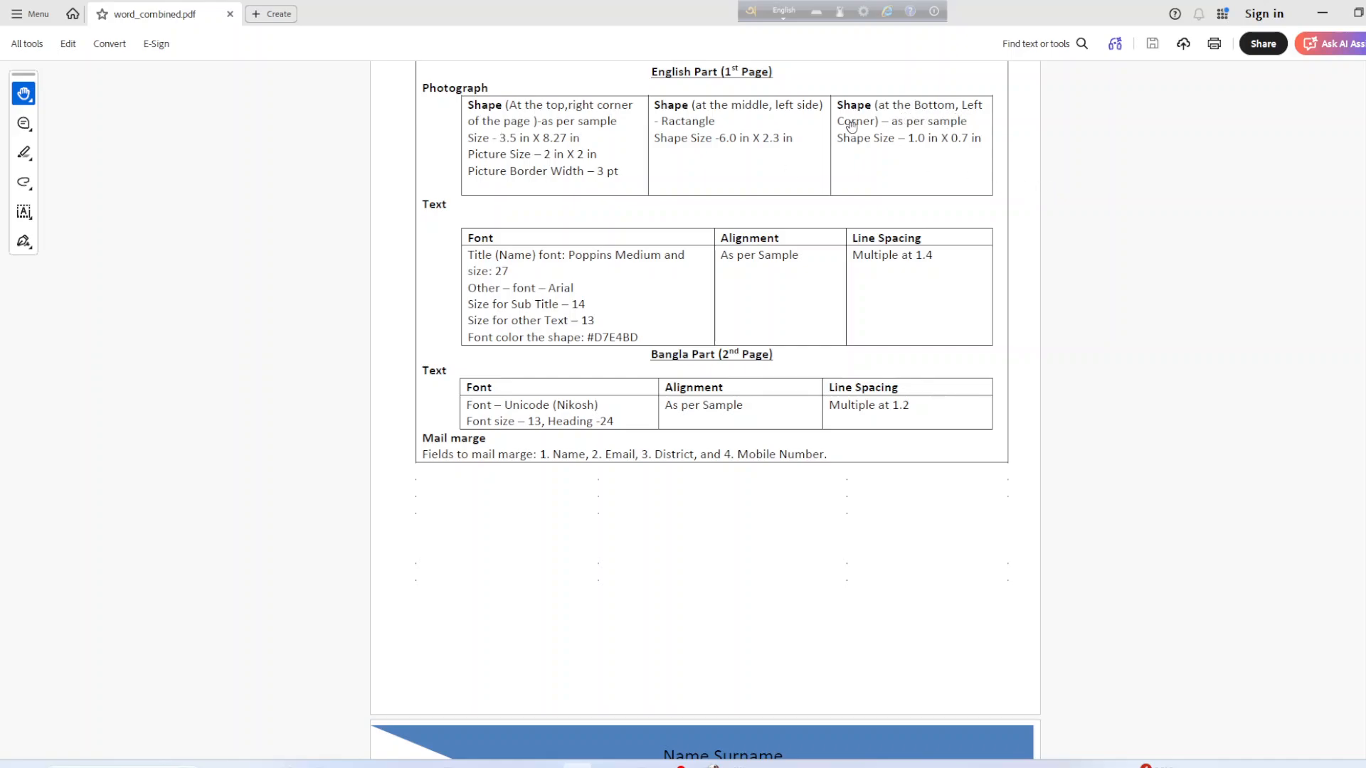
Back in Word, try a quick size change on the header rectangle, then undo it.
scroll(530, 541, down, 10)
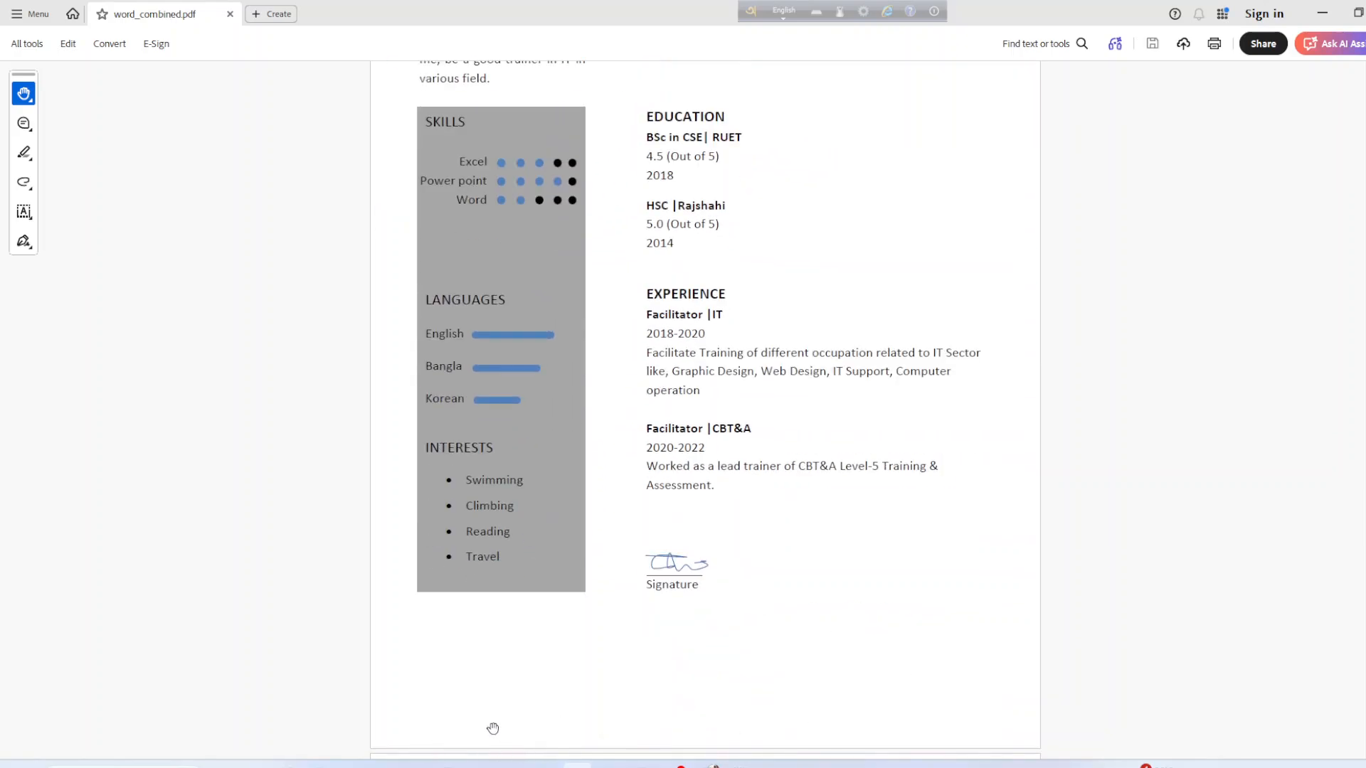
scroll(497, 688, up, 7)
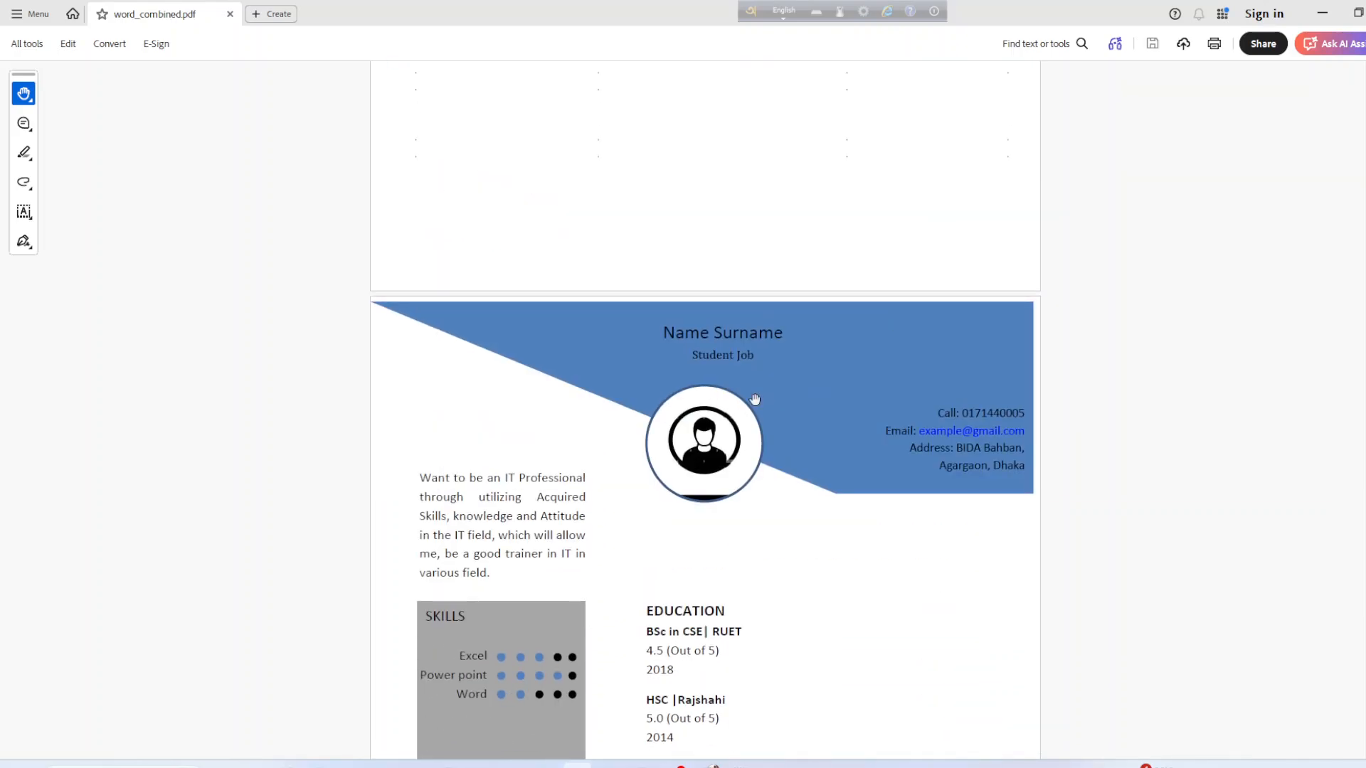
scroll(772, 499, up, 5)
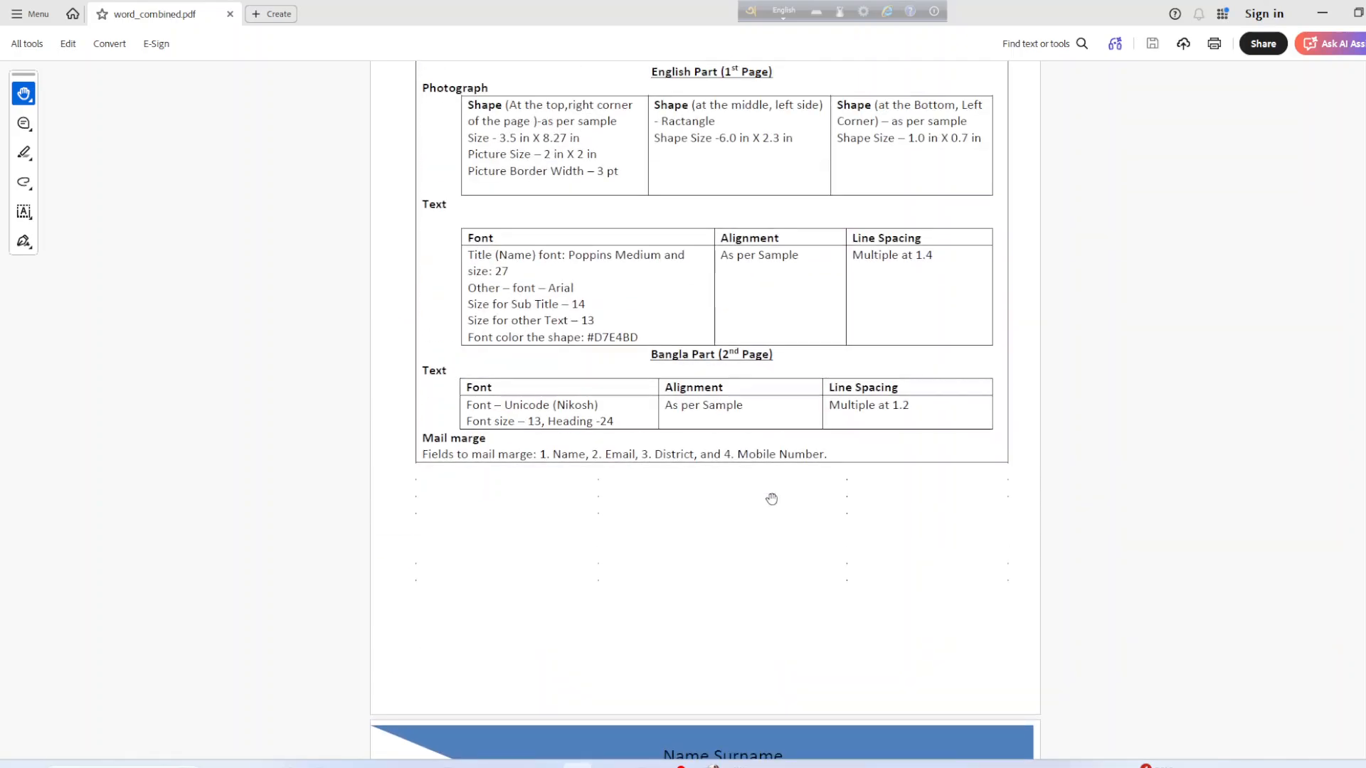
click(1322, 13)
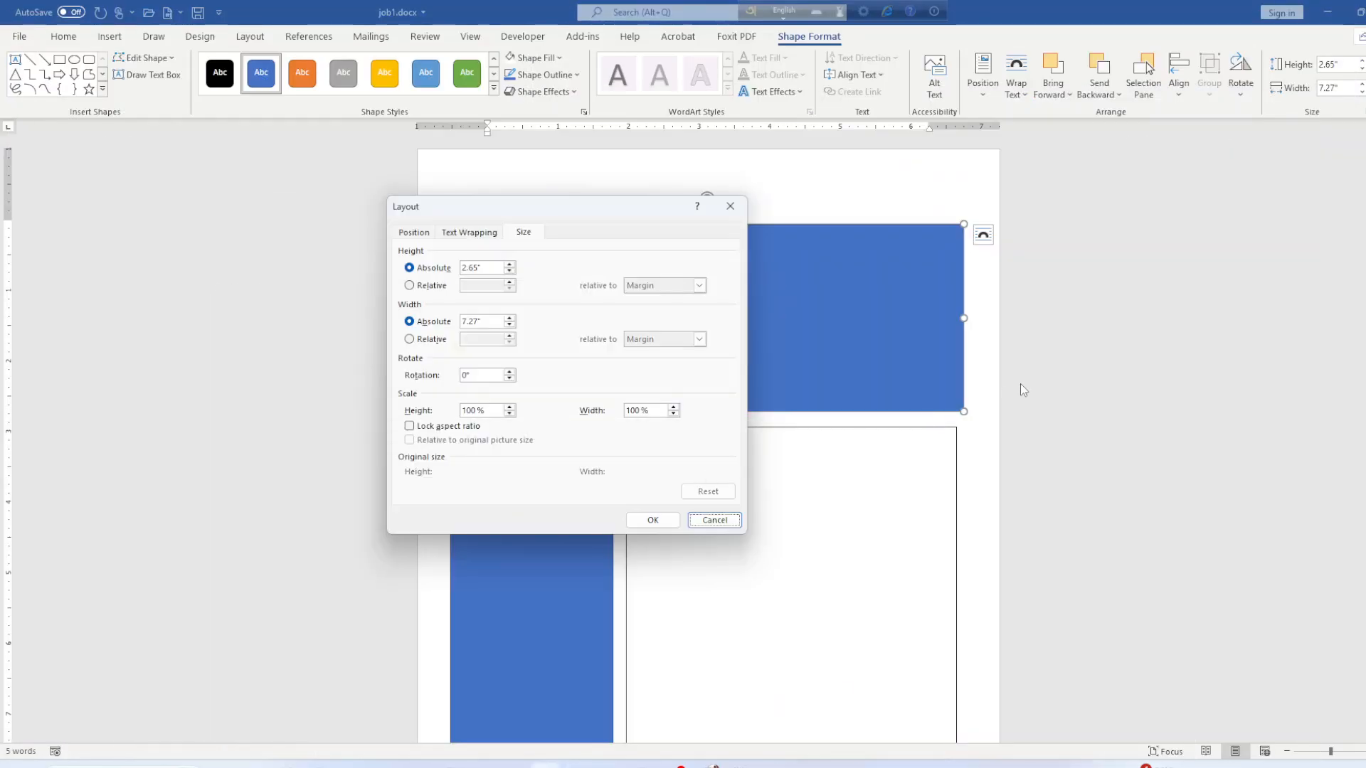
click(478, 269)
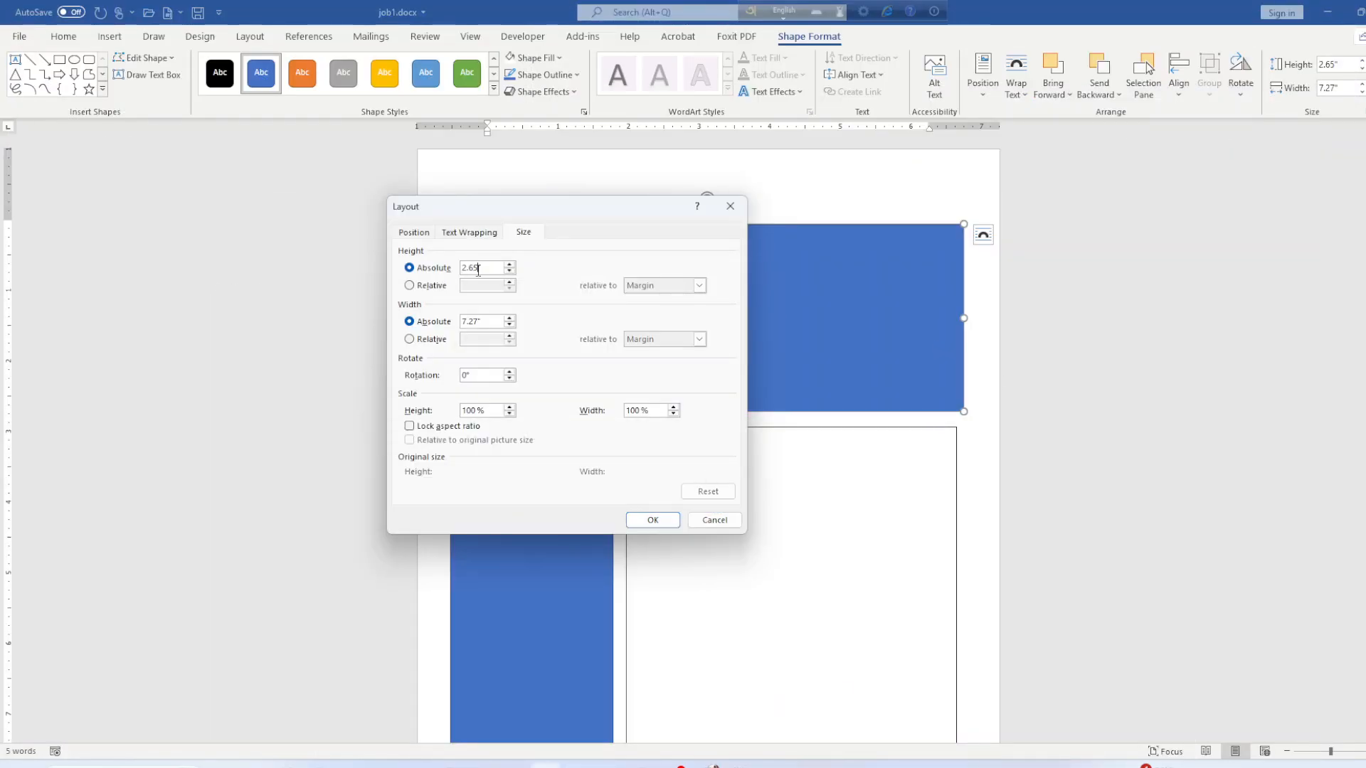
key(BackSpace)
key(BackSpace)
key(BackSpace)
key(BackSpace)
key(BackSpace)
text(1)
click(481, 323)
text(0.7)
key(Return)
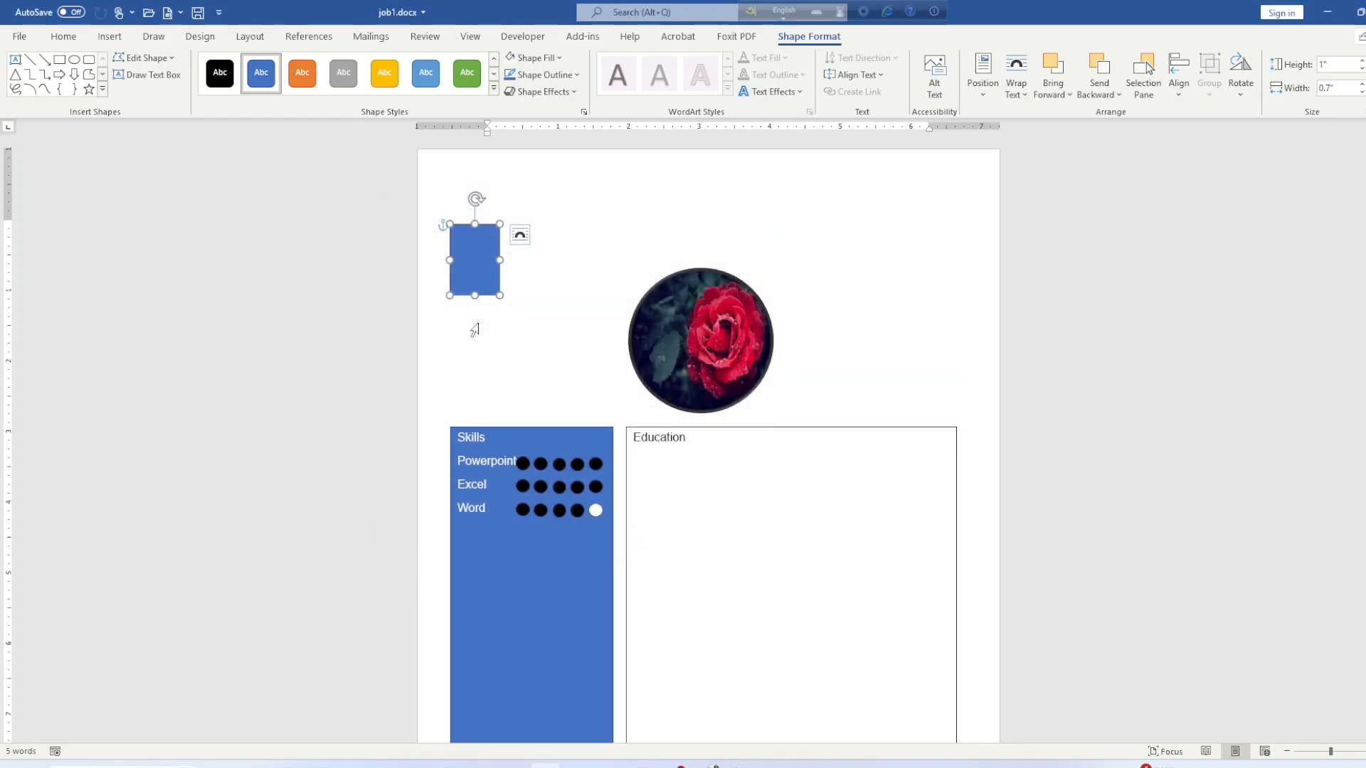
key(ctrl+z)
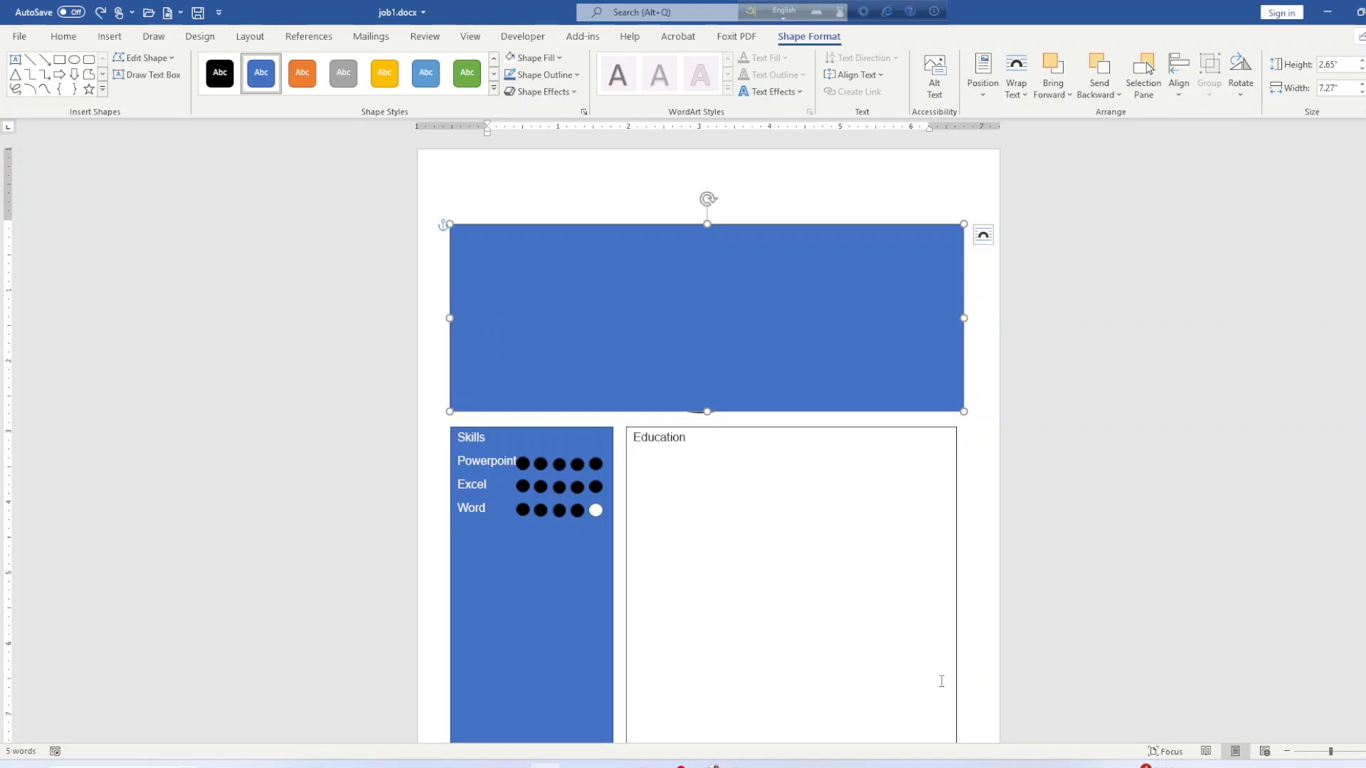
In the rectangle's Size settings, enter width 8.27" and height 3.5".
click(1362, 108)
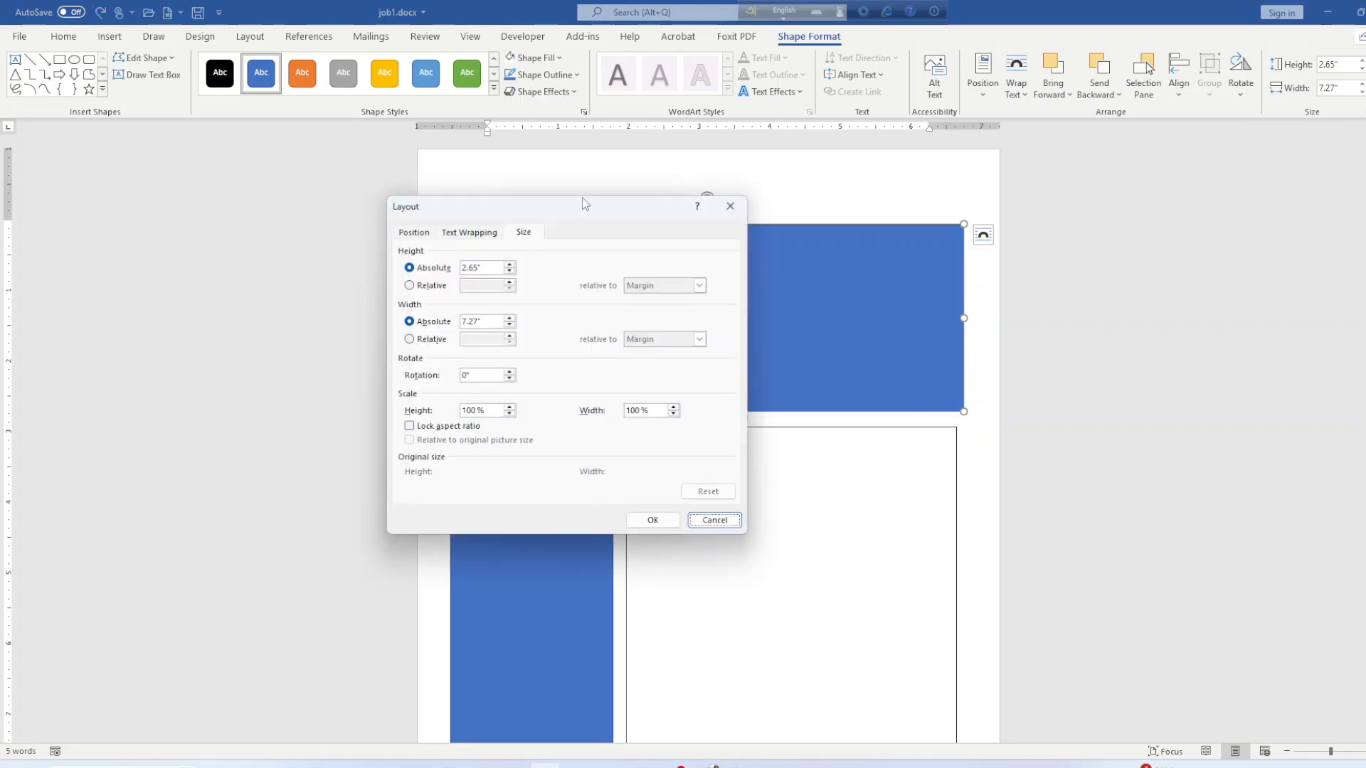
click(479, 319)
key(BackSpace)
key(BackSpace)
key(BackSpace)
key(BackSpace)
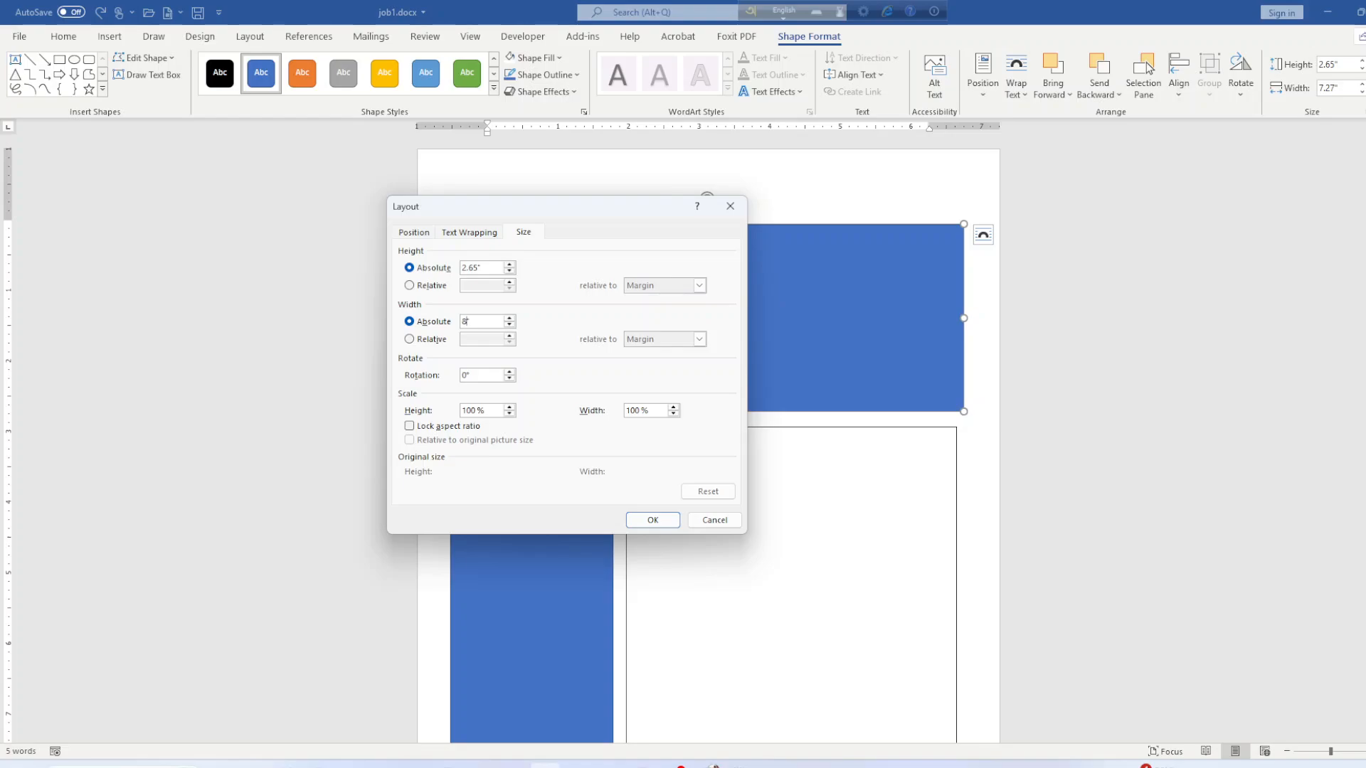
text(8.27)
click(469, 269)
key(BackSpace)
text(3)
Apply the 3.5" × 8.27" size and align the rectangle with the page's left edge.
click(649, 518)
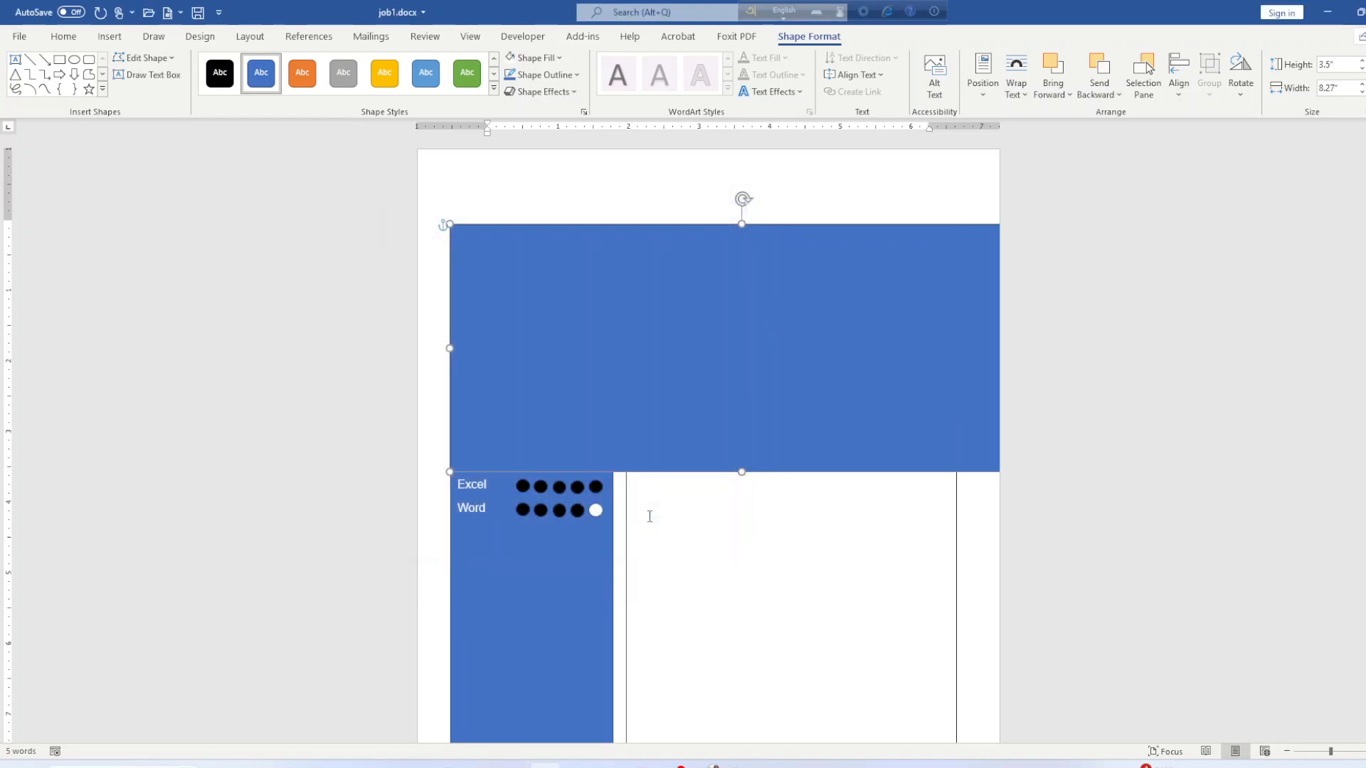
drag(686, 420, 663, 397)
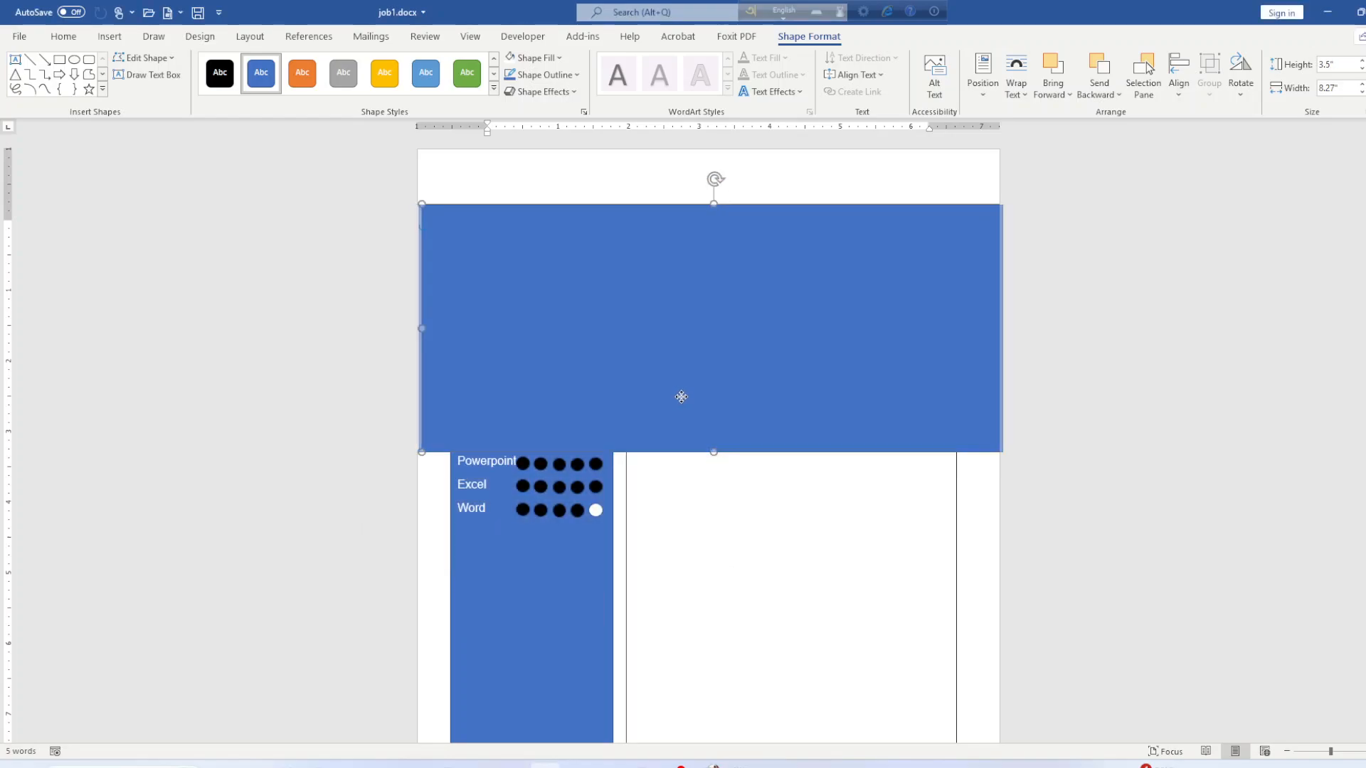
mouse_move(726, 395)
mouse_down()
mouse_move(698, 394)
mouse_move(722, 395)
mouse_up()
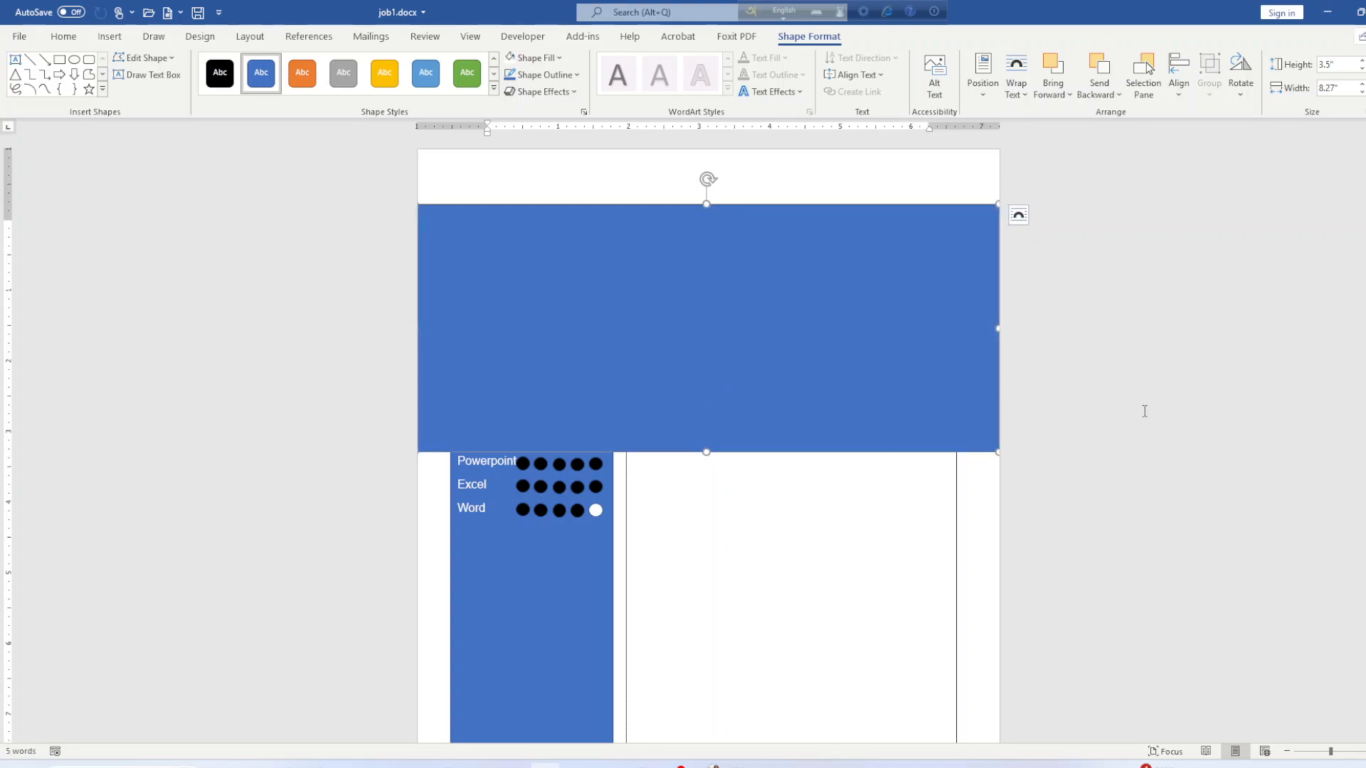
click(1151, 411)
click(907, 339)
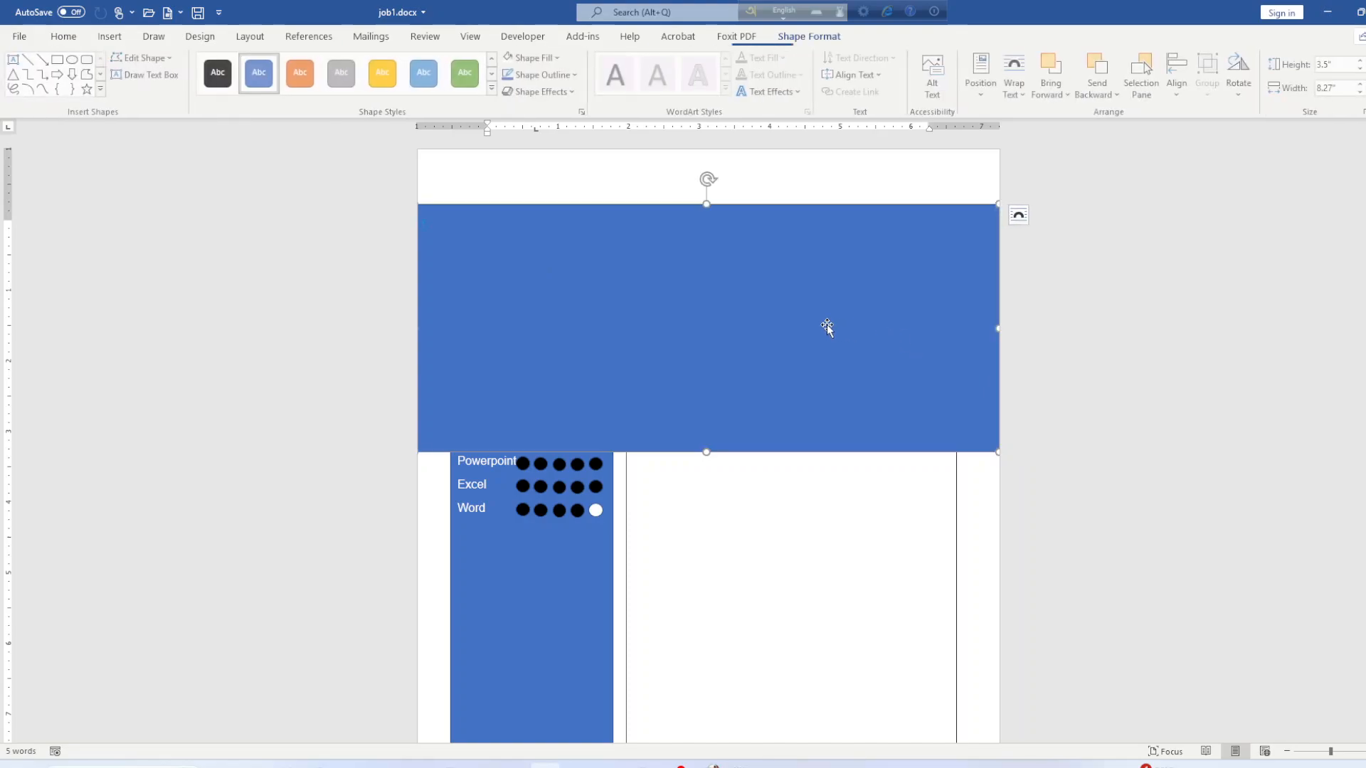
drag(843, 324, 869, 323)
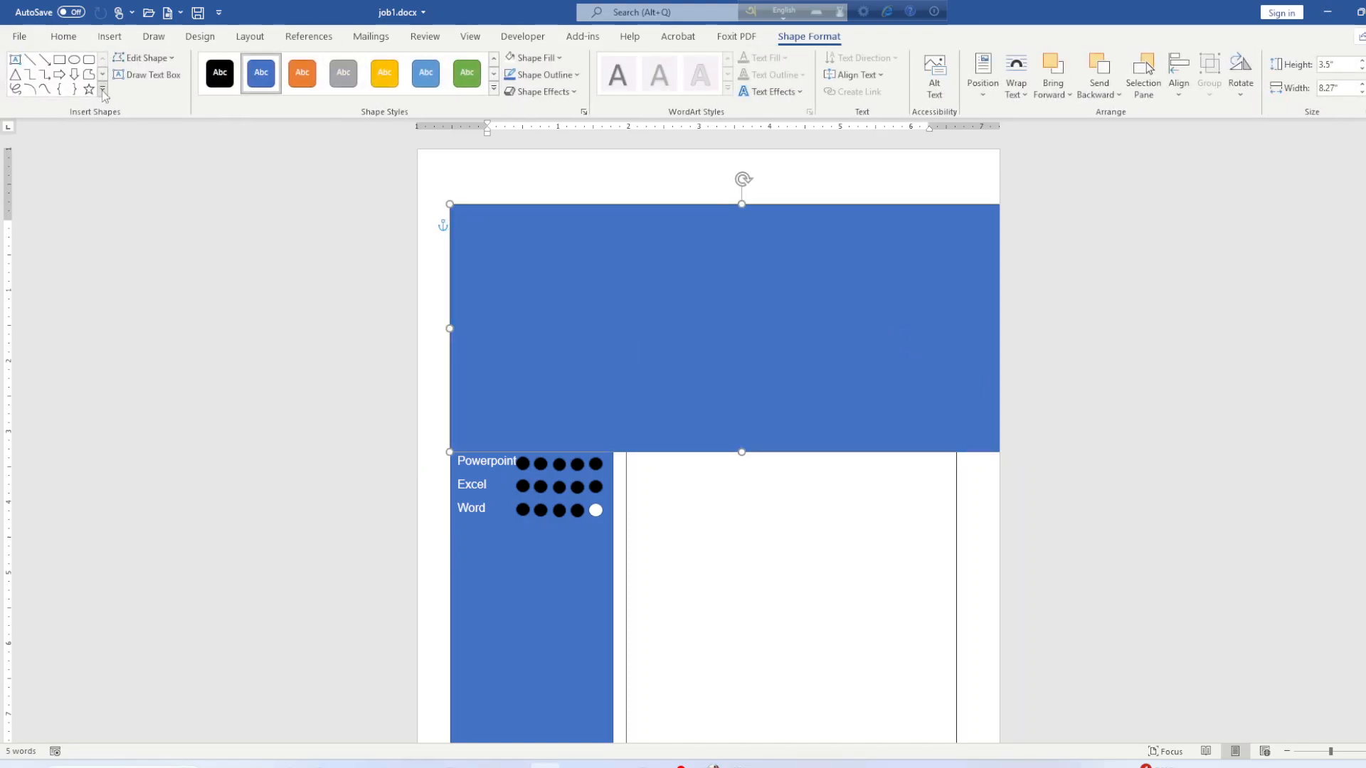
Use Edit Points to slant the lower-left corner diagonally, then align the shape with the page top.
click(145, 58)
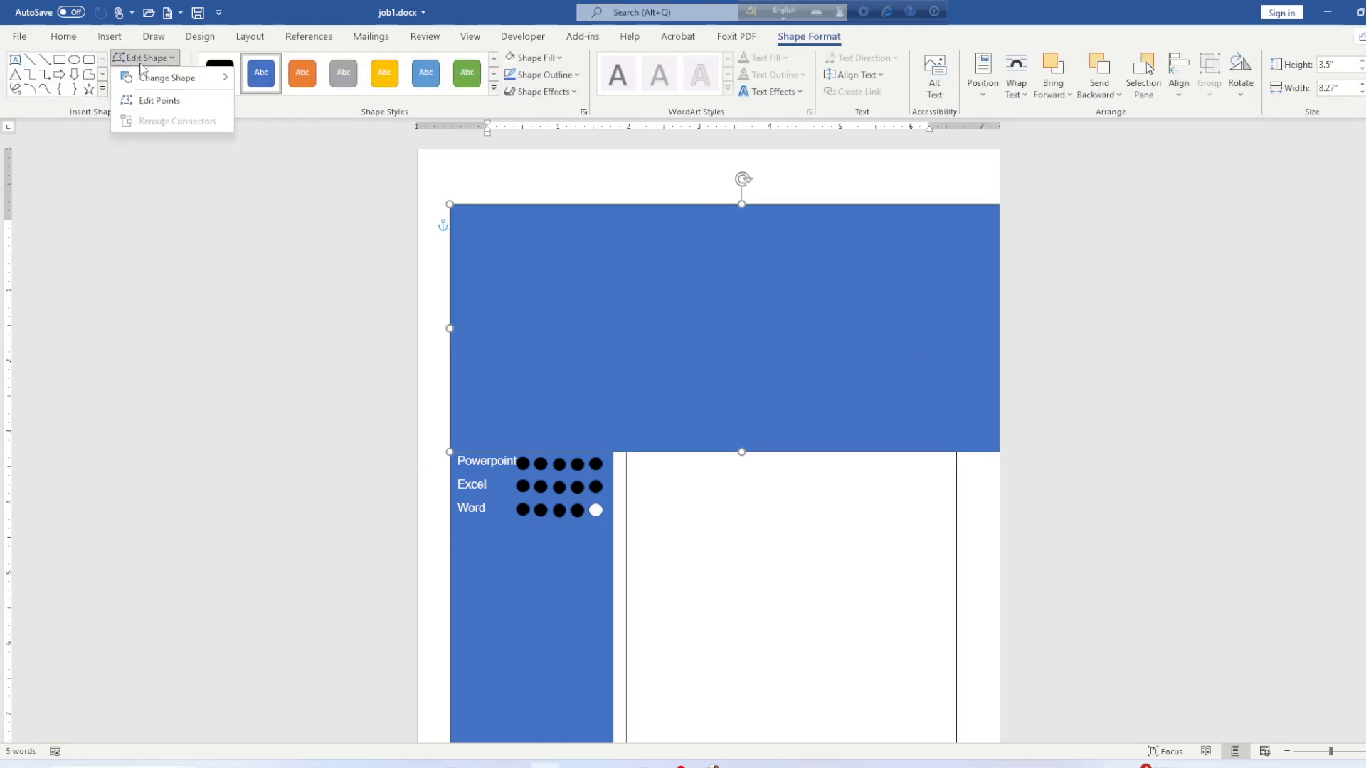
click(159, 101)
drag(451, 453, 834, 451)
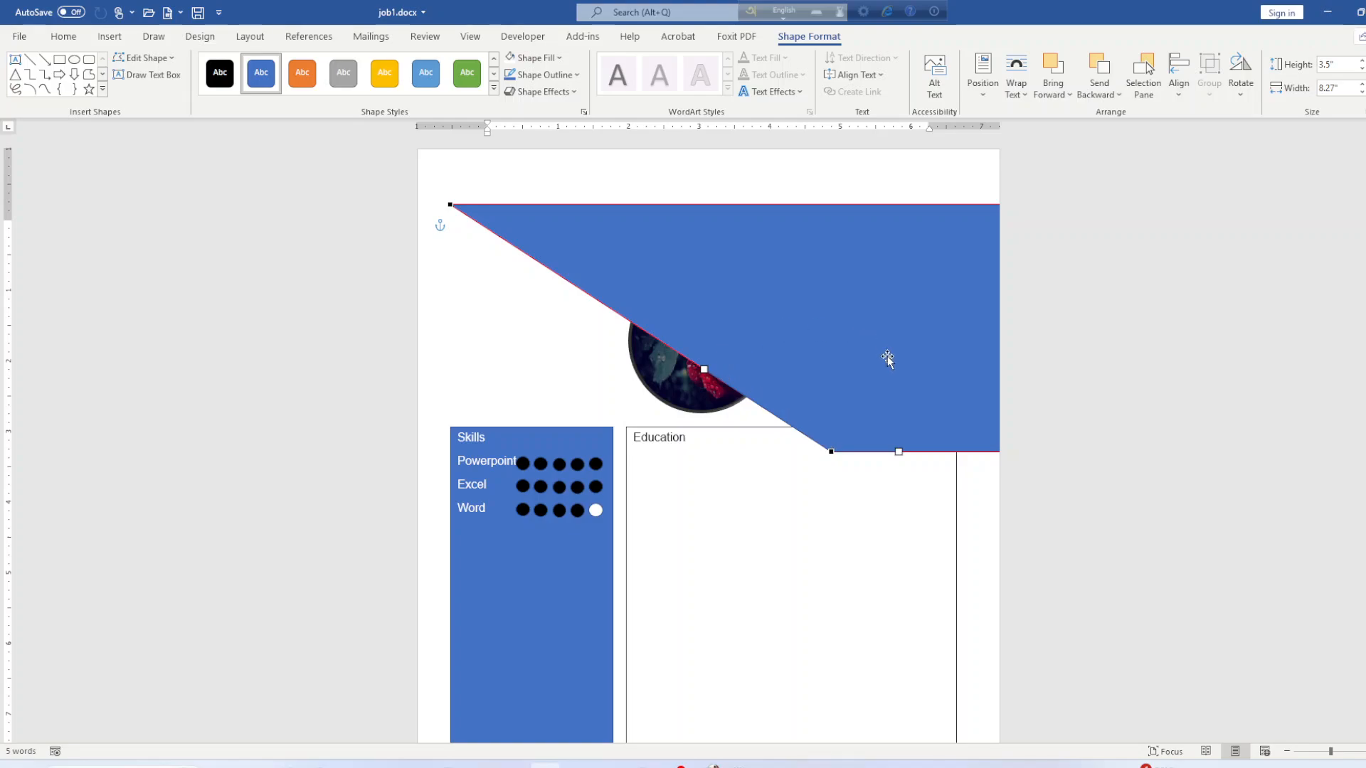
drag(898, 366, 864, 312)
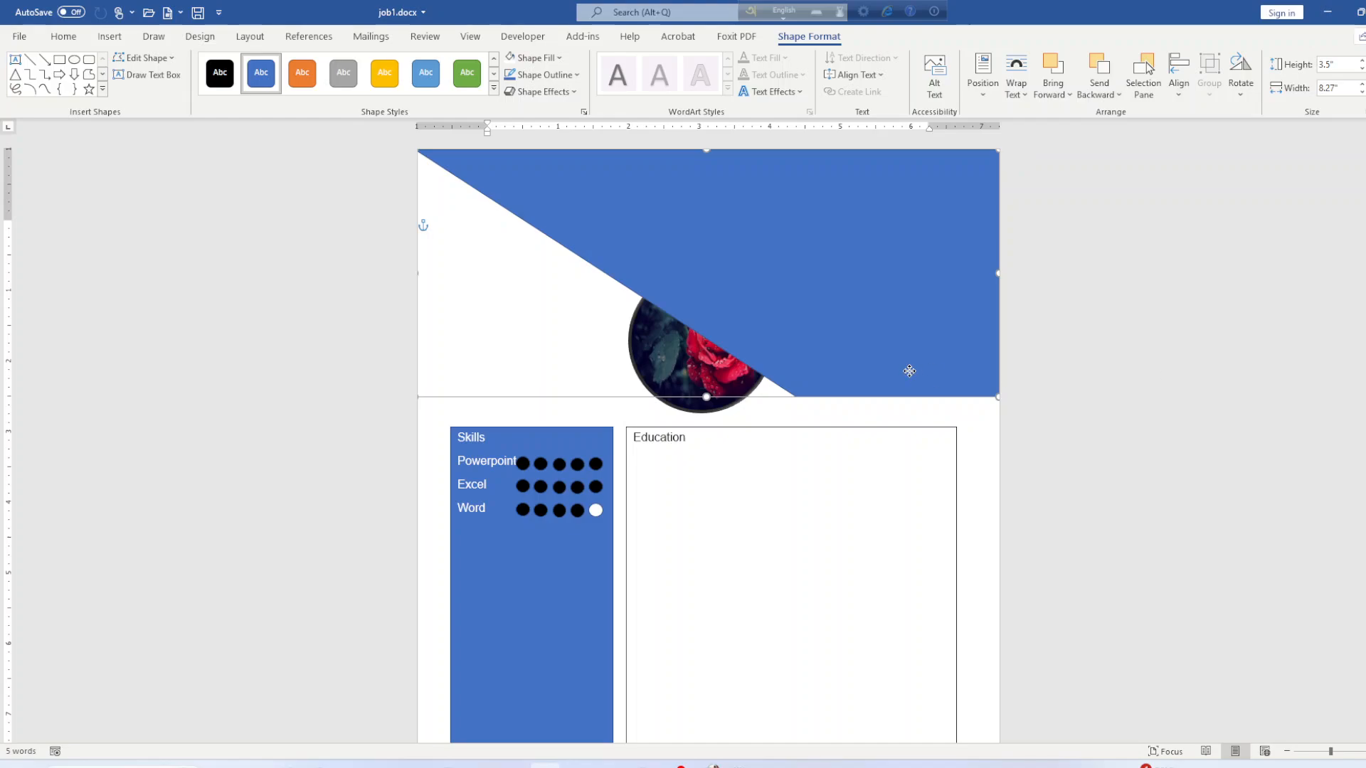
mouse_move(842, 338)
mouse_down()
mouse_move(855, 331)
mouse_move(846, 318)
mouse_up()
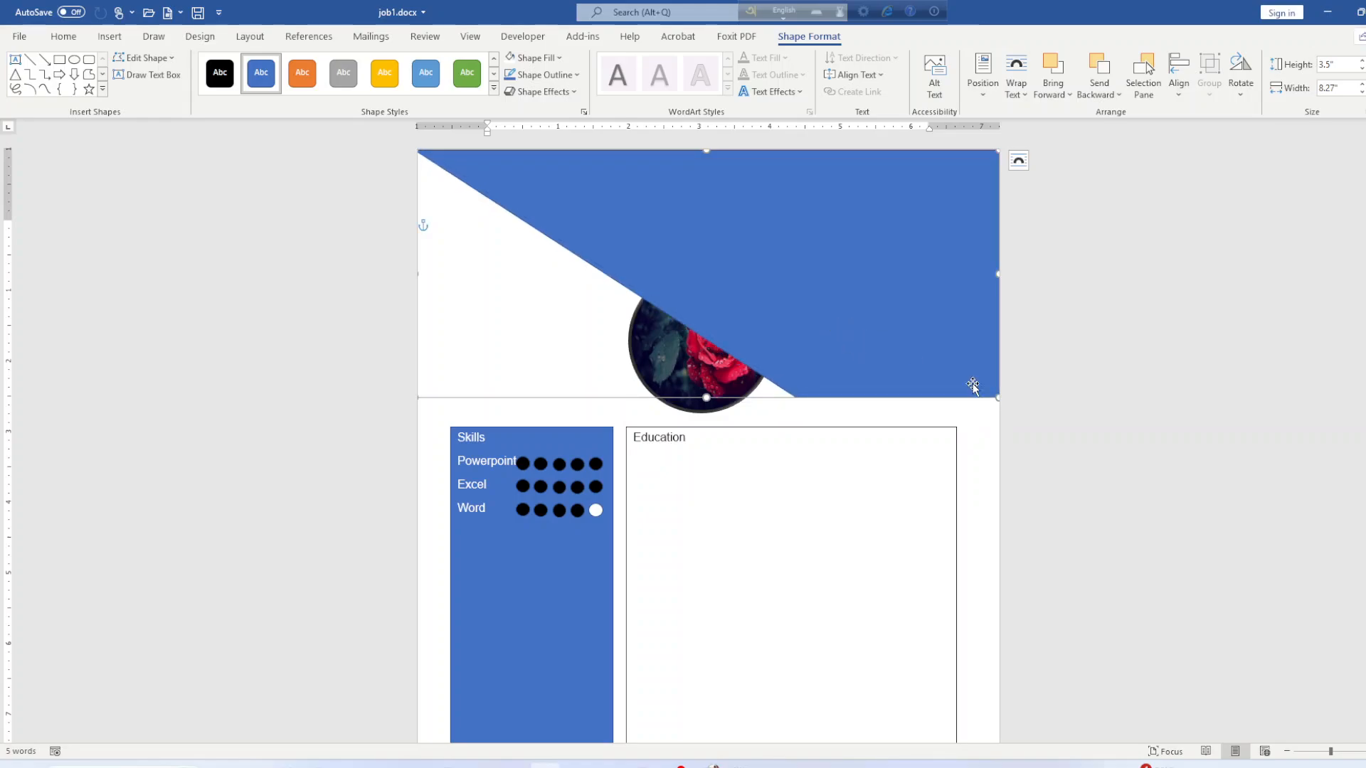
Bring the circular rose photo to the front, over the blue header.
click(1095, 414)
click(675, 380)
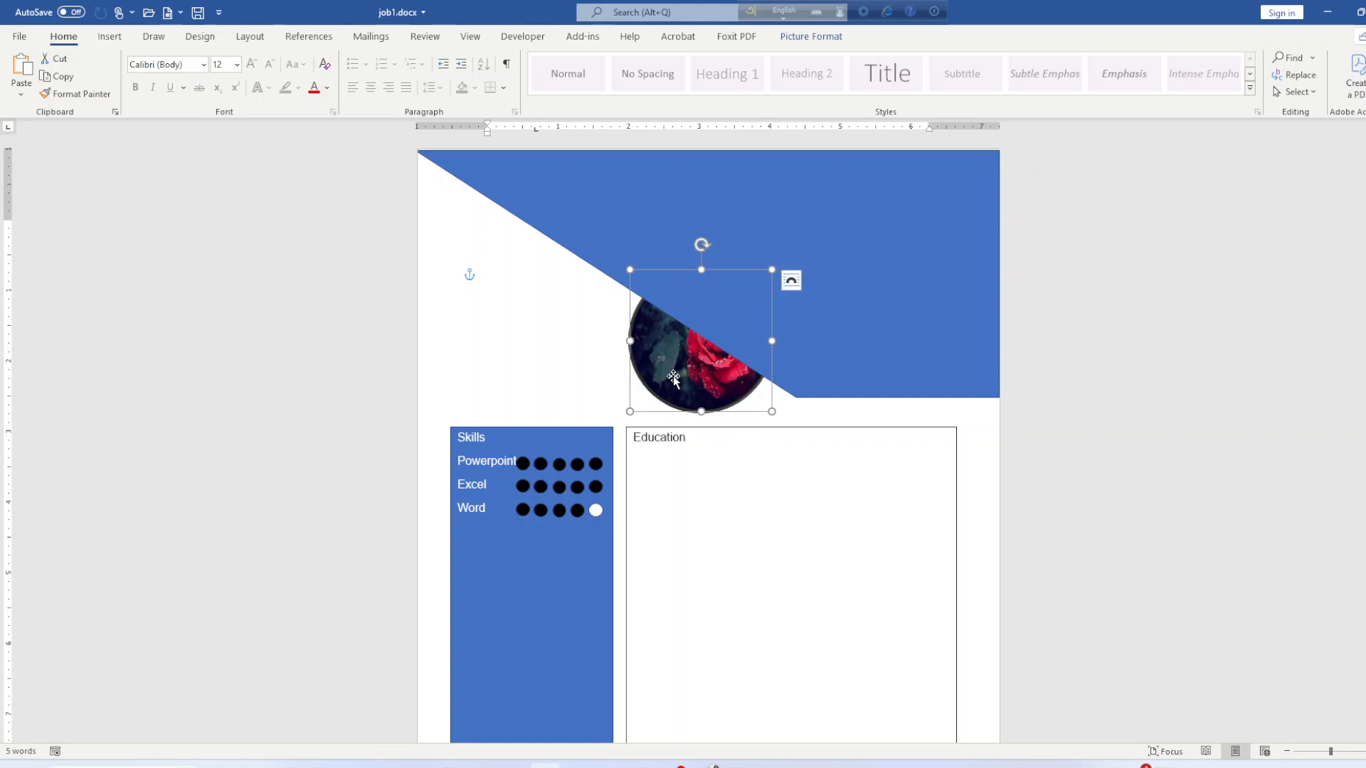
click(804, 37)
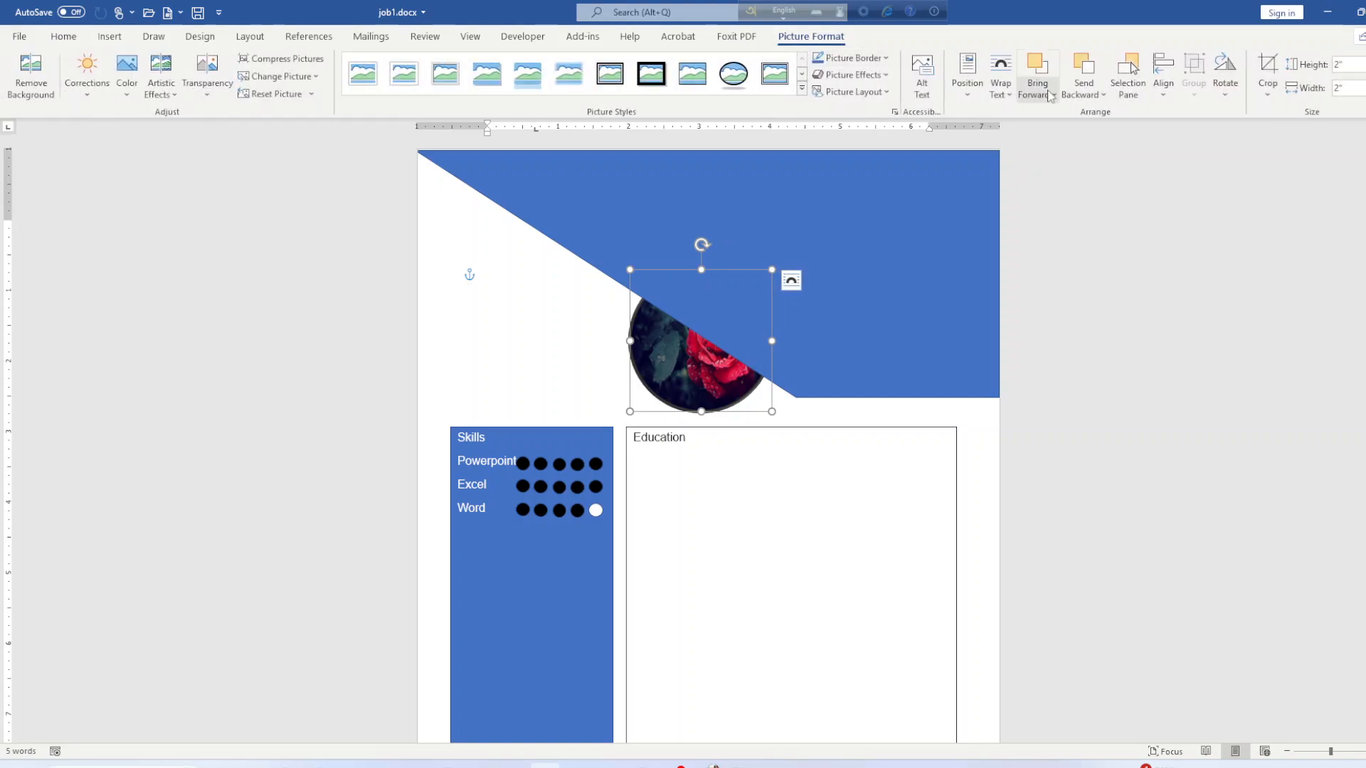
click(1084, 97)
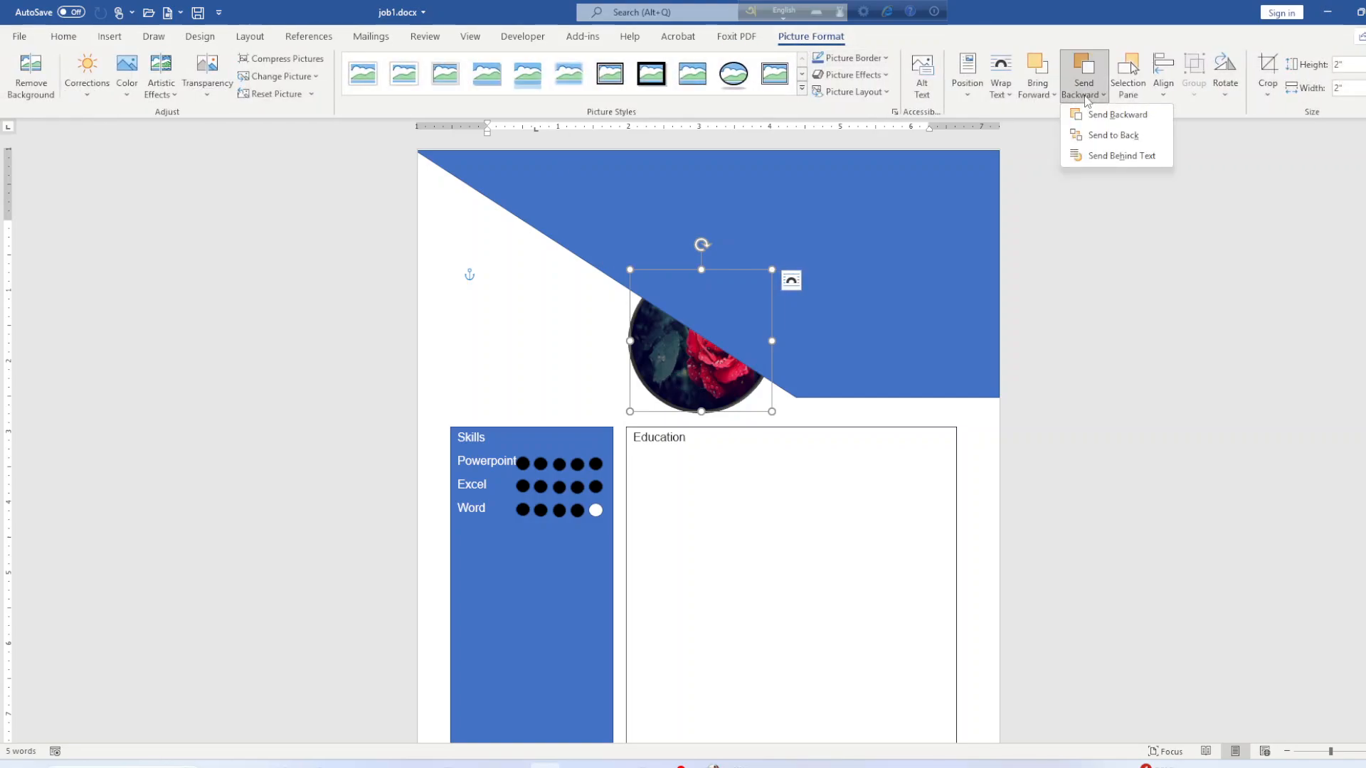
click(1037, 92)
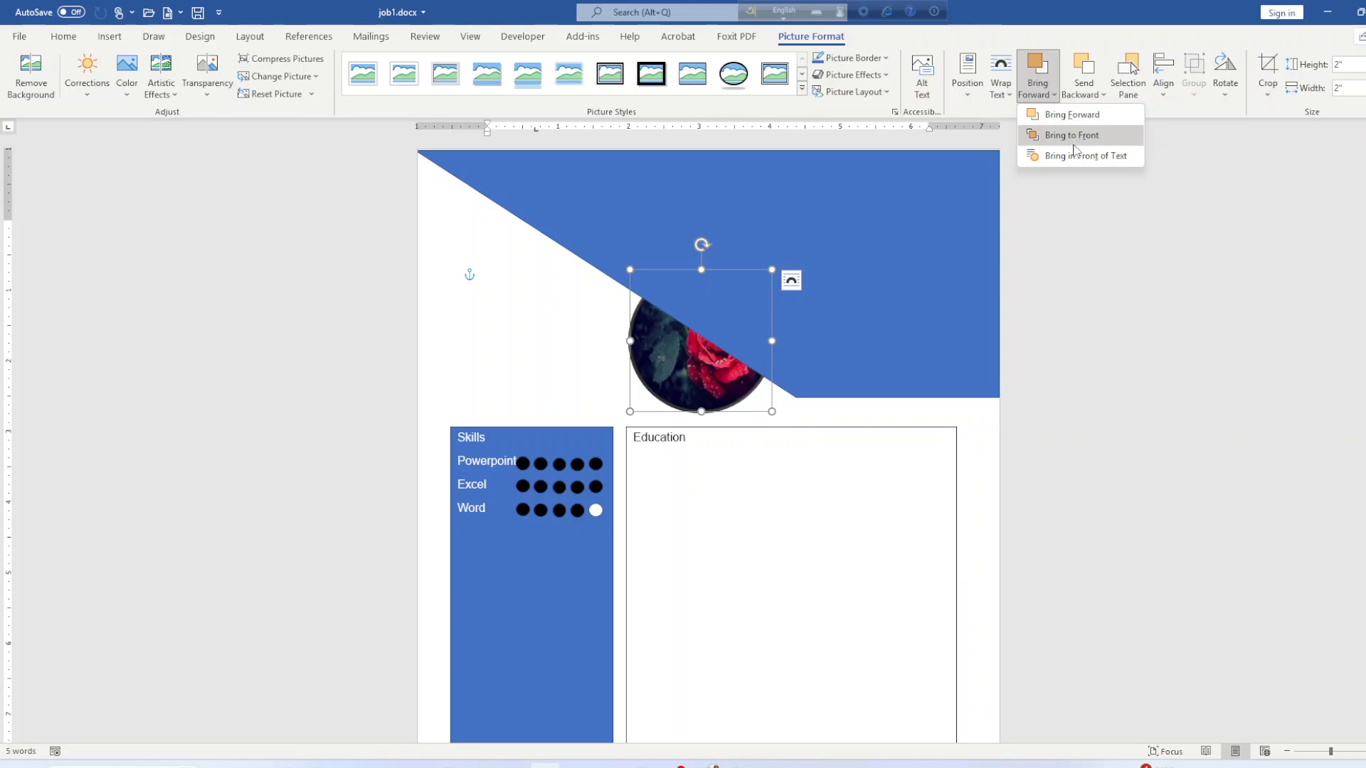
click(1072, 135)
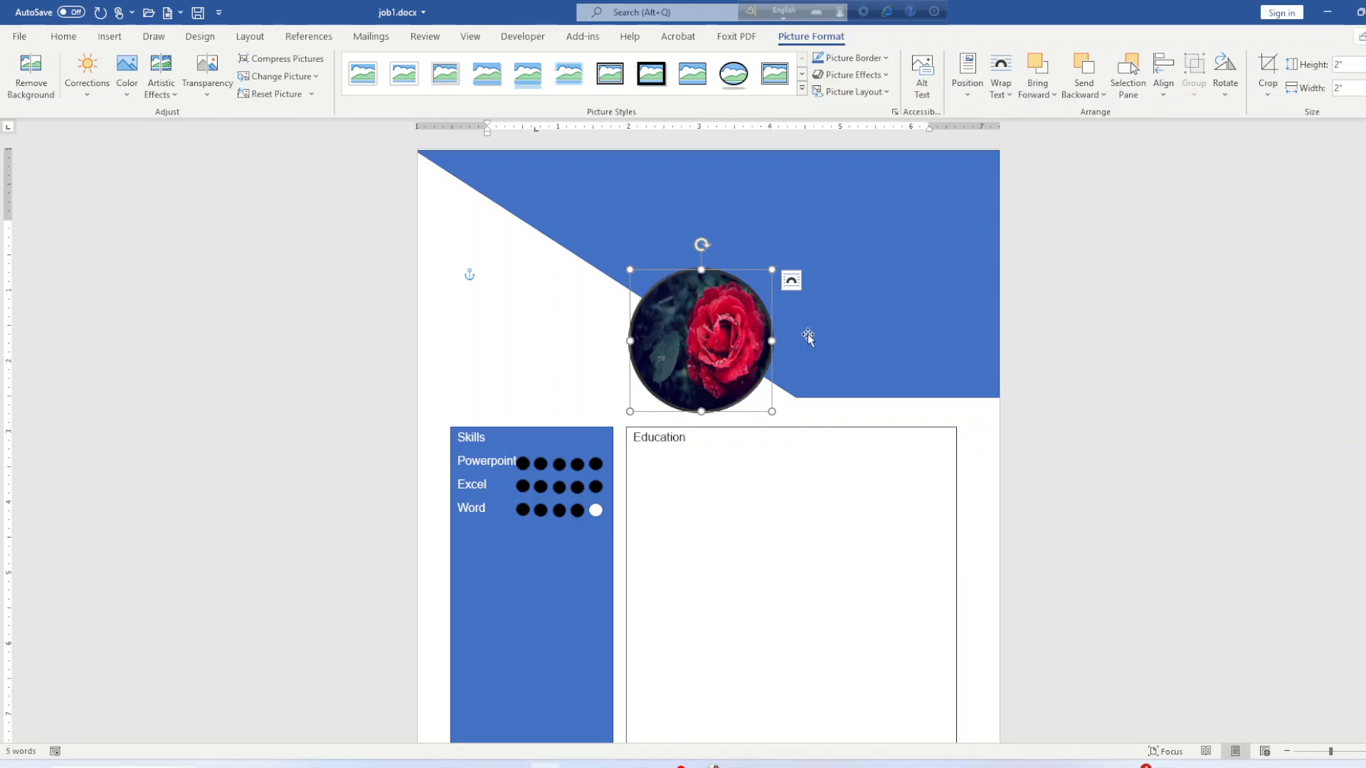
Shift the rose photo slightly right and save the document.
drag(719, 356, 774, 375)
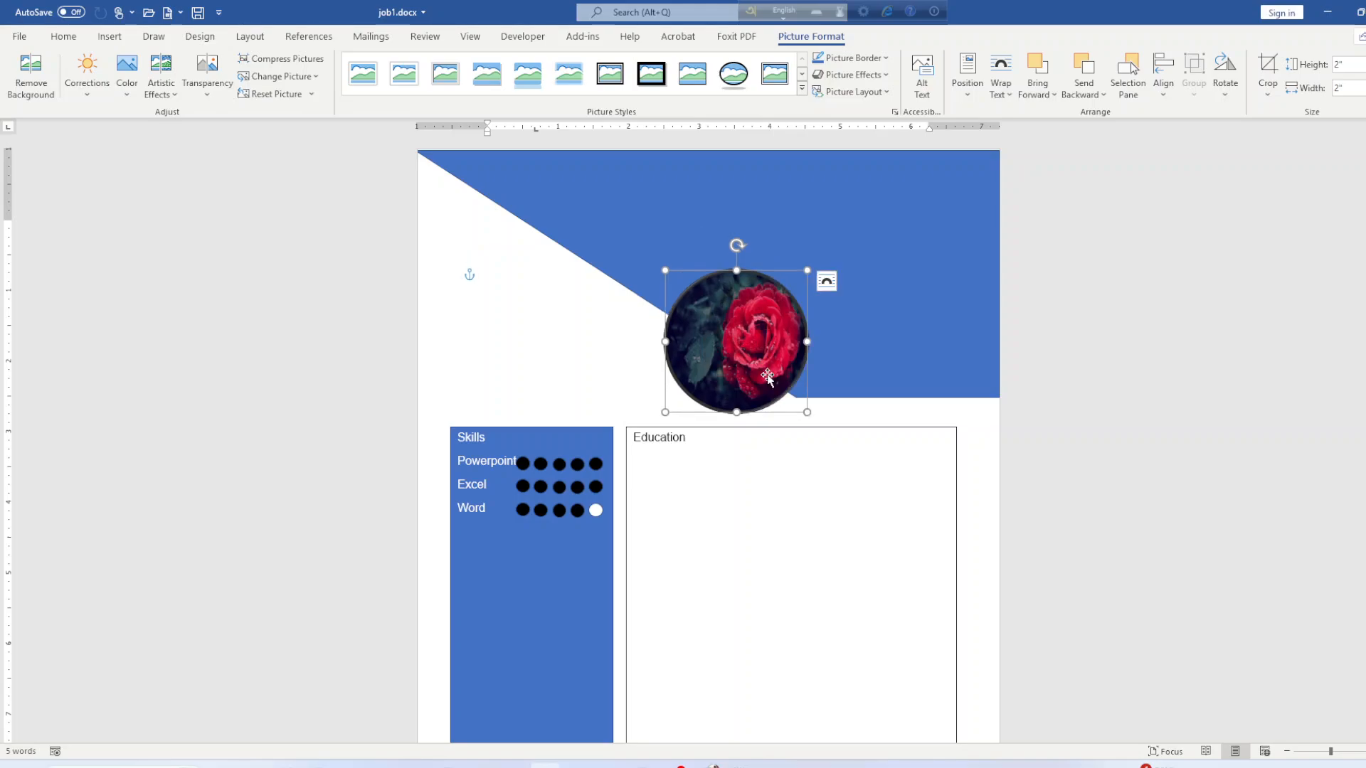
click(1173, 383)
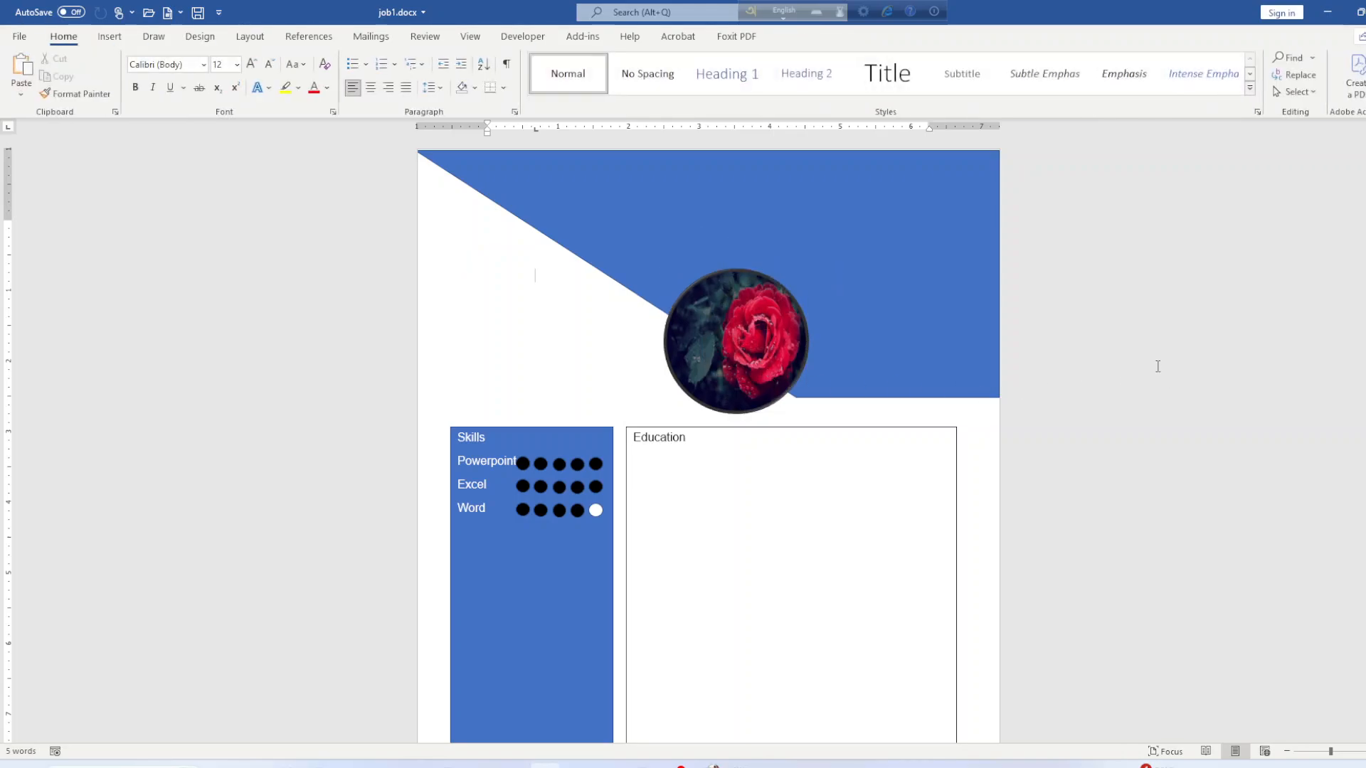
key(ctrl+s)
Add placeholder text 'ghfgfghfgh' inside the blue header shape, aligned to the top.
click(748, 231)
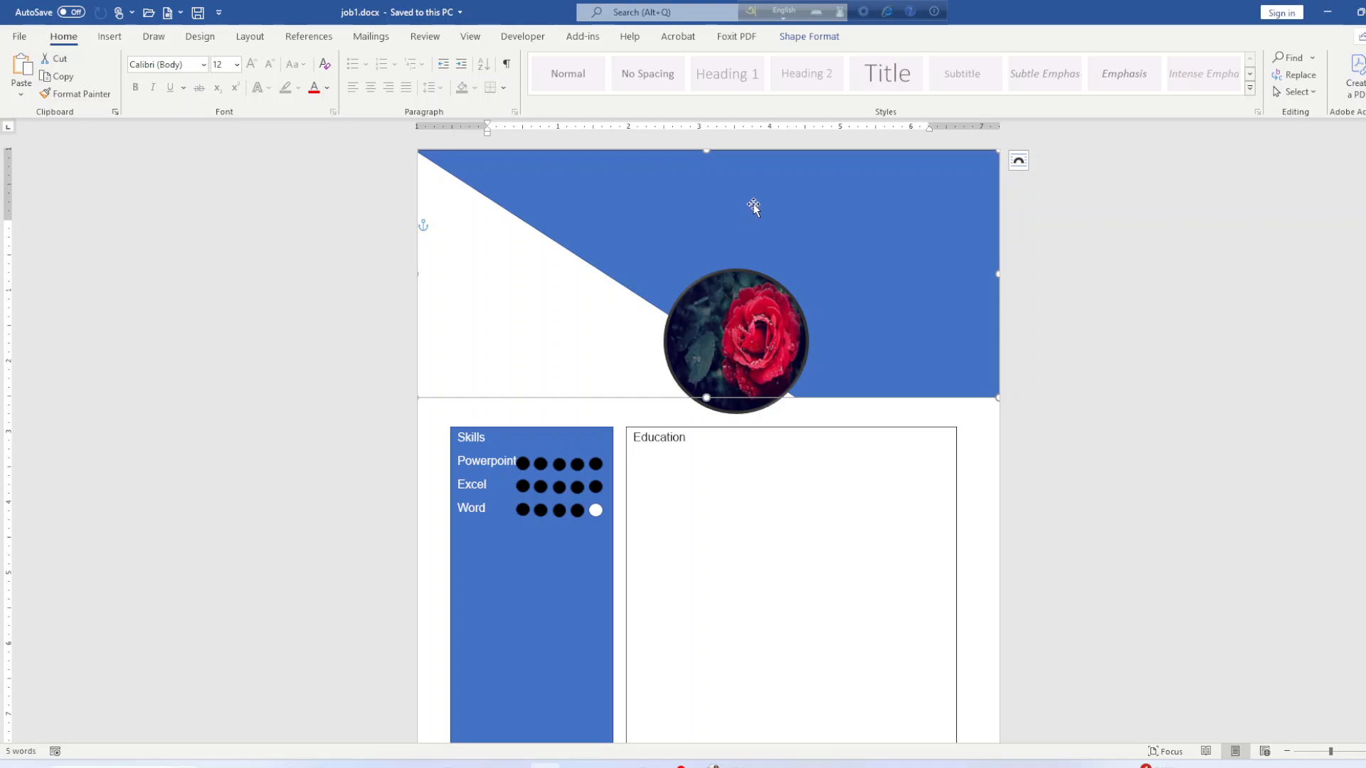
click(809, 36)
click(143, 58)
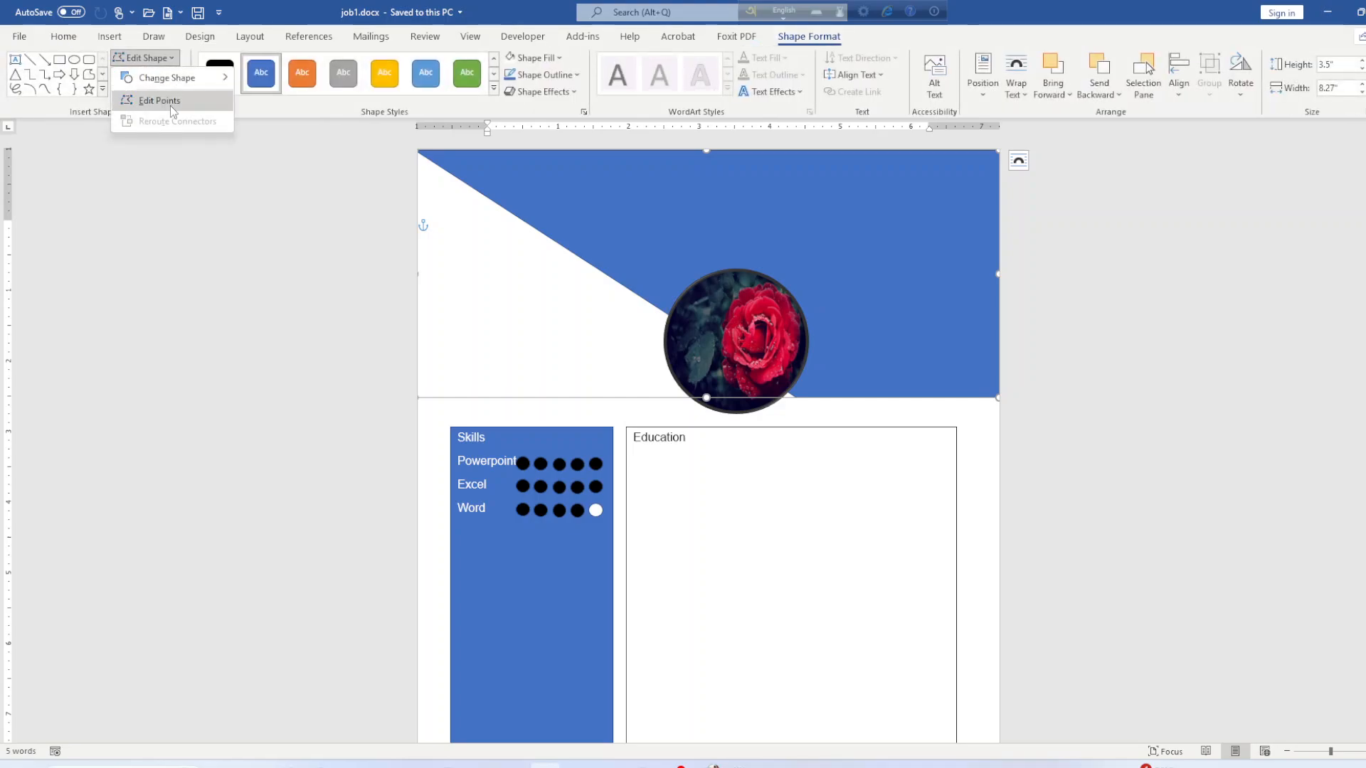
click(943, 279)
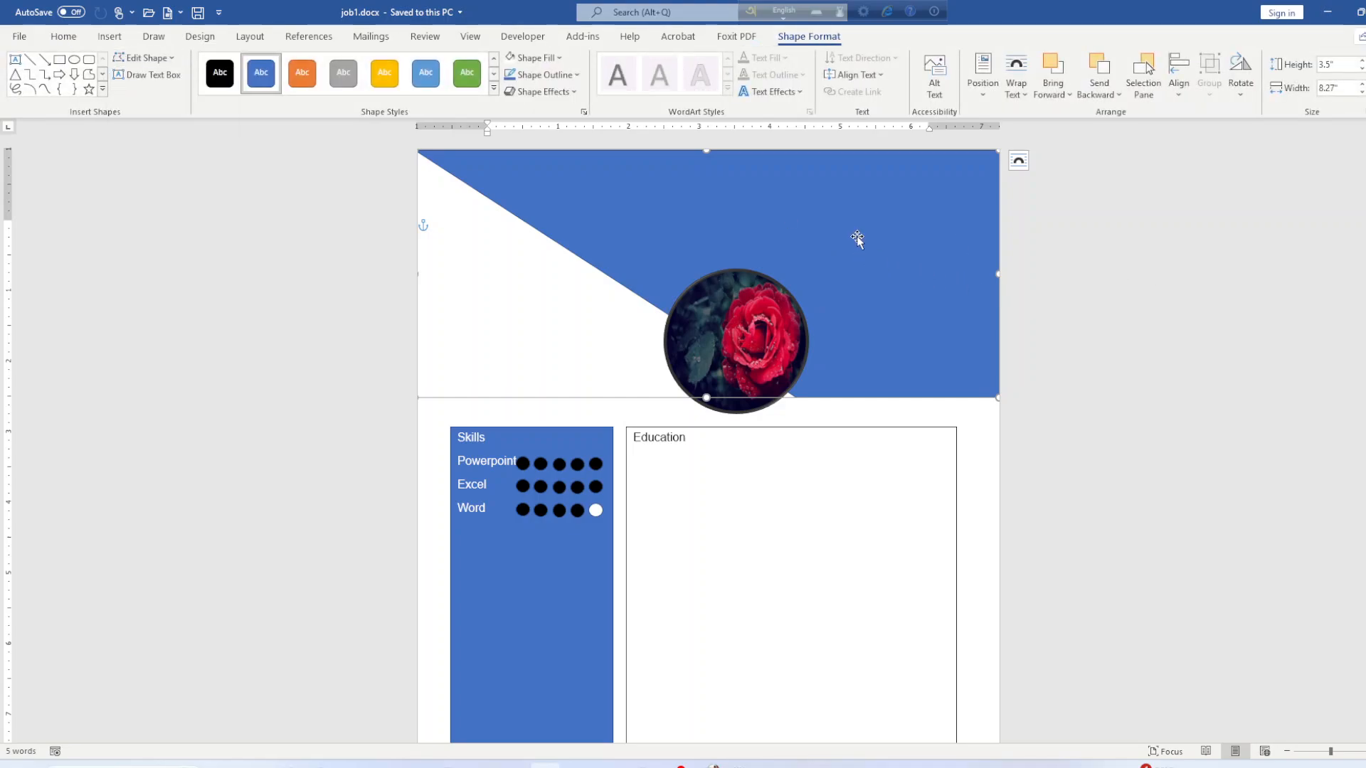
right_click(798, 236)
click(843, 334)
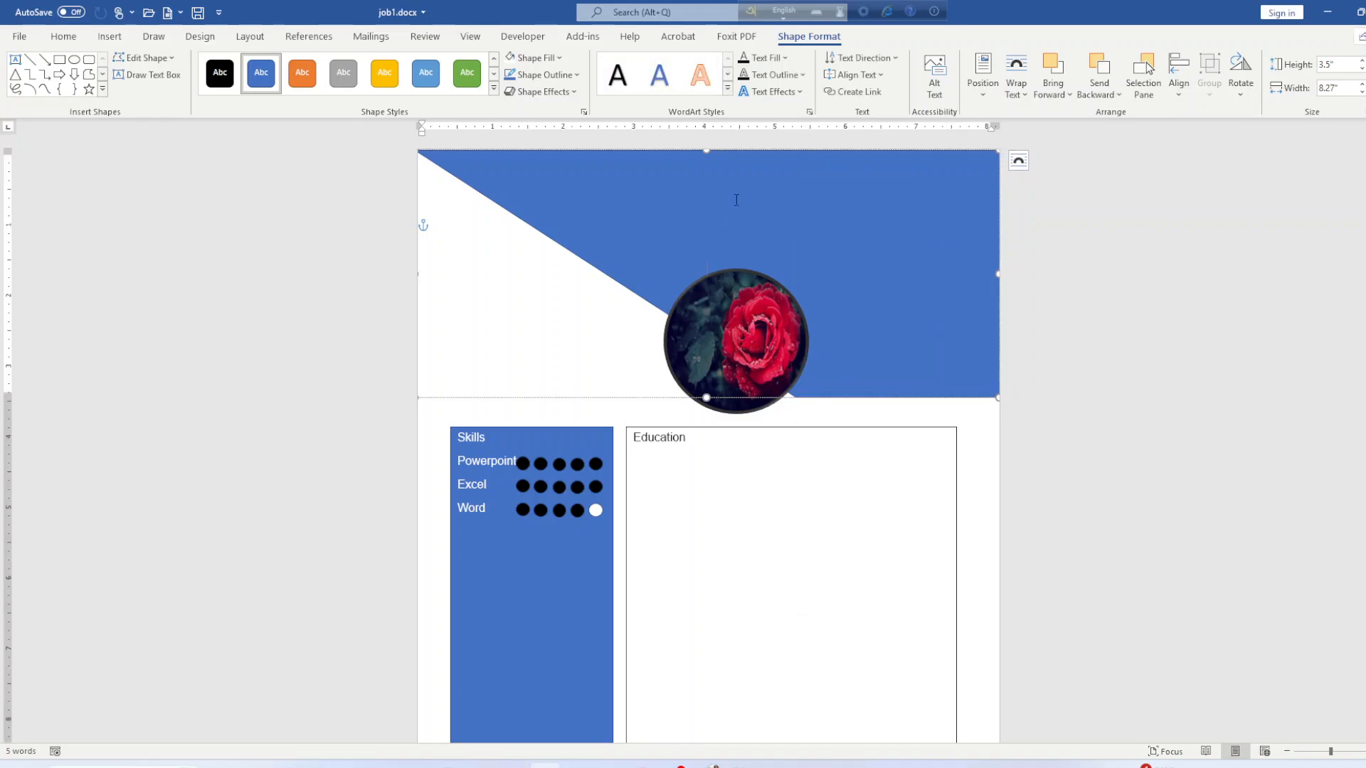
text(ghfgfghfgh)
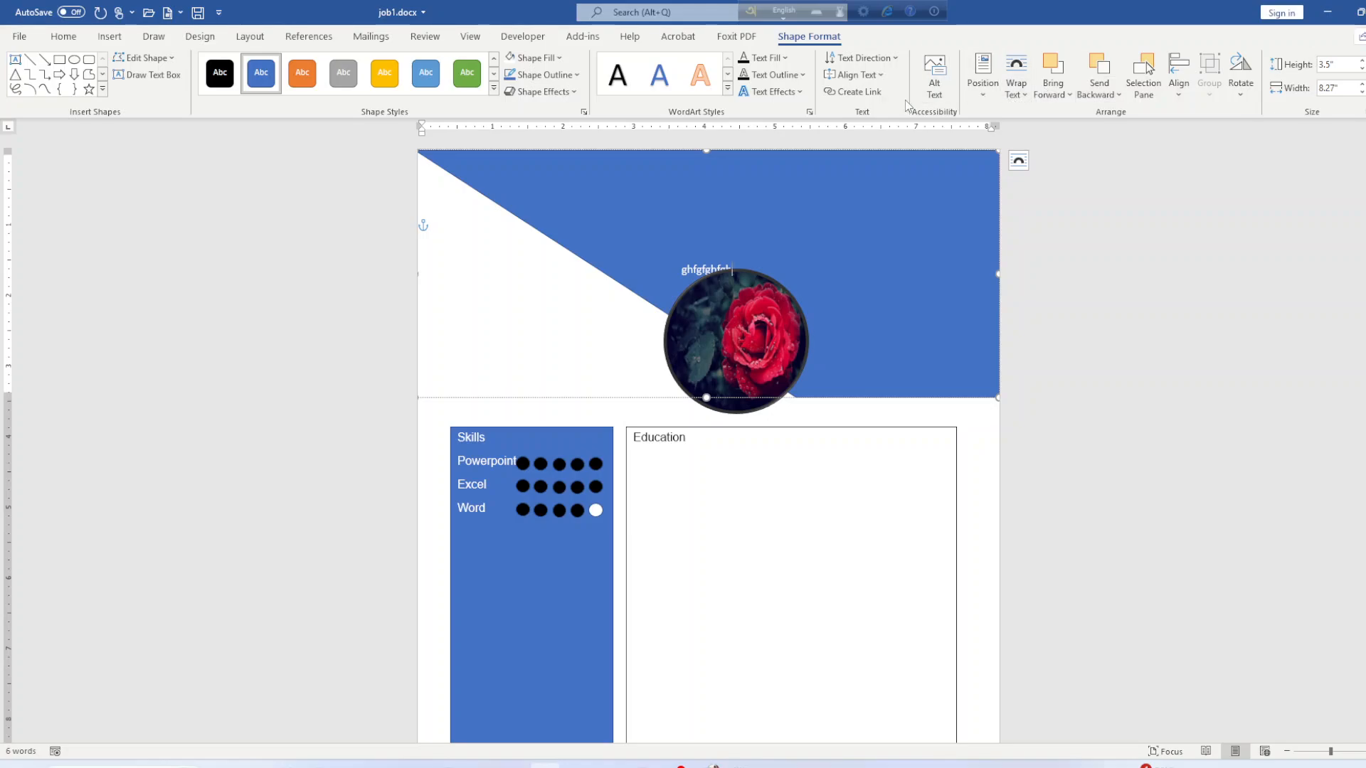
click(855, 74)
click(857, 114)
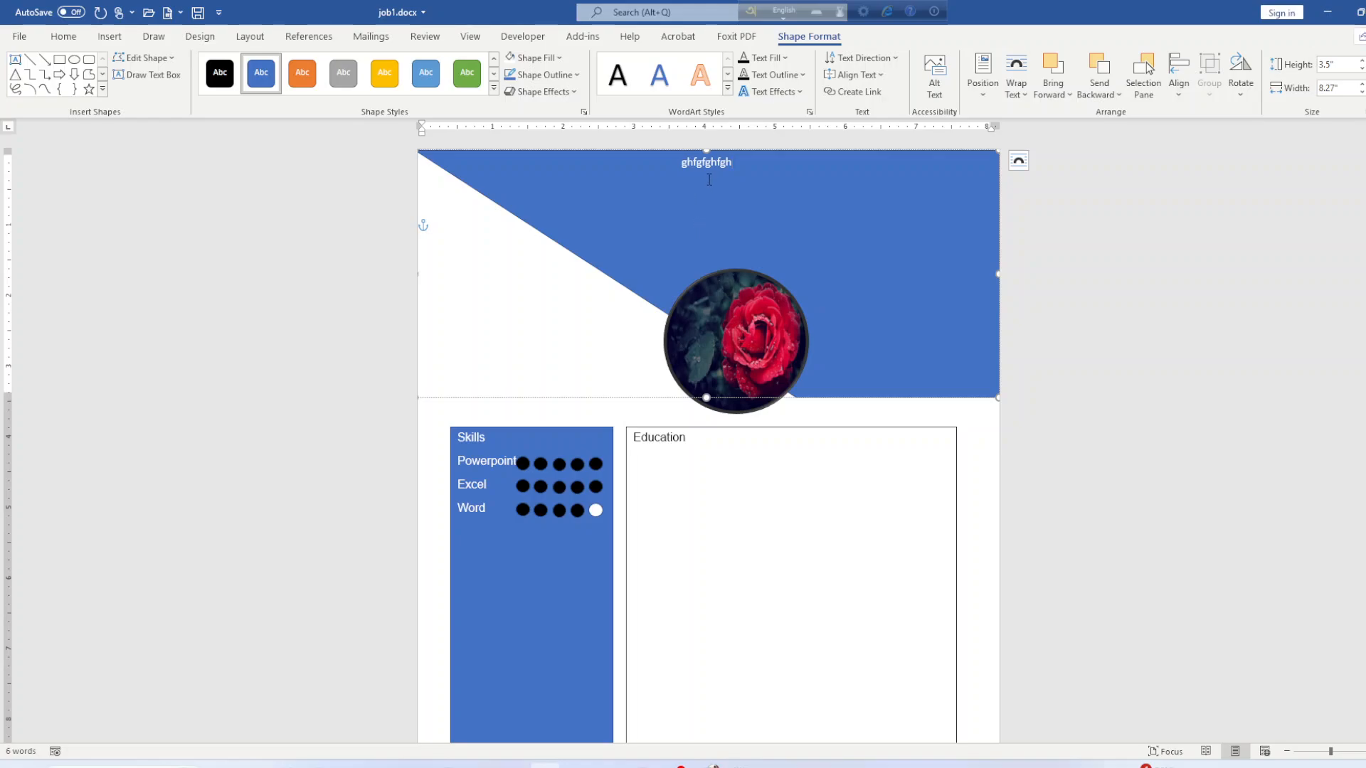
click(64, 37)
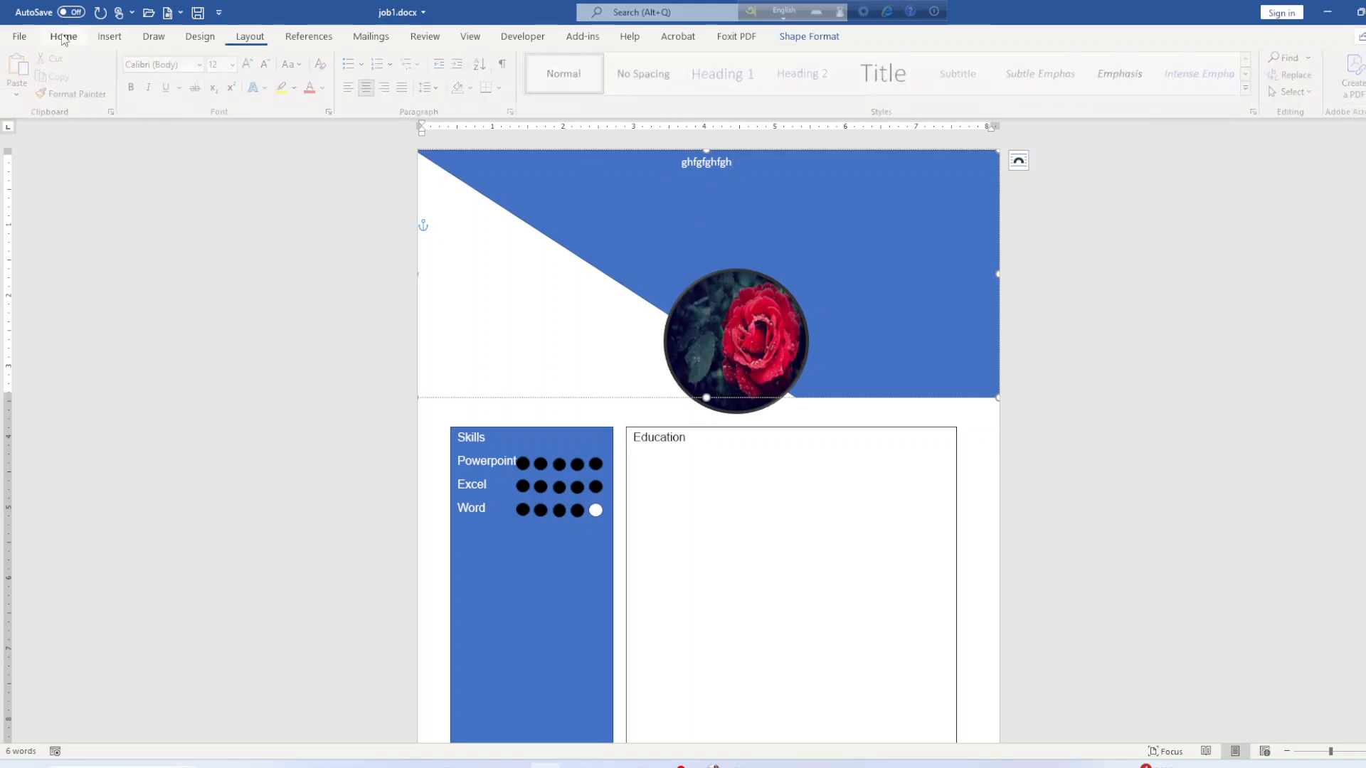
Switch the banner text to Poppins Medium and type the heading 'Name Surname'.
triple_click(756, 165)
click(204, 64)
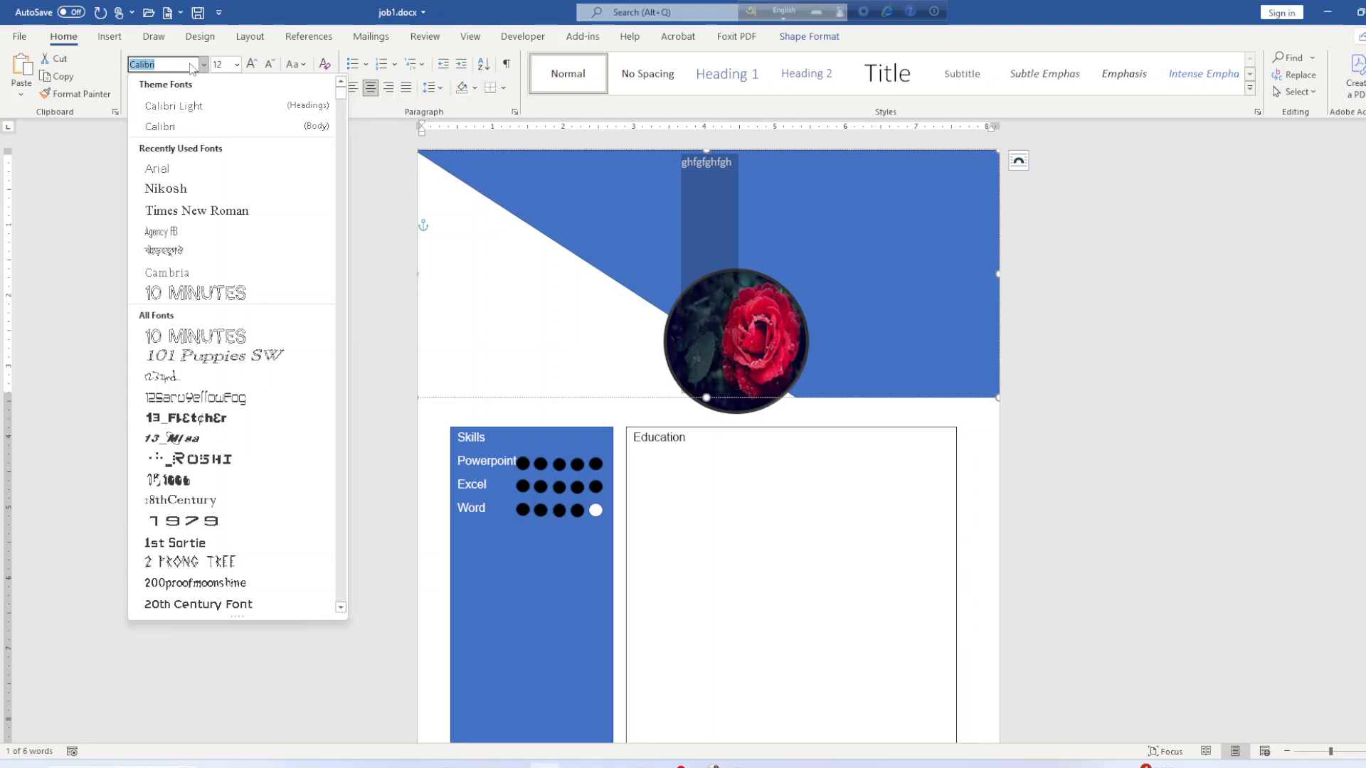
text(P)
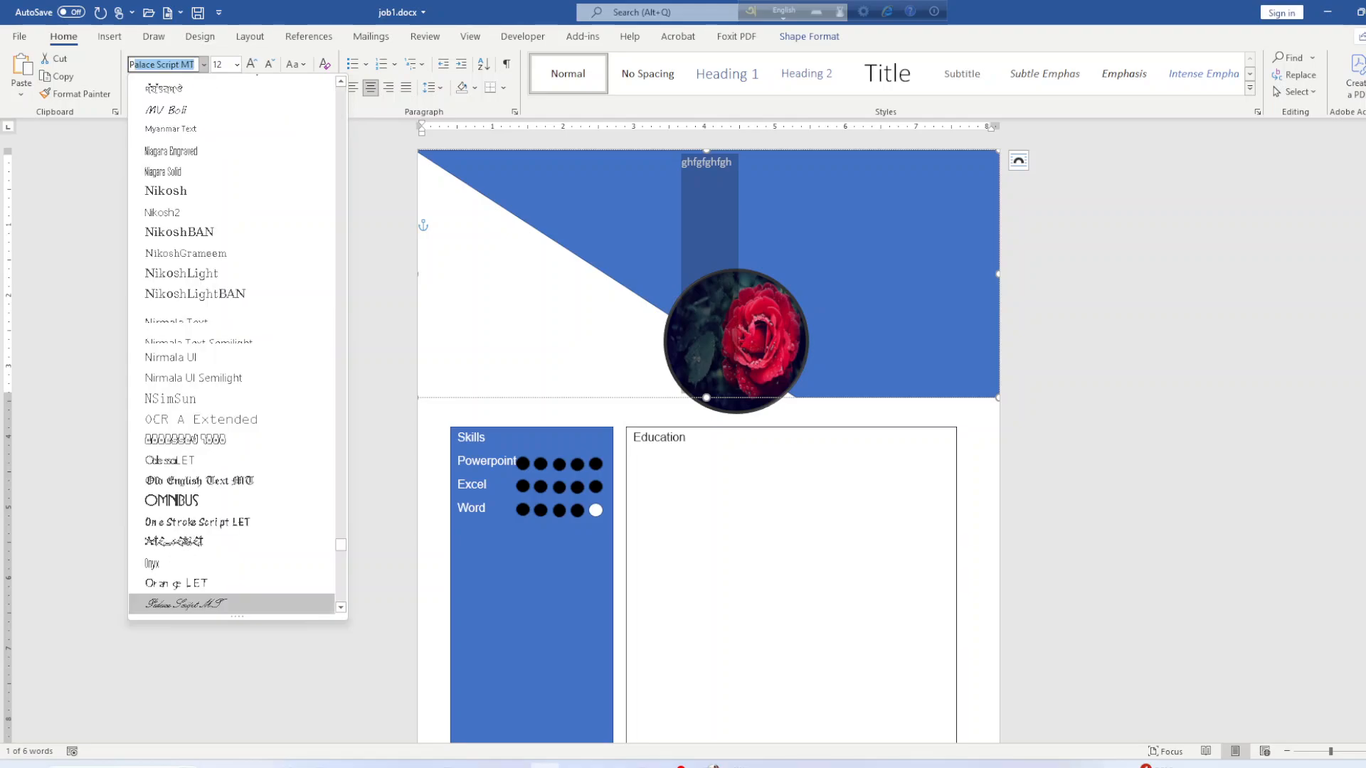
text(o)
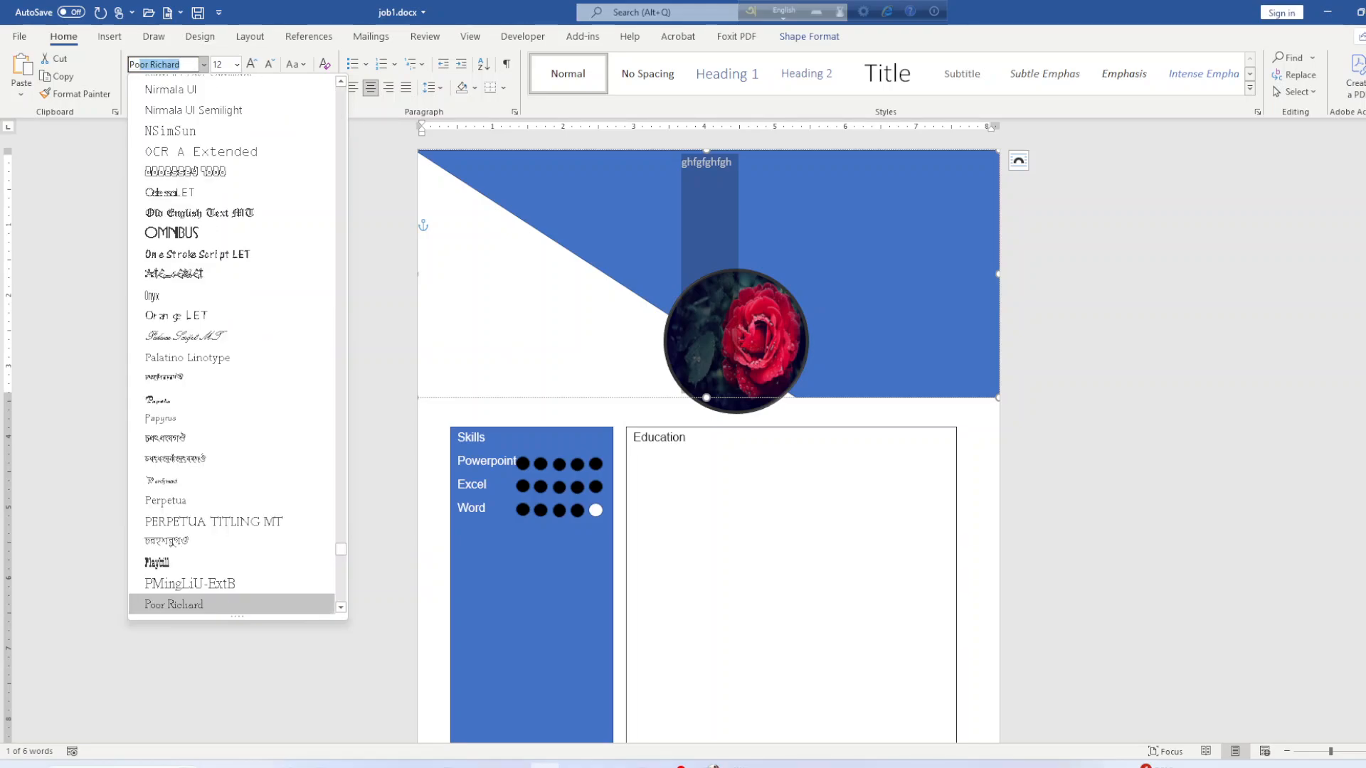
text(pp)
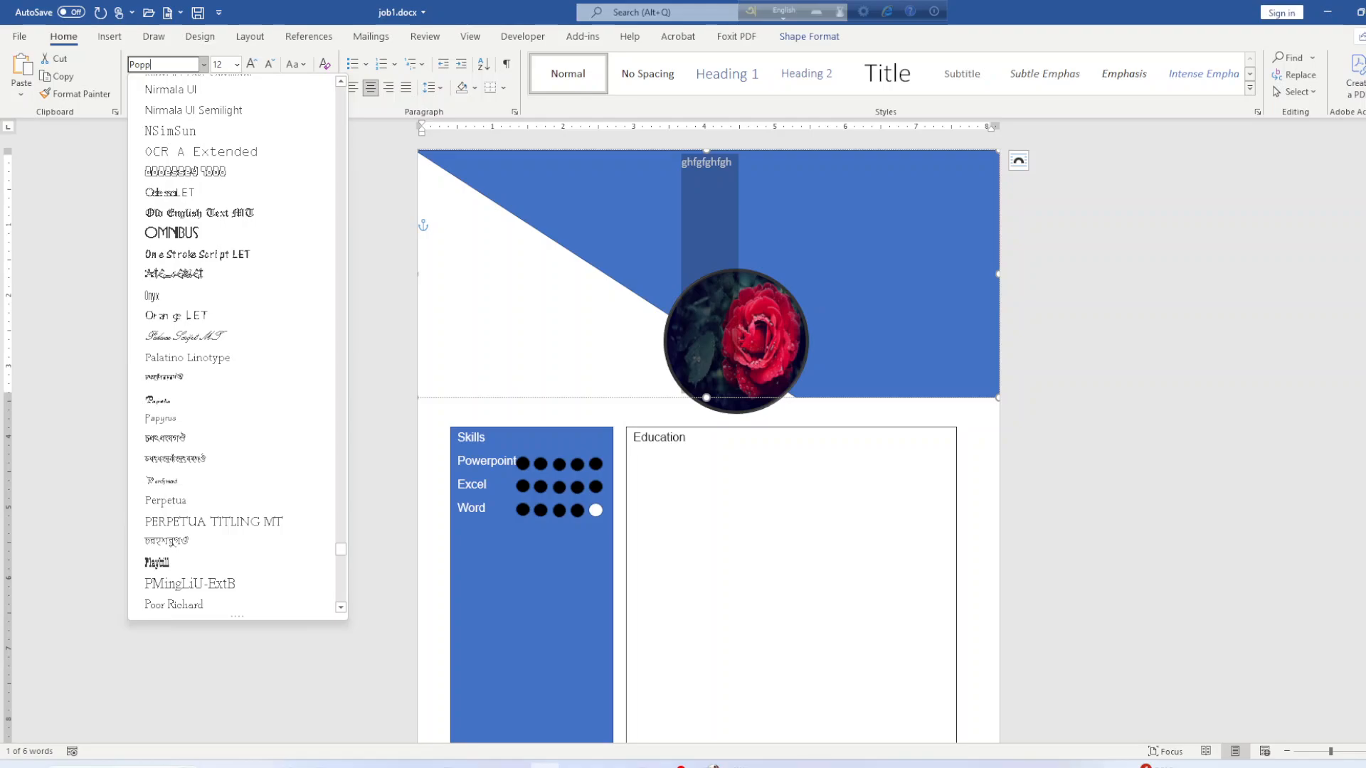
scroll(234, 206, down, 3)
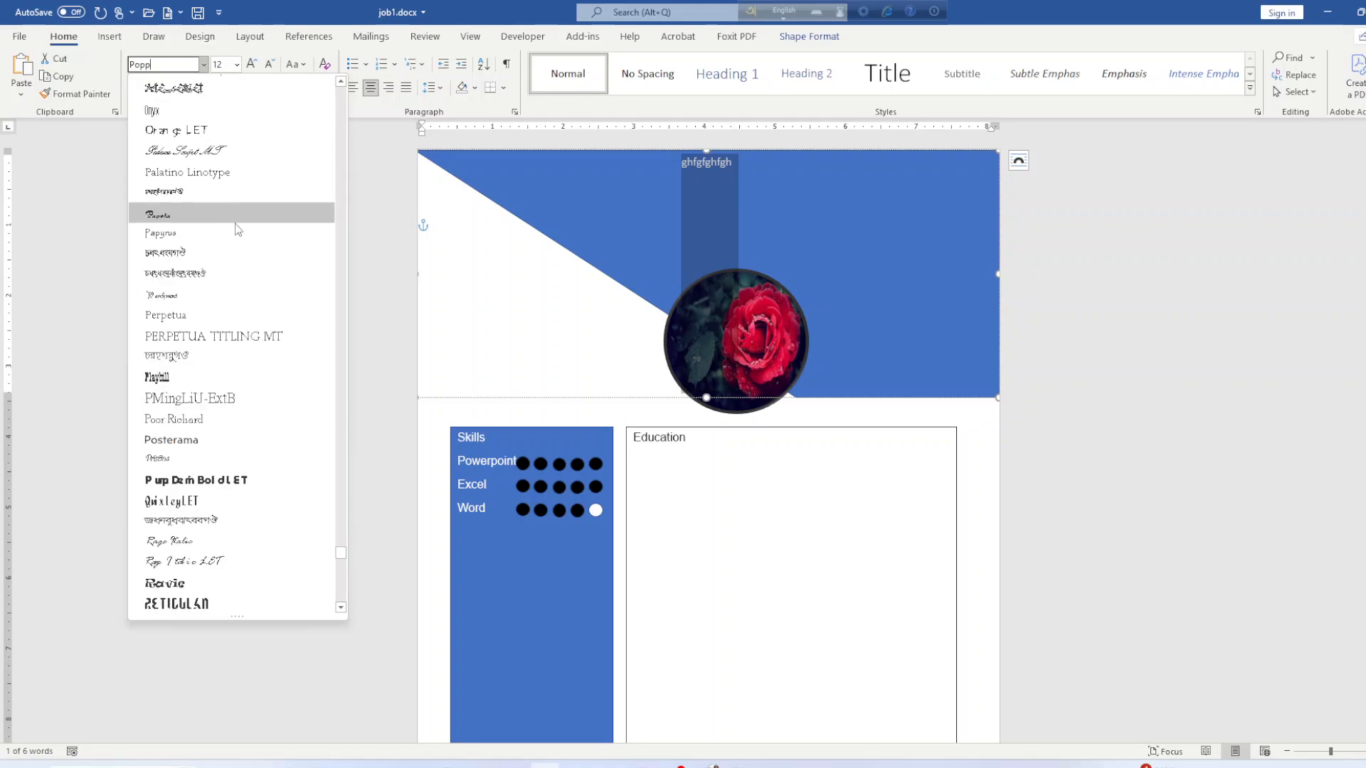
scroll(271, 441, down, 4)
scroll(269, 448, down, 10)
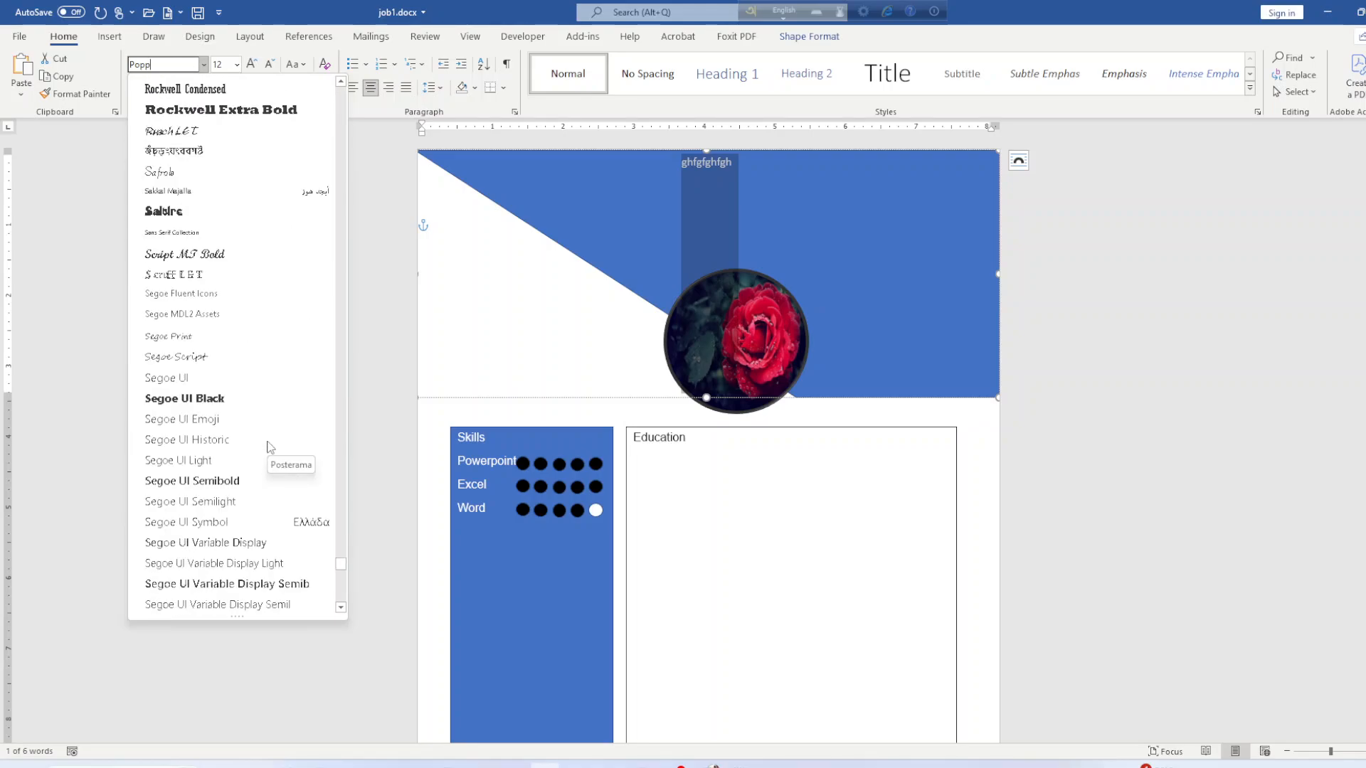
scroll(218, 309, up, 14)
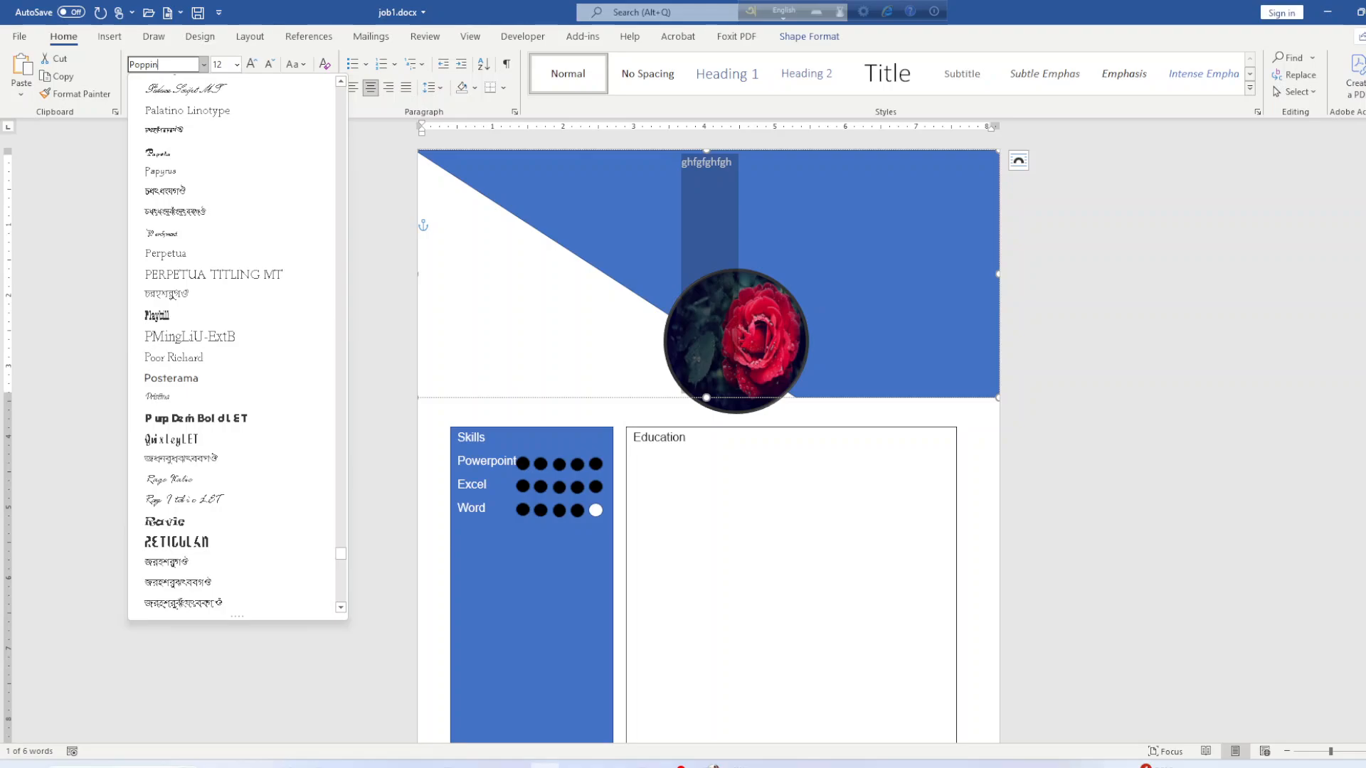
text(s medium)
key(Return)
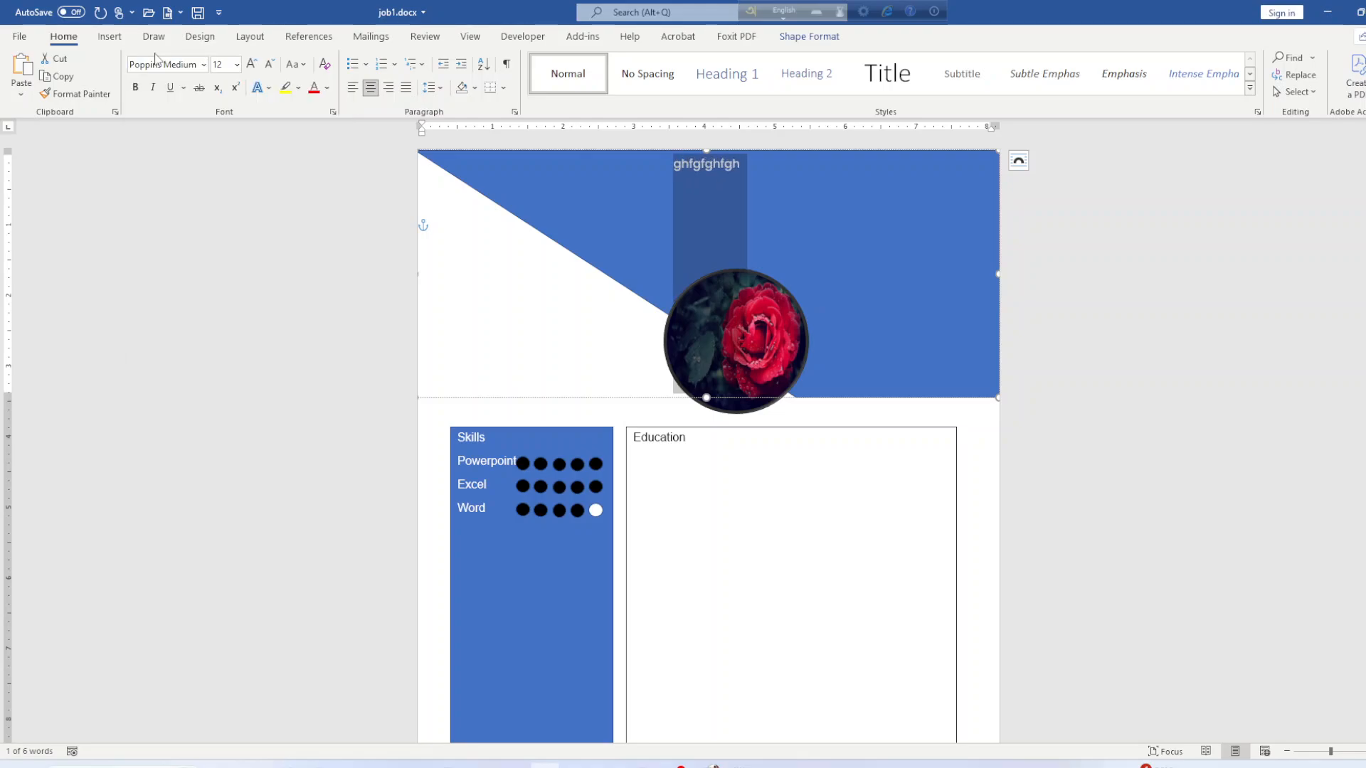
text(Na)
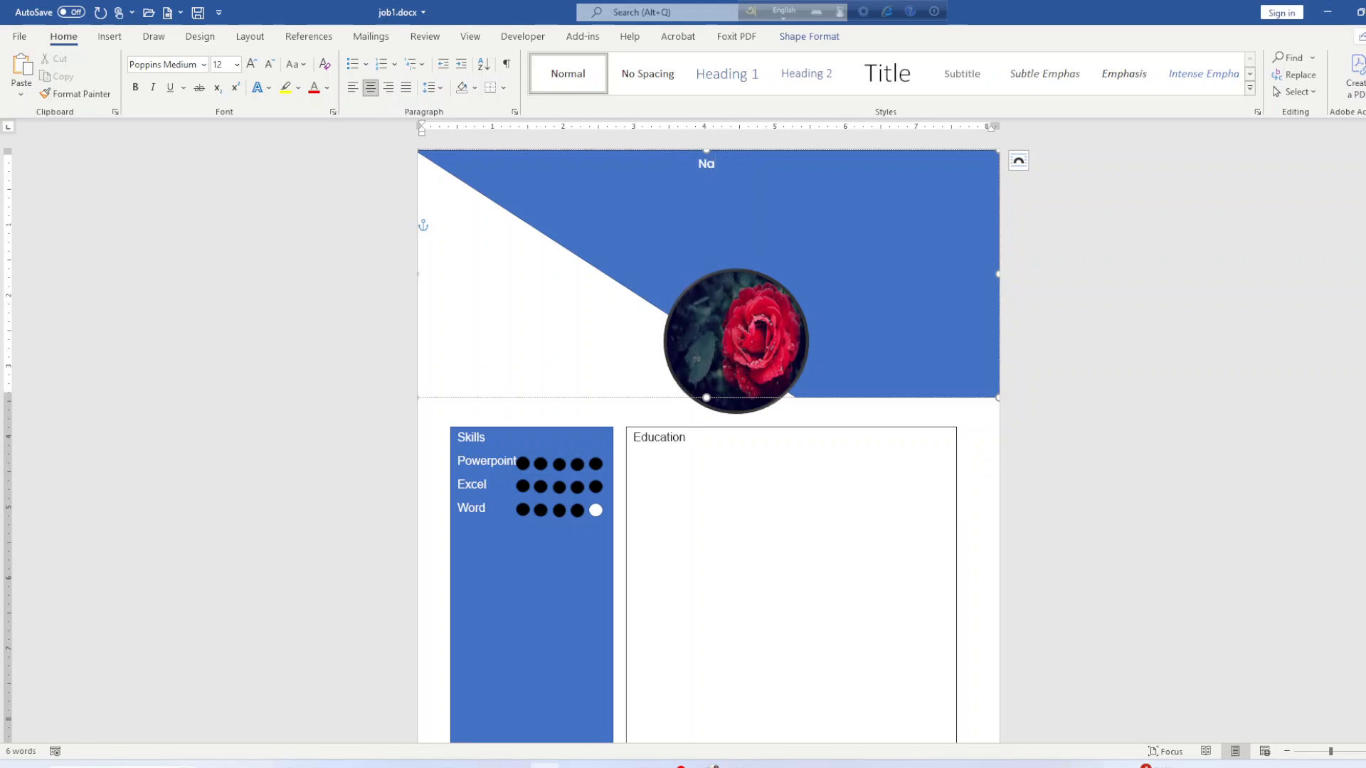
text(me Surm)
text(ame)
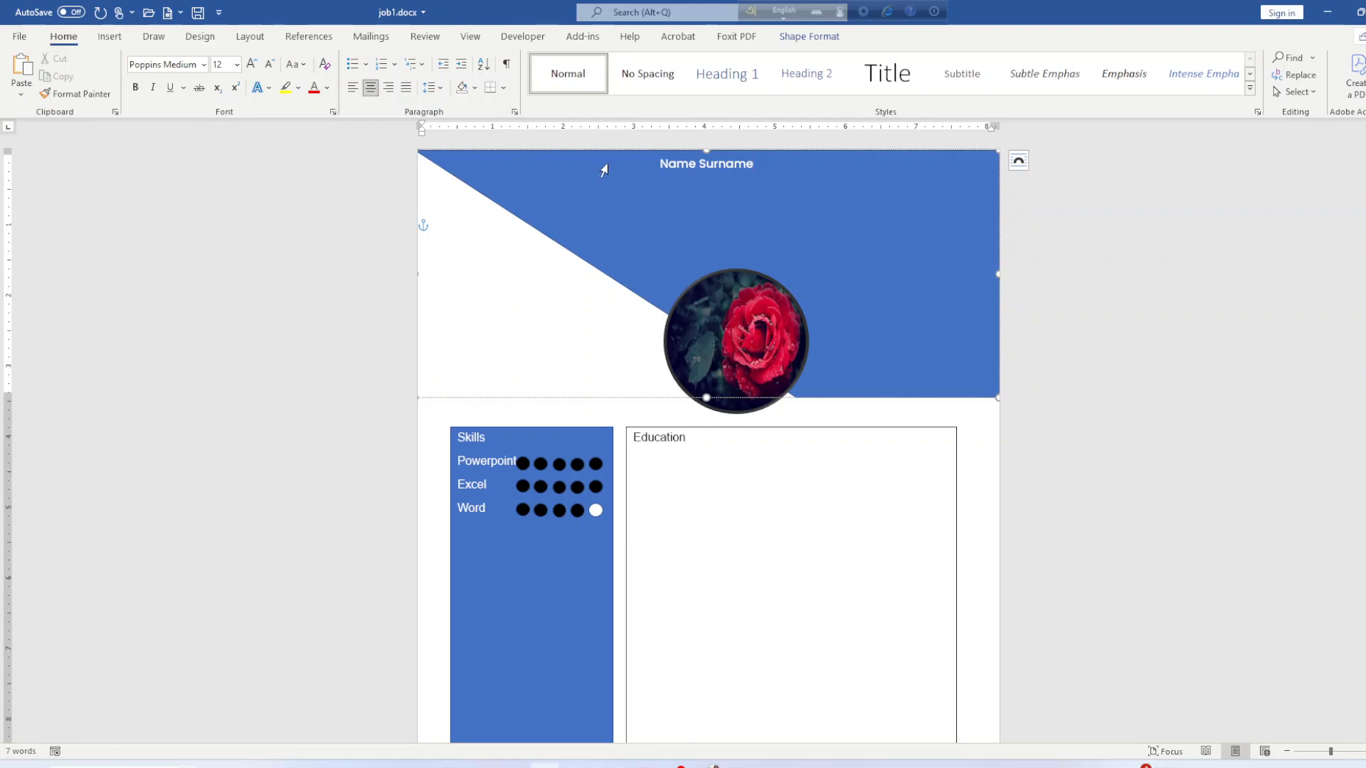
Set the 'Name Surname' heading to font size 27.
drag(660, 167, 760, 171)
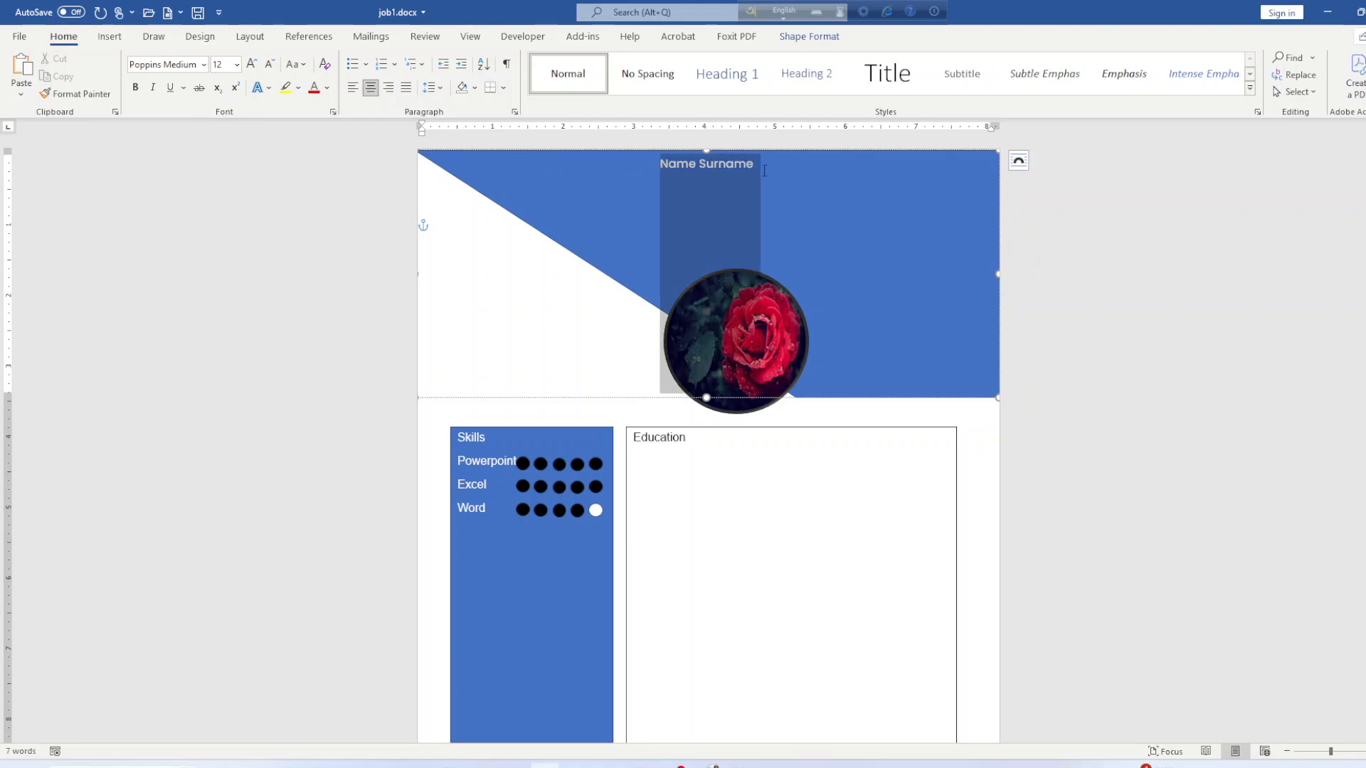
click(237, 64)
click(225, 269)
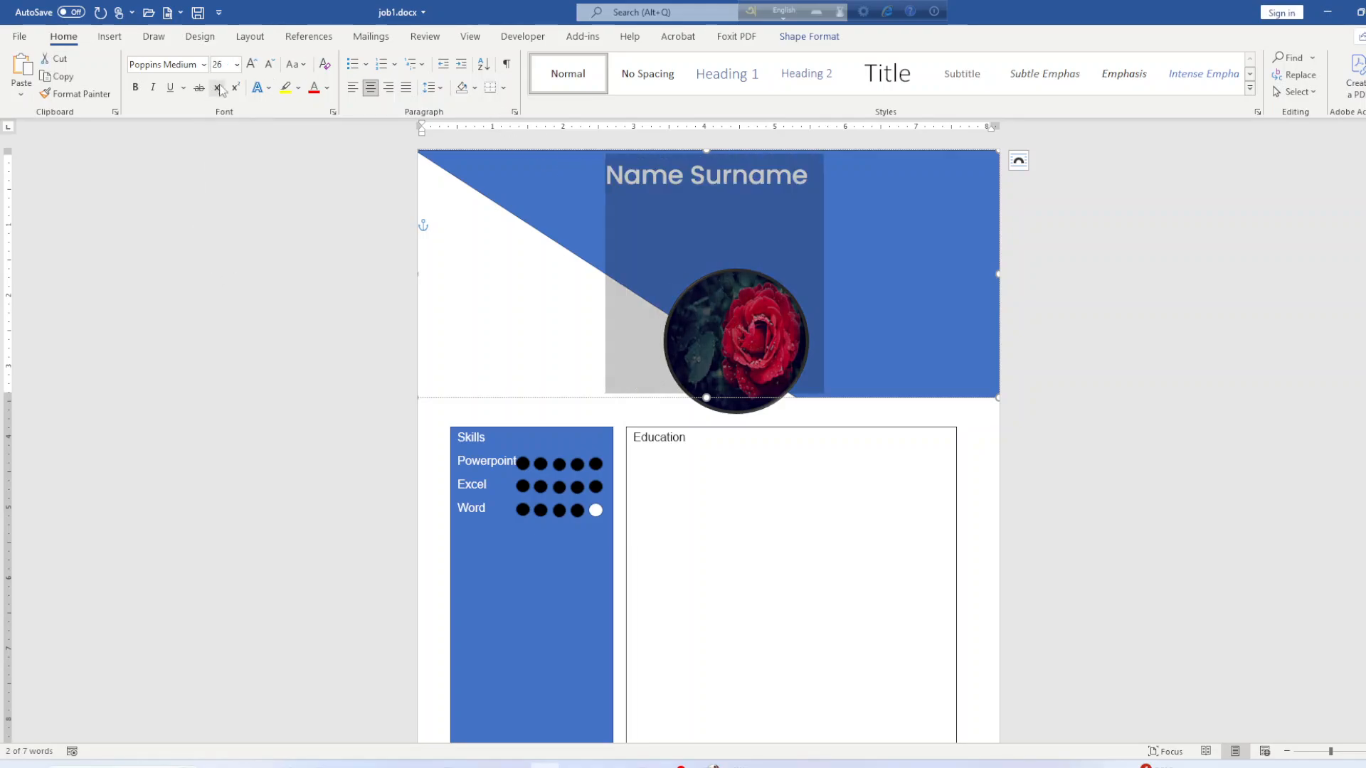
click(227, 68)
text(2)
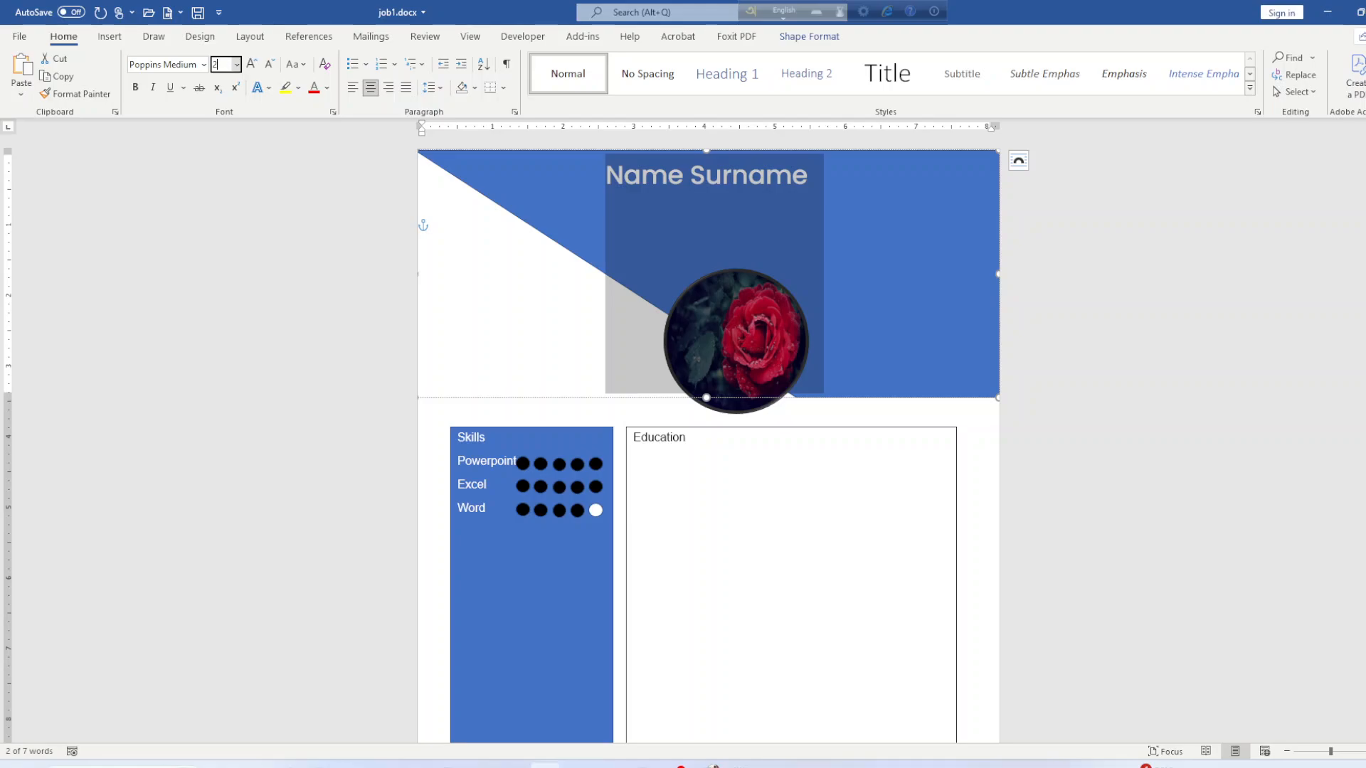
text(7)
key(Return)
click(863, 182)
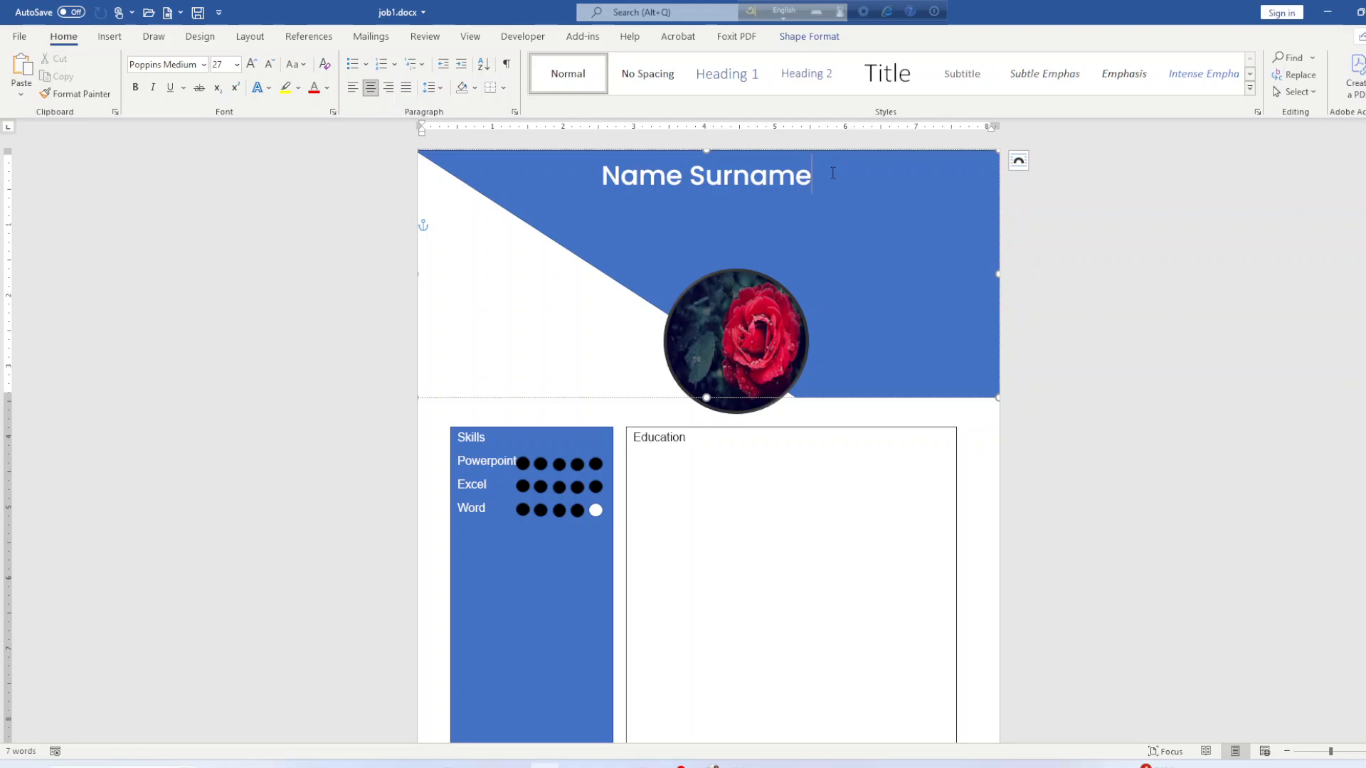
Draw a text box on the blue banner to the right of the rose photo.
click(110, 36)
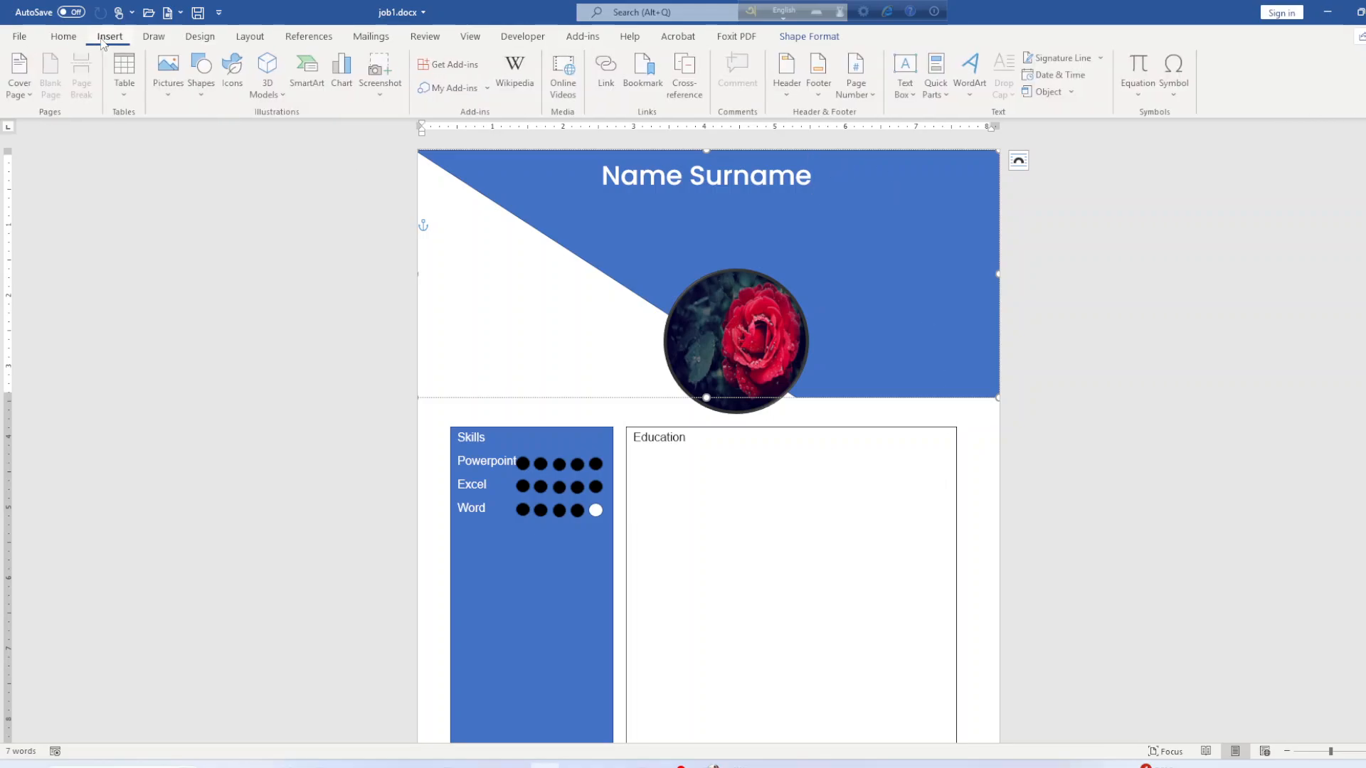
click(202, 71)
click(200, 232)
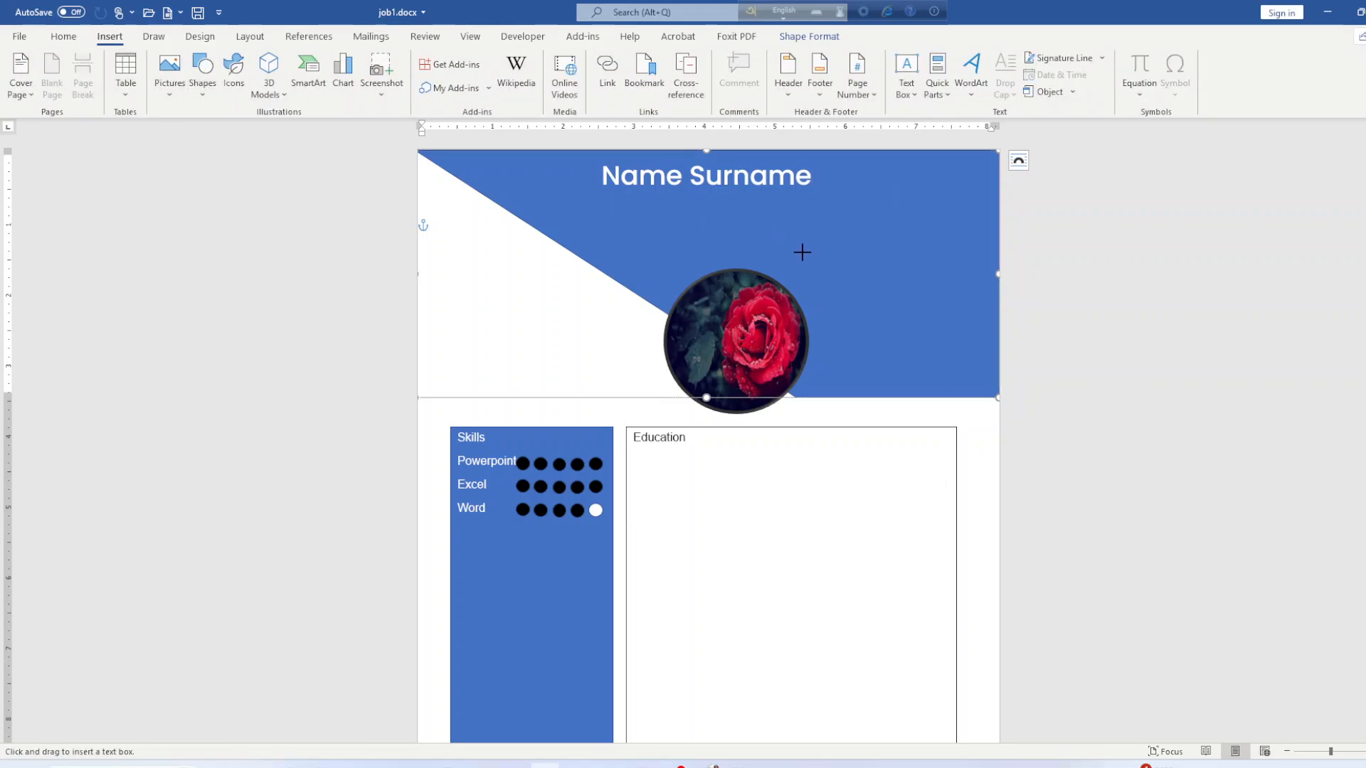
drag(803, 253, 986, 358)
drag(848, 255, 852, 255)
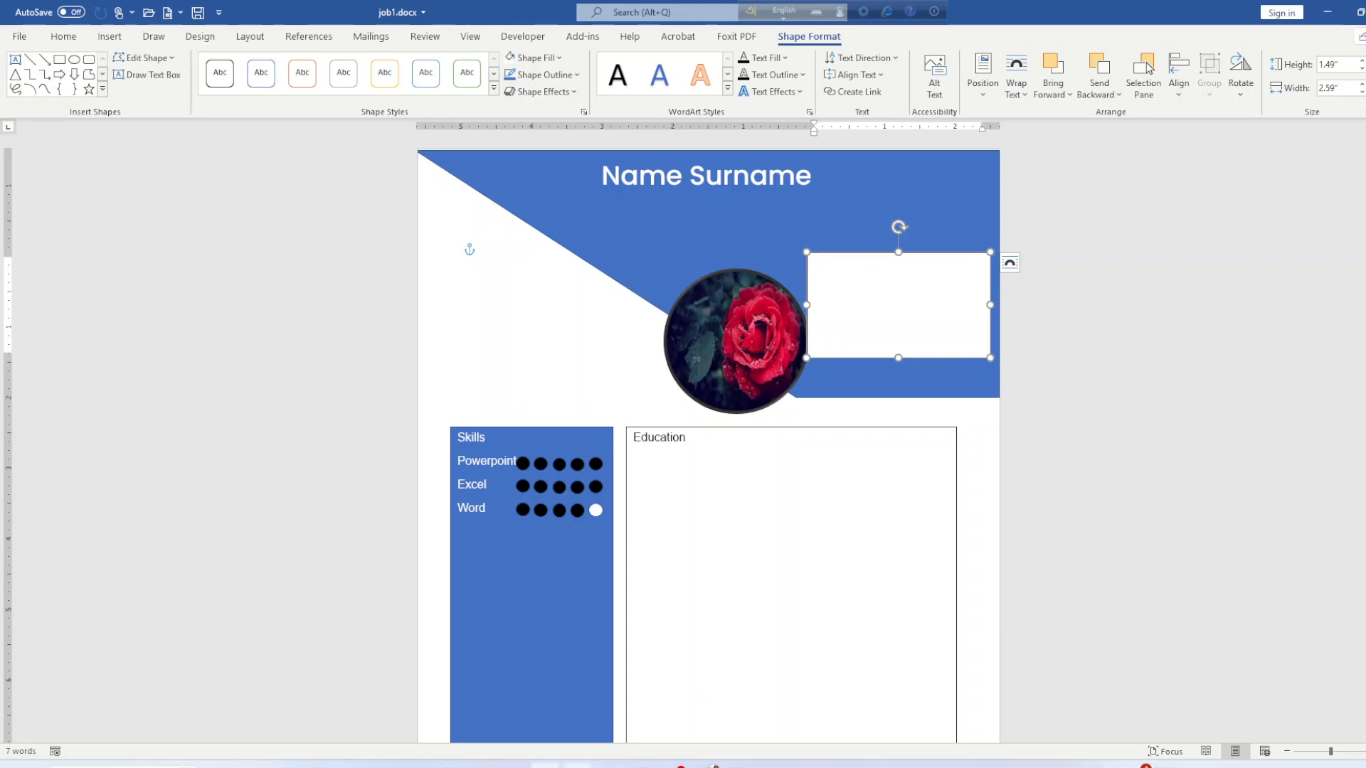
Check the reference résumé PDF, then reposition the text box on the banner.
click(578, 766)
scroll(669, 673, down, 5)
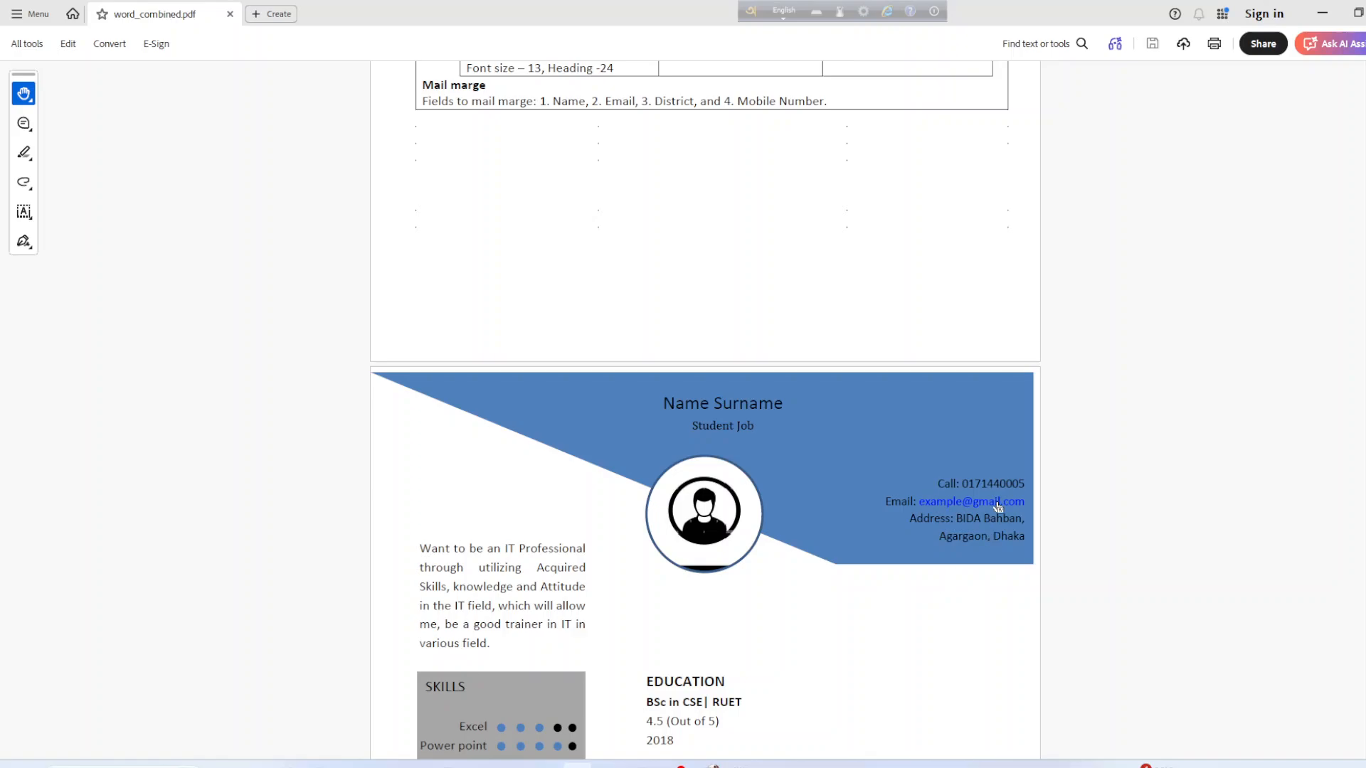
click(1323, 13)
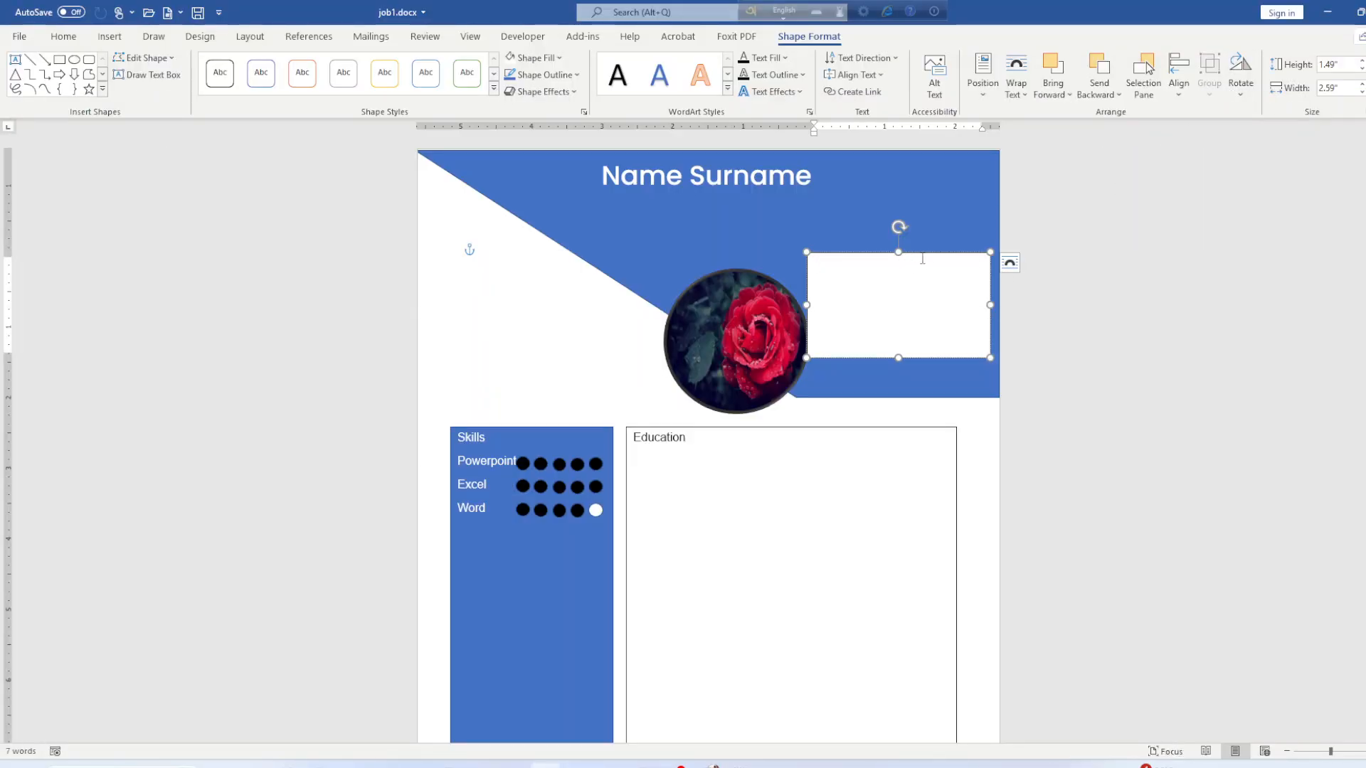
mouse_move(931, 253)
mouse_down()
mouse_move(904, 255)
mouse_move(934, 253)
mouse_up()
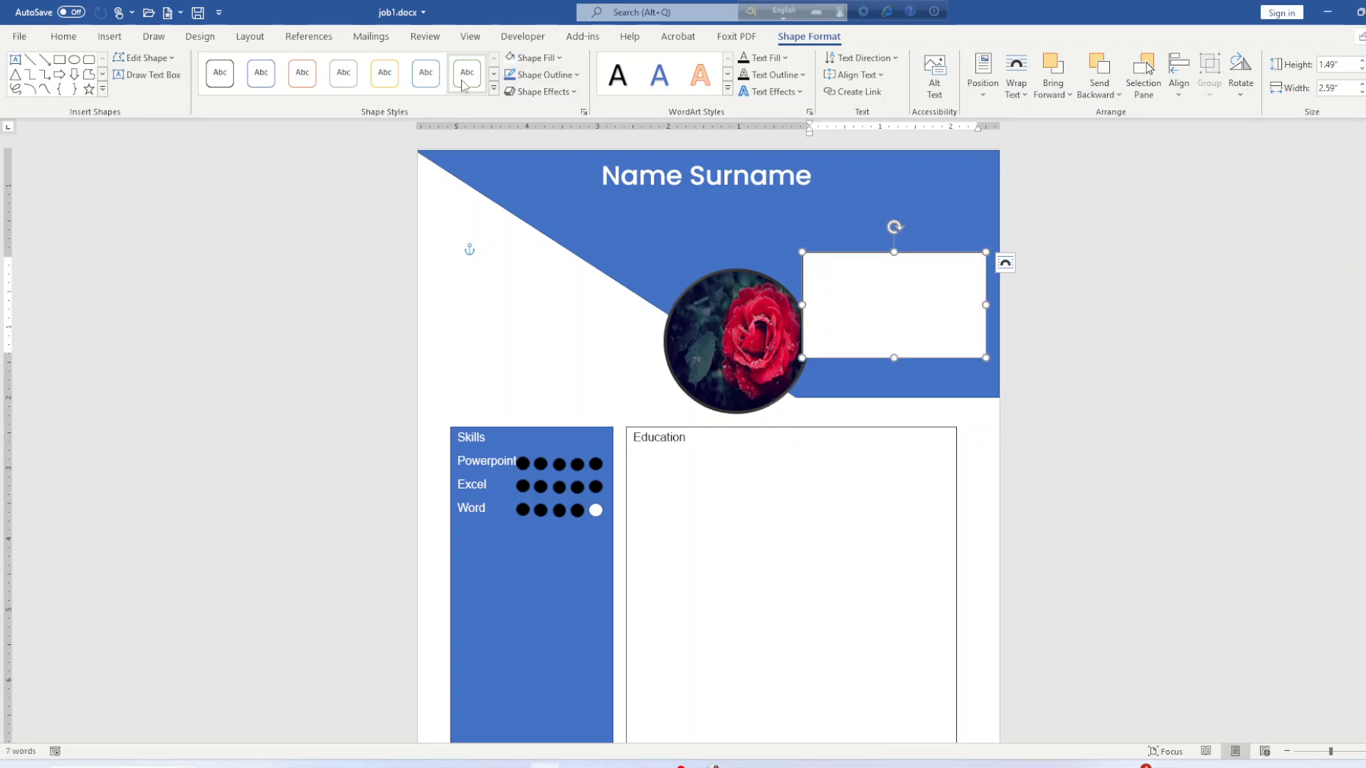
Fill the text box blue and type a 'cell:' line with the phone number, then 'Address:'.
click(533, 57)
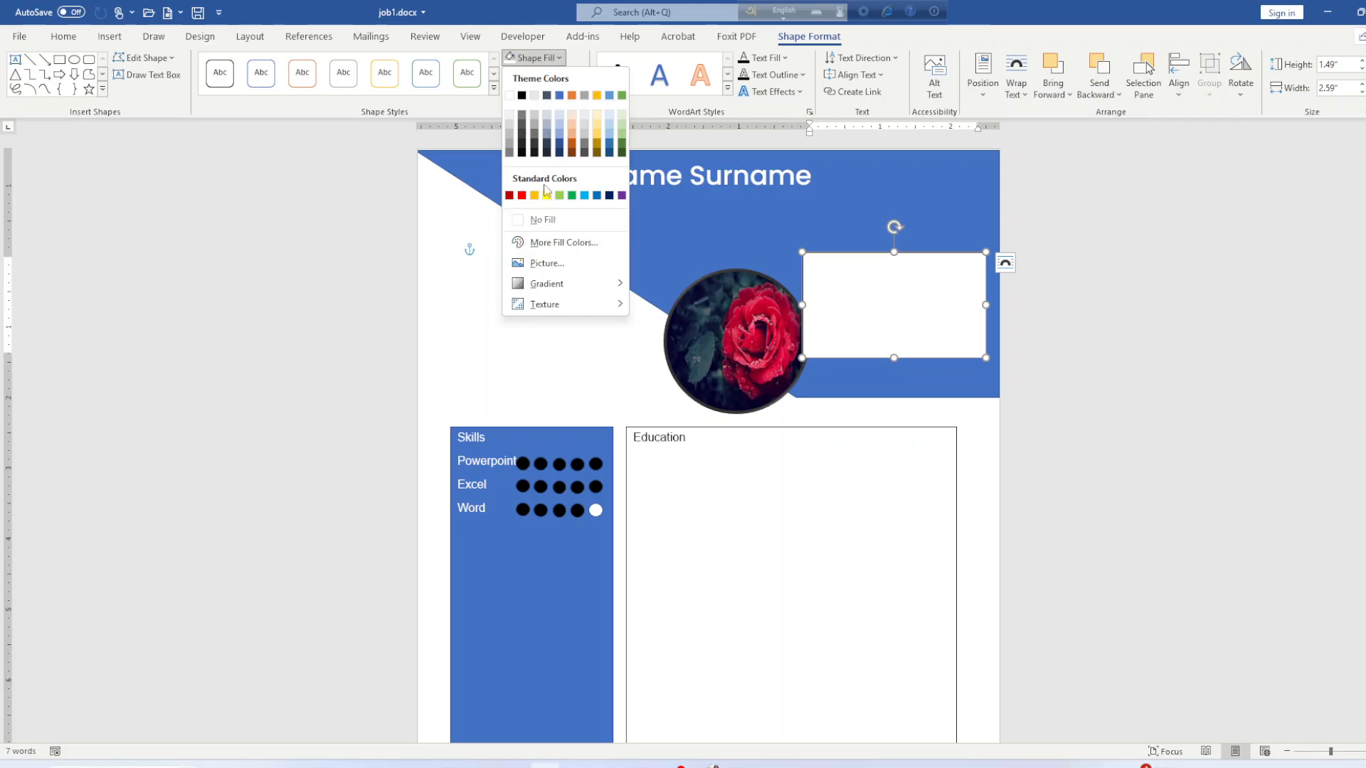
click(559, 96)
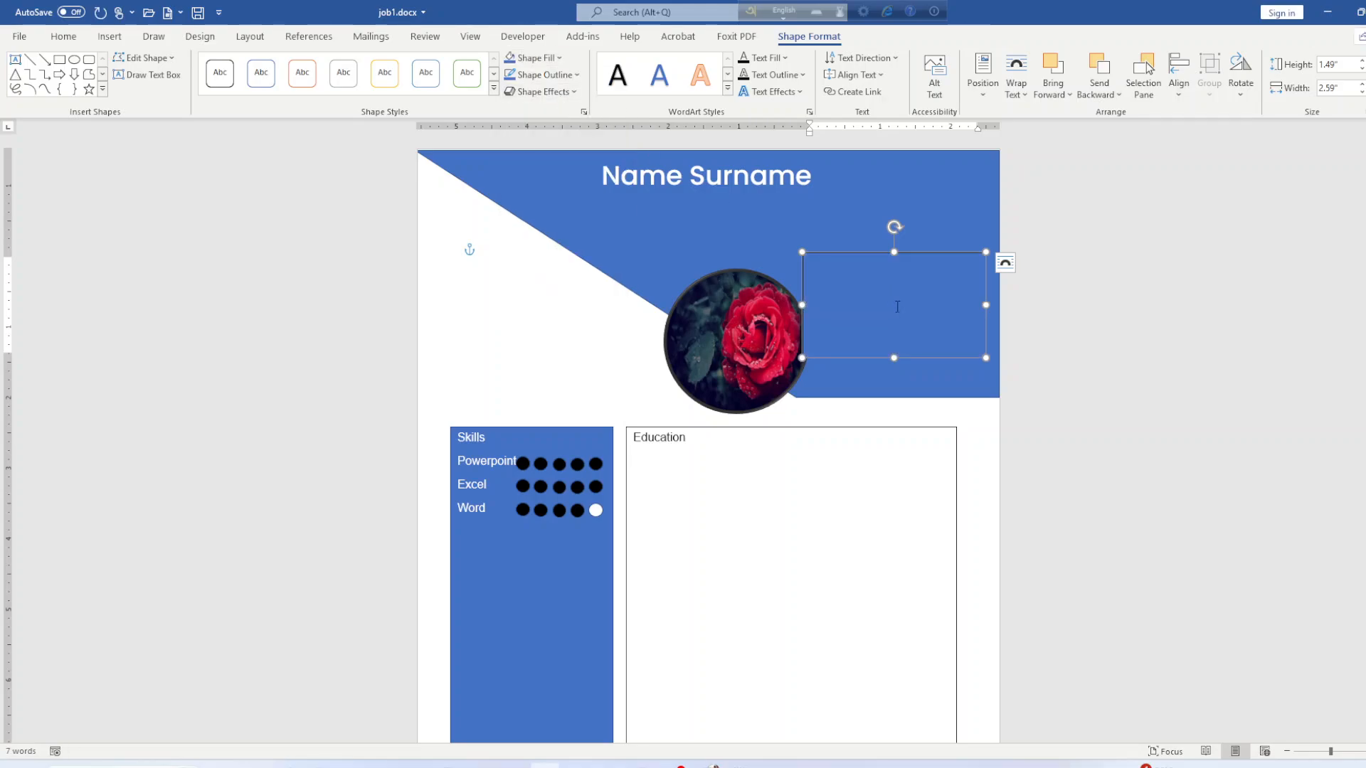
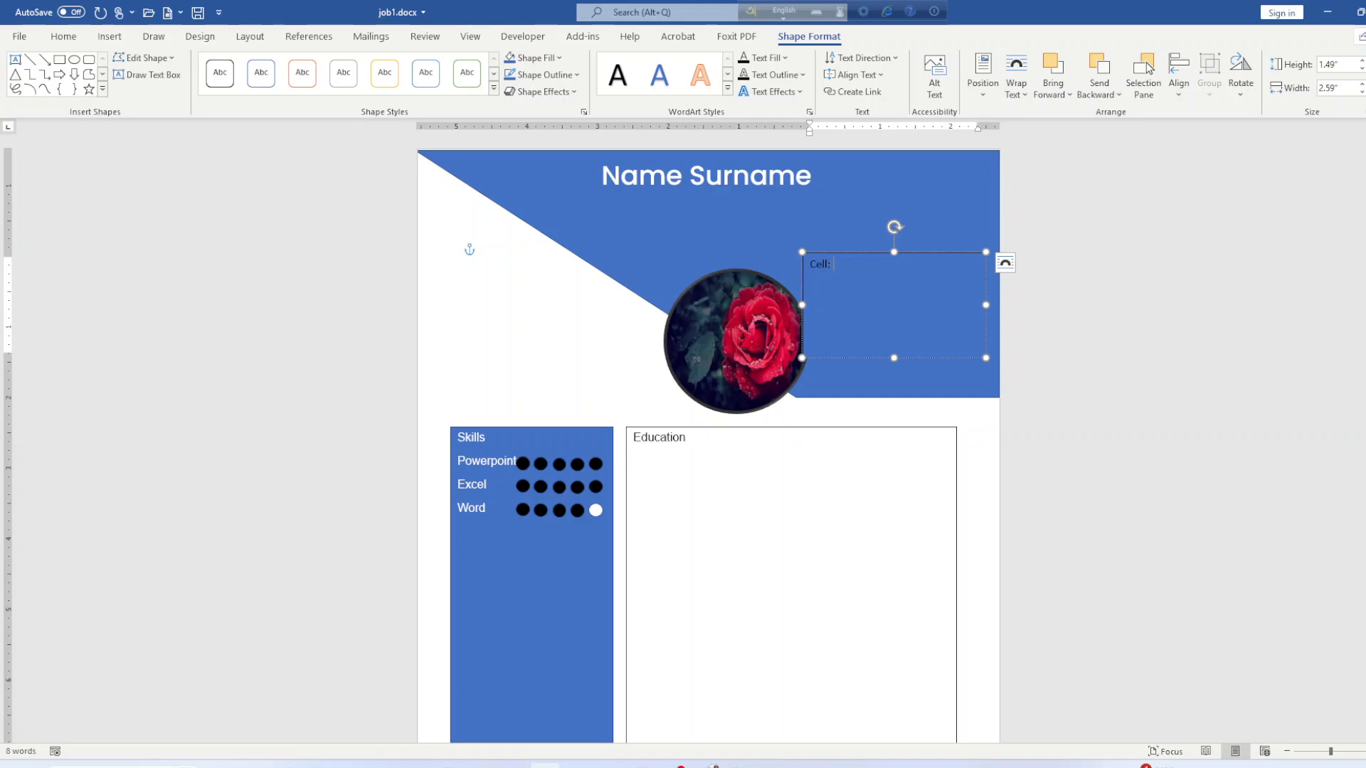
key(Return)
key(BackSpace)
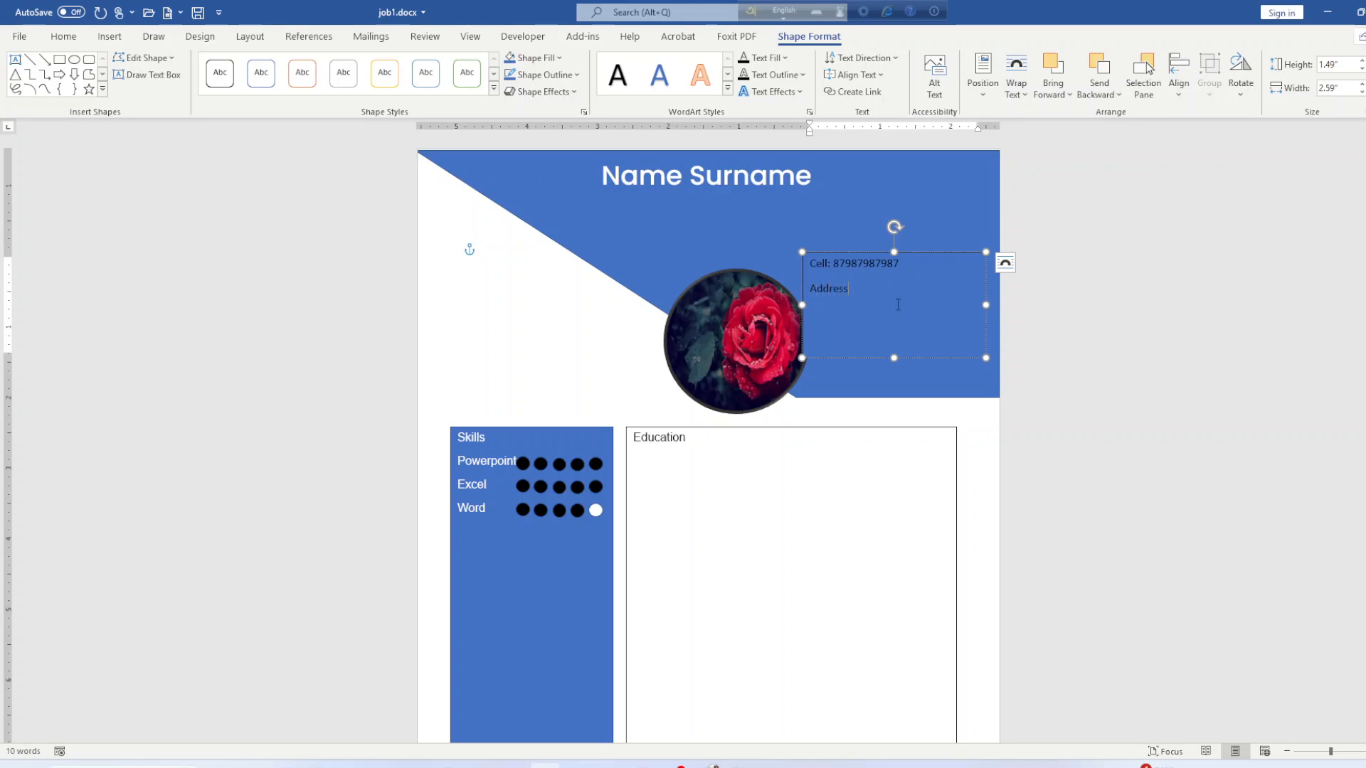
Compare the contact text against the reference résumé PDF.
click(577, 766)
scroll(907, 590, down, 3)
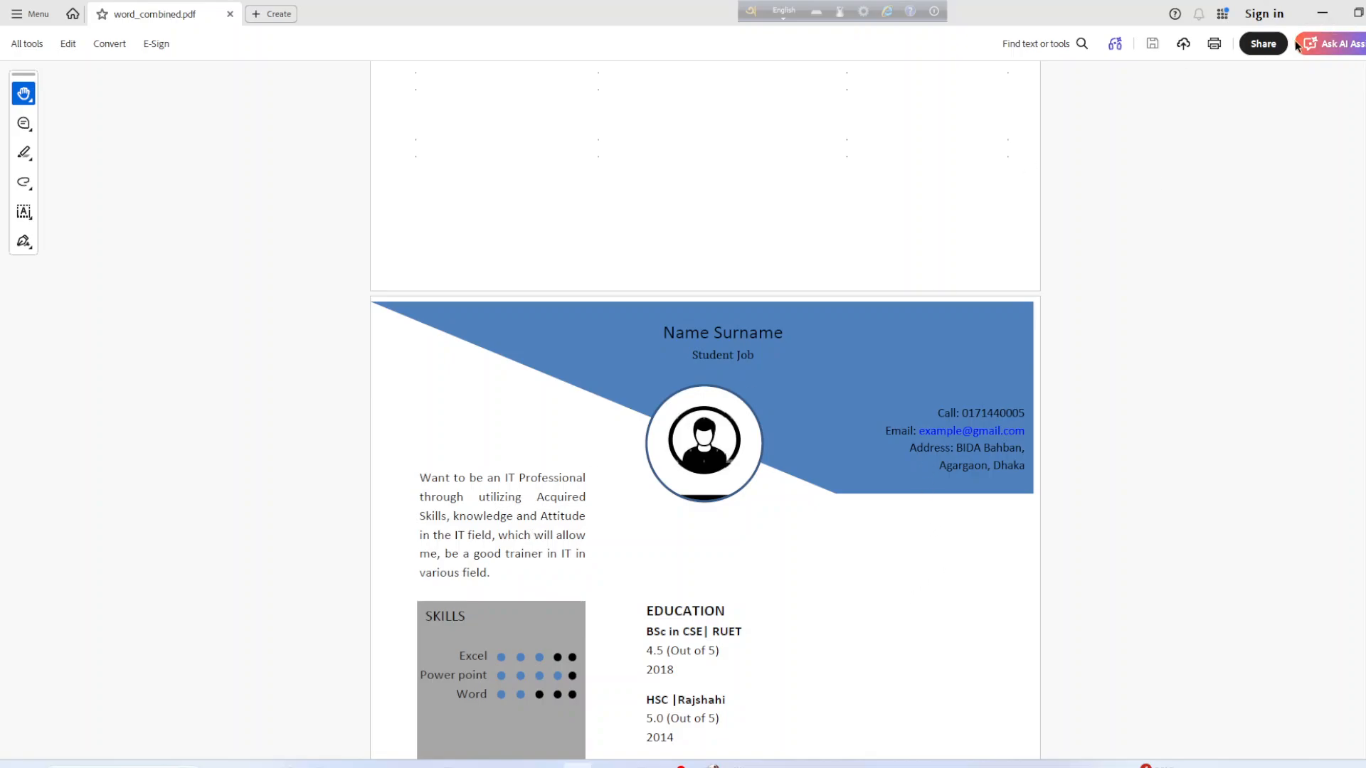
click(1322, 14)
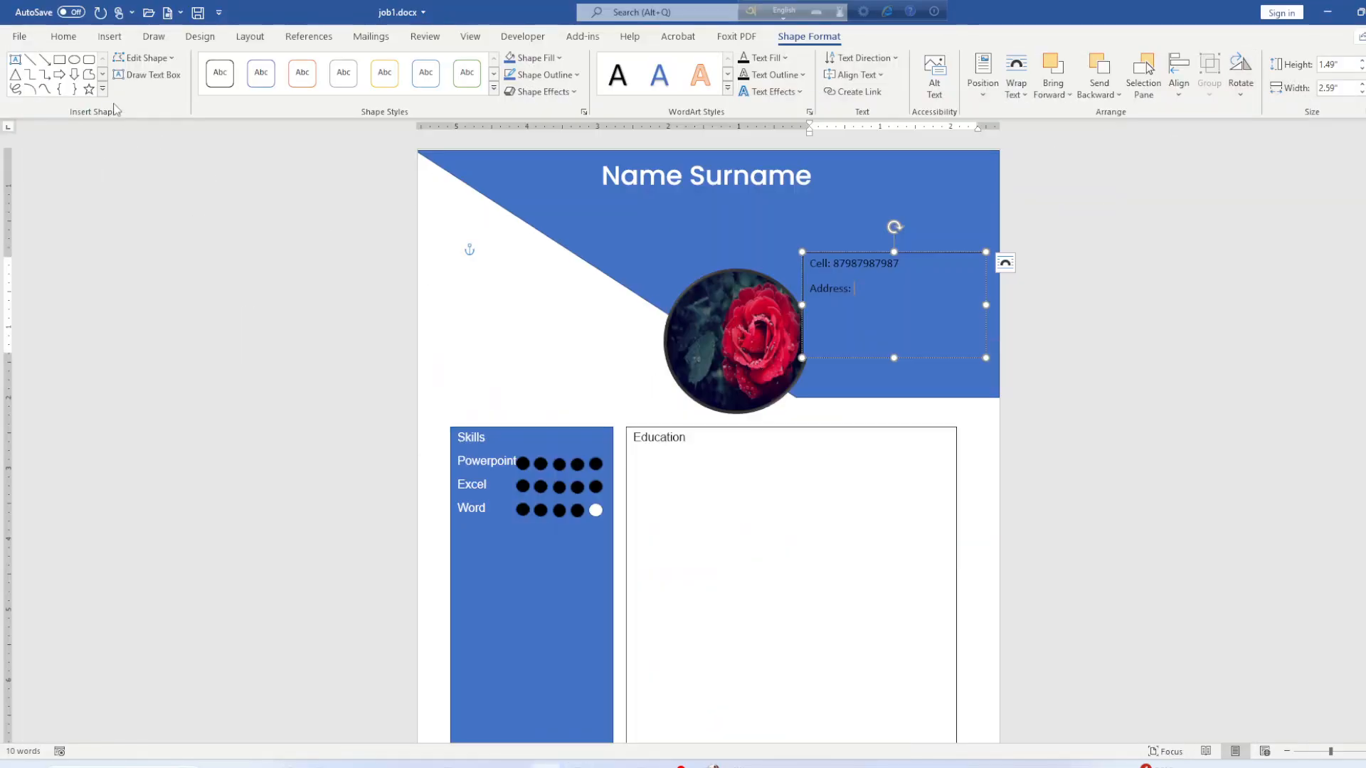
Draw a second text box left of the photo and widen it to 2.23 inches.
click(110, 37)
click(203, 71)
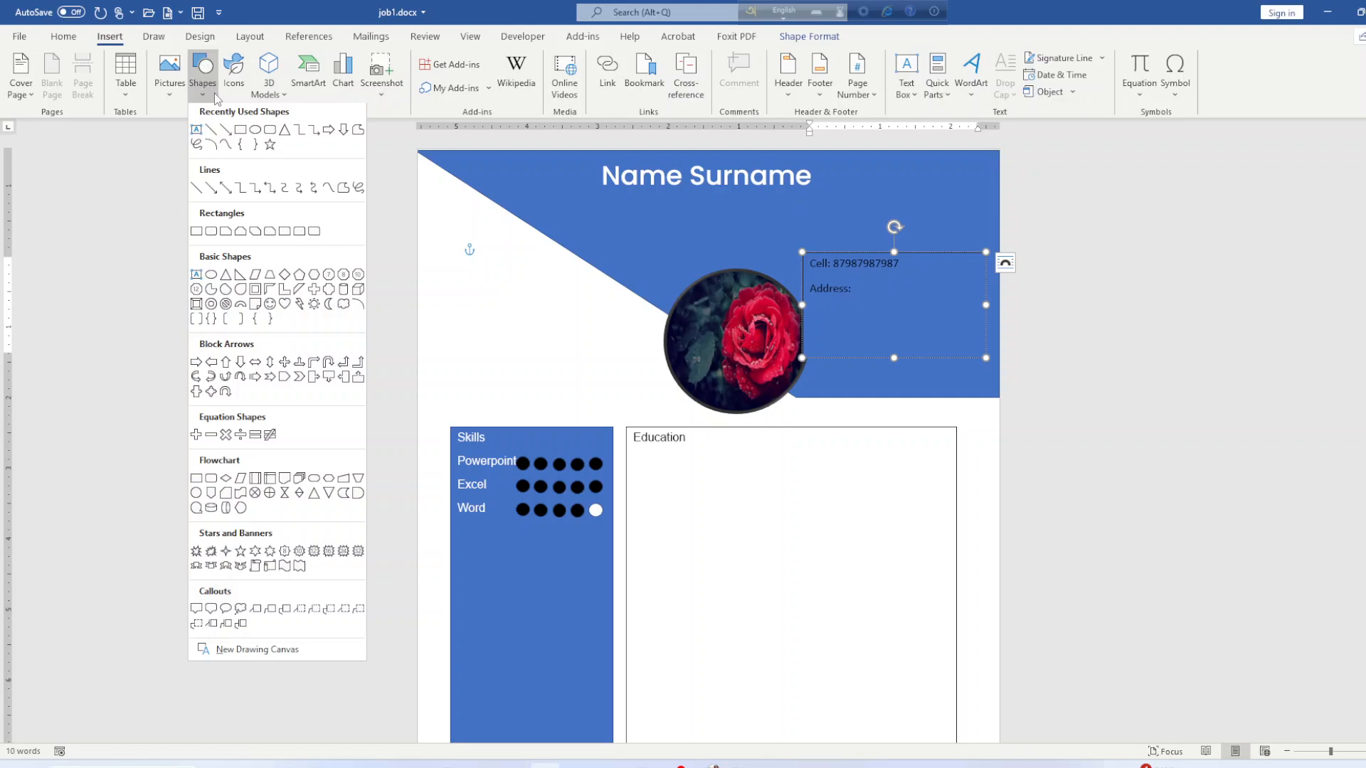
click(197, 133)
drag(468, 277, 613, 420)
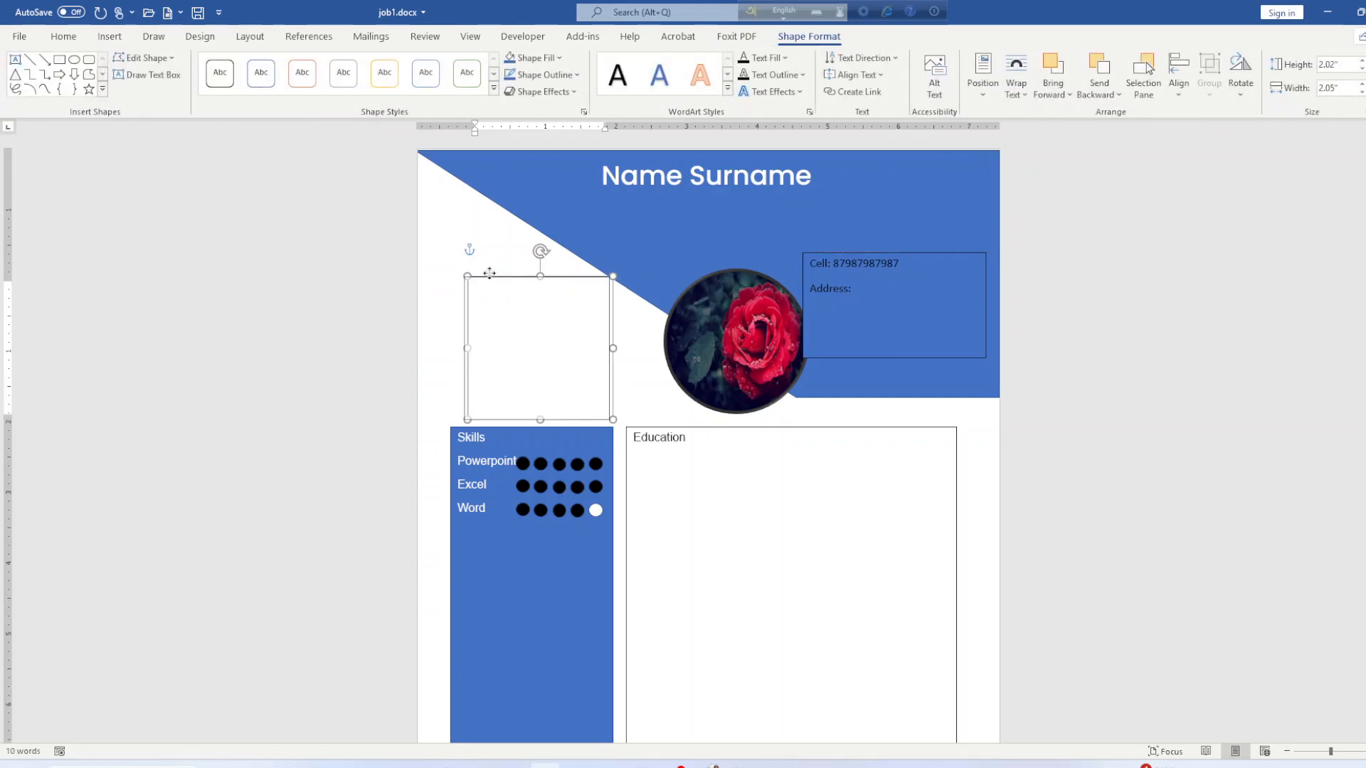
drag(459, 335, 442, 329)
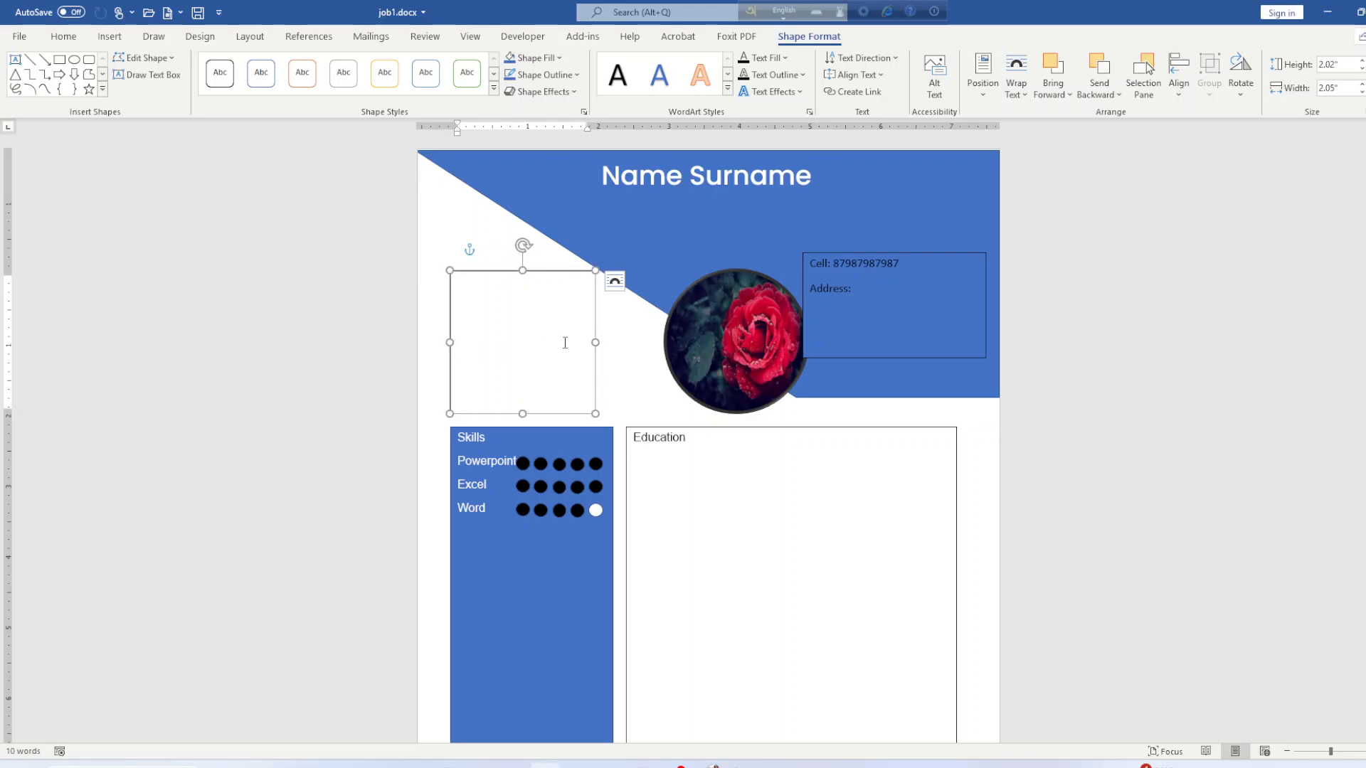
drag(595, 342, 602, 342)
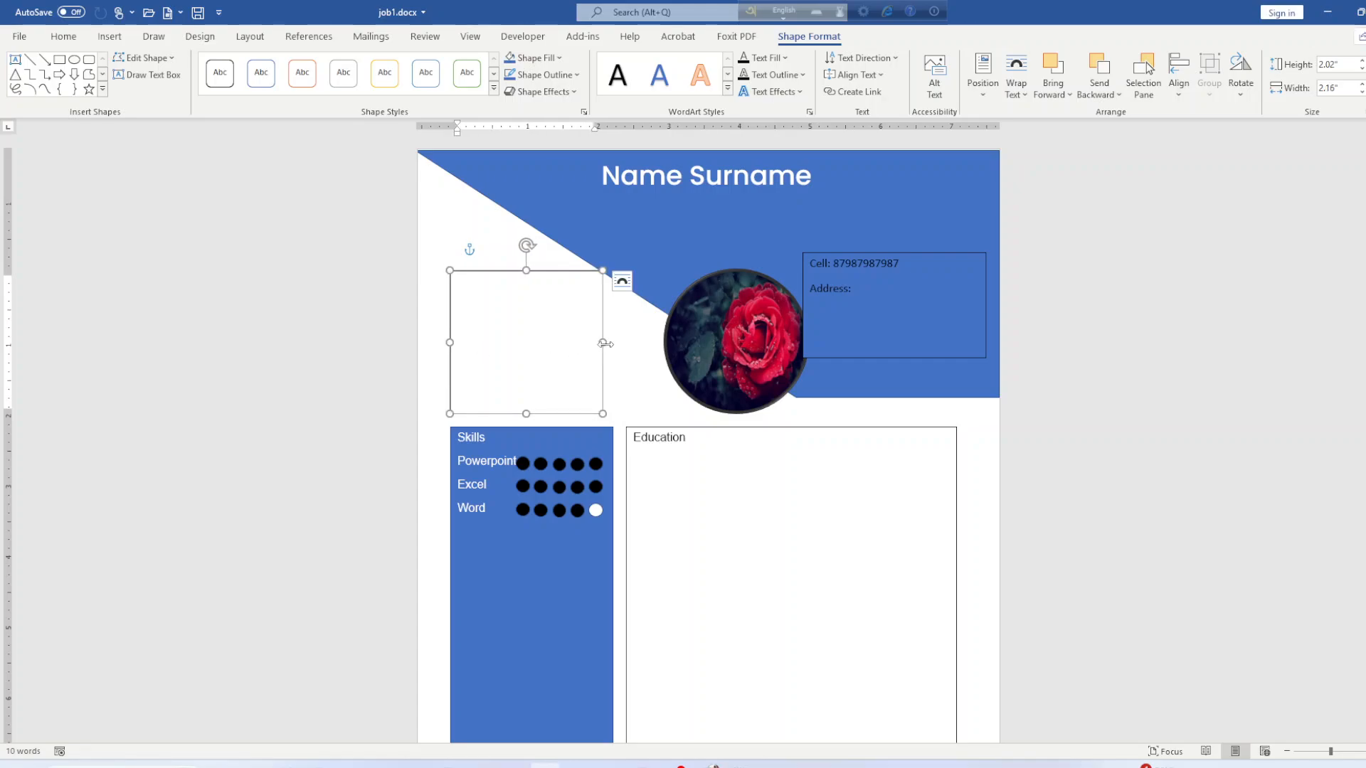
drag(604, 343, 609, 343)
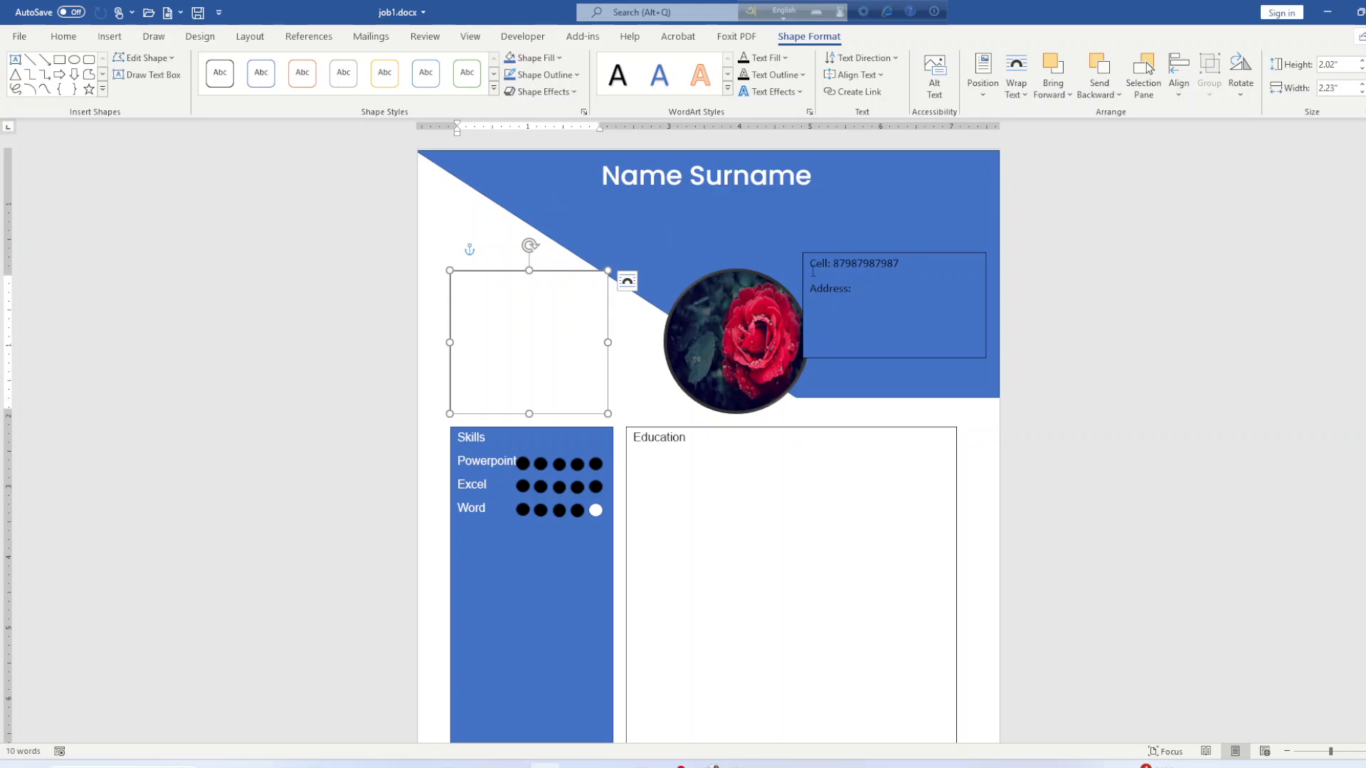
Remove the outline from the contact details text box.
click(813, 271)
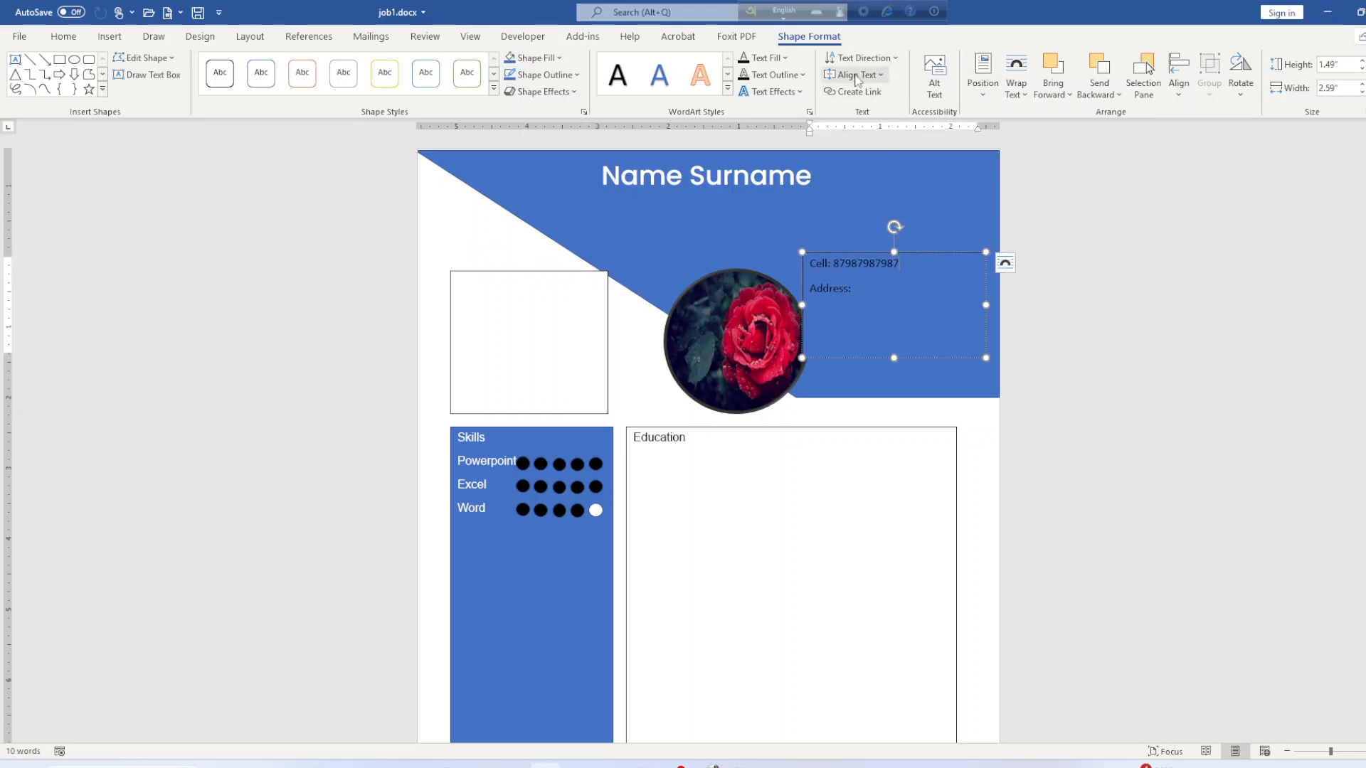
click(798, 76)
click(799, 76)
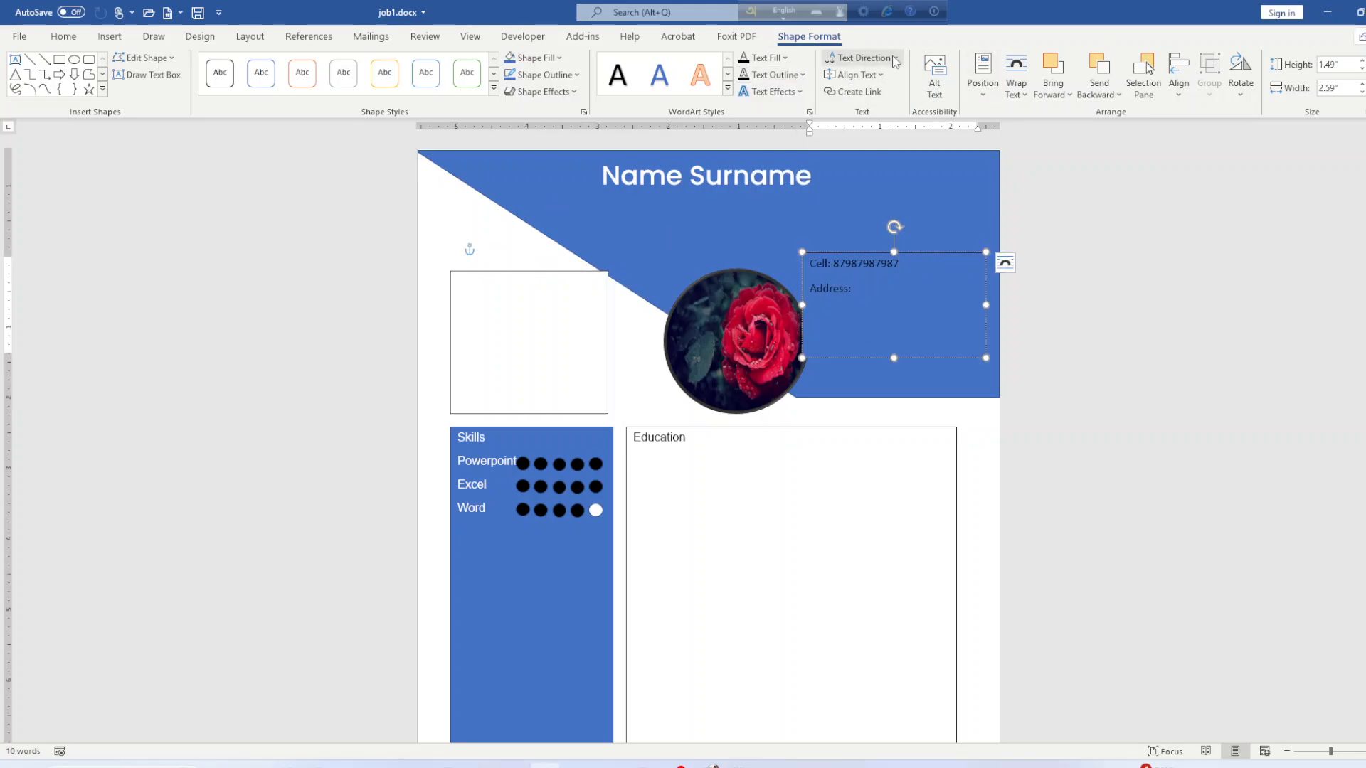
click(544, 74)
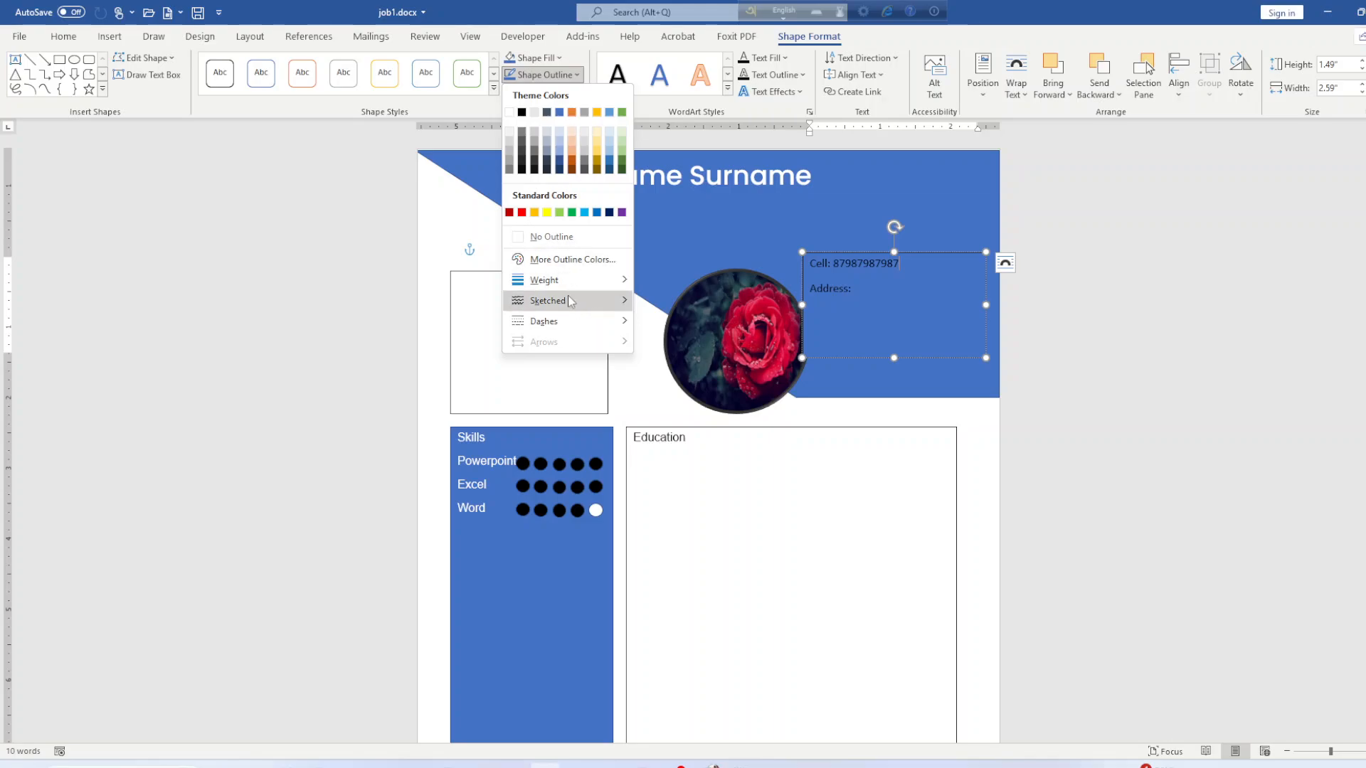
click(553, 239)
click(1125, 405)
Type 'Want to be' in the left text box and remove its outline.
click(587, 356)
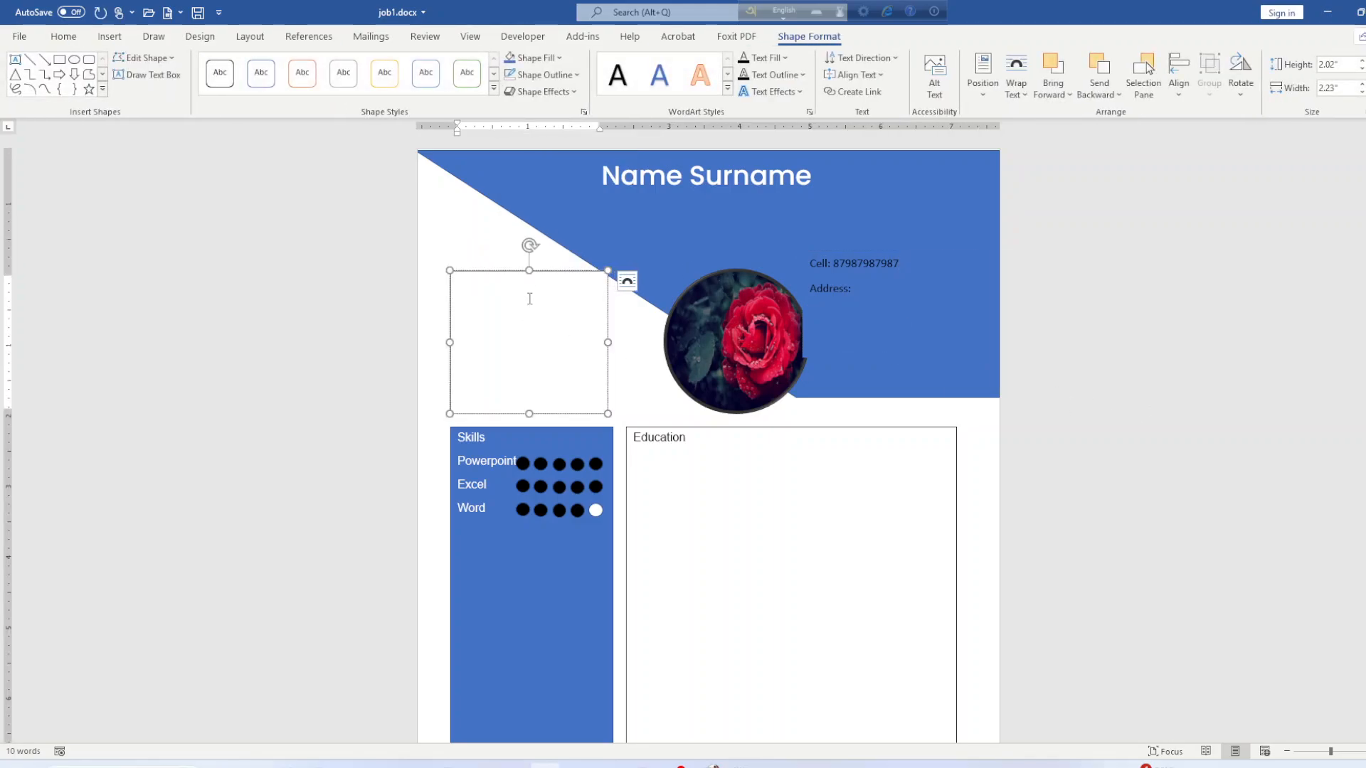
text(Want to be)
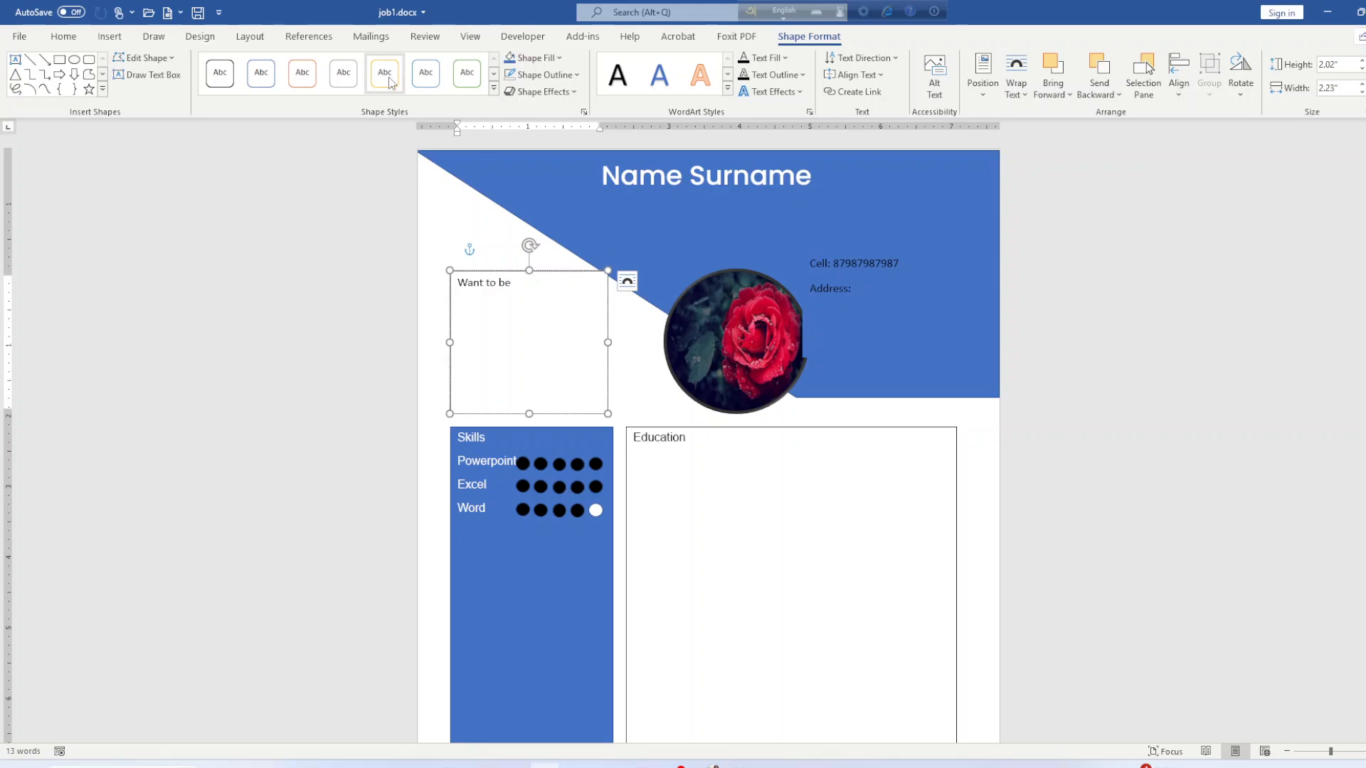
click(551, 78)
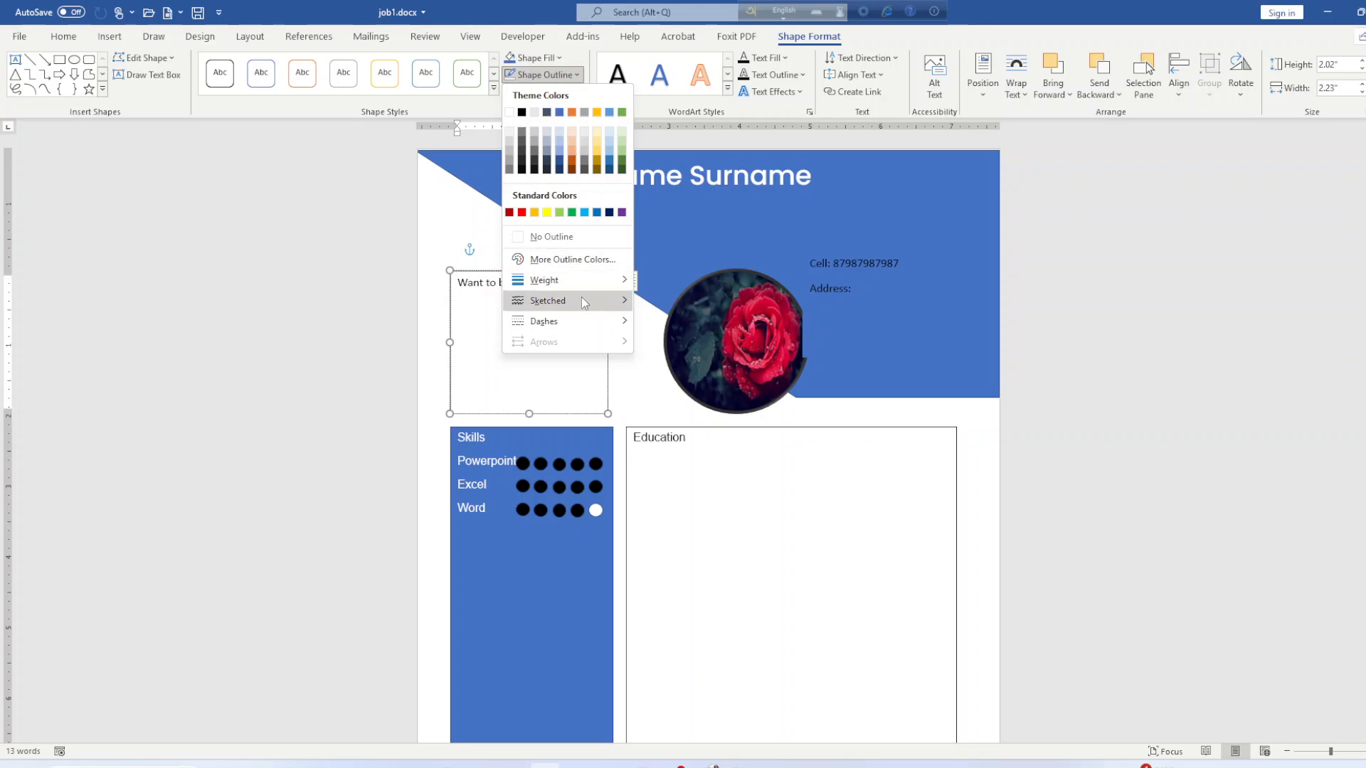
click(574, 238)
click(917, 408)
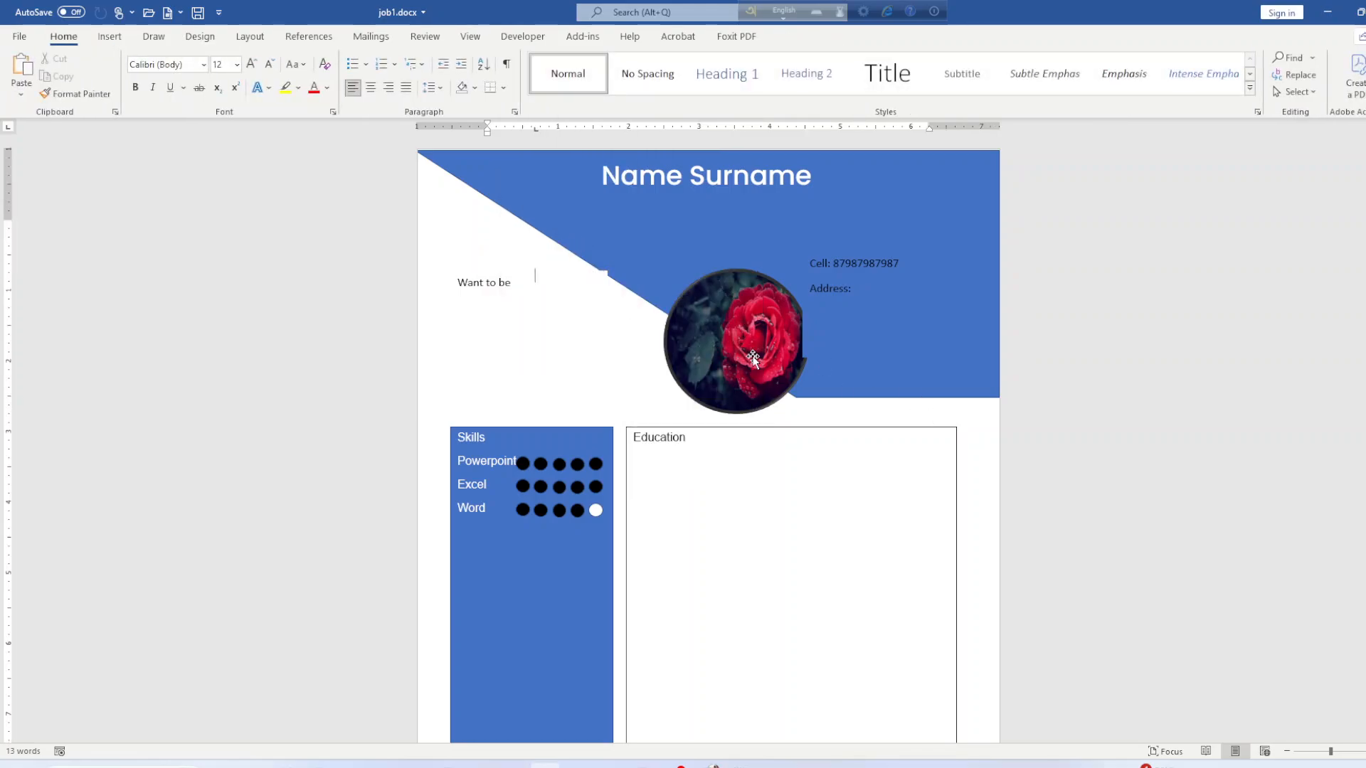
Nudge the rose photo slightly left and save job1.docx.
click(729, 329)
drag(729, 329, 716, 325)
click(869, 444)
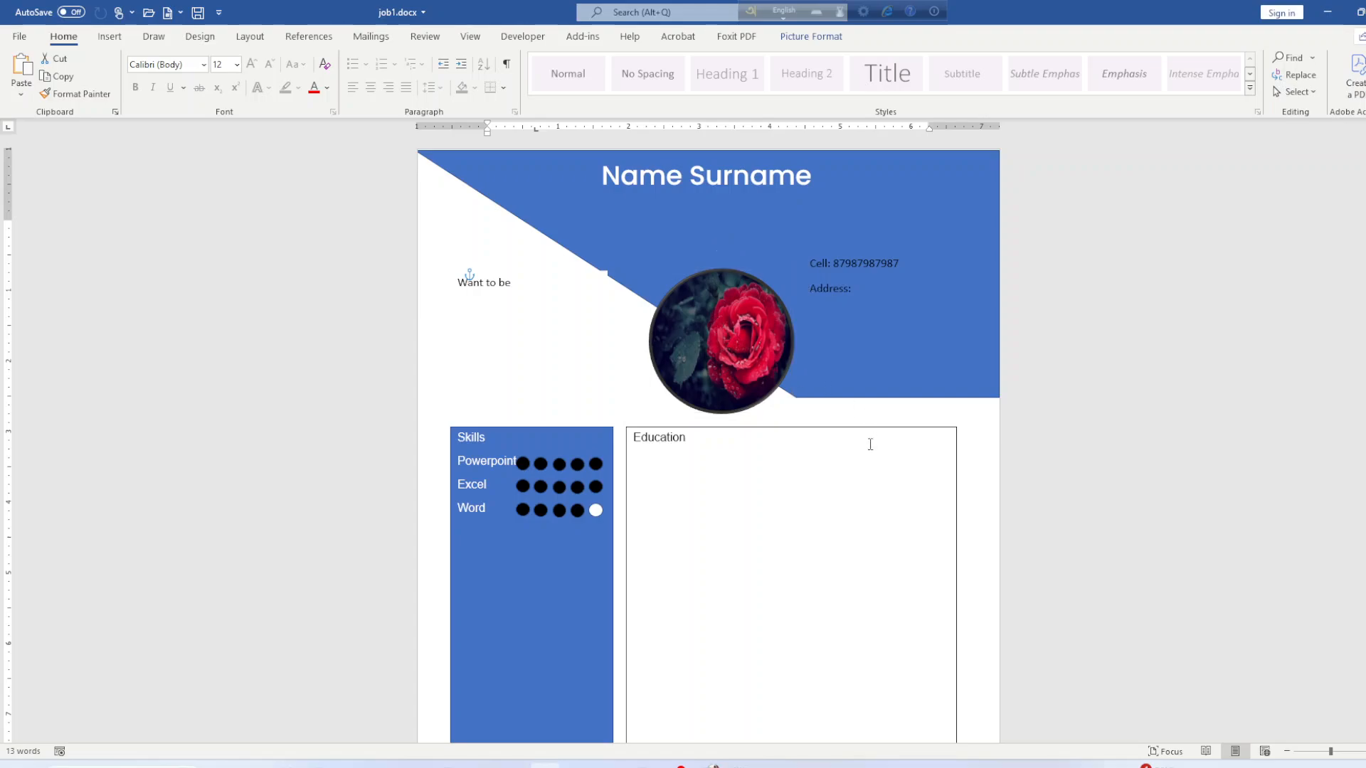
key(ctrl+s)
Place the cursor on the blank second page and bring up the job specification PDF.
scroll(726, 494, down, 8)
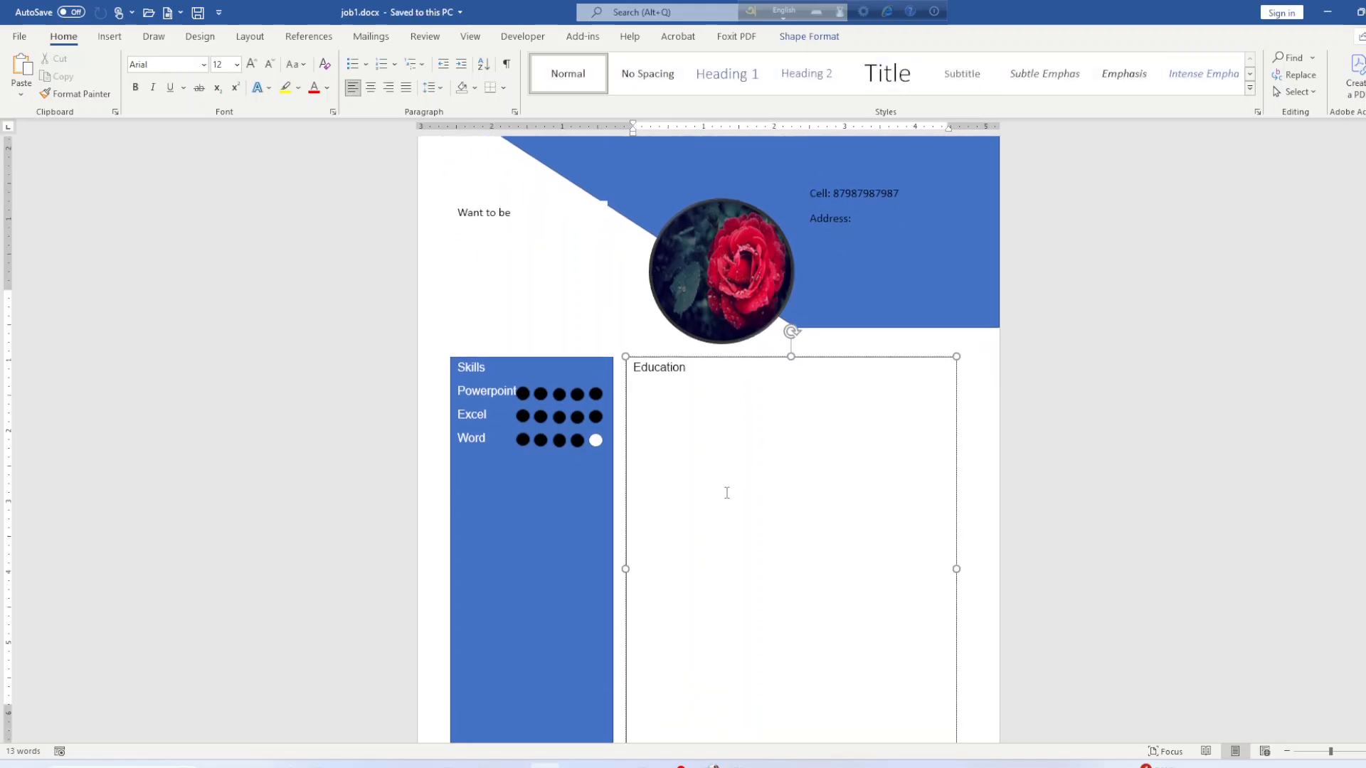
click(660, 527)
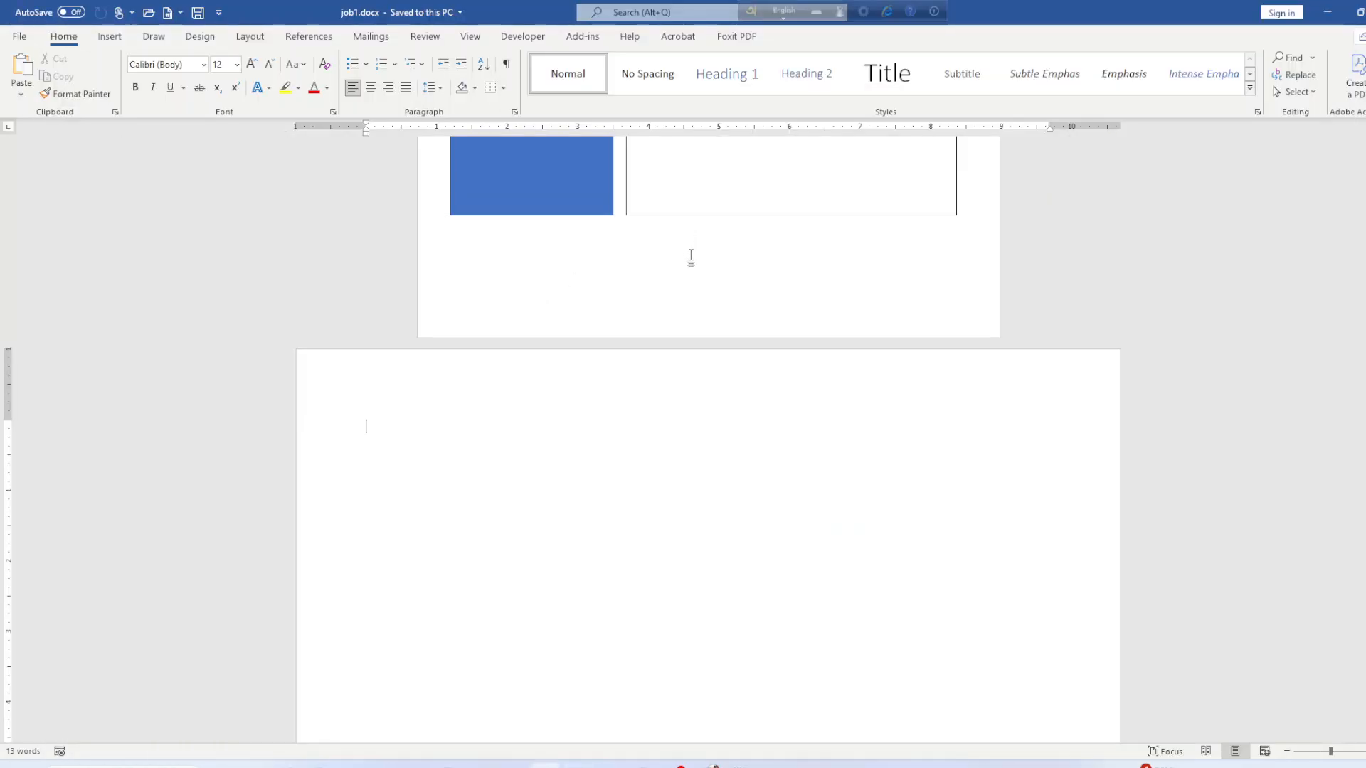
scroll(680, 498, down, 3)
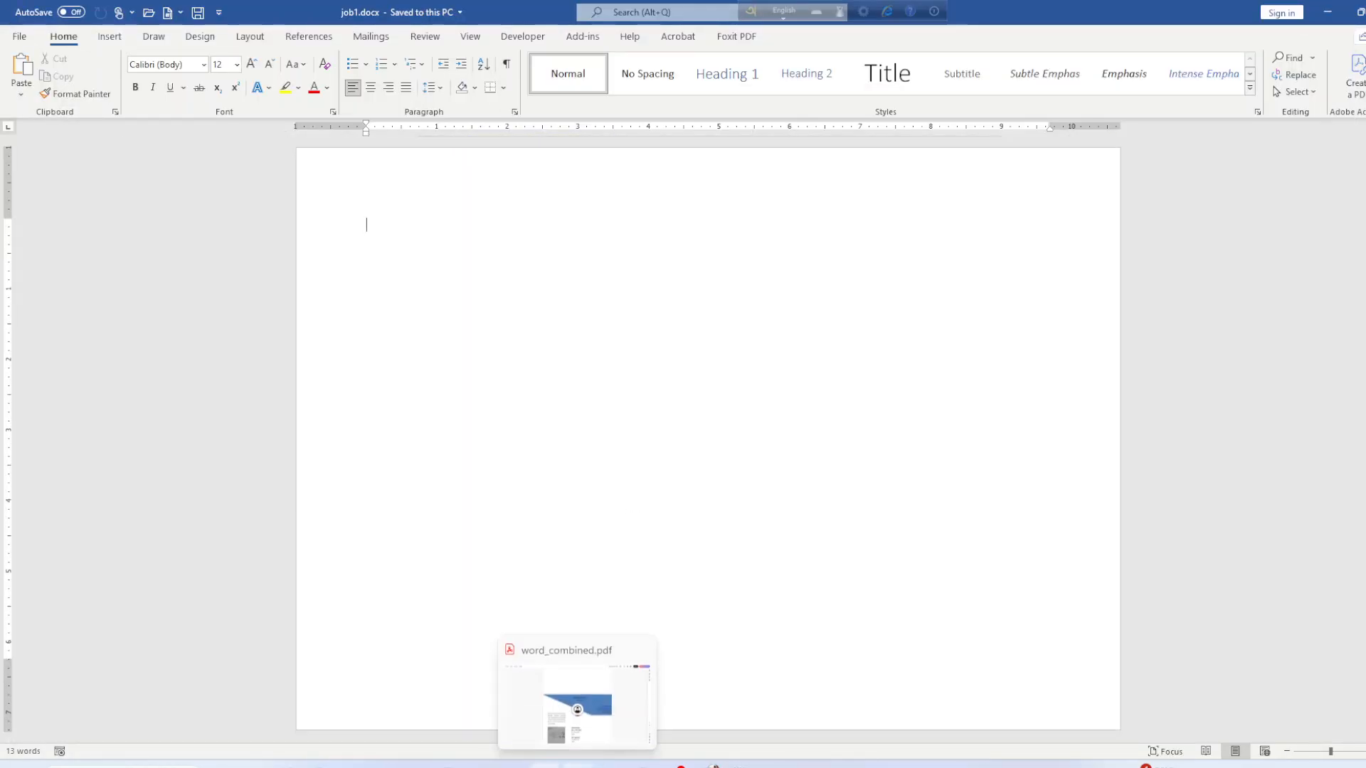
click(595, 760)
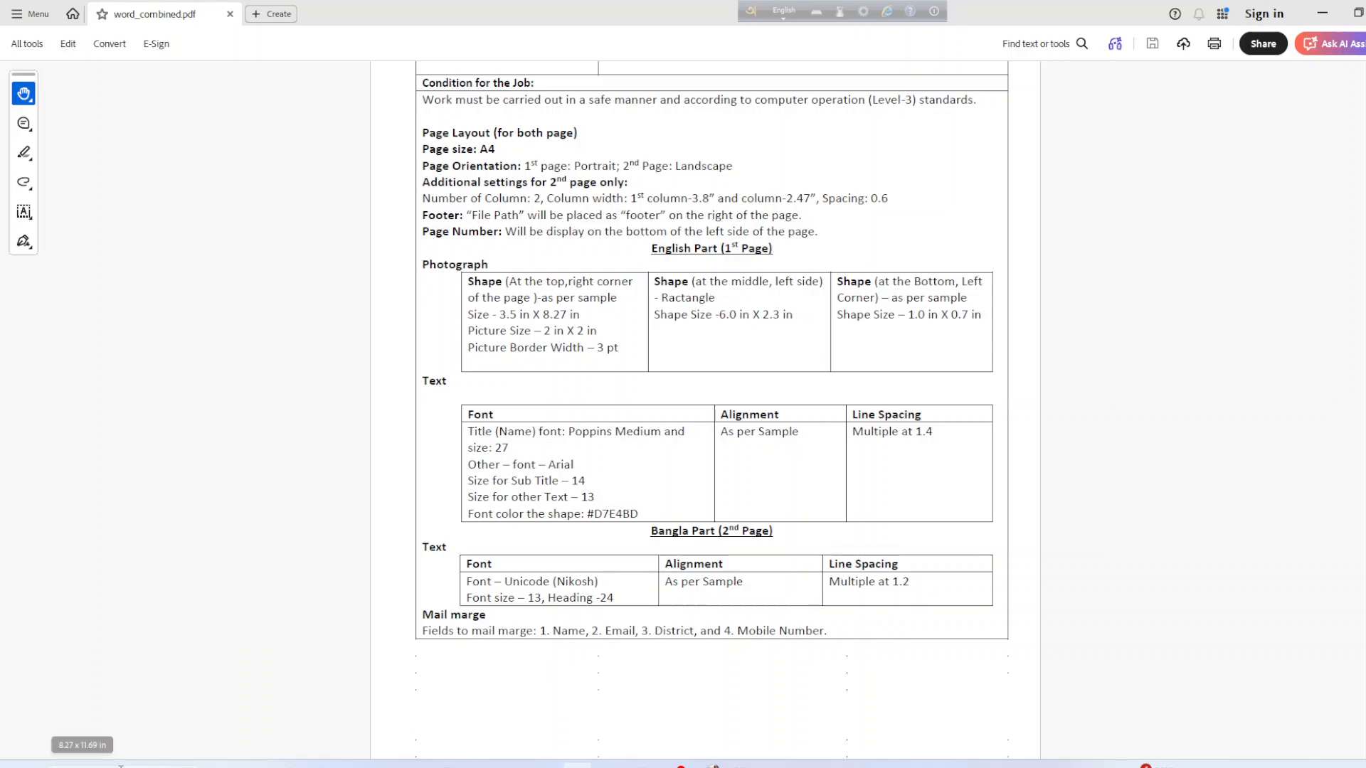
In Calculator, add the column widths 3.8 + 2.47 to get 6.27, then start a subtraction.
click(82, 767)
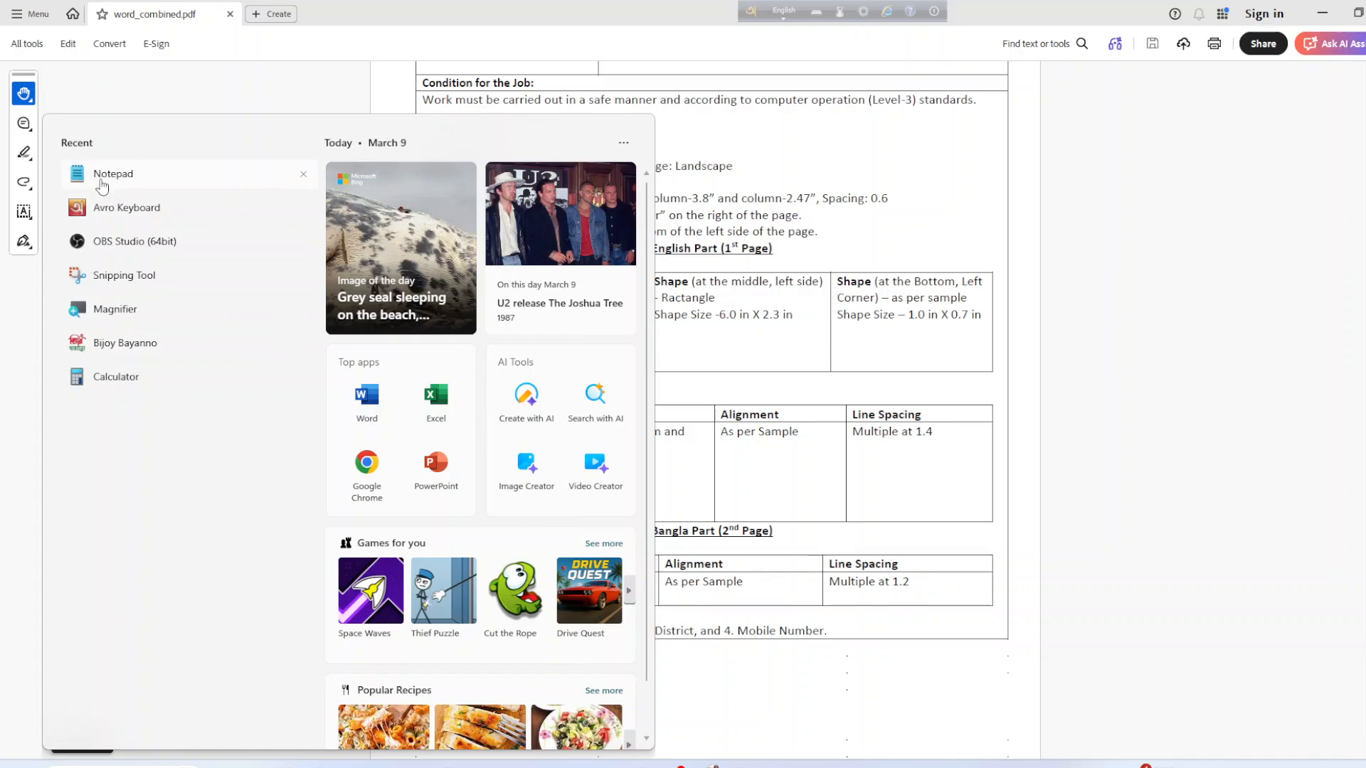
click(117, 384)
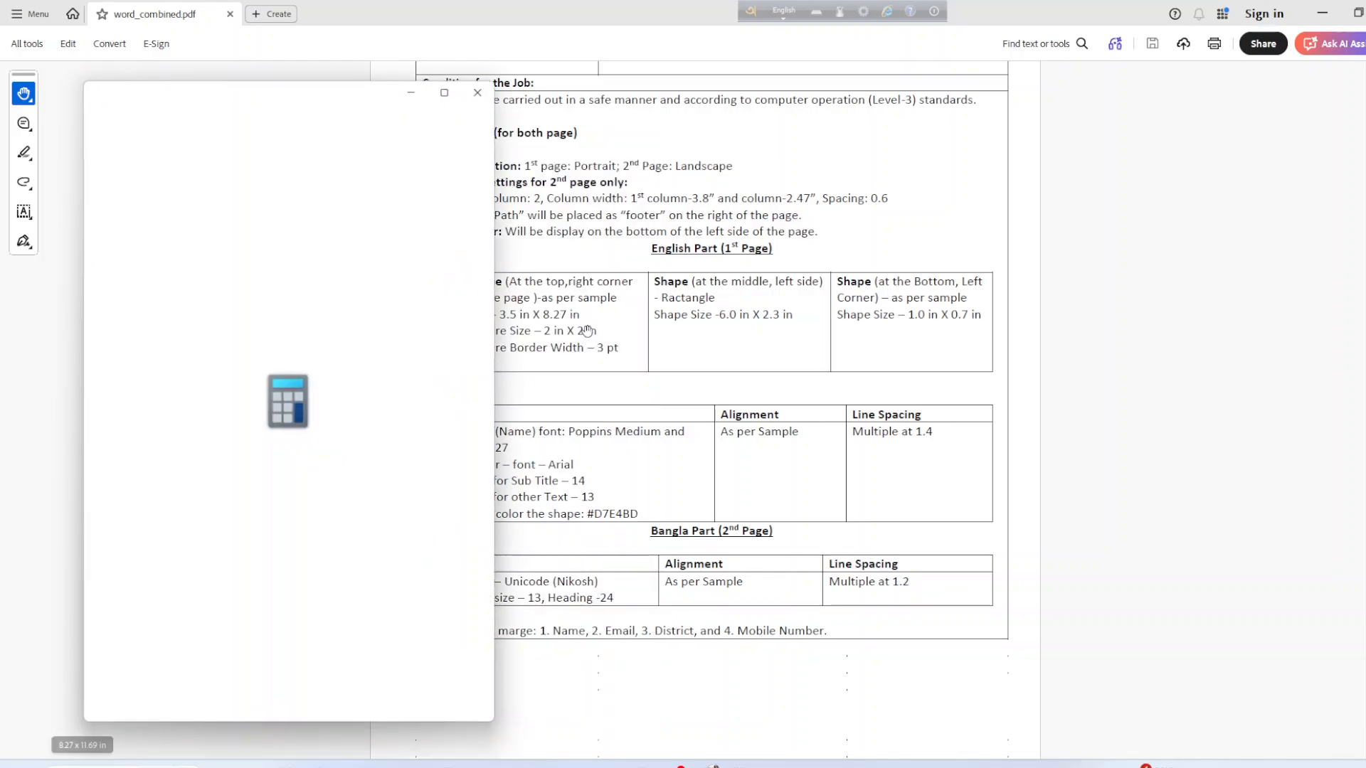
click(230, 633)
click(213, 660)
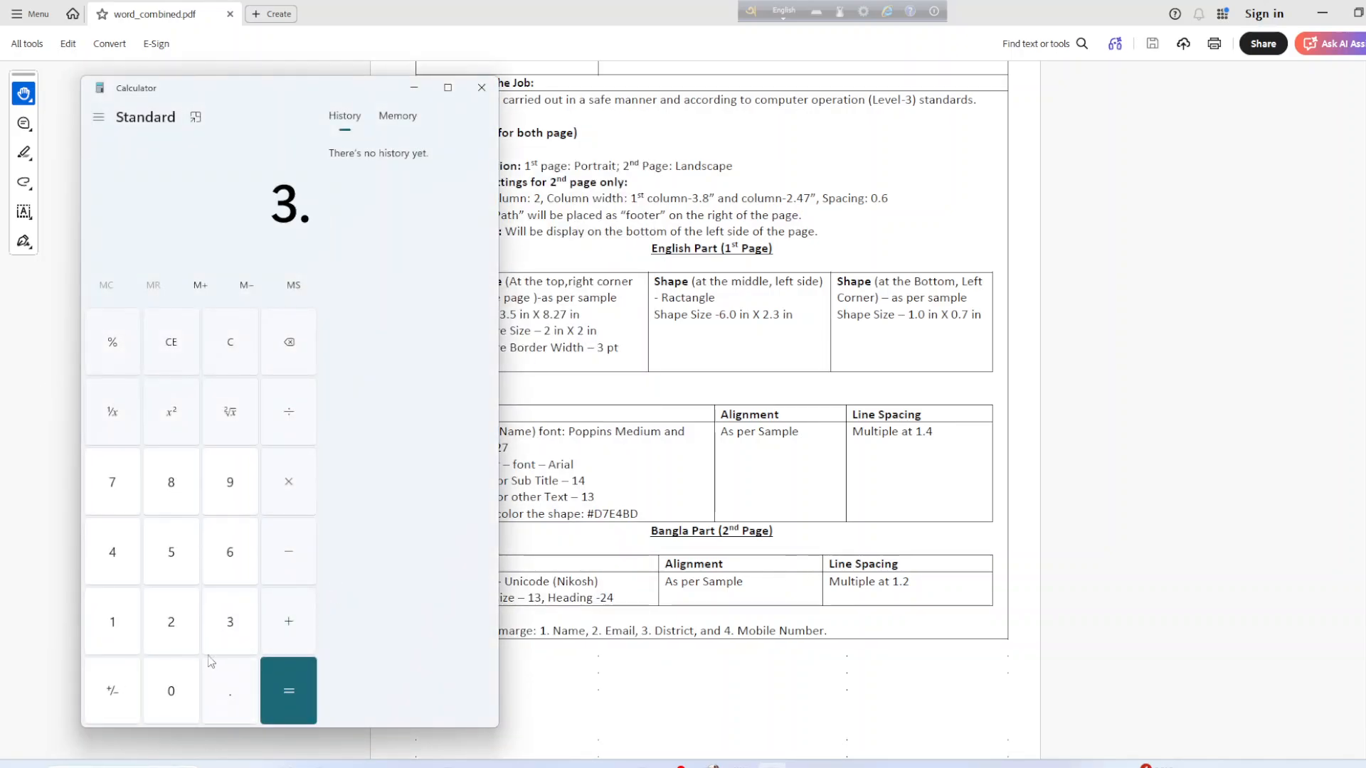
click(158, 490)
click(288, 623)
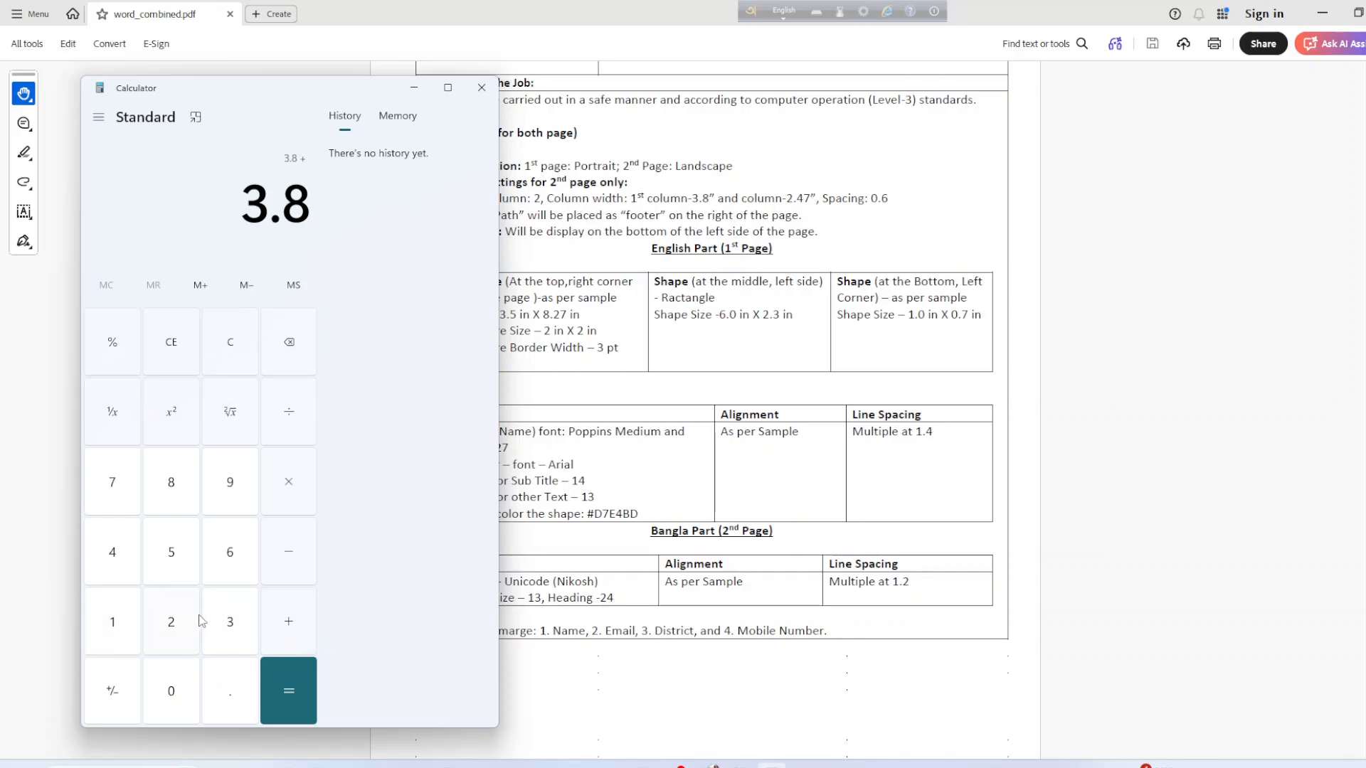
click(185, 623)
click(228, 687)
click(116, 551)
click(110, 501)
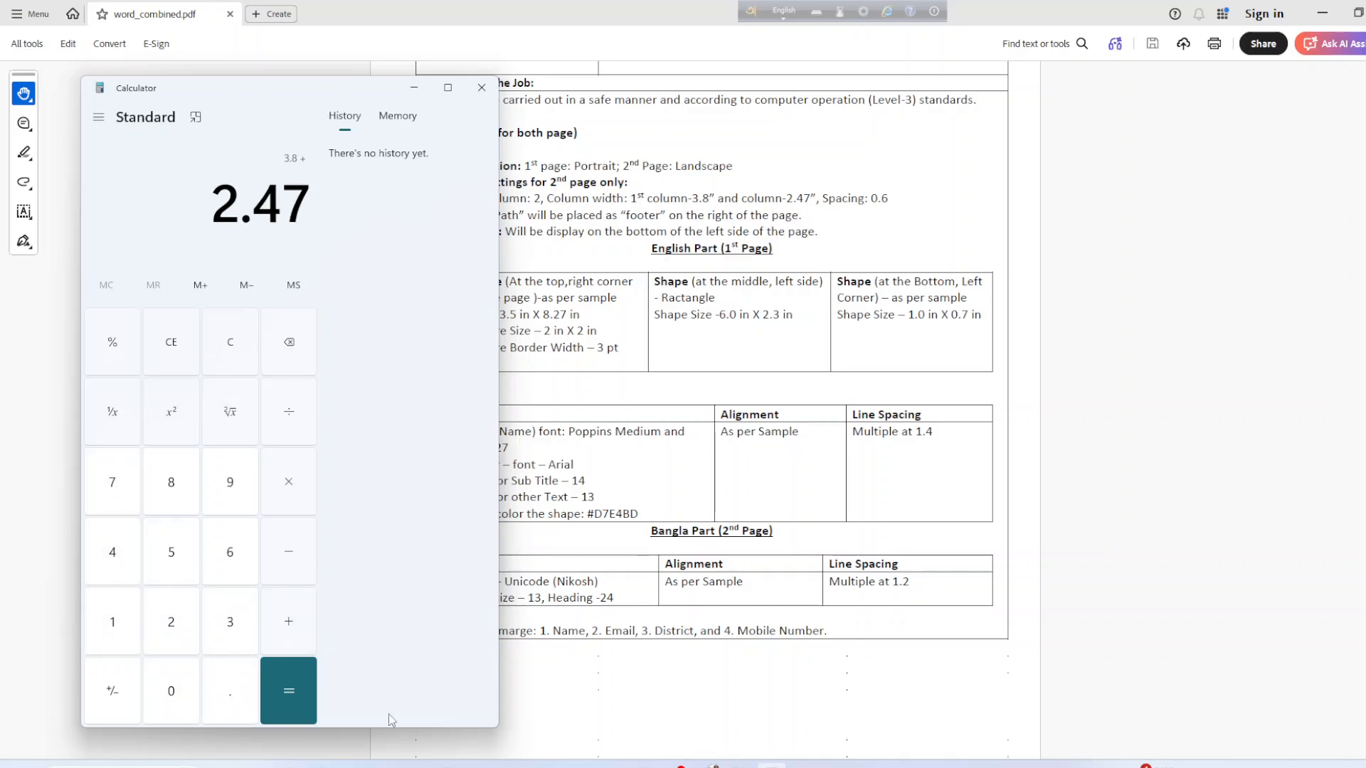
click(305, 699)
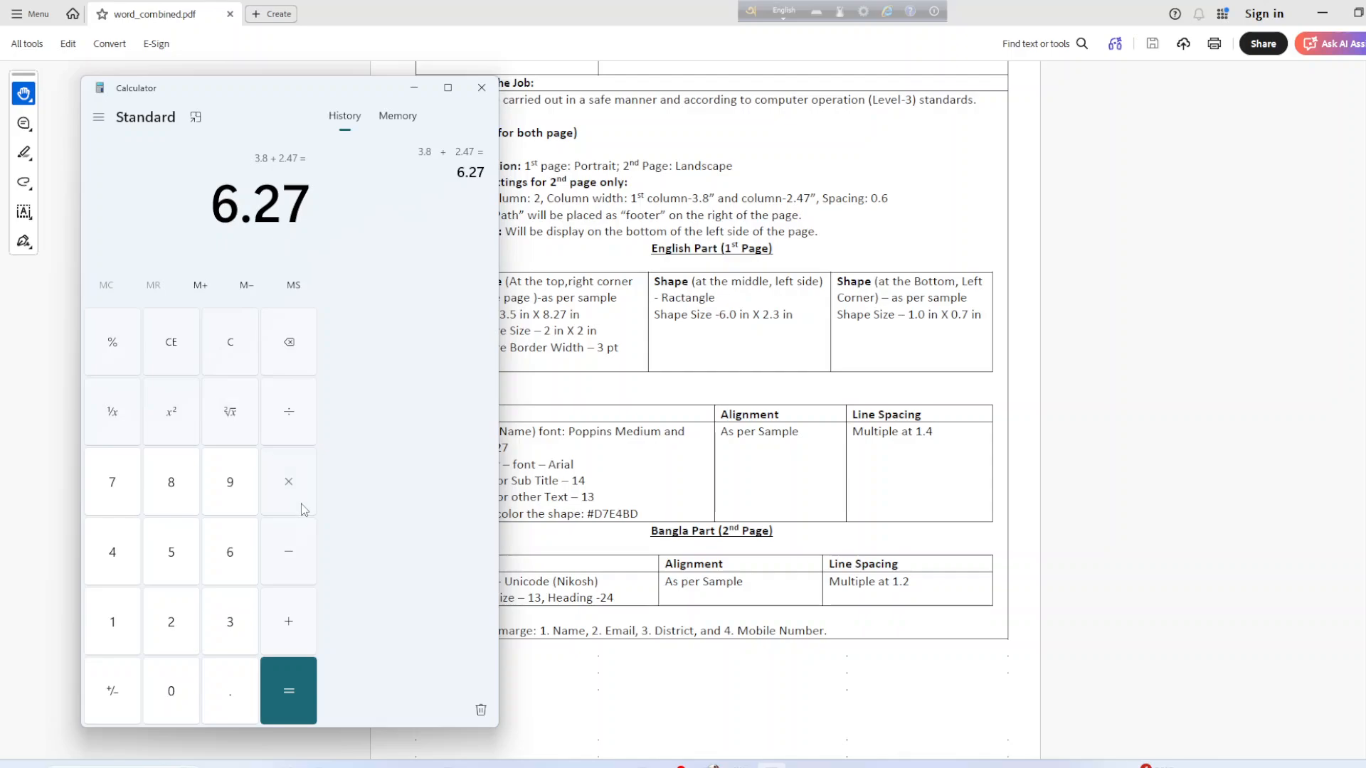
click(295, 552)
Return to Word and open More Columns for the blank page, which shows one 9.69" column.
click(545, 766)
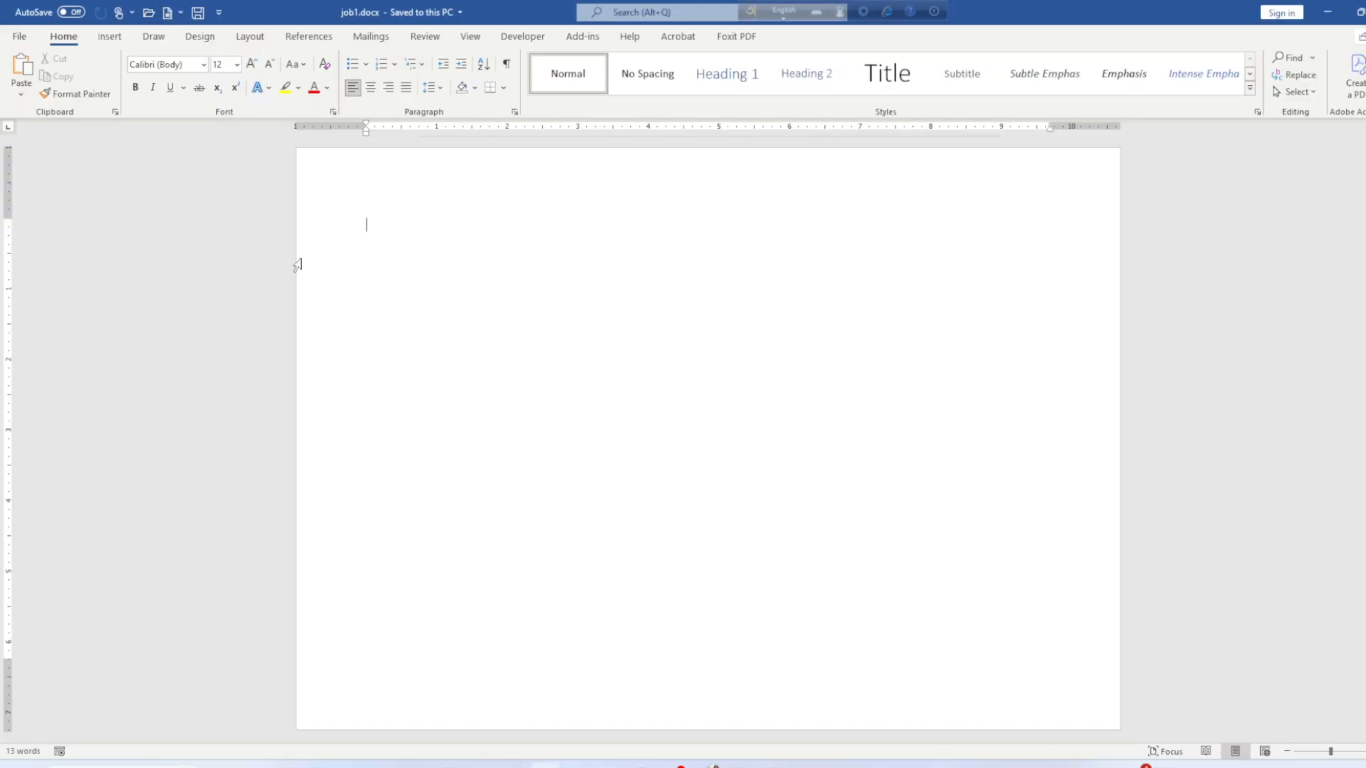
scroll(483, 473, up, 5)
scroll(482, 464, down, 2)
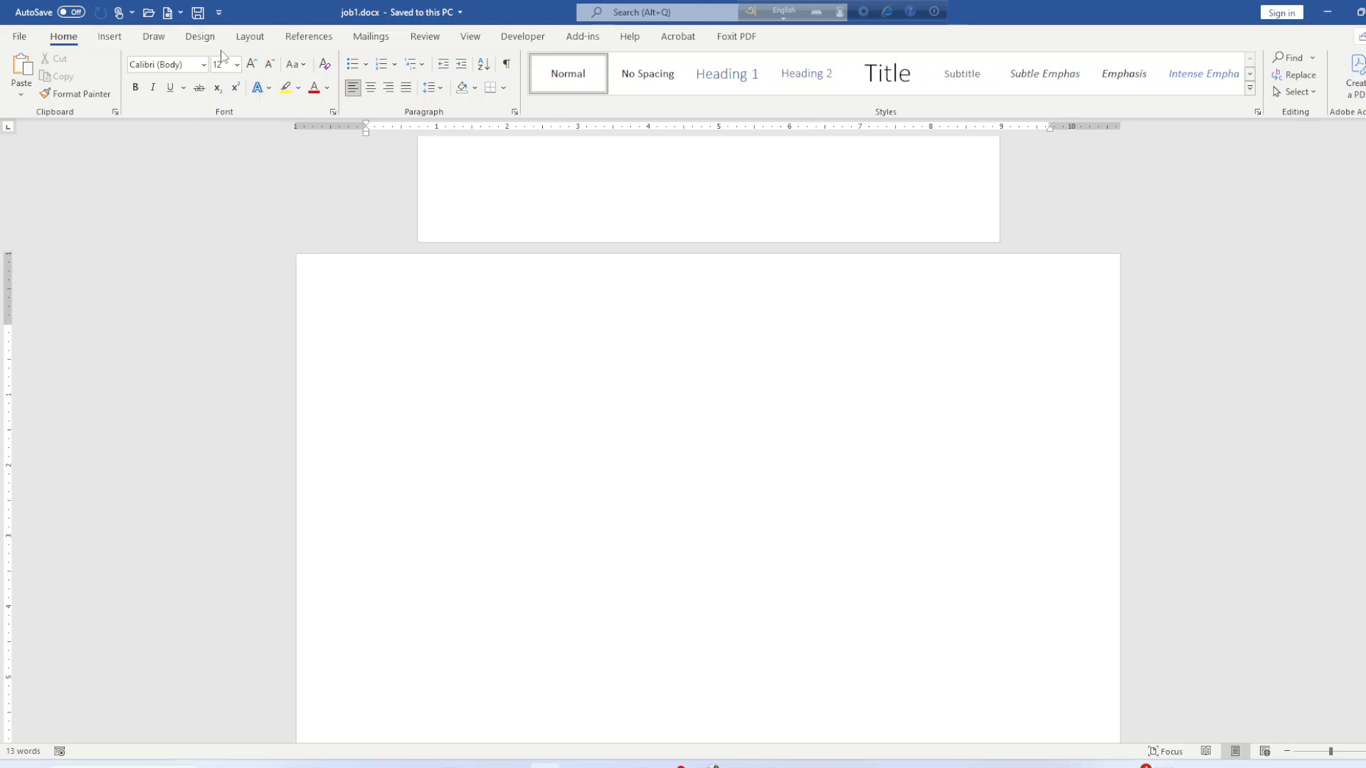
click(250, 36)
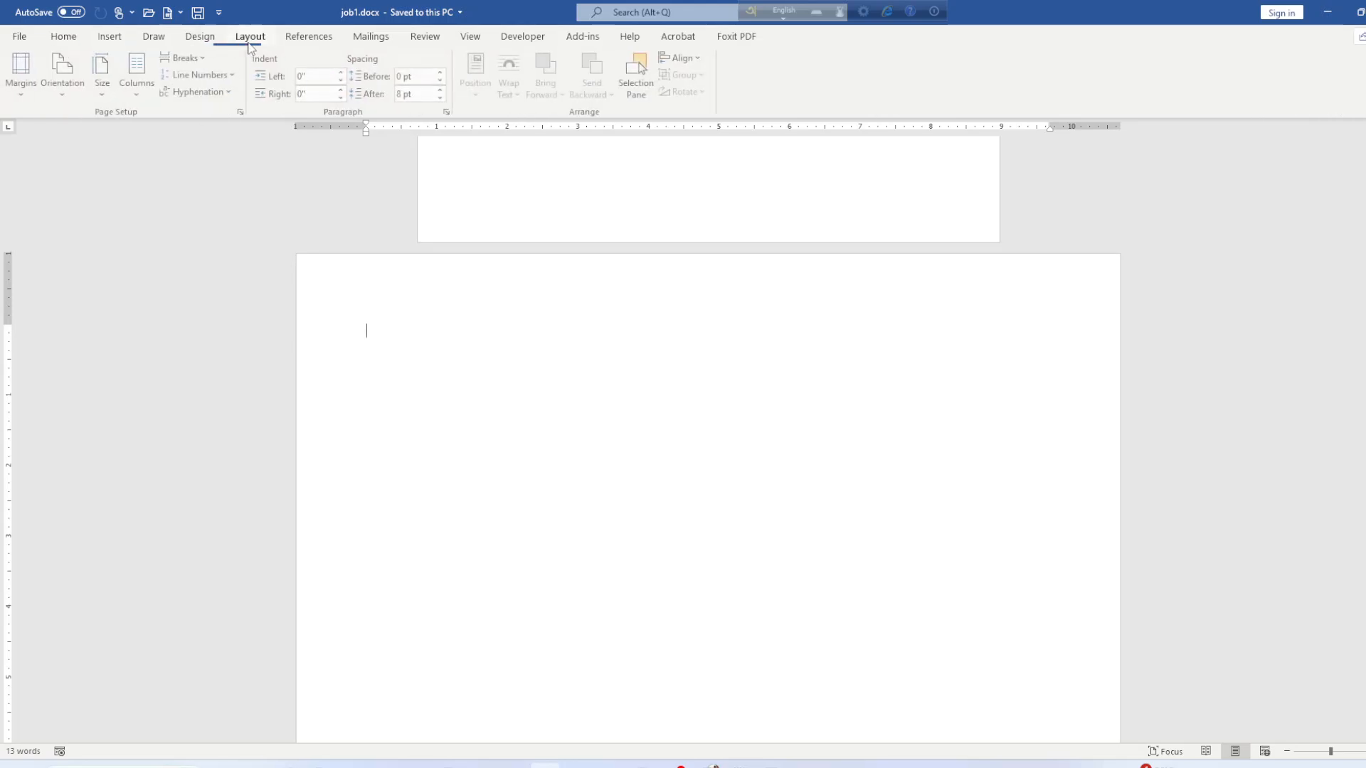
click(143, 95)
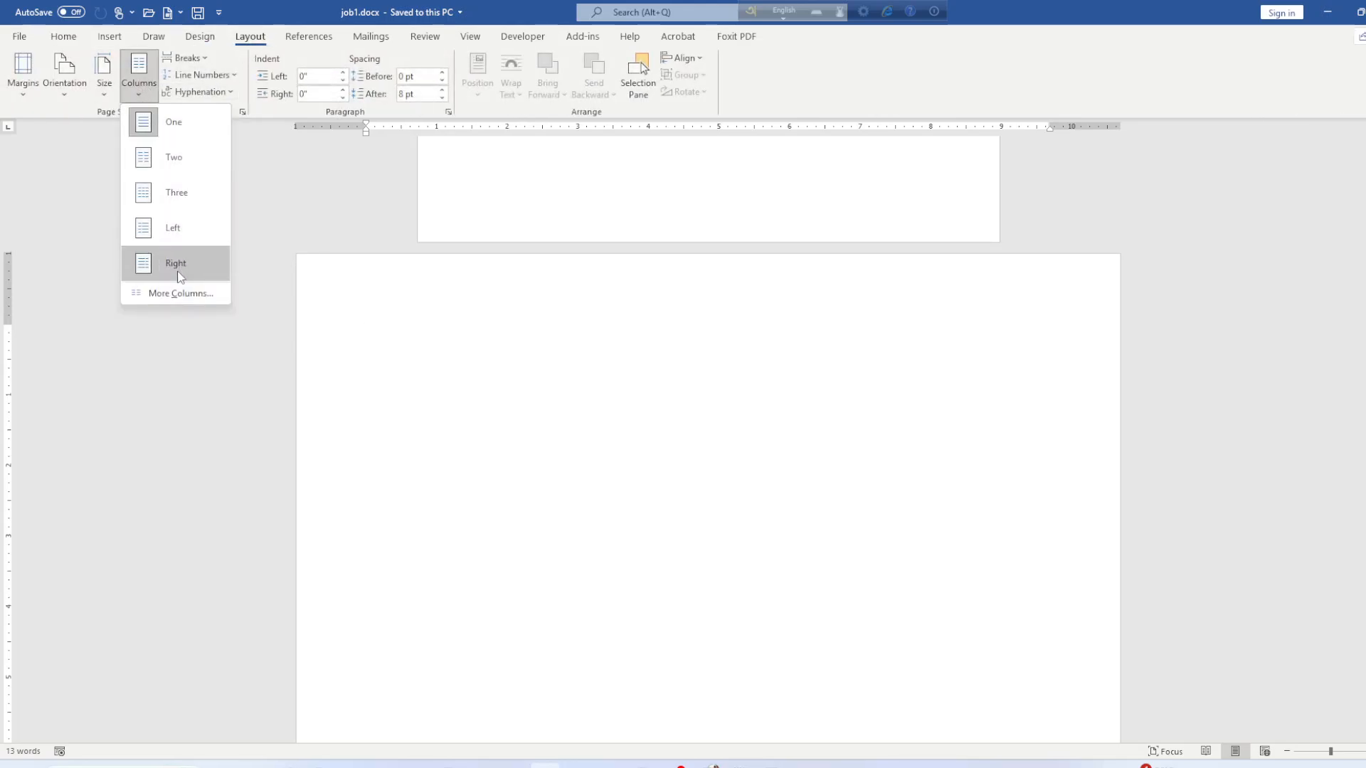
click(180, 292)
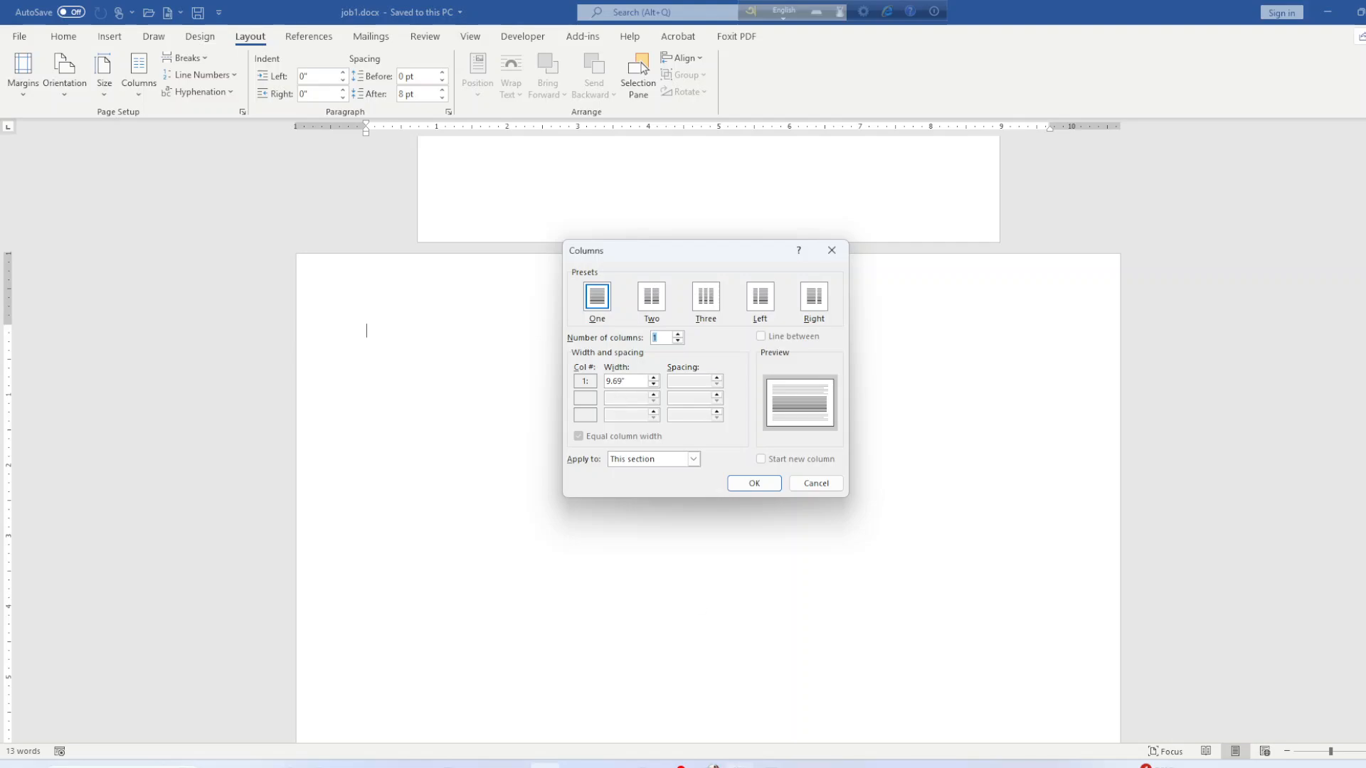
Subtract 9.69 from 6.27 in Calculator, giving −3.42.
click(545, 766)
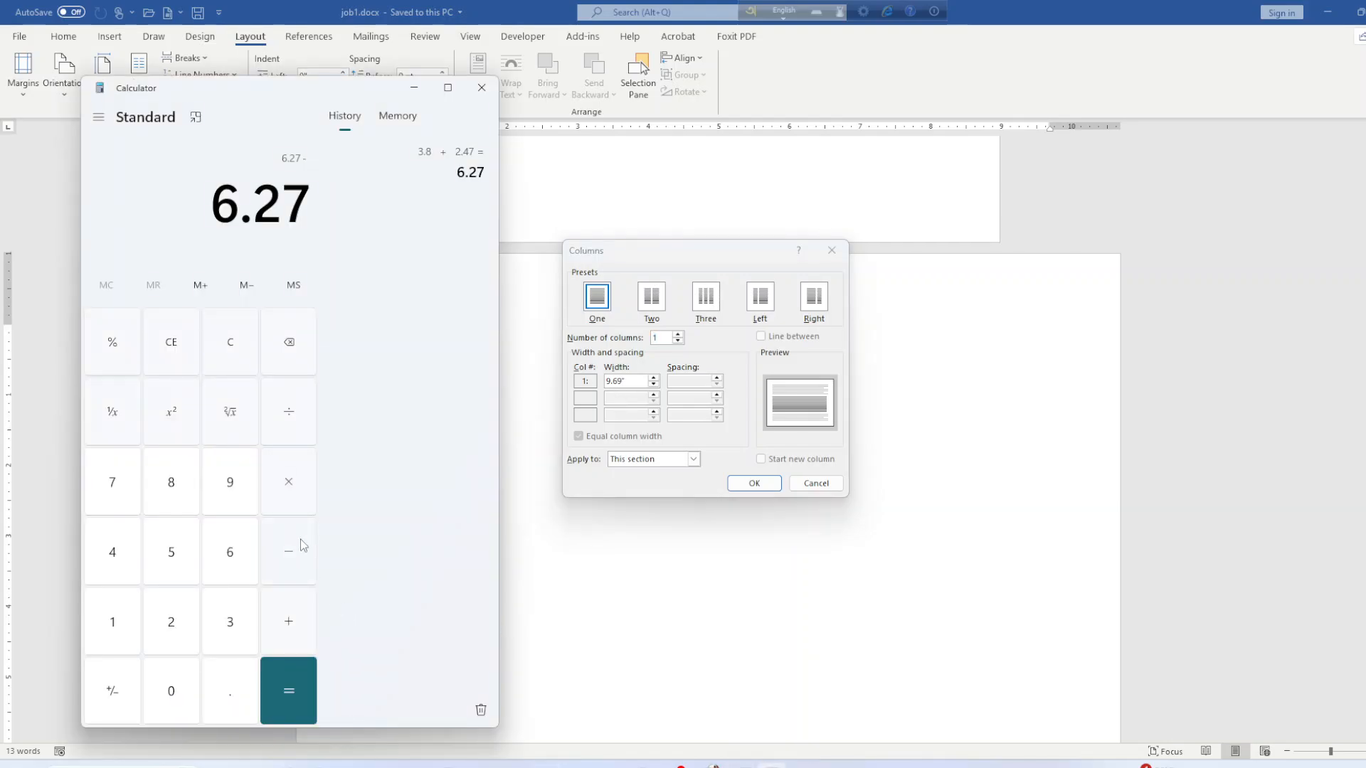
click(251, 491)
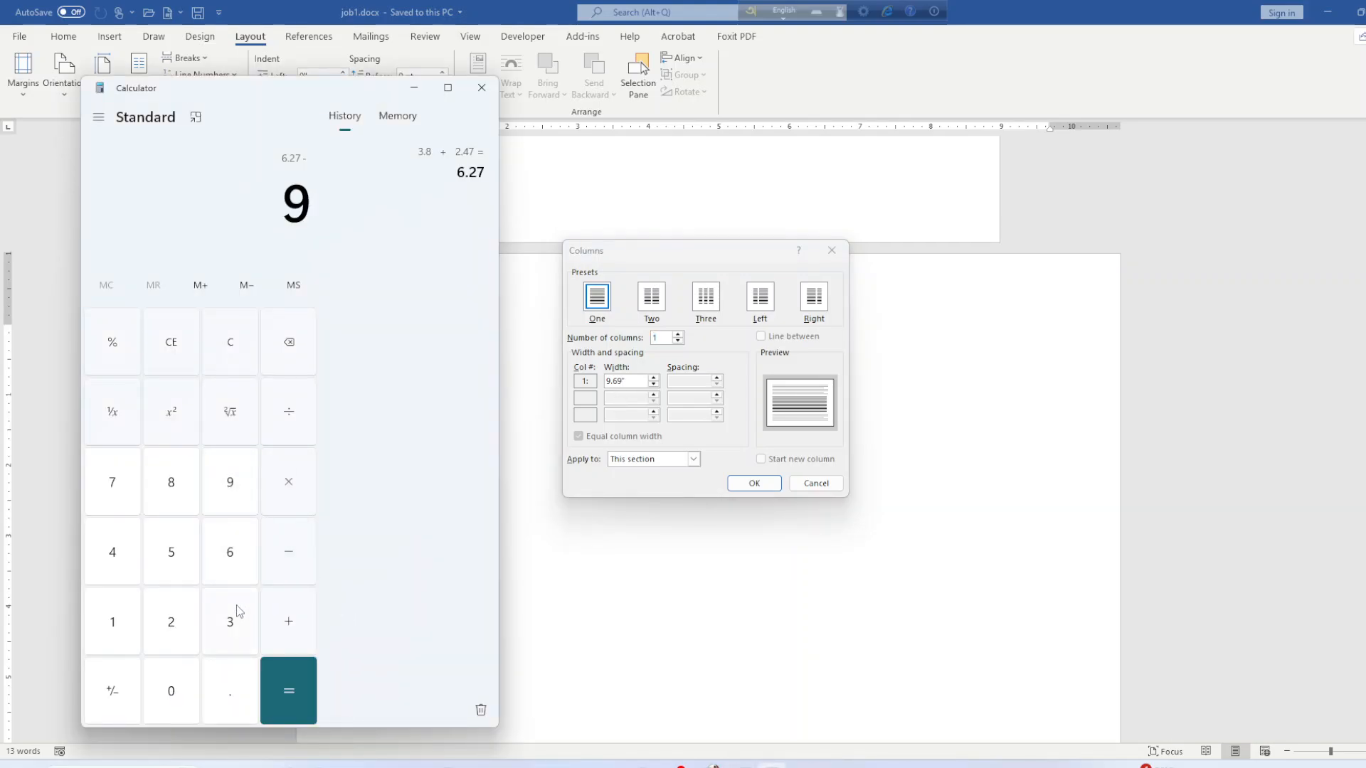
click(246, 570)
click(229, 498)
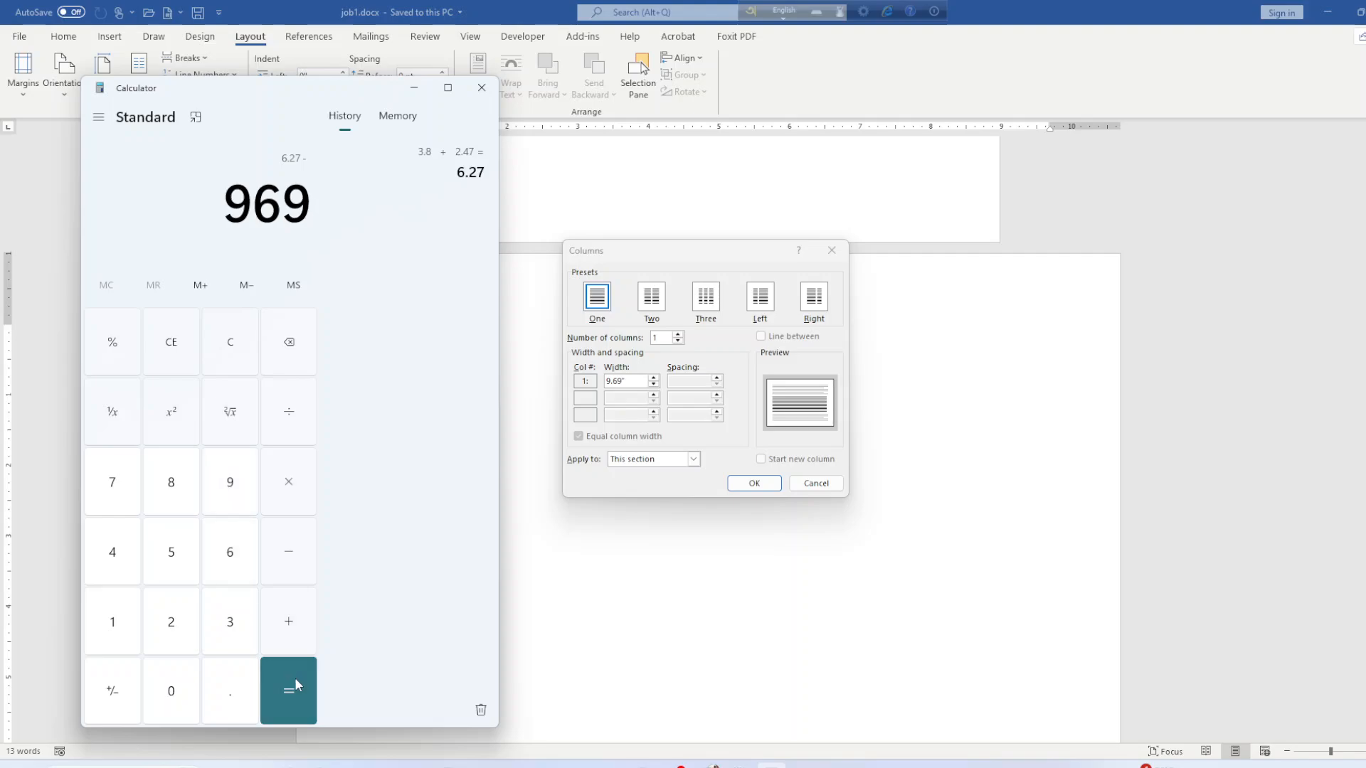
click(304, 352)
click(304, 352)
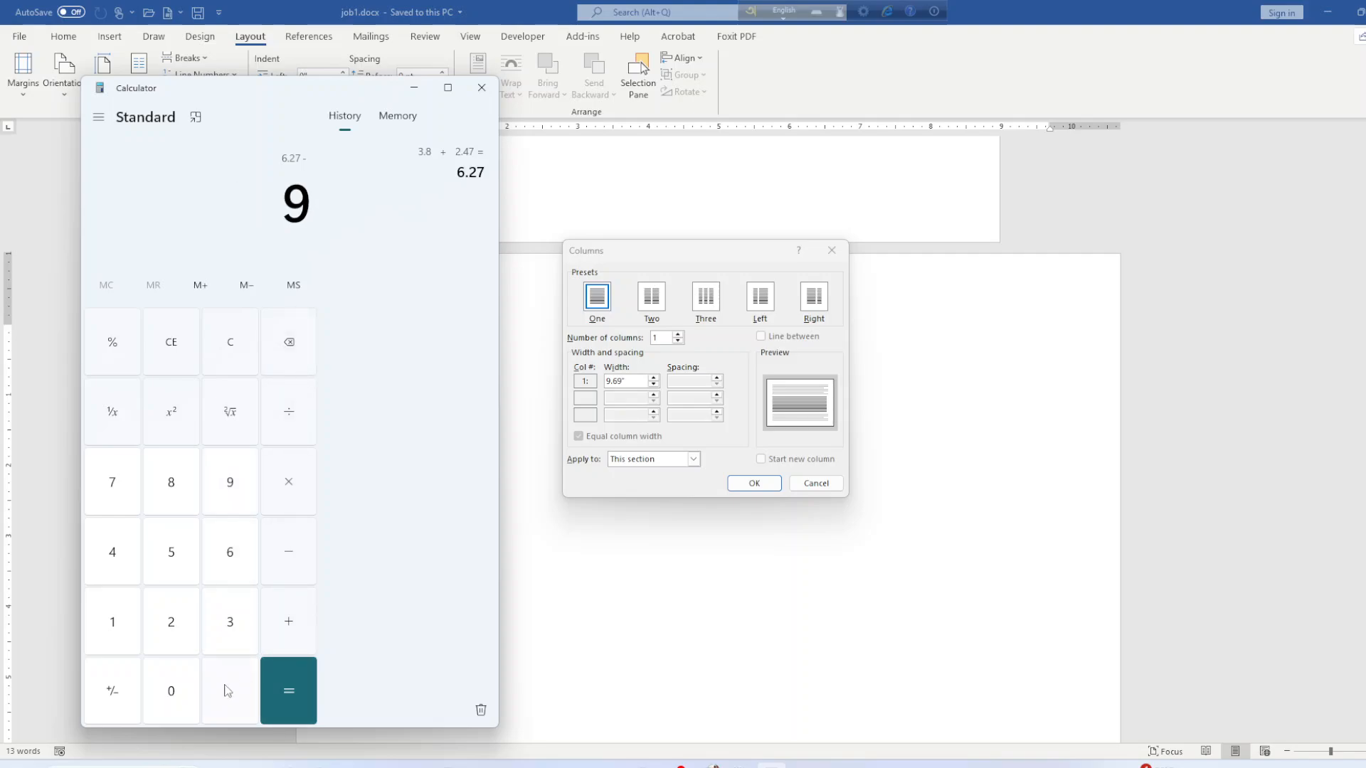
click(226, 693)
click(226, 566)
click(226, 481)
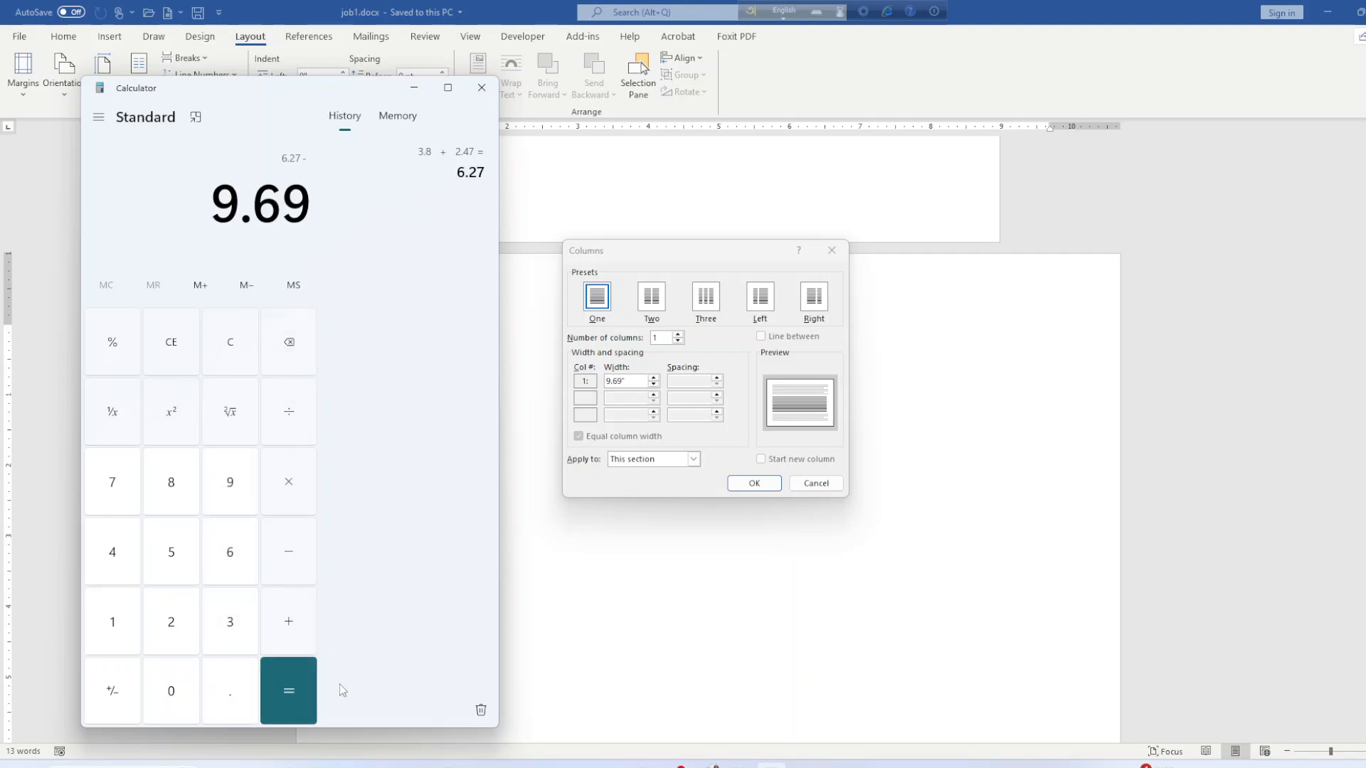
click(295, 692)
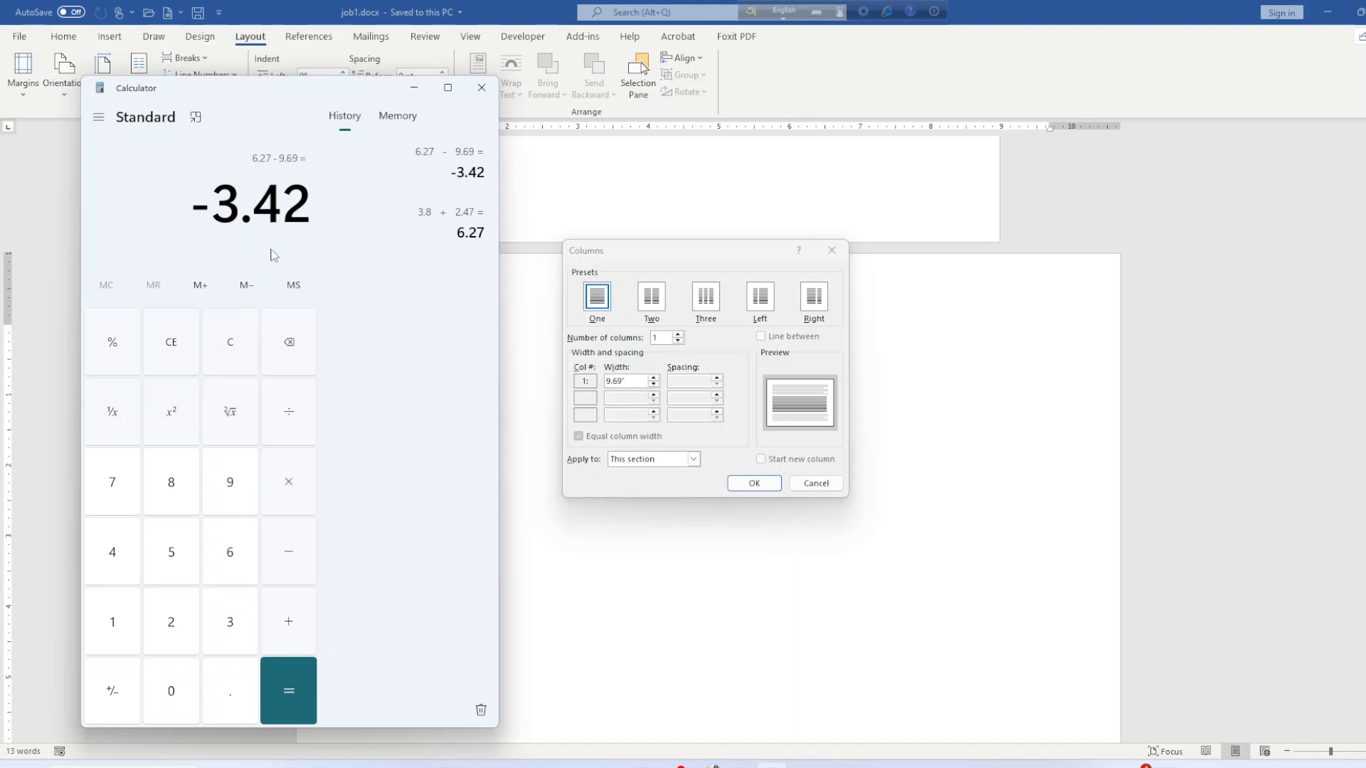
Halve the −3.42 result to −1.71 and close Calculator.
click(289, 423)
click(169, 621)
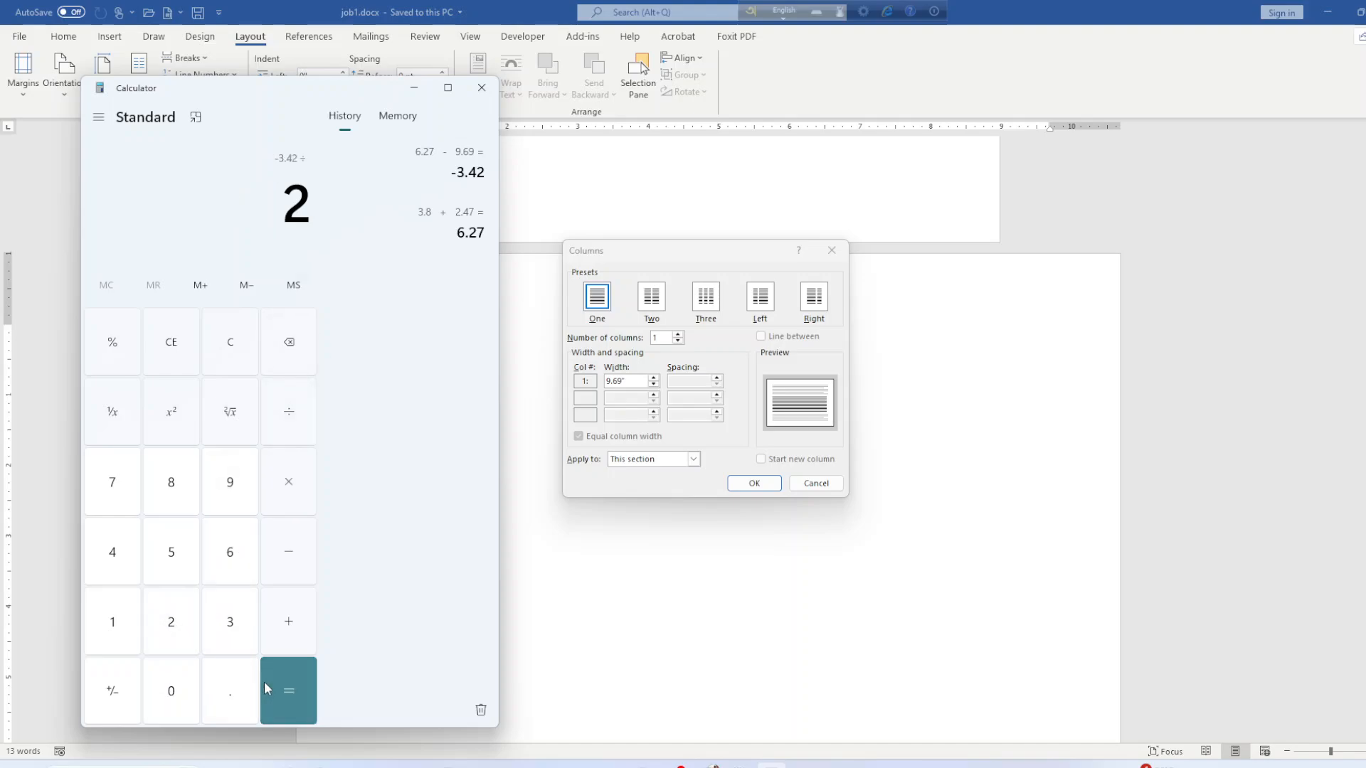
click(288, 689)
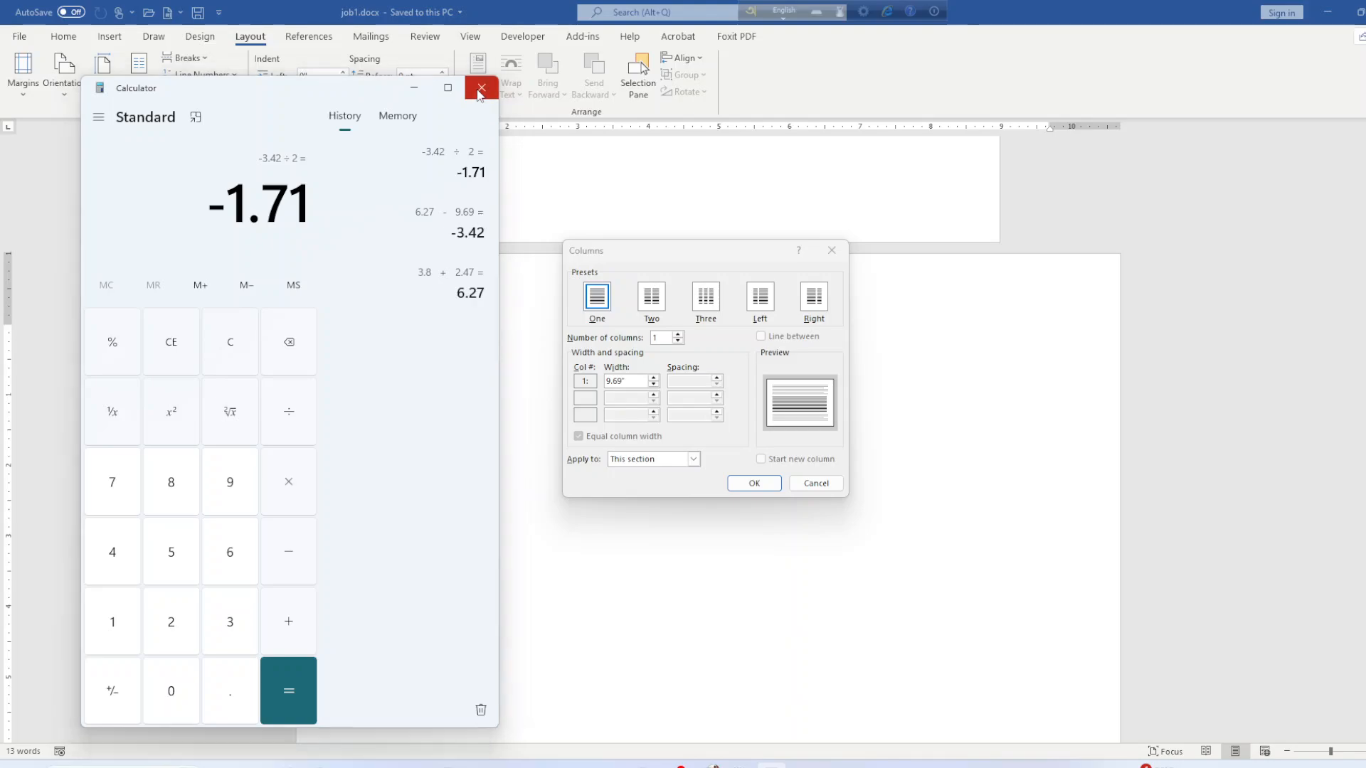
click(480, 91)
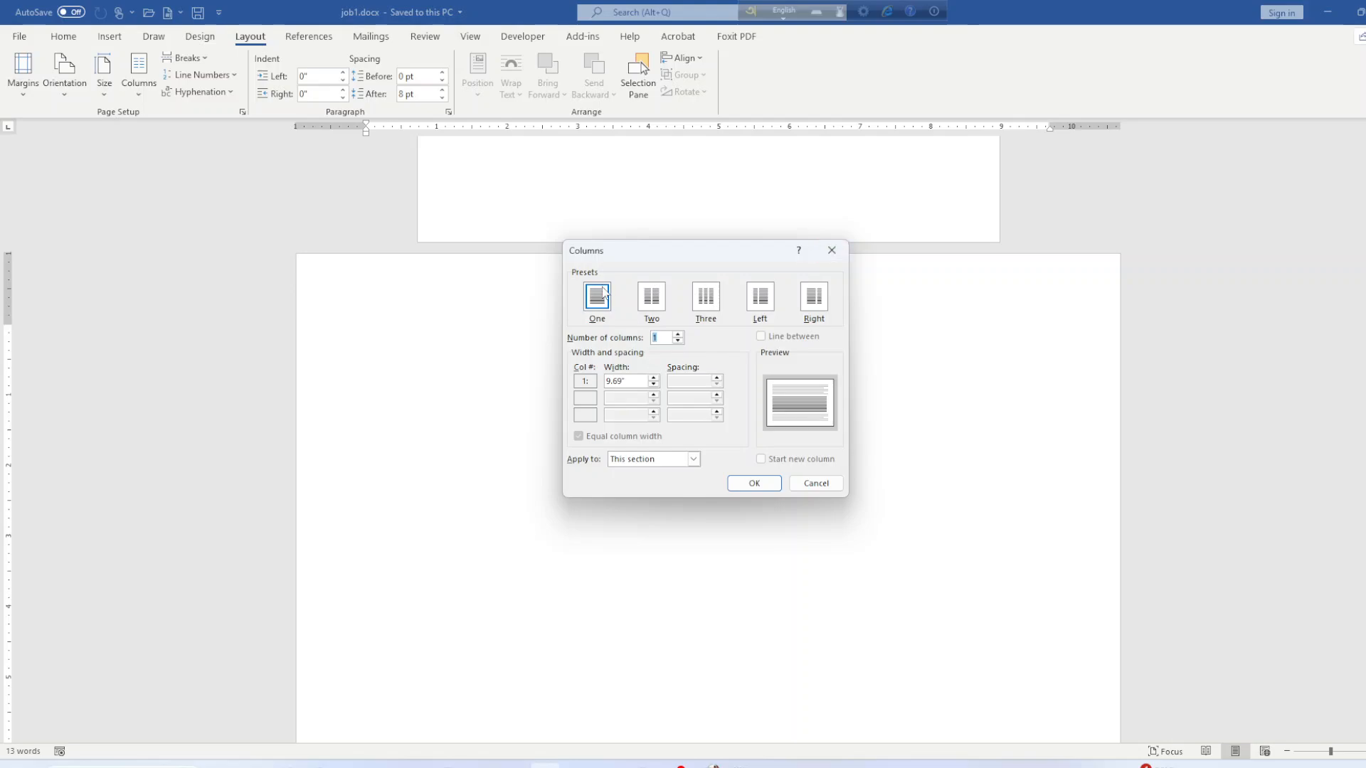
Cancel the Columns dialog, relaunch Calculator from Start and add 3.8 + 2.47.
click(838, 252)
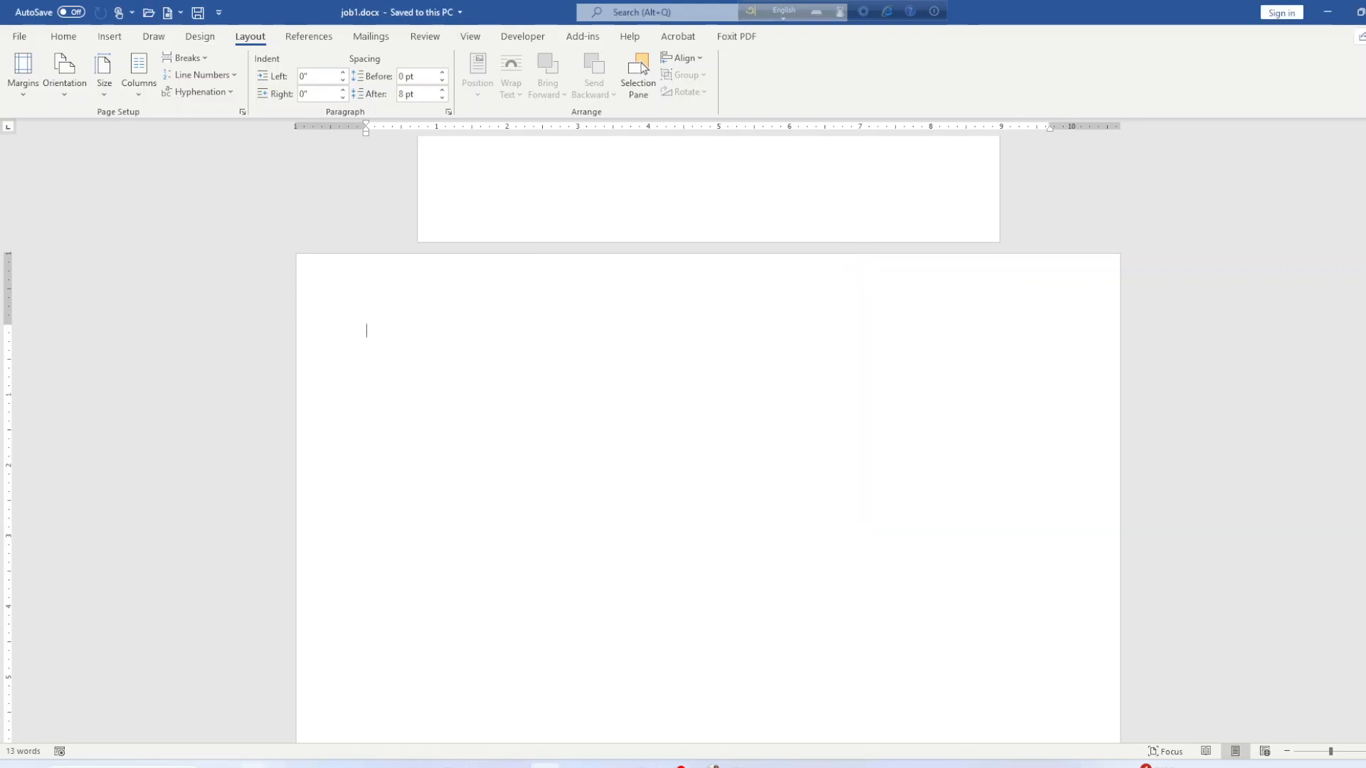
key(super)
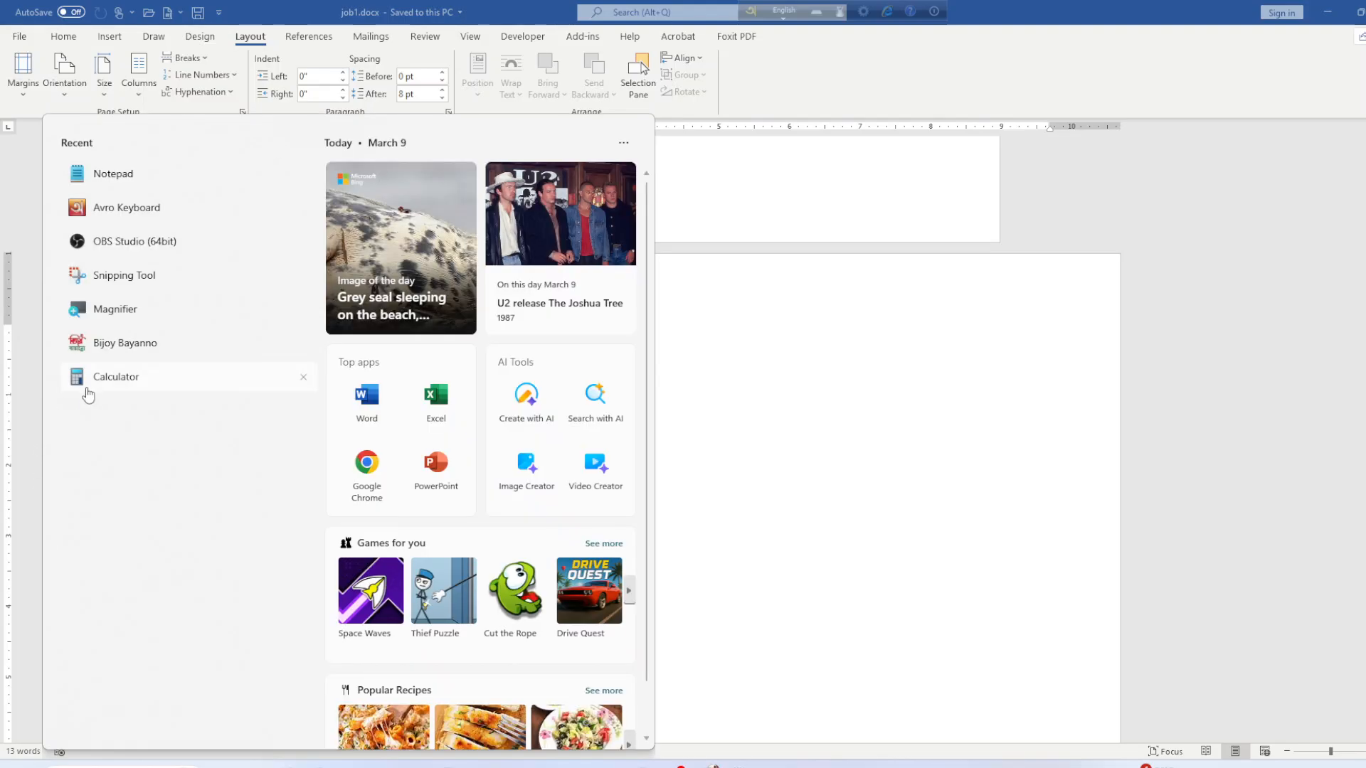
click(91, 389)
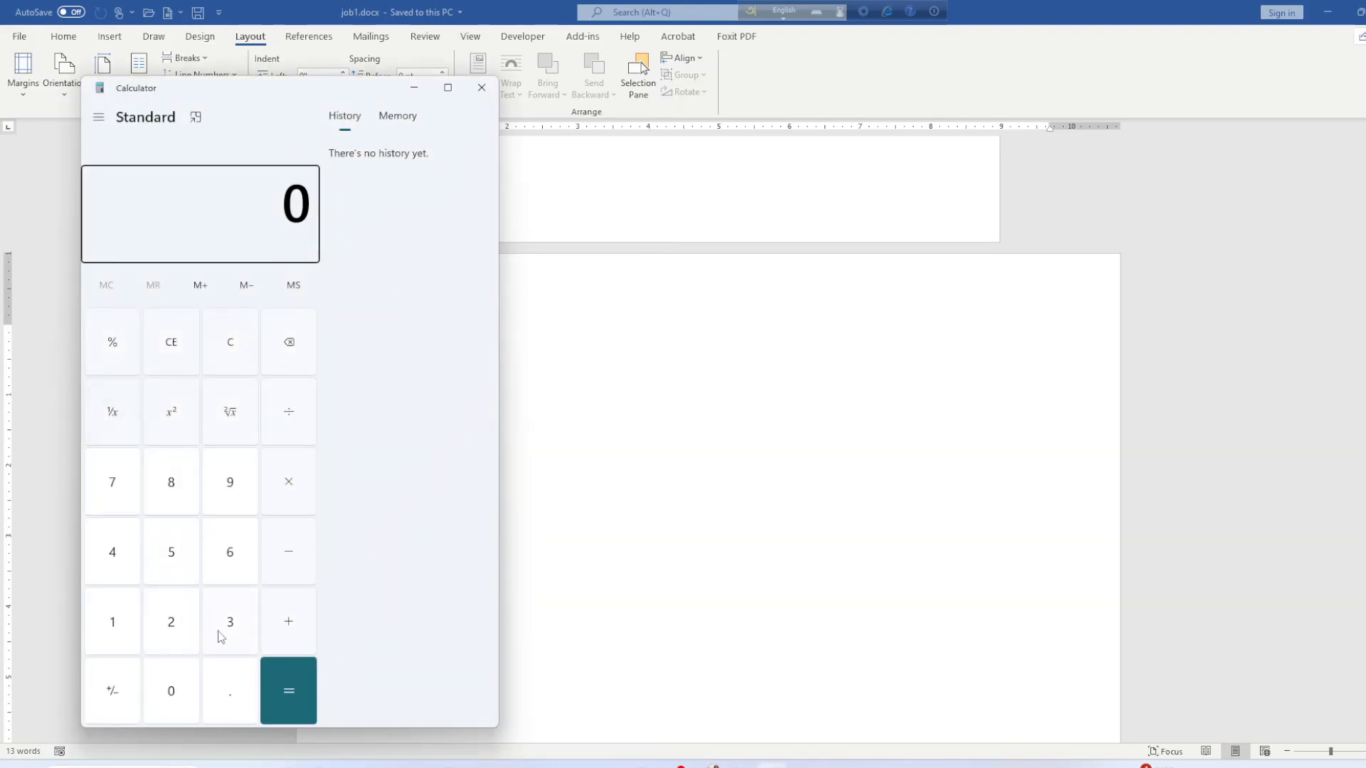
click(228, 621)
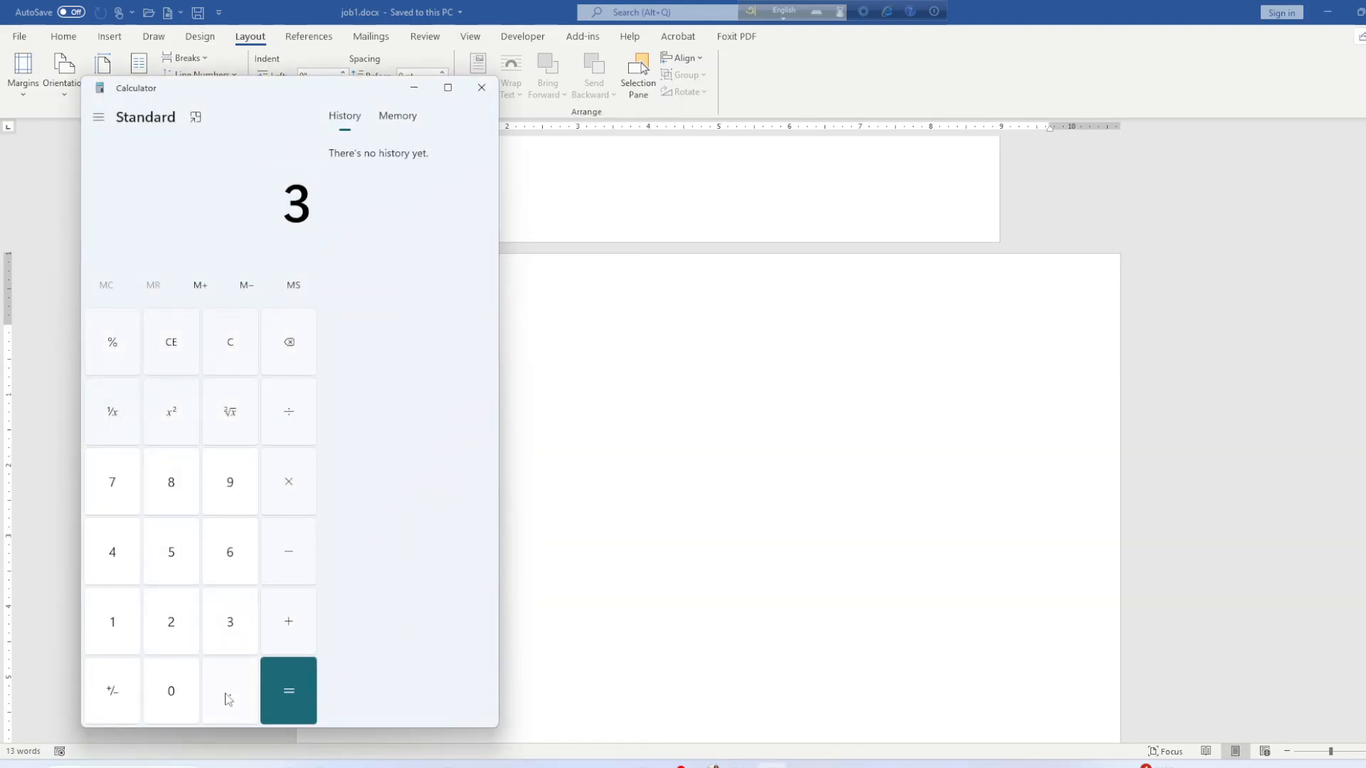
click(223, 677)
click(168, 491)
click(266, 621)
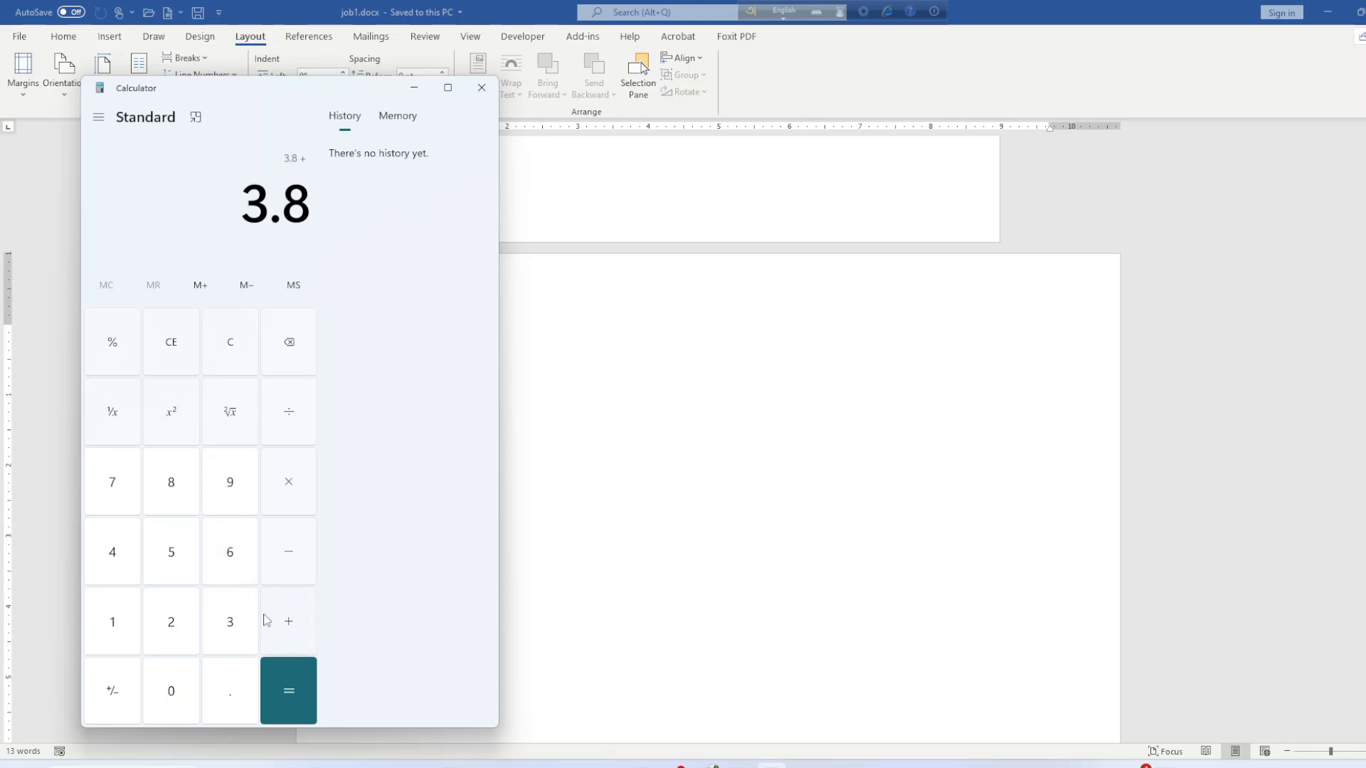
click(160, 635)
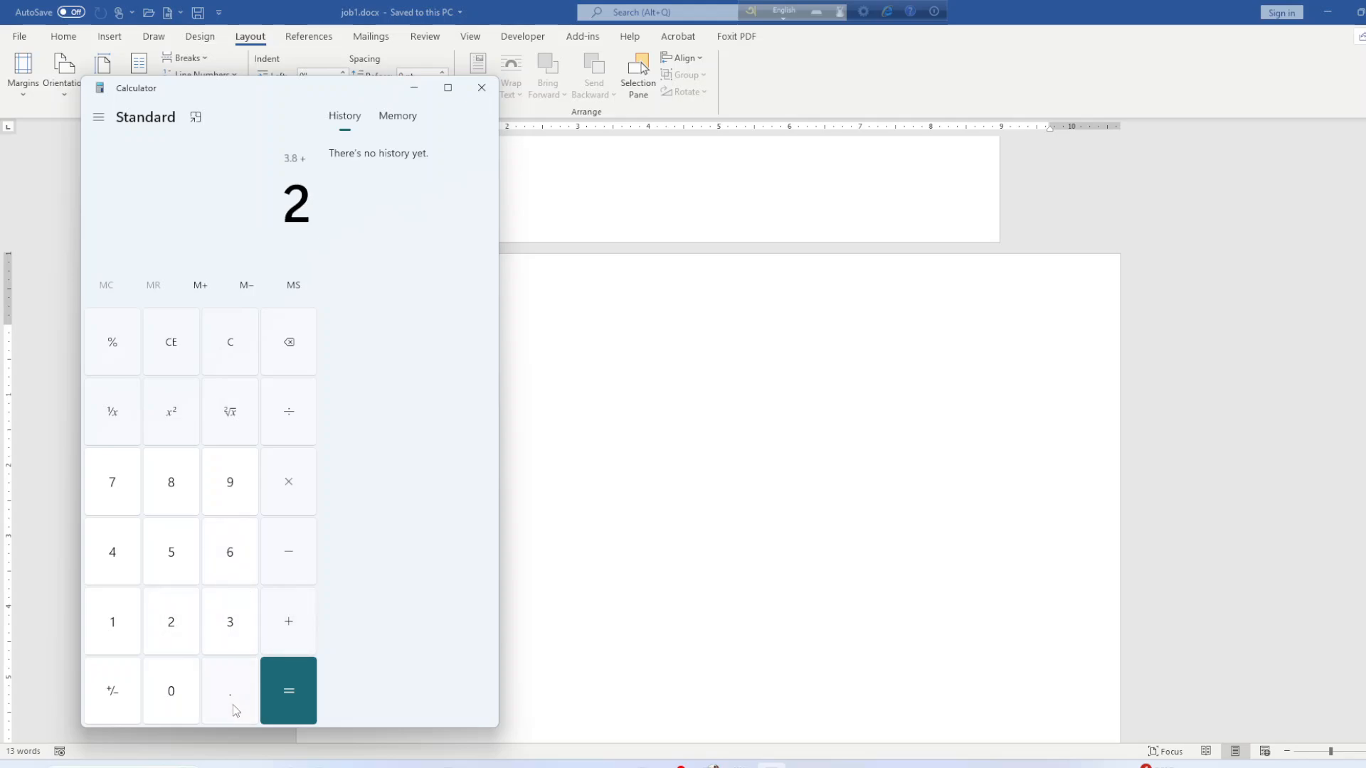
click(228, 693)
click(113, 559)
click(113, 485)
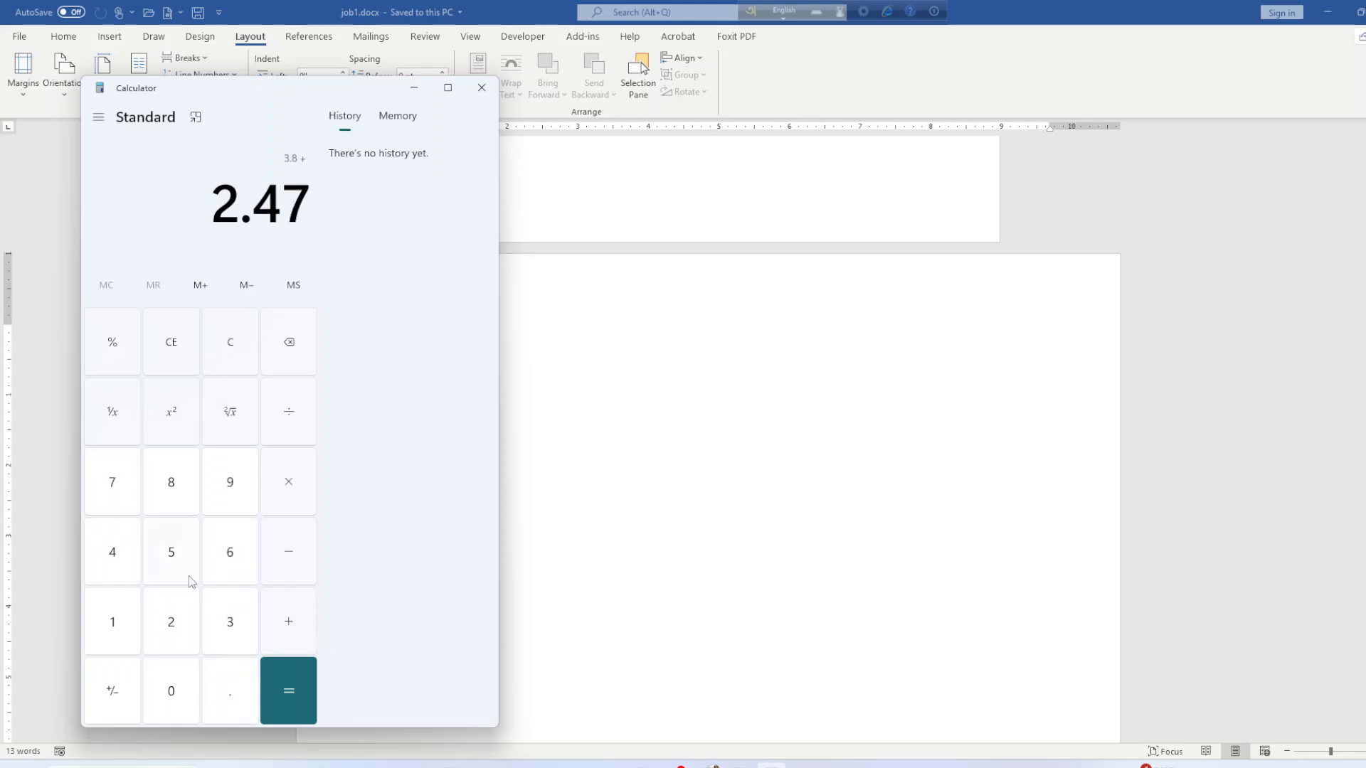
click(284, 635)
Add 0.6 to reach 6.87, then subtract 9.69 to get −2.82.
click(191, 691)
click(217, 690)
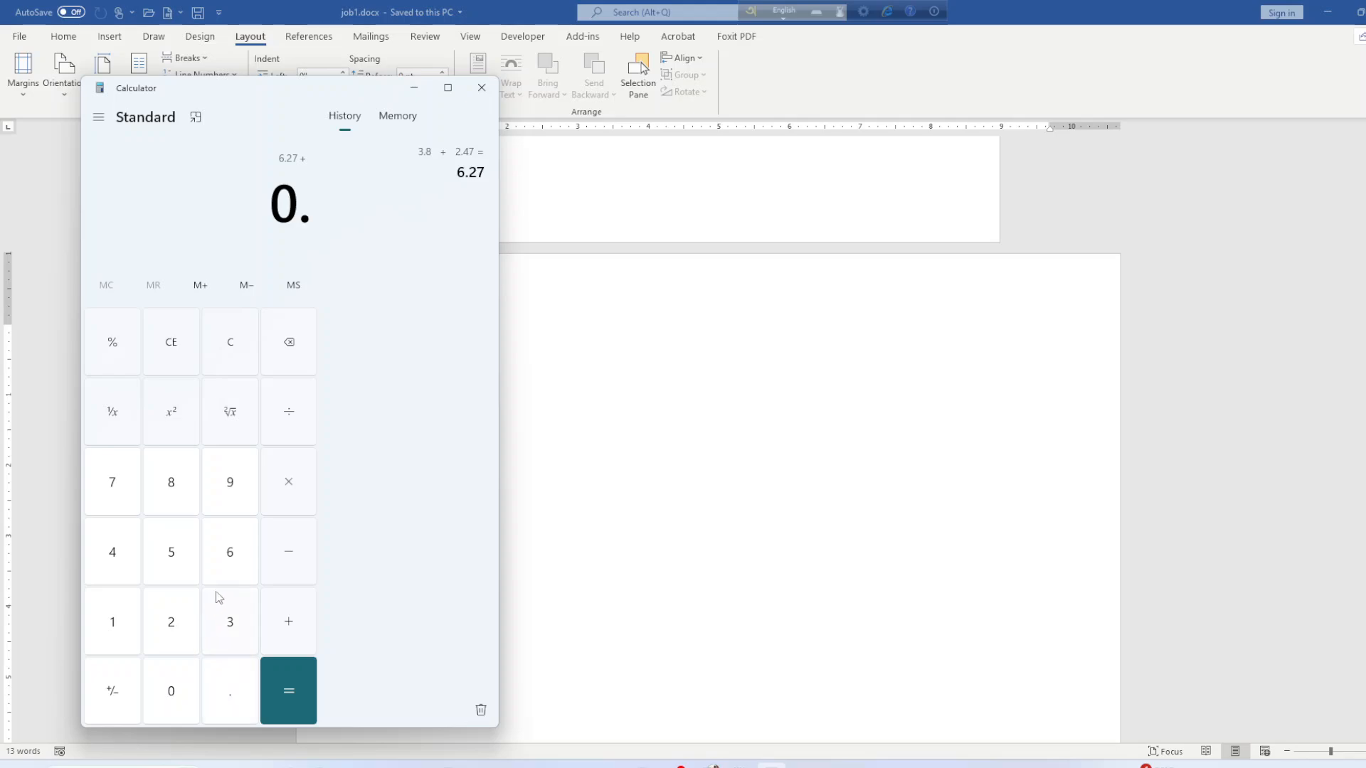
click(229, 560)
click(304, 694)
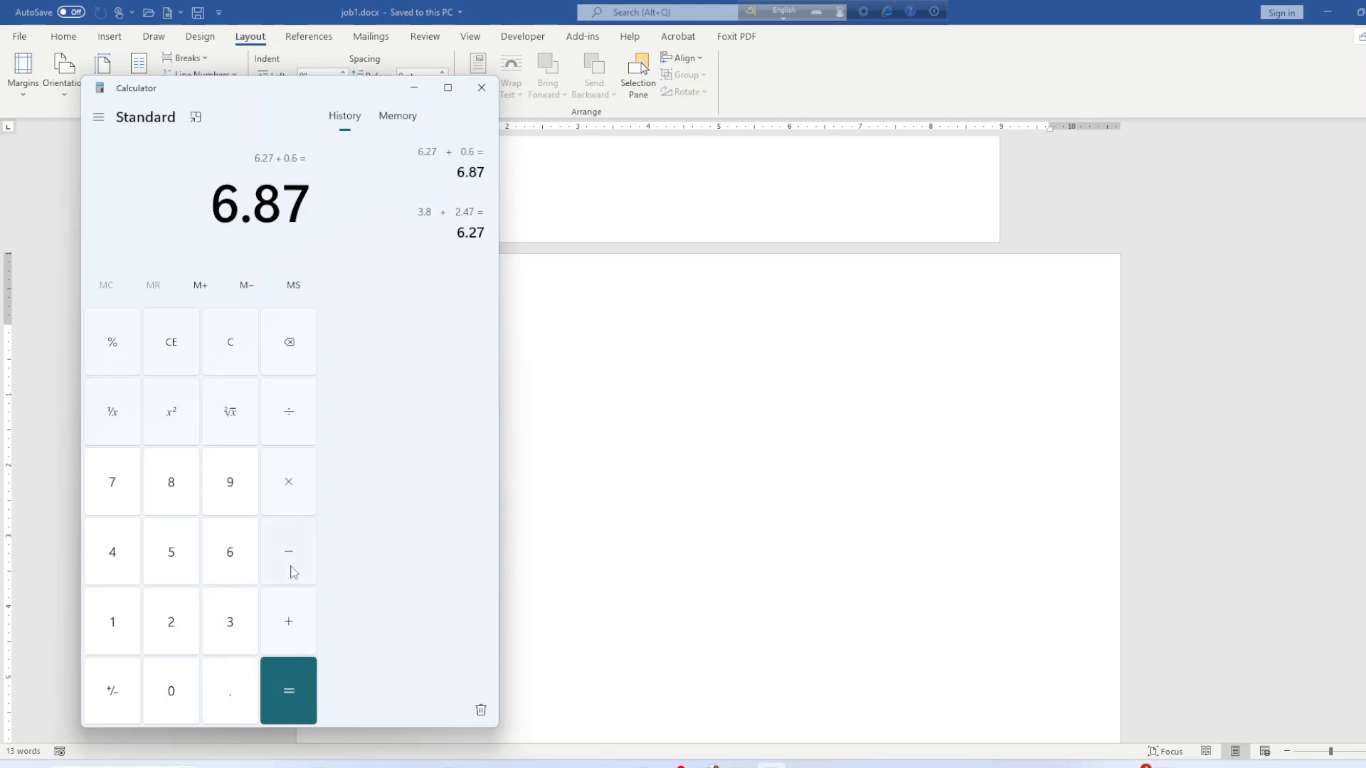
click(292, 569)
click(236, 498)
click(235, 684)
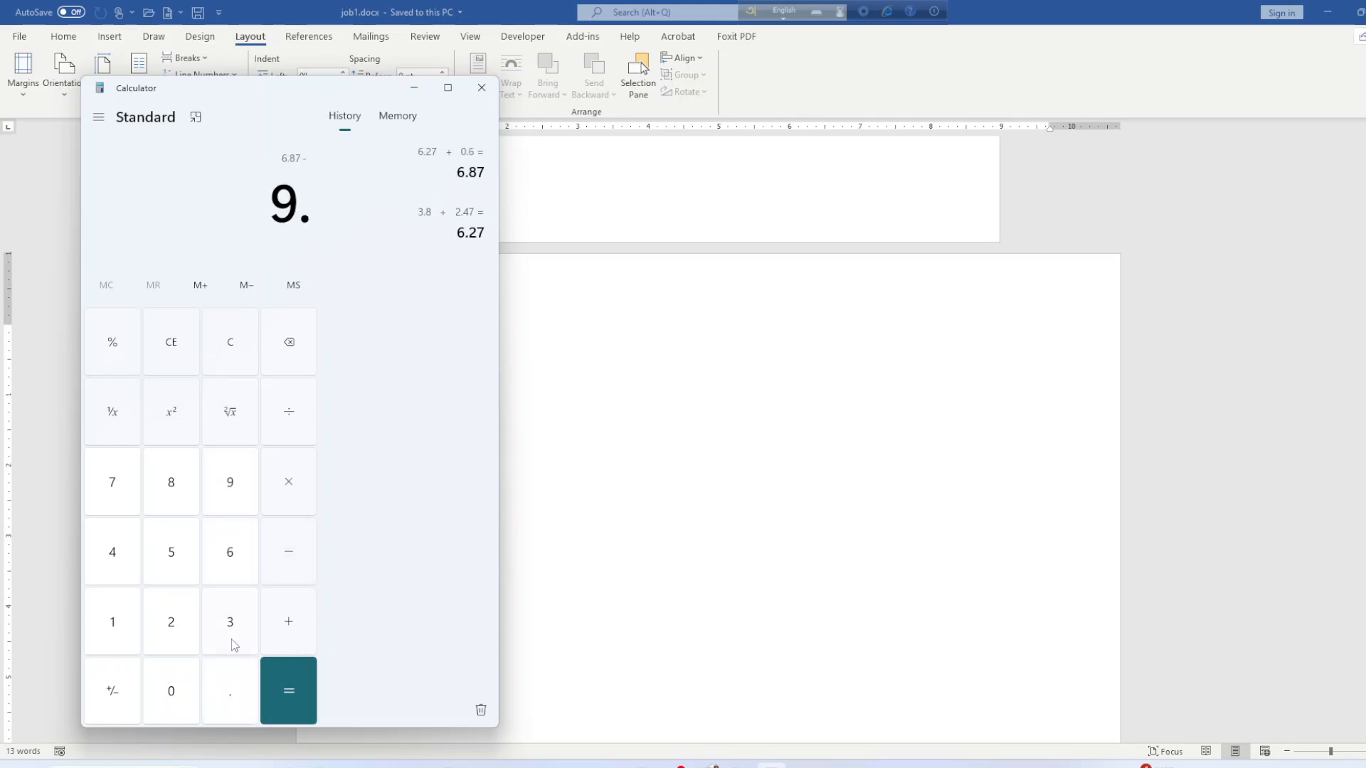
click(230, 565)
click(228, 490)
click(290, 677)
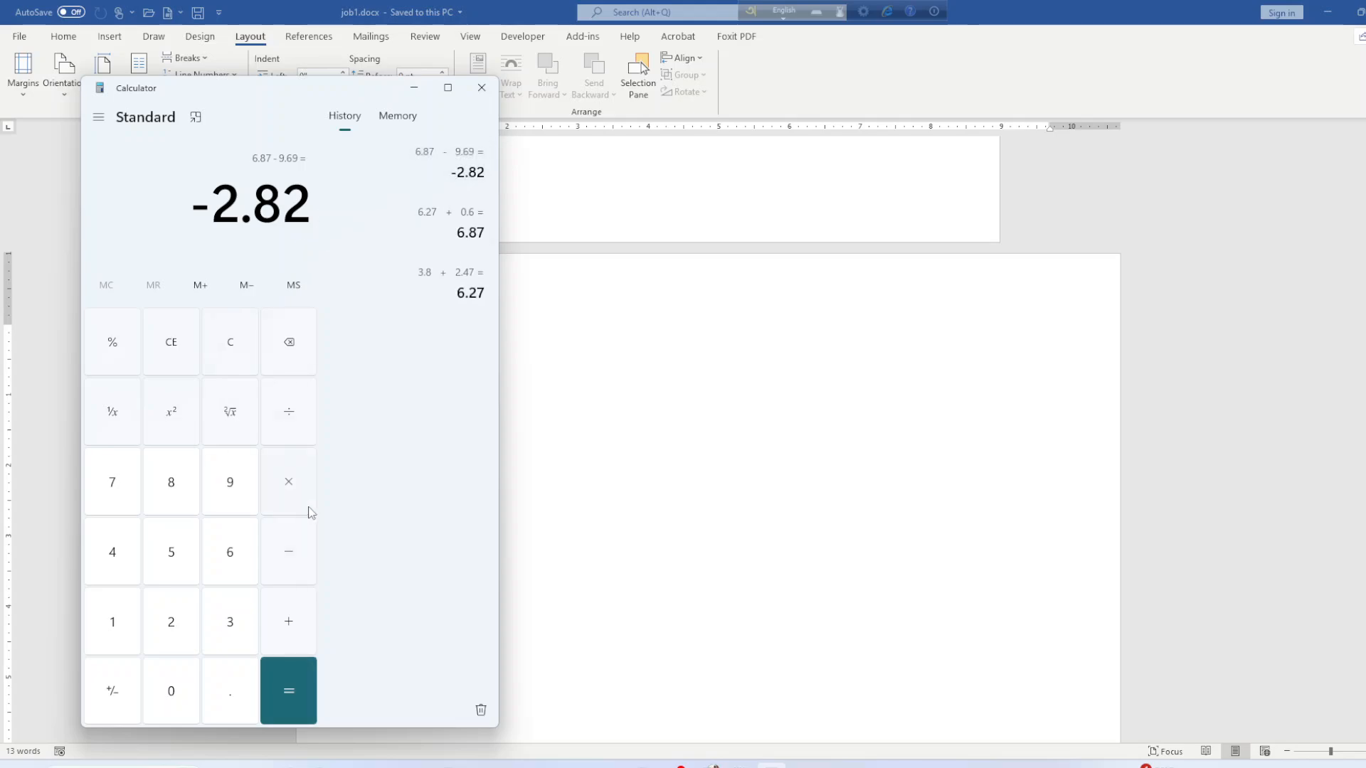
Divide −2.82 by 2 to get −1.41 and minimise Calculator.
click(288, 424)
click(196, 615)
click(247, 686)
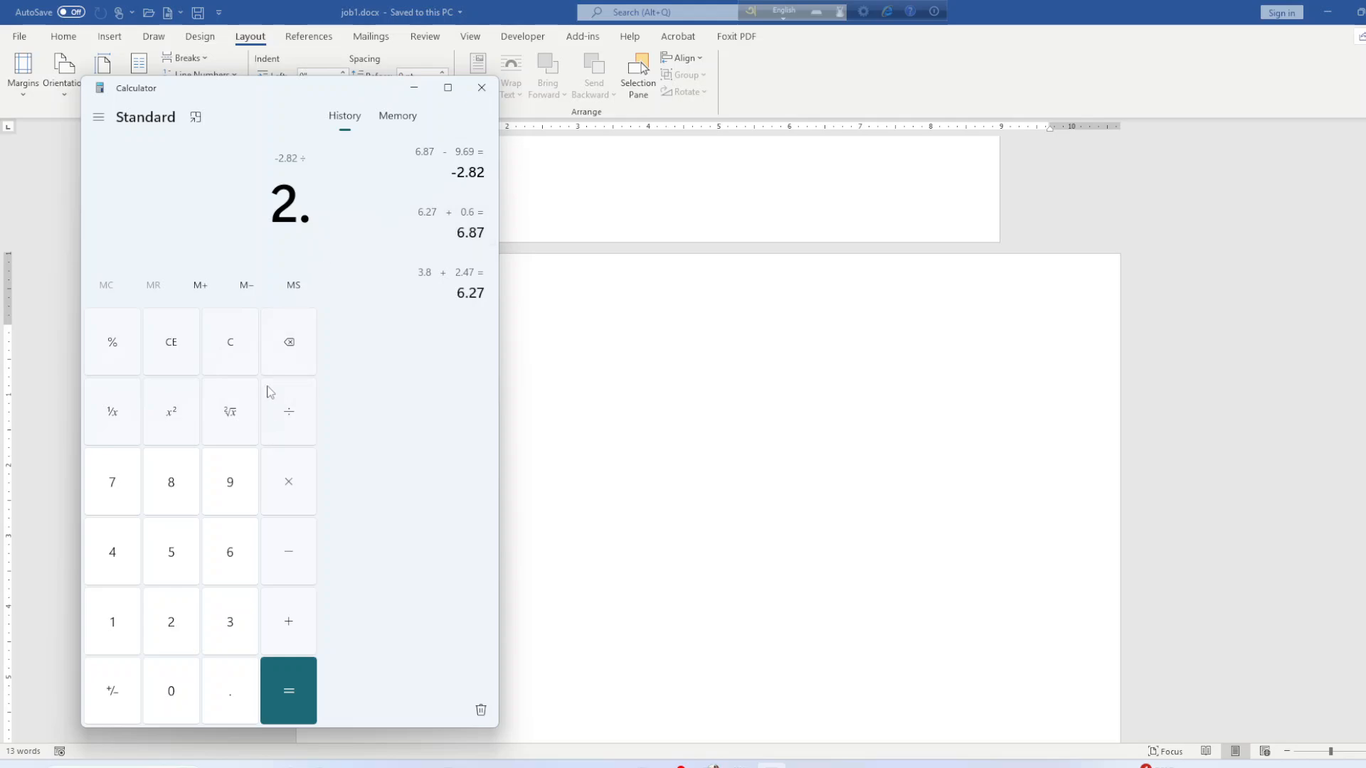
click(292, 335)
click(299, 665)
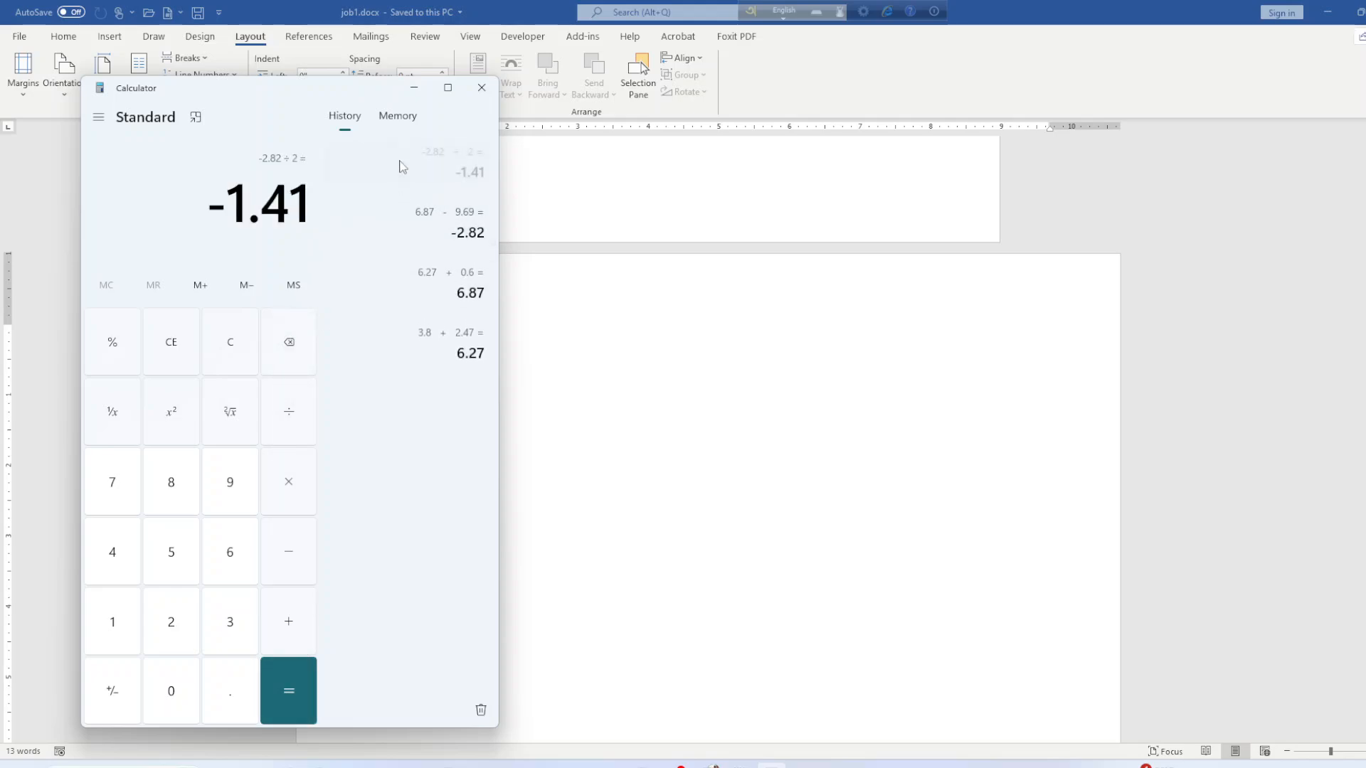
click(414, 87)
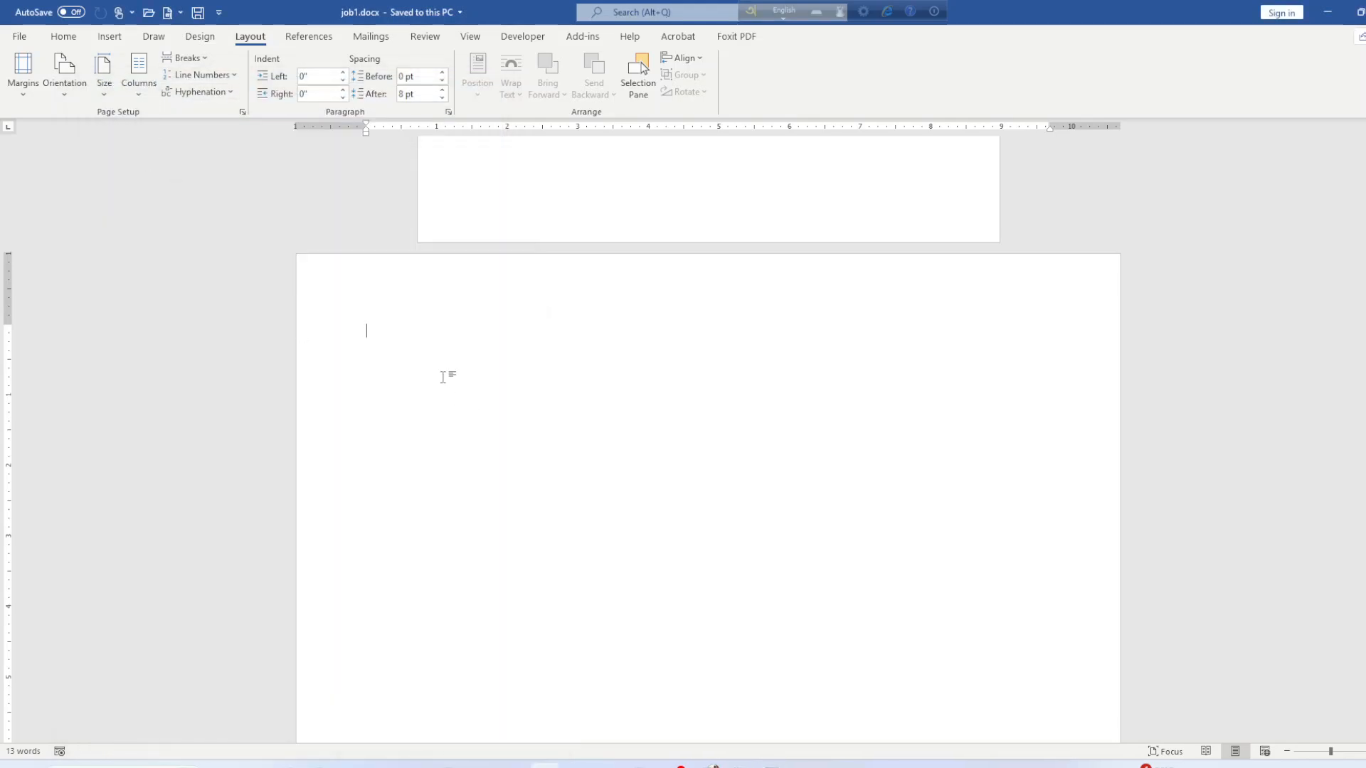
Set custom left and right margins of 2.41", leaving top and bottom at 1".
click(83, 91)
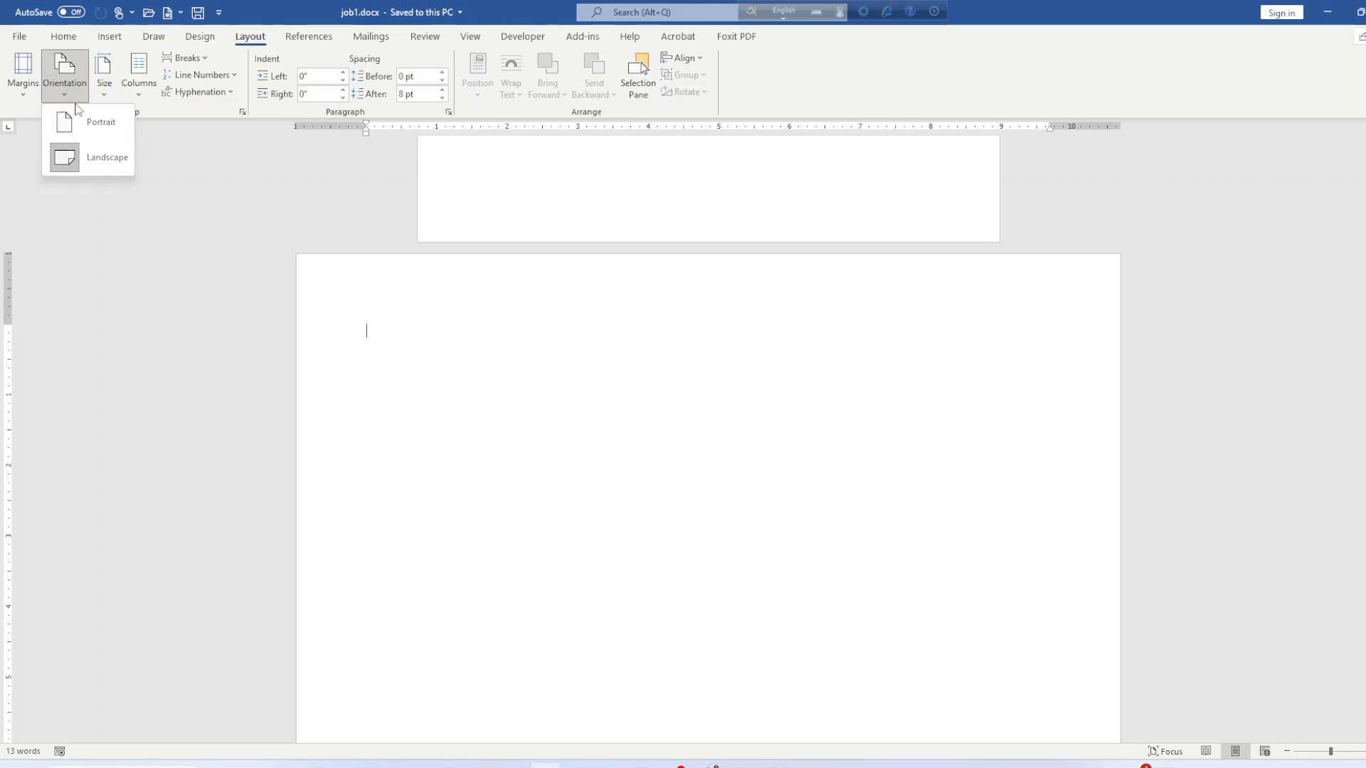
click(77, 99)
click(23, 71)
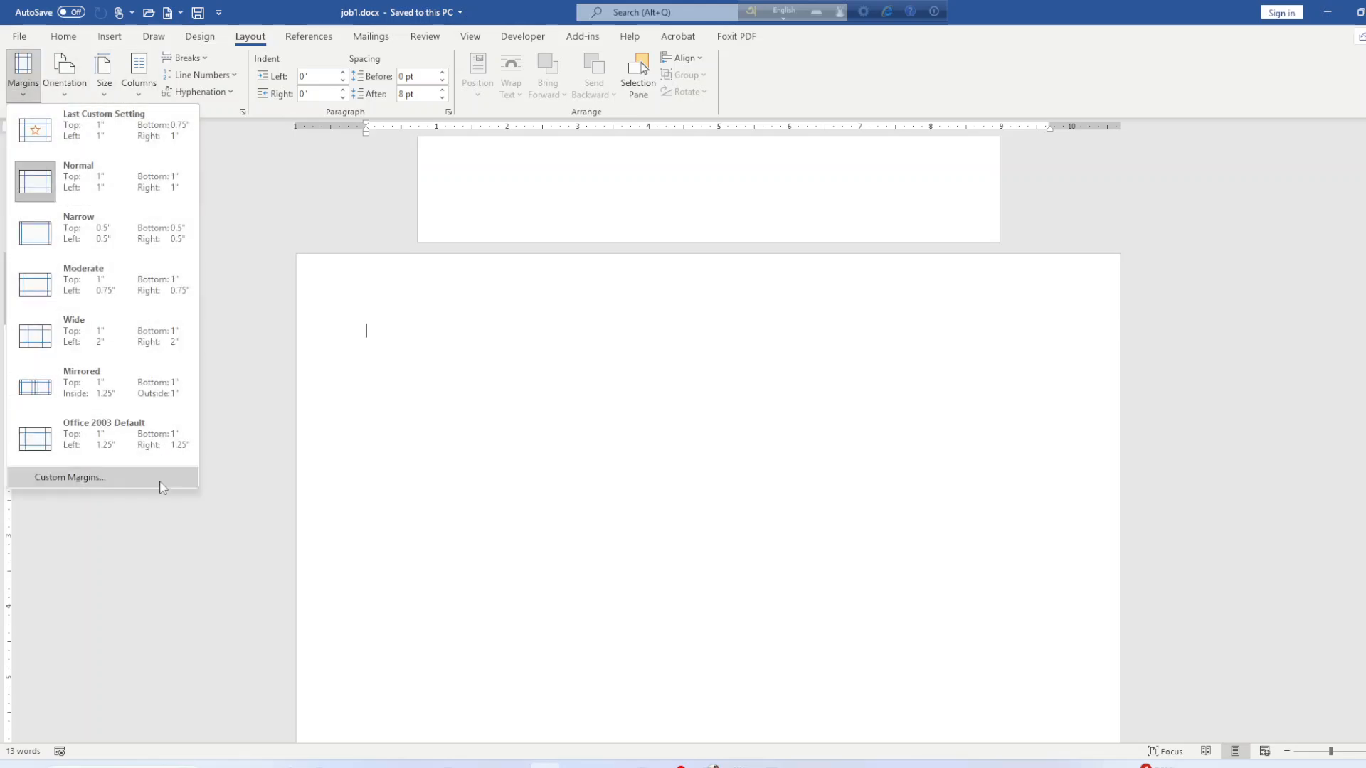
click(105, 484)
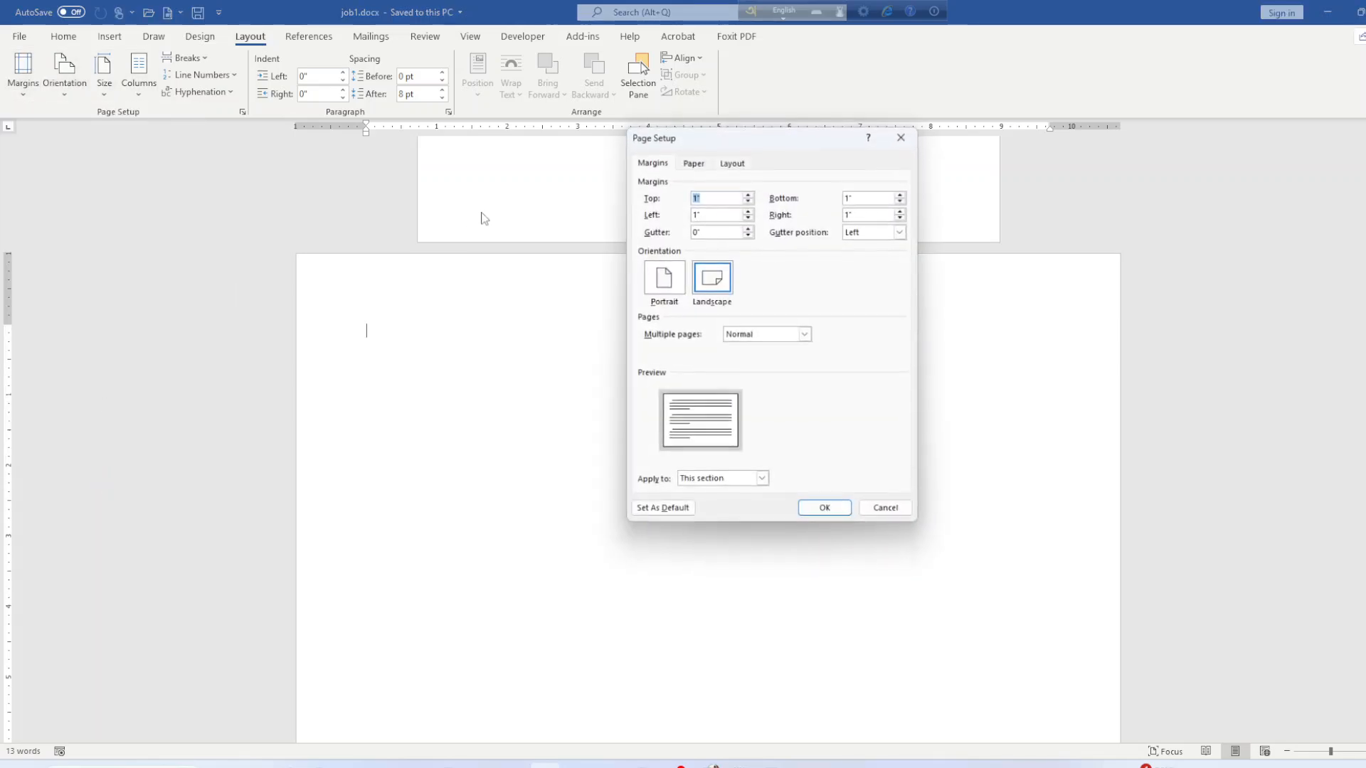
click(699, 215)
key(BackSpace)
key(BackSpace)
text(2)
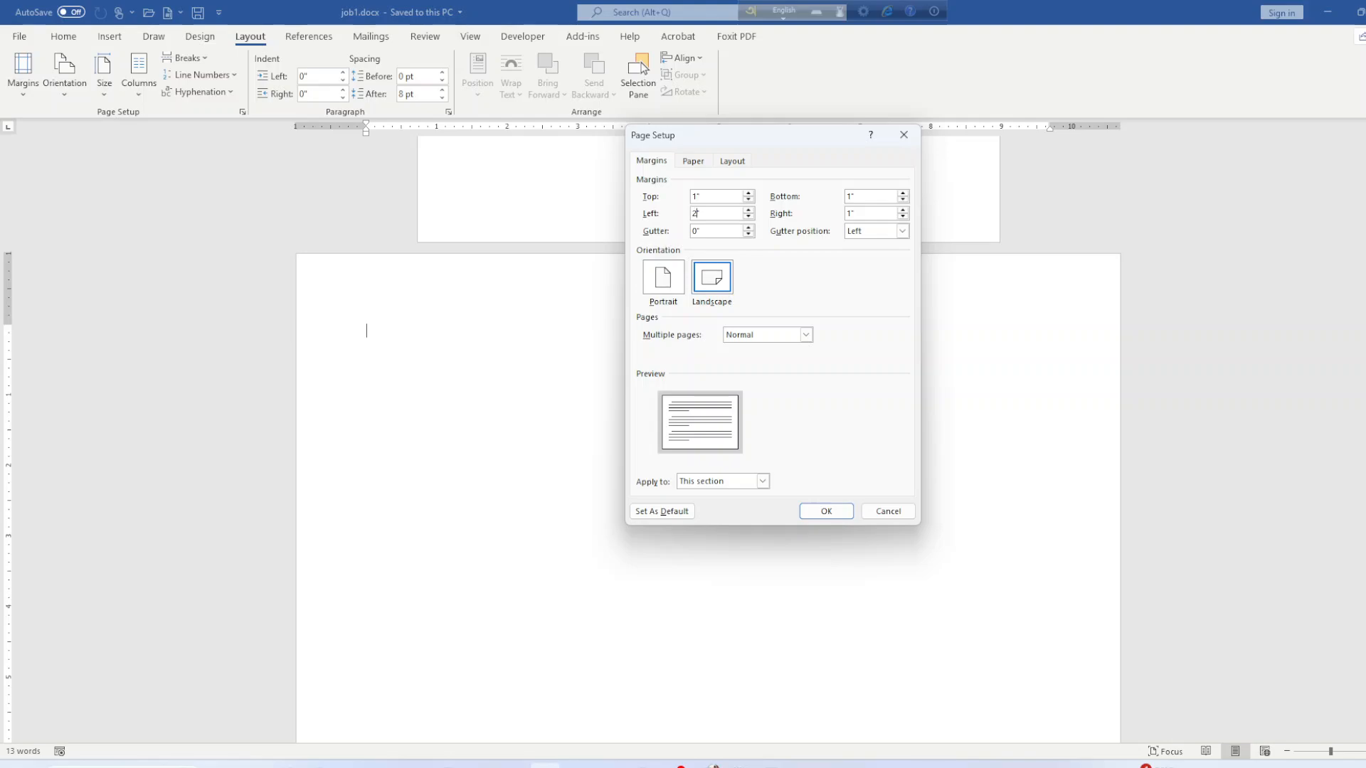
click(851, 215)
text(2.41)
click(811, 514)
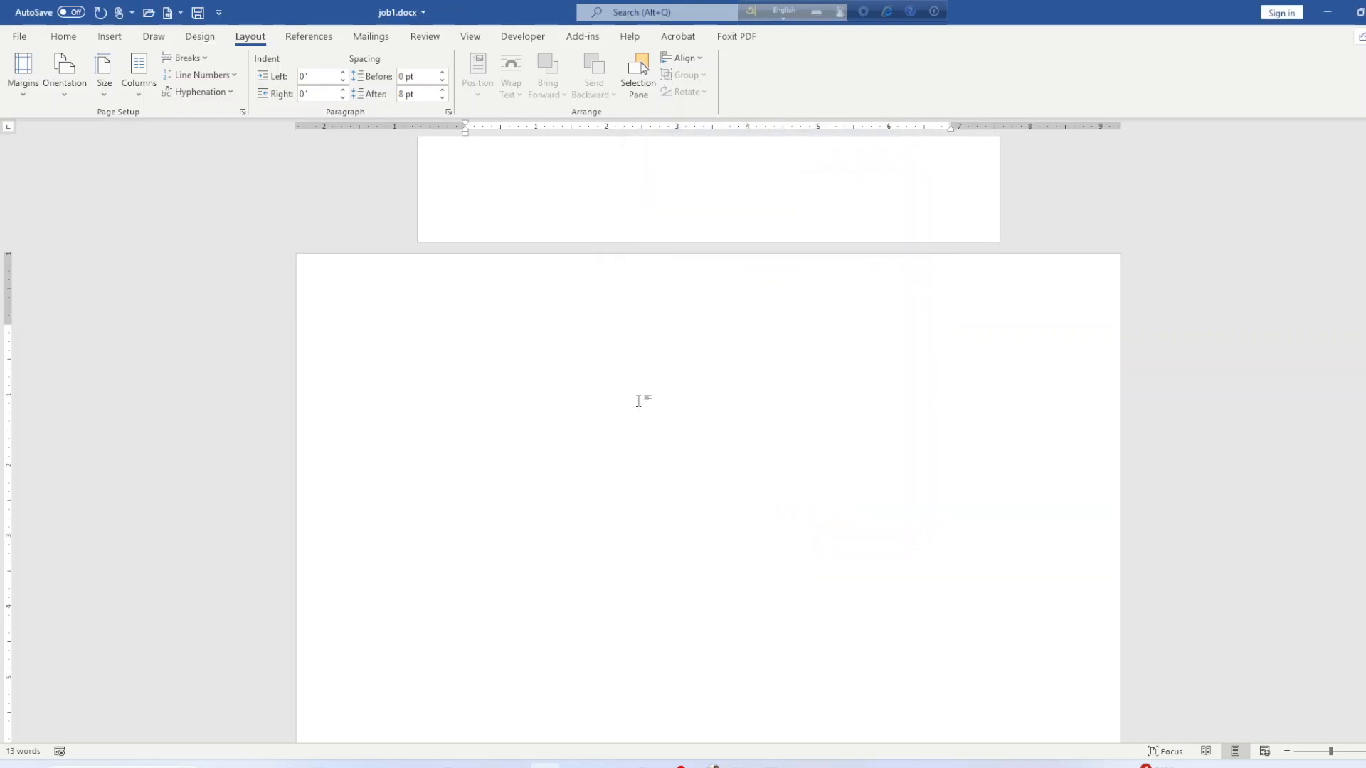
Save the document and type five short lines of placeholder text on the blank page.
key(ctrl+s)
text(ffdfgdgdfgdfgdgdfgdgdfdfg)
key(Return)
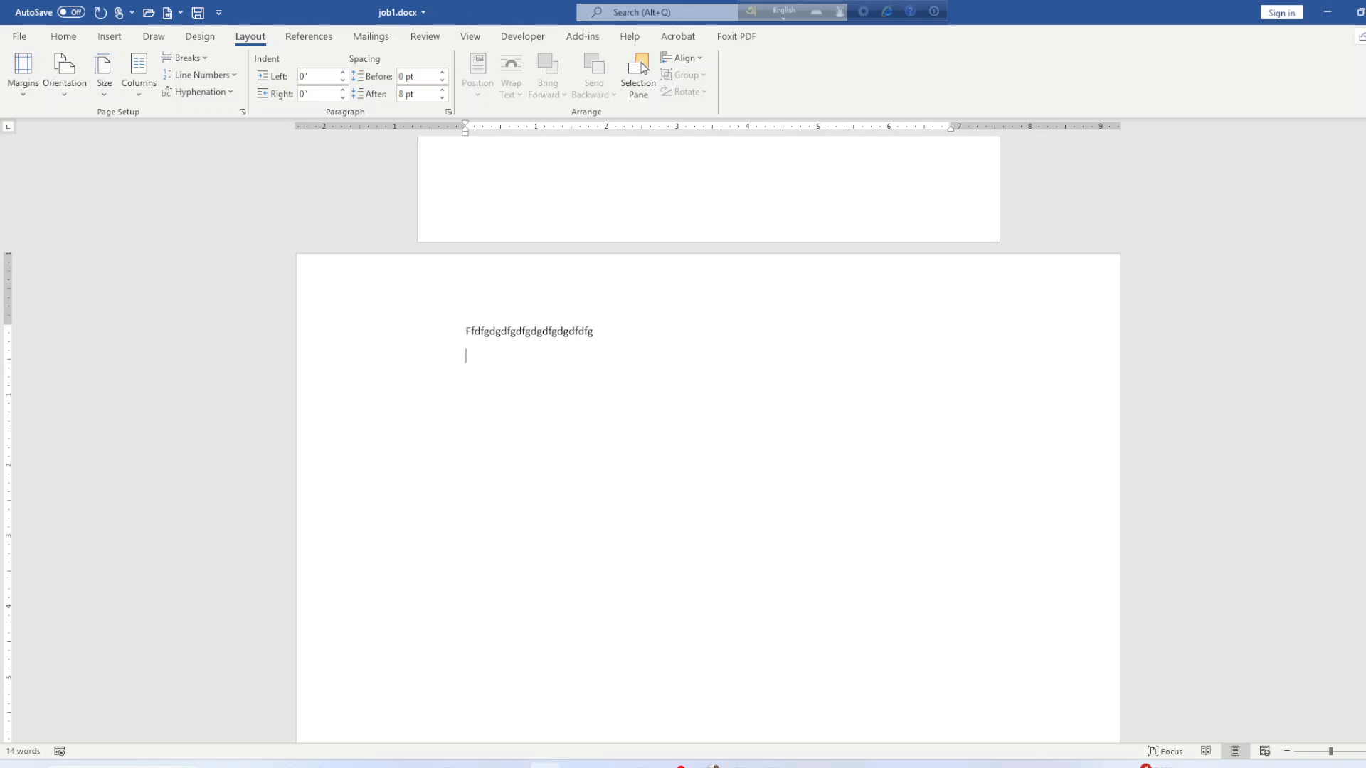
text(gdfdfgdfg)
key(Return)
text(dfggdfgdfgdfg)
key(Return)
text(dfgdfgdfg)
key(Return)
text(sdfgdfgdfg)
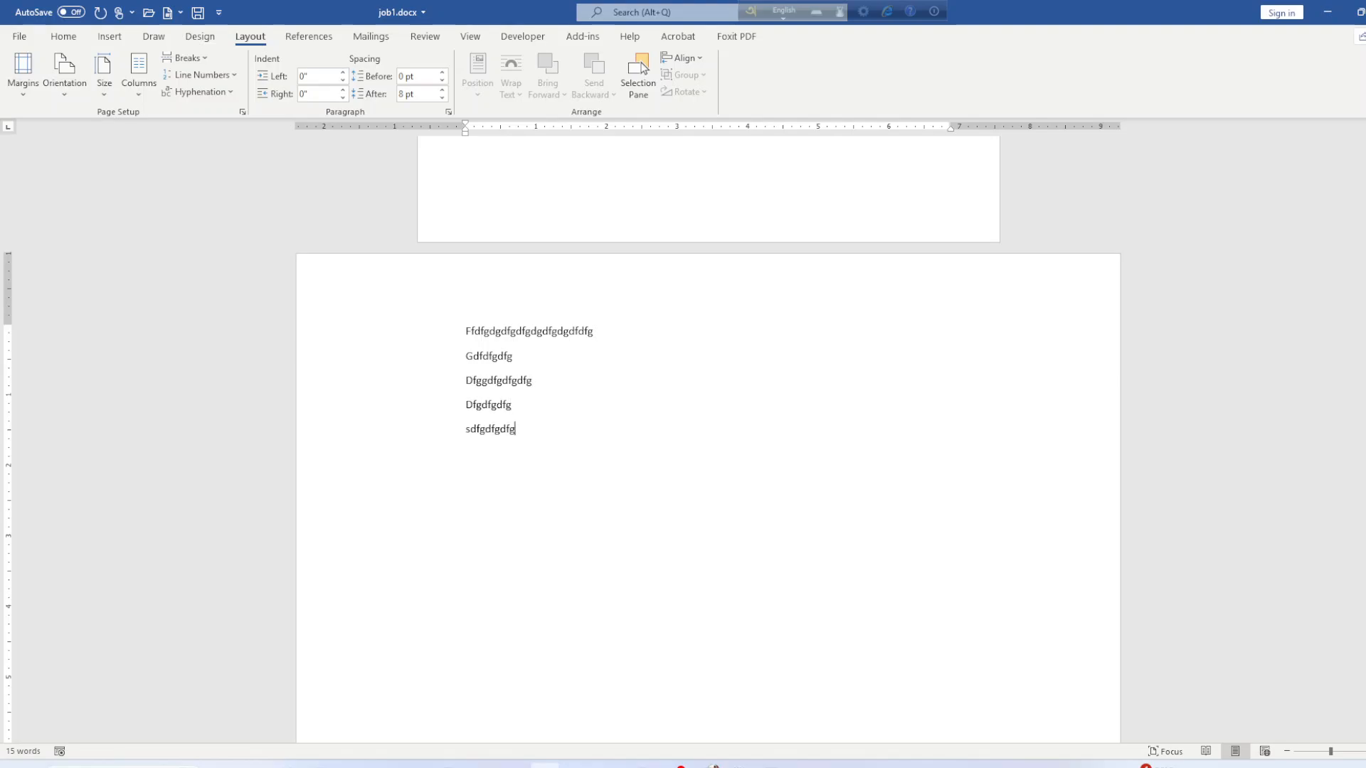
text(df)
click(187, 58)
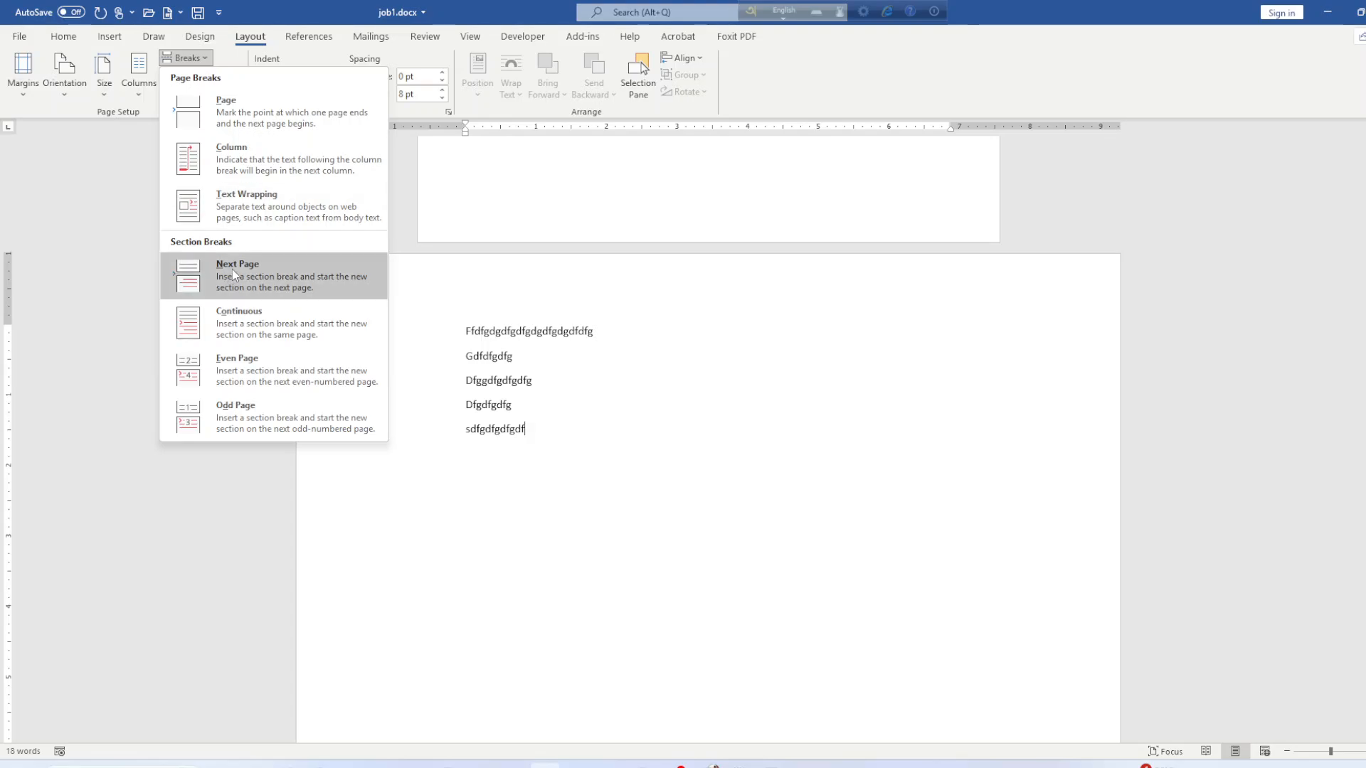
Undo the accidental column break and delete the five placeholder lines.
click(247, 163)
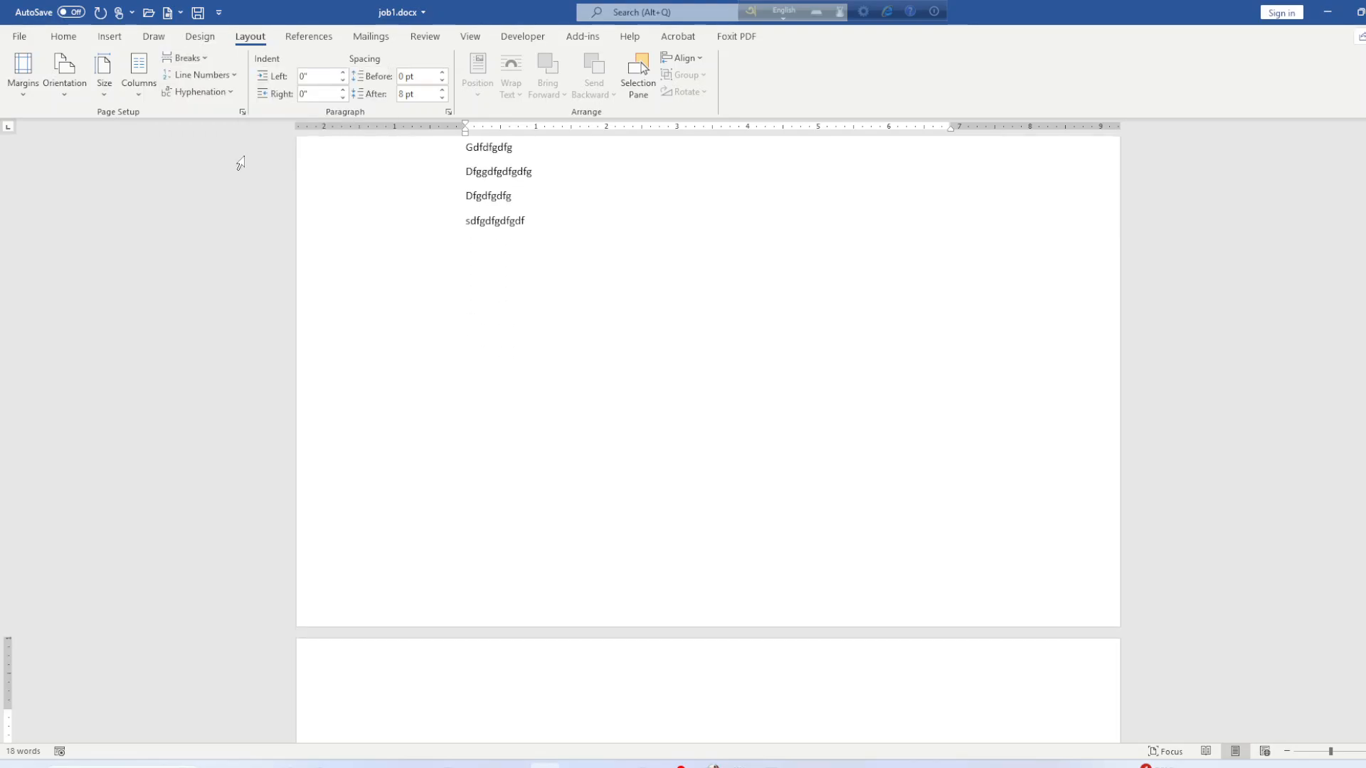
key(BackSpace)
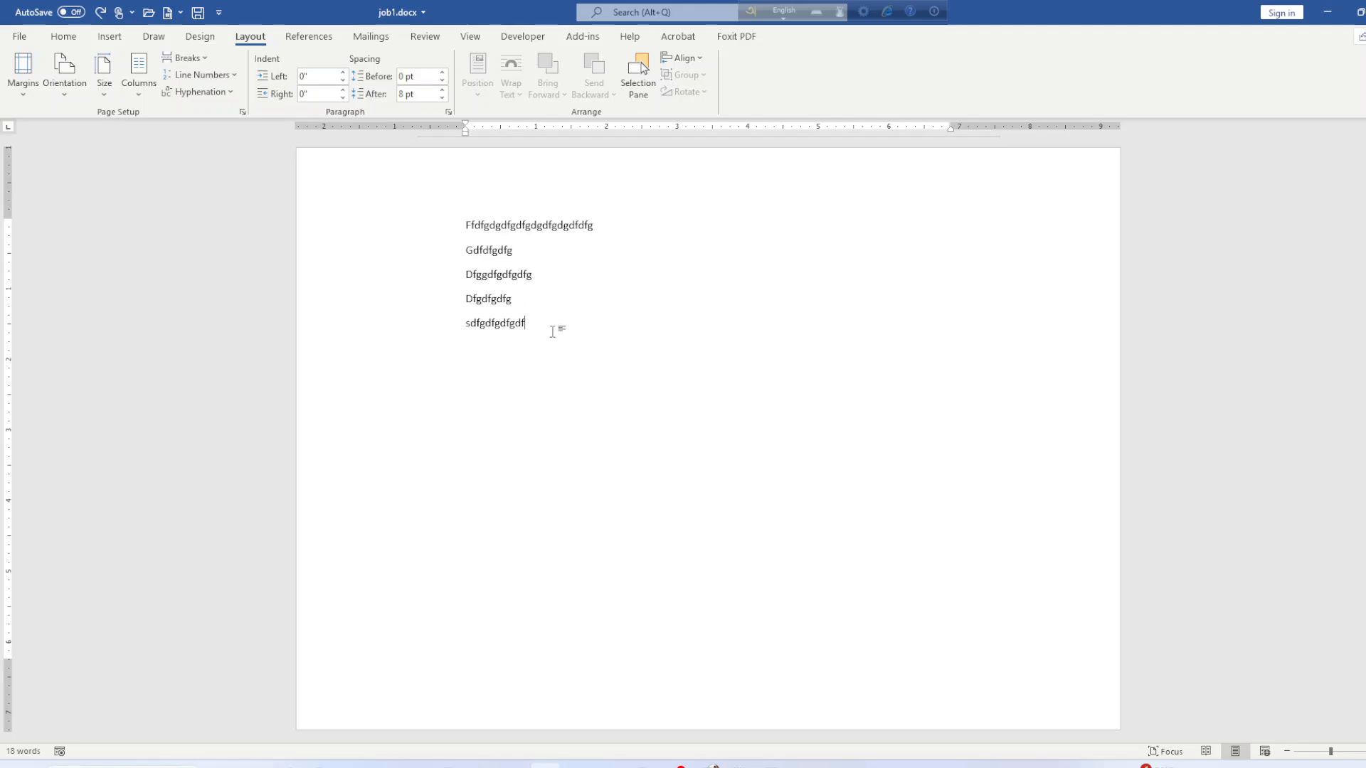
drag(552, 332, 459, 232)
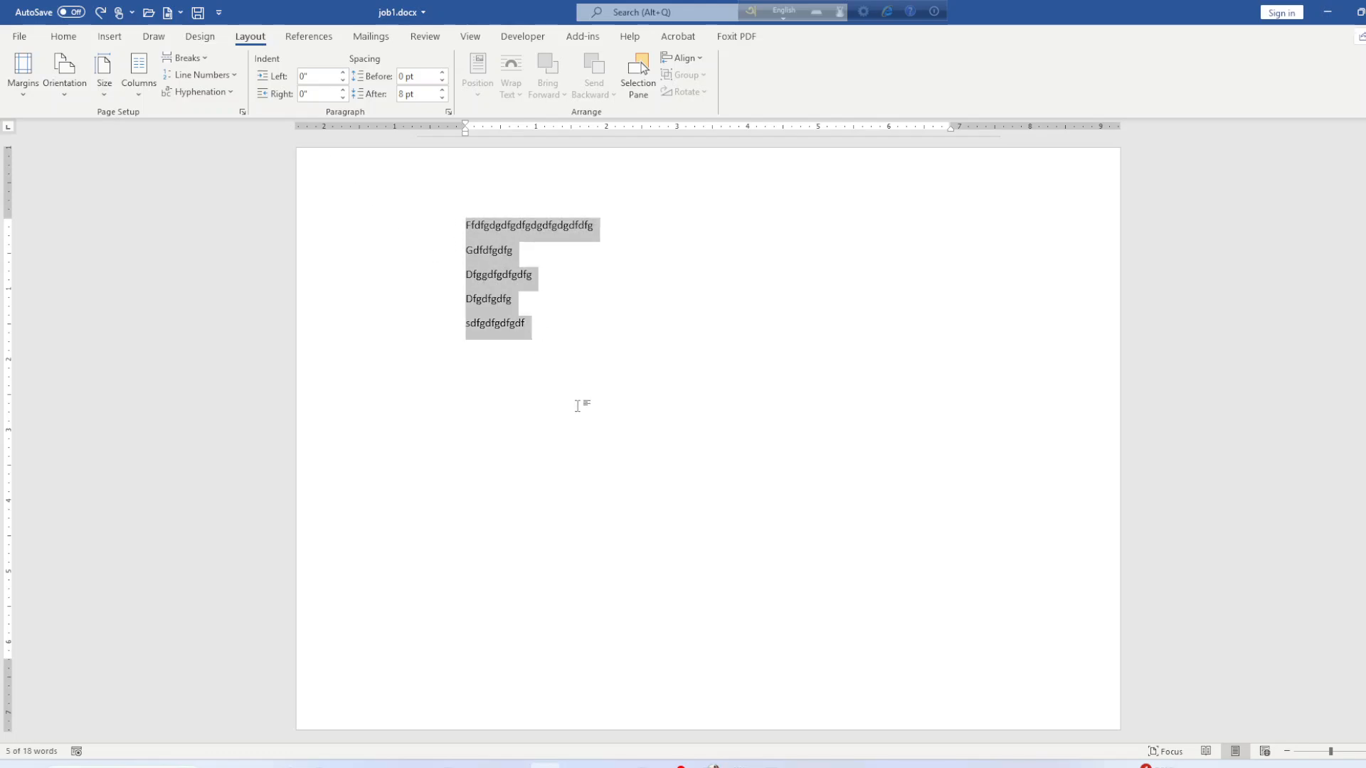
key(Delete)
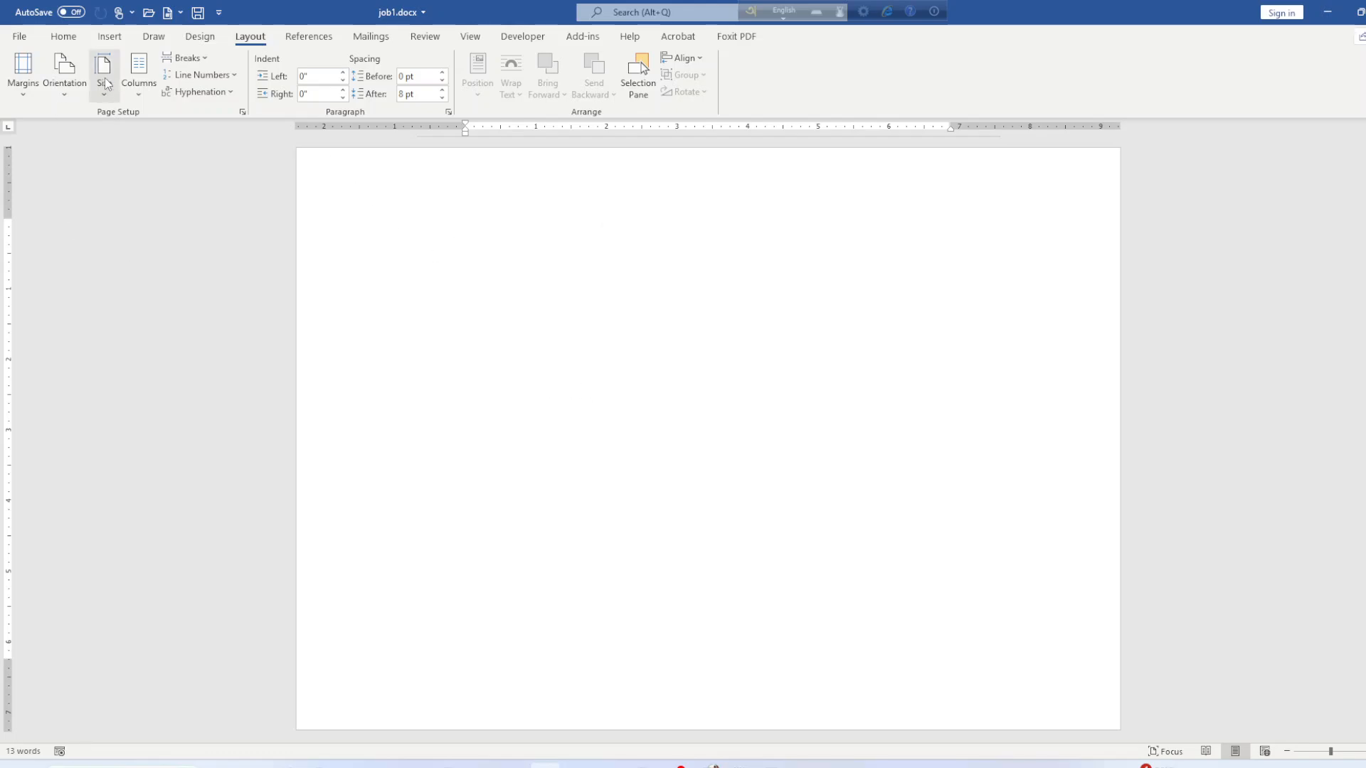
Set two unequal columns, 3.8" and 2.47" wide, with 0.6" spacing.
click(136, 78)
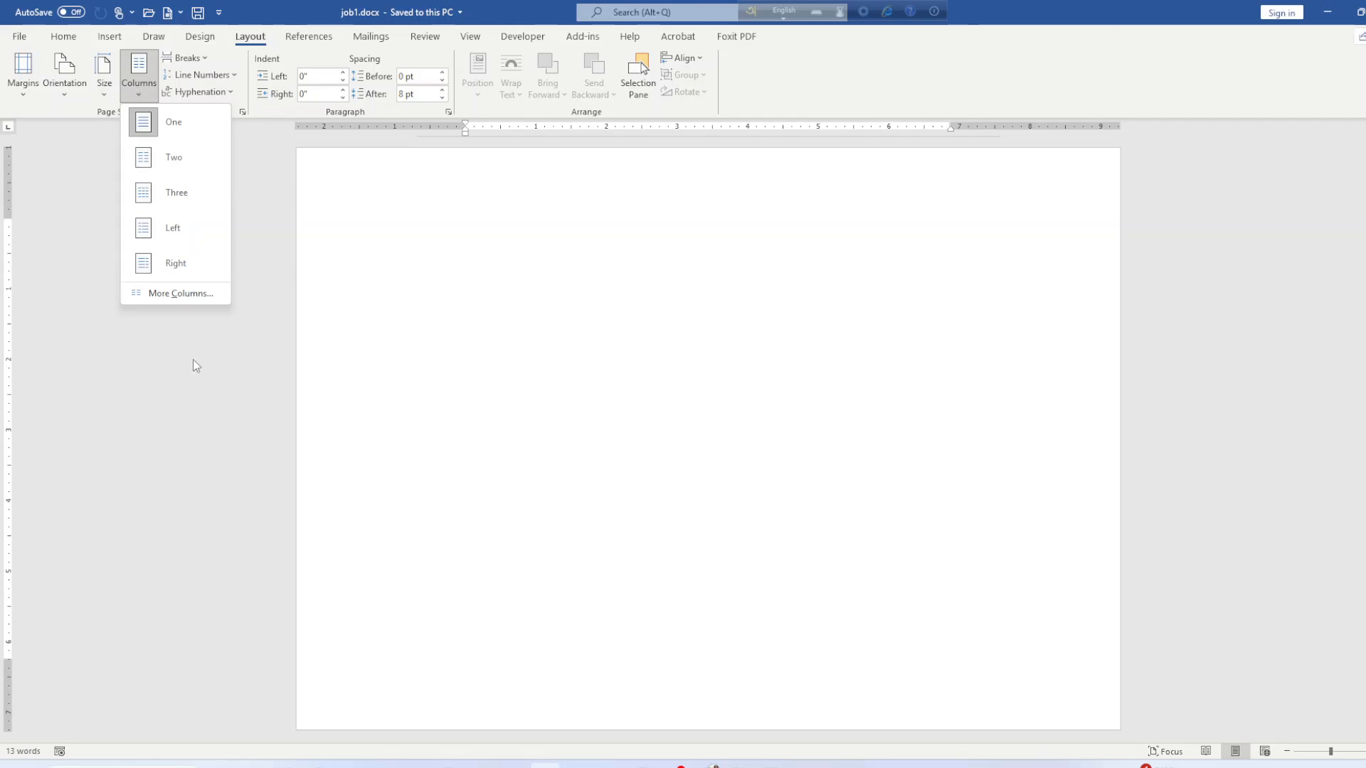
click(173, 292)
click(651, 296)
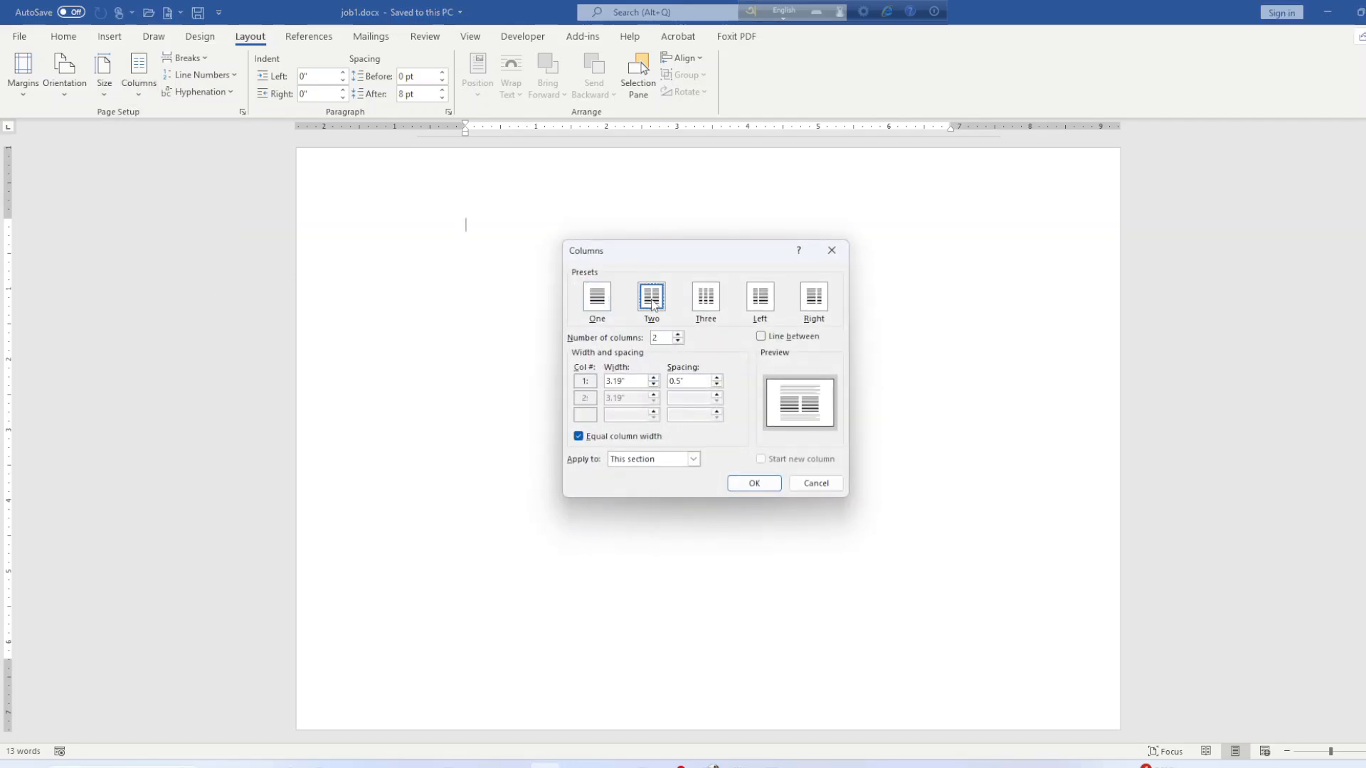
click(621, 382)
click(579, 436)
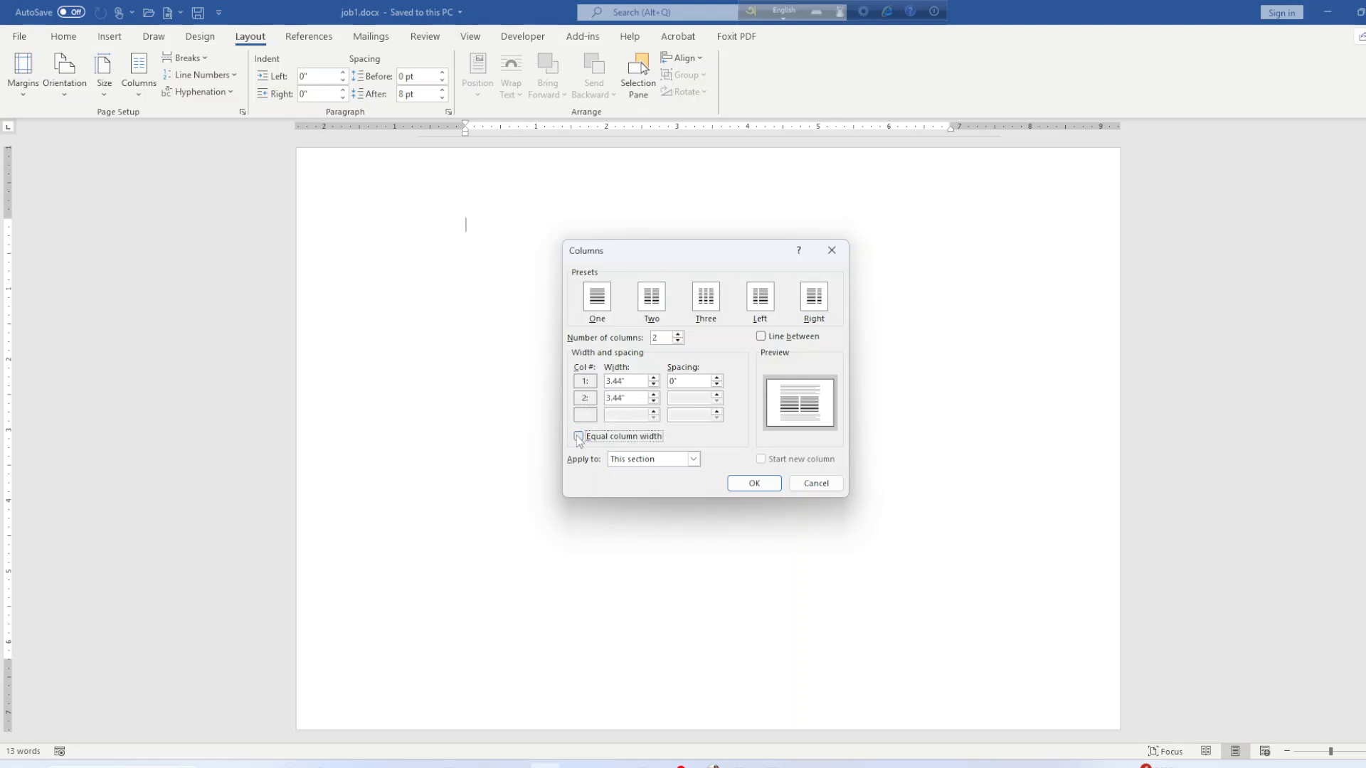
click(622, 401)
click(621, 382)
text(8)
key(BackSpace)
key(BackSpace)
text(2)
click(679, 382)
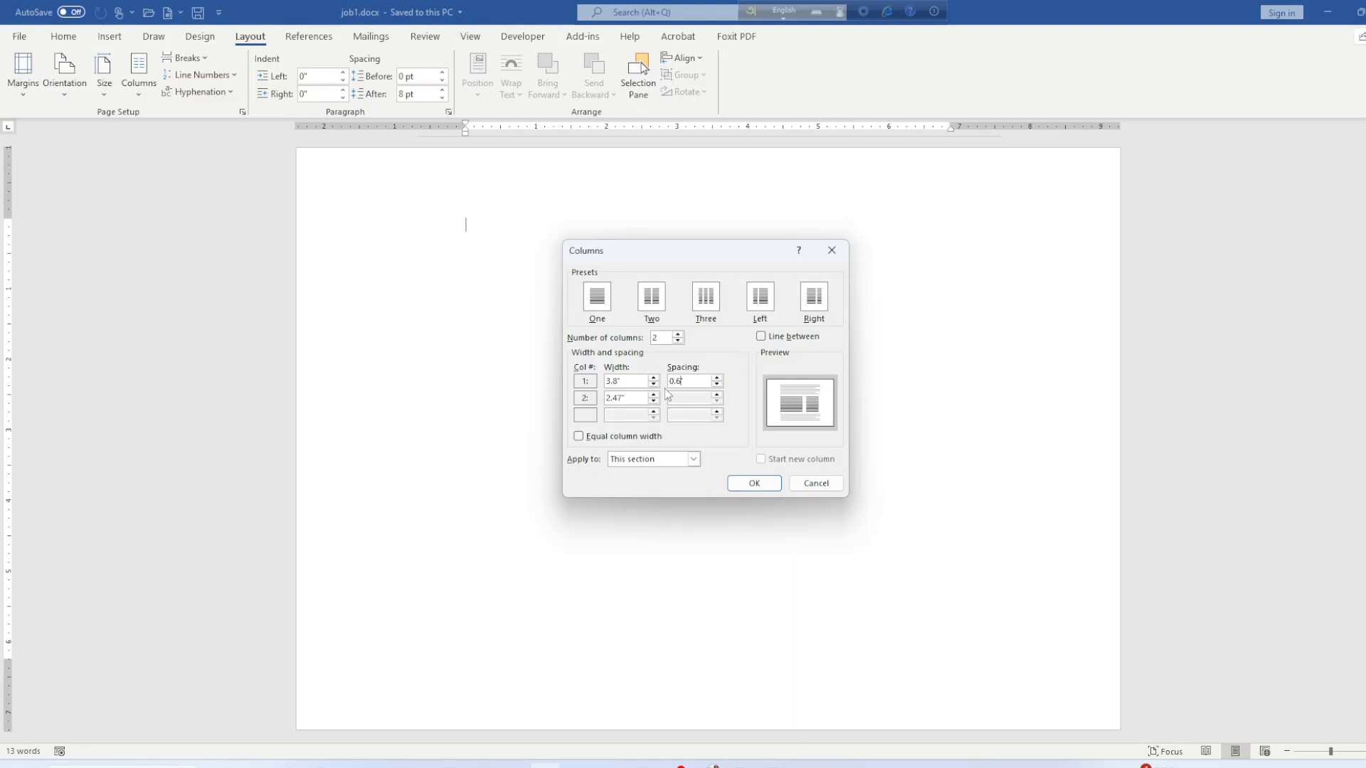
click(754, 486)
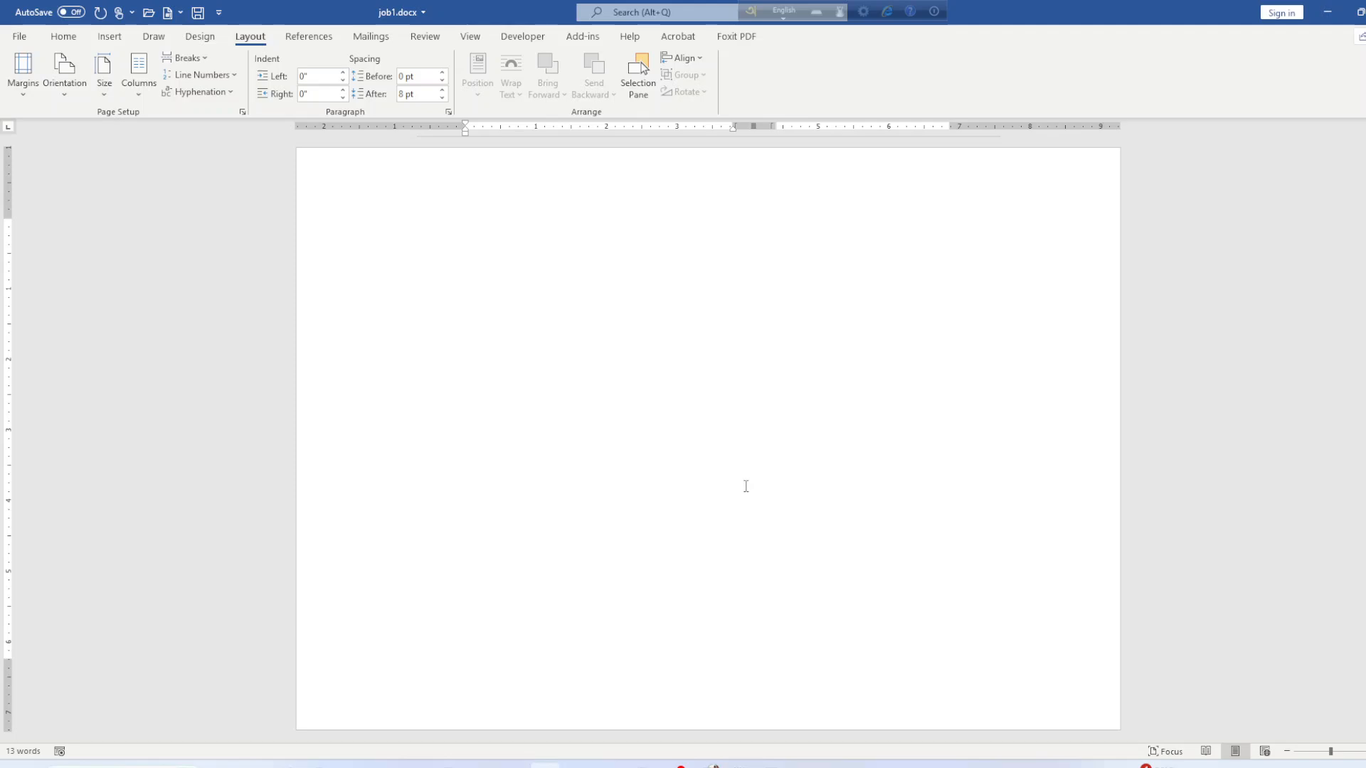
Type seven lines of placeholder text in the first column.
text(gdfgdfgdfgdfdf)
key(Return)
text(gdfdfgdfgdfg)
key(Return)
text(dfgdfgdfgdfgd)
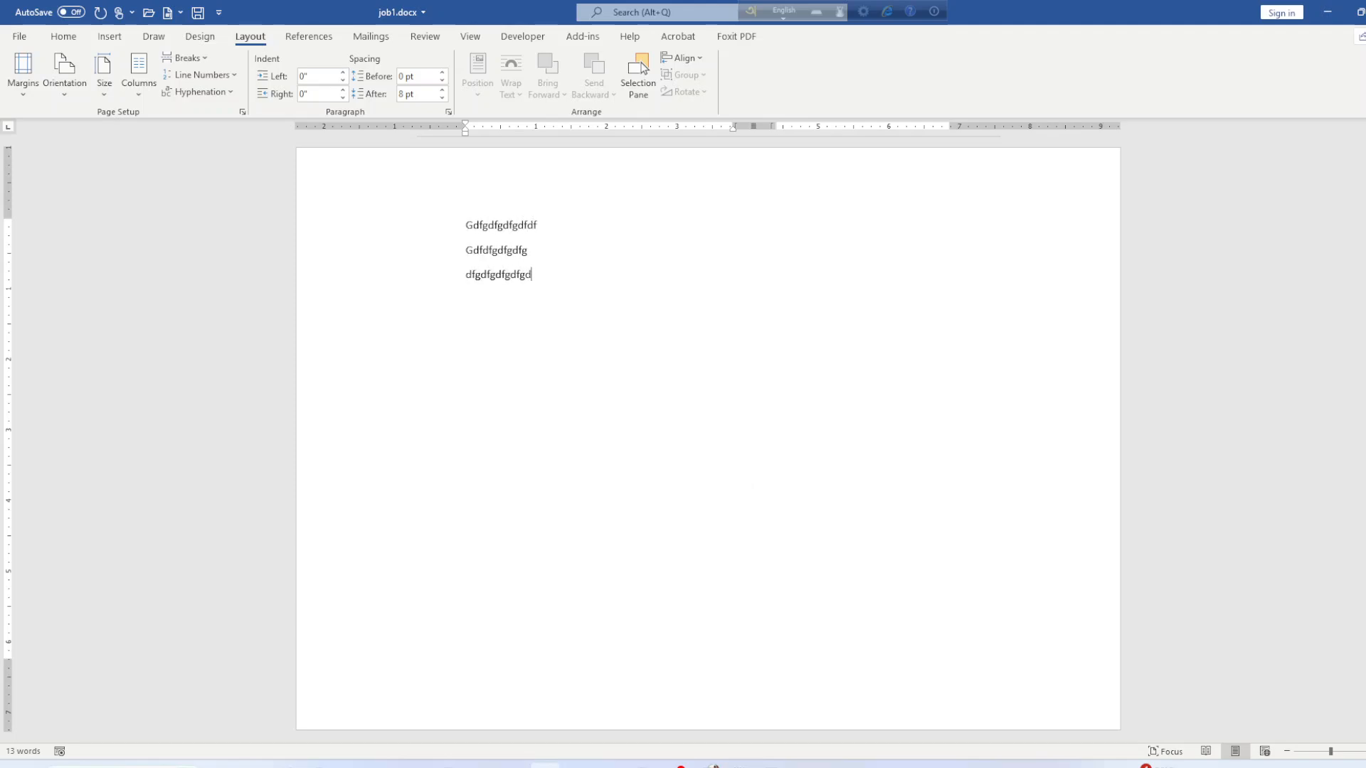
key(Return)
text(dfgdfgdfg)
key(Return)
text(dfgdfg)
key(Return)
text(dfggdfg)
key(Return)
text(gdfggdfg)
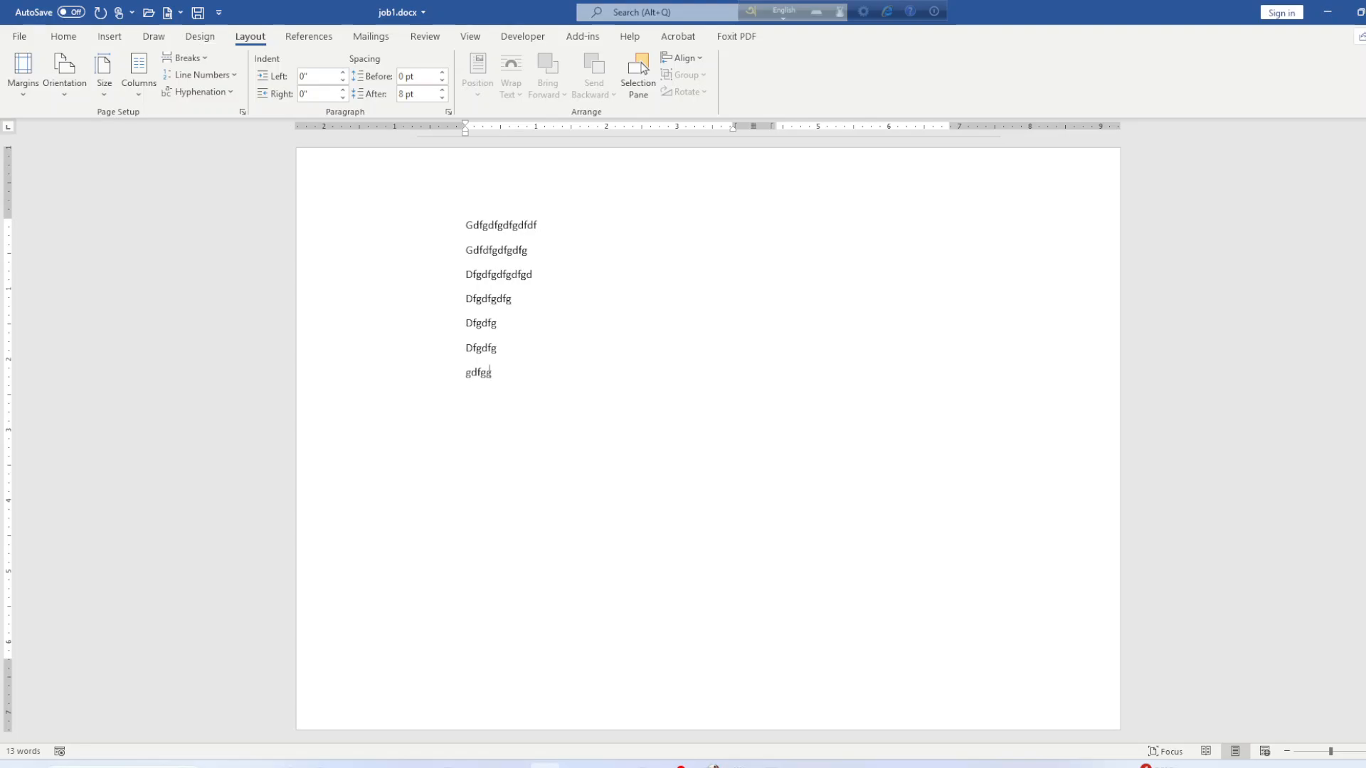
Insert a column break, type two placeholder lines in the second column, and save.
click(185, 58)
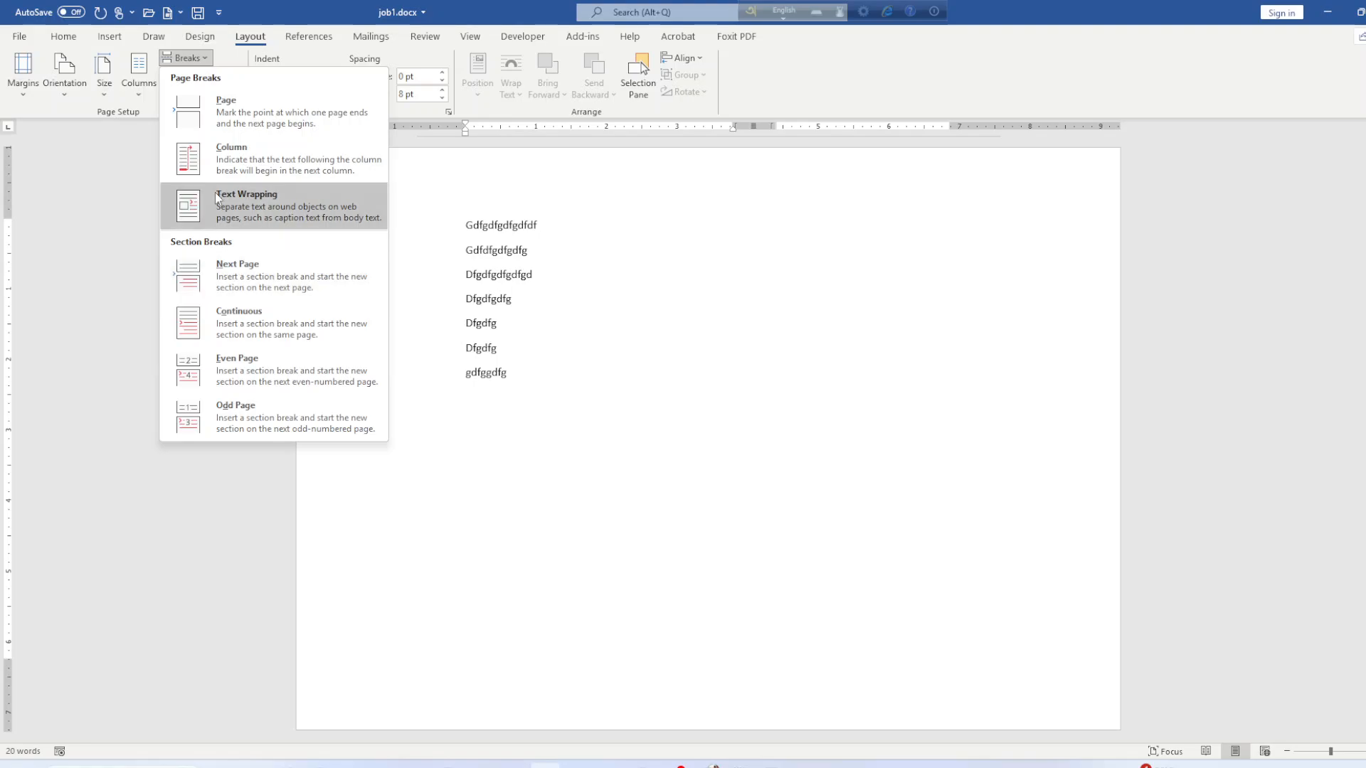
click(224, 169)
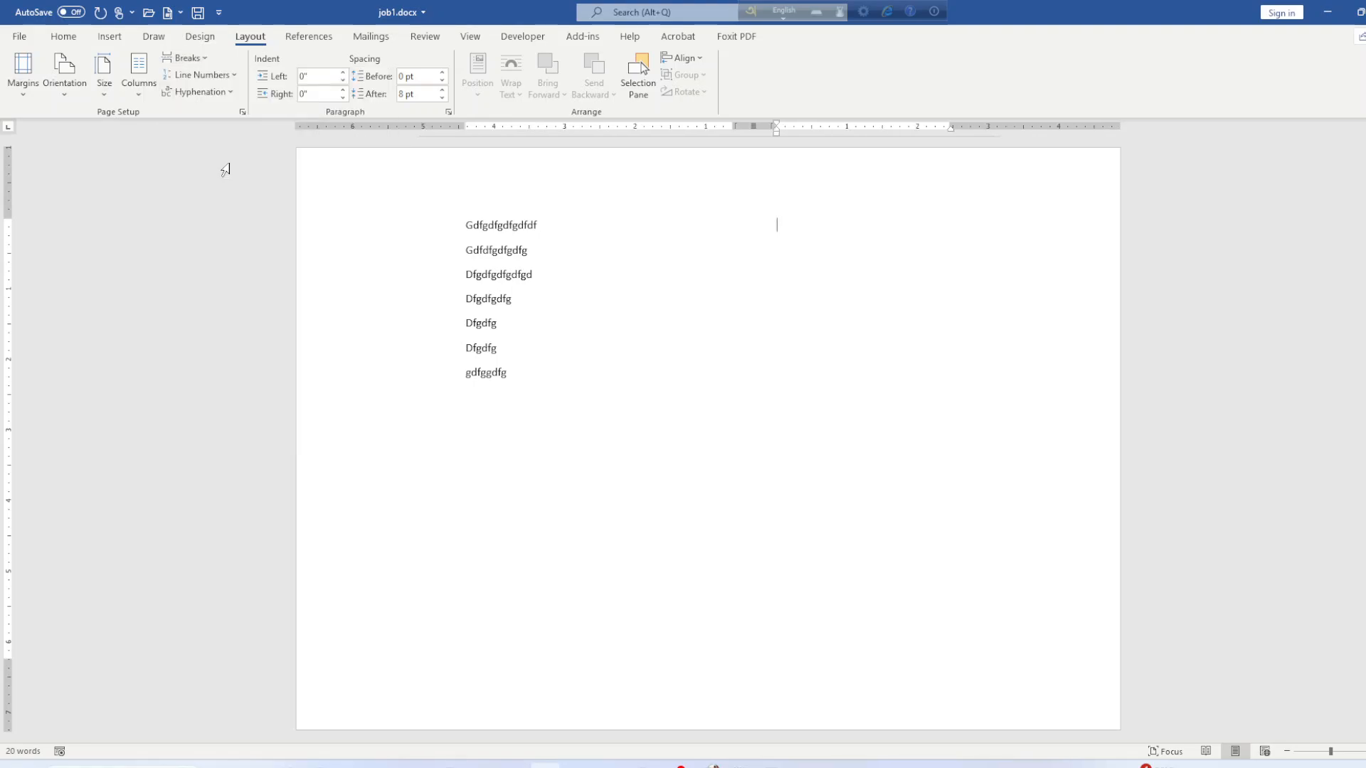
key(Return)
key(Return)
key(Return)
key(Return)
key(Return)
text(gdfgdfgdfgdfgdfgd)
key(Return)
key(Return)
text(dfggdfgdfgdfg)
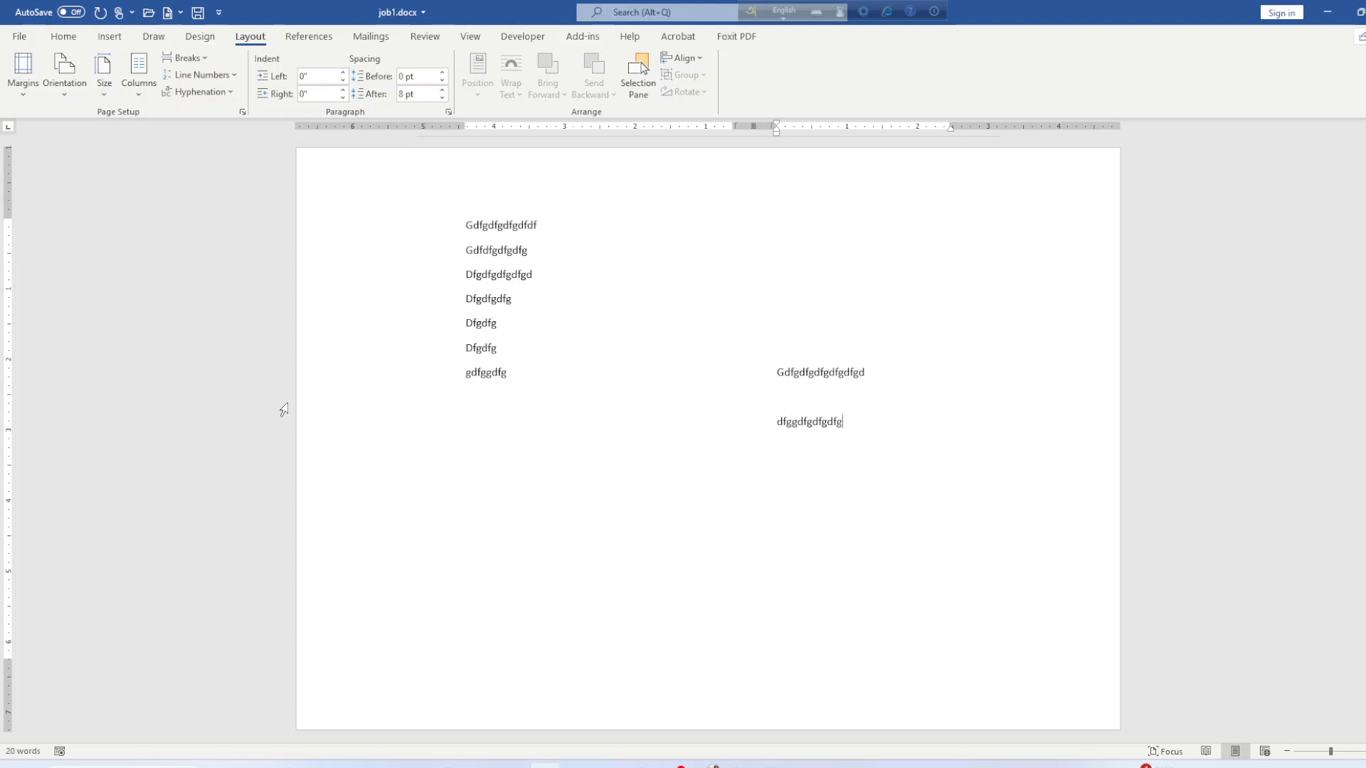
key(ctrl+s)
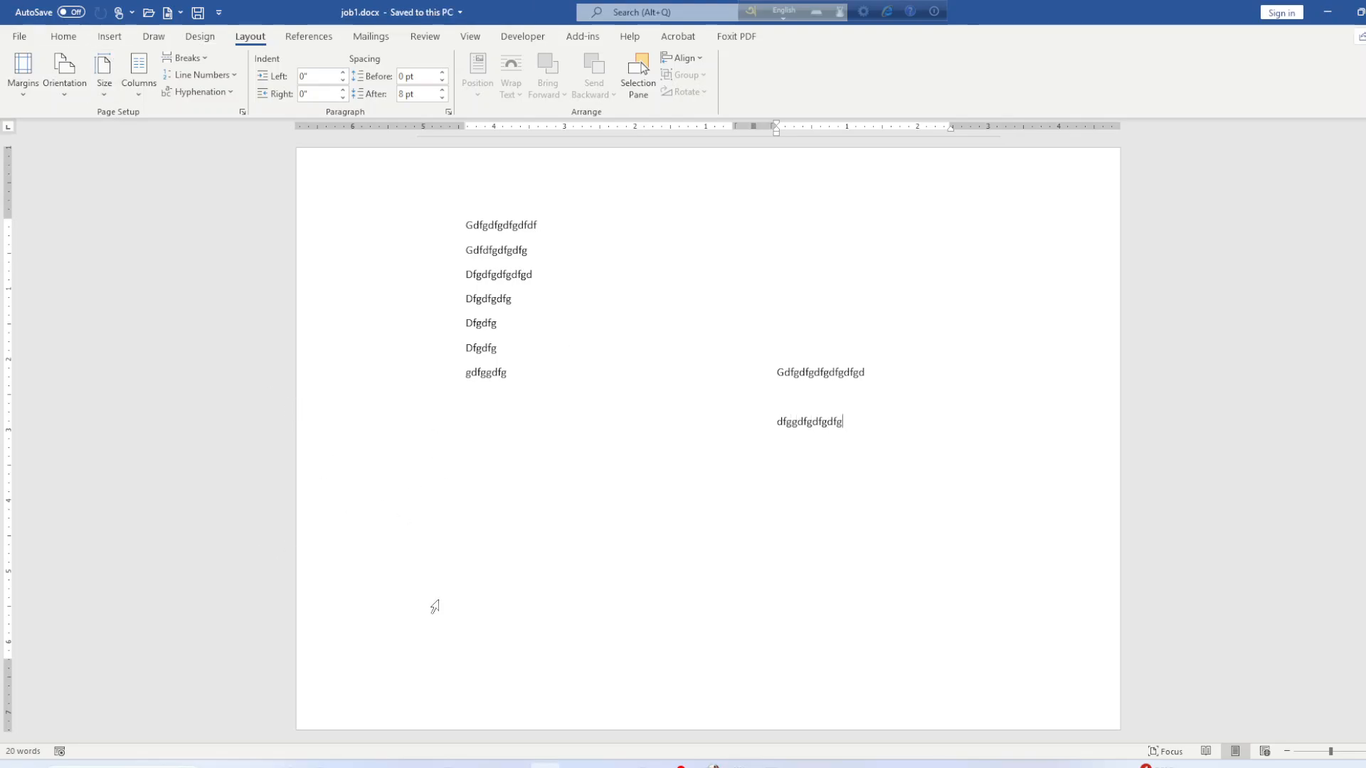
Unlink the page-2 footer from the previous section and add a Plain Number 3 page number.
double_click(444, 694)
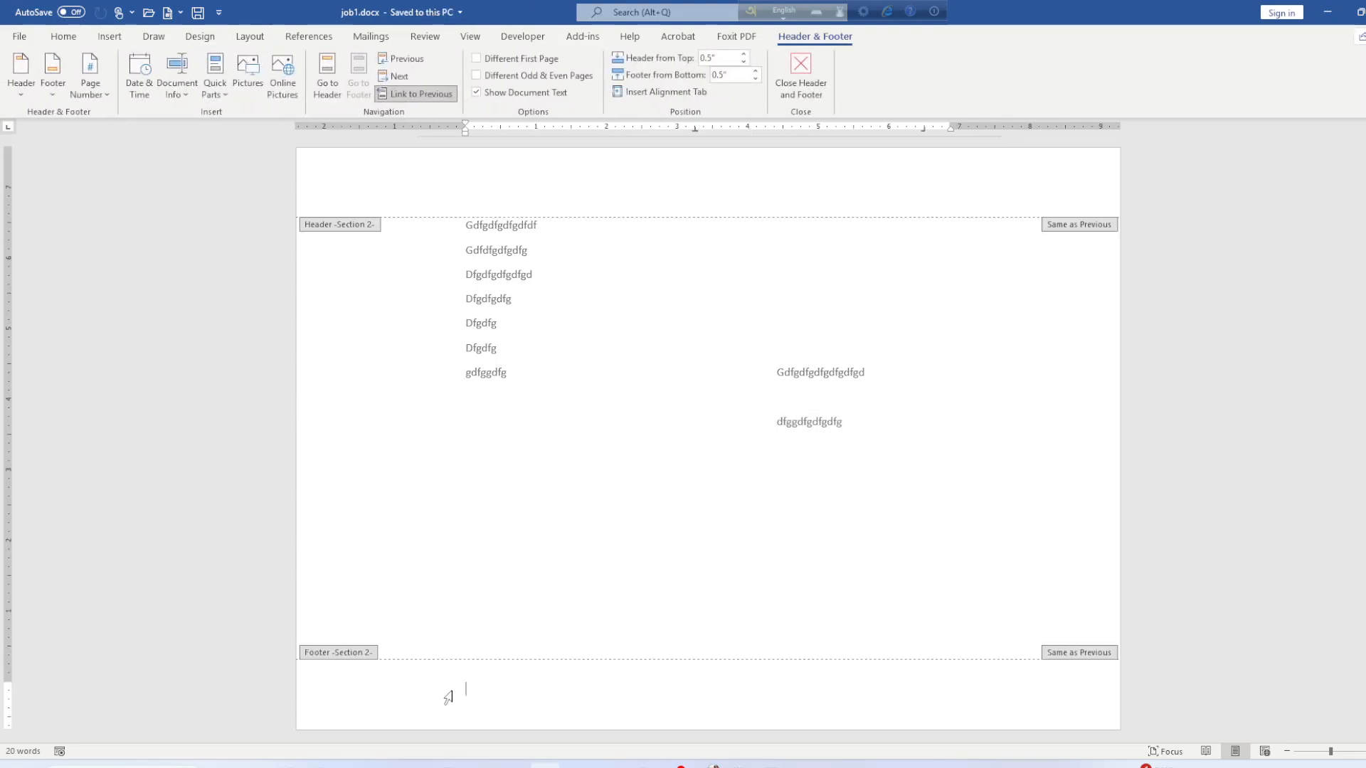
click(418, 95)
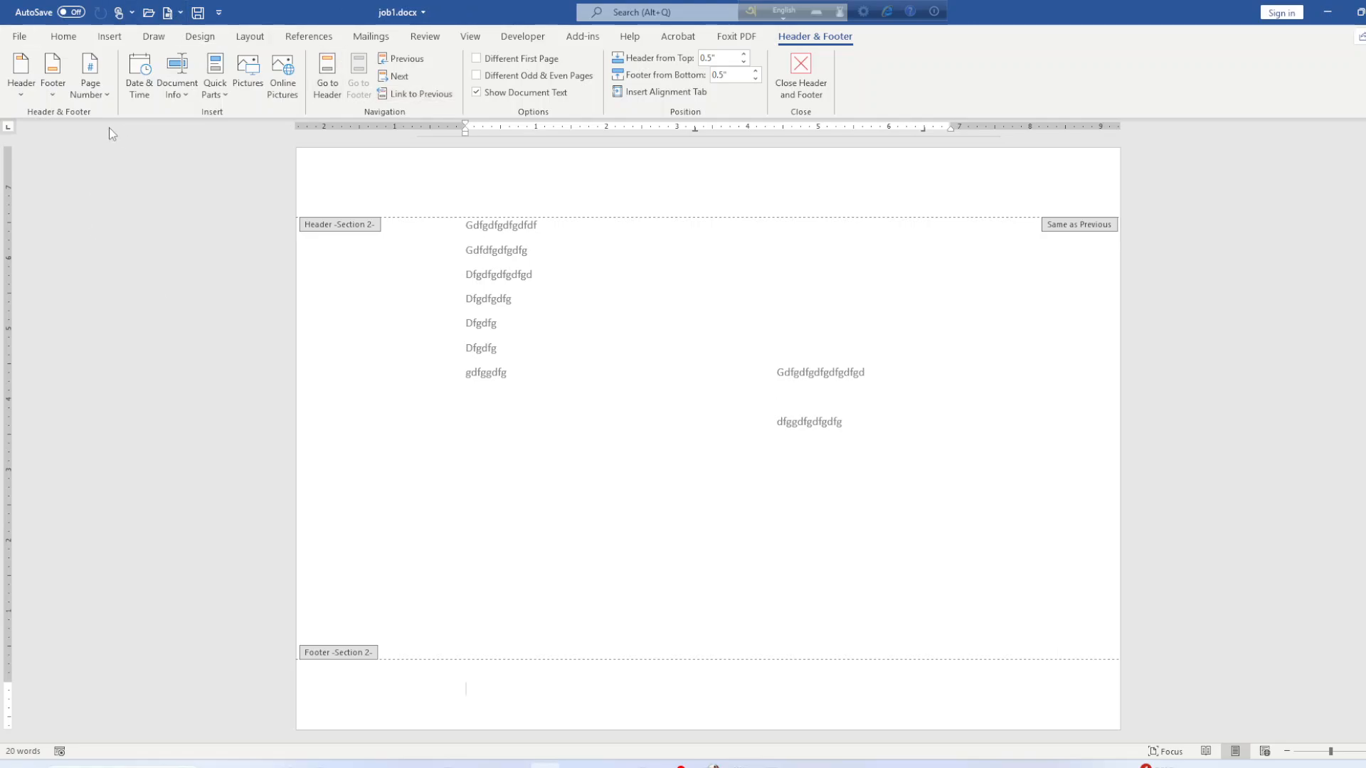
key(alt+Tab)
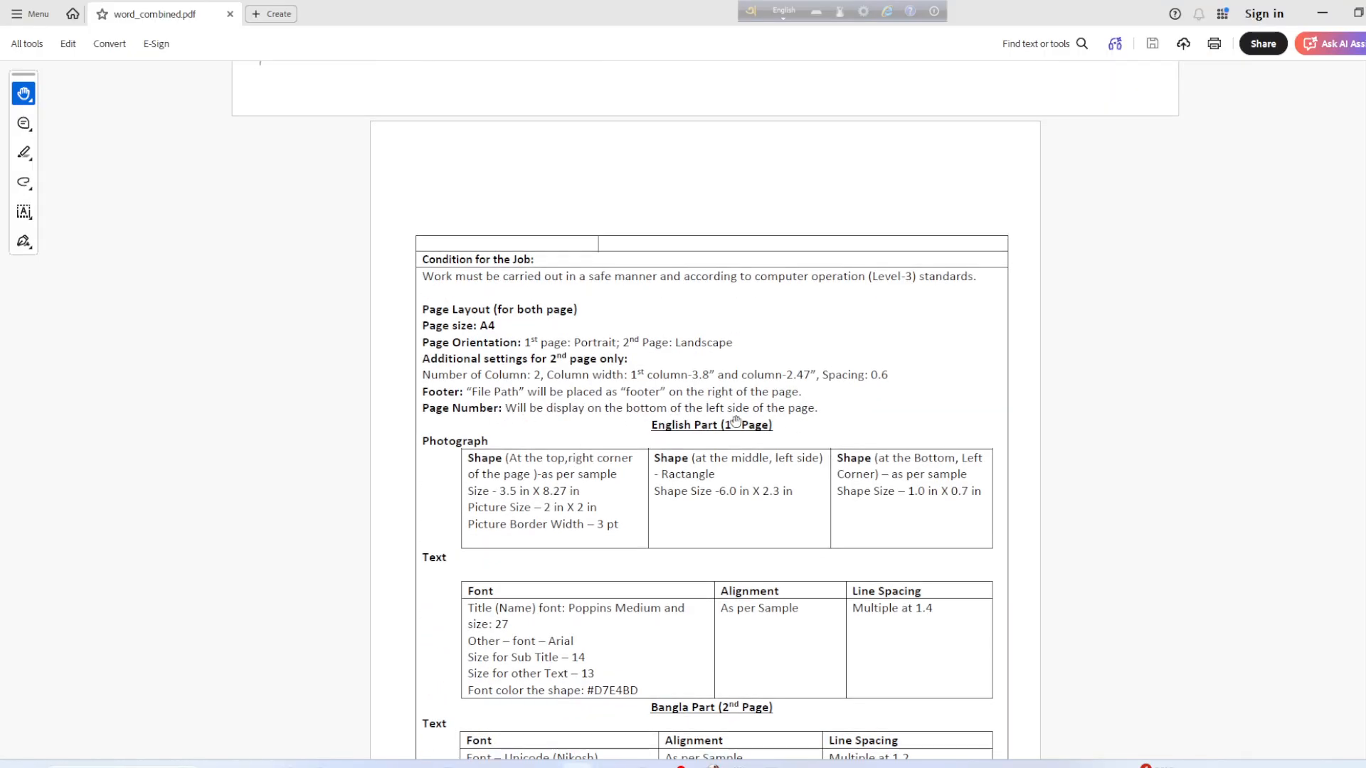
click(1322, 13)
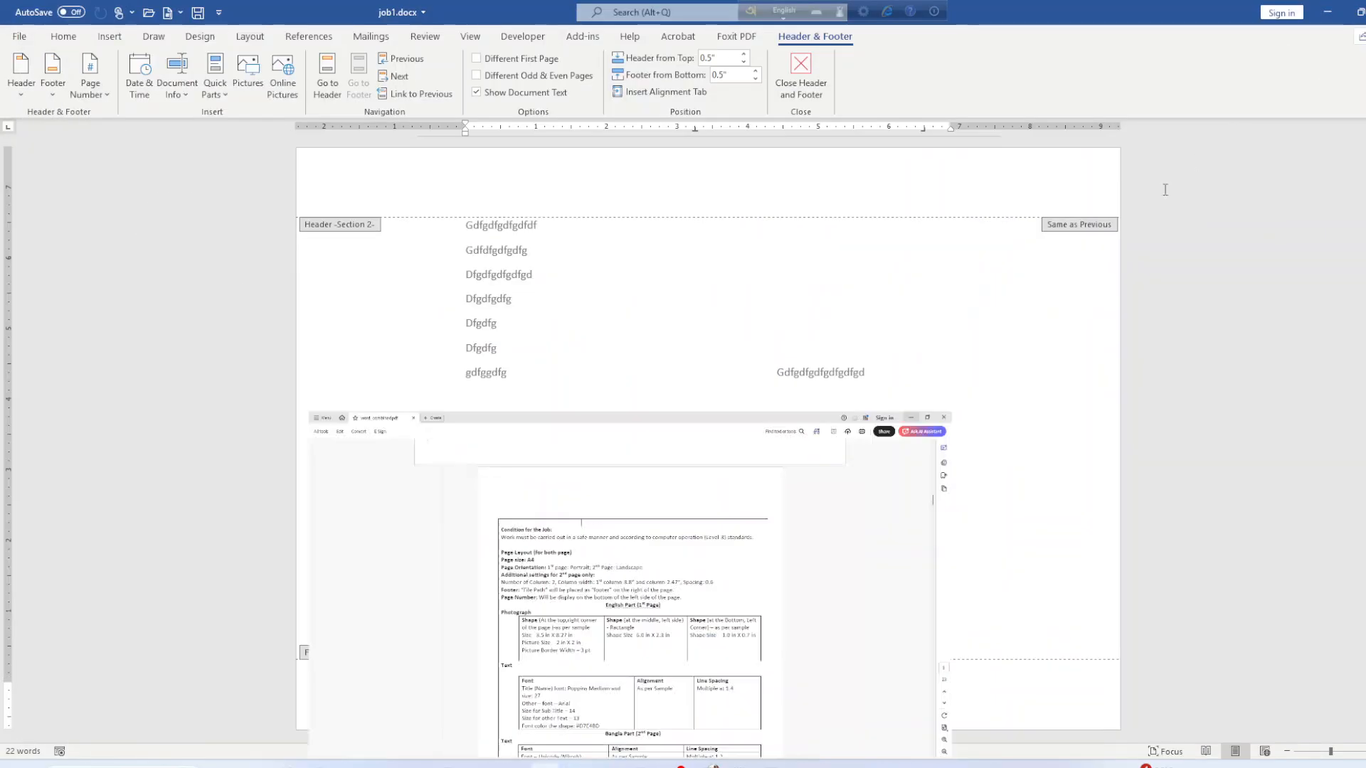
click(90, 84)
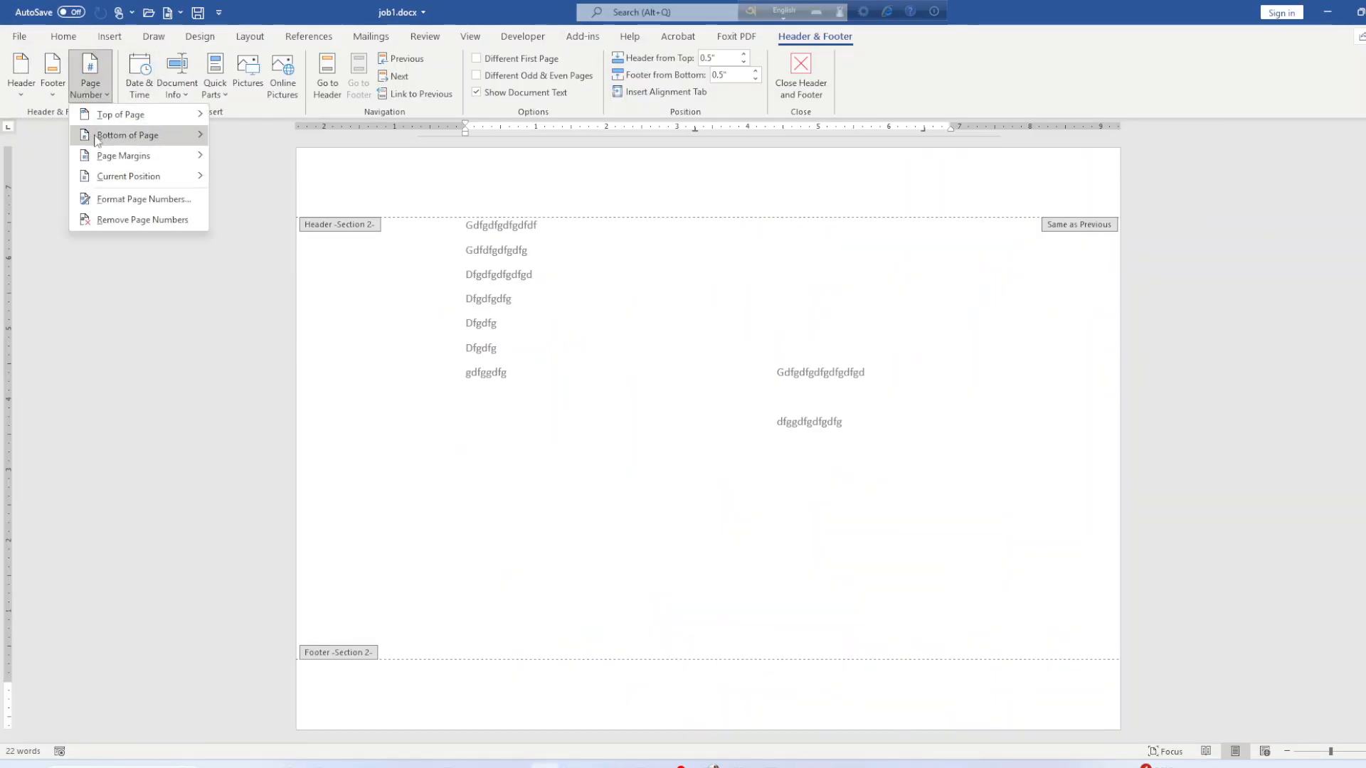
mouse_move(131, 140)
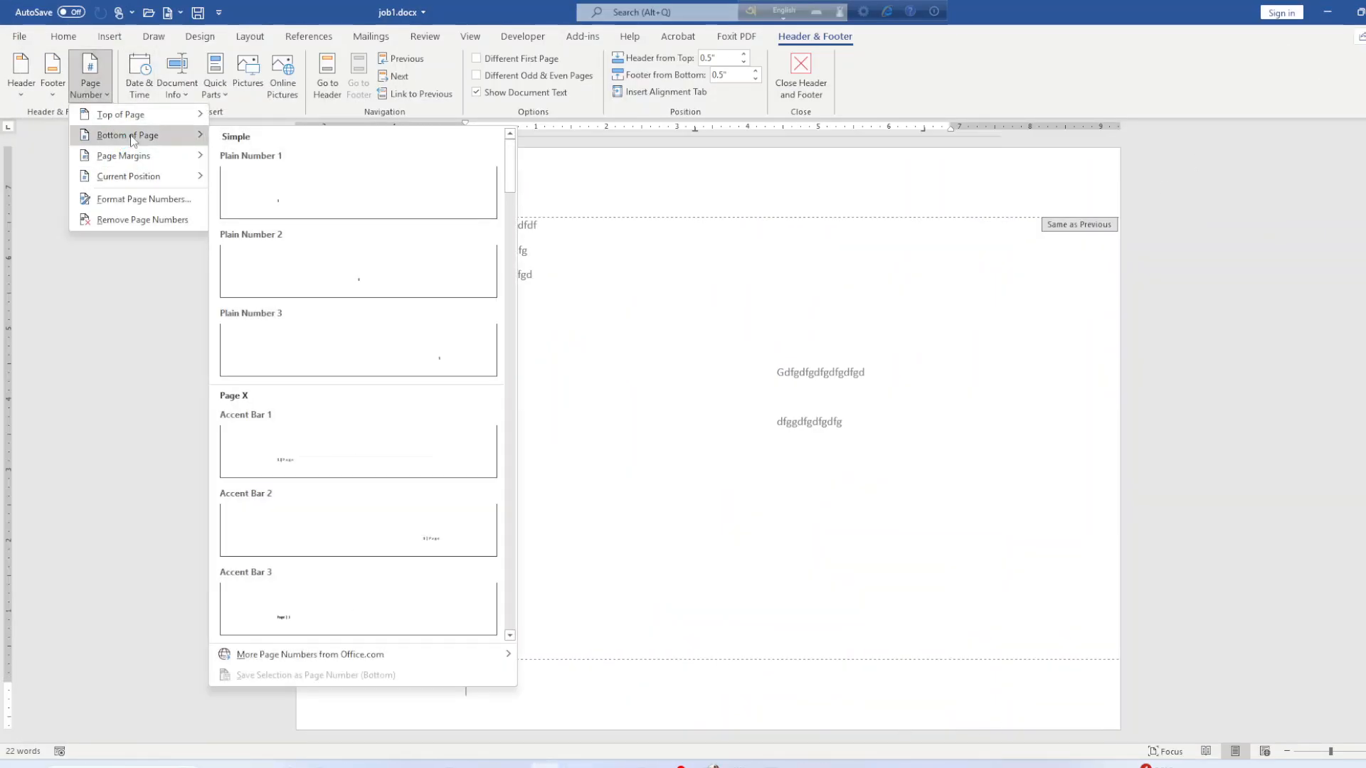
click(442, 363)
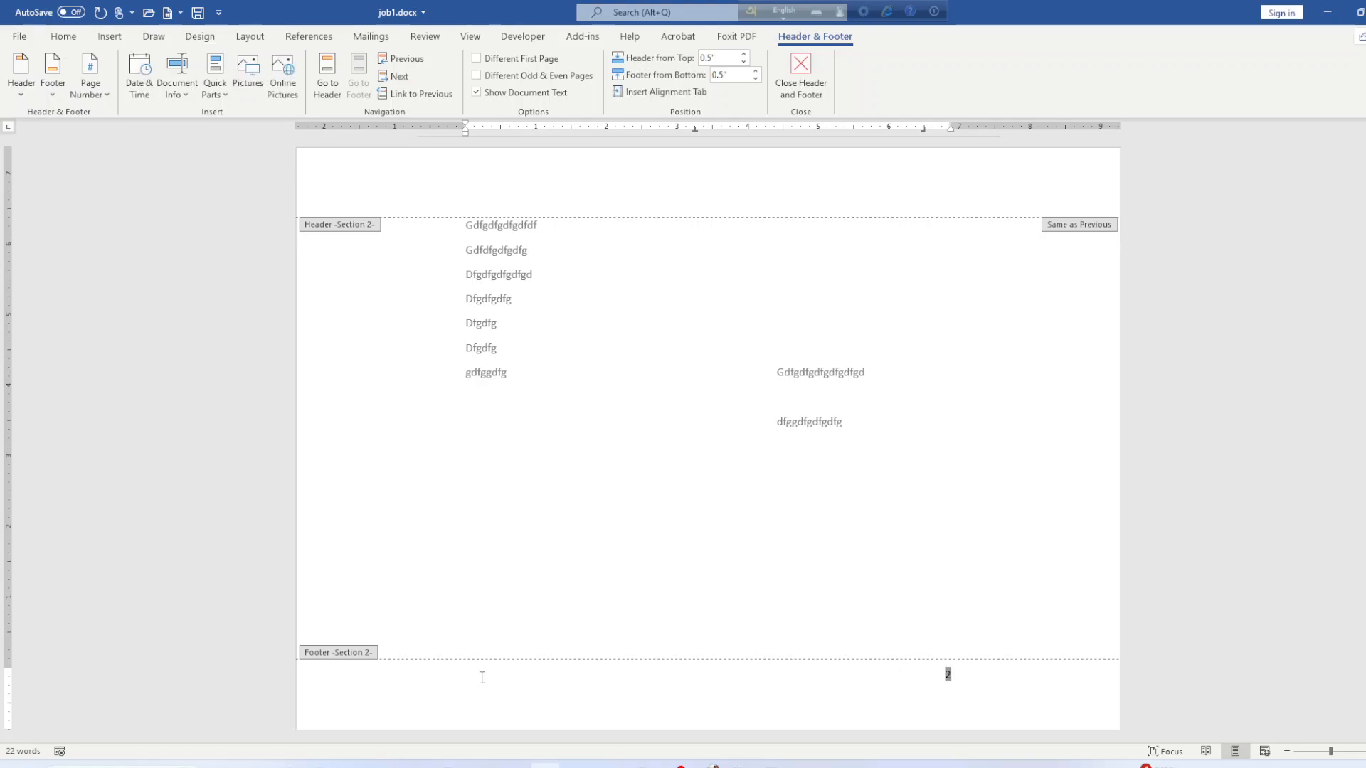
Insert the document's file path on a new footer line below the page number.
click(1003, 684)
click(177, 99)
click(202, 155)
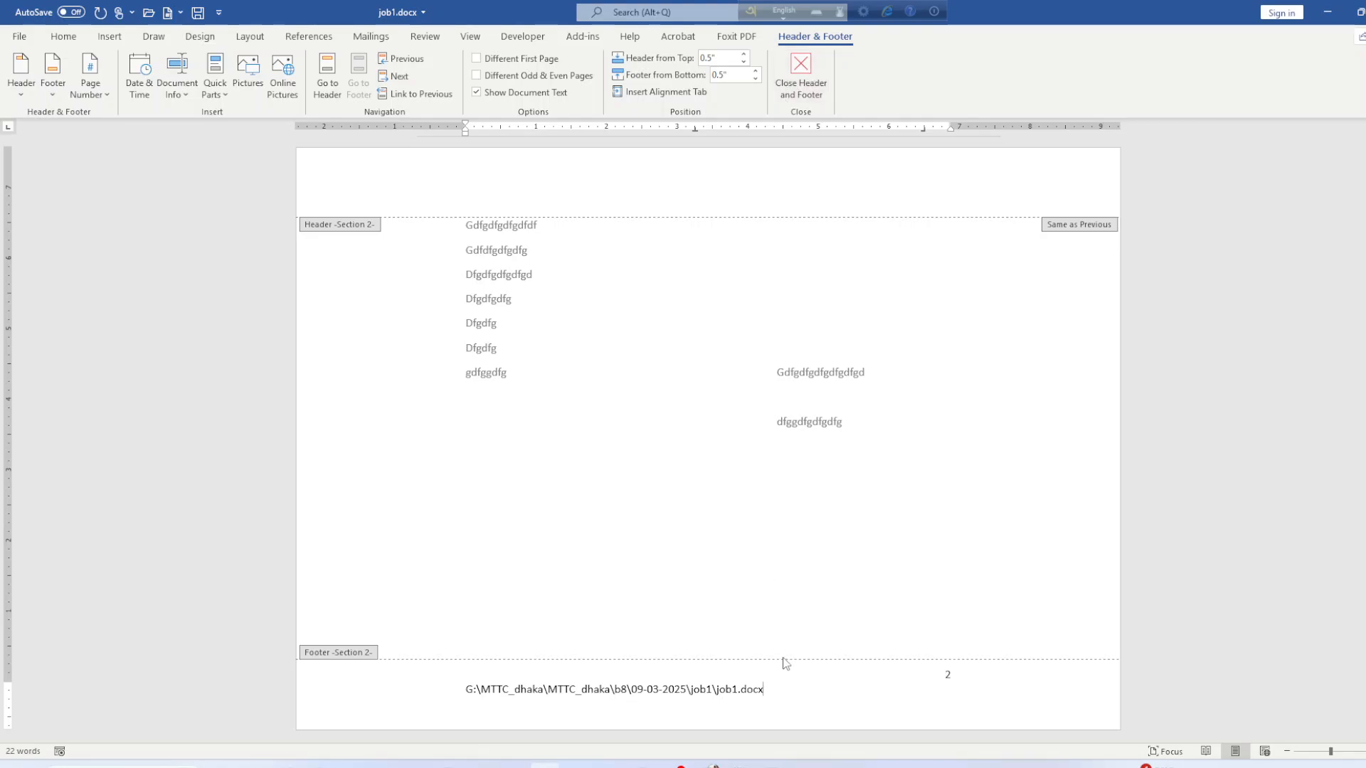
Delete the file path line and the page number 2, leaving the footer empty.
drag(779, 689, 524, 696)
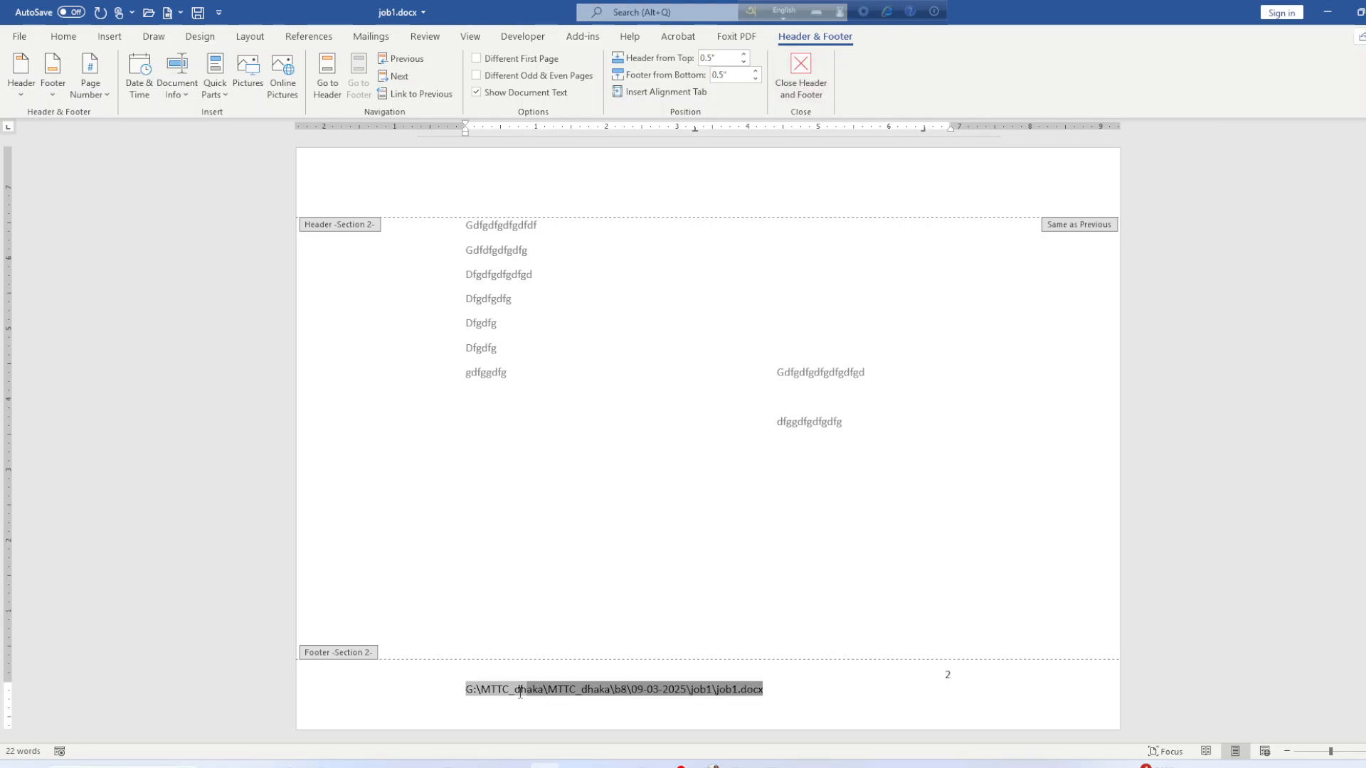
key(Delete)
key(BackSpace)
key(BackSpace)
key(BackSpace)
key(BackSpace)
key(BackSpace)
key(BackSpace)
key(BackSpace)
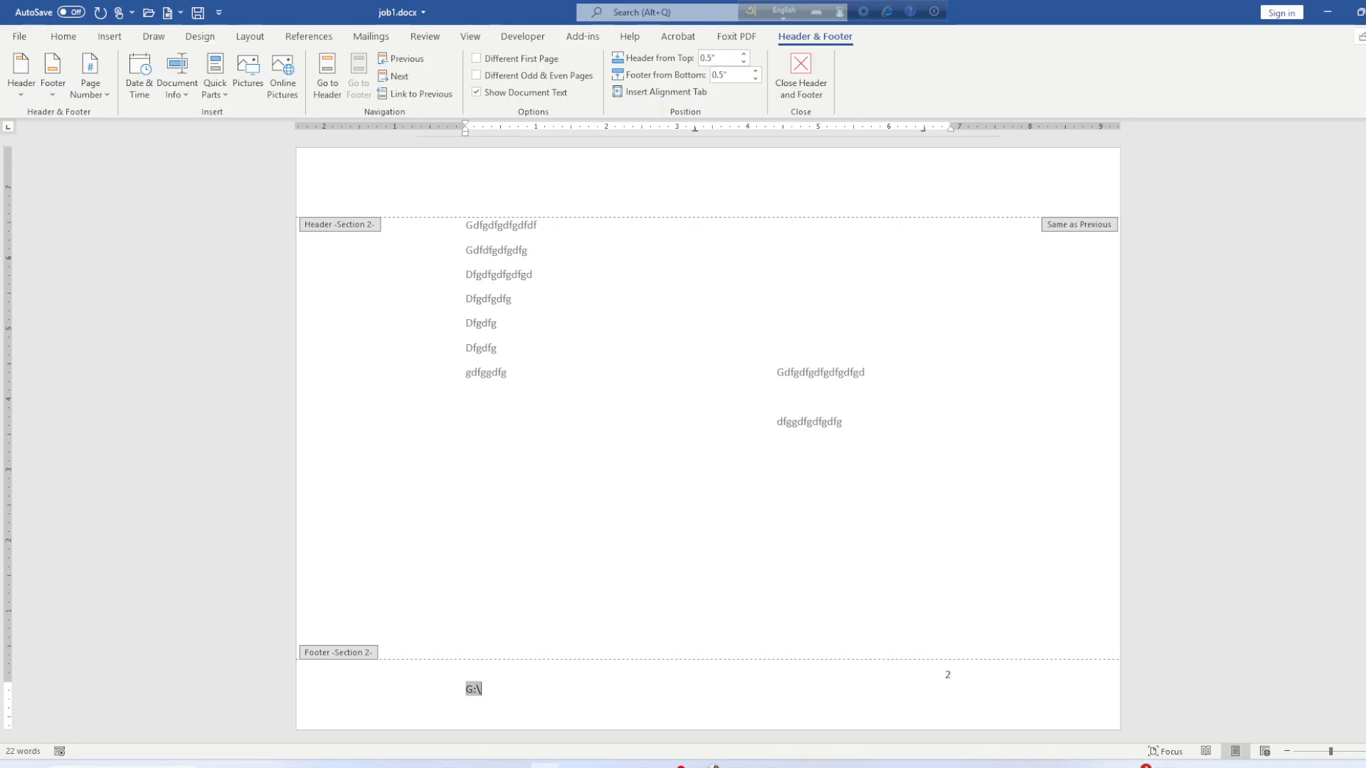
key(BackSpace)
key(BackSpace)
key(BackSpace)
key(BackSpace)
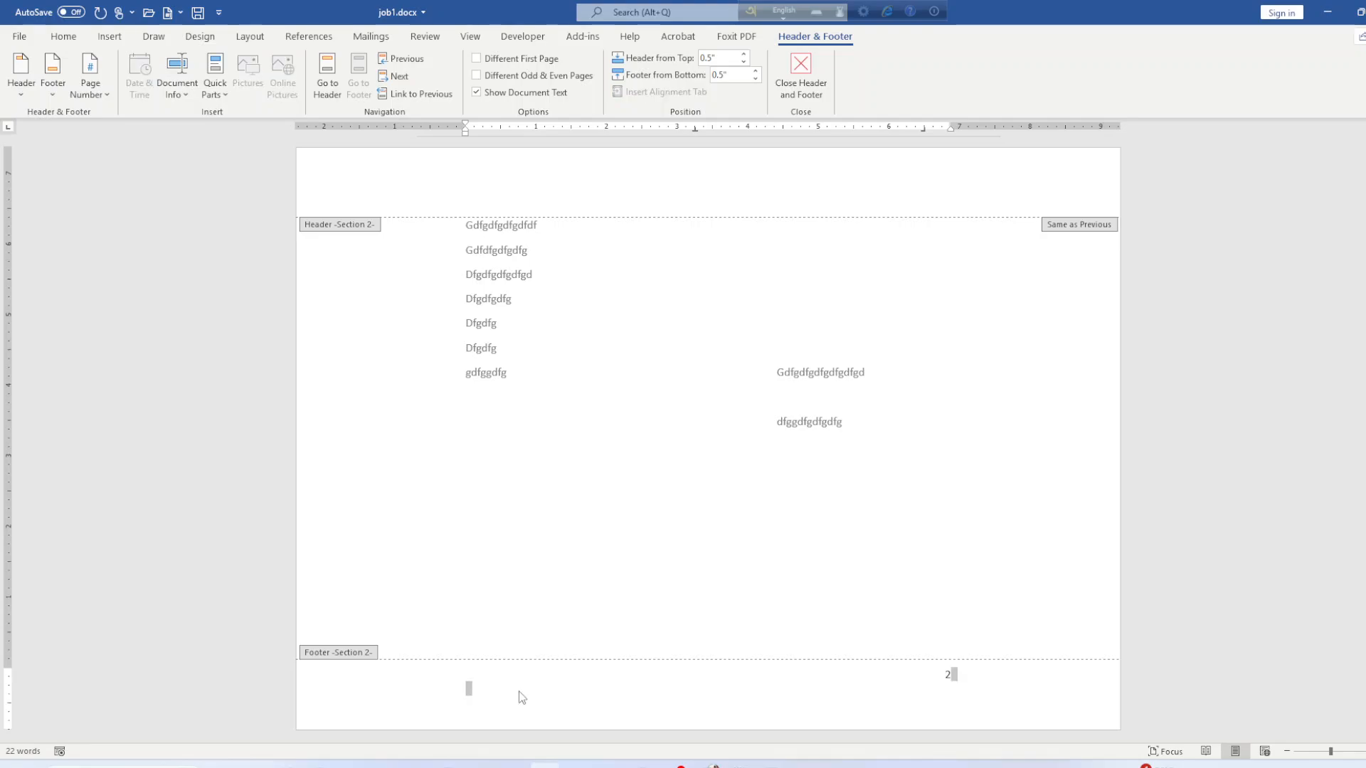
key(BackSpace)
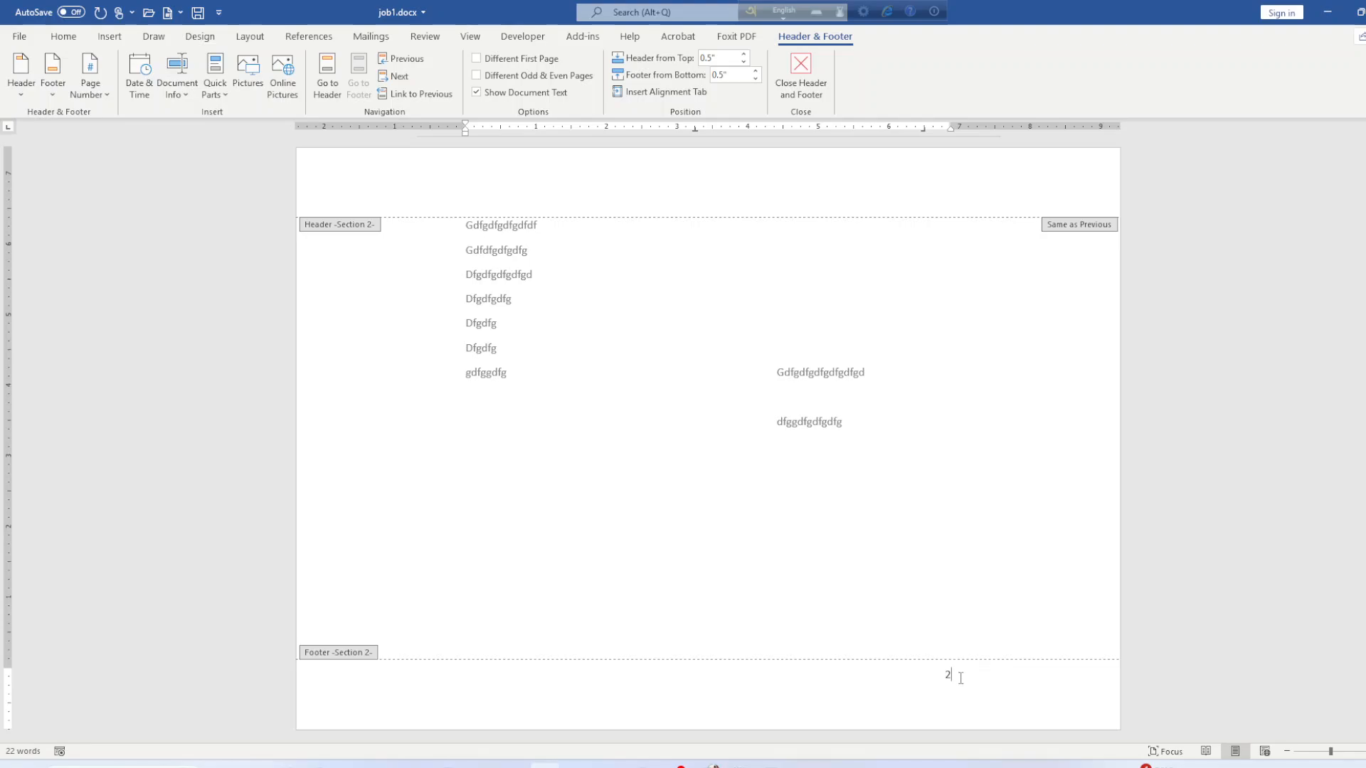
key(BackSpace)
Add a Plain Number 1 page number with the file path beside it, then save job1.docx.
click(90, 78)
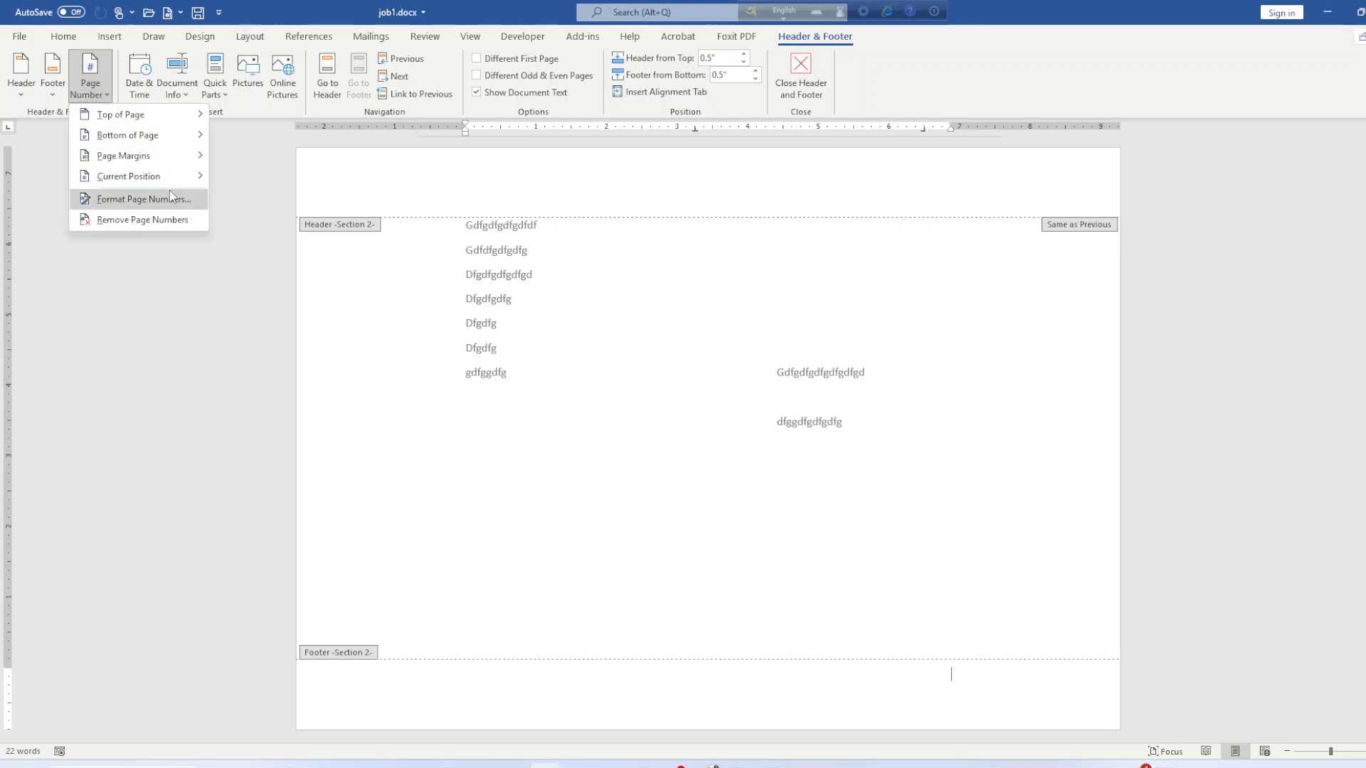
mouse_move(152, 142)
click(259, 194)
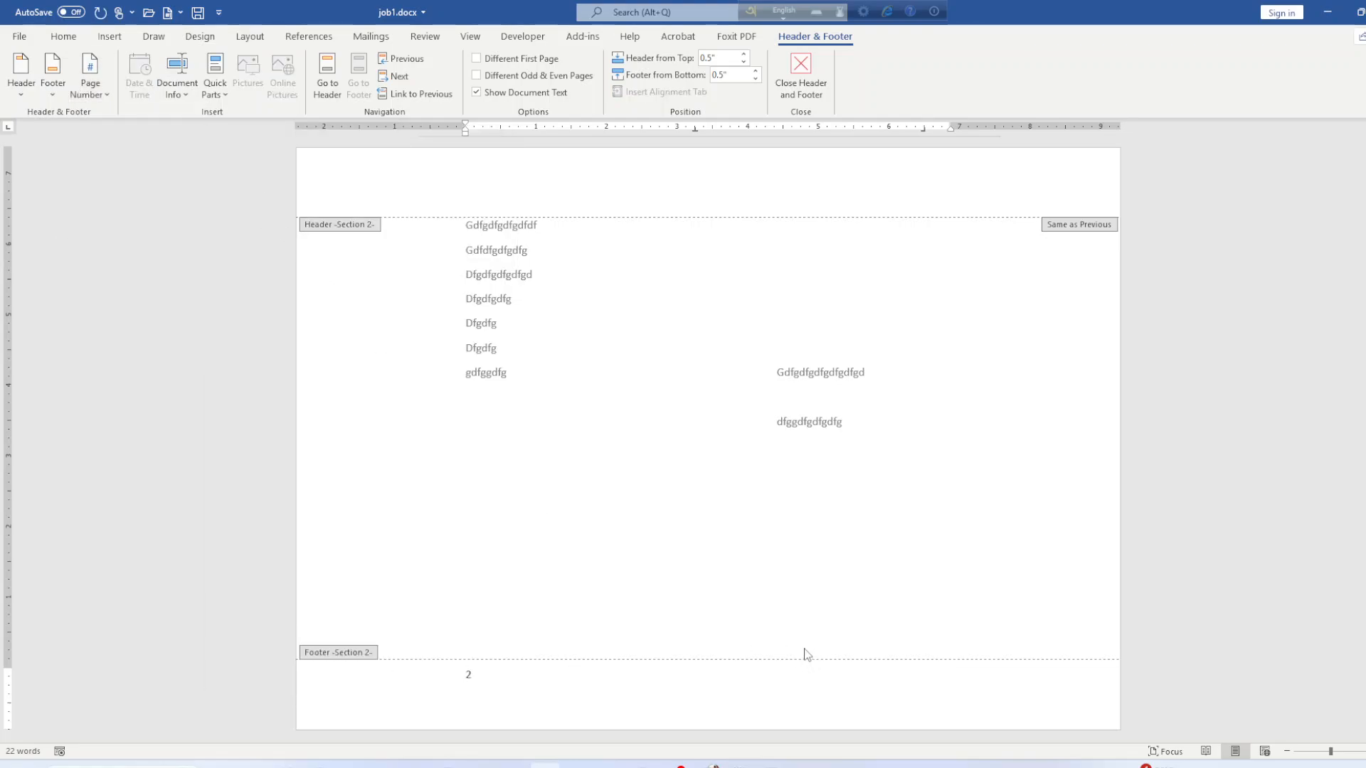
click(559, 680)
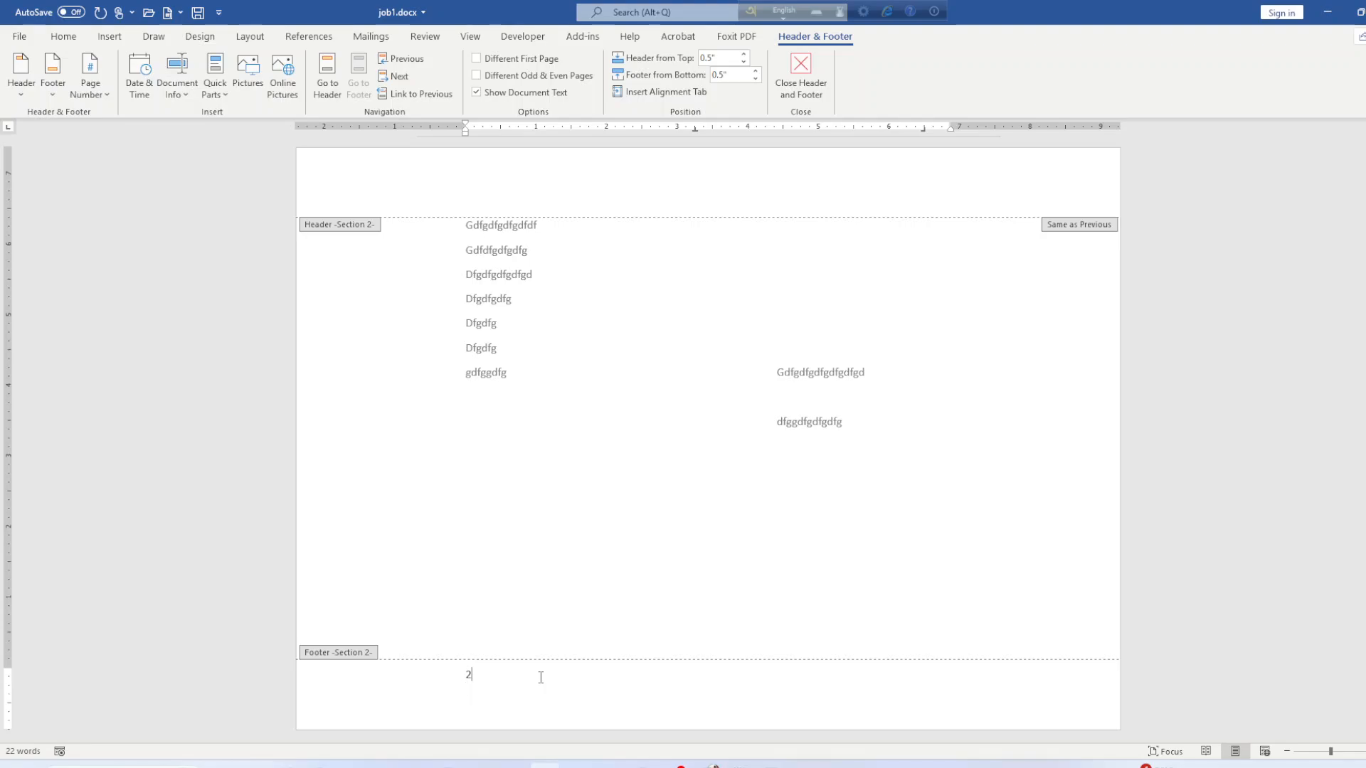
click(183, 90)
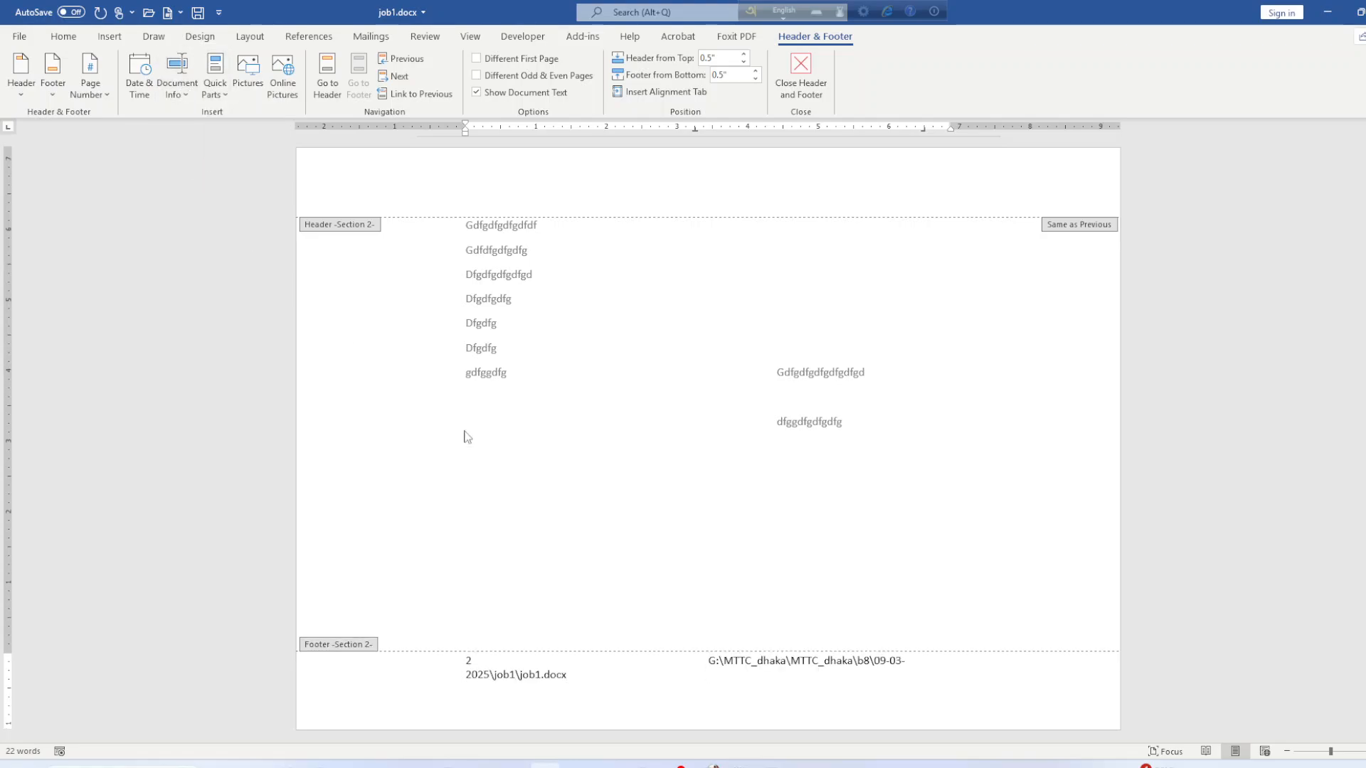
click(706, 662)
key(Delete)
key(Delete)
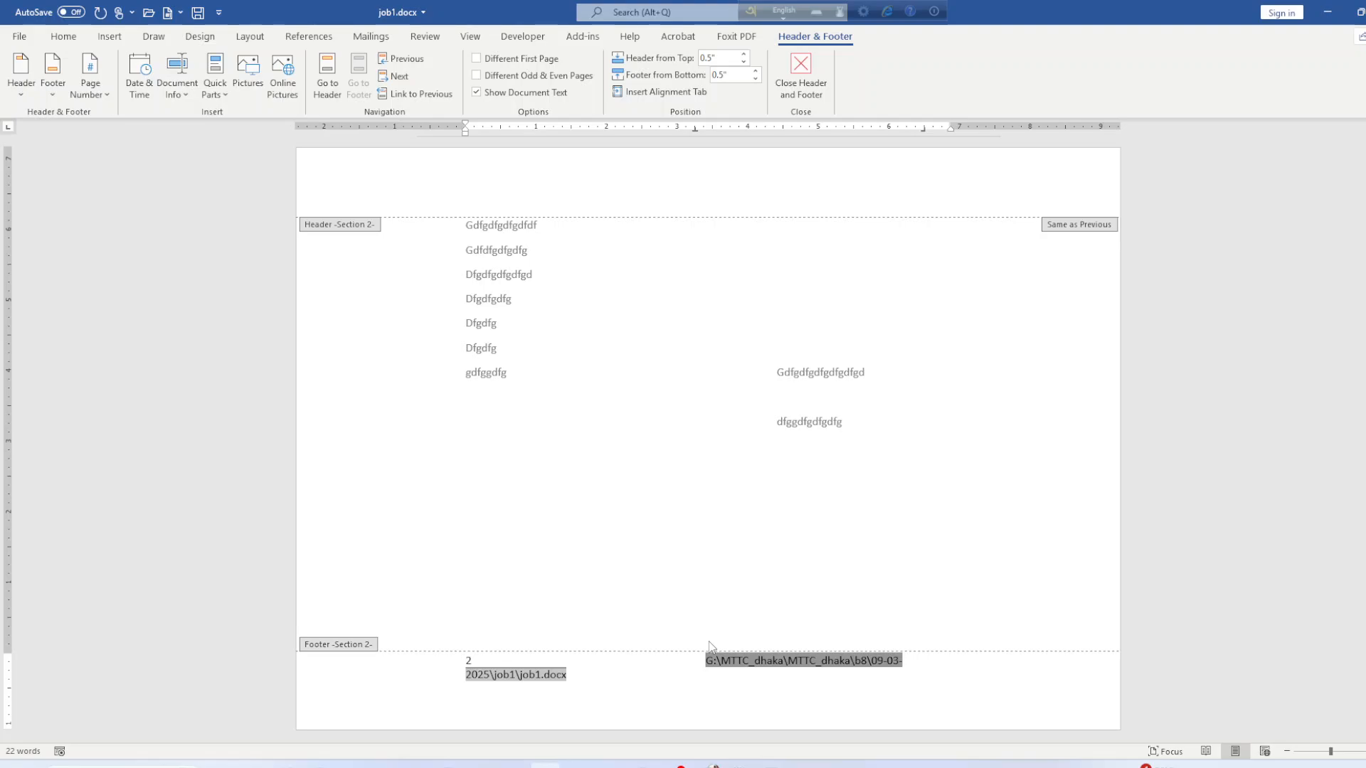
key(ctrl+s)
Close the footer and scroll back up to the 'Name Surname' banner on page one.
scroll(882, 460, up, 10)
scroll(884, 458, up, 2)
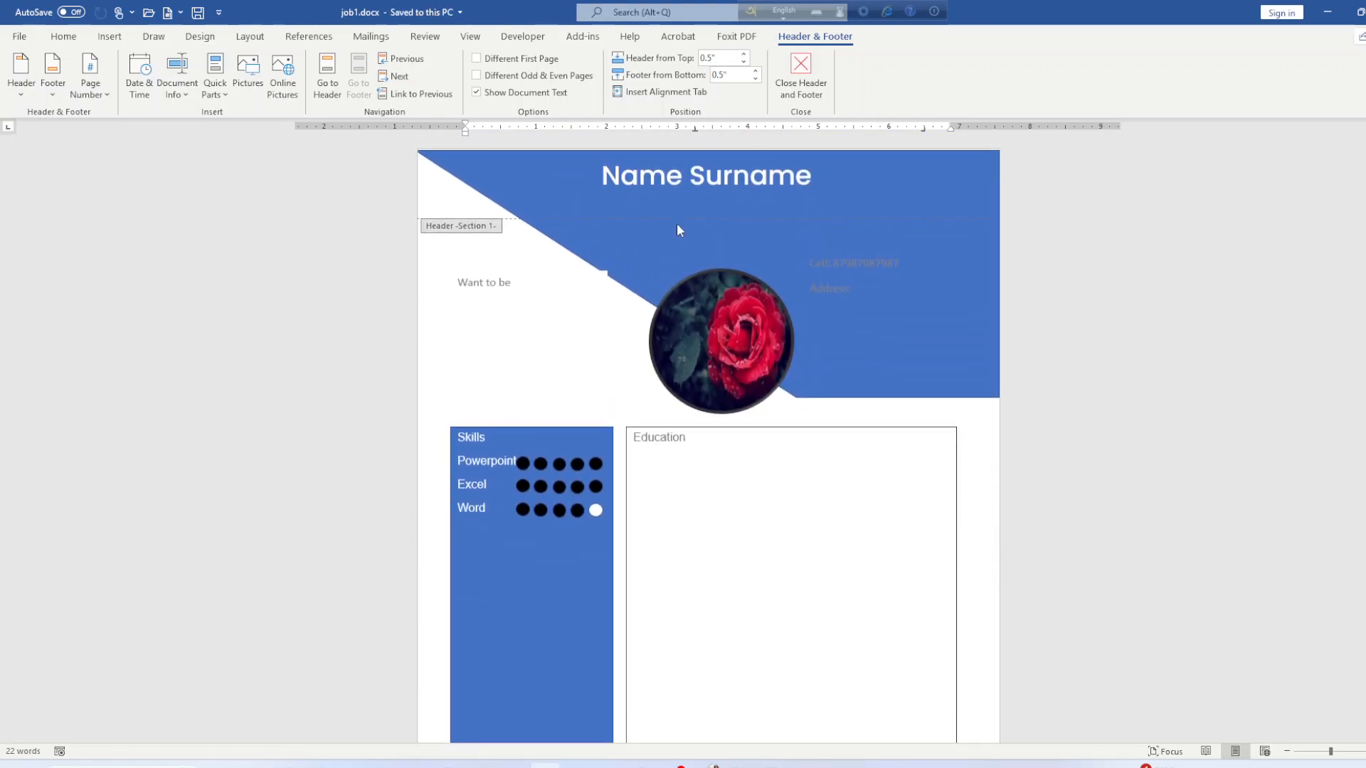
click(800, 77)
scroll(779, 481, up, 2)
scroll(779, 480, up, 4)
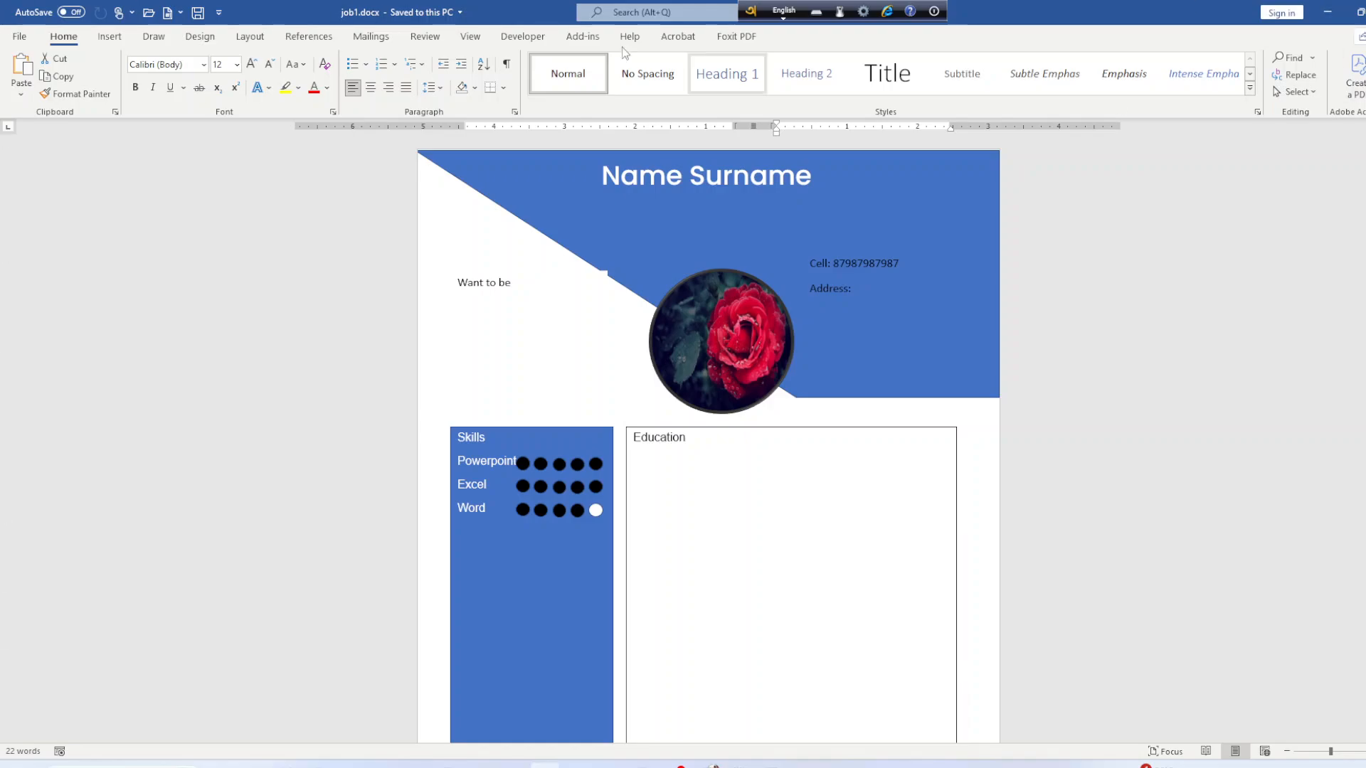
Quit Word, declining to keep the copied item, and show the job1 folder with job1.docx.
click(1365, 11)
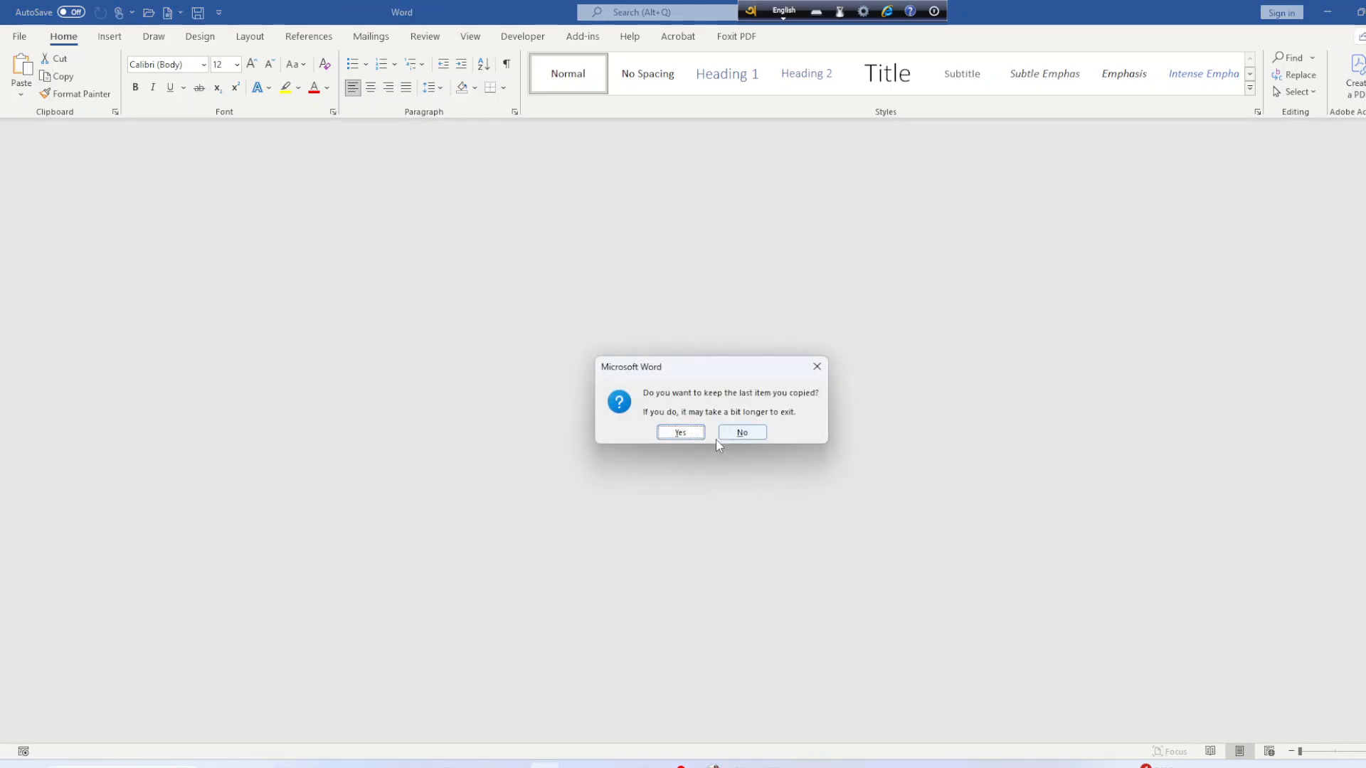
click(728, 433)
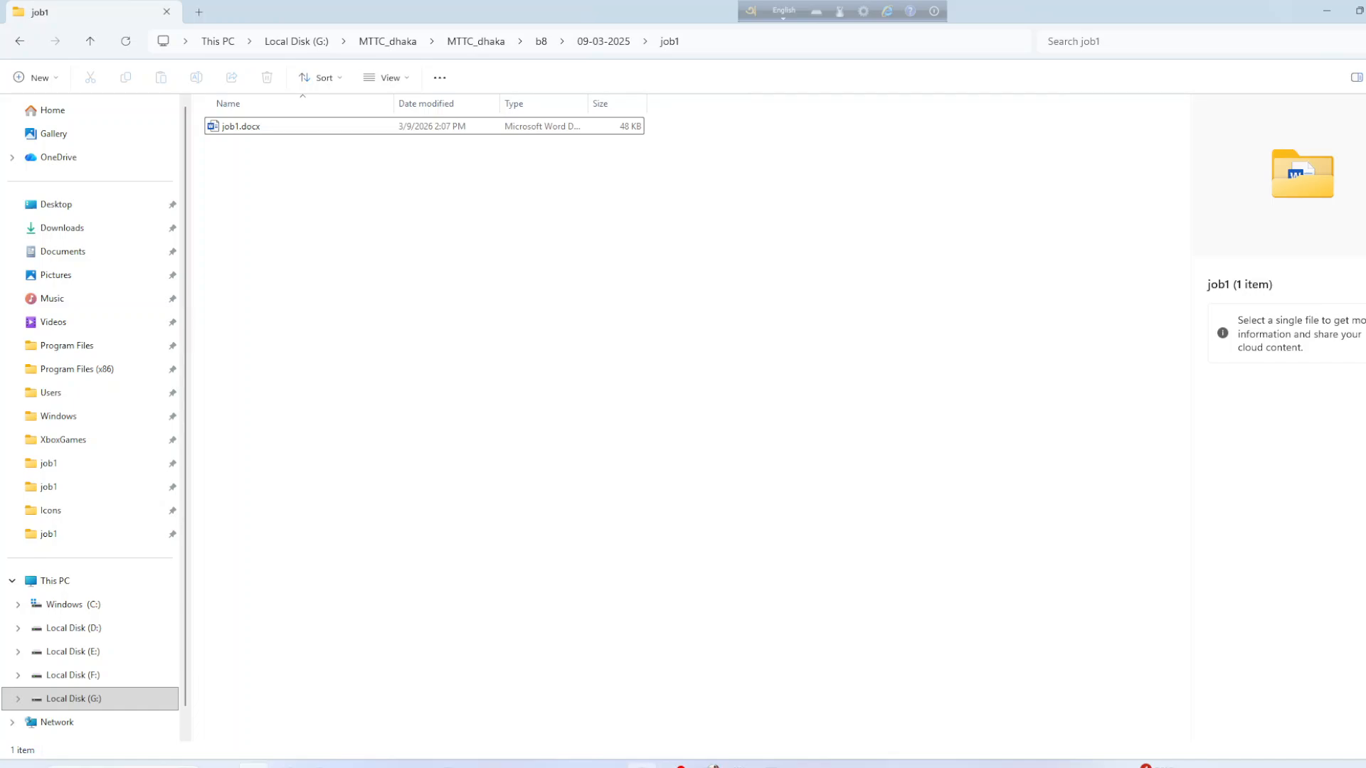
click(677, 767)
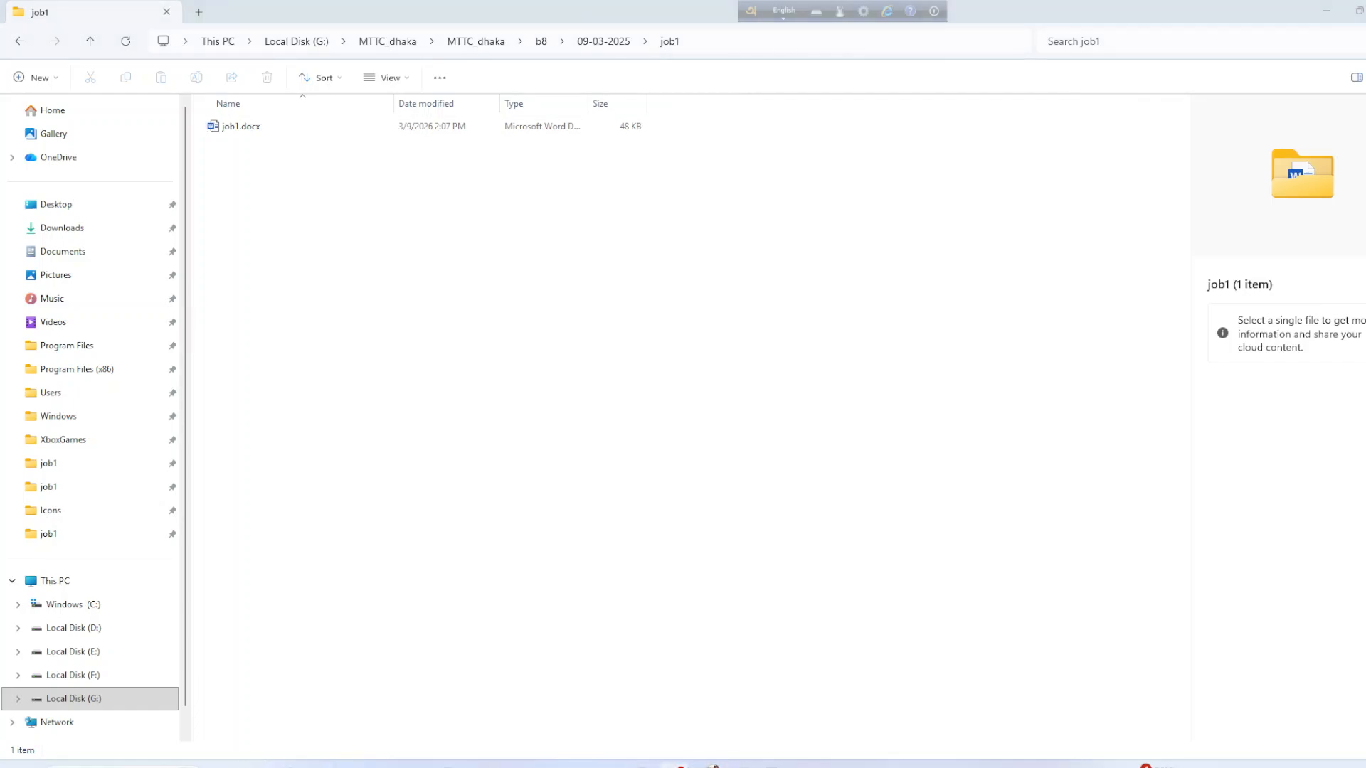